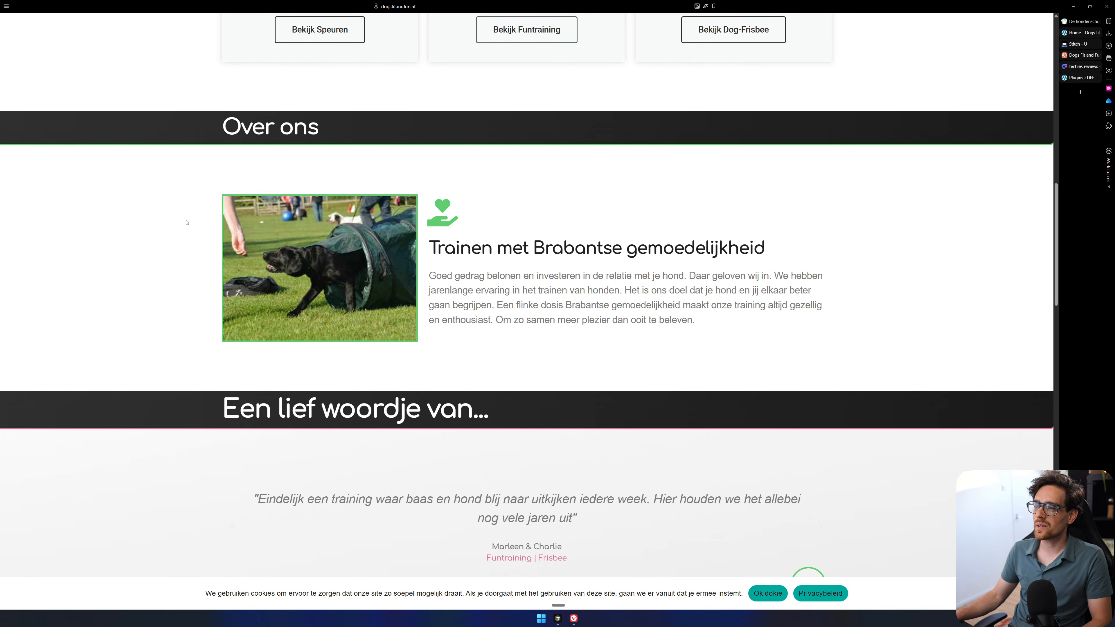
Examine the existing dog school homepage from the about section through testimonials, photo gallery, training times, location and sign-up.
{"action": "scroll", "coordinate": [192, 222], "scroll_direction": "down", "scroll_amount": 2}
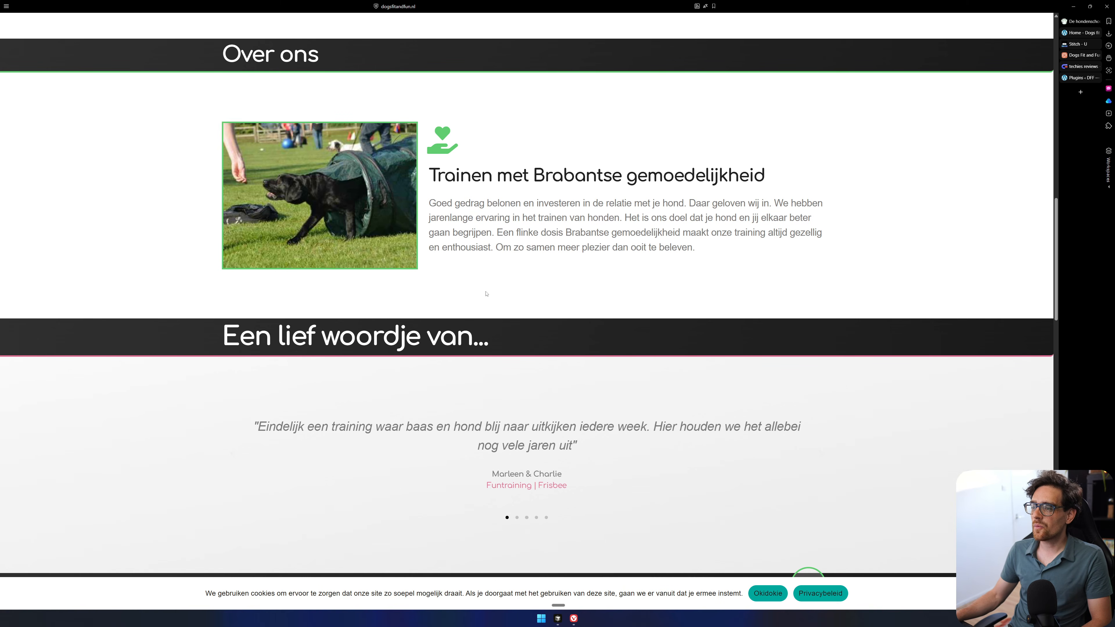
{"action": "scroll", "coordinate": [486, 293], "scroll_direction": "down", "scroll_amount": 10}
{"action": "scroll", "coordinate": [537, 237], "scroll_direction": "up", "scroll_amount": 4}
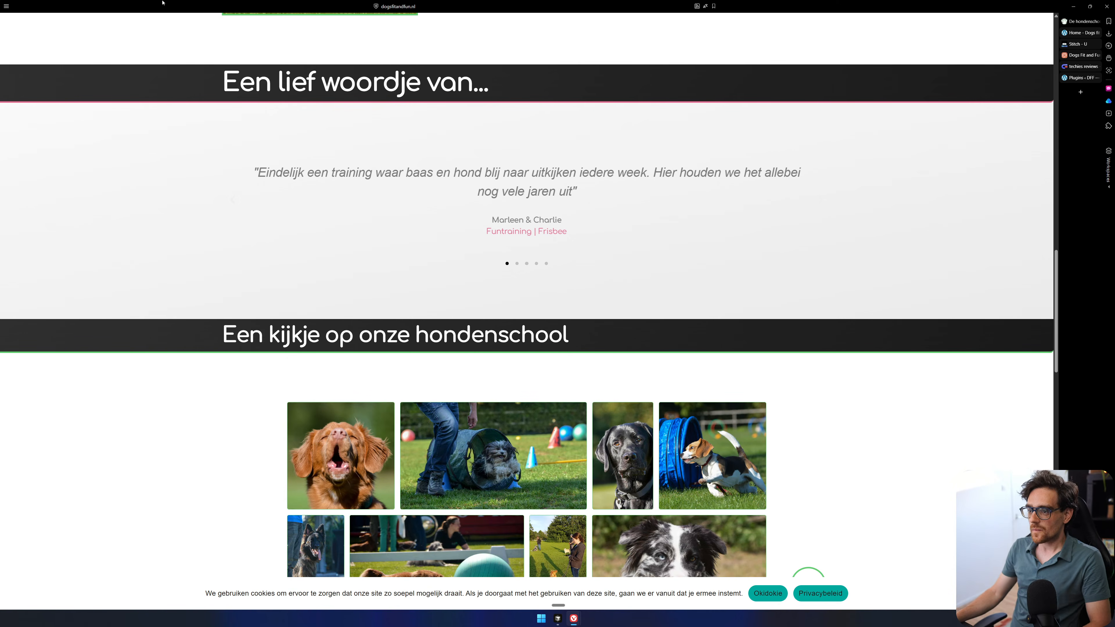
{"action": "scroll", "coordinate": [483, 159], "scroll_direction": "down", "scroll_amount": 8}
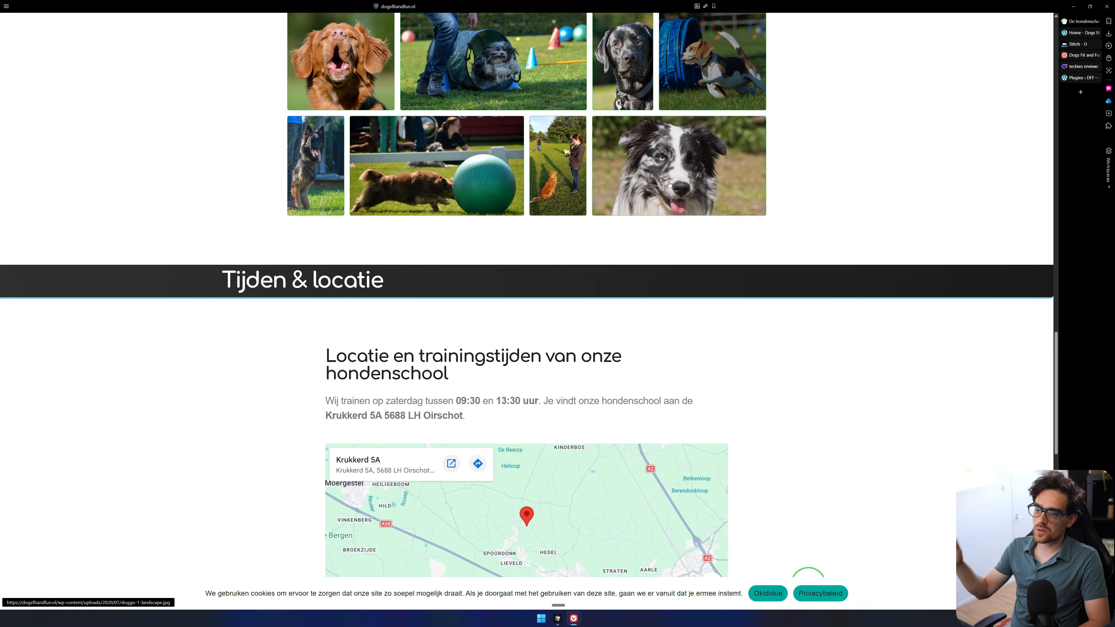
{"action": "scroll", "coordinate": [669, 184], "scroll_direction": "down", "scroll_amount": 12}
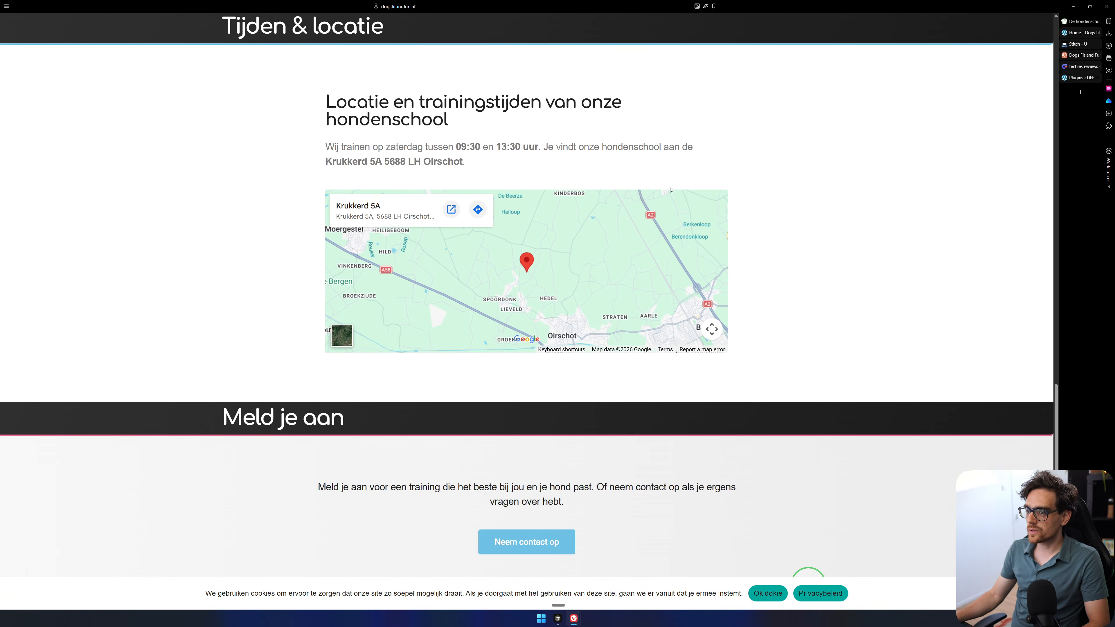
{"action": "scroll", "coordinate": [670, 187], "scroll_direction": "down", "scroll_amount": 3}
{"action": "left_click", "coordinate": [807, 329]}
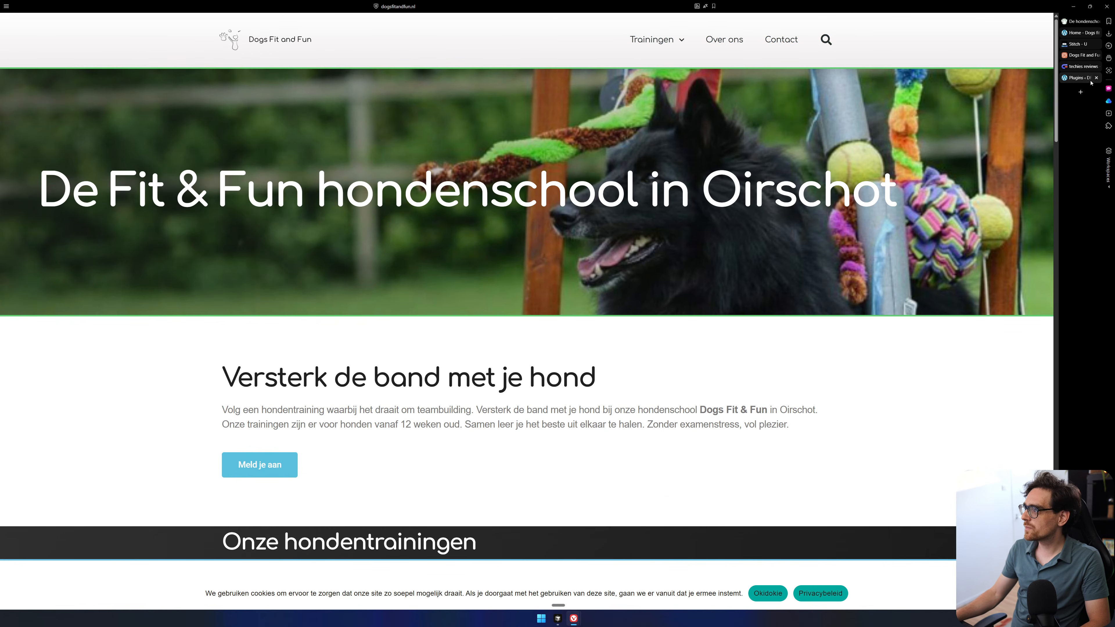
Review the Builderius Sense AI settings in the new site's WordPress admin and return to the installed plugins.
{"action": "left_click", "coordinate": [1079, 78]}
{"action": "mouse_move", "coordinate": [60, 65]}
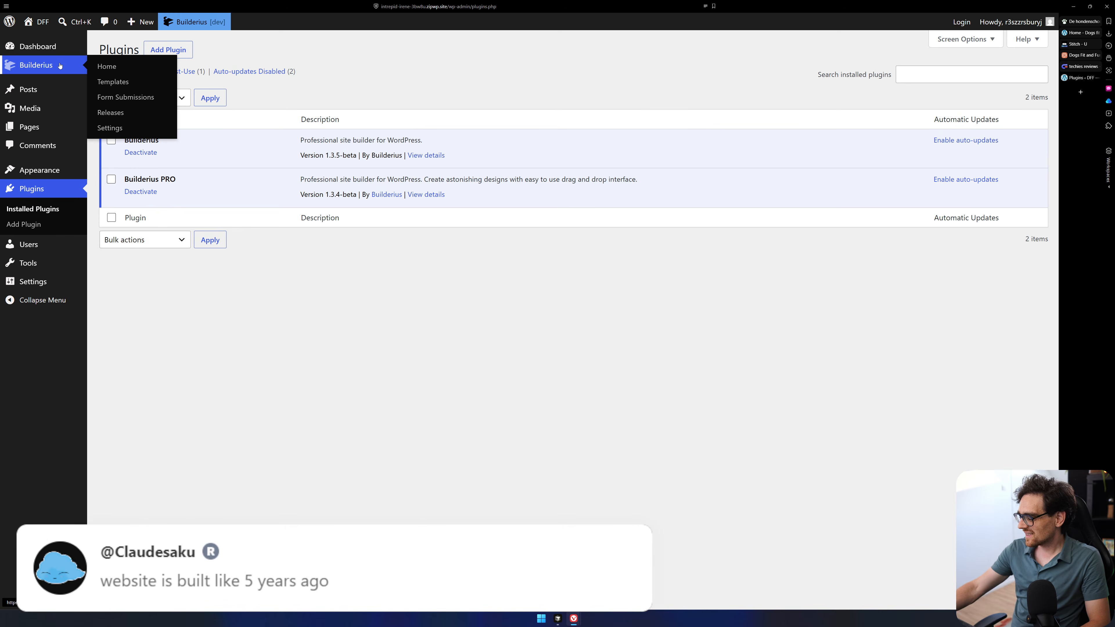
{"action": "left_click", "coordinate": [123, 128]}
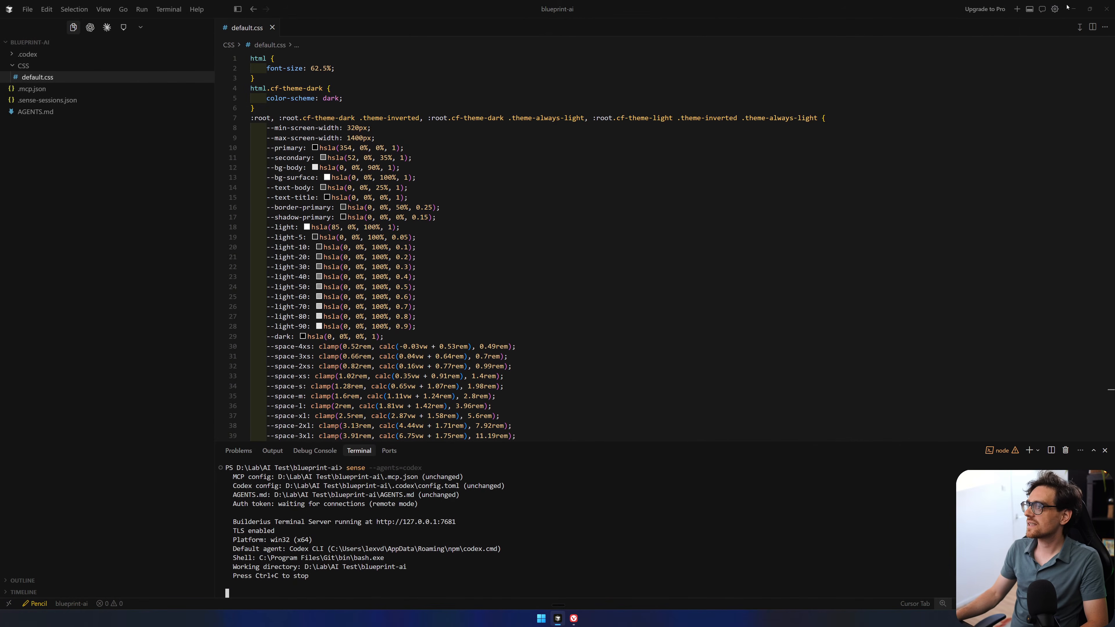
{"action": "left_click", "coordinate": [1071, 8]}
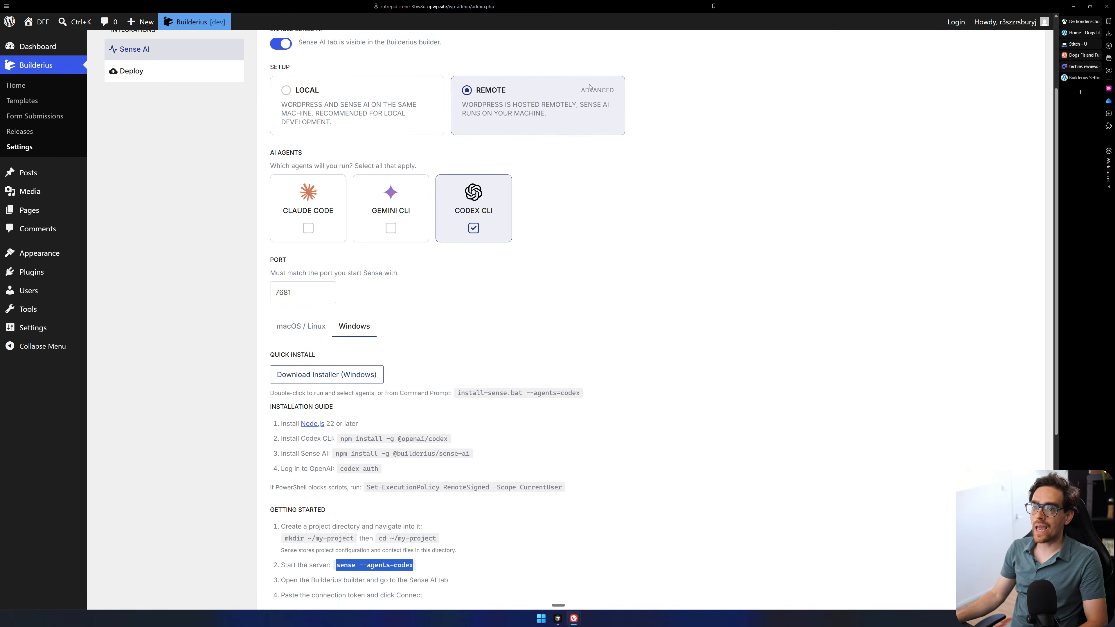
{"action": "scroll", "coordinate": [505, 229], "scroll_direction": "up", "scroll_amount": 3}
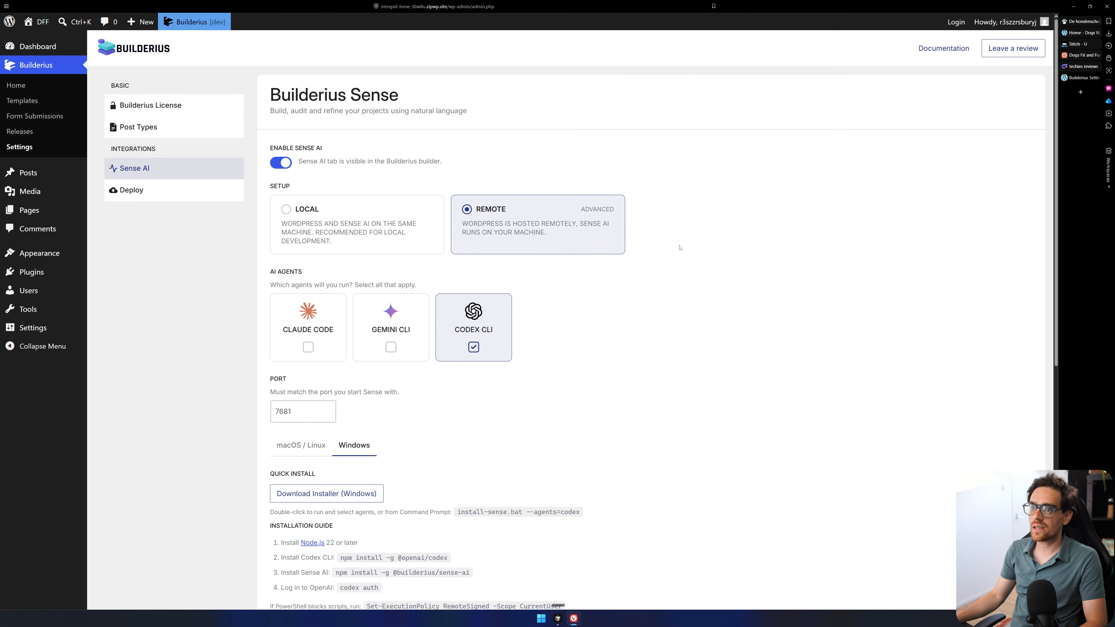
{"action": "left_click", "coordinate": [69, 273]}
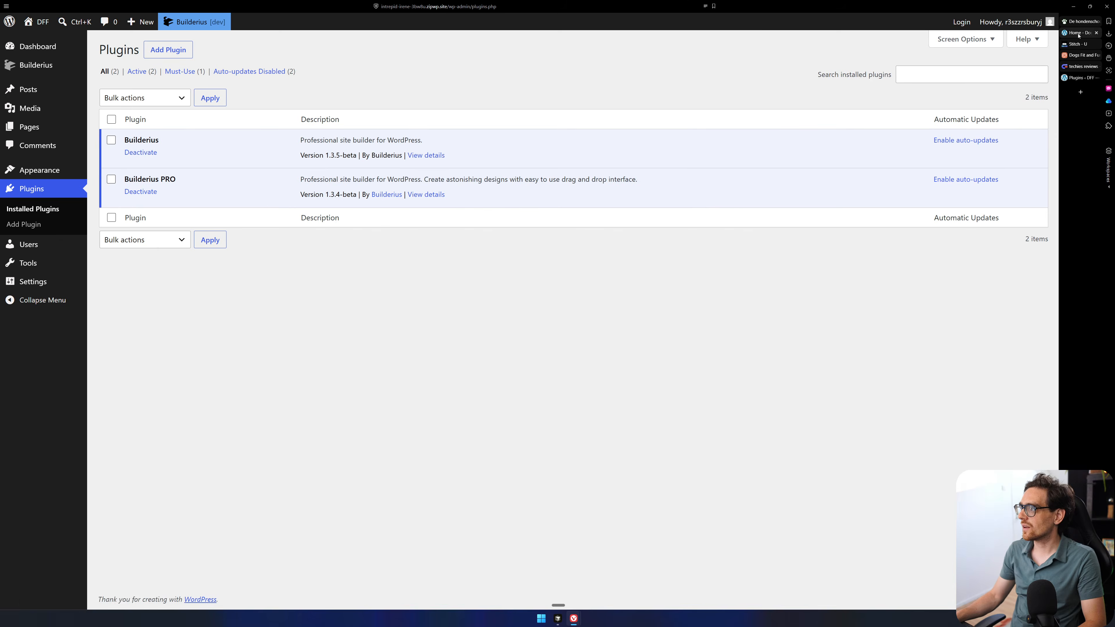
Visit builderius.io in a new browser tab, skim its homepage and open its pricing page.
{"action": "mouse_move", "coordinate": [1074, 36]}
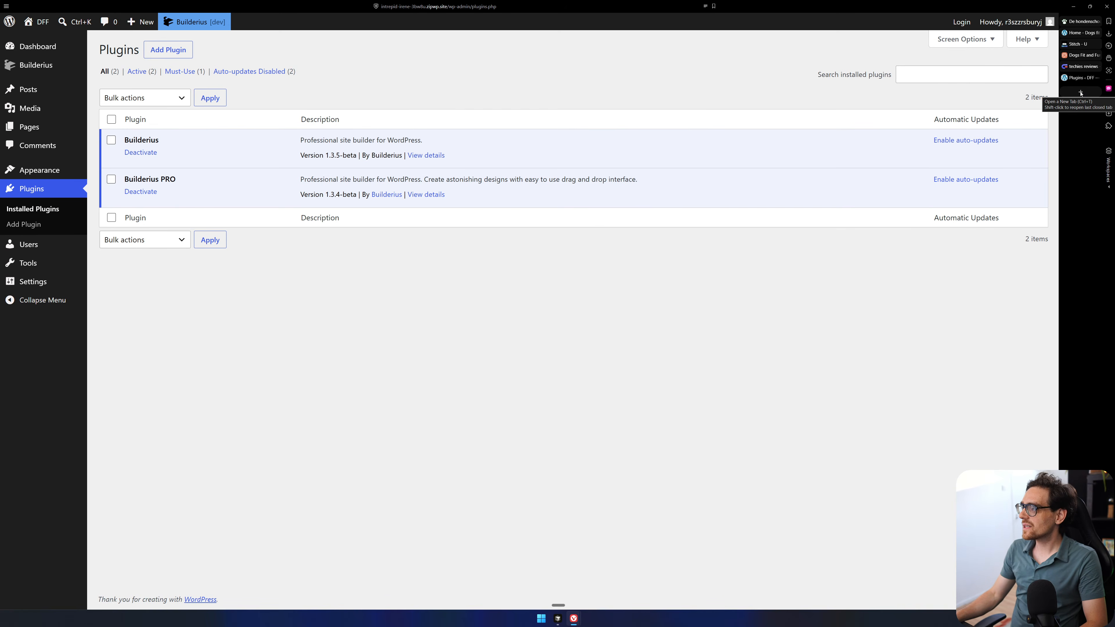
{"action": "left_click", "coordinate": [1080, 92]}
{"action": "type", "text": "builde"}
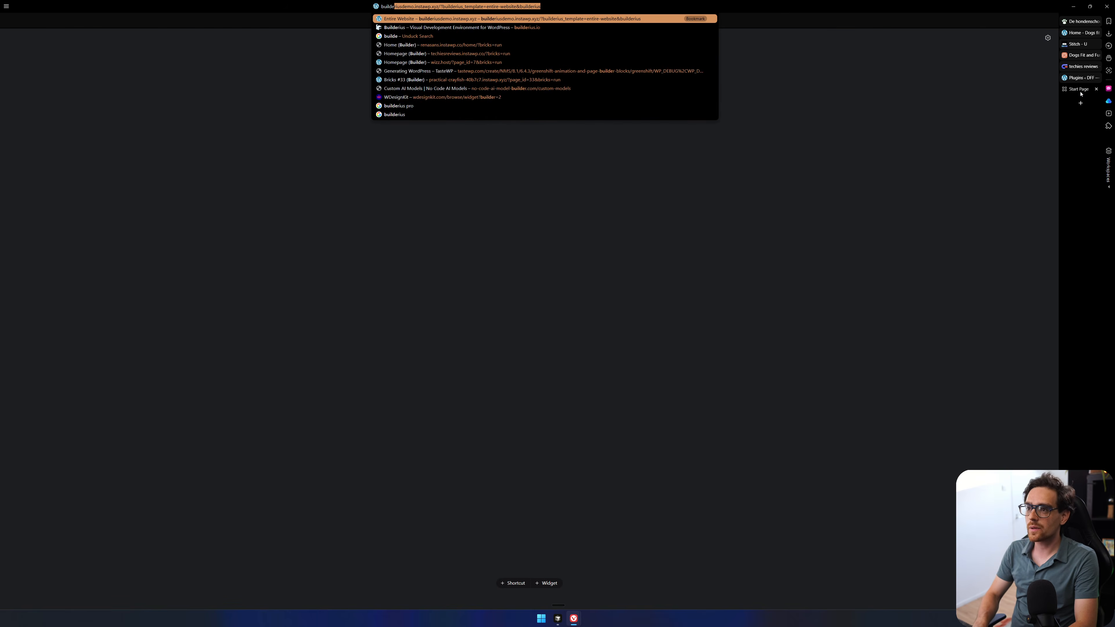
{"action": "type", "text": "rius"}
{"action": "key", "text": "Down"}
{"action": "key", "text": "Return"}
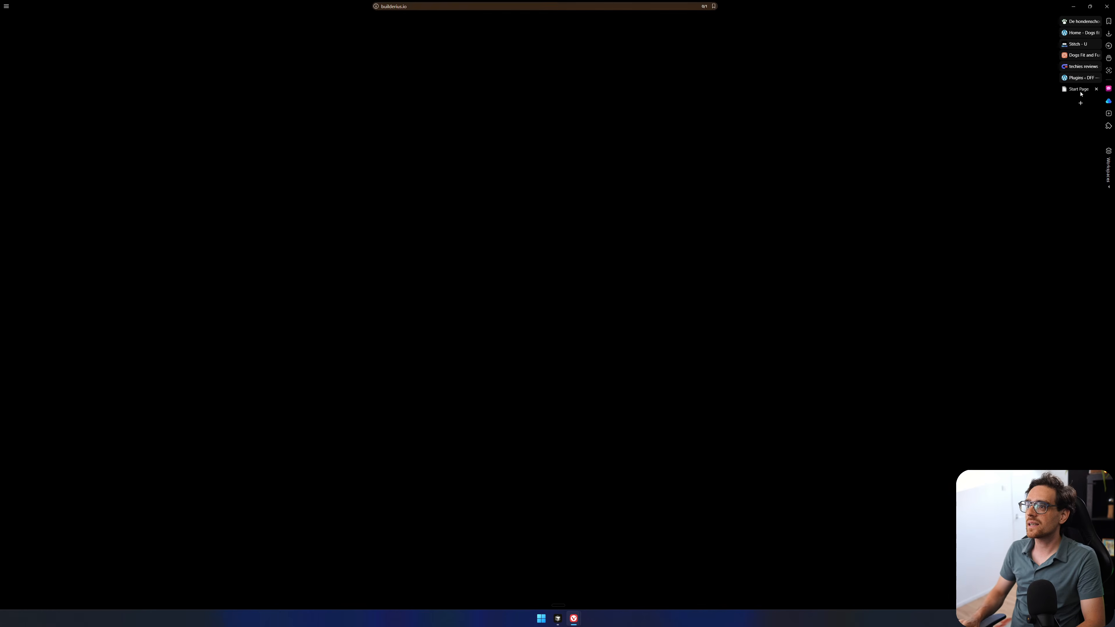
{"action": "scroll", "coordinate": [771, 241], "scroll_direction": "down", "scroll_amount": 20}
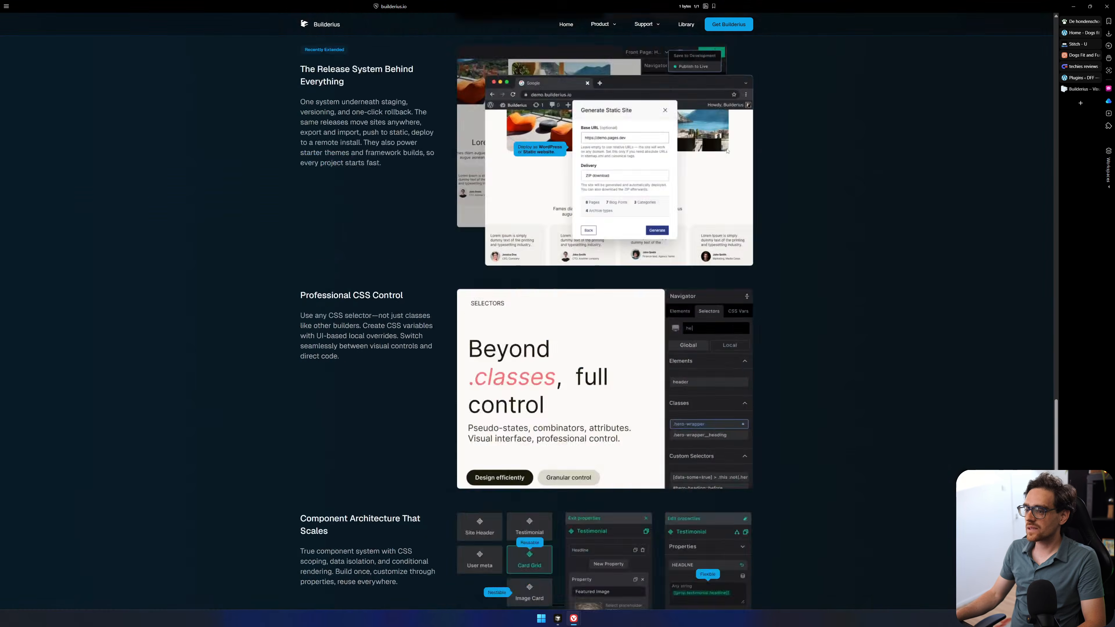
{"action": "scroll", "coordinate": [772, 237], "scroll_direction": "up", "scroll_amount": 20}
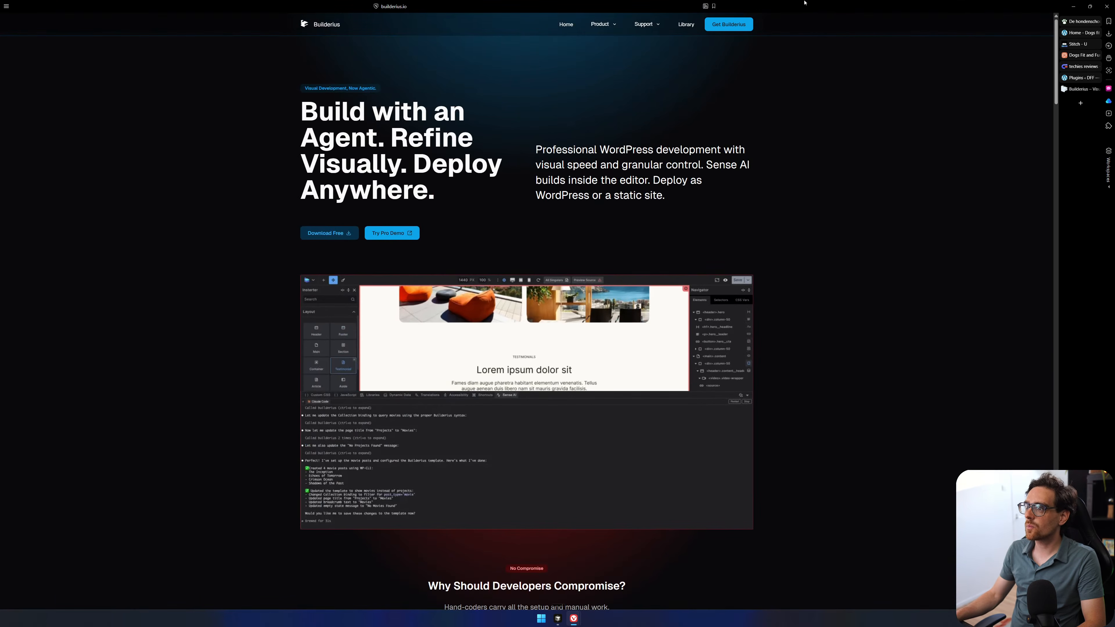
{"action": "left_click", "coordinate": [728, 25]}
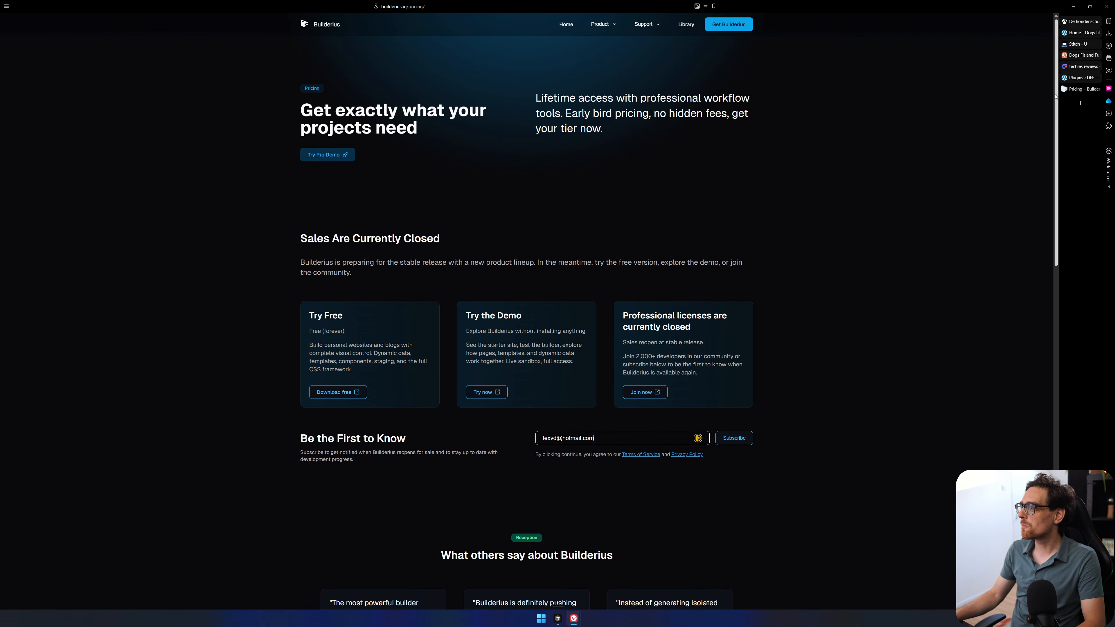
Switch to the generated Dogs fit and Fun WordPress homepage and examine its hero heading and contact info bar.
{"action": "left_click", "coordinate": [1079, 24]}
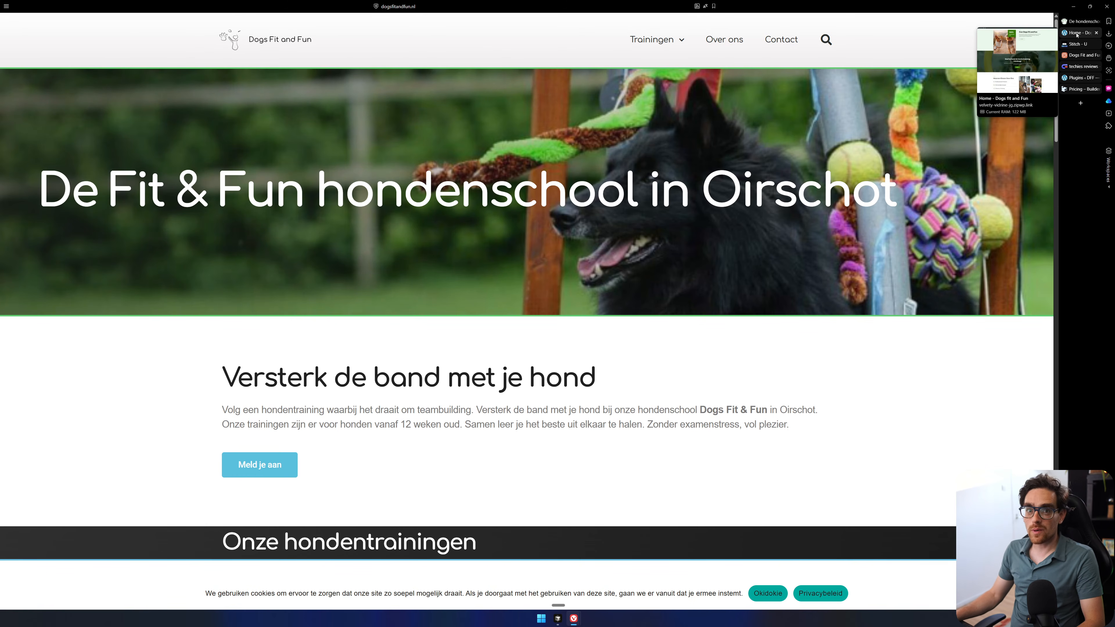
{"action": "left_click", "coordinate": [1076, 35]}
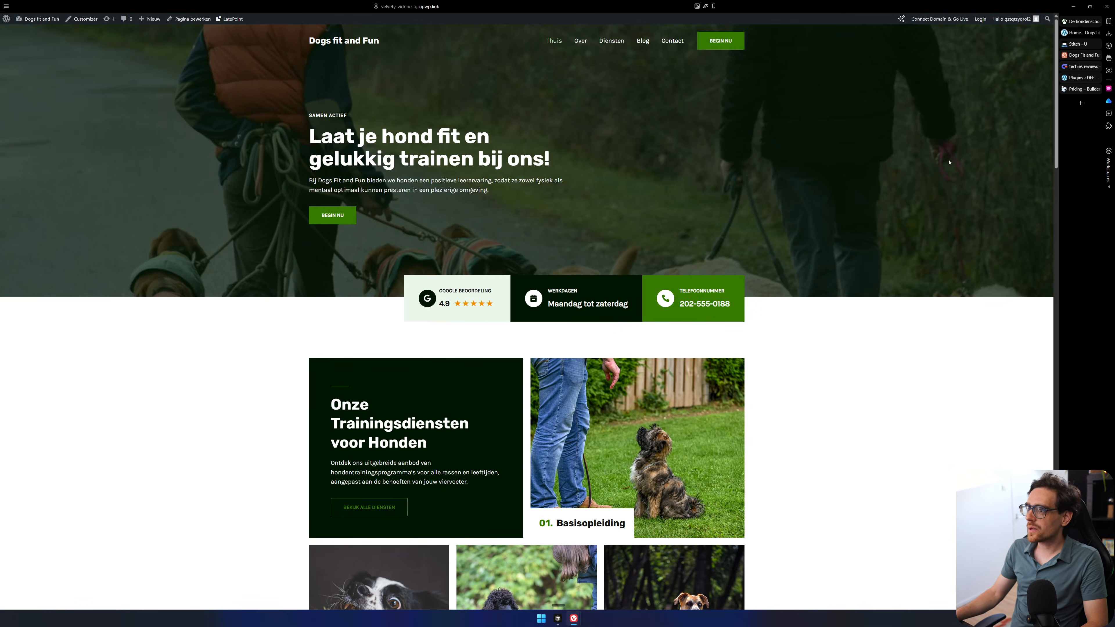
{"action": "scroll", "coordinate": [894, 300], "scroll_direction": "up", "scroll_amount": 3}
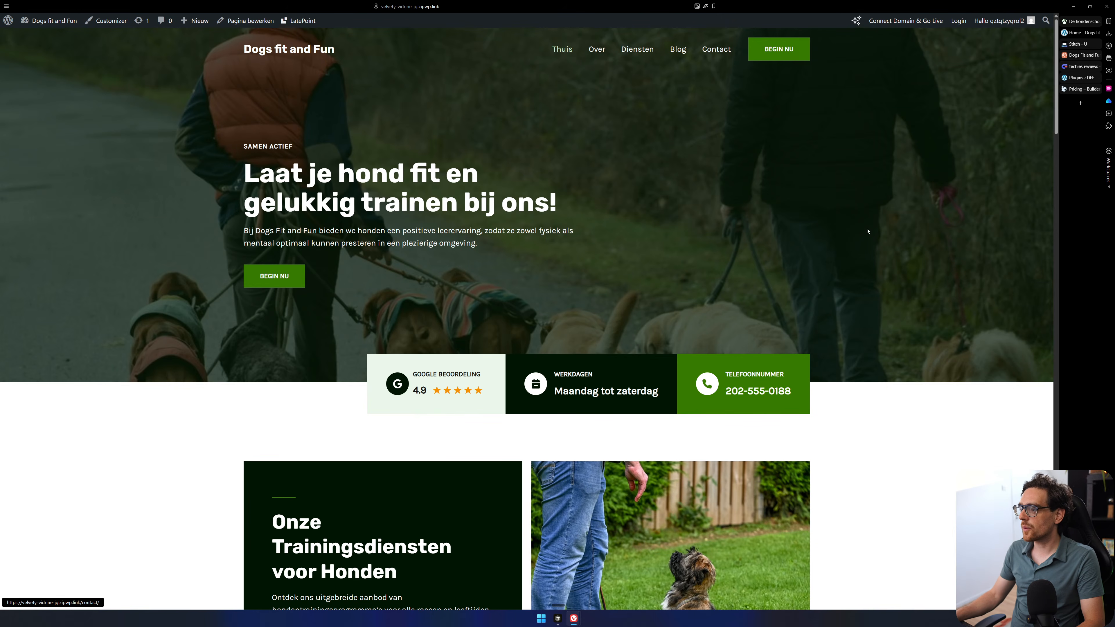
{"action": "scroll", "coordinate": [868, 232], "scroll_direction": "down", "scroll_amount": 1}
{"action": "scroll", "coordinate": [868, 231], "scroll_direction": "up", "scroll_amount": 1}
{"action": "left_click_drag", "start_coordinate": [244, 172], "coordinate": [469, 218]}
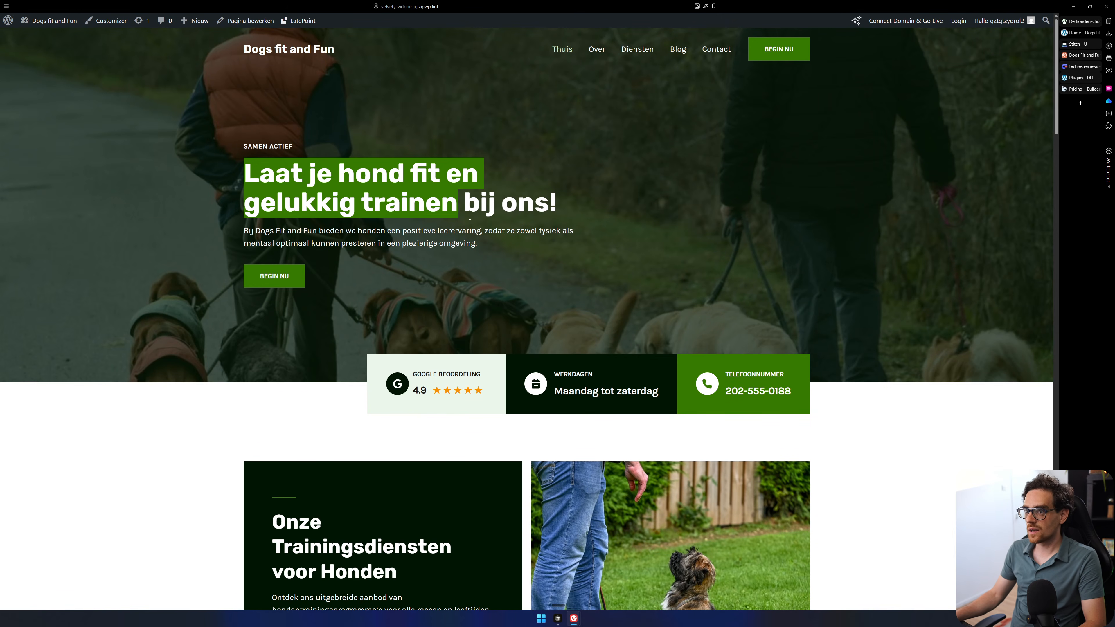
{"action": "left_click", "coordinate": [469, 218]}
{"action": "scroll", "coordinate": [470, 217], "scroll_direction": "down", "scroll_amount": 2}
{"action": "left_click_drag", "start_coordinate": [431, 266], "coordinate": [828, 305]}
{"action": "left_click_drag", "start_coordinate": [632, 281], "coordinate": [554, 282]}
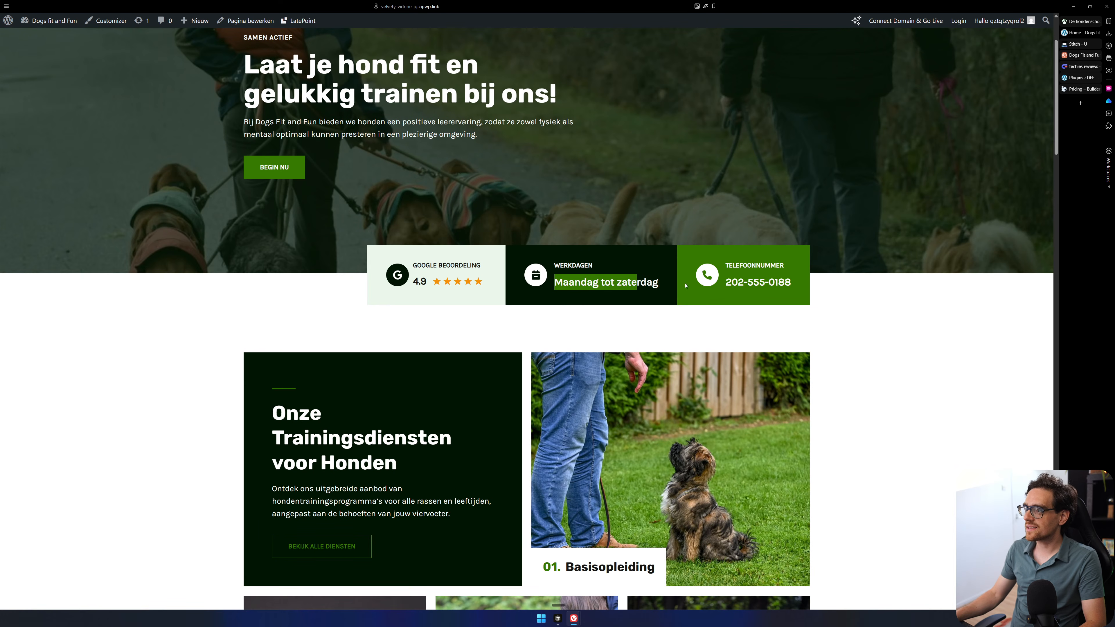
Examine the rest of the generated homepage, covering training services, about, call to action, reasons, testimonials and footer.
{"action": "scroll", "coordinate": [816, 286], "scroll_direction": "down", "scroll_amount": 4}
{"action": "scroll", "coordinate": [817, 285], "scroll_direction": "down", "scroll_amount": 1}
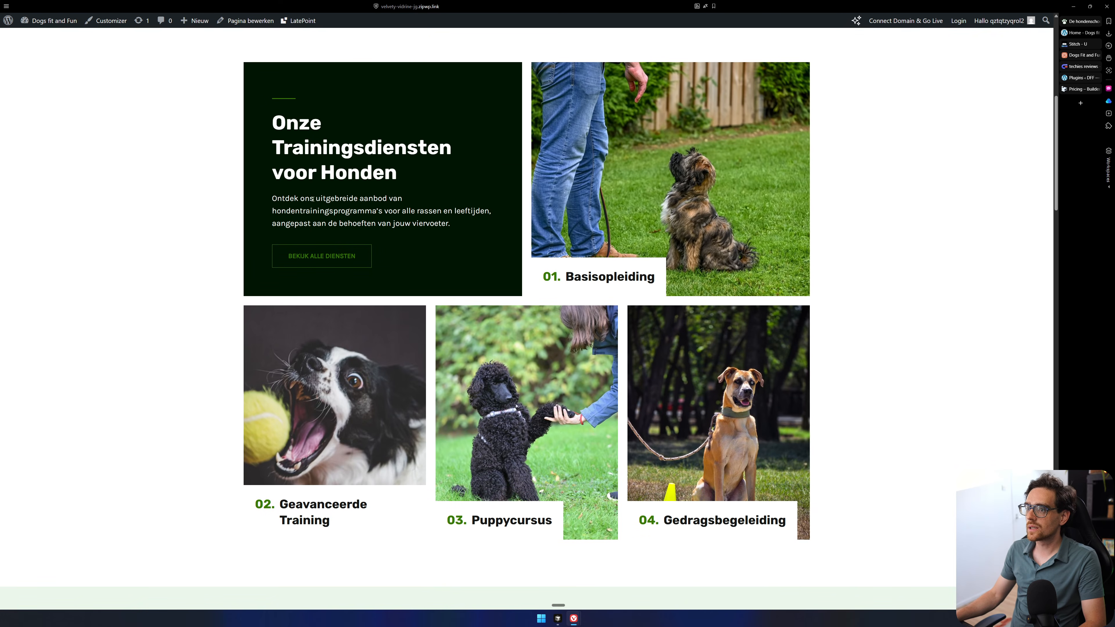
{"action": "scroll", "coordinate": [313, 198], "scroll_direction": "down", "scroll_amount": 3}
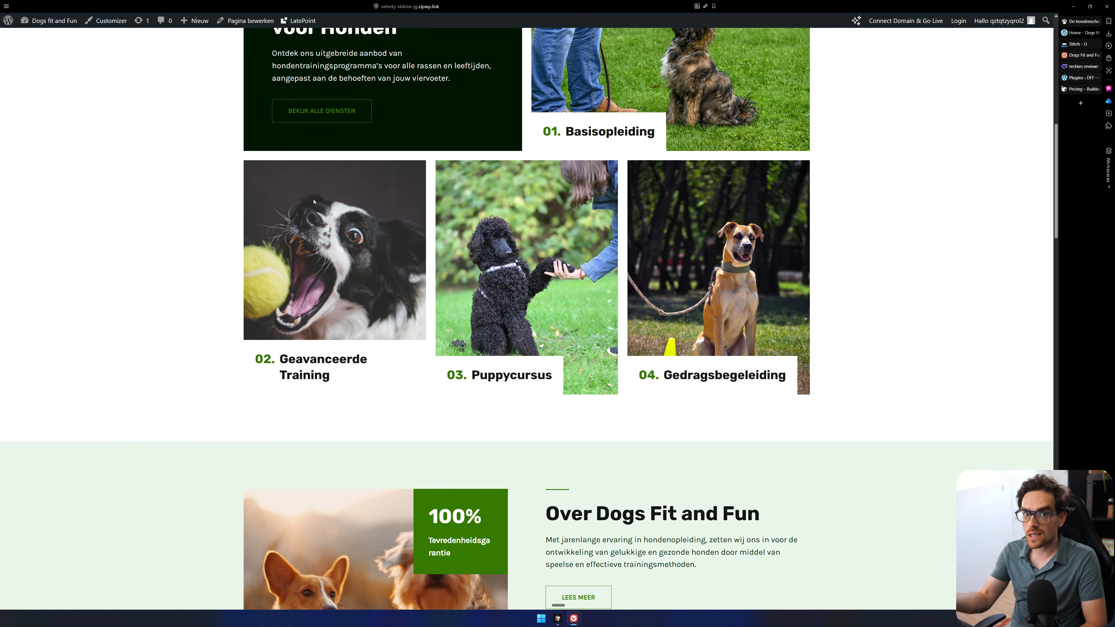
{"action": "scroll", "coordinate": [315, 201], "scroll_direction": "up", "scroll_amount": 4}
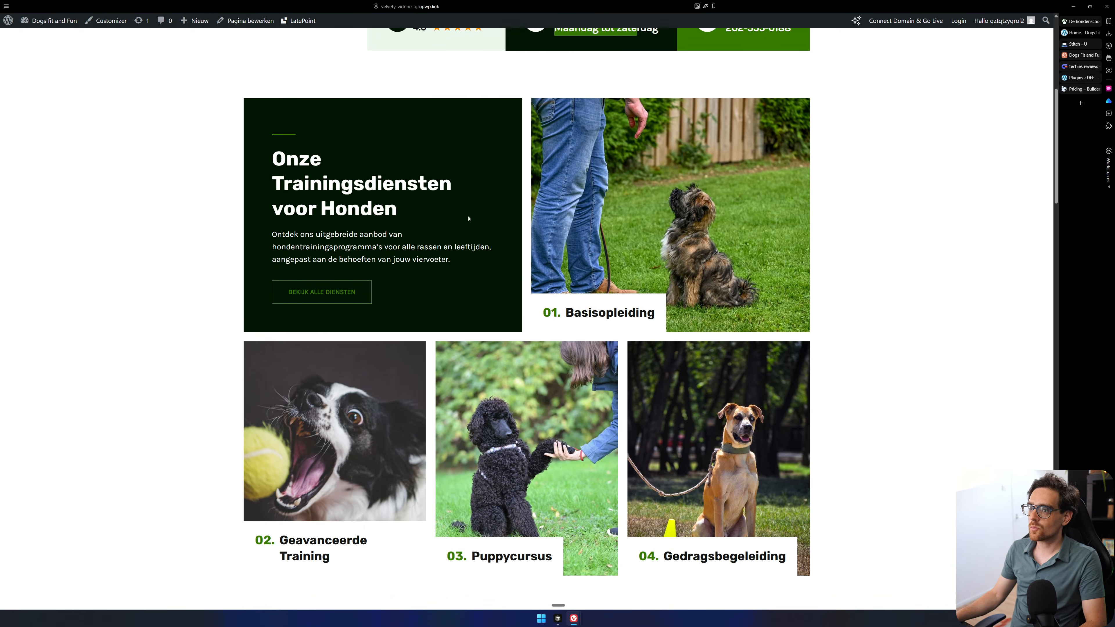
{"action": "scroll", "coordinate": [648, 297], "scroll_direction": "down", "scroll_amount": 3}
{"action": "scroll", "coordinate": [648, 297], "scroll_direction": "down", "scroll_amount": 10}
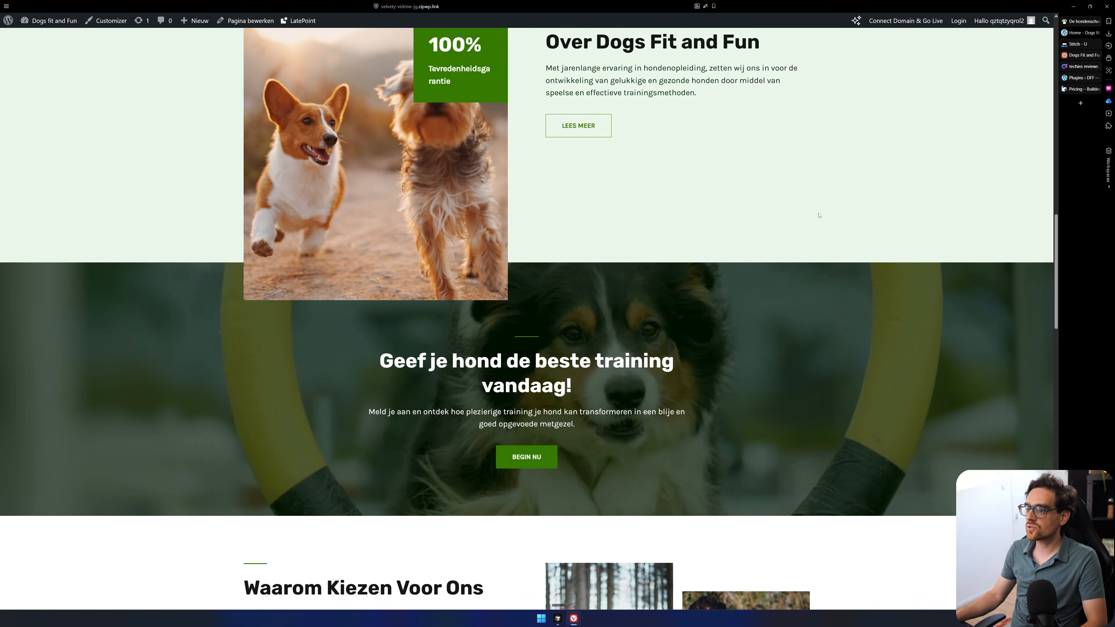
{"action": "scroll", "coordinate": [449, 203], "scroll_direction": "down", "scroll_amount": 4}
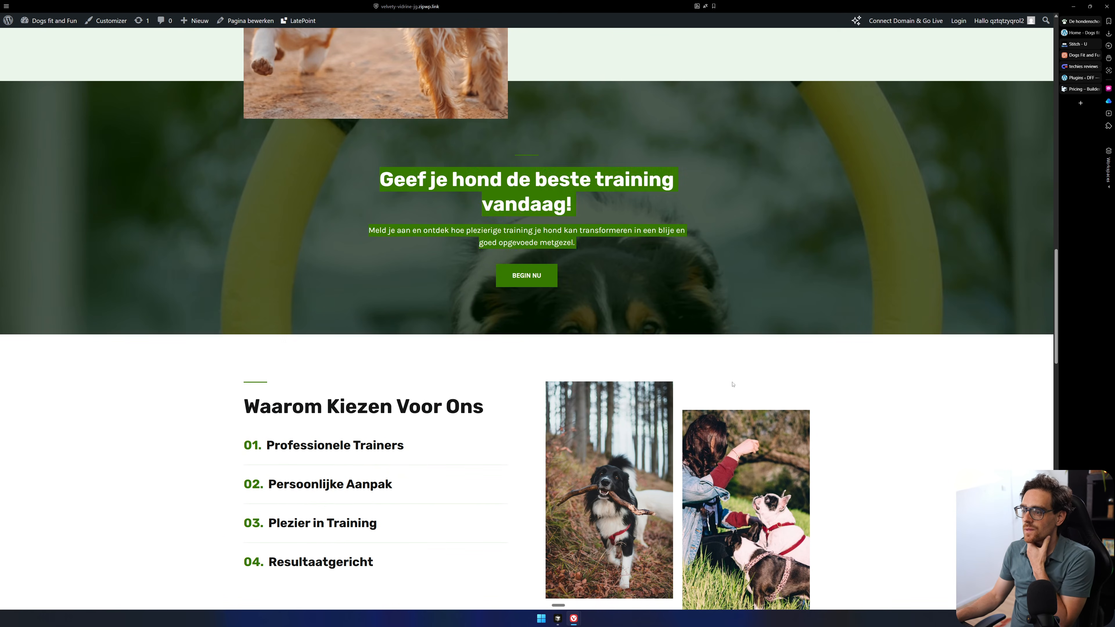
{"action": "scroll", "coordinate": [838, 336], "scroll_direction": "down", "scroll_amount": 20}
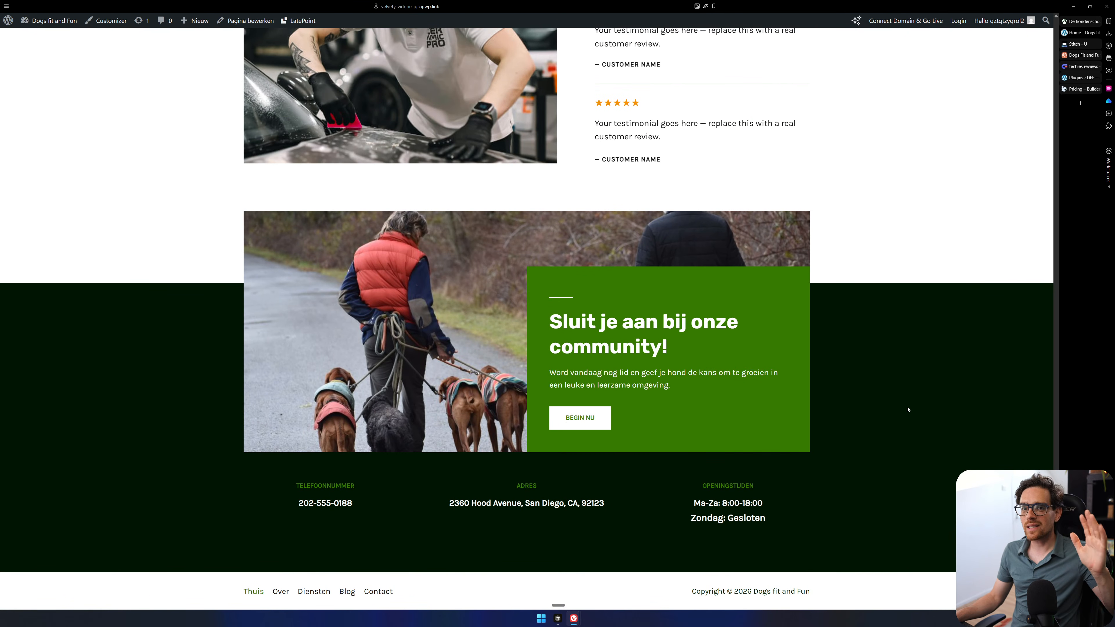
{"action": "scroll", "coordinate": [907, 409], "scroll_direction": "up", "scroll_amount": 20}
Switch to the Stitch redesign of the Dogs Fit & Fun homepage and examine its hero and the Speuren training block.
{"action": "left_click", "coordinate": [1078, 45]}
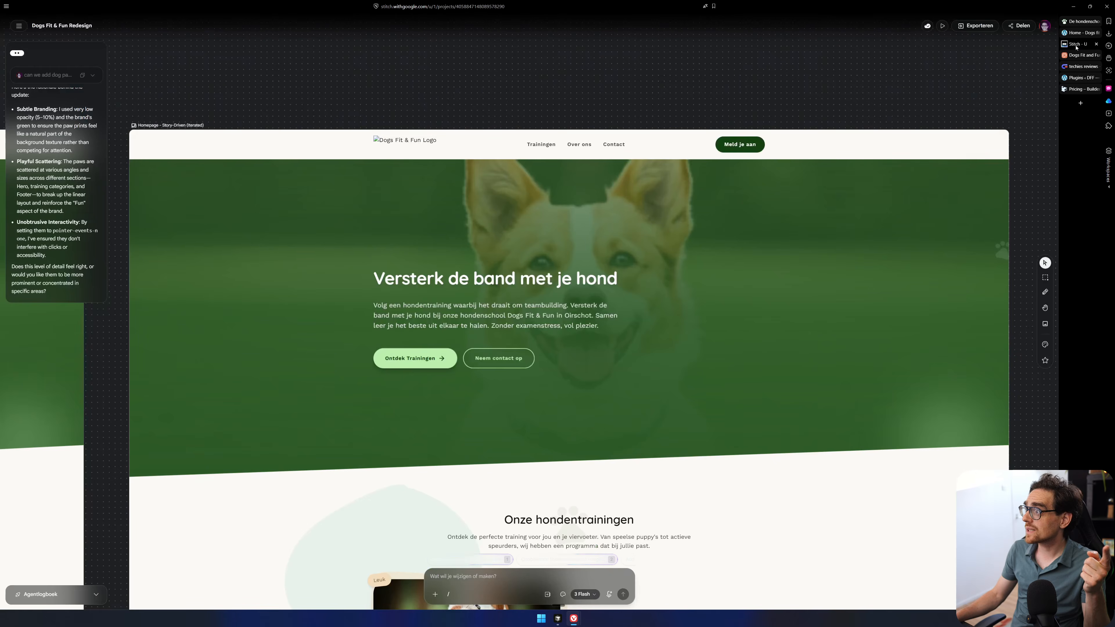
{"action": "scroll", "coordinate": [704, 255], "scroll_direction": "down", "scroll_amount": 6}
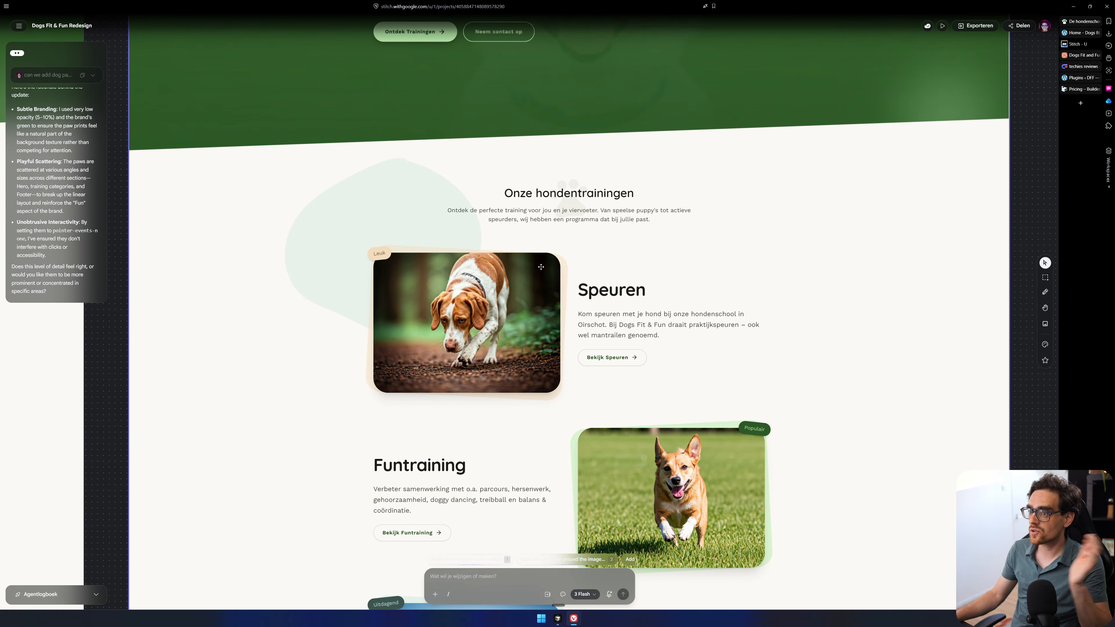
{"action": "scroll", "coordinate": [424, 322], "scroll_direction": "up", "scroll_amount": 5}
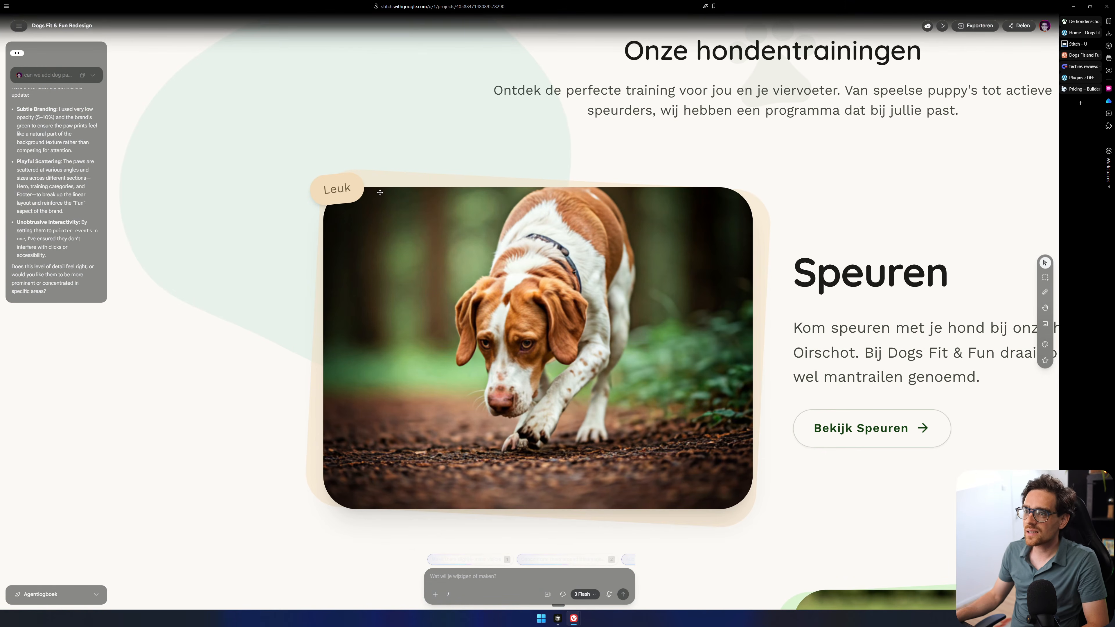
{"action": "left_click", "coordinate": [352, 191]}
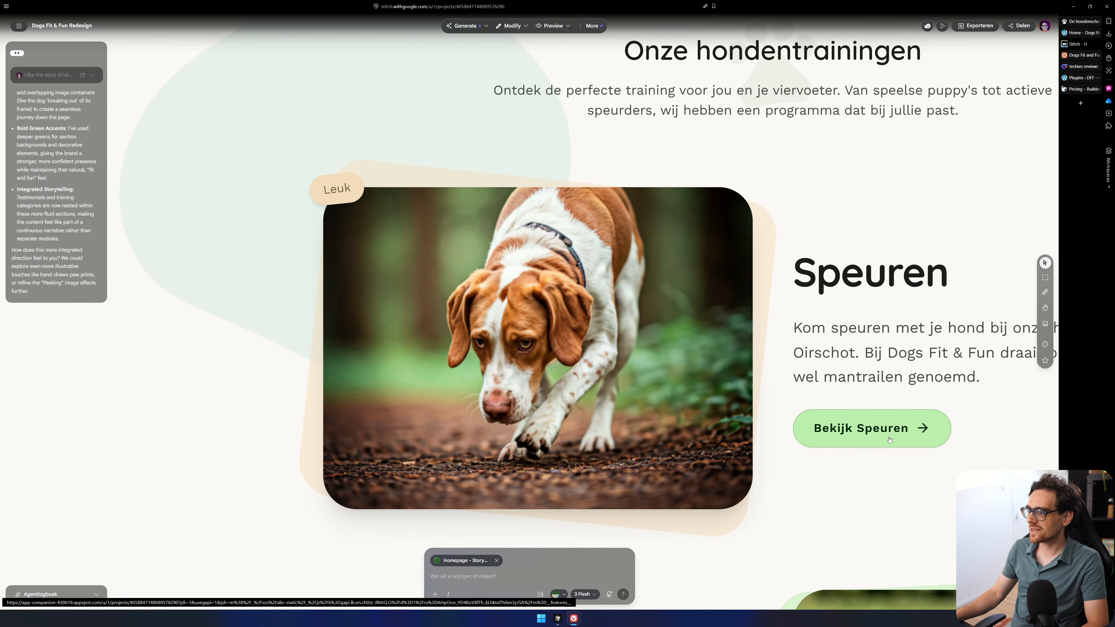
{"action": "scroll", "coordinate": [896, 444], "scroll_direction": "down", "scroll_amount": 4}
{"action": "scroll", "coordinate": [903, 448], "scroll_direction": "down", "scroll_amount": 3}
{"action": "left_click_drag", "start_coordinate": [905, 450], "coordinate": [649, 392]}
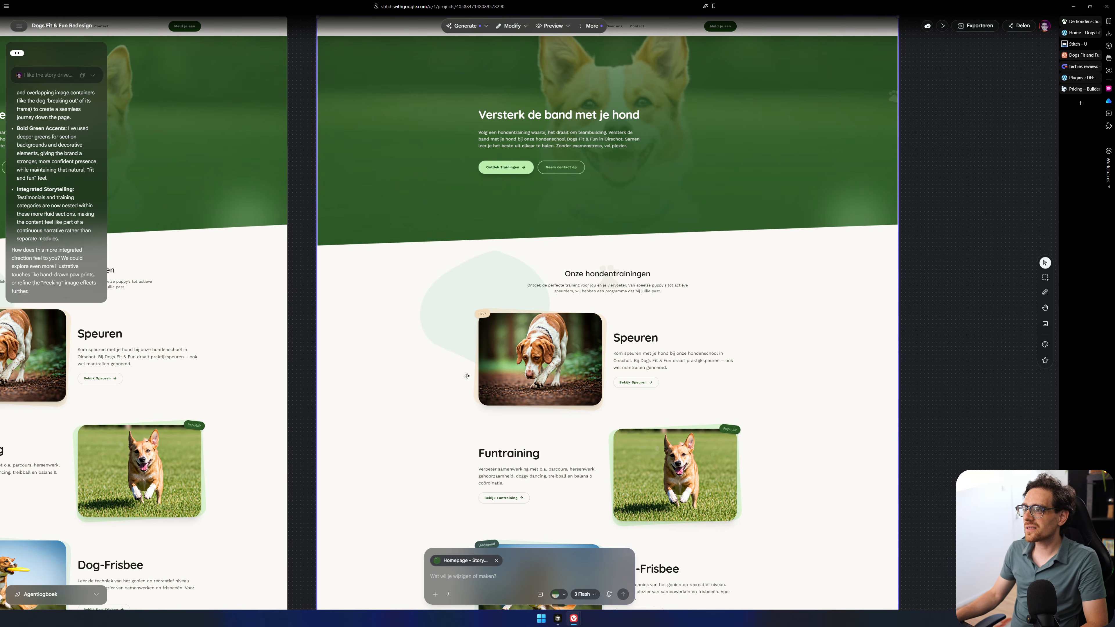
{"action": "scroll", "coordinate": [585, 289], "scroll_direction": "up", "scroll_amount": 1}
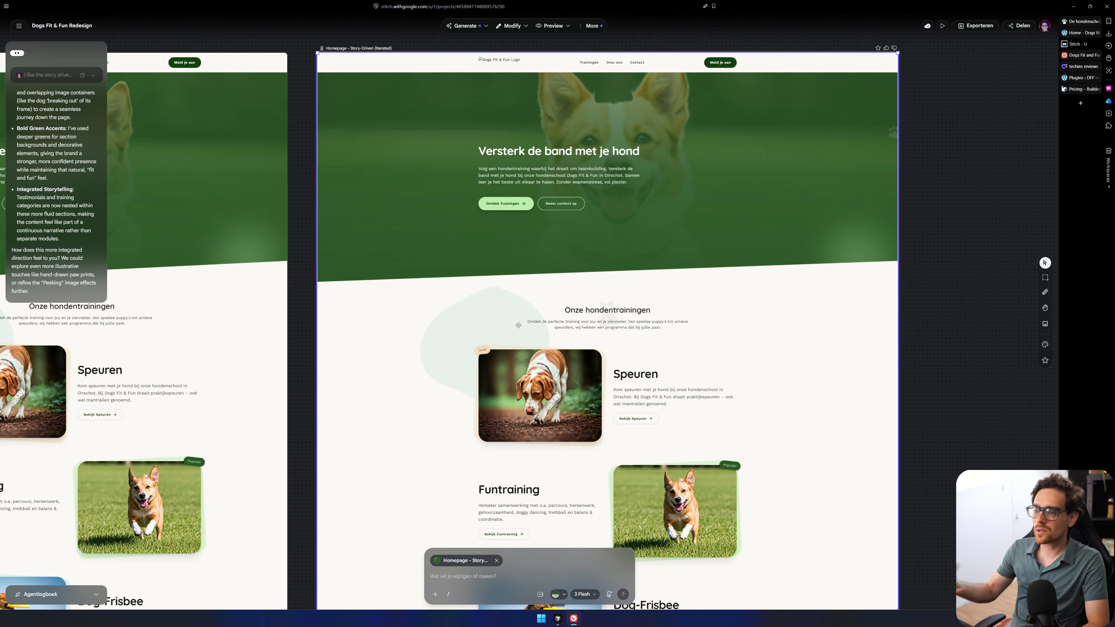
Examine the Funtraining and Dog-Frisbee blocks and the slanted 'Trainen met Brabantse gemoedelijkheid' about section of the Stitch homepage.
{"action": "scroll", "coordinate": [518, 325], "scroll_direction": "down", "scroll_amount": 10}
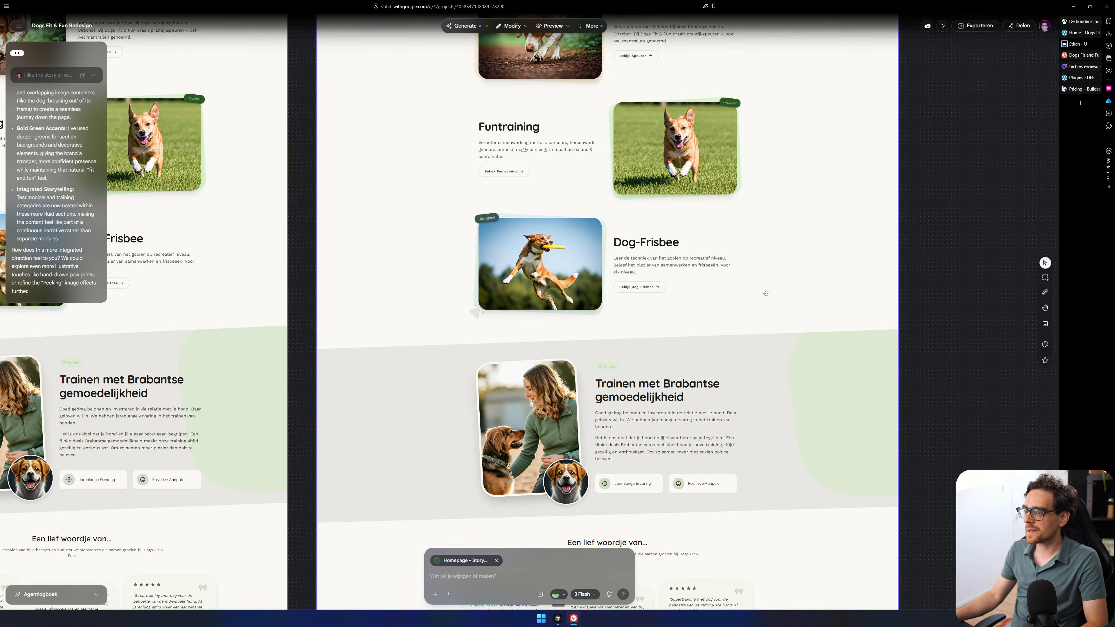
{"action": "scroll", "coordinate": [808, 253], "scroll_direction": "down", "scroll_amount": 2}
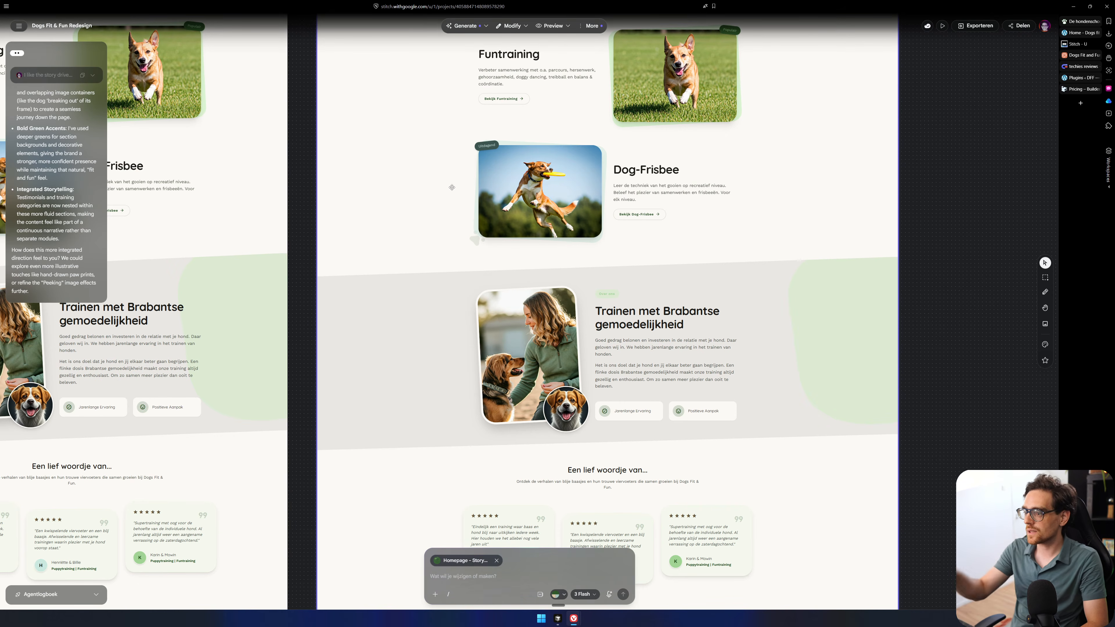
{"action": "scroll", "coordinate": [571, 286], "scroll_direction": "up", "scroll_amount": 5}
{"action": "scroll", "coordinate": [608, 369], "scroll_direction": "down", "scroll_amount": 1}
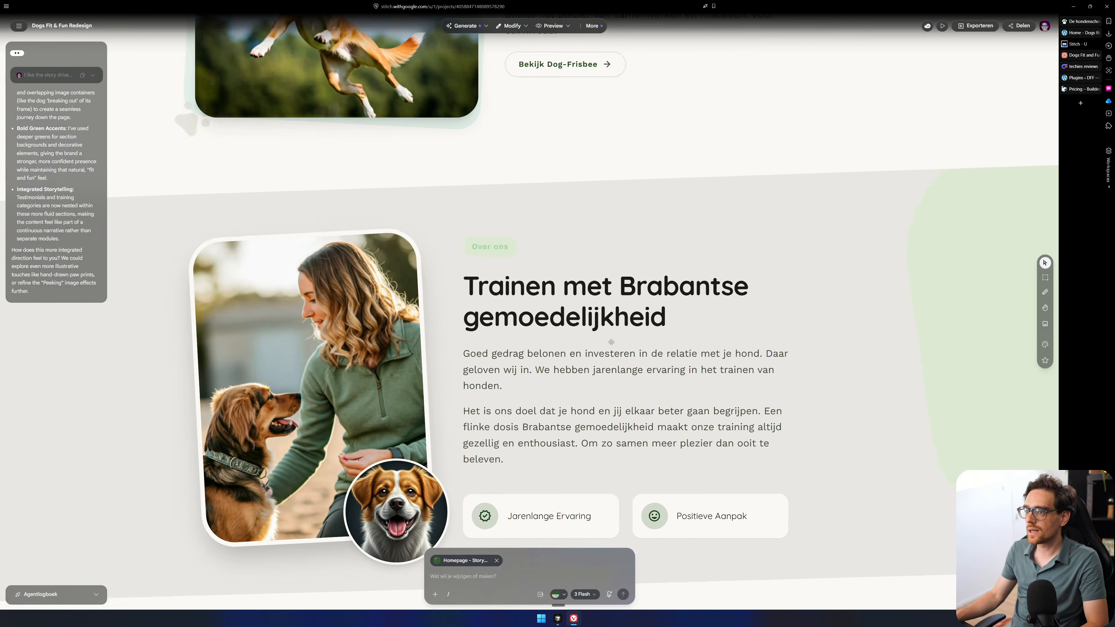
{"action": "scroll", "coordinate": [608, 369], "scroll_direction": "down", "scroll_amount": 3}
{"action": "scroll", "coordinate": [654, 292], "scroll_direction": "up", "scroll_amount": 2}
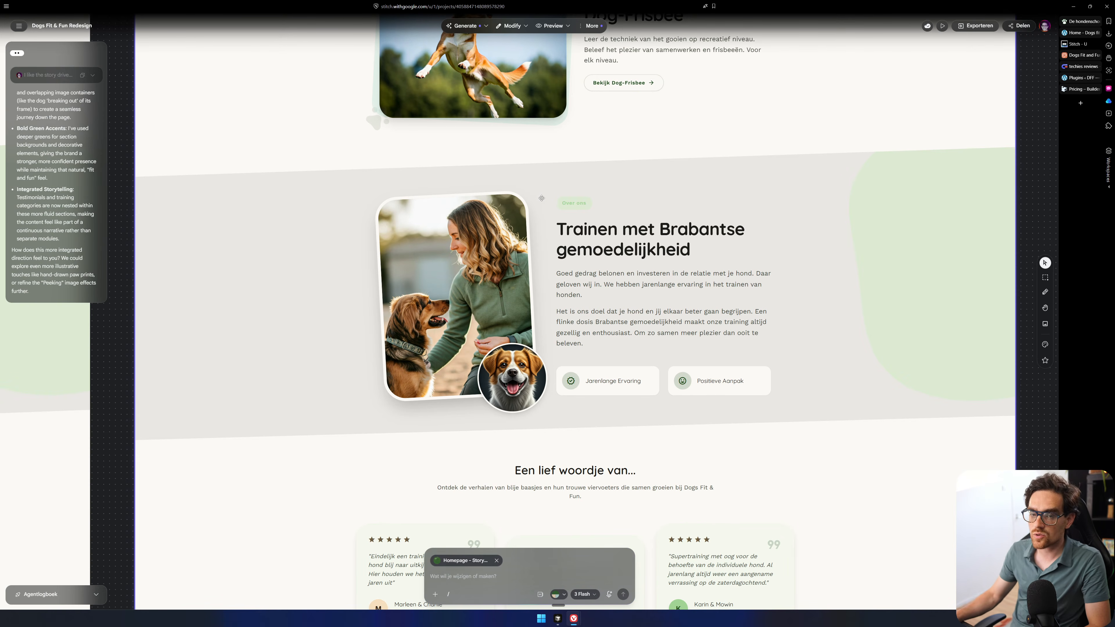
Examine the staggered 'Een lief woordje van...' testimonials and the footer of the Stitch homepage.
{"action": "left_click_drag", "start_coordinate": [692, 394], "coordinate": [621, 298]}
{"action": "scroll", "coordinate": [772, 270], "scroll_direction": "down", "scroll_amount": 4}
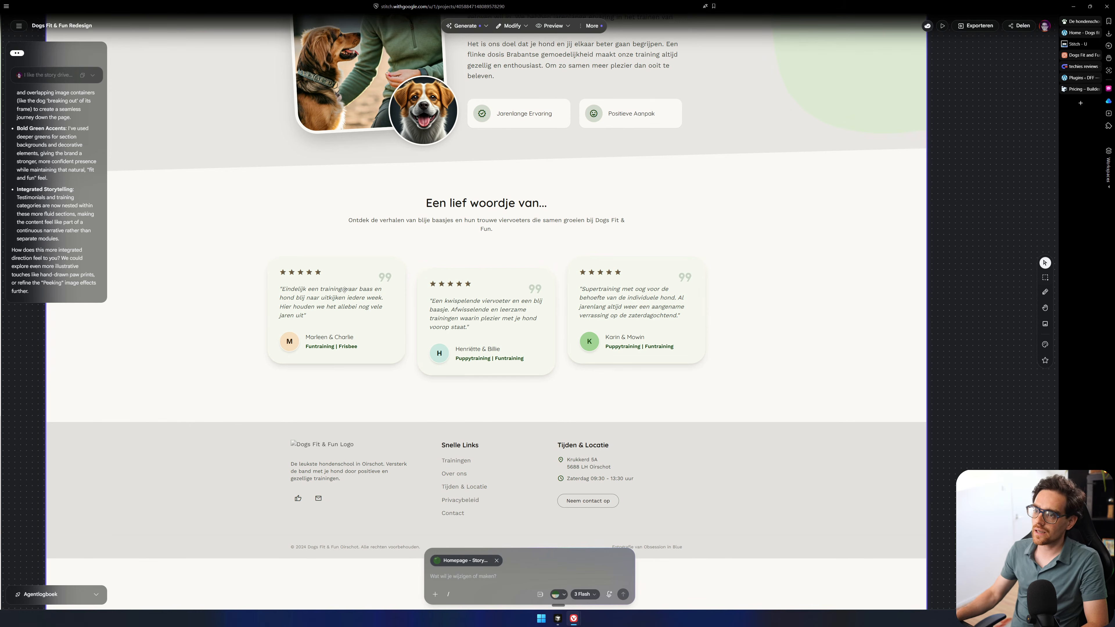
{"action": "left_click_drag", "start_coordinate": [383, 283], "coordinate": [472, 204]}
{"action": "scroll", "coordinate": [645, 232], "scroll_direction": "down", "scroll_amount": 3}
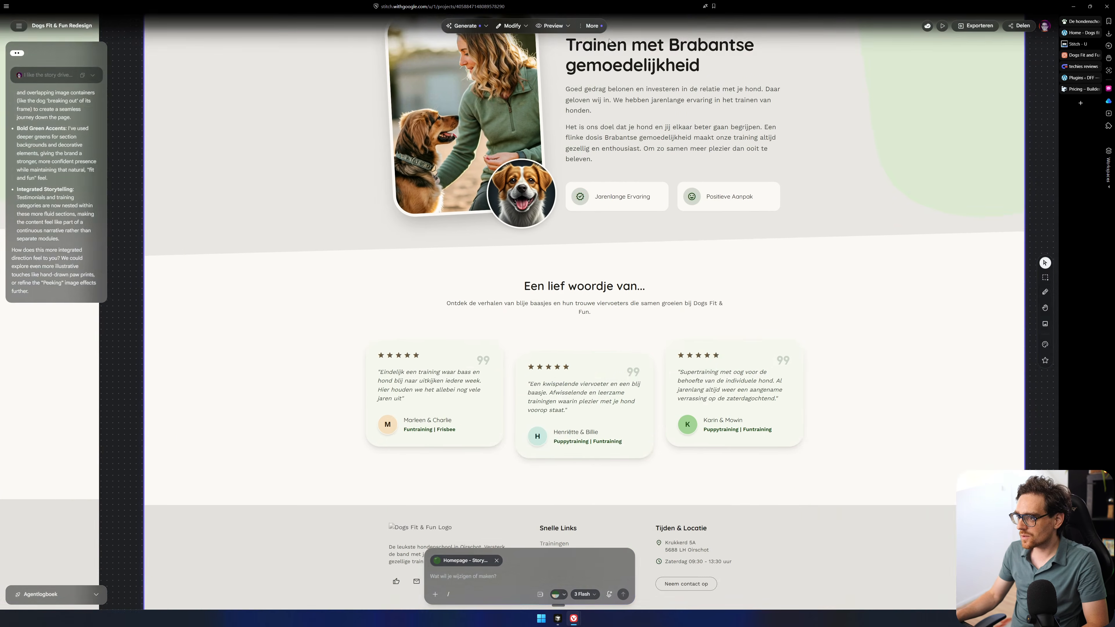
{"action": "scroll", "coordinate": [809, 260], "scroll_direction": "up", "scroll_amount": 15}
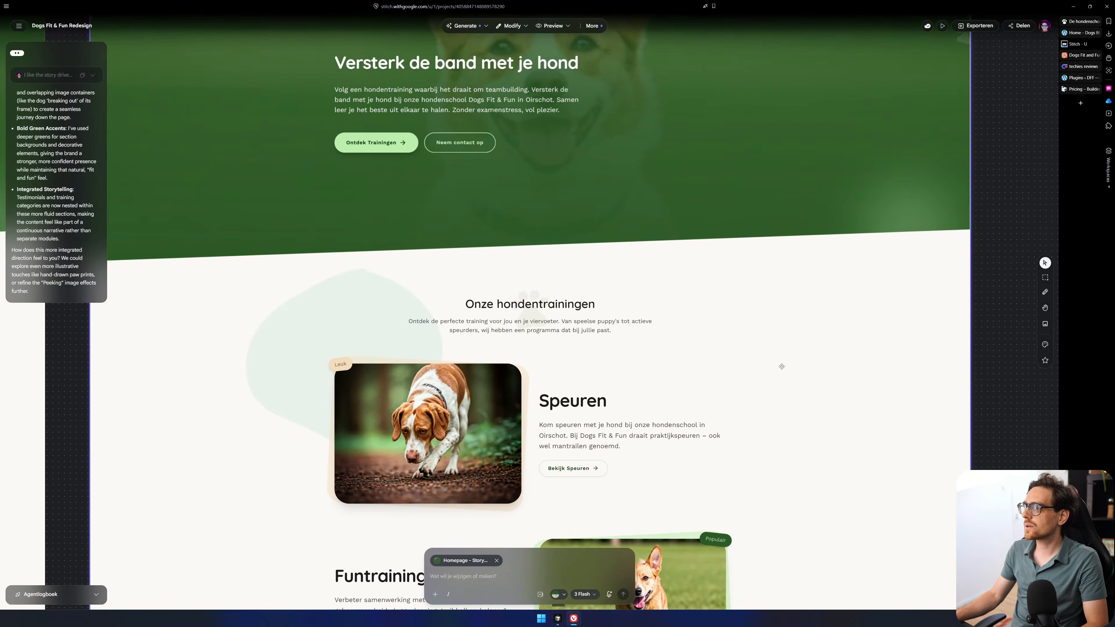
{"action": "scroll", "coordinate": [781, 366], "scroll_direction": "down", "scroll_amount": 15}
{"action": "scroll", "coordinate": [694, 361], "scroll_direction": "up", "scroll_amount": 3}
{"action": "scroll", "coordinate": [549, 374], "scroll_direction": "up", "scroll_amount": 3}
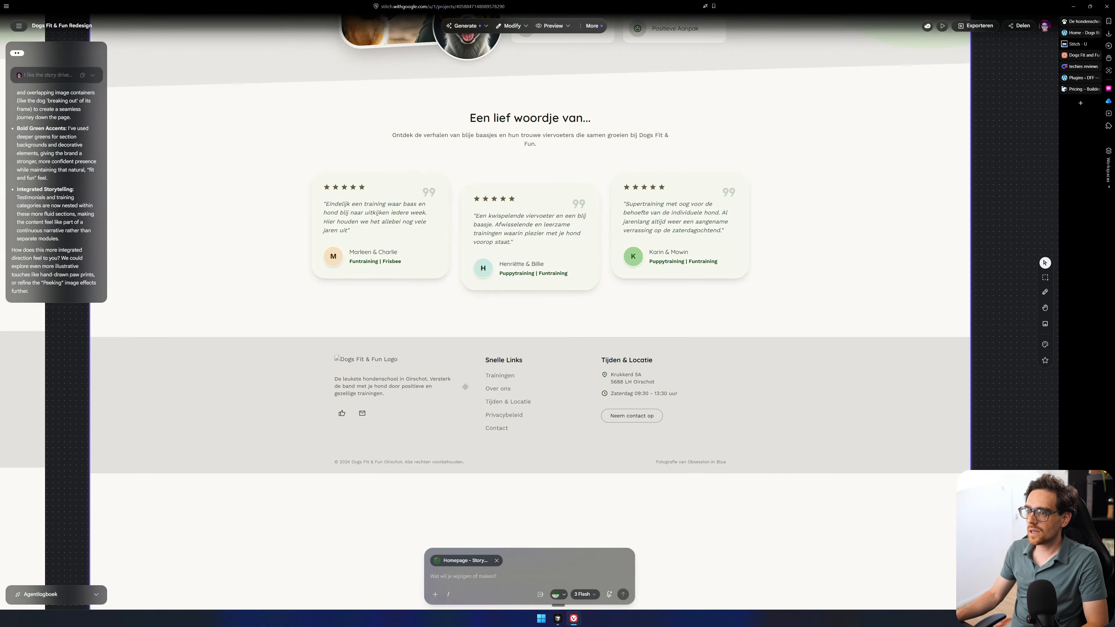
{"action": "scroll", "coordinate": [482, 428], "scroll_direction": "up", "scroll_amount": 3}
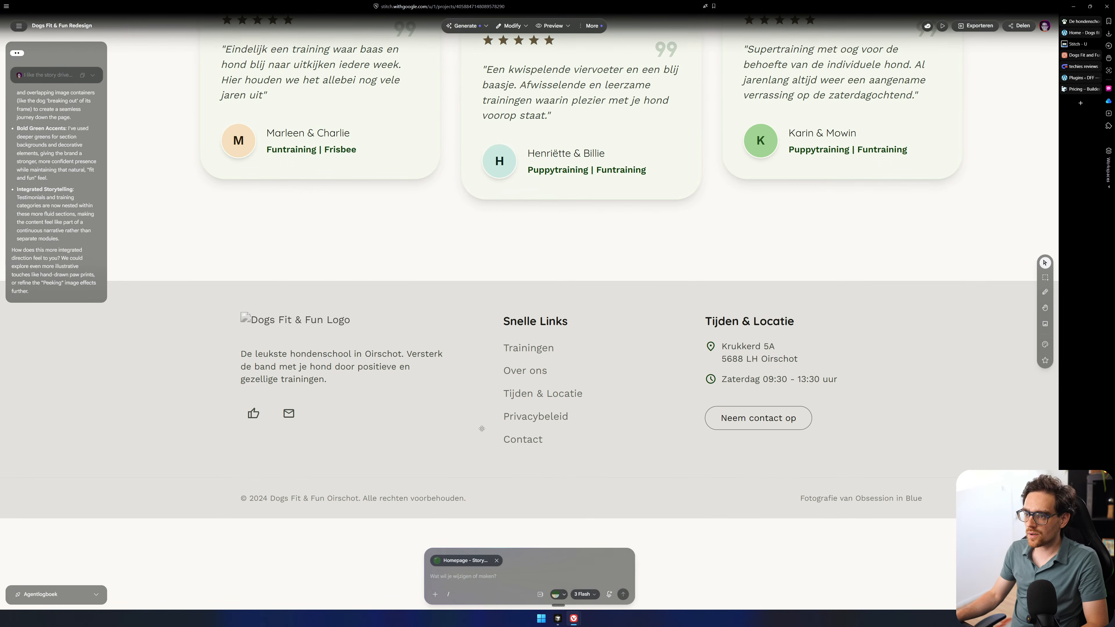
Check the footer of the old dog school website for comparison and return to the Stitch redesign.
{"action": "left_click", "coordinate": [1083, 21]}
{"action": "scroll", "coordinate": [856, 208], "scroll_direction": "down", "scroll_amount": 15}
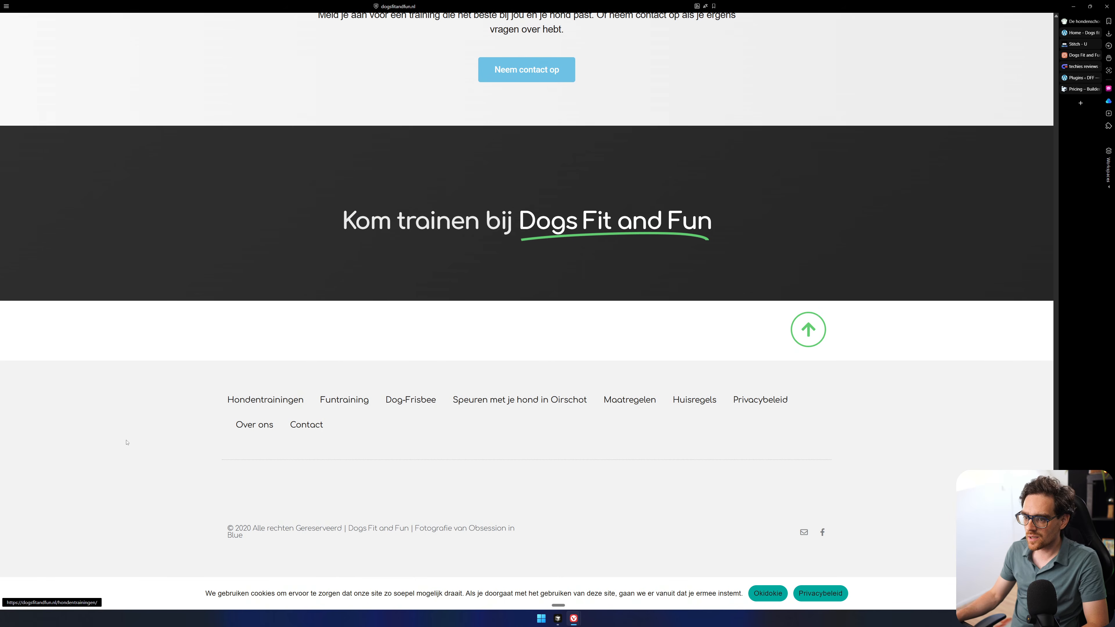
{"action": "left_click", "coordinate": [1082, 32]}
{"action": "left_click", "coordinate": [1080, 44]}
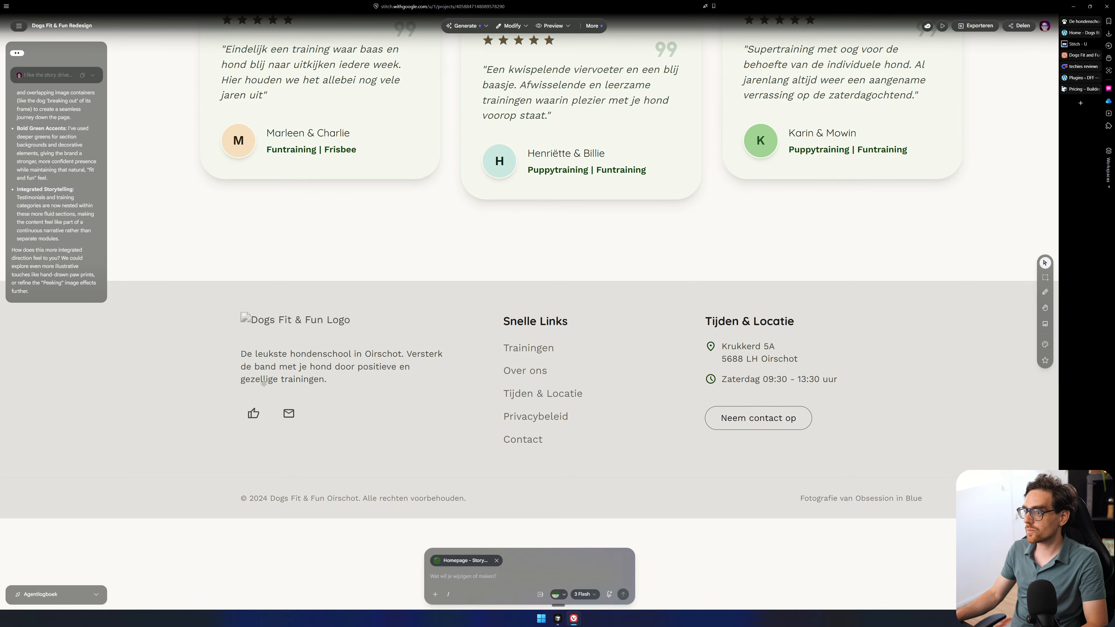
Look back over the Stitch homepage up to its header and green dog-photo hero.
{"action": "mouse_move", "coordinate": [1079, 56]}
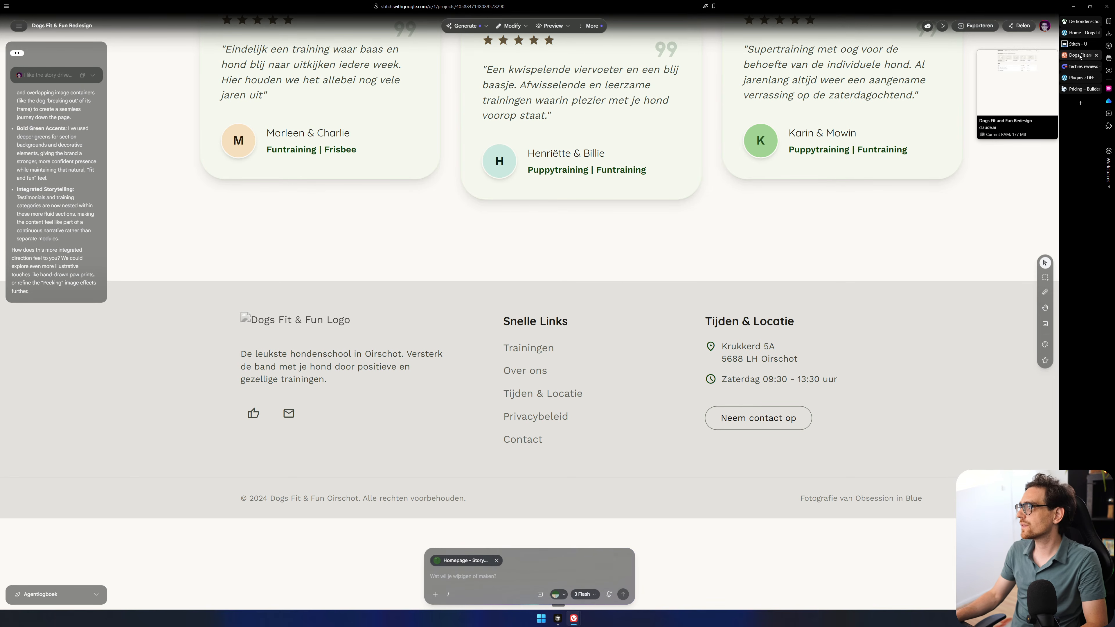
{"action": "scroll", "coordinate": [834, 159], "scroll_direction": "down", "scroll_amount": 5}
{"action": "left_click_drag", "start_coordinate": [772, 168], "coordinate": [589, 376]}
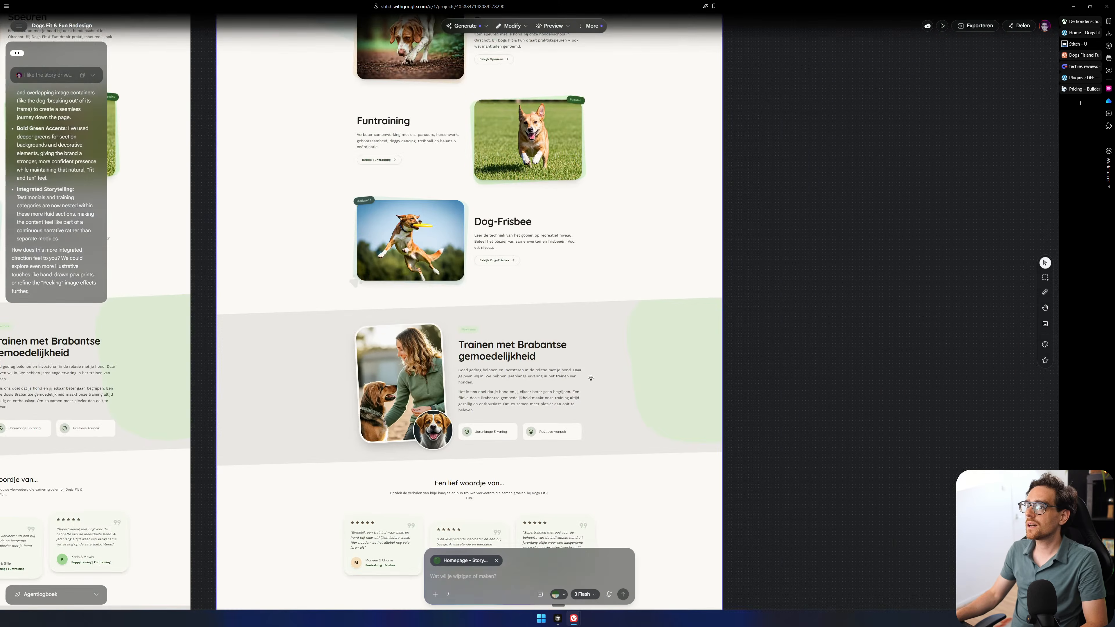
{"action": "left_click_drag", "start_coordinate": [591, 66], "coordinate": [565, 428]}
{"action": "scroll", "coordinate": [457, 335], "scroll_direction": "up", "scroll_amount": 5}
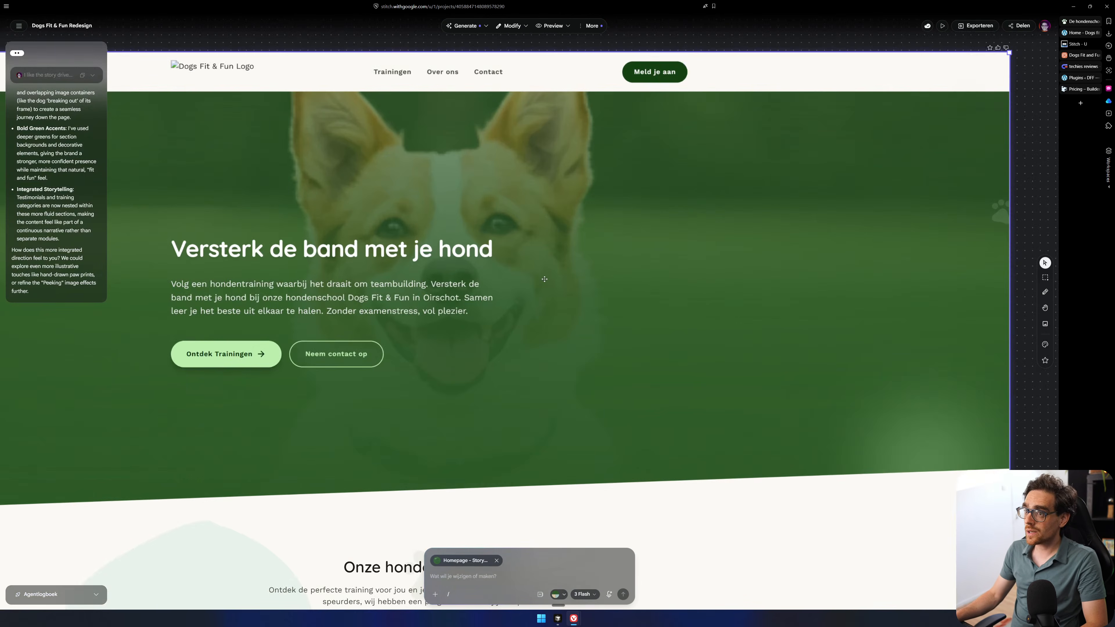
{"action": "scroll", "coordinate": [547, 267], "scroll_direction": "down", "scroll_amount": 1}
{"action": "left_click_drag", "start_coordinate": [547, 267], "coordinate": [648, 272]}
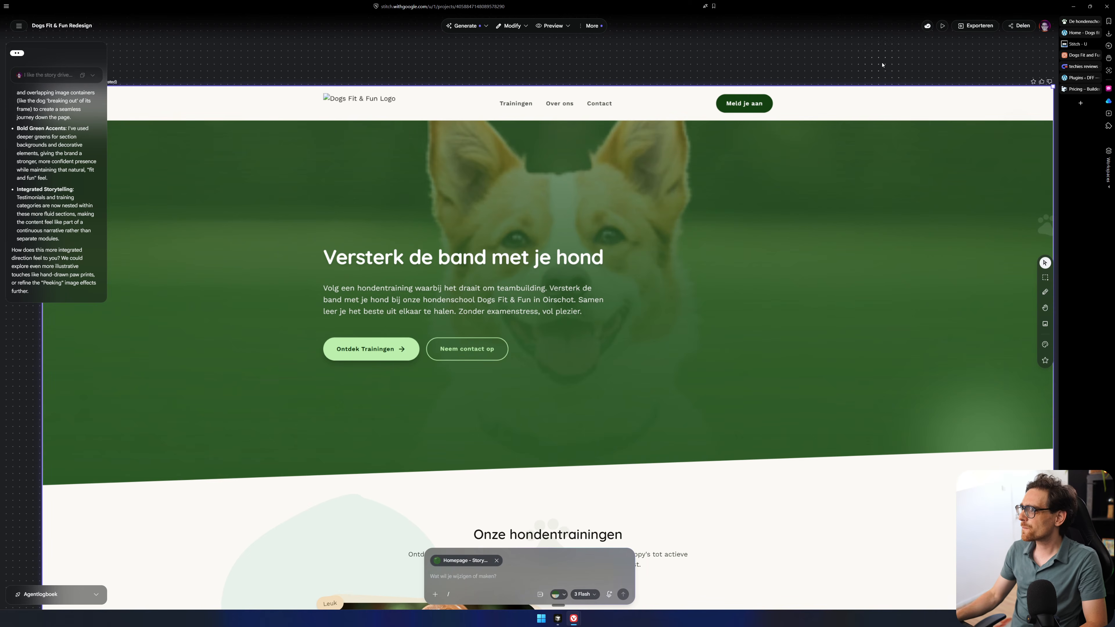
Switch to the Claude redesign and examine option 1, Speels, from its hero down to the sign-up section.
{"action": "left_click", "coordinate": [1079, 56]}
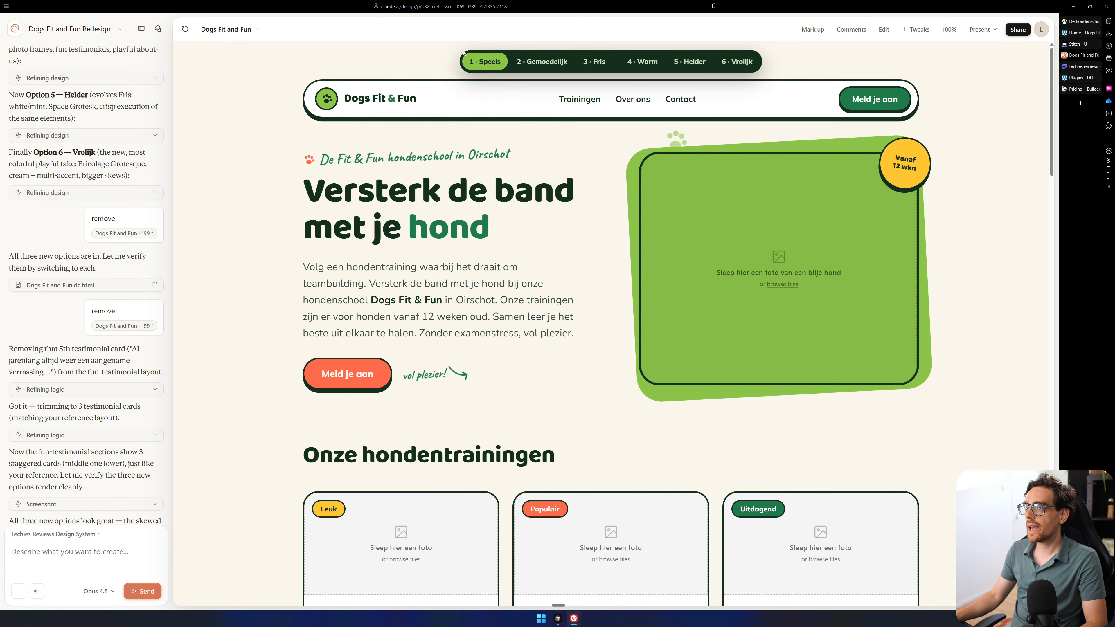
{"action": "scroll", "coordinate": [501, 229], "scroll_direction": "down", "scroll_amount": 10}
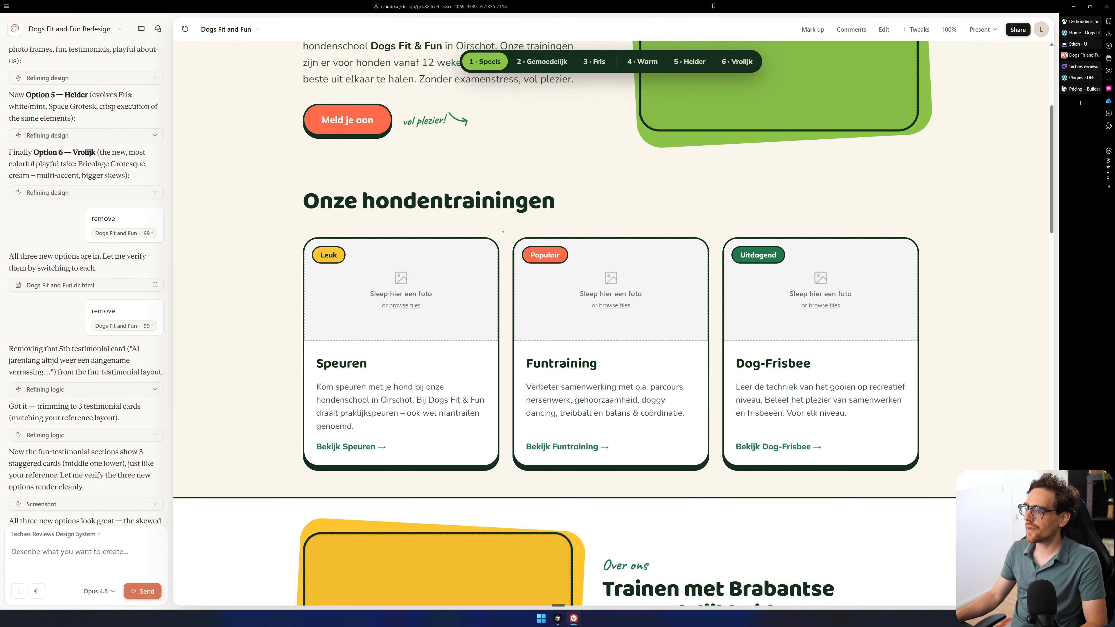
{"action": "scroll", "coordinate": [501, 229], "scroll_direction": "down", "scroll_amount": 5}
{"action": "scroll", "coordinate": [501, 228], "scroll_direction": "down", "scroll_amount": 6}
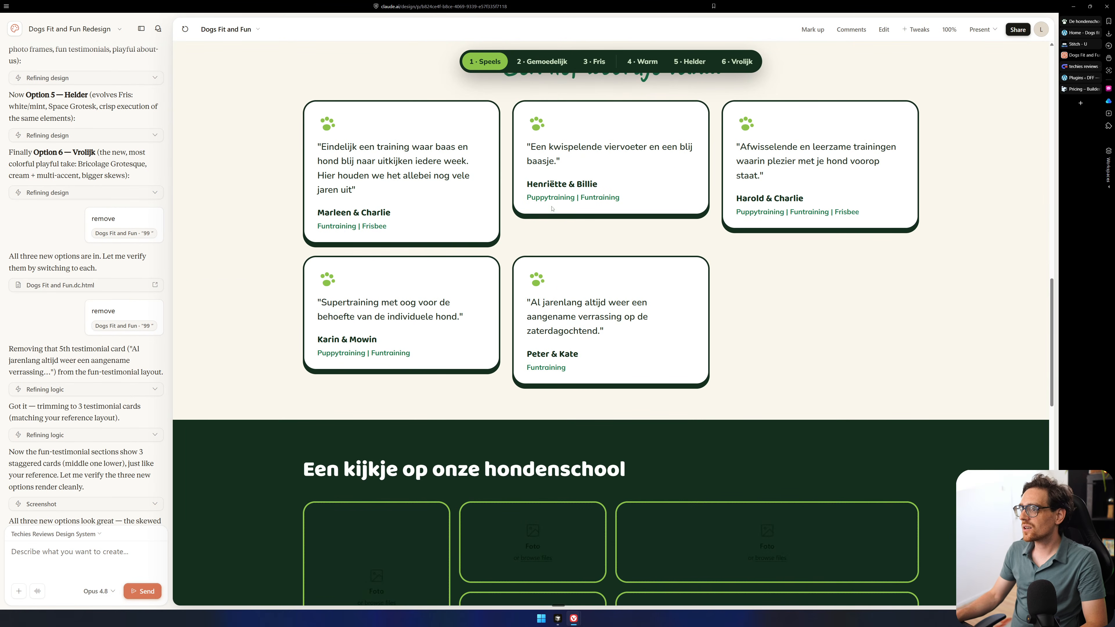
{"action": "scroll", "coordinate": [552, 208], "scroll_direction": "down", "scroll_amount": 12}
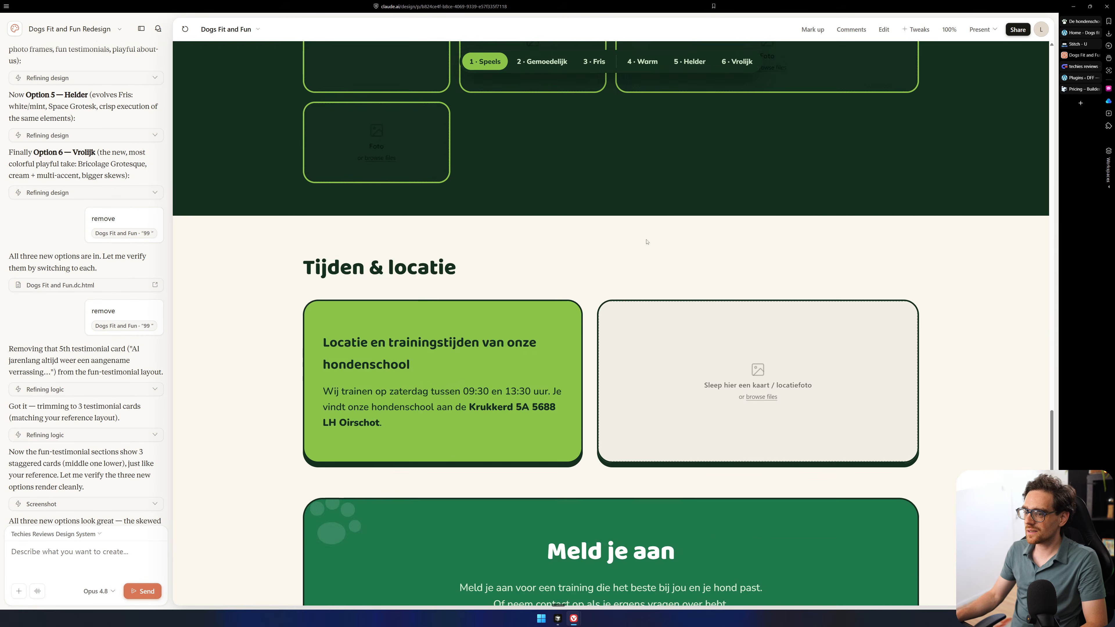
{"action": "scroll", "coordinate": [646, 241], "scroll_direction": "down", "scroll_amount": 6}
{"action": "scroll", "coordinate": [635, 194], "scroll_direction": "up", "scroll_amount": 6}
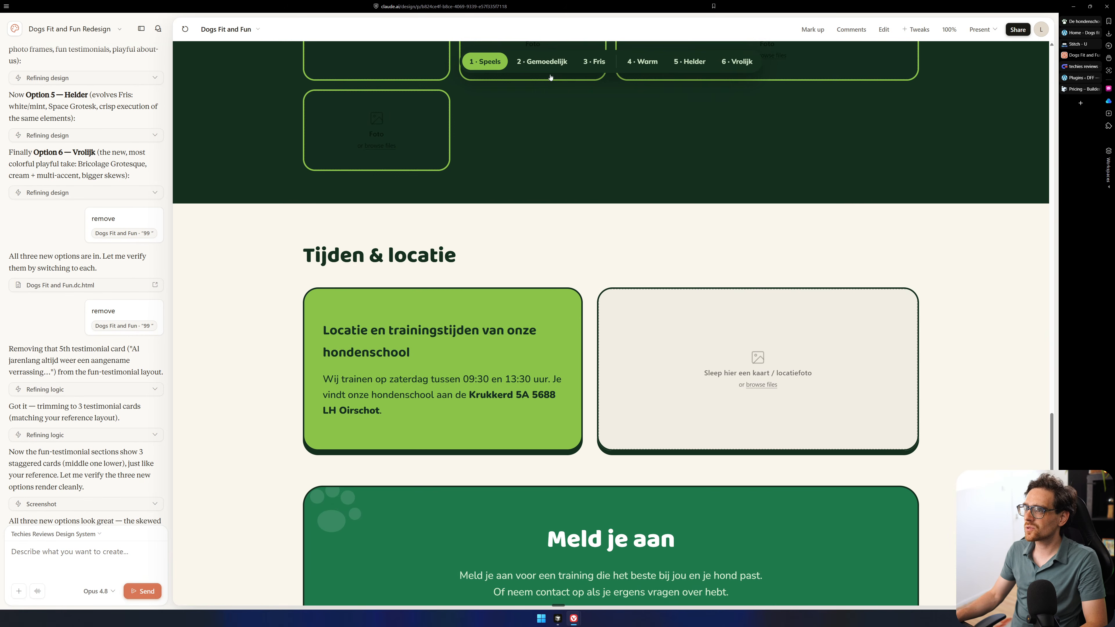
Show design option 2, Gemoedelijk, and examine its hero, 'Zonder examenstress' label, training cards and about section.
{"action": "left_click", "coordinate": [549, 65]}
{"action": "scroll", "coordinate": [540, 289], "scroll_direction": "up", "scroll_amount": 20}
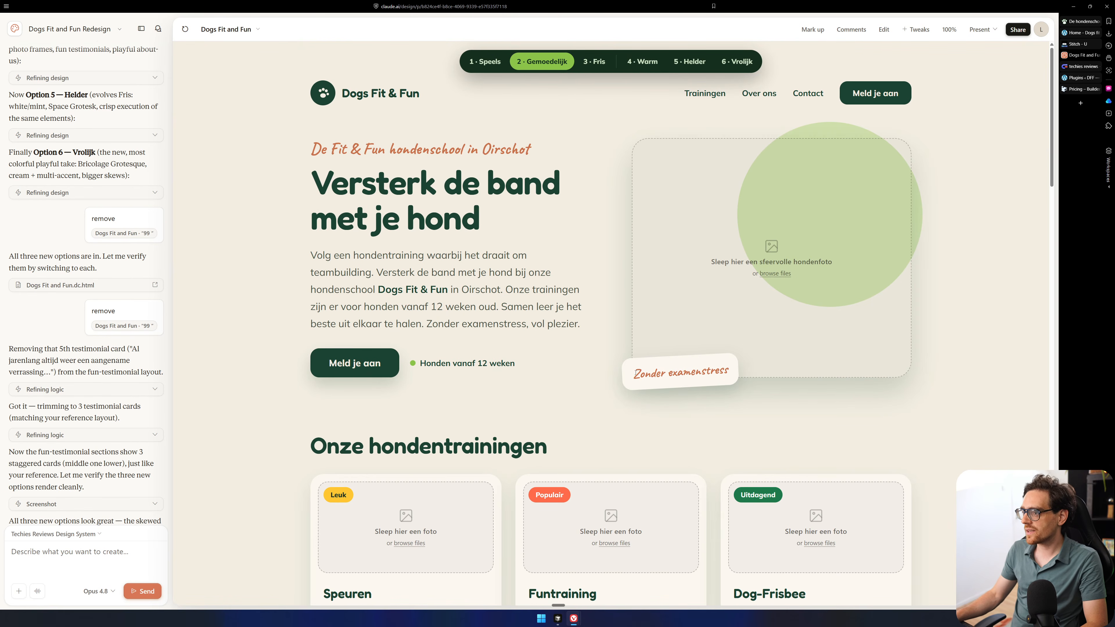
{"action": "left_click_drag", "start_coordinate": [633, 375], "coordinate": [713, 362]}
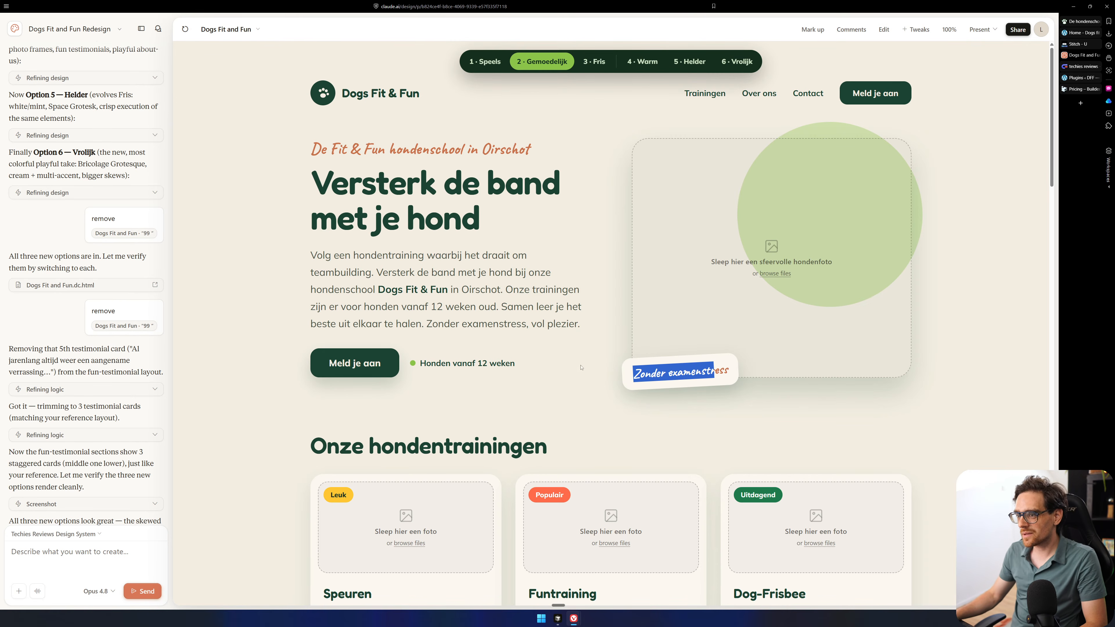
{"action": "scroll", "coordinate": [469, 355], "scroll_direction": "down", "scroll_amount": 8}
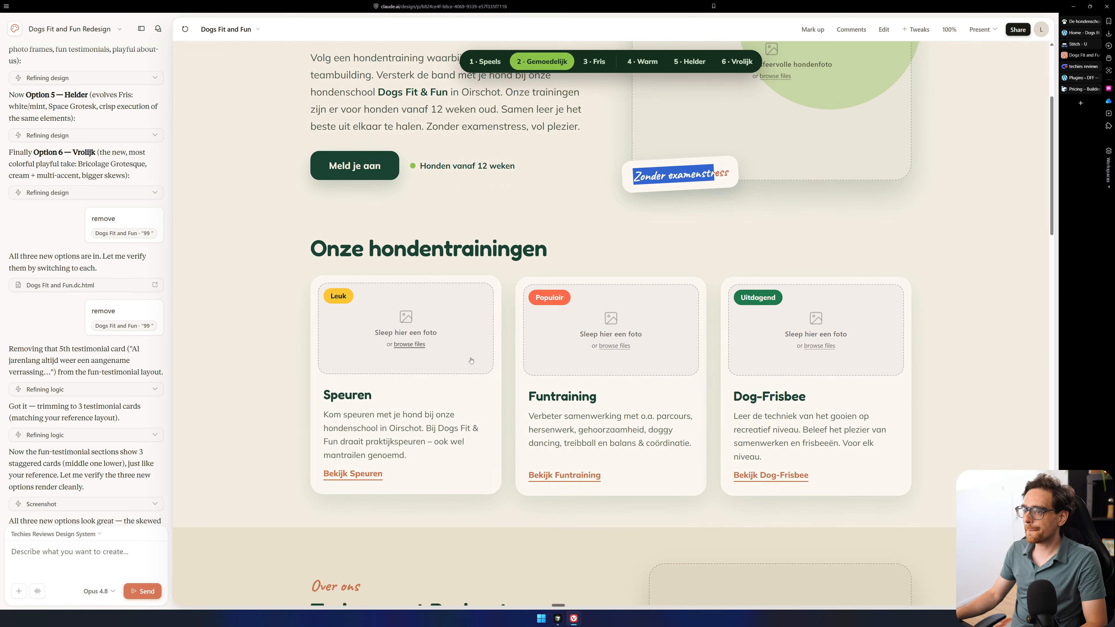
{"action": "scroll", "coordinate": [469, 373], "scroll_direction": "down", "scroll_amount": 6}
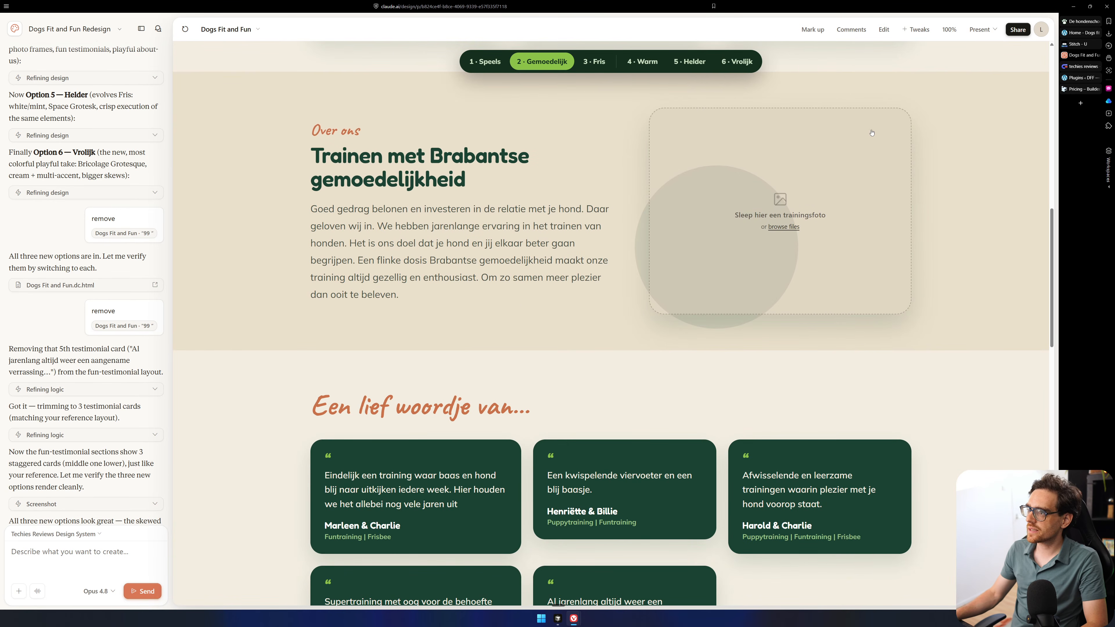
{"action": "scroll", "coordinate": [477, 320], "scroll_direction": "down", "scroll_amount": 5}
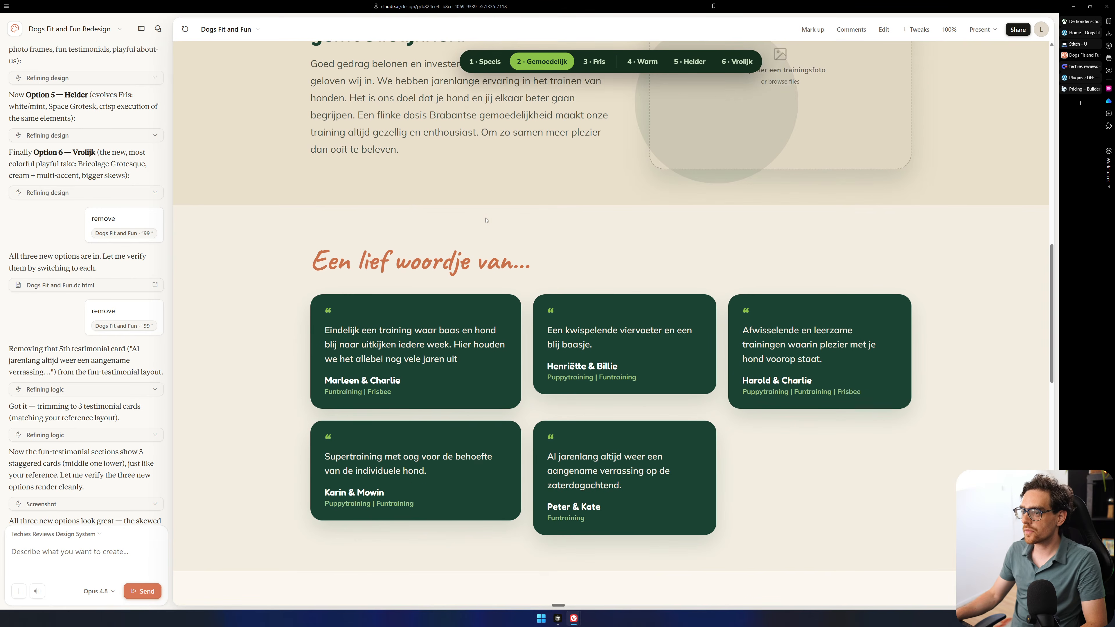
Examine option 2's testimonials, photo gallery, times and location, sign-up block and footer.
{"action": "scroll", "coordinate": [477, 320], "scroll_direction": "down", "scroll_amount": 3}
{"action": "scroll", "coordinate": [442, 343], "scroll_direction": "up", "scroll_amount": 3}
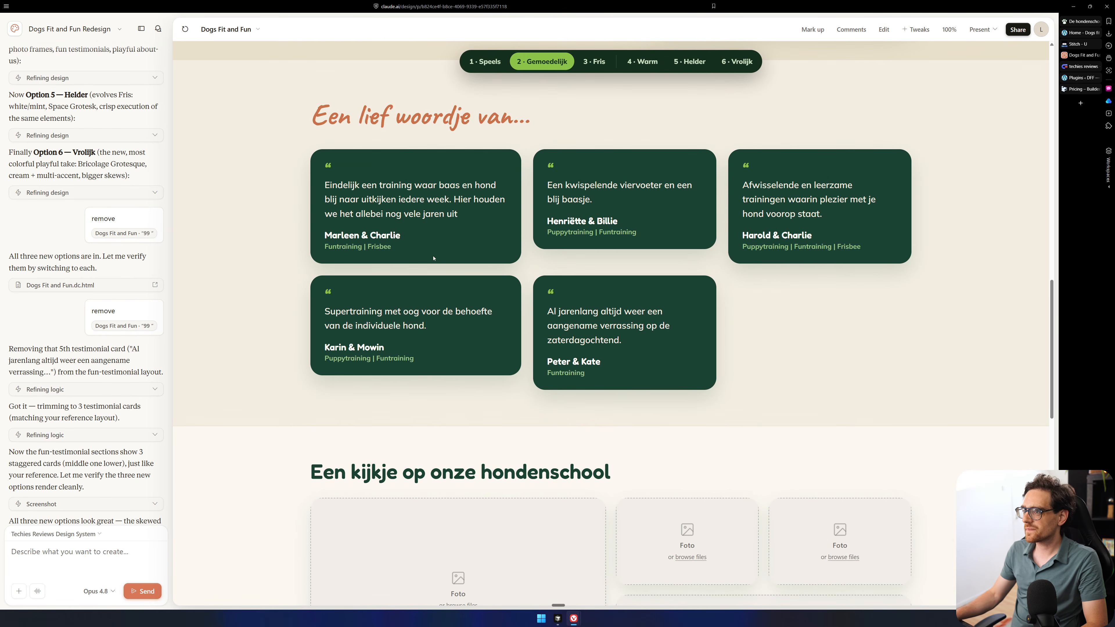
{"action": "scroll", "coordinate": [602, 348], "scroll_direction": "down", "scroll_amount": 7}
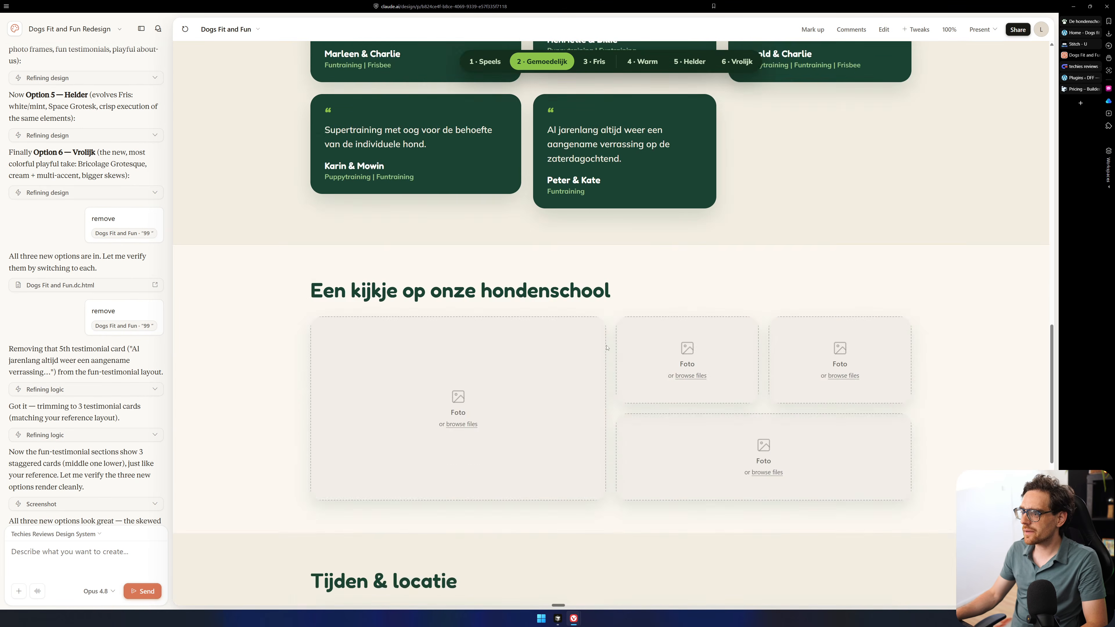
{"action": "scroll", "coordinate": [598, 313], "scroll_direction": "down", "scroll_amount": 1}
{"action": "scroll", "coordinate": [598, 312], "scroll_direction": "down", "scroll_amount": 8}
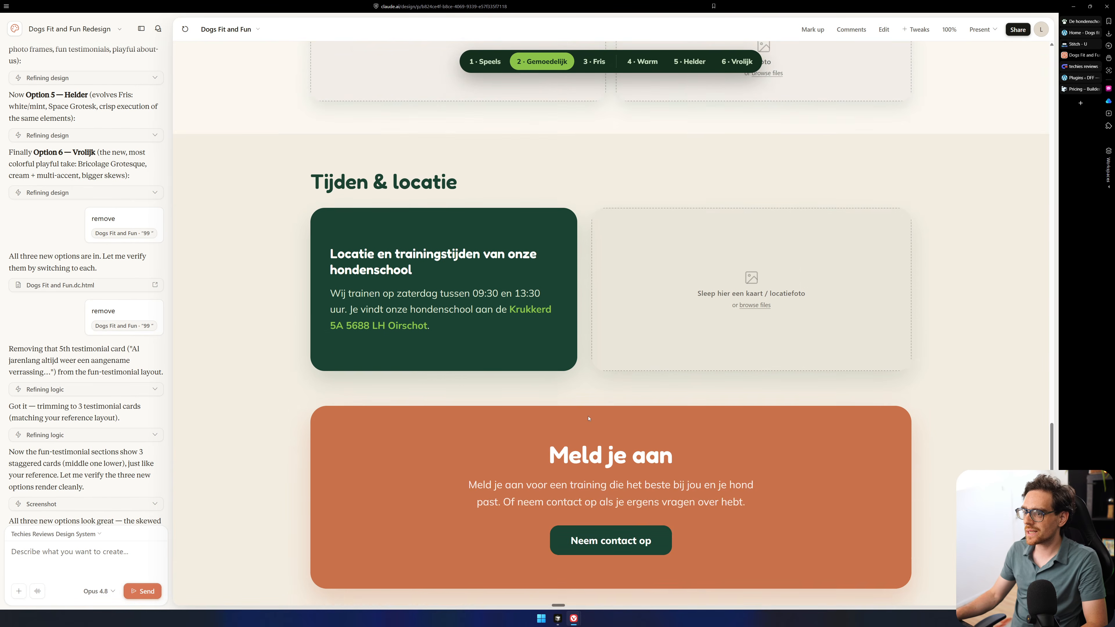
{"action": "left_click_drag", "start_coordinate": [602, 305], "coordinate": [750, 381]}
{"action": "left_click", "coordinate": [679, 165]}
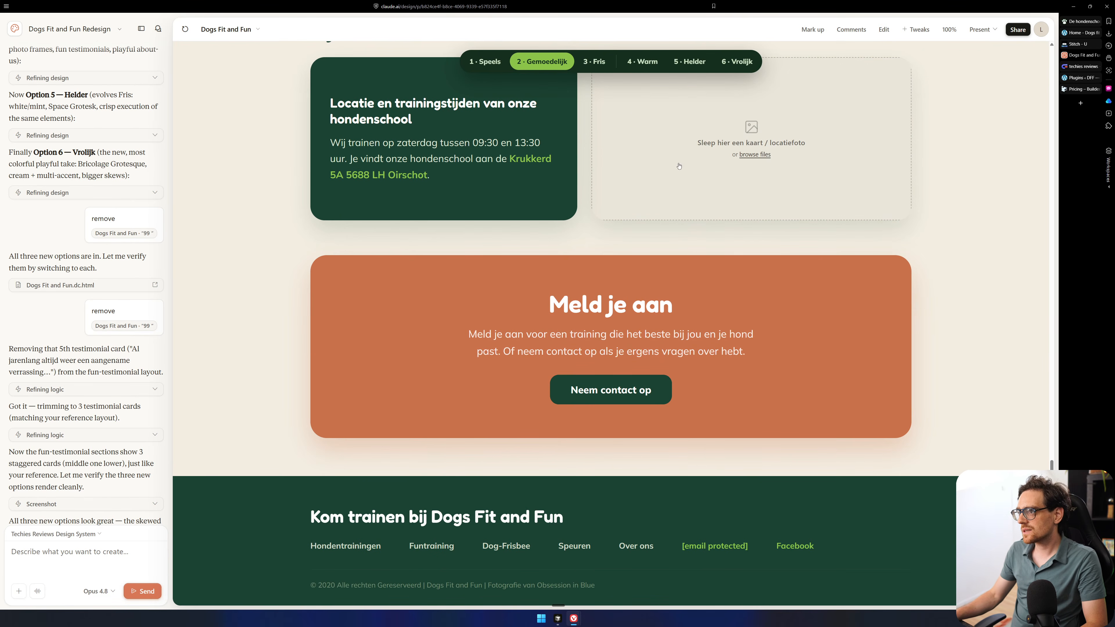
Show design option 3, Fris, and examine its hero, training cards, about section, testimonials, times and location, and sign-up block.
{"action": "left_click", "coordinate": [590, 66]}
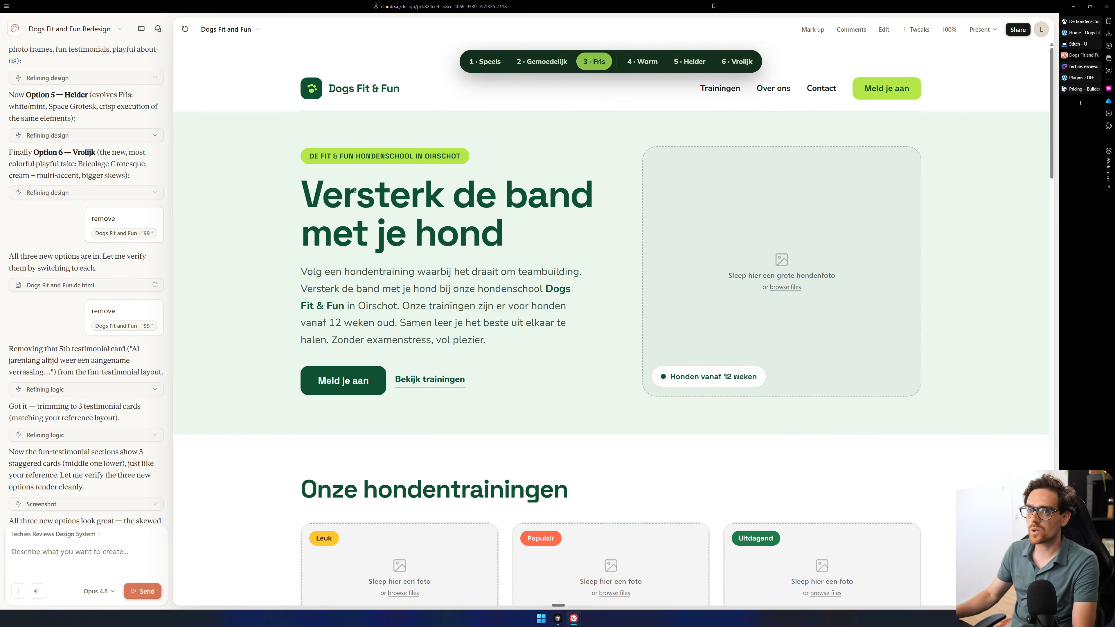
{"action": "scroll", "coordinate": [414, 214], "scroll_direction": "down", "scroll_amount": 9}
{"action": "scroll", "coordinate": [414, 214], "scroll_direction": "down", "scroll_amount": 5}
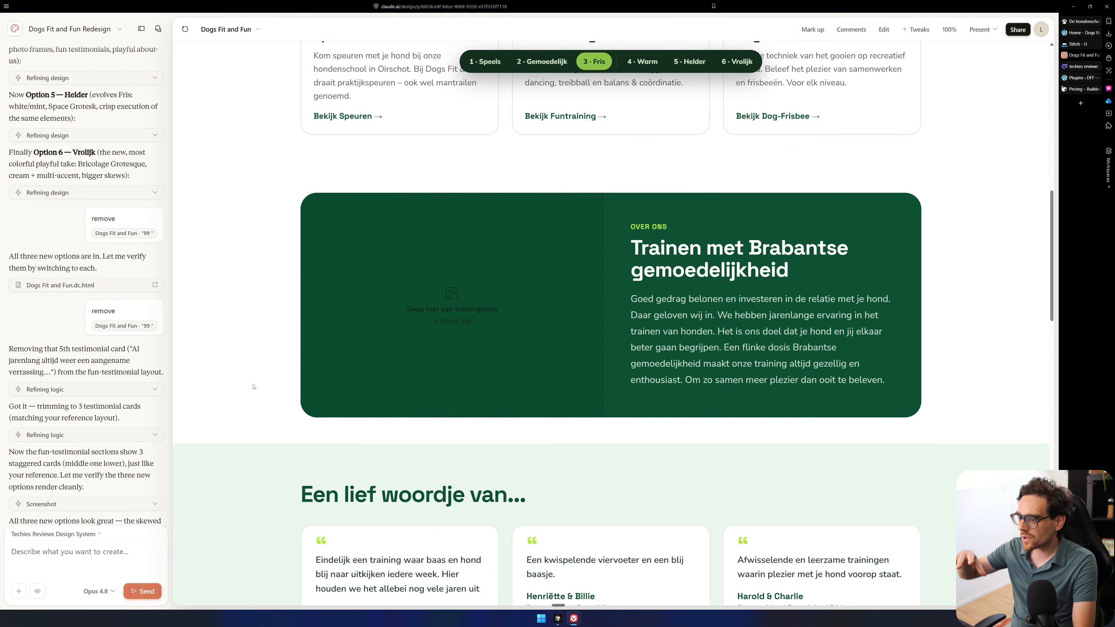
{"action": "scroll", "coordinate": [515, 407], "scroll_direction": "down", "scroll_amount": 15}
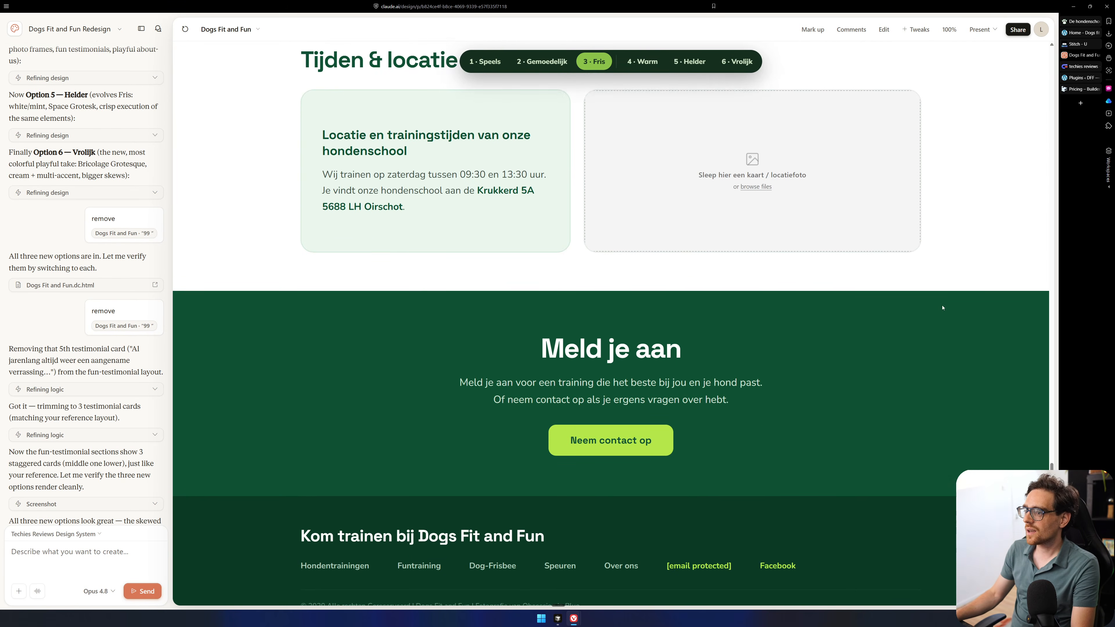
Show design option 4, Warm, and examine its hero text, tilted photo frames, training cards, about section and location block.
{"action": "left_click", "coordinate": [650, 60]}
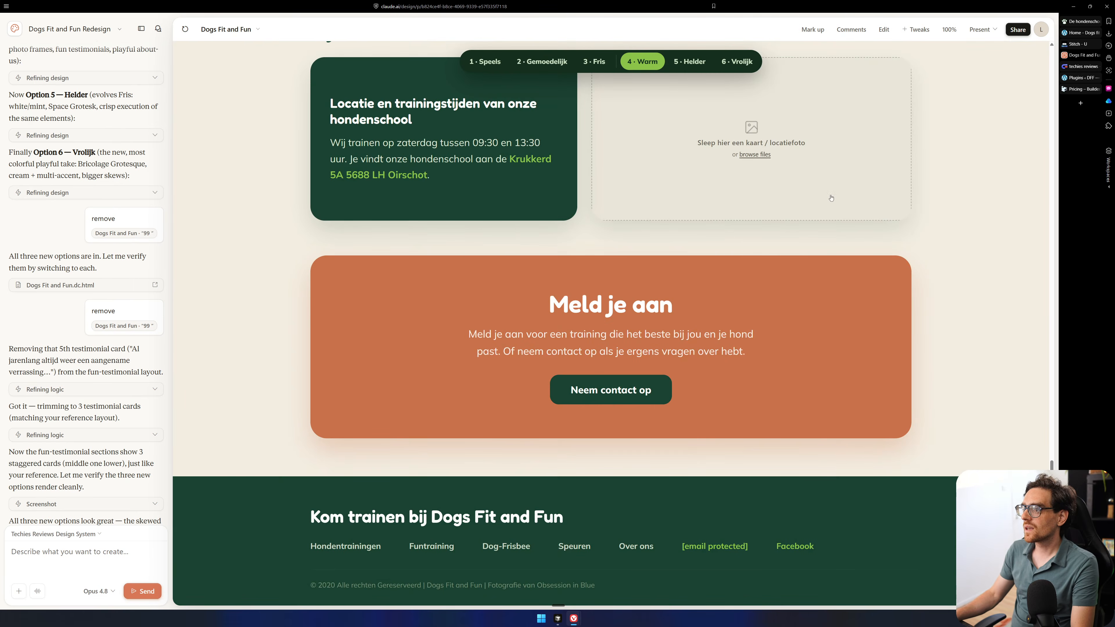
{"action": "scroll", "coordinate": [812, 269], "scroll_direction": "up", "scroll_amount": 15}
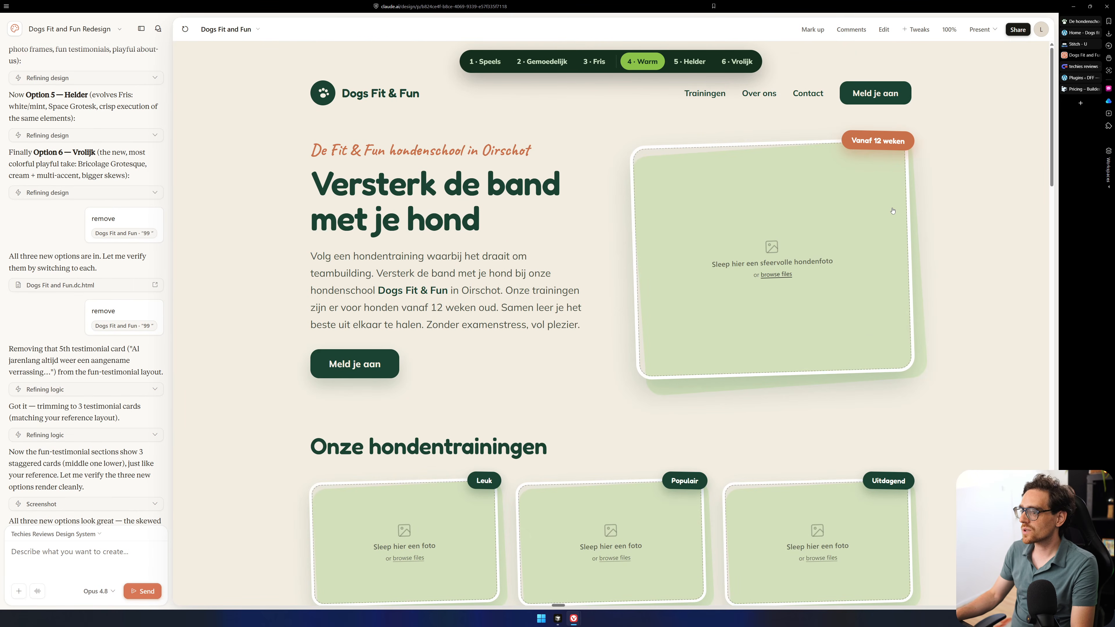
{"action": "scroll", "coordinate": [893, 211], "scroll_direction": "down", "scroll_amount": 10}
{"action": "scroll", "coordinate": [688, 116], "scroll_direction": "up", "scroll_amount": 10}
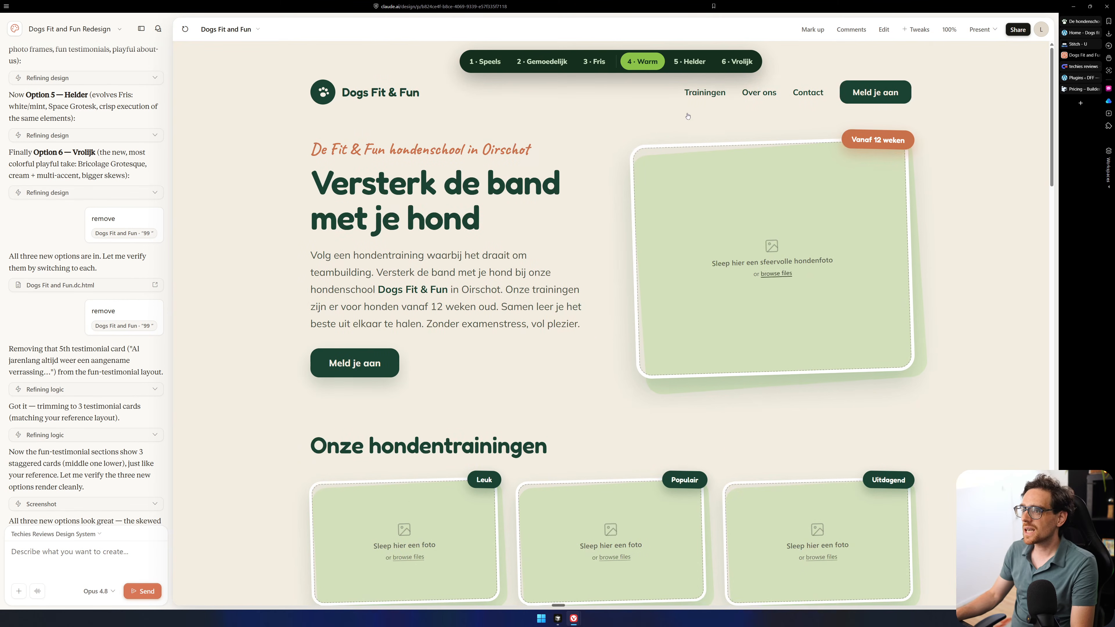
{"action": "left_click_drag", "start_coordinate": [396, 151], "coordinate": [496, 244]}
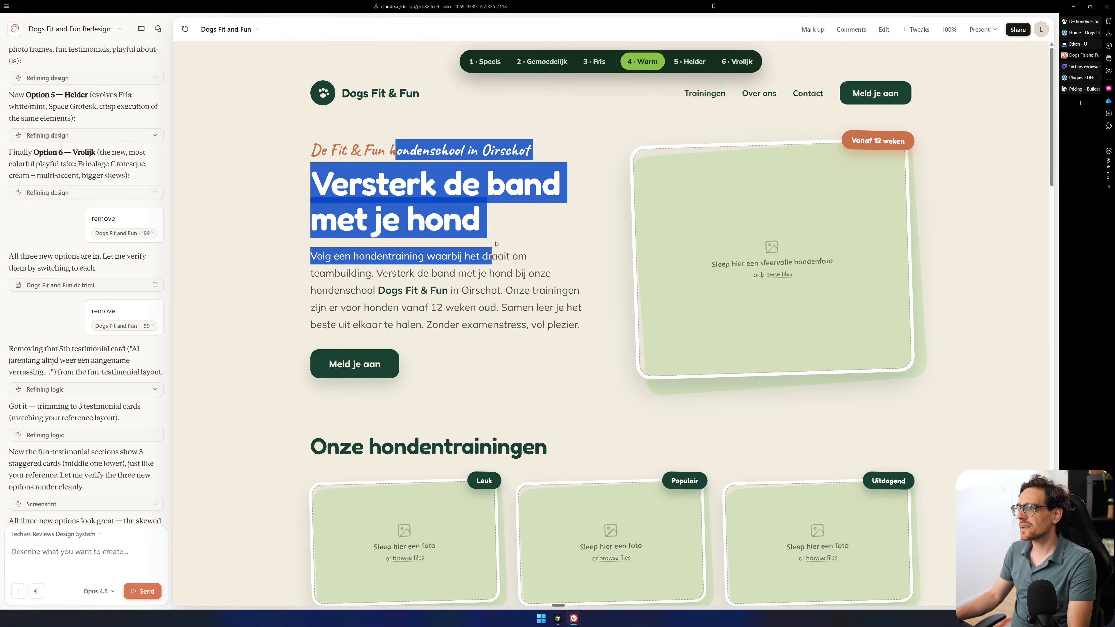
{"action": "left_click", "coordinate": [497, 246]}
{"action": "scroll", "coordinate": [529, 253], "scroll_direction": "down", "scroll_amount": 3}
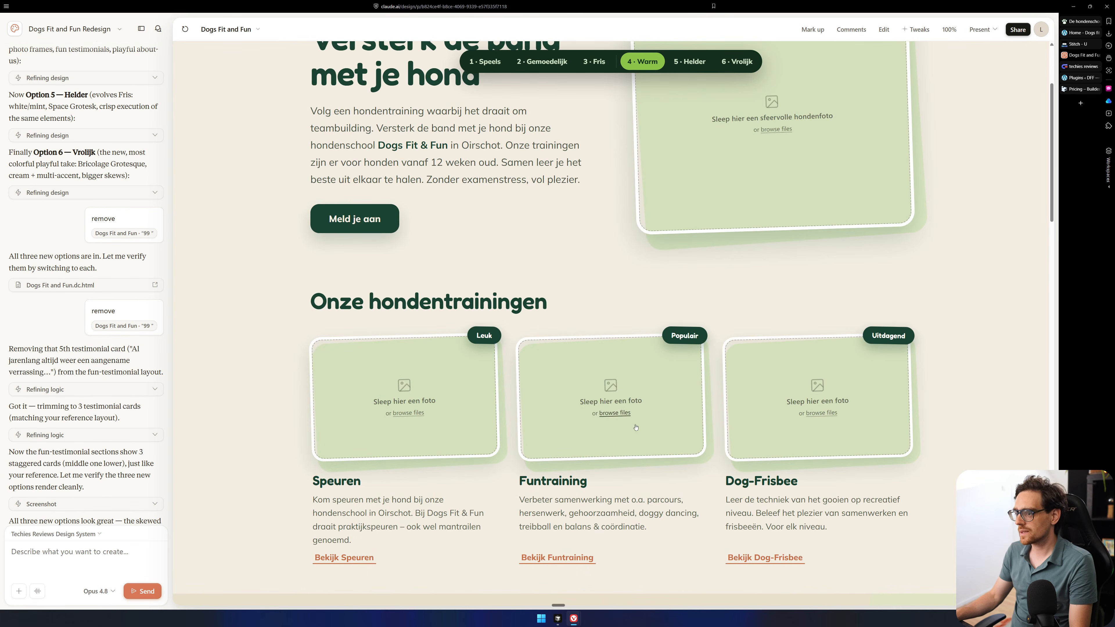
{"action": "scroll", "coordinate": [891, 239], "scroll_direction": "down", "scroll_amount": 4}
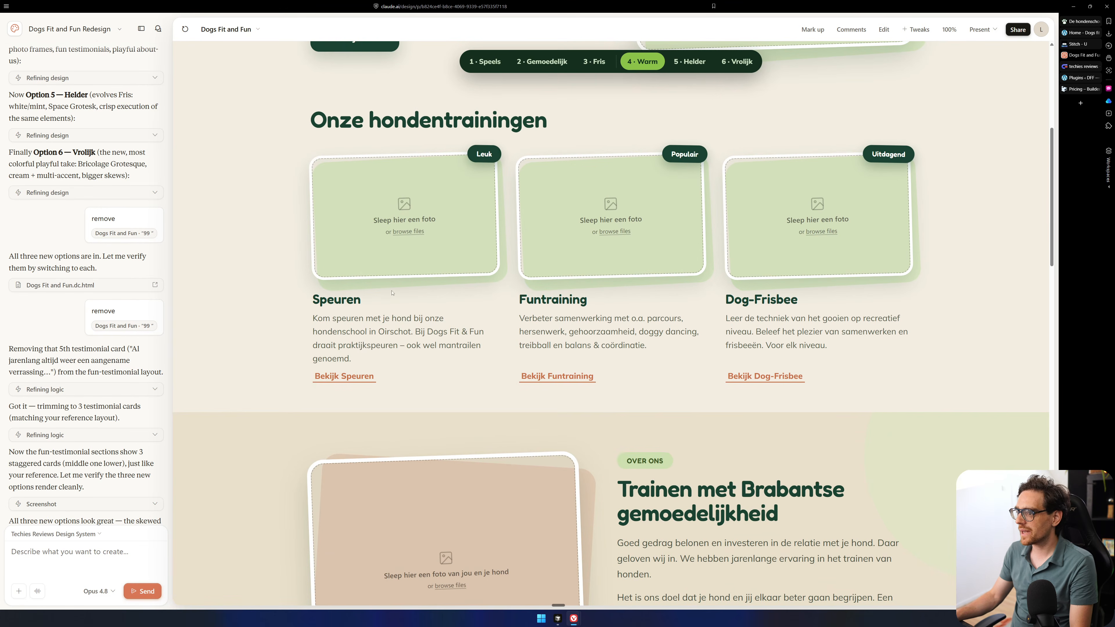
{"action": "scroll", "coordinate": [891, 239], "scroll_direction": "down", "scroll_amount": 10}
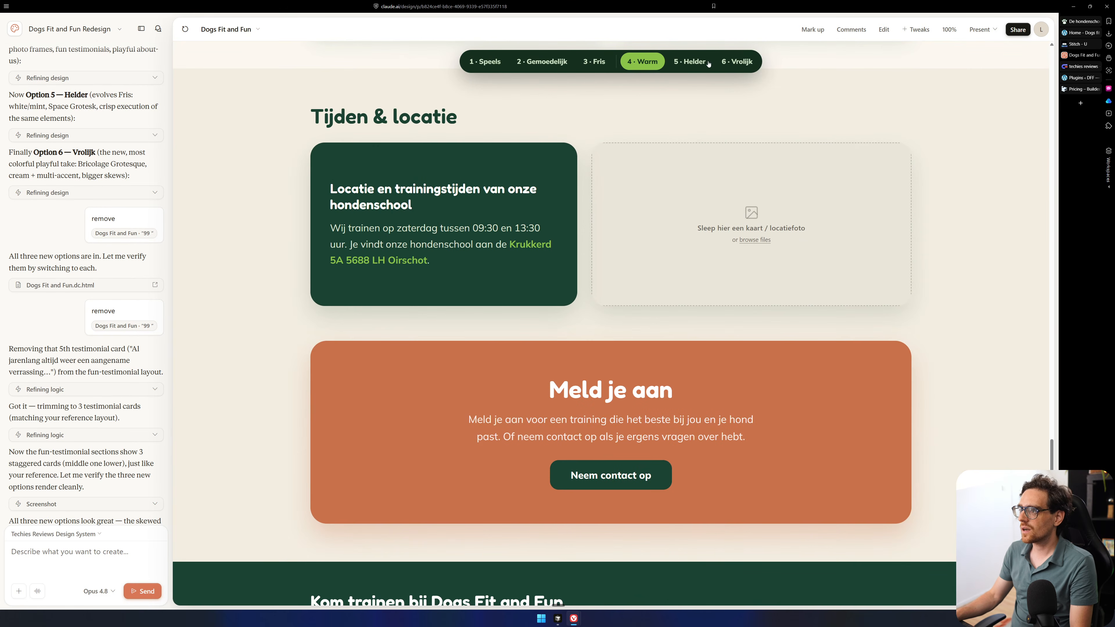
Show design option 5, Helder, and examine its photo gallery, hero, training cards, testimonials and about section.
{"action": "left_click", "coordinate": [685, 62]}
{"action": "scroll", "coordinate": [828, 319], "scroll_direction": "up", "scroll_amount": 15}
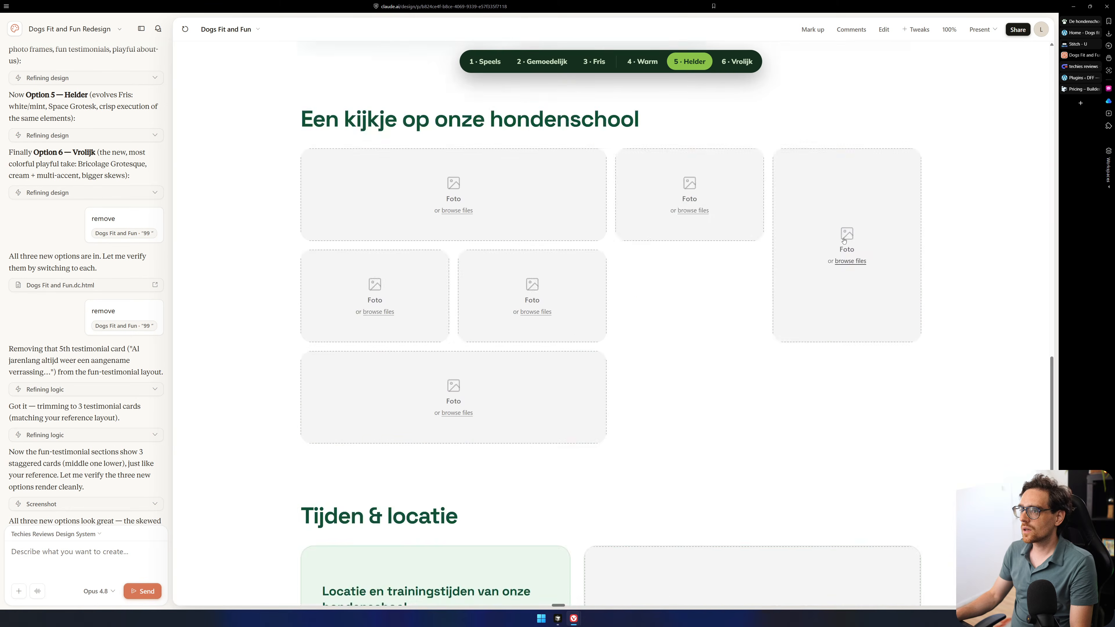
{"action": "scroll", "coordinate": [829, 319], "scroll_direction": "up", "scroll_amount": 10}
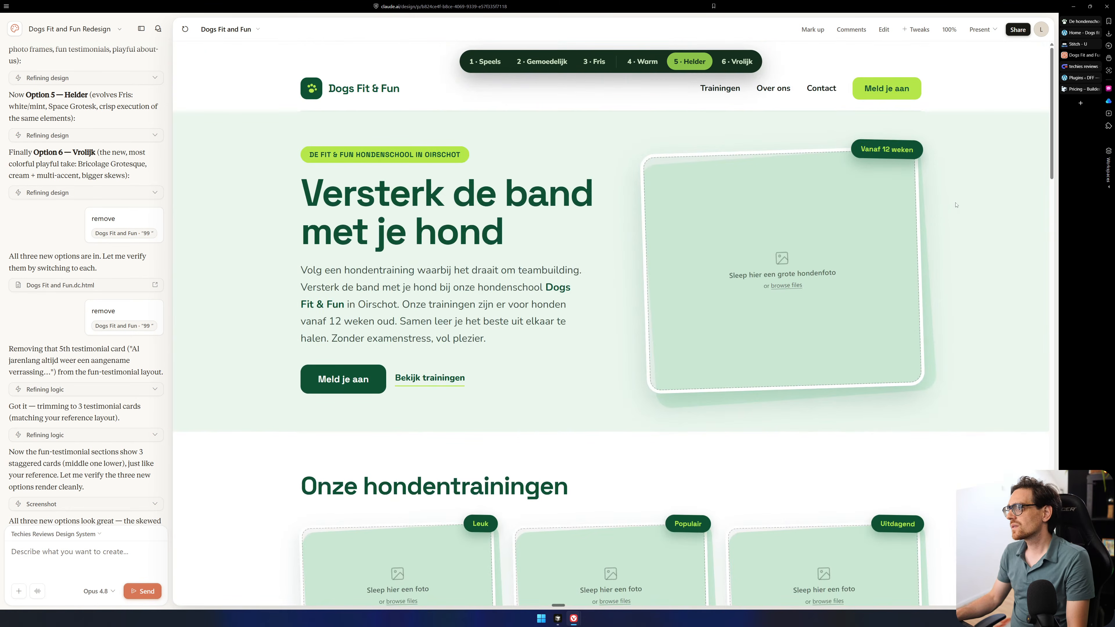
{"action": "left_click_drag", "start_coordinate": [658, 141], "coordinate": [505, 149]}
{"action": "left_click", "coordinate": [334, 121]}
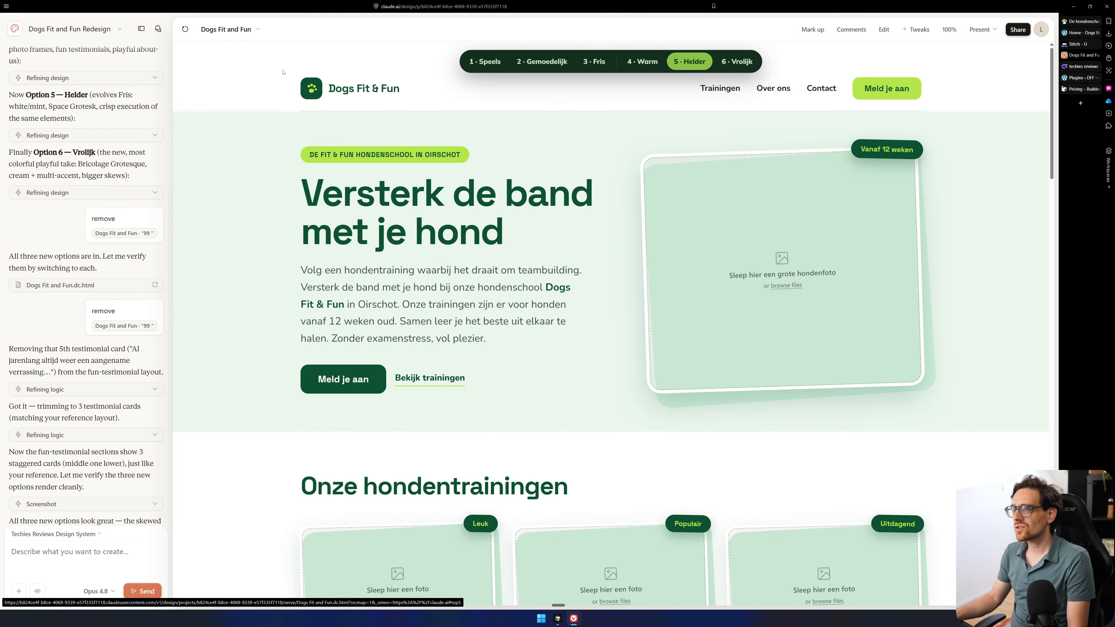
{"action": "left_click_drag", "start_coordinate": [294, 82], "coordinate": [777, 386]}
{"action": "left_click", "coordinate": [779, 387]}
{"action": "scroll", "coordinate": [918, 388], "scroll_direction": "down", "scroll_amount": 9}
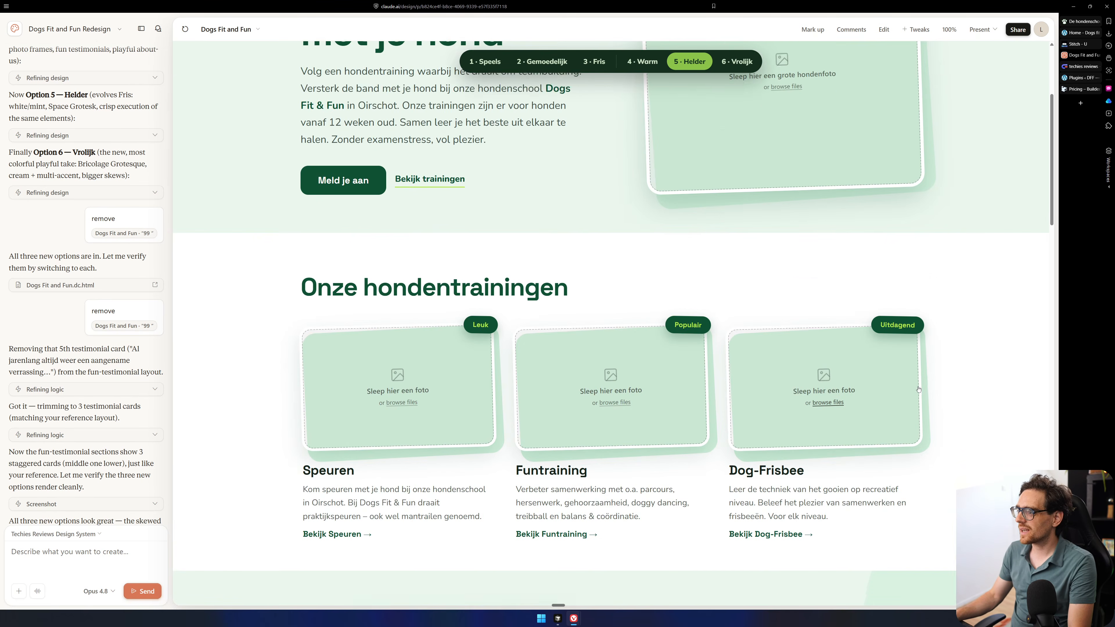
{"action": "scroll", "coordinate": [917, 388], "scroll_direction": "down", "scroll_amount": 12}
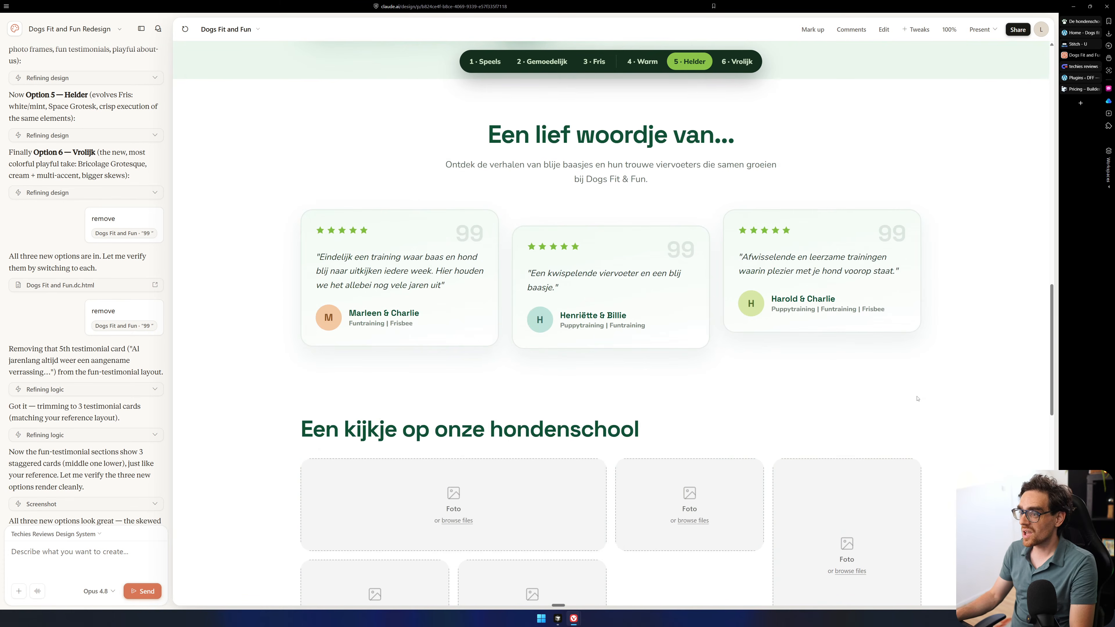
{"action": "scroll", "coordinate": [518, 543], "scroll_direction": "up", "scroll_amount": 14}
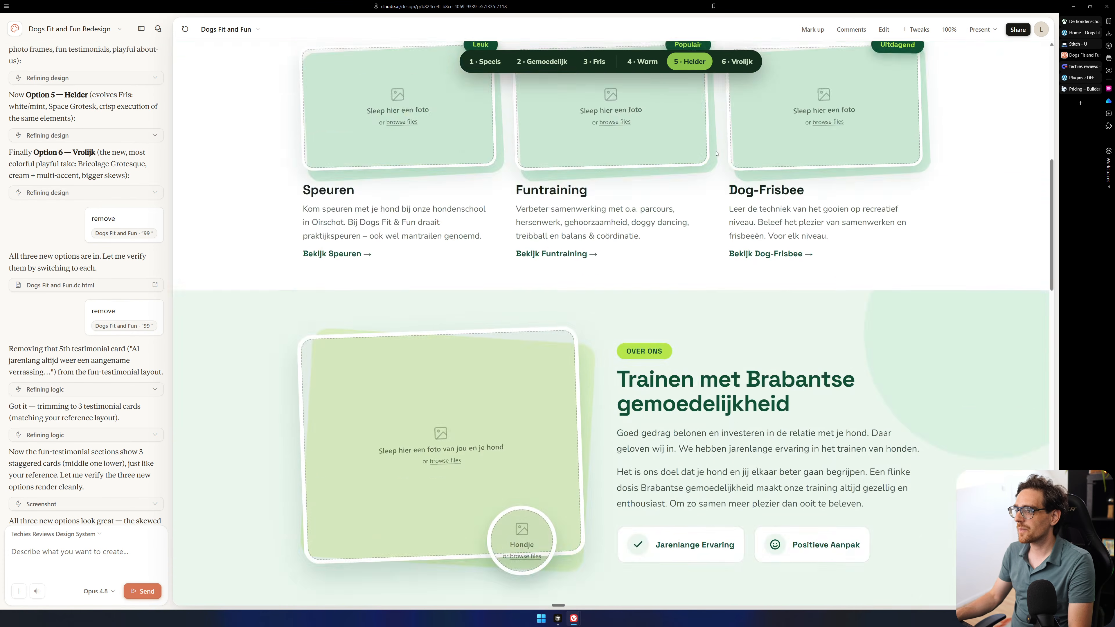
Show design option 6, Vrolijk, and examine its hero, coloured training cards, testimonials and photo gallery.
{"action": "left_click", "coordinate": [739, 62]}
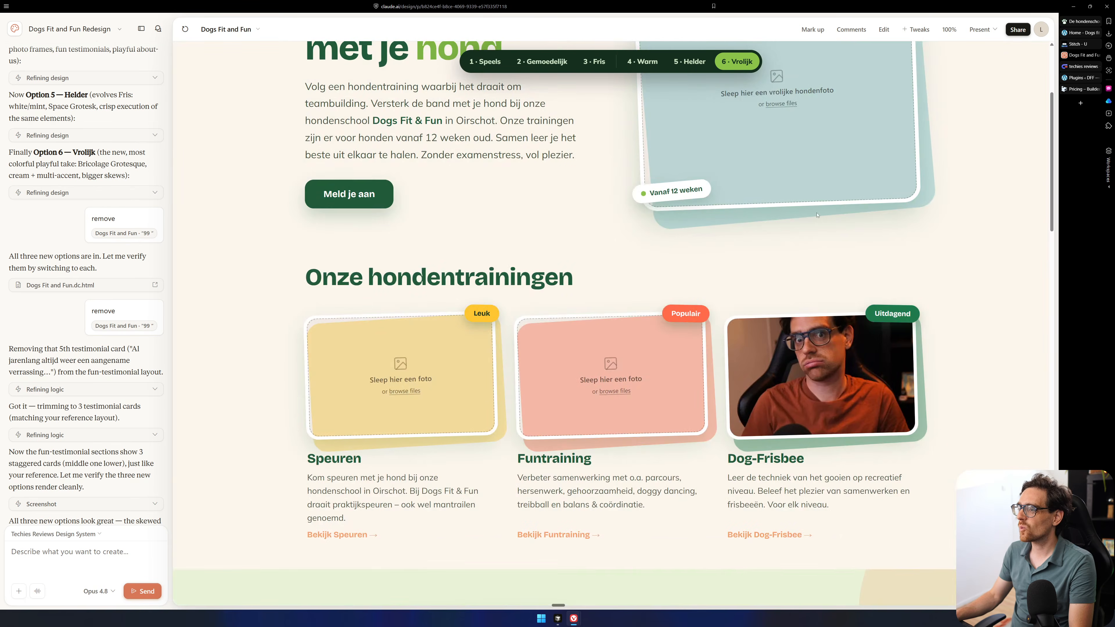
{"action": "scroll", "coordinate": [848, 257], "scroll_direction": "up", "scroll_amount": 5}
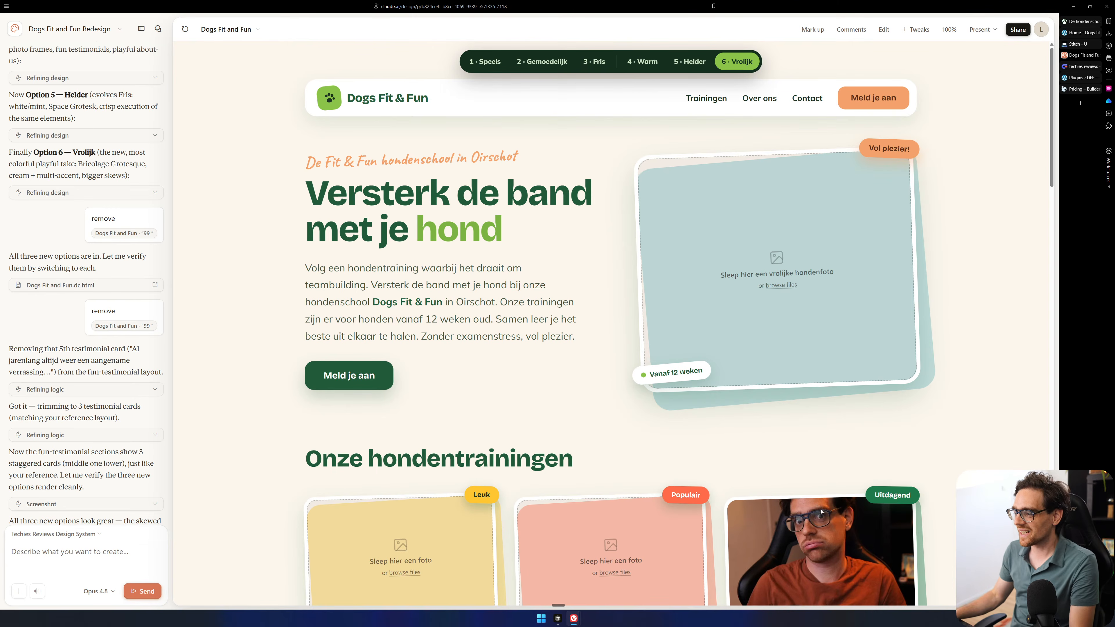
{"action": "scroll", "coordinate": [731, 422], "scroll_direction": "down", "scroll_amount": 4}
{"action": "scroll", "coordinate": [717, 398], "scroll_direction": "down", "scroll_amount": 5}
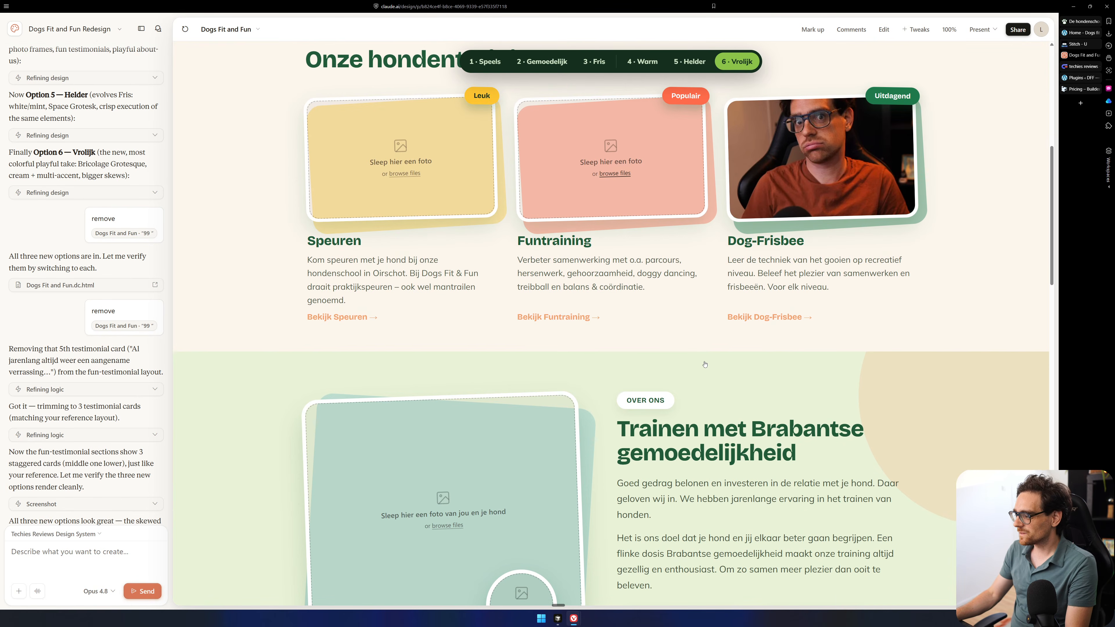
{"action": "scroll", "coordinate": [704, 364], "scroll_direction": "down", "scroll_amount": 15}
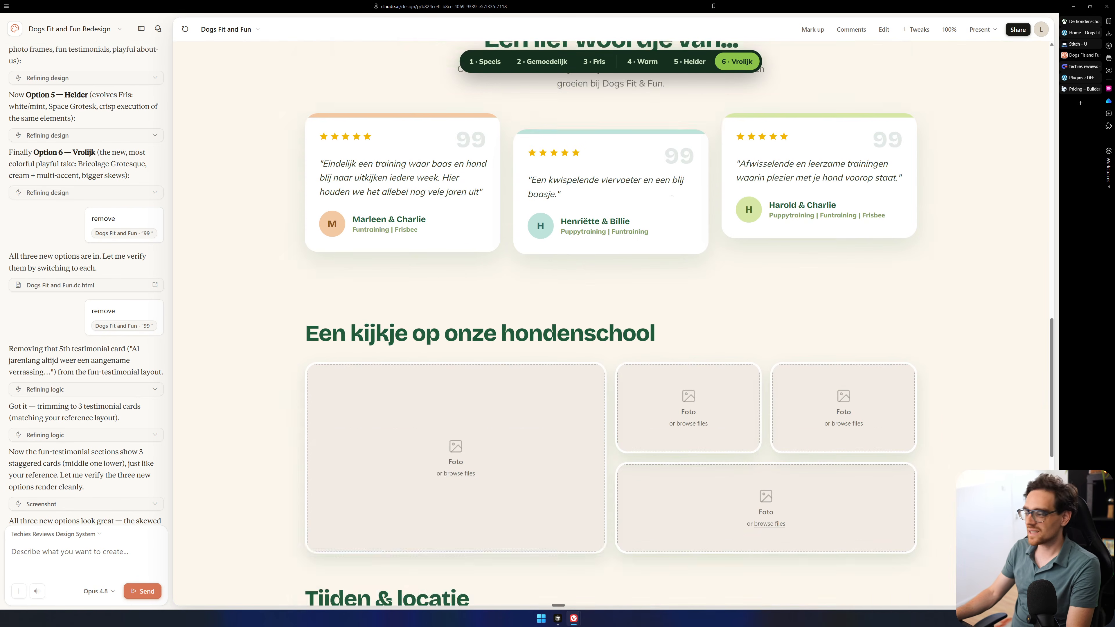
{"action": "scroll", "coordinate": [671, 193], "scroll_direction": "down", "scroll_amount": 12}
{"action": "scroll", "coordinate": [672, 193], "scroll_direction": "up", "scroll_amount": 20}
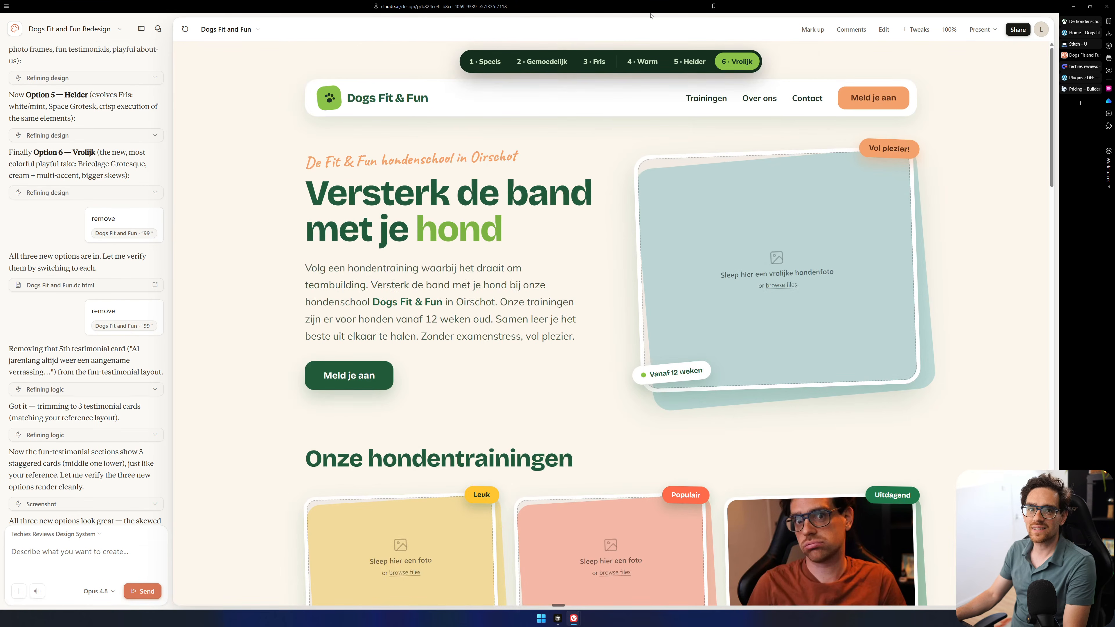
Go through option 6 again, from the about section and gallery to the location, sign-up block and footer.
{"action": "scroll", "coordinate": [559, 152], "scroll_direction": "down", "scroll_amount": 5}
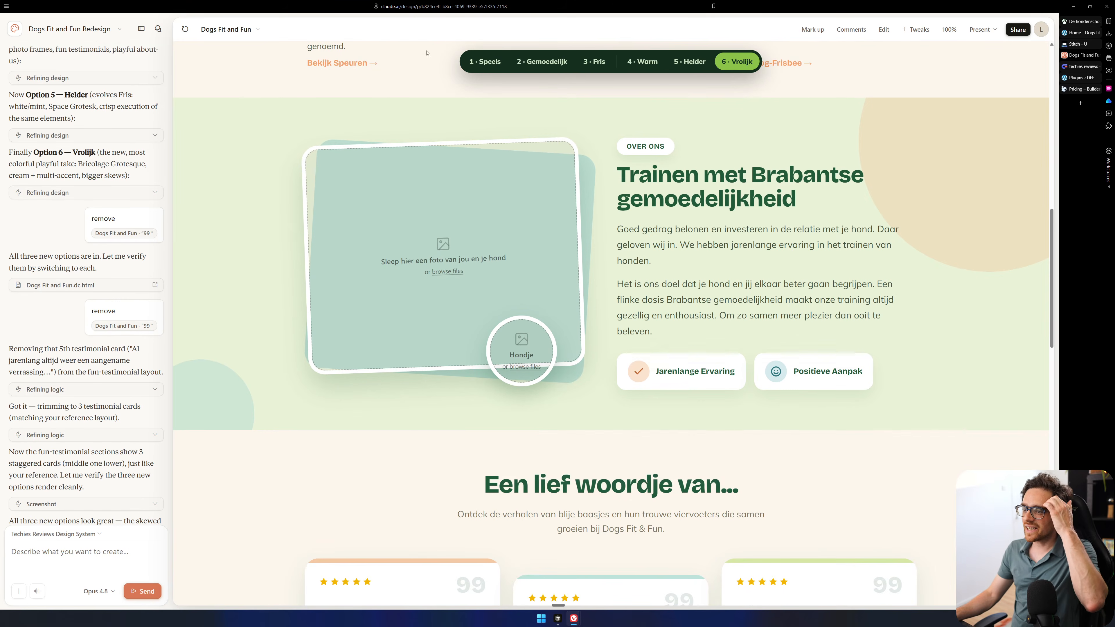
{"action": "scroll", "coordinate": [639, 289], "scroll_direction": "down", "scroll_amount": 10}
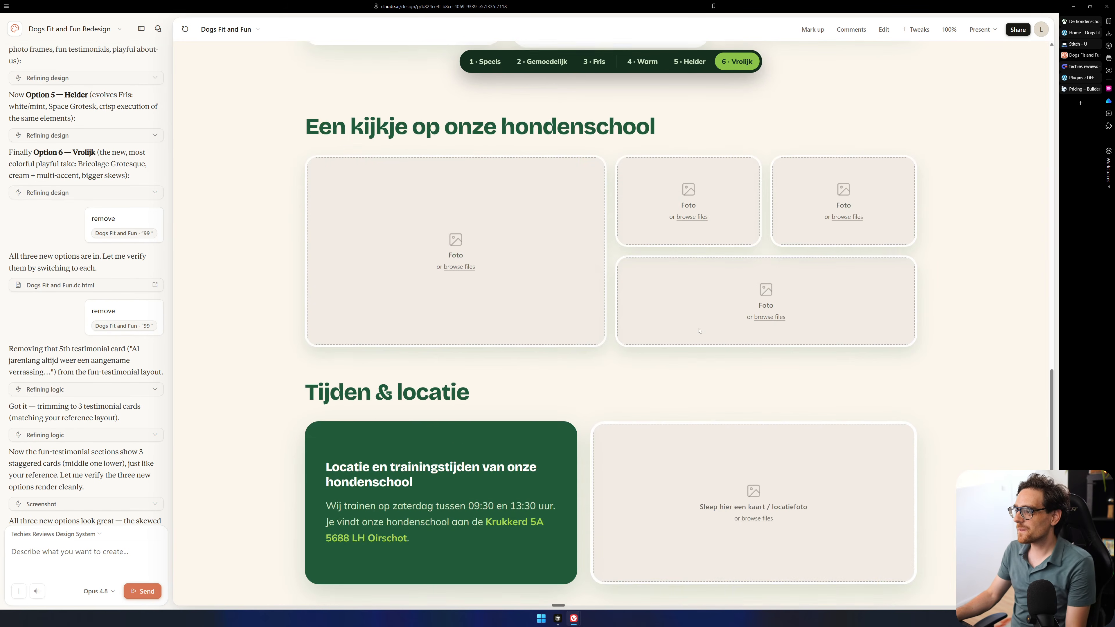
{"action": "scroll", "coordinate": [639, 289], "scroll_direction": "up", "scroll_amount": 4}
{"action": "scroll", "coordinate": [656, 220], "scroll_direction": "down", "scroll_amount": 8}
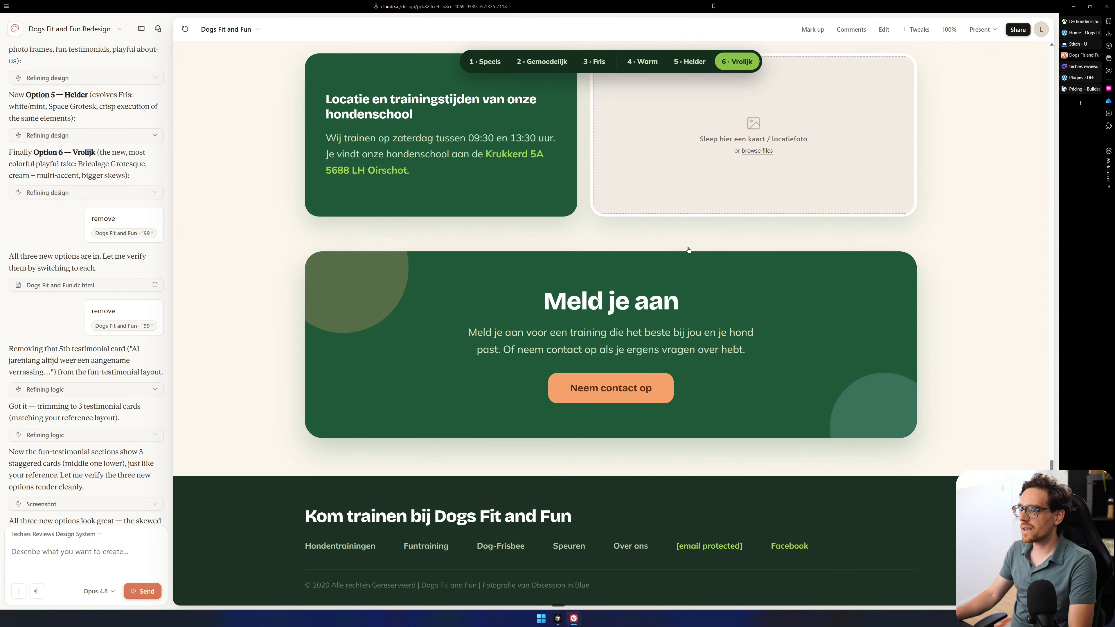
{"action": "scroll", "coordinate": [936, 325], "scroll_direction": "up", "scroll_amount": 20}
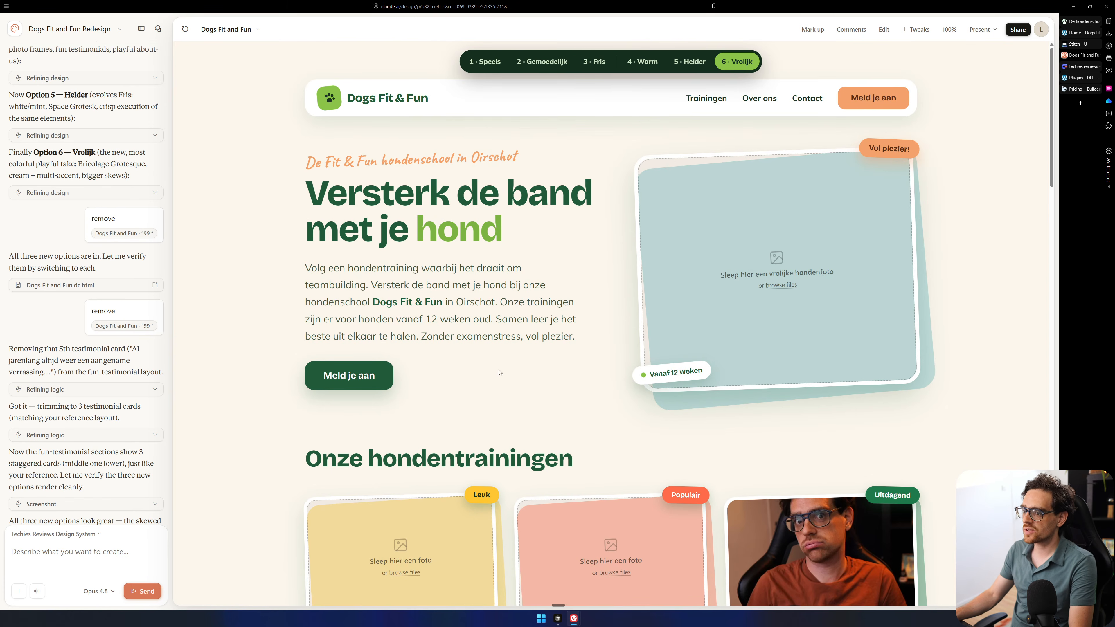
Return to design option 4, Warm, and re-examine its header, hero text and upper sections.
{"action": "left_click", "coordinate": [654, 63]}
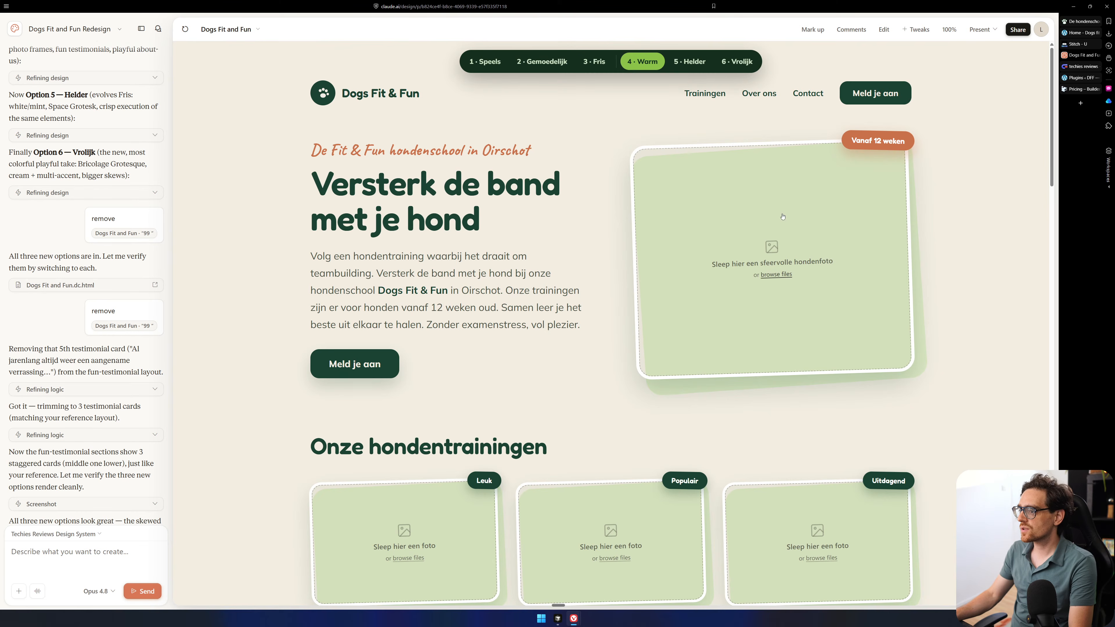
{"action": "scroll", "coordinate": [782, 217], "scroll_direction": "down", "scroll_amount": 5}
{"action": "scroll", "coordinate": [526, 220], "scroll_direction": "up", "scroll_amount": 5}
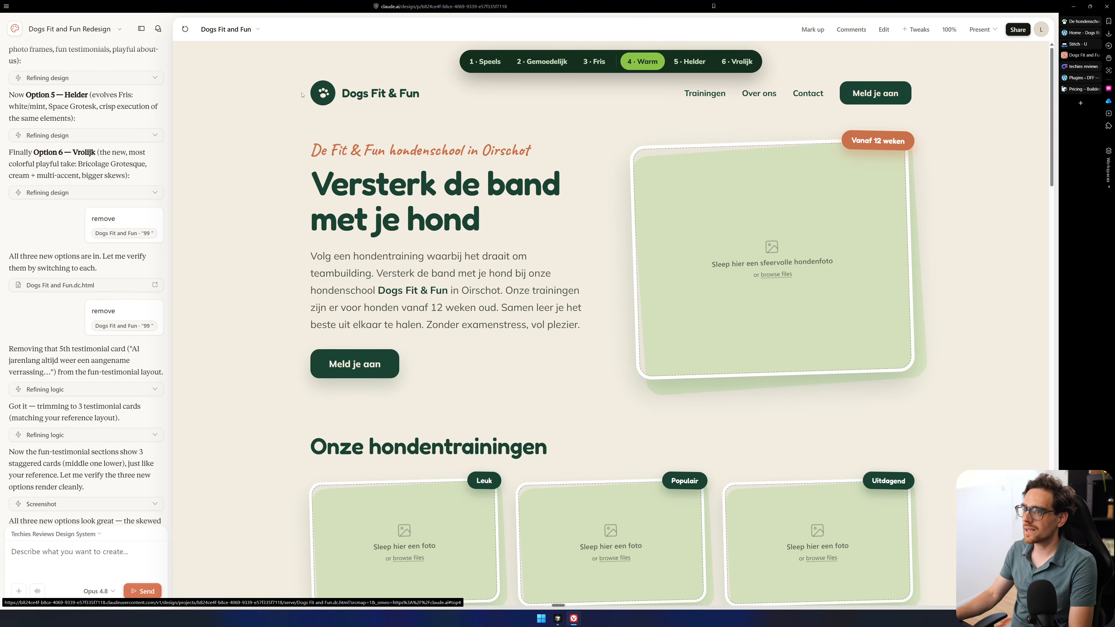
{"action": "left_click_drag", "start_coordinate": [299, 94], "coordinate": [636, 308]}
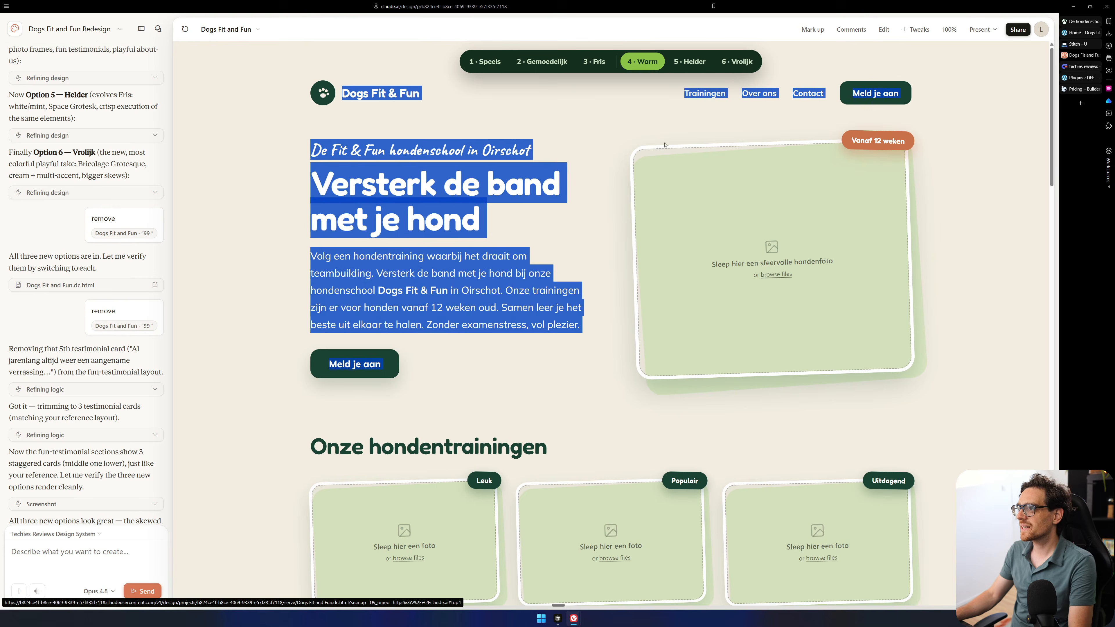
{"action": "left_click", "coordinate": [916, 293]}
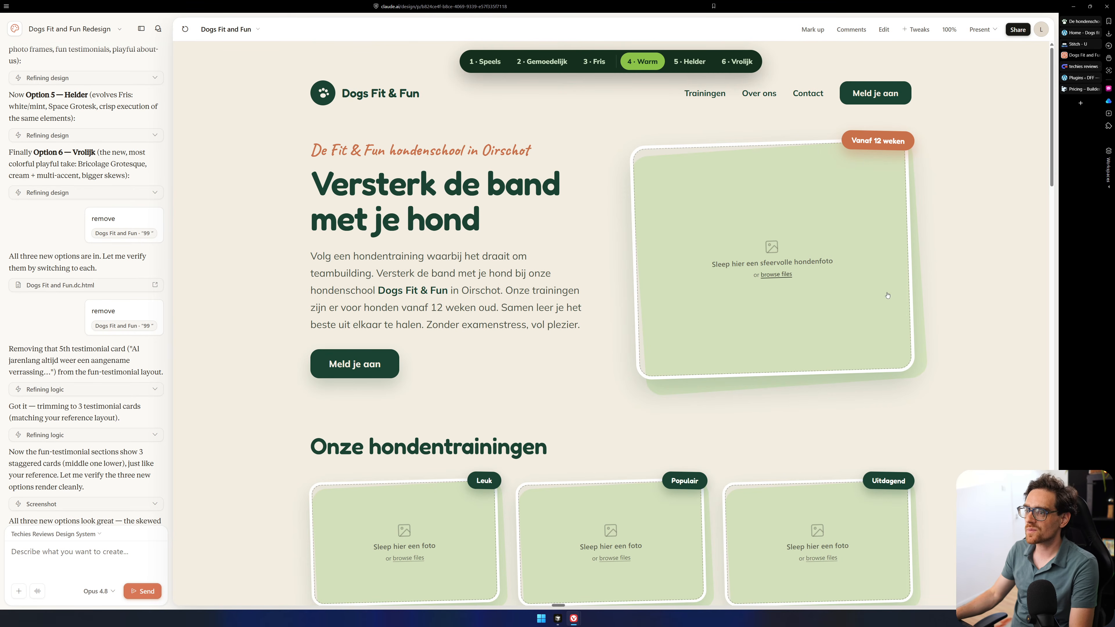
{"action": "scroll", "coordinate": [698, 171], "scroll_direction": "down", "scroll_amount": 5}
{"action": "scroll", "coordinate": [691, 168], "scroll_direction": "down", "scroll_amount": 2}
{"action": "scroll", "coordinate": [724, 131], "scroll_direction": "up", "scroll_amount": 7}
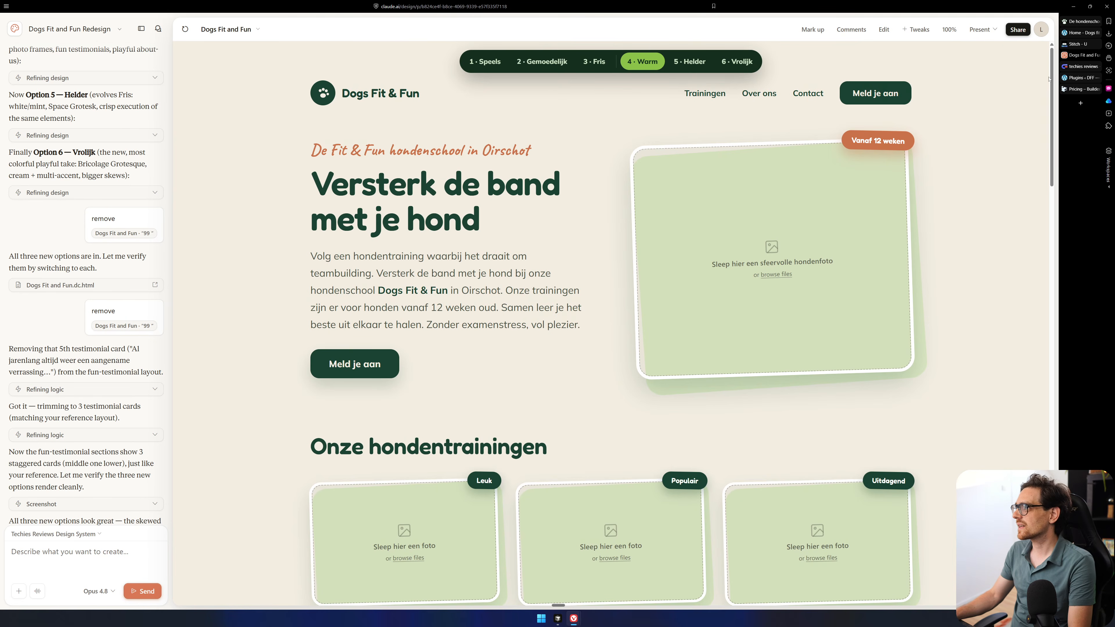
Switch to the Stitch redesign and expand its agent log to review the earlier prompts.
{"action": "left_click", "coordinate": [1078, 44]}
{"action": "left_click", "coordinate": [1078, 35]}
{"action": "left_click", "coordinate": [1075, 44]}
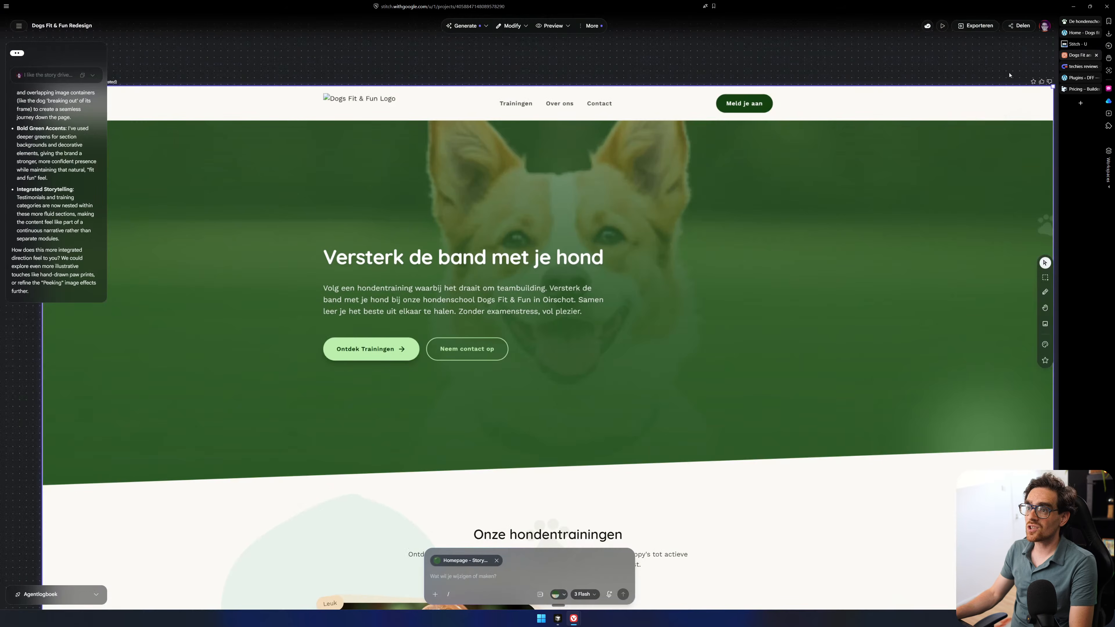
{"action": "left_click", "coordinate": [81, 598]}
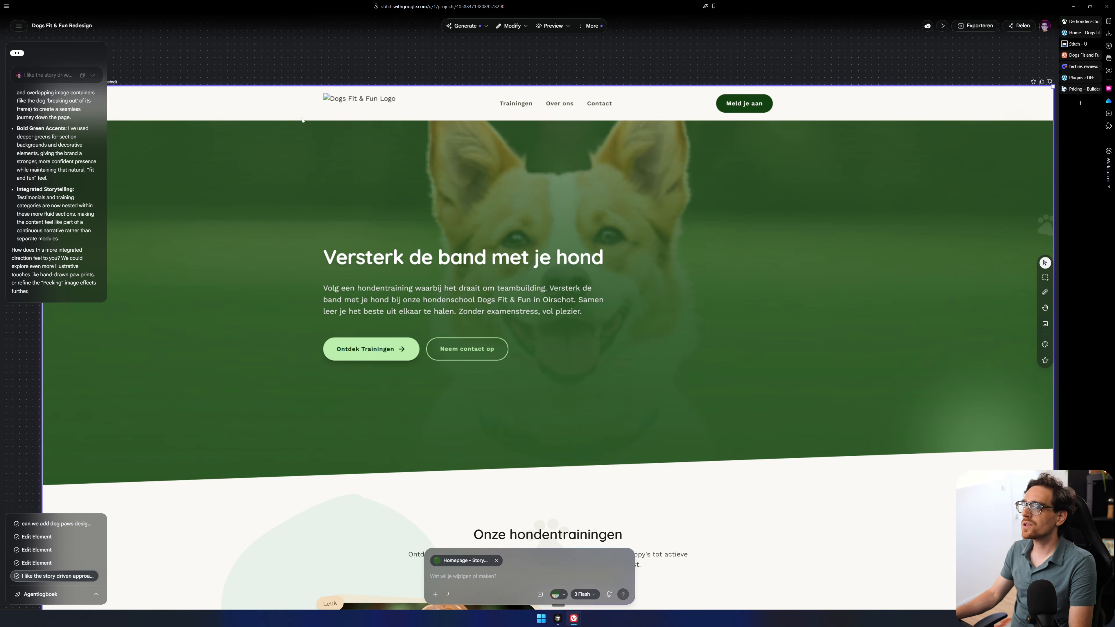
Switch back to the Claude redesign and find the chat prompt asking for three more versions based on options 2 and 3.
{"action": "left_click", "coordinate": [1080, 55]}
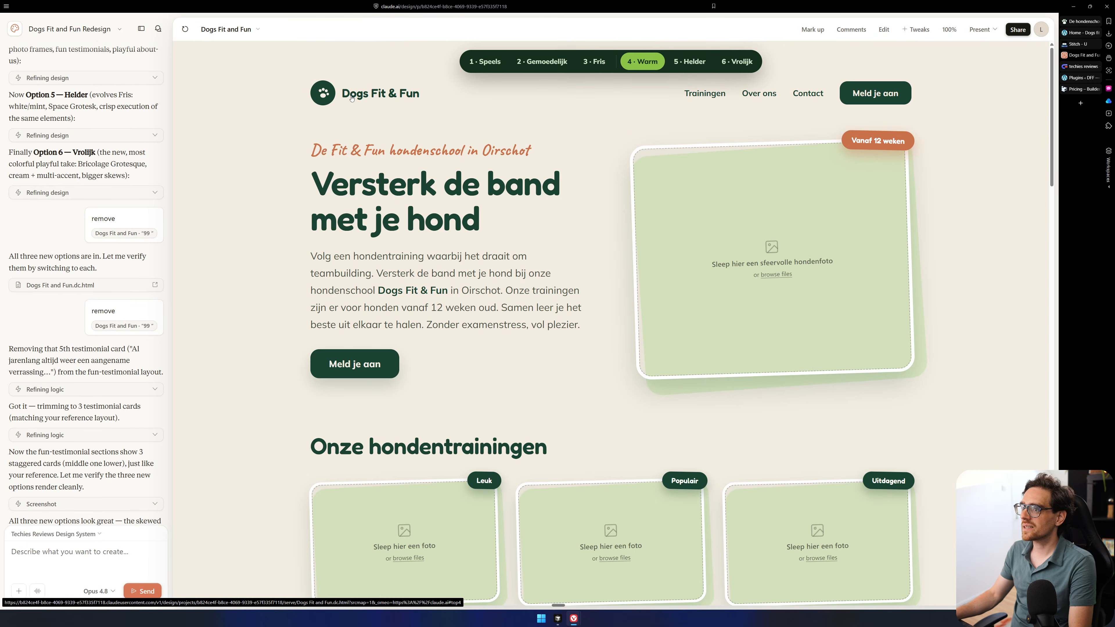
{"action": "scroll", "coordinate": [58, 226], "scroll_direction": "up", "scroll_amount": 10}
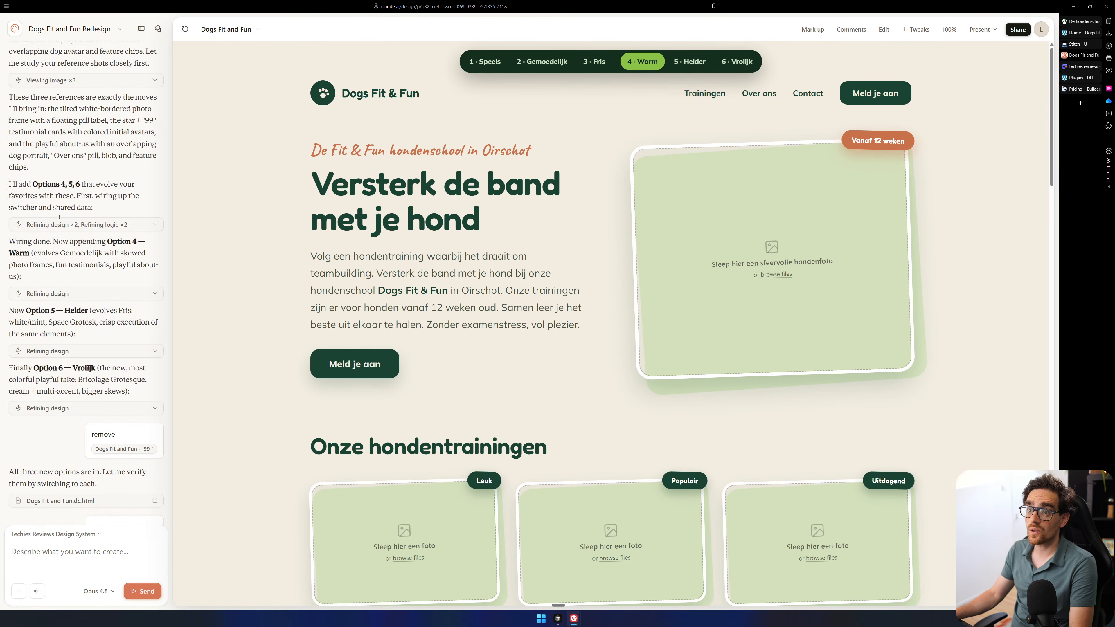
{"action": "scroll", "coordinate": [72, 215], "scroll_direction": "up", "scroll_amount": 4}
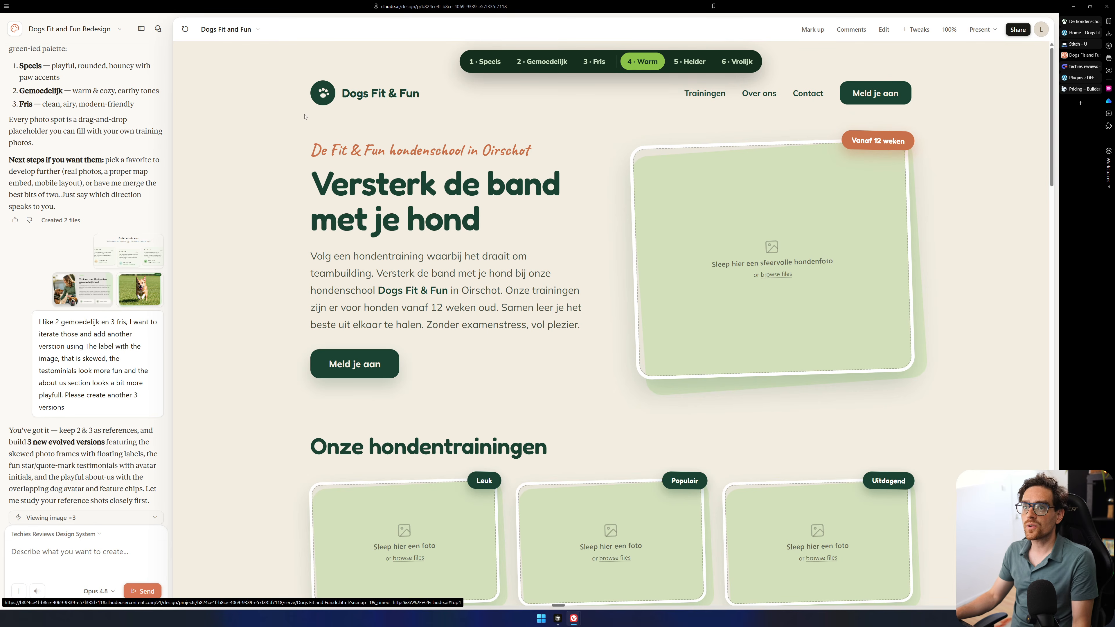
Look over design option 4 once more, switch to the Core Framework project and examine the generated CSS variables, button, badge, card and container classes.
{"action": "scroll", "coordinate": [348, 195], "scroll_direction": "down", "scroll_amount": 4}
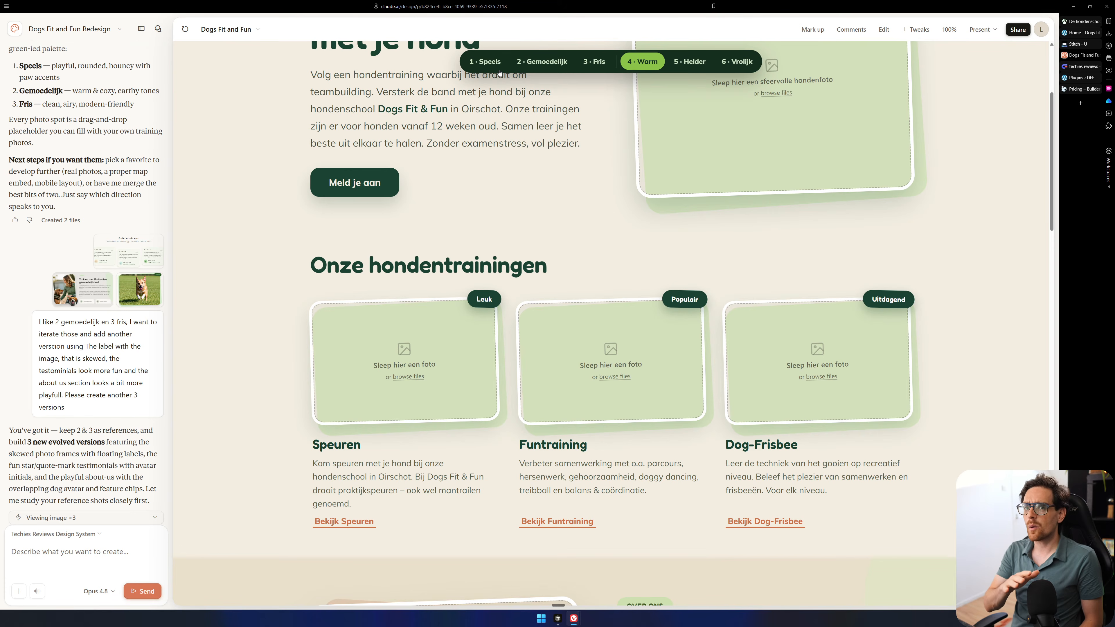
{"action": "mouse_move", "coordinate": [1081, 93]}
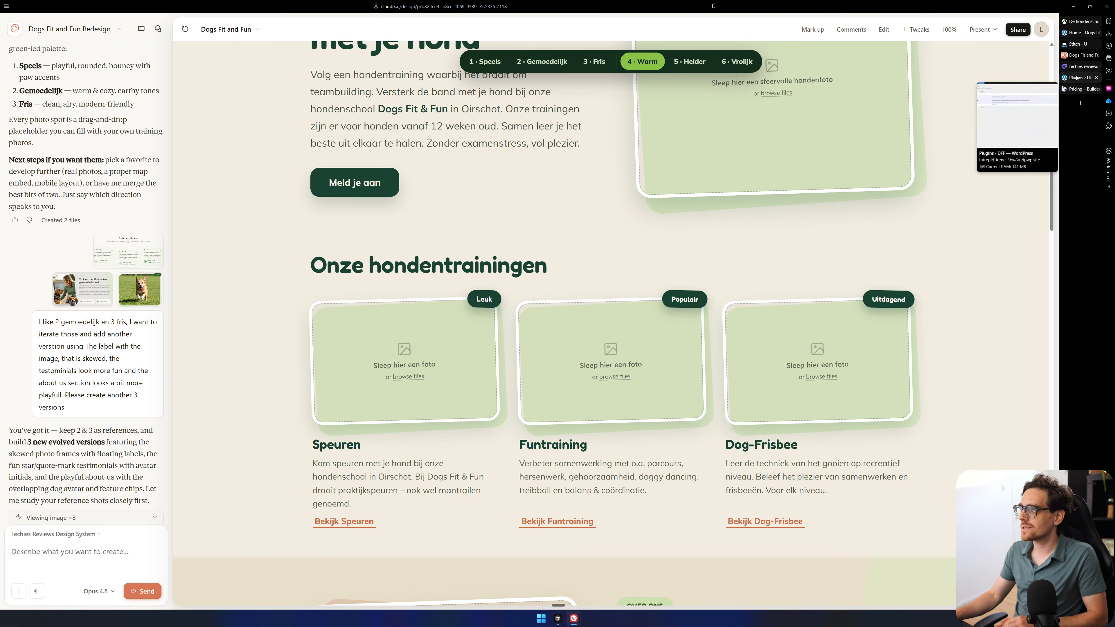
{"action": "left_click", "coordinate": [1081, 68]}
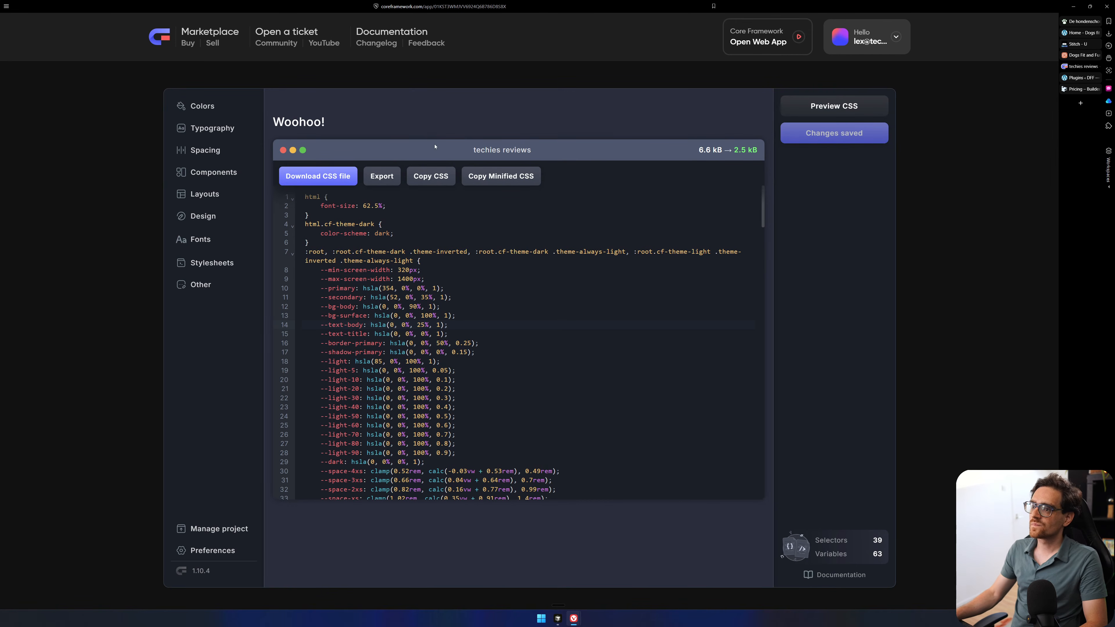
{"action": "scroll", "coordinate": [444, 264], "scroll_direction": "down", "scroll_amount": 15}
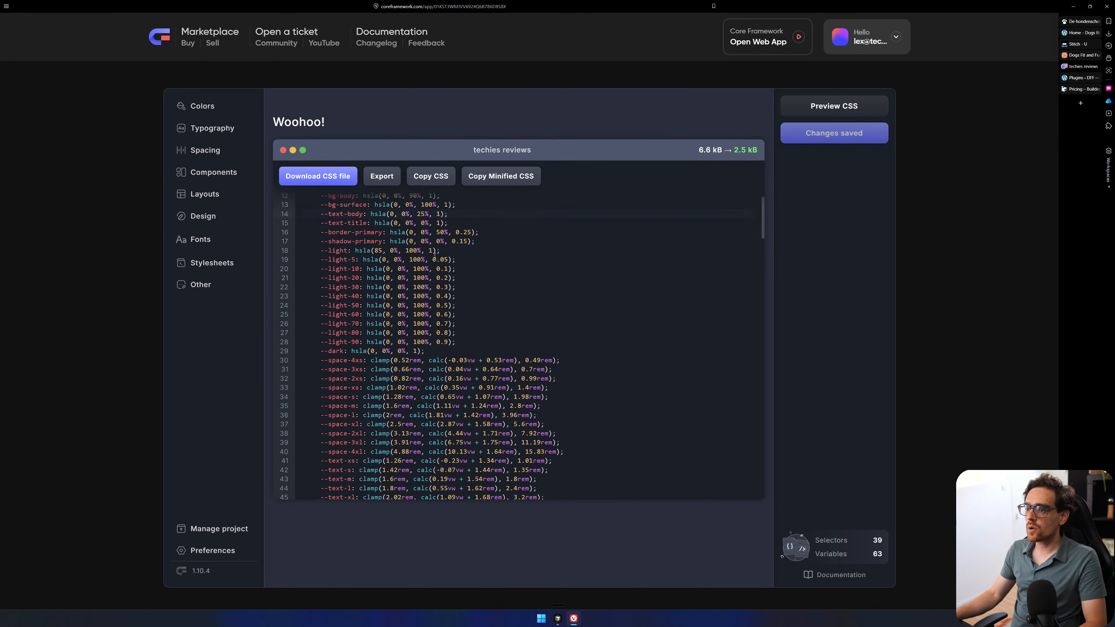
{"action": "scroll", "coordinate": [488, 263], "scroll_direction": "down", "scroll_amount": 20}
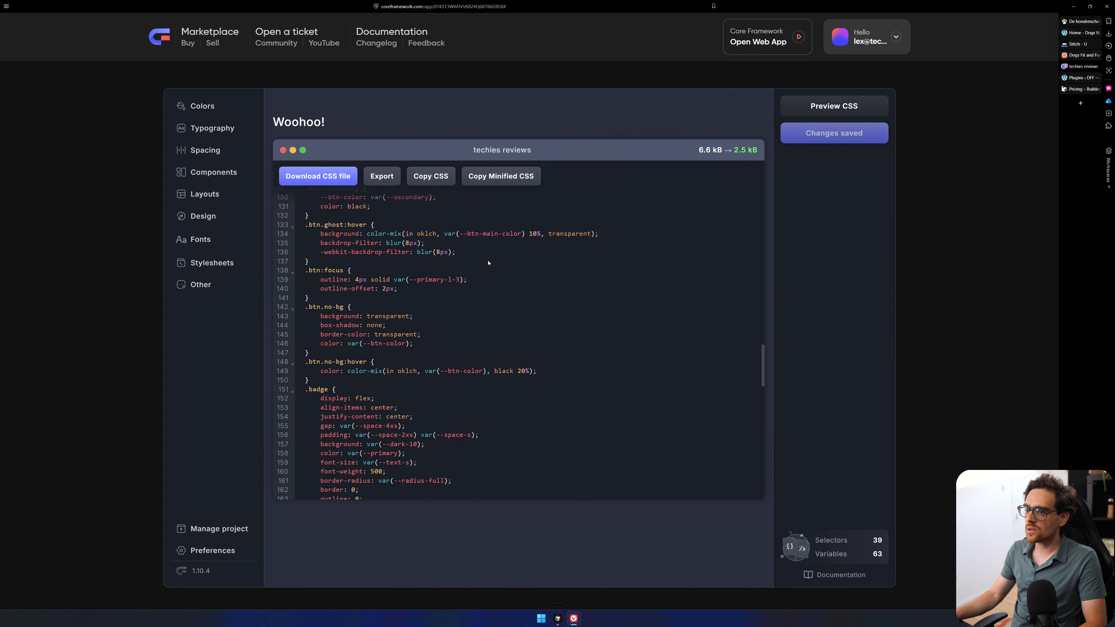
{"action": "scroll", "coordinate": [490, 283], "scroll_direction": "up", "scroll_amount": 10}
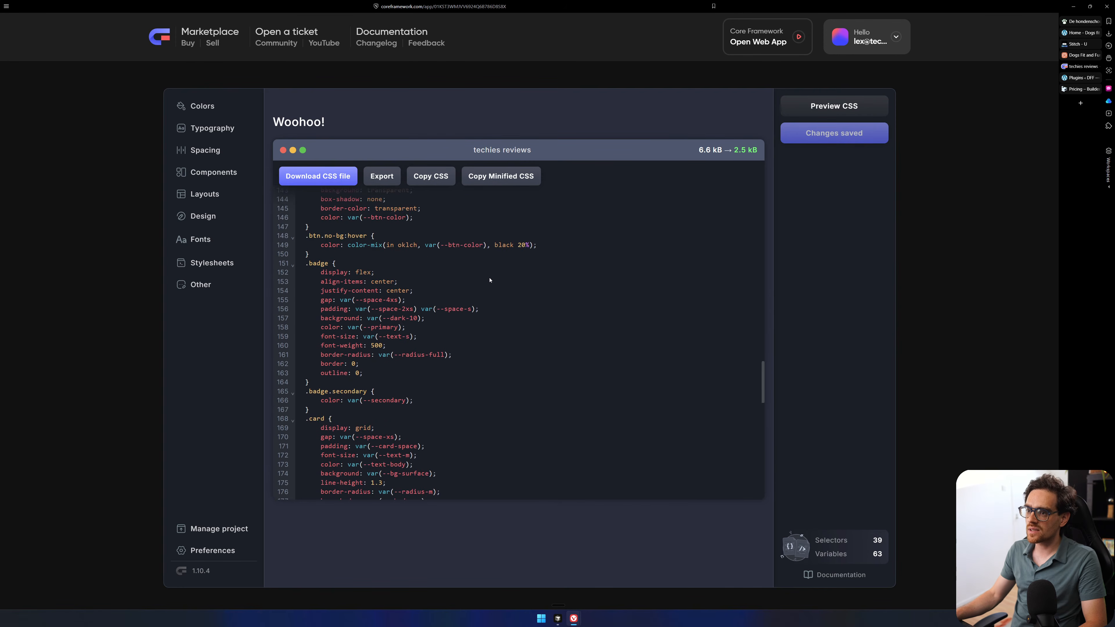
{"action": "scroll", "coordinate": [480, 313], "scroll_direction": "up", "scroll_amount": 17}
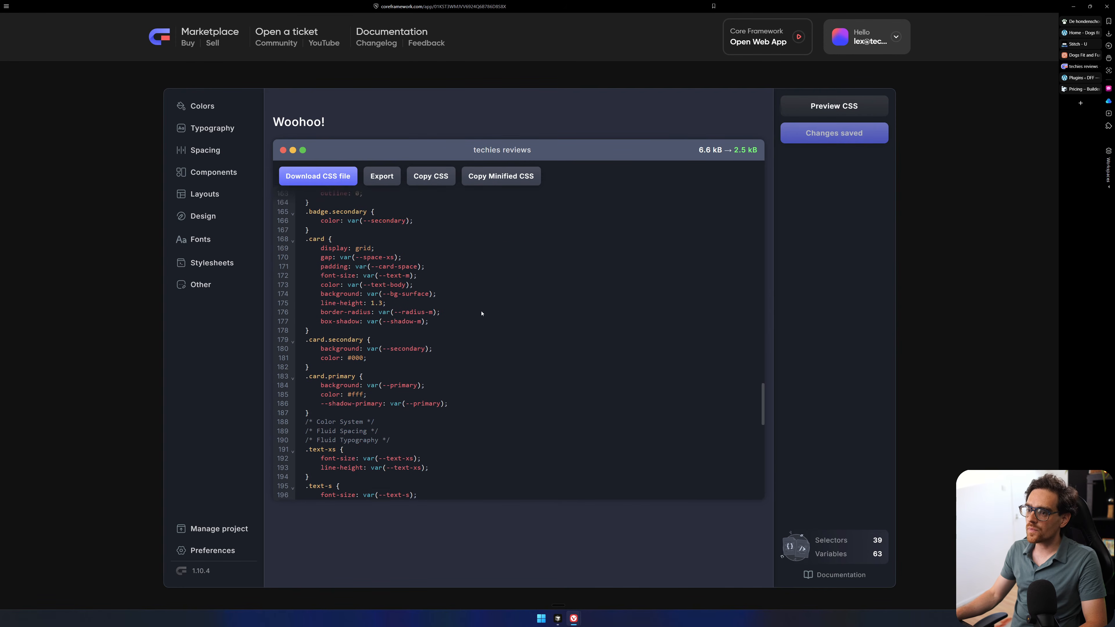
{"action": "scroll", "coordinate": [466, 303], "scroll_direction": "down", "scroll_amount": 20}
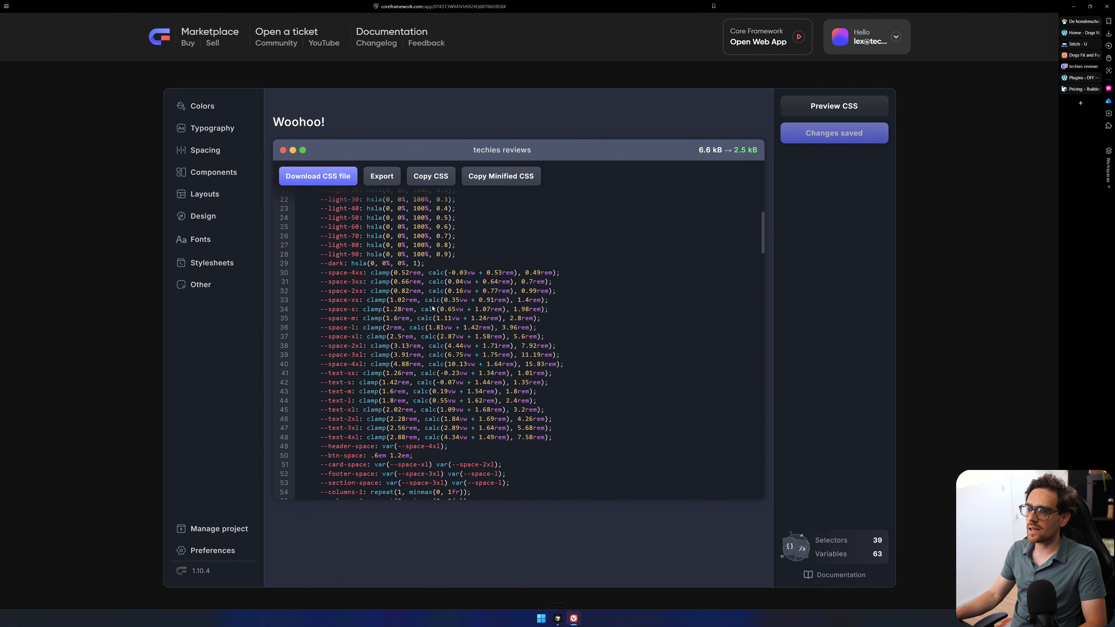
{"action": "scroll", "coordinate": [498, 299], "scroll_direction": "down", "scroll_amount": 11}
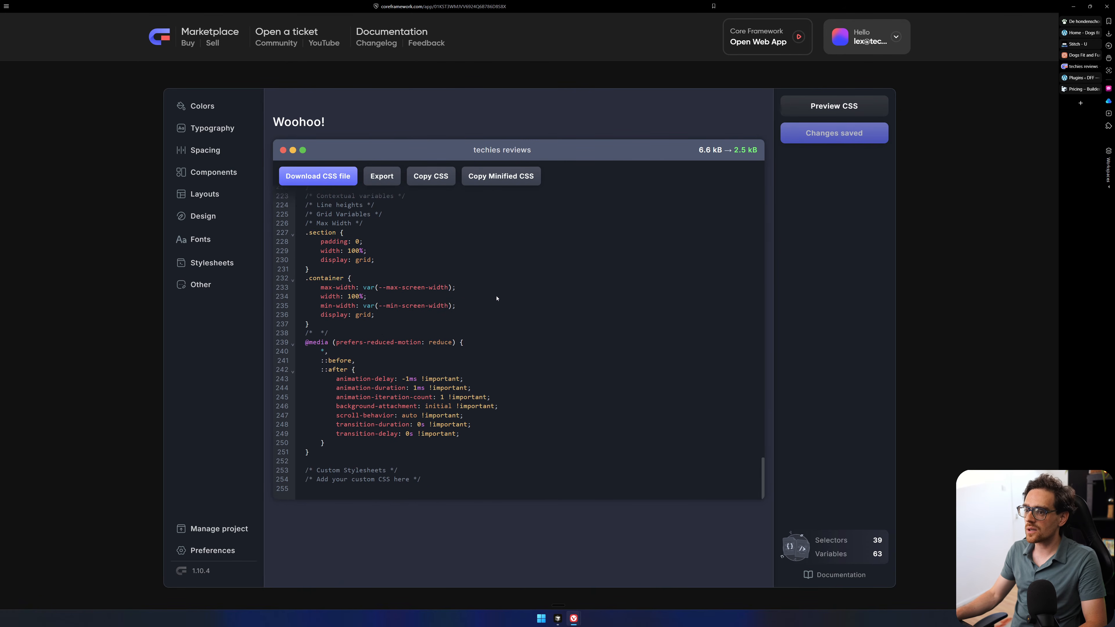
{"action": "scroll", "coordinate": [369, 298], "scroll_direction": "up", "scroll_amount": 1}
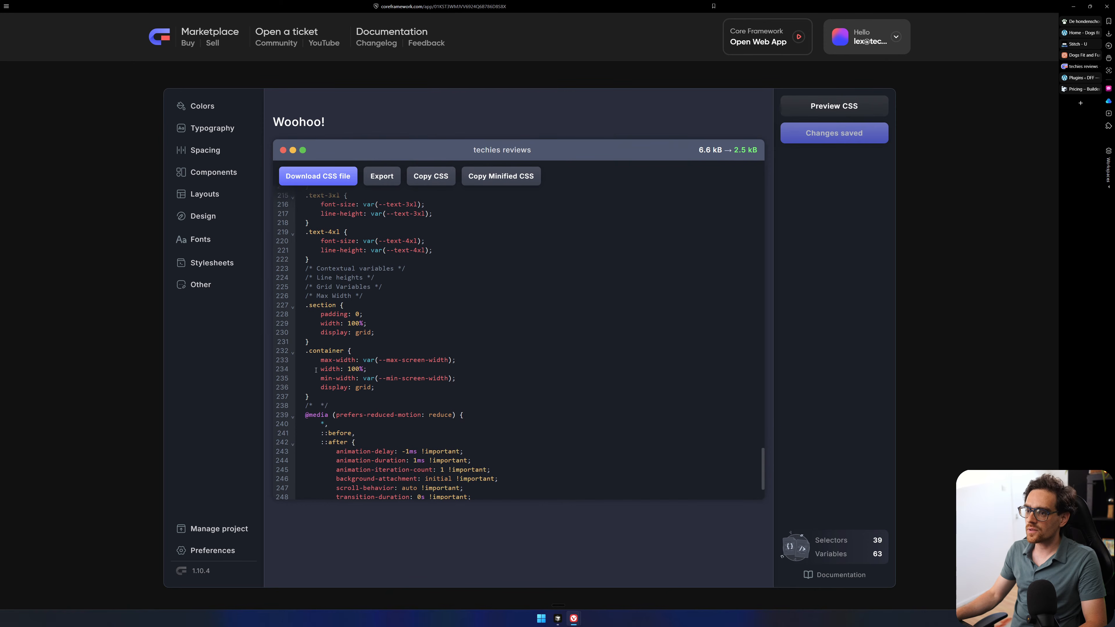
{"action": "scroll", "coordinate": [605, 282], "scroll_direction": "up", "scroll_amount": 7}
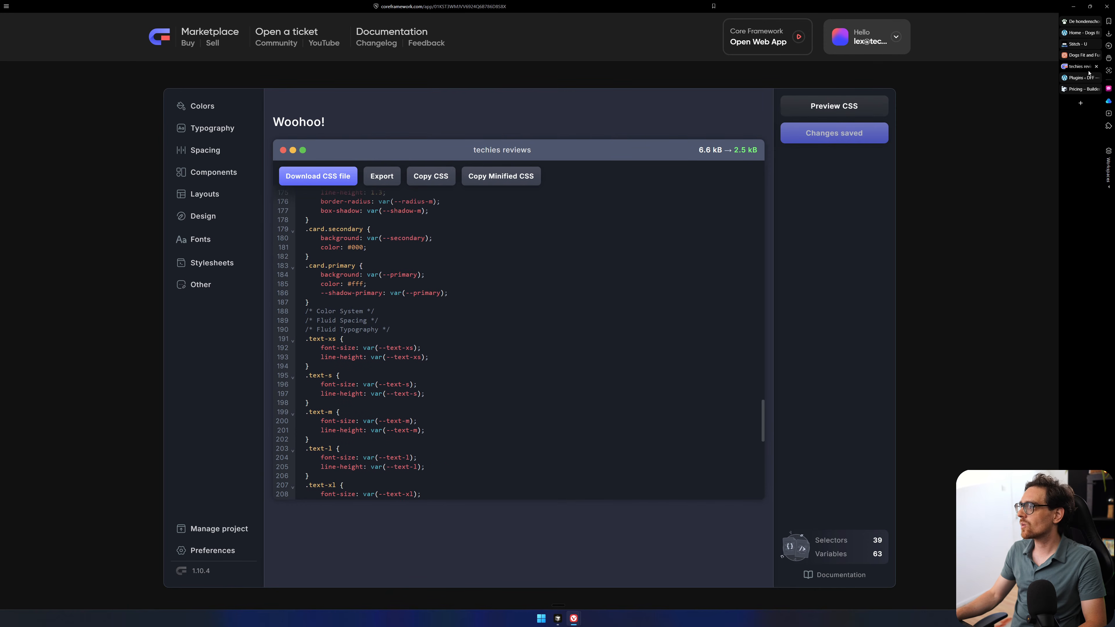
Close the Builderius pricing page, glance at the WordPress redesign and open the page list of the DFF WordPress site.
{"action": "left_click", "coordinate": [1081, 89]}
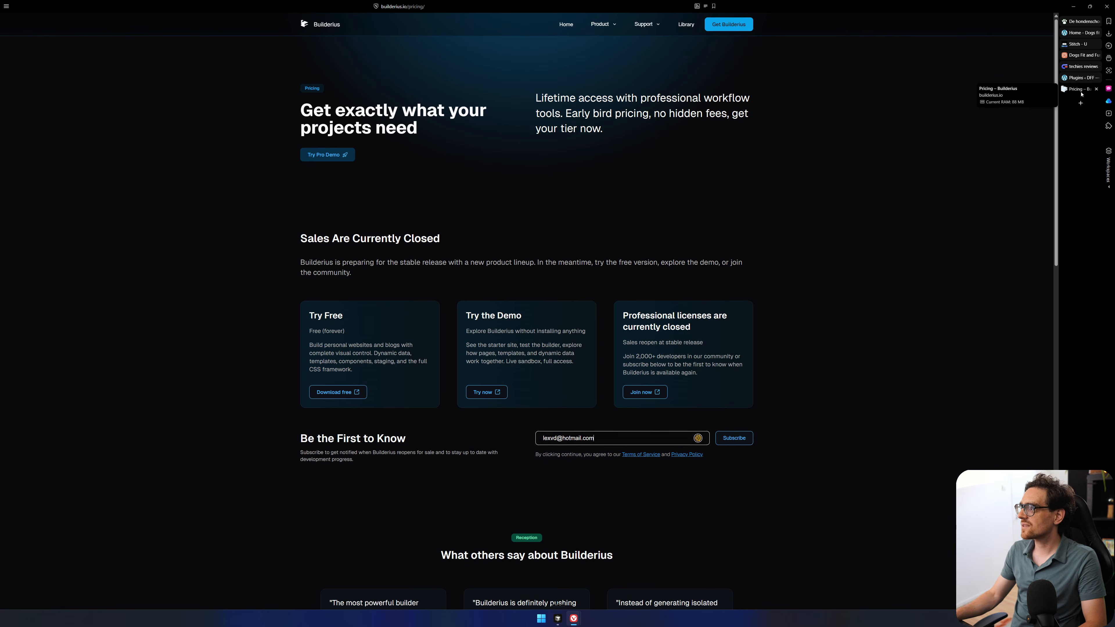
{"action": "middle_click", "coordinate": [1081, 94]}
{"action": "left_click", "coordinate": [1079, 32]}
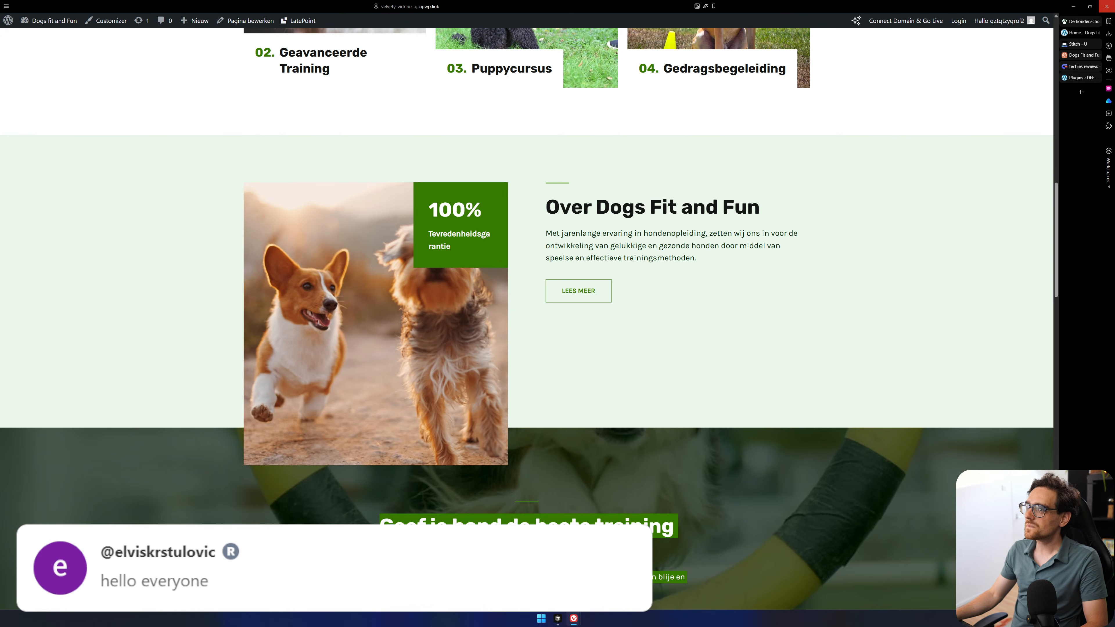
{"action": "left_click", "coordinate": [1073, 79]}
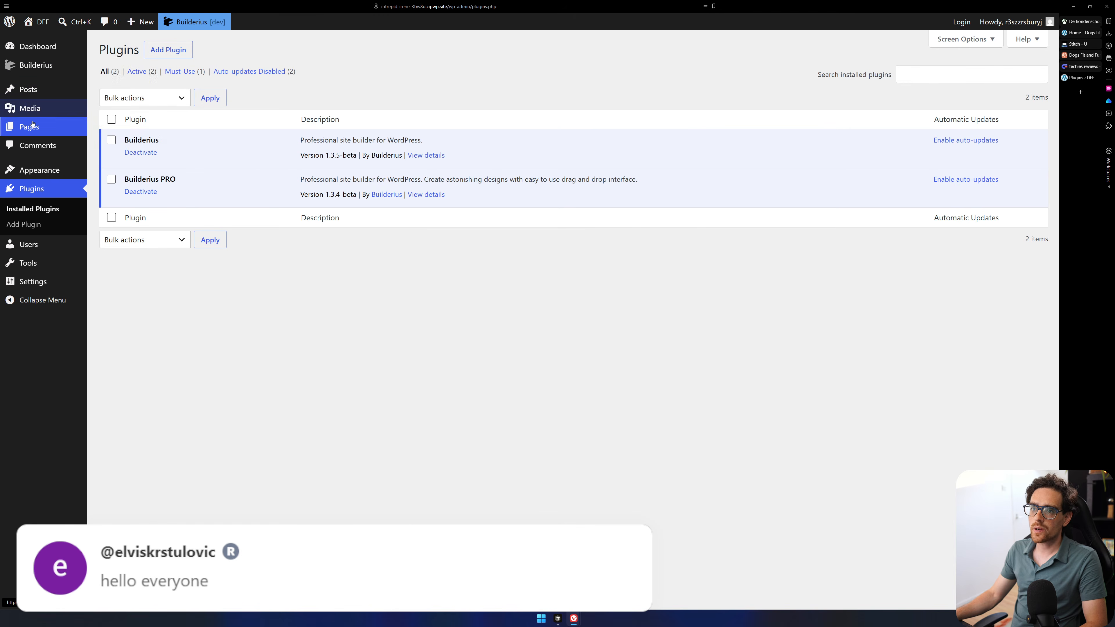
{"action": "left_click", "coordinate": [113, 127]}
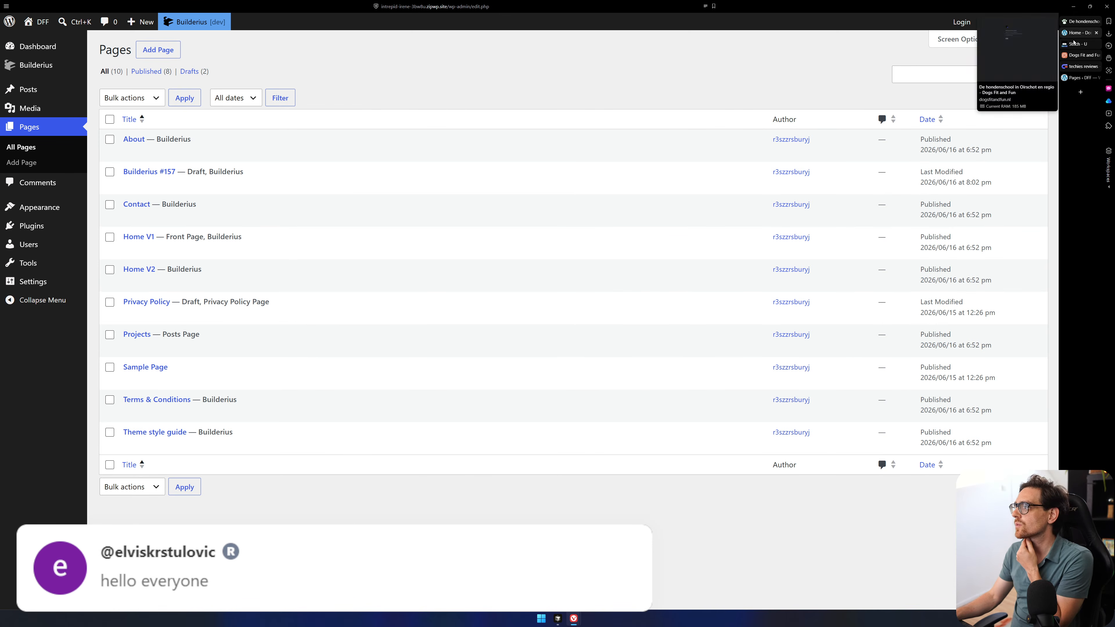
Open zipwp.com in a new browser tab and go to the account dashboard.
{"action": "left_click", "coordinate": [1080, 92]}
{"action": "type", "text": "zipwp.com"}
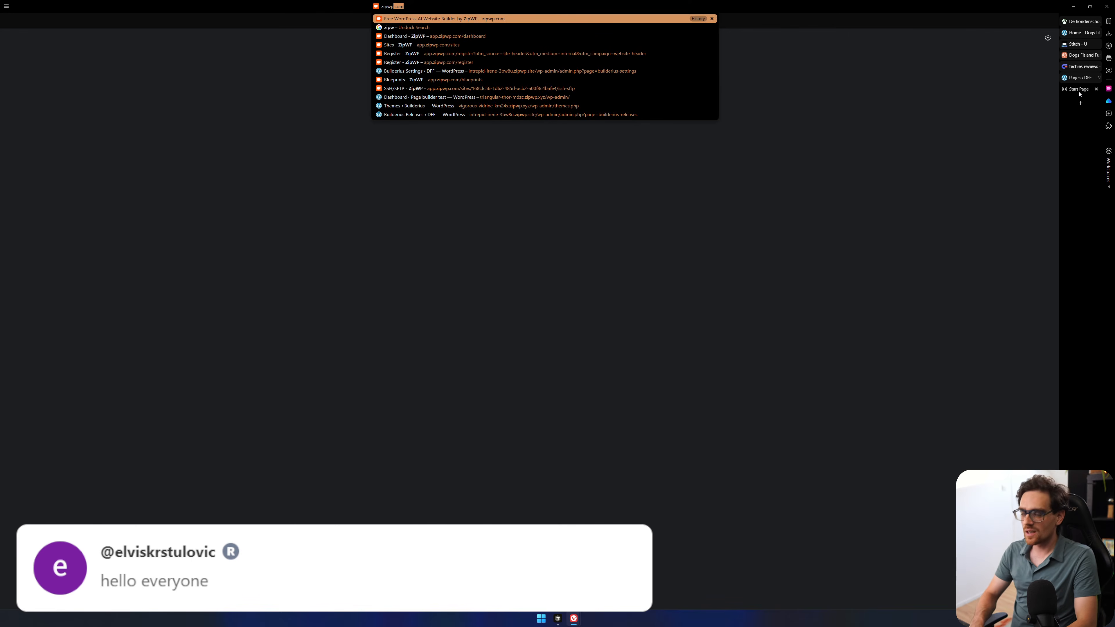
{"action": "key", "text": "Return"}
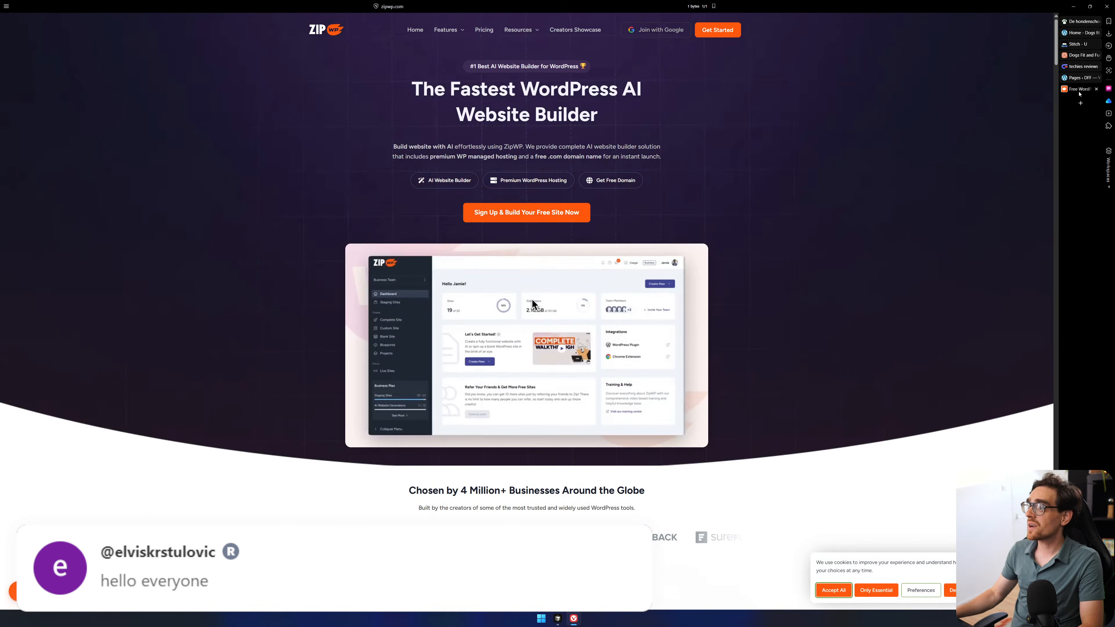
{"action": "left_click", "coordinate": [715, 33]}
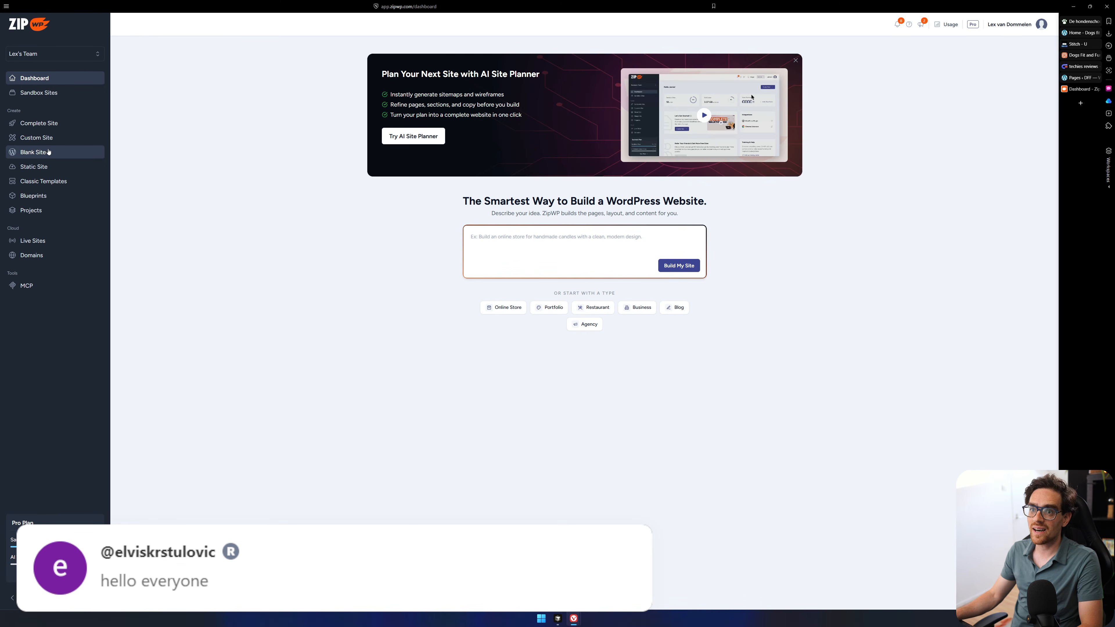
Create a new blank, non-multisite website titled DFF and open the list of sandbox sites.
{"action": "left_click", "coordinate": [91, 151]}
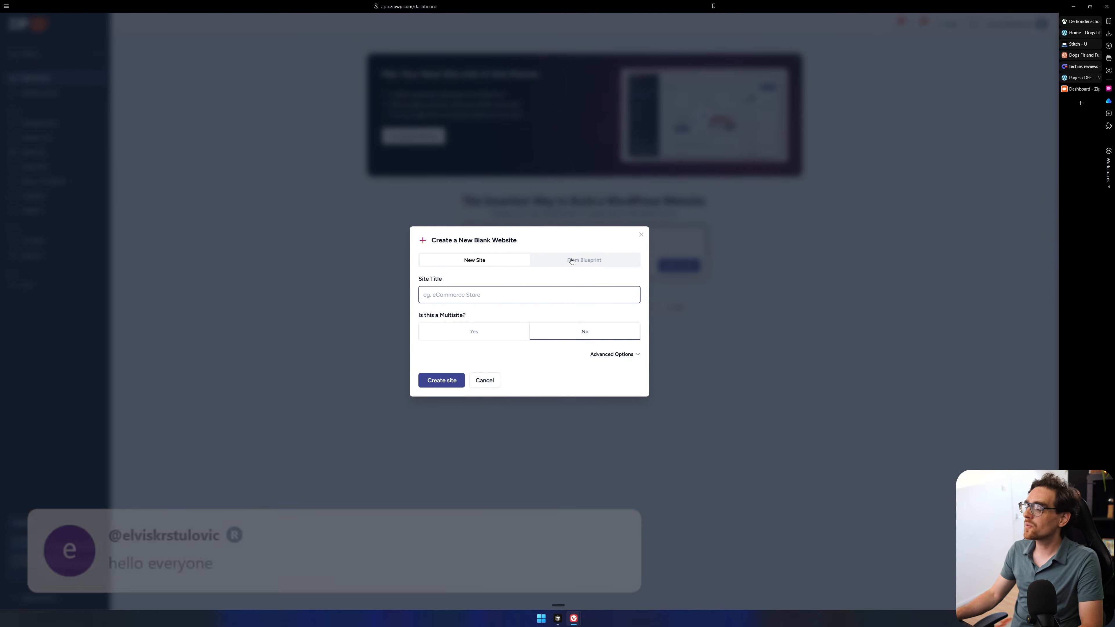
{"action": "type", "text": "DFF"}
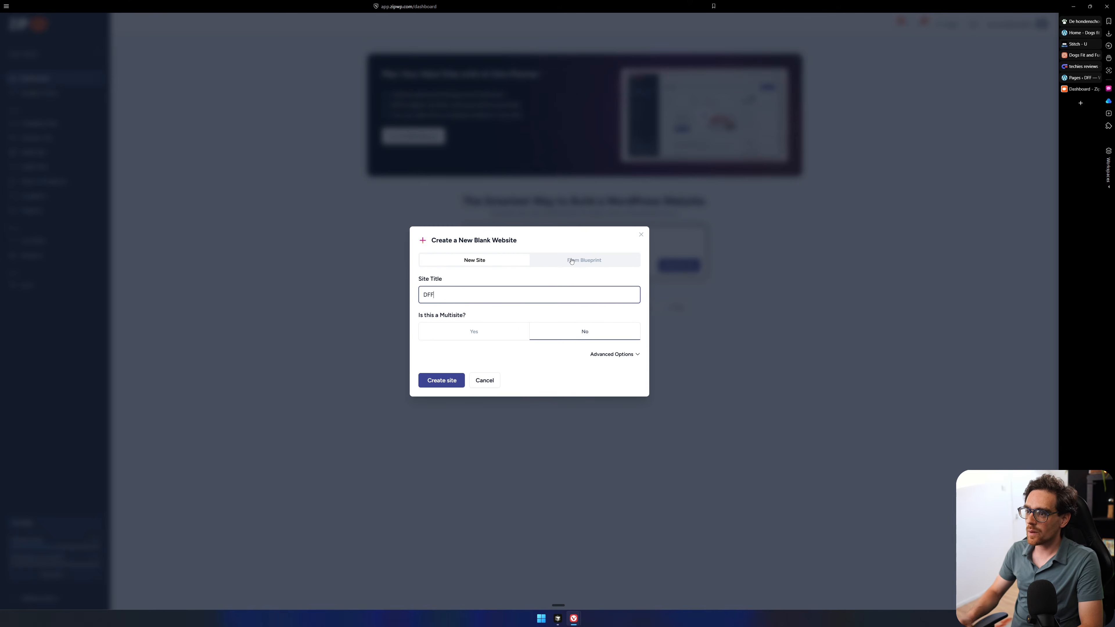
{"action": "left_click", "coordinate": [442, 381]}
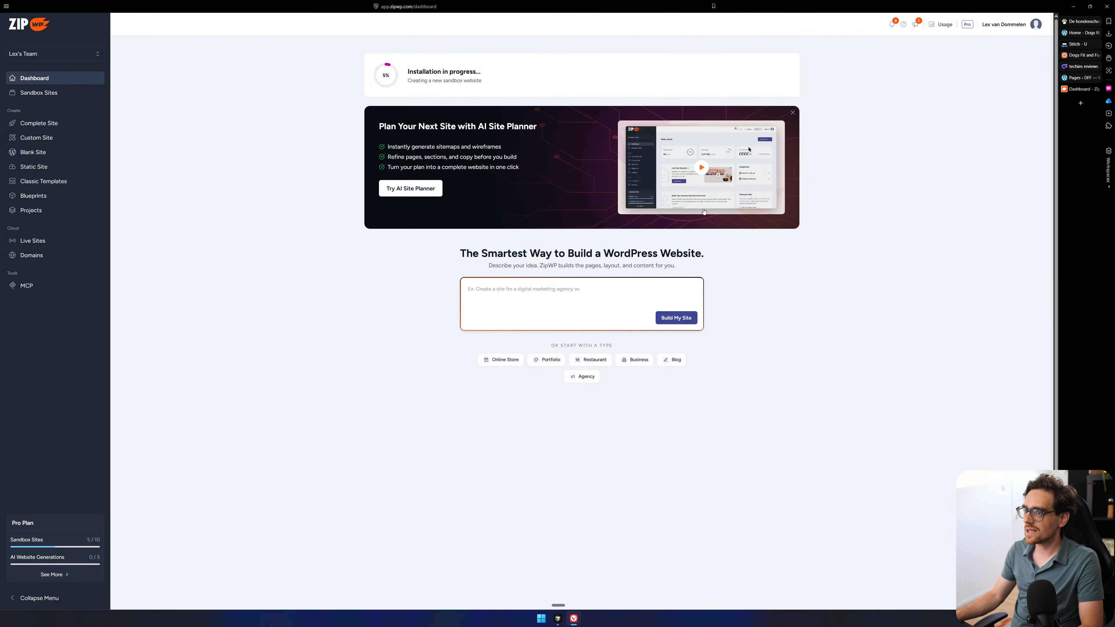
{"action": "left_click", "coordinate": [53, 93]}
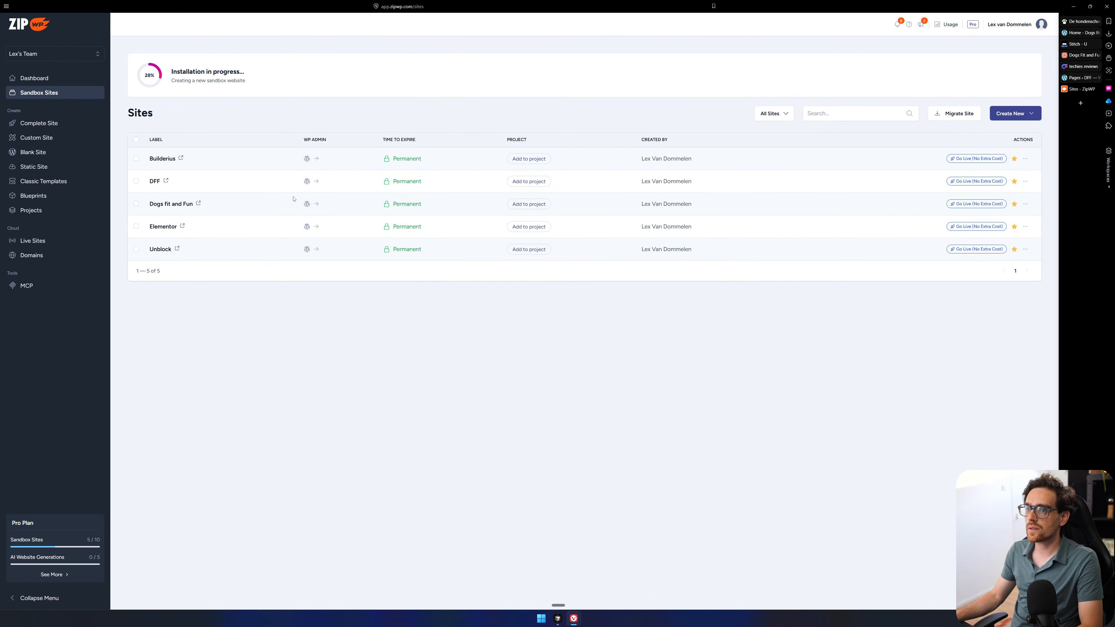
Try to delete the older DFF site from the sandbox sites, entering "delete" as the confirmation word.
{"action": "left_click", "coordinate": [1025, 181]}
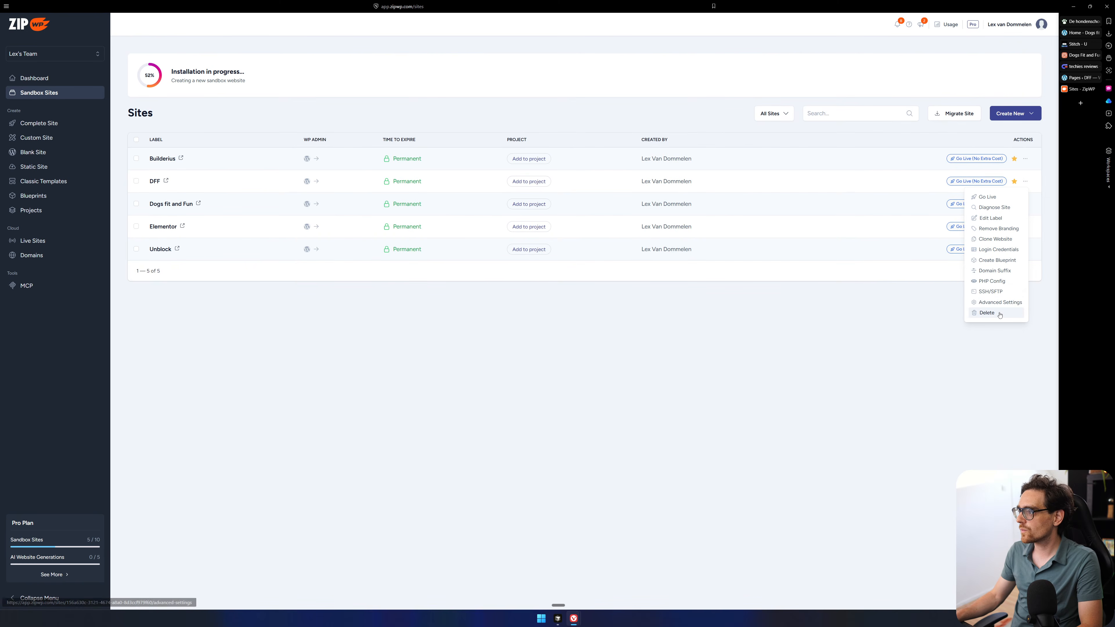
{"action": "left_click", "coordinate": [983, 314]}
{"action": "left_click", "coordinate": [503, 328]}
{"action": "type", "text": "delet"}
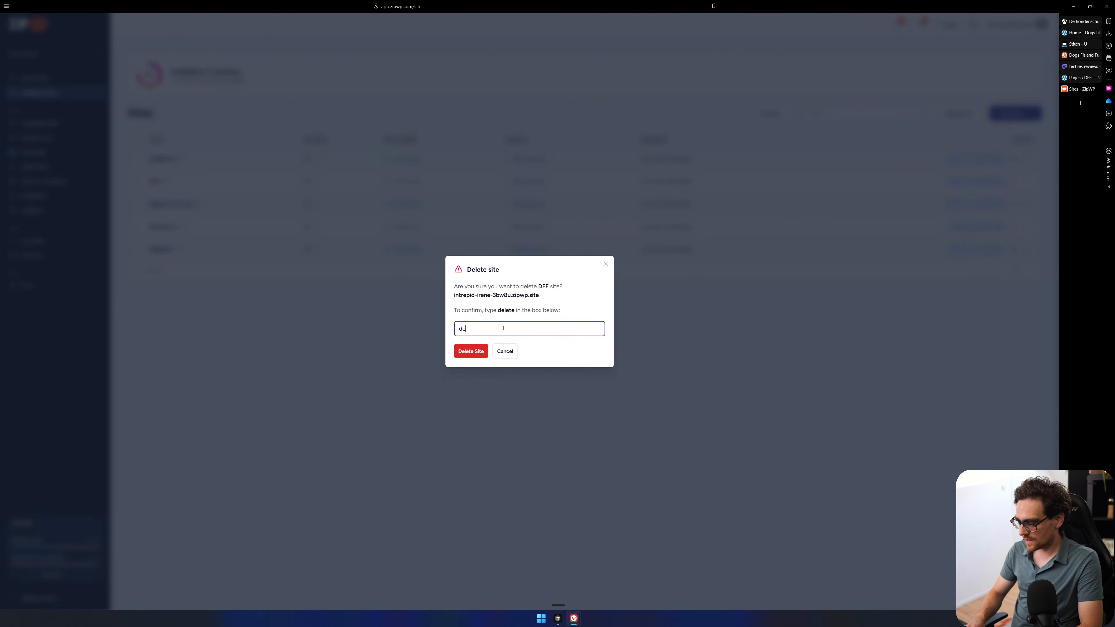
{"action": "type", "text": "et"}
{"action": "key", "text": "Return"}
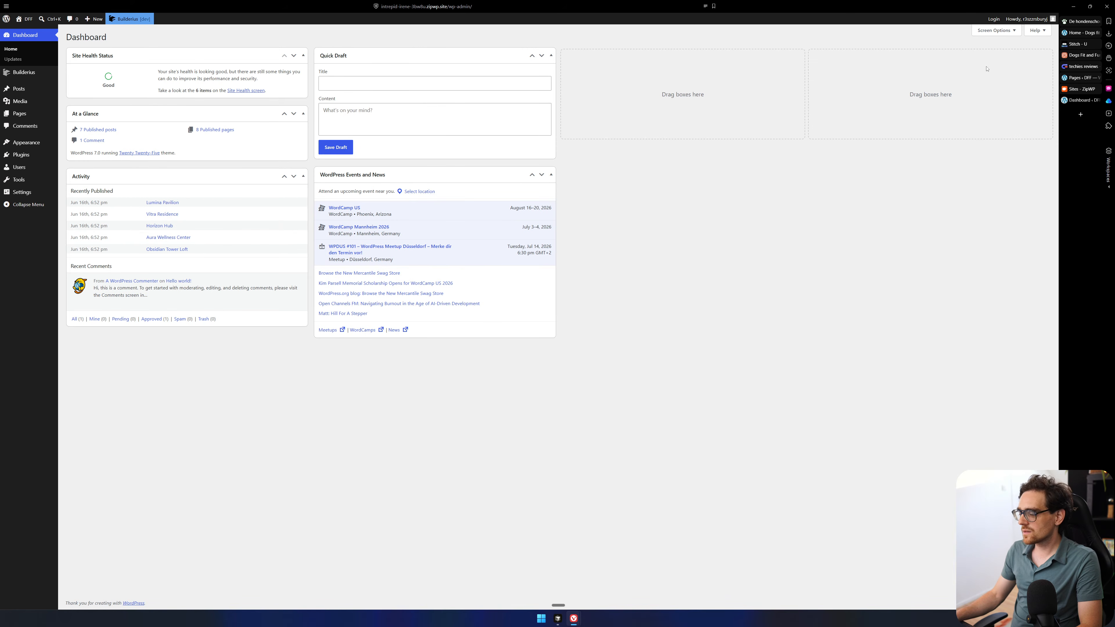
Check the older DFF site's Builderius start page and page list, then close that site.
{"action": "left_click", "coordinate": [26, 77]}
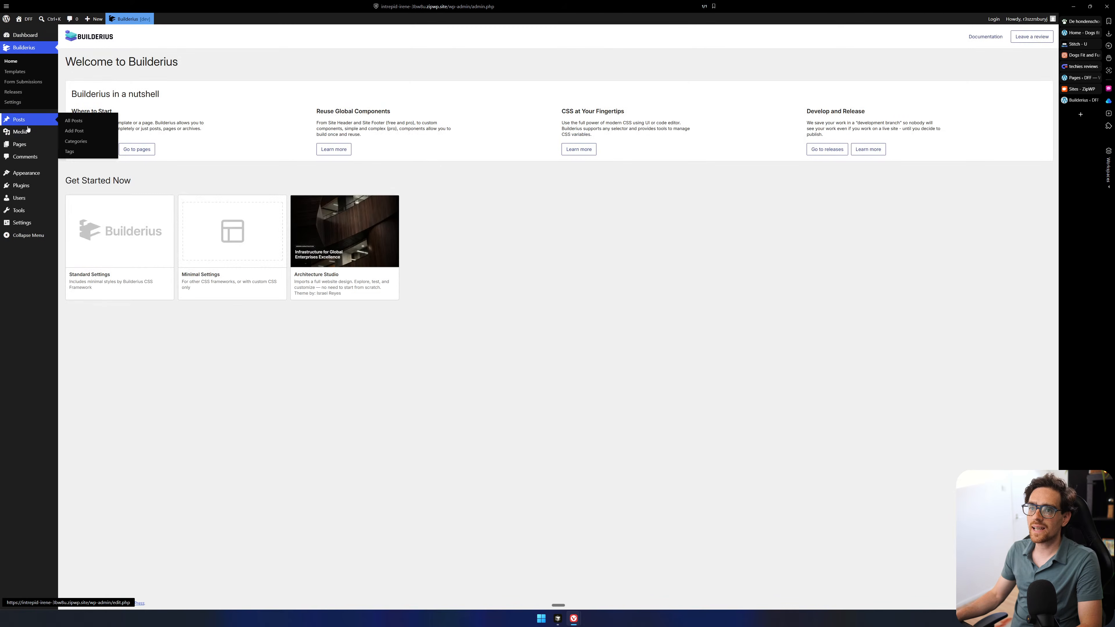
{"action": "left_click", "coordinate": [20, 144]}
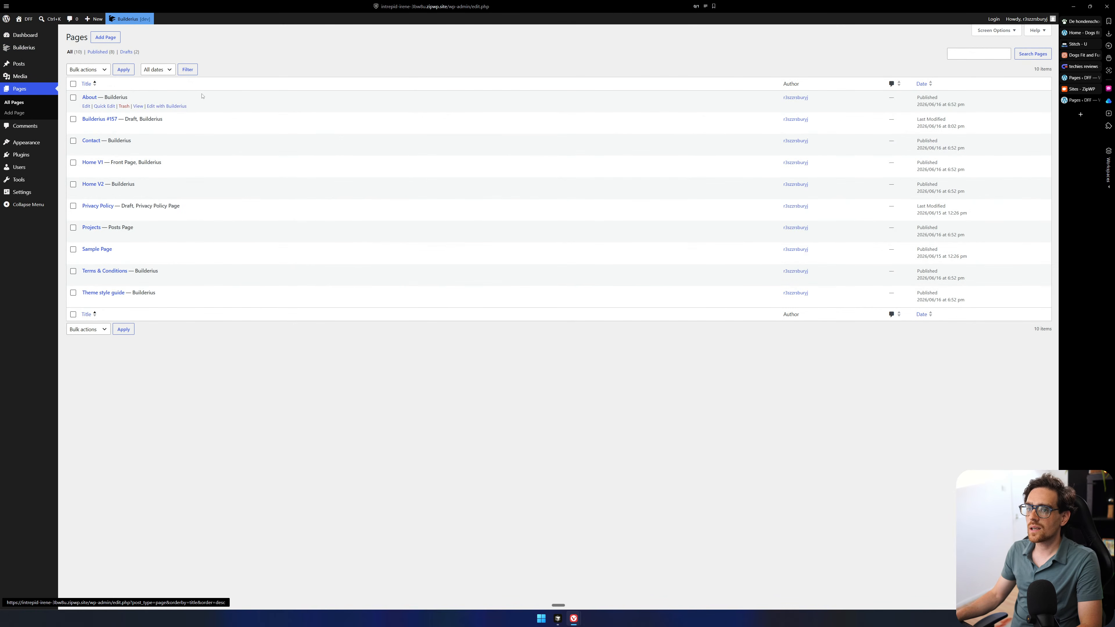
{"action": "middle_click", "coordinate": [1075, 101]}
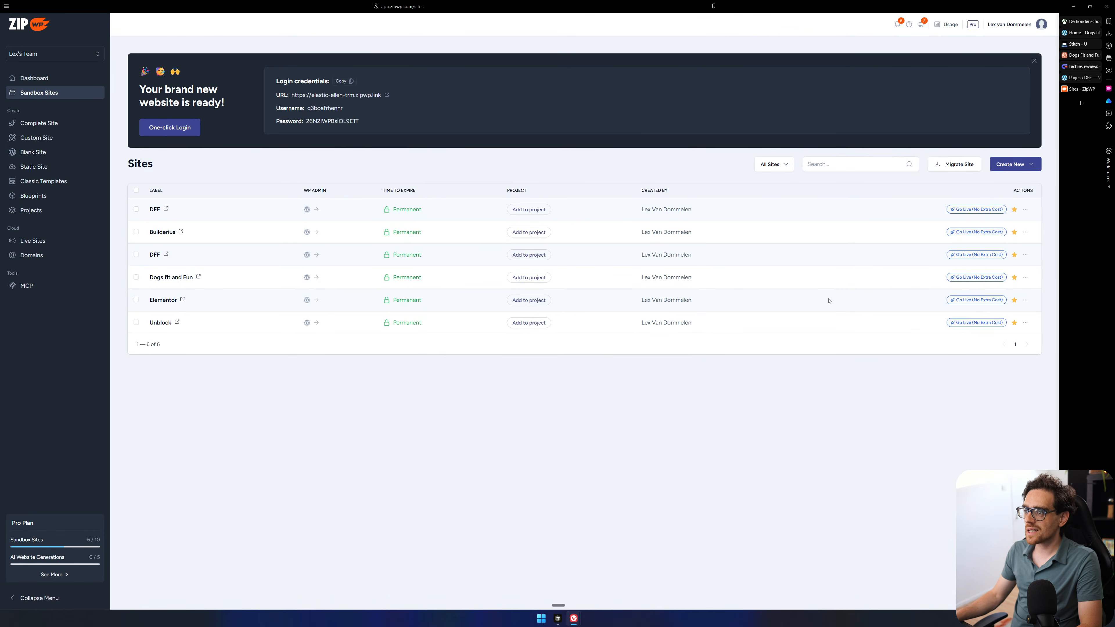
Delete the older DFF site at intrepid-irene-3bw8u.zipwp.site, confirming with the word "delete".
{"action": "left_click", "coordinate": [1026, 254]}
{"action": "left_click", "coordinate": [988, 388]}
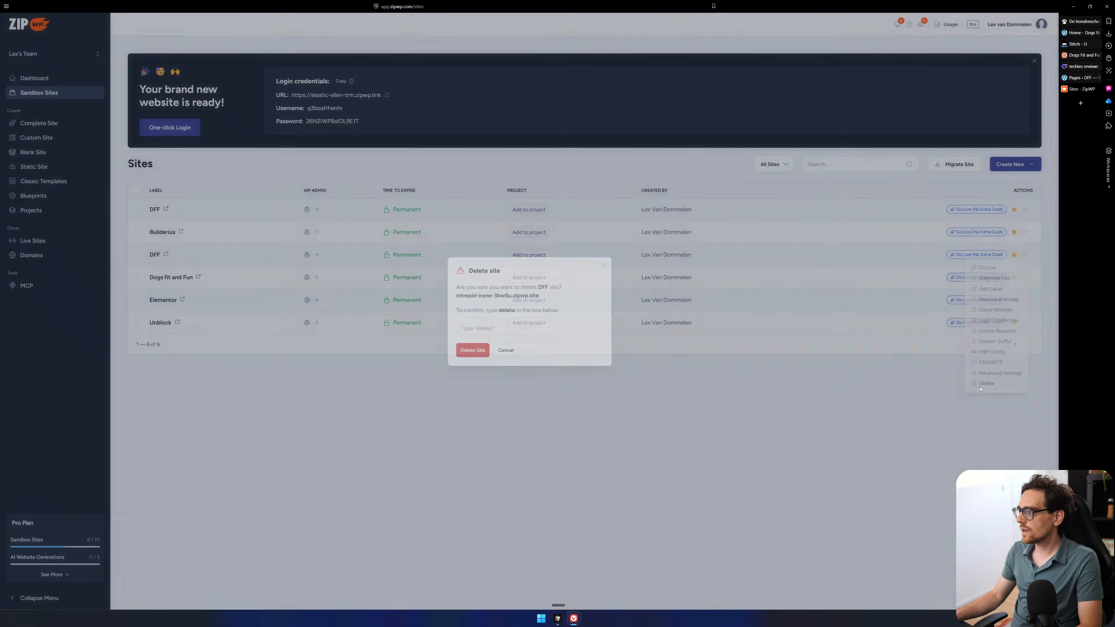
{"action": "type", "text": "d"}
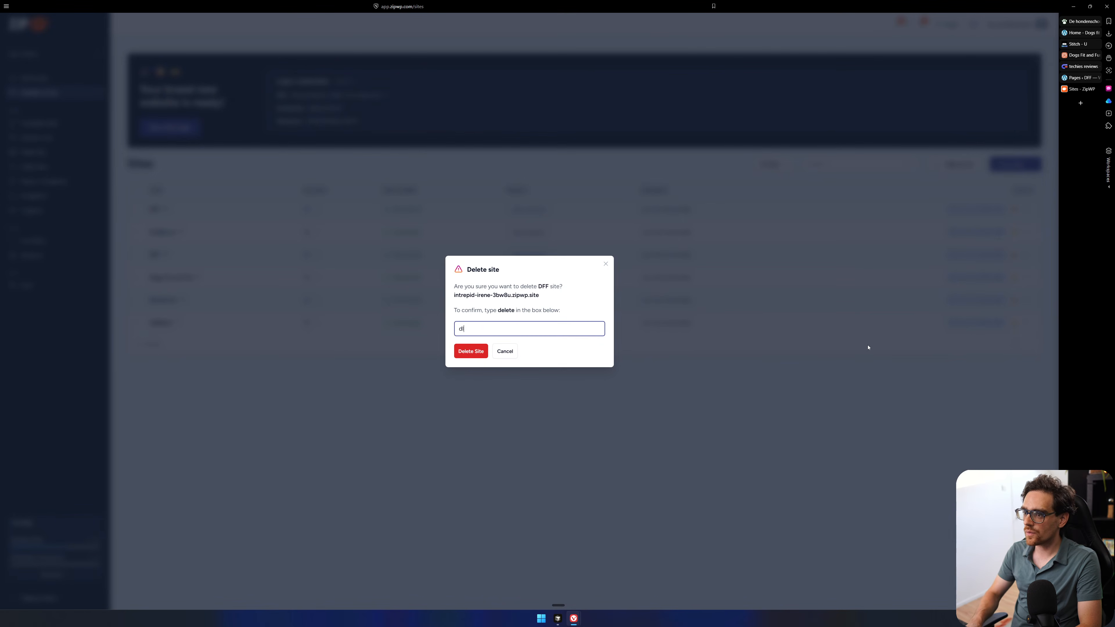
{"action": "type", "text": "elete"}
{"action": "key", "text": "Return"}
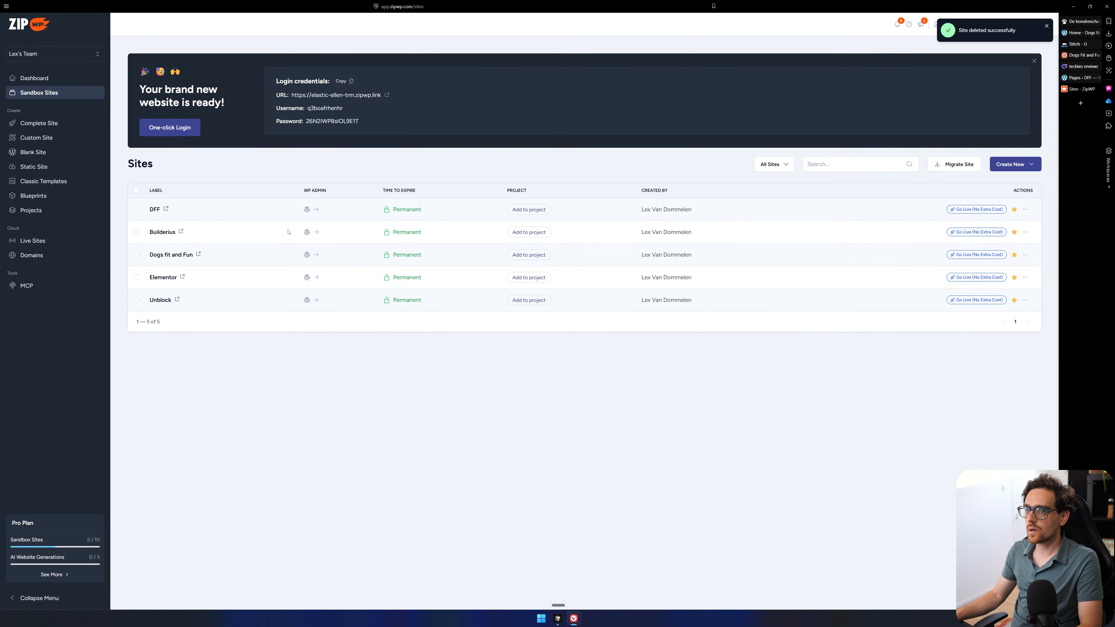
Open the WordPress admin of the Builderius sandbox site and update its Builderius plugin to 1.3.5-beta.
{"action": "left_click", "coordinate": [310, 232]}
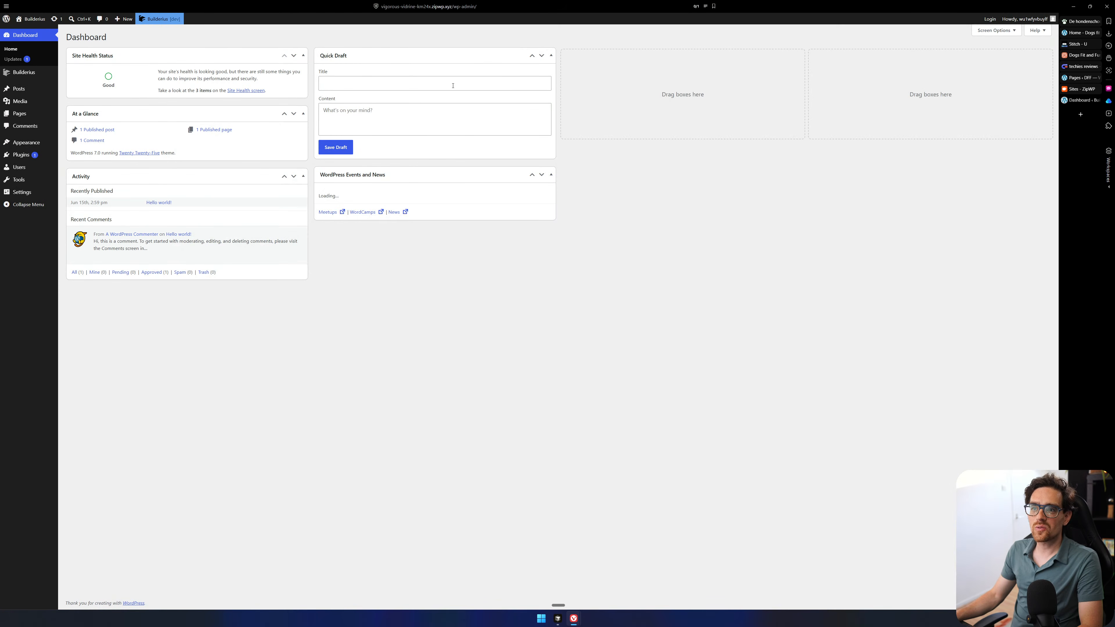
{"action": "left_click", "coordinate": [13, 59]}
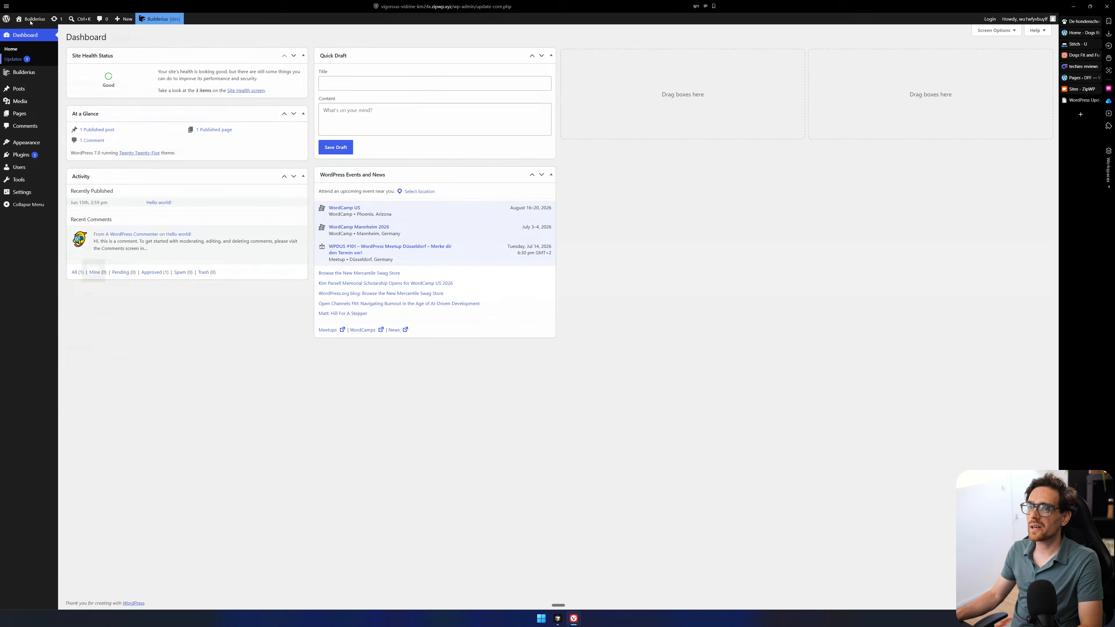
{"action": "left_click", "coordinate": [73, 250]}
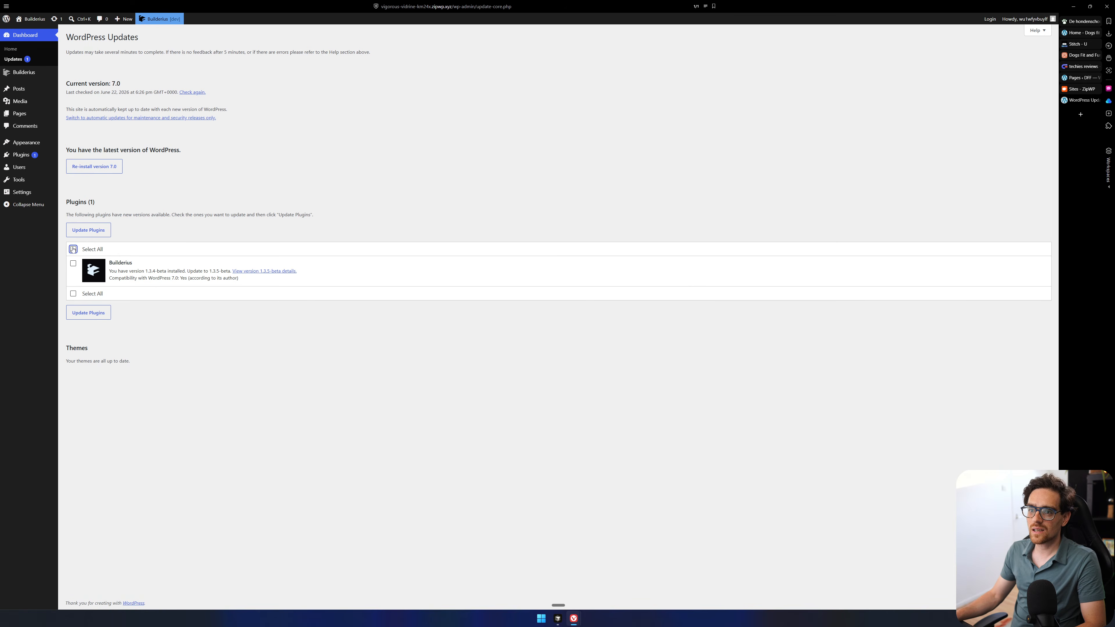
{"action": "left_click", "coordinate": [88, 229]}
{"action": "scroll", "coordinate": [151, 228], "scroll_direction": "up", "scroll_amount": 2}
{"action": "scroll", "coordinate": [152, 227], "scroll_direction": "up", "scroll_amount": 2}
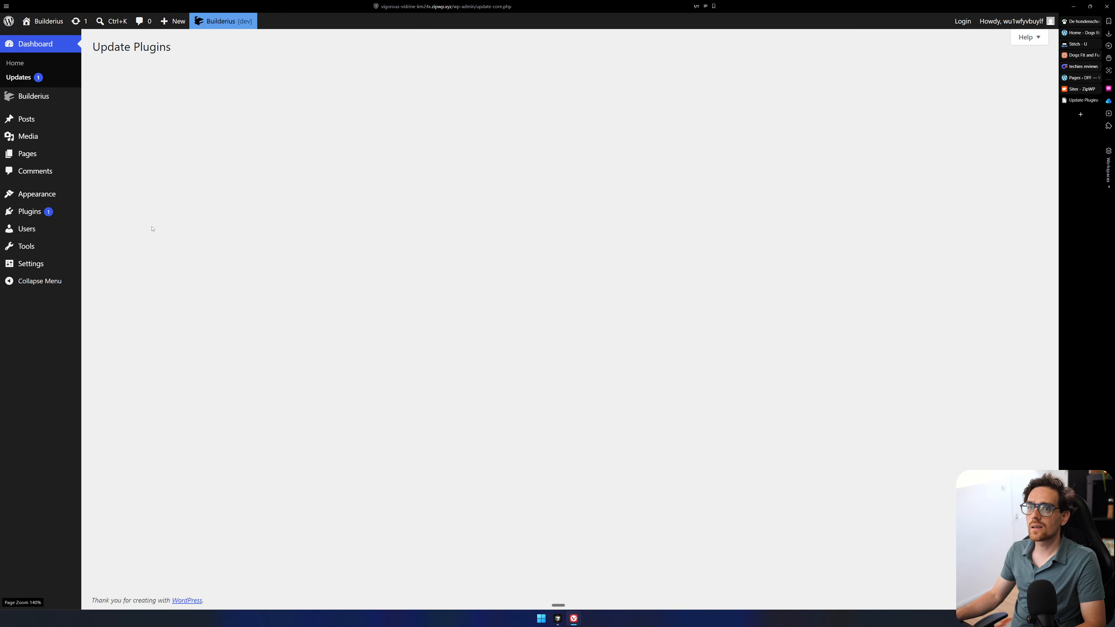
Check the installed plugins of the Builderius site and open the page for adding new plugins.
{"action": "mouse_move", "coordinate": [56, 216]}
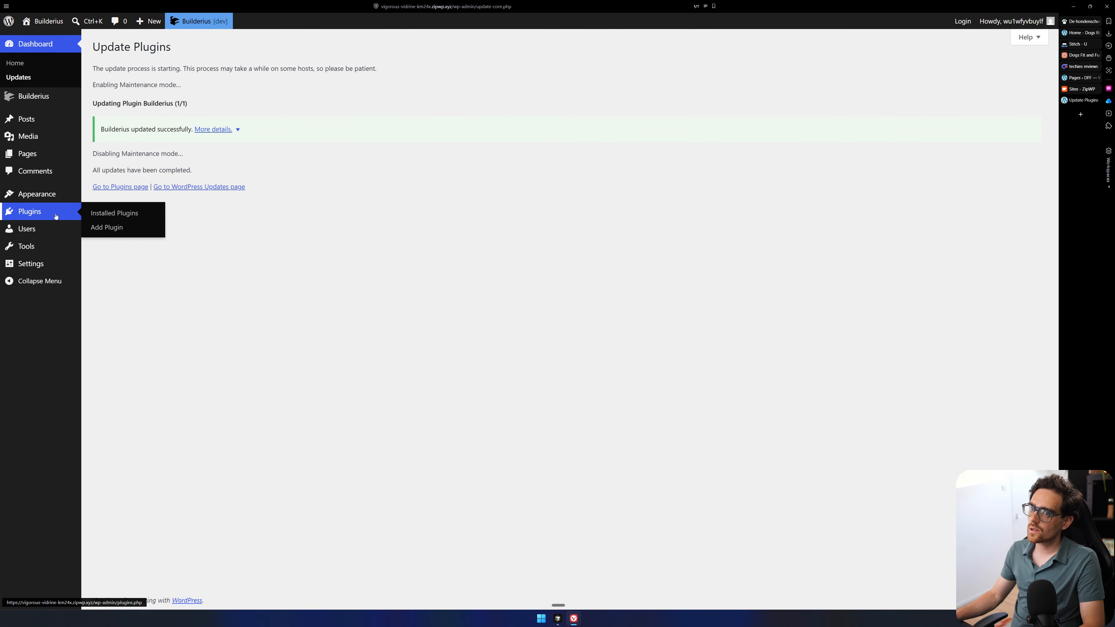
{"action": "left_click", "coordinate": [56, 214]}
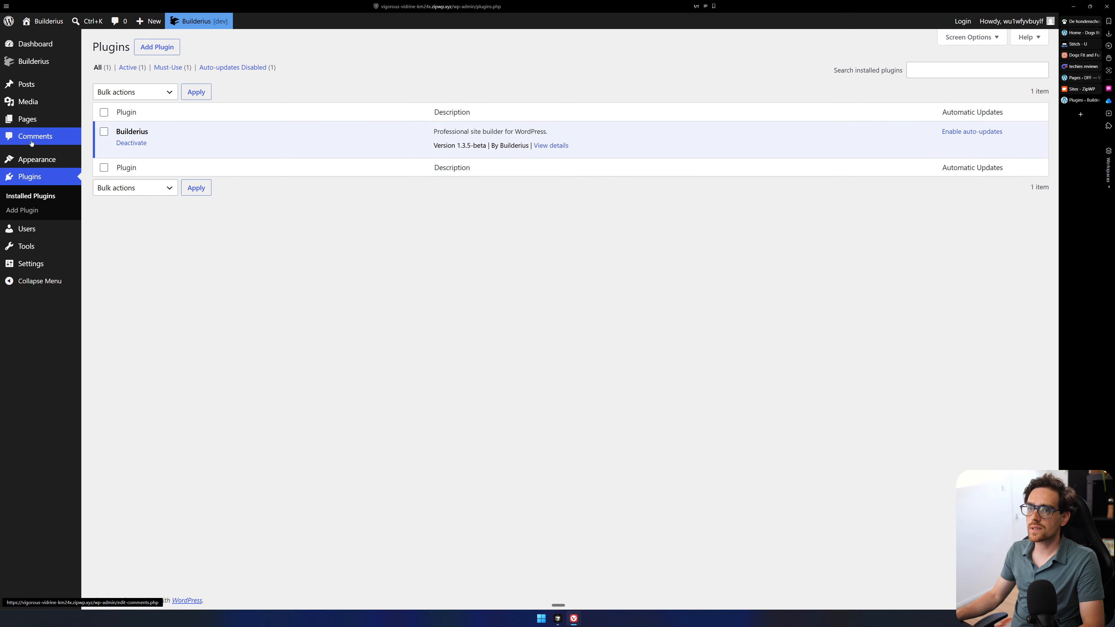
{"action": "left_click", "coordinate": [158, 48]}
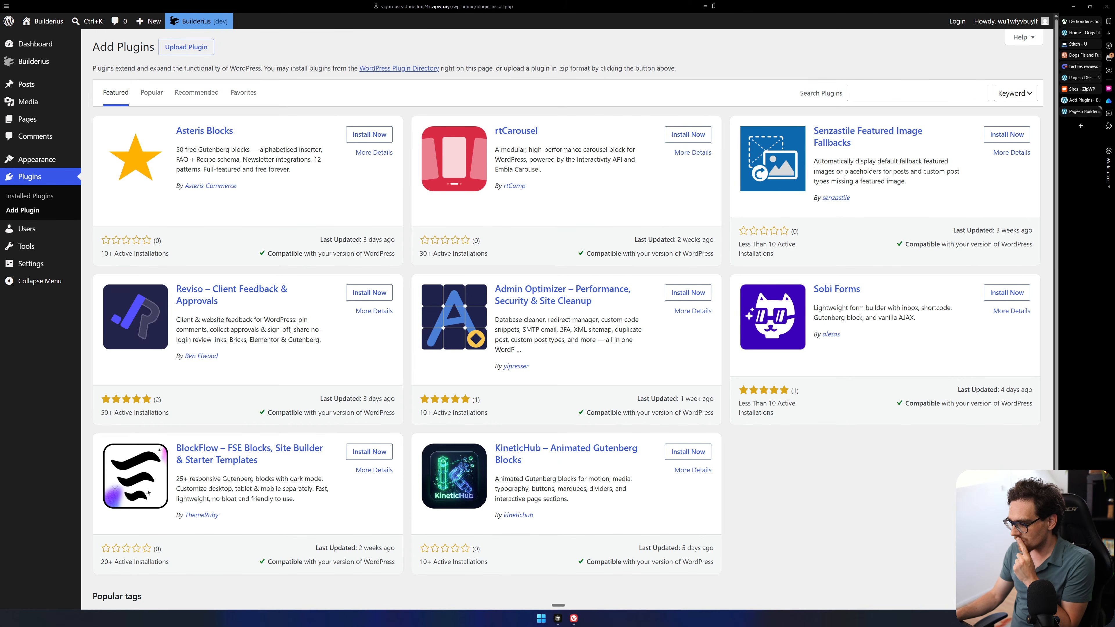
Select only the site's base URL, without the wp-admin path, in the page address.
{"action": "key", "text": "ctrl+l"}
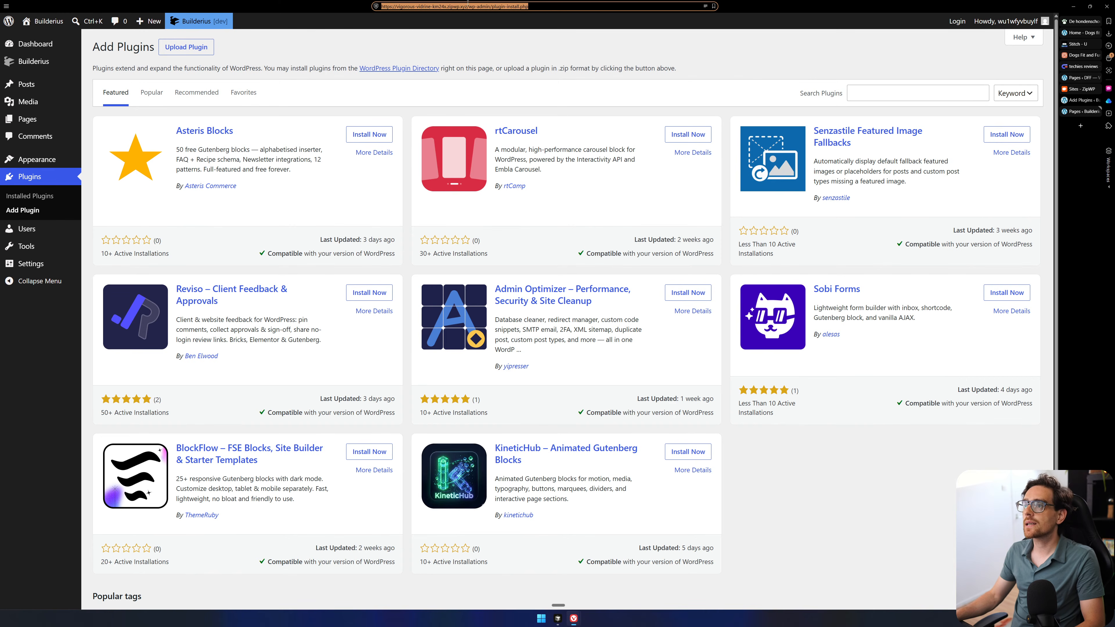
{"action": "left_click", "coordinate": [471, 7]}
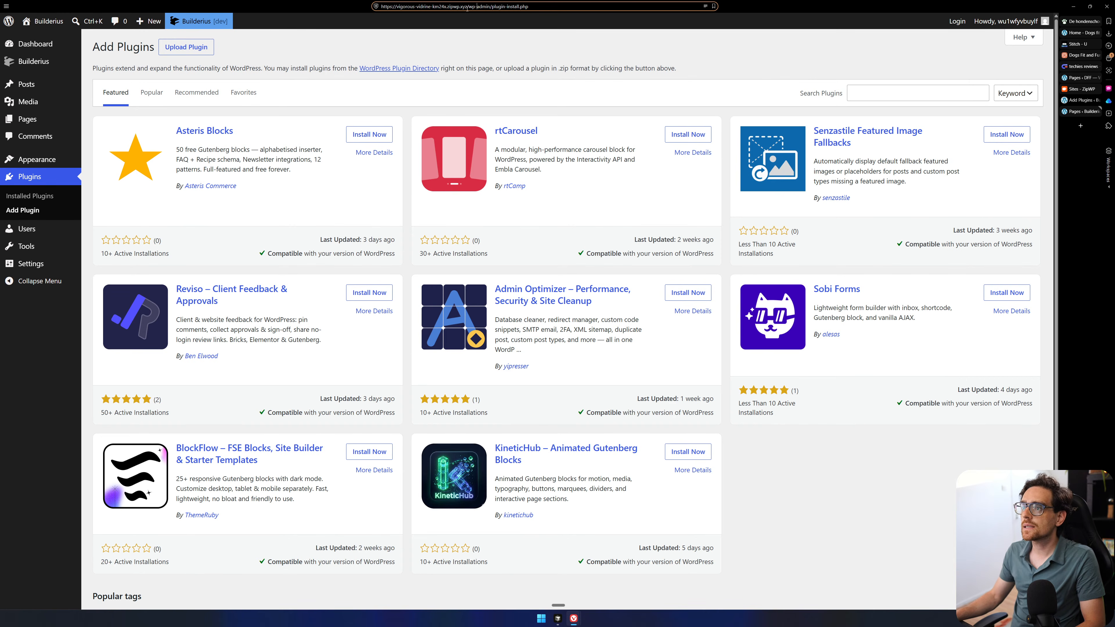
{"action": "key", "text": "shift+Home"}
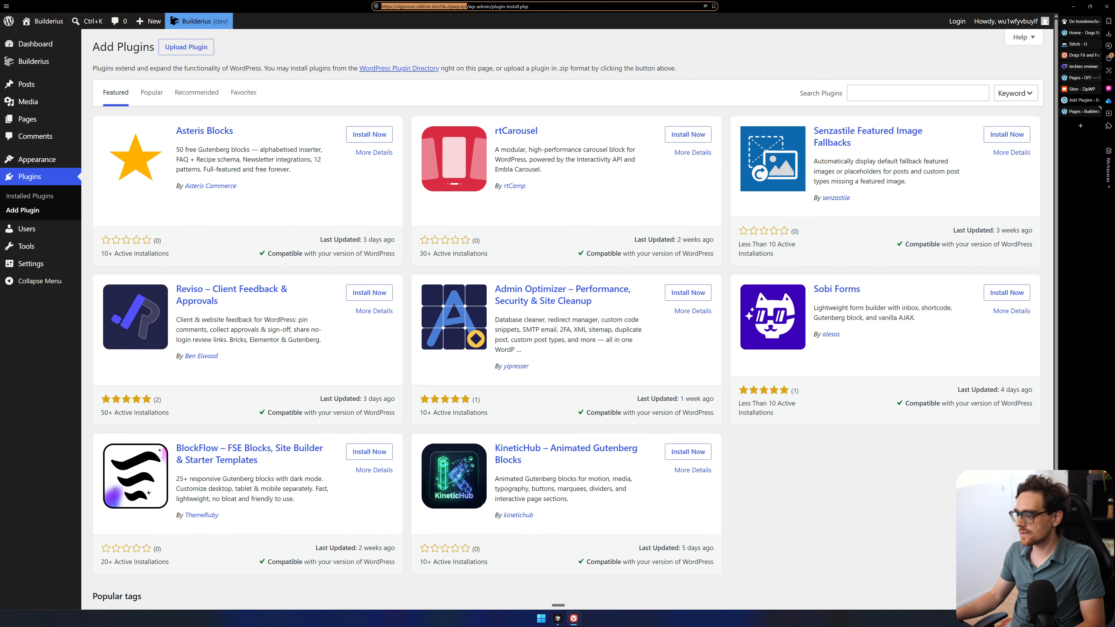
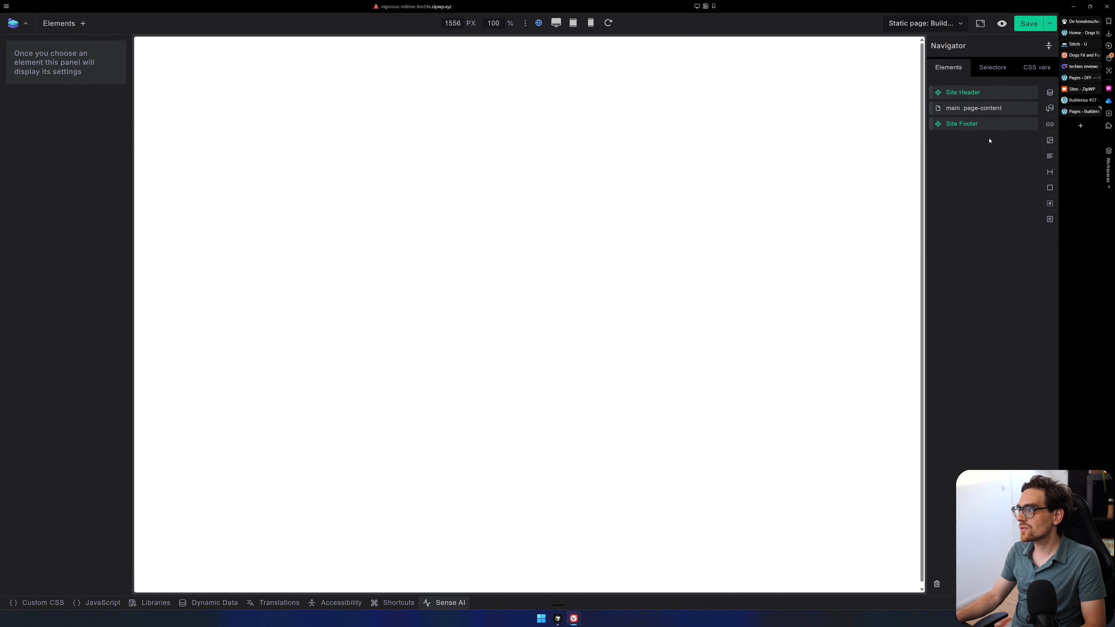
Add a section with its container inside the main .page-content element and save the template.
{"action": "left_click", "coordinate": [1003, 108]}
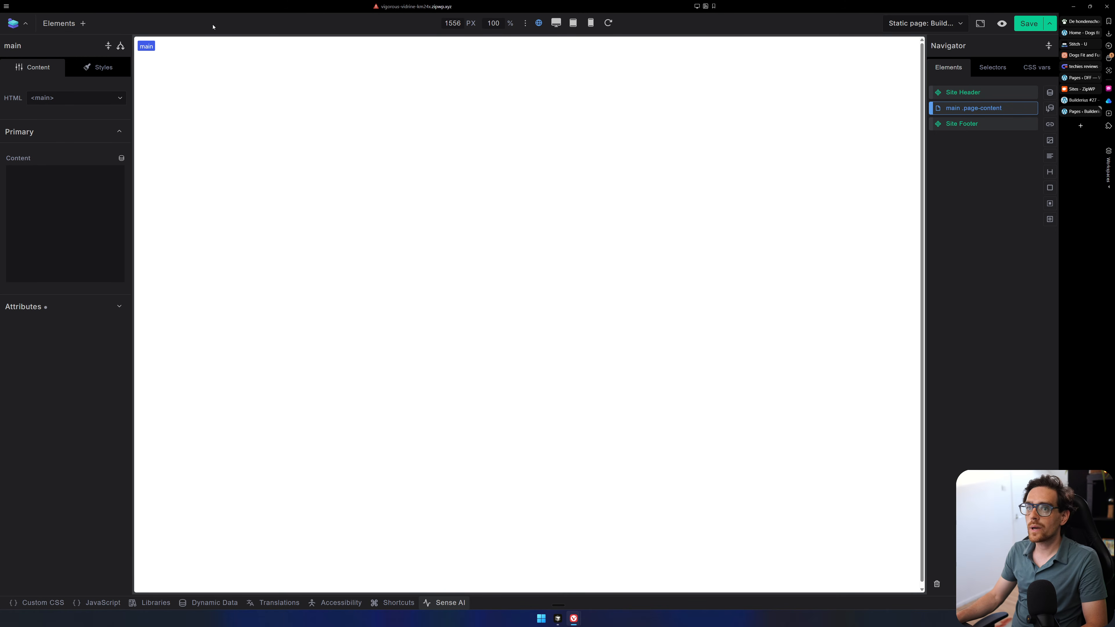
{"action": "left_click", "coordinate": [75, 25]}
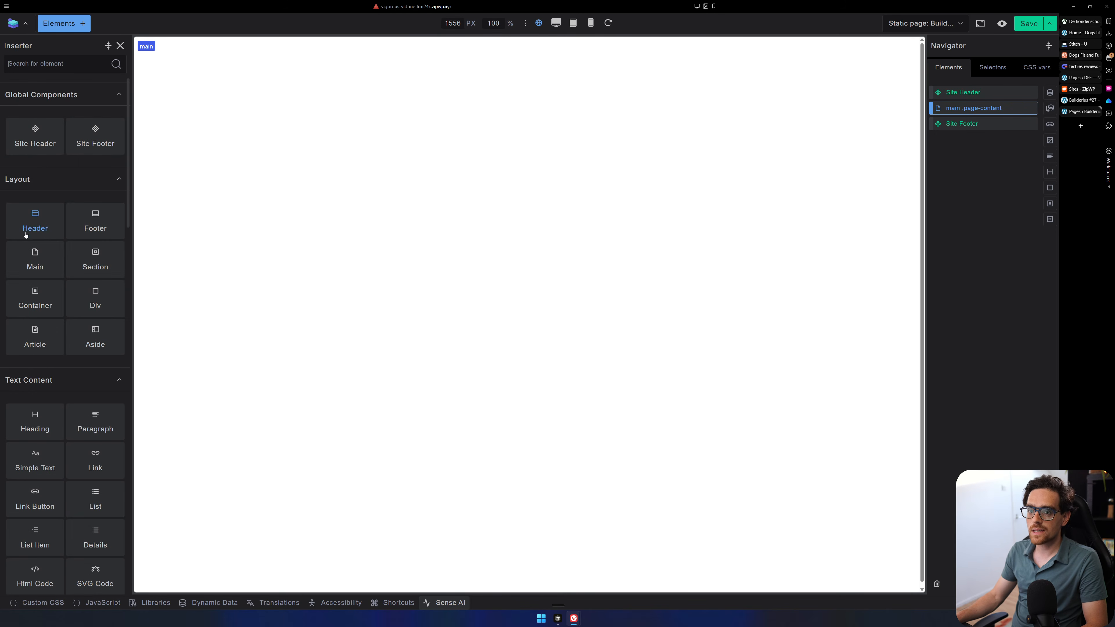
{"action": "left_click", "coordinate": [100, 269]}
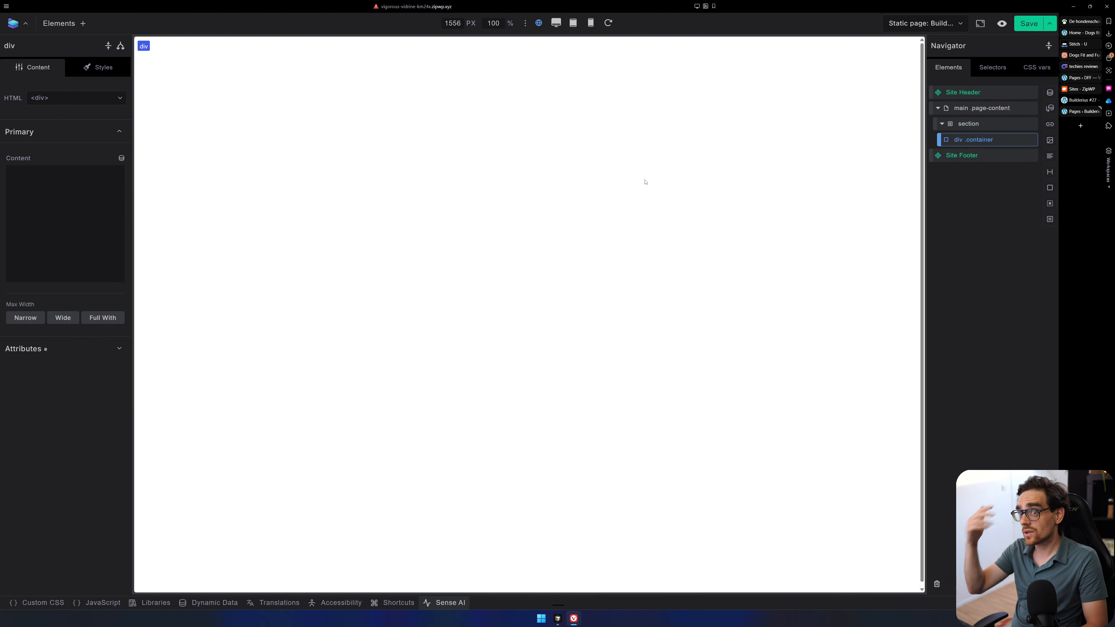
{"action": "left_click", "coordinate": [1025, 24]}
{"action": "left_click", "coordinate": [1034, 68]}
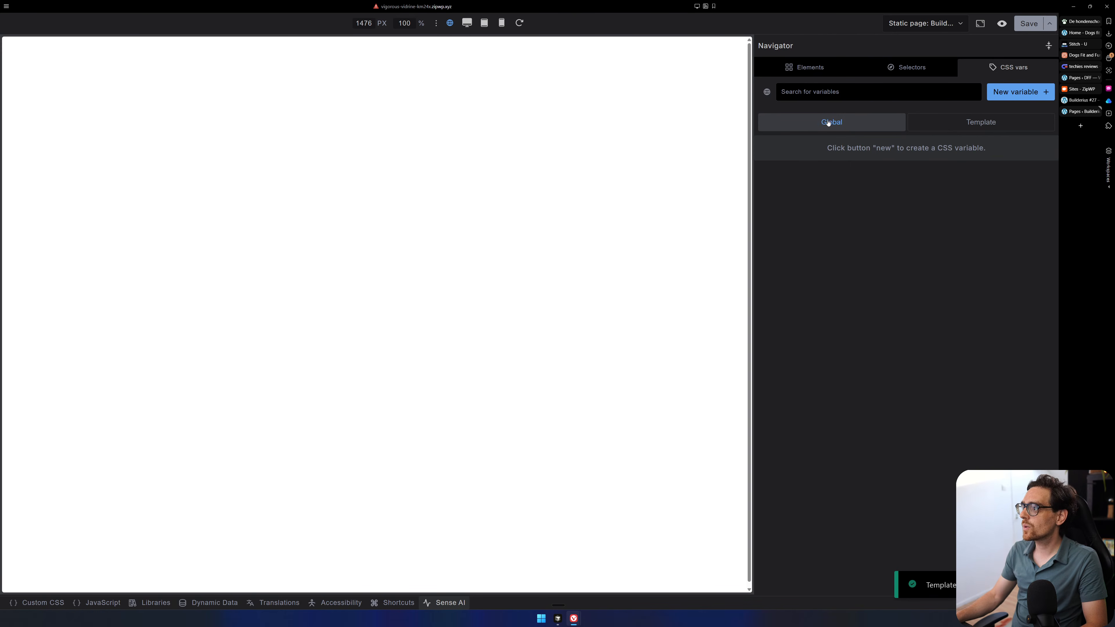
{"action": "left_click", "coordinate": [1033, 94]}
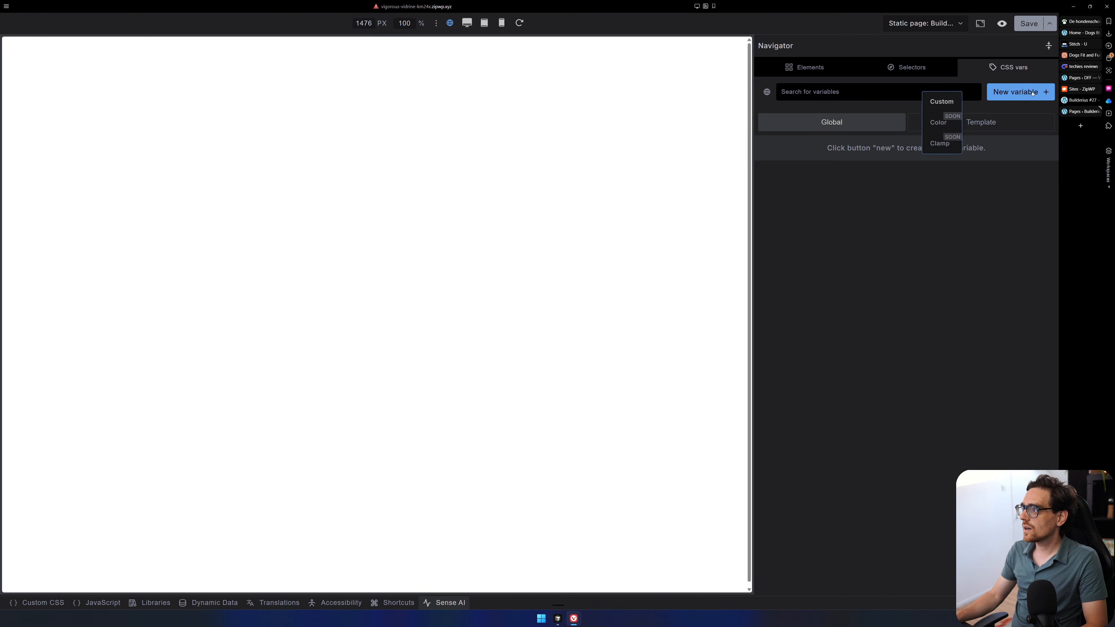
{"action": "left_click", "coordinate": [931, 102]}
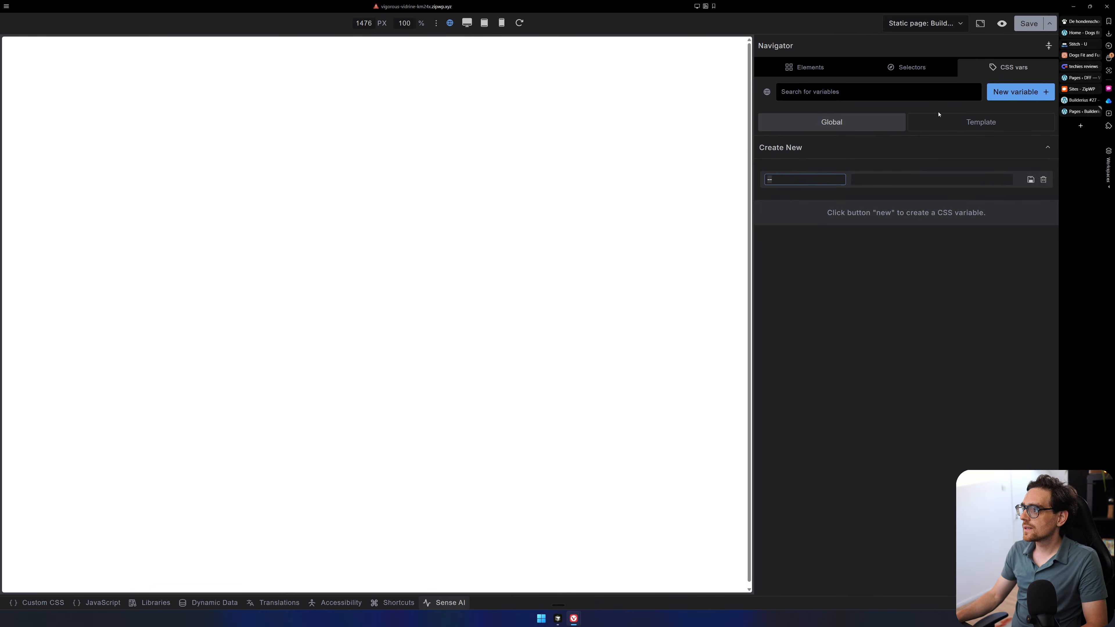
{"action": "left_click", "coordinate": [1044, 180]}
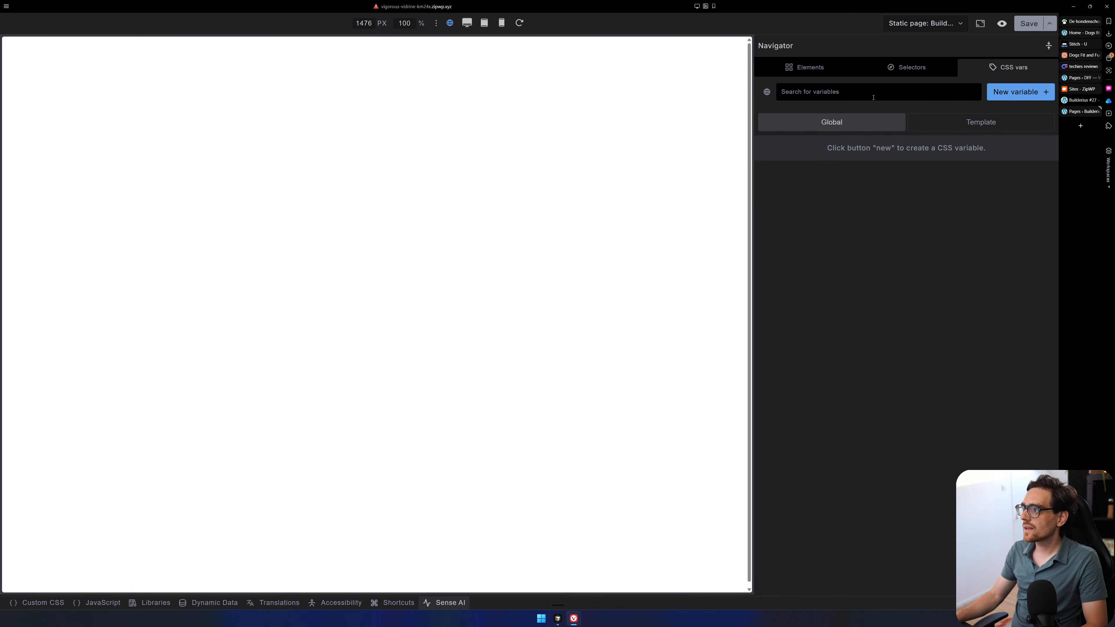
Review the global element selectors available for styling the page.
{"action": "left_click", "coordinate": [908, 67]}
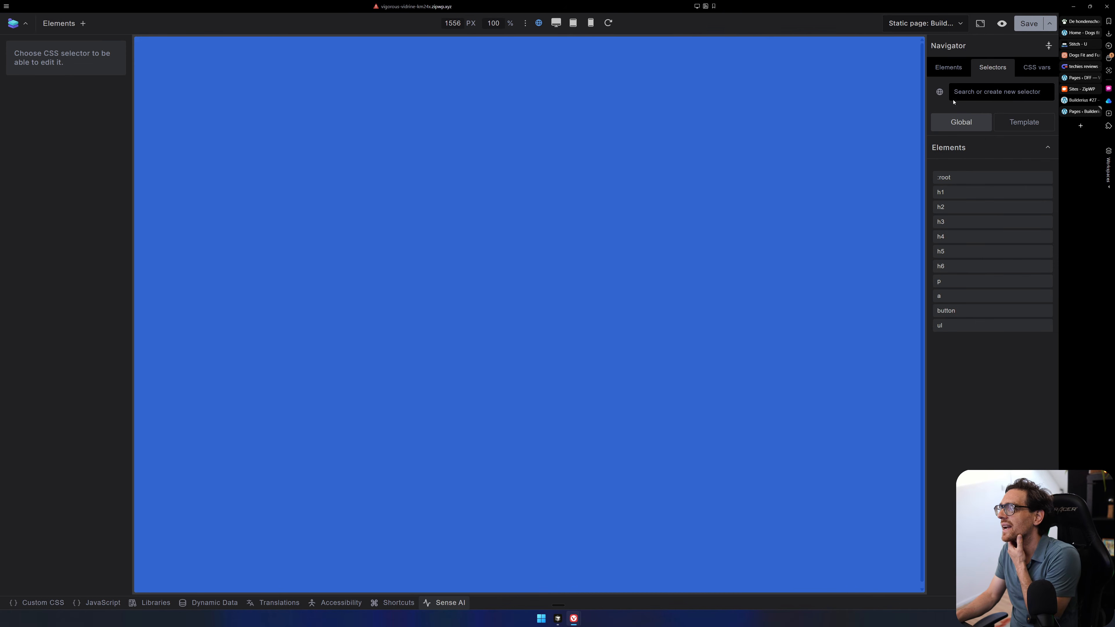
{"action": "left_click", "coordinate": [986, 354]}
{"action": "left_click", "coordinate": [975, 150]}
{"action": "left_click", "coordinate": [975, 150]}
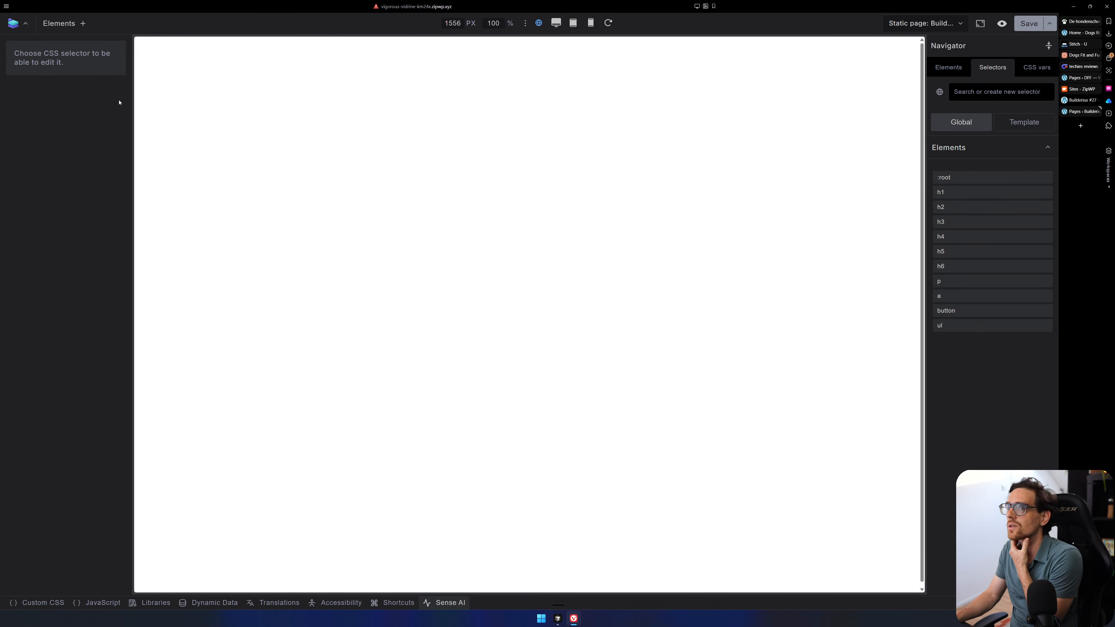
Go from the builder to the site's WordPress dashboard and open the Builderius plugin settings.
{"action": "left_click", "coordinate": [20, 25]}
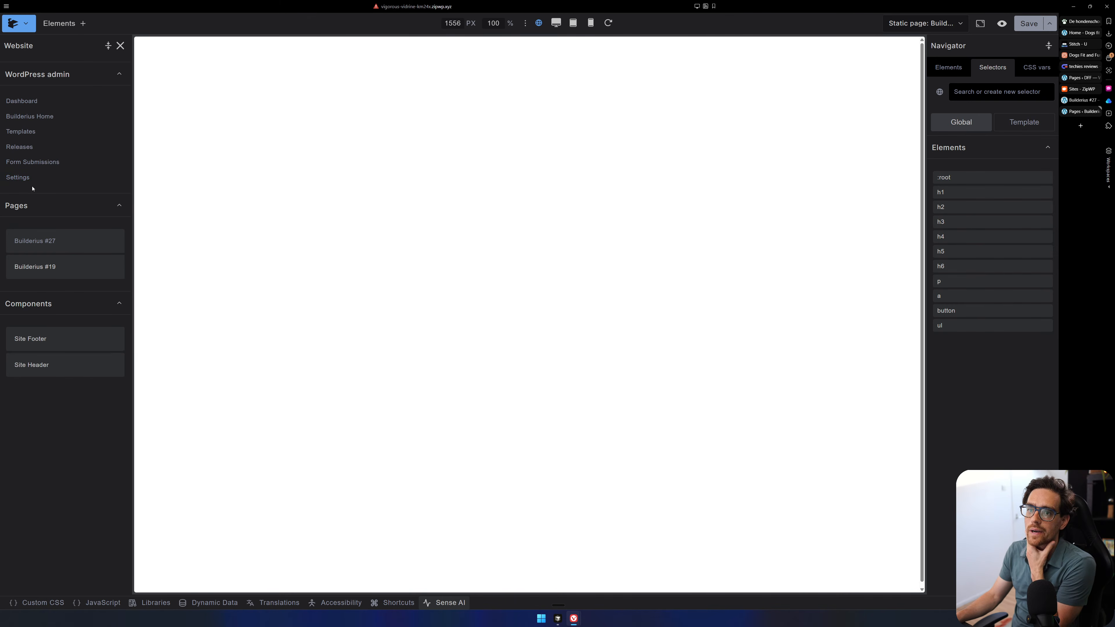
{"action": "left_click", "coordinate": [22, 101]}
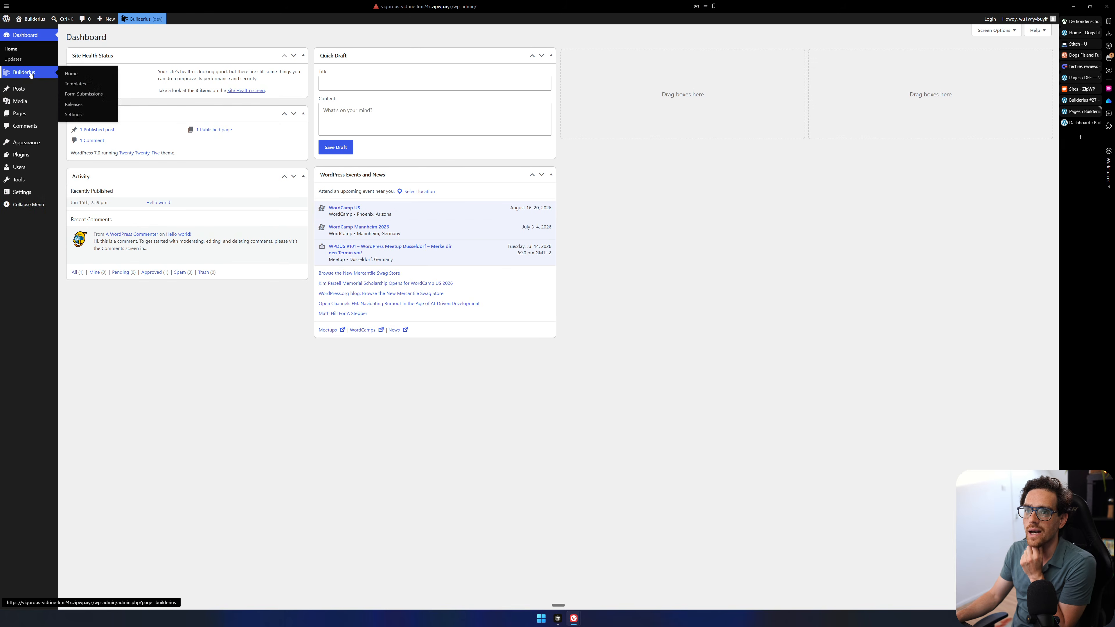
{"action": "key", "text": "ctrl+plus"}
{"action": "key", "text": "ctrl+plus"}
{"action": "key", "text": "ctrl+plus"}
{"action": "key", "text": "ctrl+plus"}
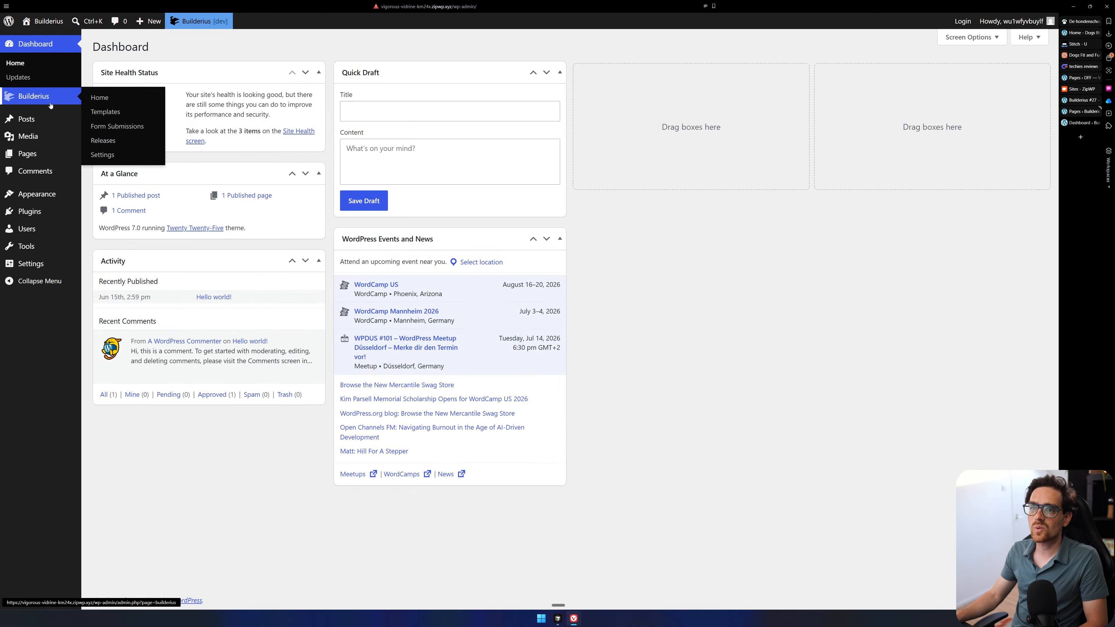
{"action": "left_click", "coordinate": [127, 155]}
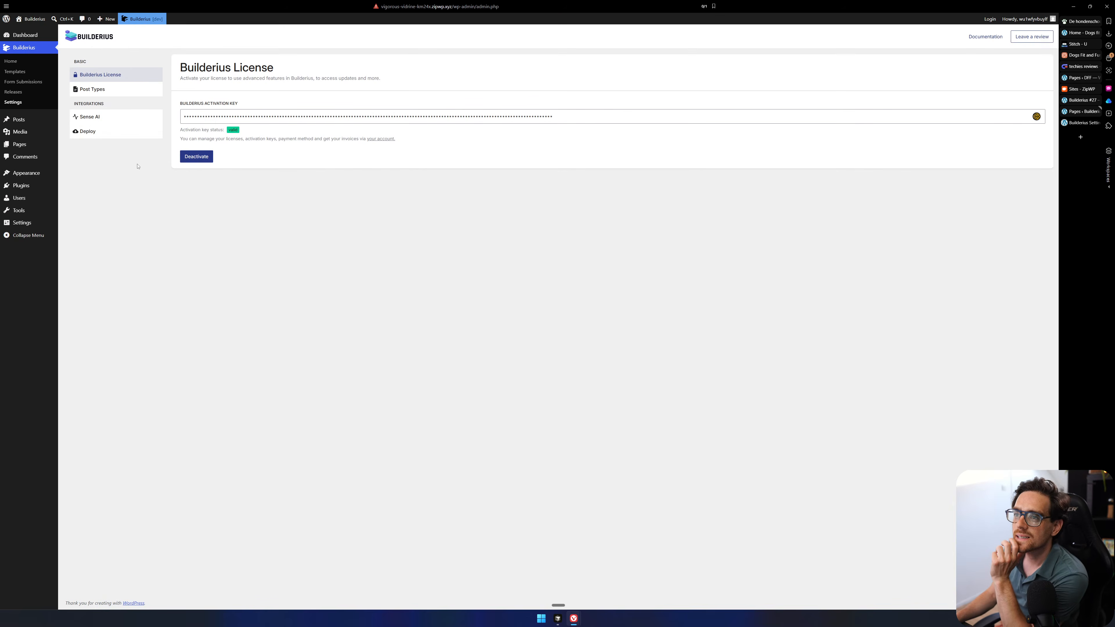
Look through the Sense AI, Deploy, Post Types and license sections of the Builderius settings.
{"action": "left_click", "coordinate": [100, 117]}
{"action": "left_click", "coordinate": [100, 131]}
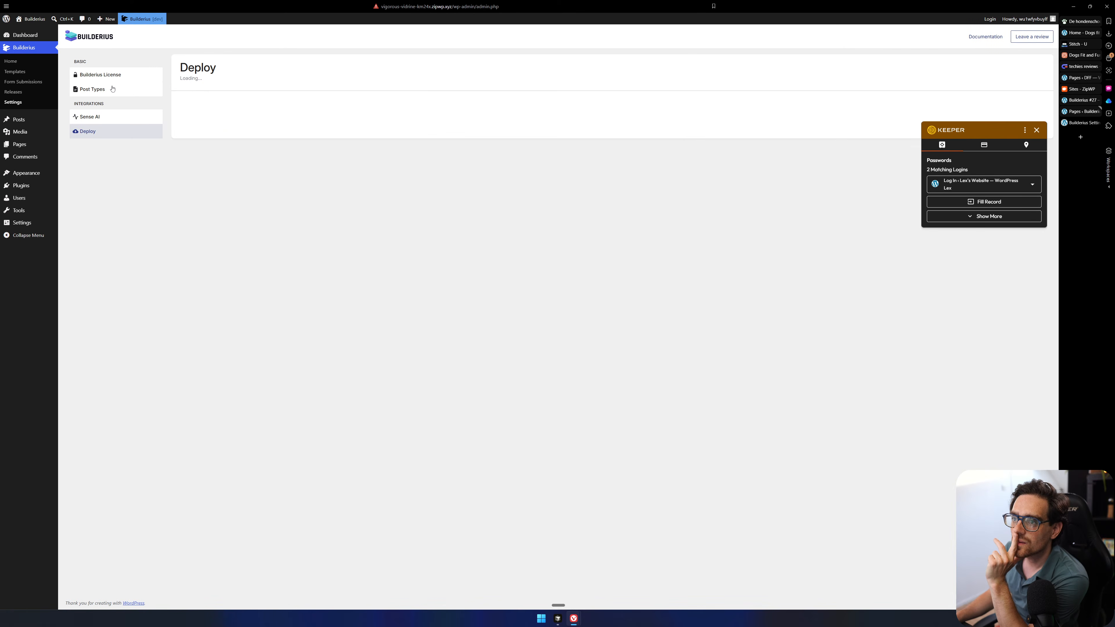
{"action": "left_click", "coordinate": [110, 94]}
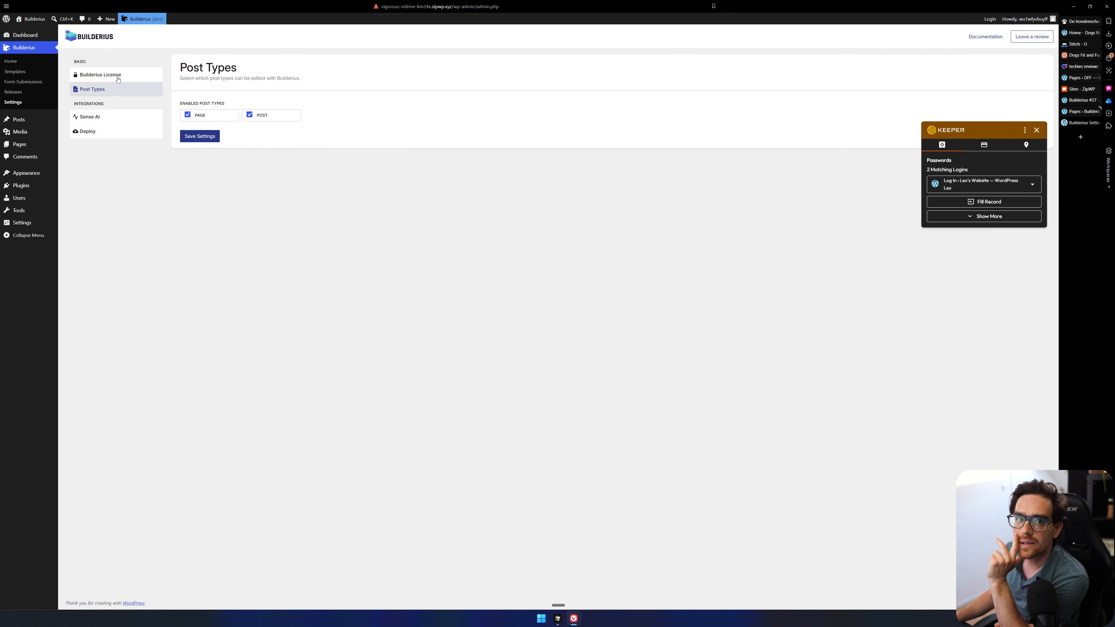
{"action": "left_click", "coordinate": [117, 79]}
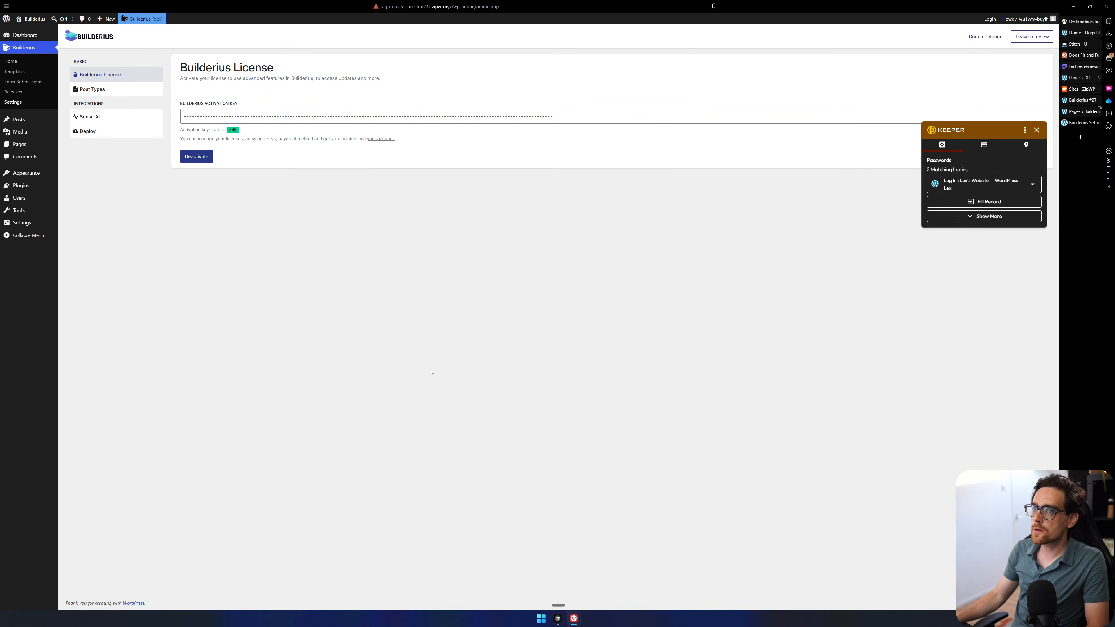
Switch to Cursor and look through the CSS variables in the blueprint-ai project's default.css.
{"action": "left_click", "coordinate": [560, 619]}
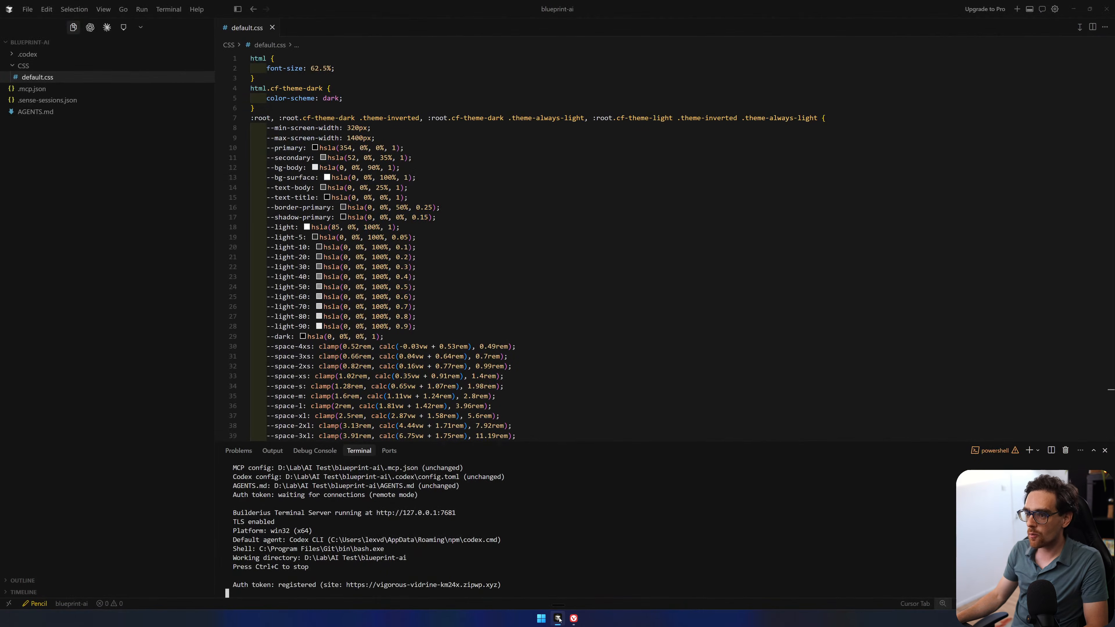
{"action": "left_click", "coordinate": [422, 217]}
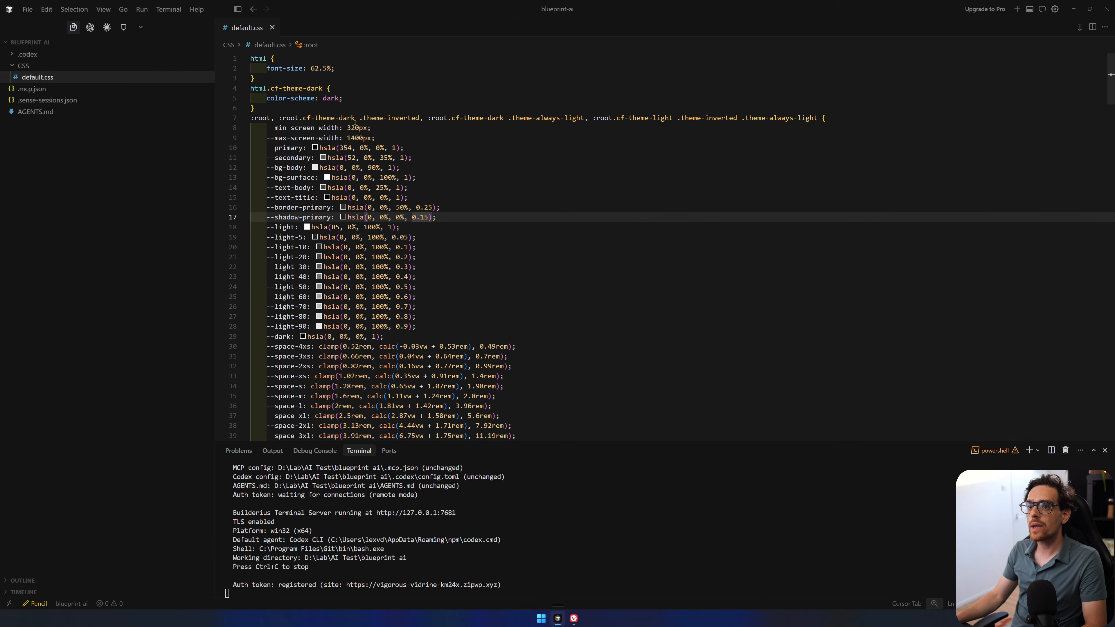
{"action": "scroll", "coordinate": [468, 276], "scroll_direction": "down", "scroll_amount": 20}
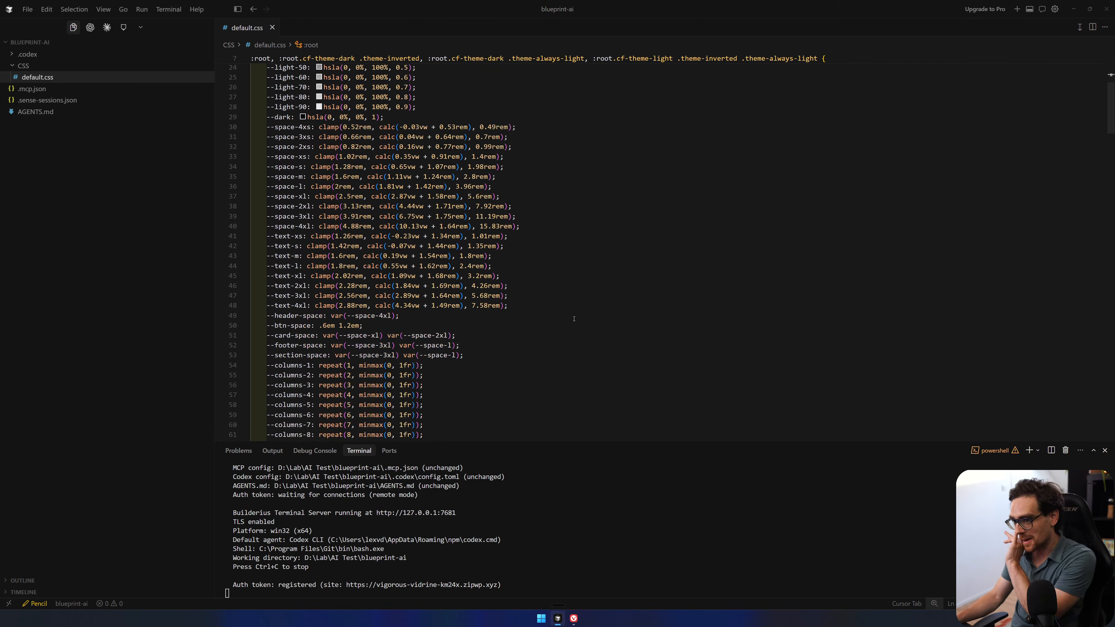
{"action": "left_click_drag", "start_coordinate": [564, 2], "coordinate": [815, 208]}
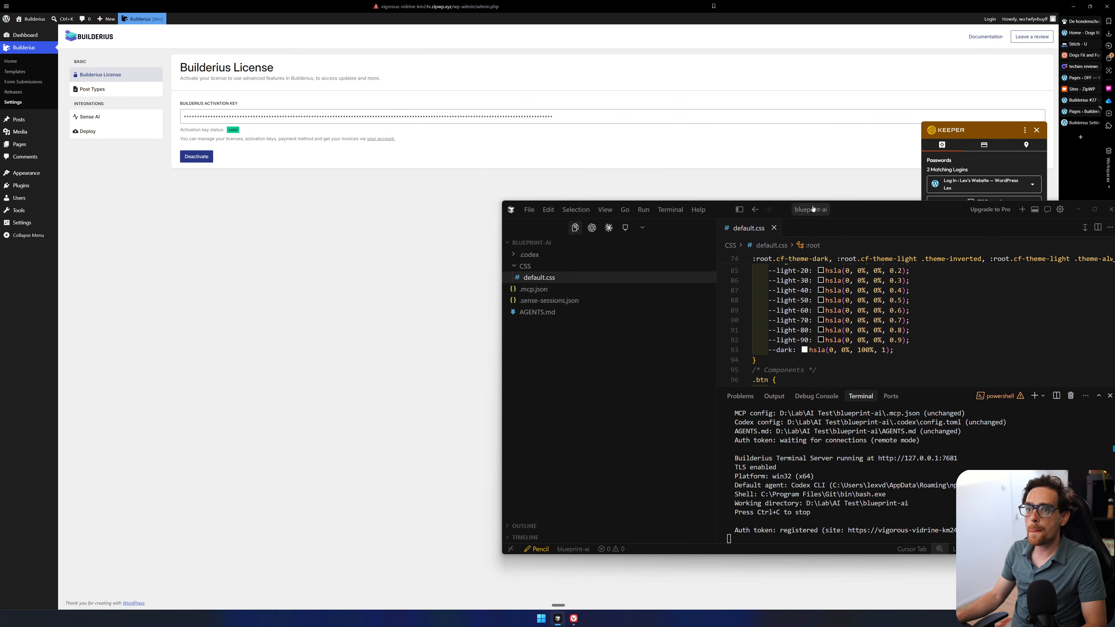
Switch back to the browser, close the leftover Pages list and return to the Builderius #27 page in the builder.
{"action": "left_click", "coordinate": [294, 240]}
{"action": "key", "text": "ctrl+plus"}
{"action": "key", "text": "ctrl+plus"}
{"action": "key", "text": "ctrl+plus"}
{"action": "key", "text": "ctrl+plus"}
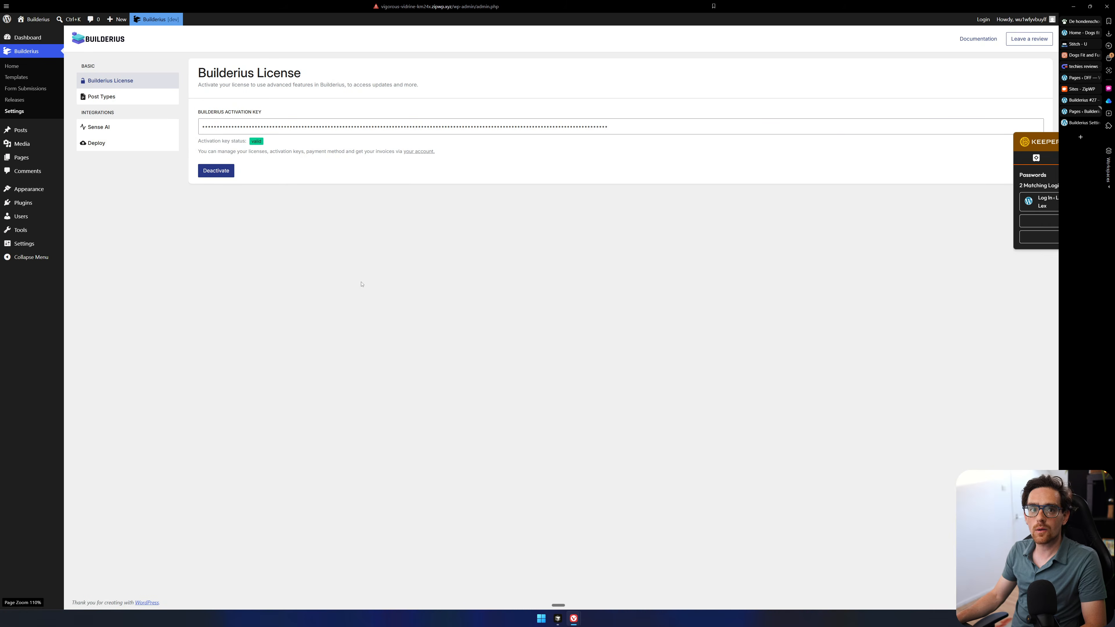
{"action": "key", "text": "ctrl+plus"}
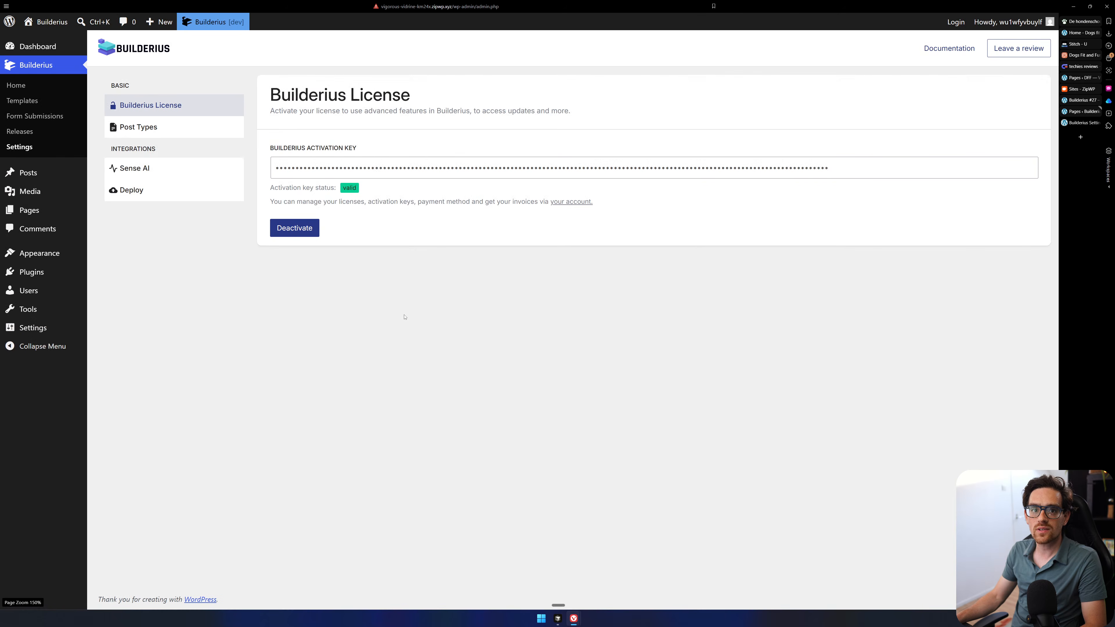
{"action": "key", "text": "ctrl+plus"}
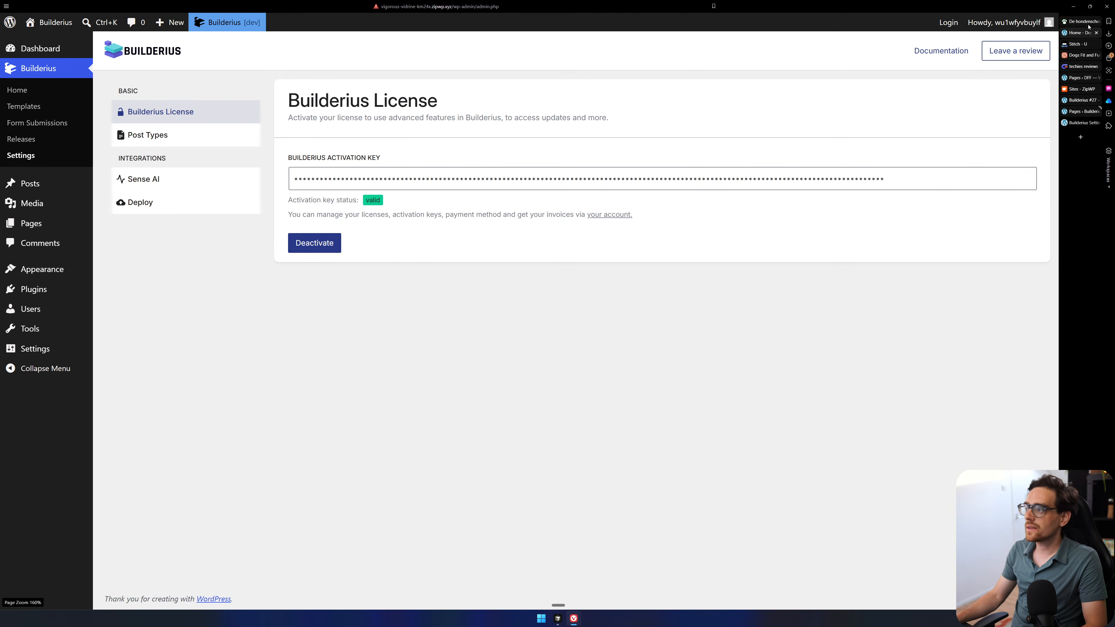
{"action": "left_click", "coordinate": [1075, 111]}
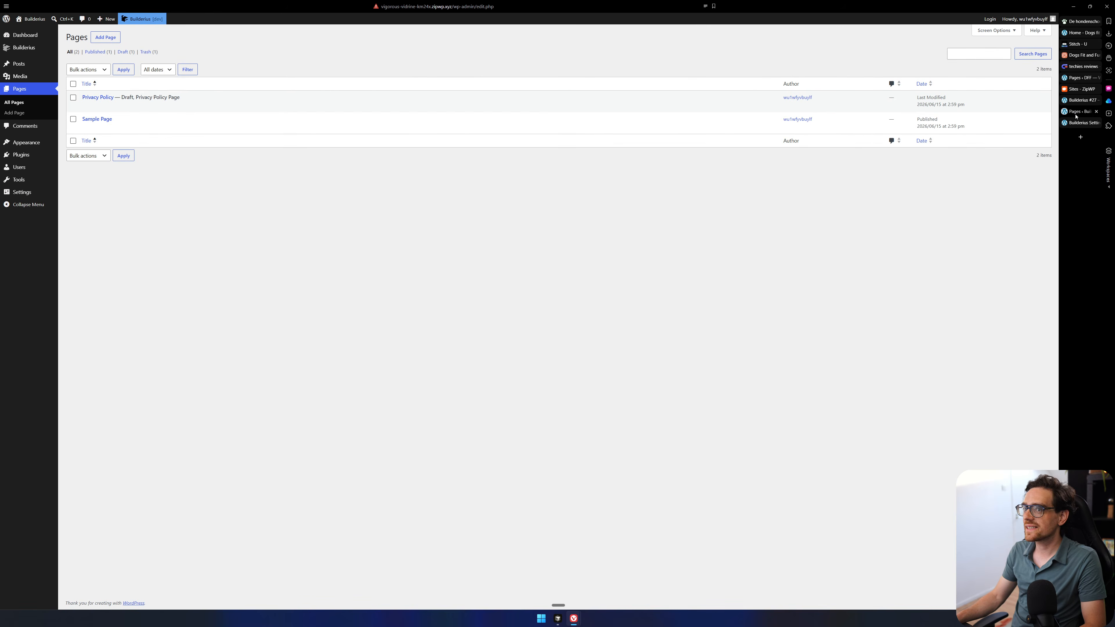
{"action": "middle_click", "coordinate": [1076, 112]}
{"action": "left_click", "coordinate": [1080, 101]}
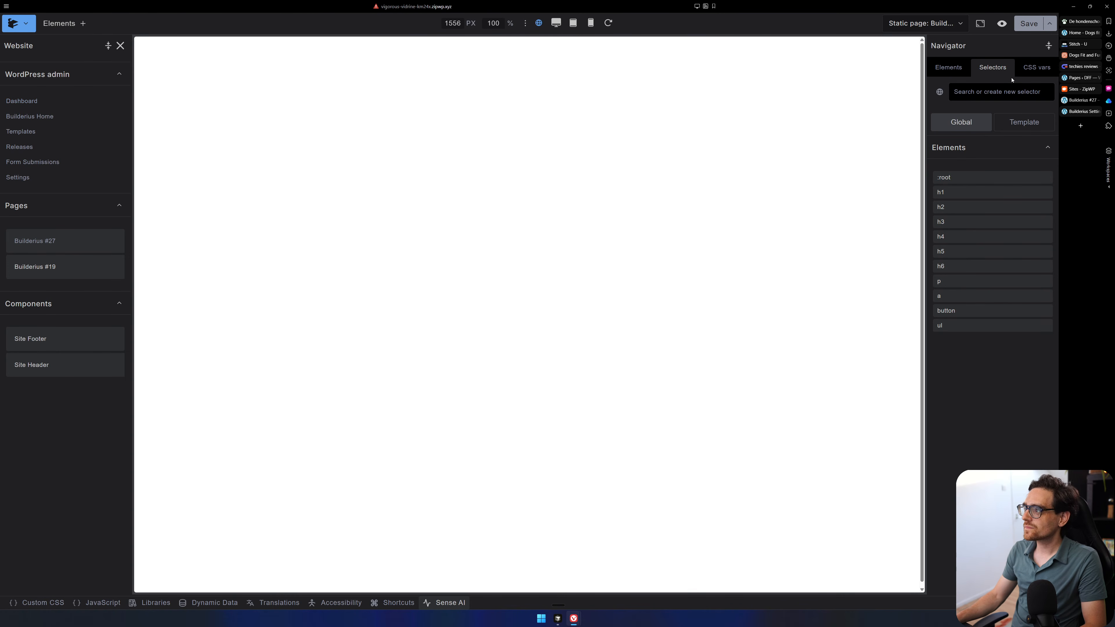
{"action": "left_click", "coordinate": [119, 102]}
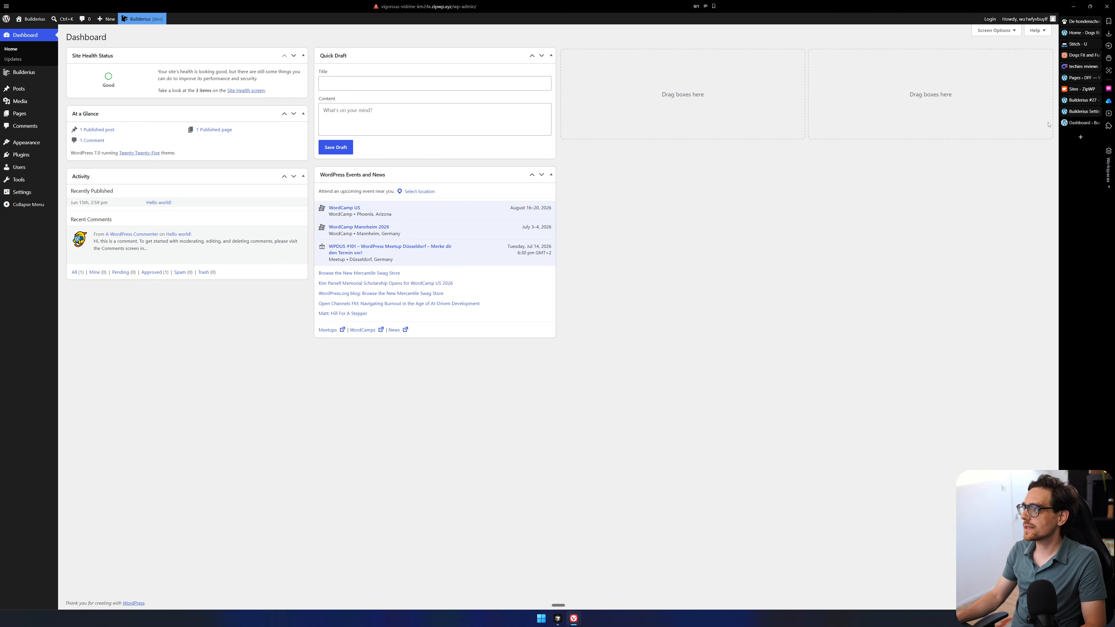
{"action": "left_click", "coordinate": [1095, 123]}
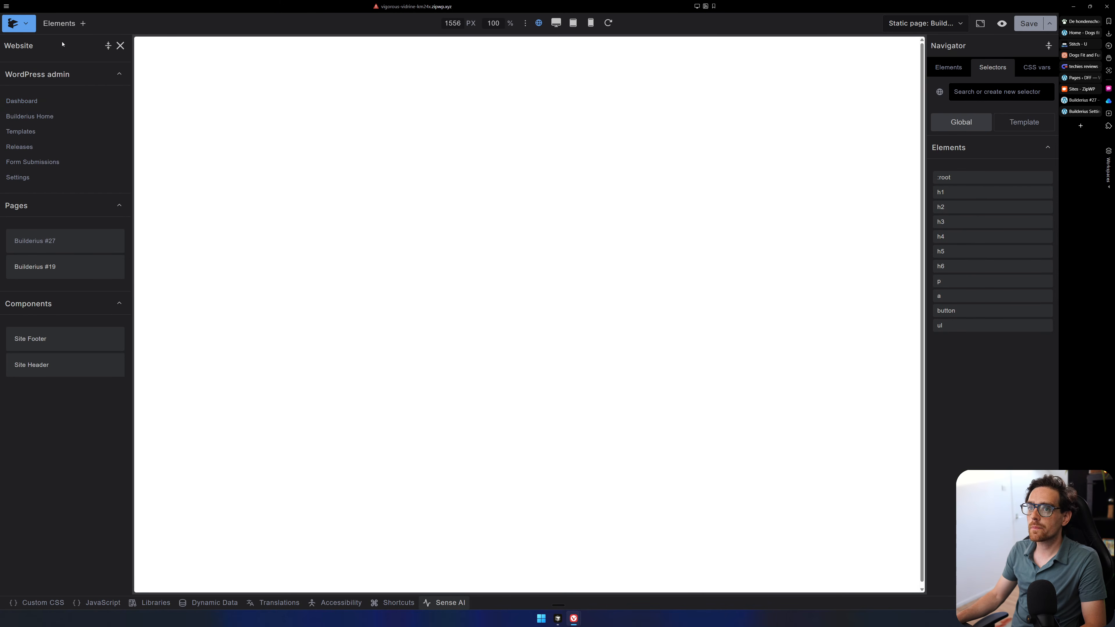
Insert an extra Section element, remove it again and open the styles of the section inside main .page-content.
{"action": "left_click", "coordinate": [120, 46]}
{"action": "left_click", "coordinate": [63, 24]}
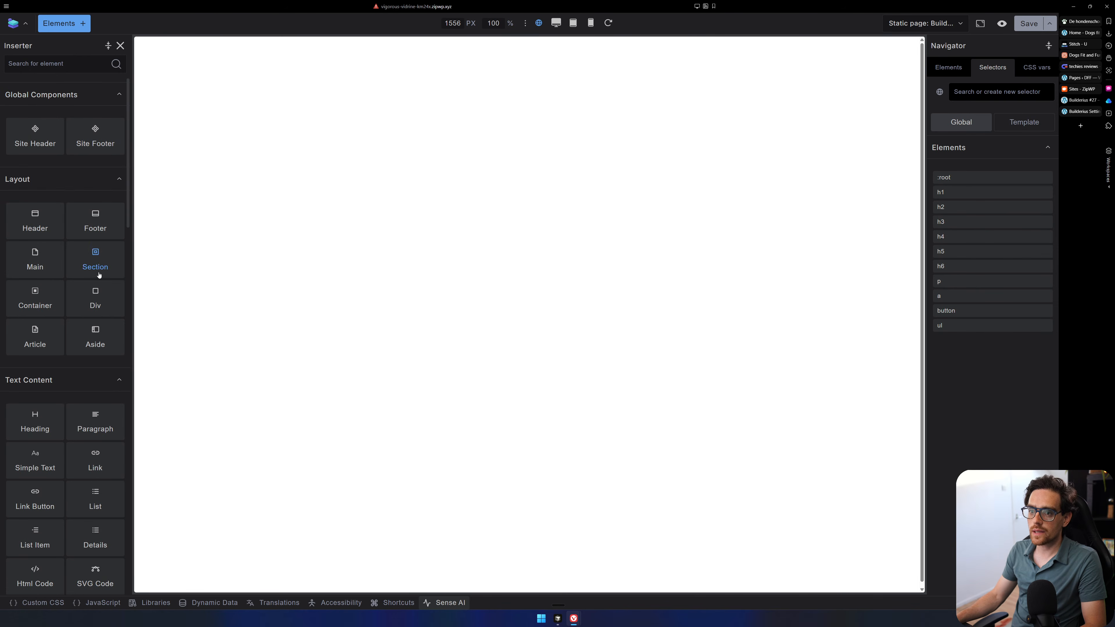
{"action": "left_click", "coordinate": [97, 260]}
{"action": "left_click", "coordinate": [993, 173]}
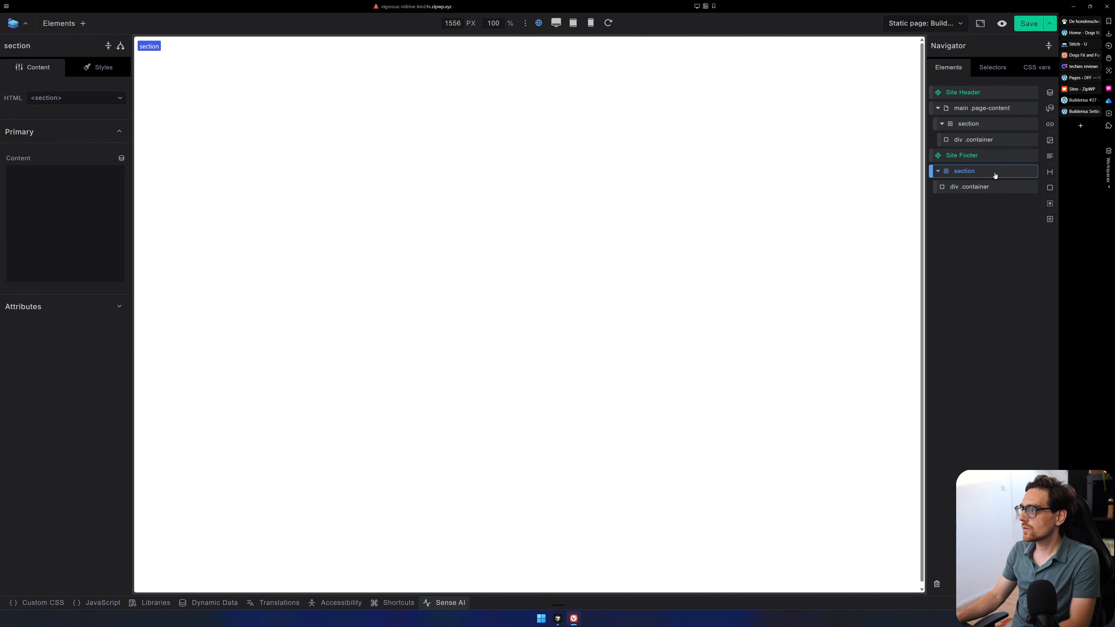
{"action": "key", "text": "XF86AudioLowerVolume"}
{"action": "right_click", "coordinate": [981, 171]}
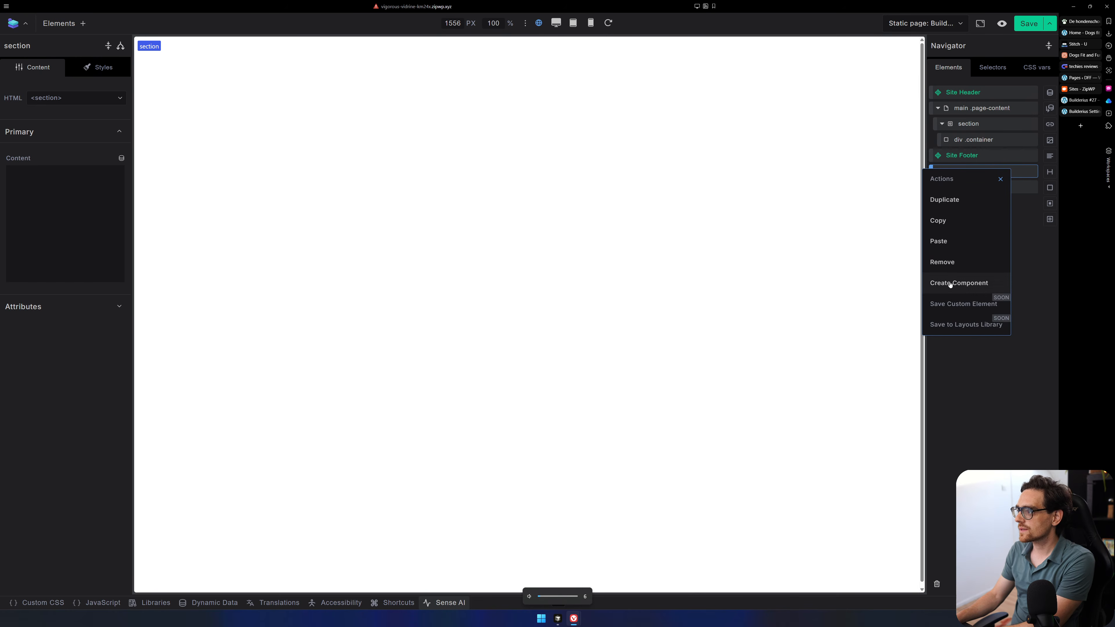
{"action": "left_click", "coordinate": [951, 269]}
{"action": "left_click", "coordinate": [999, 131]}
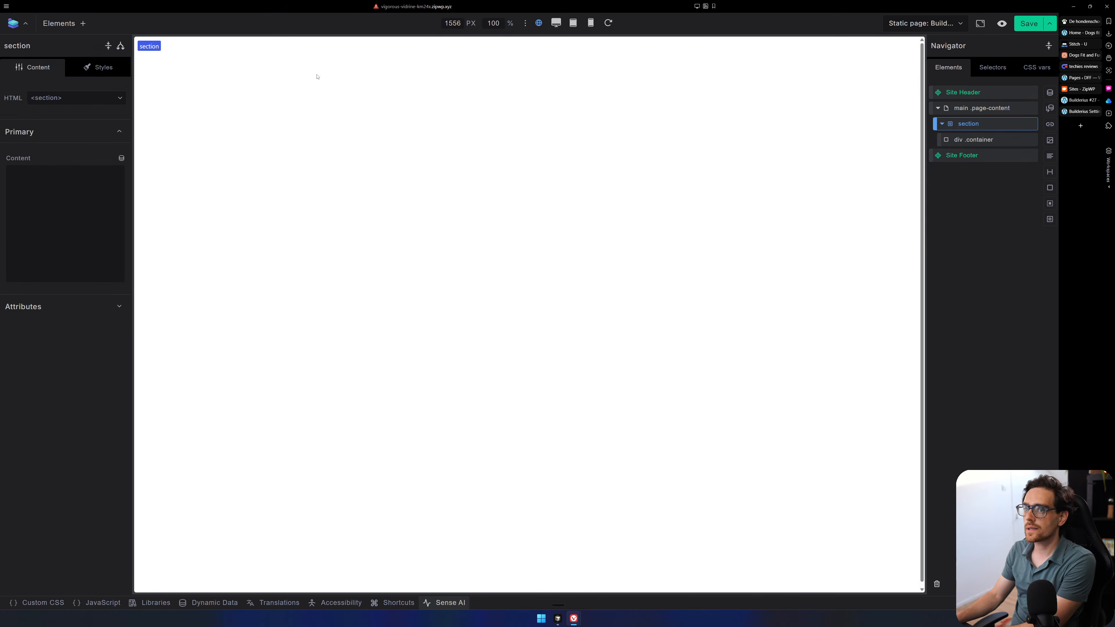
{"action": "left_click", "coordinate": [106, 70]}
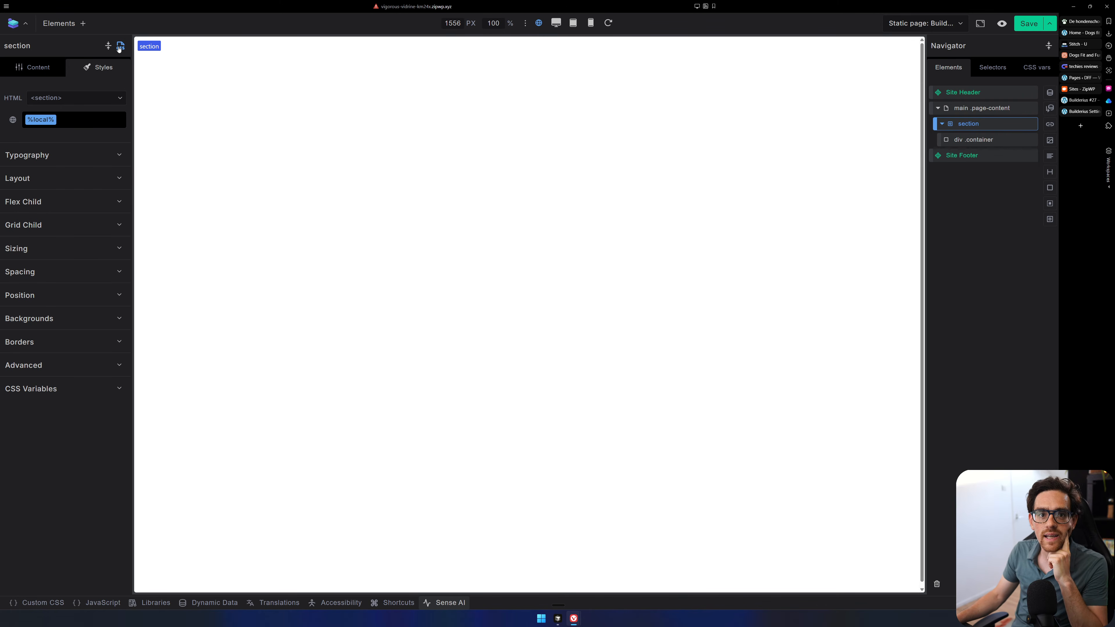
Open the global All CSS editor from the h1 selector and paste in the default.css stylesheet from Cursor's blueprint-ai project.
{"action": "left_click", "coordinate": [992, 69]}
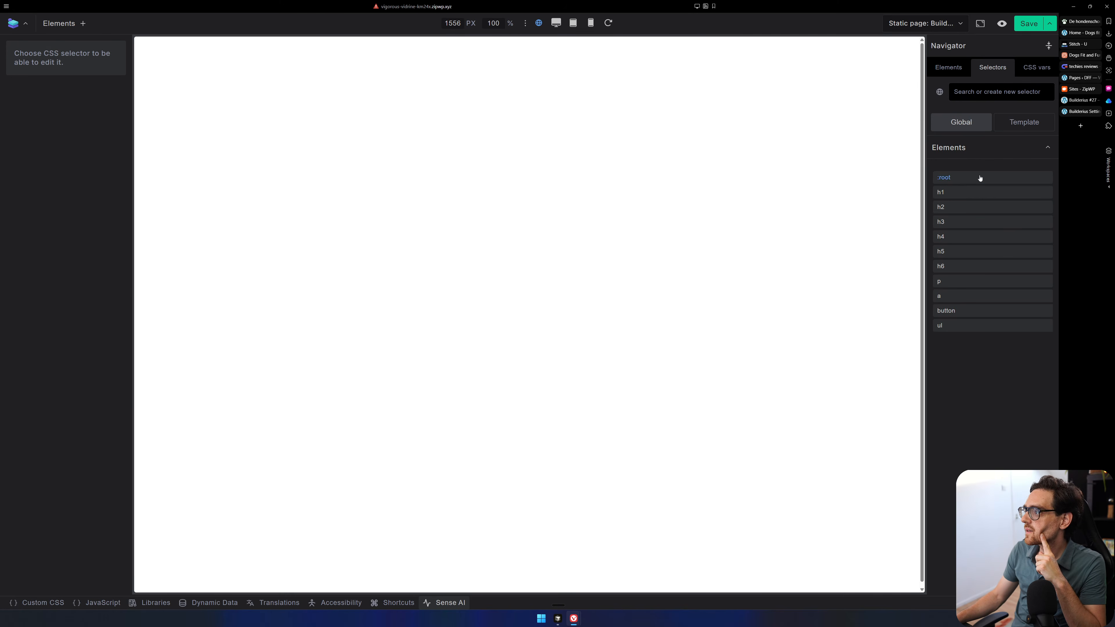
{"action": "left_click", "coordinate": [977, 192]}
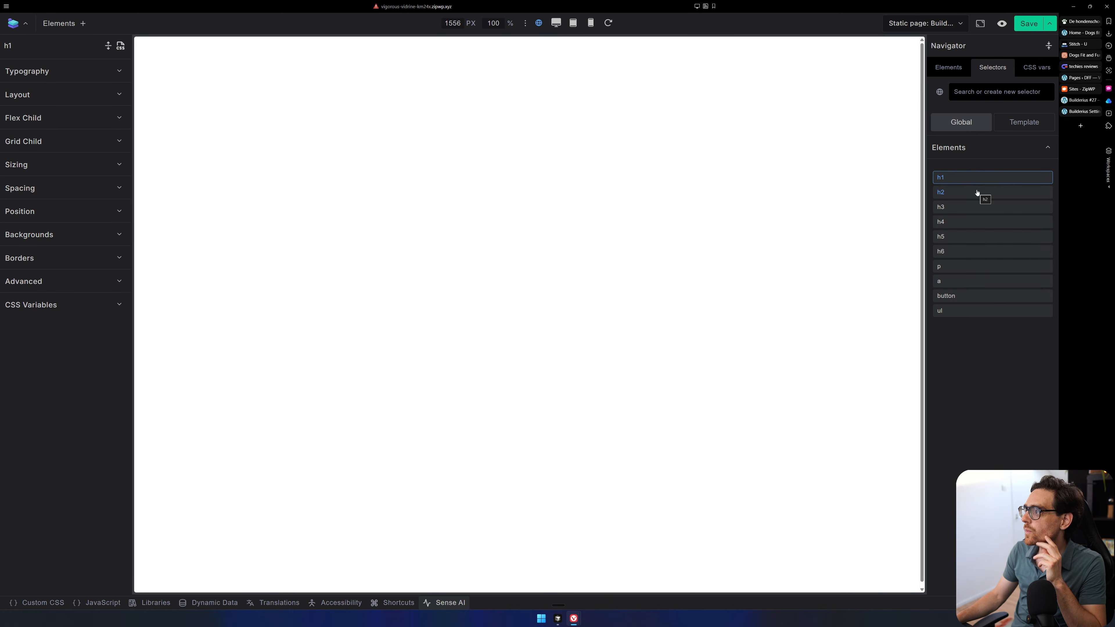
{"action": "left_click", "coordinate": [120, 45]}
{"action": "left_click", "coordinate": [233, 69]}
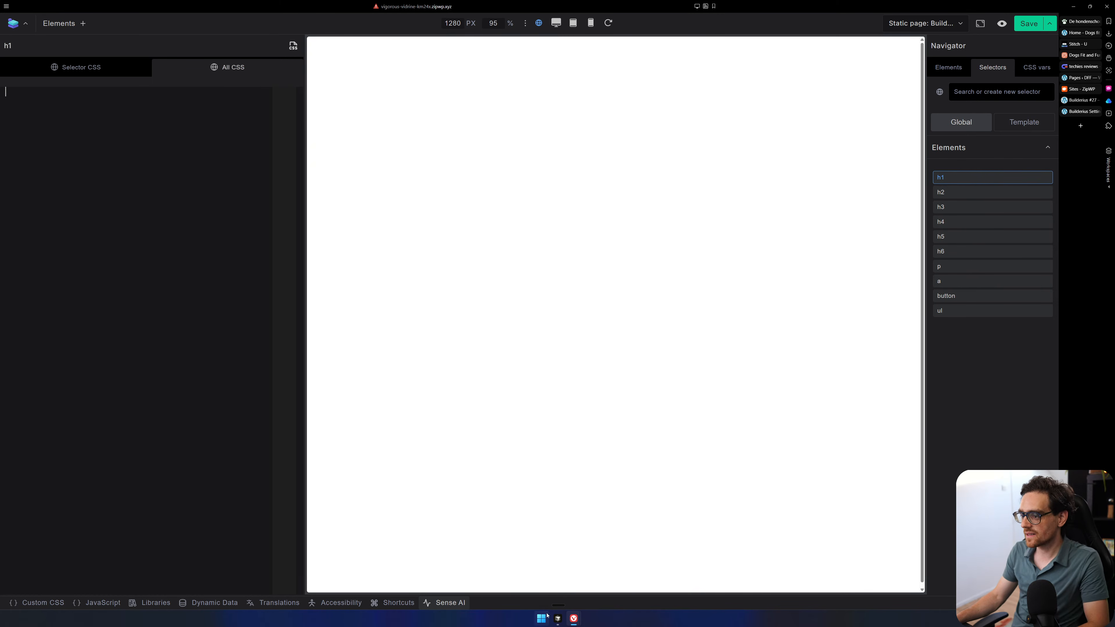
{"action": "left_click", "coordinate": [557, 618]}
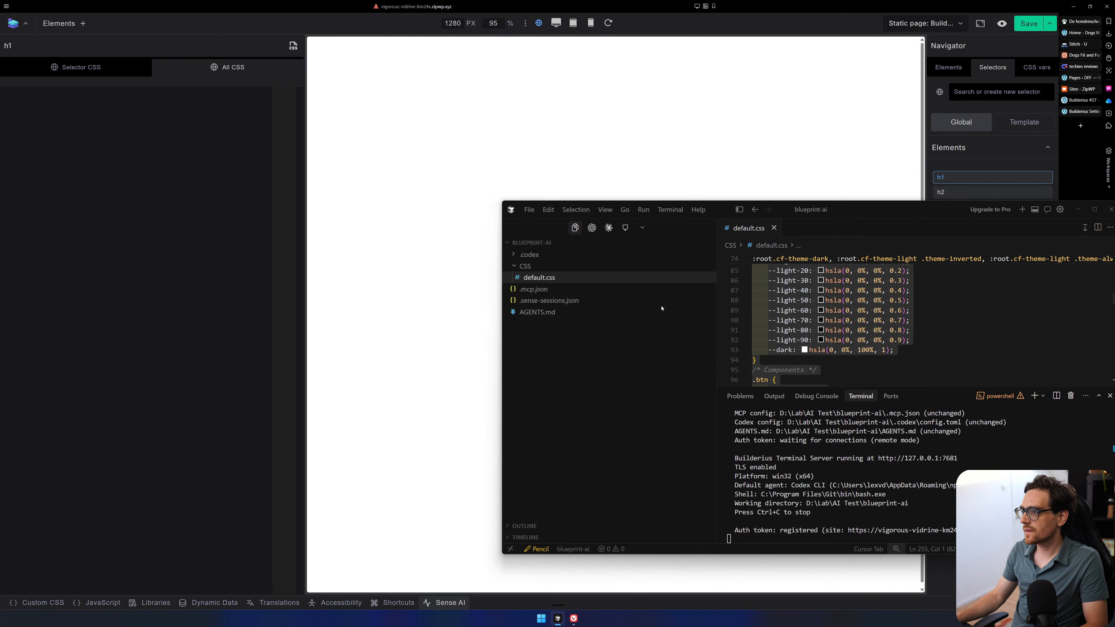
{"action": "left_click", "coordinate": [270, 268]}
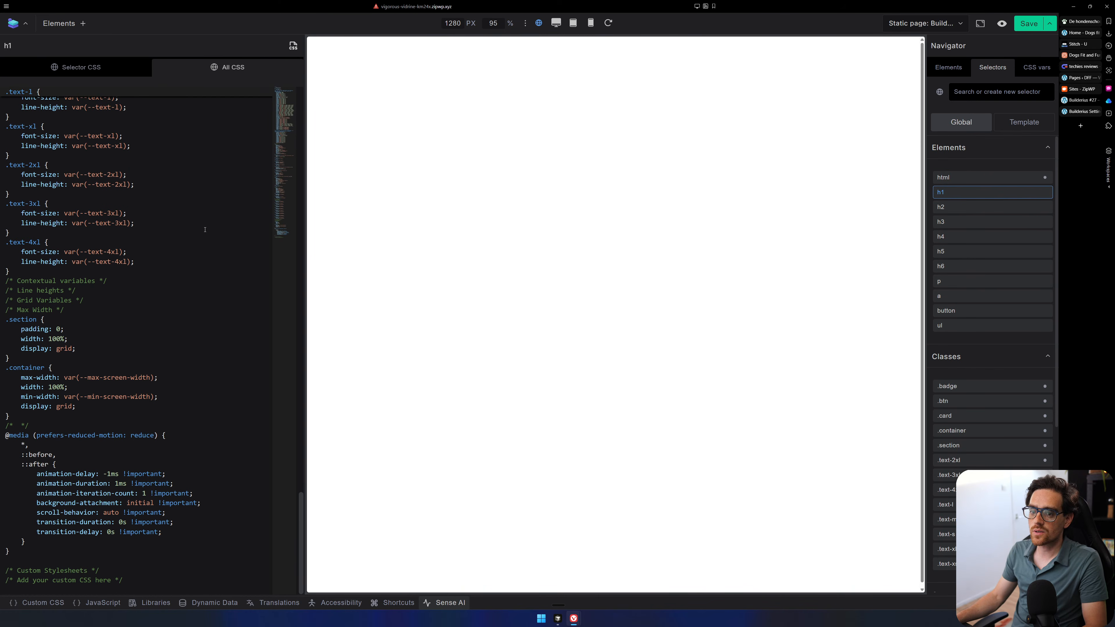
Examine the imported classes, custom selectors and root variables in the stylesheet, along with the global CSS variables list.
{"action": "scroll", "coordinate": [1011, 323], "scroll_direction": "down", "scroll_amount": 4}
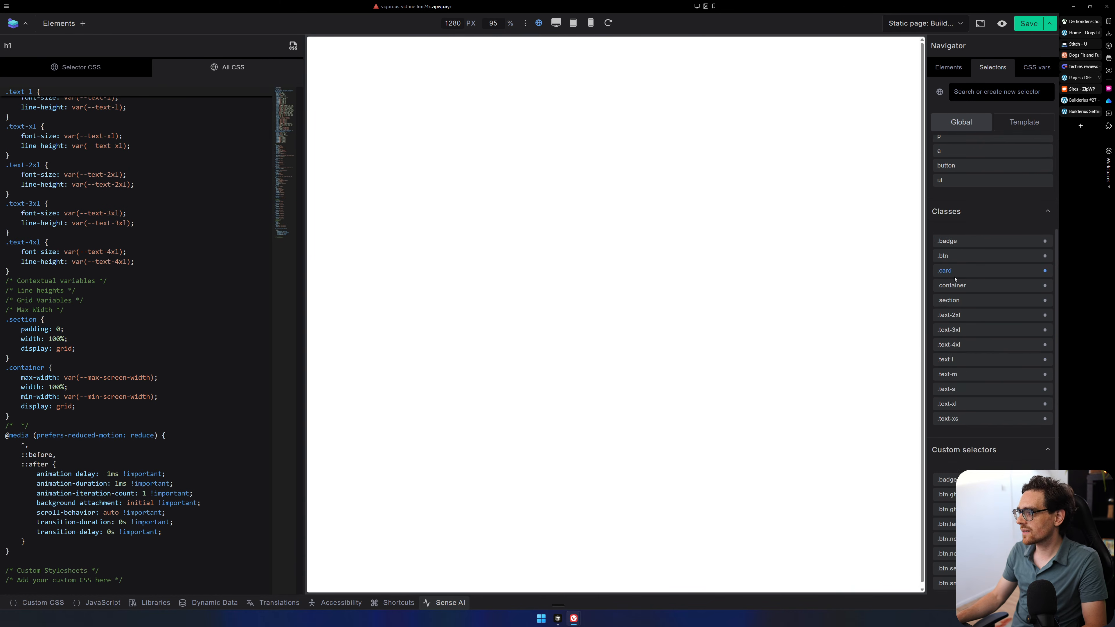
{"action": "scroll", "coordinate": [1010, 322], "scroll_direction": "down", "scroll_amount": 2}
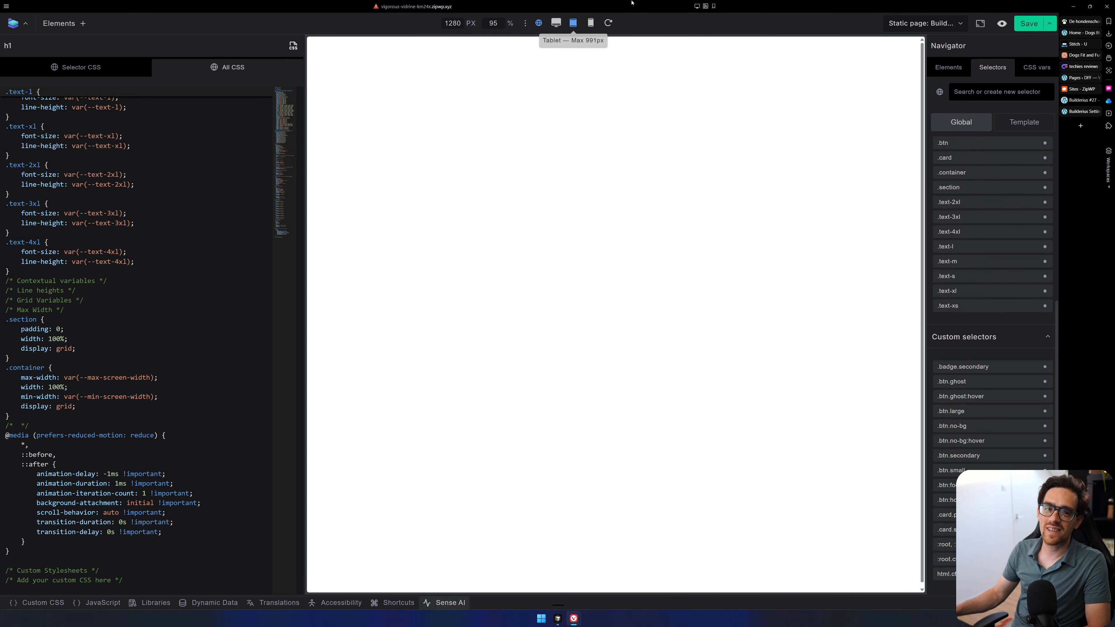
{"action": "scroll", "coordinate": [186, 291], "scroll_direction": "up", "scroll_amount": 2}
{"action": "scroll", "coordinate": [187, 290], "scroll_direction": "up", "scroll_amount": 20}
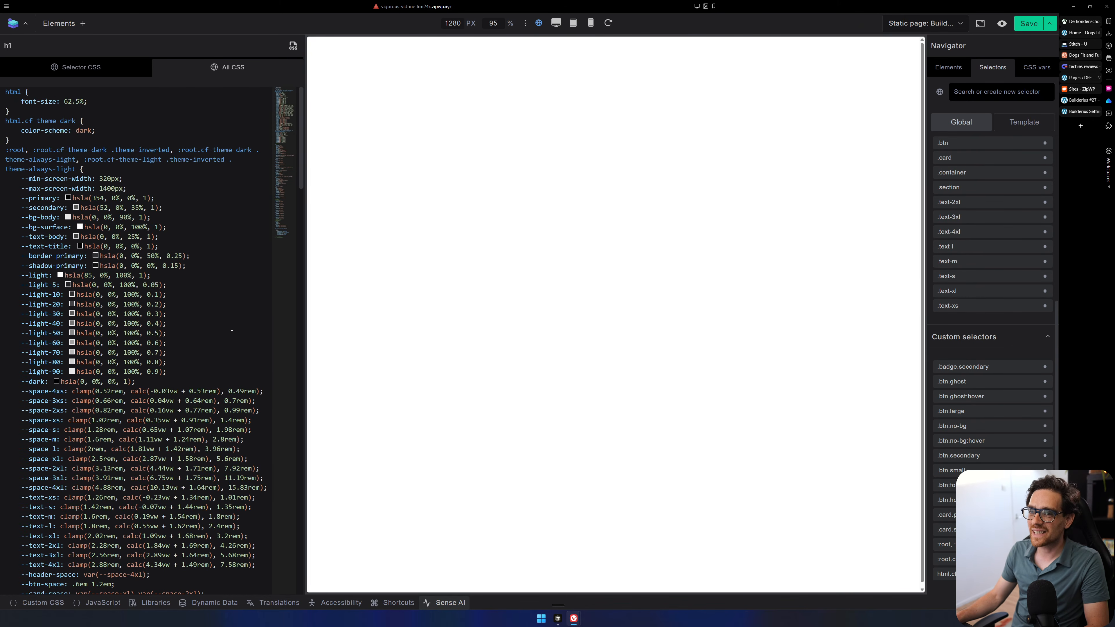
{"action": "scroll", "coordinate": [1008, 184], "scroll_direction": "up", "scroll_amount": 6}
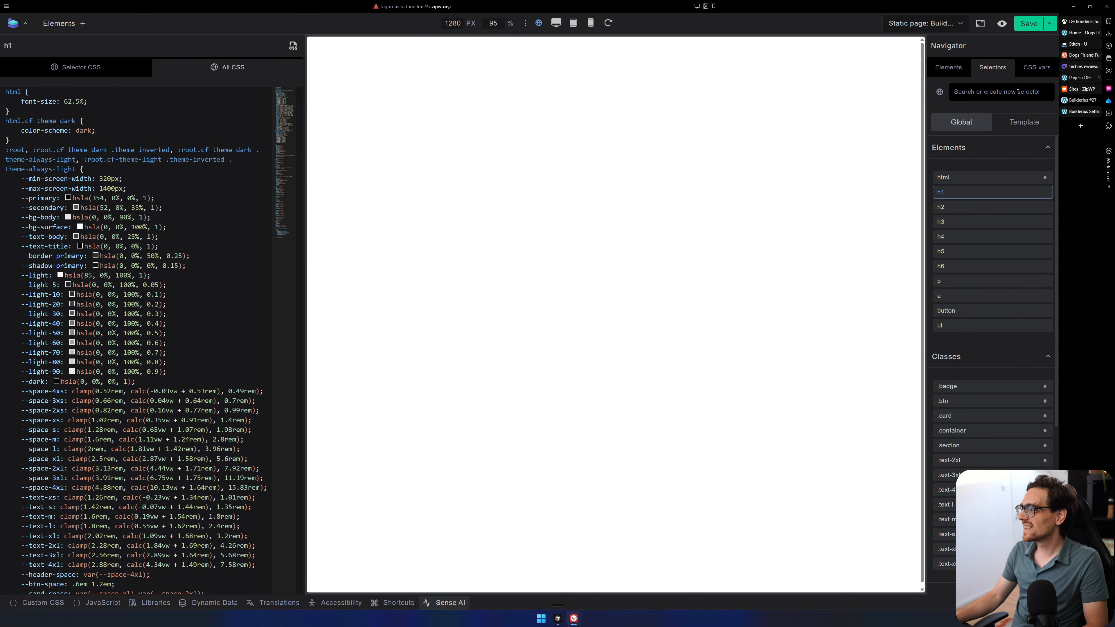
{"action": "left_click", "coordinate": [1028, 68]}
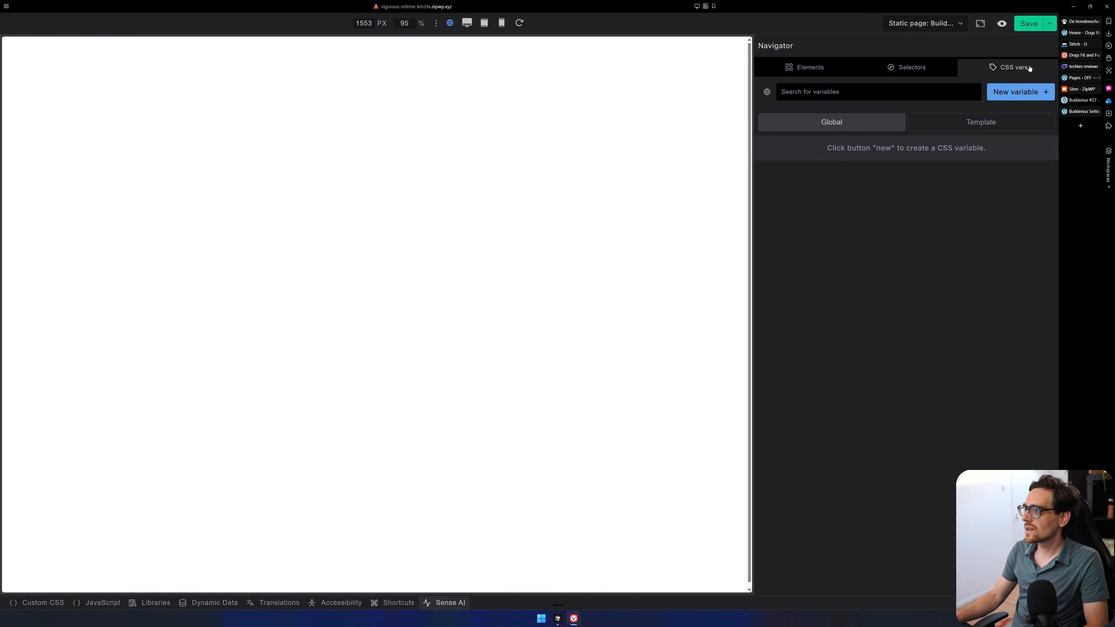
{"action": "left_click", "coordinate": [934, 68]}
{"action": "scroll", "coordinate": [176, 205], "scroll_direction": "down", "scroll_amount": 10}
{"action": "scroll", "coordinate": [127, 299], "scroll_direction": "up", "scroll_amount": 10}
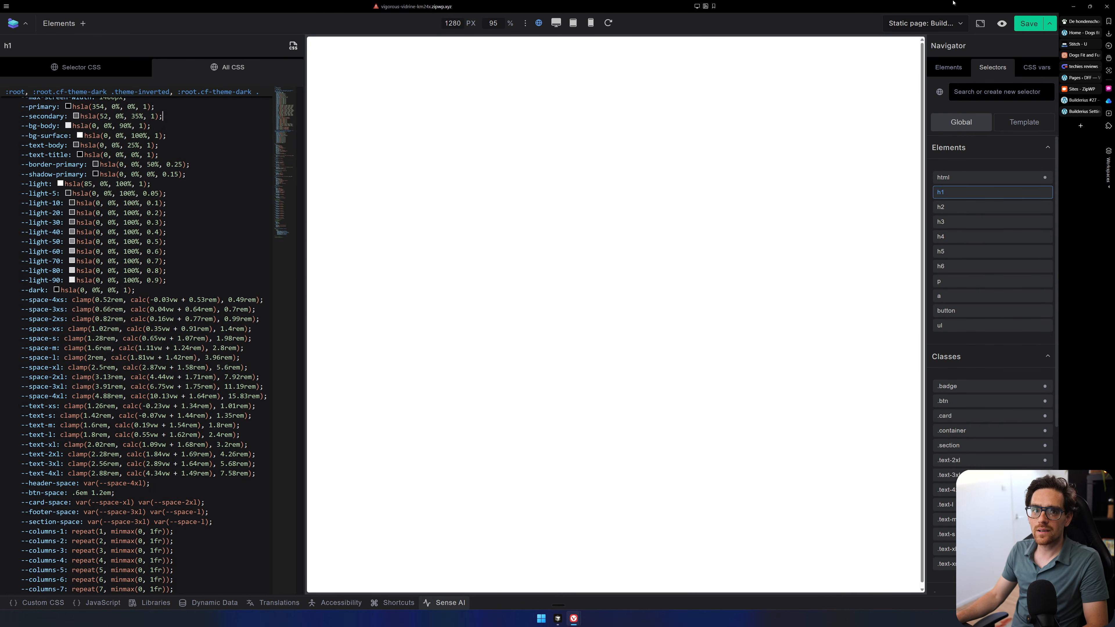
Save the imported CSS, reload the builder and check the Global and Template CSS variables lists.
{"action": "left_click", "coordinate": [1030, 27]}
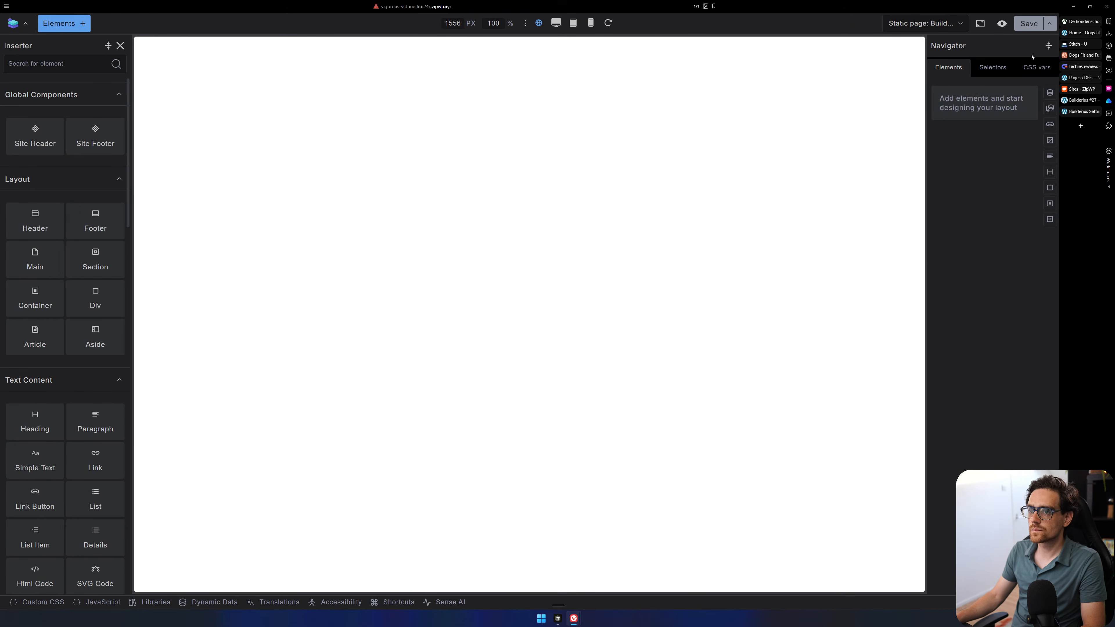
{"action": "left_click", "coordinate": [1033, 69]}
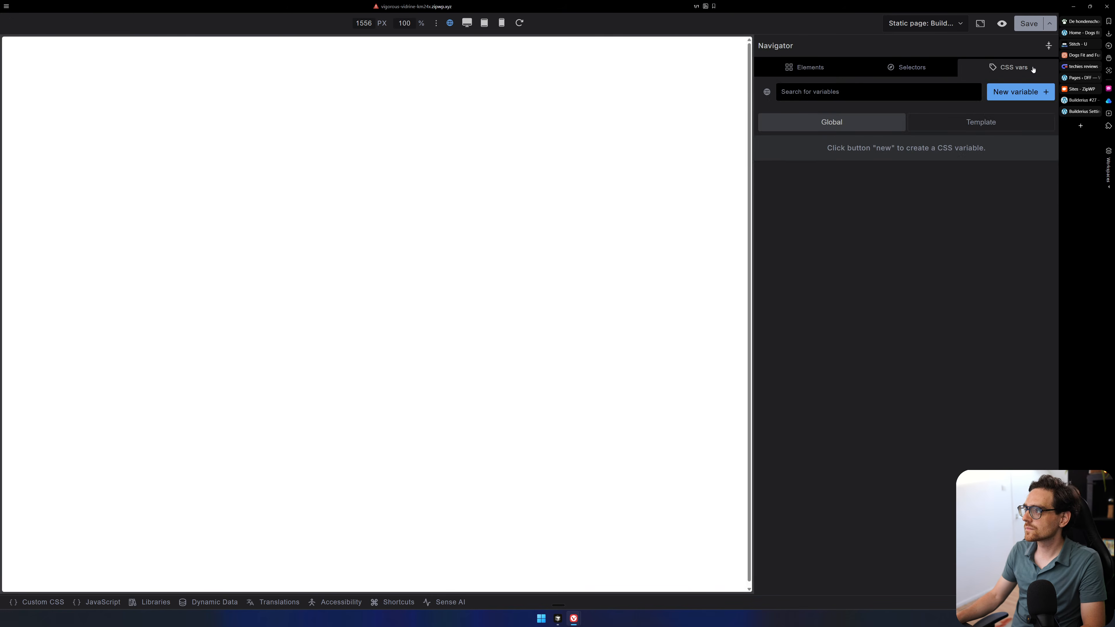
{"action": "left_click", "coordinate": [936, 127]}
{"action": "left_click", "coordinate": [841, 128]}
{"action": "left_click", "coordinate": [923, 125]}
{"action": "left_click", "coordinate": [873, 125]}
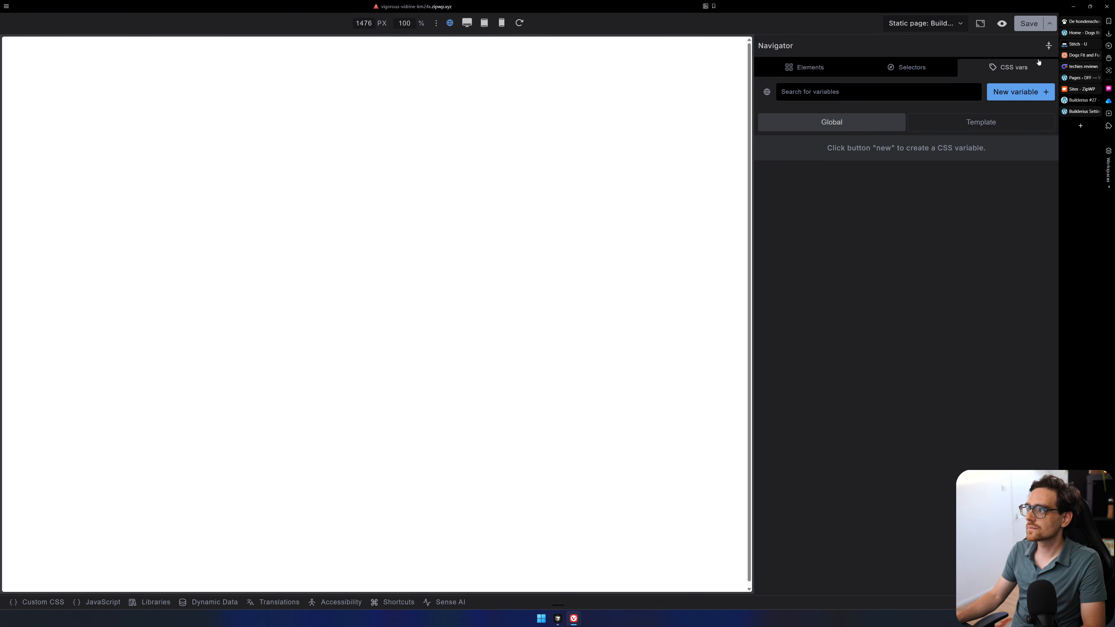
{"action": "left_click", "coordinate": [829, 68]}
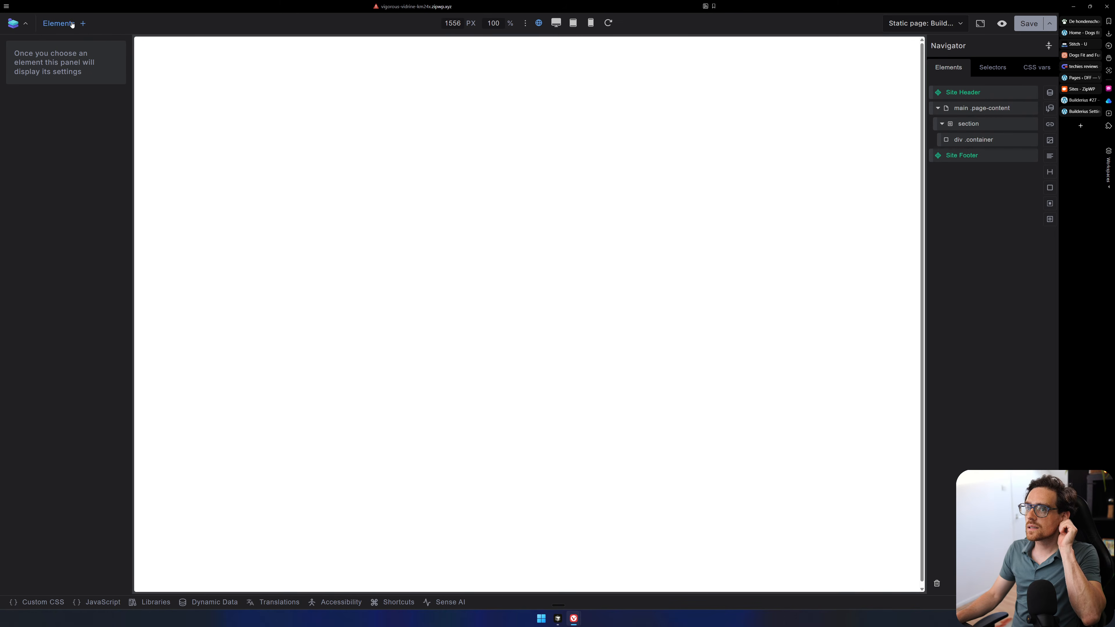
Inspect the .badge class's selector CSS and the full global stylesheet, then return to its style settings.
{"action": "left_click", "coordinate": [986, 69]}
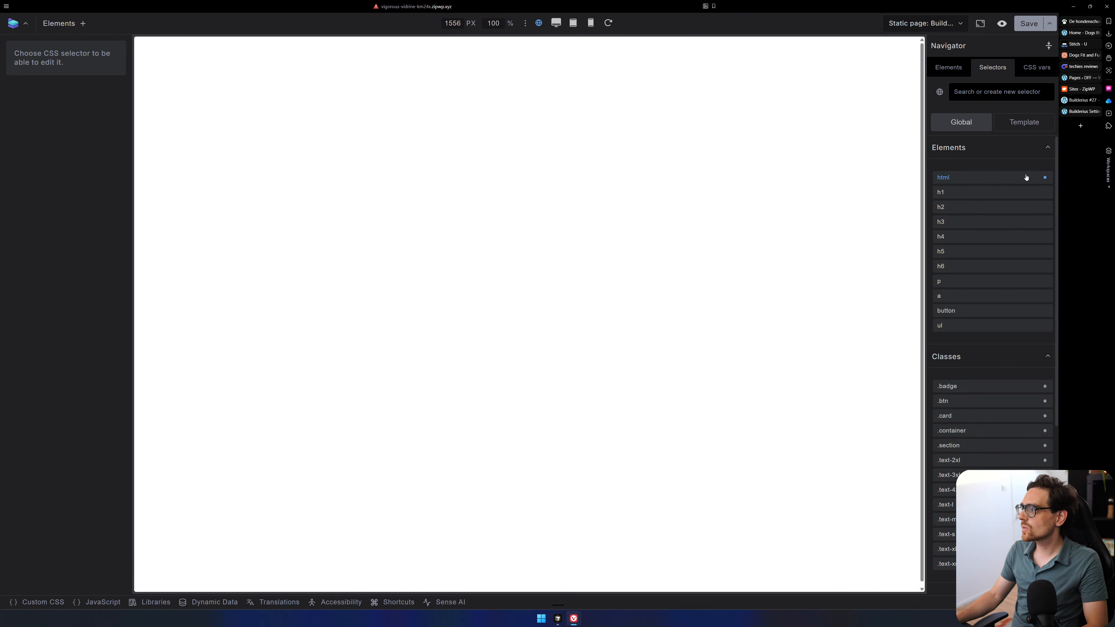
{"action": "left_click", "coordinate": [973, 387]}
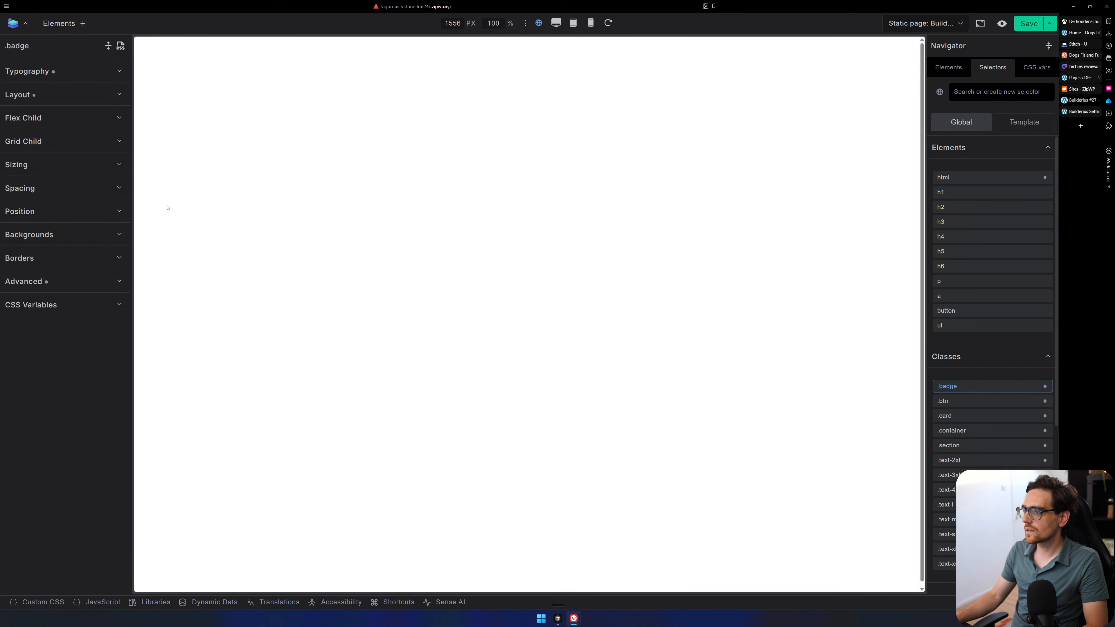
{"action": "left_click", "coordinate": [121, 45]}
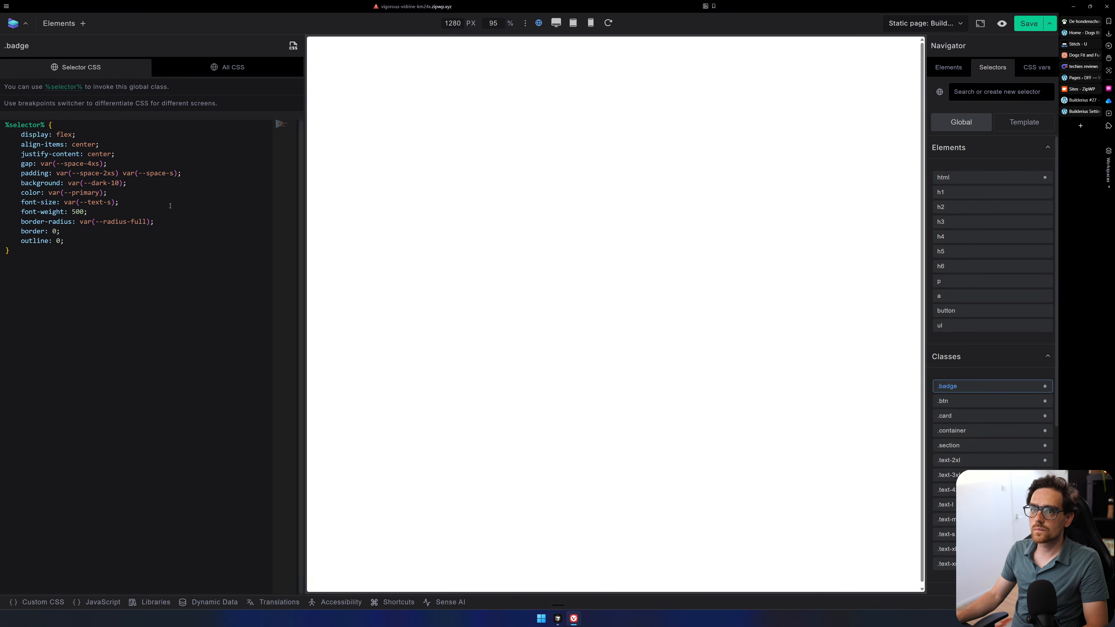
{"action": "left_click", "coordinate": [213, 69]}
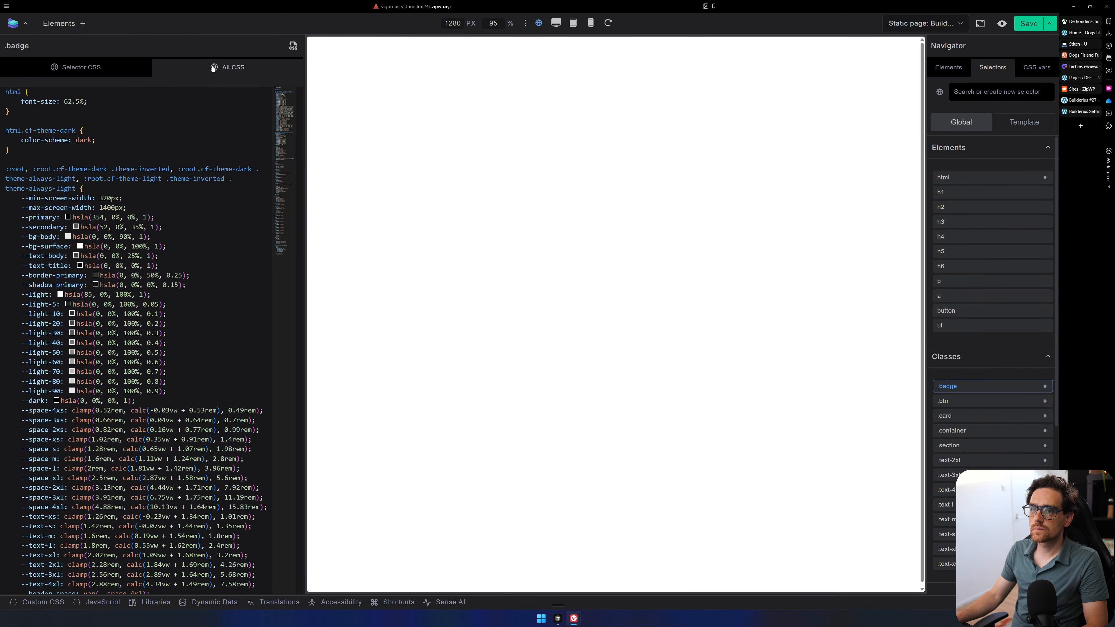
{"action": "scroll", "coordinate": [185, 249], "scroll_direction": "down", "scroll_amount": 5}
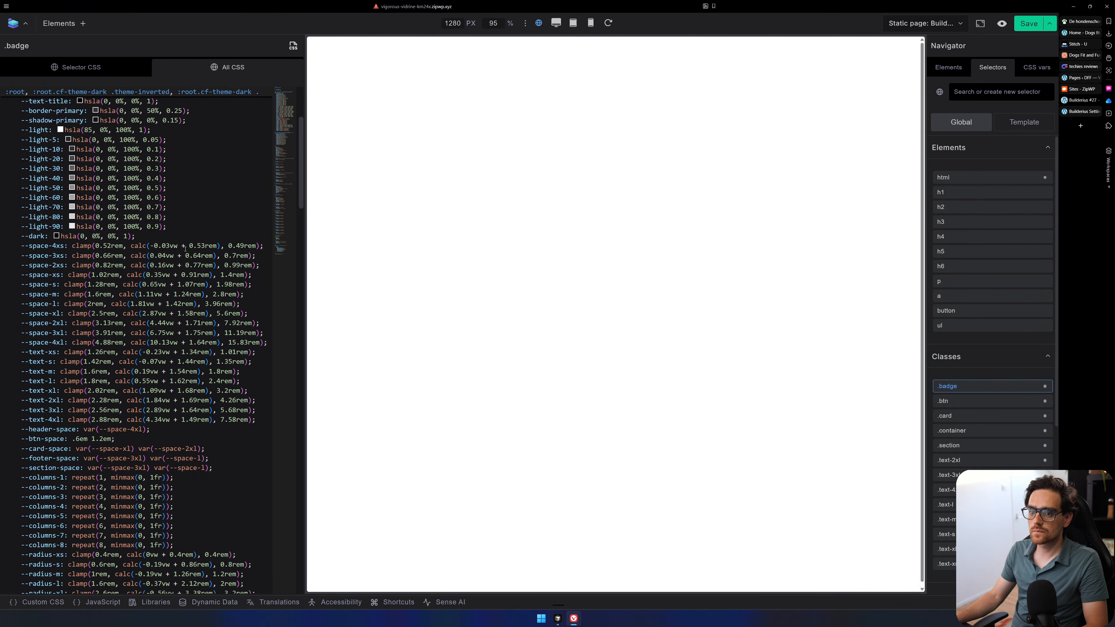
{"action": "scroll", "coordinate": [185, 249], "scroll_direction": "up", "scroll_amount": 5}
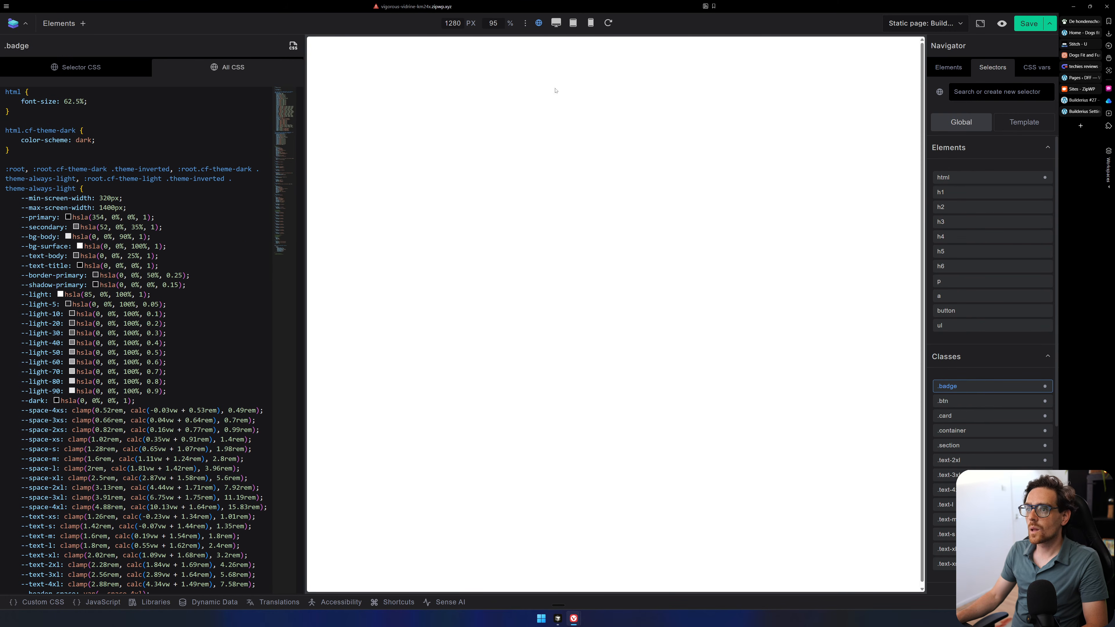
{"action": "left_click", "coordinate": [286, 47]}
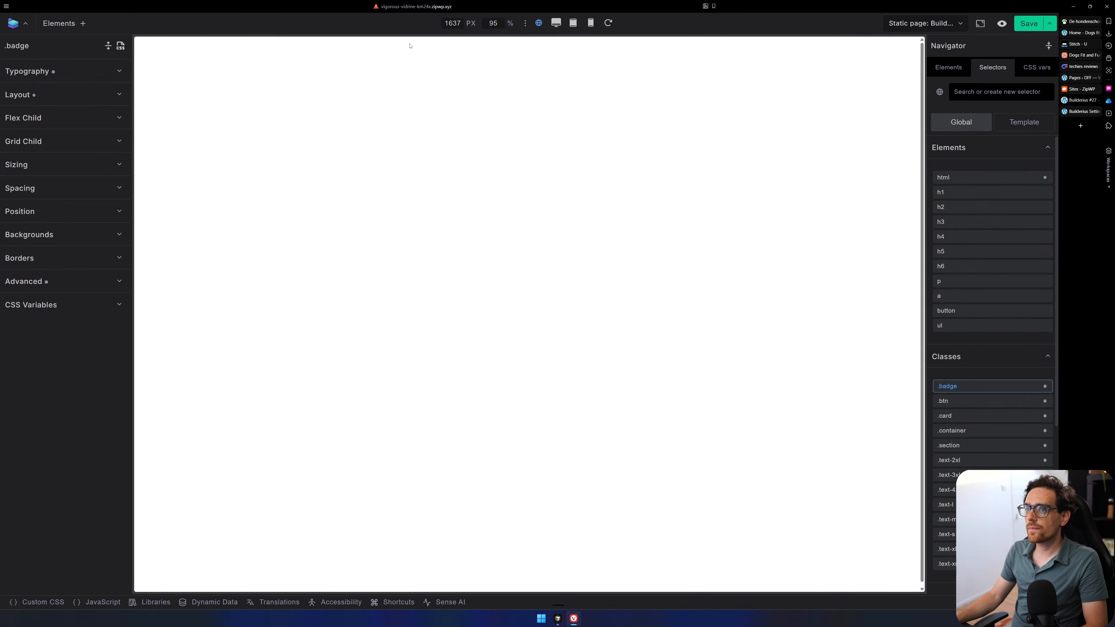
Open the Sense AI terminal and switch to the hero of the 4 · Warm version in the Claude Dogs Fit and Fun design.
{"action": "left_click", "coordinate": [446, 602]}
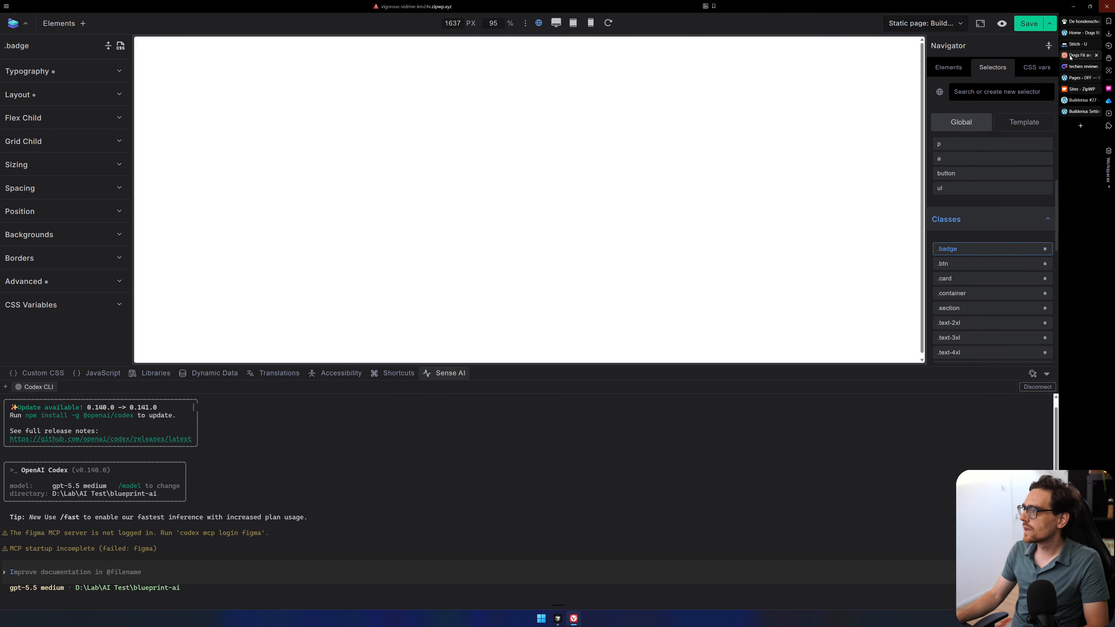
{"action": "left_click", "coordinate": [1081, 32]}
{"action": "scroll", "coordinate": [919, 205], "scroll_direction": "up", "scroll_amount": 2}
{"action": "scroll", "coordinate": [918, 205], "scroll_direction": "up", "scroll_amount": 15}
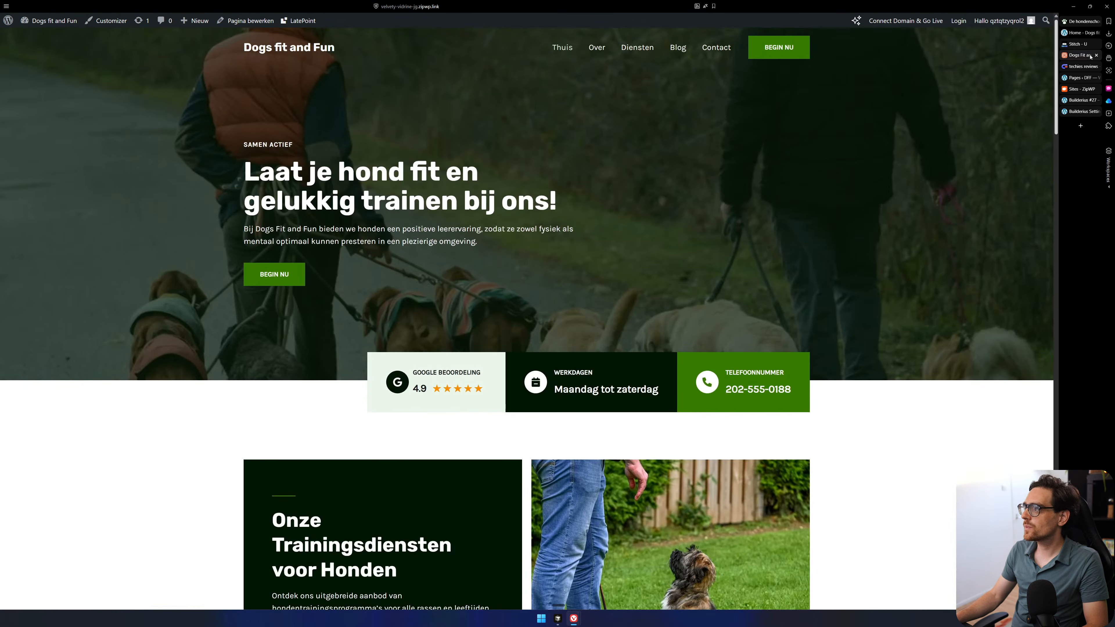
{"action": "left_click", "coordinate": [1081, 55]}
{"action": "scroll", "coordinate": [886, 287], "scroll_direction": "up", "scroll_amount": 4}
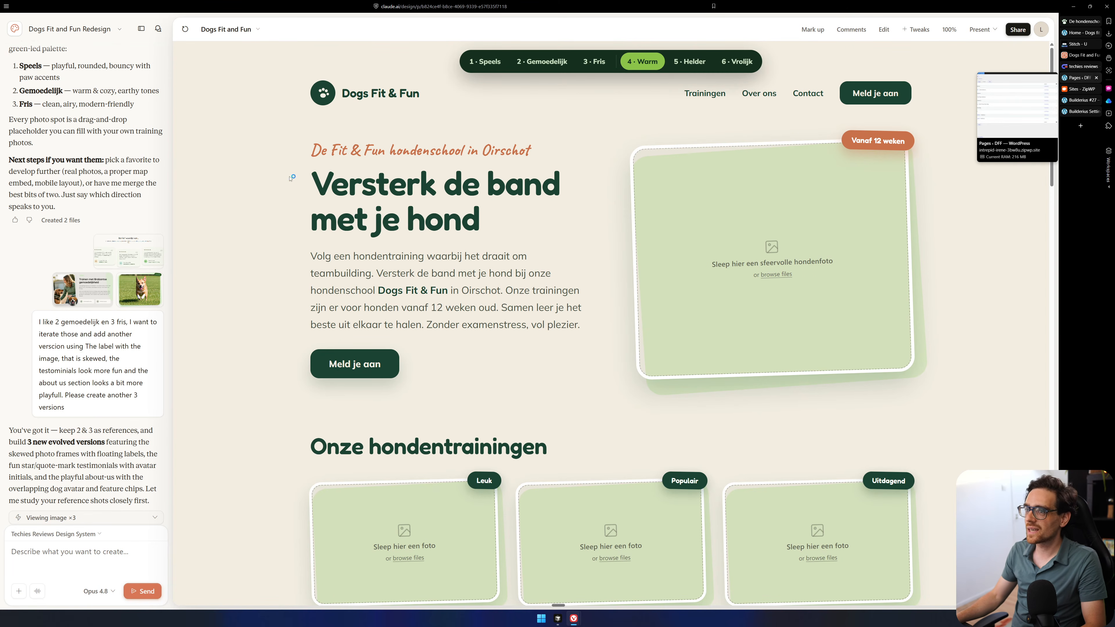
Take a screenshot of the Warm version's hero section and paste it into the Codex CLI prompt in Builderius.
{"action": "key", "text": "super+shift+s"}
{"action": "left_click_drag", "start_coordinate": [276, 113], "coordinate": [956, 427]}
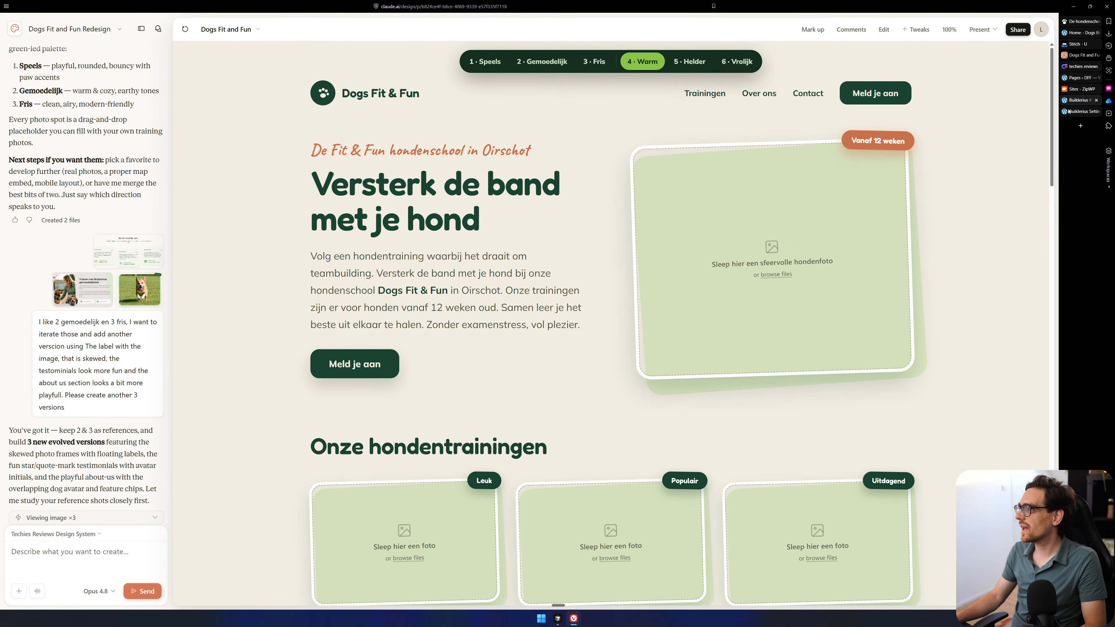
{"action": "left_click", "coordinate": [1071, 100]}
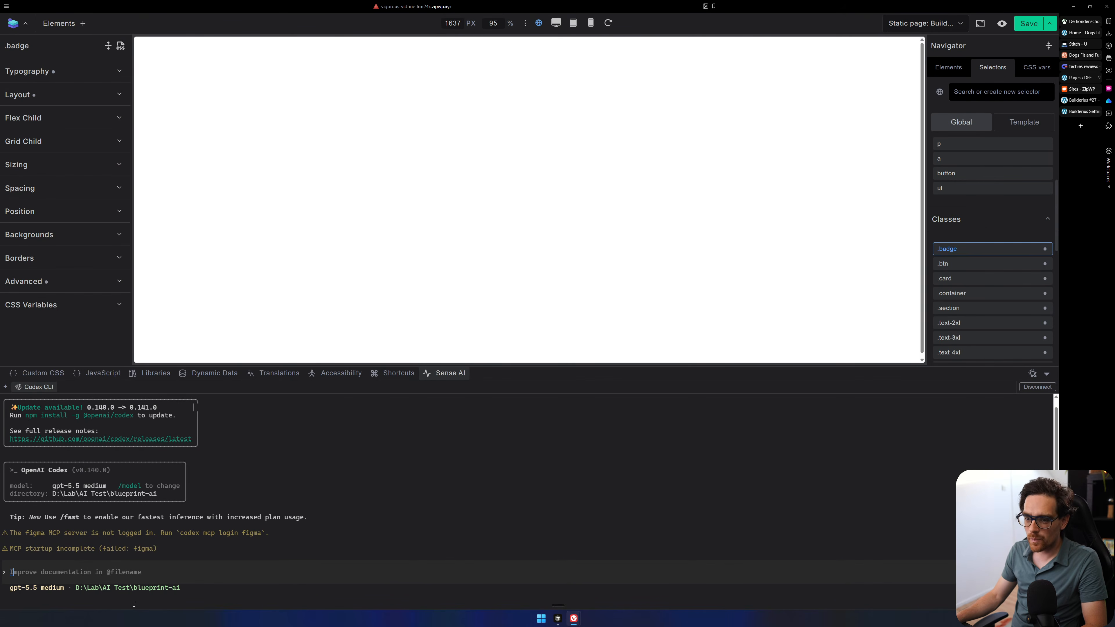
{"action": "key", "text": "ctrl+v"}
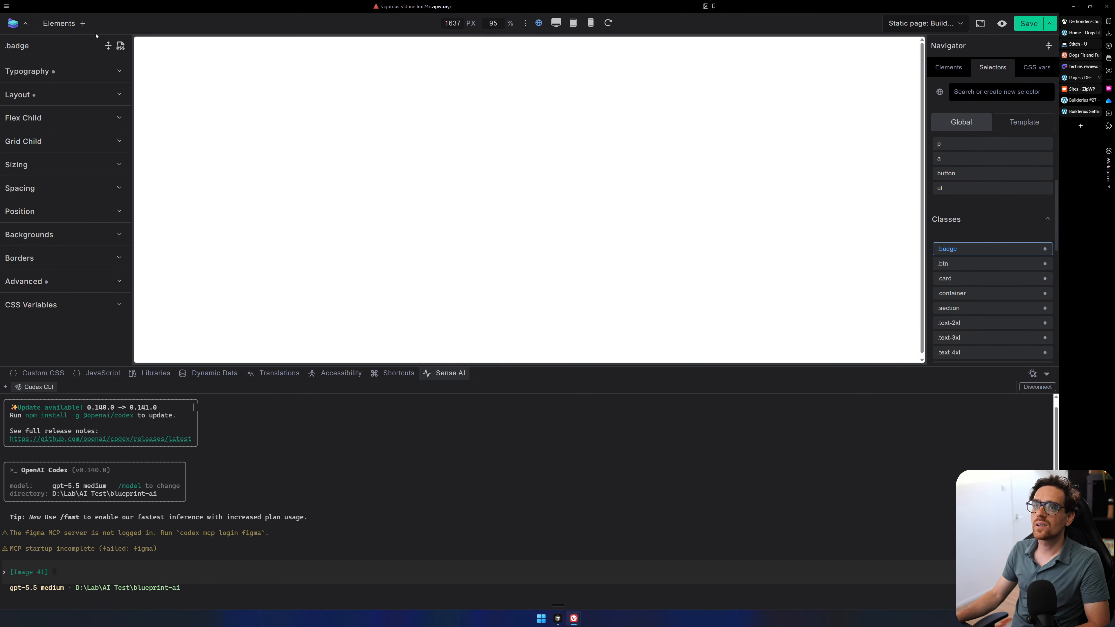
In the full global stylesheet, reduce the light-theme variables rule's selector list to only :root.
{"action": "left_click", "coordinate": [119, 46]}
{"action": "left_click", "coordinate": [192, 65]}
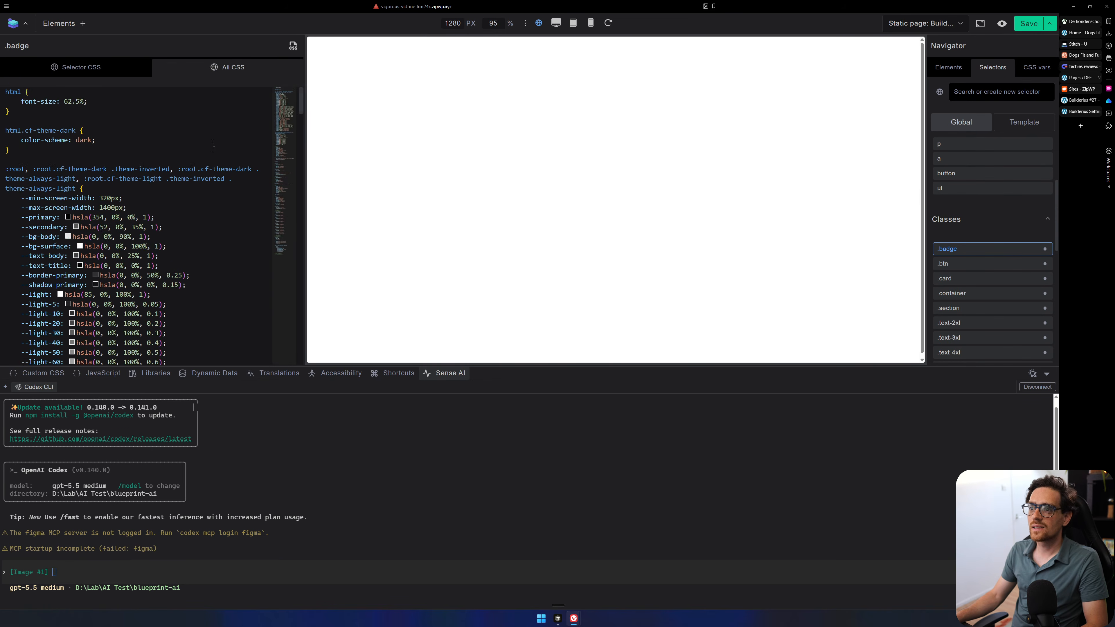
{"action": "double_click", "coordinate": [12, 168]}
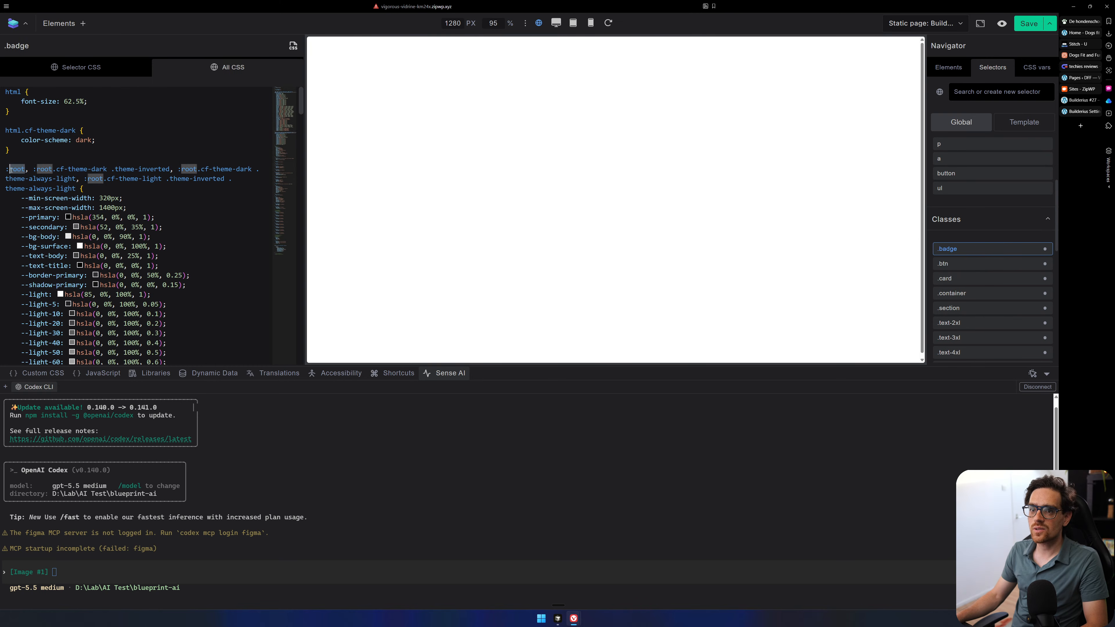
{"action": "left_click", "coordinate": [213, 168]}
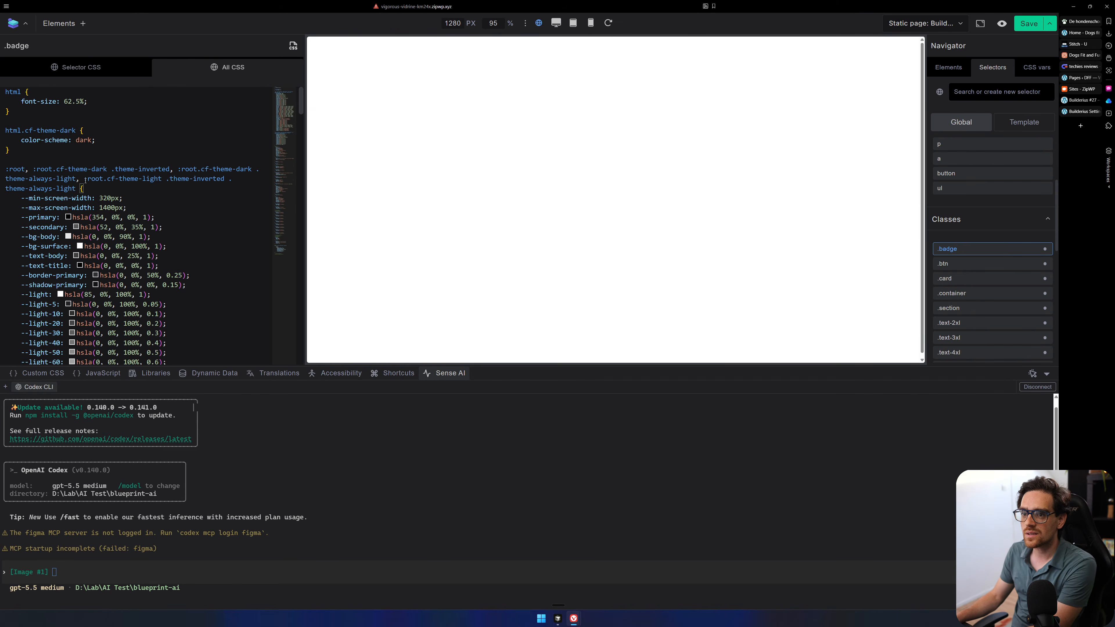
{"action": "left_click_drag", "start_coordinate": [76, 188], "coordinate": [5, 169]}
{"action": "key", "text": "BackSpace"}
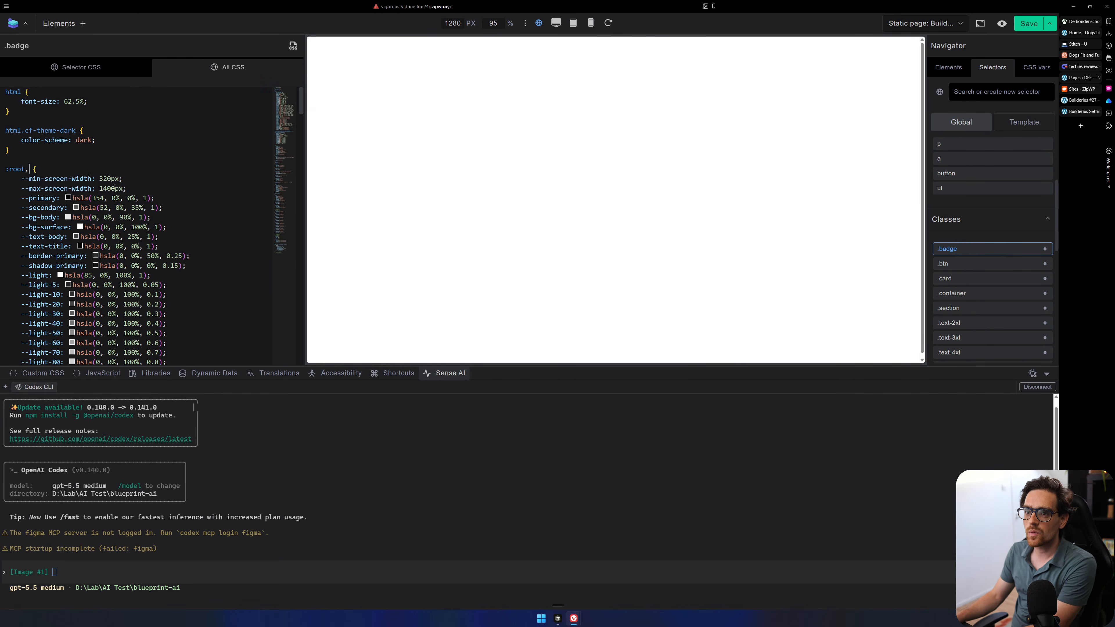
{"action": "key", "text": "BackSpace"}
{"action": "key", "text": "Delete"}
Delete the :root.cf-theme-dark variable override rule above the Components comment, open the CSS variables list and save.
{"action": "scroll", "coordinate": [178, 211], "scroll_direction": "down", "scroll_amount": 15}
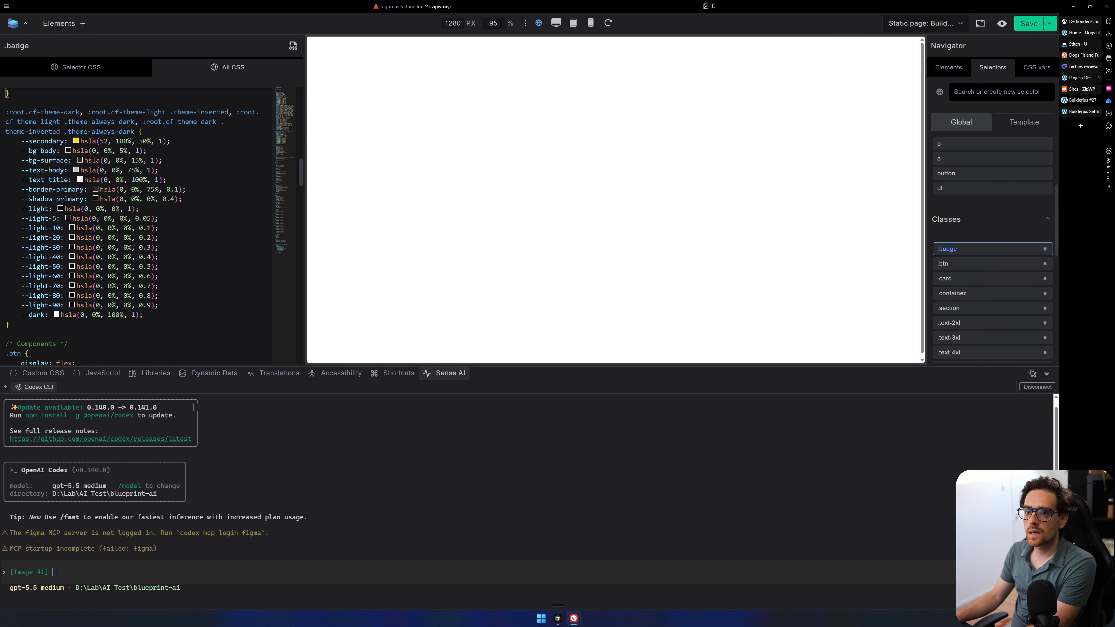
{"action": "left_click_drag", "start_coordinate": [45, 328], "coordinate": [5, 148]}
{"action": "key", "text": "BackSpace"}
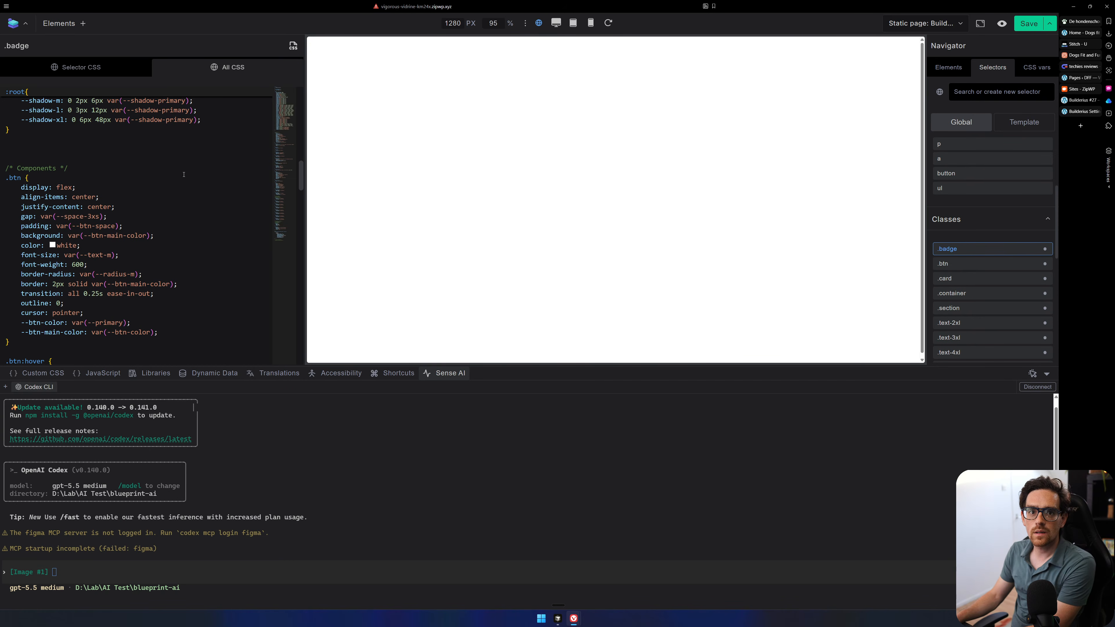
{"action": "scroll", "coordinate": [191, 206], "scroll_direction": "down", "scroll_amount": 10}
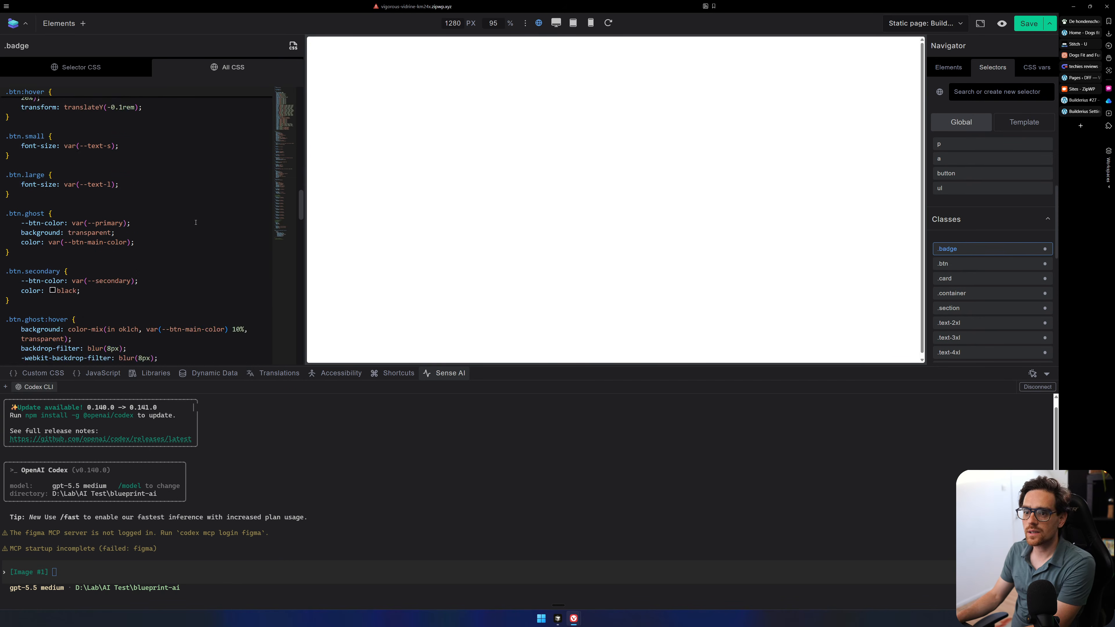
{"action": "scroll", "coordinate": [195, 224], "scroll_direction": "up", "scroll_amount": 20}
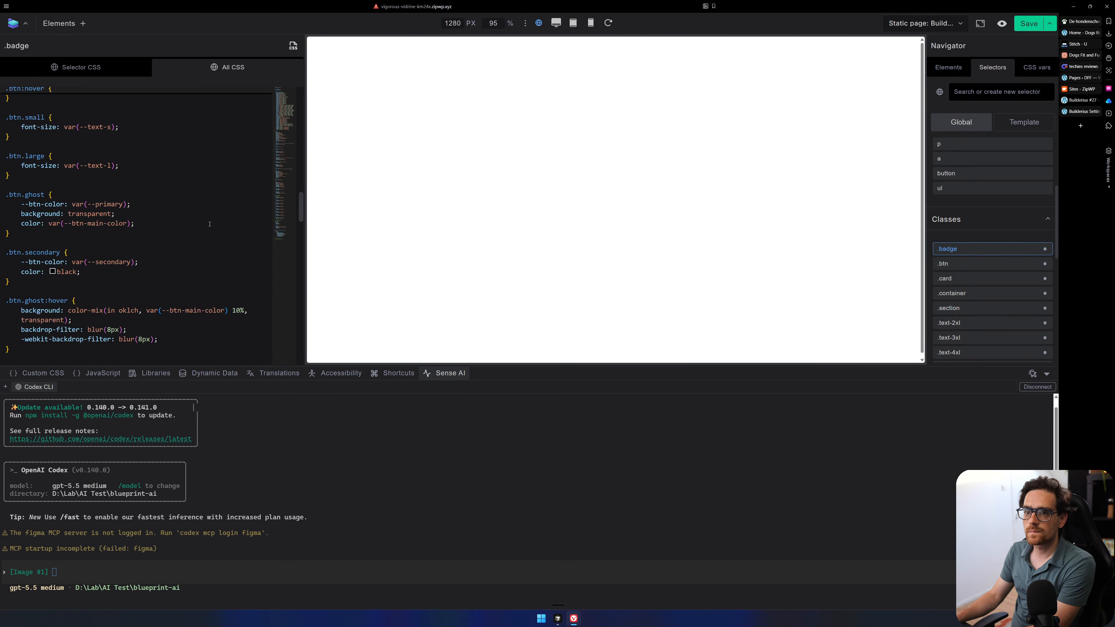
{"action": "left_click", "coordinate": [1035, 67]}
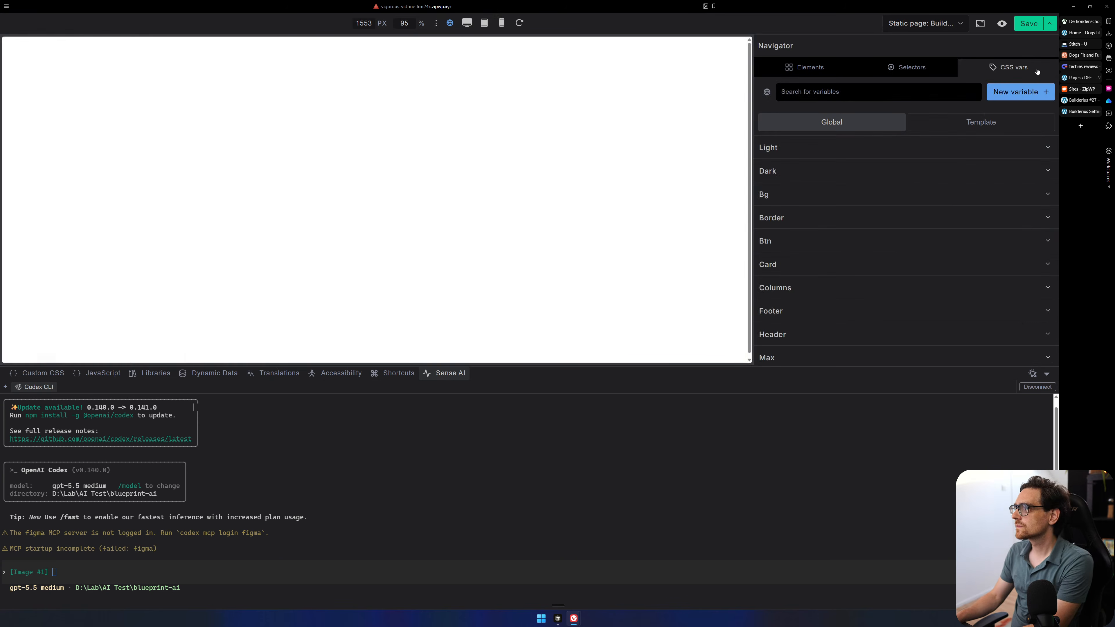
{"action": "left_click", "coordinate": [1025, 22]}
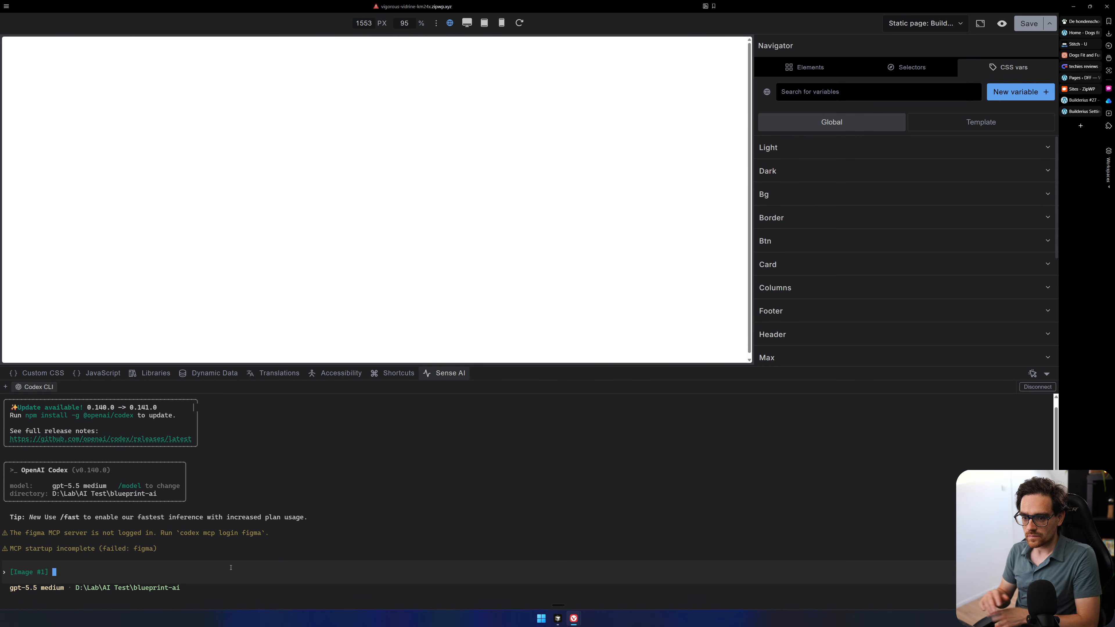
{"action": "type", "text": "I have"}
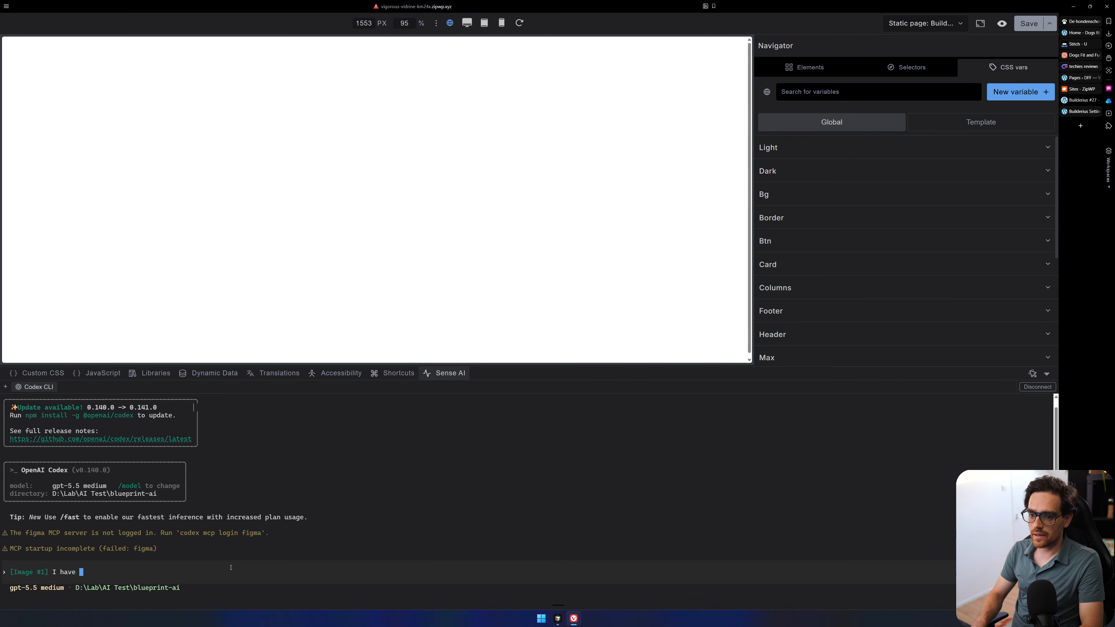
{"action": "key", "text": "BackSpace"}
{"action": "key", "text": "BackSpace"}
{"action": "key", "text": "BackSpace"}
{"action": "key", "text": "BackSpace"}
{"action": "key", "text": "BackSpace"}
{"action": "key", "text": "BackSpace"}
{"action": "key", "text": "BackSpace"}
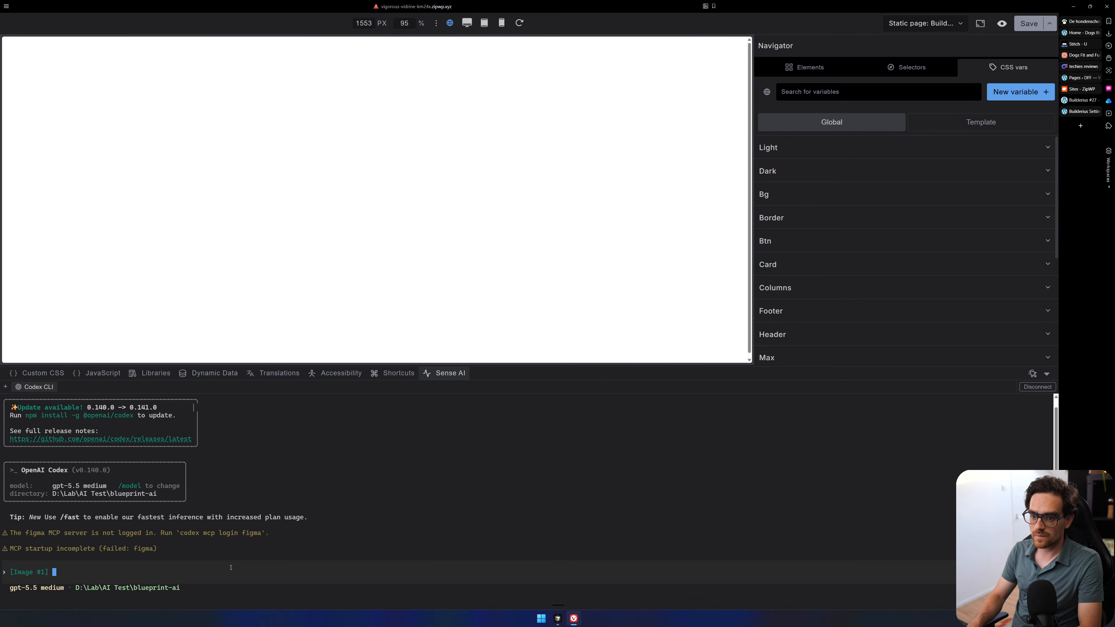
Start the Codex prompt with "change the variables in the CSS vars" and expand the global Primary variable group.
{"action": "type", "text": "change "}
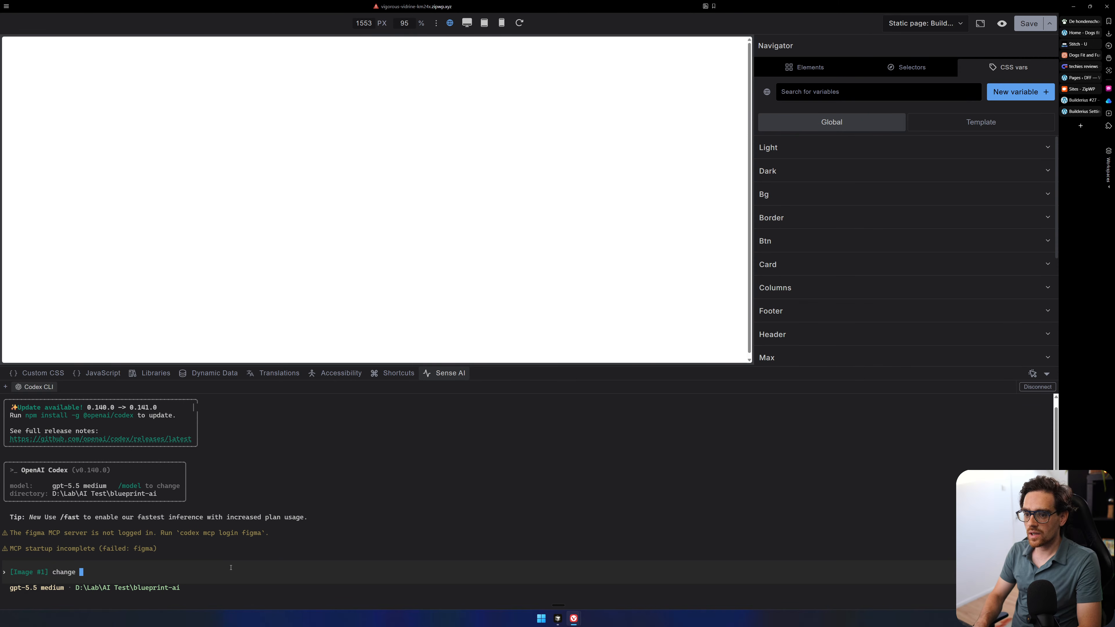
{"action": "type", "text": "the variable"}
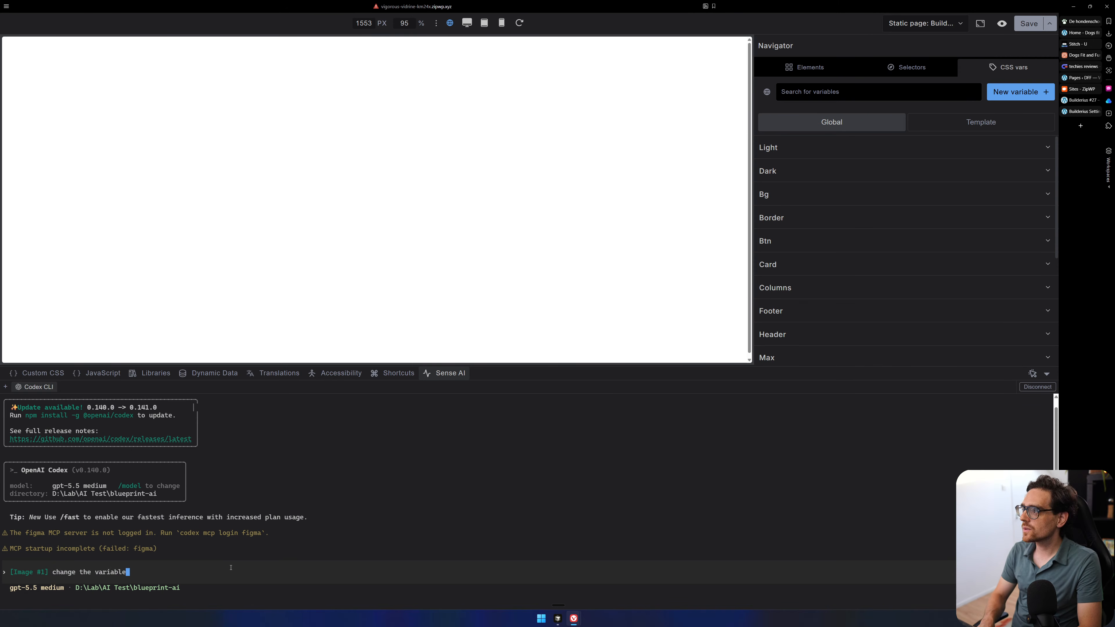
{"action": "type", "text": "s in the CSS vars"}
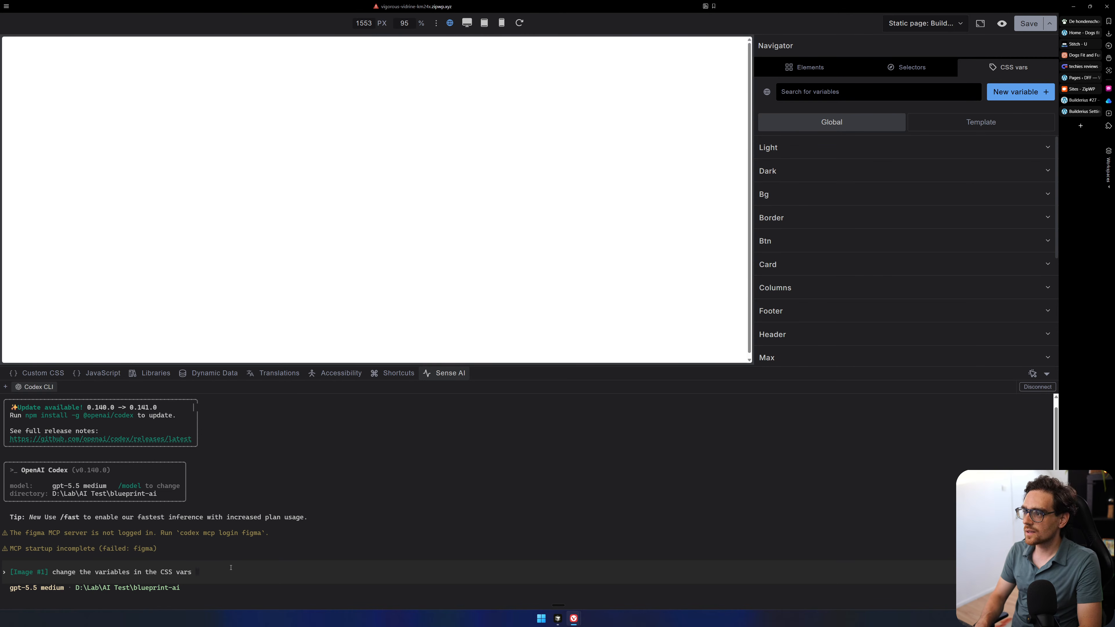
{"action": "scroll", "coordinate": [817, 247], "scroll_direction": "down", "scroll_amount": 5}
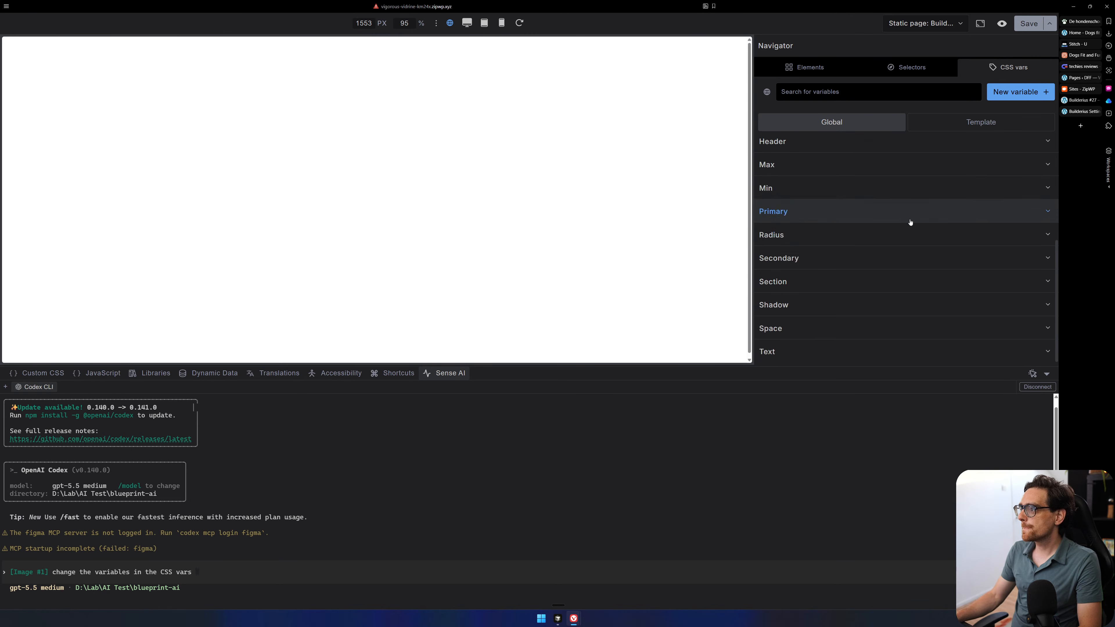
{"action": "scroll", "coordinate": [847, 302], "scroll_direction": "up", "scroll_amount": 5}
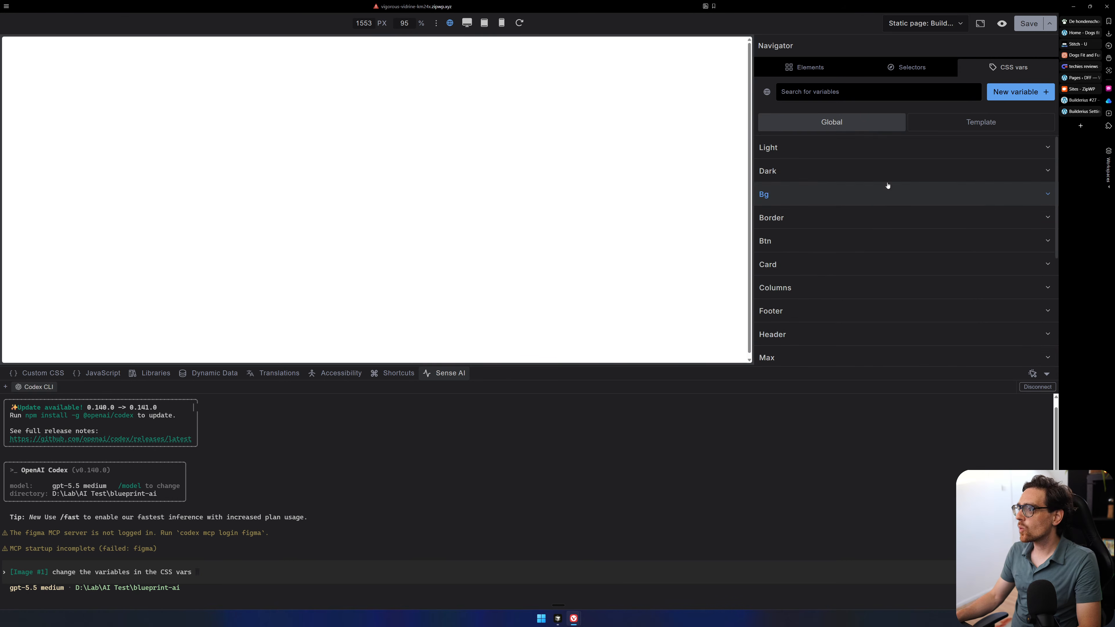
{"action": "left_click", "coordinate": [834, 142]}
{"action": "scroll", "coordinate": [828, 176], "scroll_direction": "down", "scroll_amount": 8}
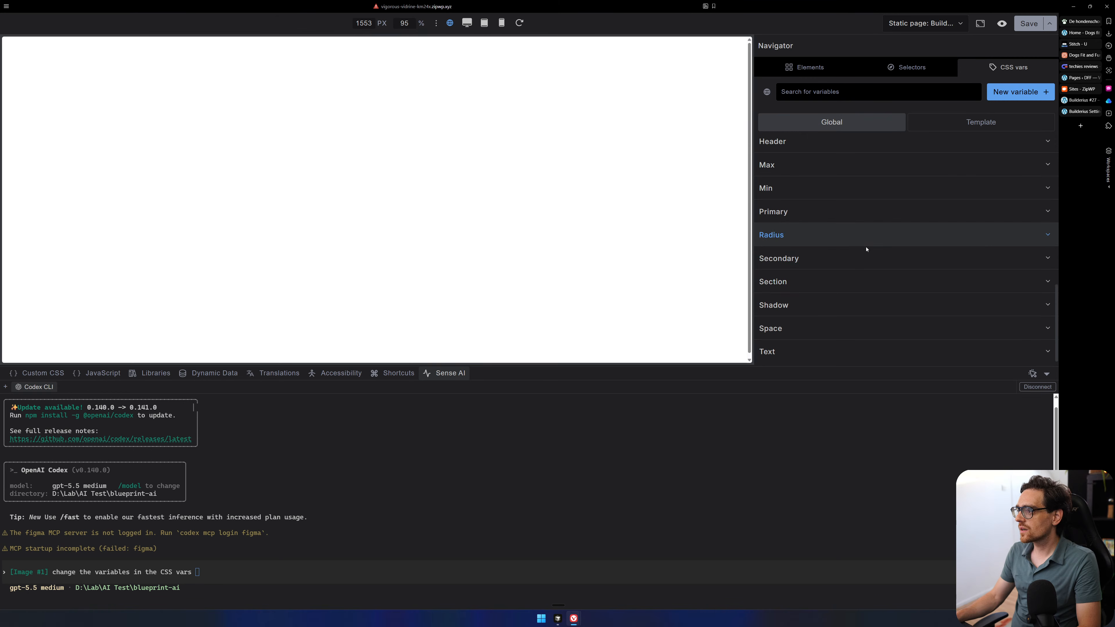
{"action": "left_click", "coordinate": [863, 216]}
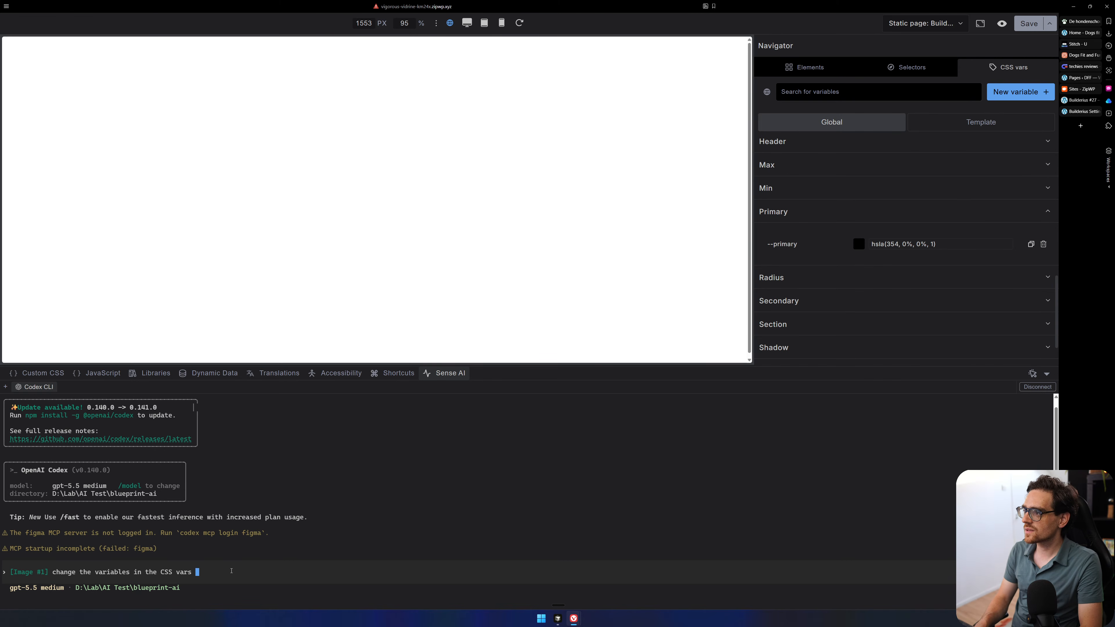
Complete the prompt with "primary and secondary and add these colors from the image" and submit it.
{"action": "type", "text": "prima"}
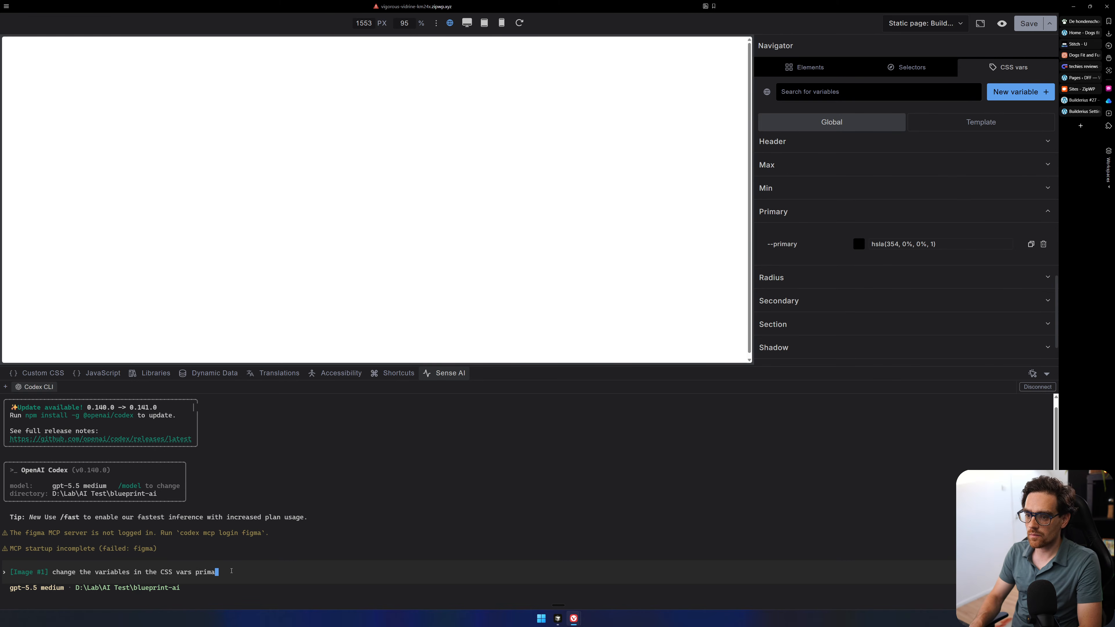
{"action": "type", "text": "ry and secondary"}
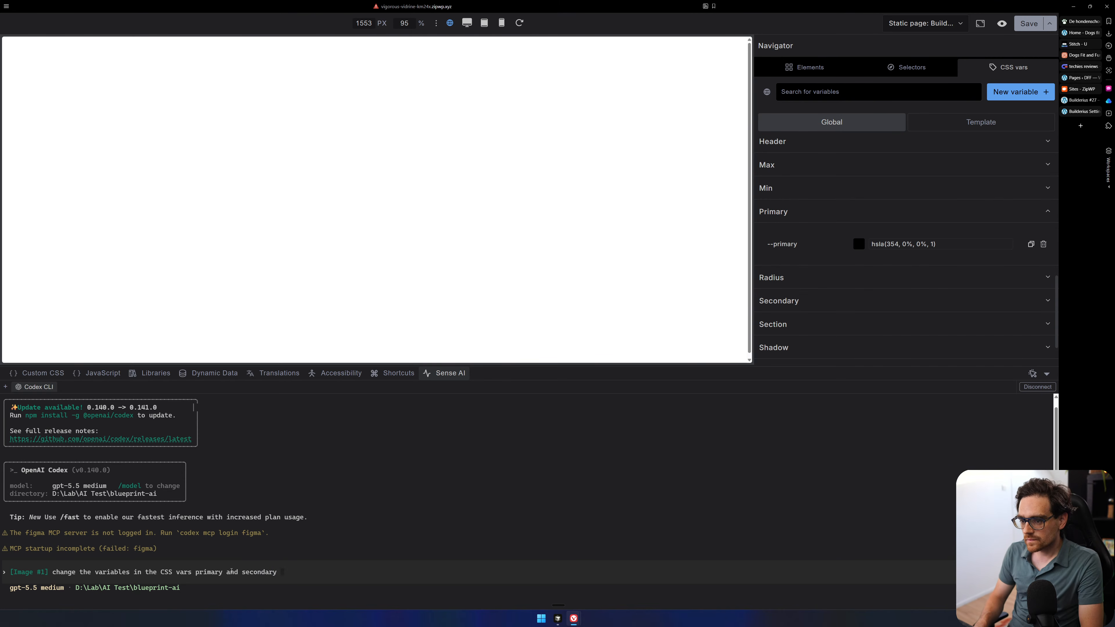
{"action": "type", "text": "and add t"}
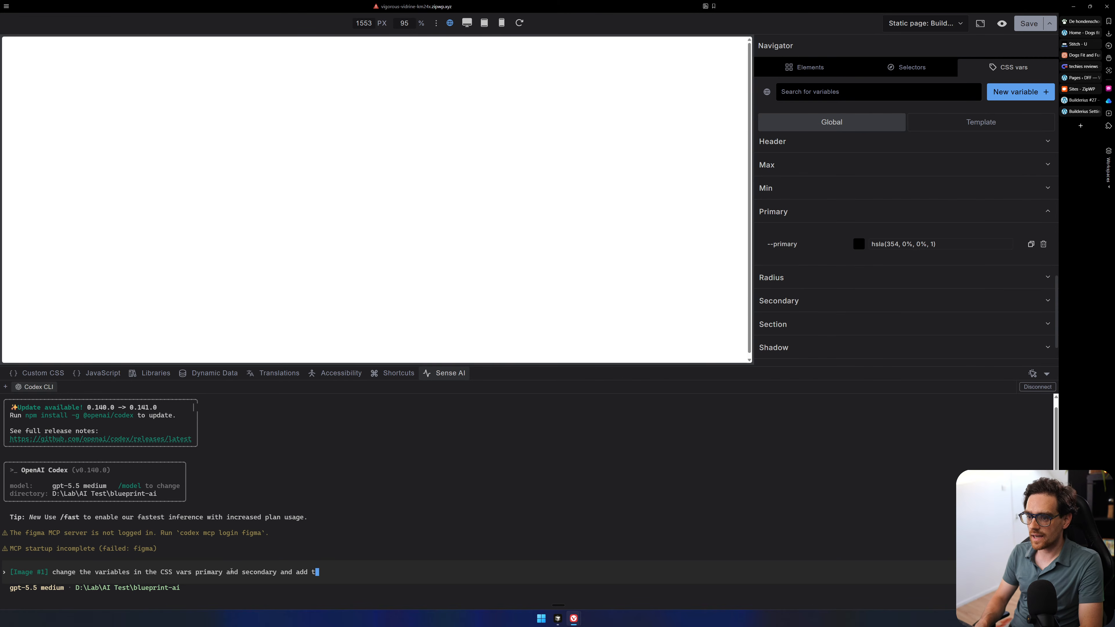
{"action": "type", "text": "hese colors."}
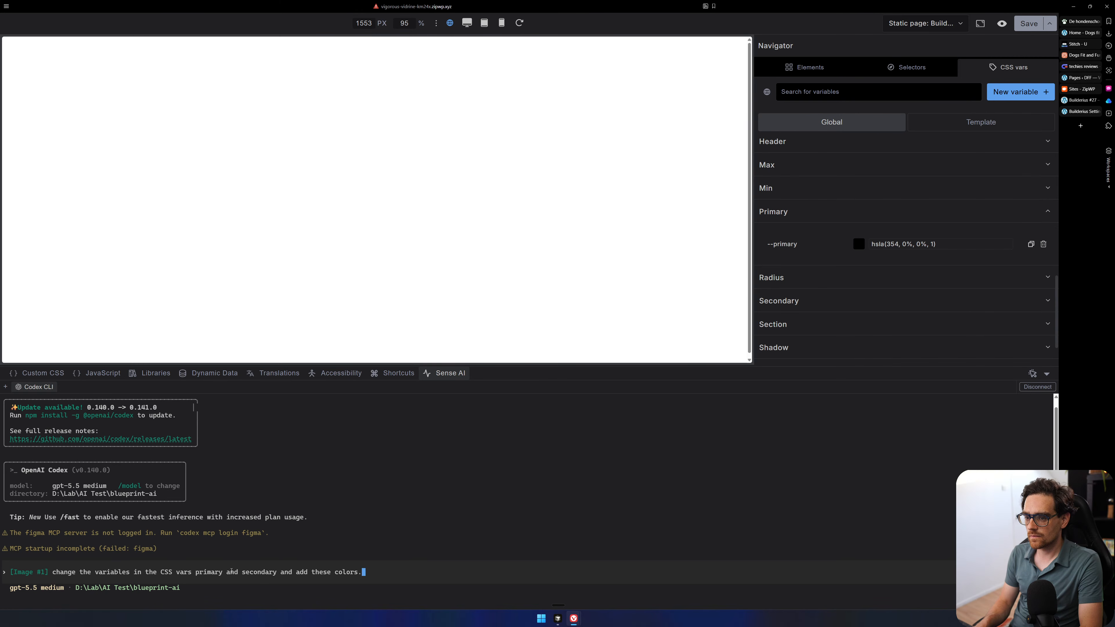
{"action": "key", "text": "BackSpace"}
{"action": "type", "text": "from the image"}
{"action": "key", "text": "Return"}
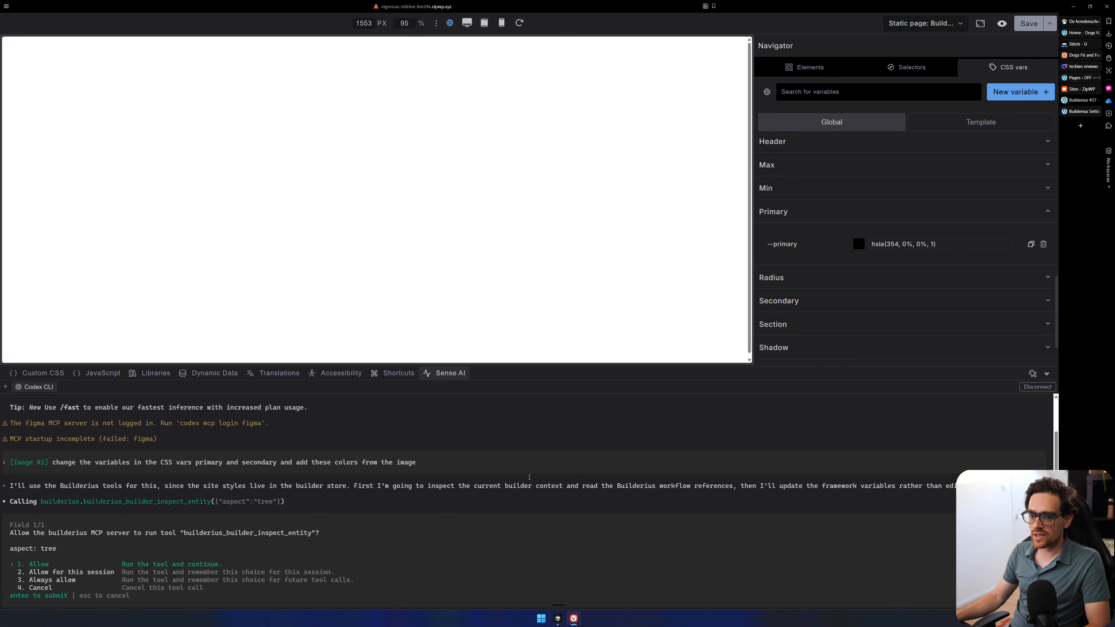
Allow the builderius_builder_inspect_entity and builderius_builder_get_css_framework tools for this session.
{"action": "key", "text": "Down"}
{"action": "key", "text": "Return"}
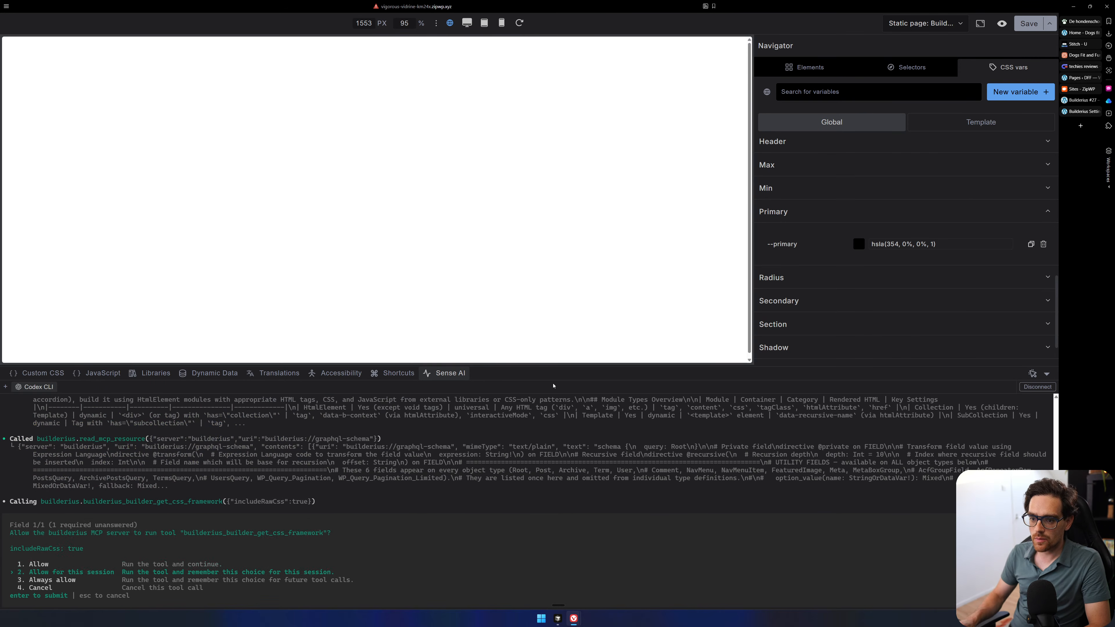
{"action": "key", "text": "Return"}
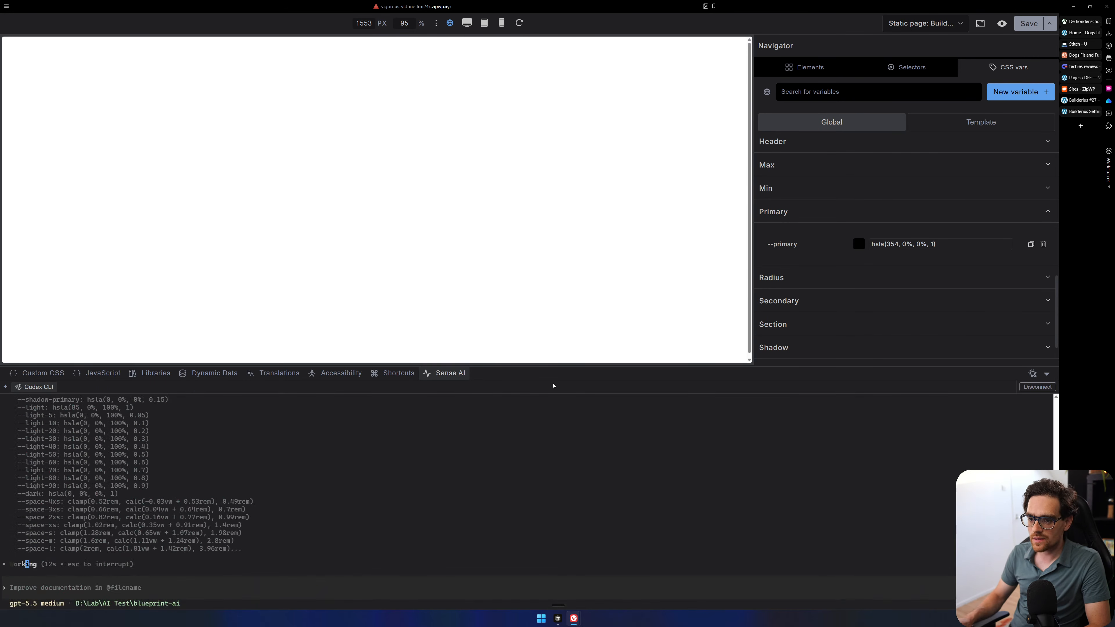
{"action": "scroll", "coordinate": [180, 507], "scroll_direction": "up", "scroll_amount": 5}
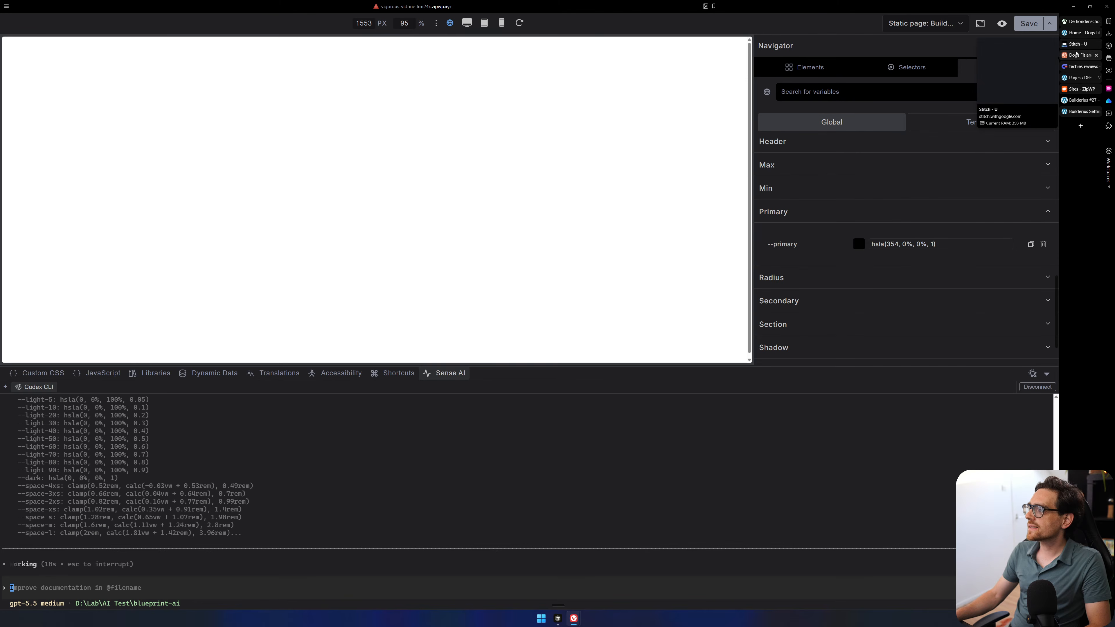
Switch to the Dogs Fit and Fun design in Claude and examine the Warm hero's tagline, heading and text.
{"action": "left_click", "coordinate": [1077, 55]}
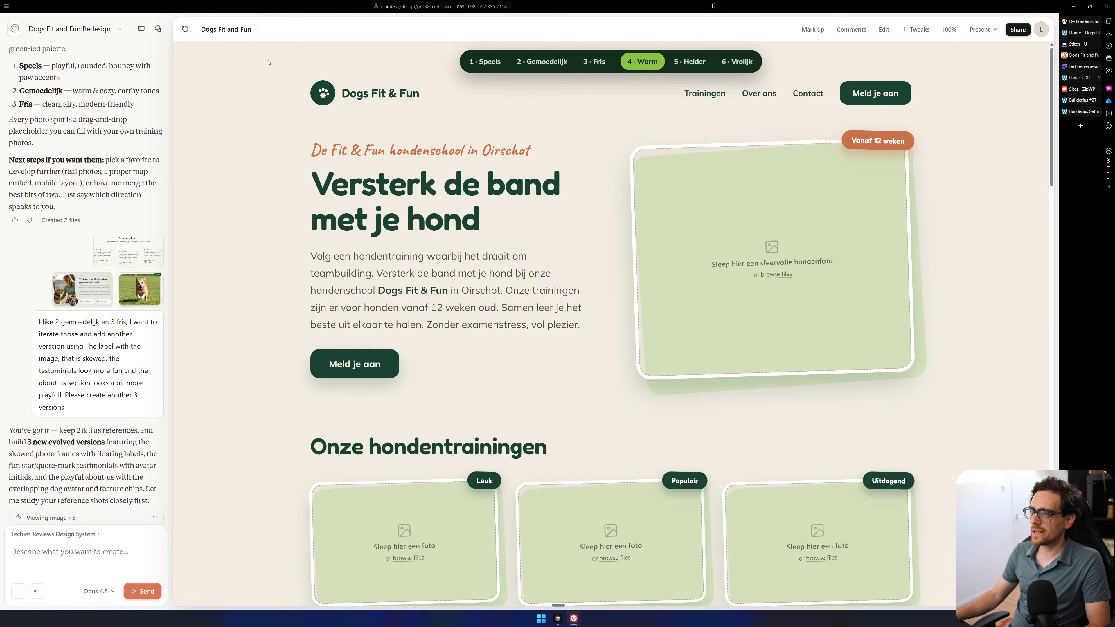
{"action": "left_click_drag", "start_coordinate": [273, 116], "coordinate": [584, 329]}
{"action": "left_click", "coordinate": [505, 221]}
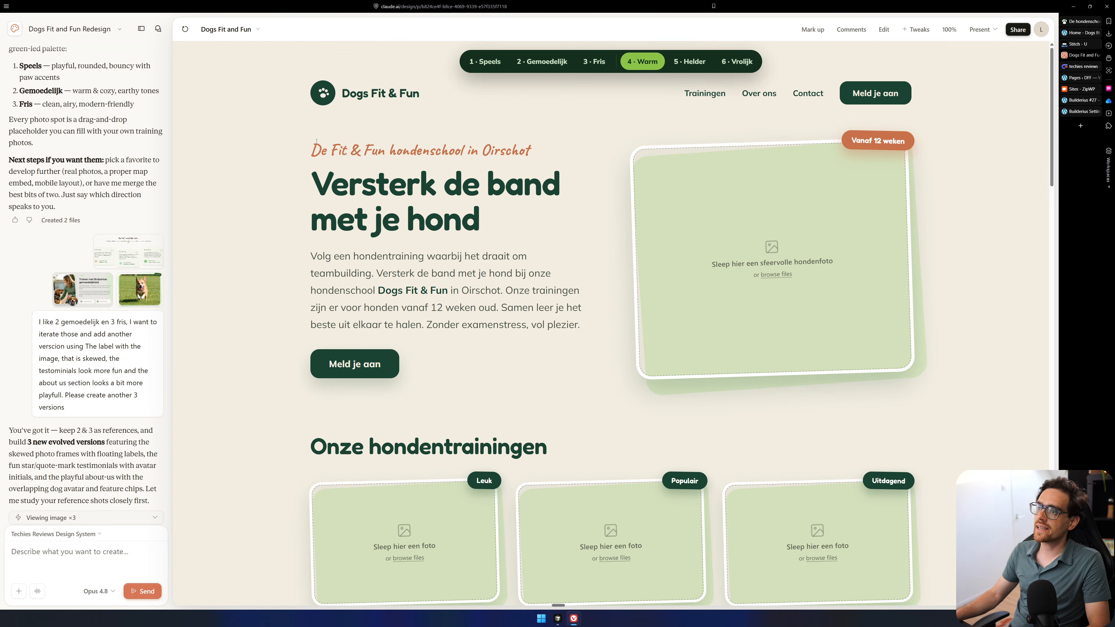
{"action": "left_click_drag", "start_coordinate": [320, 152], "coordinate": [467, 152]}
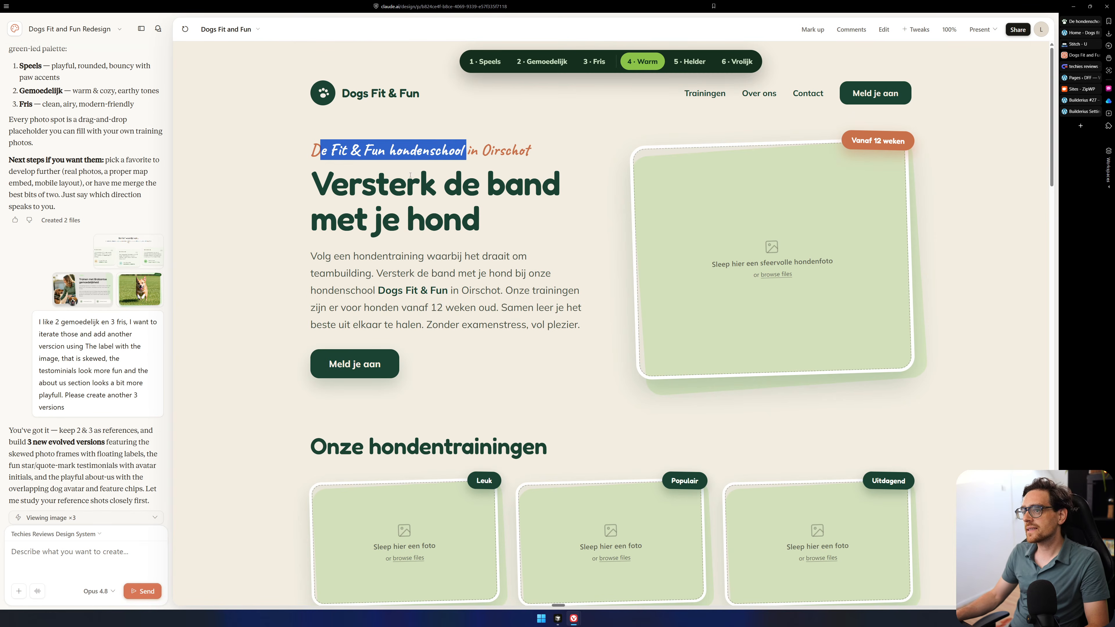
{"action": "left_click_drag", "start_coordinate": [361, 184], "coordinate": [437, 186]}
{"action": "left_click_drag", "start_coordinate": [382, 220], "coordinate": [448, 257]}
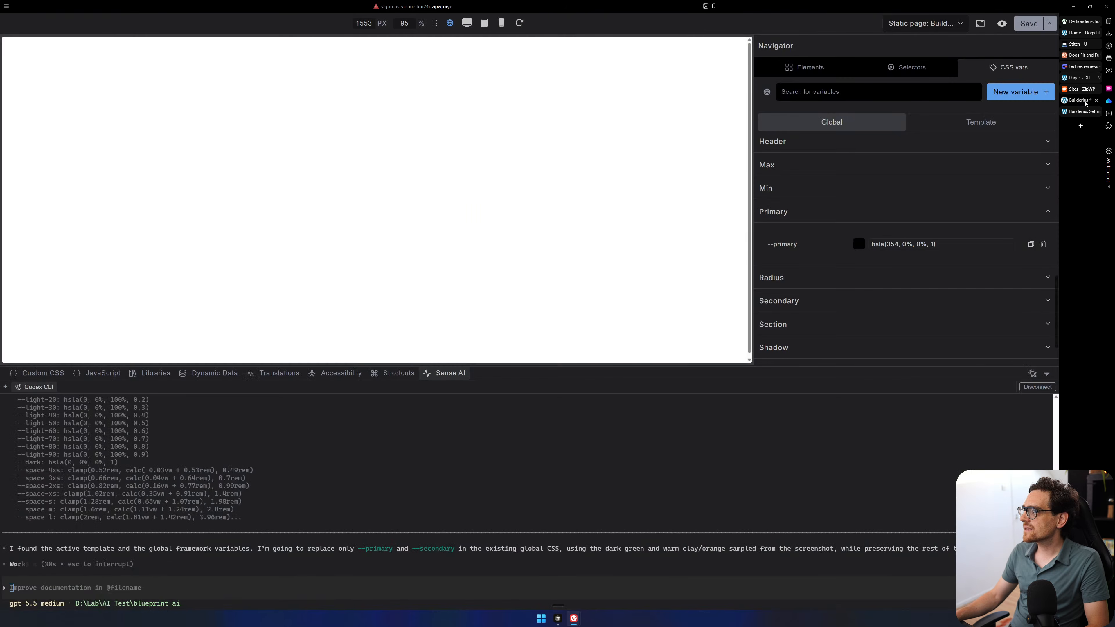
Switch back to the Builderius editor and close the Builderius Settings browser tab.
{"action": "left_click", "coordinate": [1084, 100]}
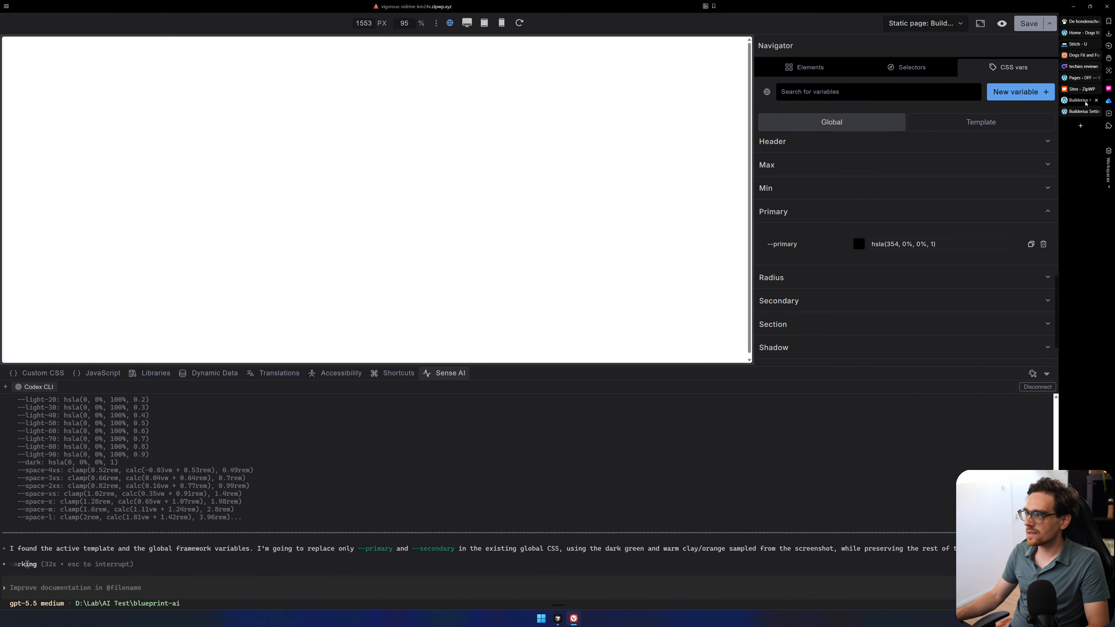
{"action": "left_click", "coordinate": [1096, 111]}
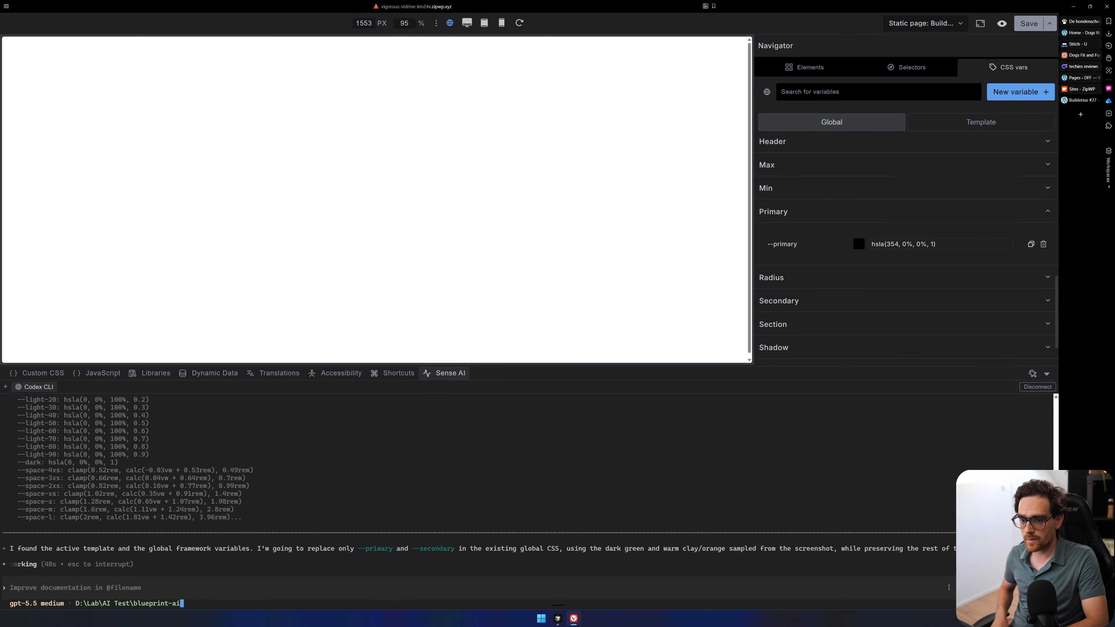
{"action": "type", "text": "Ad"}
{"action": "key", "text": "BackSpace"}
{"action": "key", "text": "BackSpace"}
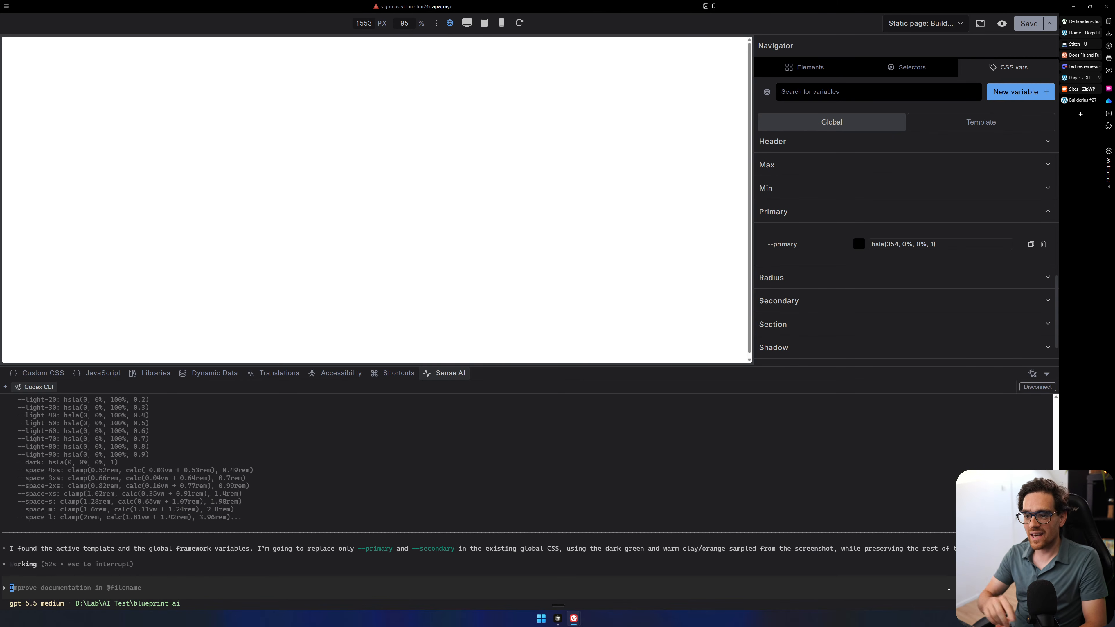
{"action": "key", "text": "ctrl+super"}
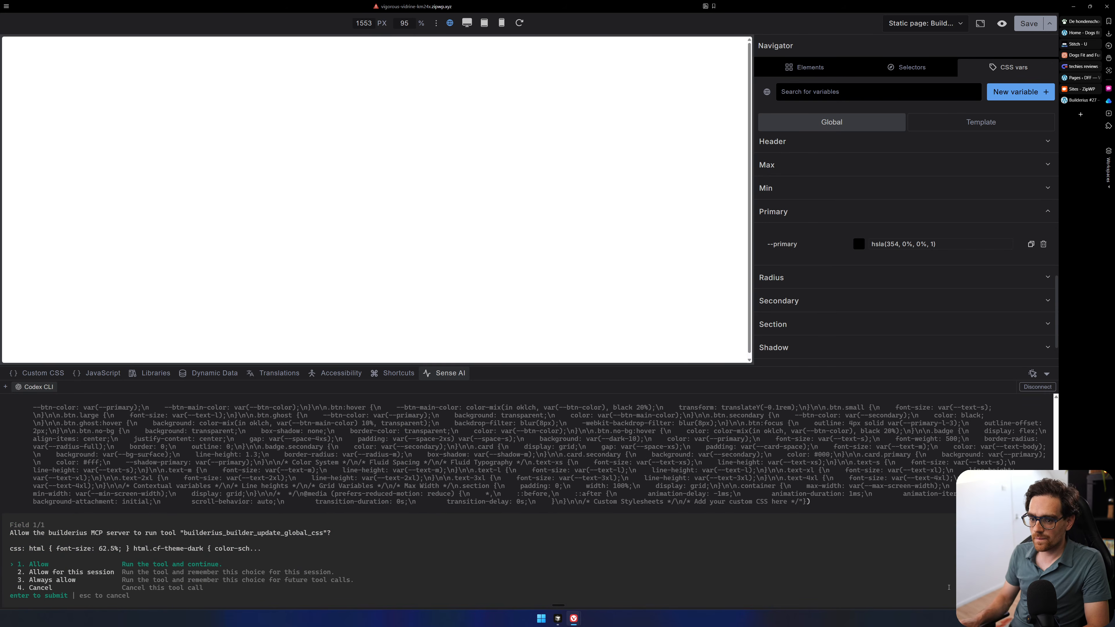
Allow the builderius_builder_update_global_css tool for this session and review the reported primary and secondary color update.
{"action": "key", "text": "Down"}
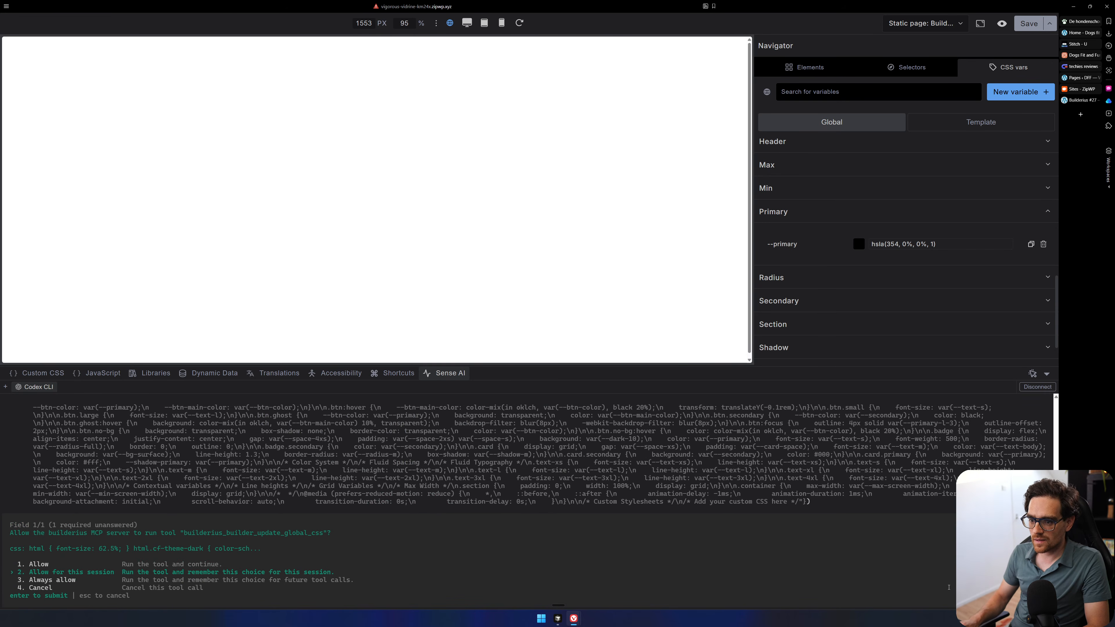
{"action": "key", "text": "Return"}
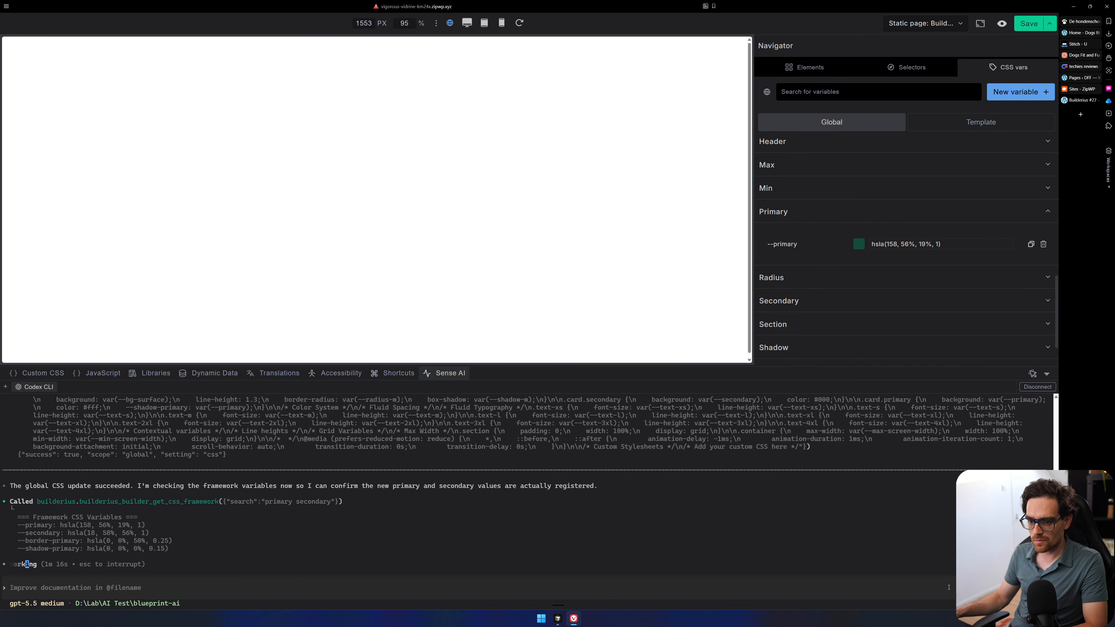
{"action": "key", "text": "ctrl+v"}
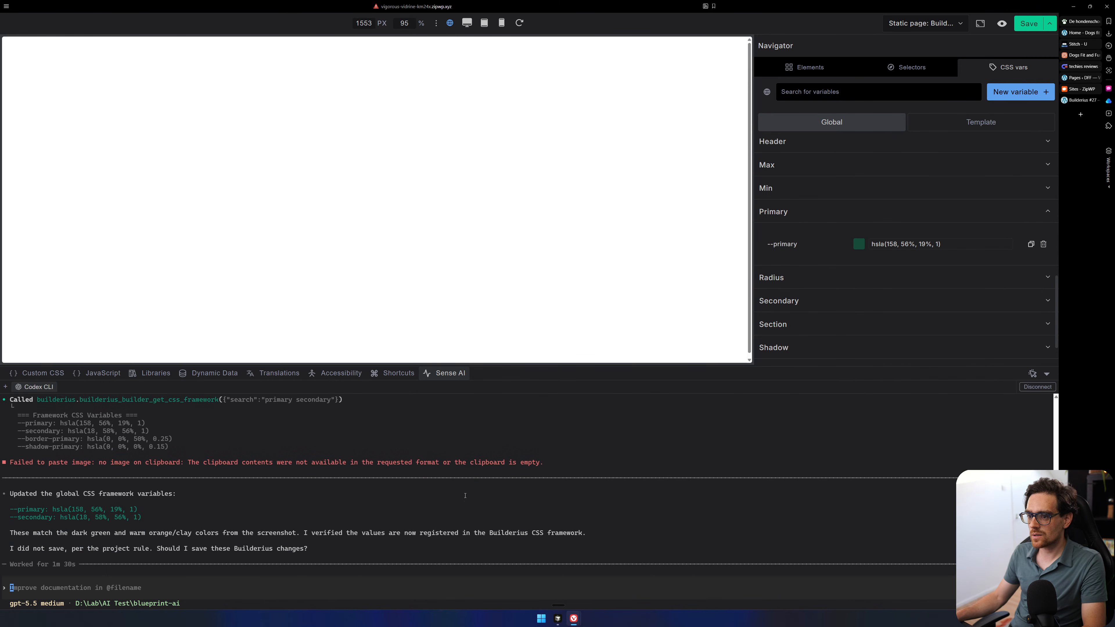
{"action": "scroll", "coordinate": [356, 473], "scroll_direction": "up", "scroll_amount": 2}
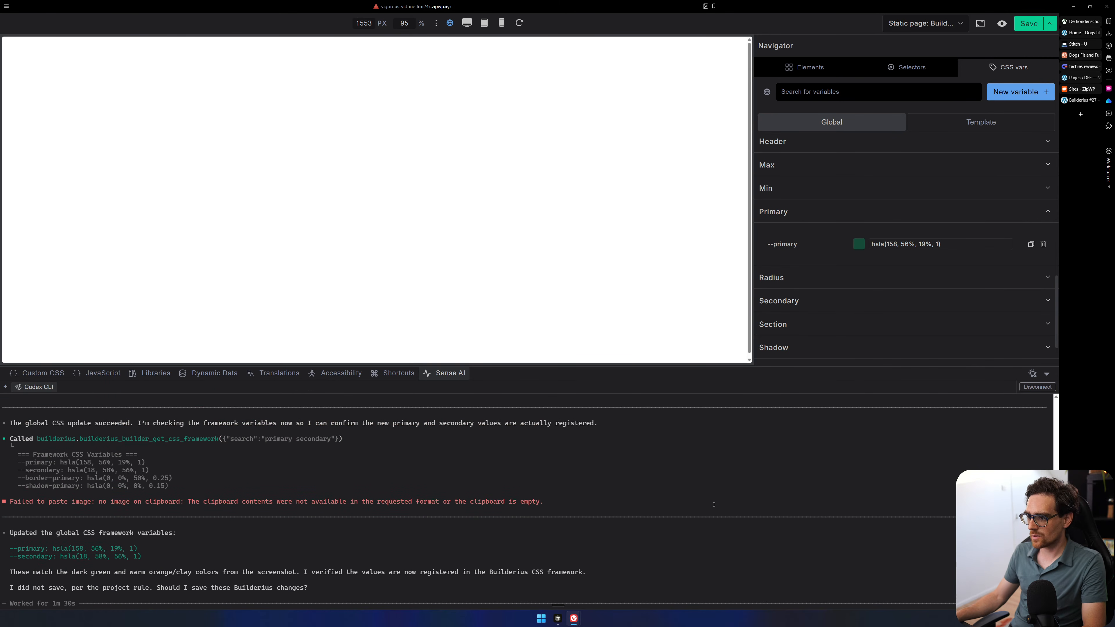
{"action": "scroll", "coordinate": [714, 504], "scroll_direction": "down", "scroll_amount": 2}
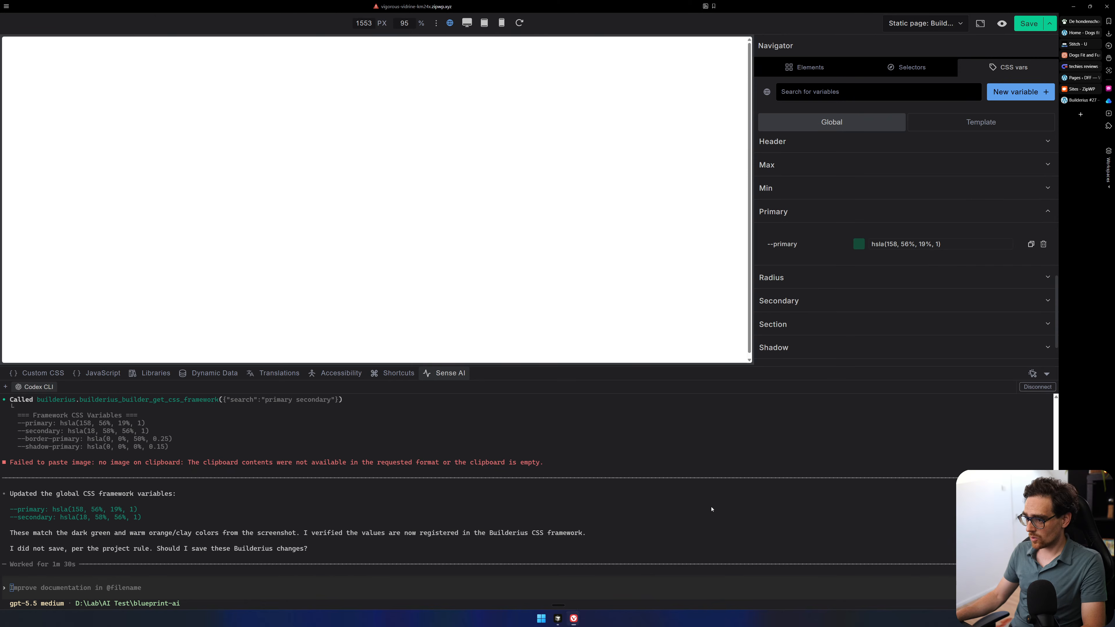
Find VoiceDash through the system search and launch it.
{"action": "key", "text": "super"}
{"action": "type", "text": "zoomit"}
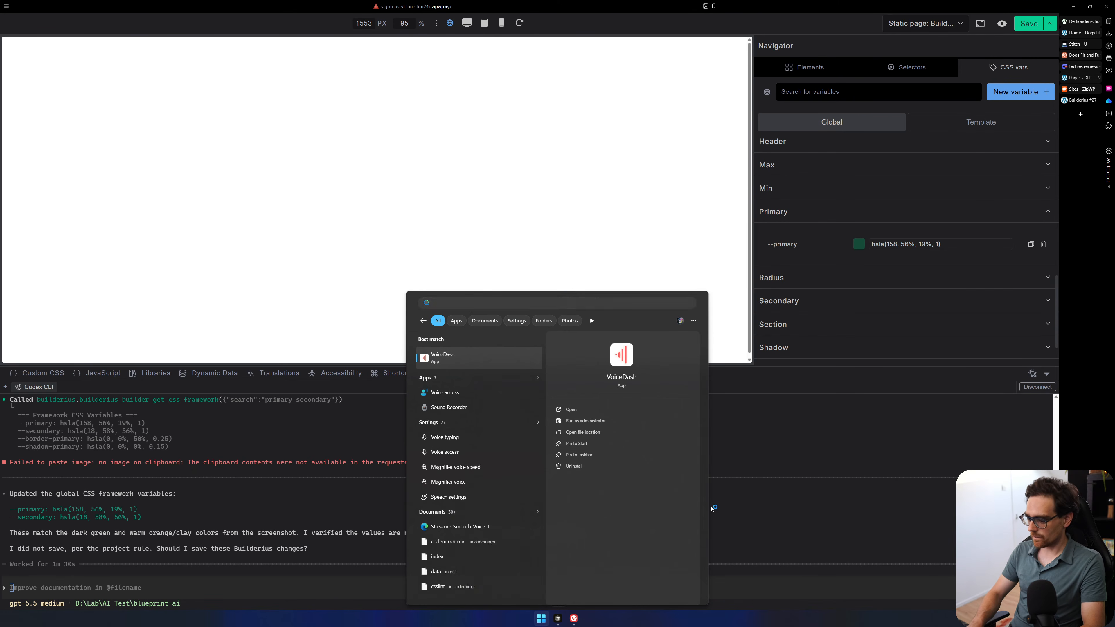
{"action": "key", "text": "Return"}
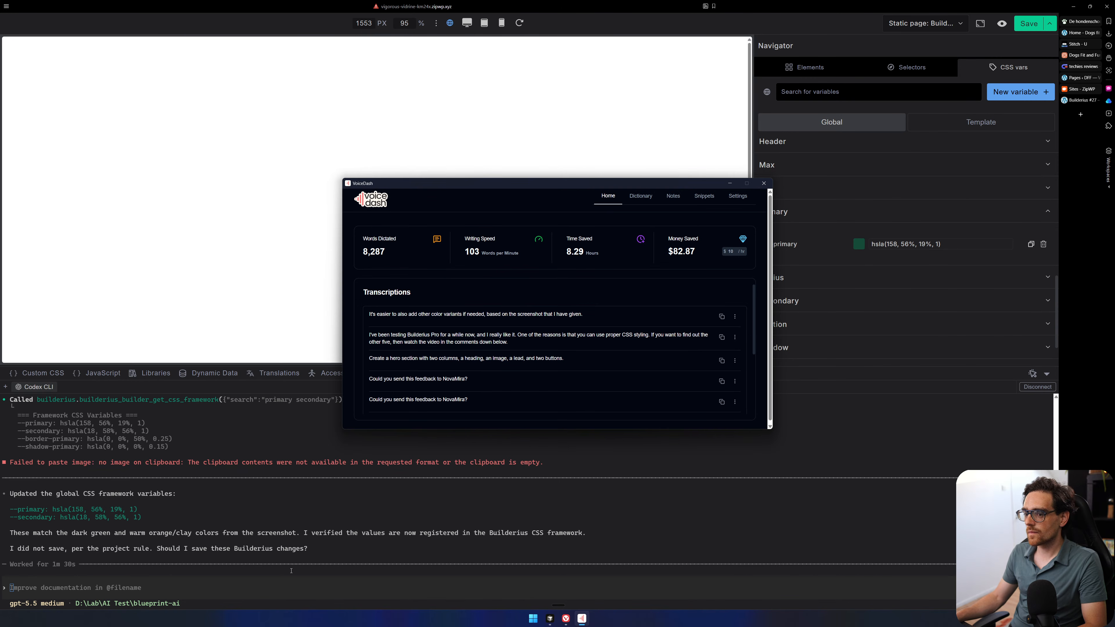
Submit the prompt "Add other colors if there are variables missing" in the Codex CLI.
{"action": "left_click", "coordinate": [262, 572]}
{"action": "type", "text": "Add o"}
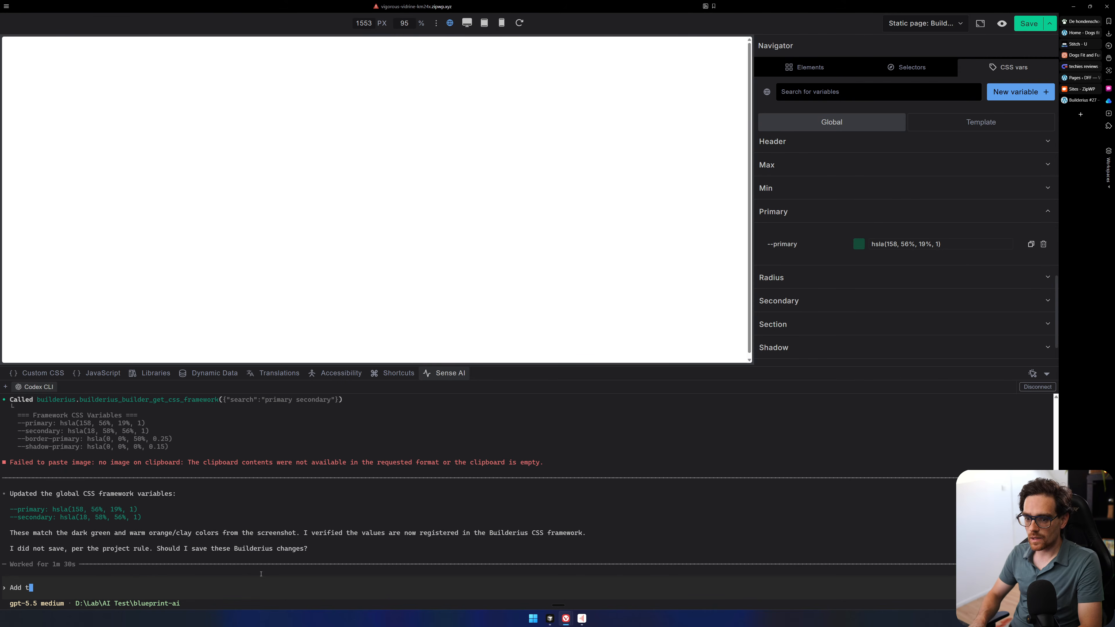
{"action": "type", "text": "ther color"}
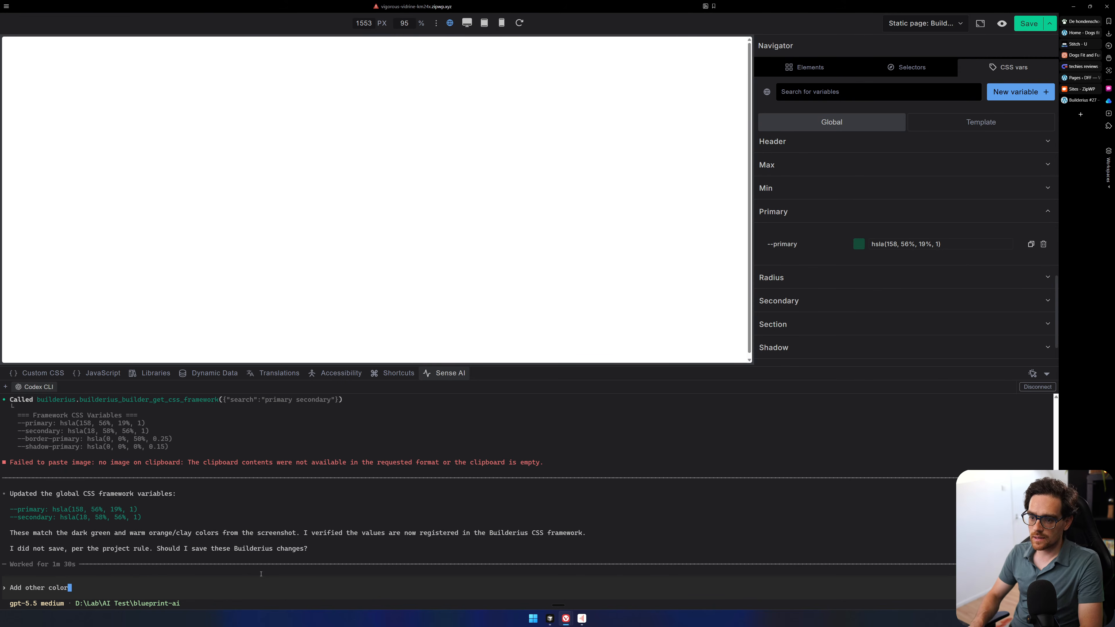
{"action": "type", "text": "s if there are "}
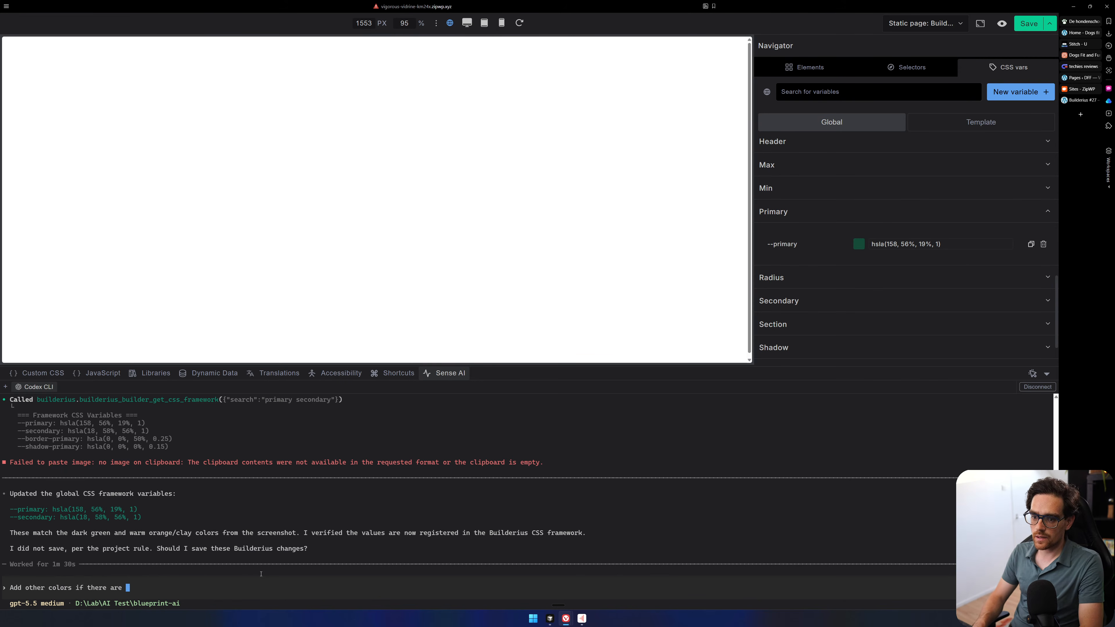
{"action": "type", "text": "things missing."}
{"action": "key", "text": "BackSpace"}
{"action": "key", "text": "BackSpace"}
{"action": "key", "text": "BackSpace"}
{"action": "key", "text": "BackSpace"}
{"action": "key", "text": "BackSpace"}
{"action": "key", "text": "BackSpace"}
{"action": "key", "text": "BackSpace"}
{"action": "key", "text": "BackSpace"}
{"action": "key", "text": "BackSpace"}
{"action": "key", "text": "BackSpace"}
{"action": "key", "text": "BackSpace"}
{"action": "key", "text": "BackSpace"}
{"action": "key", "text": "BackSpace"}
{"action": "key", "text": "BackSpace"}
{"action": "key", "text": "BackSpace"}
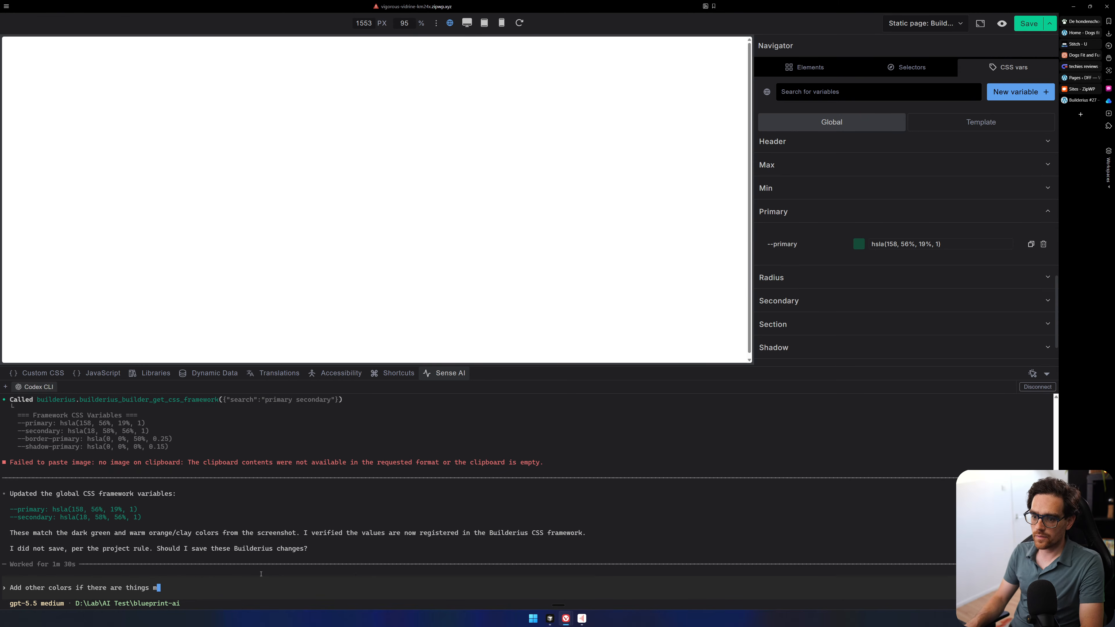
{"action": "type", "text": "c"}
{"action": "key", "text": "BackSpace"}
{"action": "type", "text": "varia"}
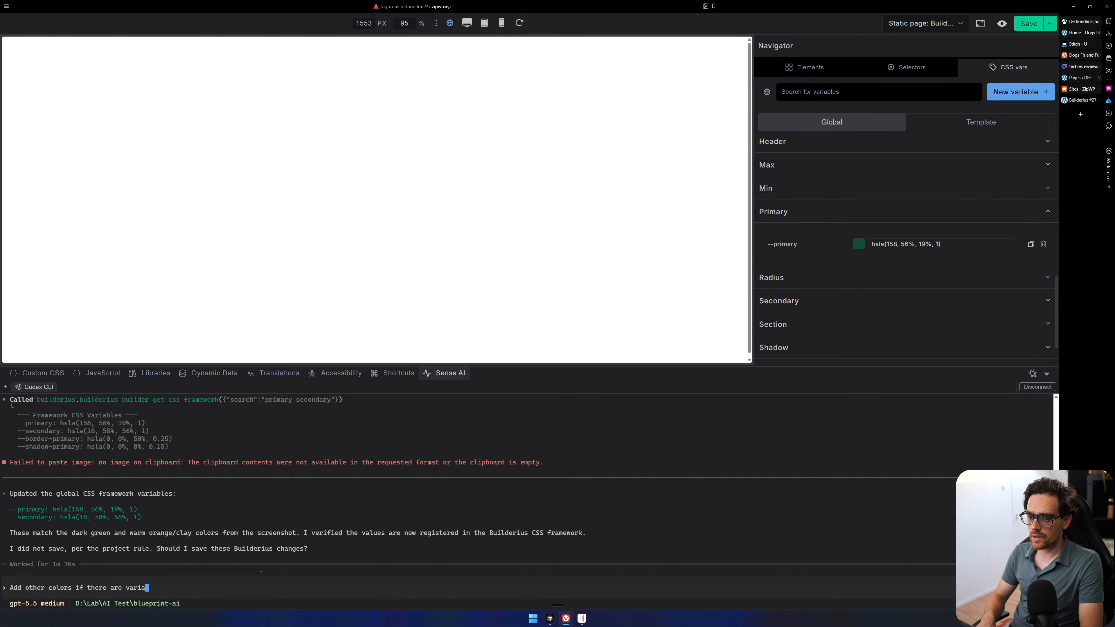
{"action": "key", "text": "BackSpace"}
{"action": "type", "text": "ables missing"}
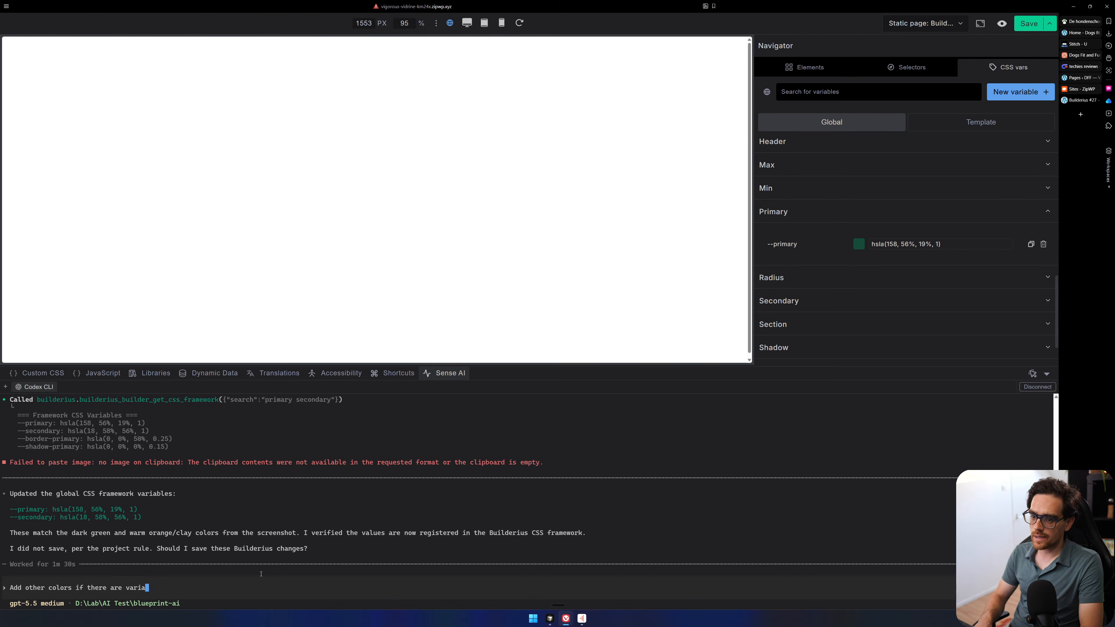
{"action": "key", "text": "Return"}
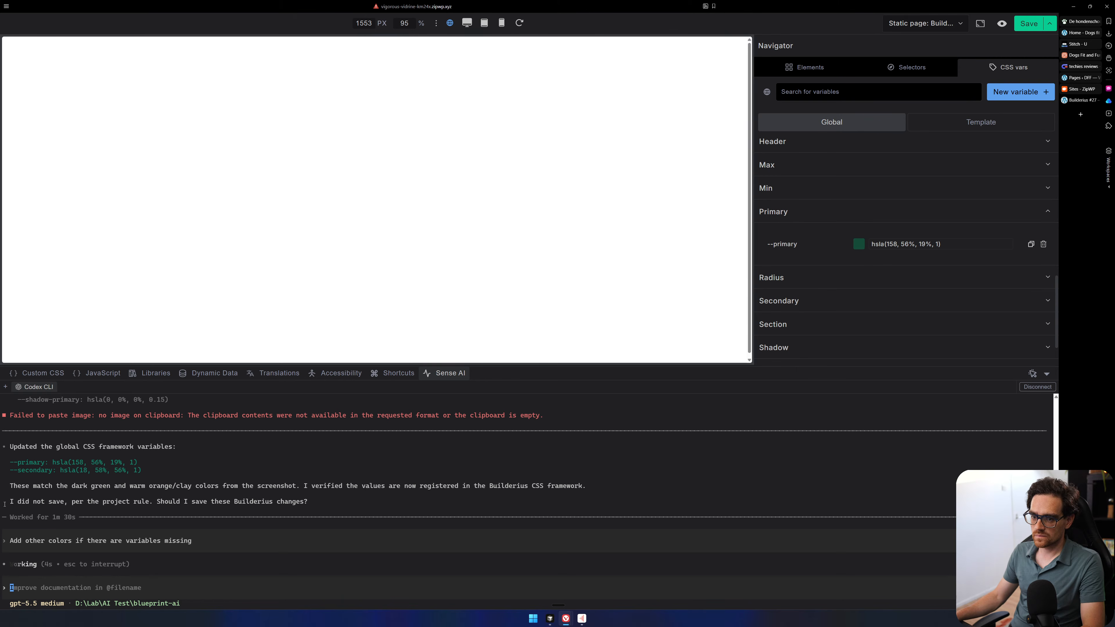
{"action": "left_click_drag", "start_coordinate": [26, 501], "coordinate": [377, 501]}
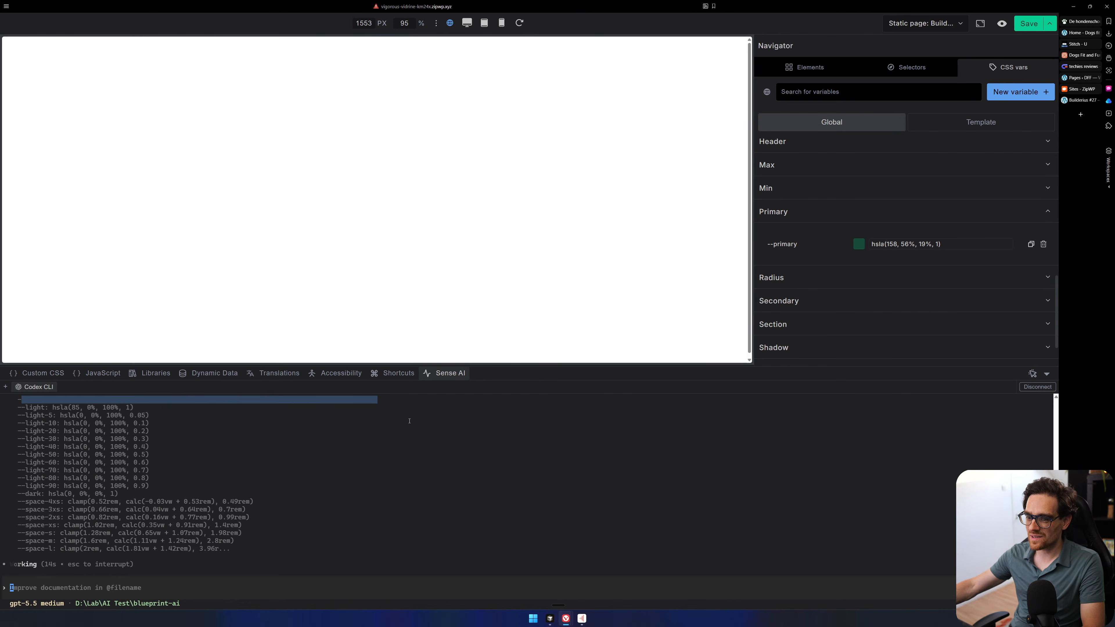
{"action": "right_click", "coordinate": [495, 431]}
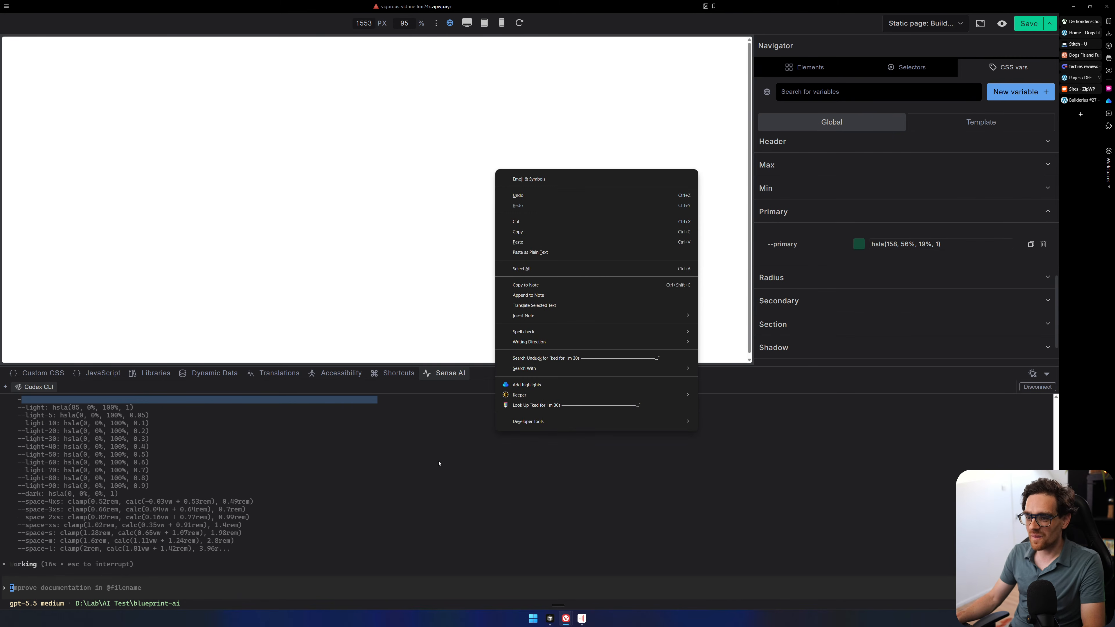
{"action": "left_click", "coordinate": [467, 519]}
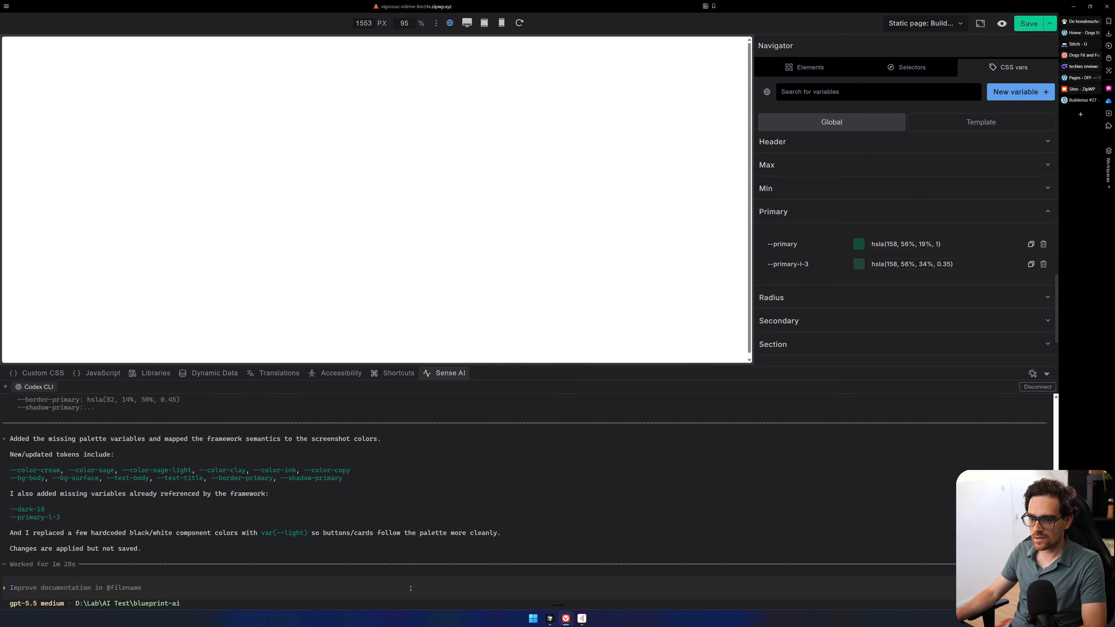
Save the color variable changes and submit the prompt "Now build the image" in the Codex CLI.
{"action": "left_click", "coordinate": [1022, 27]}
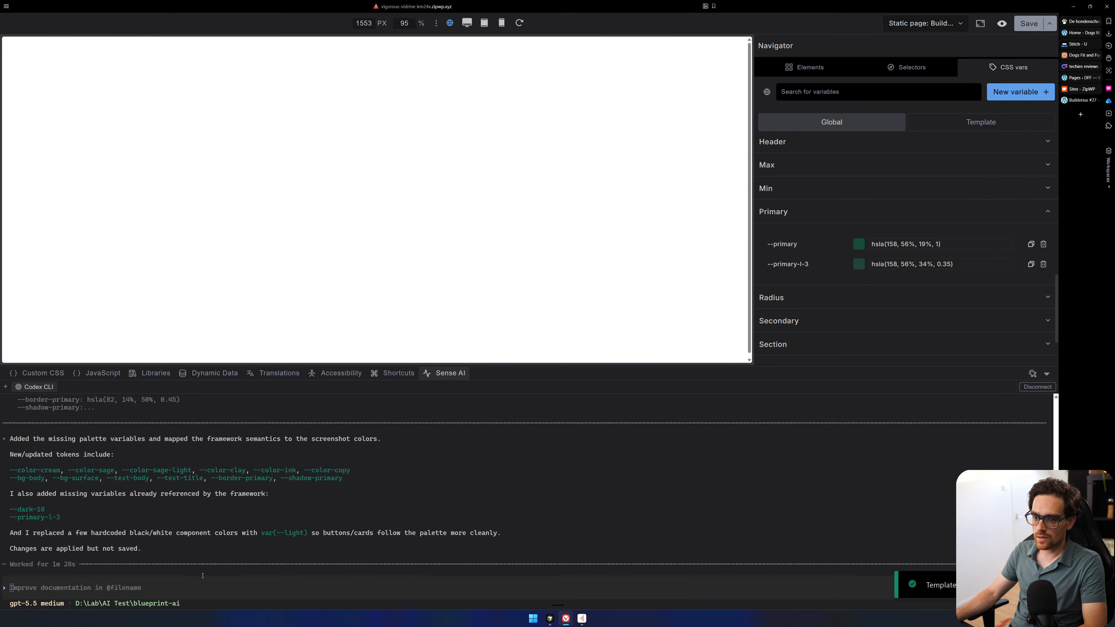
{"action": "type", "text": "Based on the earla"}
{"action": "key", "text": "Home"}
{"action": "key", "text": "ctrl+Delete"}
{"action": "key", "text": "ctrl+Delete"}
{"action": "key", "text": "ctrl+Delete"}
{"action": "key", "text": "ctrl+Delete"}
{"action": "type", "text": "Now b"}
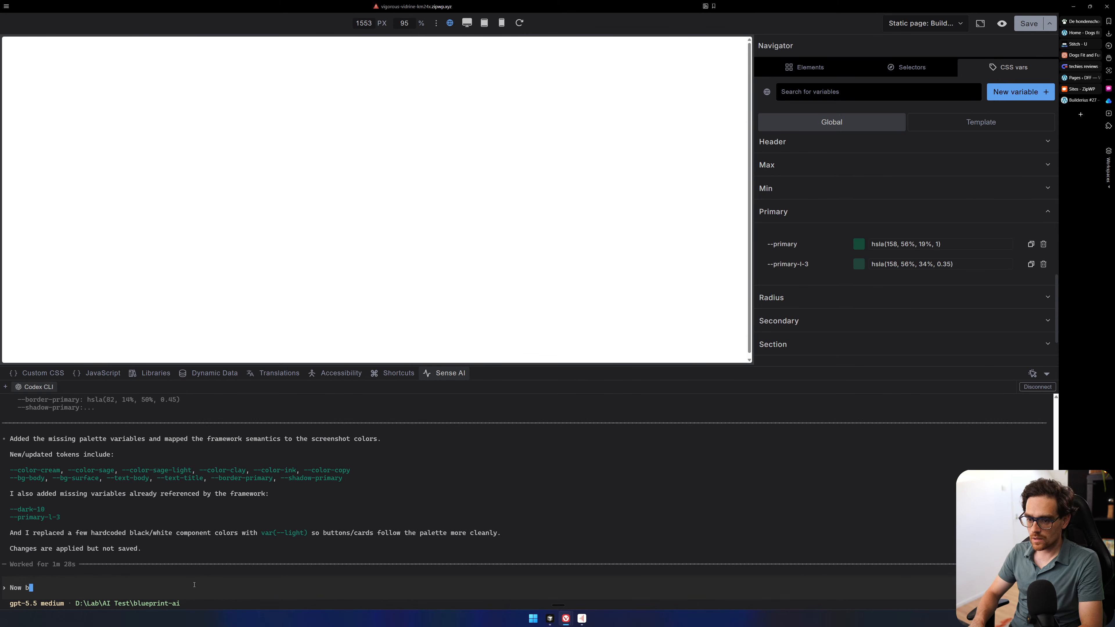
{"action": "type", "text": "uild the structure an"}
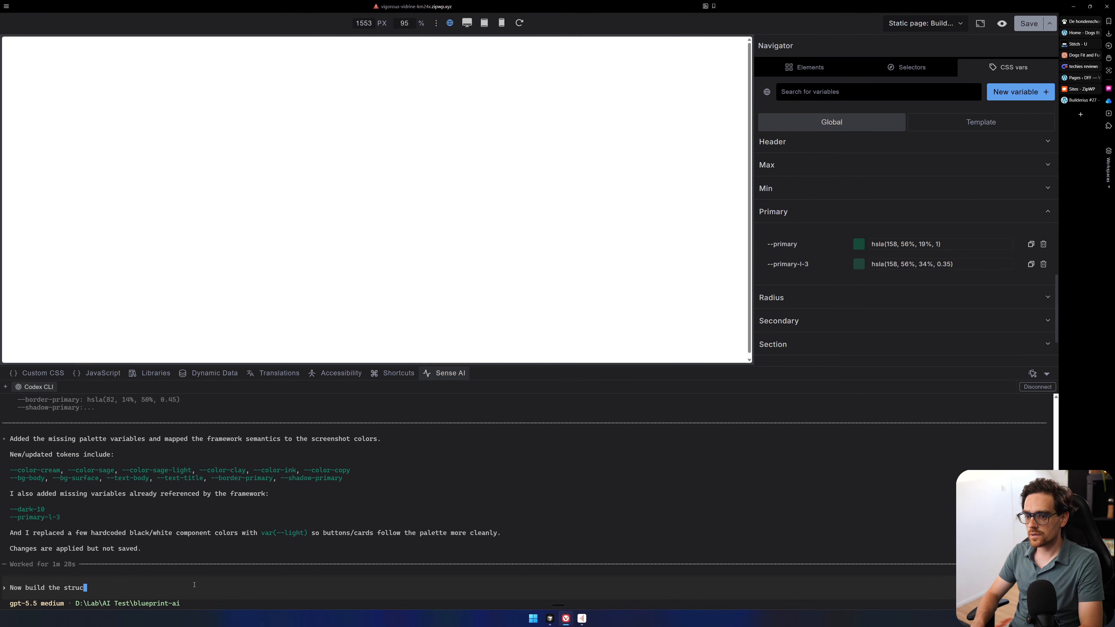
{"action": "key", "text": "BackSpace"}
{"action": "key", "text": "BackSpace"}
{"action": "key", "text": "BackSpace"}
{"action": "key", "text": "BackSpace"}
{"action": "key", "text": "BackSpace"}
{"action": "key", "text": "BackSpace"}
{"action": "key", "text": "BackSpace"}
{"action": "key", "text": "BackSpace"}
{"action": "key", "text": "BackSpace"}
{"action": "key", "text": "BackSpace"}
{"action": "key", "text": "BackSpace"}
{"action": "key", "text": "BackSpace"}
{"action": "key", "text": "BackSpace"}
{"action": "key", "text": "BackSpace"}
{"action": "key", "text": "BackSpace"}
{"action": "key", "text": "BackSpace"}
{"action": "type", "text": "the image"}
{"action": "key", "text": "Return"}
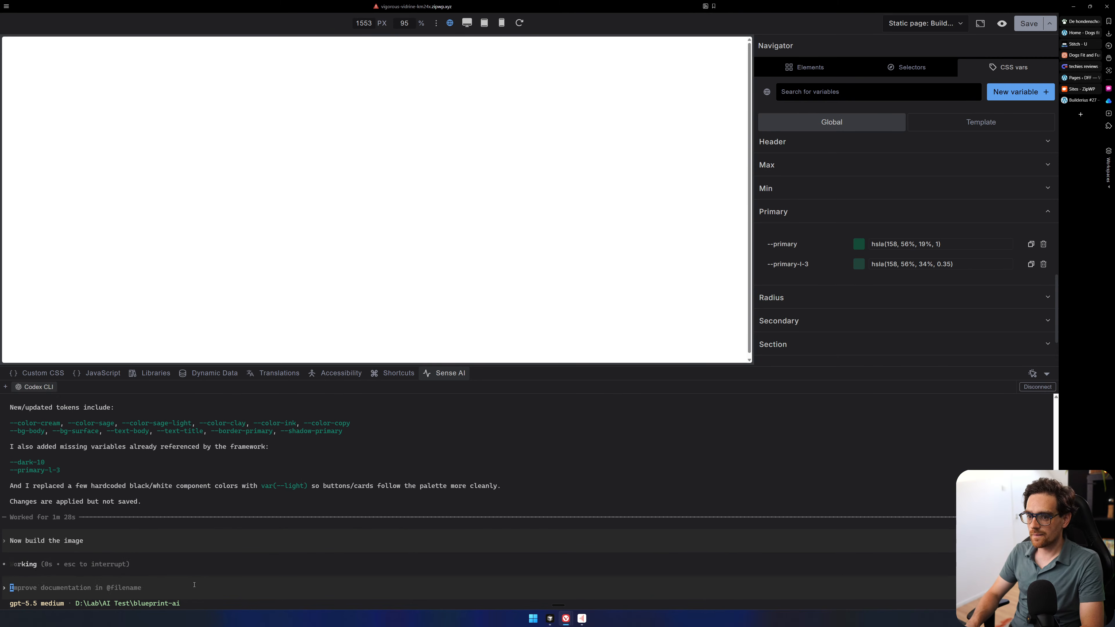
Show the page's element tree, select the section inside main .page-content and display its content settings.
{"action": "left_click", "coordinate": [828, 67]}
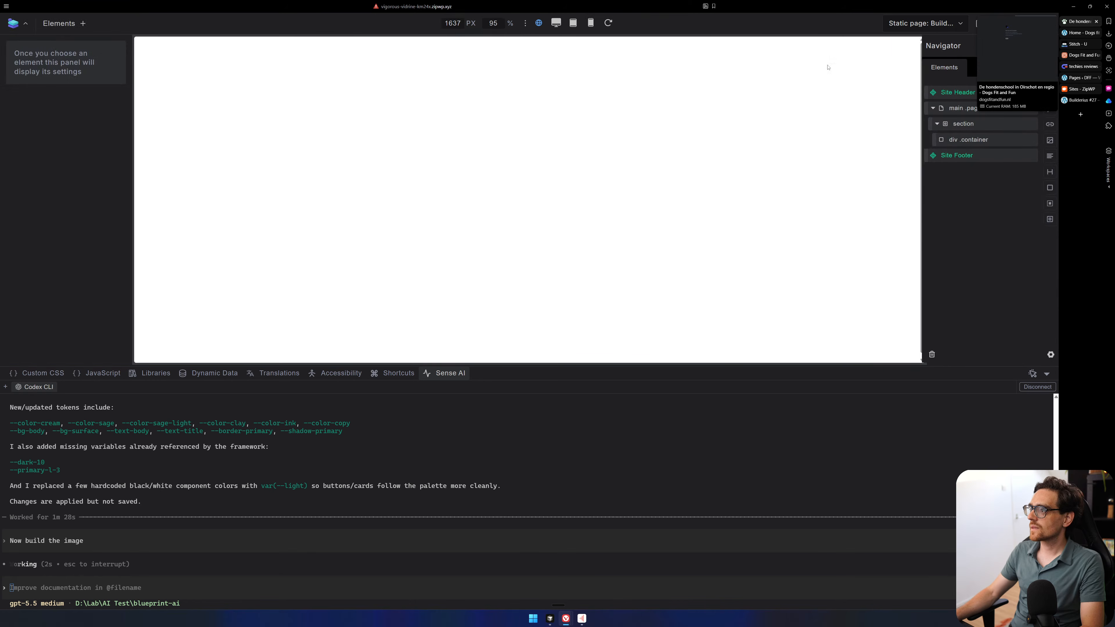
{"action": "left_click", "coordinate": [989, 124]}
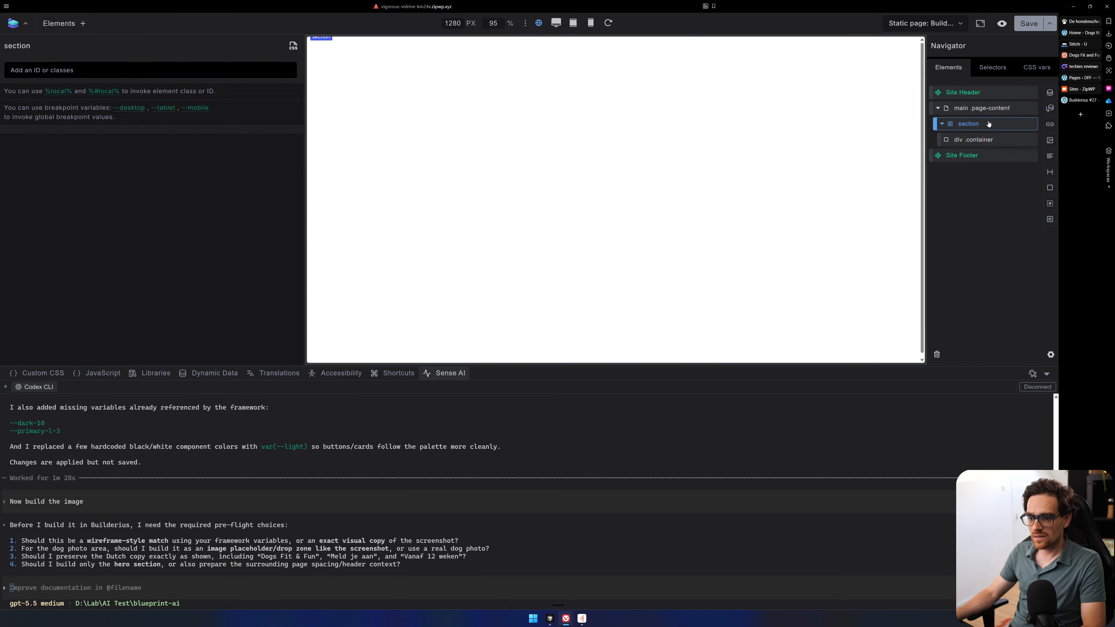
{"action": "left_click", "coordinate": [294, 46]}
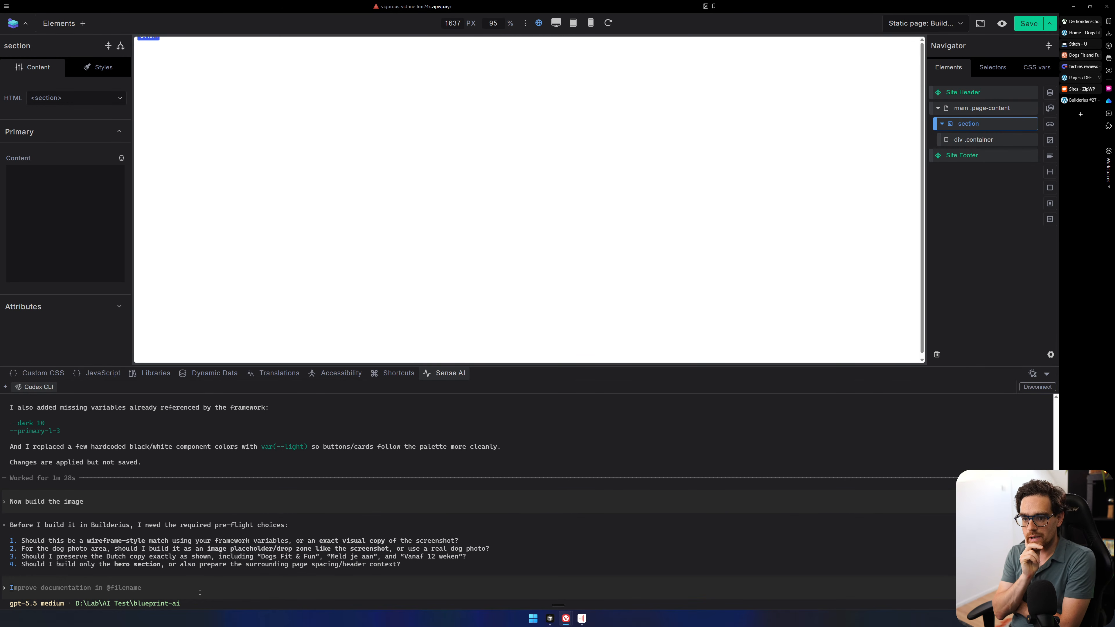
Answer the AI's pre-flight questions with "1. as closly as a visual copy of the screenshot using my variables" and submit it.
{"action": "type", "text": "1."}
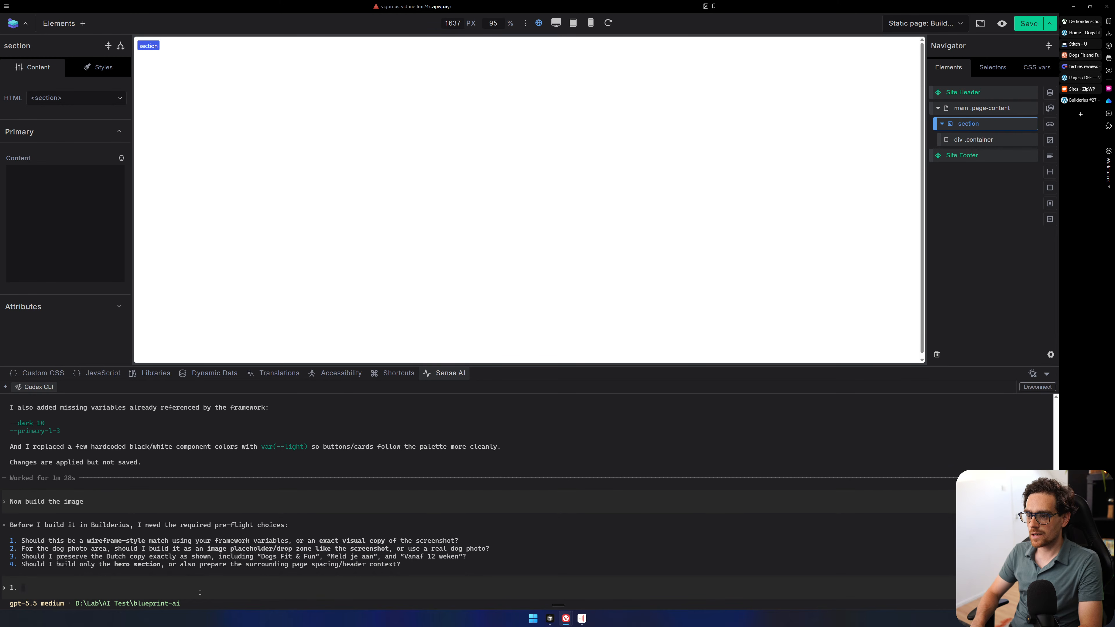
{"action": "type", "text": "as closly as a visual copy of the screenshot using my variables"}
{"action": "key", "text": "Return"}
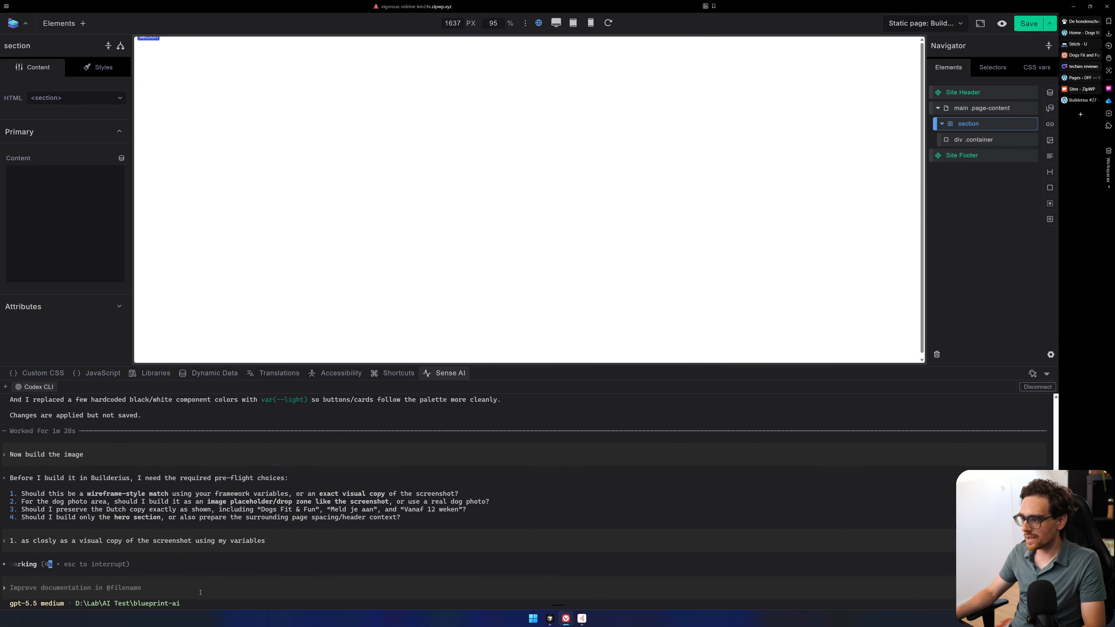
Interrupt the AI's response and bring the submitted answer back for editing.
{"action": "key", "text": "Escape"}
{"action": "key", "text": "Escape"}
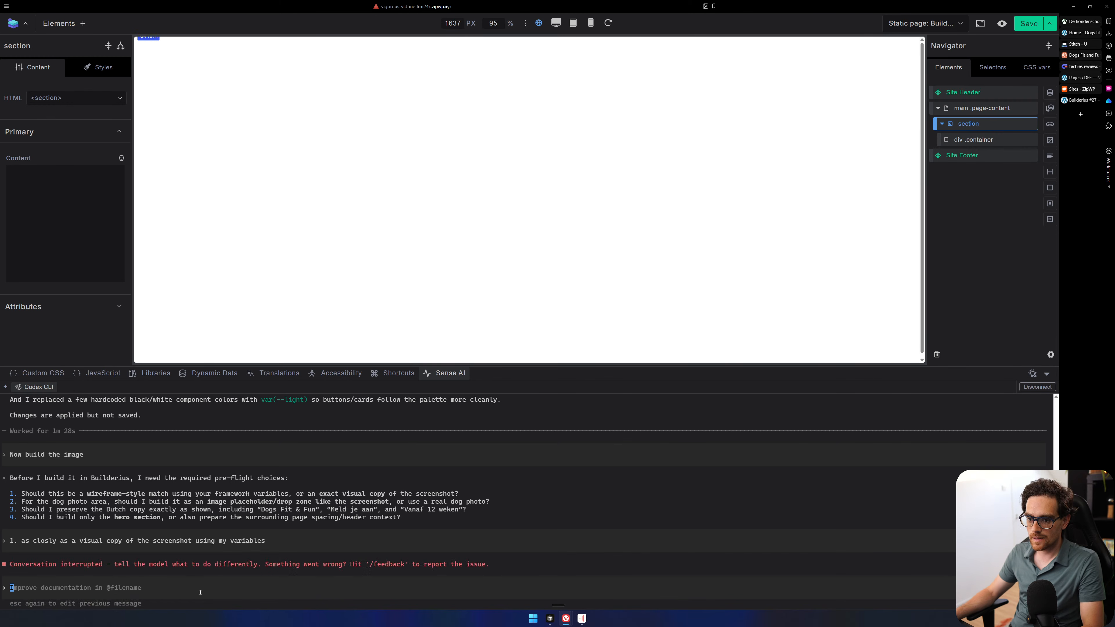
{"action": "key", "text": "Escape"}
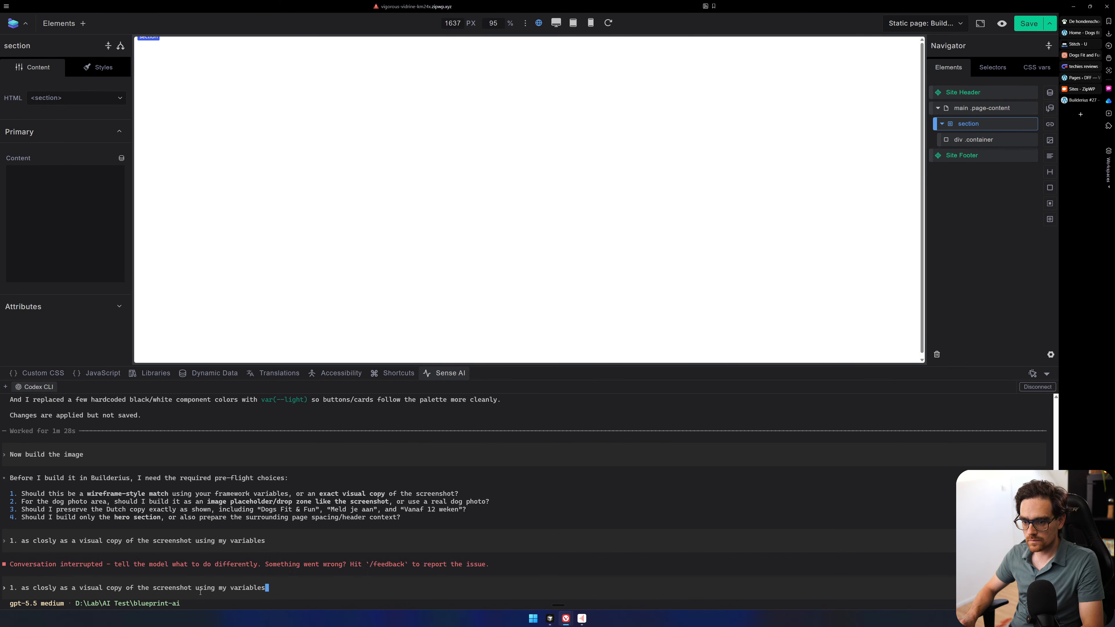
Extend the pre-flight answer with "2. use an image placeholder. You are free to use unsplash photos if you haver access to that.".
{"action": "type", "text": ", 2."}
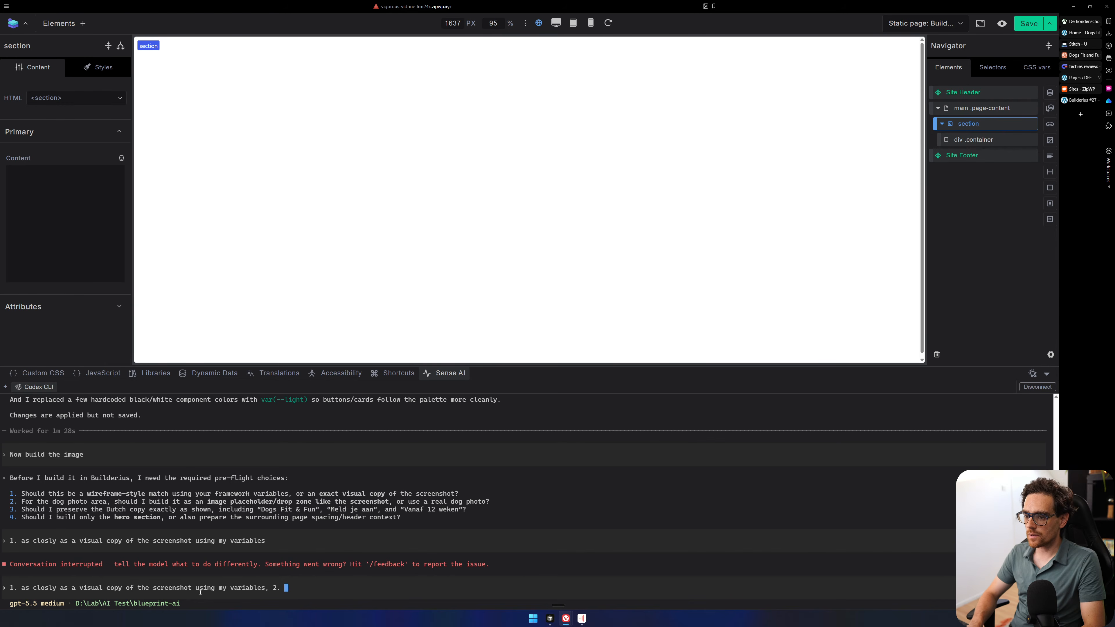
{"action": "type", "text": "use"}
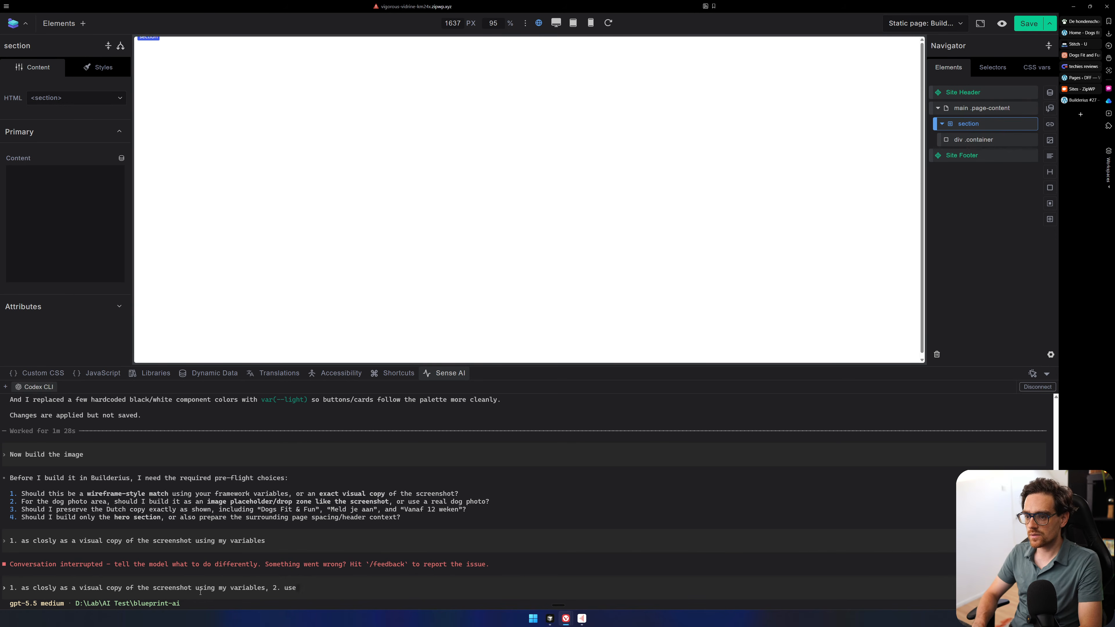
{"action": "type", "text": " an image plaac"}
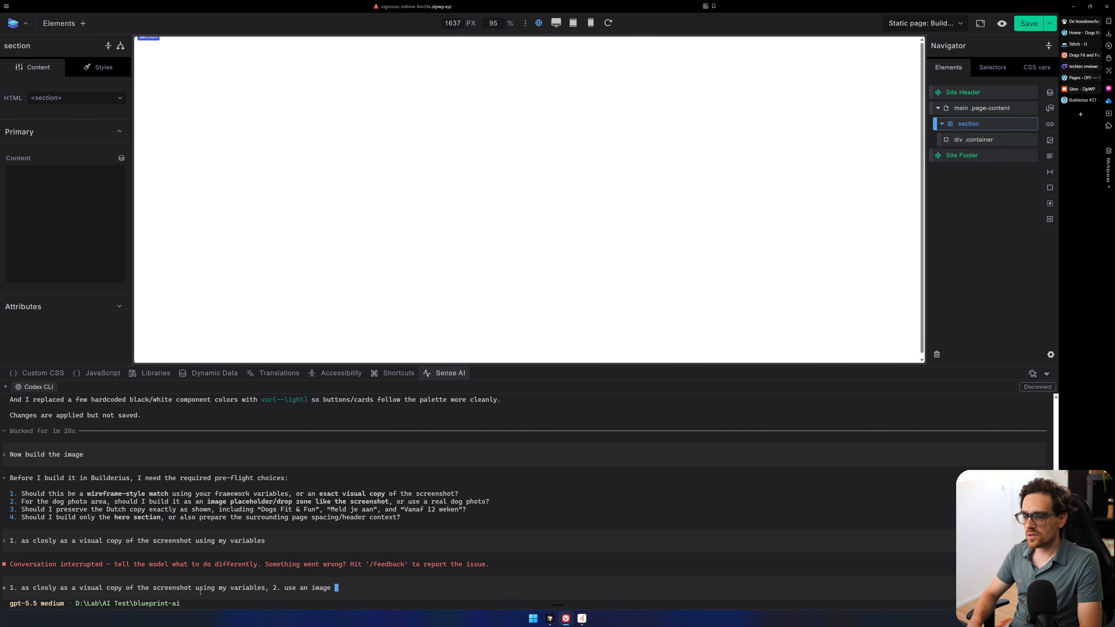
{"action": "key", "text": "BackSpace"}
{"action": "key", "text": "BackSpace"}
{"action": "type", "text": "ceholder. "}
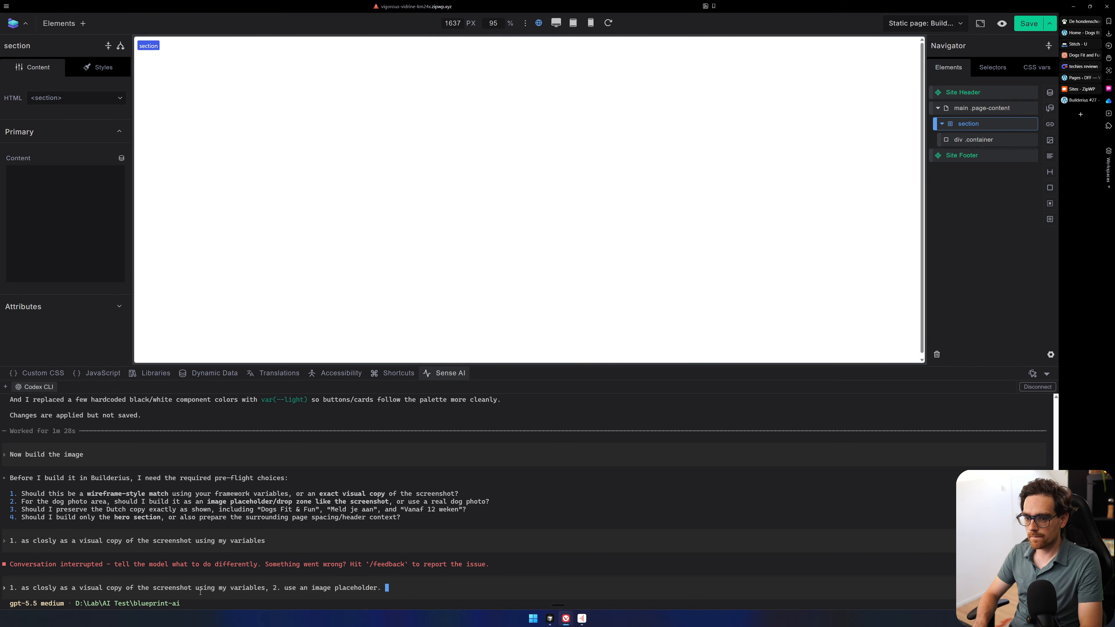
{"action": "type", "text": "You are fr"}
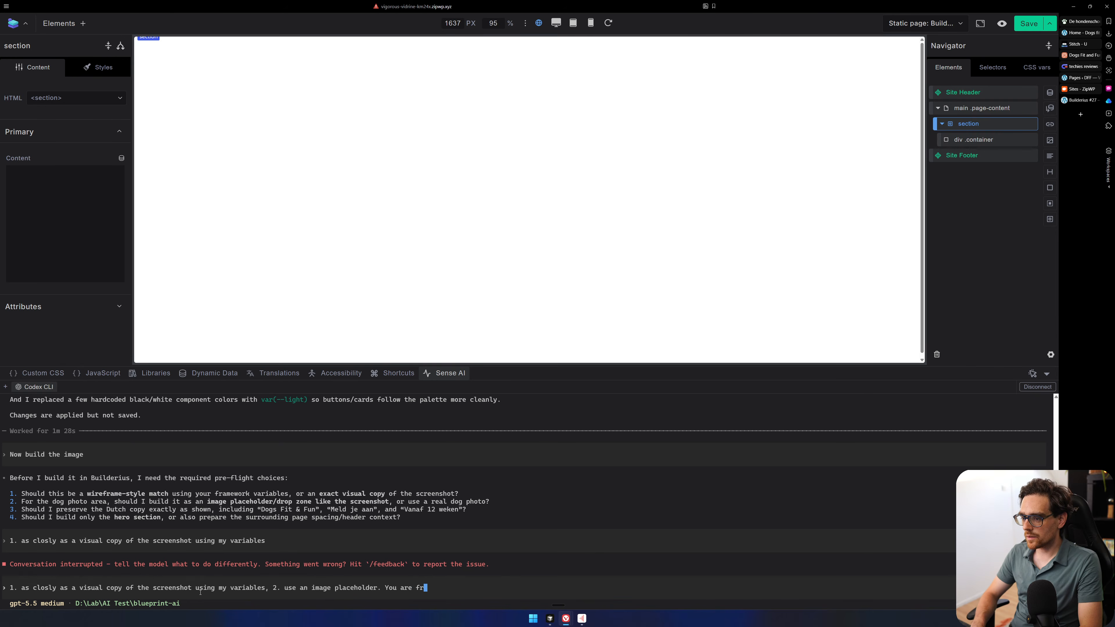
{"action": "type", "text": "ee to use i"}
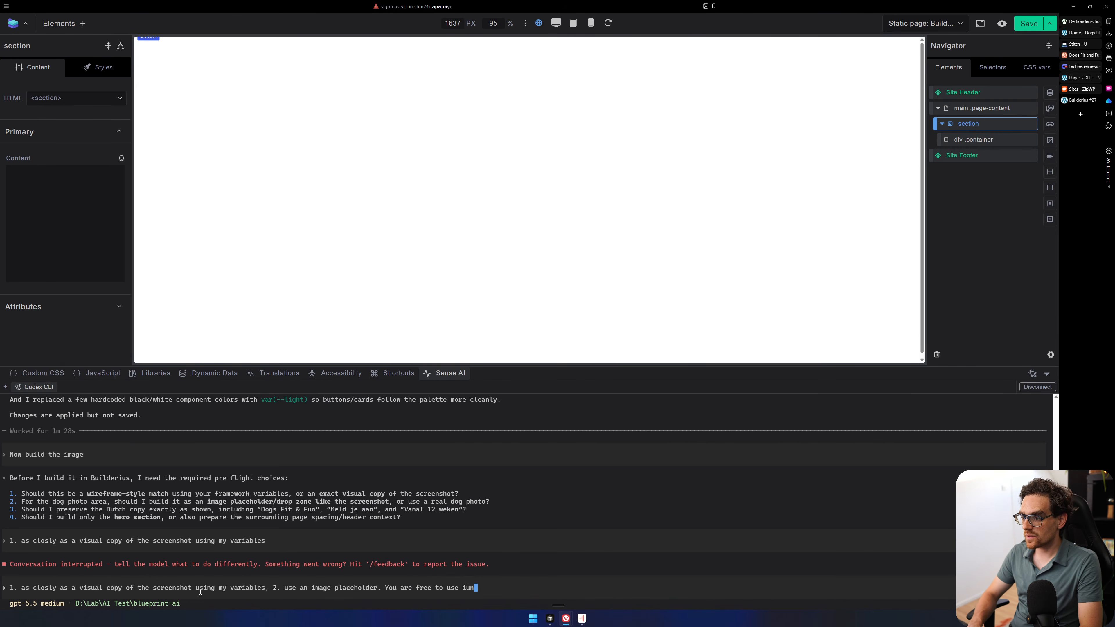
{"action": "key", "text": "BackSpace"}
{"action": "type", "text": "unsplas"}
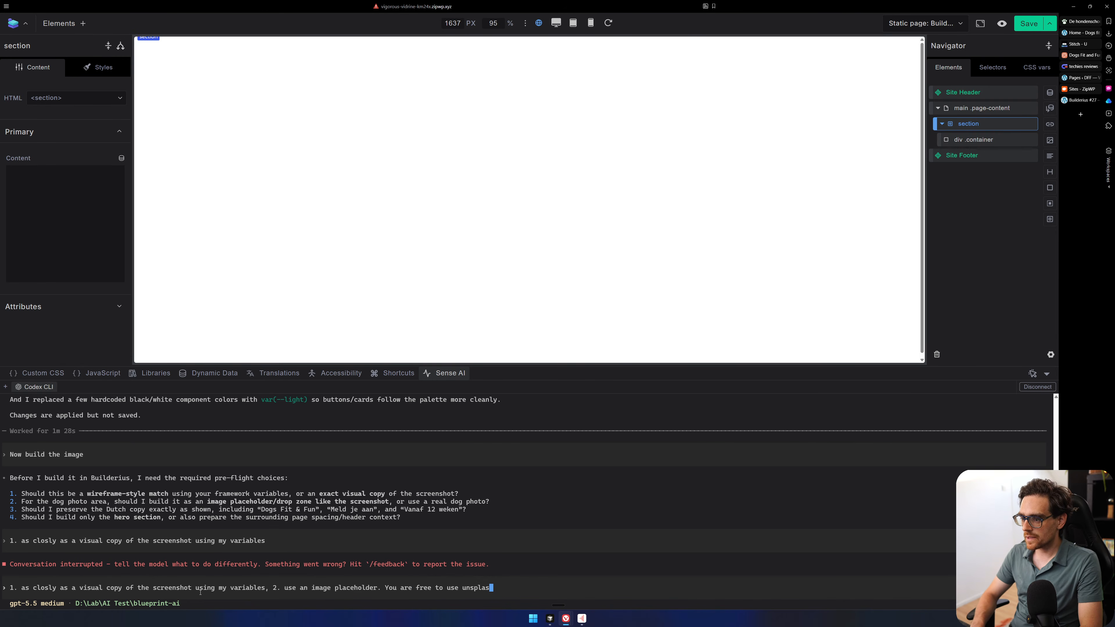
{"action": "type", "text": "h pho"}
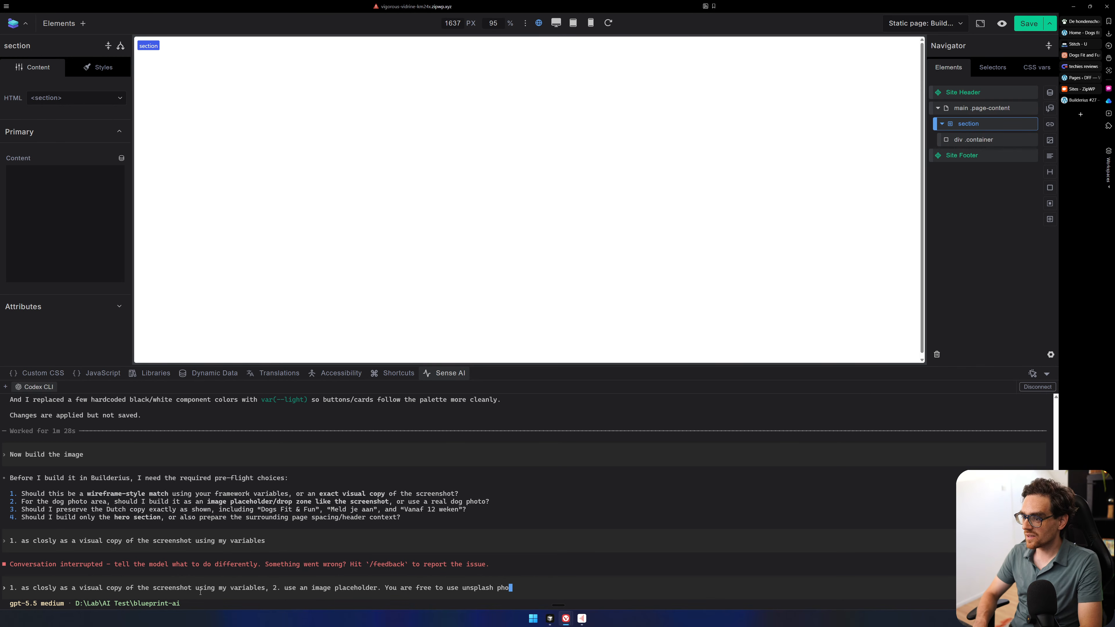
{"action": "type", "text": "tos if you haver a"}
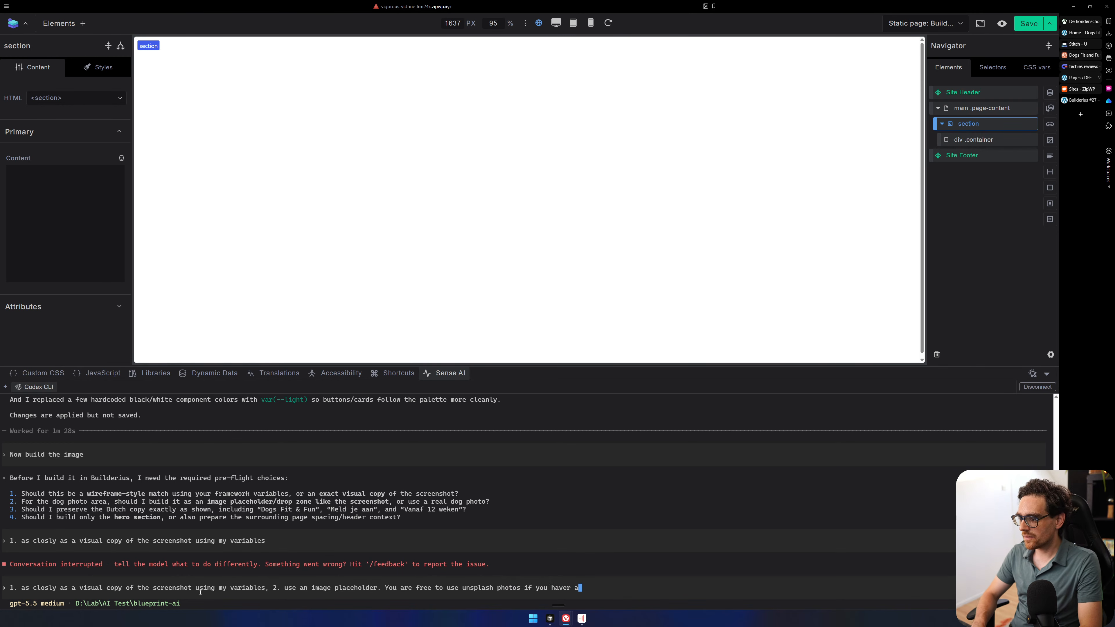
{"action": "type", "text": "ccess to t"}
{"action": "type", "text": "hat. "}
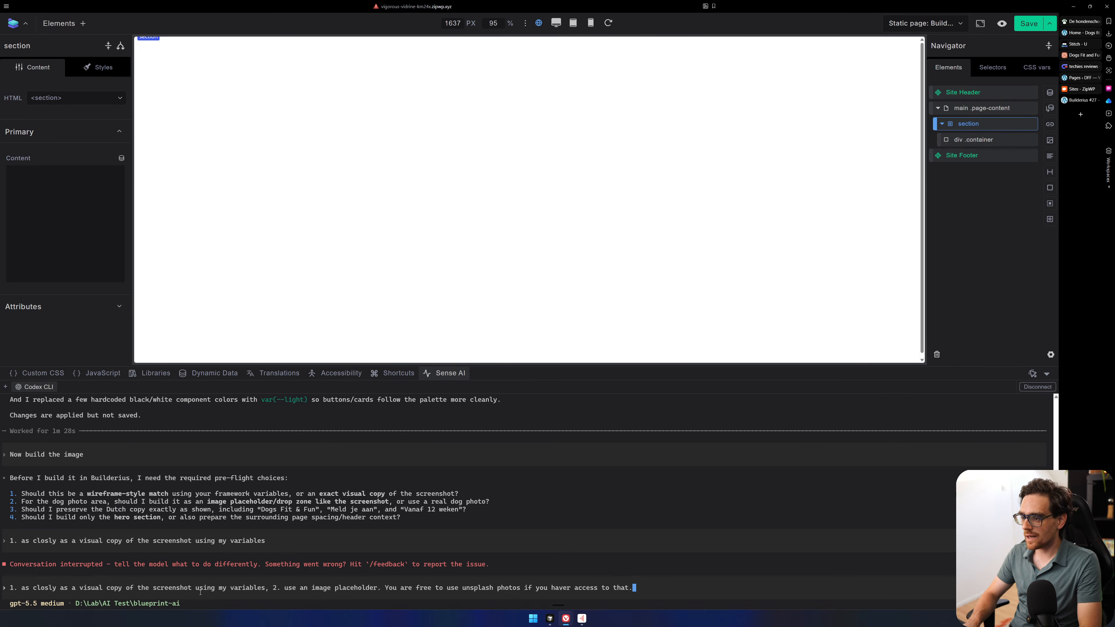
Add "3. yes. 4. only the hero section for now" to the pre-flight answer and submit it to the AI.
{"action": "type", "text": "3."}
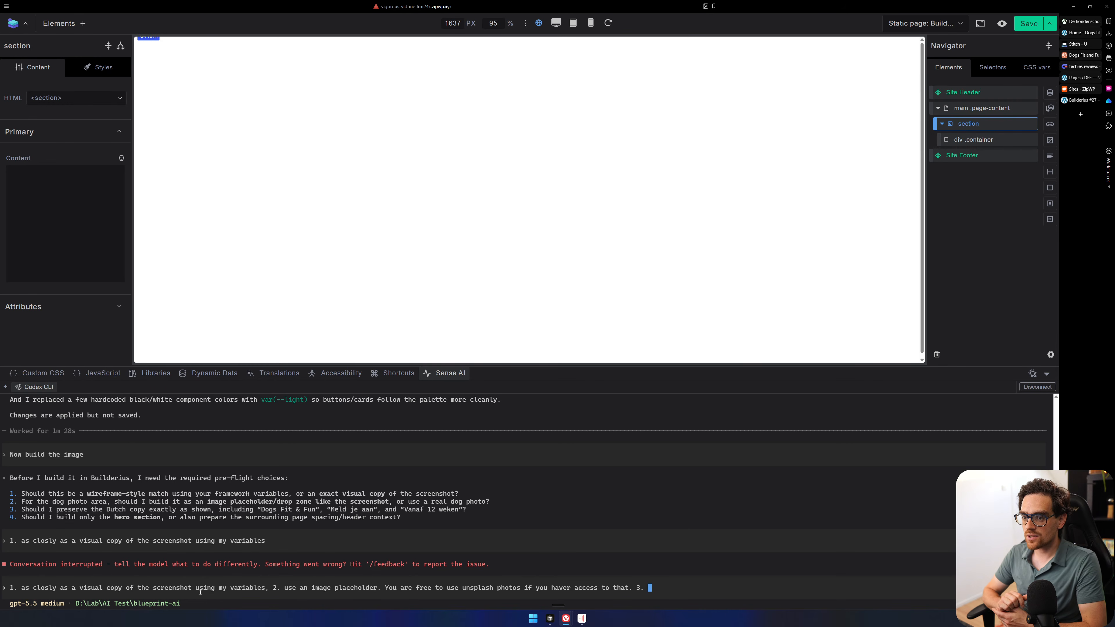
{"action": "type", "text": "yes. 4."}
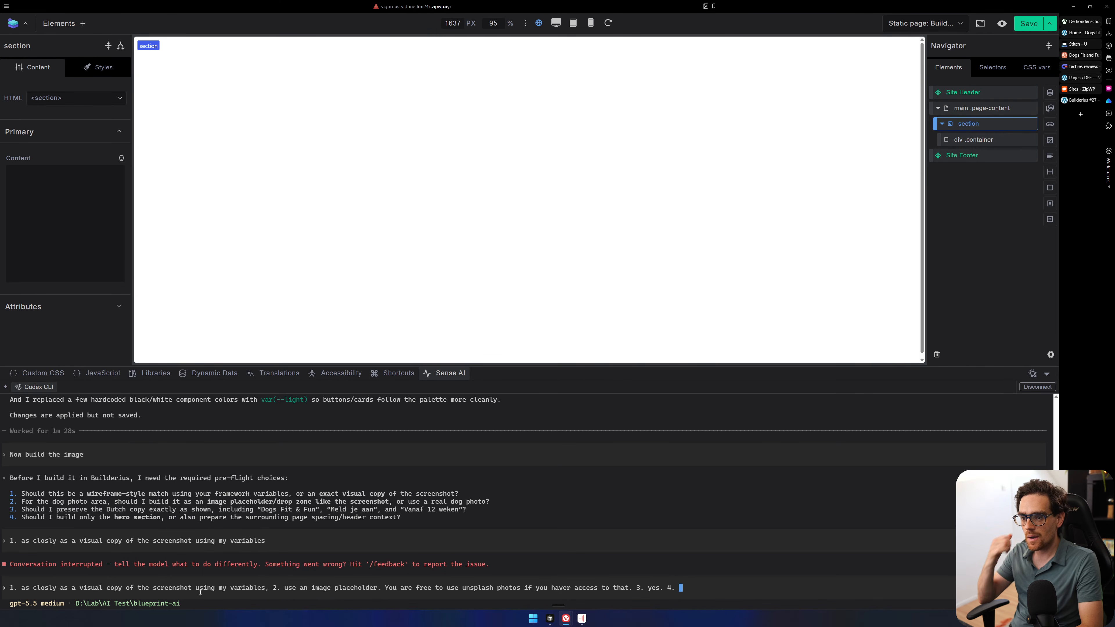
{"action": "type", "text": "only "}
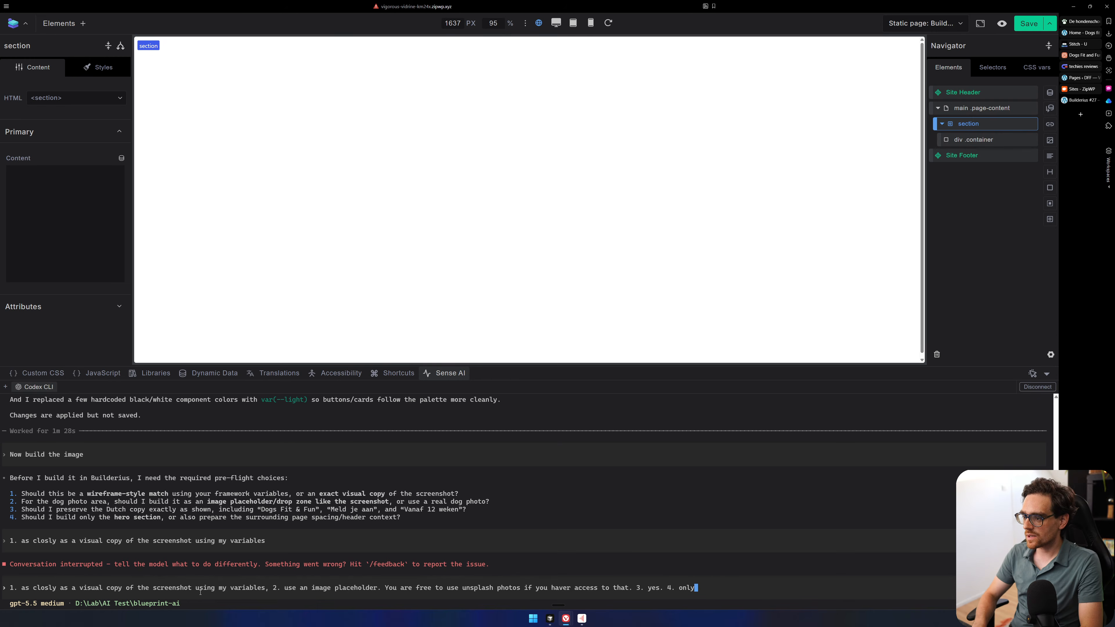
{"action": "type", "text": "the hero"}
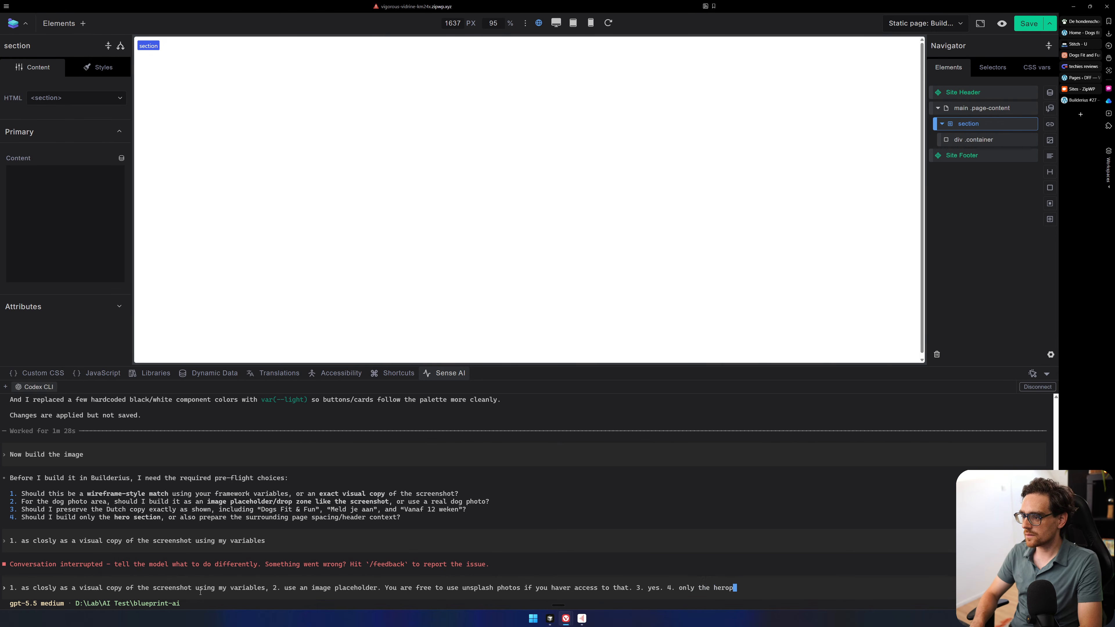
{"action": "type", "text": " section for now"}
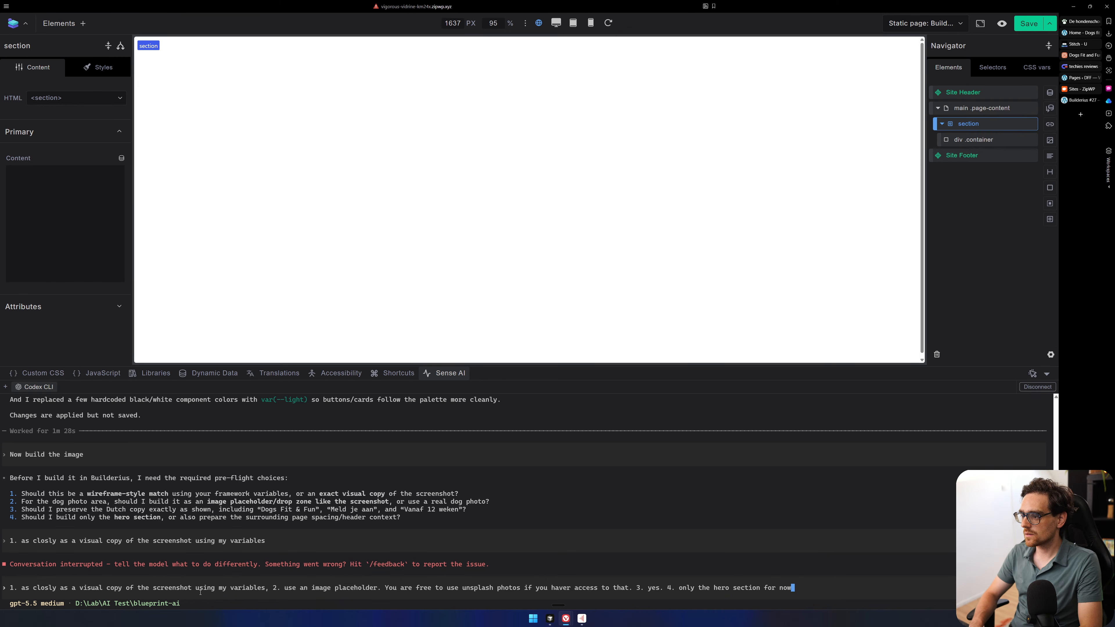
{"action": "key", "text": "Return"}
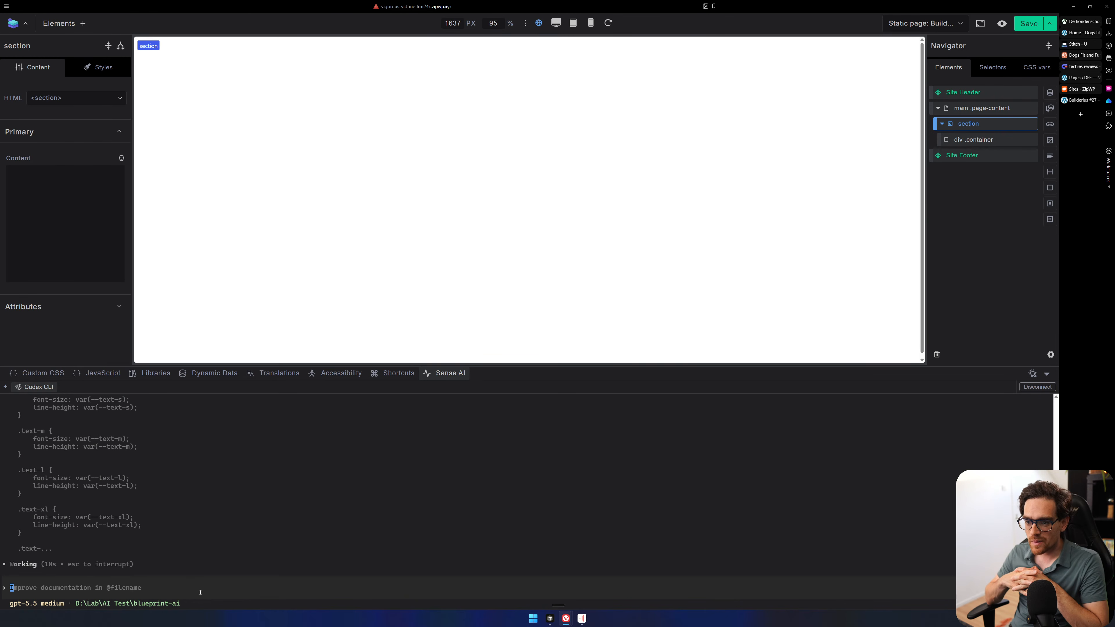
Review the AI's inspection output and allow the builderius_builder_add_module_tree tool to run.
{"action": "scroll", "coordinate": [17, 485], "scroll_direction": "up", "scroll_amount": 15}
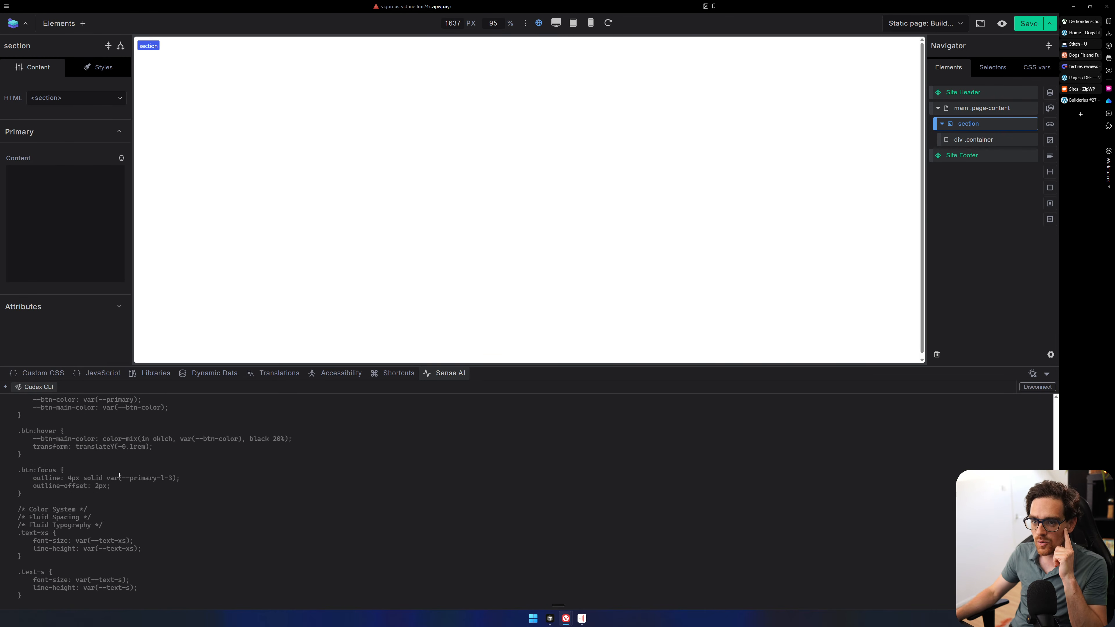
{"action": "scroll", "coordinate": [117, 473], "scroll_direction": "down", "scroll_amount": 5}
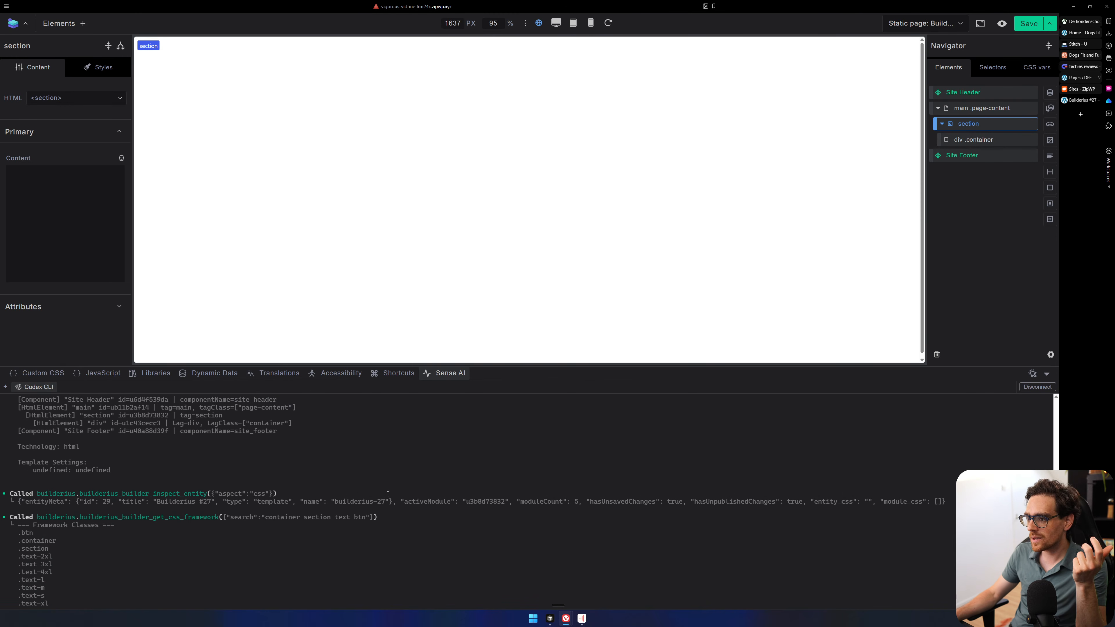
{"action": "scroll", "coordinate": [348, 496], "scroll_direction": "down", "scroll_amount": 15}
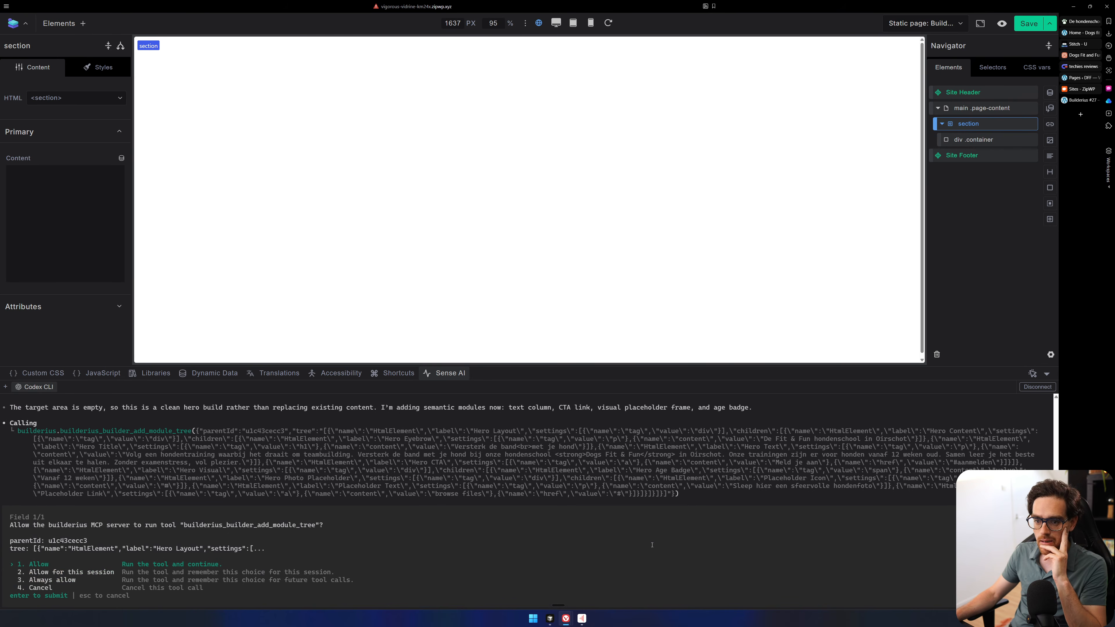
{"action": "key", "text": "Return"}
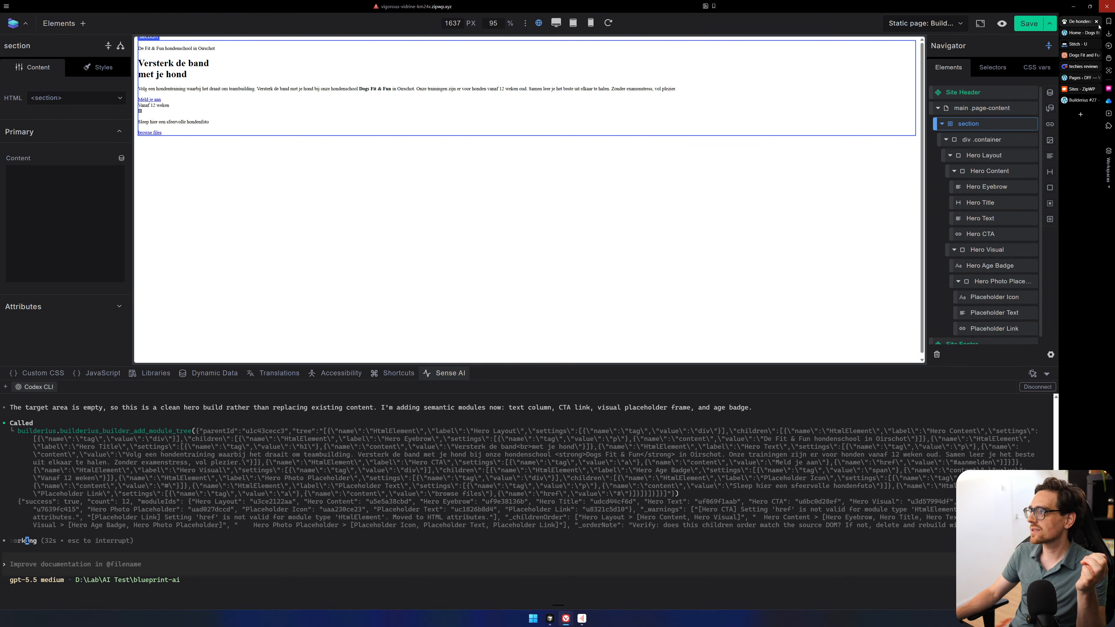
Check the Warm hero in the Claude design page, highlighting its text and button, and return to the Builderius page.
{"action": "left_click", "coordinate": [1081, 56]}
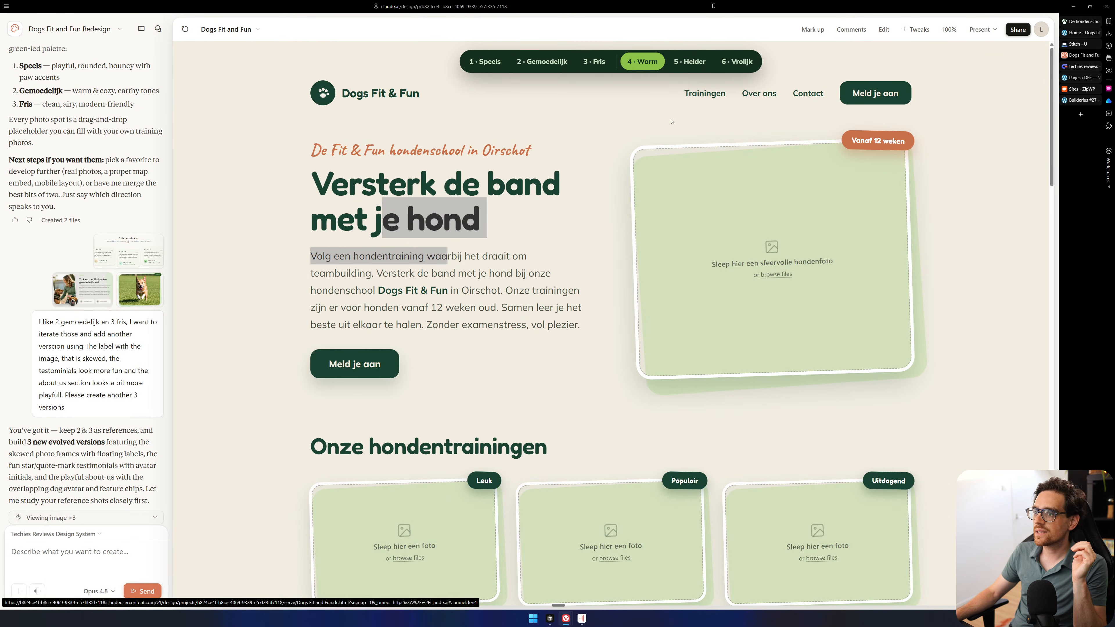
{"action": "left_click_drag", "start_coordinate": [289, 143], "coordinate": [588, 374]}
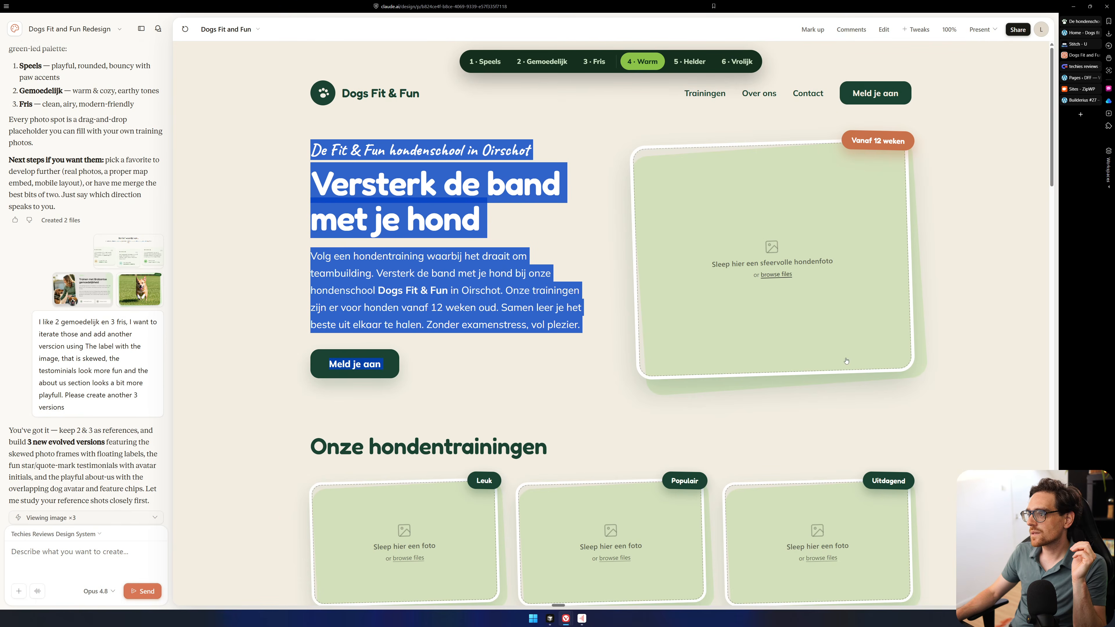
{"action": "left_click", "coordinate": [1083, 101]}
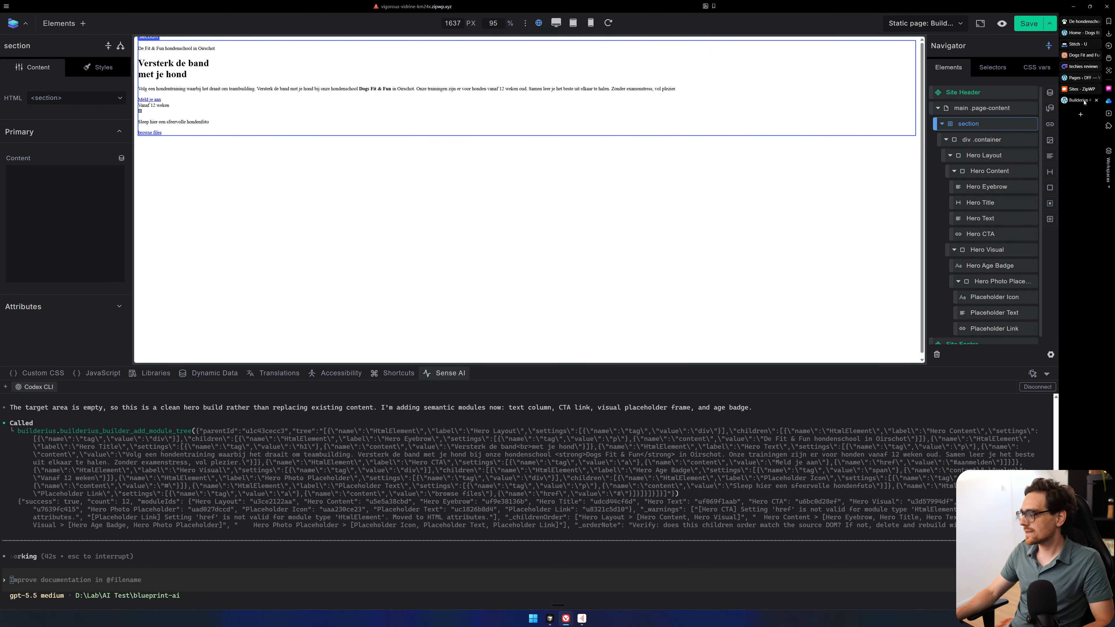
Show the Claude design page and the Builderius editor side by side and hide the design's chat sidebar.
{"action": "left_click_drag", "start_coordinate": [1084, 102], "coordinate": [916, 123]}
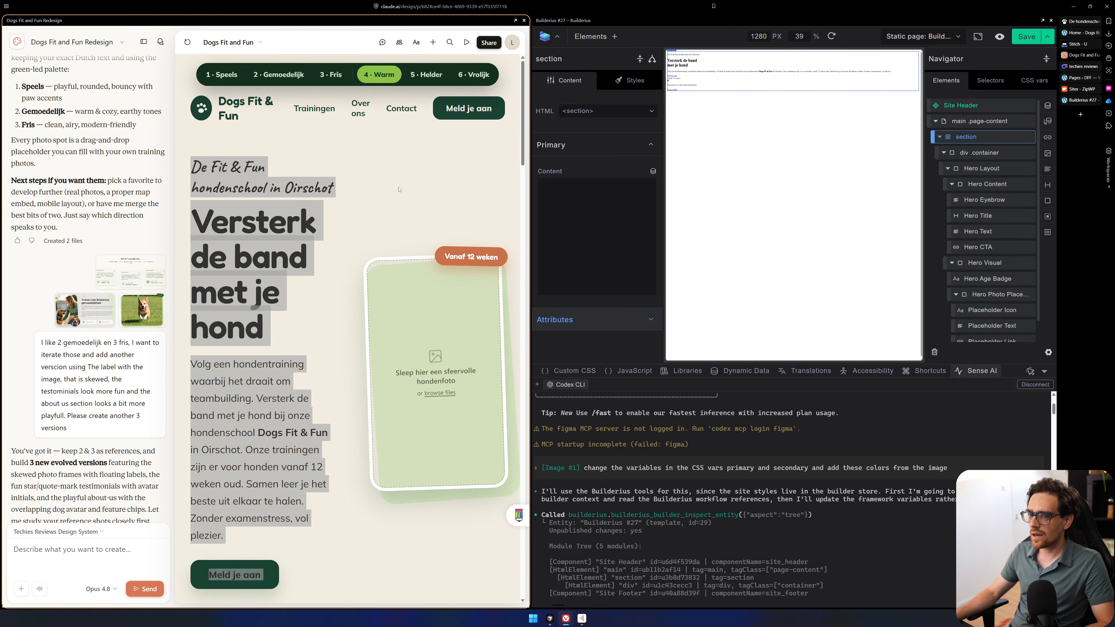
{"action": "left_click", "coordinate": [143, 42]}
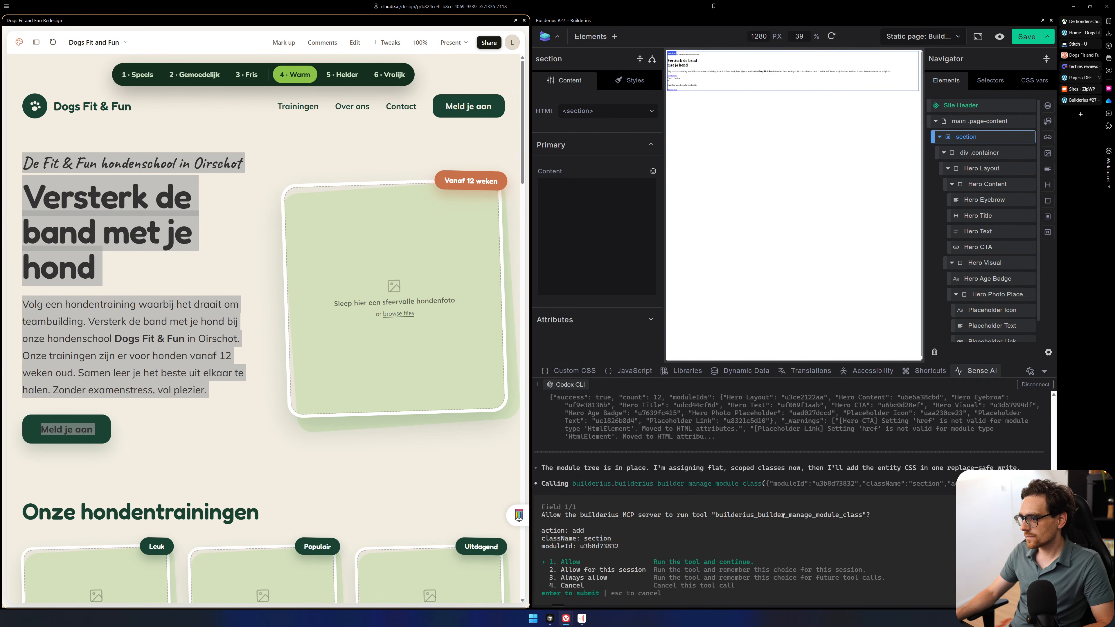
Allow the builderius_builder_manage_module_class tool call, and allow builderius_builder_get_breakpoints for this session.
{"action": "left_click", "coordinate": [945, 538]}
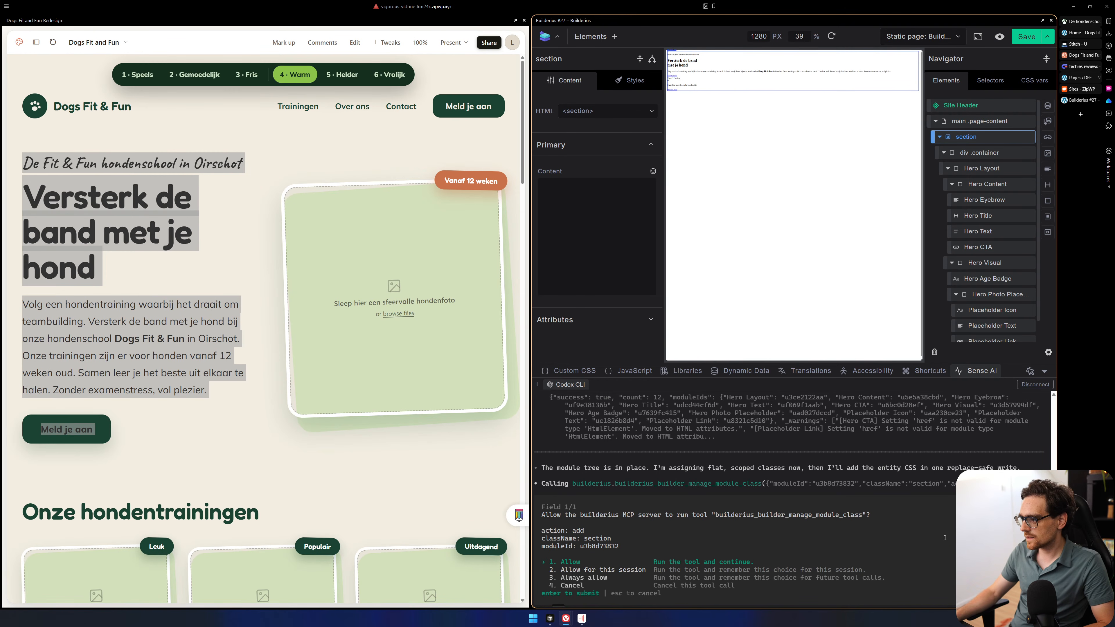
{"action": "key", "text": "Return"}
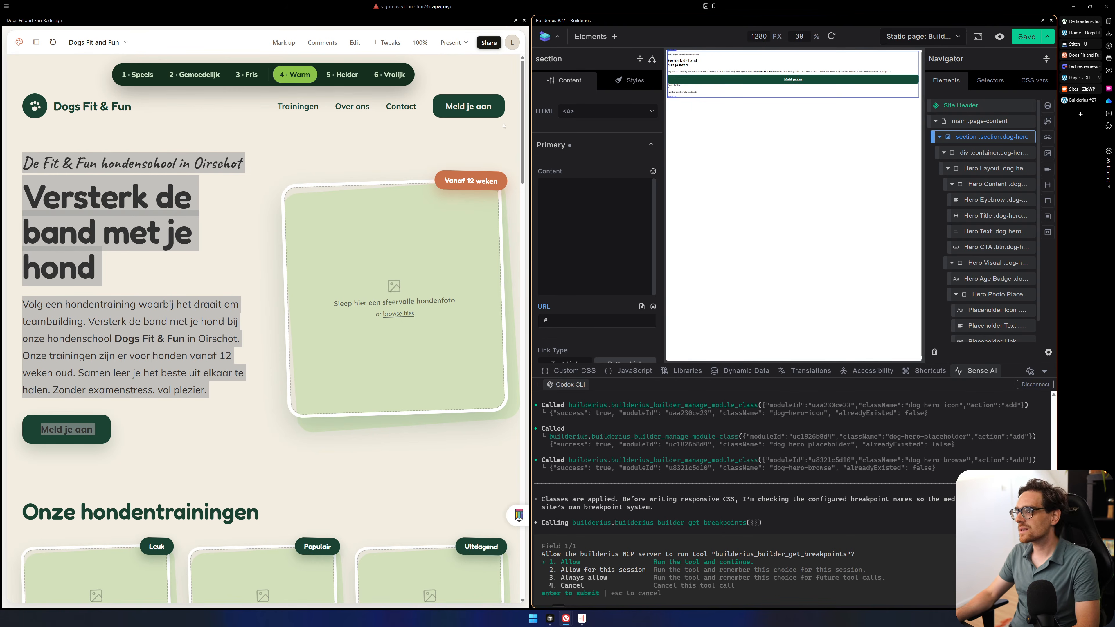
{"action": "left_click", "coordinate": [202, 442]}
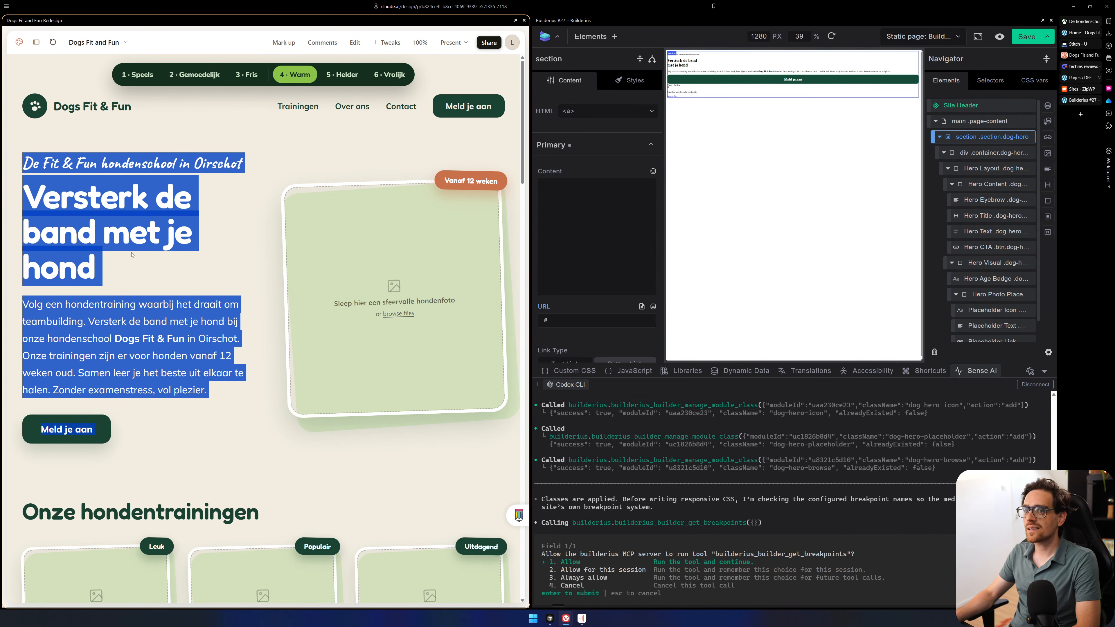
{"action": "left_click", "coordinate": [102, 284]}
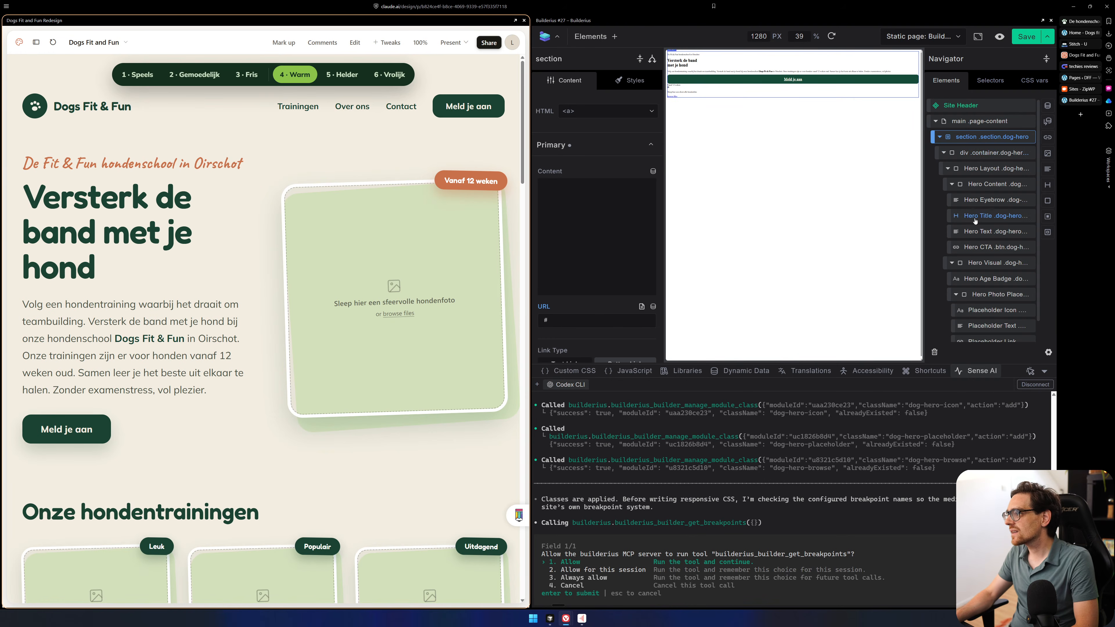
{"action": "left_click", "coordinate": [922, 488]}
{"action": "key", "text": "Down"}
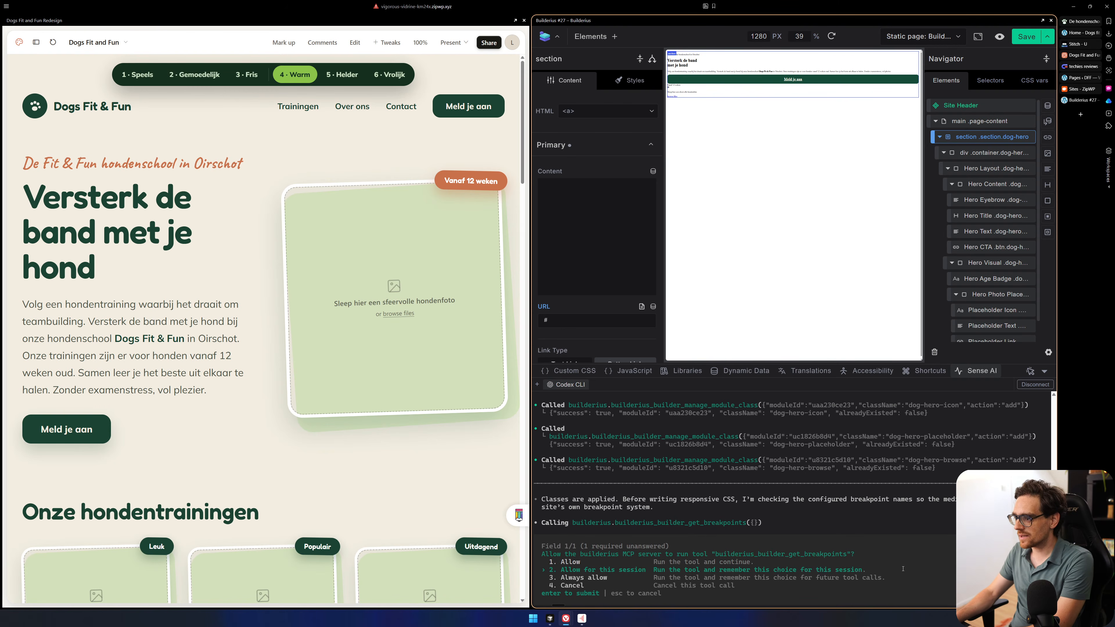
{"action": "key", "text": "Return"}
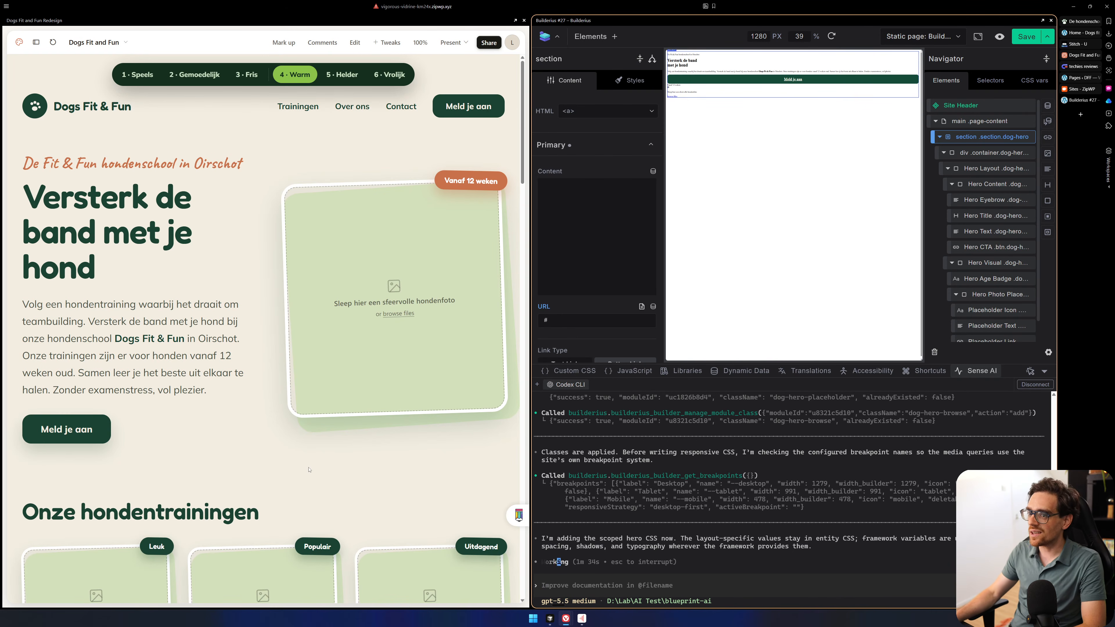
Examine the testimonials and photo gallery of the 5 · Helder and 3 · Fris design versions.
{"action": "left_click", "coordinate": [342, 75]}
{"action": "scroll", "coordinate": [241, 335], "scroll_direction": "down", "scroll_amount": 4}
{"action": "scroll", "coordinate": [241, 335], "scroll_direction": "down", "scroll_amount": 15}
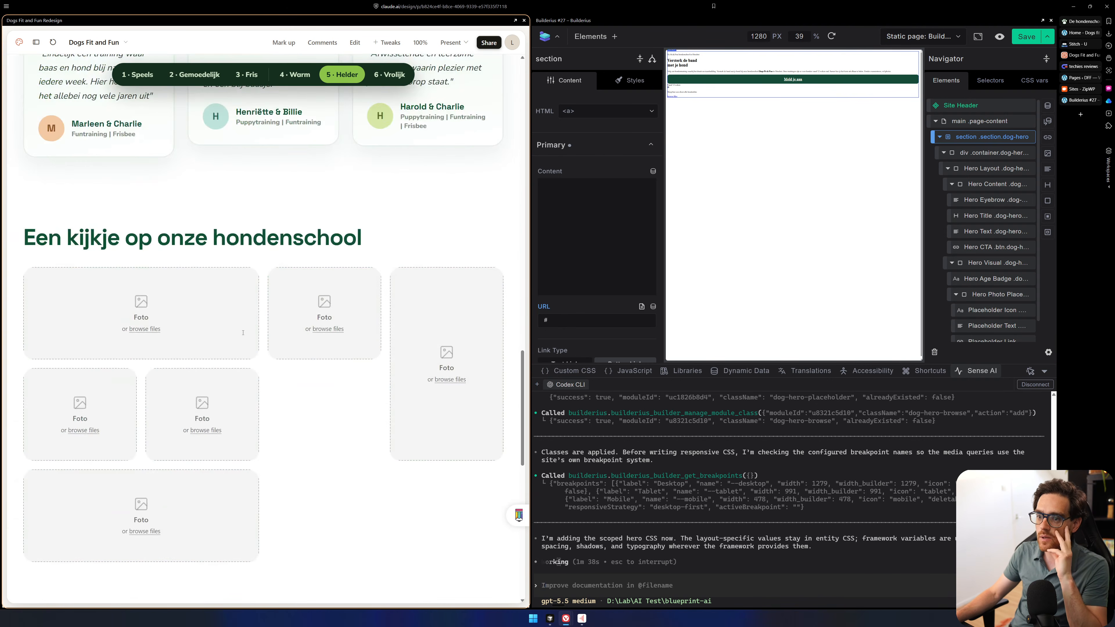
{"action": "scroll", "coordinate": [243, 329], "scroll_direction": "up", "scroll_amount": 6}
{"action": "scroll", "coordinate": [243, 329], "scroll_direction": "up", "scroll_amount": 11}
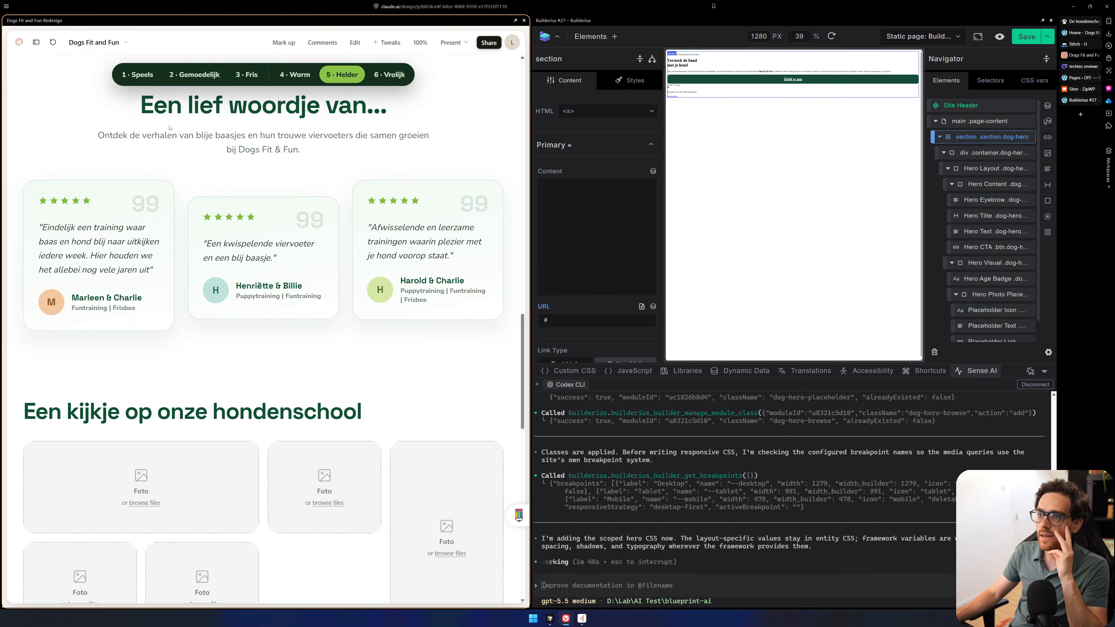
{"action": "left_click", "coordinate": [246, 74]}
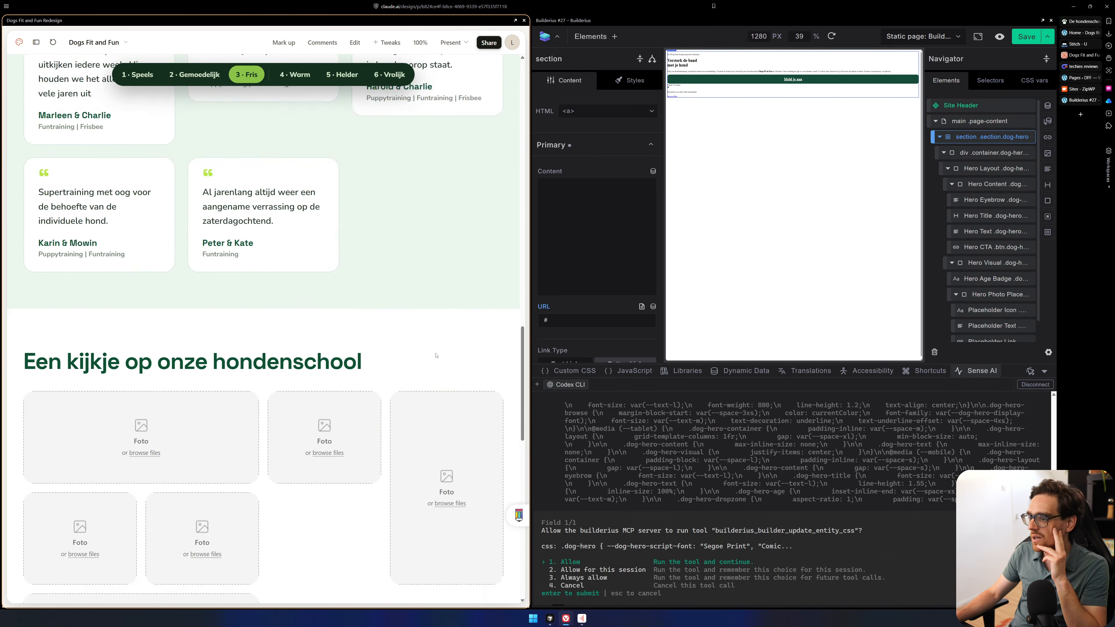
{"action": "scroll", "coordinate": [264, 308], "scroll_direction": "down", "scroll_amount": 3}
Allow the builderius_builder_update_entity_css tool for this session in the Codex CLI.
{"action": "left_click", "coordinate": [907, 508]}
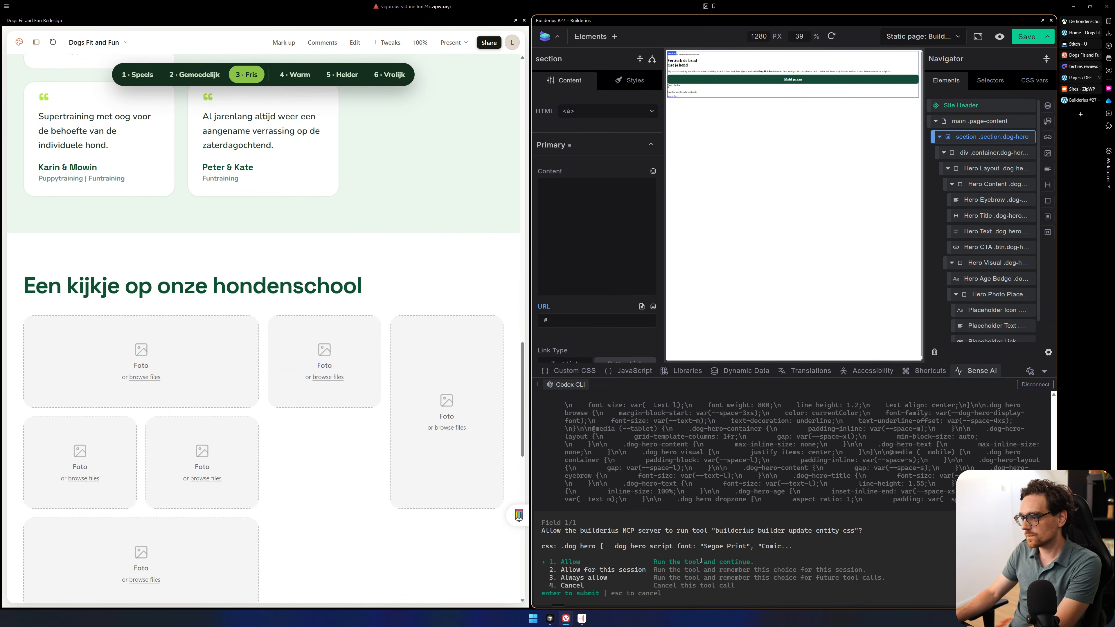
{"action": "key", "text": "Down"}
{"action": "key", "text": "Return"}
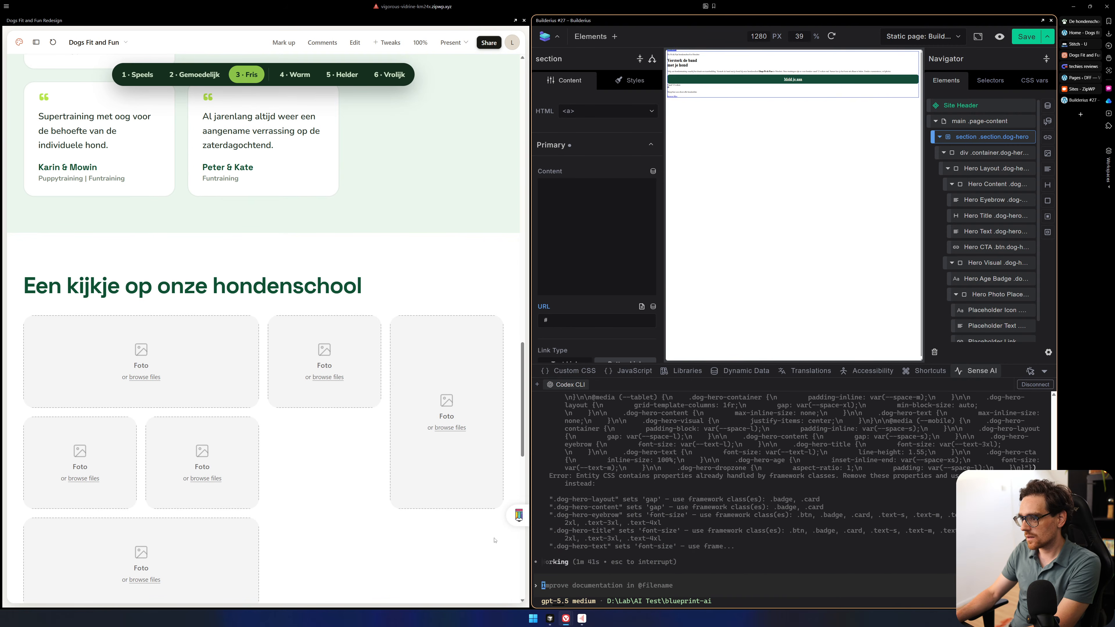
Compare the location and "Meld je aan" sections across the Fris, Gemoedelijk, Warm, Helder and Vrolijk design versions.
{"action": "left_click", "coordinate": [341, 523]}
{"action": "scroll", "coordinate": [341, 483], "scroll_direction": "down", "scroll_amount": 10}
{"action": "scroll", "coordinate": [340, 427], "scroll_direction": "up", "scroll_amount": 5}
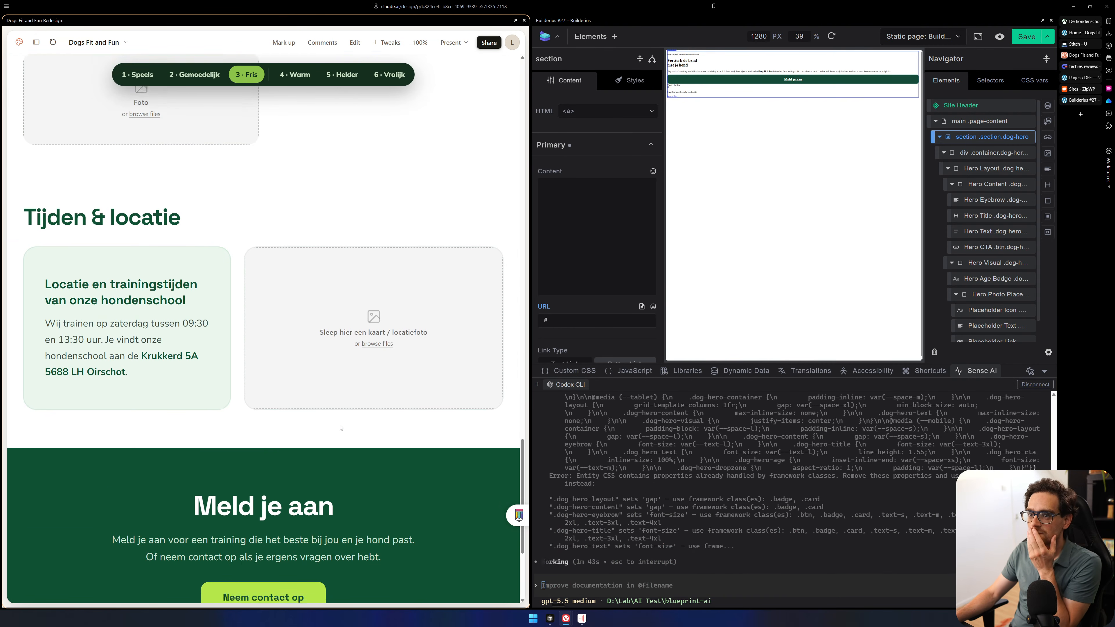
{"action": "left_click", "coordinate": [210, 75]}
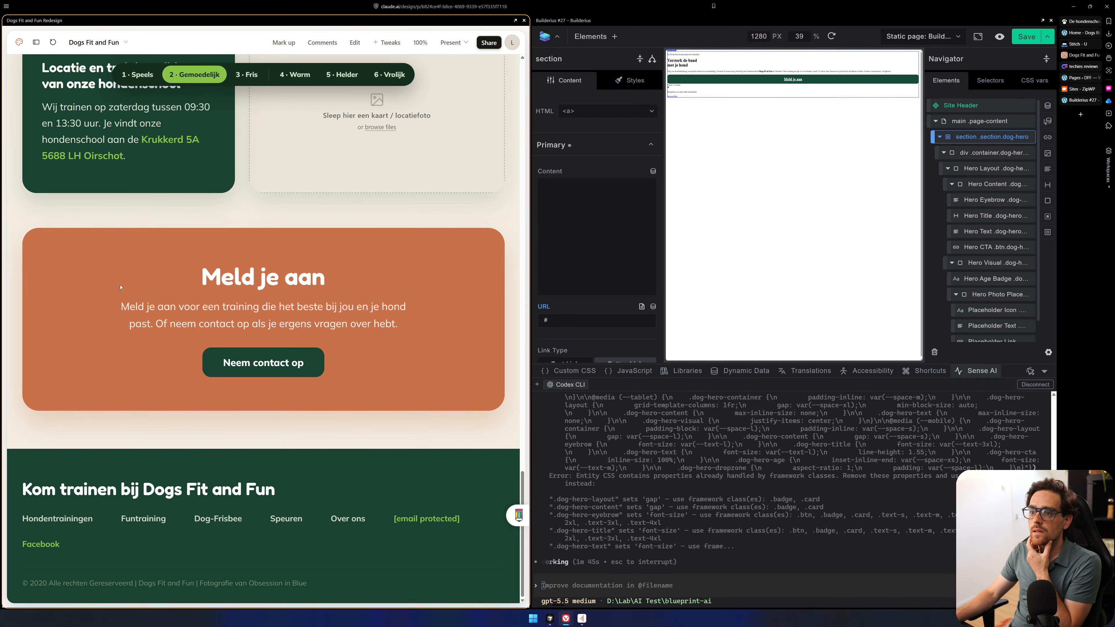
{"action": "left_click", "coordinate": [298, 75]}
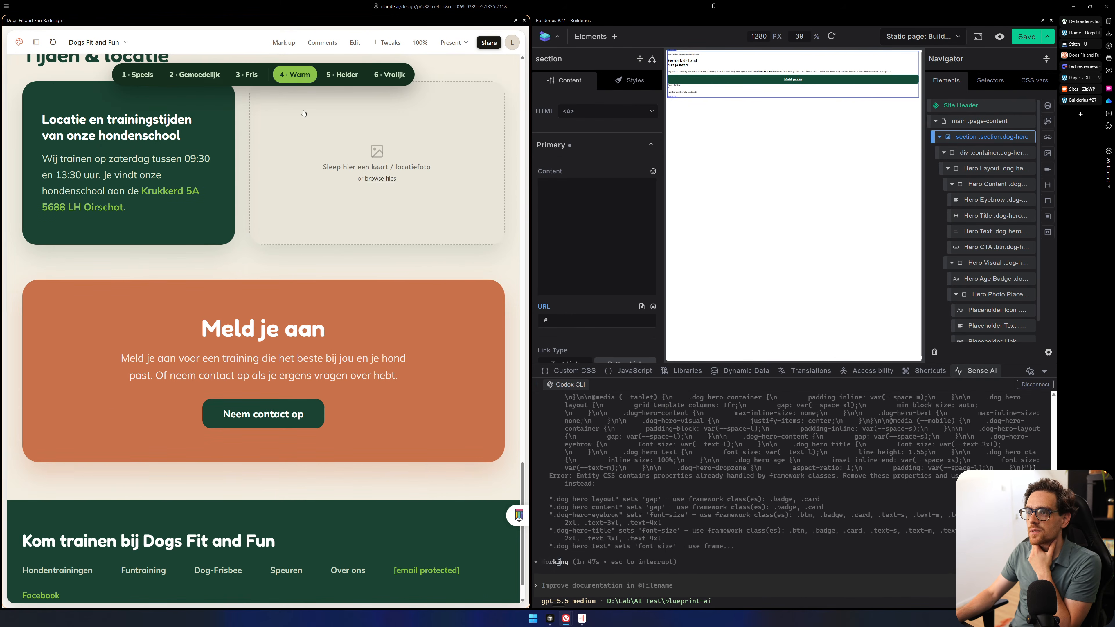
{"action": "left_click", "coordinate": [342, 75]}
{"action": "left_click", "coordinate": [390, 75]}
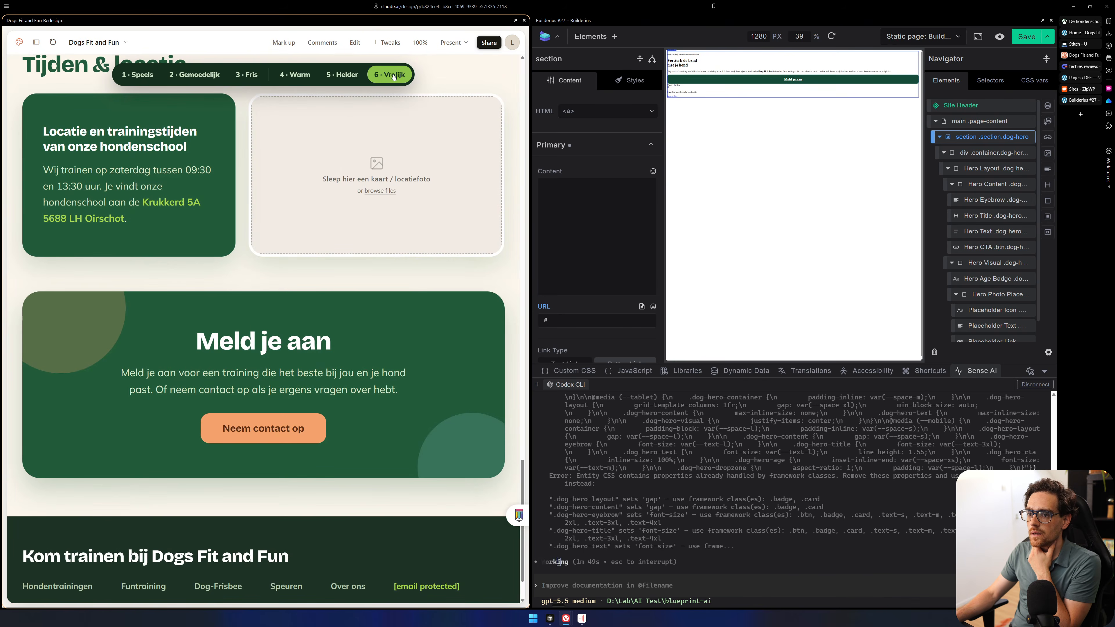
Compare the Gemoedelijk, Speels and Fris design variants, examining the closing call-to-action, footer and the Fris variant's Over ons section.
{"action": "left_click", "coordinate": [212, 76]}
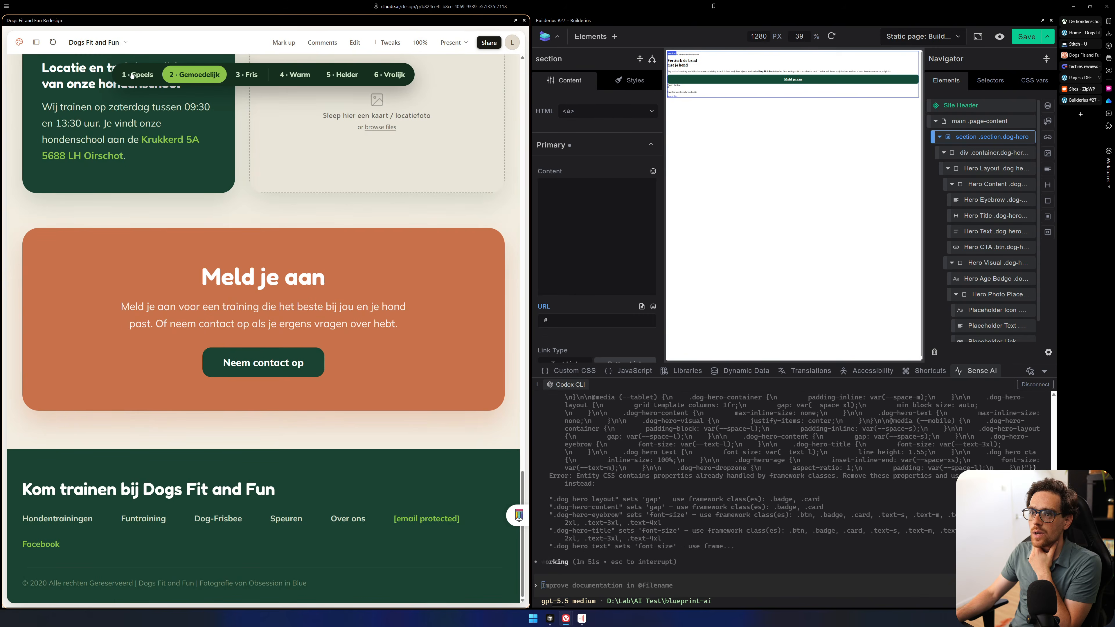
{"action": "left_click", "coordinate": [137, 75]}
{"action": "scroll", "coordinate": [272, 119], "scroll_direction": "down", "scroll_amount": 5}
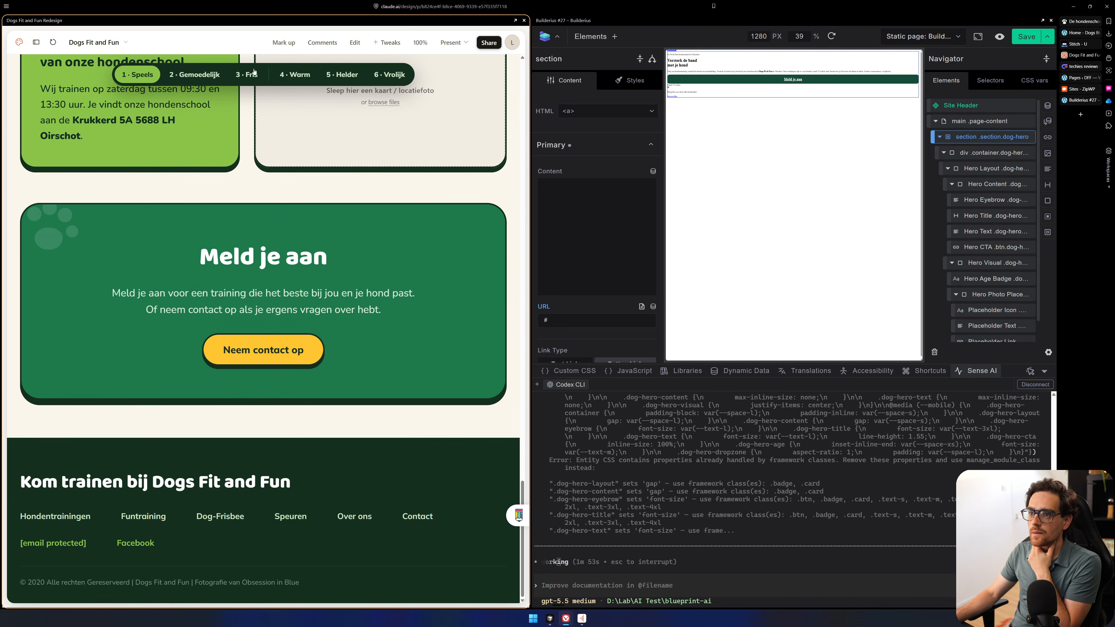
{"action": "left_click", "coordinate": [247, 75]}
{"action": "scroll", "coordinate": [326, 197], "scroll_direction": "down", "scroll_amount": 1}
{"action": "scroll", "coordinate": [280, 339], "scroll_direction": "up", "scroll_amount": 5}
{"action": "scroll", "coordinate": [280, 338], "scroll_direction": "up", "scroll_amount": 15}
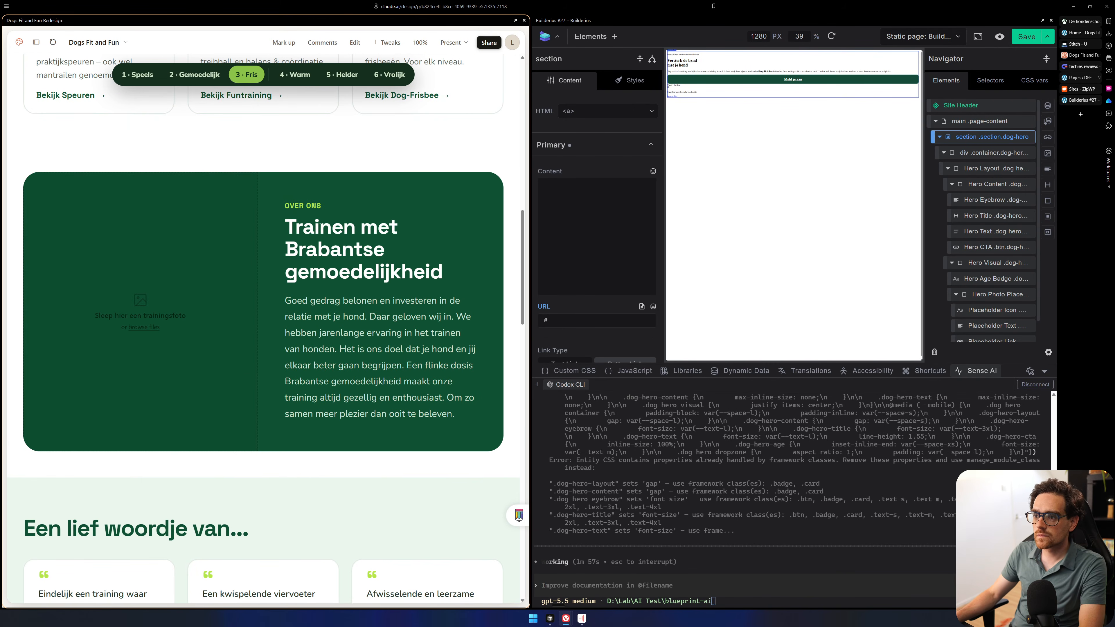
{"action": "left_click_drag", "start_coordinate": [283, 200], "coordinate": [431, 422]}
{"action": "left_click", "coordinate": [338, 143]}
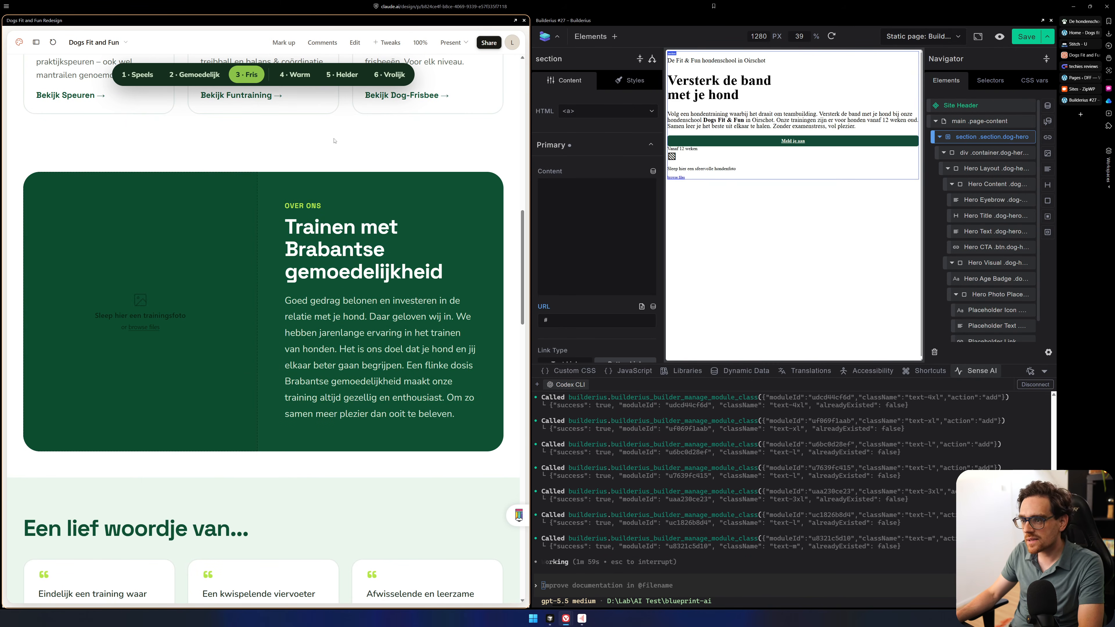
Show the 4 - Warm variant and examine its photo gallery, testimonials and Over ons section.
{"action": "left_click", "coordinate": [295, 75]}
{"action": "scroll", "coordinate": [313, 380], "scroll_direction": "down", "scroll_amount": 15}
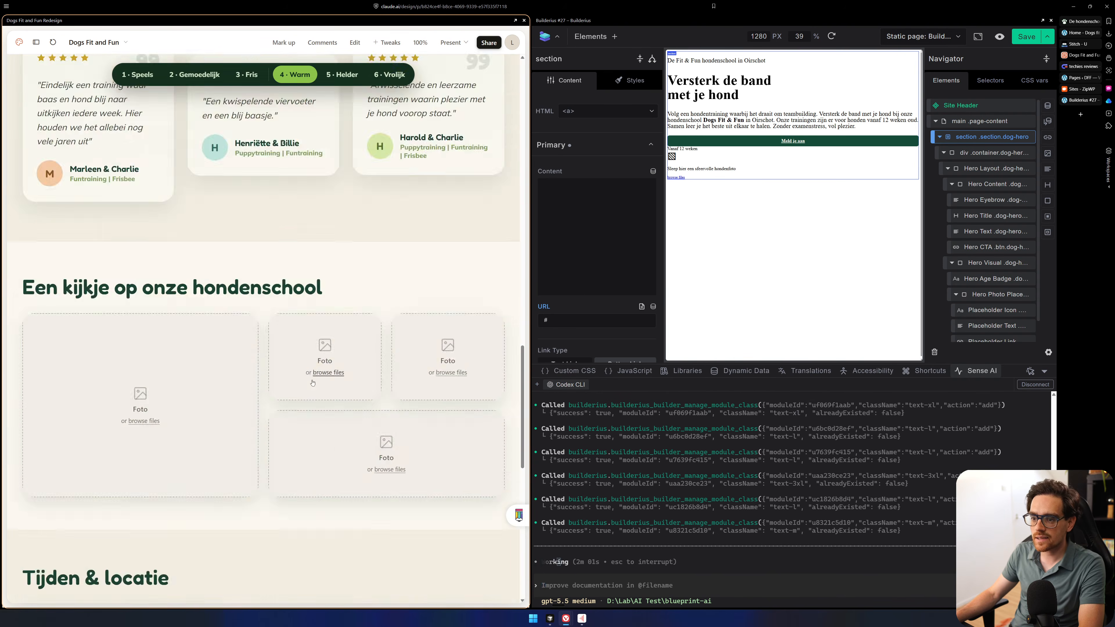
{"action": "scroll", "coordinate": [313, 380], "scroll_direction": "up", "scroll_amount": 15}
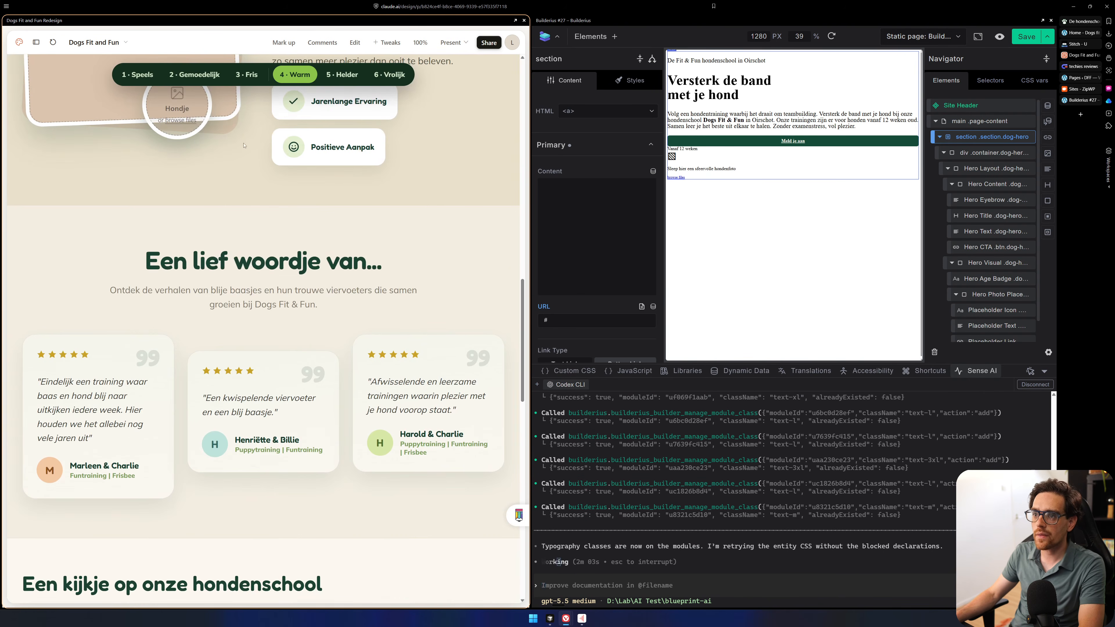
{"action": "scroll", "coordinate": [221, 220], "scroll_direction": "up", "scroll_amount": 8}
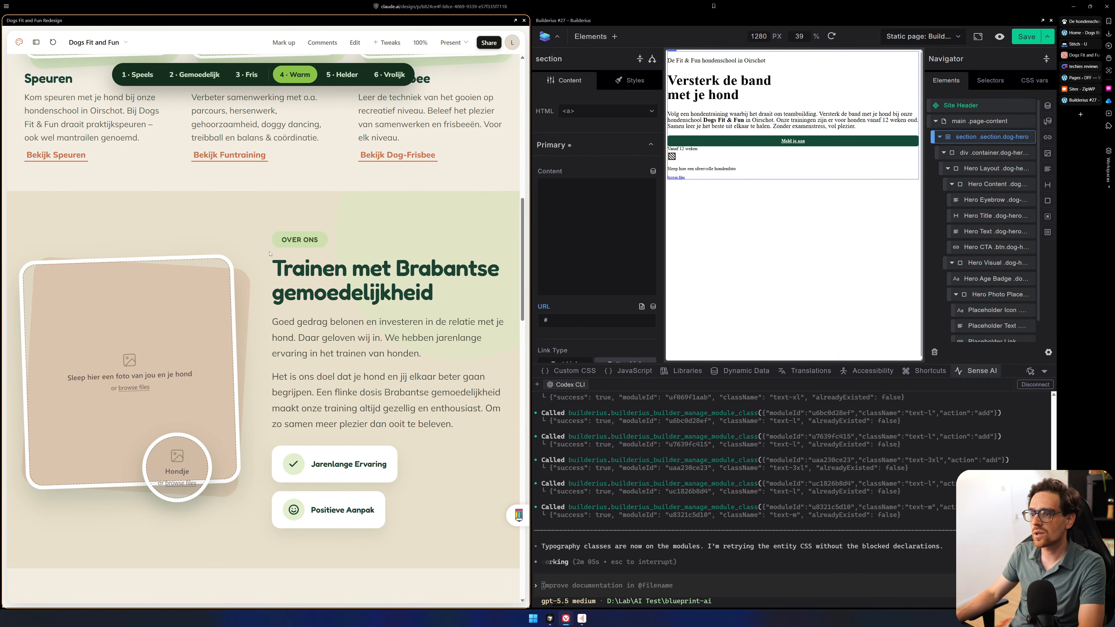
{"action": "left_click_drag", "start_coordinate": [263, 228], "coordinate": [398, 513]}
{"action": "left_click", "coordinate": [398, 512]}
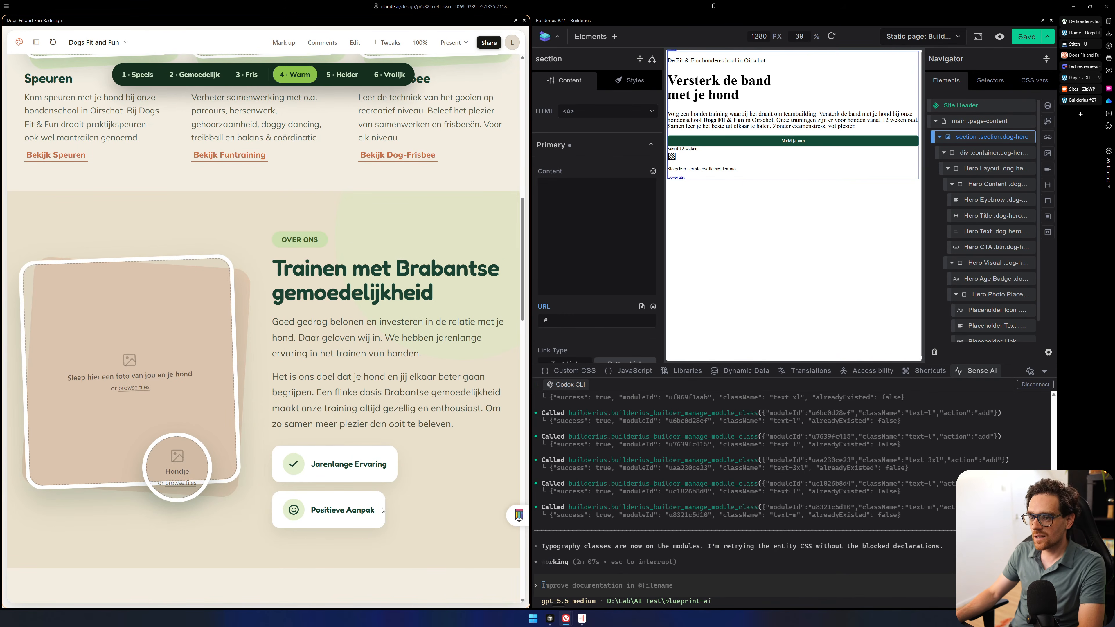
Examine the Warm variant's hero section: tagline, headline, intro paragraph and the Vanaf 12 weken badge on the photo placeholder.
{"action": "scroll", "coordinate": [235, 493], "scroll_direction": "up", "scroll_amount": 10}
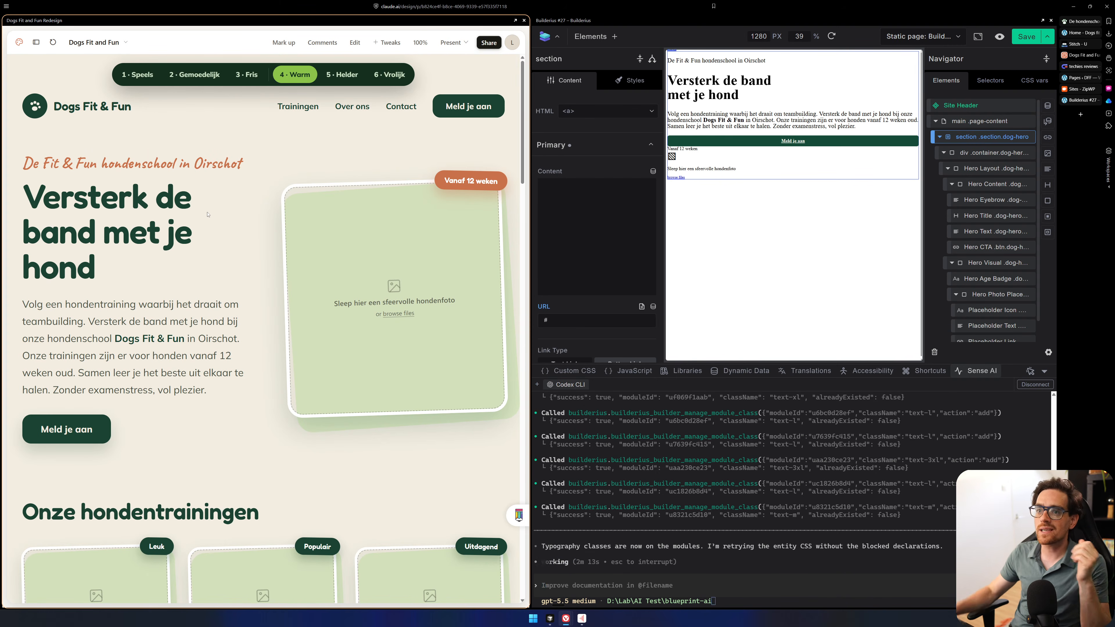
{"action": "left_click_drag", "start_coordinate": [25, 165], "coordinate": [244, 166]}
{"action": "left_click", "coordinate": [170, 264]}
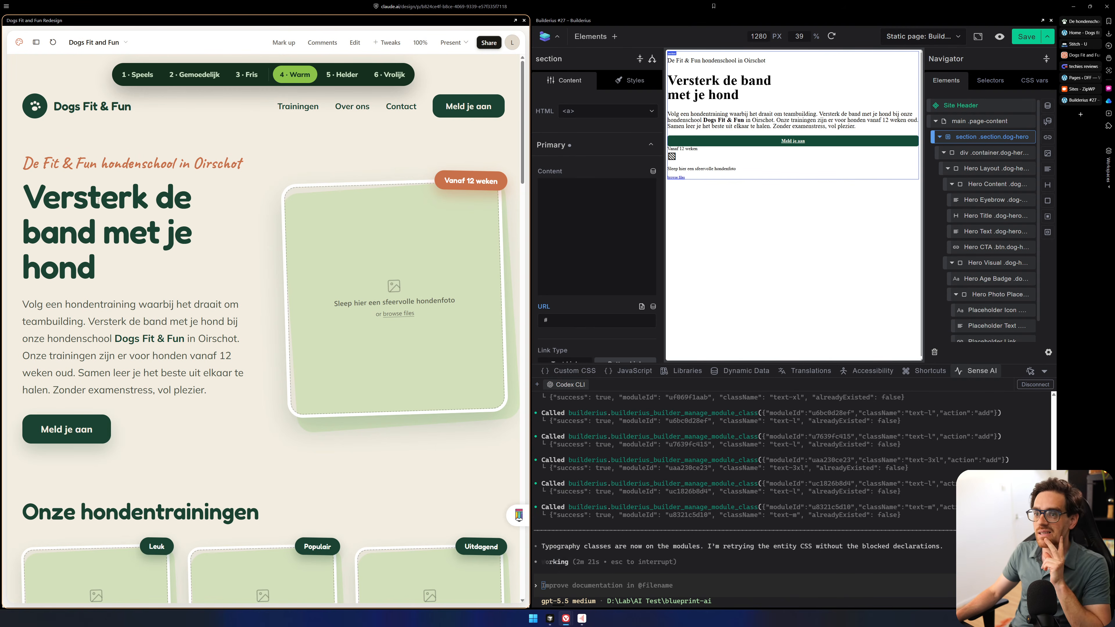
{"action": "left_click_drag", "start_coordinate": [33, 191], "coordinate": [118, 266]}
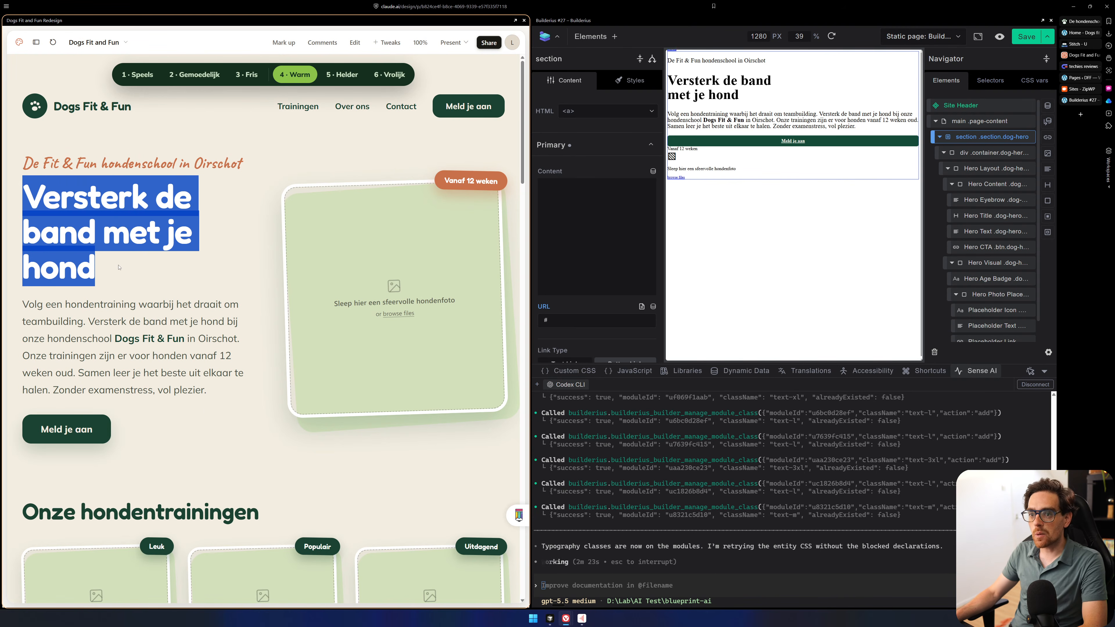
{"action": "left_click_drag", "start_coordinate": [93, 304], "coordinate": [215, 374]}
{"action": "left_click", "coordinate": [213, 409]}
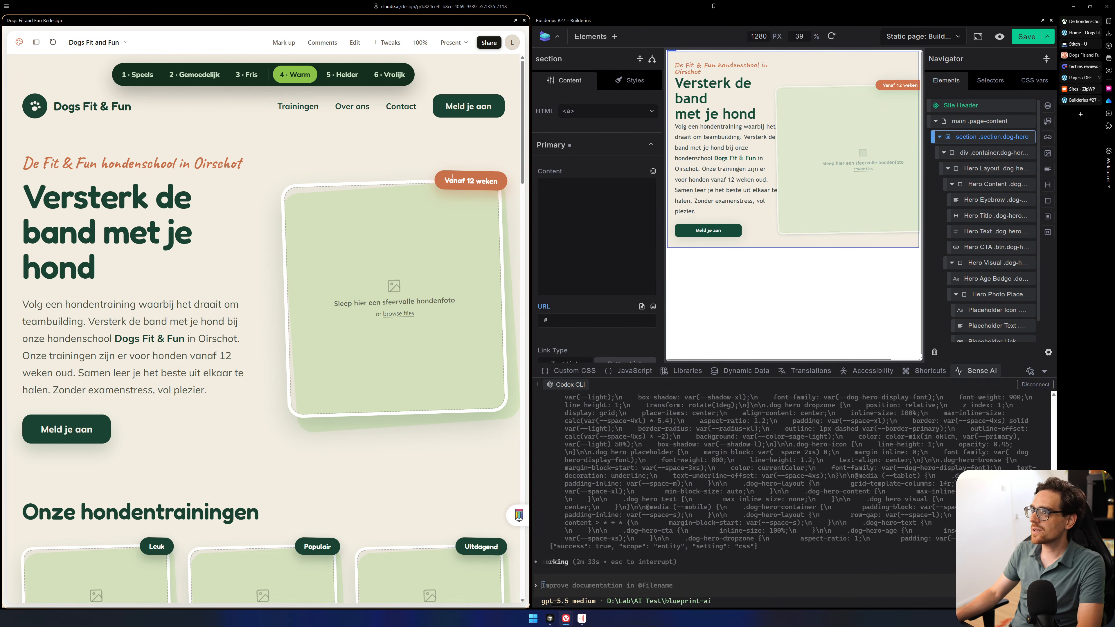
{"action": "left_click_drag", "start_coordinate": [445, 181], "coordinate": [499, 182]}
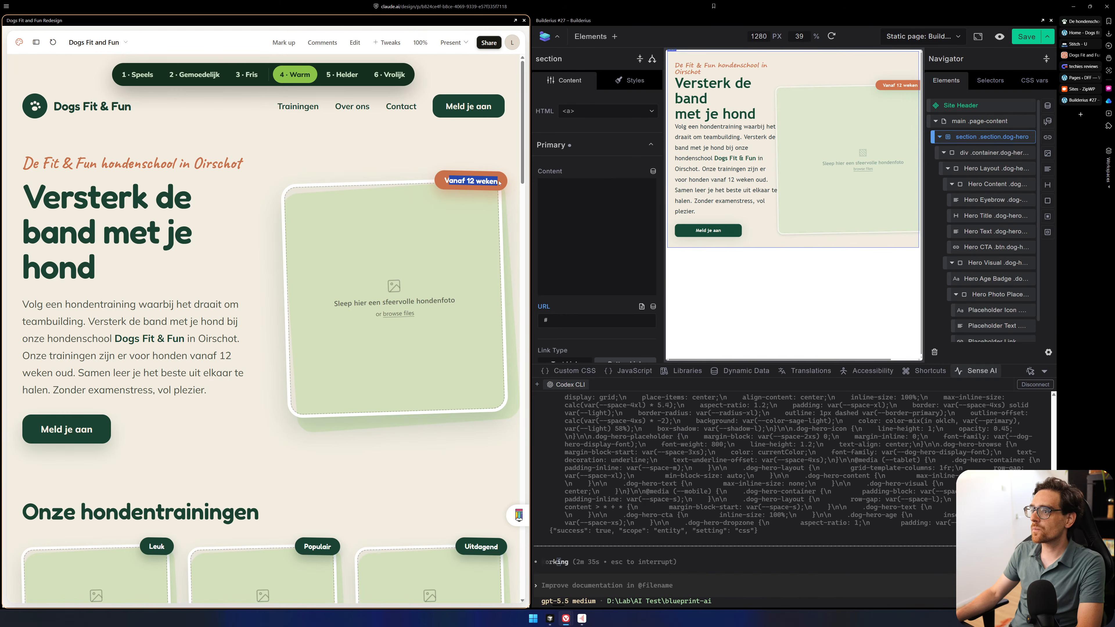
{"action": "scroll", "coordinate": [395, 373], "scroll_direction": "down", "scroll_amount": 2}
{"action": "scroll", "coordinate": [394, 388], "scroll_direction": "up", "scroll_amount": 2}
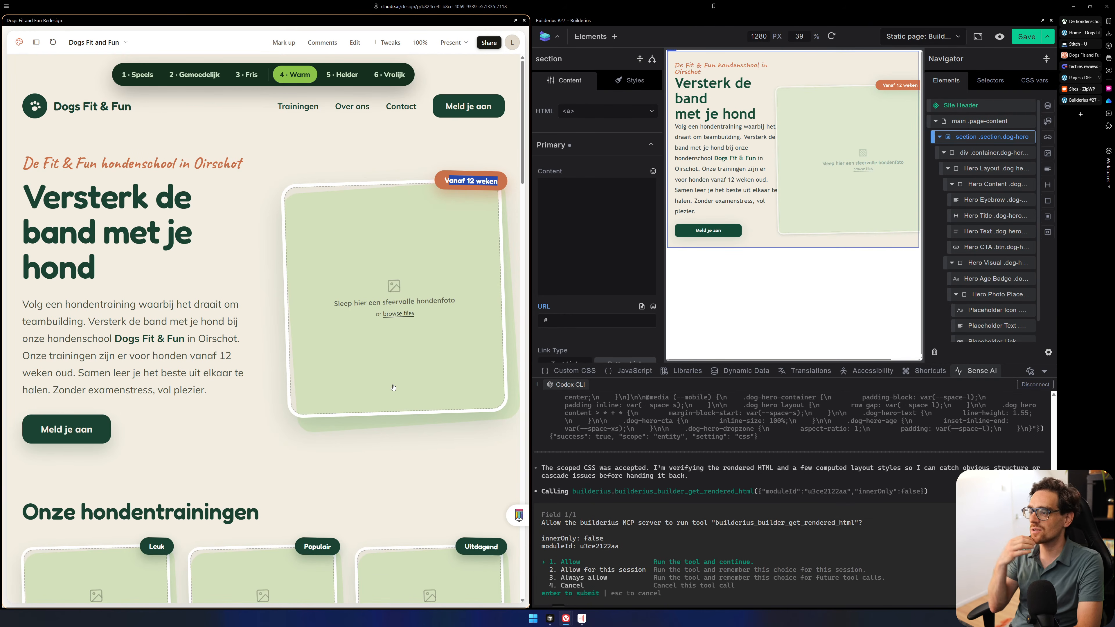
Allow the Codex agent's pending Builderius tool requests, starting with builderius_builder_get_rendered_html.
{"action": "left_click", "coordinate": [885, 529]}
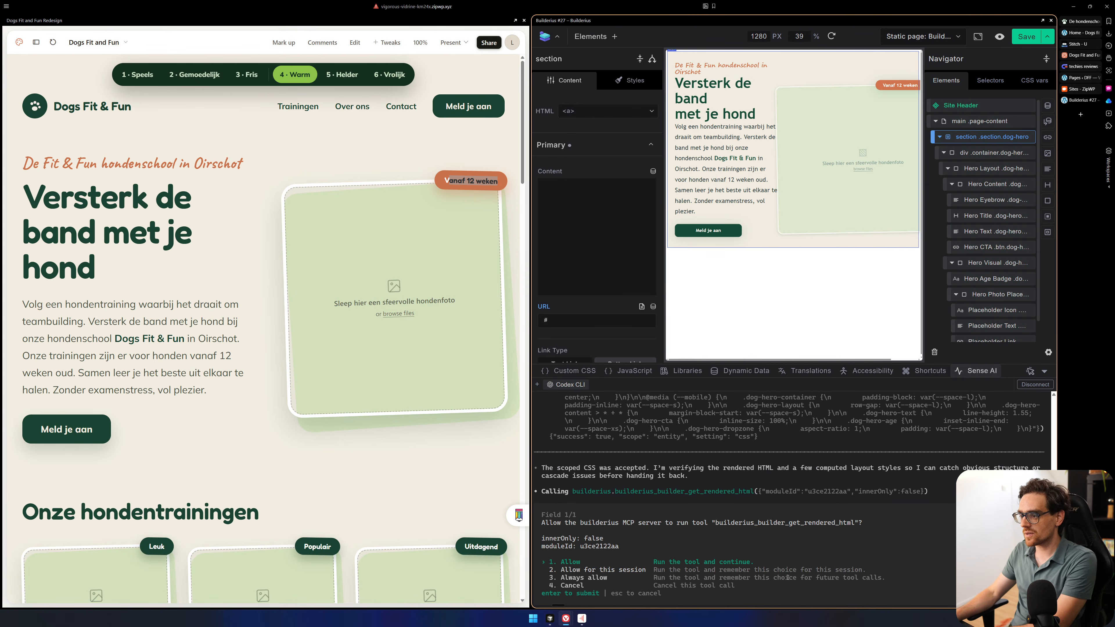
{"action": "key", "text": "Return"}
{"action": "key", "text": "Return"}
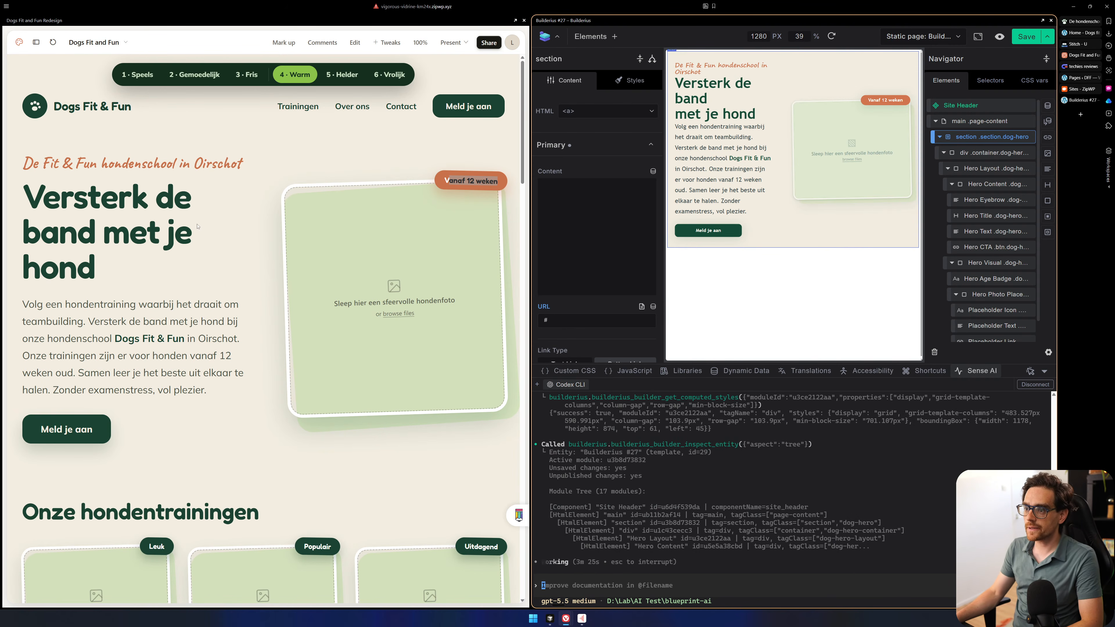
Allow the agent to set the active breakpoint to --mobile and check the hero section in the mobile-width canvas.
{"action": "scroll", "coordinate": [189, 264], "scroll_direction": "down", "scroll_amount": 4}
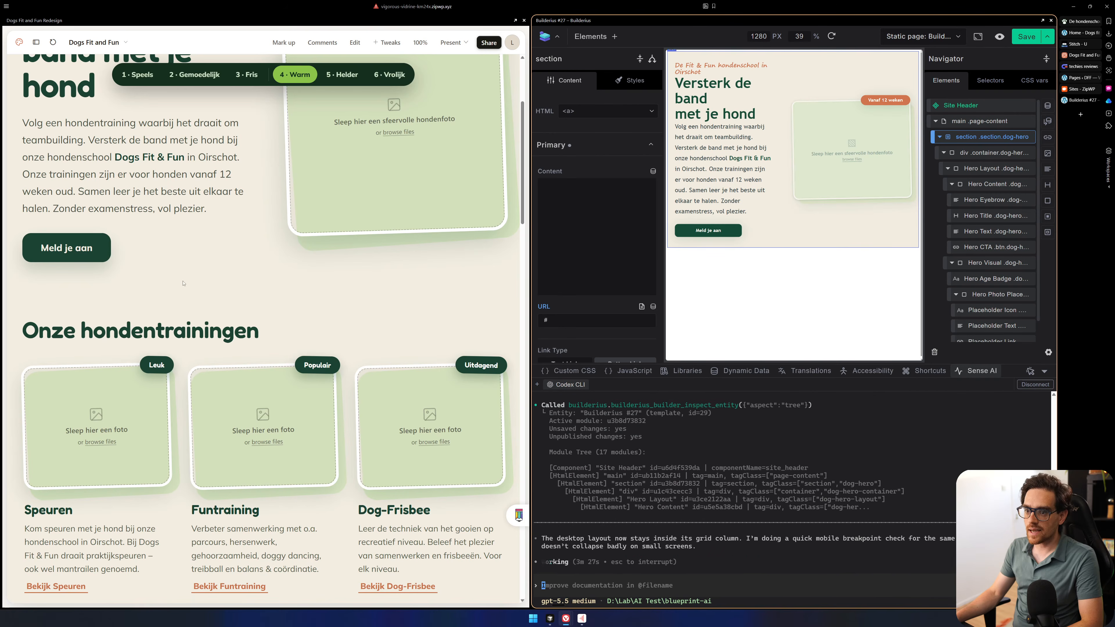
{"action": "scroll", "coordinate": [183, 283], "scroll_direction": "down", "scroll_amount": 3}
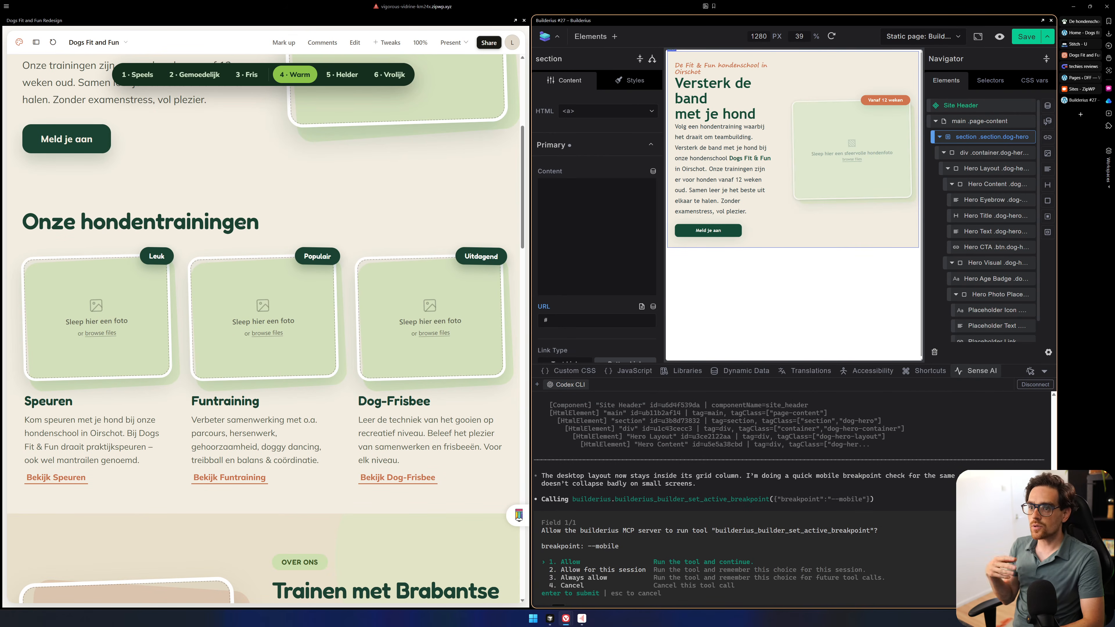
{"action": "key", "text": "Return"}
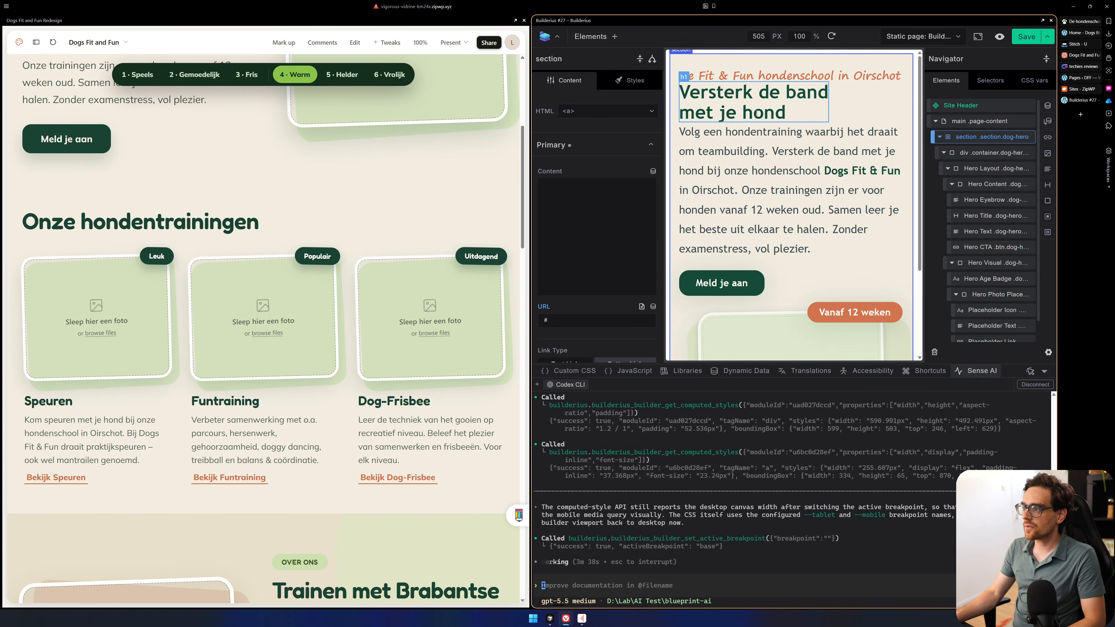
{"action": "scroll", "coordinate": [866, 161], "scroll_direction": "down", "scroll_amount": 3}
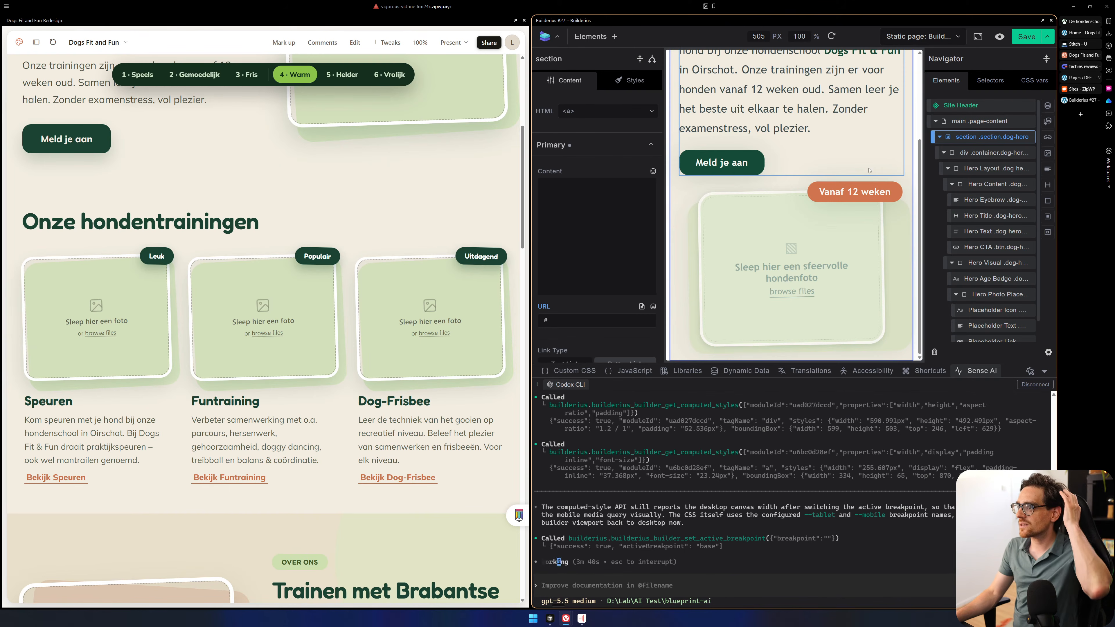
{"action": "scroll", "coordinate": [860, 175], "scroll_direction": "up", "scroll_amount": 3}
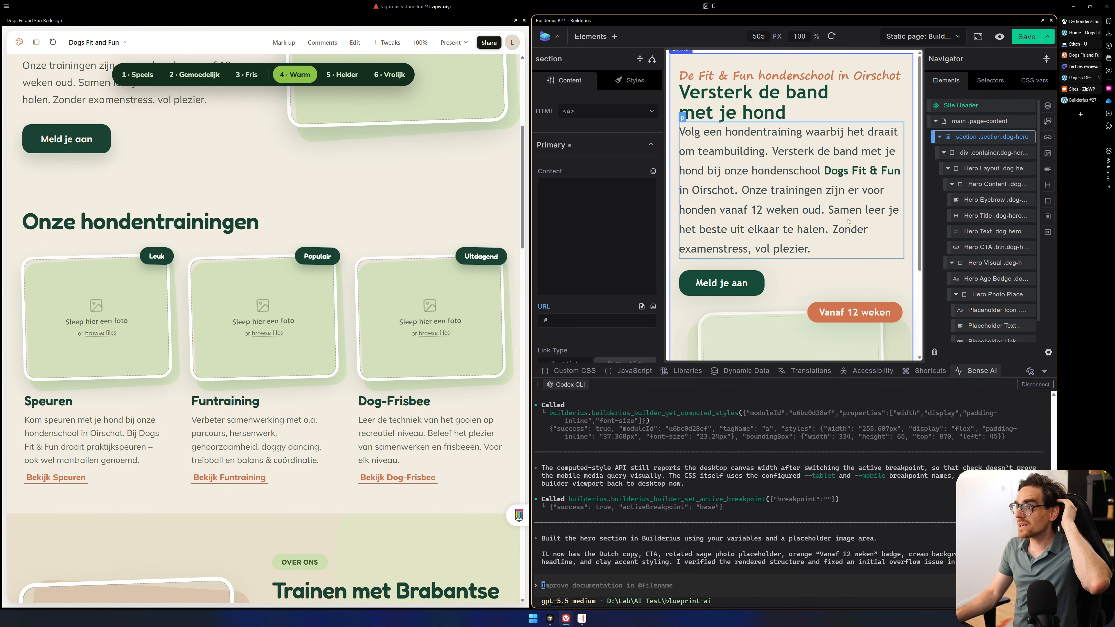
Inspect the hero heading's font styles in the design mockup with the developer tools, and close the tools again.
{"action": "scroll", "coordinate": [521, 280], "scroll_direction": "up", "scroll_amount": 3}
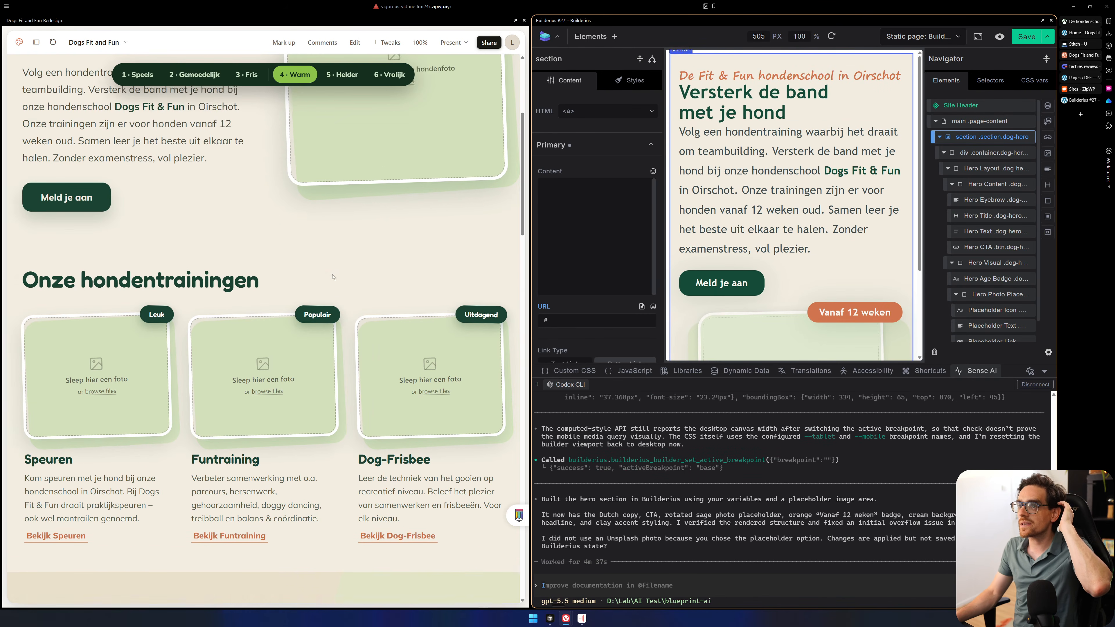
{"action": "scroll", "coordinate": [522, 280], "scroll_direction": "up", "scroll_amount": 4}
{"action": "left_click_drag", "start_coordinate": [150, 233], "coordinate": [100, 208]}
{"action": "left_click", "coordinate": [118, 217]}
{"action": "right_click", "coordinate": [90, 210]}
{"action": "mouse_move", "coordinate": [194, 380]}
{"action": "left_click", "coordinate": [240, 420]}
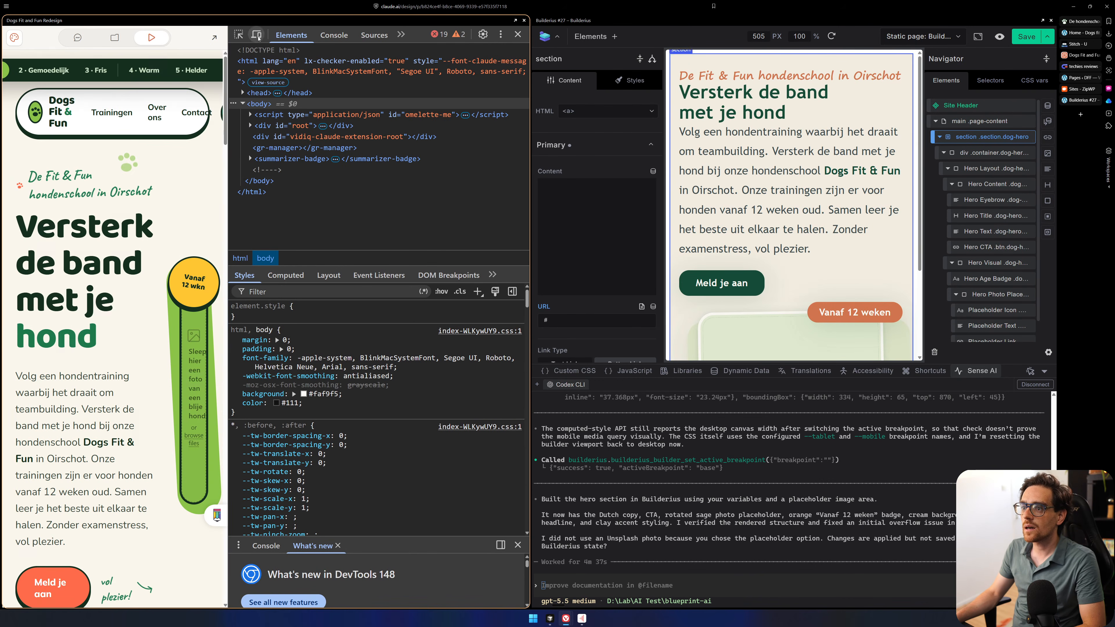
{"action": "left_click", "coordinate": [238, 34]}
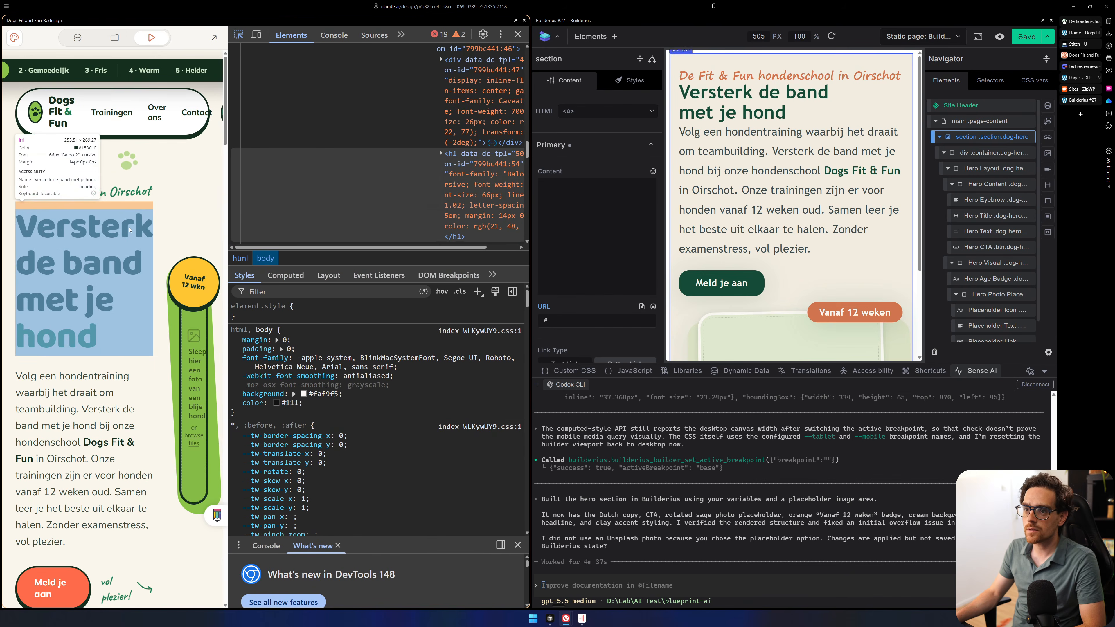
{"action": "left_click", "coordinate": [129, 229]}
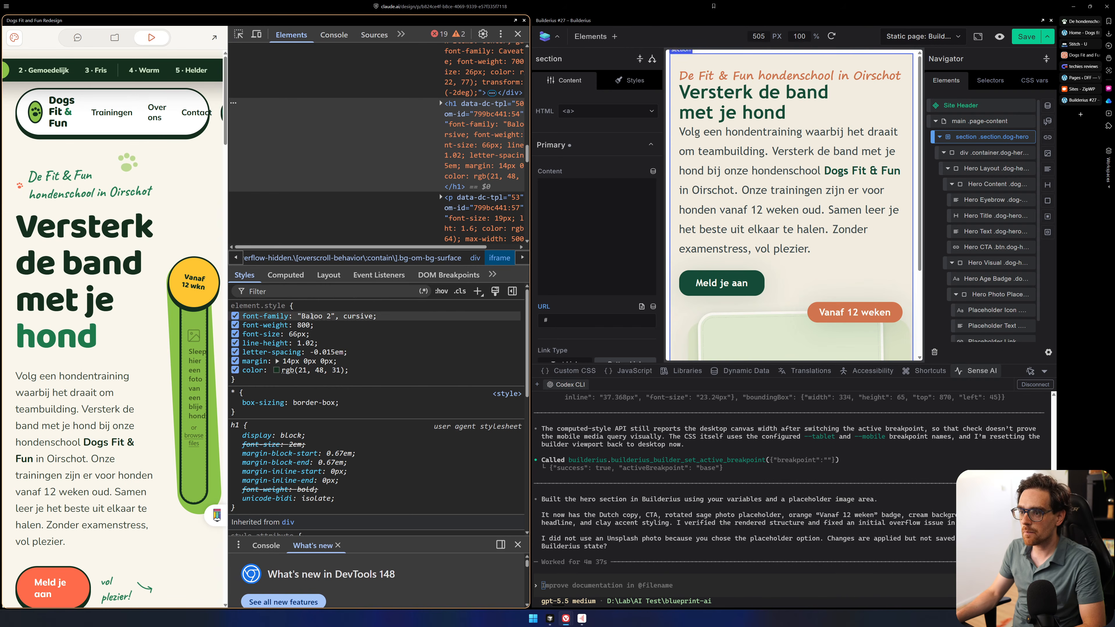
{"action": "left_click", "coordinate": [518, 34]}
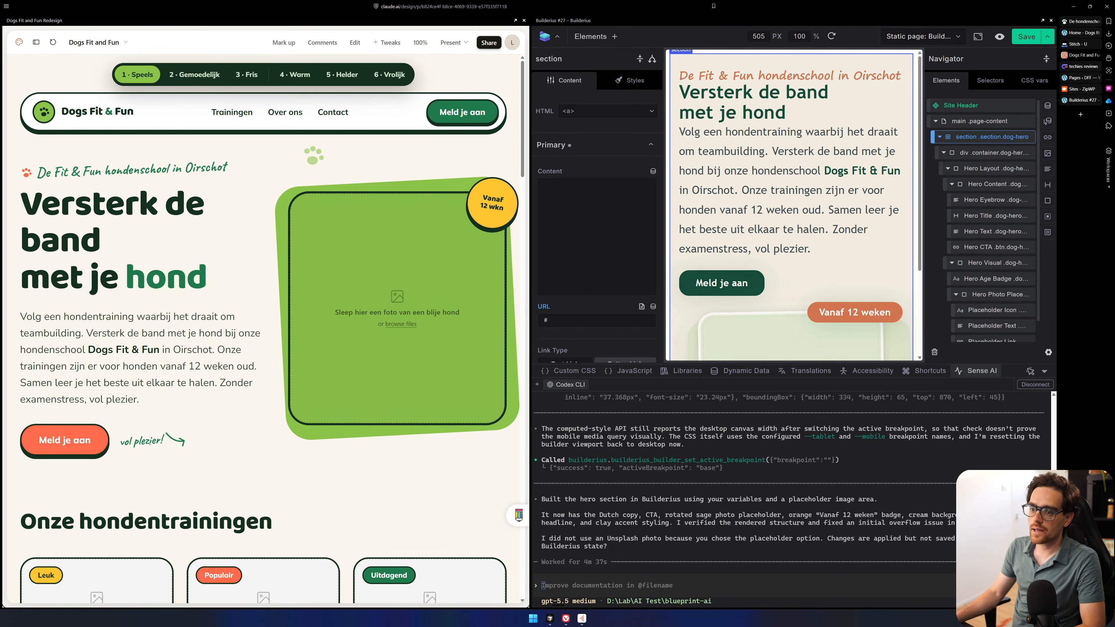
Compare the hero sections of the Speels, Fris, Gemoedelijk and Warm variants, including the handwritten "vol plezier!" note.
{"action": "triple_click", "coordinate": [162, 442]}
{"action": "left_click", "coordinate": [217, 444]}
{"action": "left_click_drag", "start_coordinate": [201, 446], "coordinate": [120, 443]}
{"action": "left_click", "coordinate": [119, 443]}
{"action": "left_click", "coordinate": [248, 72]}
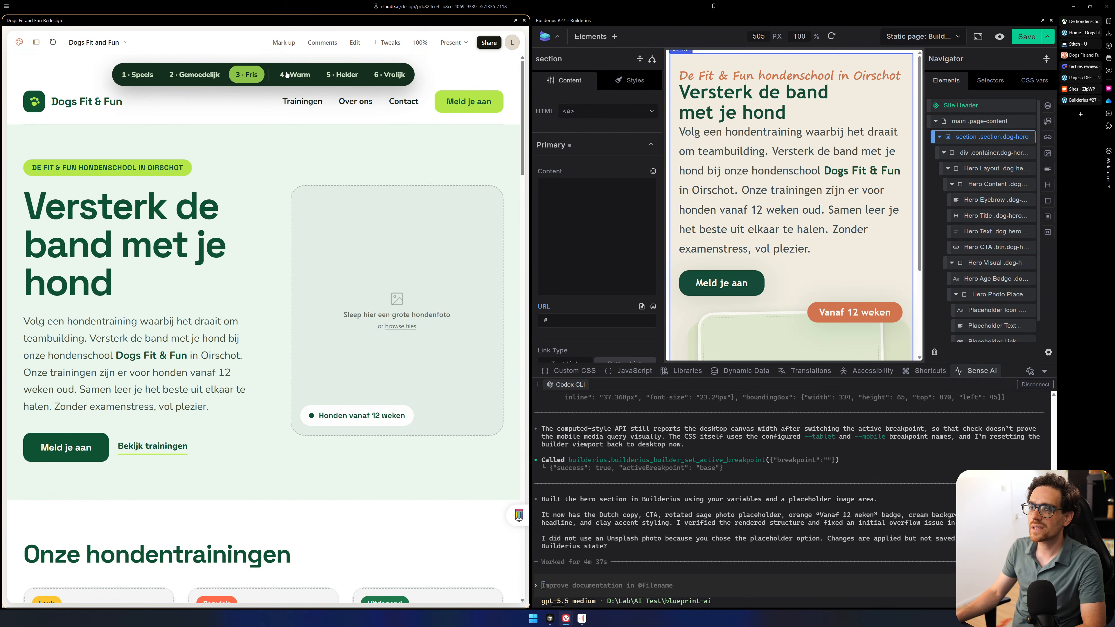
{"action": "left_click", "coordinate": [208, 72]}
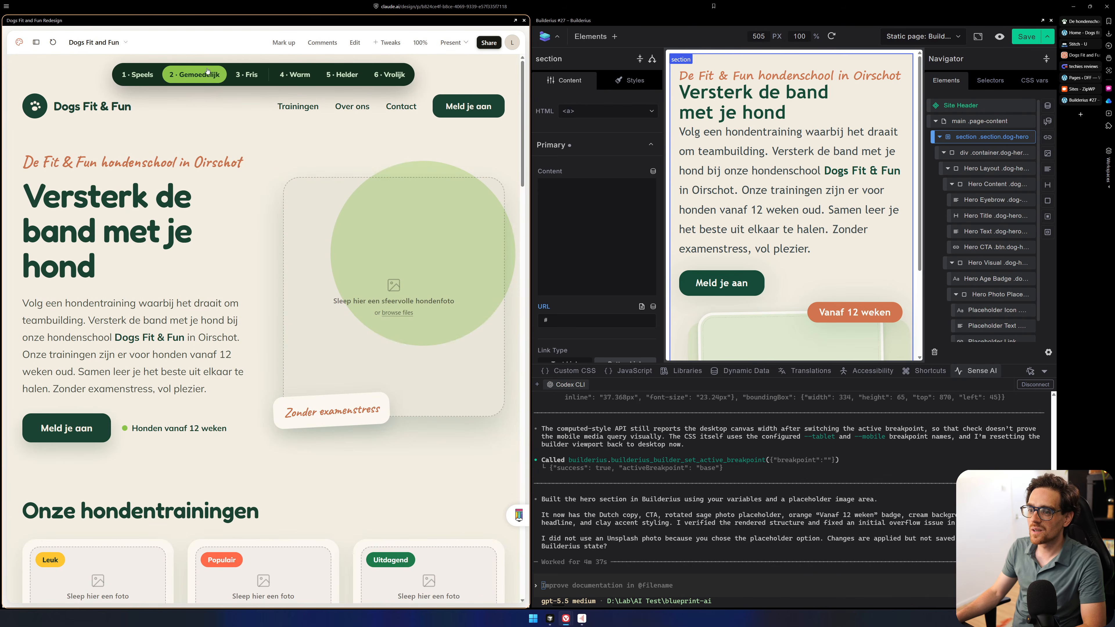
{"action": "left_click", "coordinate": [293, 73]}
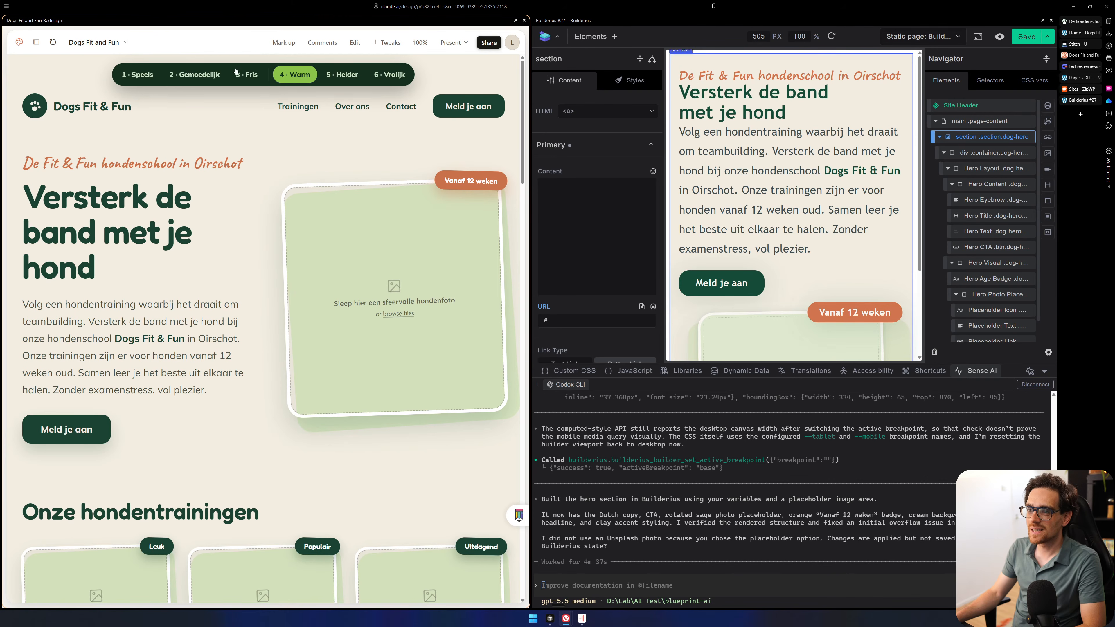
{"action": "scroll", "coordinate": [389, 360], "scroll_direction": "down", "scroll_amount": 1}
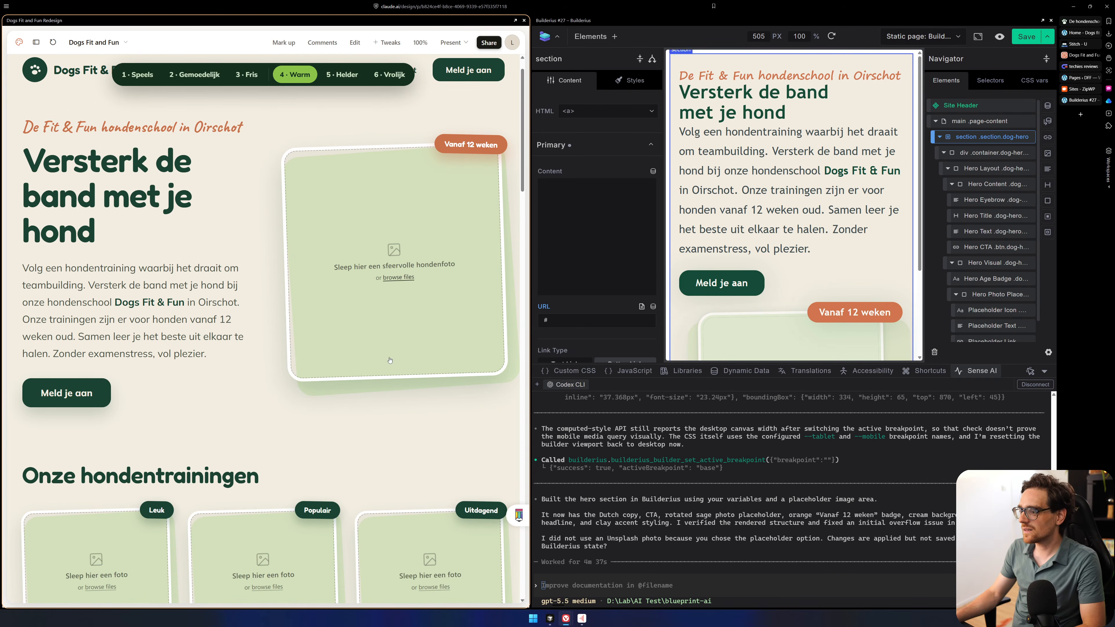
Restore the browser window down and maximize it again to refresh the builder canvas, and save the template.
{"action": "left_click", "coordinate": [746, 533]}
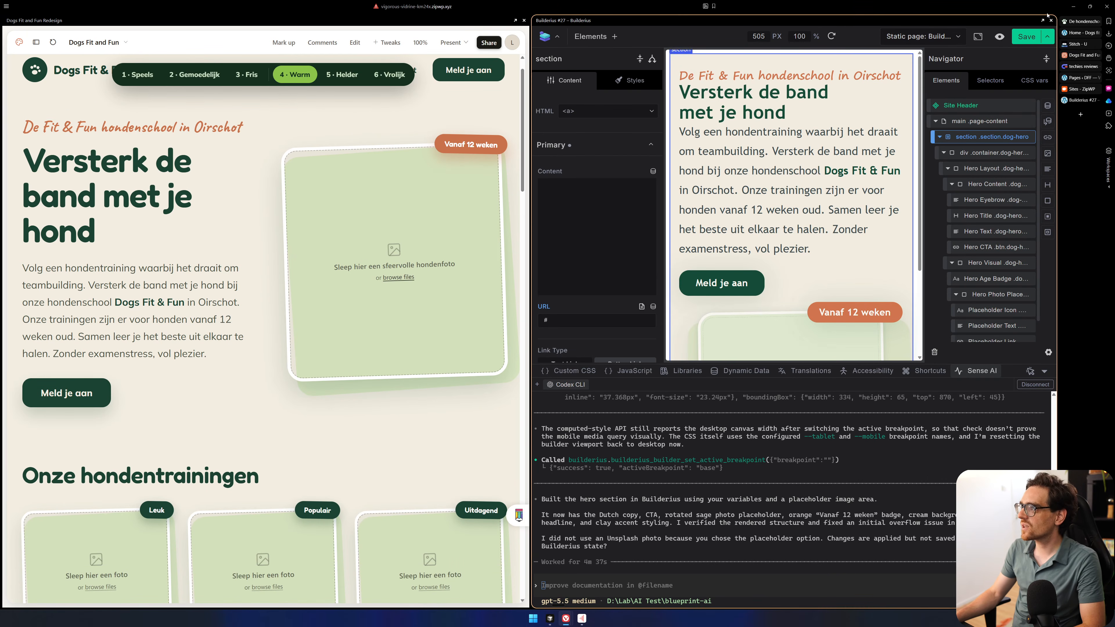
{"action": "left_click", "coordinate": [1092, 8]}
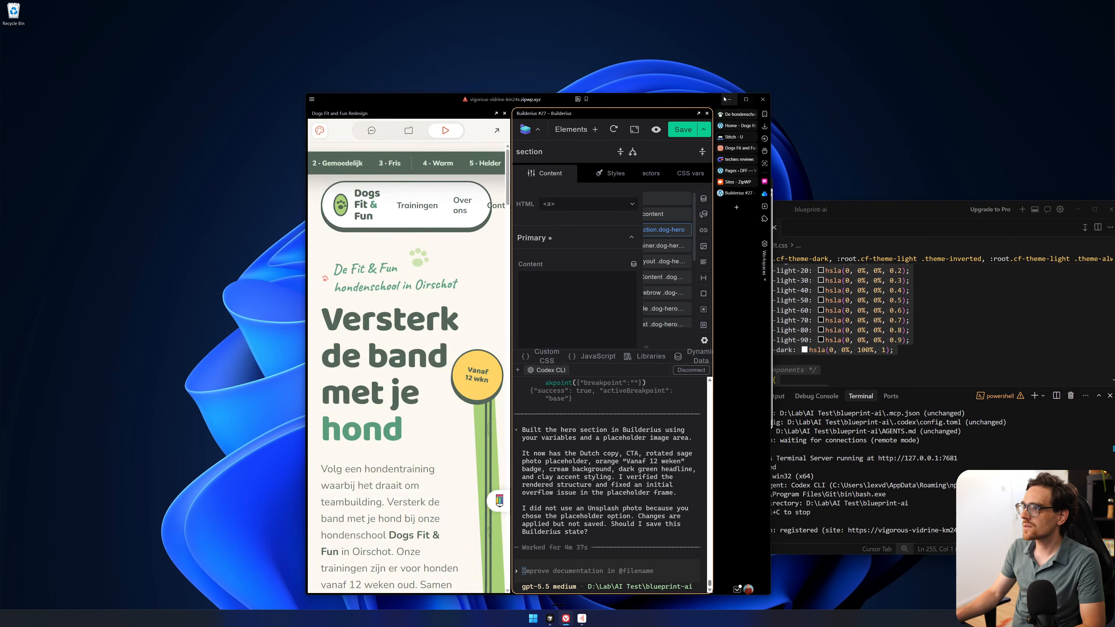
{"action": "left_click", "coordinate": [755, 97]}
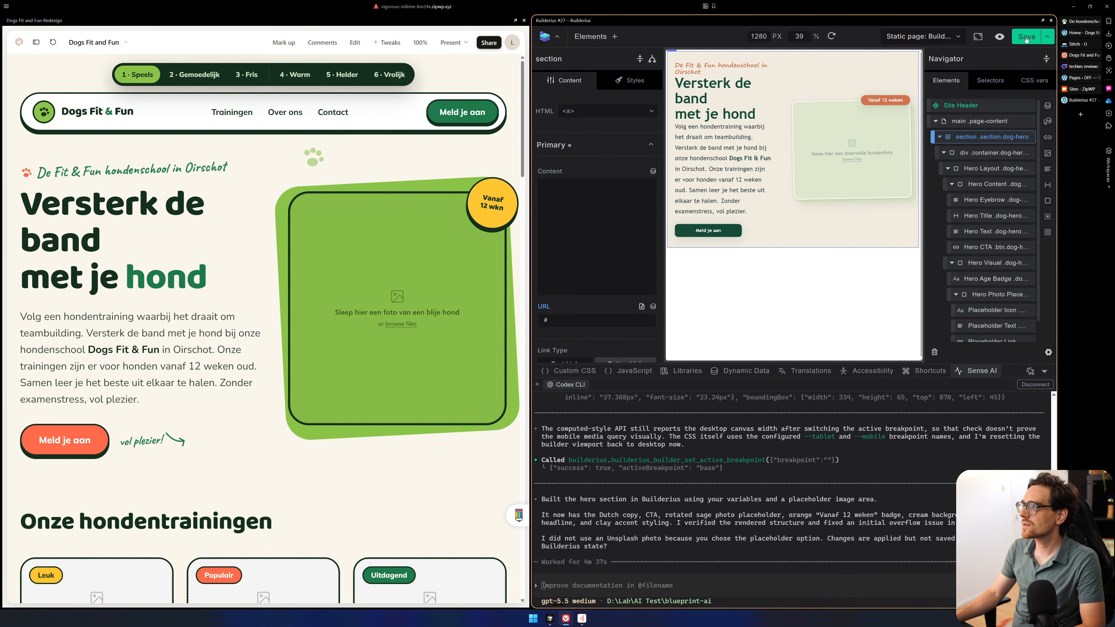
Widen the builder pane, set the canvas zoom to 100% and examine the hero section with its photo placeholder text.
{"action": "left_click_drag", "start_coordinate": [530, 180], "coordinate": [60, 177]}
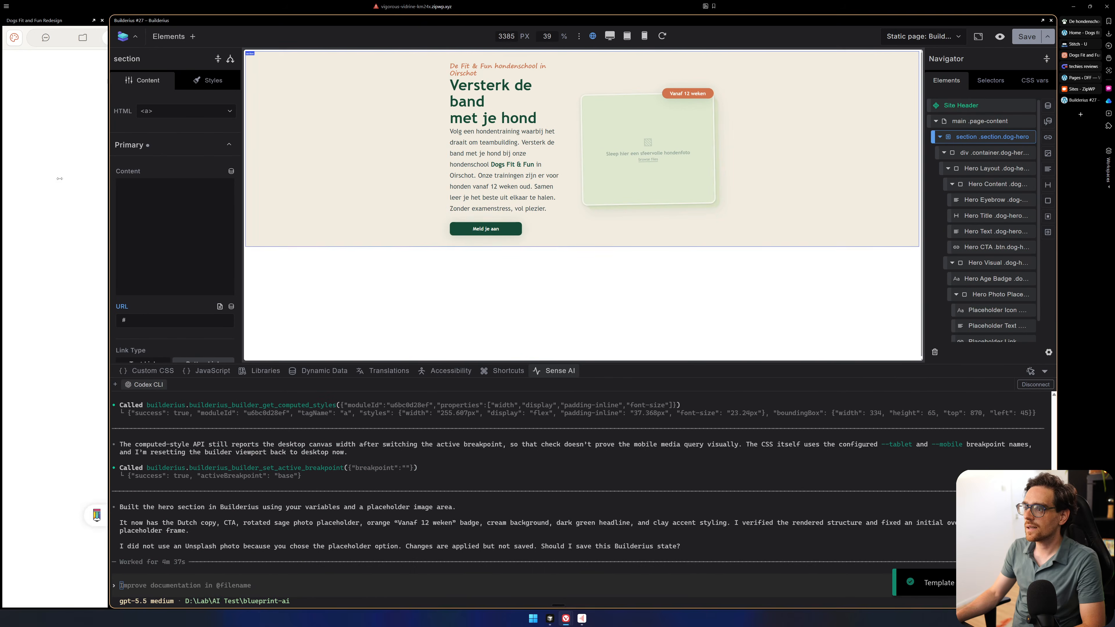
{"action": "left_click", "coordinate": [550, 36]}
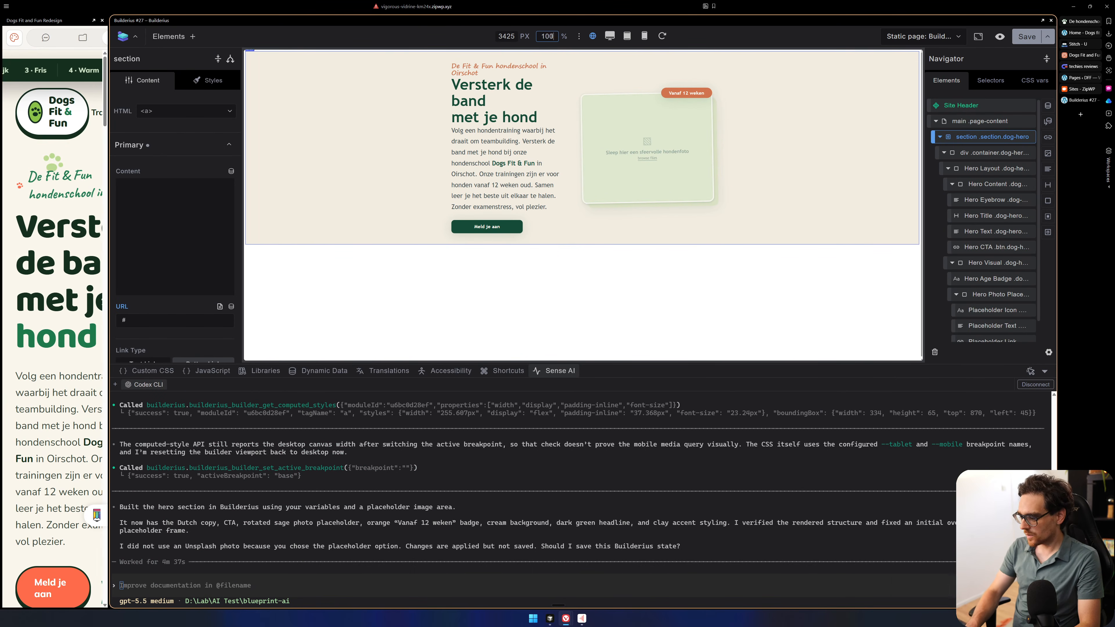
{"action": "type", "text": "100"}
{"action": "key", "text": "Return"}
{"action": "scroll", "coordinate": [752, 205], "scroll_direction": "down", "scroll_amount": 1}
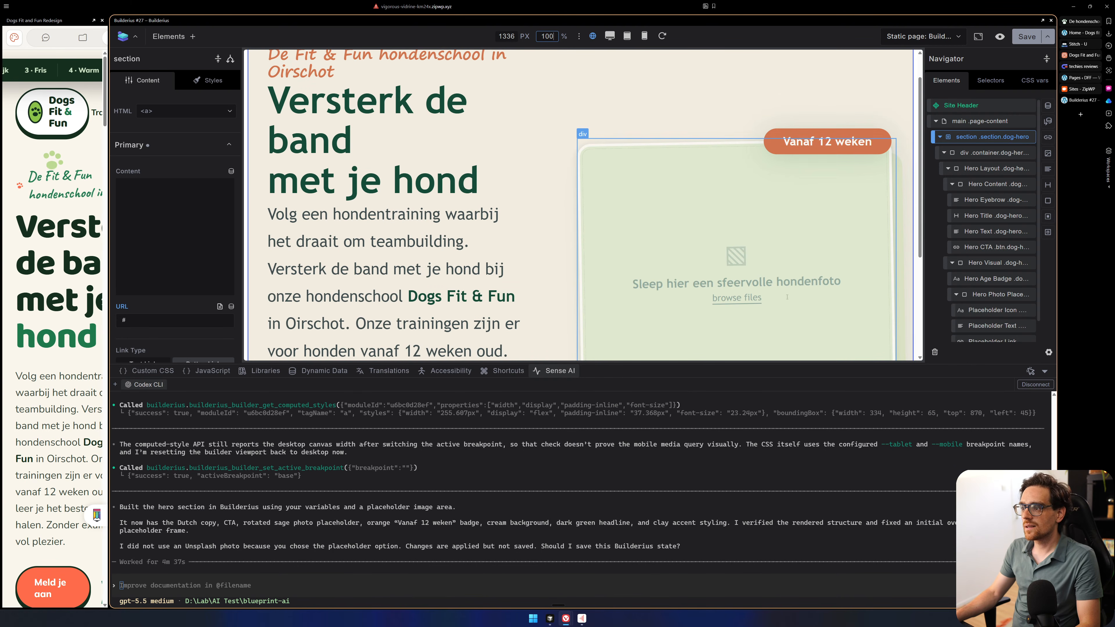
{"action": "left_click", "coordinate": [728, 283]}
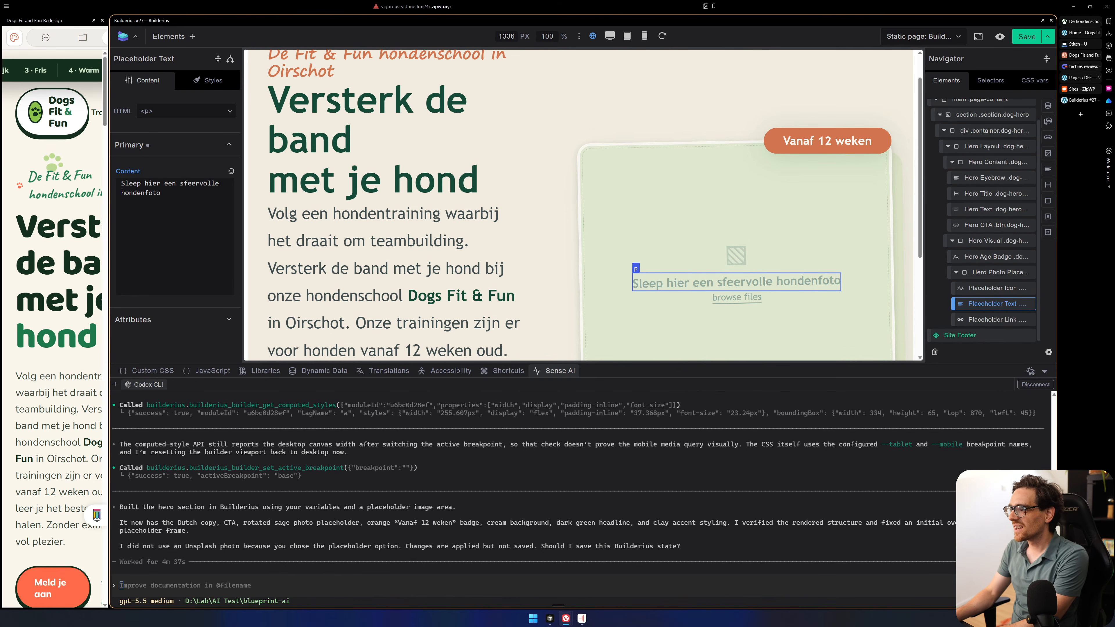
{"action": "scroll", "coordinate": [811, 294], "scroll_direction": "down", "scroll_amount": 2}
{"action": "scroll", "coordinate": [811, 294], "scroll_direction": "down", "scroll_amount": 2}
{"action": "scroll", "coordinate": [910, 167], "scroll_direction": "up", "scroll_amount": 3}
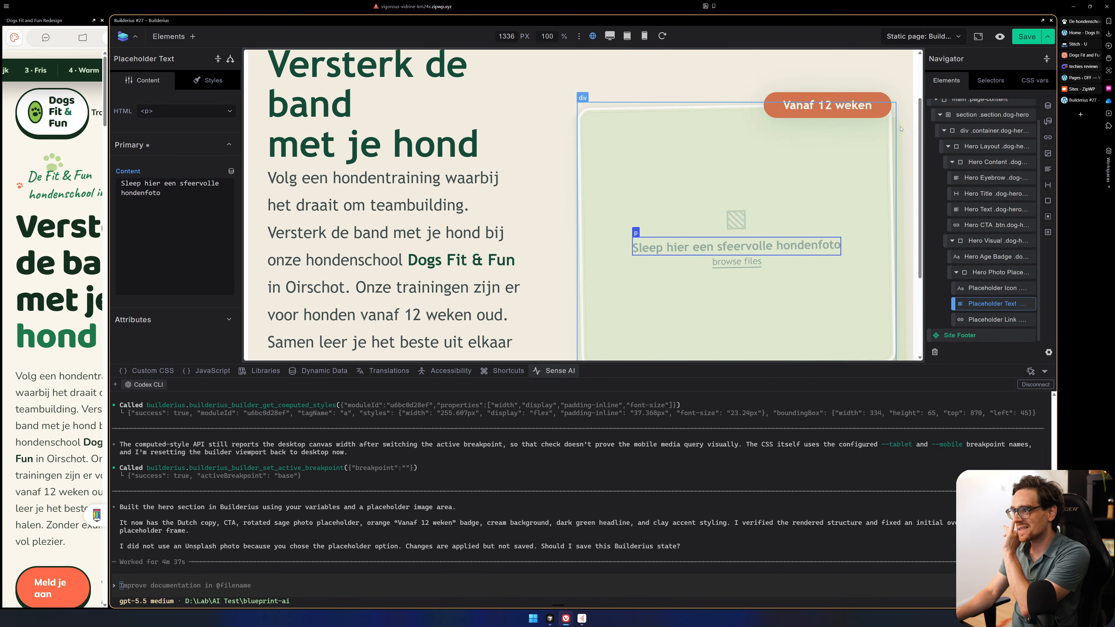
Show the Warm variant in a widened design mockup and take the mockup out of the split view.
{"action": "left_click", "coordinate": [83, 246]}
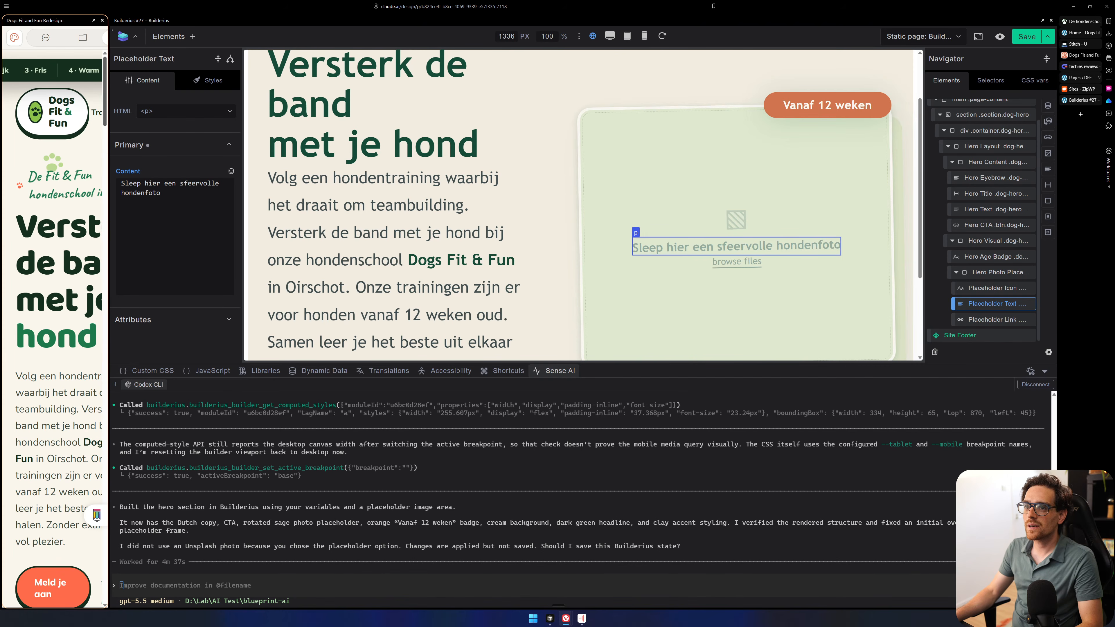
{"action": "left_click_drag", "start_coordinate": [108, 31], "coordinate": [730, 31]}
{"action": "left_click", "coordinate": [395, 74]}
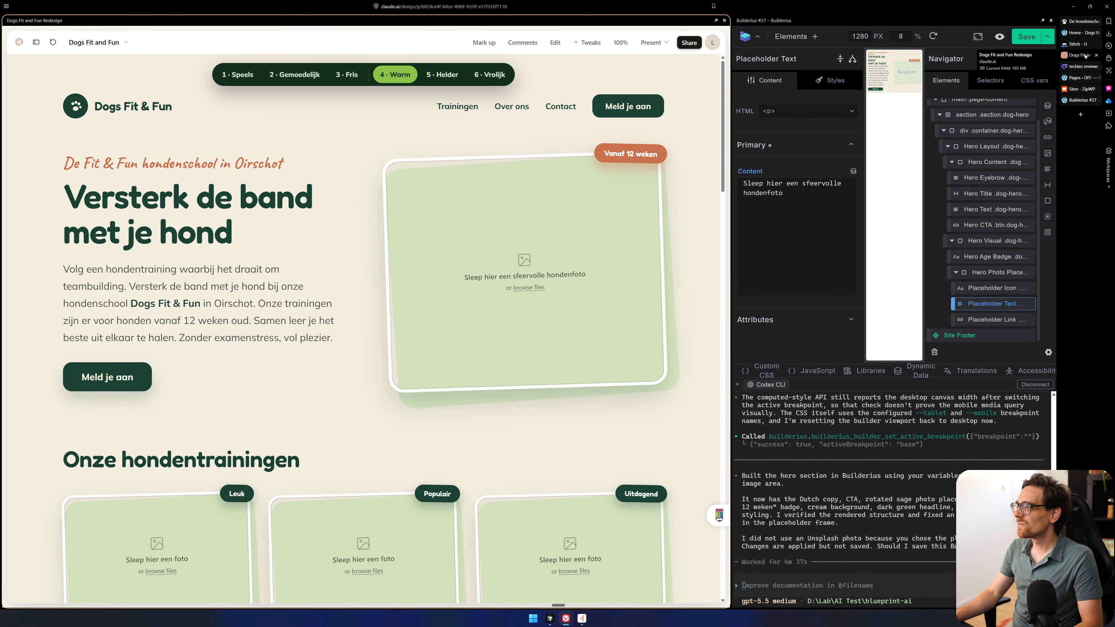
{"action": "left_click_drag", "start_coordinate": [1084, 56], "coordinate": [1082, 101]}
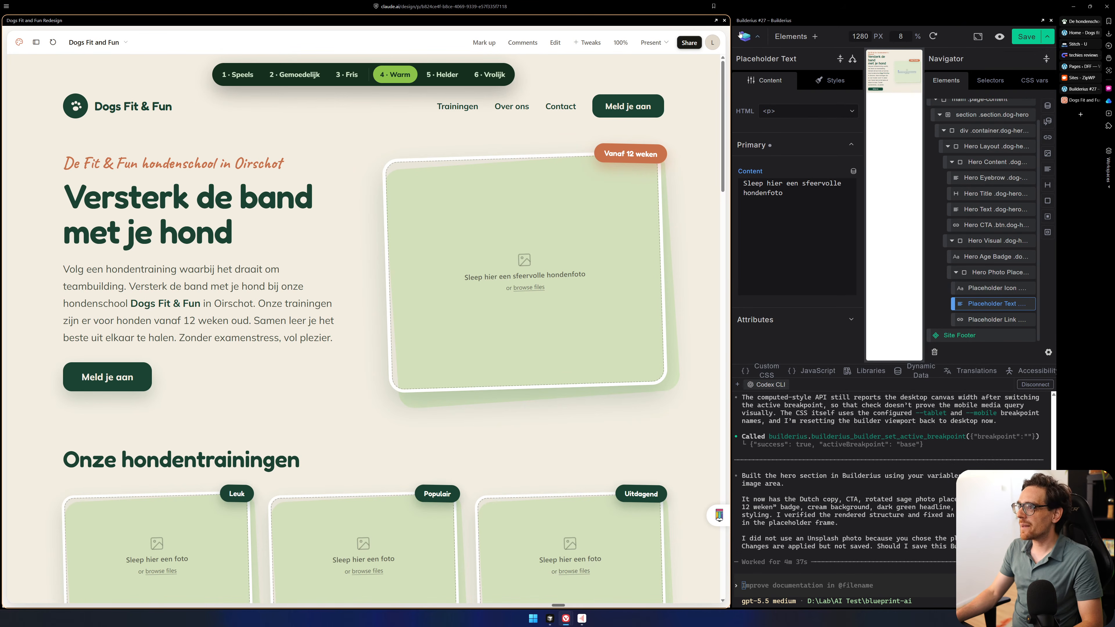
{"action": "left_click", "coordinate": [713, 21]}
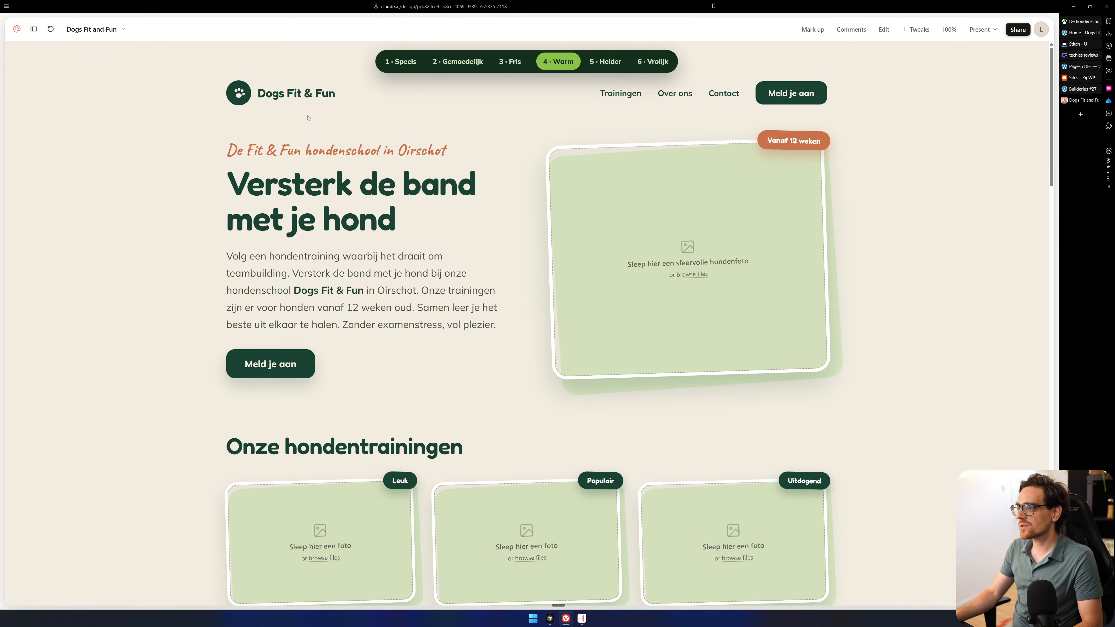
Switch to the Builderius tab, set the canvas zoom to 100% and shrink the Sense AI area to enlarge the canvas.
{"action": "left_click", "coordinate": [1082, 89]}
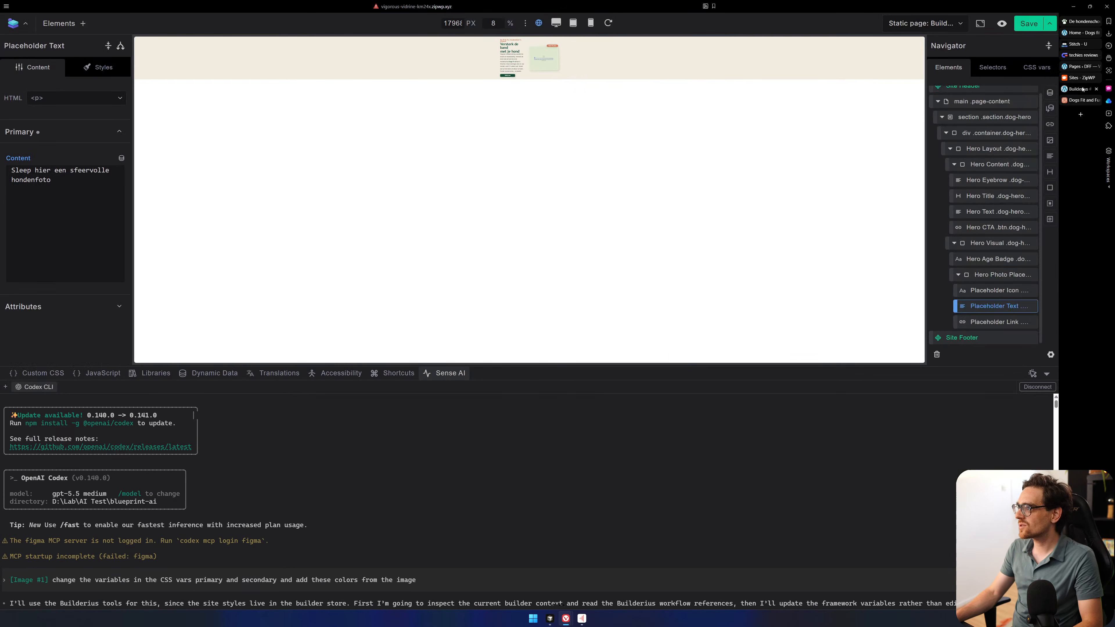
{"action": "double_click", "coordinate": [498, 20]}
{"action": "type", "text": "100"}
{"action": "key", "text": "Return"}
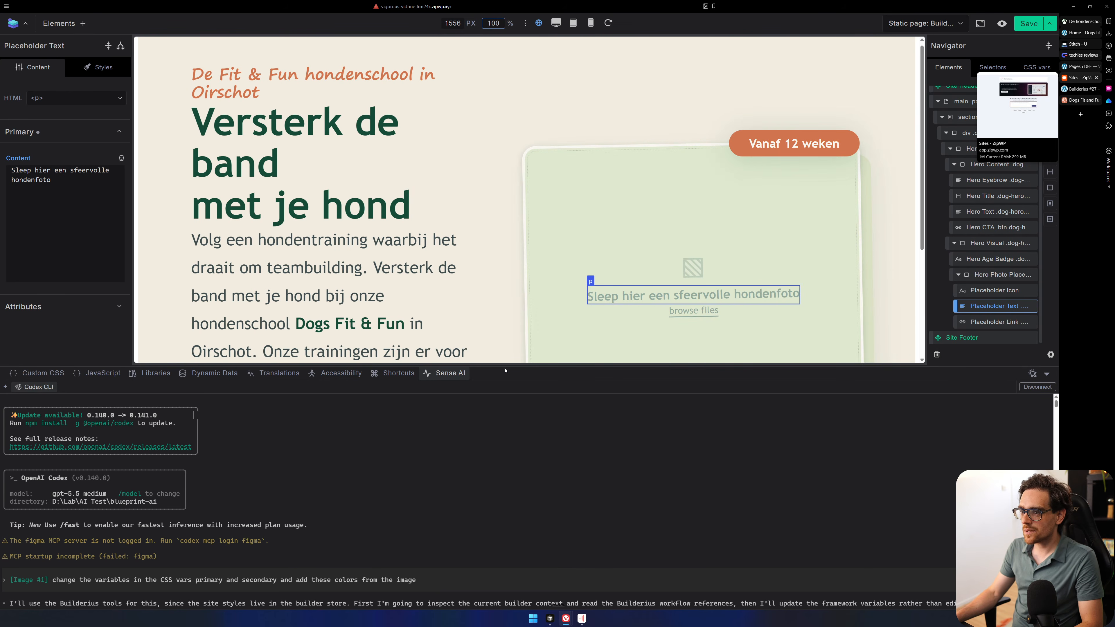
{"action": "left_click_drag", "start_coordinate": [508, 367], "coordinate": [508, 548]}
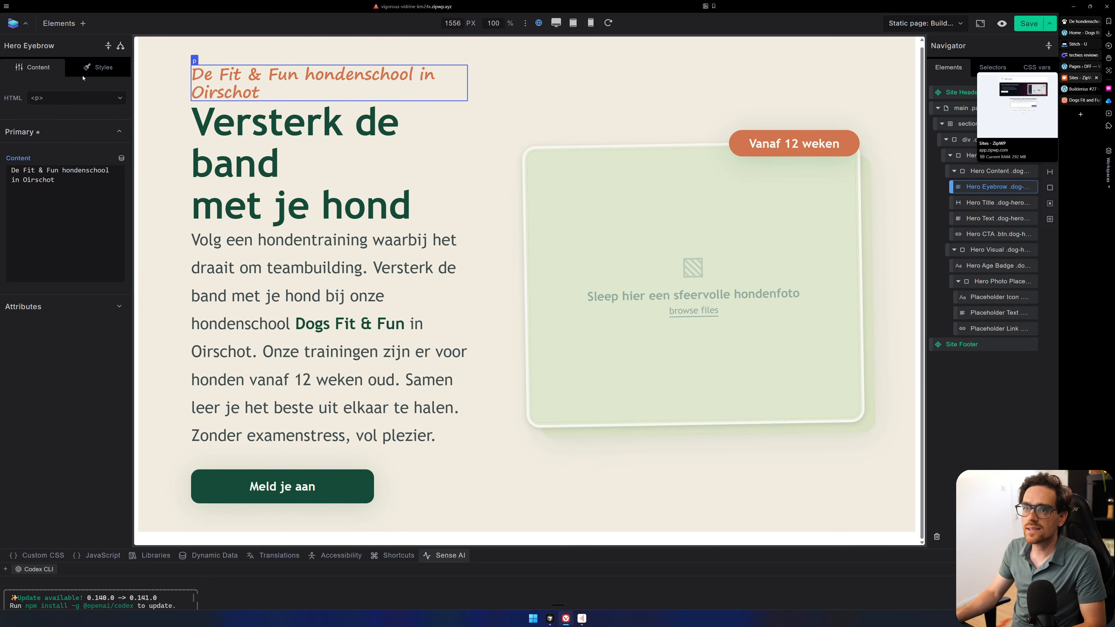
Inspect the typography settings of the .dog-hero-eyebrow class on the hero eyebrow text.
{"action": "left_click", "coordinate": [92, 67]}
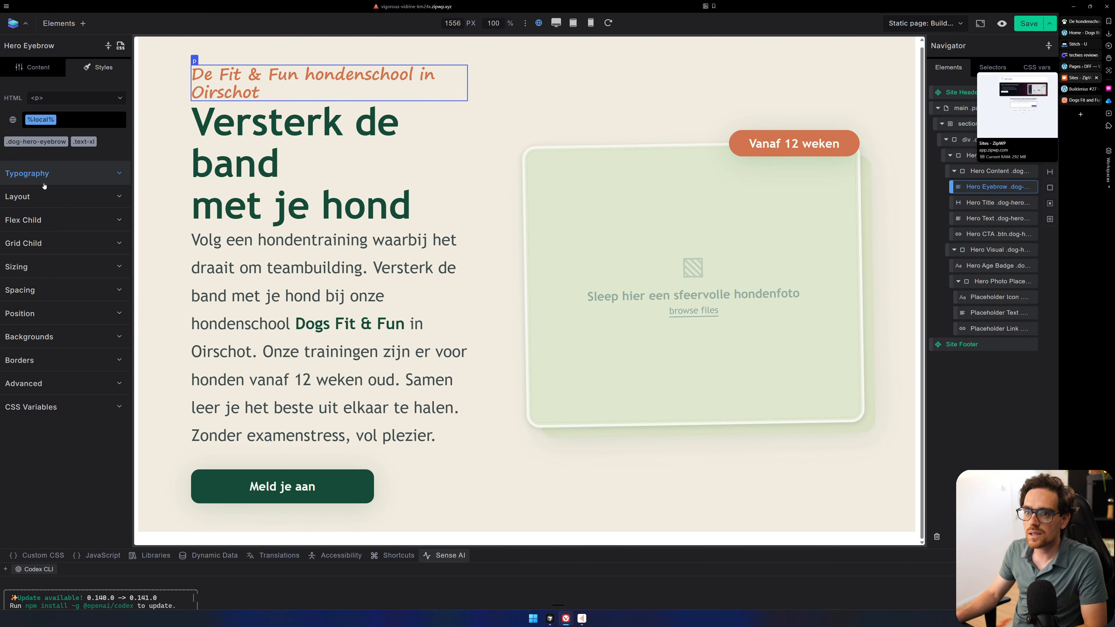
{"action": "left_click", "coordinate": [36, 141]}
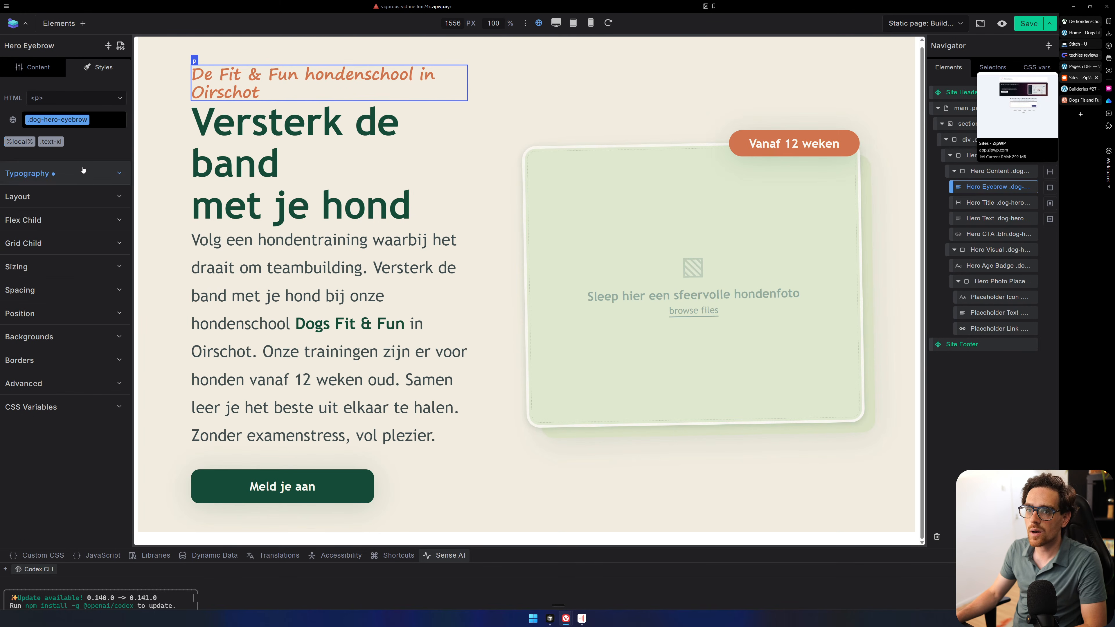
{"action": "left_click", "coordinate": [78, 174]}
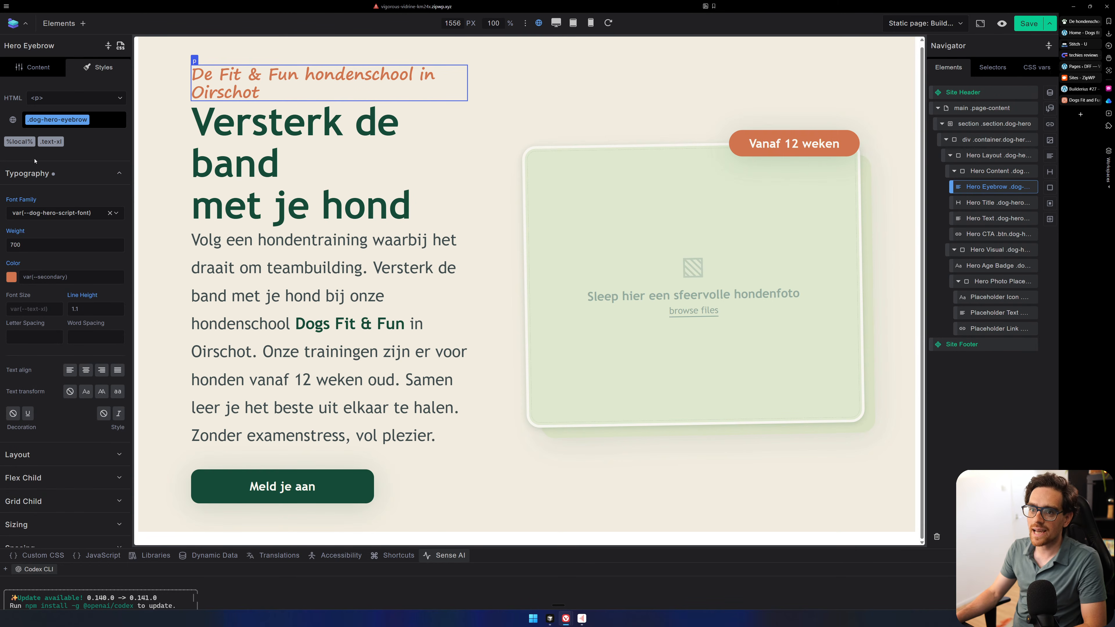
{"action": "left_click", "coordinate": [48, 173]}
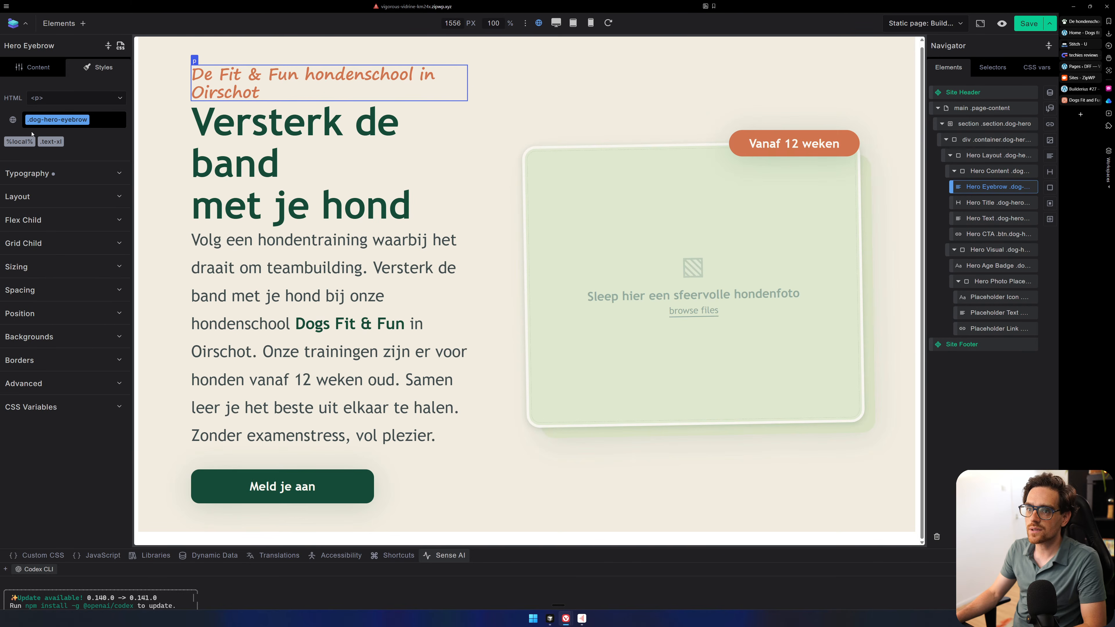
Set the font family of the global h1 selector to baloo.
{"action": "left_click", "coordinate": [277, 116]}
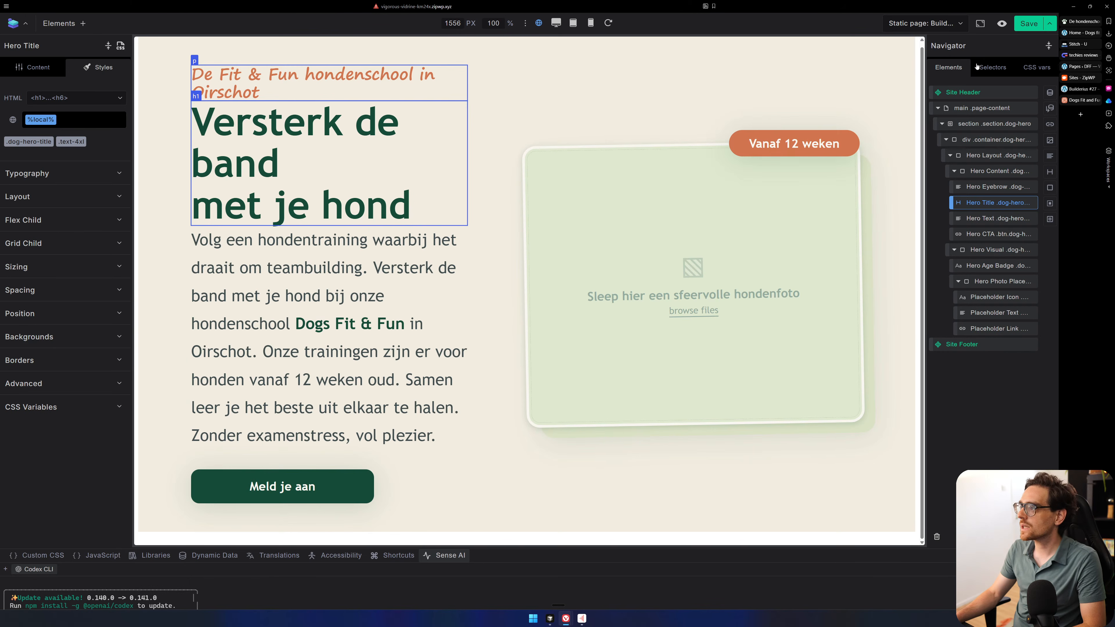
{"action": "left_click", "coordinate": [992, 67]}
{"action": "left_click", "coordinate": [976, 207]}
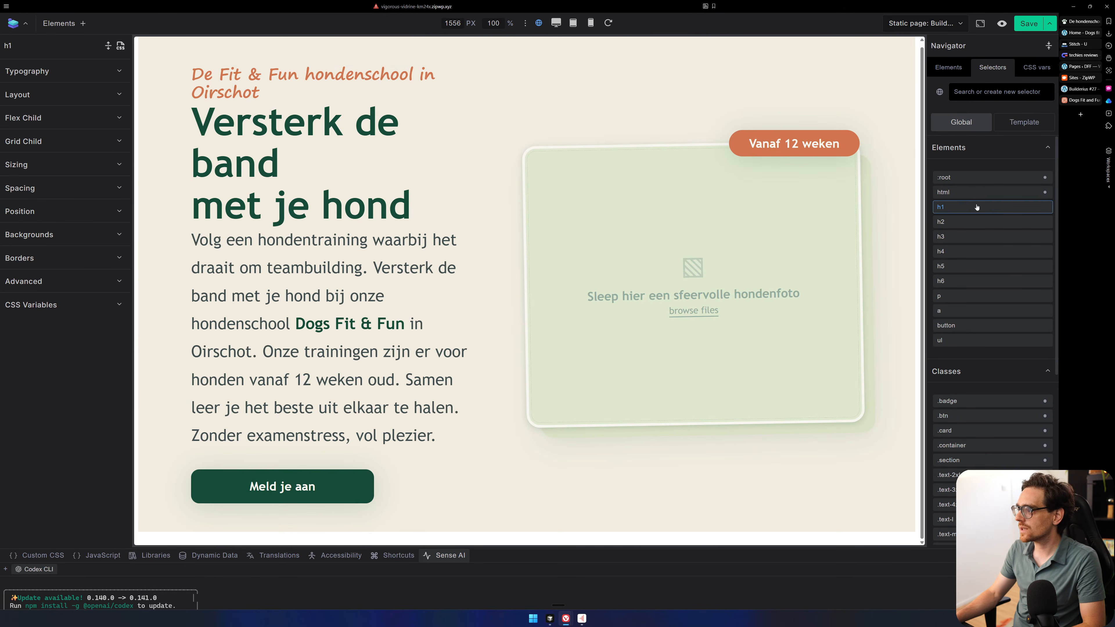
{"action": "left_click", "coordinate": [102, 73]}
{"action": "left_click", "coordinate": [69, 110]}
{"action": "type", "text": "balopo"}
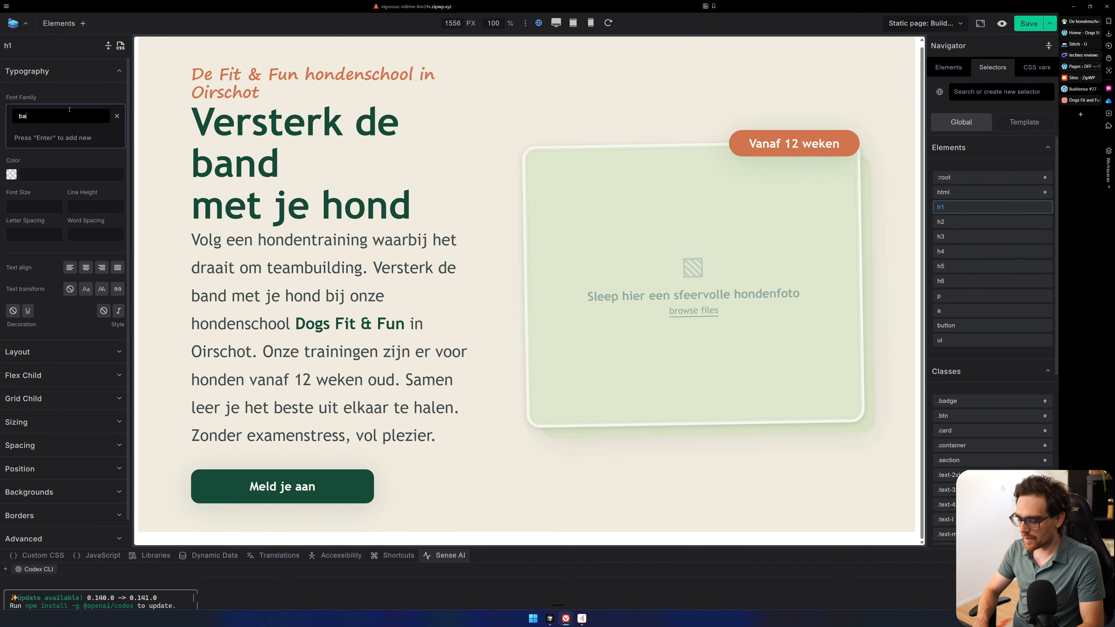
{"action": "key", "text": "BackSpace"}
{"action": "key", "text": "BackSpace"}
{"action": "type", "text": "oo"}
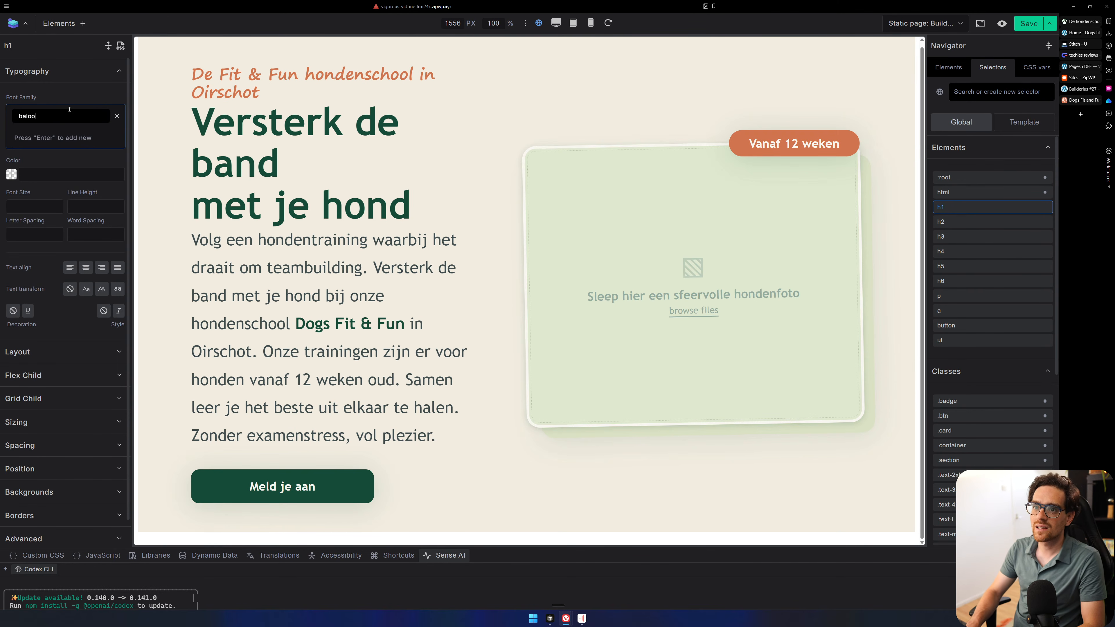
{"action": "key", "text": "Return"}
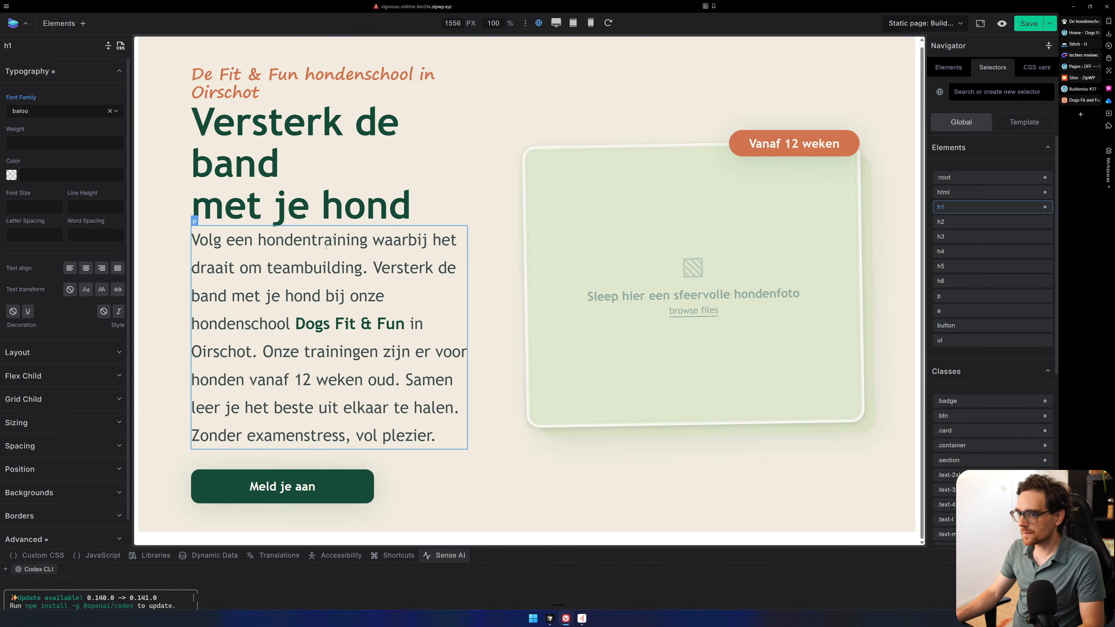
Clear the font family from the global h1 selector and save the template.
{"action": "left_click", "coordinate": [108, 112]}
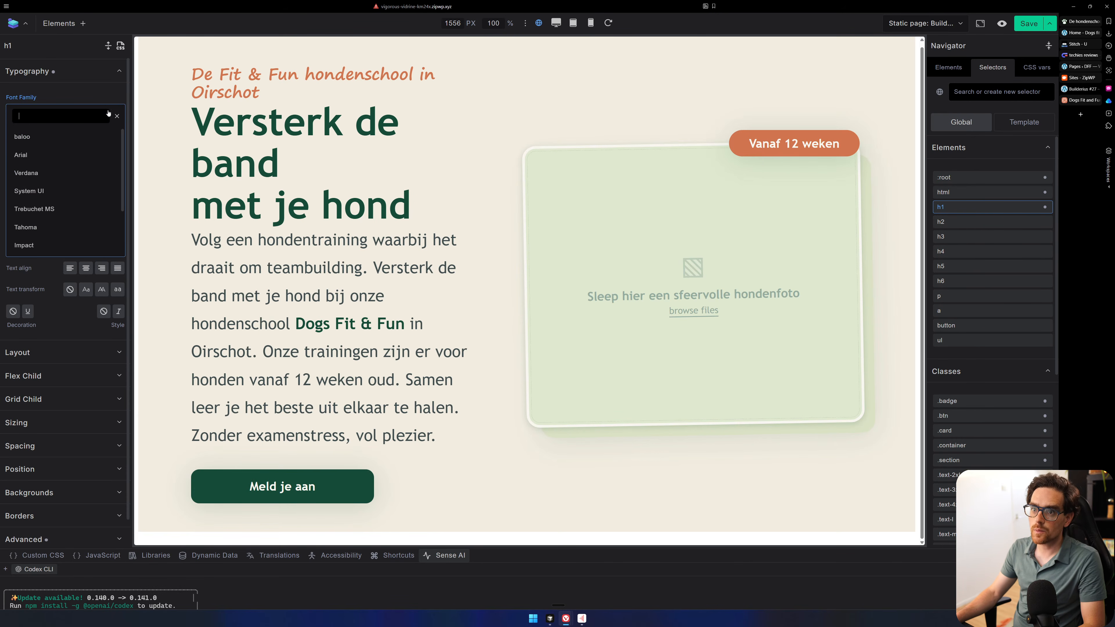
{"action": "left_click", "coordinate": [117, 117]}
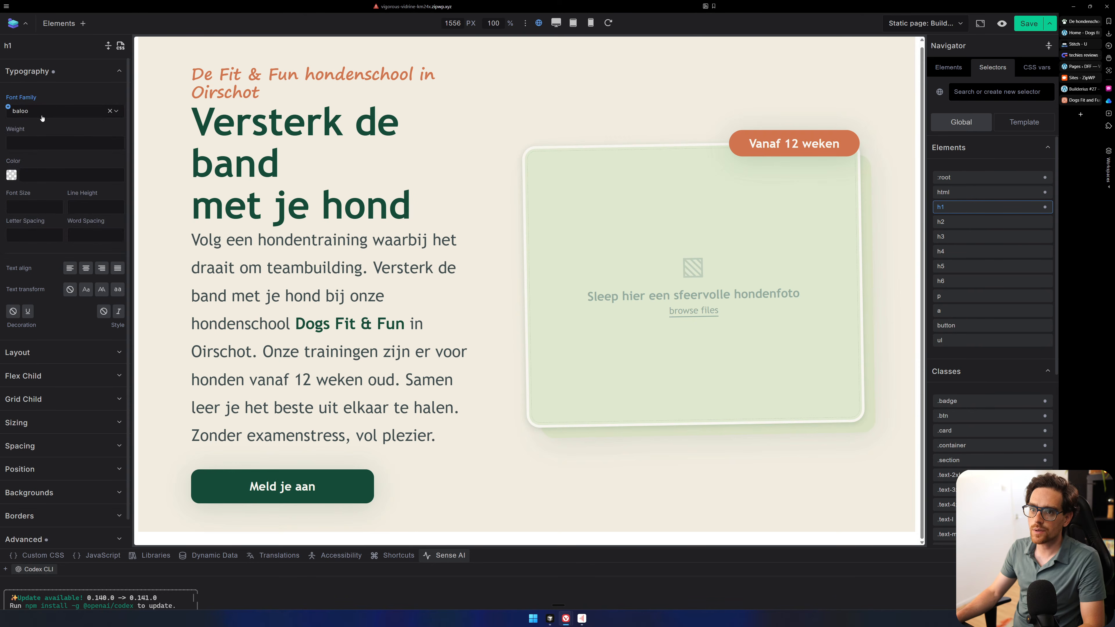
{"action": "left_click", "coordinate": [106, 114]}
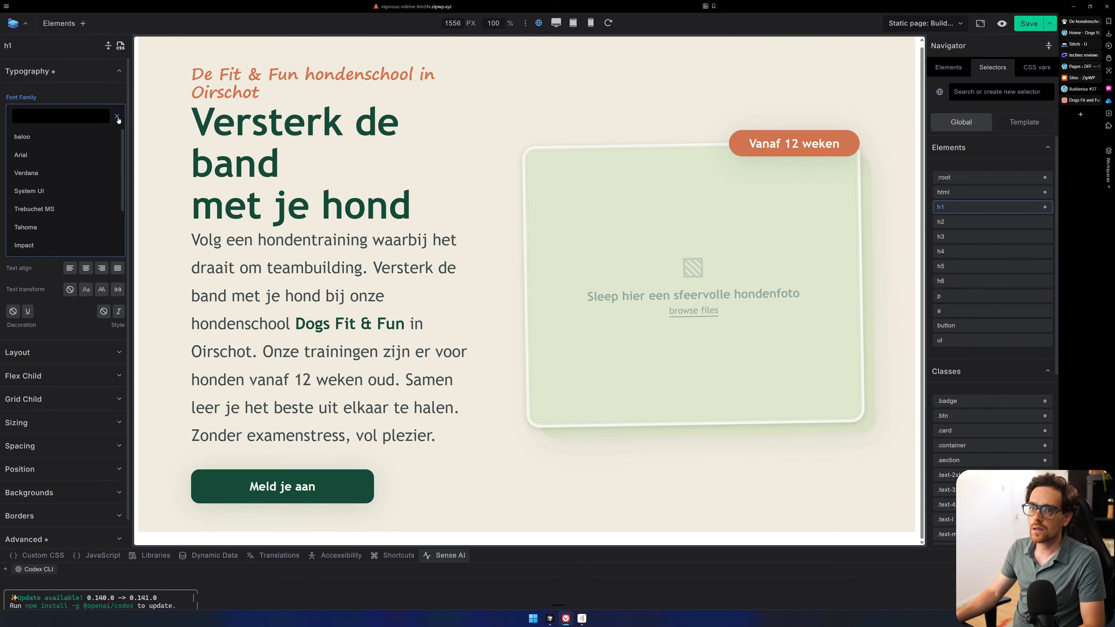
{"action": "left_click", "coordinate": [116, 117]}
{"action": "left_click", "coordinate": [44, 112]}
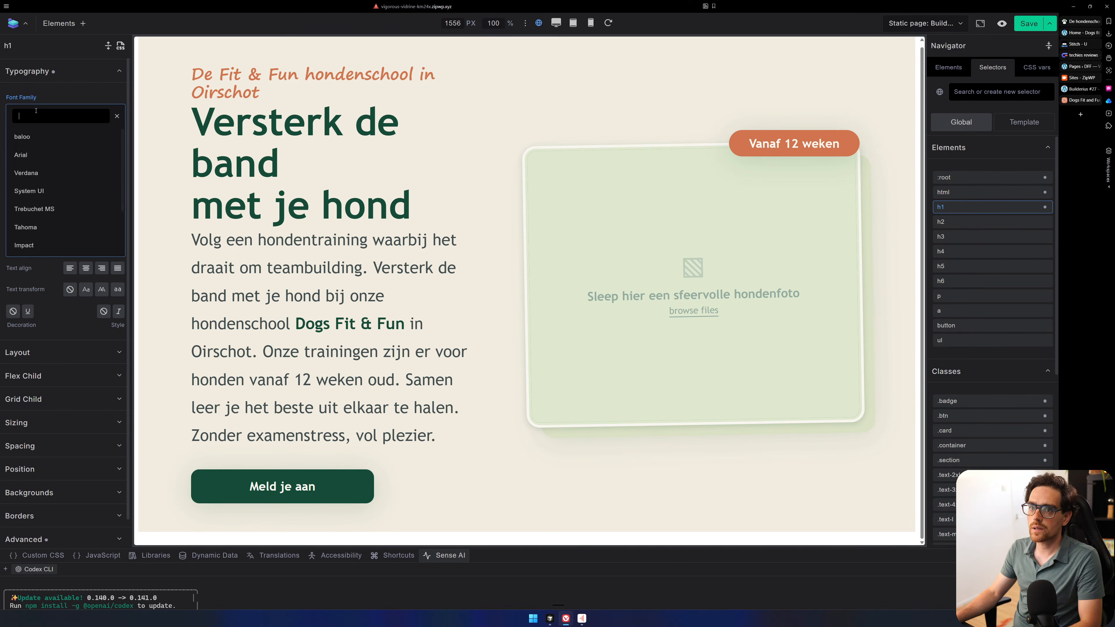
{"action": "left_click", "coordinate": [54, 95]}
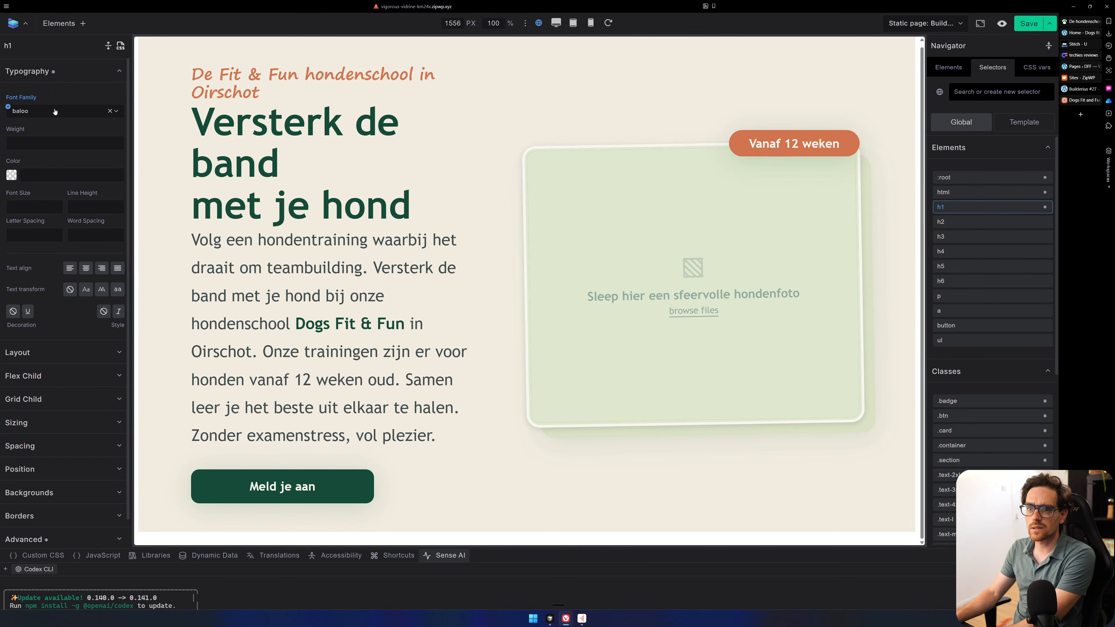
{"action": "left_click", "coordinate": [117, 112]}
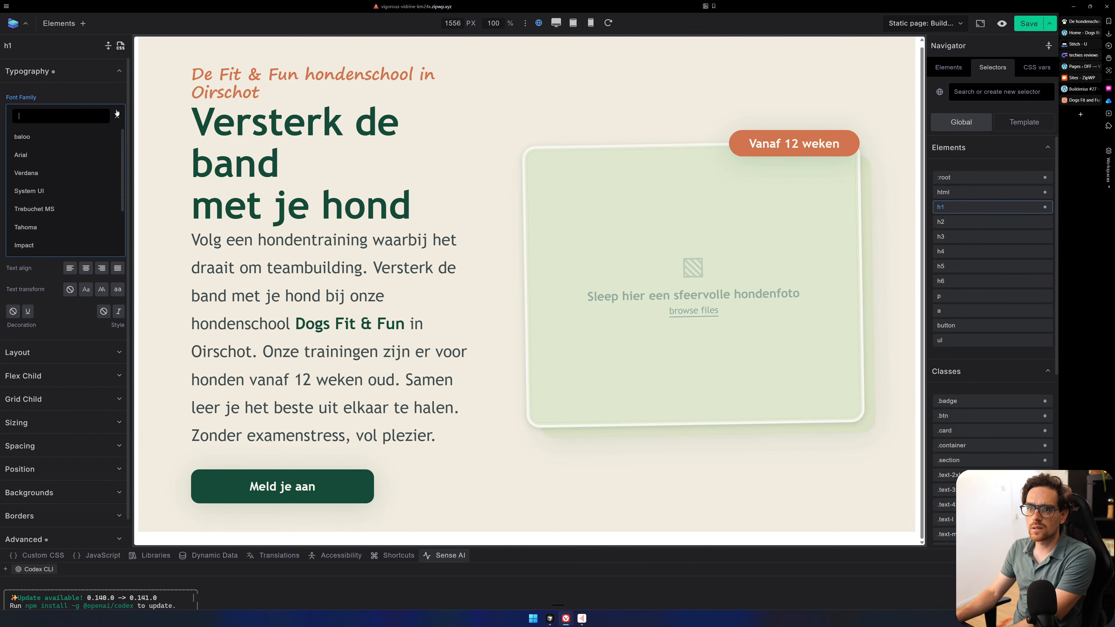
{"action": "left_click", "coordinate": [78, 135]}
{"action": "left_click", "coordinate": [111, 111]}
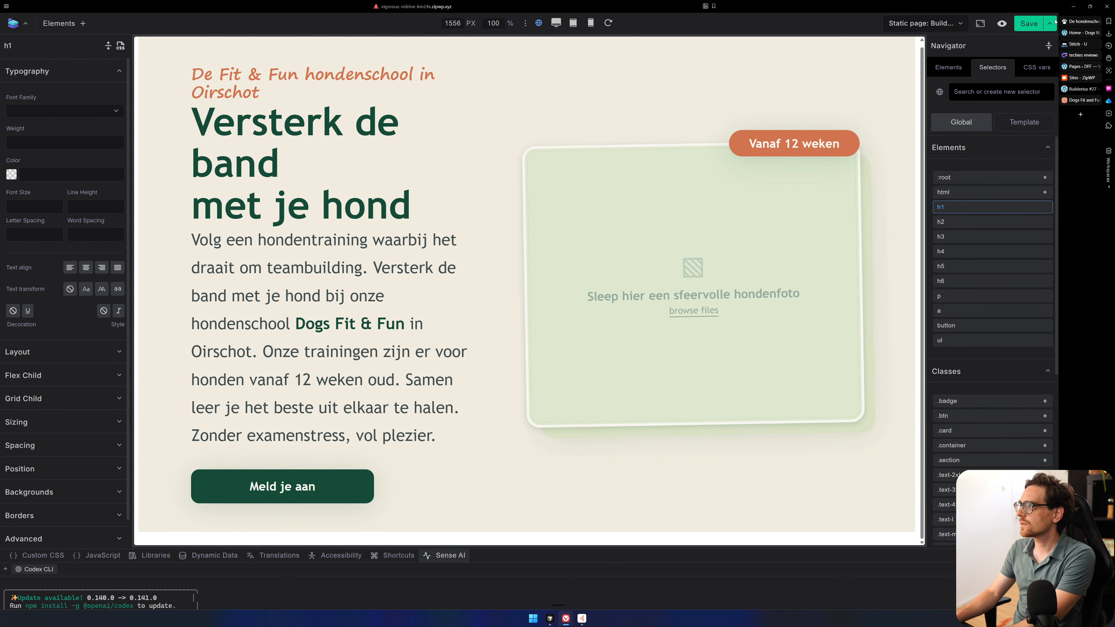
{"action": "left_click", "coordinate": [1028, 24]}
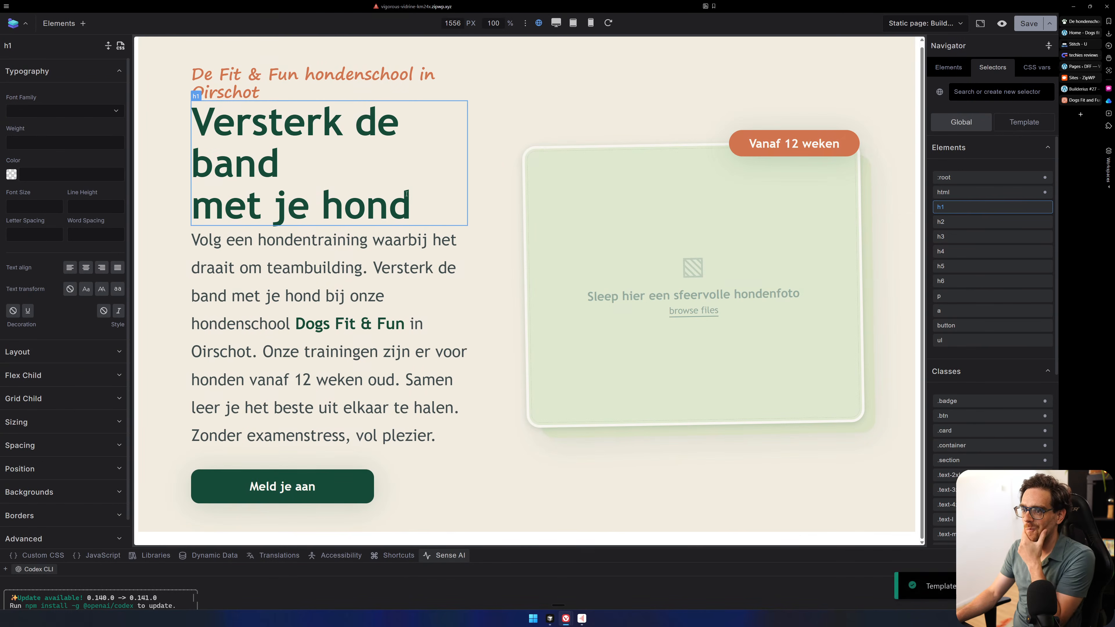
Examine the local typography styles of the hero text and the placeholder's browse files link.
{"action": "left_click", "coordinate": [365, 299]}
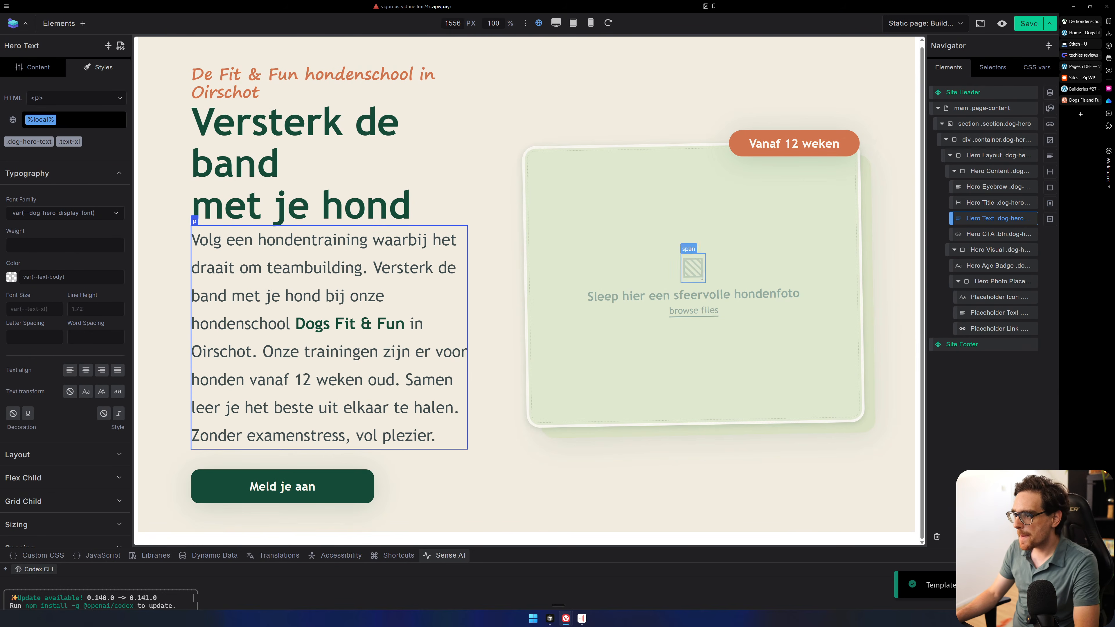
{"action": "left_click", "coordinate": [692, 310]}
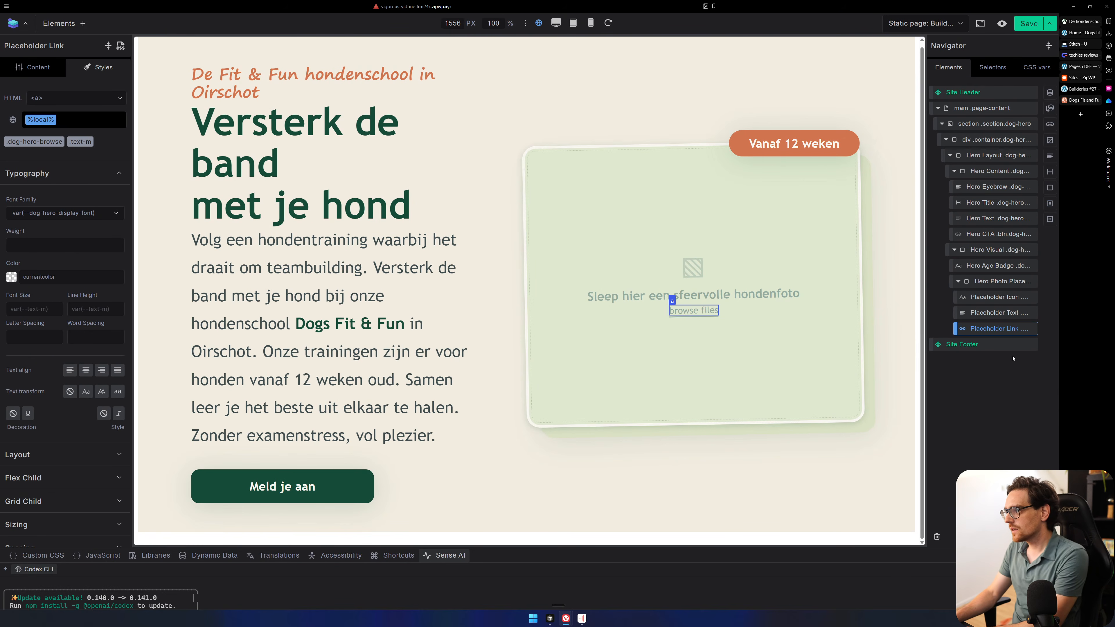
{"action": "left_click", "coordinate": [994, 139]}
{"action": "left_click", "coordinate": [246, 82]}
Inspect the typography of the hero title's .dog-hero-title class, view its .text-4xl class and return to its local styles.
{"action": "left_click", "coordinate": [237, 148]}
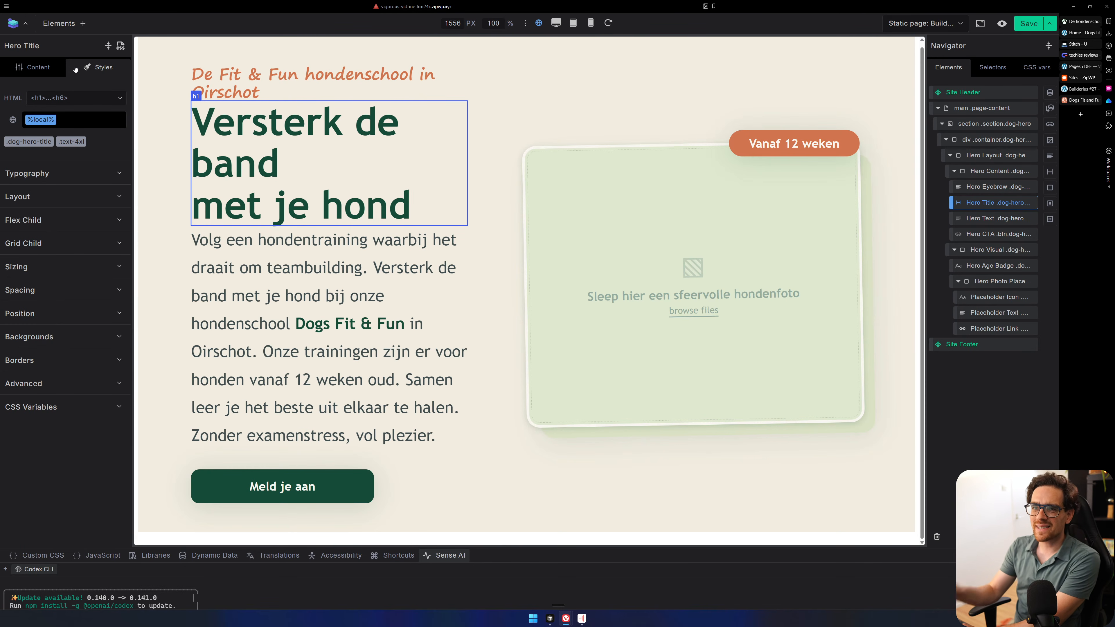
{"action": "left_click", "coordinate": [44, 142]}
{"action": "left_click", "coordinate": [77, 175]}
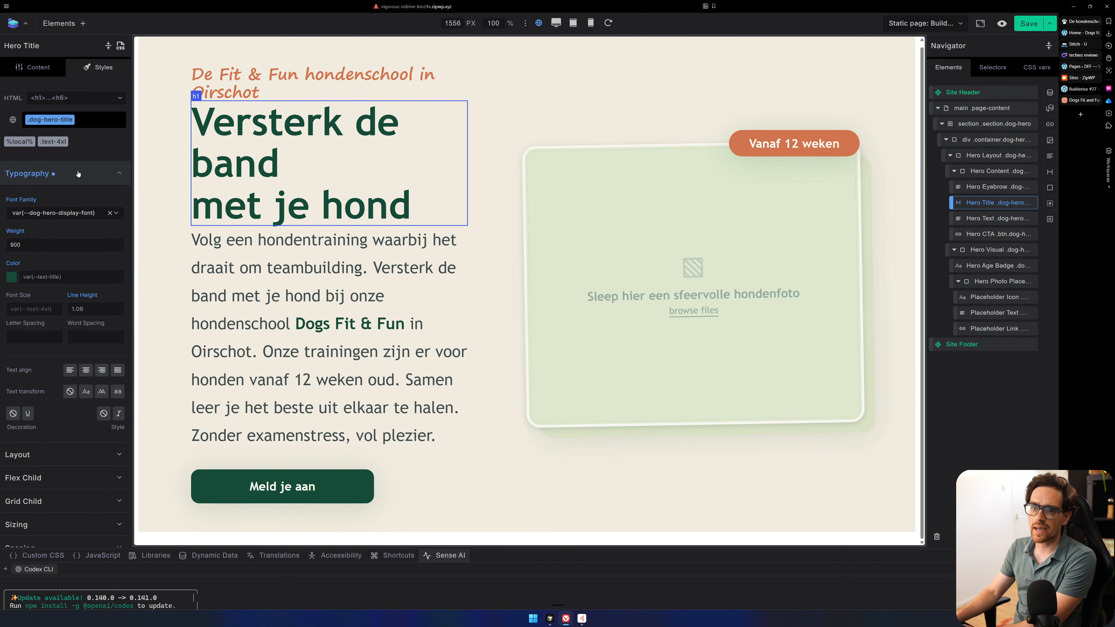
{"action": "left_click", "coordinate": [80, 175]}
{"action": "left_click", "coordinate": [61, 142]}
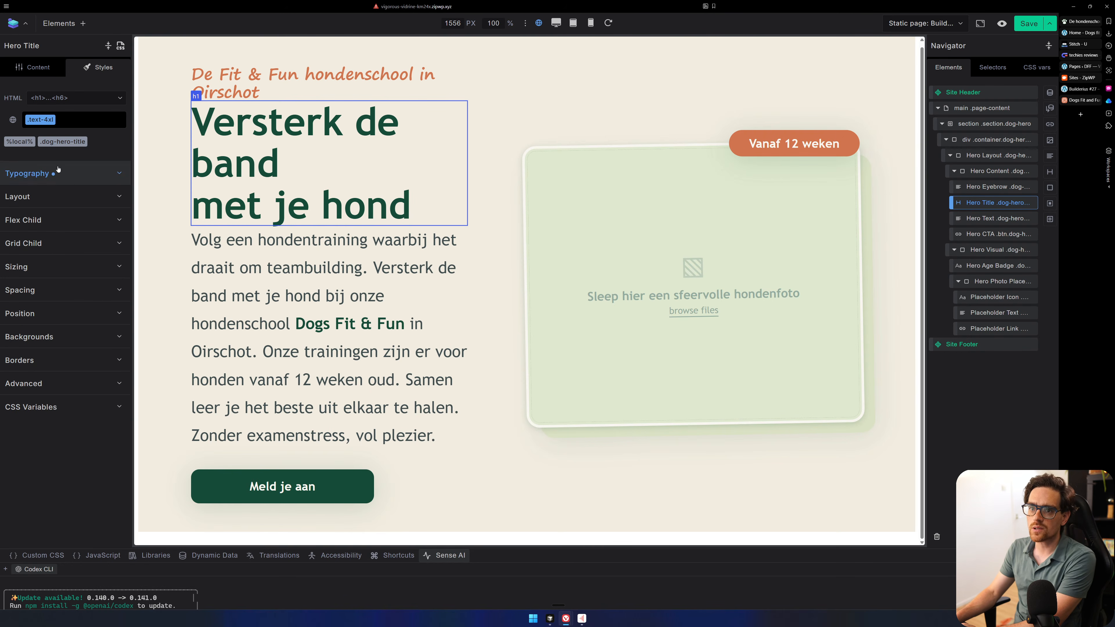
{"action": "left_click", "coordinate": [19, 141]}
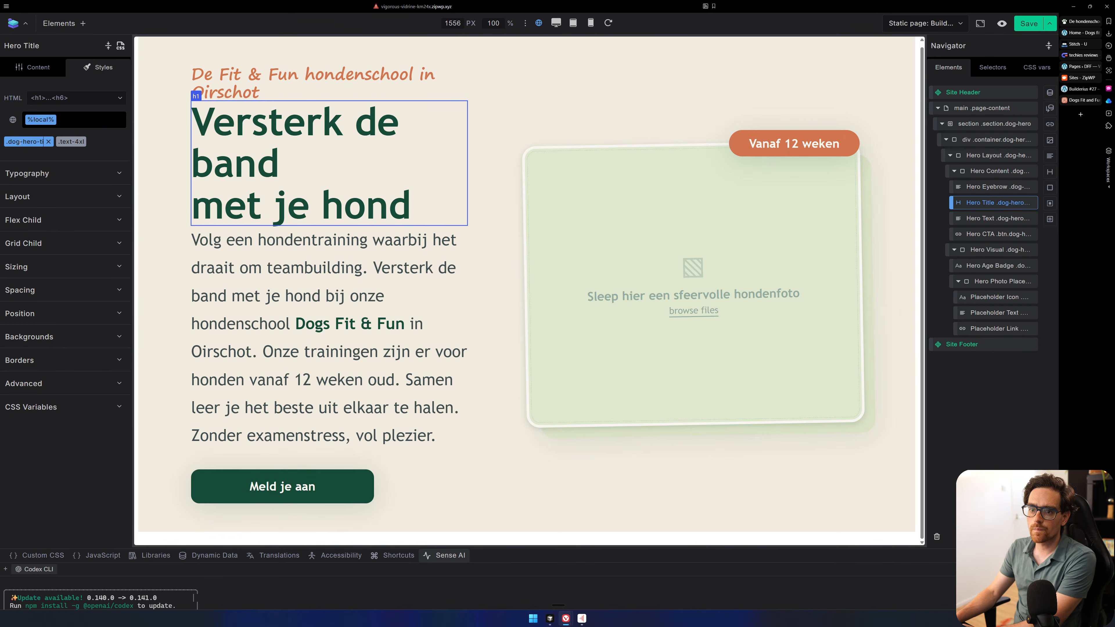
Examine the advanced CSS properties and layout settings of the hero title's .dog-hero-title class.
{"action": "left_click", "coordinate": [27, 142]}
{"action": "left_click", "coordinate": [69, 384]}
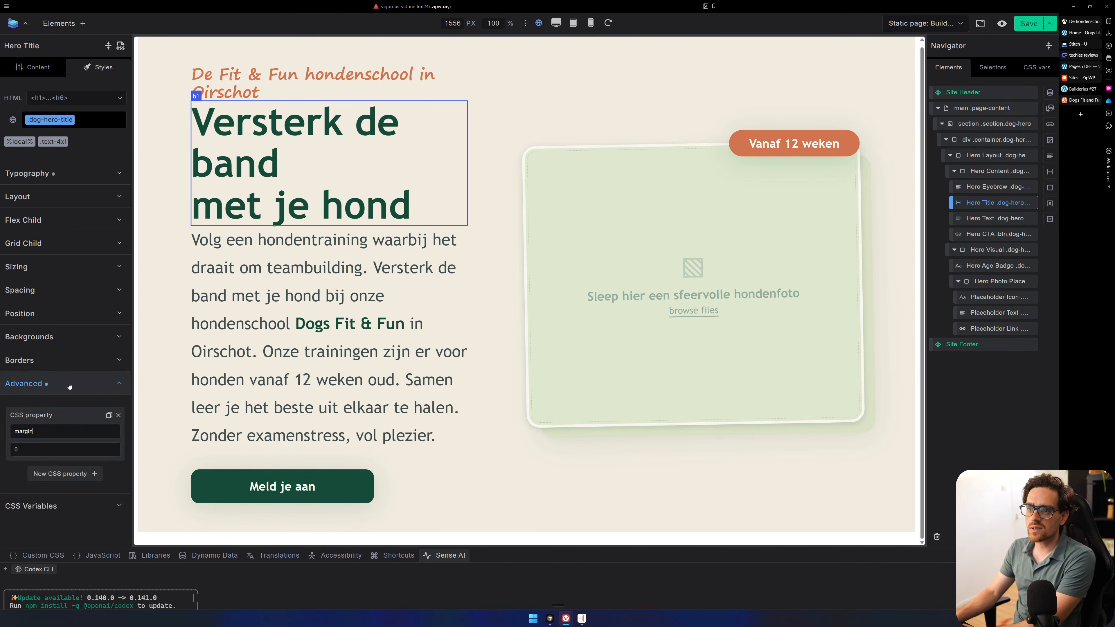
{"action": "left_click", "coordinate": [75, 382]}
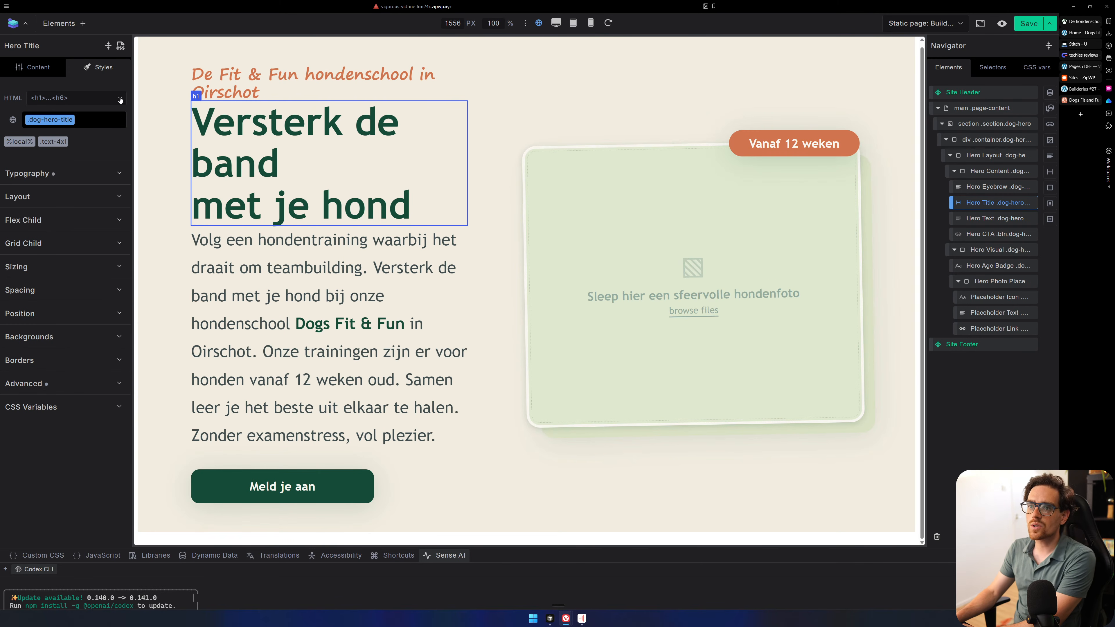
{"action": "left_click", "coordinate": [46, 386]}
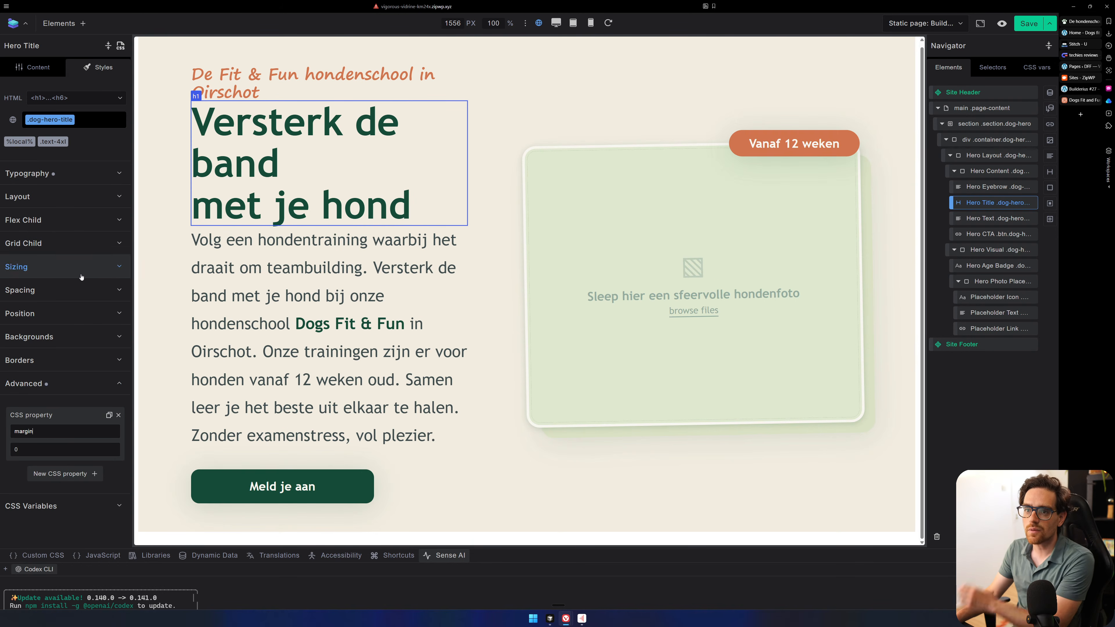
{"action": "left_click", "coordinate": [74, 207]}
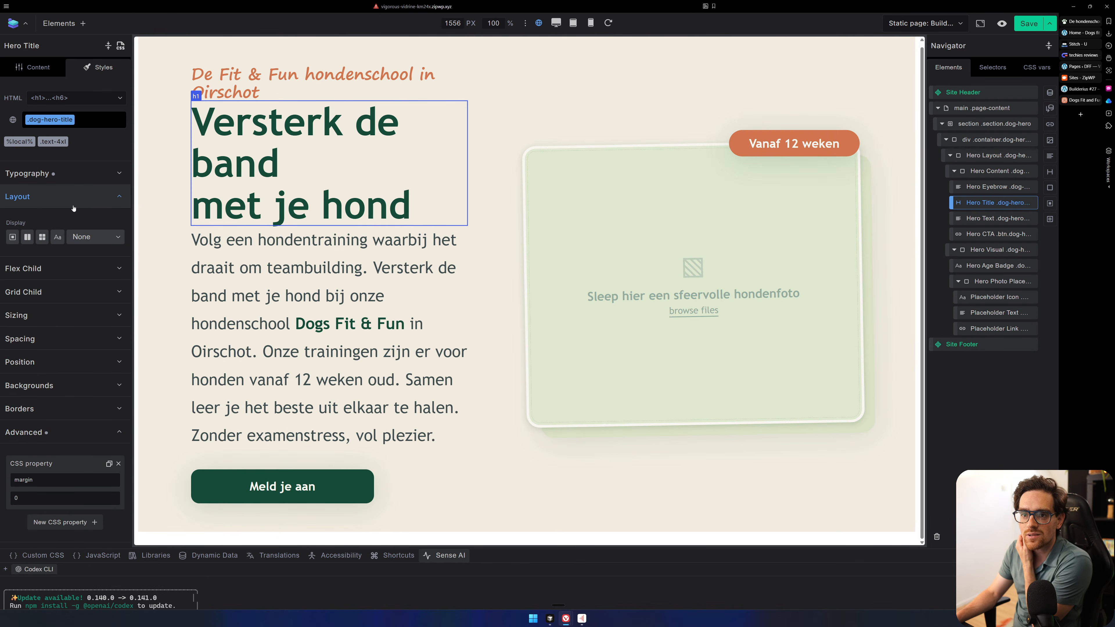
{"action": "left_click", "coordinate": [74, 207]}
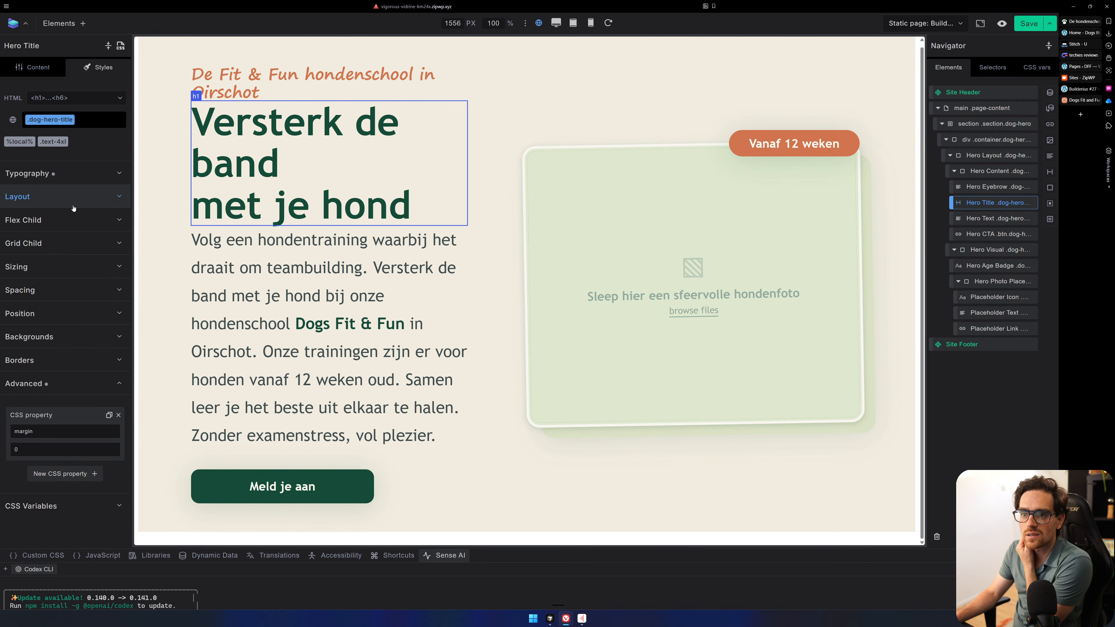
Check the spacing settings of the .dog-hero-title class and delete its custom margin property.
{"action": "left_click", "coordinate": [57, 290]}
{"action": "scroll", "coordinate": [58, 296], "scroll_direction": "down", "scroll_amount": 3}
{"action": "left_click", "coordinate": [60, 349]}
{"action": "scroll", "coordinate": [66, 396], "scroll_direction": "down", "scroll_amount": 1}
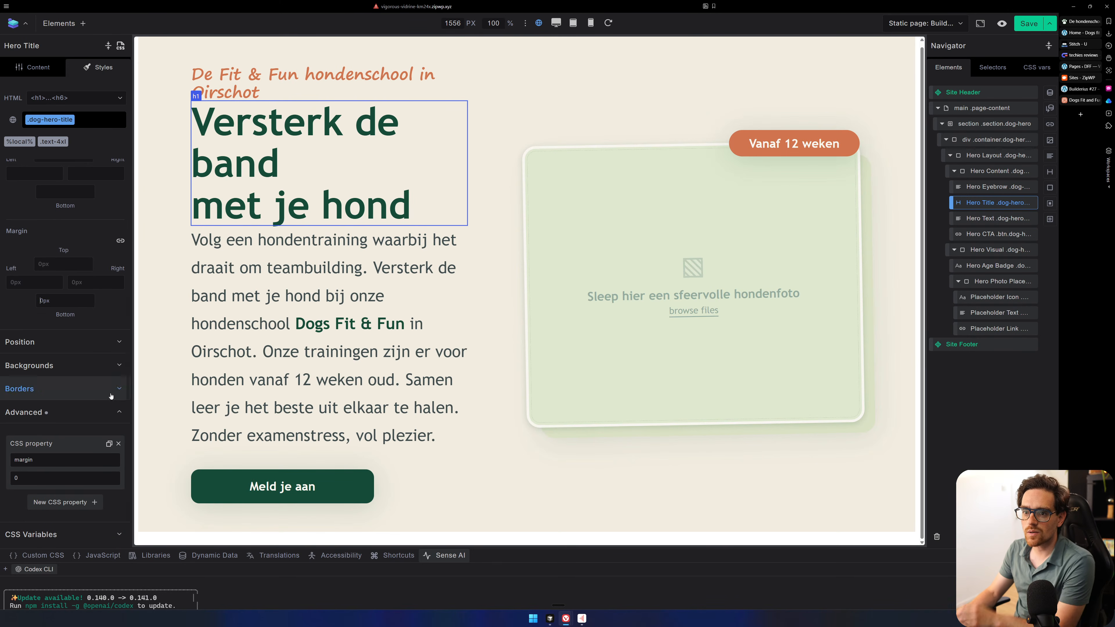
{"action": "left_click", "coordinate": [118, 444]}
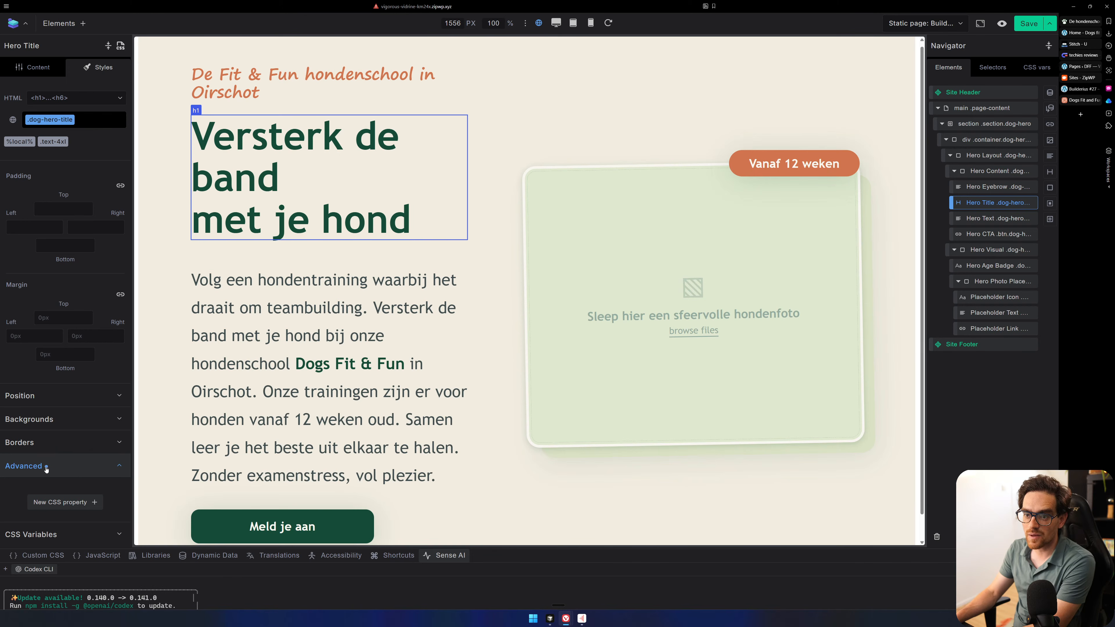
Compare the CSS code of the hero title's .dog-hero-title and .text-4xl classes.
{"action": "left_click", "coordinate": [121, 45]}
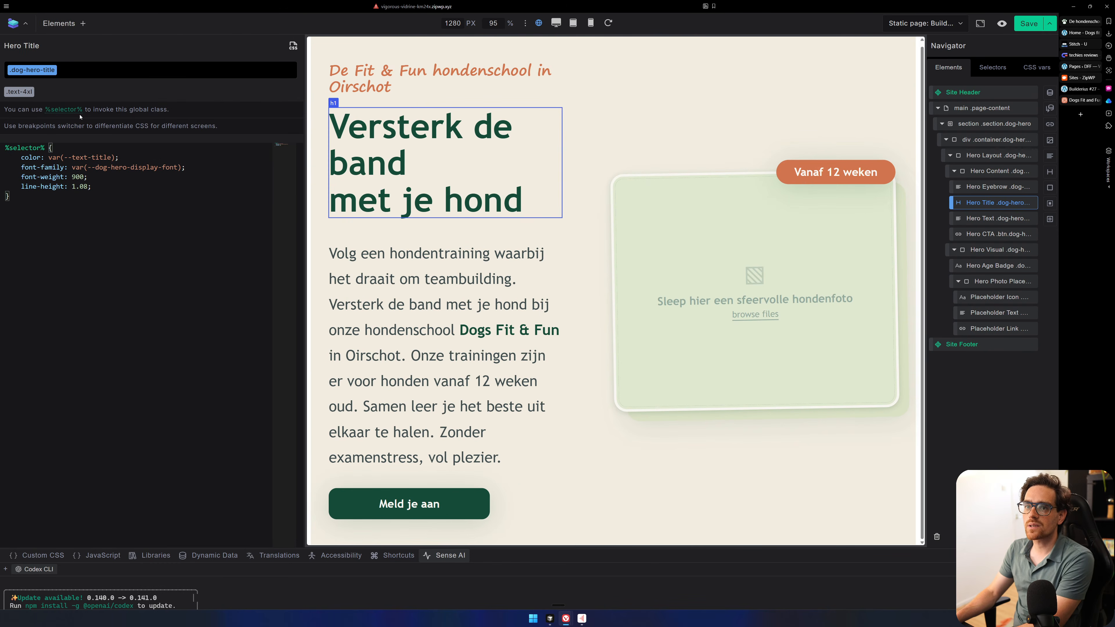
{"action": "left_click", "coordinate": [13, 91]}
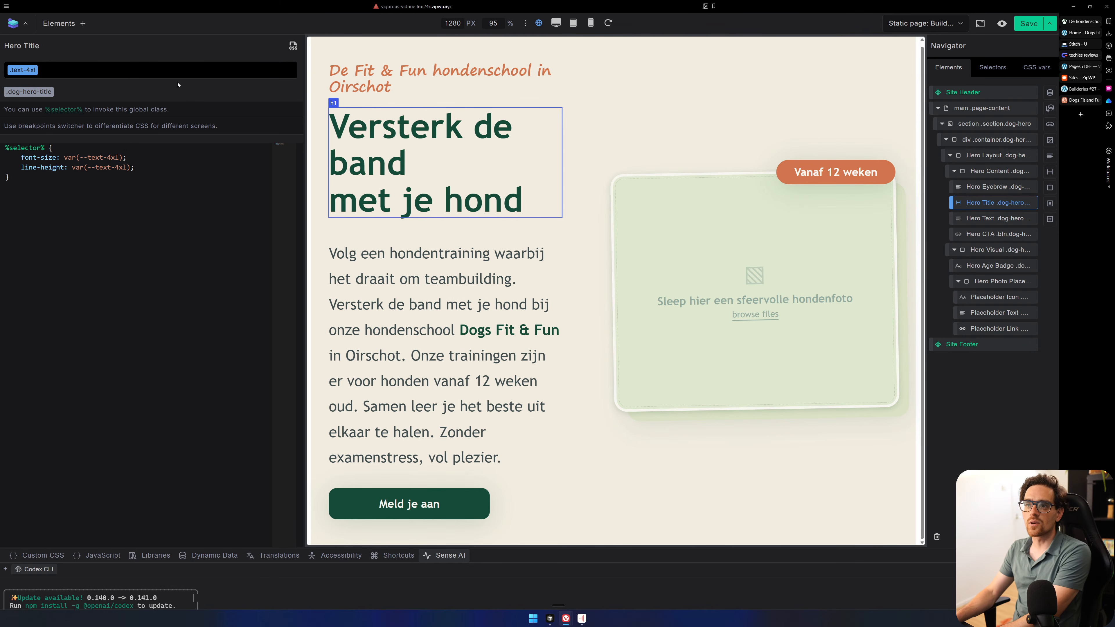
{"action": "left_click", "coordinate": [292, 45]}
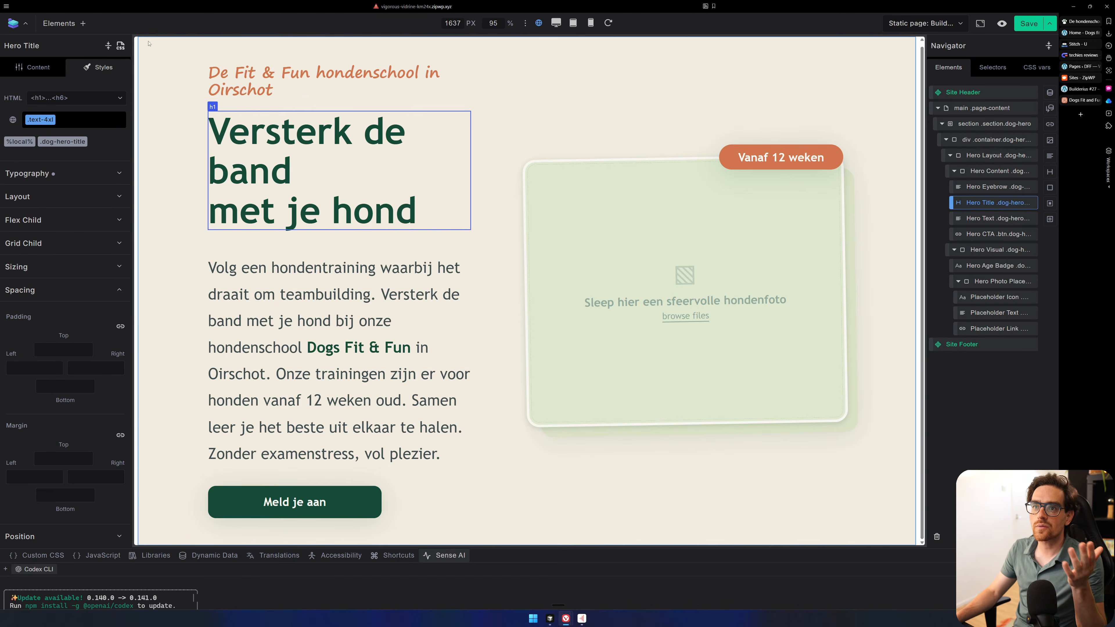
{"action": "left_click", "coordinate": [121, 46]}
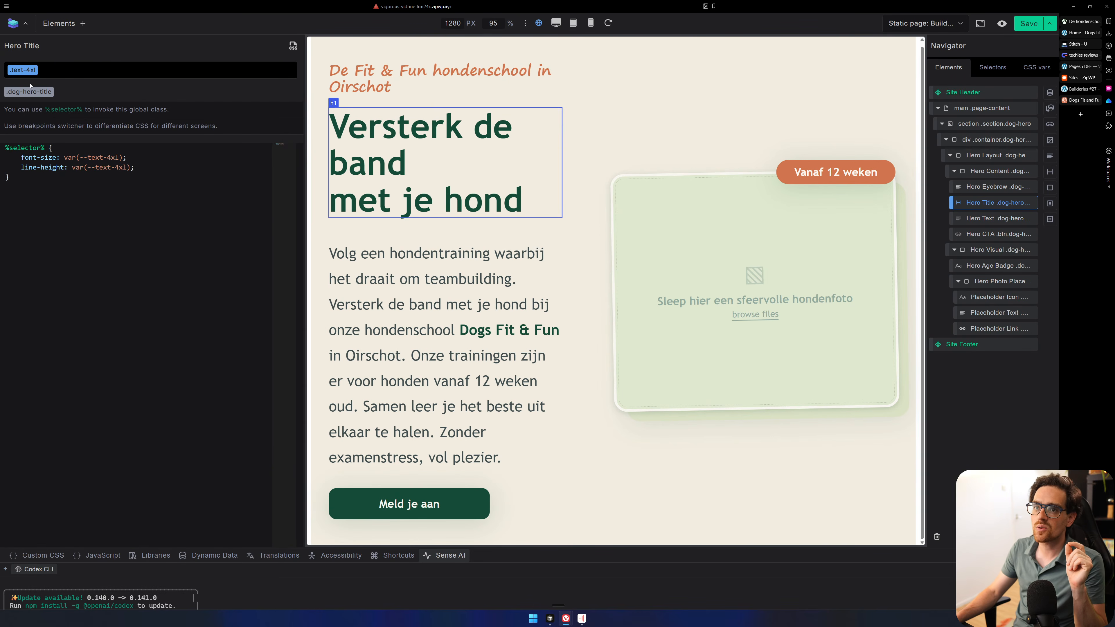
{"action": "left_click", "coordinate": [26, 92]}
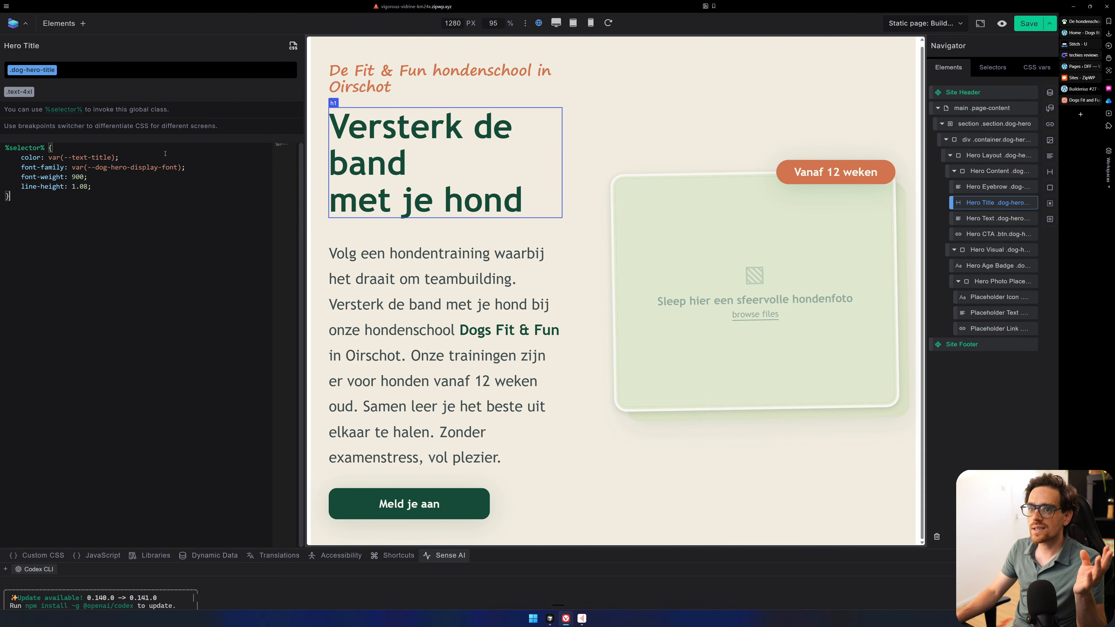
Inspect the CSS code of the Meld je aan button's .btn, .dog-hero-cta and .text-l classes, then return to the visual styles.
{"action": "left_click", "coordinate": [408, 504]}
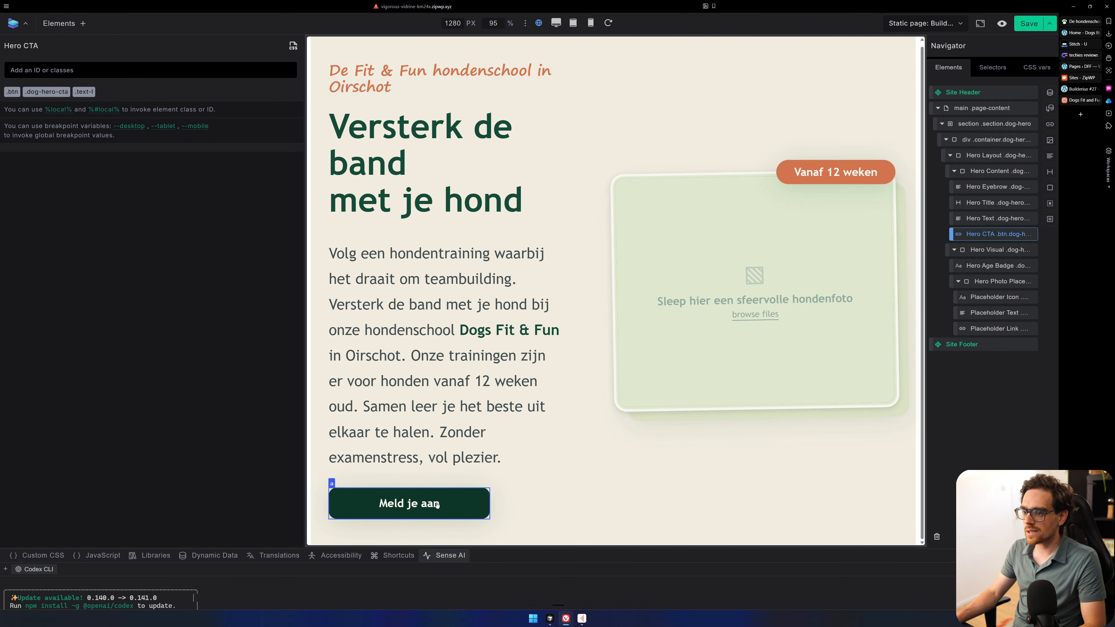
{"action": "left_click", "coordinate": [12, 91]}
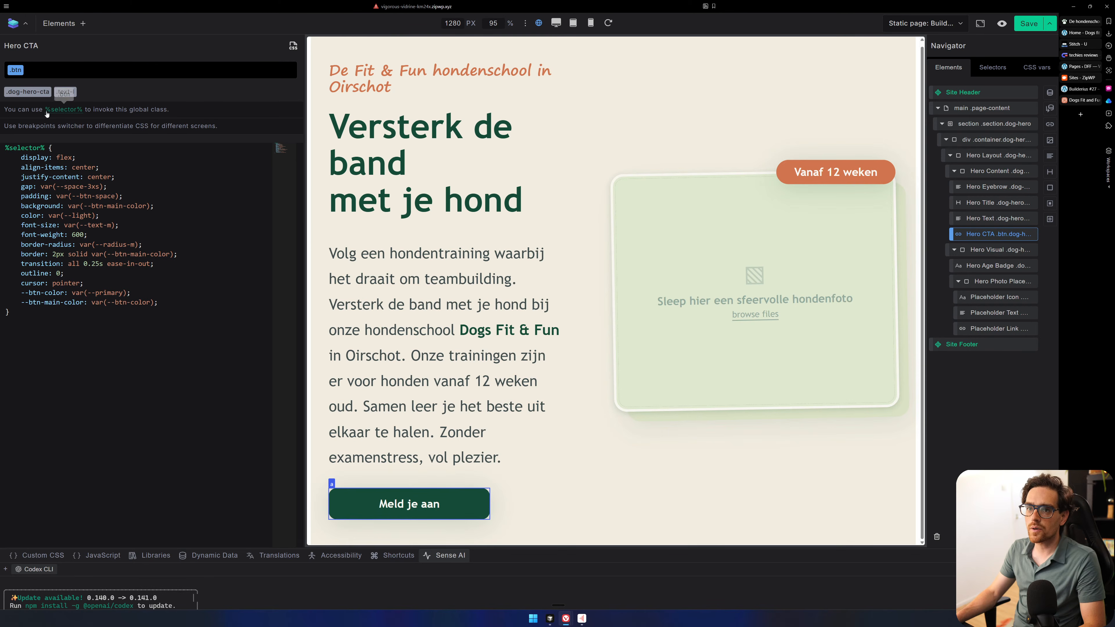
{"action": "left_click", "coordinate": [39, 93]}
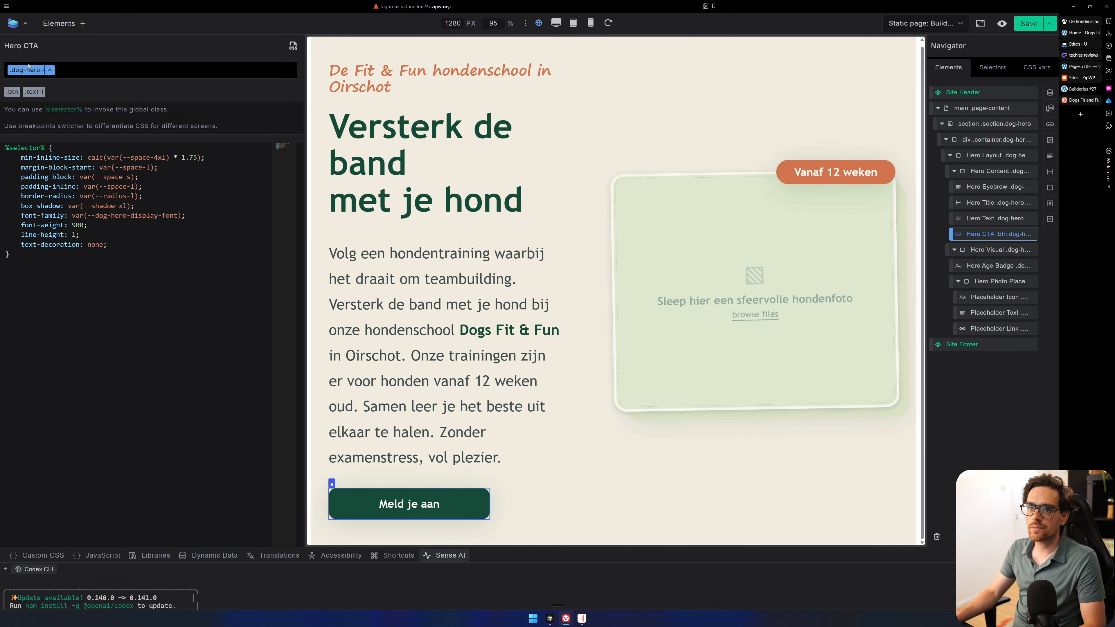
{"action": "left_click", "coordinate": [34, 92]}
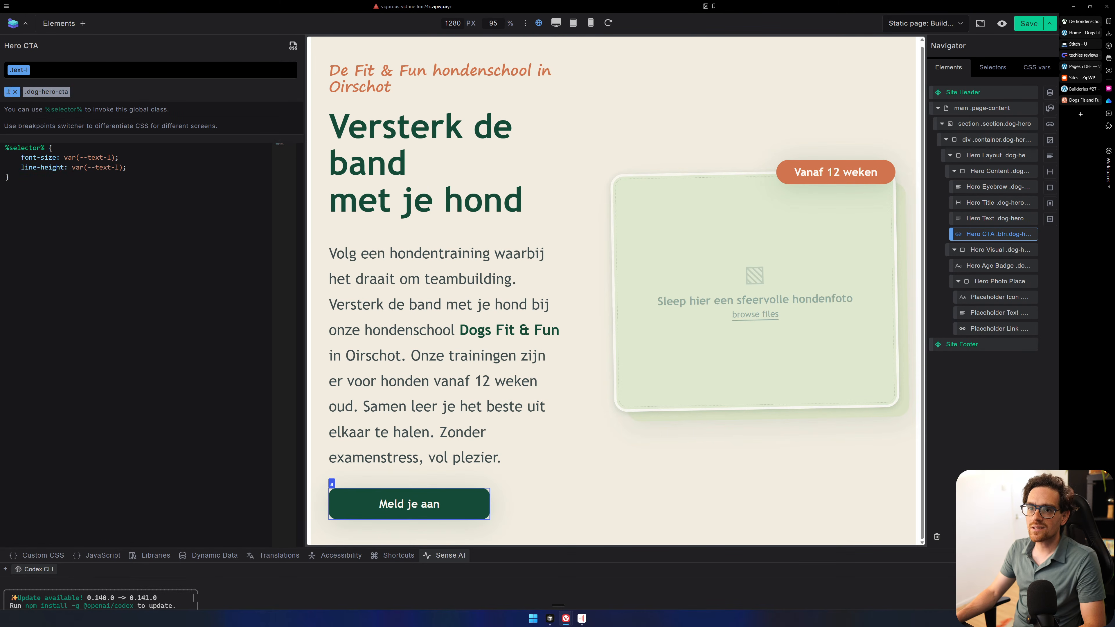
{"action": "left_click", "coordinate": [9, 91]}
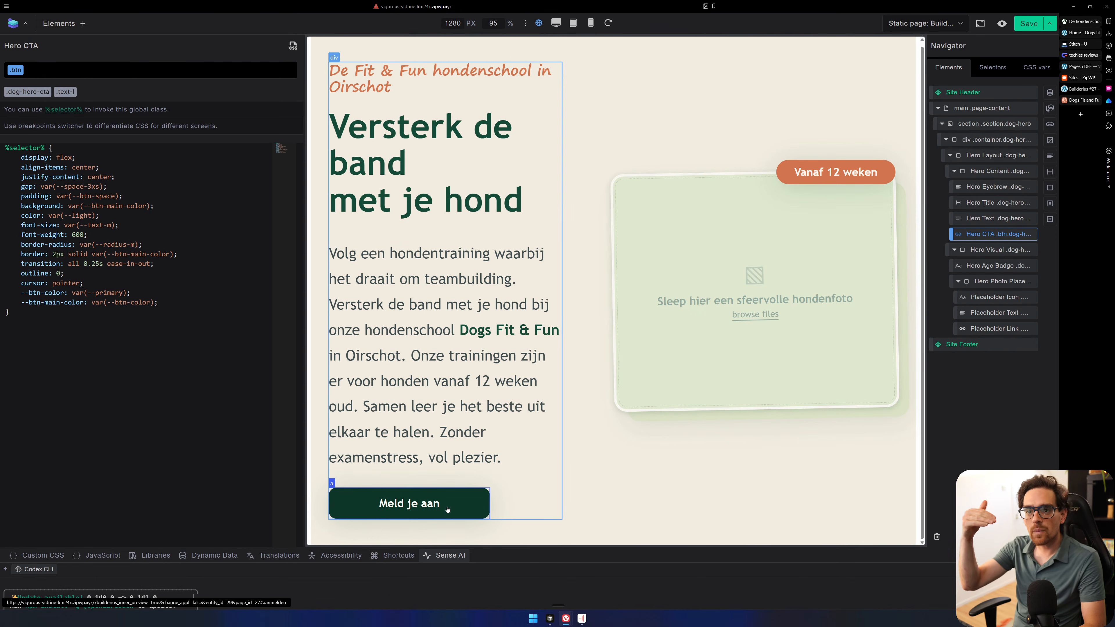
{"action": "left_click_drag", "start_coordinate": [161, 302], "coordinate": [3, 292]}
{"action": "left_click", "coordinate": [40, 315]}
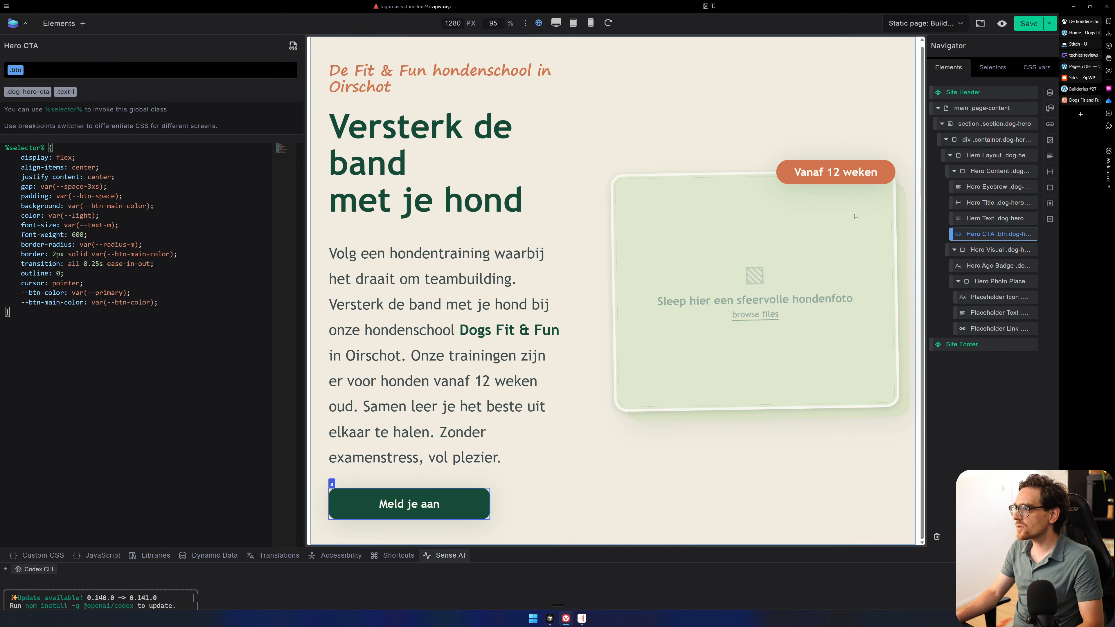
{"action": "left_click", "coordinate": [293, 46]}
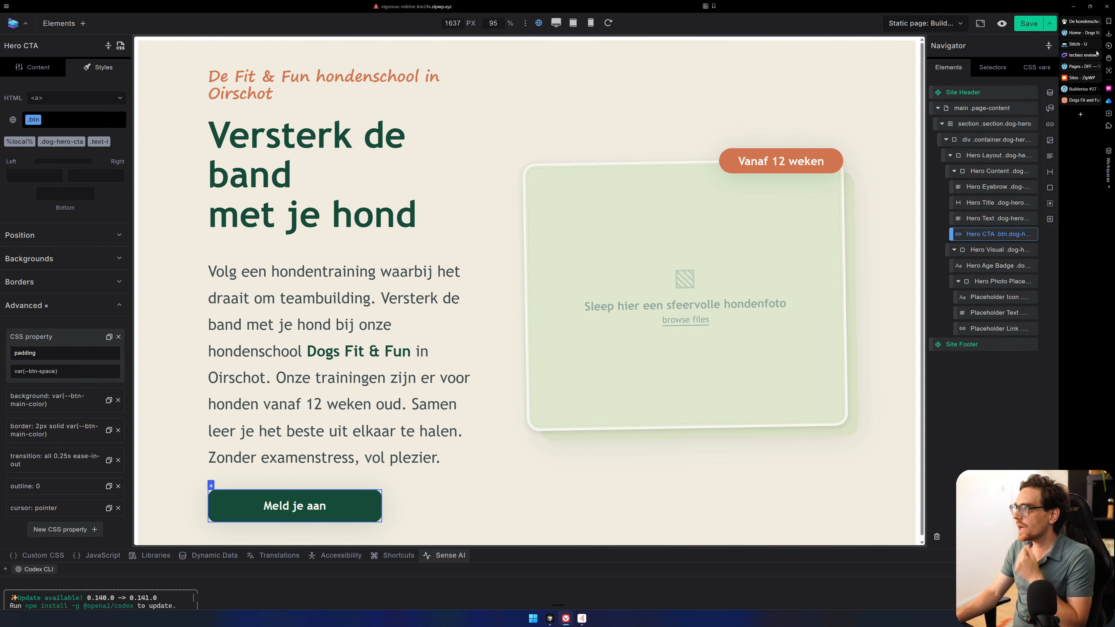
Switch to the Claude design of Dogs Fit and Fun, review the Warm variant's hero and training cards, and return to the Builderius template.
{"action": "left_click", "coordinate": [1081, 66]}
{"action": "left_click", "coordinate": [1080, 78]}
{"action": "left_click", "coordinate": [1082, 101]}
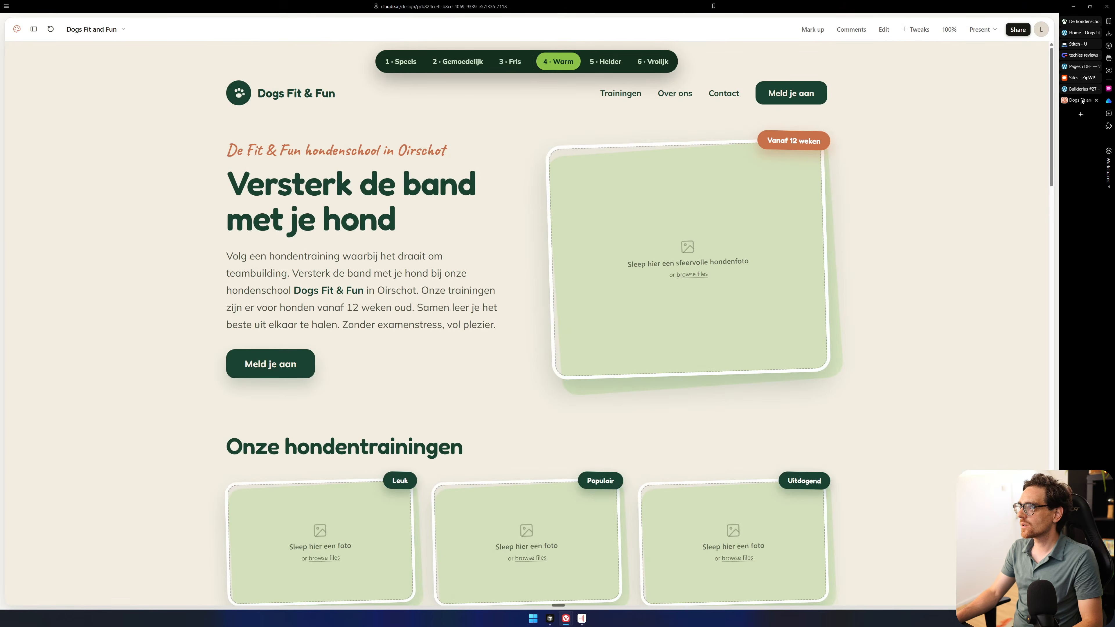
{"action": "scroll", "coordinate": [224, 334], "scroll_direction": "down", "scroll_amount": 5}
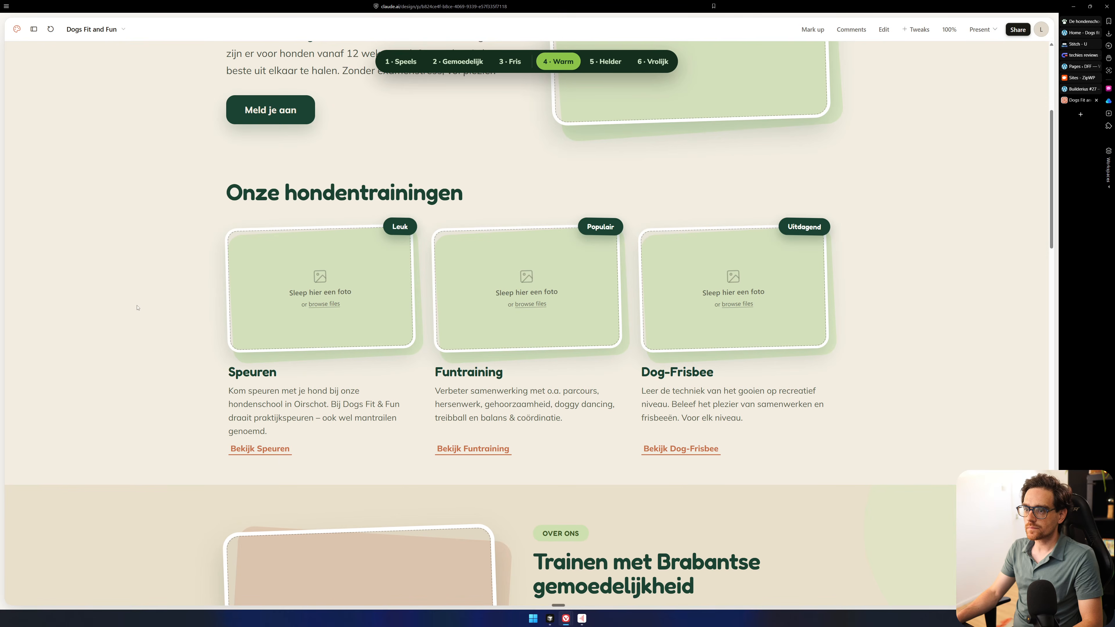
{"action": "scroll", "coordinate": [137, 307], "scroll_direction": "up", "scroll_amount": 5}
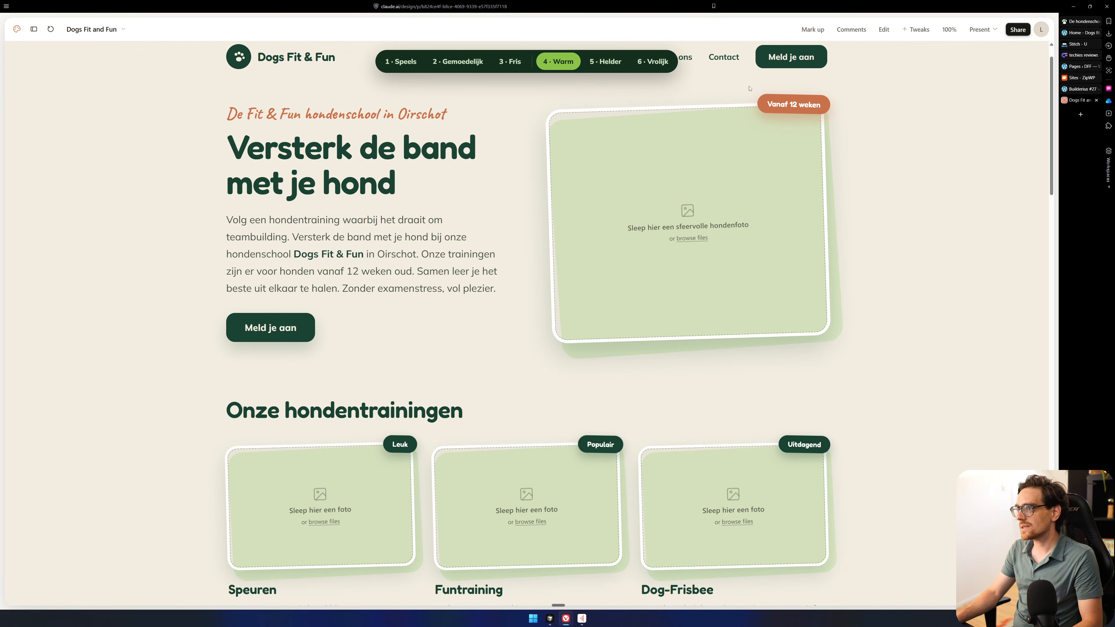
{"action": "key", "text": "ctrl+Tab"}
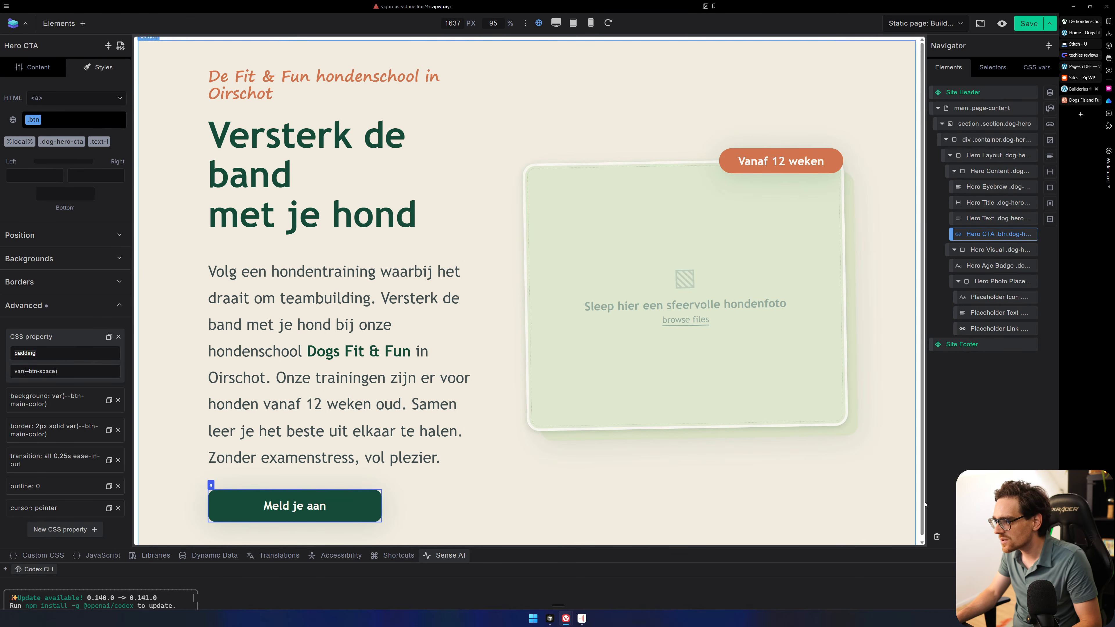
Enlarge the Codex CLI terminal area and select the hero photo placeholder.
{"action": "left_click", "coordinate": [948, 480]}
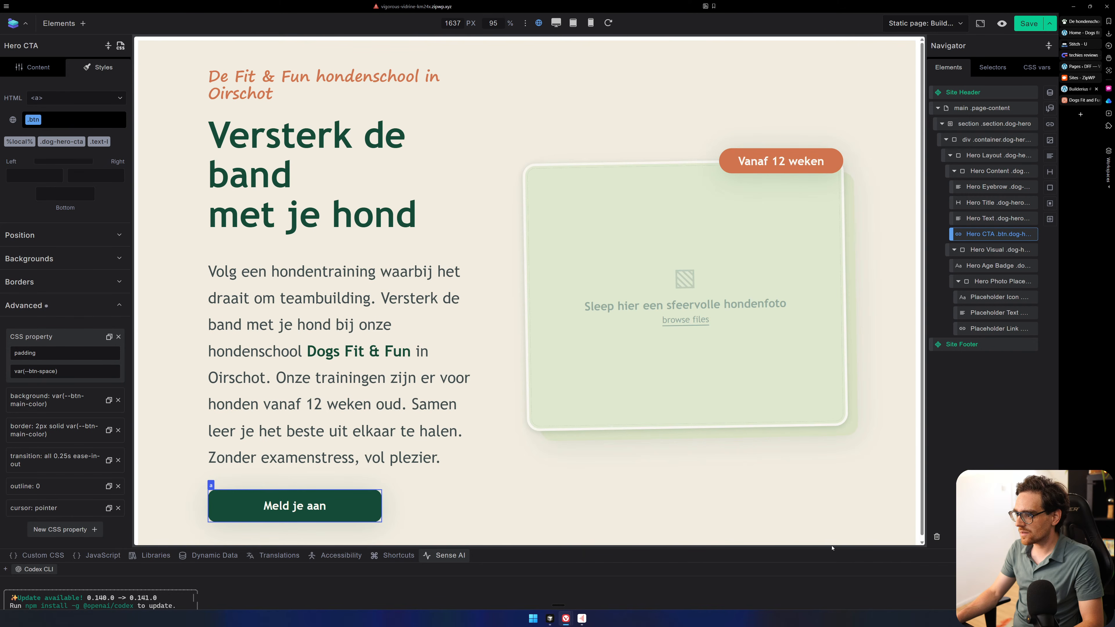
{"action": "left_click_drag", "start_coordinate": [833, 549], "coordinate": [830, 476]}
{"action": "left_click", "coordinate": [809, 377]}
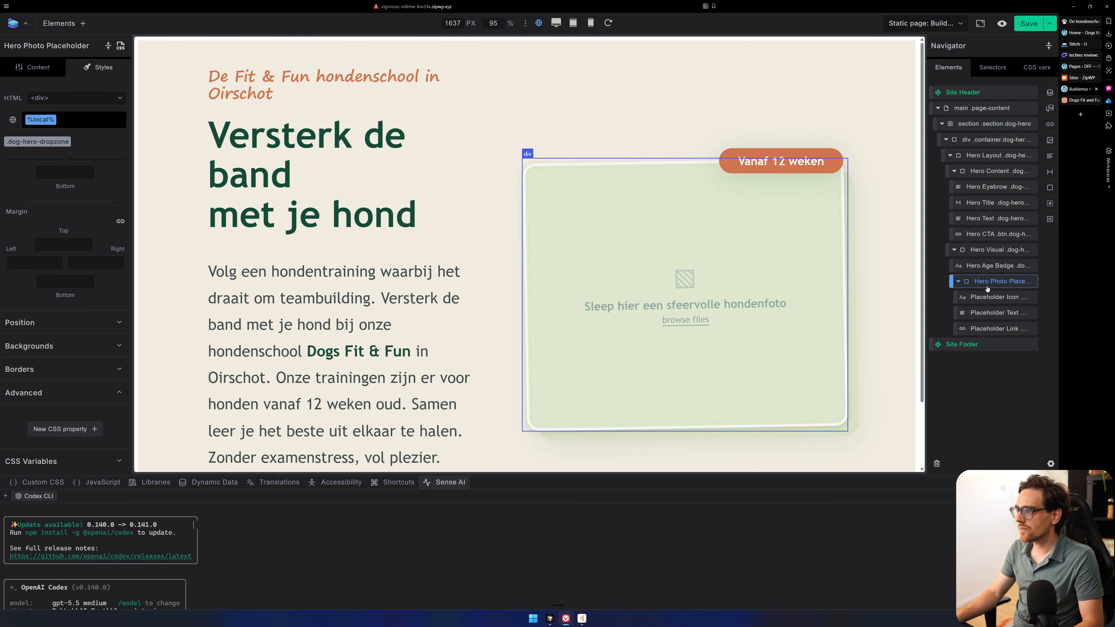
Examine the custom CSS properties and the CSS code of the photo placeholder's .dog-hero-dropzone class.
{"action": "left_click", "coordinate": [45, 146]}
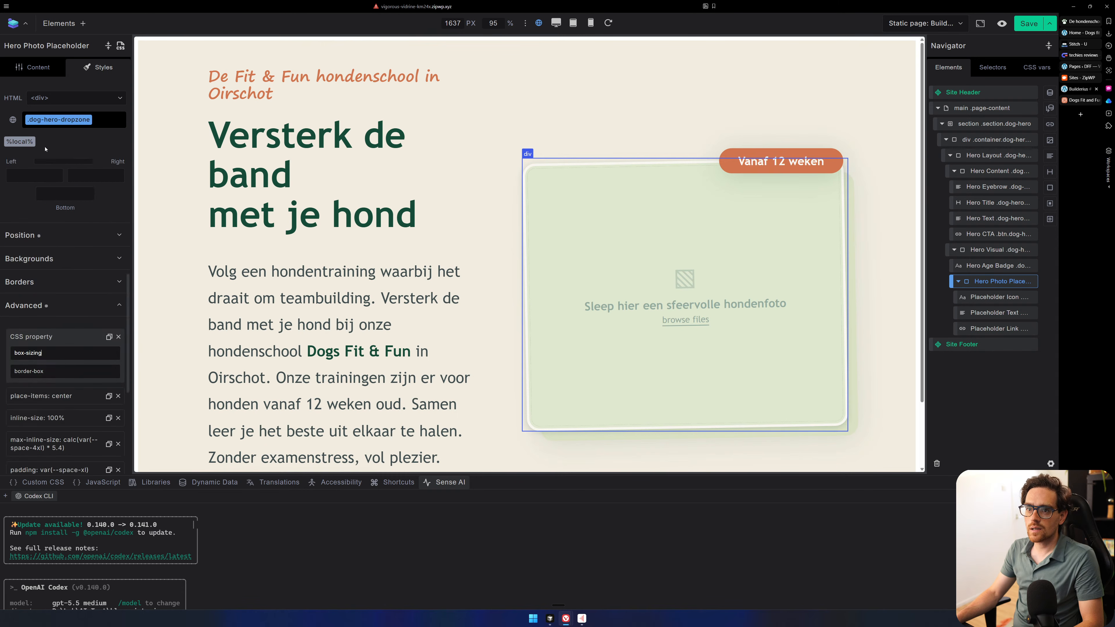
{"action": "left_click", "coordinate": [88, 287]}
{"action": "scroll", "coordinate": [88, 288], "scroll_direction": "down", "scroll_amount": 1}
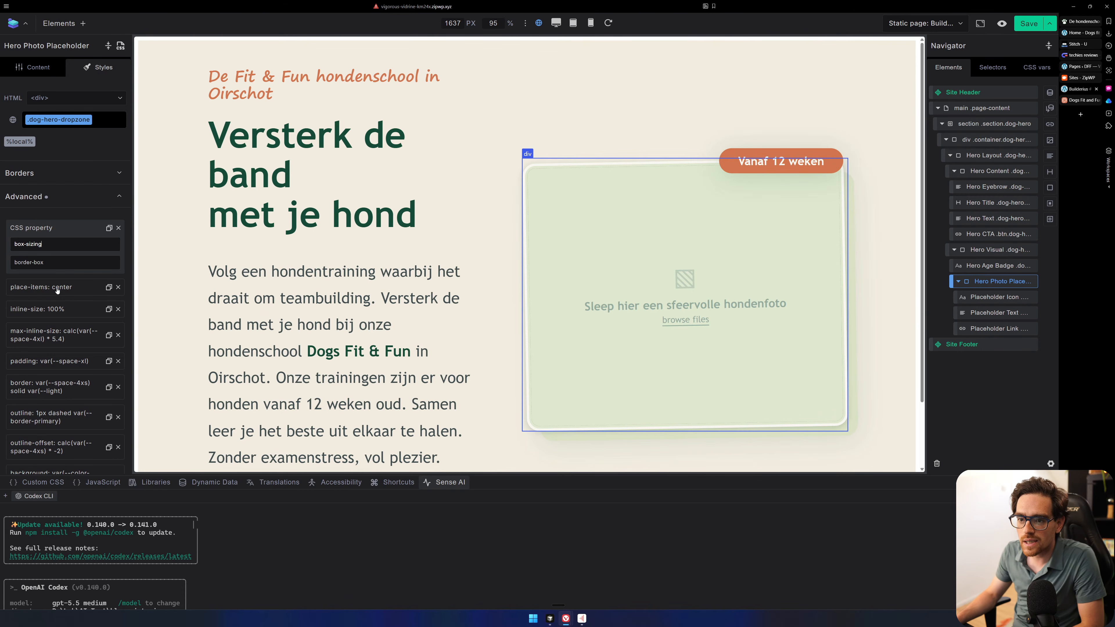
{"action": "scroll", "coordinate": [57, 290], "scroll_direction": "down", "scroll_amount": 1}
{"action": "scroll", "coordinate": [57, 290], "scroll_direction": "up", "scroll_amount": 2}
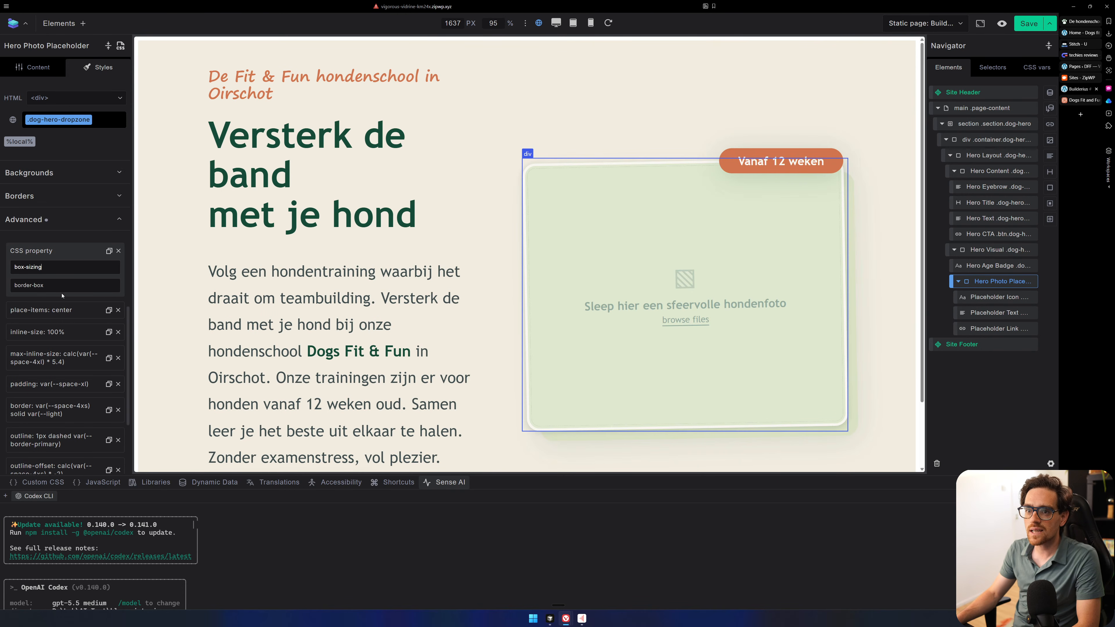
{"action": "left_click", "coordinate": [120, 46]}
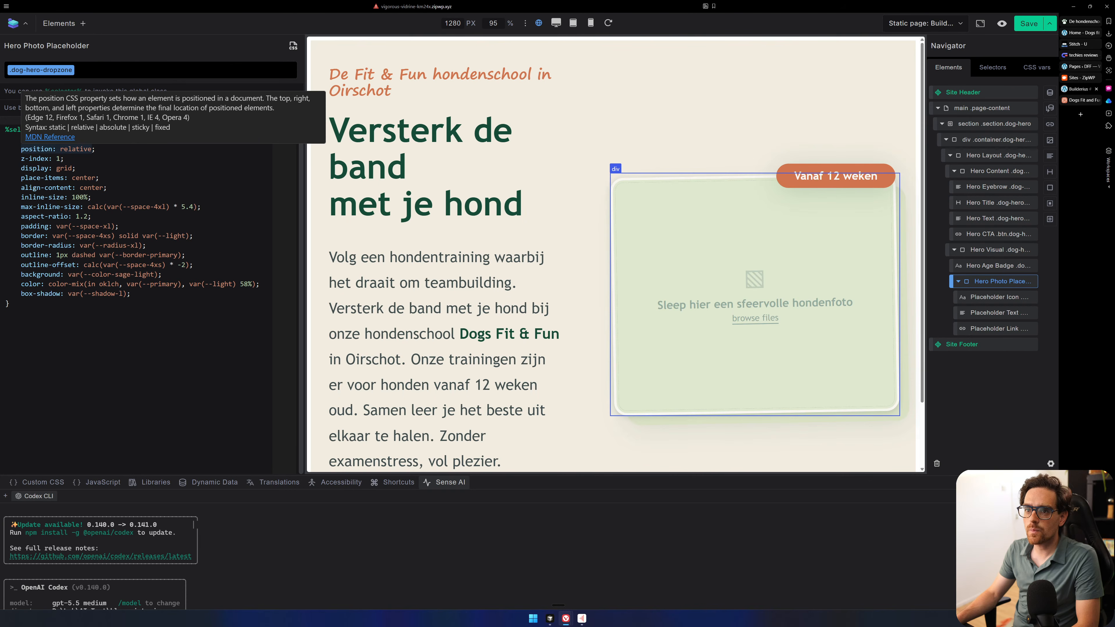
{"action": "left_click", "coordinate": [199, 395]}
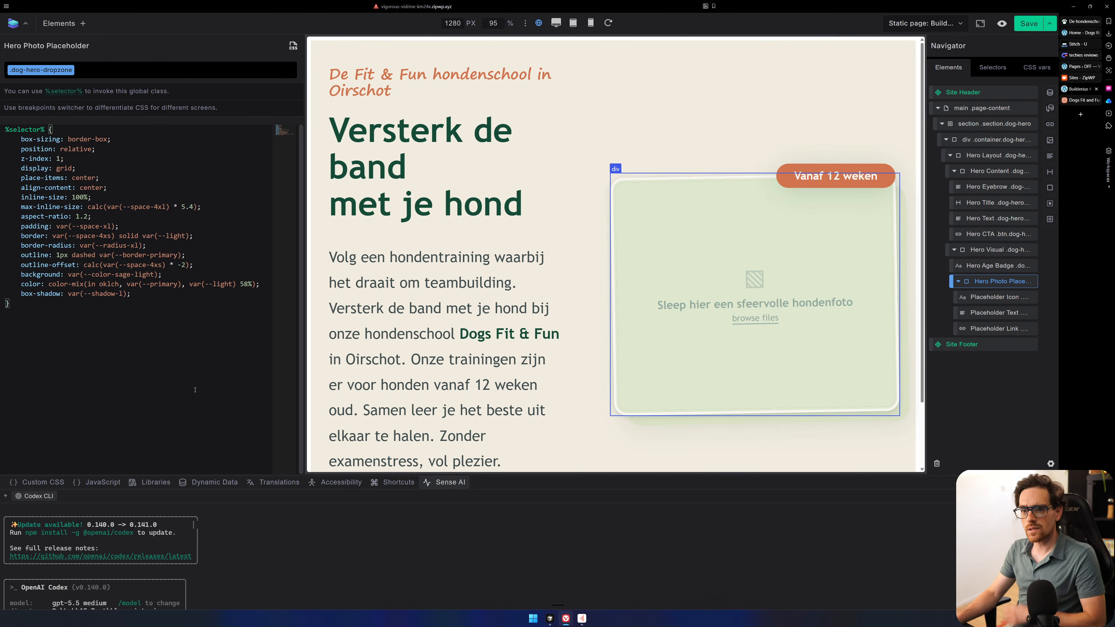
{"action": "left_click", "coordinate": [294, 48]}
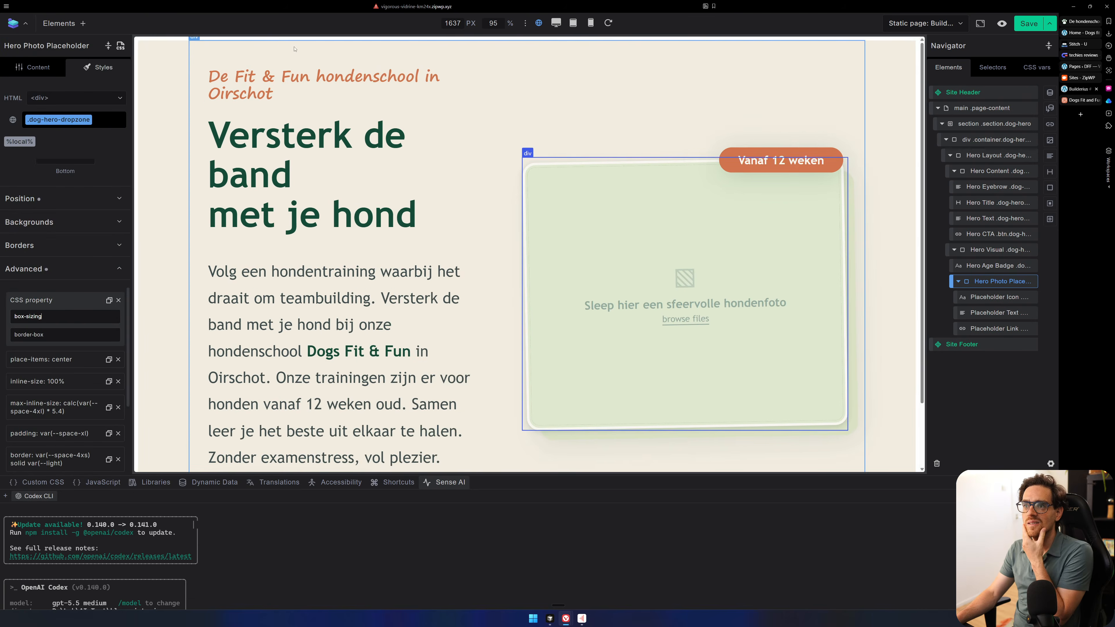
Review the advanced properties of the .dog-hero-dropzone class and expand its border property for inspection.
{"action": "scroll", "coordinate": [73, 238], "scroll_direction": "down", "scroll_amount": 3}
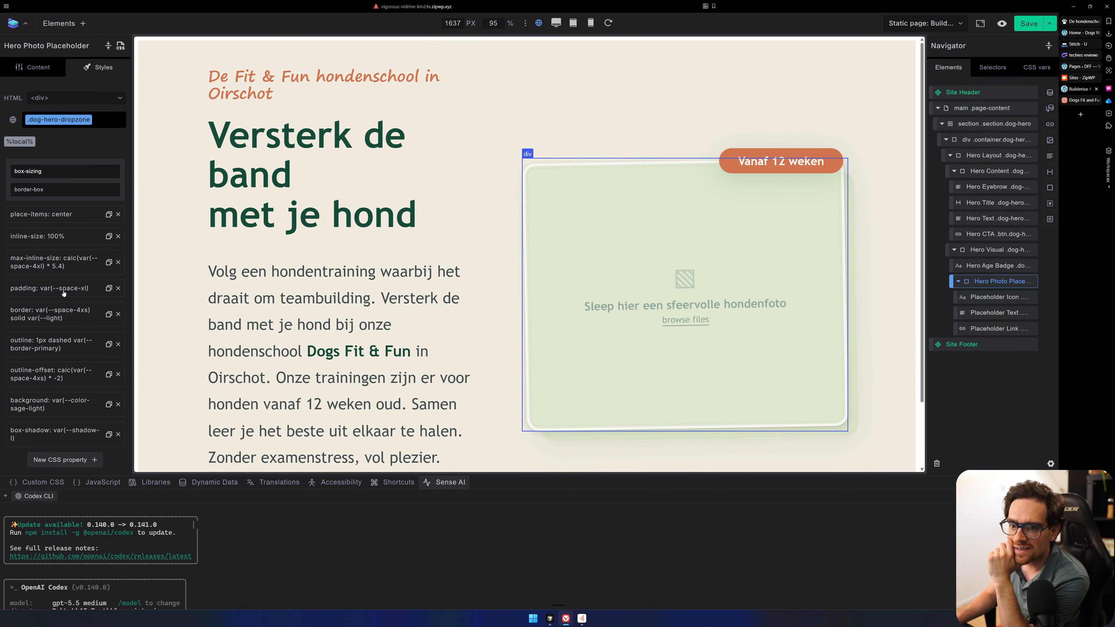
{"action": "scroll", "coordinate": [63, 298], "scroll_direction": "up", "scroll_amount": 2}
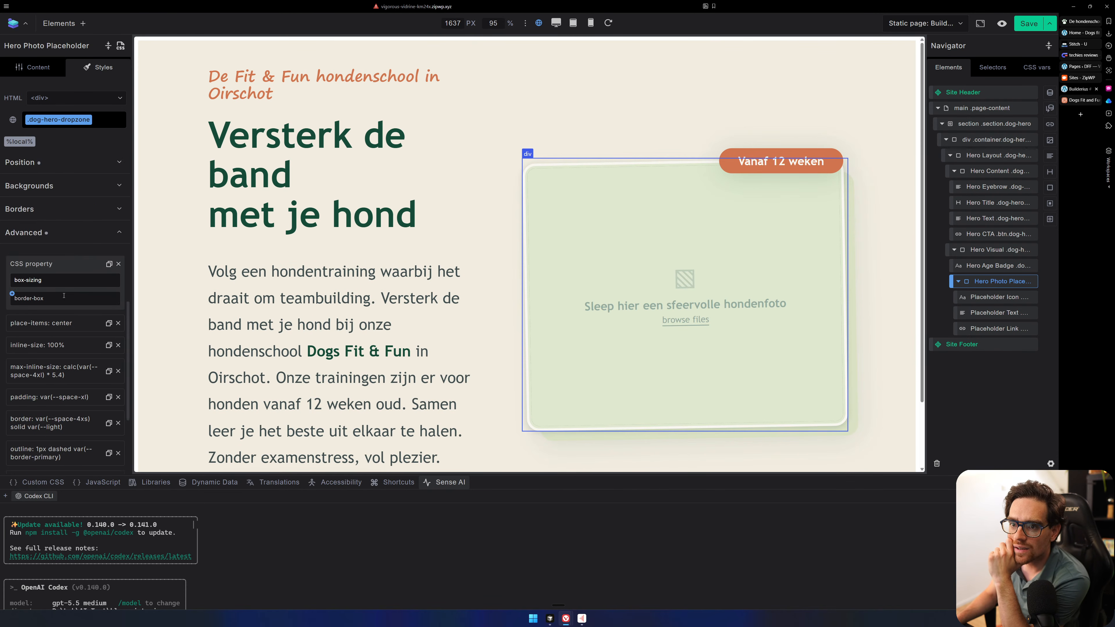
{"action": "left_click", "coordinate": [74, 233]}
{"action": "left_click", "coordinate": [72, 438]}
{"action": "scroll", "coordinate": [86, 333], "scroll_direction": "down", "scroll_amount": 3}
{"action": "left_click", "coordinate": [39, 288]}
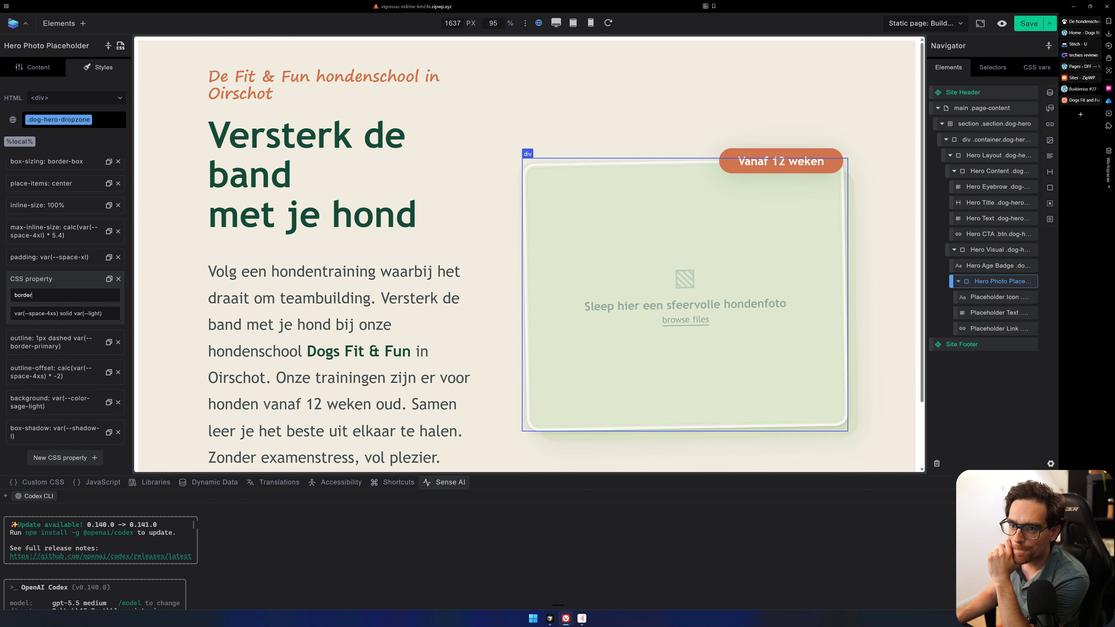
{"action": "scroll", "coordinate": [78, 361], "scroll_direction": "up", "scroll_amount": 6}
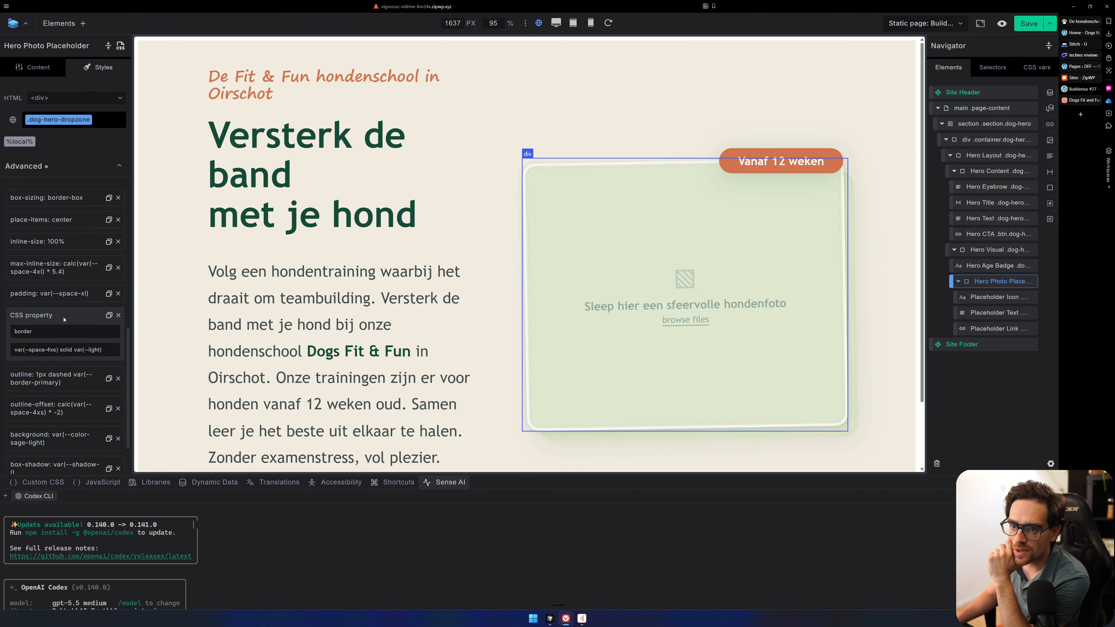
Inspect the Borders settings of .dog-hero-dropzone, search the border width variables for "border", and review the border entry among the advanced properties.
{"action": "left_click", "coordinate": [50, 361]}
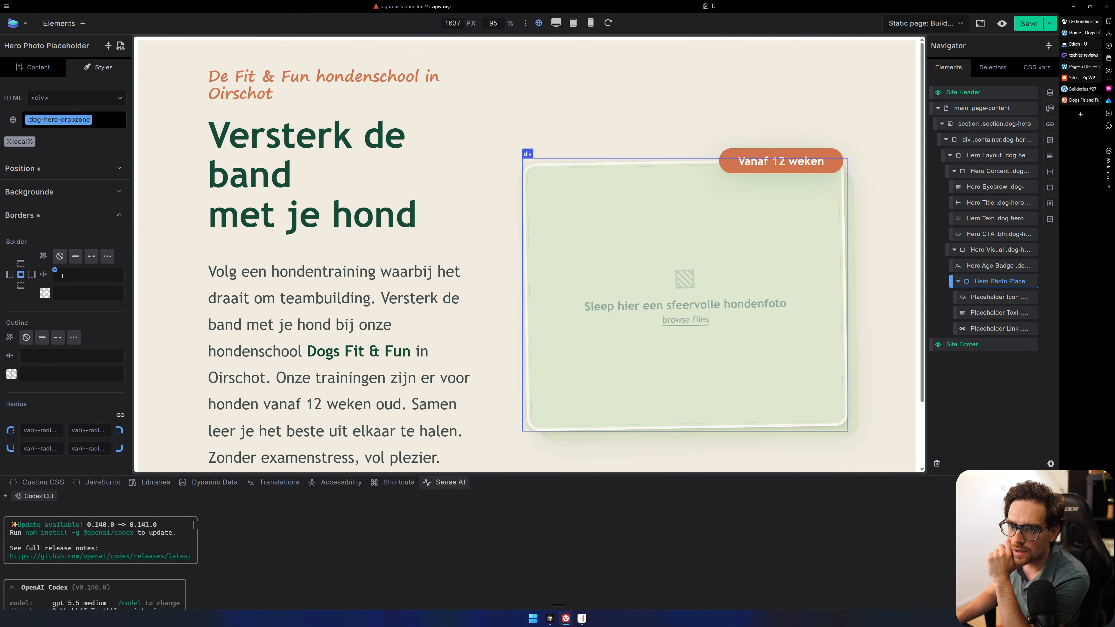
{"action": "left_click", "coordinate": [55, 269]}
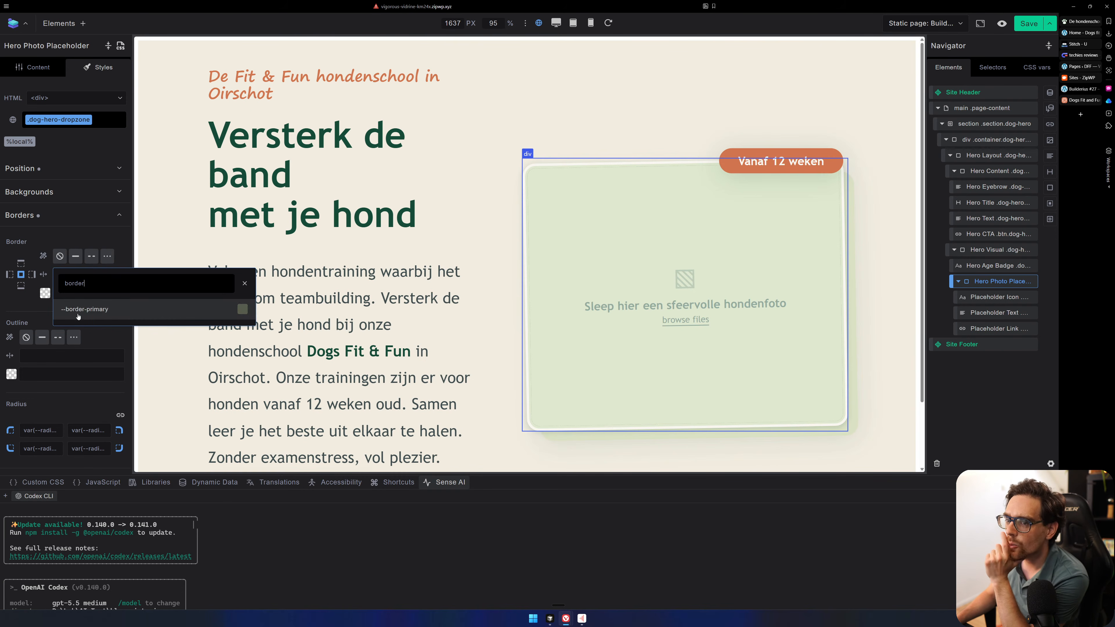
{"action": "left_click", "coordinate": [33, 321]}
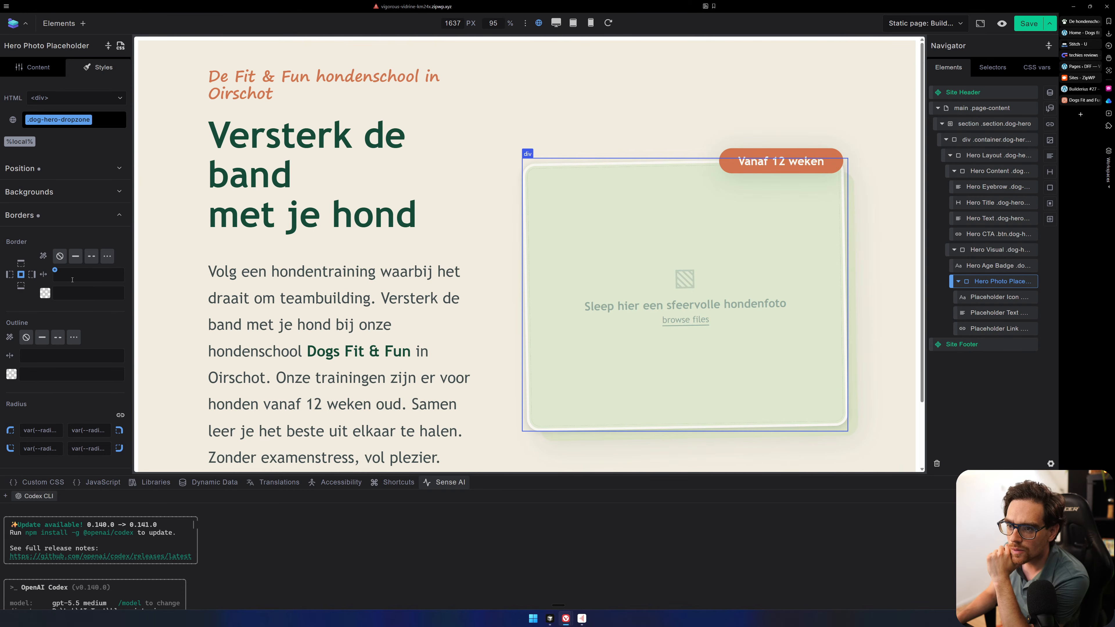
{"action": "scroll", "coordinate": [307, 352], "scroll_direction": "down", "scroll_amount": 2}
{"action": "scroll", "coordinate": [94, 311], "scroll_direction": "down", "scroll_amount": 3}
{"action": "scroll", "coordinate": [94, 311], "scroll_direction": "down", "scroll_amount": 5}
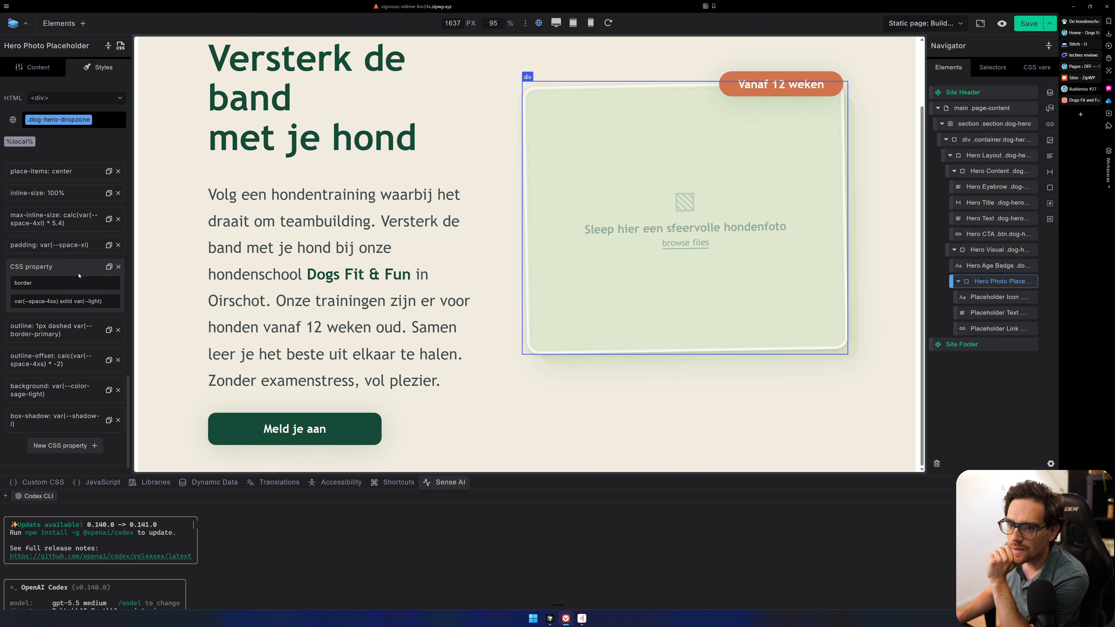
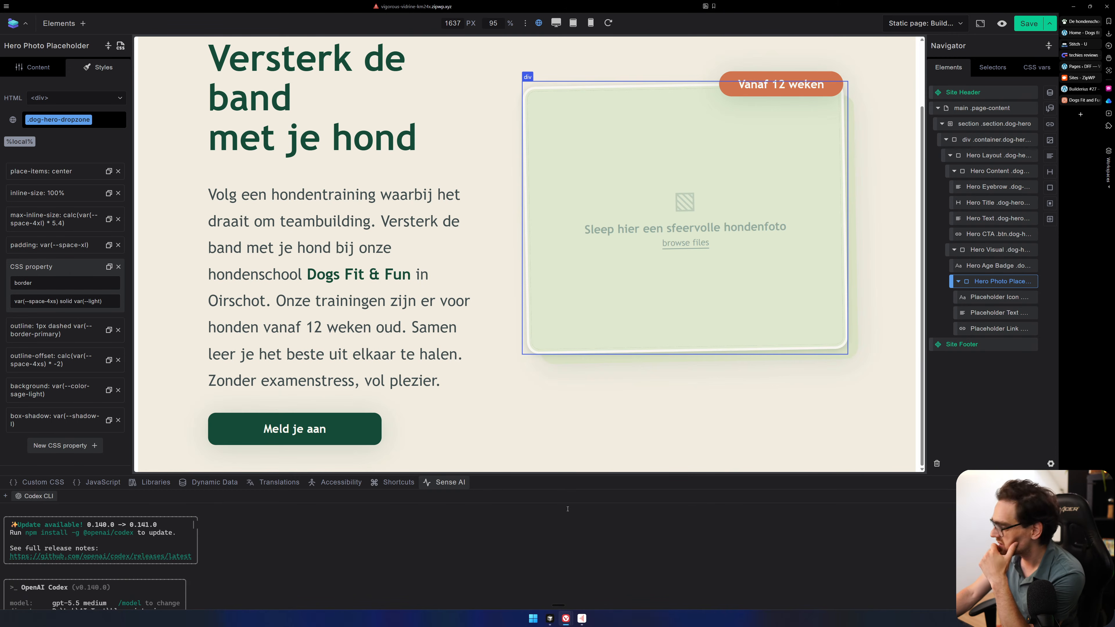
Compare the spacing and border settings of .dog-hero-dropzone with its custom CSS properties in the advanced section.
{"action": "scroll", "coordinate": [54, 317], "scroll_direction": "up", "scroll_amount": 5}
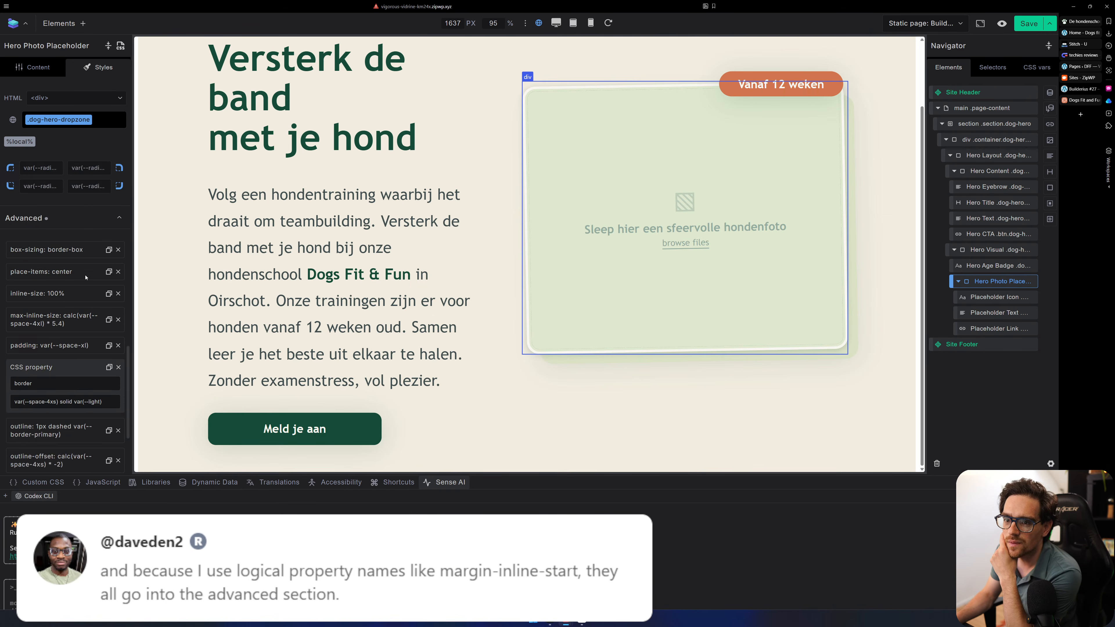
{"action": "scroll", "coordinate": [54, 317], "scroll_direction": "up", "scroll_amount": 10}
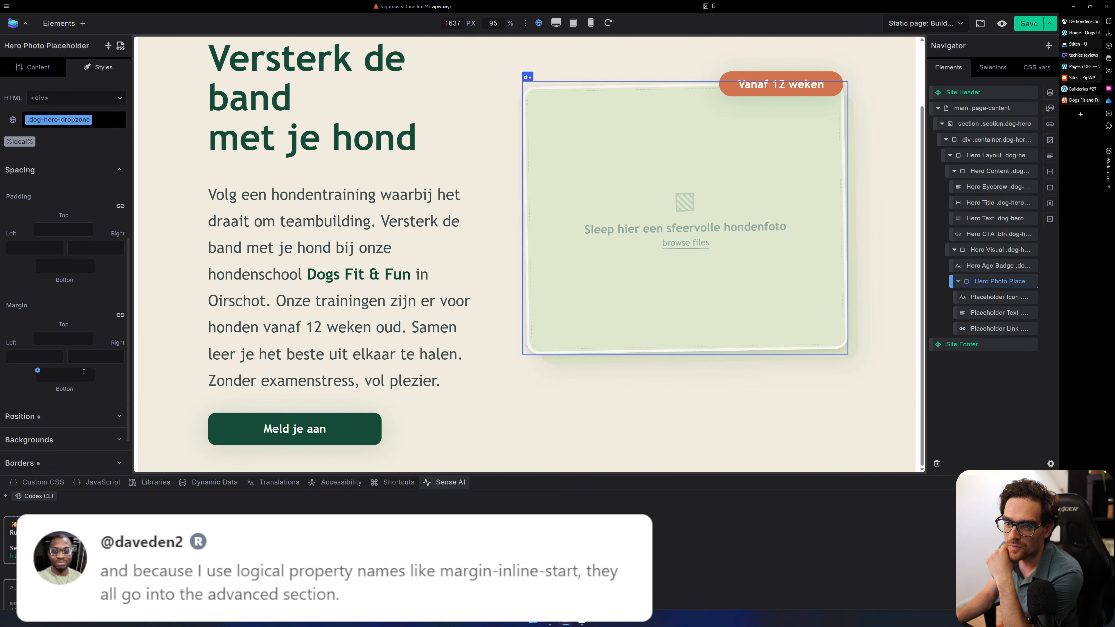
{"action": "scroll", "coordinate": [38, 271], "scroll_direction": "up", "scroll_amount": 4}
{"action": "left_click", "coordinate": [39, 289]}
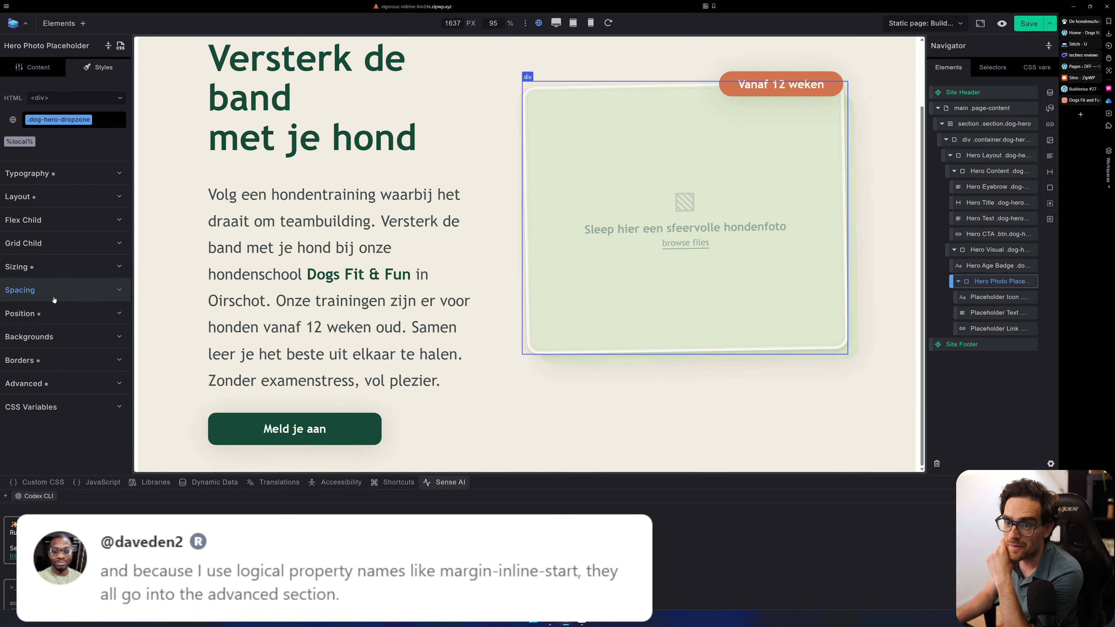
{"action": "left_click", "coordinate": [83, 381]}
{"action": "left_click", "coordinate": [79, 383]}
{"action": "left_click", "coordinate": [72, 362]}
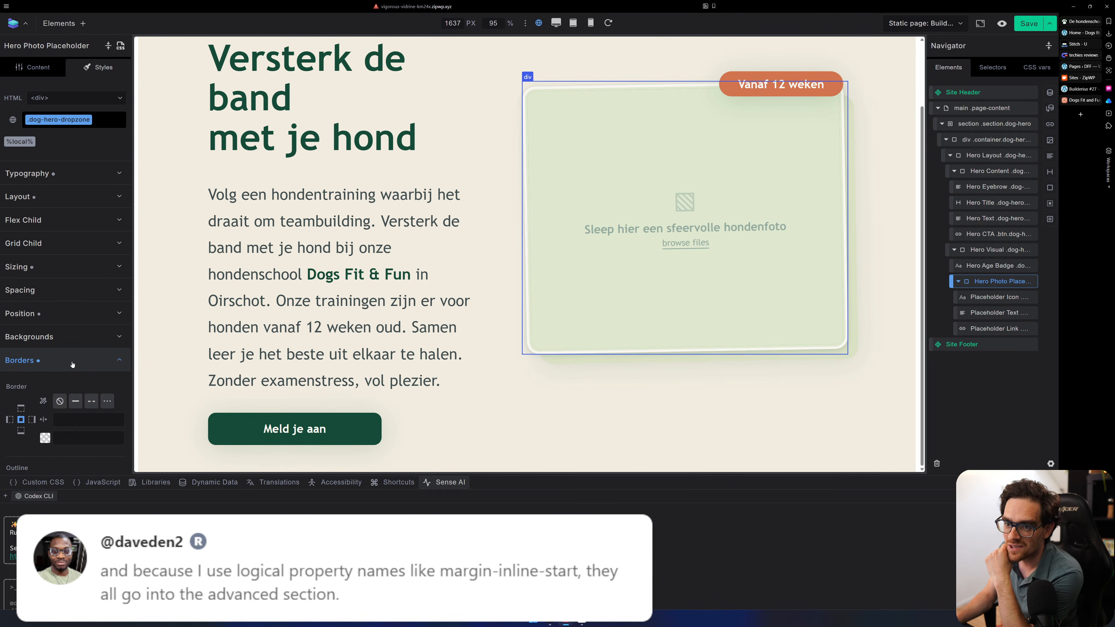
{"action": "left_click", "coordinate": [74, 361]}
{"action": "left_click", "coordinate": [75, 379]}
{"action": "scroll", "coordinate": [83, 378], "scroll_direction": "down", "scroll_amount": 4}
{"action": "scroll", "coordinate": [86, 377], "scroll_direction": "down", "scroll_amount": 3}
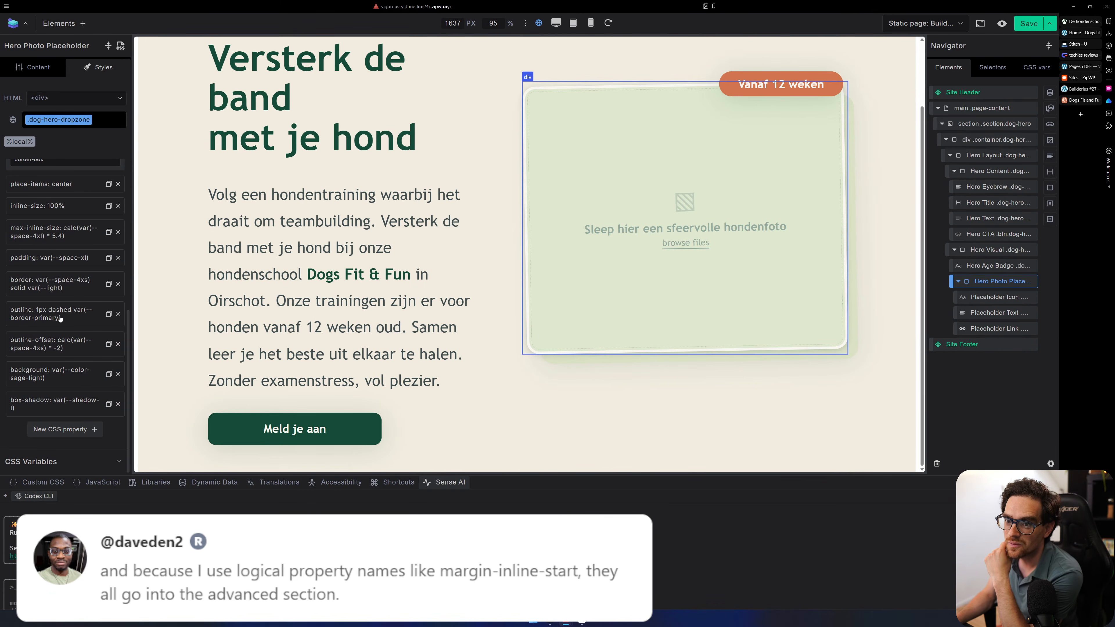
Show the full CSS code of the .dog-hero-dropzone class and read the latest Codex CLI output.
{"action": "left_click", "coordinate": [119, 45]}
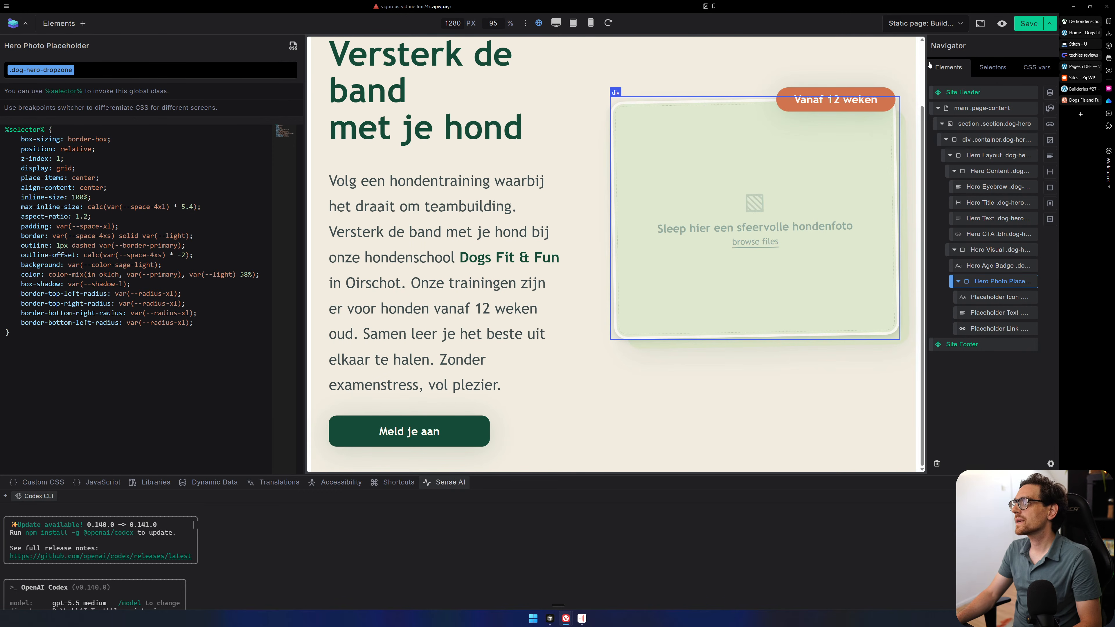
{"action": "scroll", "coordinate": [215, 580], "scroll_direction": "down", "scroll_amount": 15}
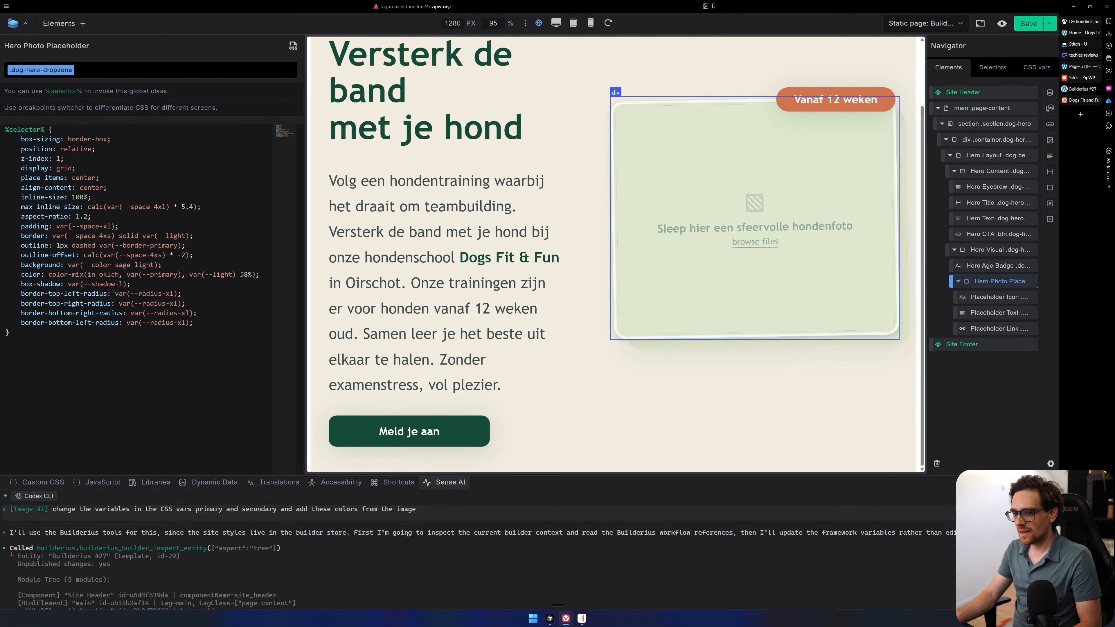
{"action": "scroll", "coordinate": [205, 575], "scroll_direction": "down", "scroll_amount": 15}
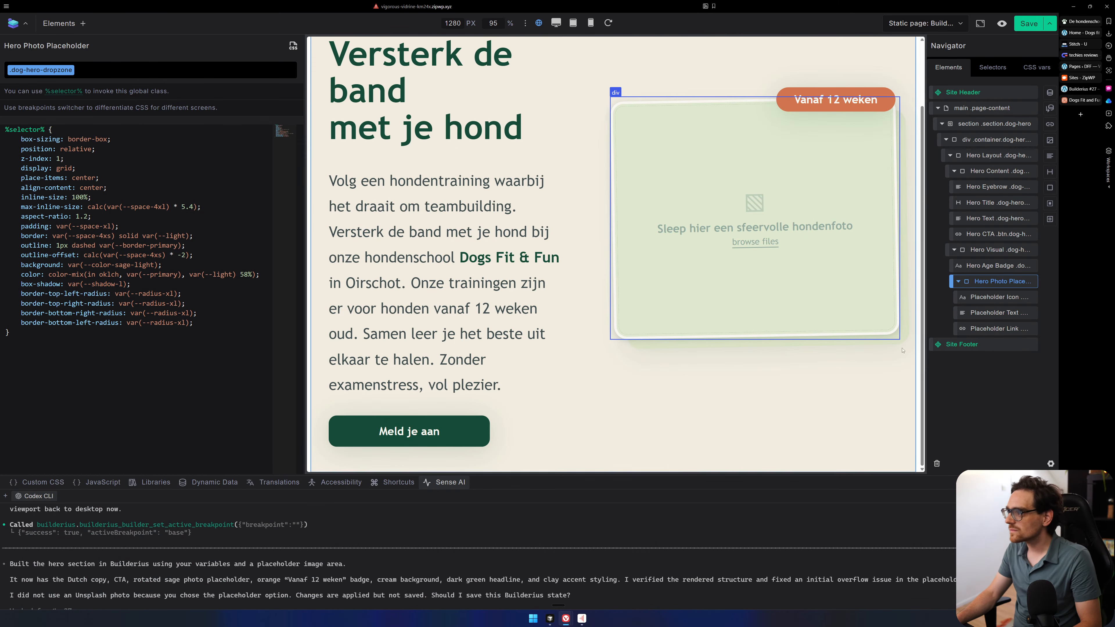
Replace the four corner radius declarations in the .dog-hero-dropzone CSS with a single border-radius: var(--radius-xl); line.
{"action": "left_click", "coordinate": [1014, 284]}
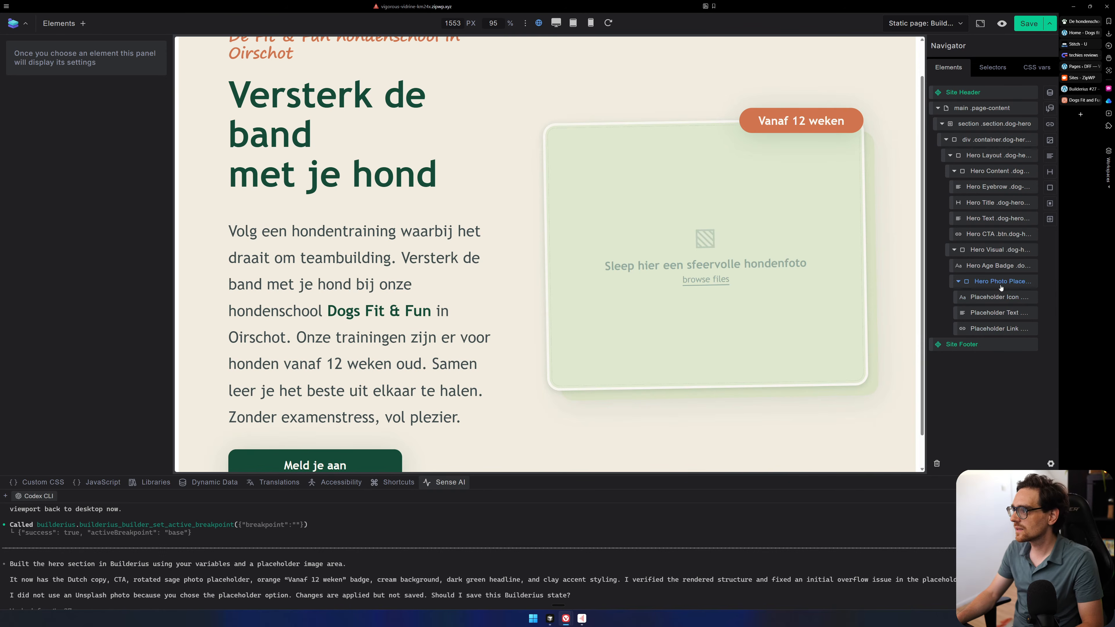
{"action": "left_click", "coordinate": [1015, 286]}
{"action": "left_click", "coordinate": [104, 178]}
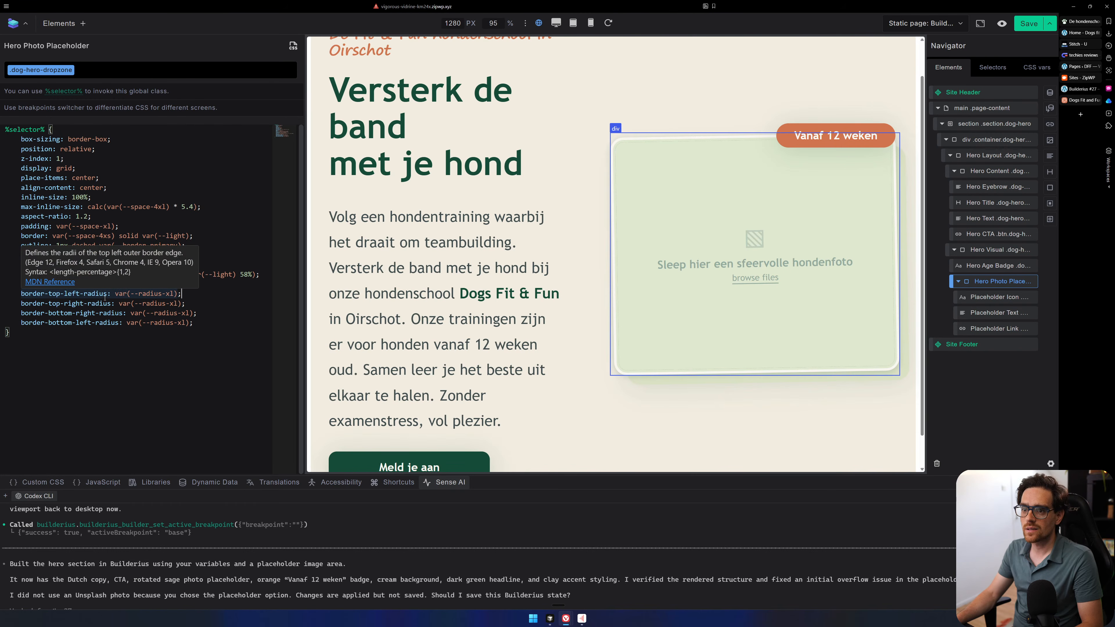
{"action": "left_click", "coordinate": [214, 324]}
{"action": "left_click_drag", "start_coordinate": [214, 324], "coordinate": [8, 304]}
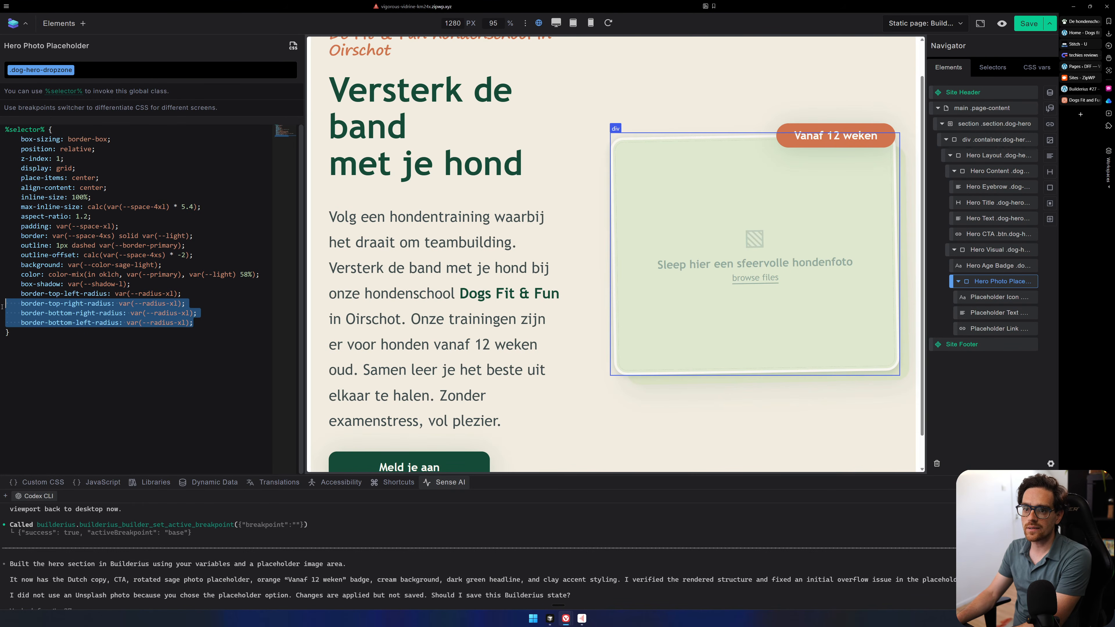
{"action": "key", "text": "BackSpace"}
{"action": "key", "text": "BackSpace"}
{"action": "key", "text": "BackSpace"}
{"action": "key", "text": "BackSpace"}
{"action": "key", "text": "BackSpace"}
{"action": "key", "text": "BackSpace"}
{"action": "key", "text": "BackSpace"}
{"action": "key", "text": "BackSpace"}
{"action": "key", "text": "BackSpace"}
{"action": "key", "text": "BackSpace"}
{"action": "key", "text": "BackSpace"}
{"action": "key", "text": "BackSpace"}
{"action": "key", "text": "BackSpace"}
{"action": "key", "text": "BackSpace"}
{"action": "key", "text": "BackSpace"}
{"action": "key", "text": "BackSpace"}
{"action": "key", "text": "BackSpace"}
{"action": "key", "text": "BackSpace"}
{"action": "type", "text": "rasdiu"}
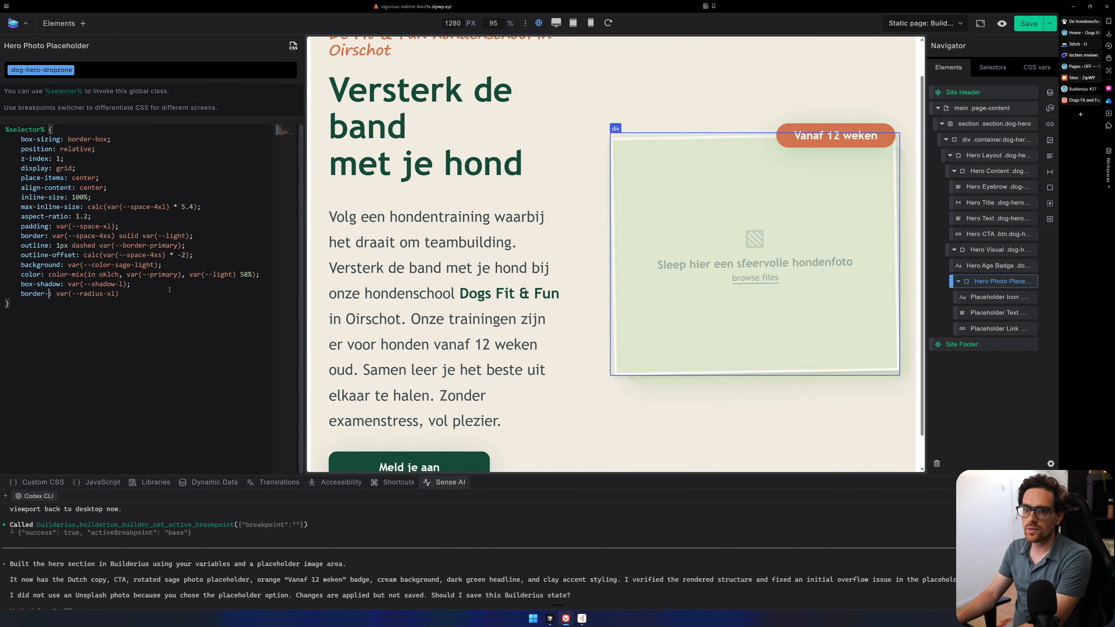
{"action": "key", "text": "BackSpace"}
{"action": "key", "text": "BackSpace"}
{"action": "key", "text": "BackSpace"}
{"action": "key", "text": "BackSpace"}
{"action": "type", "text": "dius;"}
{"action": "key", "text": "BackSpace"}
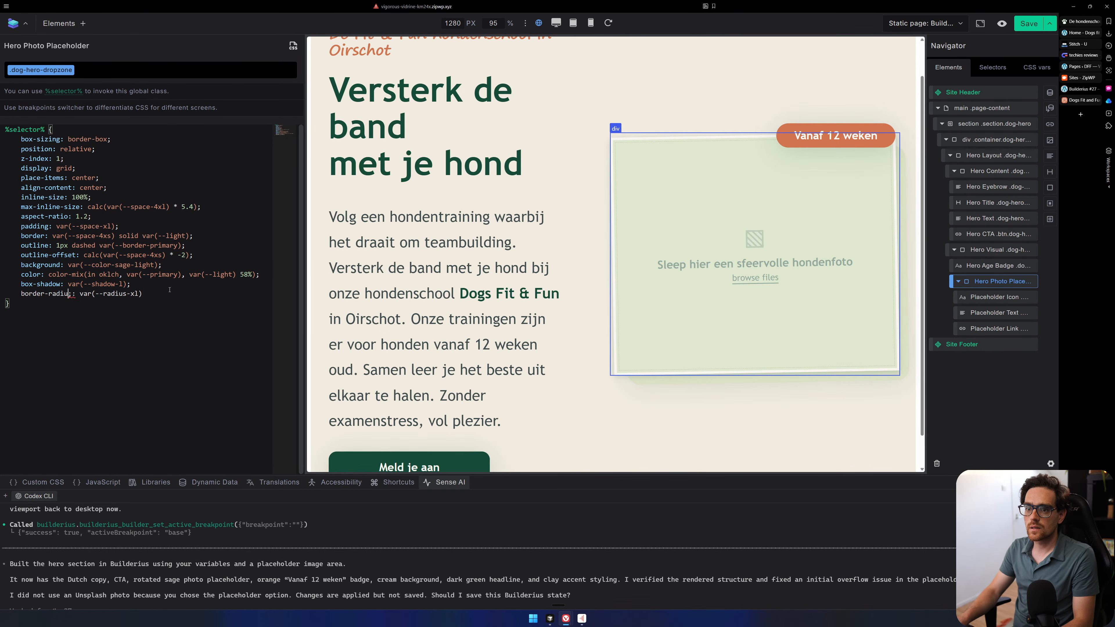
{"action": "type", "text": "s"}
{"action": "key", "text": "Delete"}
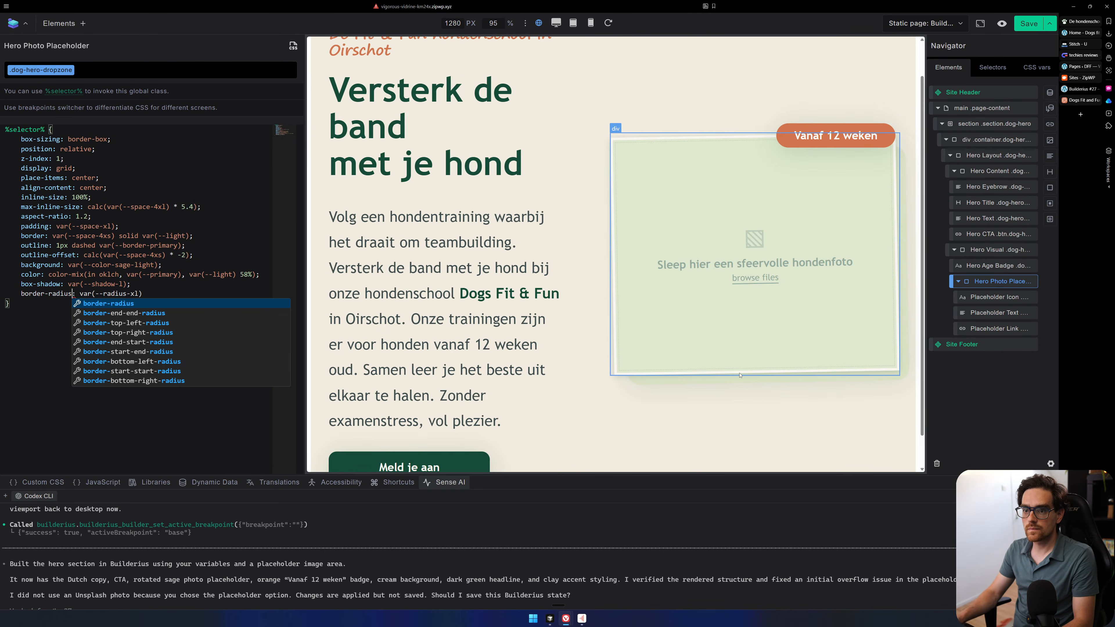
{"action": "left_click", "coordinate": [203, 293]}
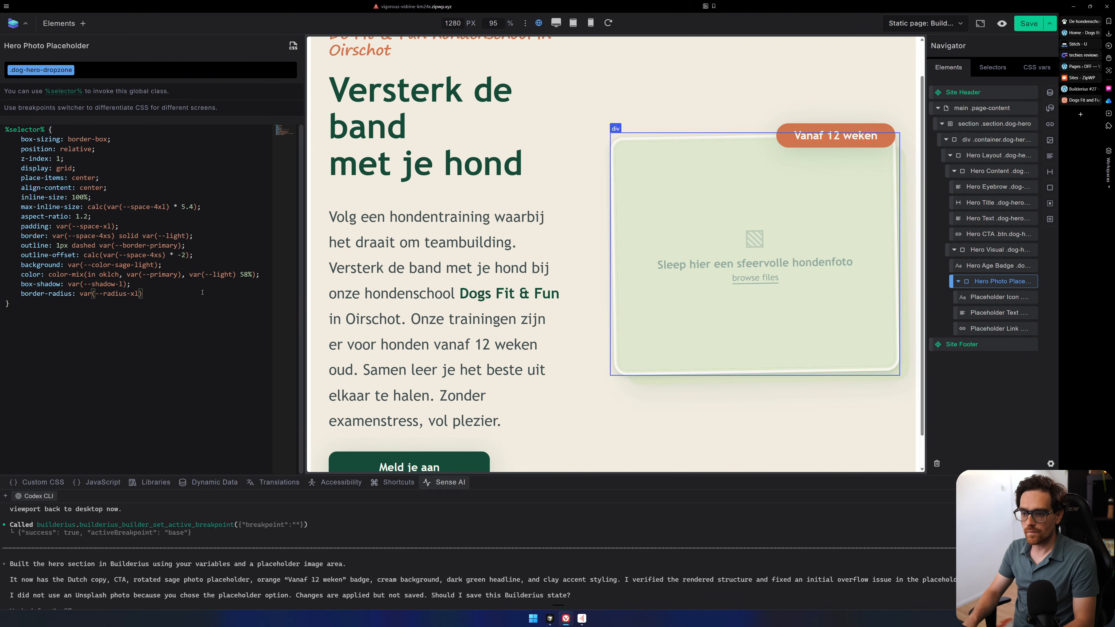
{"action": "type", "text": ";"}
{"action": "left_click", "coordinate": [30, 363]}
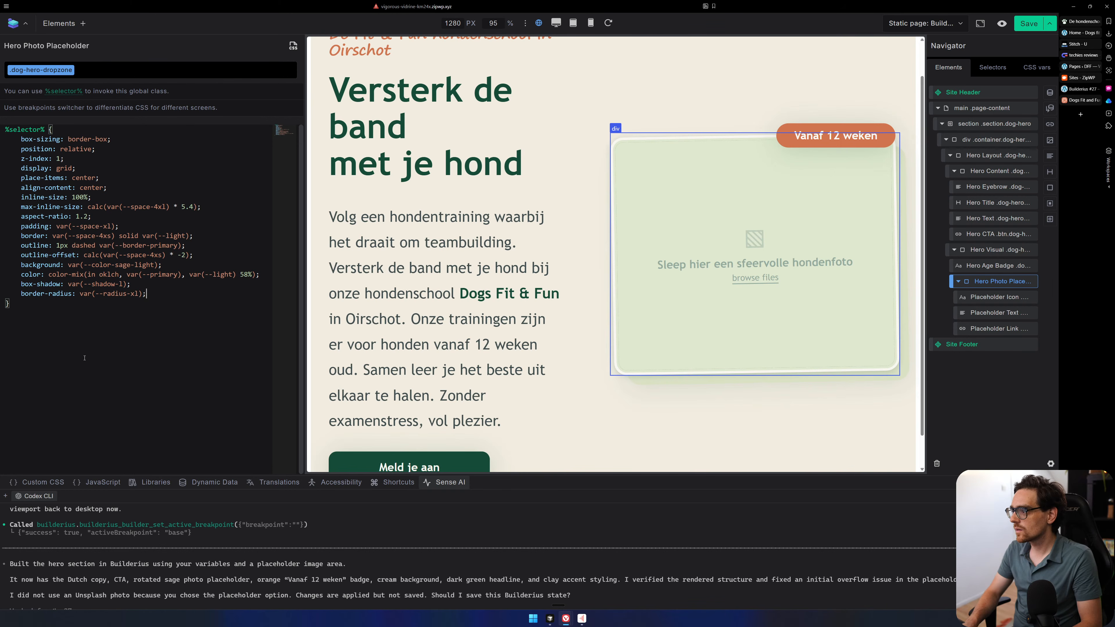
Examine the box-shadow declaration in the .dog-hero-dropzone CSS.
{"action": "left_click_drag", "start_coordinate": [134, 285], "coordinate": [5, 276]}
{"action": "left_click", "coordinate": [88, 285]}
{"action": "left_click", "coordinate": [33, 285]}
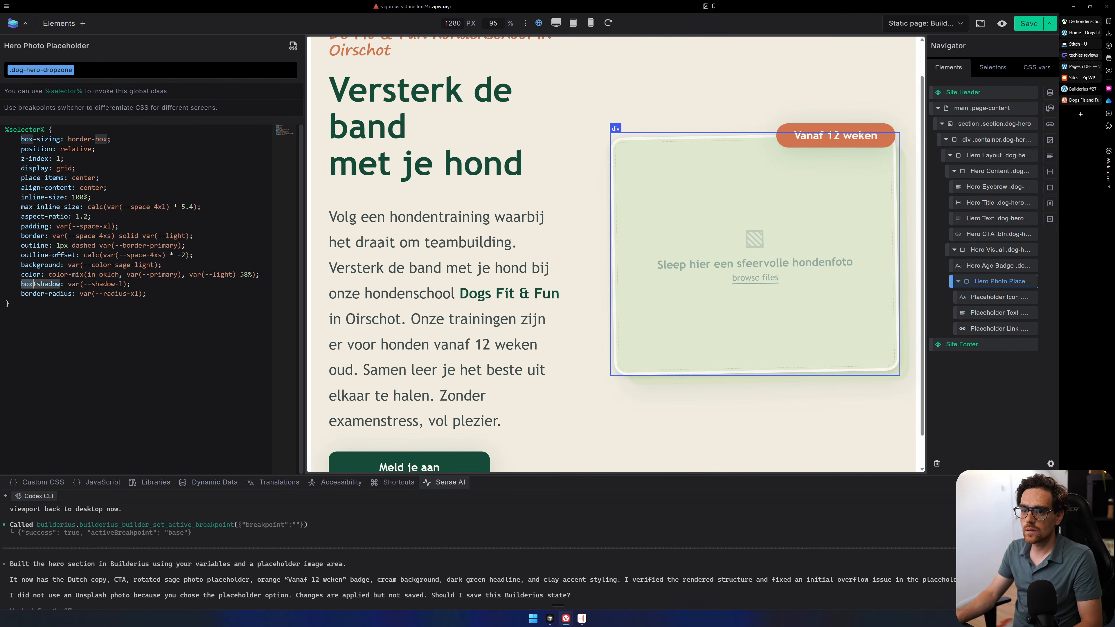
{"action": "left_click", "coordinate": [125, 293]}
{"action": "left_click_drag", "start_coordinate": [133, 285], "coordinate": [5, 286]}
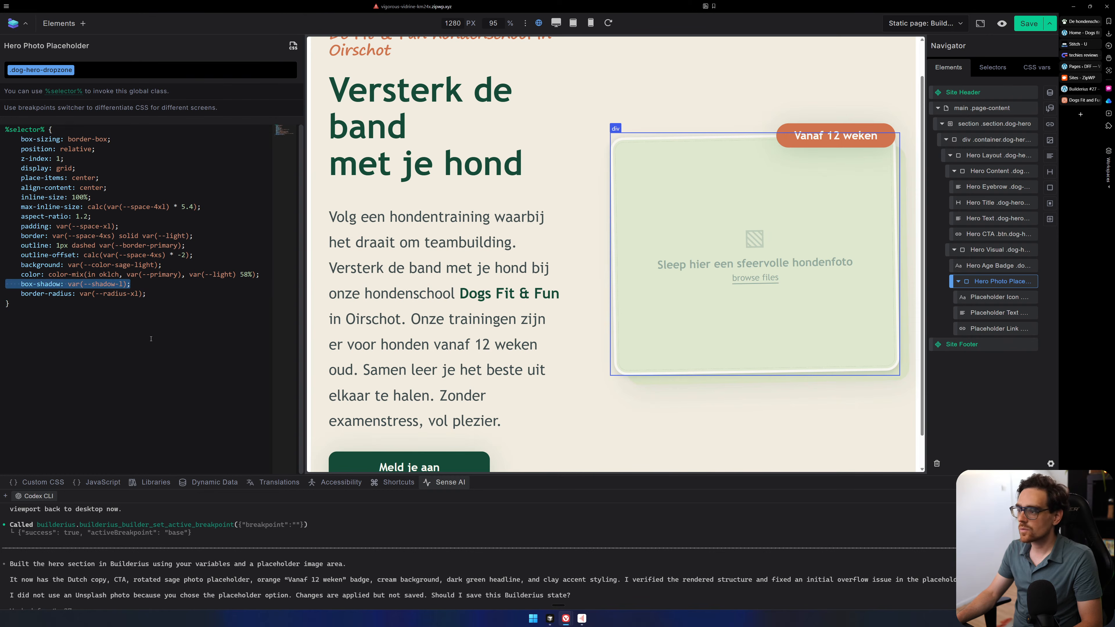
Delete the outline and outline-offset declarations from the .dog-hero-dropzone CSS.
{"action": "left_click", "coordinate": [108, 245]}
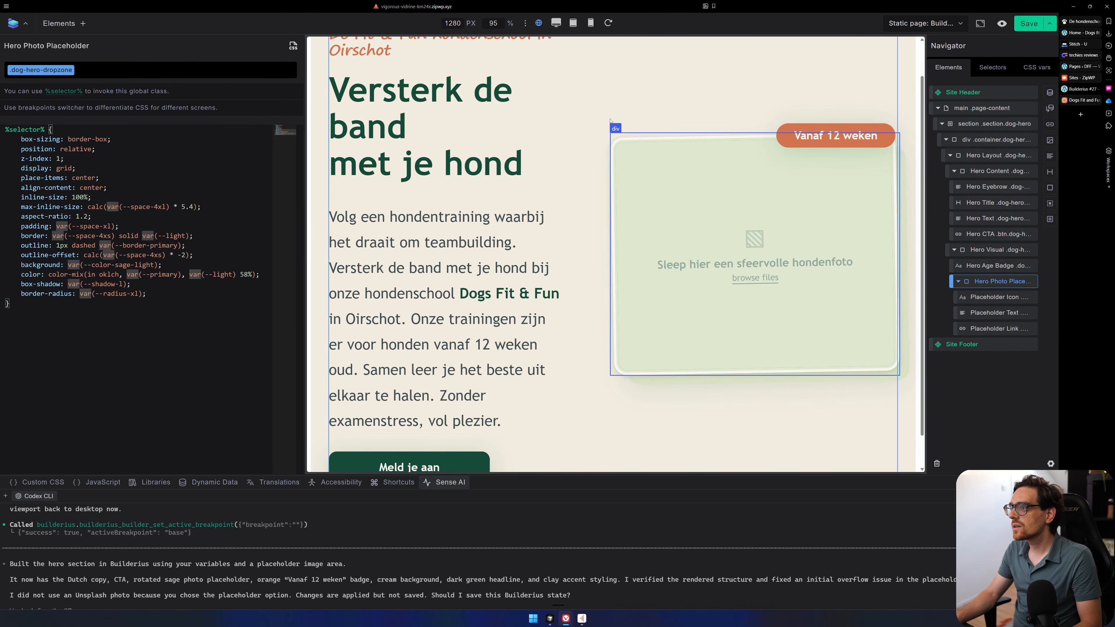
{"action": "left_click", "coordinate": [202, 246]}
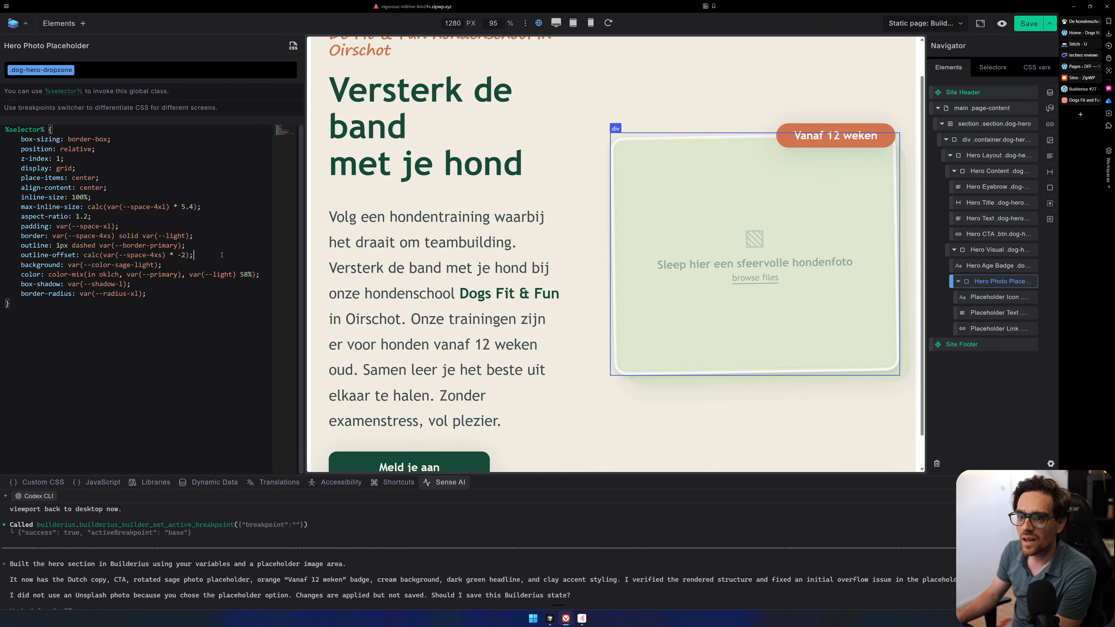
{"action": "left_click_drag", "start_coordinate": [205, 253], "coordinate": [3, 248]}
{"action": "key", "text": "BackSpace"}
{"action": "key", "text": "BackSpace"}
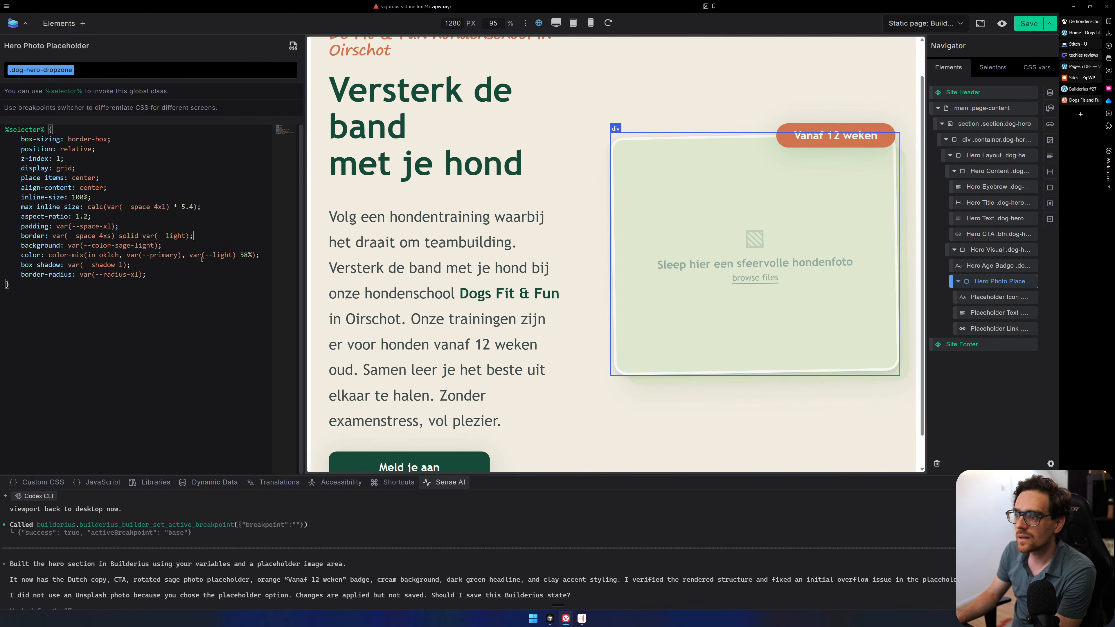
Try the photo placeholder without its border declaration and undo the deletion.
{"action": "left_click", "coordinate": [91, 237]}
{"action": "left_click", "coordinate": [170, 237]}
{"action": "left_click_drag", "start_coordinate": [225, 237], "coordinate": [2, 237]}
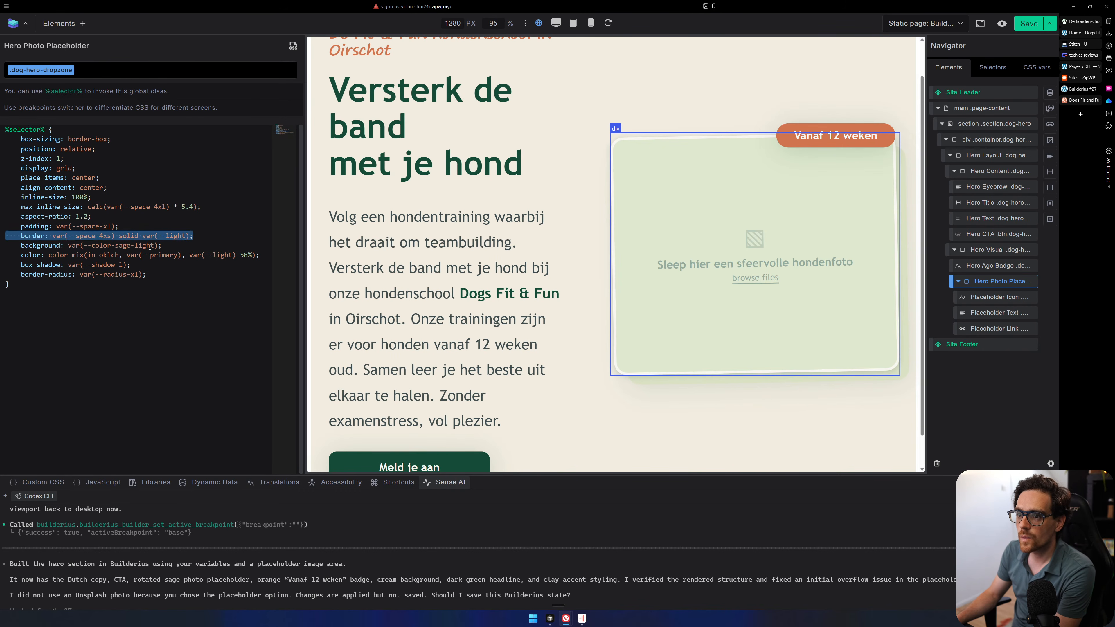
{"action": "key", "text": "BackSpace"}
{"action": "key", "text": "ctrl+z"}
{"action": "left_click", "coordinate": [162, 323]}
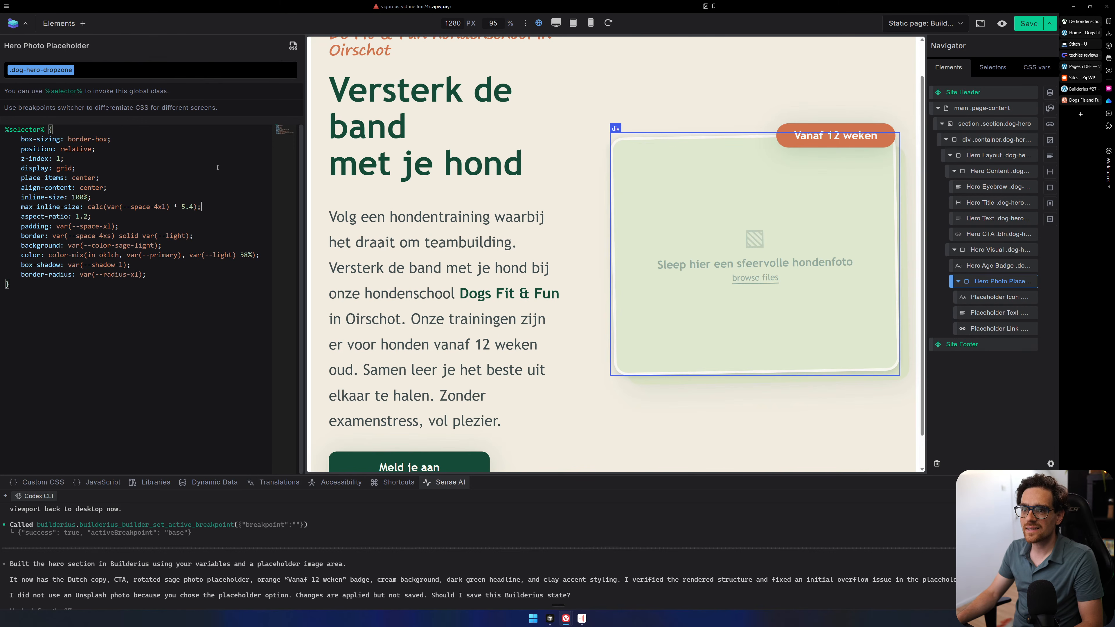
Remove the Placeholder Icon element from the Hero Photo Placeholder.
{"action": "left_click", "coordinate": [981, 298]}
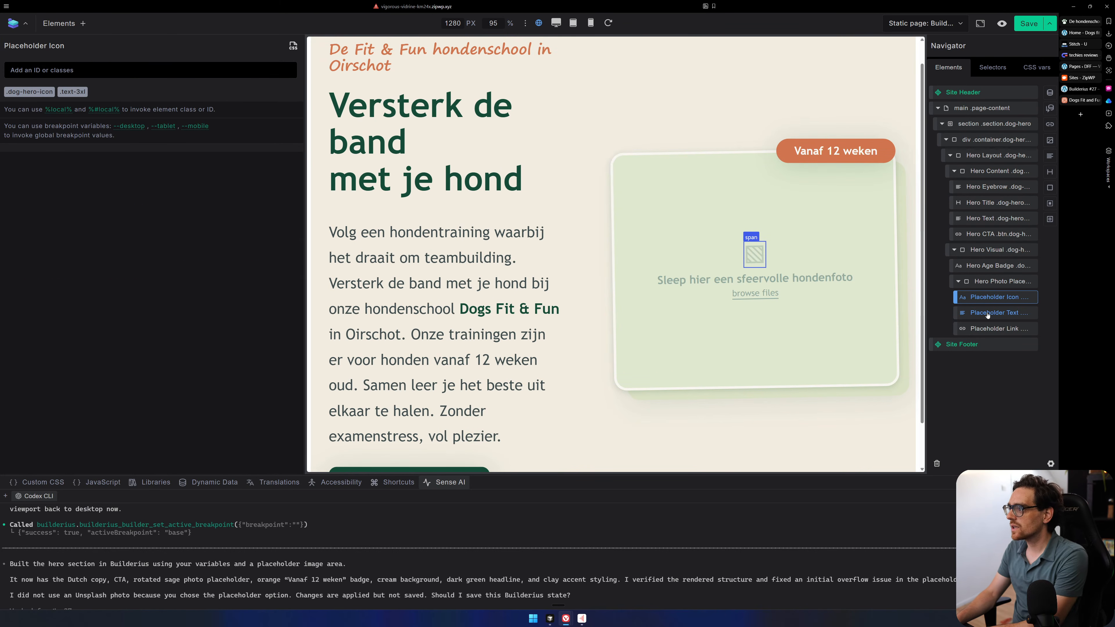
{"action": "right_click", "coordinate": [991, 299]}
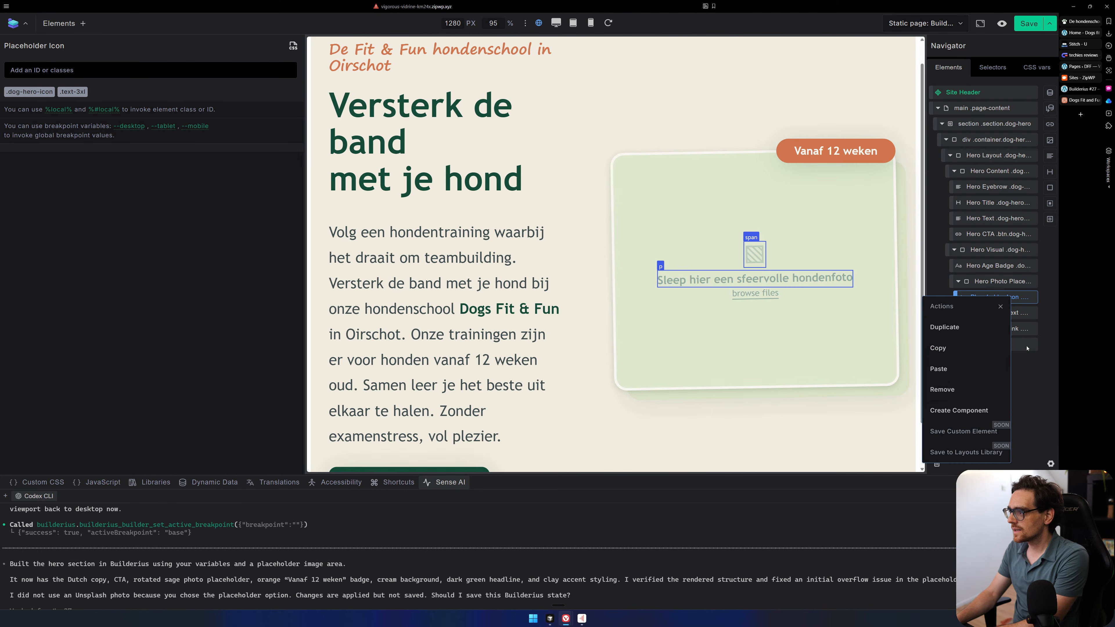
{"action": "left_click", "coordinate": [959, 390]}
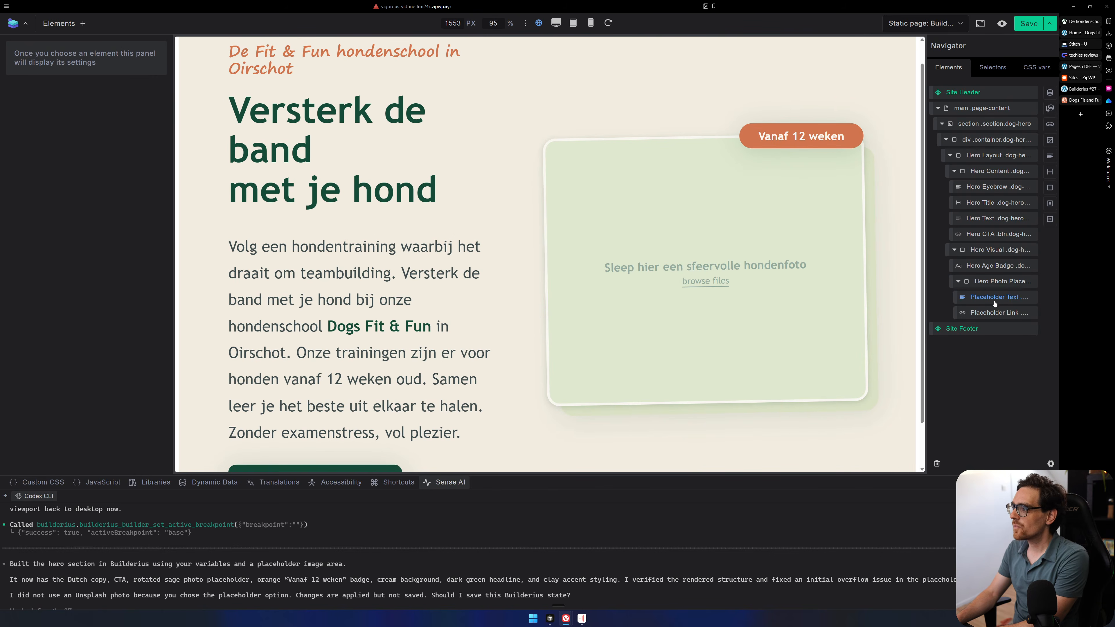
Remove the Placeholder Text element from the Hero Photo Placeholder.
{"action": "left_click", "coordinate": [994, 299]}
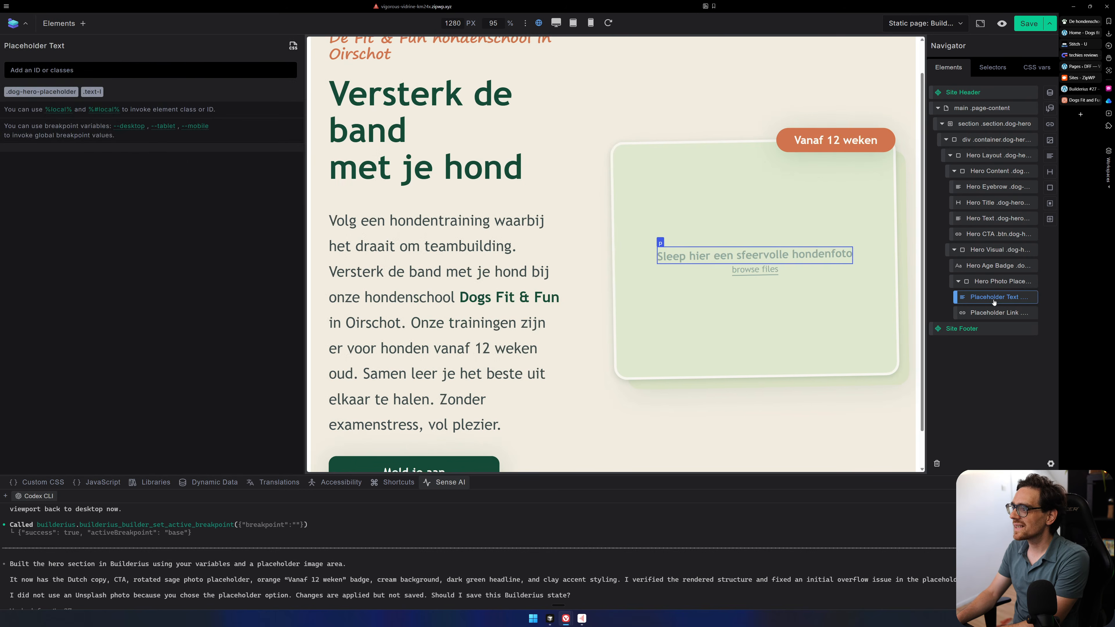
{"action": "right_click", "coordinate": [1093, 192]}
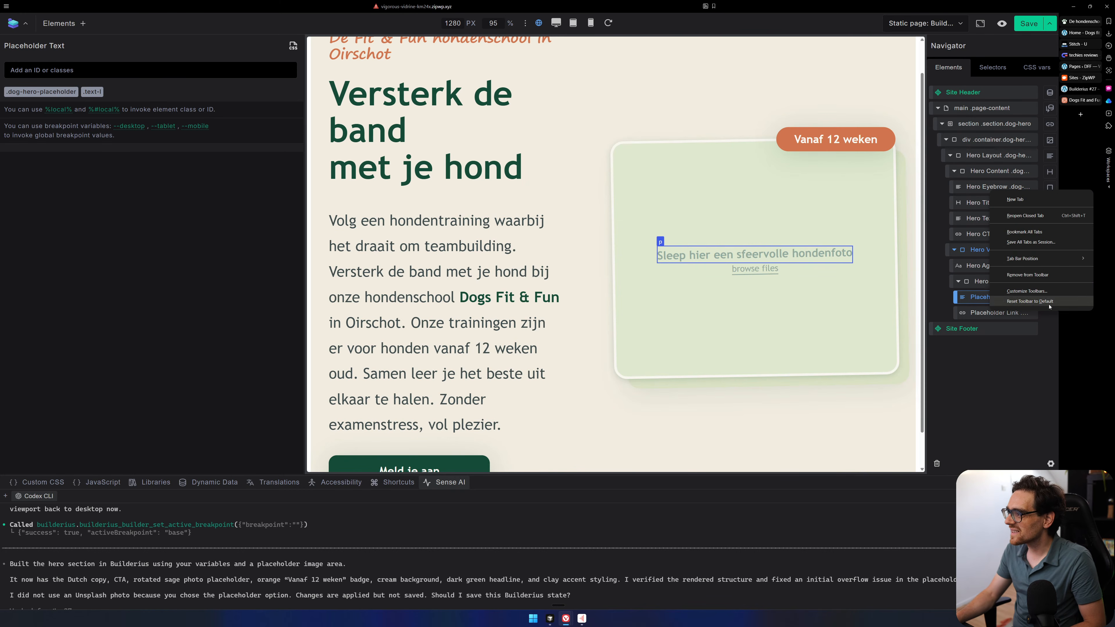
{"action": "left_click", "coordinate": [979, 297]}
{"action": "left_click", "coordinate": [980, 300]}
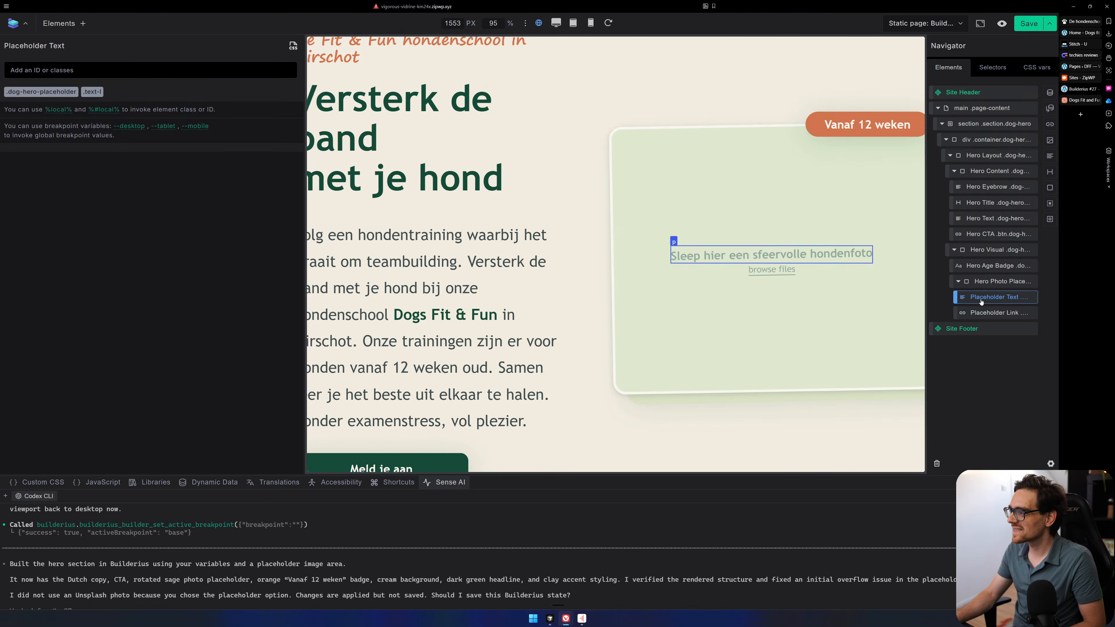
{"action": "right_click", "coordinate": [980, 299]}
{"action": "left_click", "coordinate": [941, 392]}
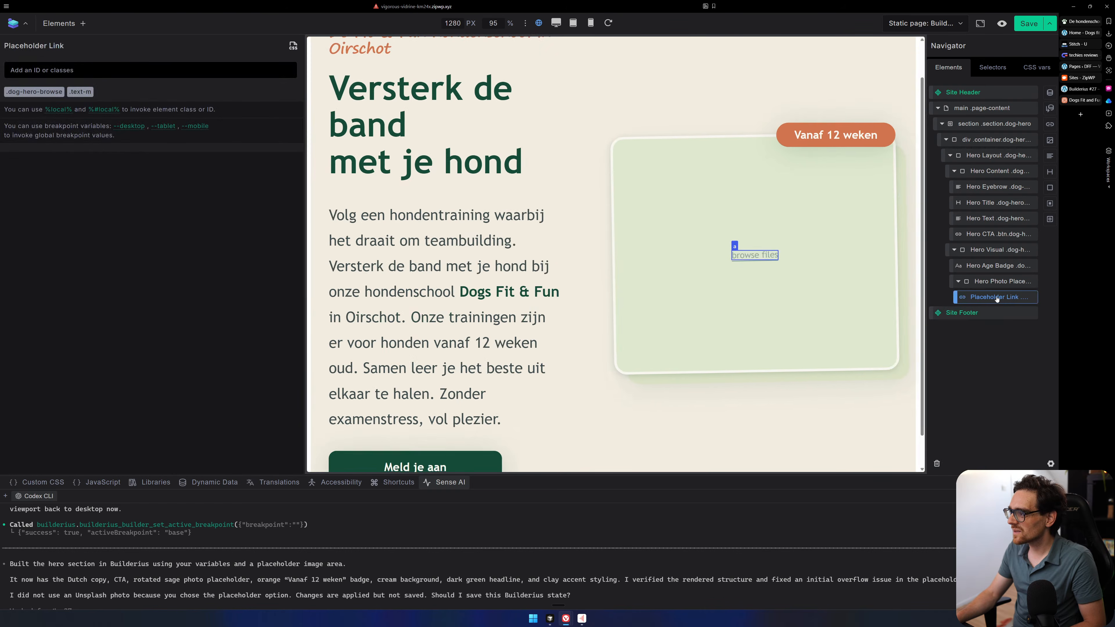
Remove the Placeholder Link element from the Hero Photo Placeholder.
{"action": "left_click", "coordinate": [941, 390]}
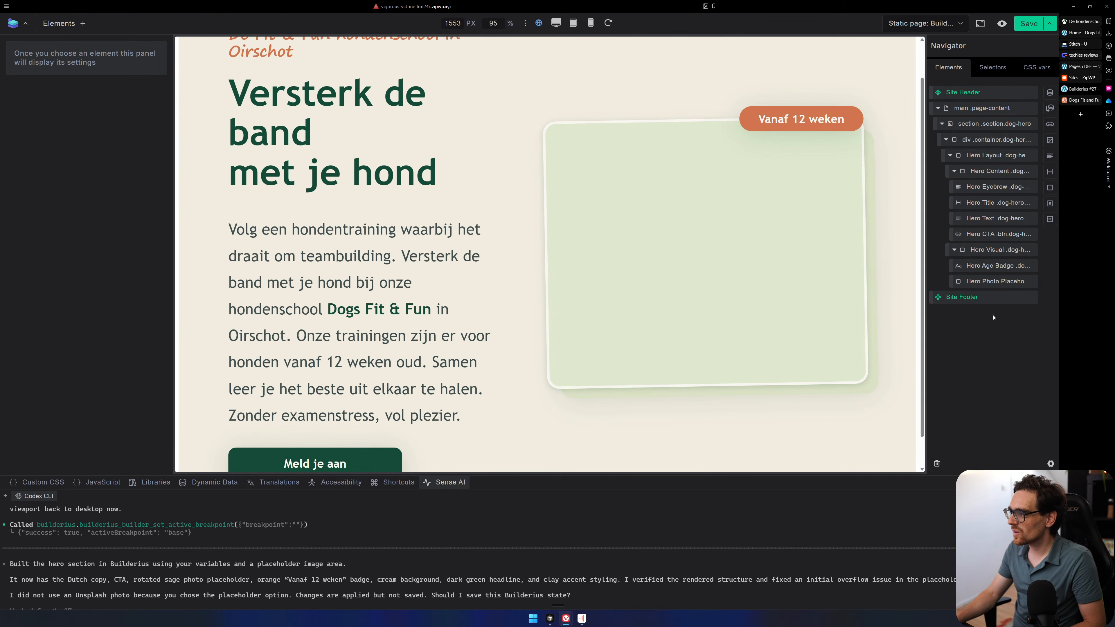
Try var(--primary) as the background in the Hero Photo Placeholder's .dog-hero-dropzone CSS.
{"action": "left_click", "coordinate": [979, 281]}
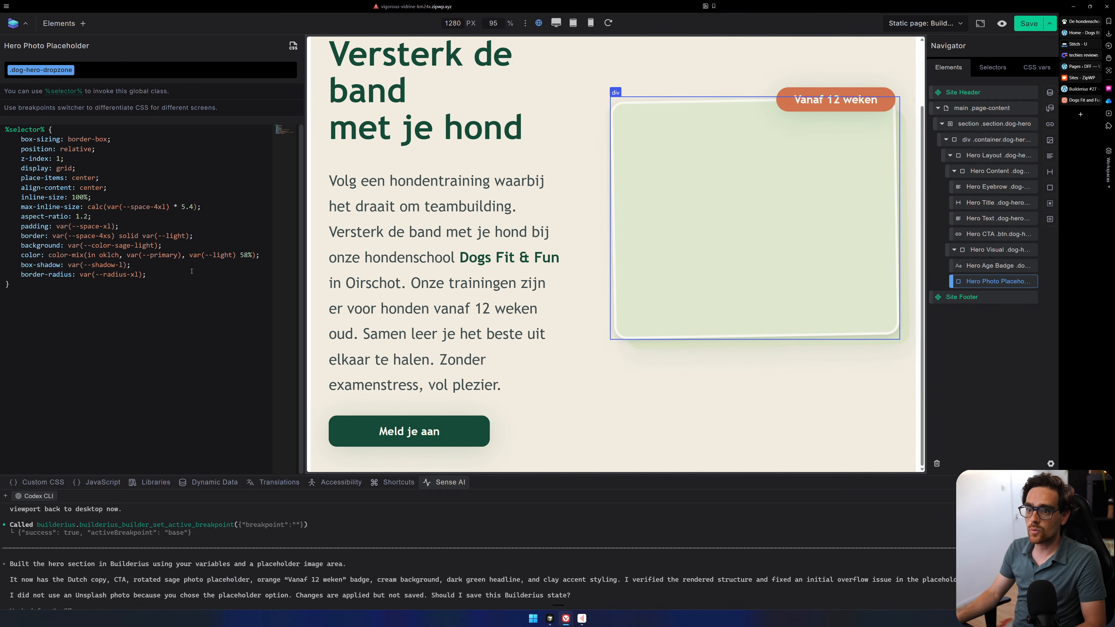
{"action": "double_click", "coordinate": [146, 245]}
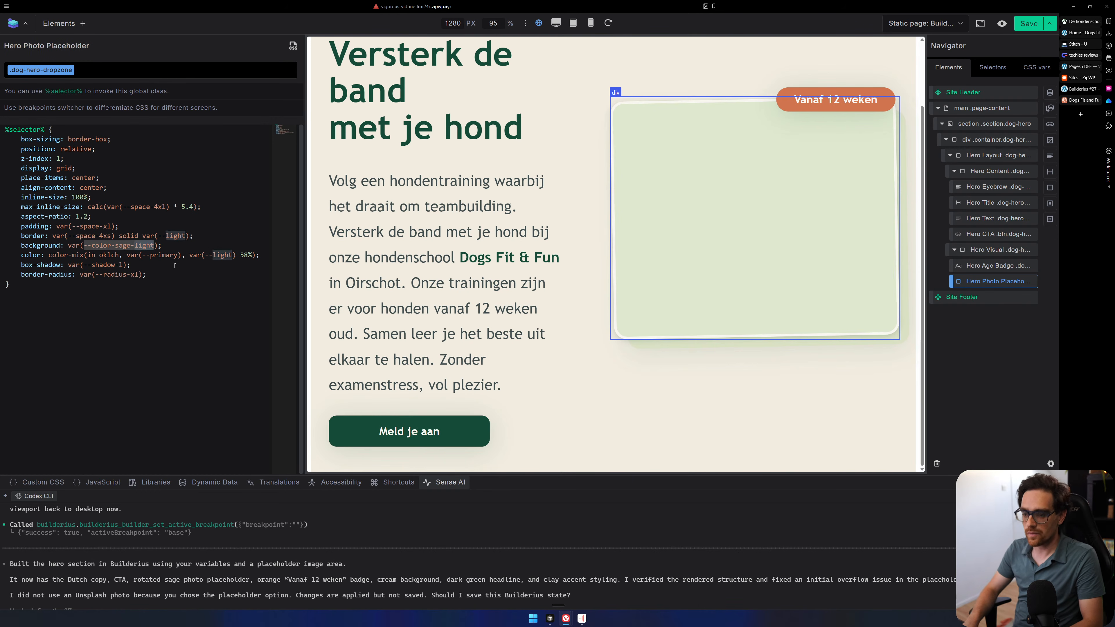
{"action": "type", "text": "--"}
{"action": "key", "text": "BackSpace"}
{"action": "key", "text": "BackSpace"}
{"action": "key", "text": "BackSpace"}
{"action": "key", "text": "BackSpace"}
{"action": "key", "text": "BackSpace"}
{"action": "key", "text": "BackSpace"}
{"action": "key", "text": "BackSpace"}
{"action": "key", "text": "BackSpace"}
{"action": "key", "text": "BackSpace"}
{"action": "key", "text": "BackSpace"}
{"action": "key", "text": "BackSpace"}
{"action": "key", "text": "BackSpace"}
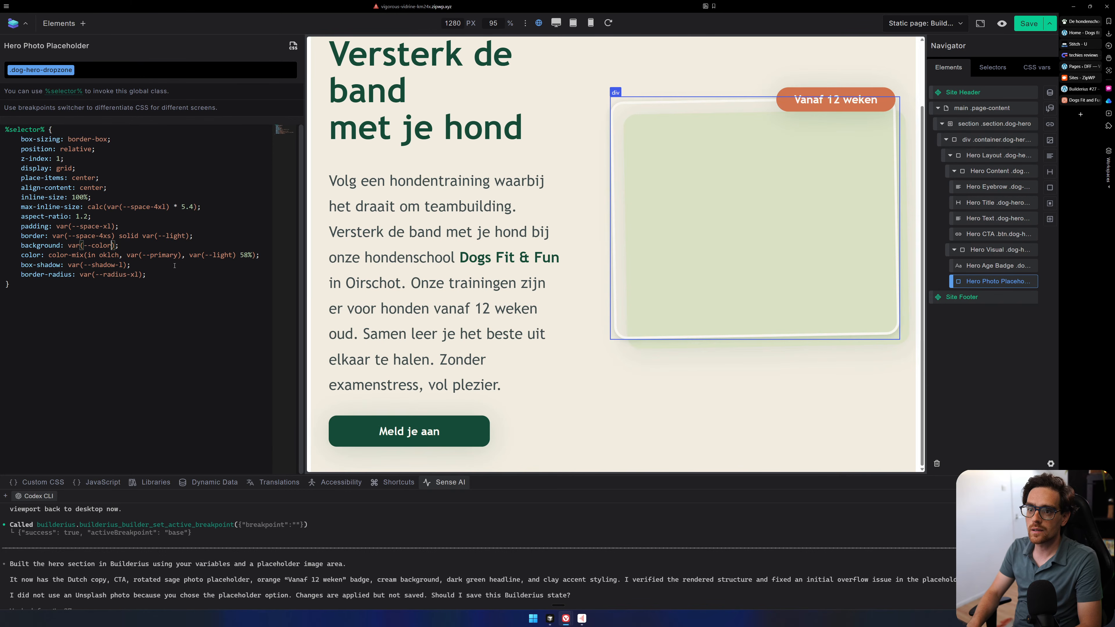
{"action": "key", "text": "BackSpace"}
{"action": "type", "text": "primary"}
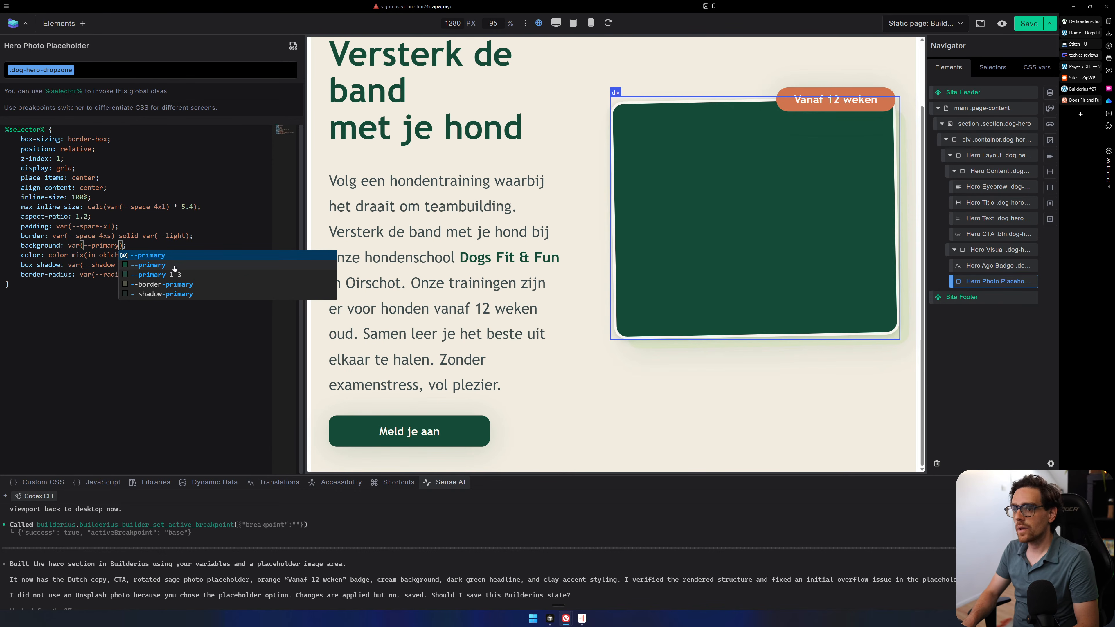
{"action": "key", "text": "Return"}
Clear the background value from the .dog-hero-dropzone CSS and reselect the Hero Photo Placeholder.
{"action": "key", "text": "End"}
{"action": "key", "text": "ctrl+shift+Left"}
{"action": "key", "text": "ctrl+shift+Left"}
{"action": "key", "text": "ctrl+shift+Left"}
{"action": "key", "text": "ctrl+shift+Left"}
{"action": "key", "text": "BackSpace"}
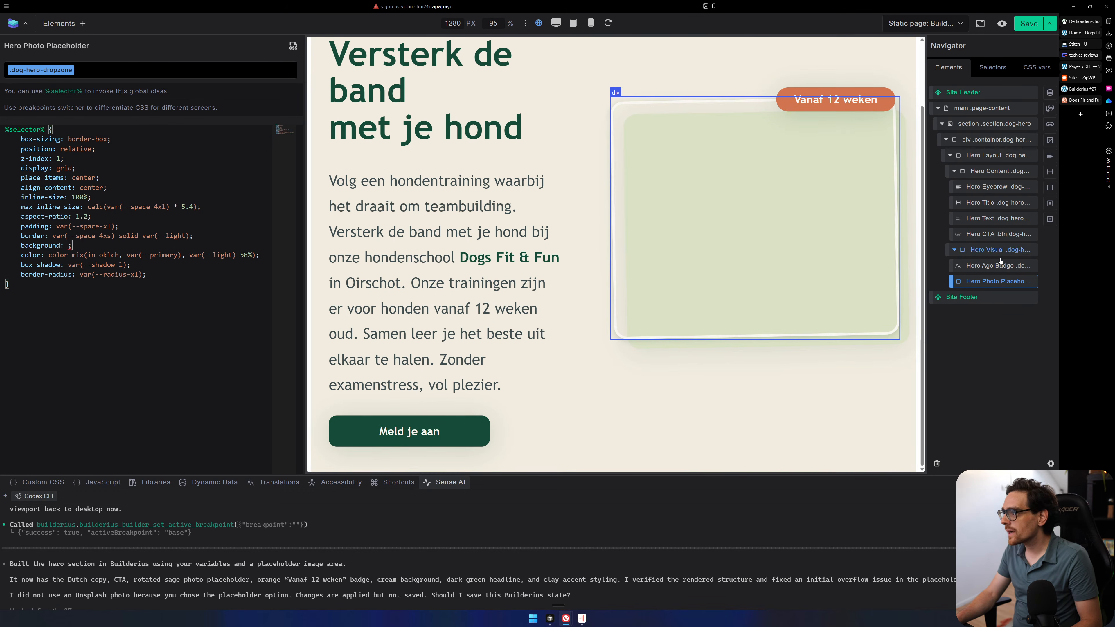
{"action": "left_click", "coordinate": [997, 281]}
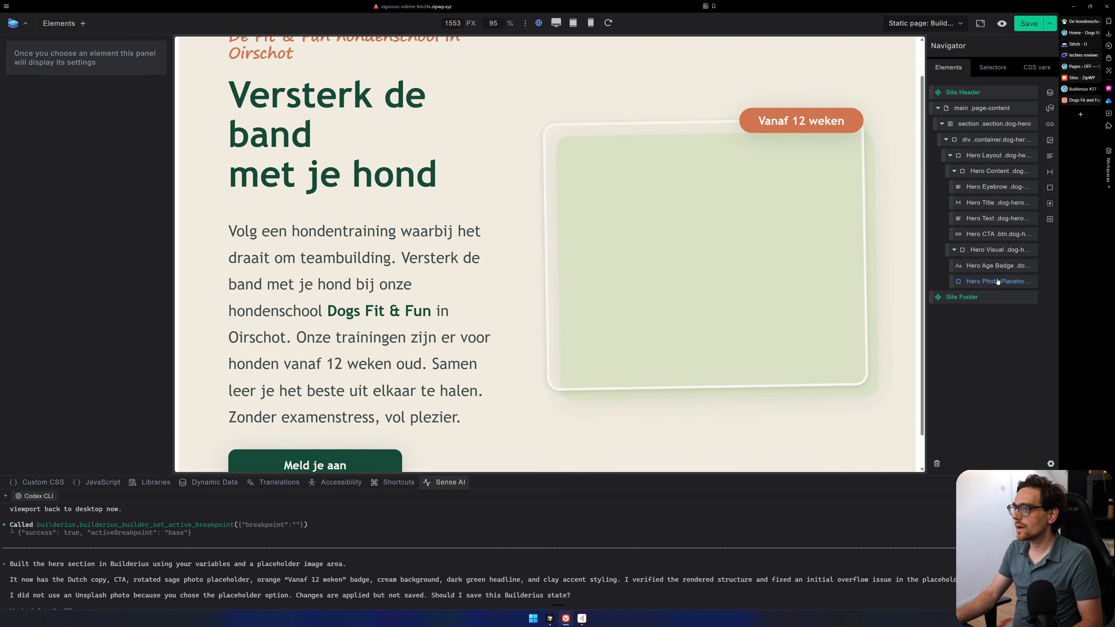
{"action": "left_click", "coordinate": [997, 281]}
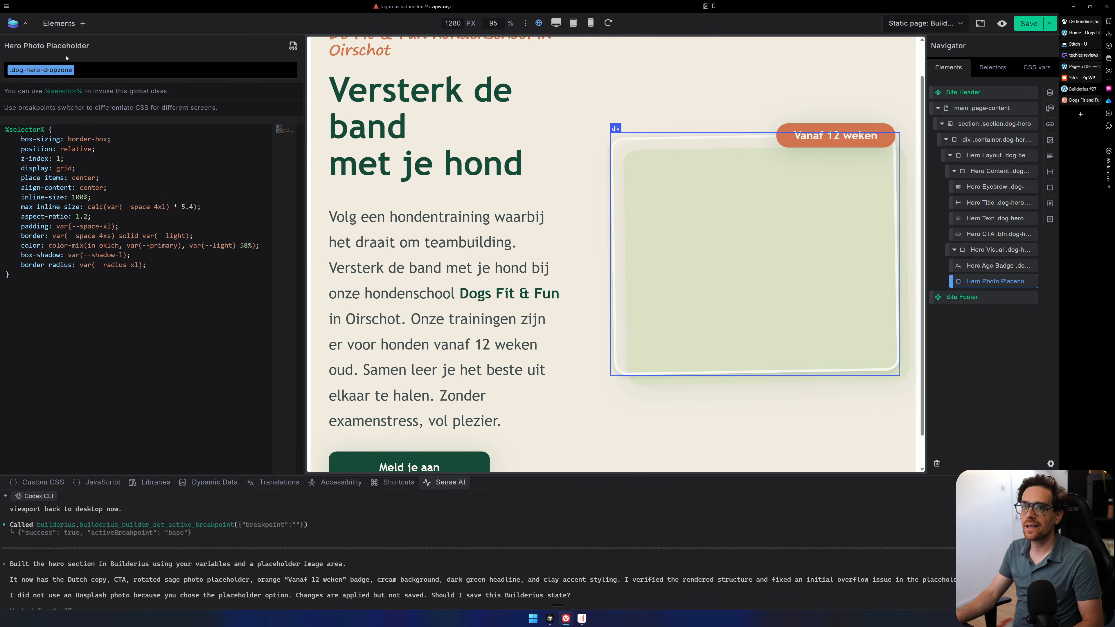
Inspect the Hero Photo Placeholder's local and .dog-hero-dropzone styles in the visual style view.
{"action": "left_click", "coordinate": [292, 46]}
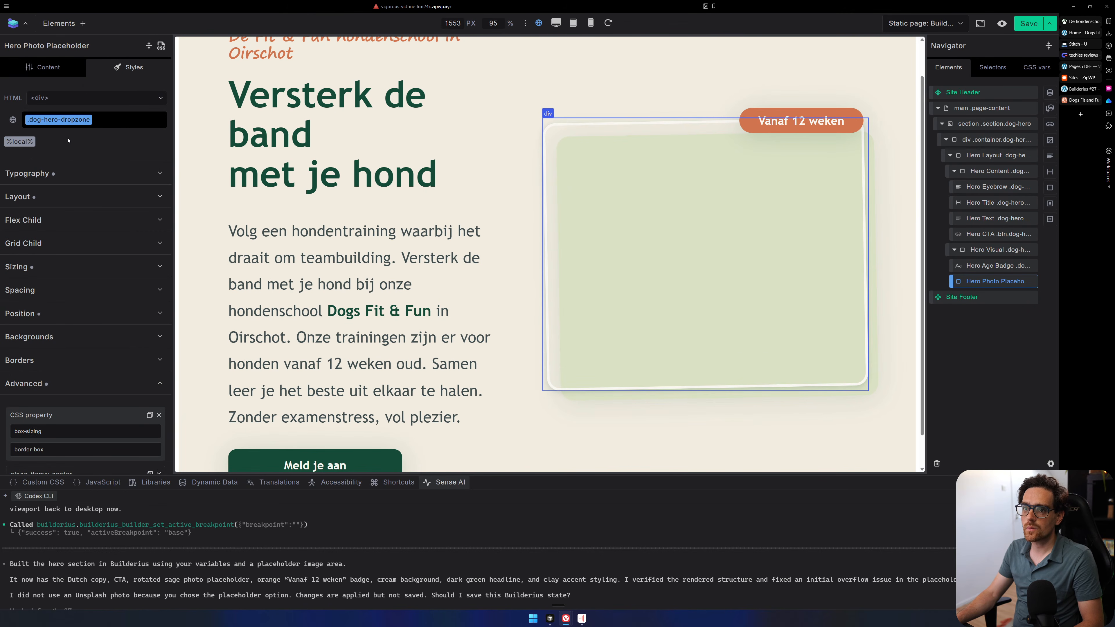
{"action": "left_click", "coordinate": [20, 139]}
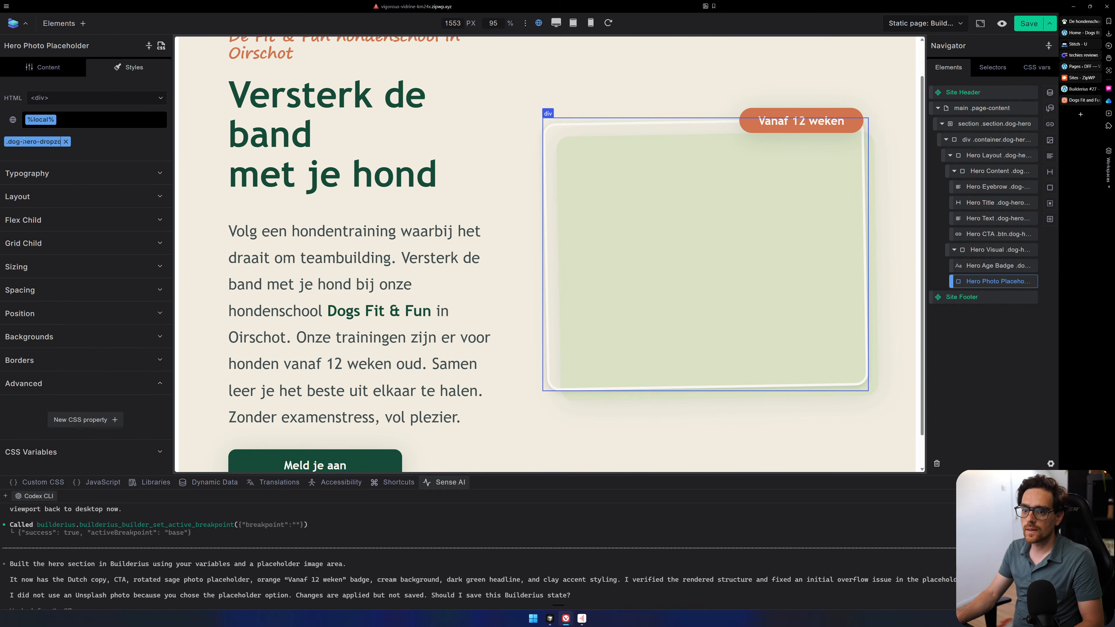
{"action": "left_click", "coordinate": [83, 381]}
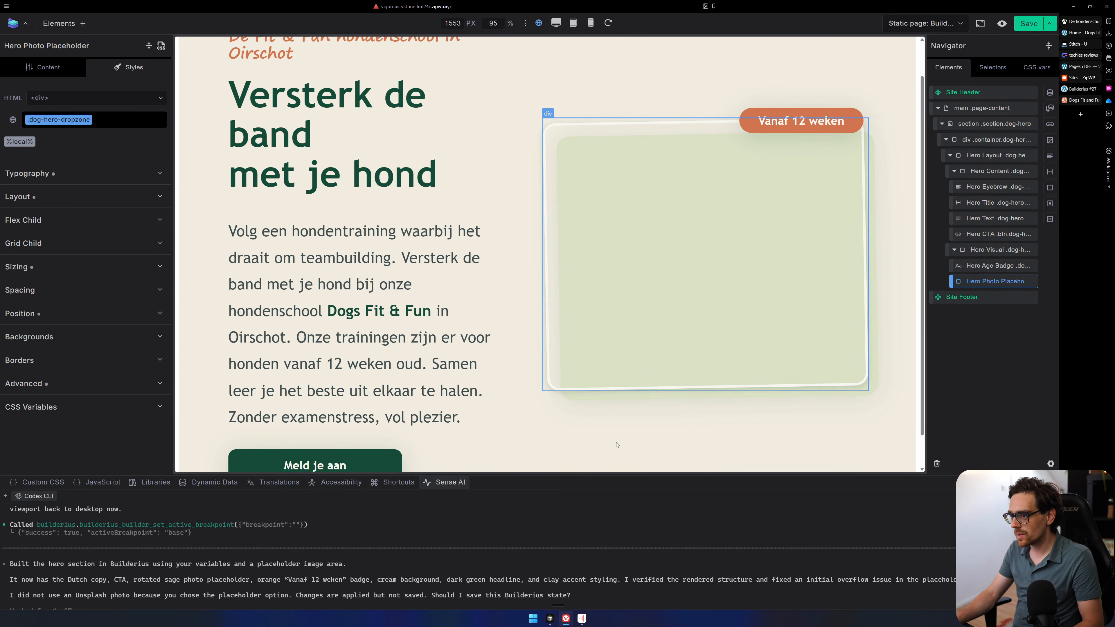
Select the Hero Visual element and save the template.
{"action": "left_click", "coordinate": [834, 440]}
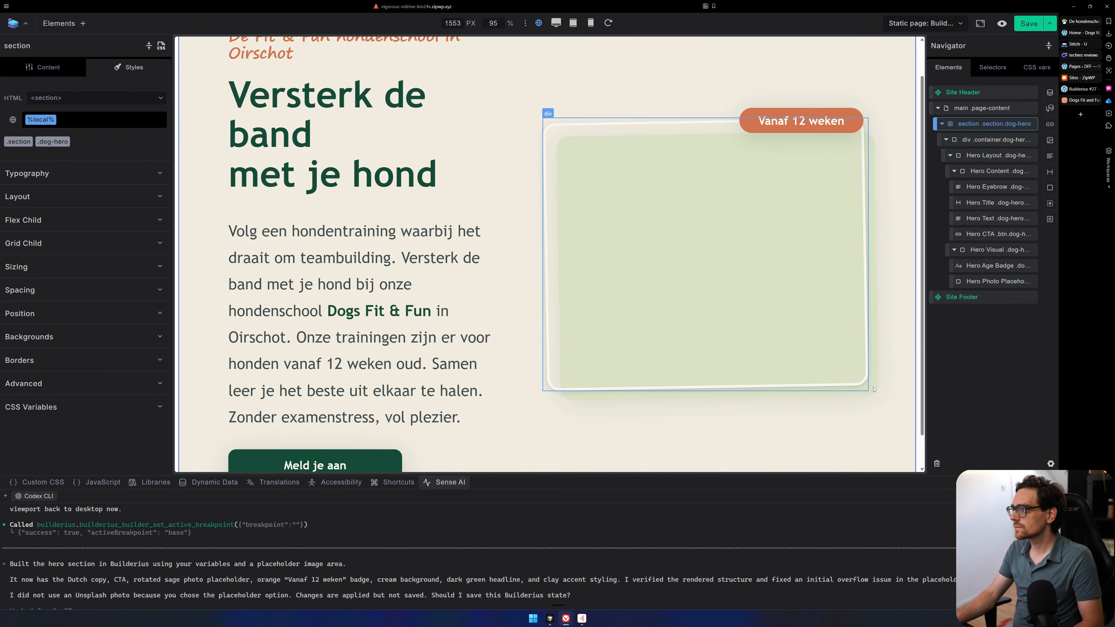
{"action": "left_click", "coordinate": [871, 359]}
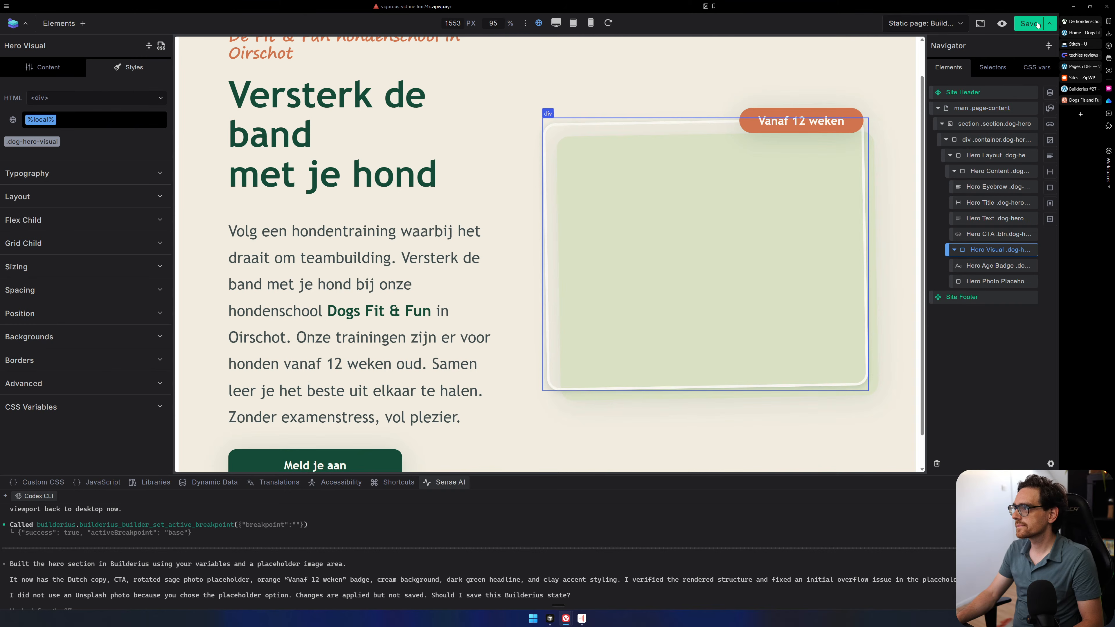
{"action": "key", "text": "ctrl+s"}
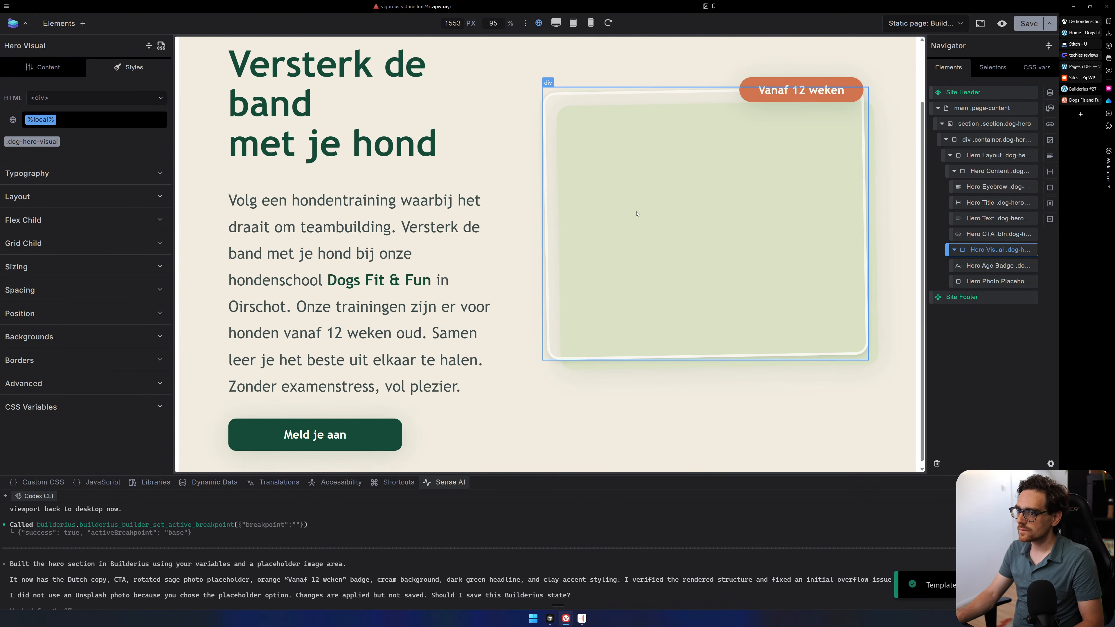
{"action": "key", "text": "ctrl+minus"}
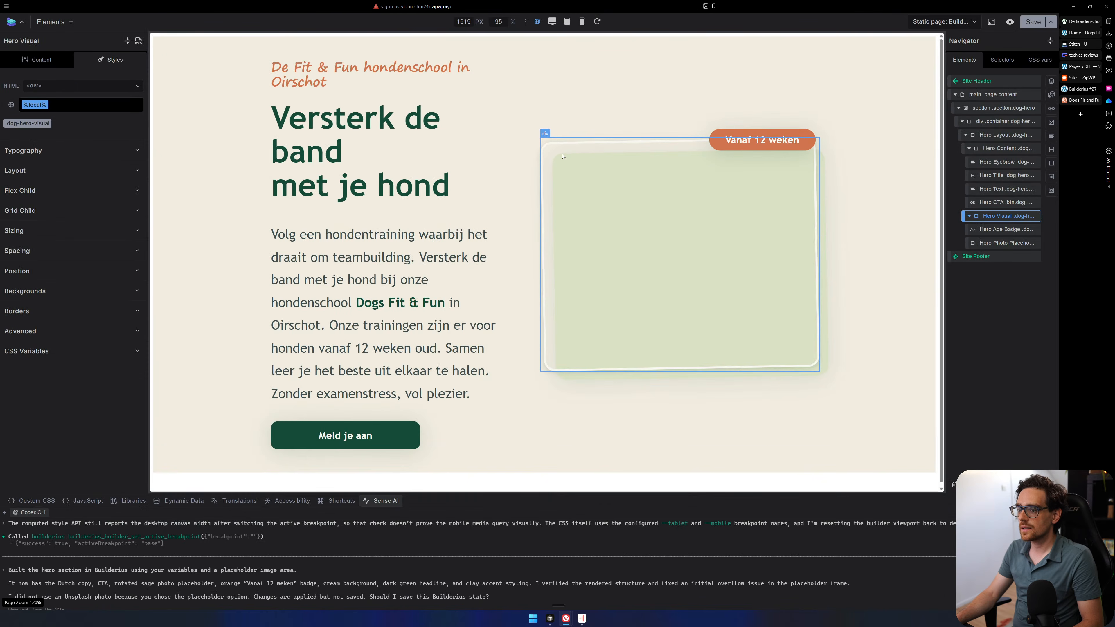
{"action": "key", "text": "ctrl+plus"}
{"action": "key", "text": "ctrl+plus"}
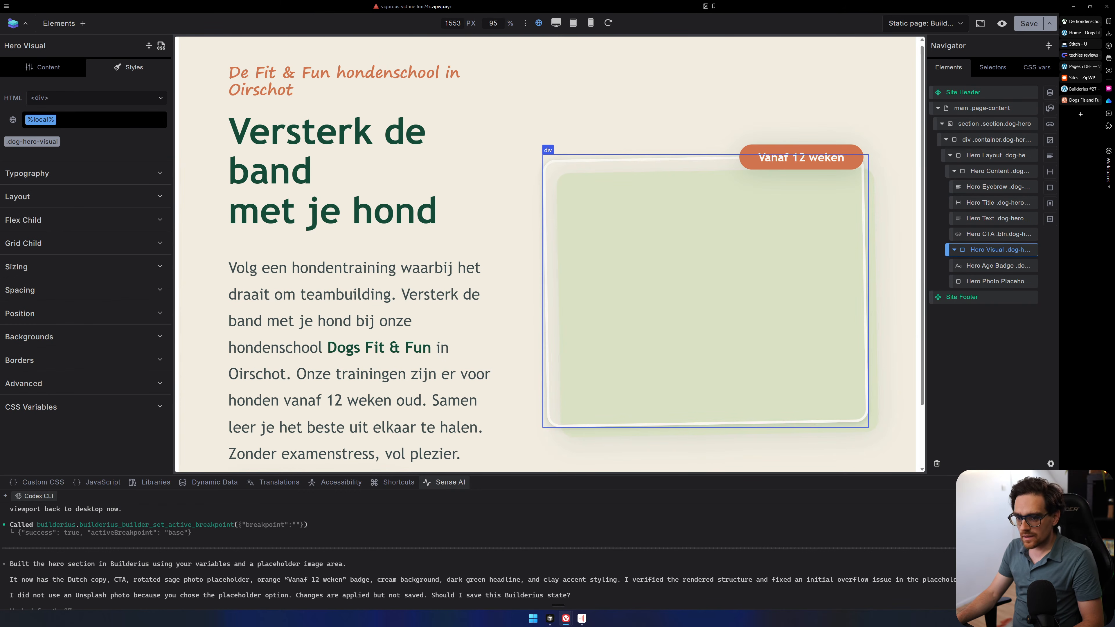
Enlarge the Sense AI area and insert a new section with a container after the dog-hero section.
{"action": "left_click_drag", "start_coordinate": [818, 475], "coordinate": [818, 307]}
{"action": "scroll", "coordinate": [730, 257], "scroll_direction": "down", "scroll_amount": 5}
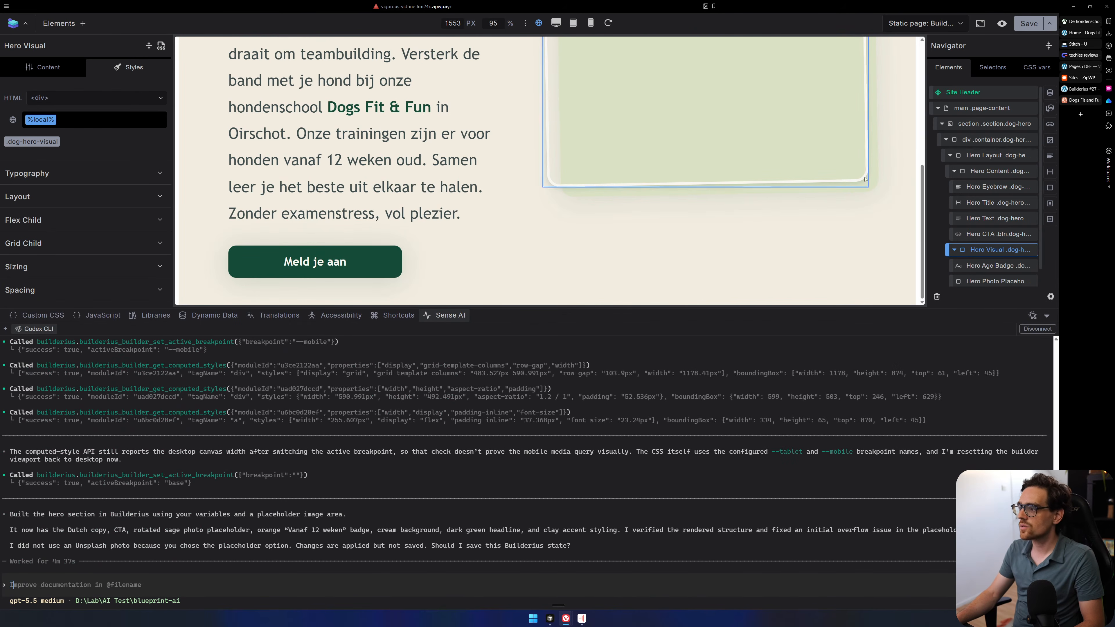
{"action": "left_click", "coordinate": [942, 124]}
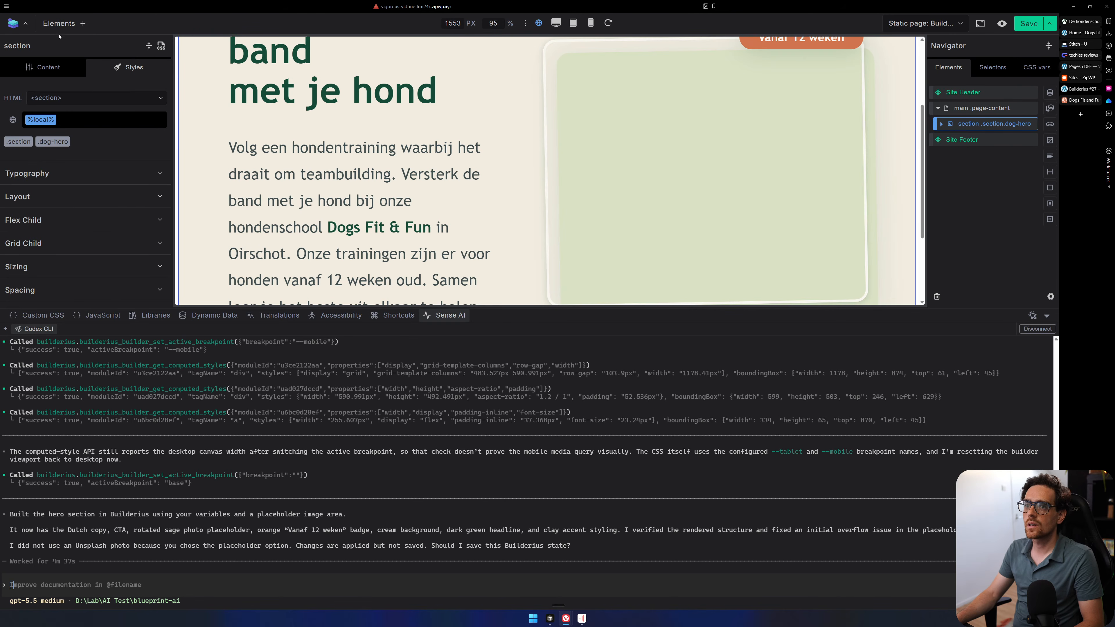
{"action": "left_click", "coordinate": [59, 24]}
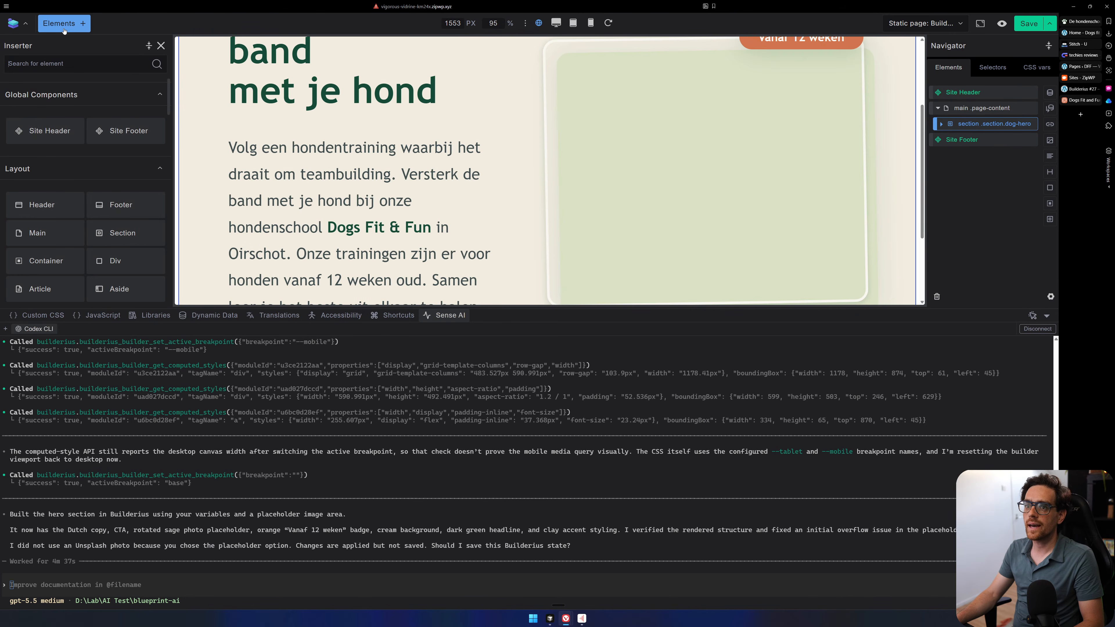
{"action": "left_click", "coordinate": [113, 238]}
{"action": "scroll", "coordinate": [665, 177], "scroll_direction": "down", "scroll_amount": 3}
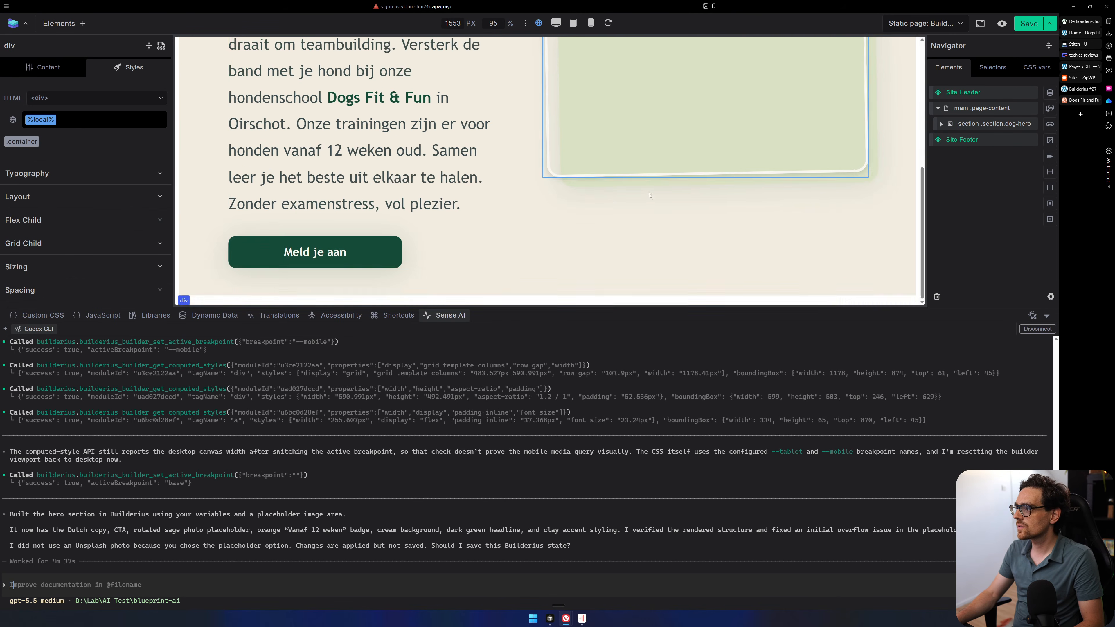
{"action": "left_click", "coordinate": [941, 125]}
{"action": "scroll", "coordinate": [962, 200], "scroll_direction": "down", "scroll_amount": 2}
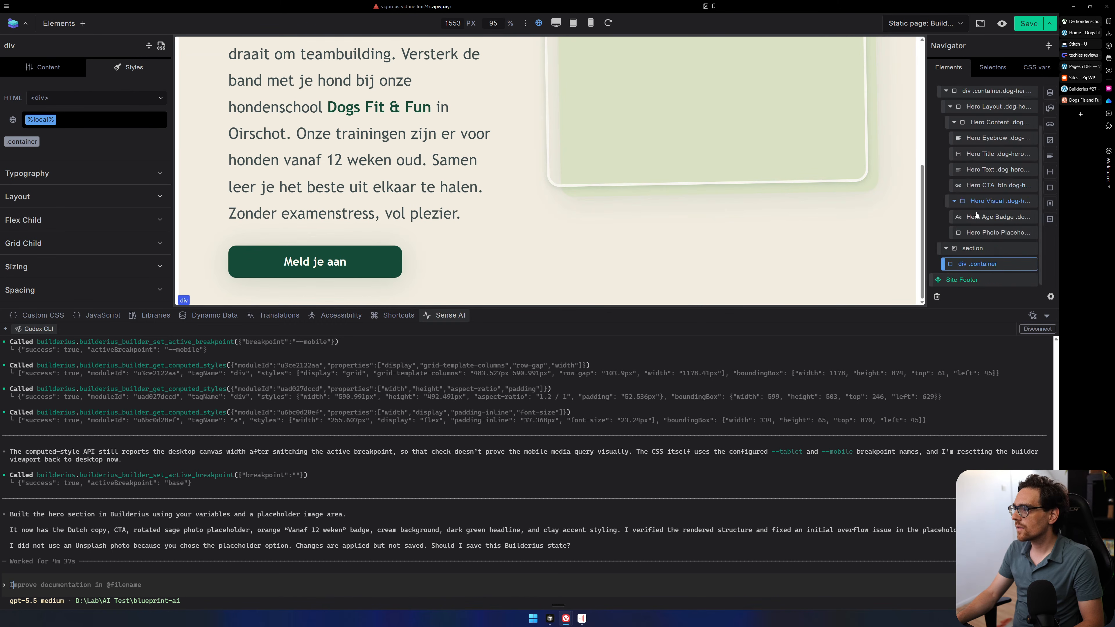
Try the new section above the dog-hero section, and return the hero section to first place.
{"action": "left_click", "coordinate": [993, 248]}
{"action": "scroll", "coordinate": [994, 246], "scroll_direction": "up", "scroll_amount": 1}
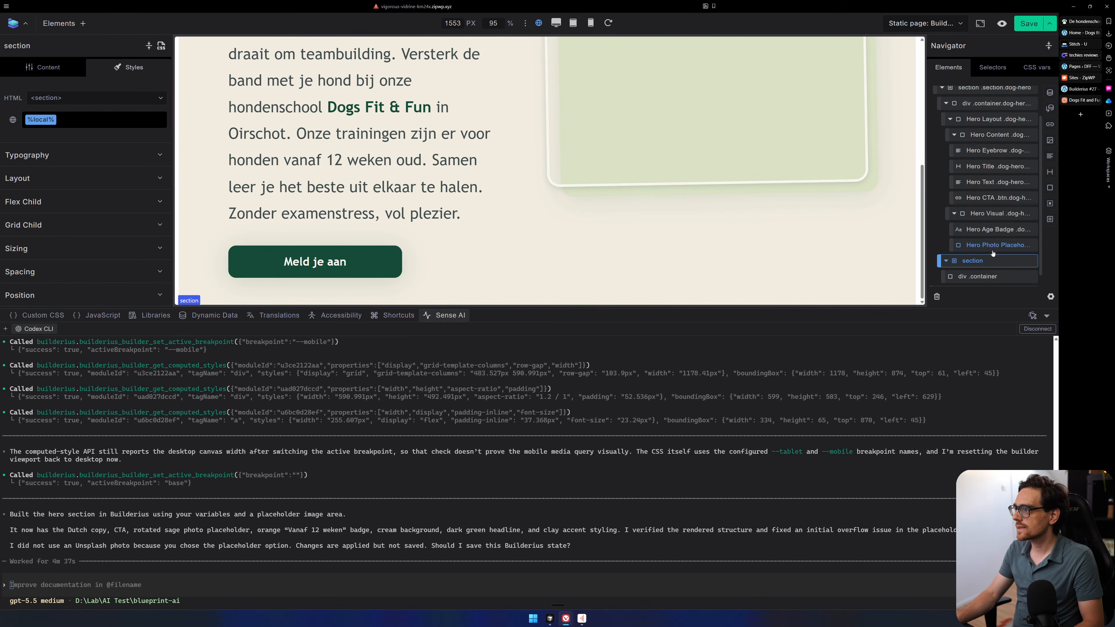
{"action": "left_click_drag", "start_coordinate": [991, 261], "coordinate": [984, 104]}
{"action": "left_click", "coordinate": [941, 120]}
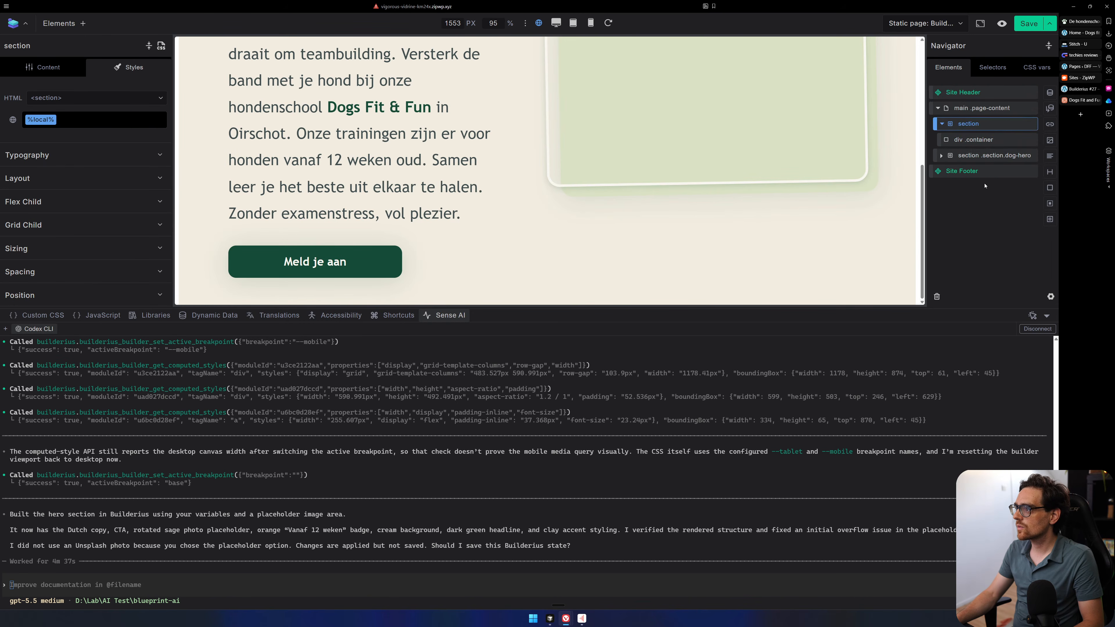
{"action": "left_click_drag", "start_coordinate": [986, 155], "coordinate": [980, 127]}
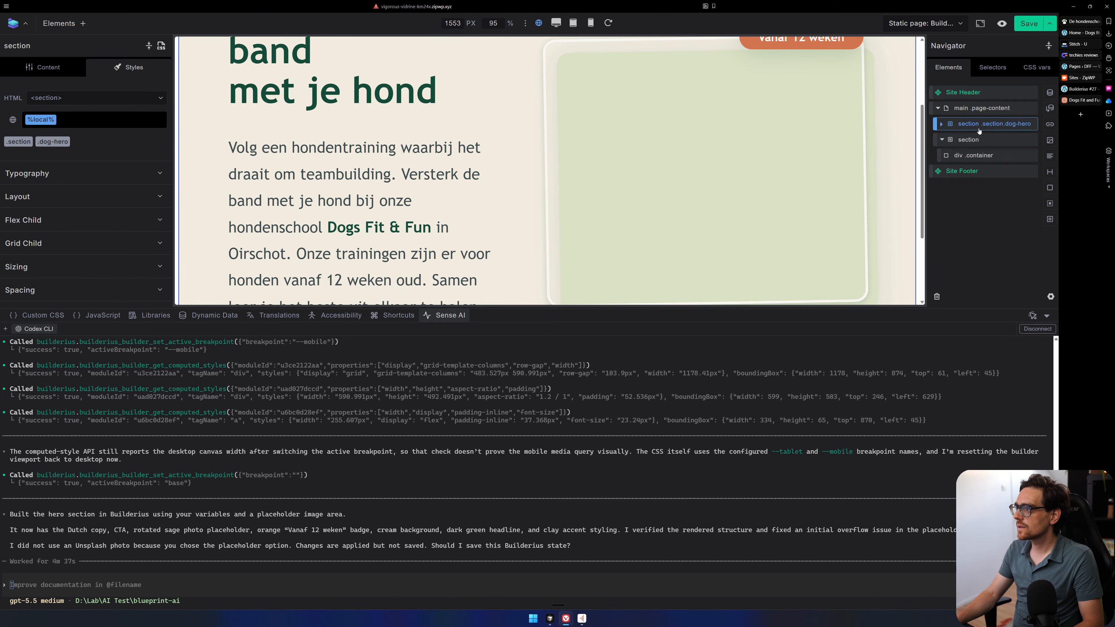
{"action": "left_click", "coordinate": [982, 142]}
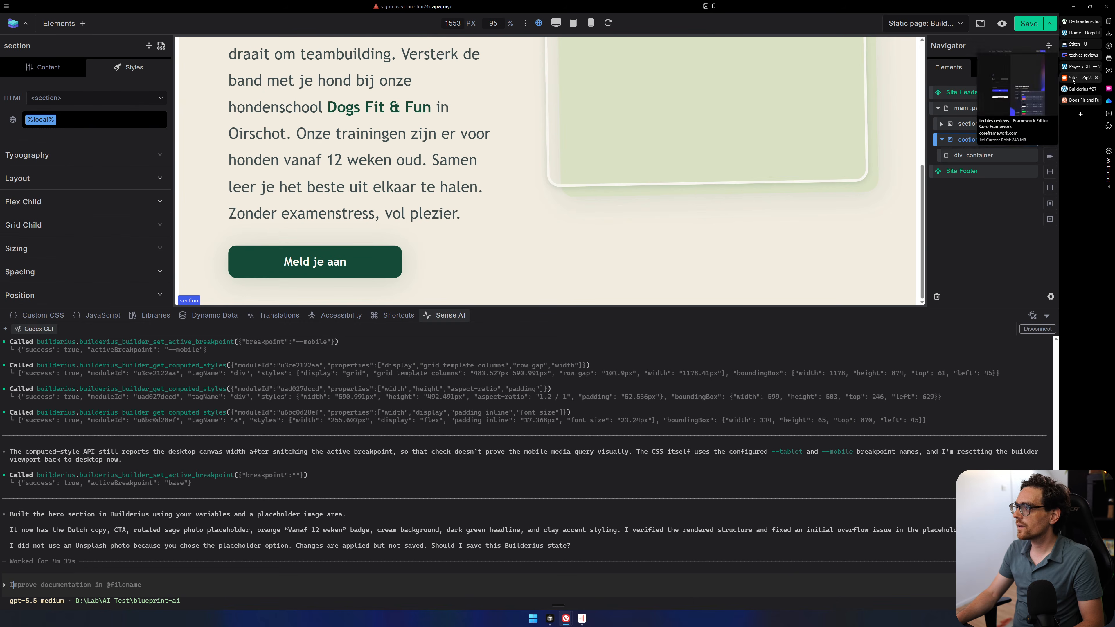
Switch to the Stitch Dogs Fit & Fun Redesign project and examine its Onze hondentrainingen section.
{"action": "left_click", "coordinate": [1073, 67]}
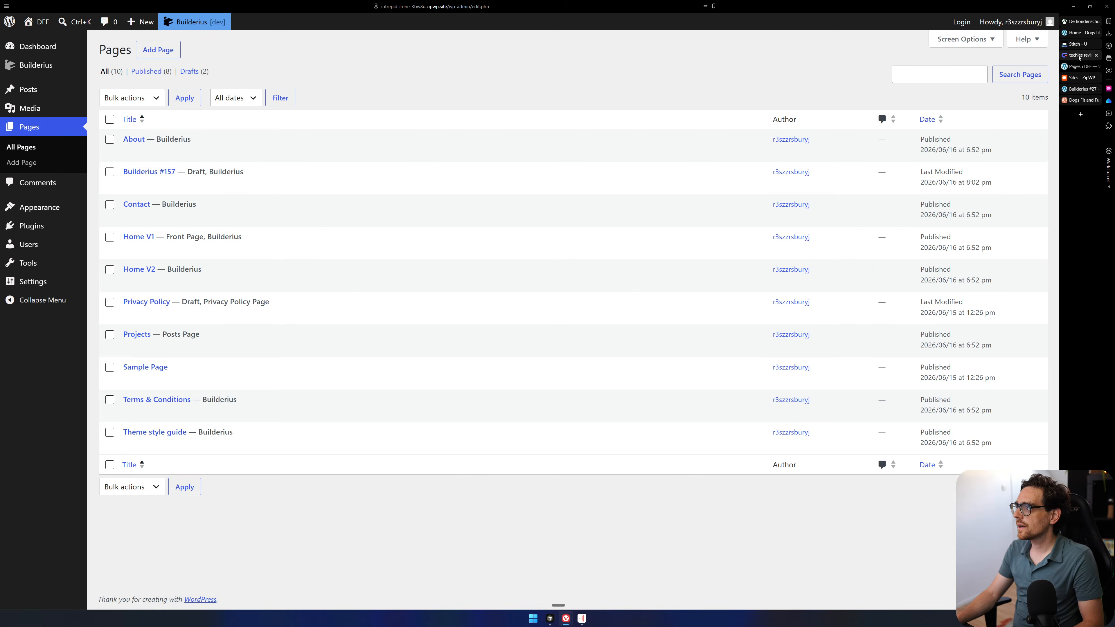
{"action": "left_click", "coordinate": [1079, 57]}
{"action": "left_click", "coordinate": [1078, 44]}
{"action": "left_click", "coordinate": [1078, 33]}
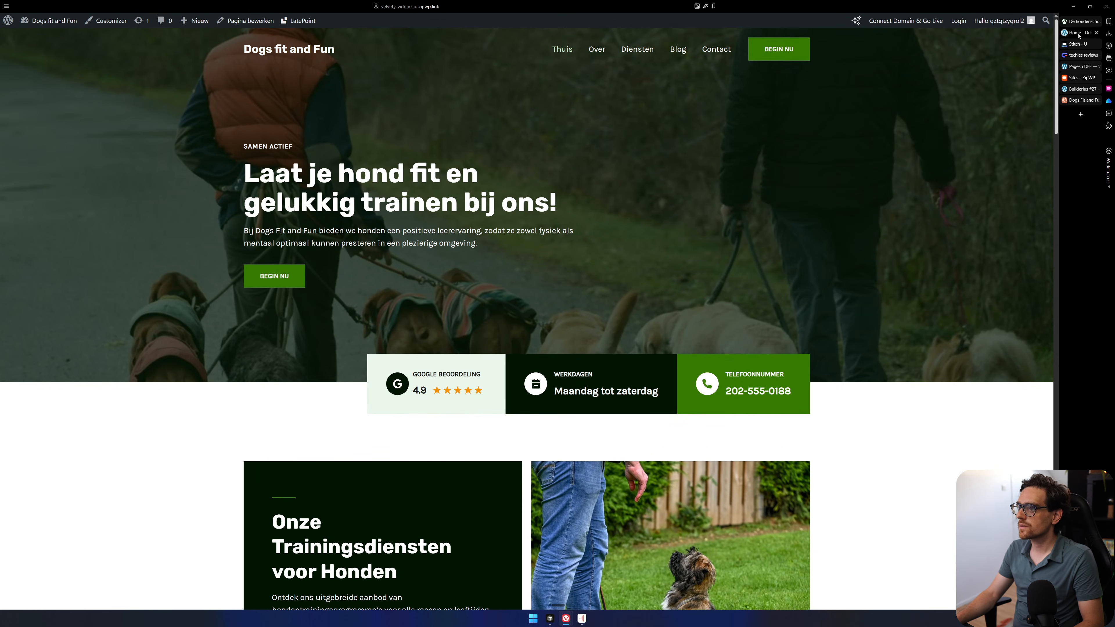
{"action": "left_click", "coordinate": [1078, 44]}
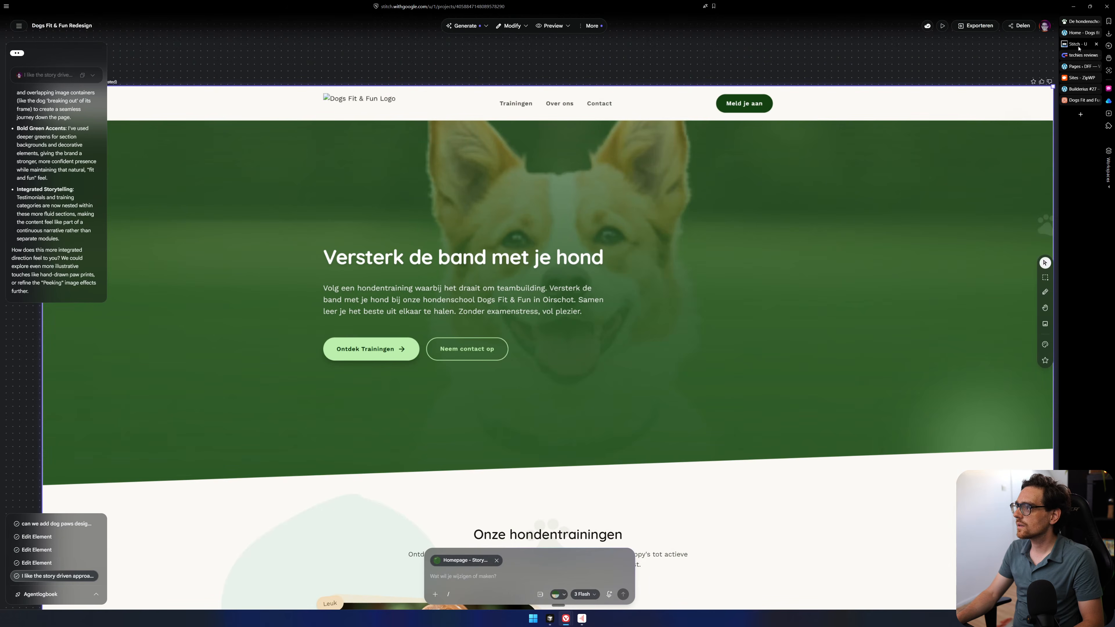
{"action": "scroll", "coordinate": [580, 390], "scroll_direction": "down", "scroll_amount": 8}
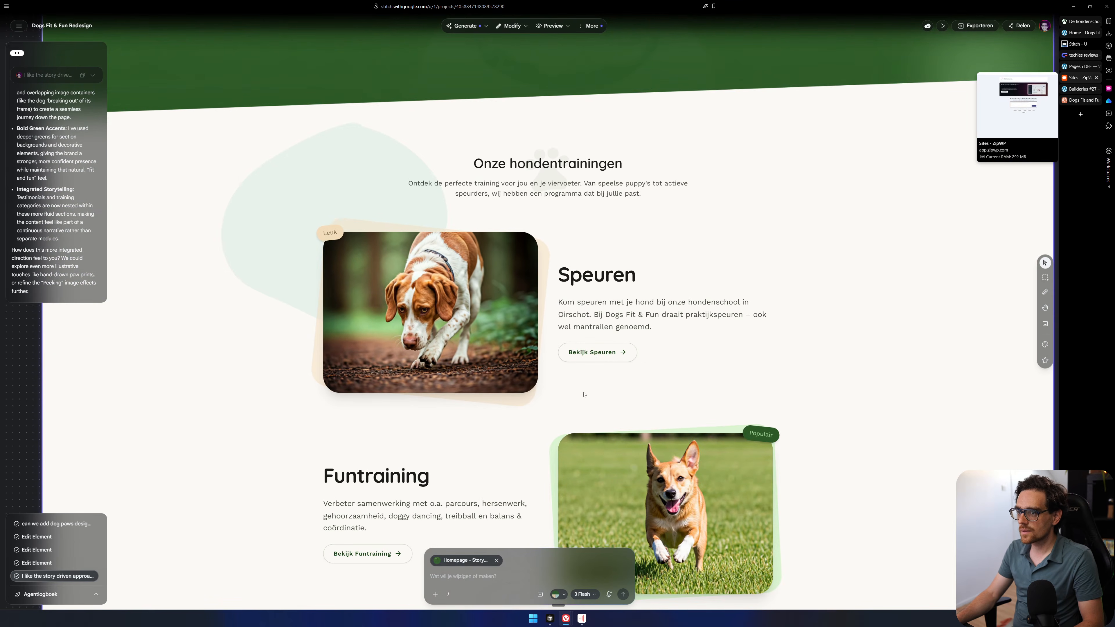
{"action": "scroll", "coordinate": [555, 389], "scroll_direction": "down", "scroll_amount": 2}
{"action": "scroll", "coordinate": [555, 389], "scroll_direction": "up", "scroll_amount": 1}
{"action": "scroll", "coordinate": [557, 377], "scroll_direction": "up", "scroll_amount": 2}
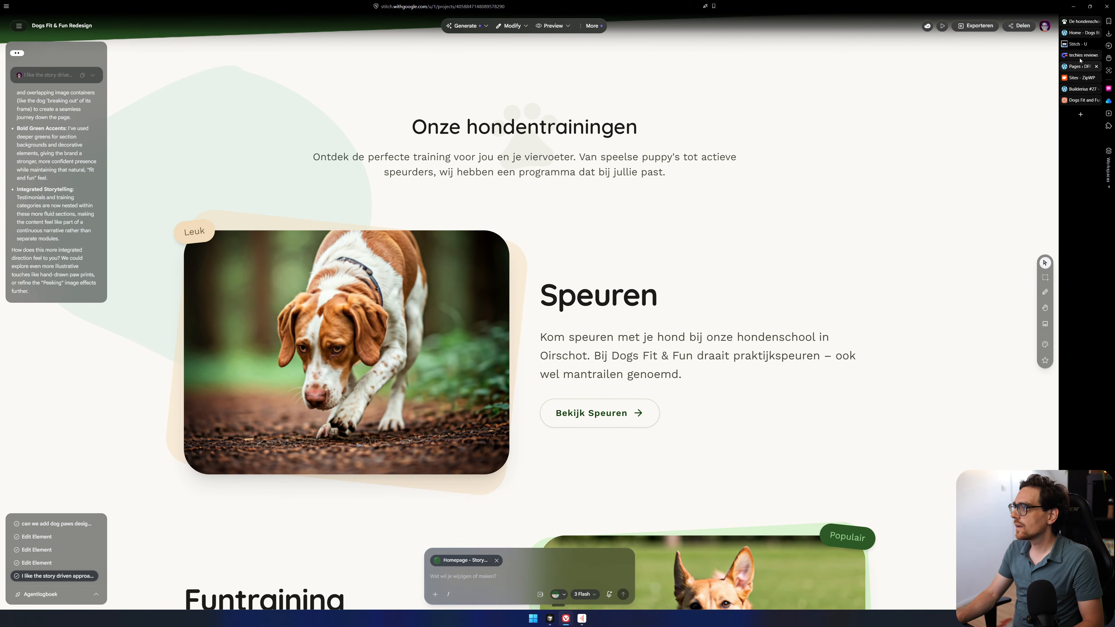
{"action": "scroll", "coordinate": [1083, 78], "scroll_direction": "down", "scroll_amount": 2}
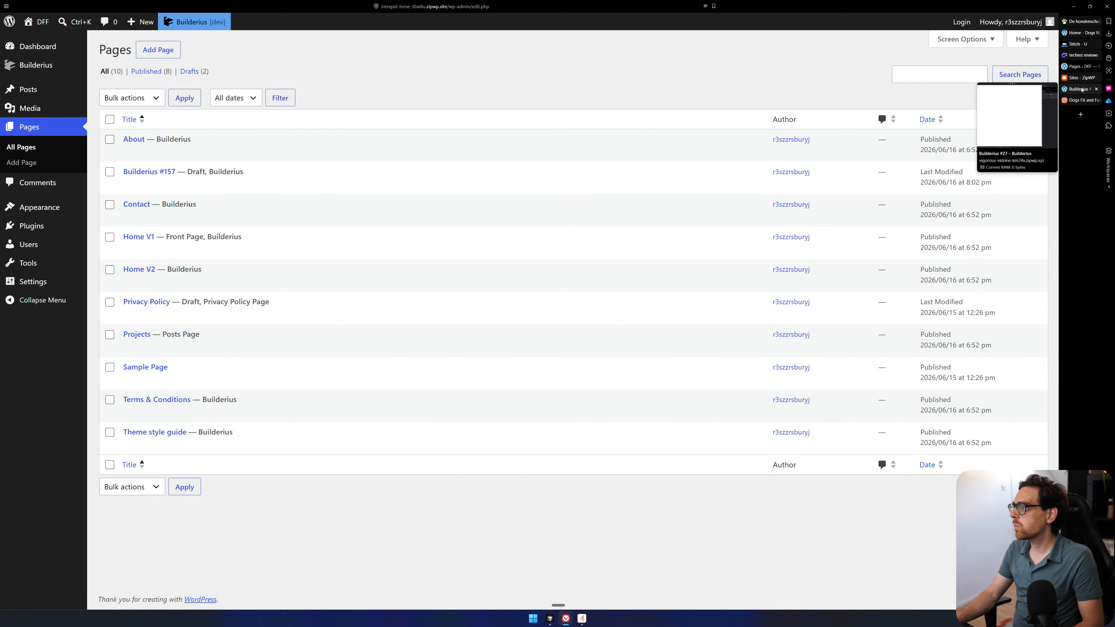
Switch to the Dogs Fit and Fun design in Claude and examine the Warm variant's Onze hondentrainingen cards.
{"action": "left_click", "coordinate": [1082, 89]}
{"action": "left_click", "coordinate": [1082, 101]}
{"action": "scroll", "coordinate": [833, 281], "scroll_direction": "down", "scroll_amount": 8}
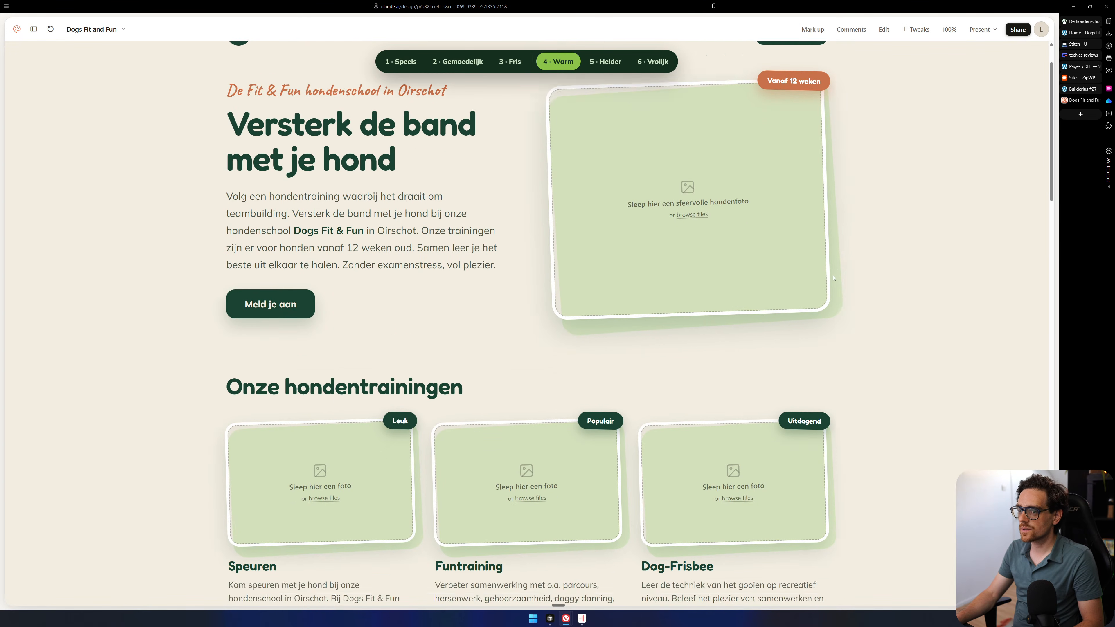
{"action": "scroll", "coordinate": [833, 281], "scroll_direction": "up", "scroll_amount": 3}
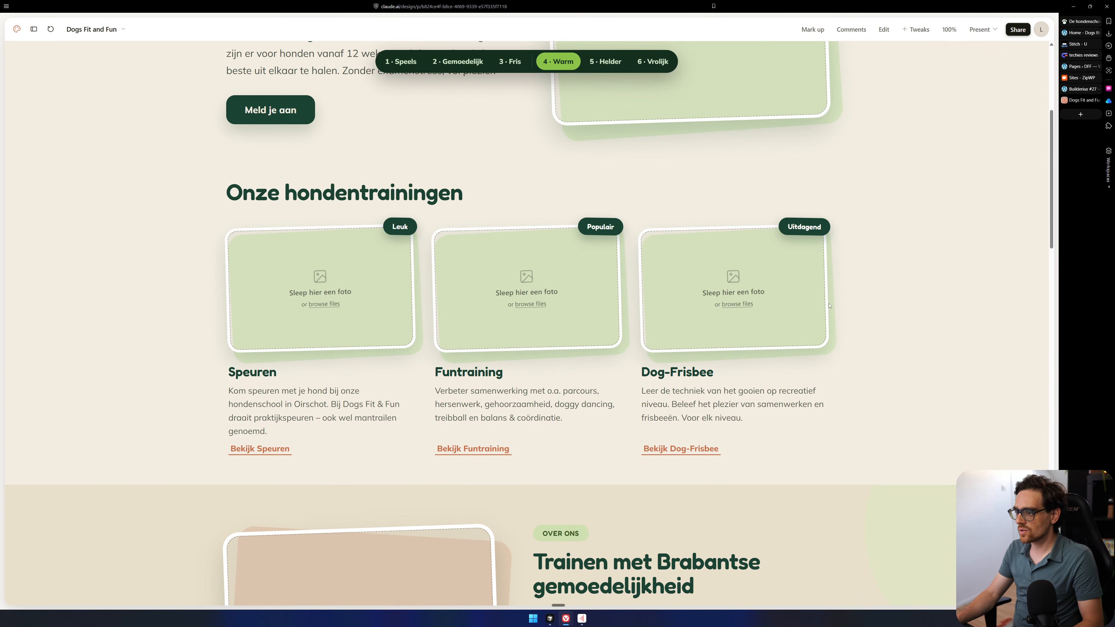
{"action": "left_click_drag", "start_coordinate": [714, 448], "coordinate": [808, 418]}
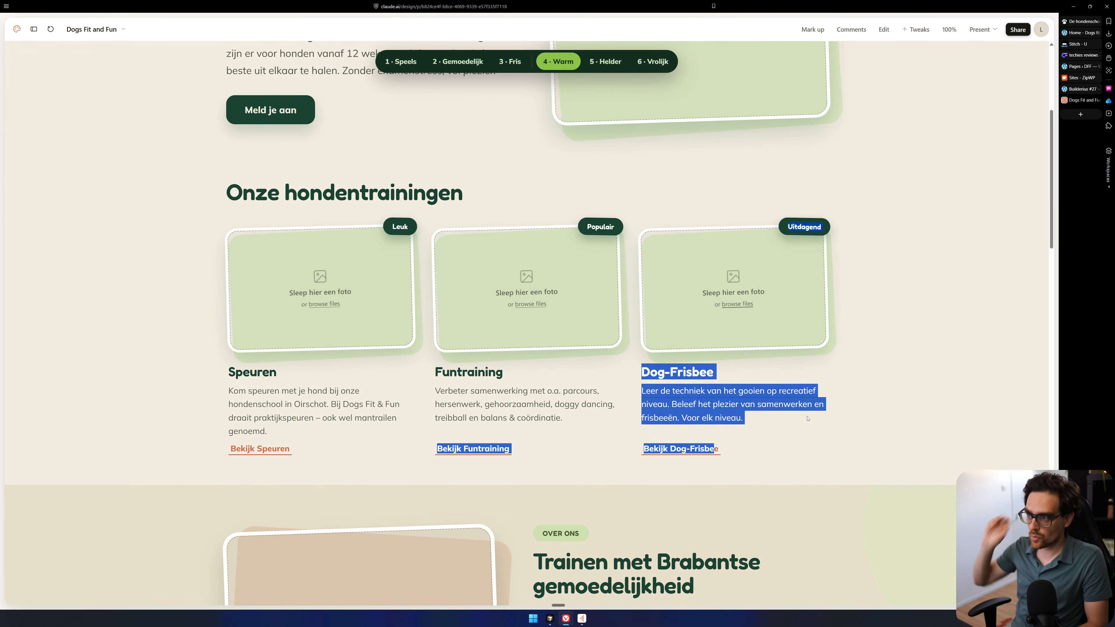
{"action": "left_click", "coordinate": [863, 421]}
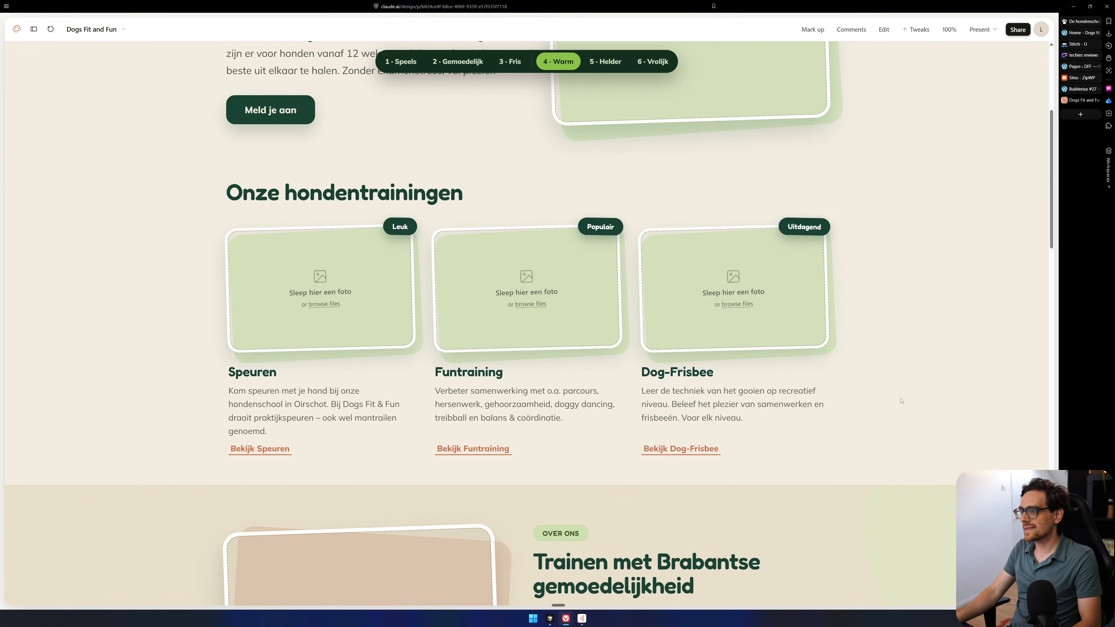
Capture a screenshot of the Warm variant's Onze hondentrainingen section, covering its heading and all three training cards.
{"action": "scroll", "coordinate": [899, 372], "scroll_direction": "up", "scroll_amount": 2}
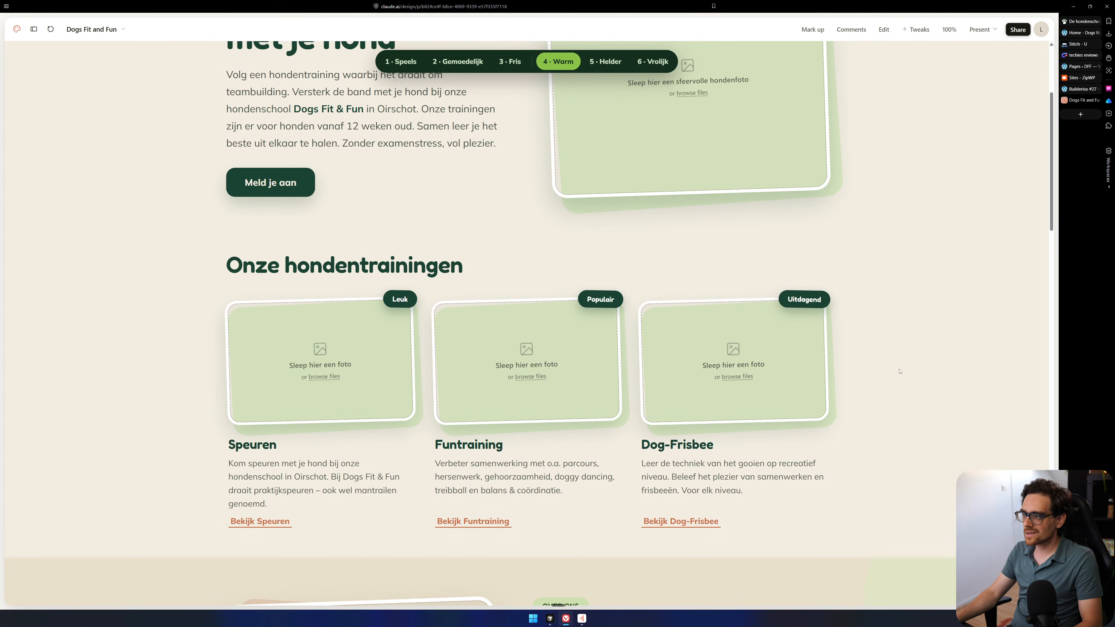
{"action": "key", "text": "super+shift+s"}
{"action": "left_click_drag", "start_coordinate": [205, 240], "coordinate": [854, 545]}
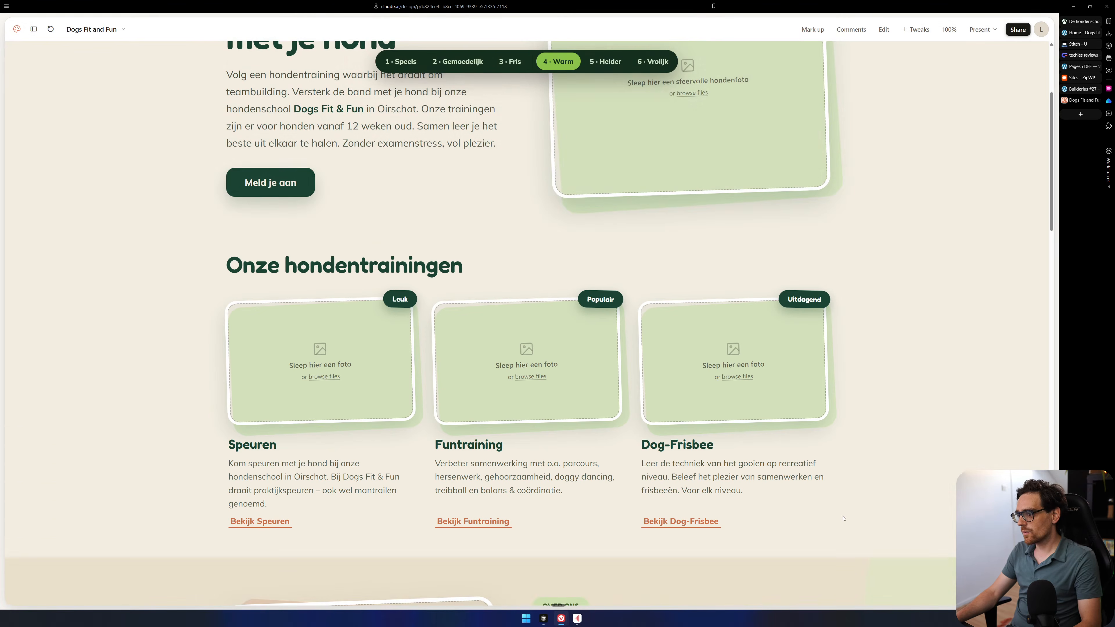
{"action": "scroll", "coordinate": [843, 519], "scroll_direction": "down", "scroll_amount": 3}
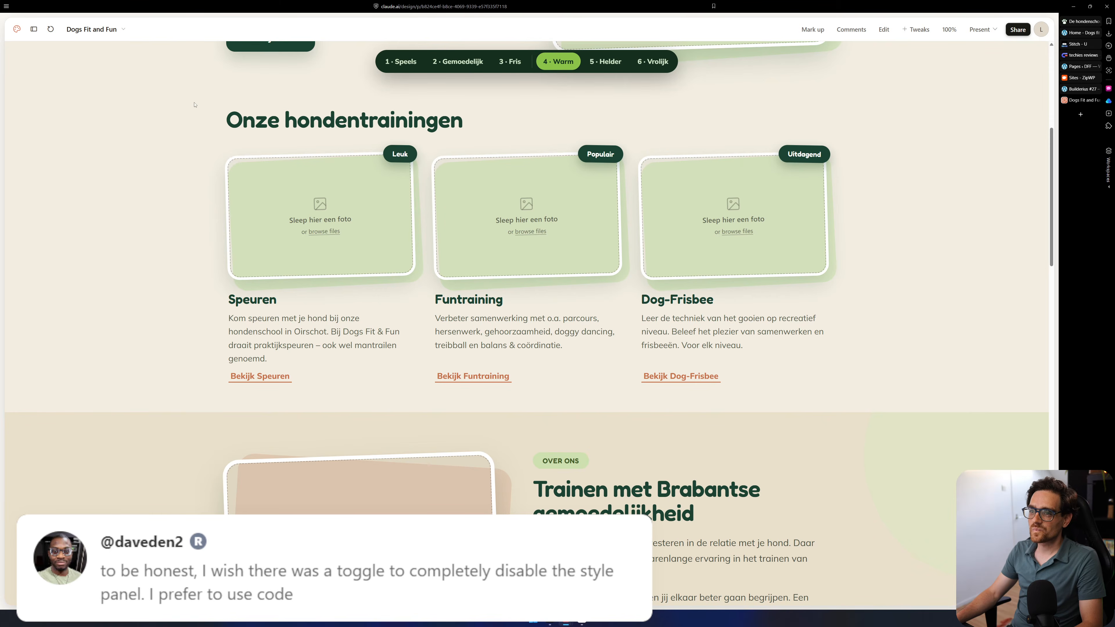
{"action": "key", "text": "super+shift+s"}
{"action": "left_click_drag", "start_coordinate": [190, 92], "coordinate": [862, 409]}
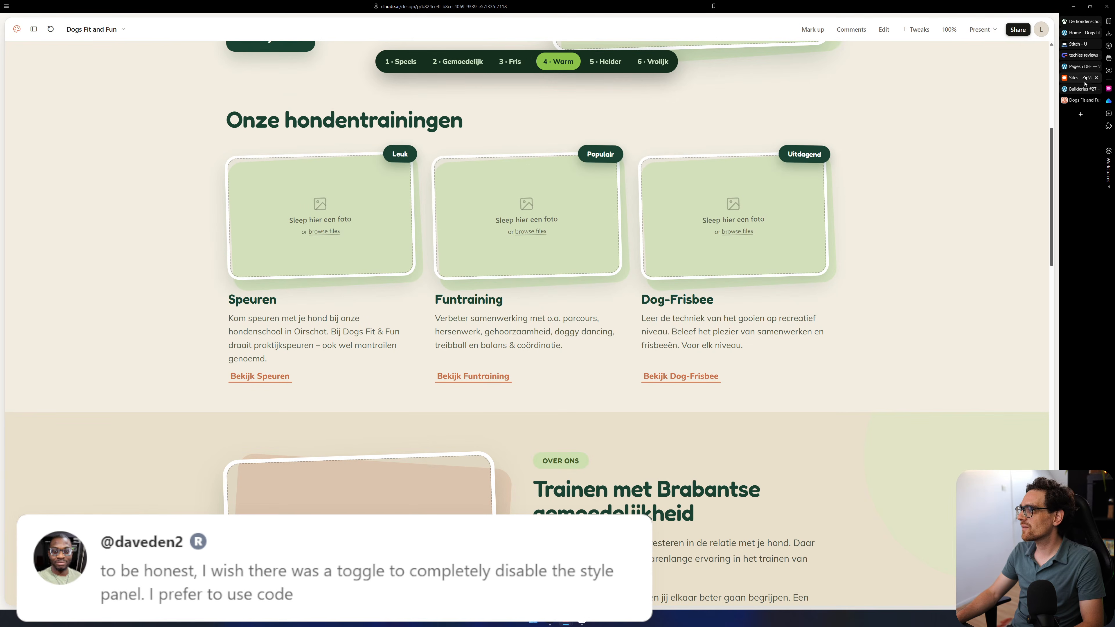
Switch to Builderius and send Codex the prompt "make the next section" with the captured screenshot attached.
{"action": "left_click", "coordinate": [1082, 89]}
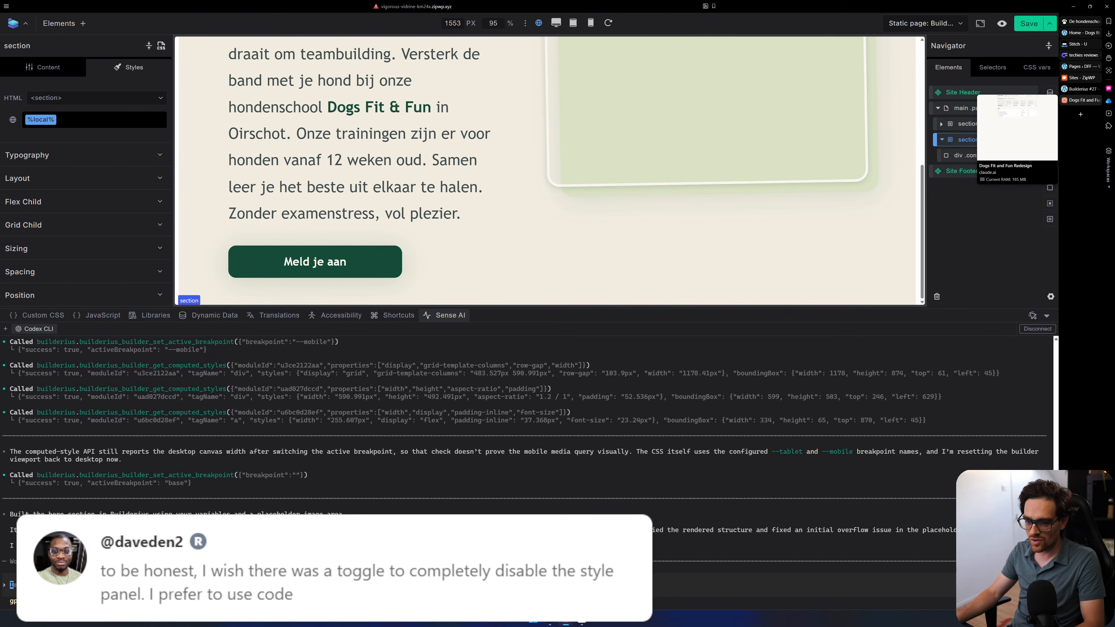
{"action": "type", "text": "ma"}
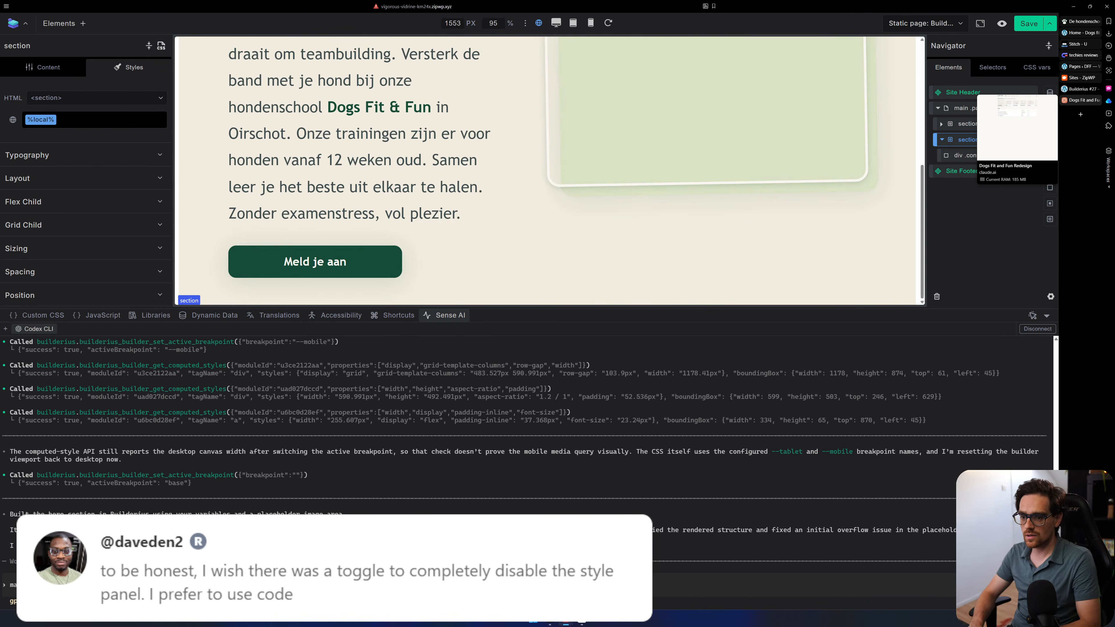
{"action": "key", "text": "Return"}
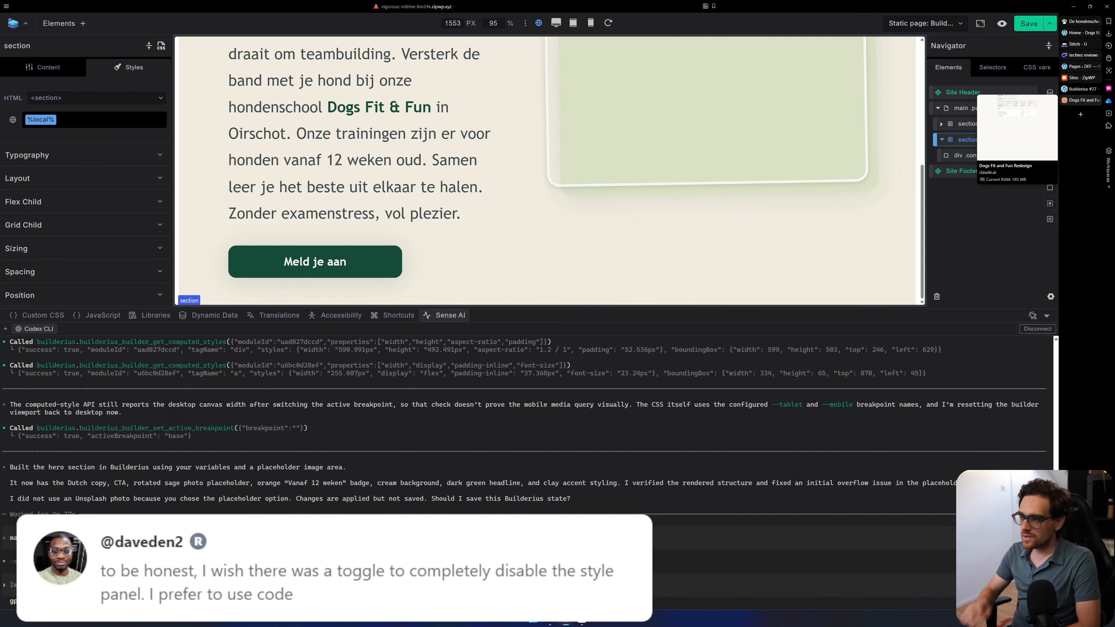
{"action": "scroll", "coordinate": [600, 134], "scroll_direction": "up", "scroll_amount": 5}
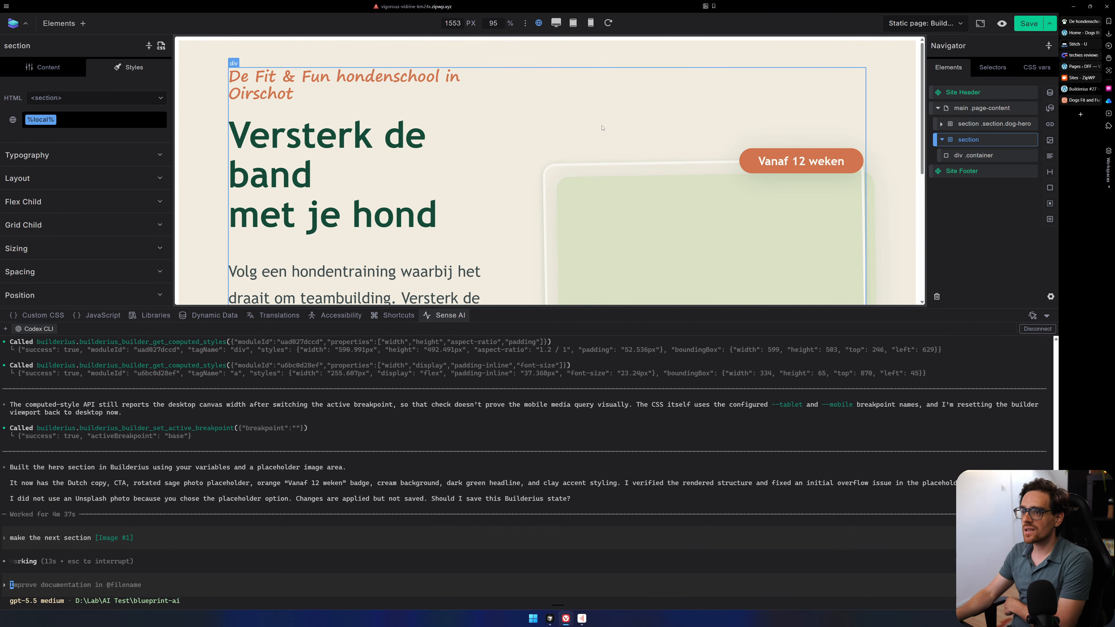
{"action": "scroll", "coordinate": [602, 128], "scroll_direction": "down", "scroll_amount": 5}
{"action": "scroll", "coordinate": [610, 131], "scroll_direction": "up", "scroll_amount": 5}
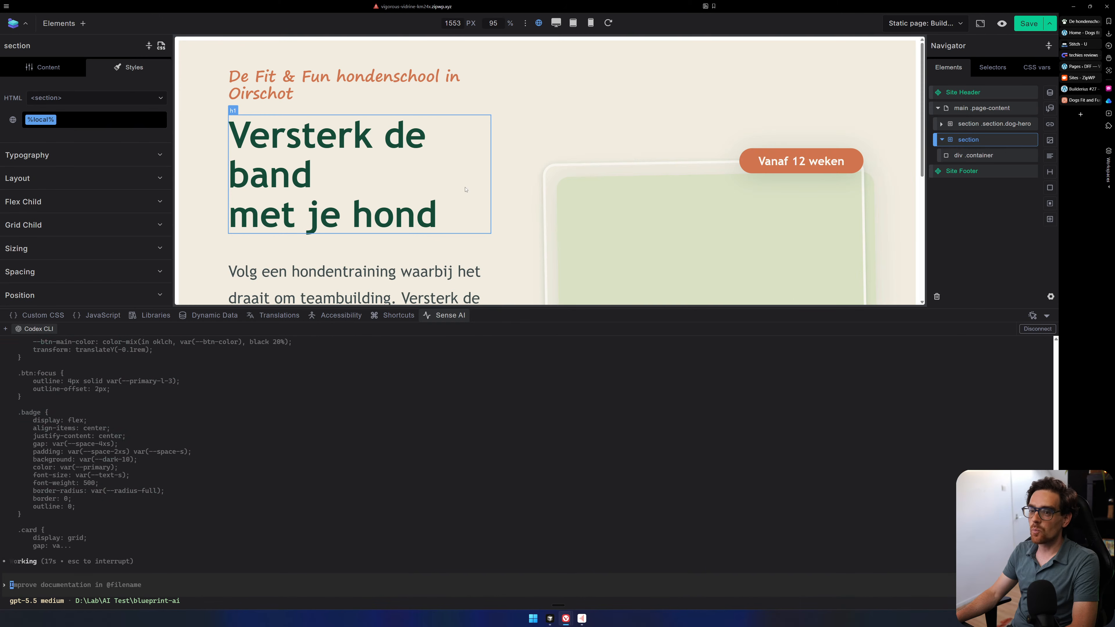
{"action": "scroll", "coordinate": [465, 190], "scroll_direction": "down", "scroll_amount": 5}
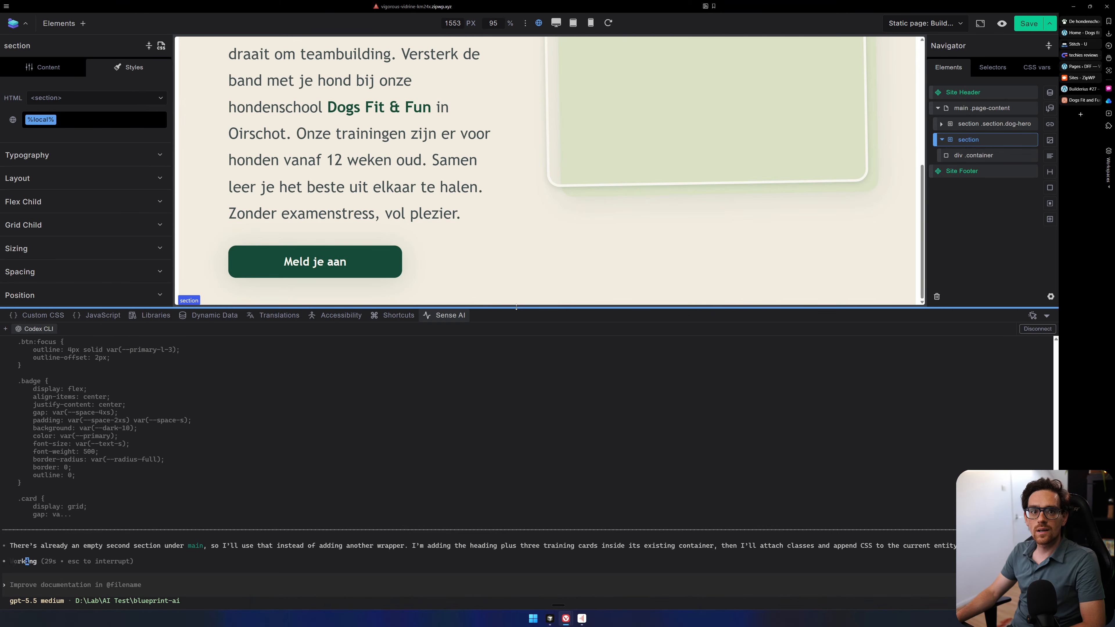
Switch to the Dogs Fit and Fun design in Claude and examine the Warm variant from the hero through the testimonials.
{"action": "left_click", "coordinate": [1077, 100]}
{"action": "scroll", "coordinate": [675, 333], "scroll_direction": "down", "scroll_amount": 2}
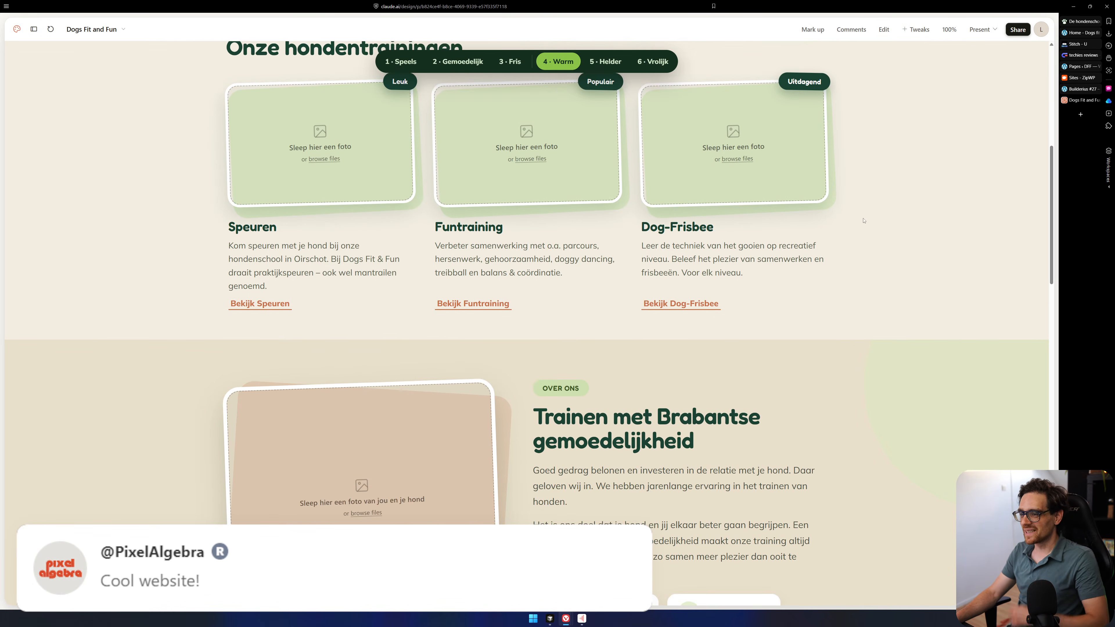
{"action": "scroll", "coordinate": [674, 332], "scroll_direction": "up", "scroll_amount": 1}
{"action": "scroll", "coordinate": [372, 330], "scroll_direction": "up", "scroll_amount": 8}
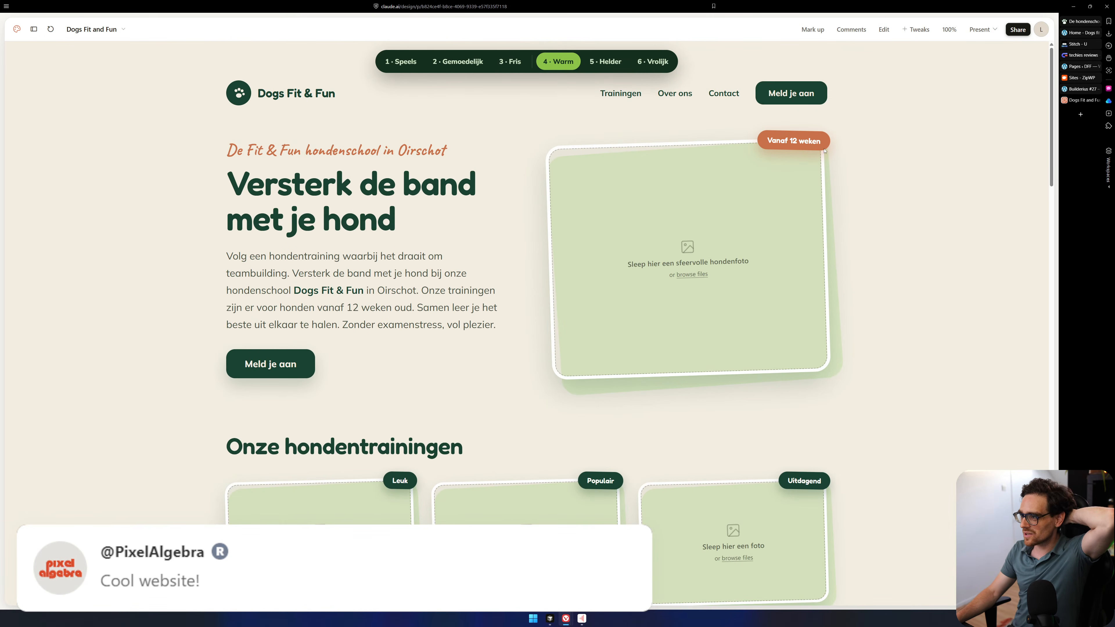
{"action": "scroll", "coordinate": [845, 216], "scroll_direction": "down", "scroll_amount": 20}
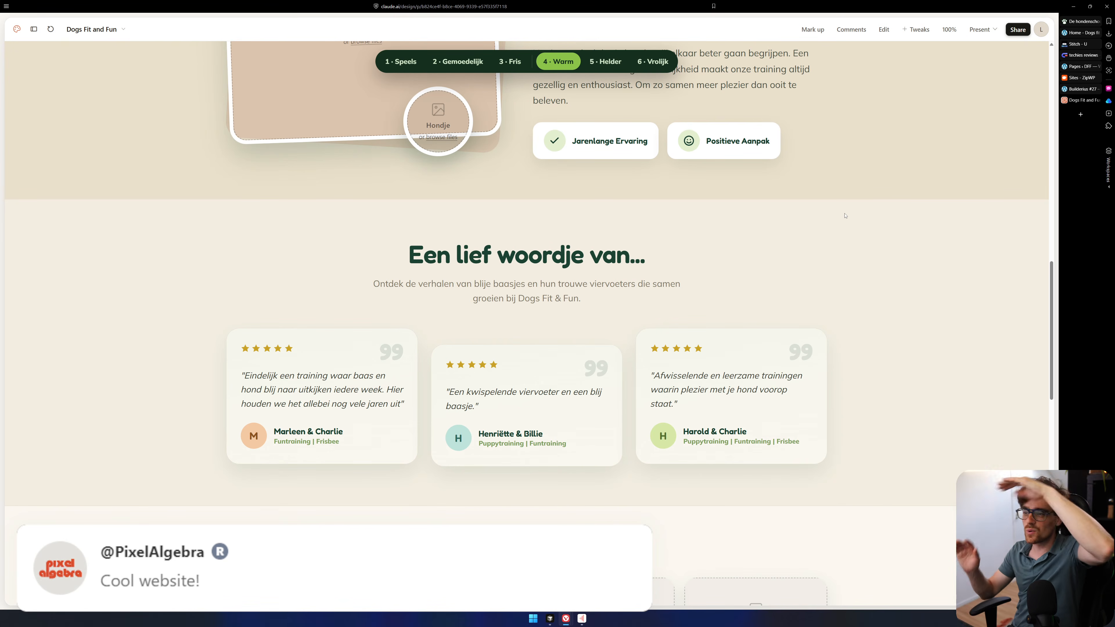
{"action": "scroll", "coordinate": [845, 216], "scroll_direction": "up", "scroll_amount": 10}
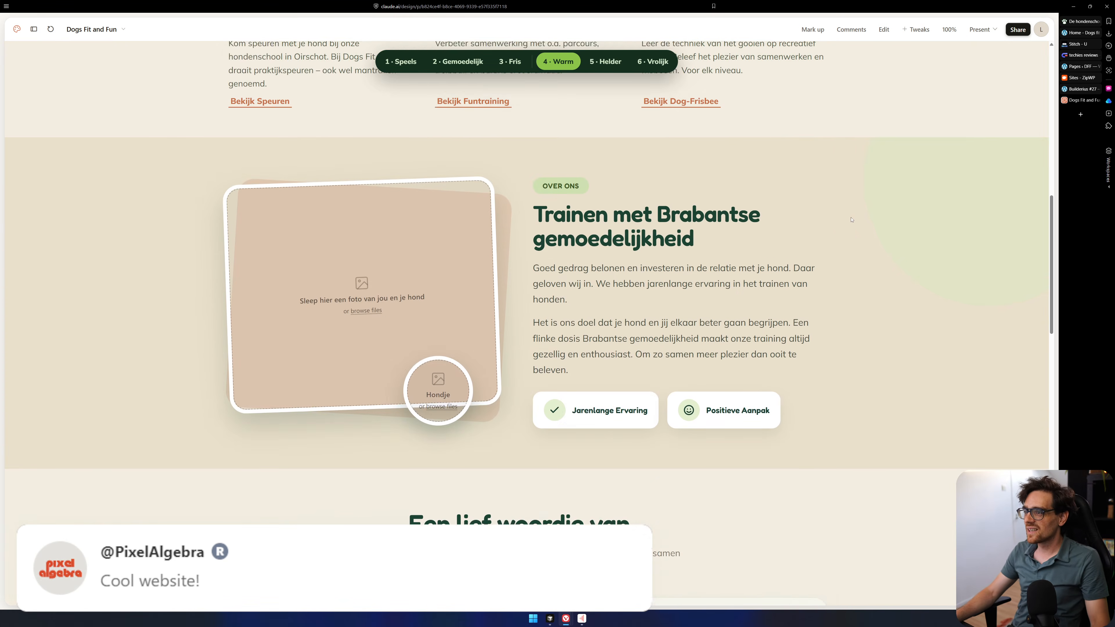
{"action": "scroll", "coordinate": [850, 224], "scroll_direction": "down", "scroll_amount": 11}
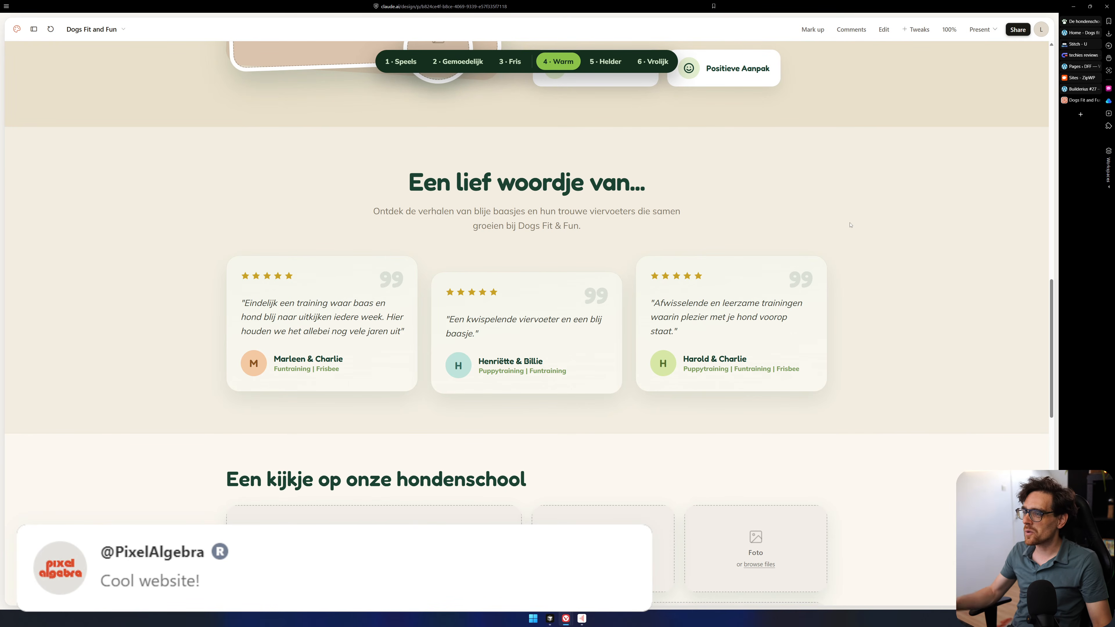
{"action": "scroll", "coordinate": [791, 341], "scroll_direction": "up", "scroll_amount": 9}
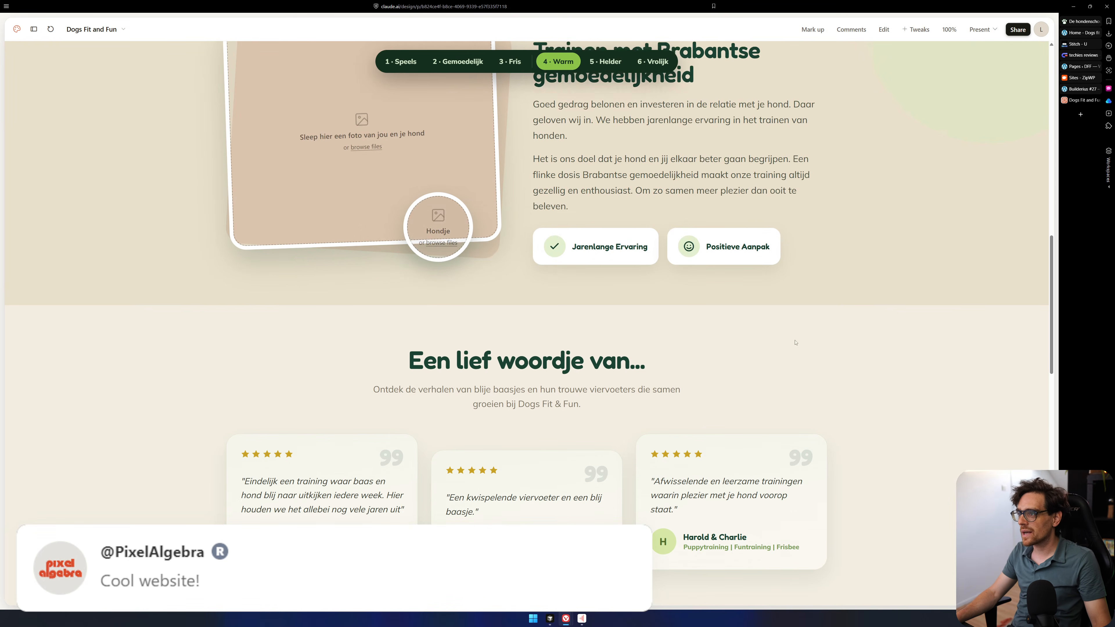
{"action": "scroll", "coordinate": [829, 362], "scroll_direction": "up", "scroll_amount": 6}
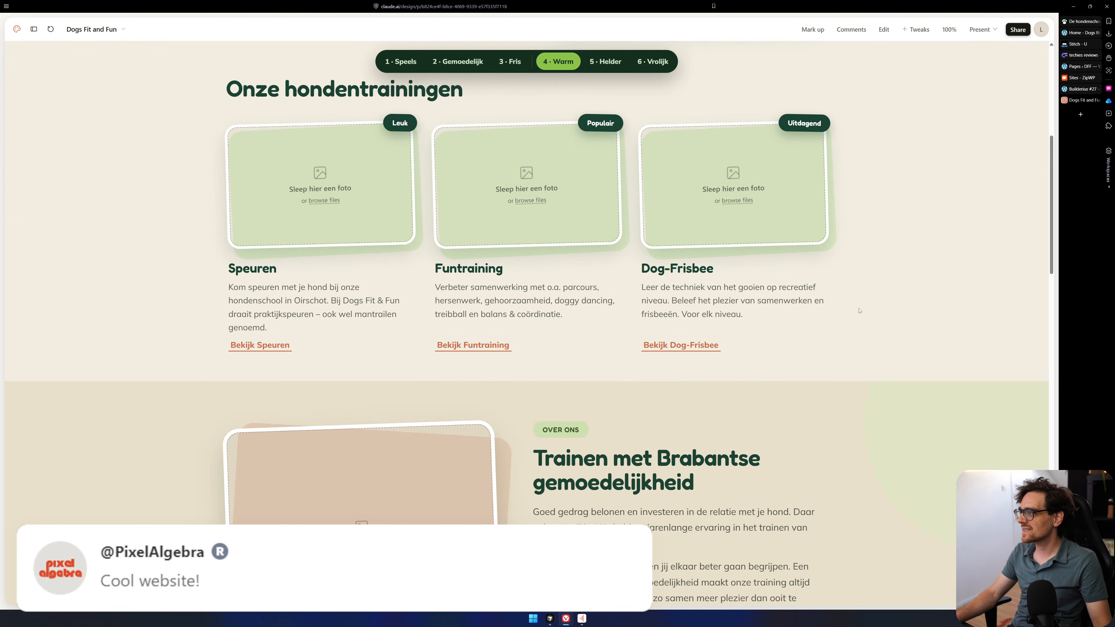
{"action": "scroll", "coordinate": [872, 333], "scroll_direction": "up", "scroll_amount": 5}
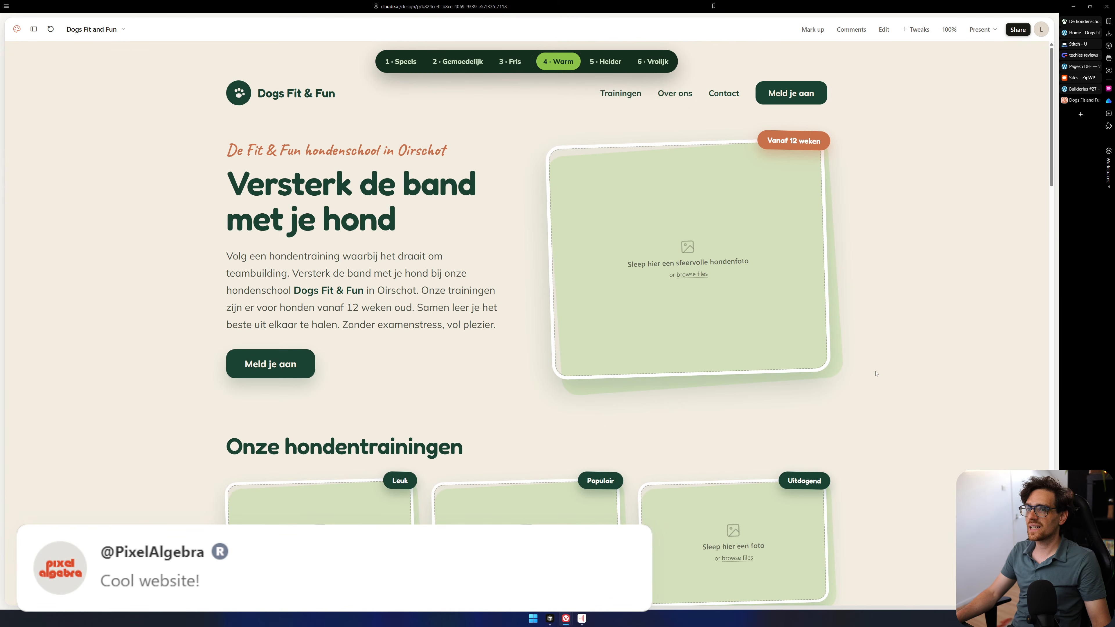
{"action": "scroll", "coordinate": [891, 286], "scroll_direction": "down", "scroll_amount": 8}
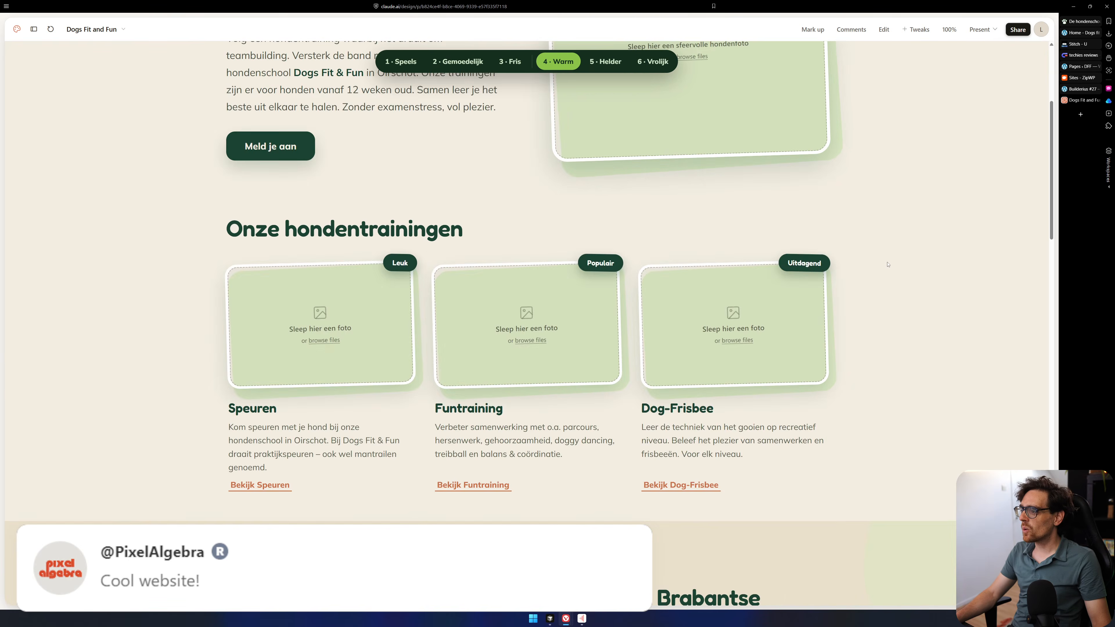
{"action": "scroll", "coordinate": [887, 279], "scroll_direction": "down", "scroll_amount": 4}
{"action": "scroll", "coordinate": [907, 306], "scroll_direction": "up", "scroll_amount": 2}
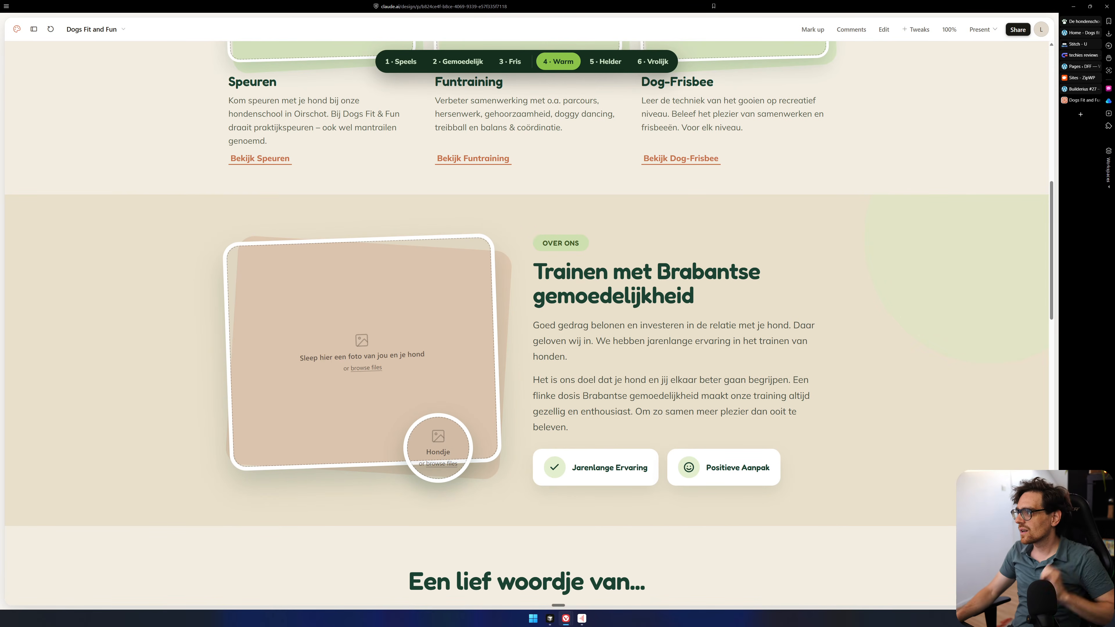
Open erfgoedbrabantverhalen.nl in a new tab and view its home page hero at an enlarged zoom.
{"action": "left_click", "coordinate": [1081, 114]}
{"action": "type", "text": "erfgoedbrabantverhalen.nl"}
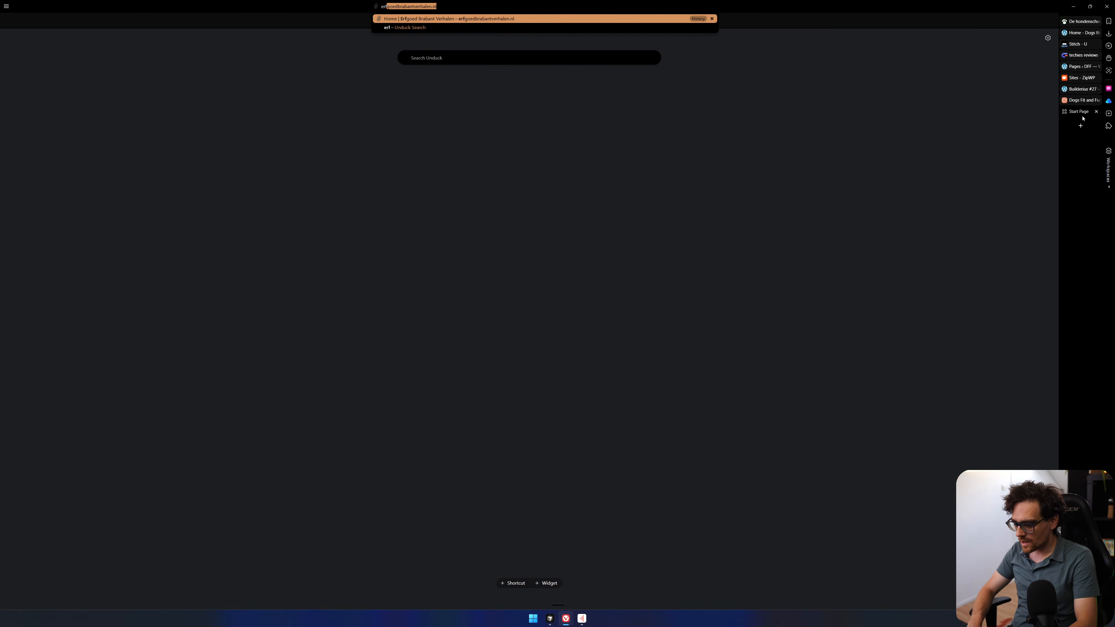
{"action": "key", "text": "Return"}
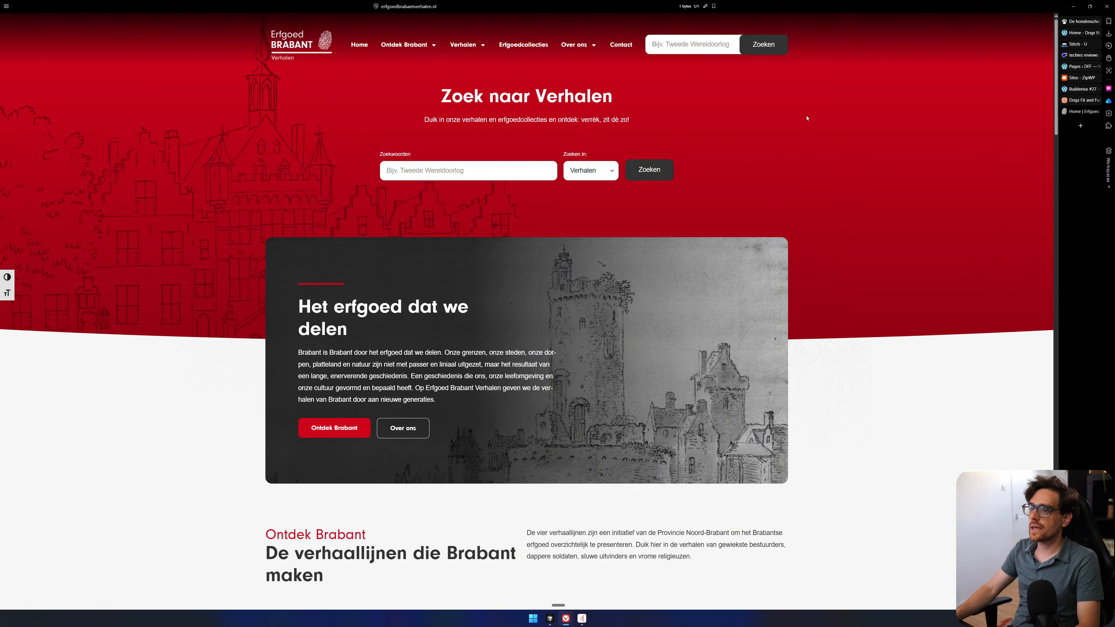
{"action": "key", "text": "ctrl+plus"}
{"action": "key", "text": "ctrl+plus"}
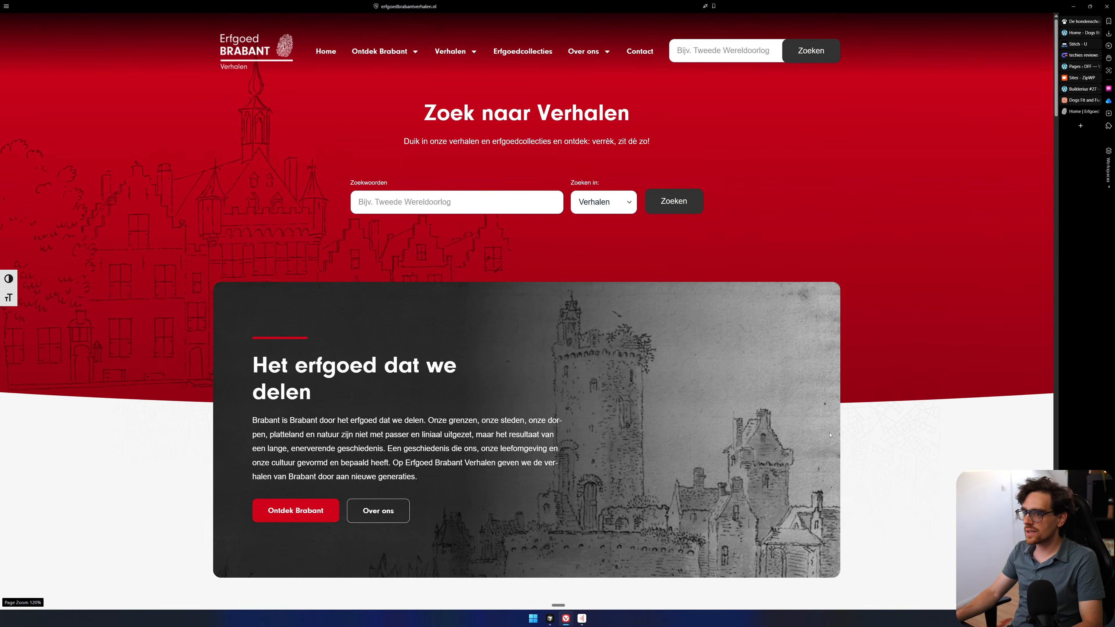
{"action": "key", "text": "ctrl+plus"}
{"action": "key", "text": "ctrl+plus"}
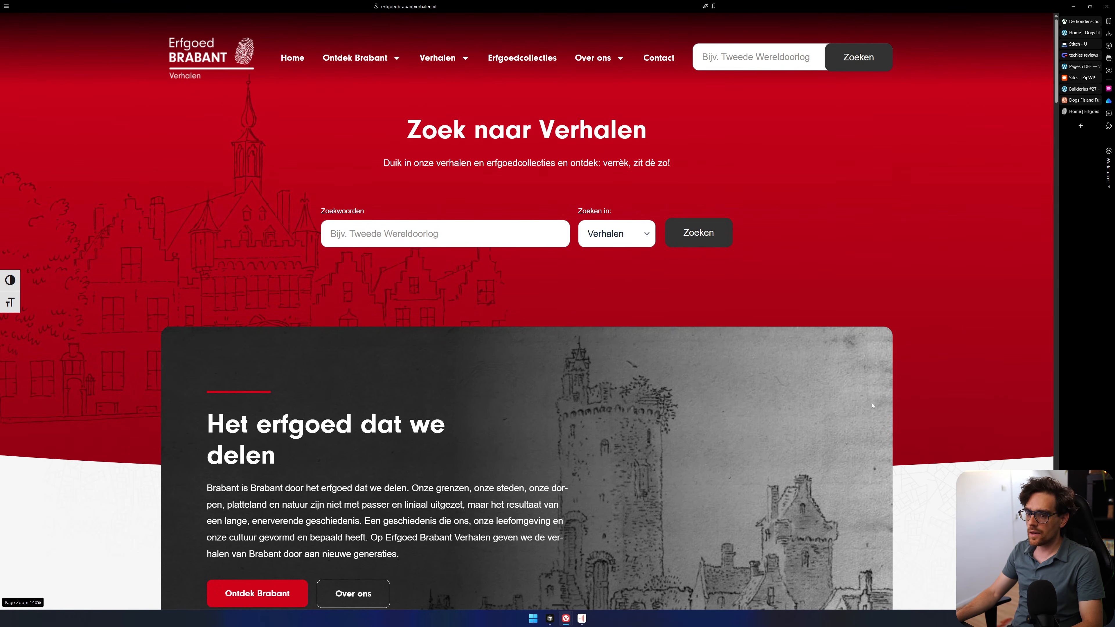
{"action": "key", "text": "ctrl+plus"}
{"action": "scroll", "coordinate": [940, 391], "scroll_direction": "down", "scroll_amount": 4}
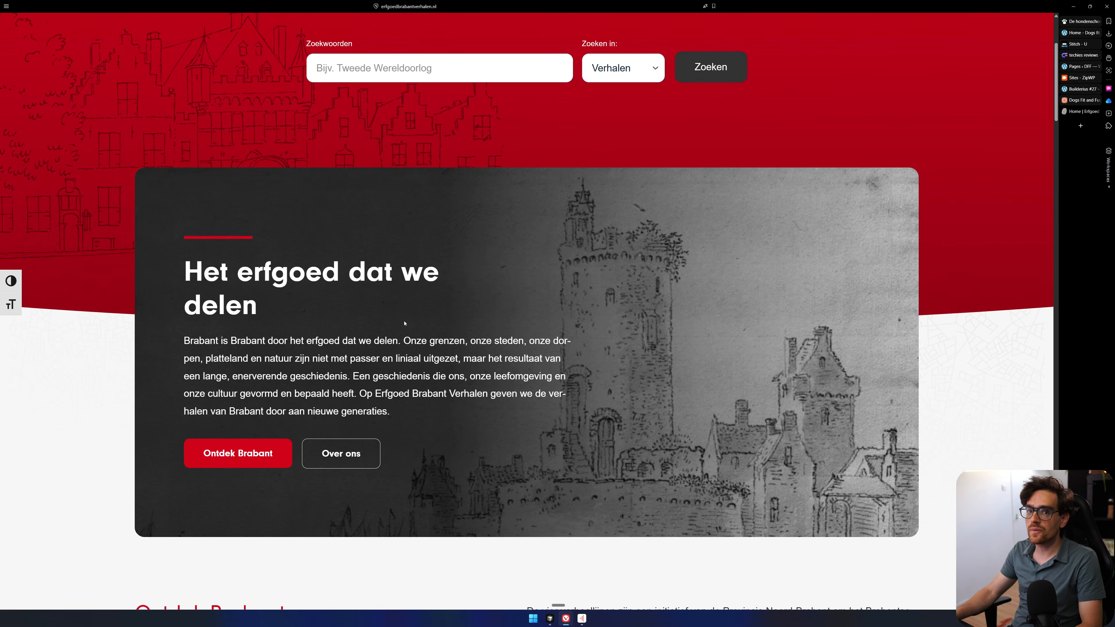
Examine the site's map, socials feed and footer sections, then close it and return to the Dogs Fit and Fun design.
{"action": "scroll", "coordinate": [405, 323], "scroll_direction": "down", "scroll_amount": 10}
{"action": "scroll", "coordinate": [439, 256], "scroll_direction": "down", "scroll_amount": 15}
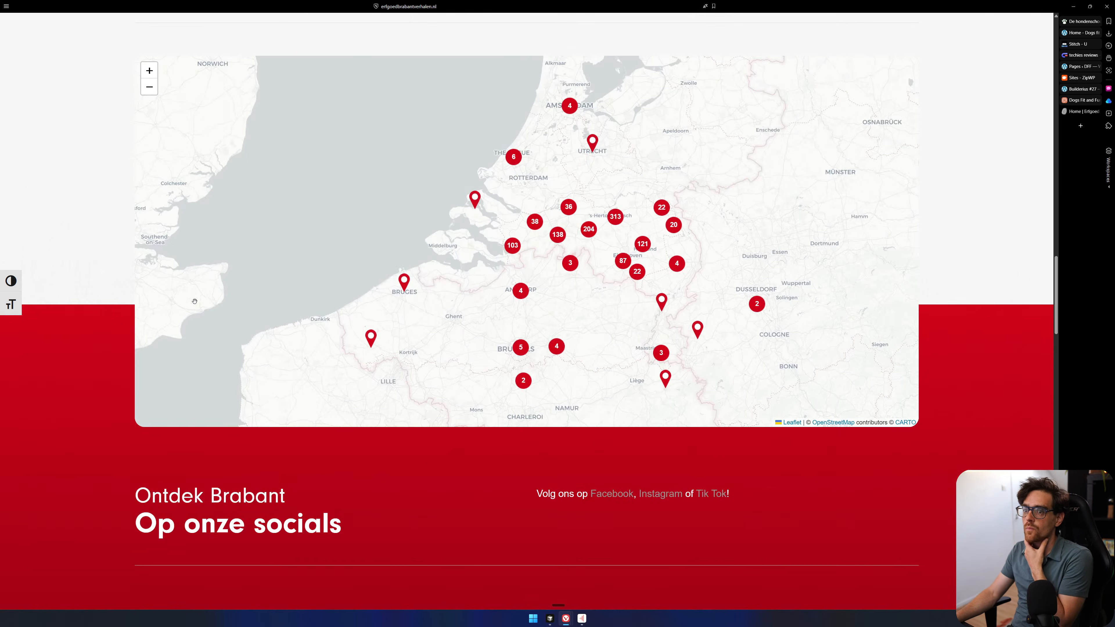
{"action": "scroll", "coordinate": [211, 296], "scroll_direction": "up", "scroll_amount": 3}
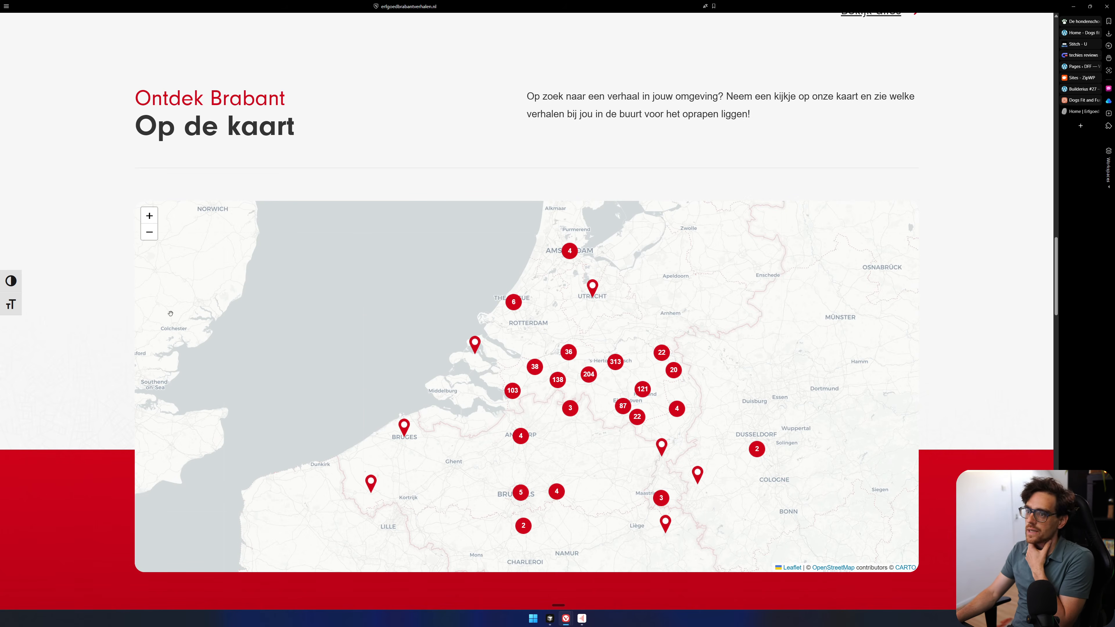
{"action": "scroll", "coordinate": [336, 570], "scroll_direction": "down", "scroll_amount": 11}
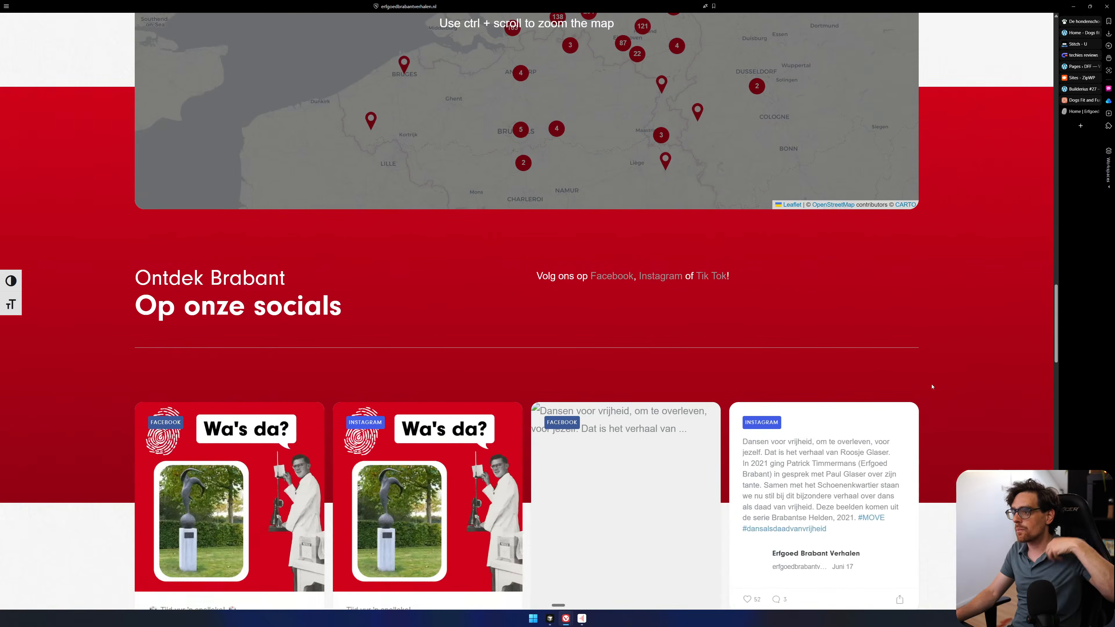
{"action": "scroll", "coordinate": [933, 385], "scroll_direction": "down", "scroll_amount": 3}
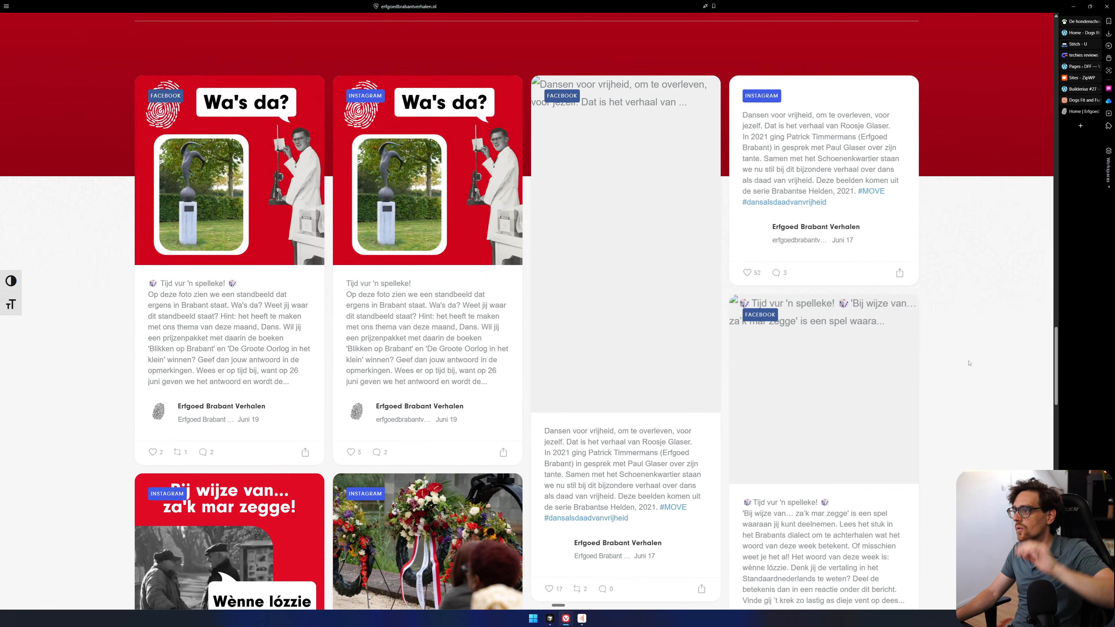
{"action": "scroll", "coordinate": [970, 323], "scroll_direction": "down", "scroll_amount": 5, "text": "ctrl"}
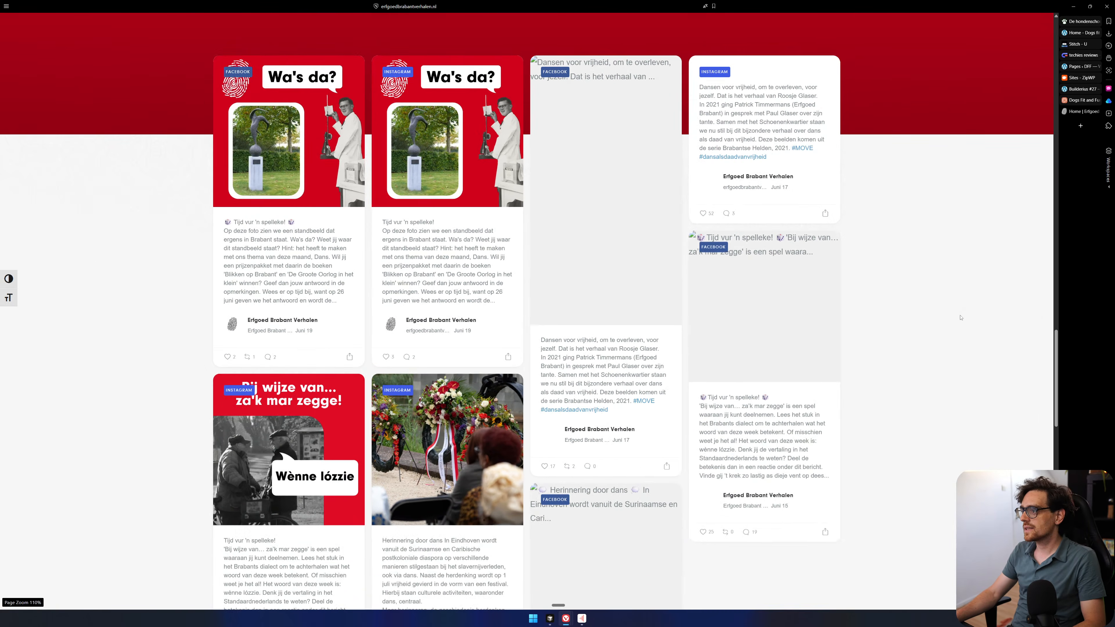
{"action": "scroll", "coordinate": [933, 341], "scroll_direction": "down", "scroll_amount": 18}
{"action": "scroll", "coordinate": [891, 337], "scroll_direction": "up", "scroll_amount": 9}
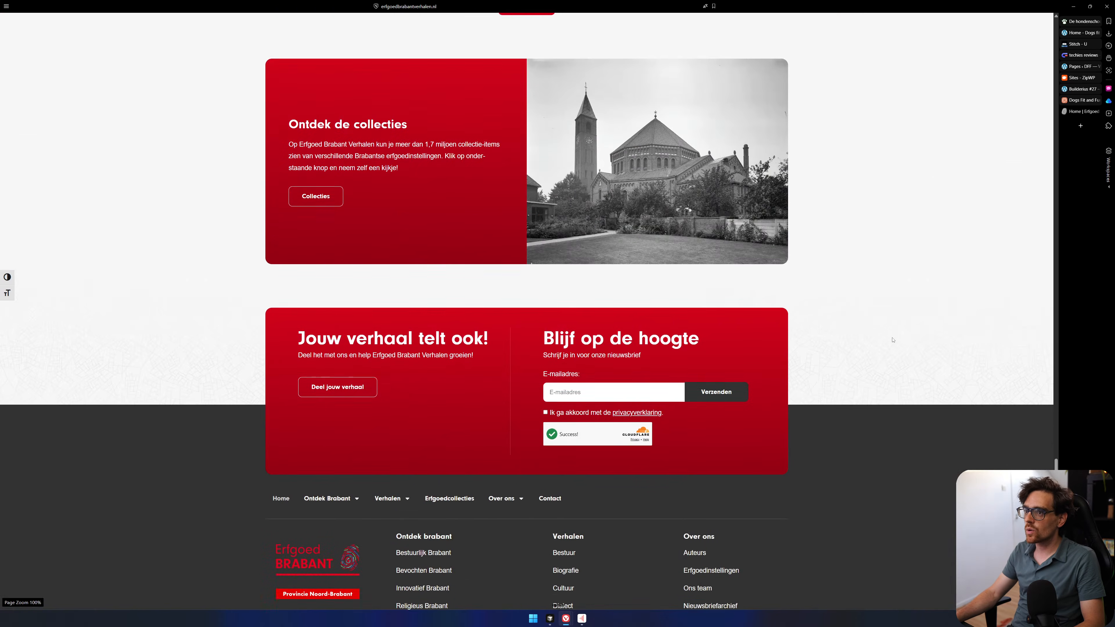
{"action": "scroll", "coordinate": [891, 340], "scroll_direction": "up", "scroll_amount": 20}
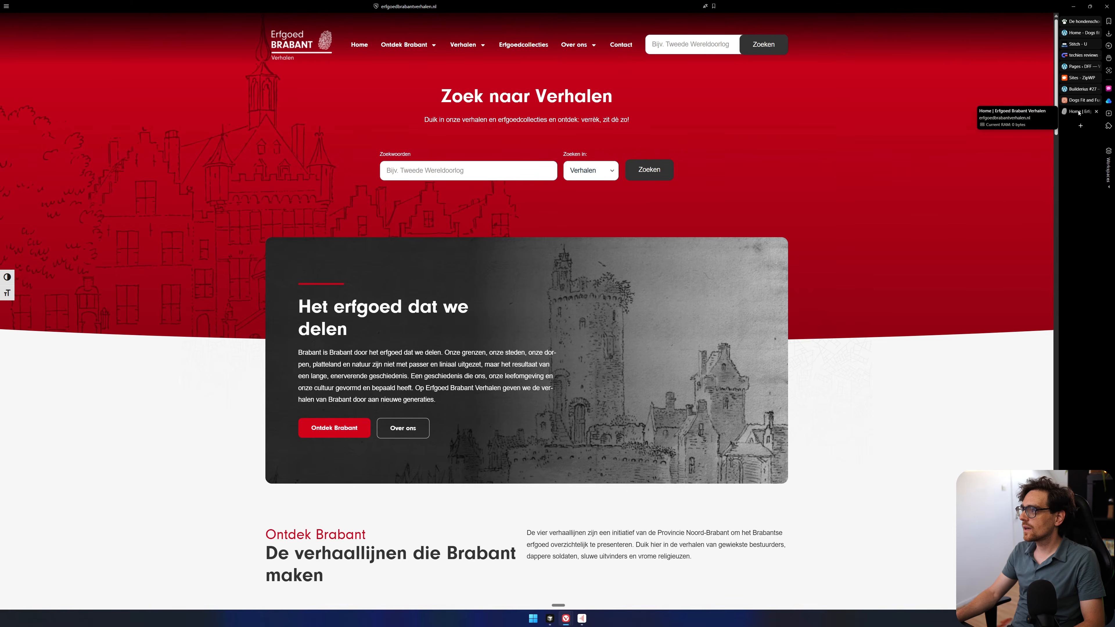
{"action": "left_click", "coordinate": [1096, 111]}
{"action": "scroll", "coordinate": [490, 186], "scroll_direction": "up", "scroll_amount": 5}
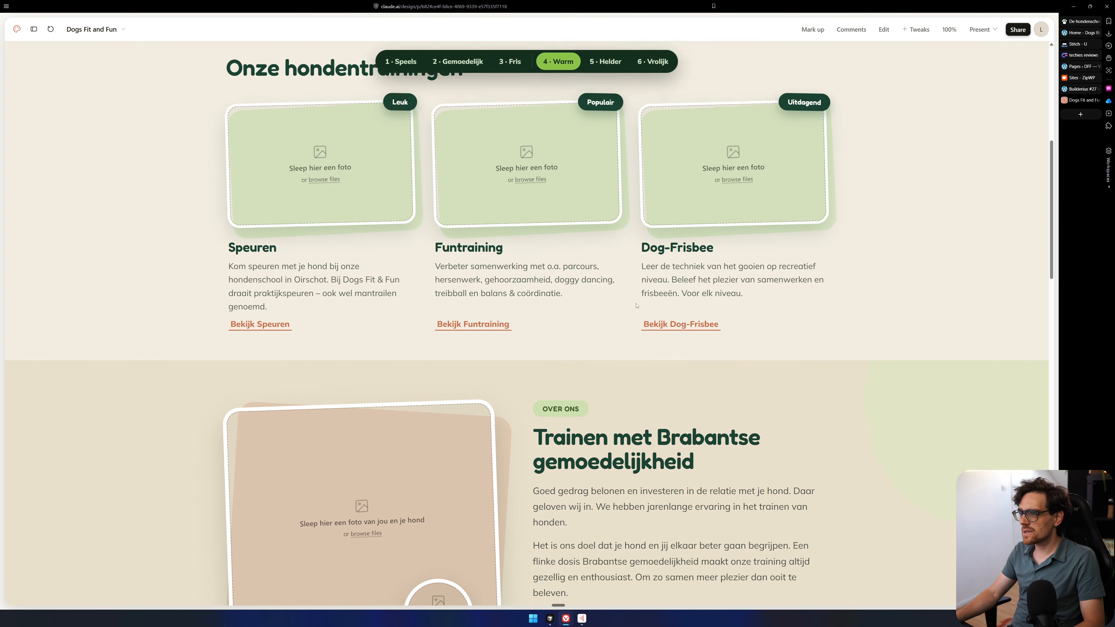
Switch to Builderius and check the generated training cards below the hero on the canvas.
{"action": "left_click", "coordinate": [1077, 89]}
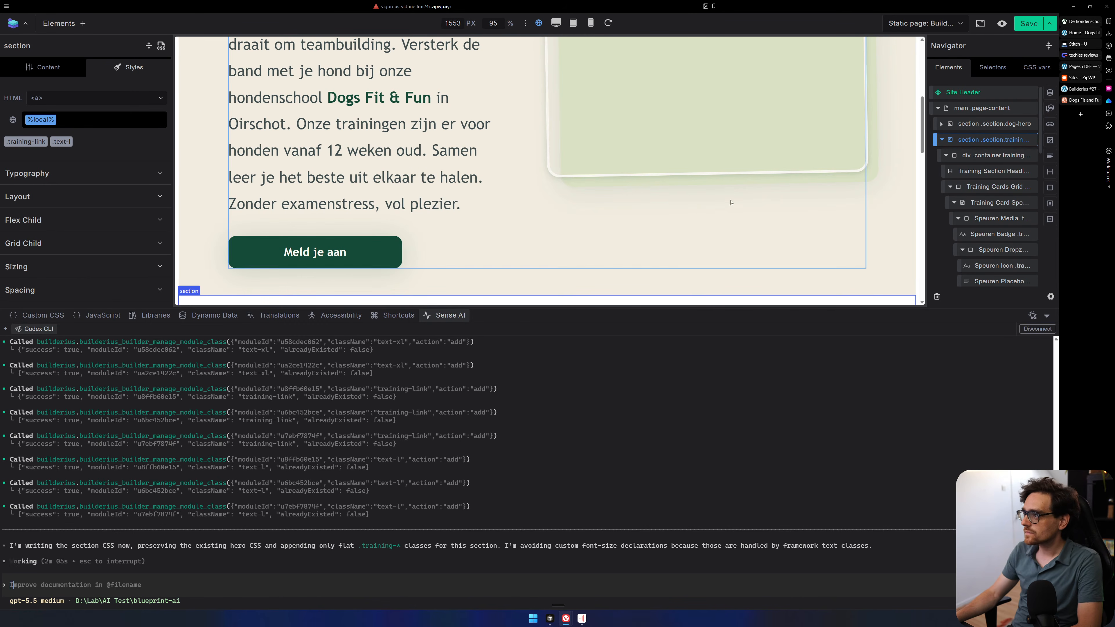
{"action": "scroll", "coordinate": [652, 208], "scroll_direction": "down", "scroll_amount": 5}
{"action": "scroll", "coordinate": [652, 208], "scroll_direction": "down", "scroll_amount": 8}
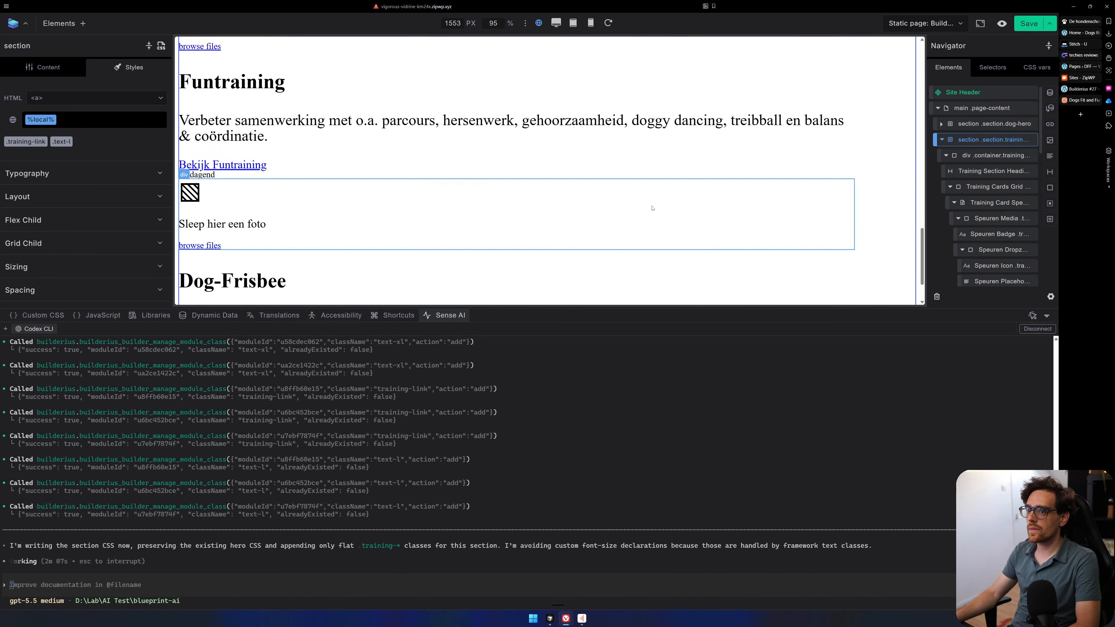
Examine the unstyled Onze hondentrainingen section on the canvas and Codex's log of completed calls, resizing the output area as needed.
{"action": "left_click_drag", "start_coordinate": [516, 305], "coordinate": [520, 502]}
{"action": "scroll", "coordinate": [515, 240], "scroll_direction": "up", "scroll_amount": 5}
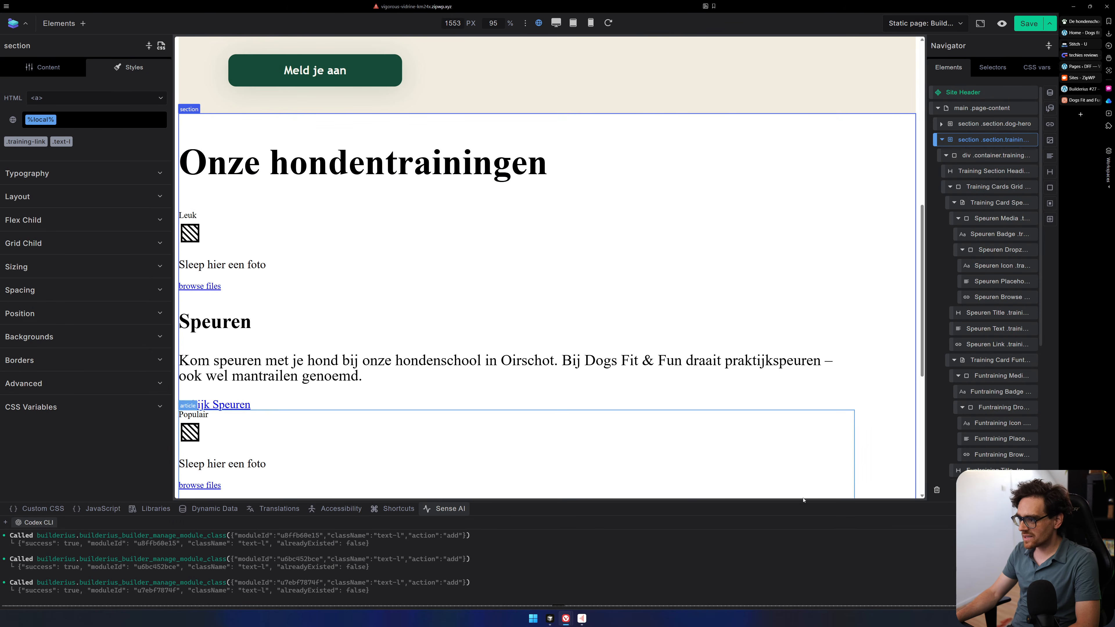
{"action": "left_click_drag", "start_coordinate": [793, 501], "coordinate": [717, 328]}
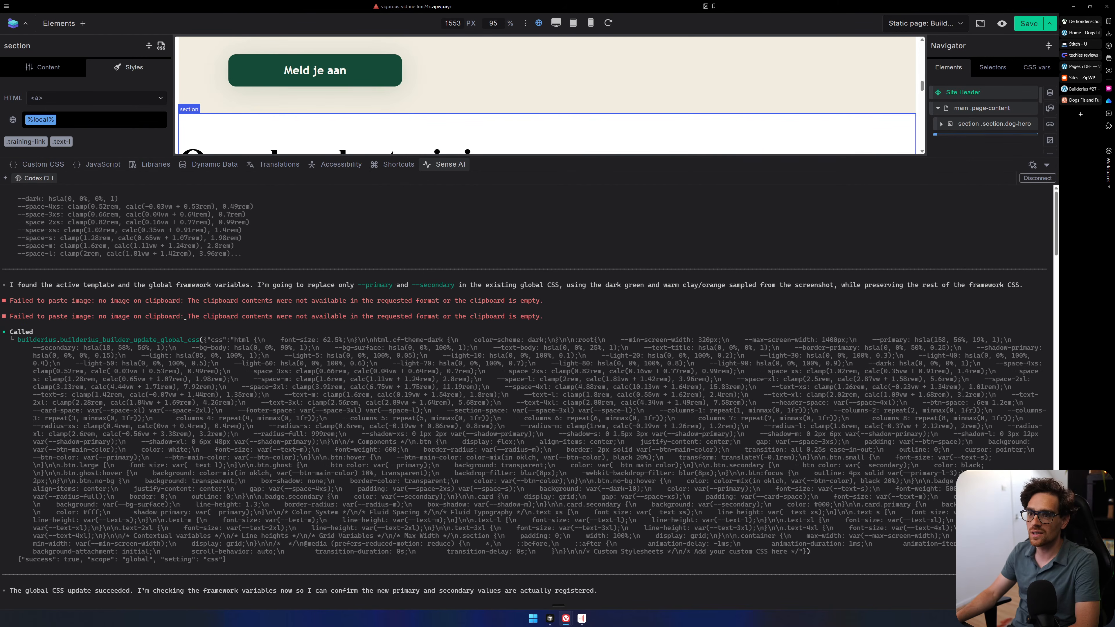
{"action": "left_click_drag", "start_coordinate": [782, 215], "coordinate": [637, 474]}
{"action": "scroll", "coordinate": [640, 473], "scroll_direction": "down", "scroll_amount": 20}
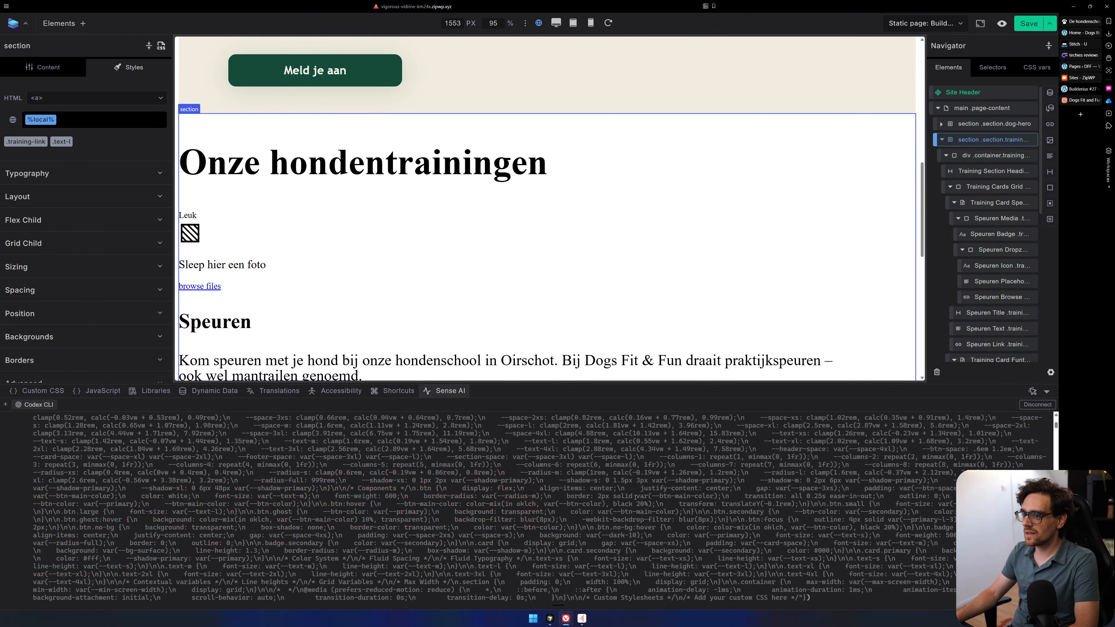
{"action": "scroll", "coordinate": [637, 498], "scroll_direction": "down", "scroll_amount": 20}
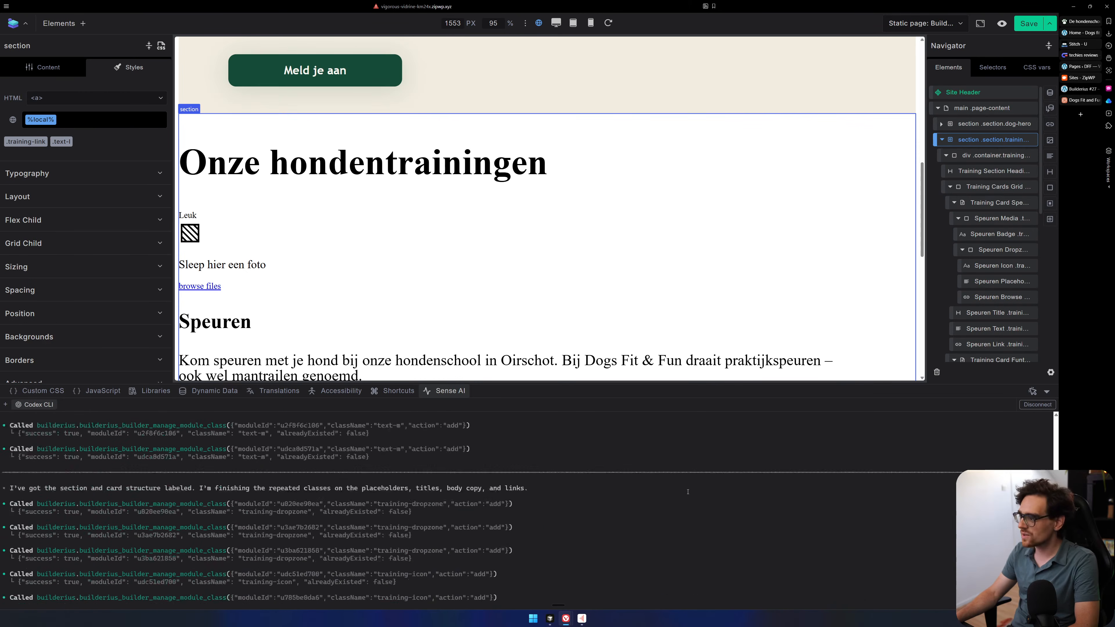
{"action": "left_click", "coordinate": [517, 580]}
{"action": "left_click_drag", "start_coordinate": [510, 392], "coordinate": [632, 378]}
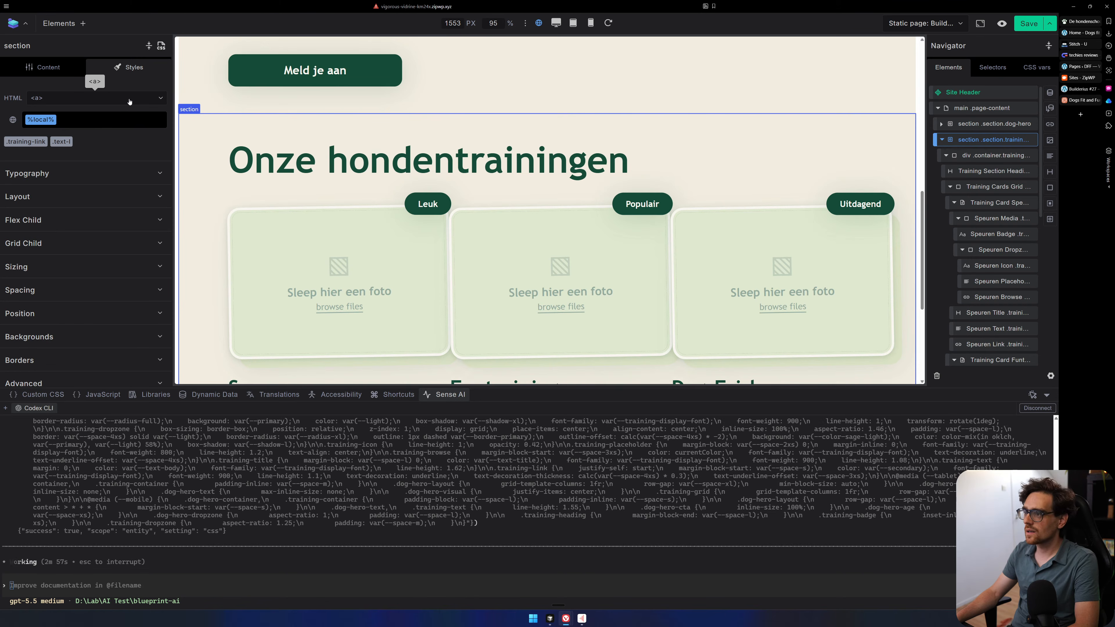
Check the selected element's Advanced styles and its CSS code view, and look over the text of the generated training cards.
{"action": "scroll", "coordinate": [104, 254], "scroll_direction": "down", "scroll_amount": 1}
{"action": "left_click", "coordinate": [95, 352]}
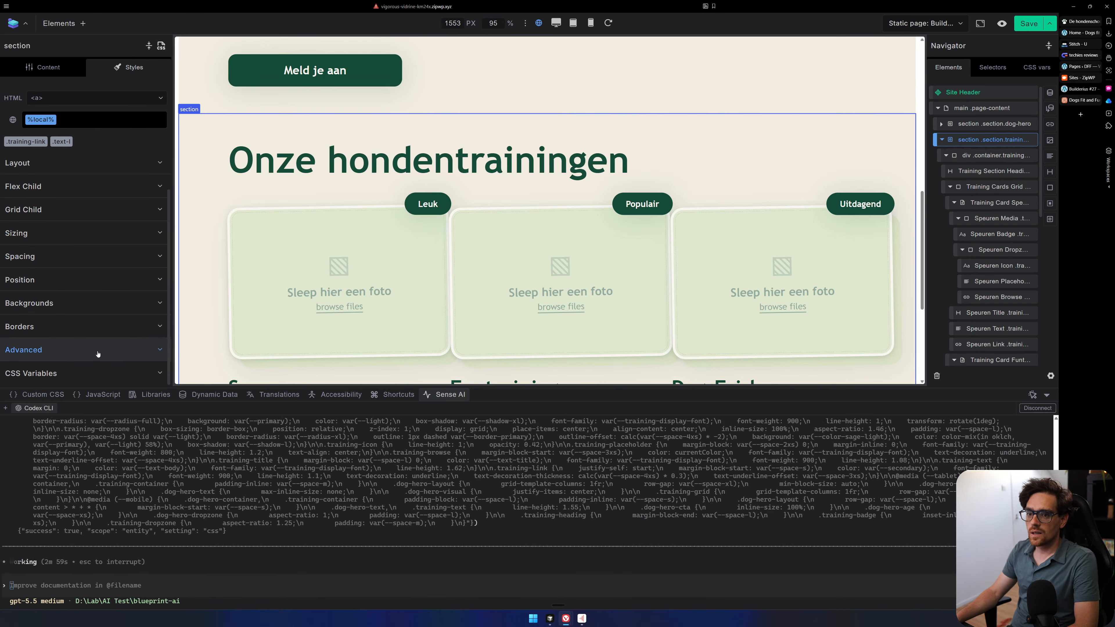
{"action": "scroll", "coordinate": [92, 356], "scroll_direction": "down", "scroll_amount": 1}
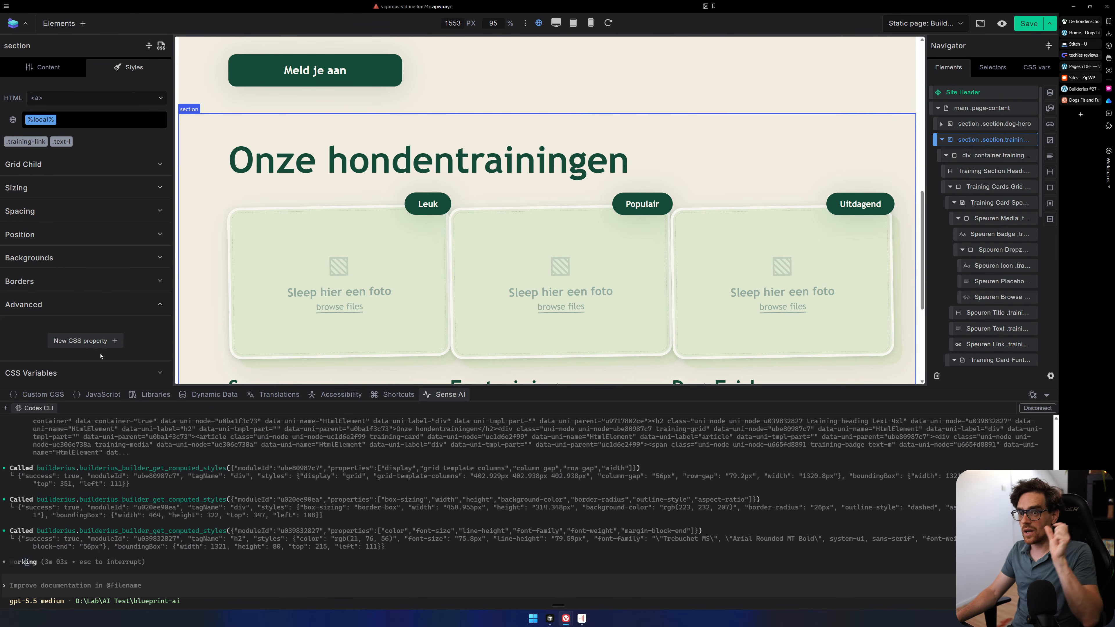
{"action": "left_click", "coordinate": [101, 305]}
{"action": "scroll", "coordinate": [124, 312], "scroll_direction": "up", "scroll_amount": 1}
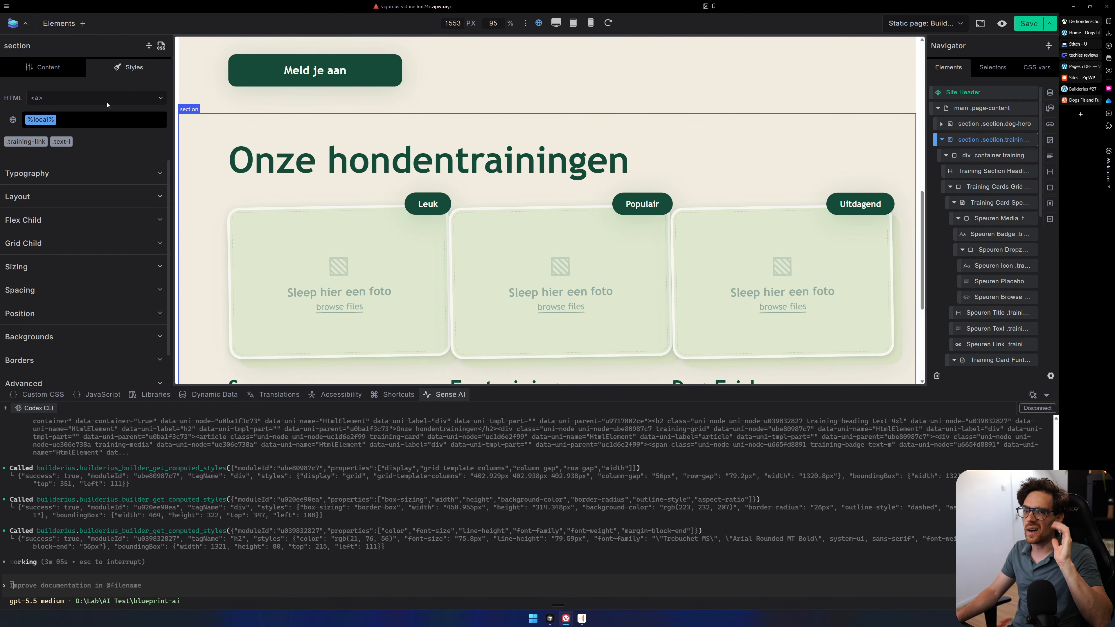
{"action": "left_click", "coordinate": [161, 45]}
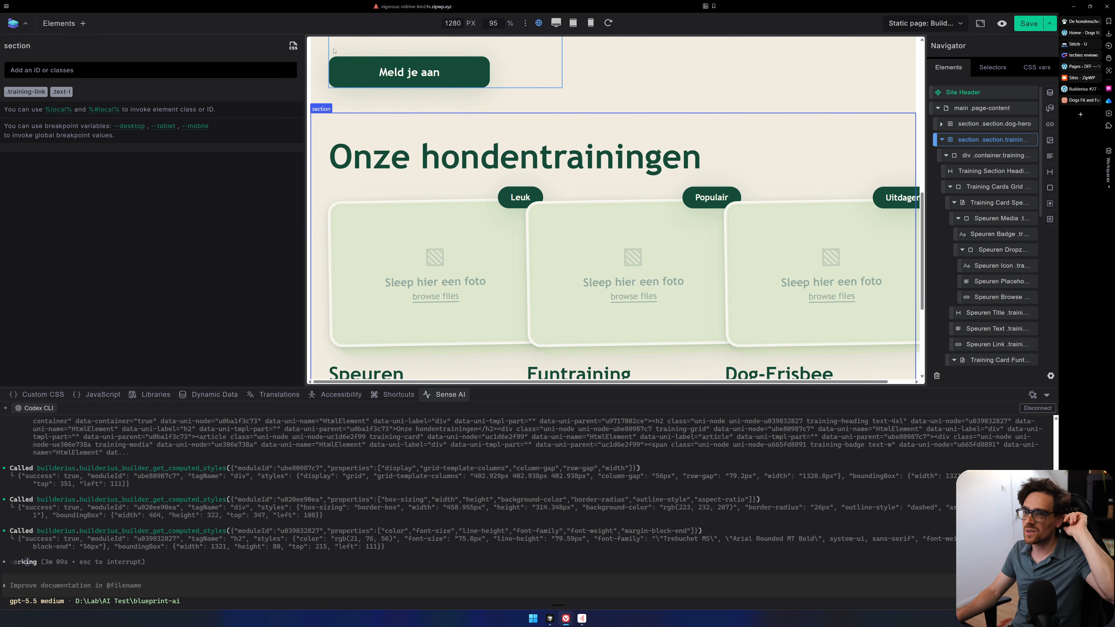
{"action": "left_click", "coordinate": [292, 45]}
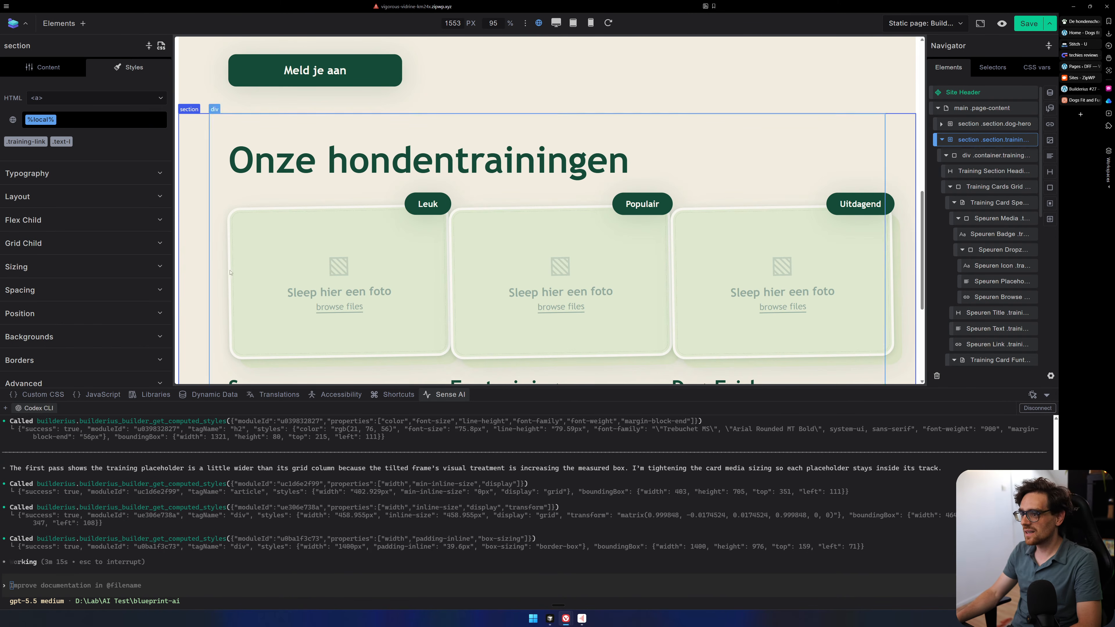
{"action": "scroll", "coordinate": [647, 241], "scroll_direction": "down", "scroll_amount": 3}
{"action": "scroll", "coordinate": [647, 240], "scroll_direction": "down", "scroll_amount": 2}
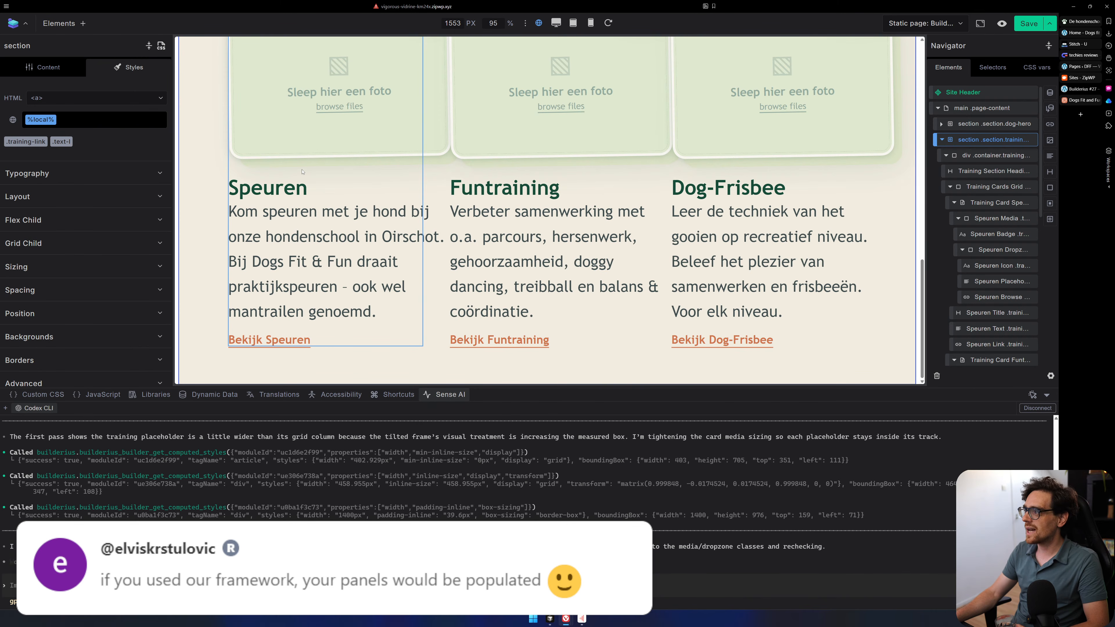
Try to open the Builderius home page in the old DFF site's admin, and close that site's tab.
{"action": "left_click", "coordinate": [1082, 66]}
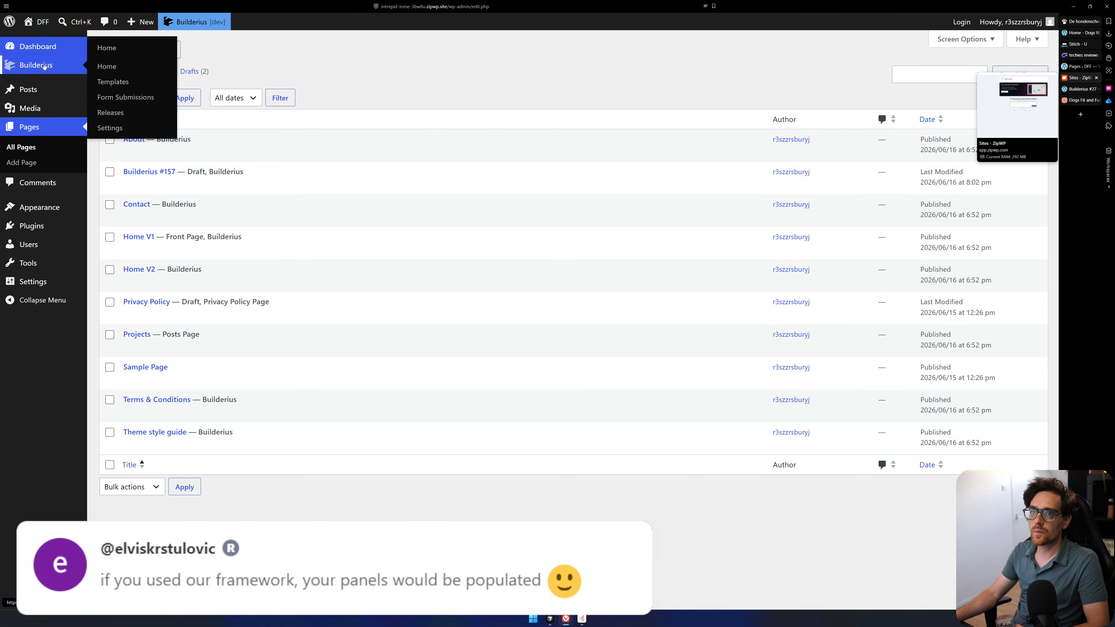
{"action": "left_click", "coordinate": [81, 62]}
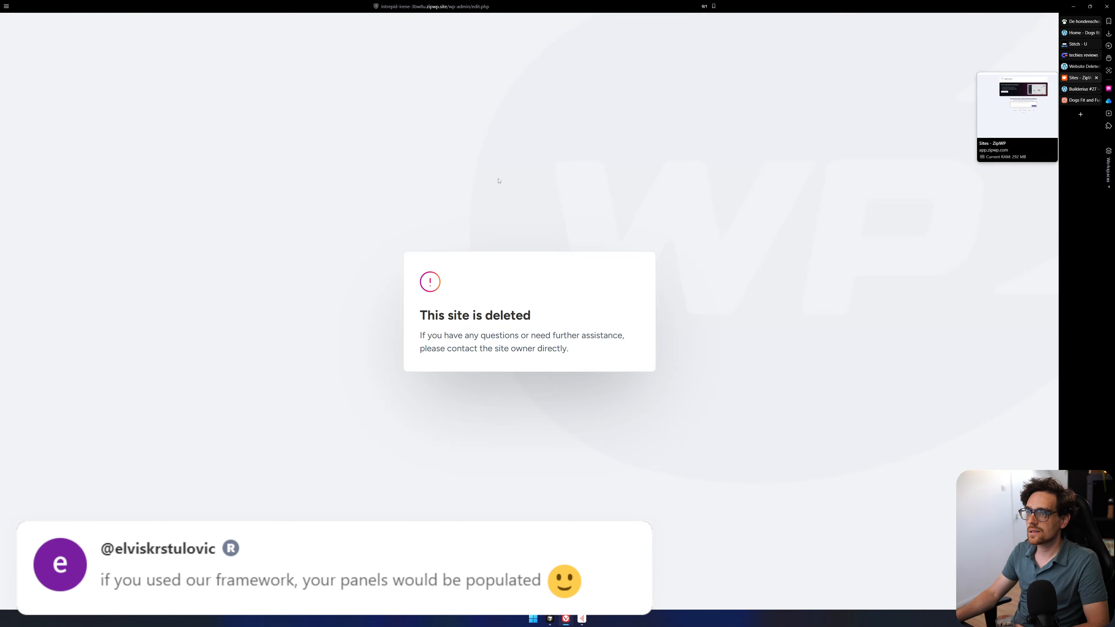
{"action": "left_click", "coordinate": [1096, 66]}
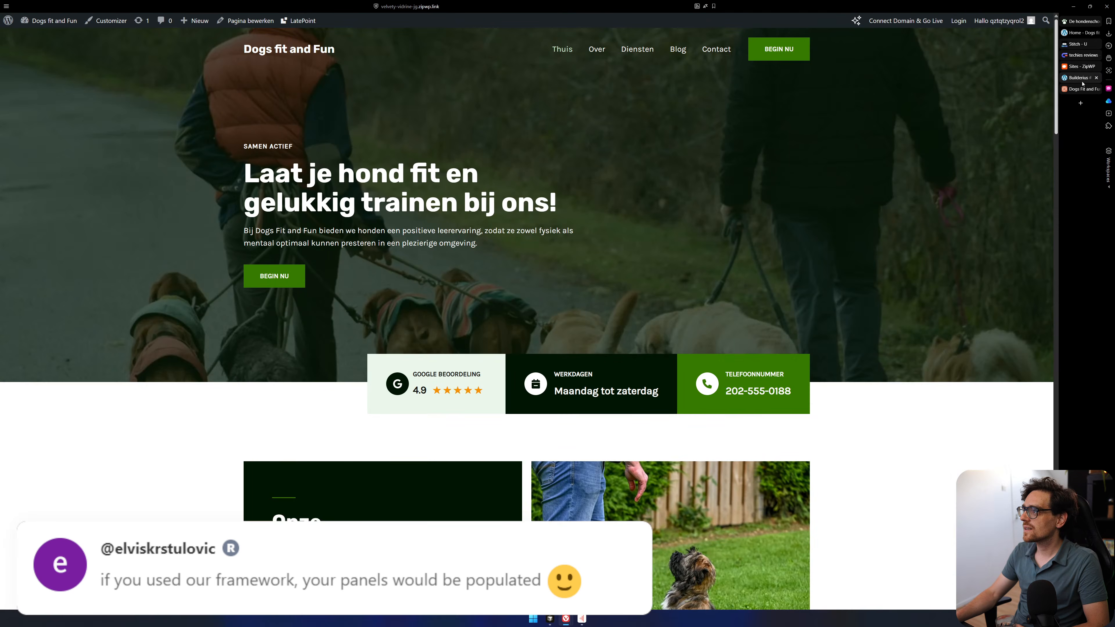
Open the current Builderius site's root address, copied from the builder's URL, in a new browser tab.
{"action": "left_click", "coordinate": [1082, 79]}
{"action": "left_click", "coordinate": [487, 8]}
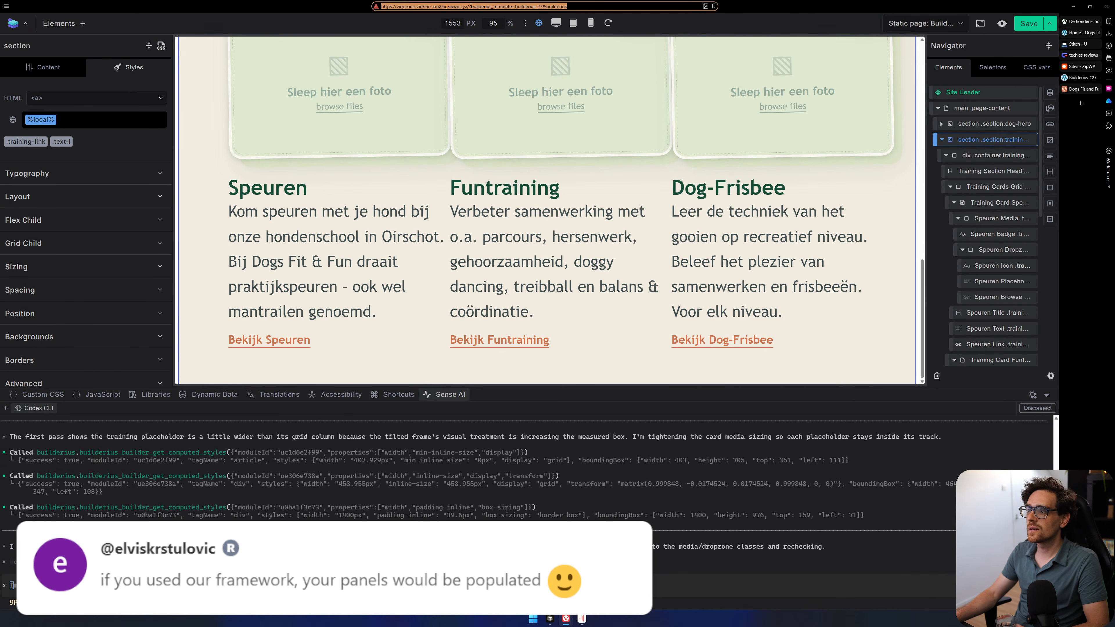
{"action": "left_click", "coordinate": [473, 6]}
{"action": "left_click_drag", "start_coordinate": [467, 7], "coordinate": [313, 6]}
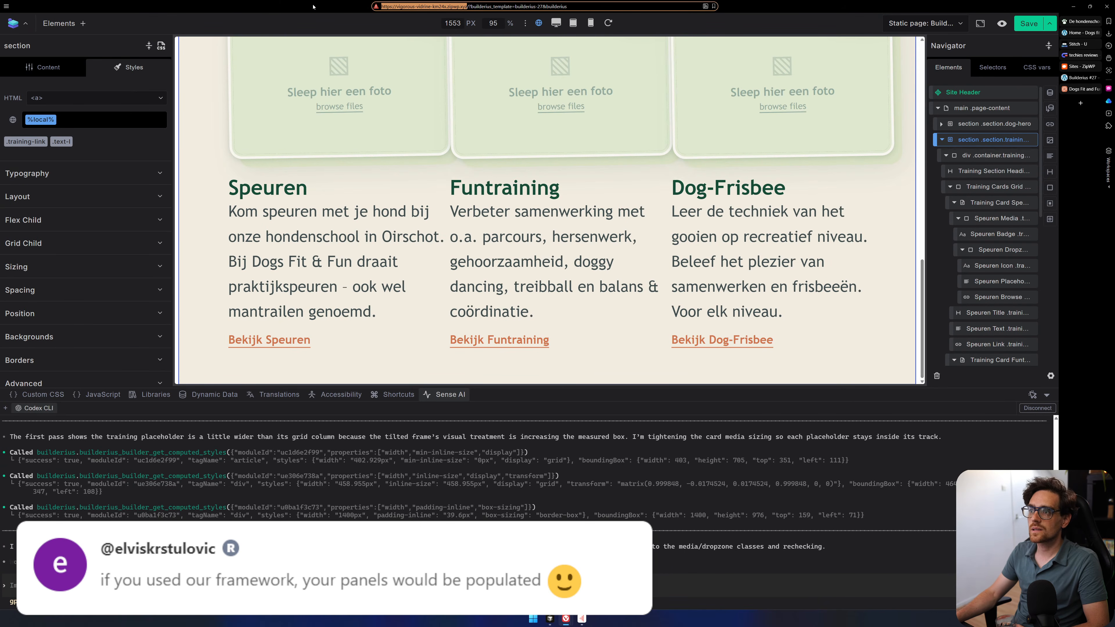
{"action": "key", "text": "ctrl+c"}
{"action": "key", "text": "ctrl+t"}
{"action": "key", "text": "ctrl+v"}
{"action": "key", "text": "Return"}
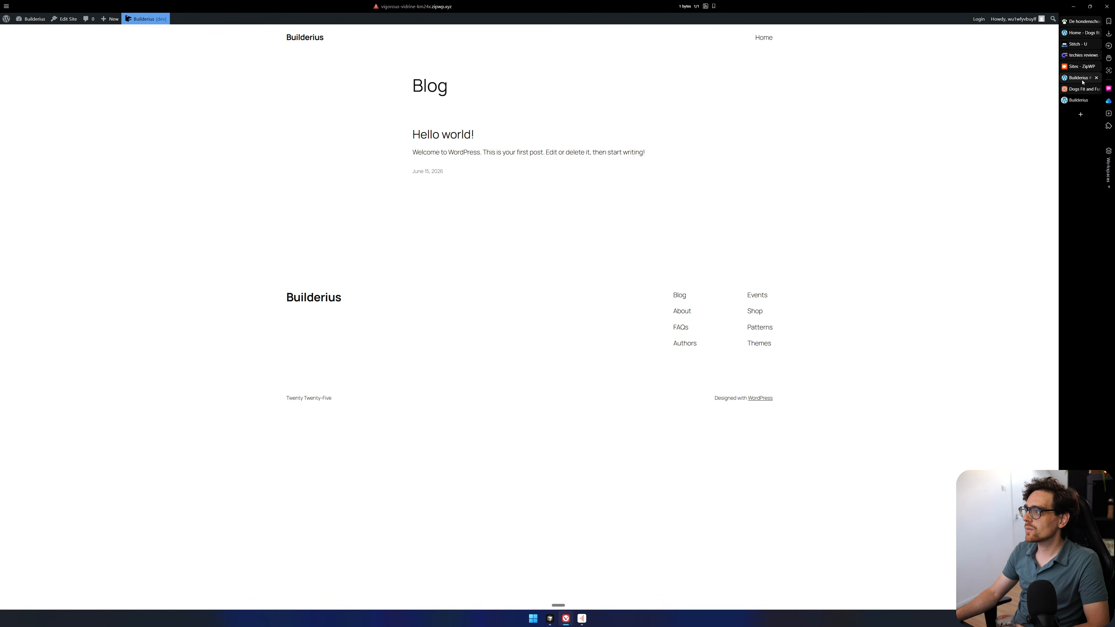
View the site's Builderius welcome page with its starter settings beside the builder, and close it again.
{"action": "left_click", "coordinate": [1080, 77]}
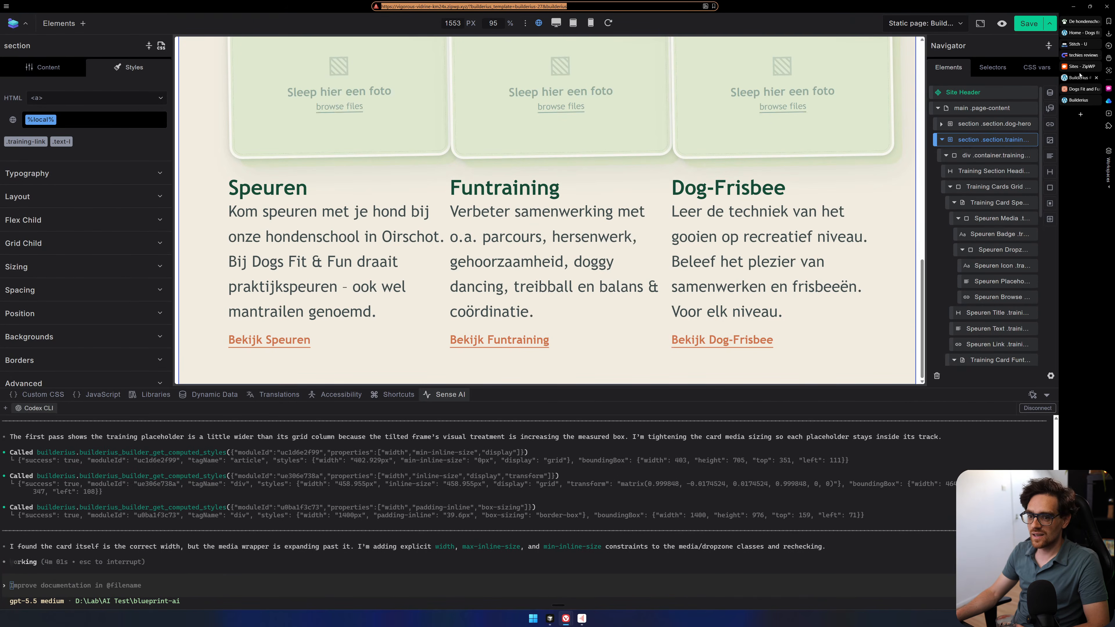
{"action": "left_click_drag", "start_coordinate": [1080, 82], "coordinate": [246, 268]}
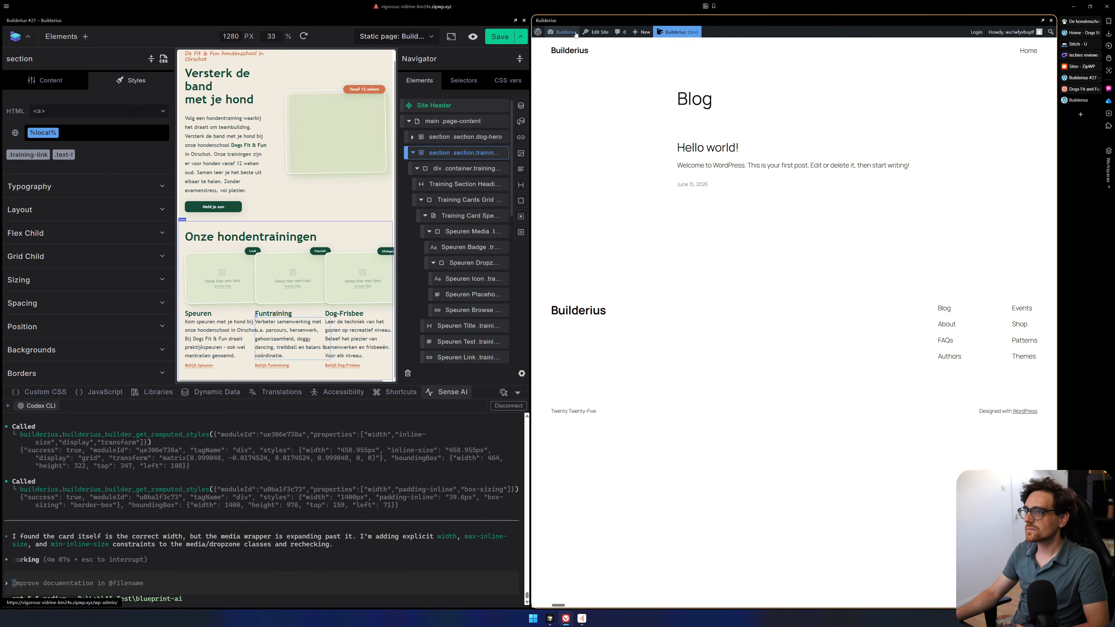
{"action": "left_click", "coordinate": [559, 43]}
{"action": "left_click", "coordinate": [555, 85]}
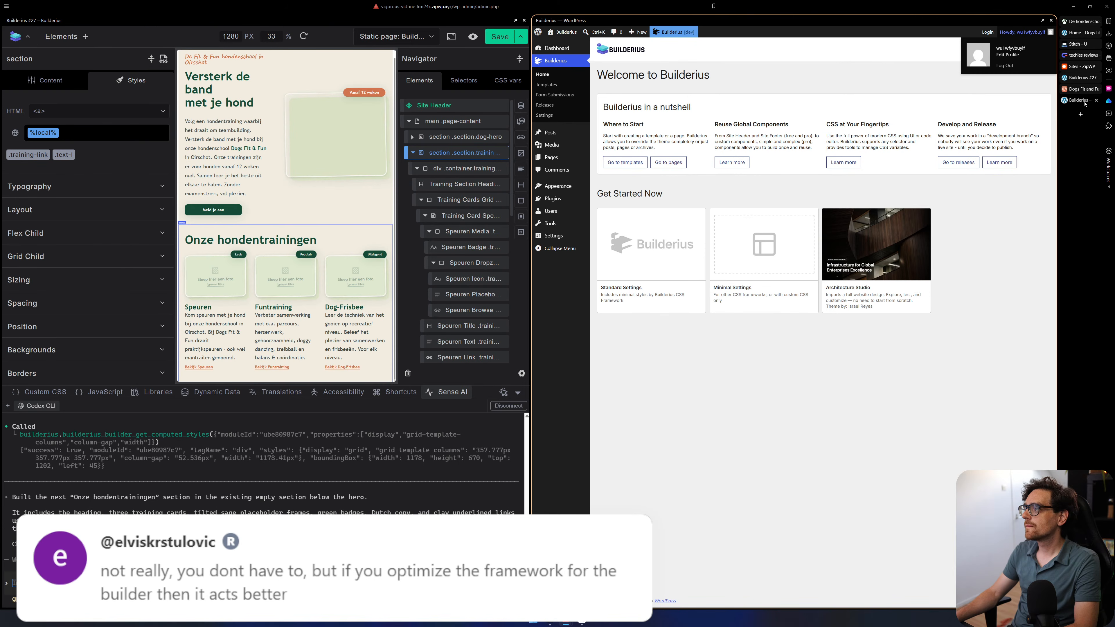
{"action": "left_click", "coordinate": [1096, 100]}
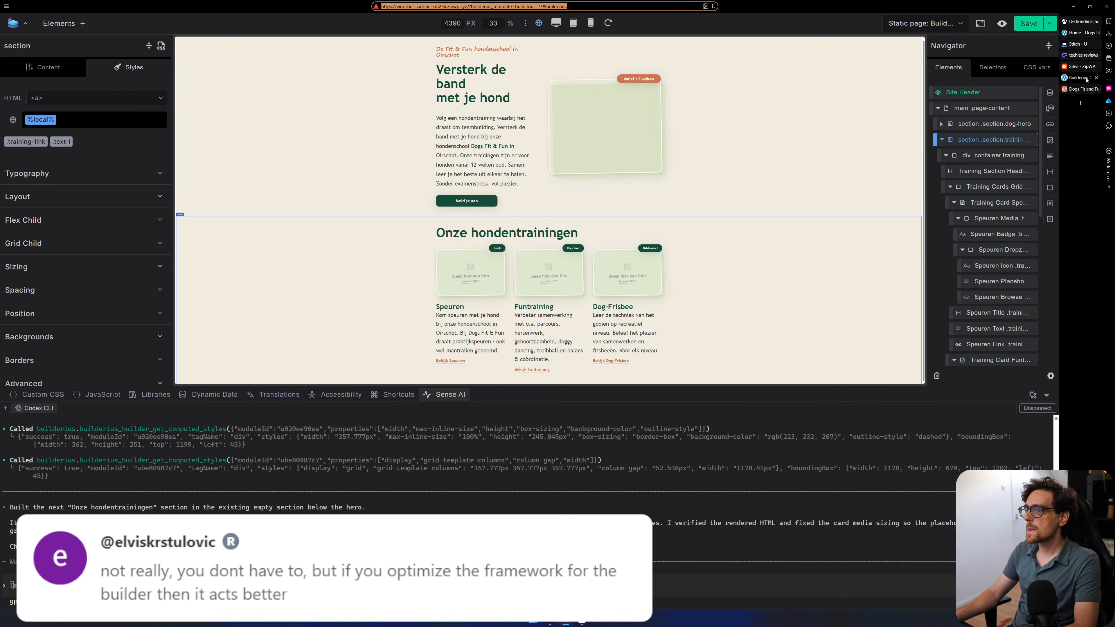
Set the canvas zoom to 100% and examine the page from the hero to the training cards' links.
{"action": "left_click", "coordinate": [493, 23]}
{"action": "type", "text": "100"}
{"action": "key", "text": "Return"}
{"action": "scroll", "coordinate": [642, 304], "scroll_direction": "down", "scroll_amount": 6}
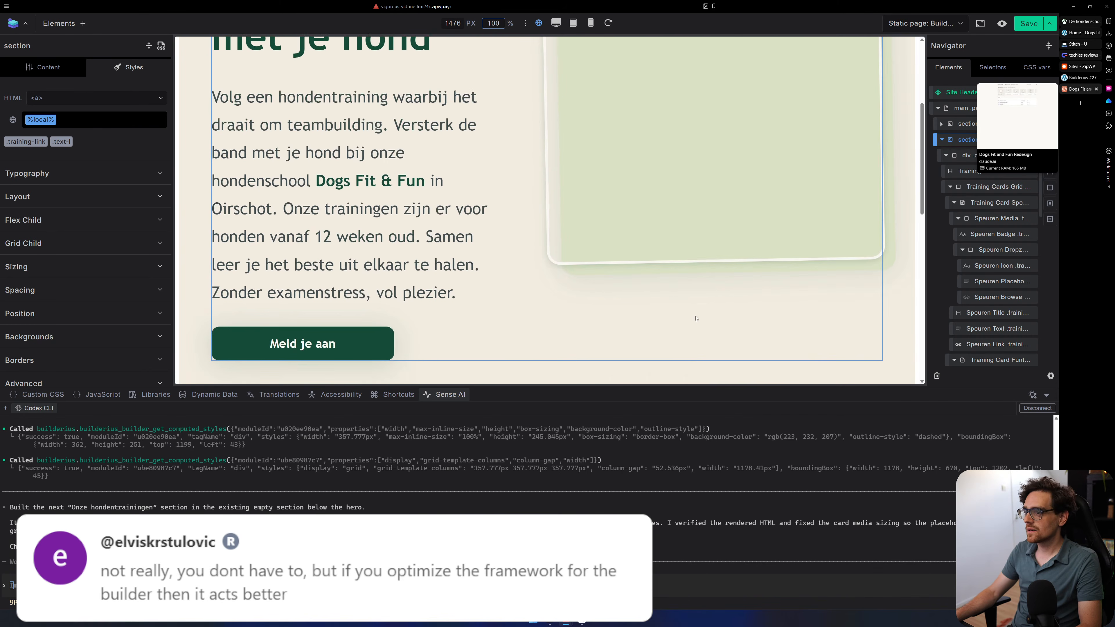
{"action": "scroll", "coordinate": [642, 304], "scroll_direction": "down", "scroll_amount": 3}
{"action": "scroll", "coordinate": [797, 284], "scroll_direction": "down", "scroll_amount": 3}
{"action": "scroll", "coordinate": [797, 283], "scroll_direction": "down", "scroll_amount": 1}
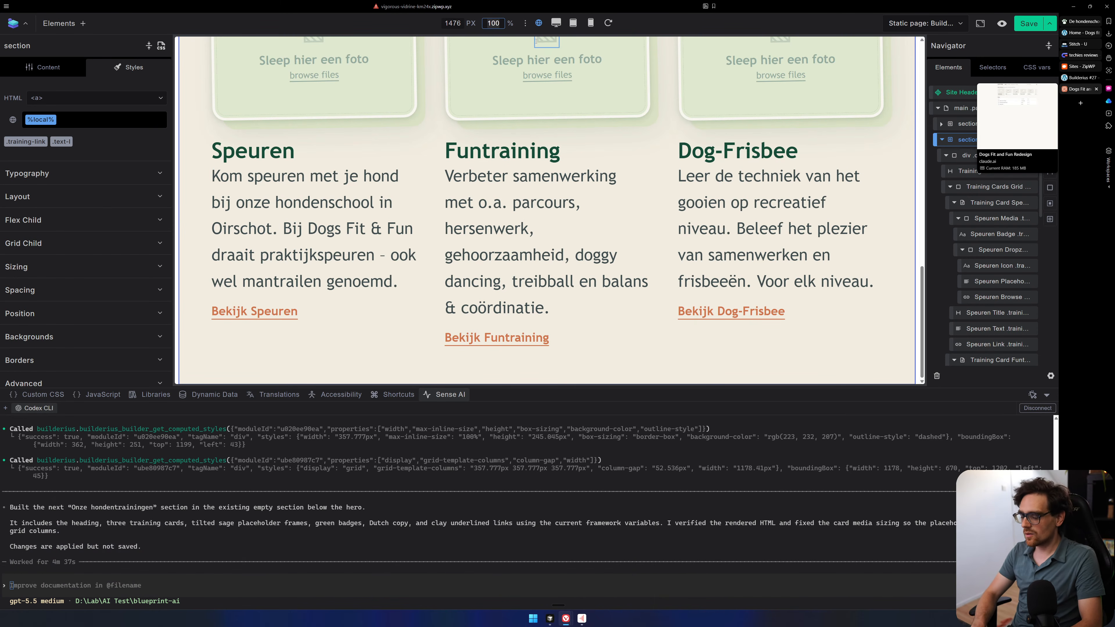
Preview the training cards at 80% and 70% canvas zoom, and return the zoom to 100%.
{"action": "type", "text": "80"}
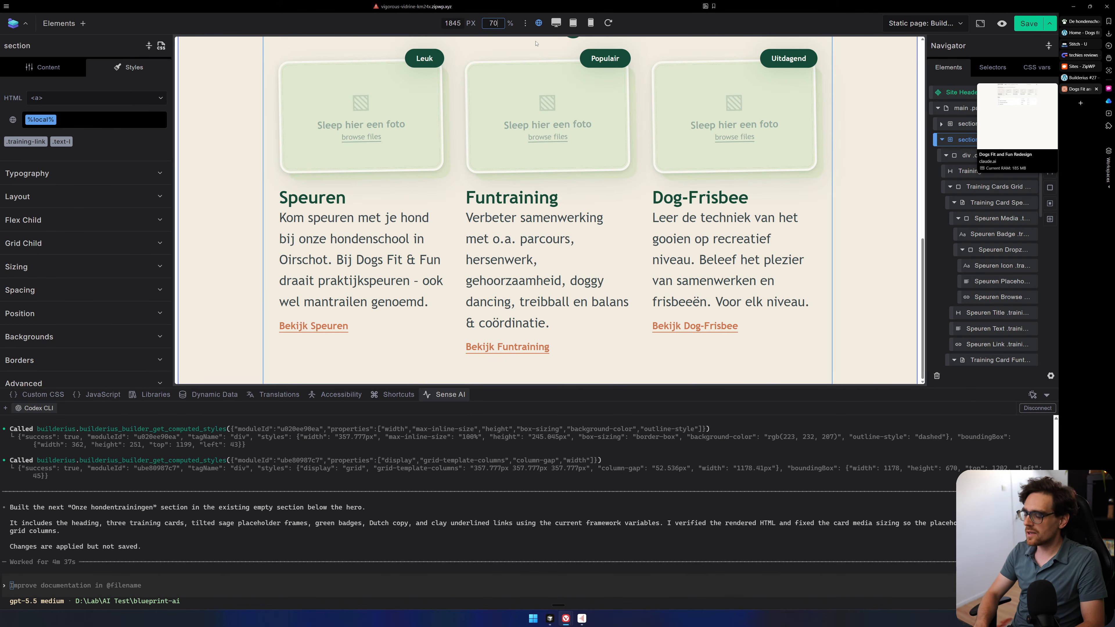
{"action": "key", "text": "Return"}
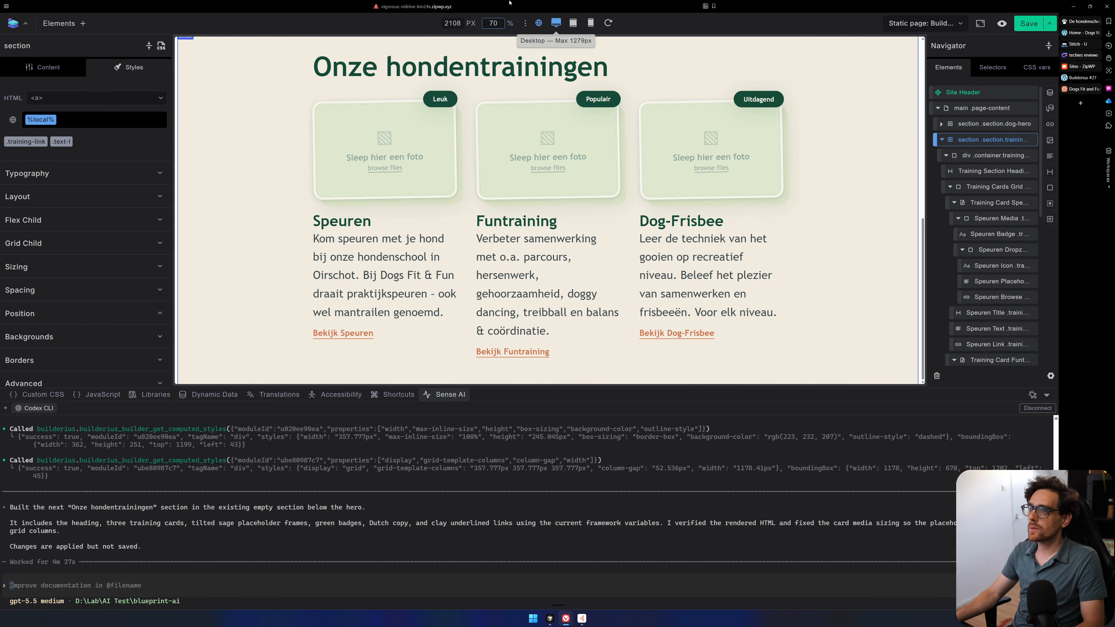
{"action": "type", "text": "00"}
{"action": "key", "text": "Return"}
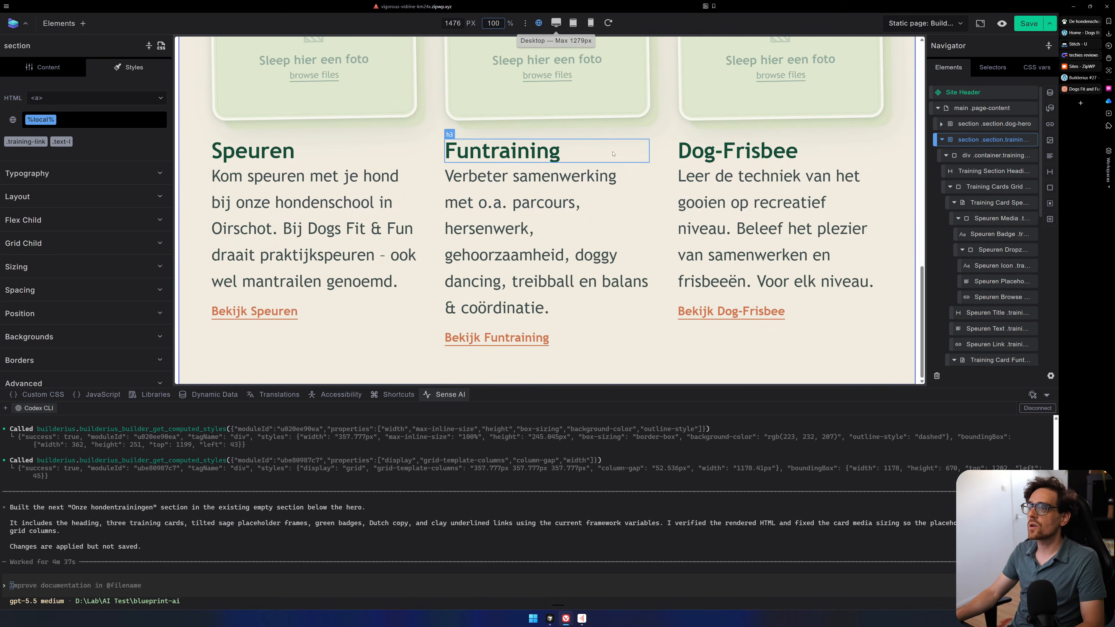
Review the page from the hero to the training cards, and inspect the Funtraining placeholder icon and the section's container.
{"action": "scroll", "coordinate": [649, 147], "scroll_direction": "up", "scroll_amount": 10}
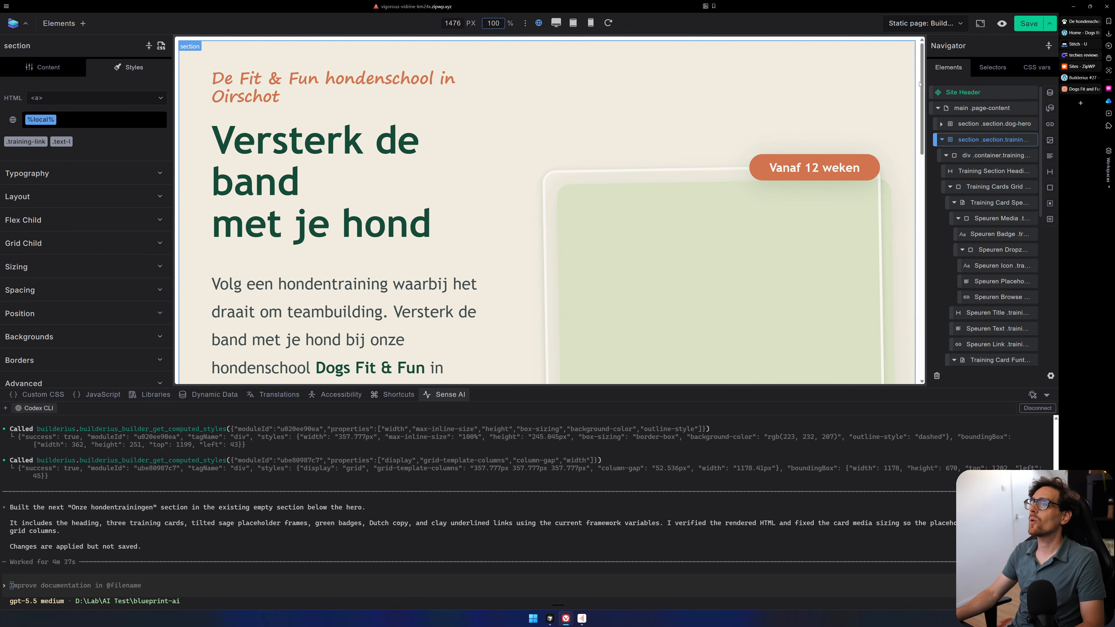
{"action": "scroll", "coordinate": [439, 189], "scroll_direction": "down", "scroll_amount": 8}
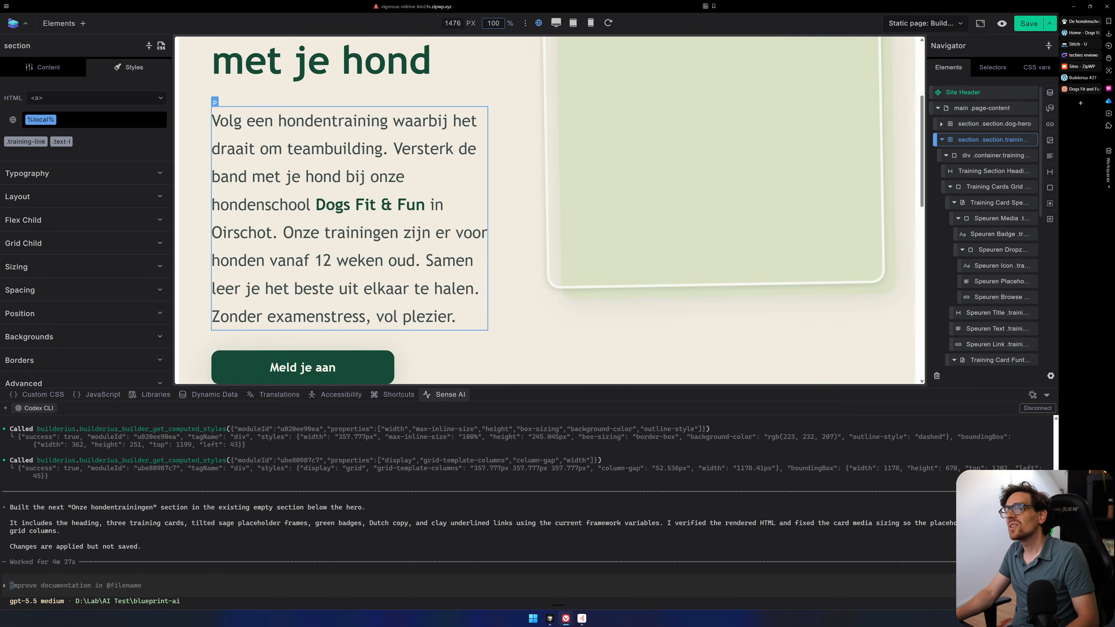
{"action": "scroll", "coordinate": [605, 300], "scroll_direction": "down", "scroll_amount": 5}
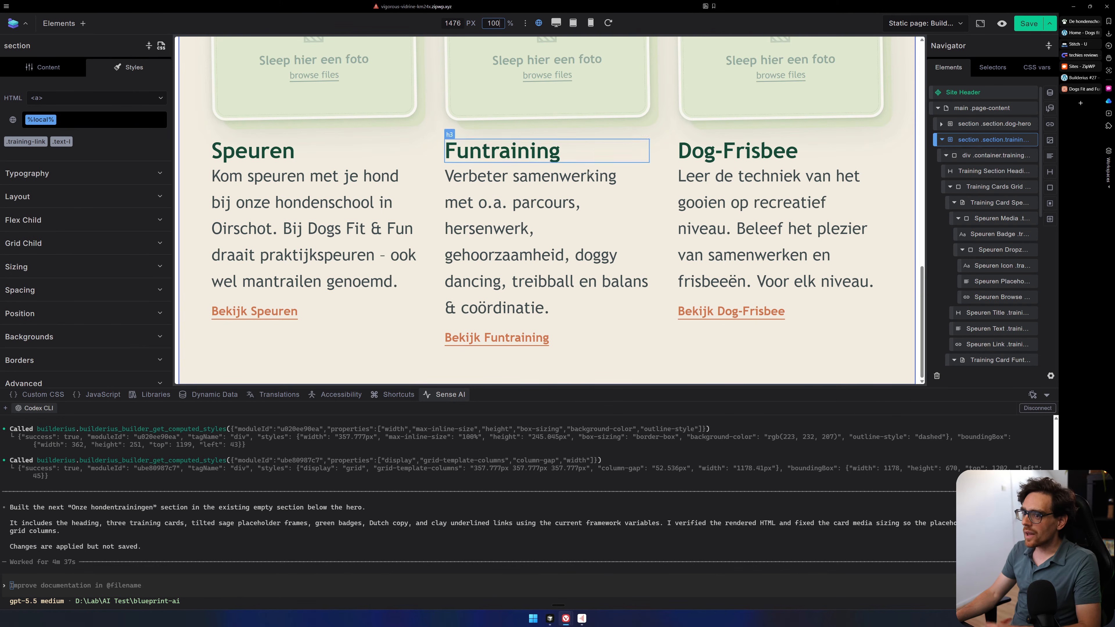
{"action": "scroll", "coordinate": [581, 204], "scroll_direction": "up", "scroll_amount": 3}
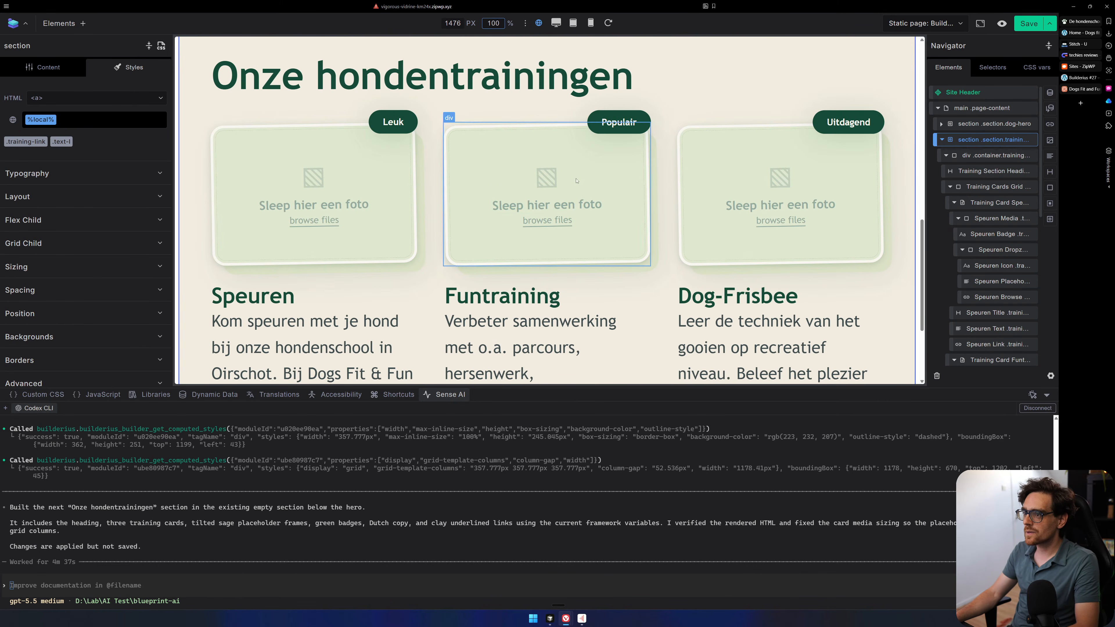
{"action": "left_click", "coordinate": [546, 178]}
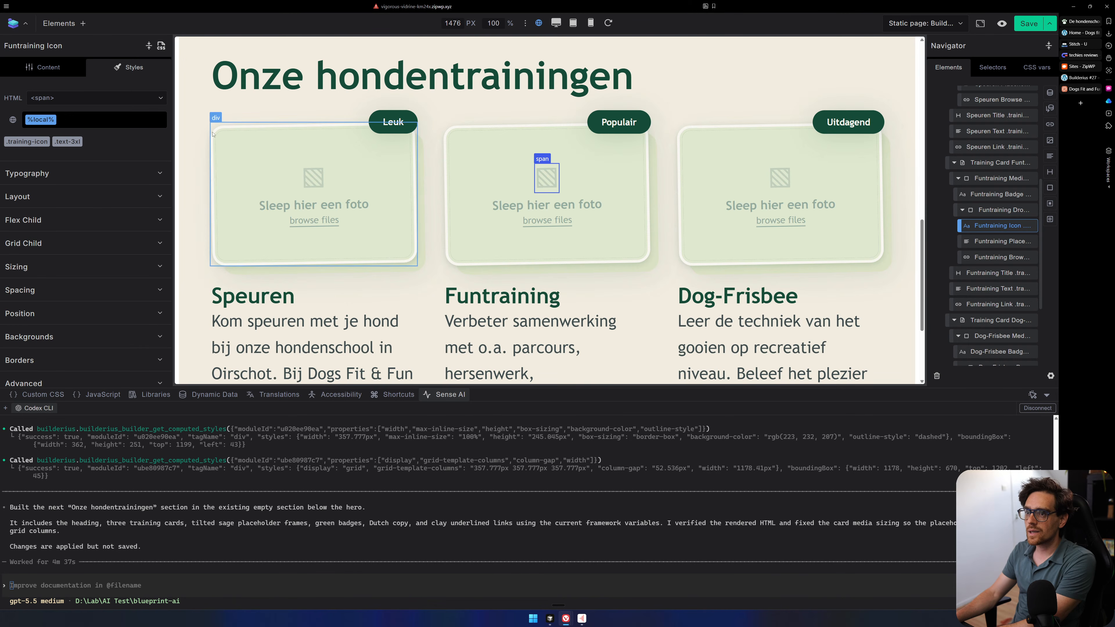
{"action": "left_click", "coordinate": [725, 112]}
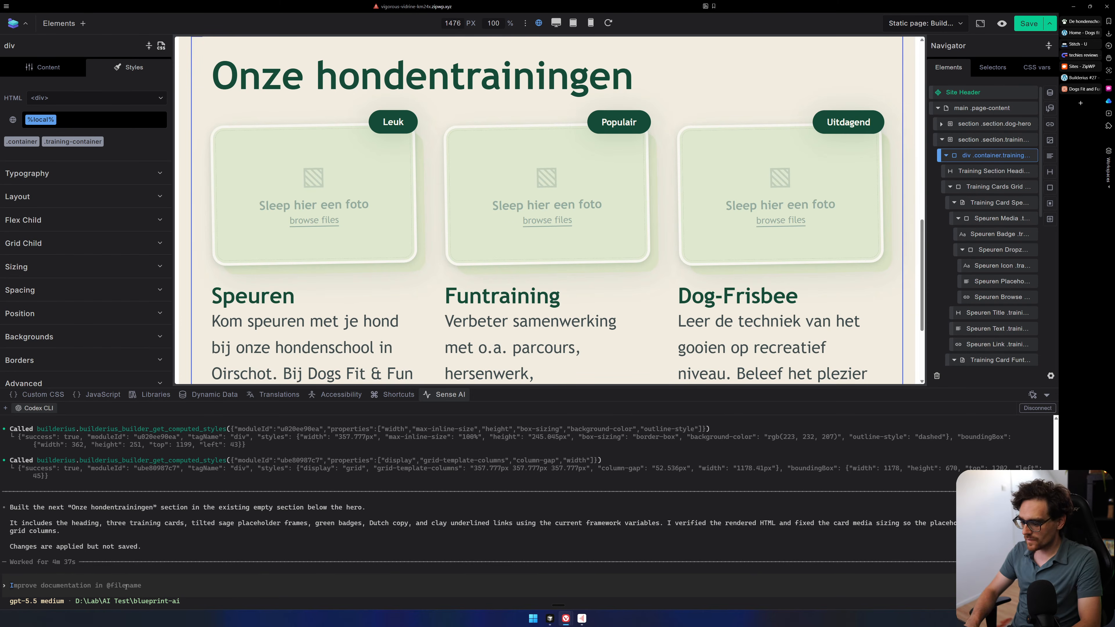
Ask Codex to remove the 'sleep hier een foto' text and the other image placeholder stuff that isn't needed.
{"action": "type", "text": "remove the "}
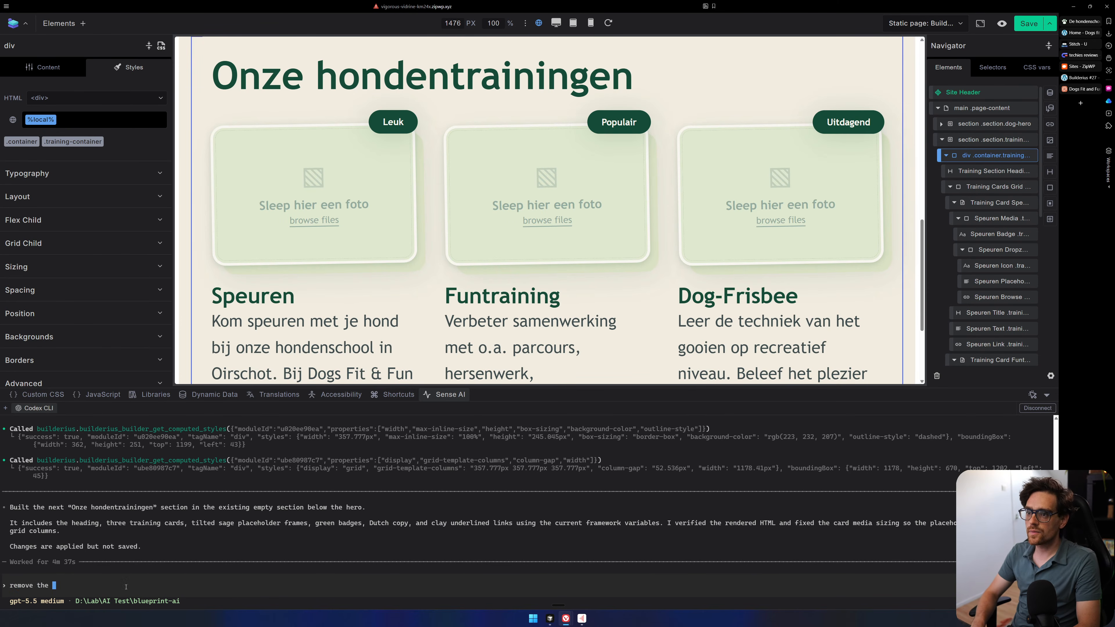
{"action": "type", "text": "'s"}
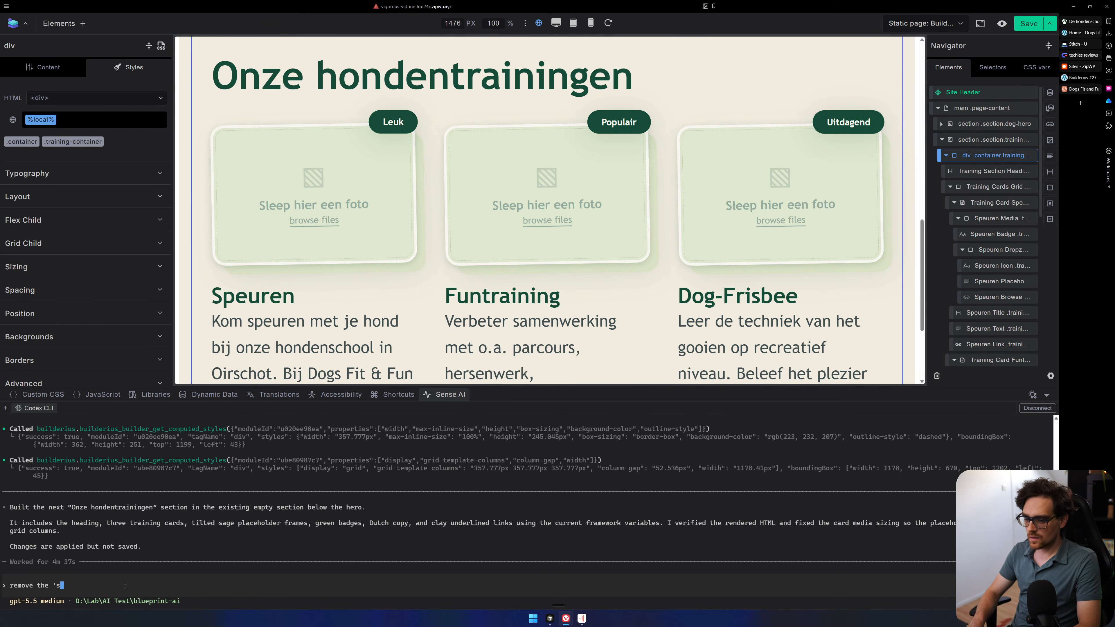
{"action": "type", "text": "leep h"}
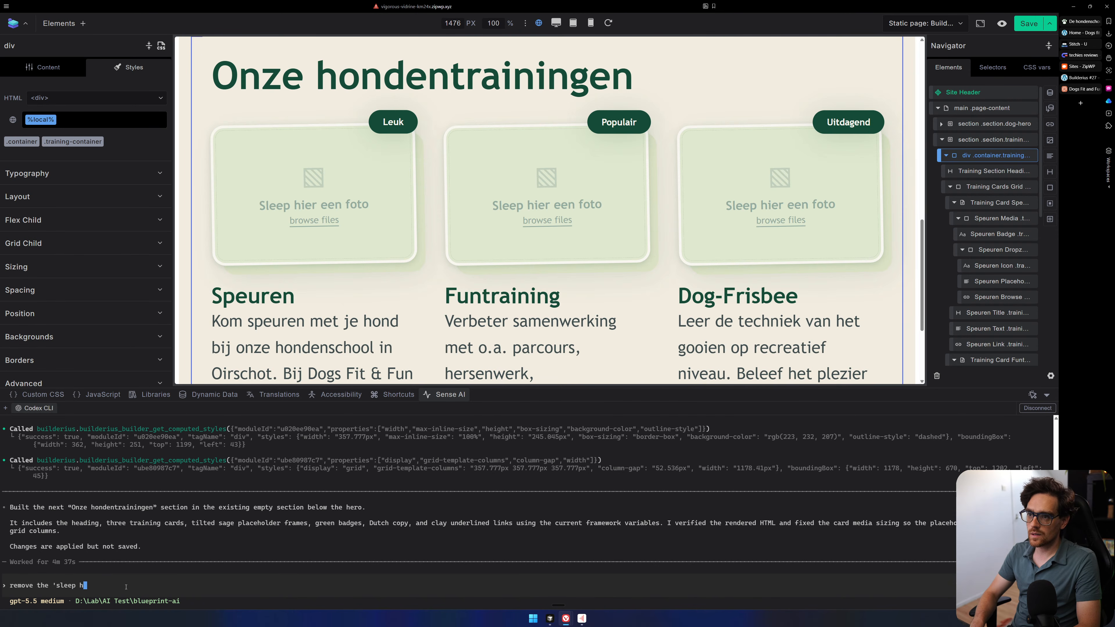
{"action": "type", "text": "ier een foto' tekst"}
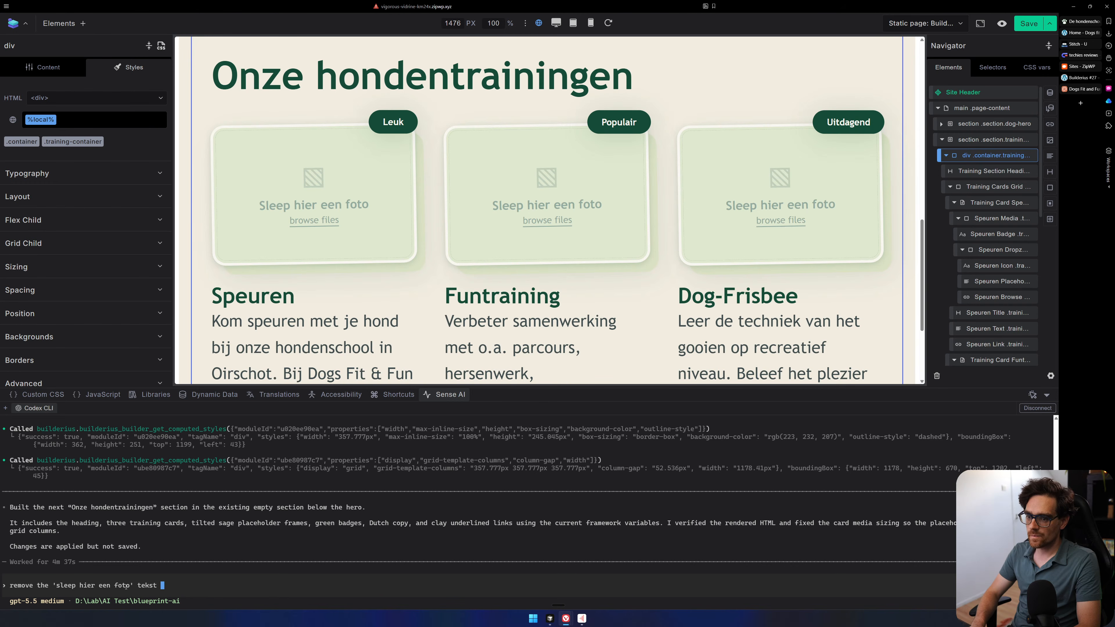
{"action": "key", "text": "BackSpace"}
{"action": "key", "text": "BackSpace"}
{"action": "key", "text": "BackSpace"}
{"action": "type", "text": "xt an"}
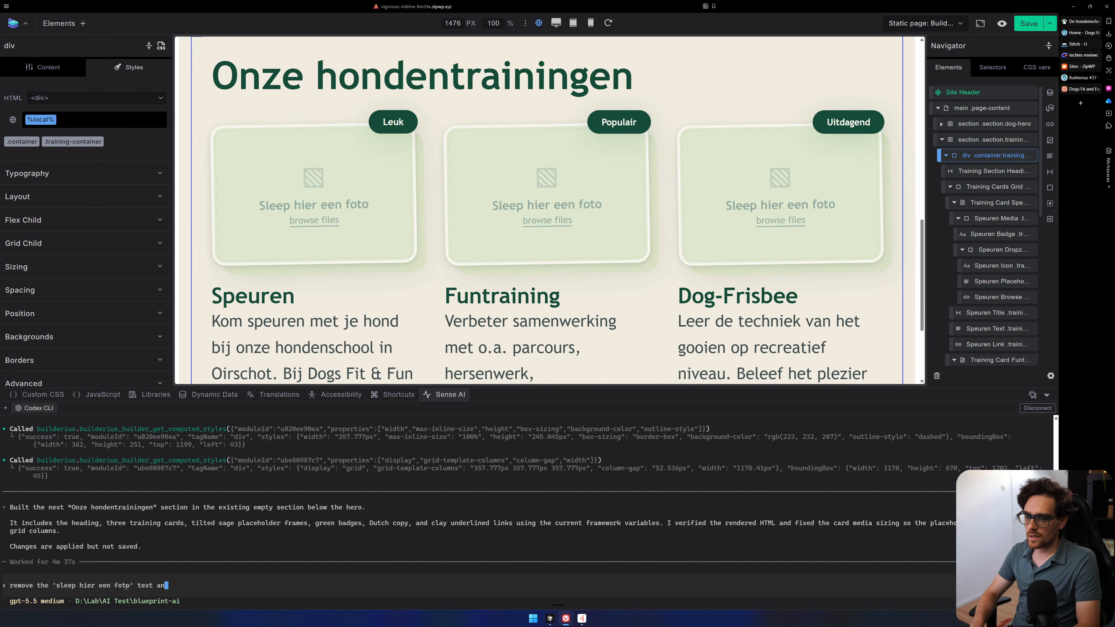
{"action": "type", "text": "d the other "}
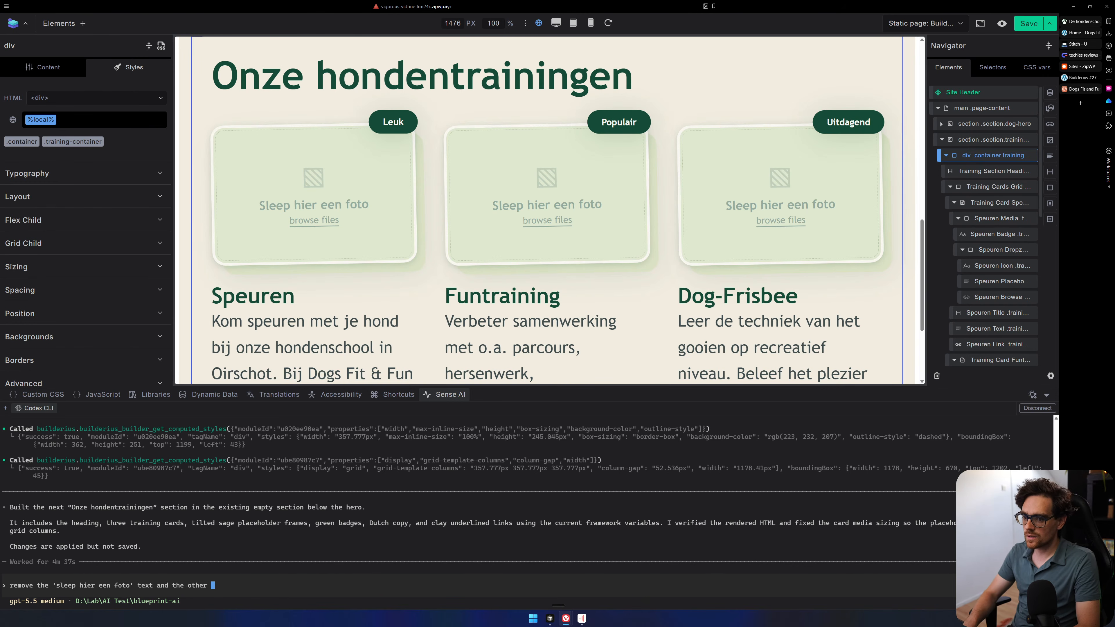
{"action": "type", "text": "image placeho"}
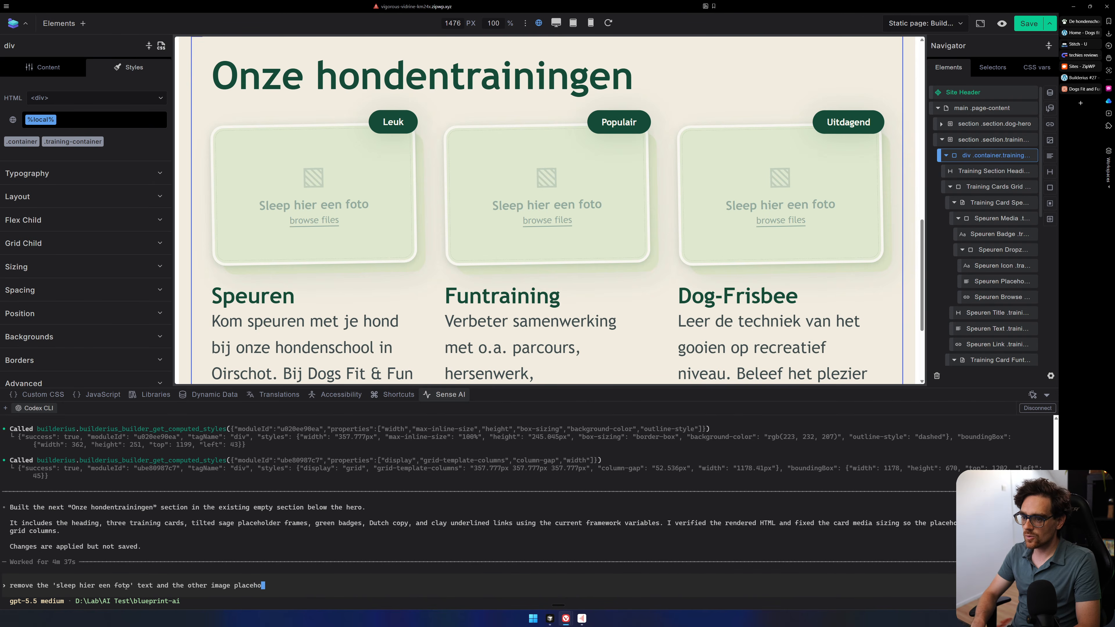
{"action": "type", "text": "lder stu"}
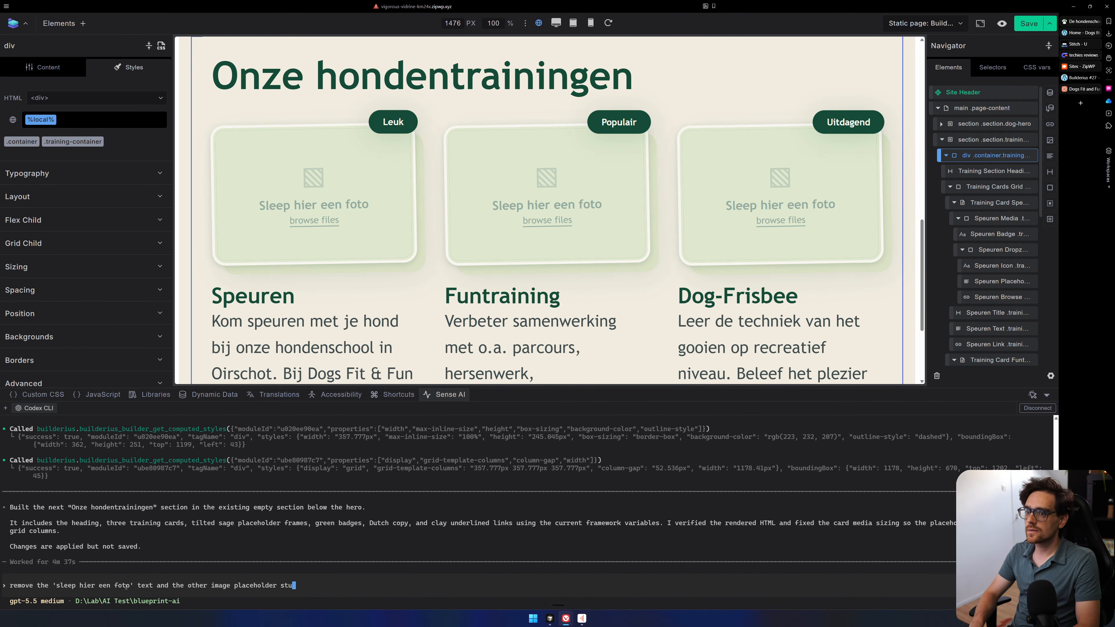
{"action": "type", "text": "ff, that wer deon"}
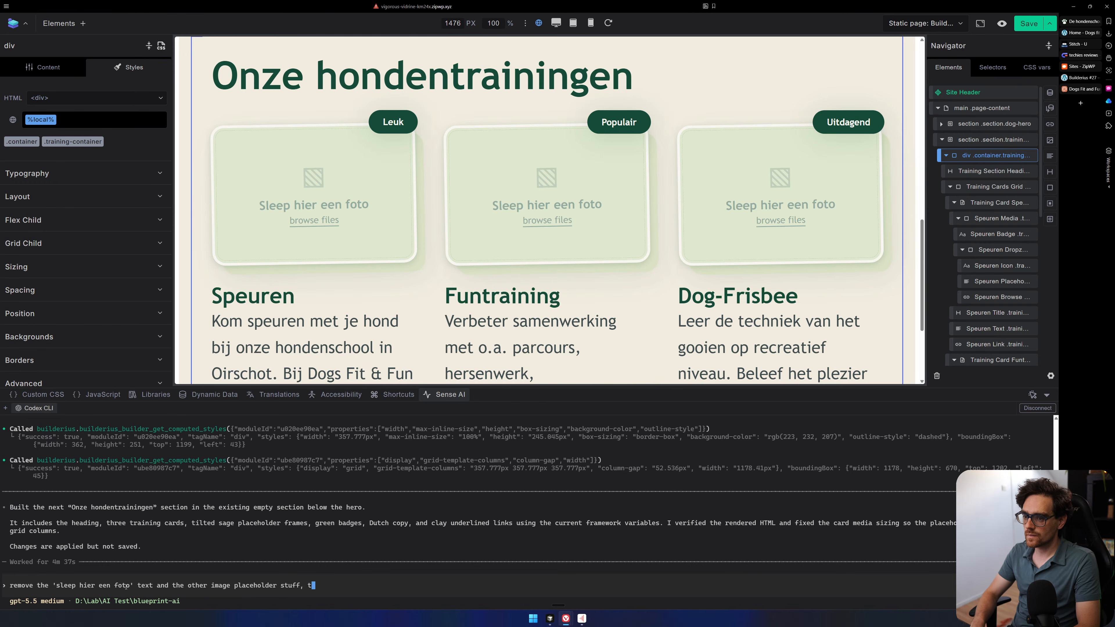
{"action": "key", "text": "BackSpace"}
{"action": "key", "text": "BackSpace"}
{"action": "key", "text": "BackSpace"}
{"action": "type", "text": "on't need"}
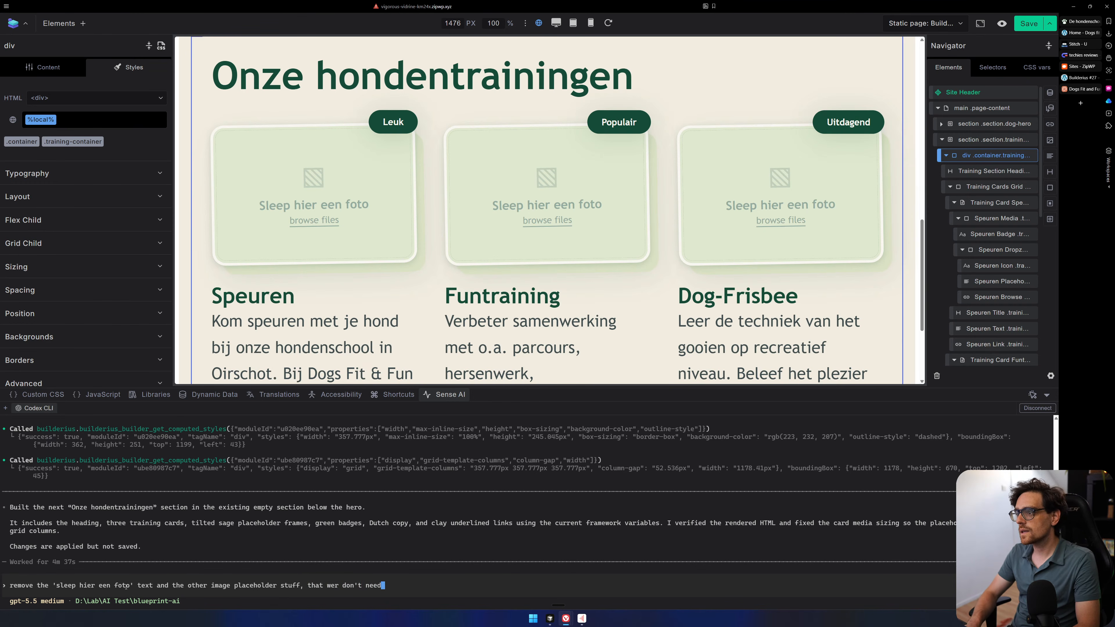
{"action": "key", "text": "Return"}
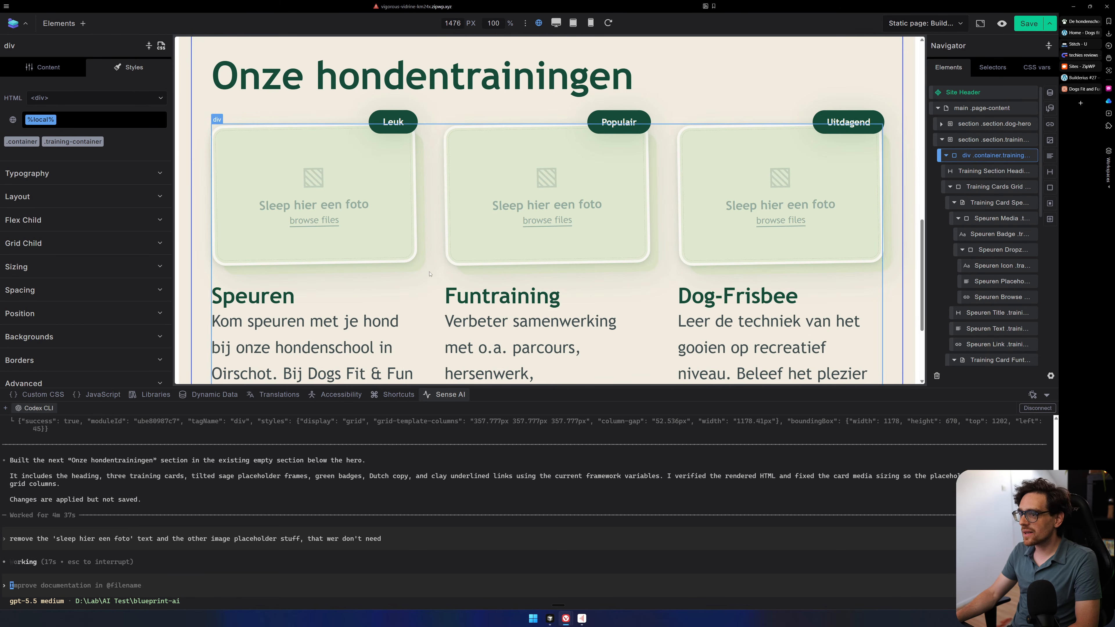
Allow the module deletion tool for this session and check the training cards' frames and links.
{"action": "scroll", "coordinate": [361, 185], "scroll_direction": "down", "scroll_amount": 2}
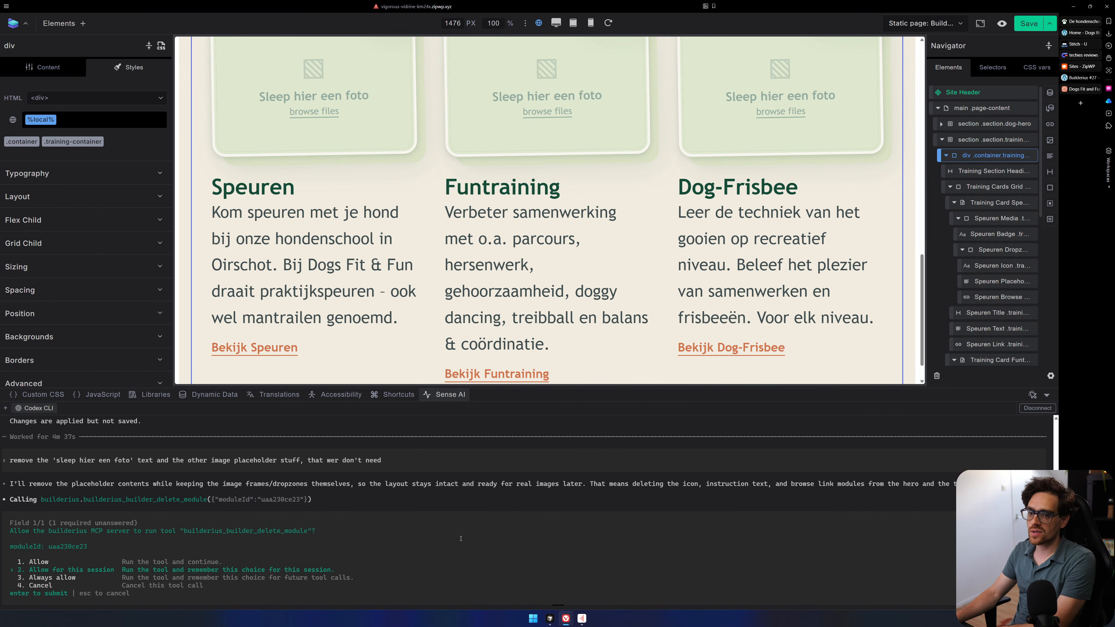
{"action": "key", "text": "Return"}
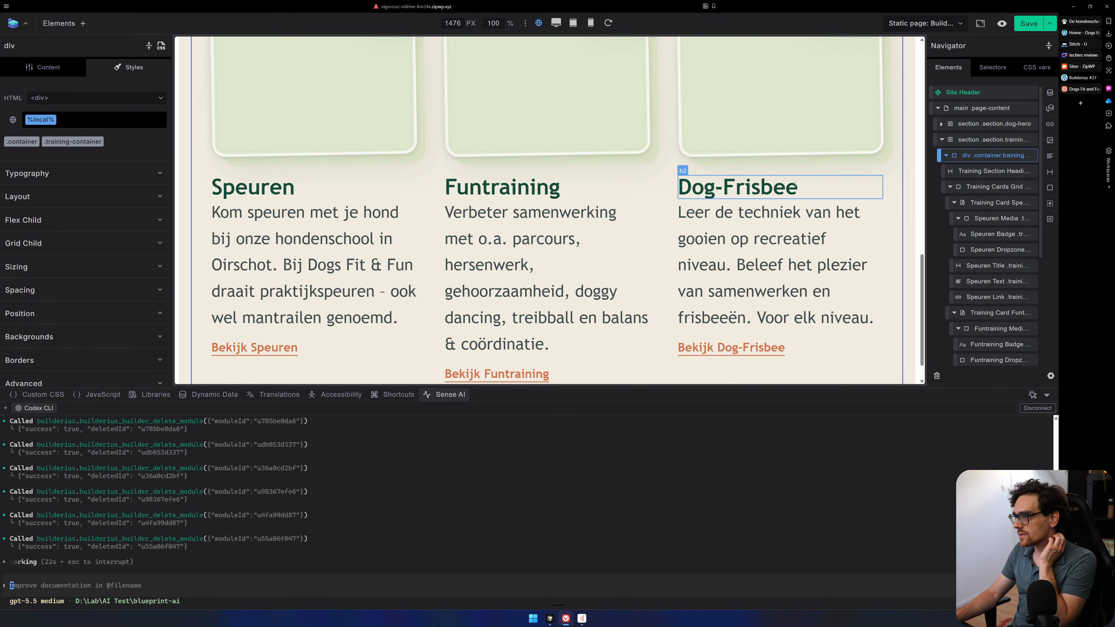
{"action": "scroll", "coordinate": [791, 189], "scroll_direction": "down", "scroll_amount": 1}
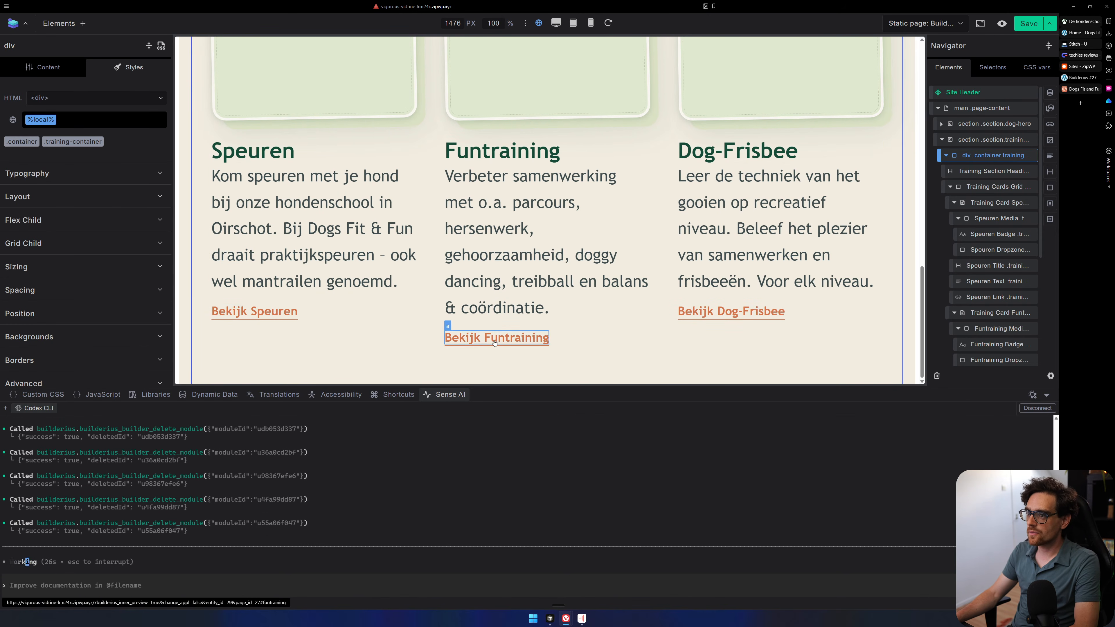
{"action": "scroll", "coordinate": [681, 323], "scroll_direction": "up", "scroll_amount": 8}
{"action": "scroll", "coordinate": [681, 323], "scroll_direction": "down", "scroll_amount": 4}
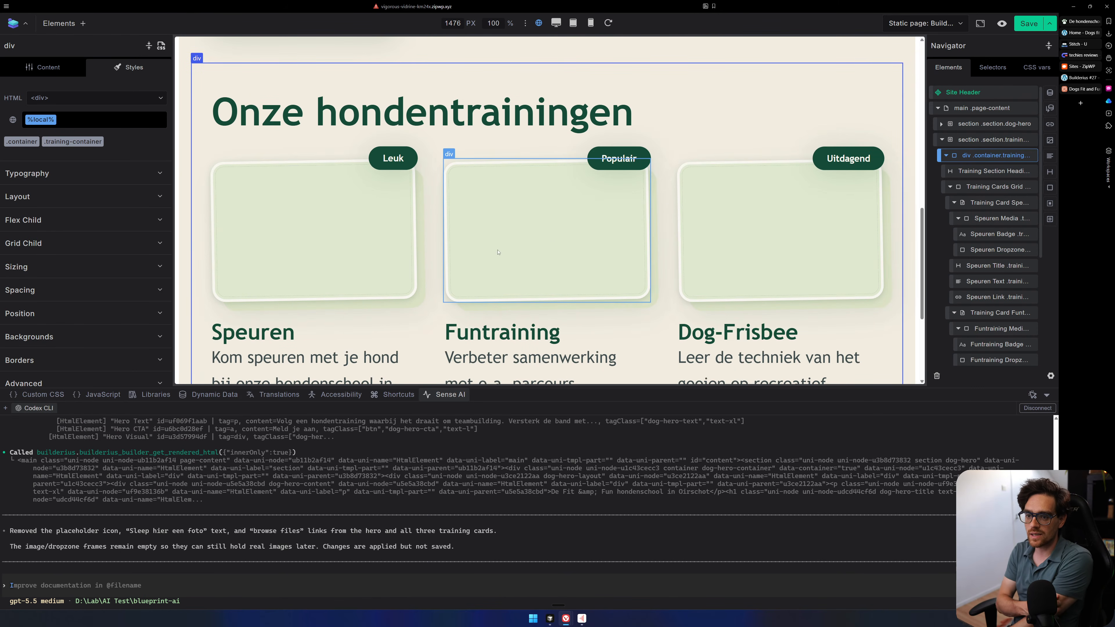
Tell Codex "there is also an outline that is dashed, could you remove that" and look over the training cards.
{"action": "type", "text": "ther eiu"}
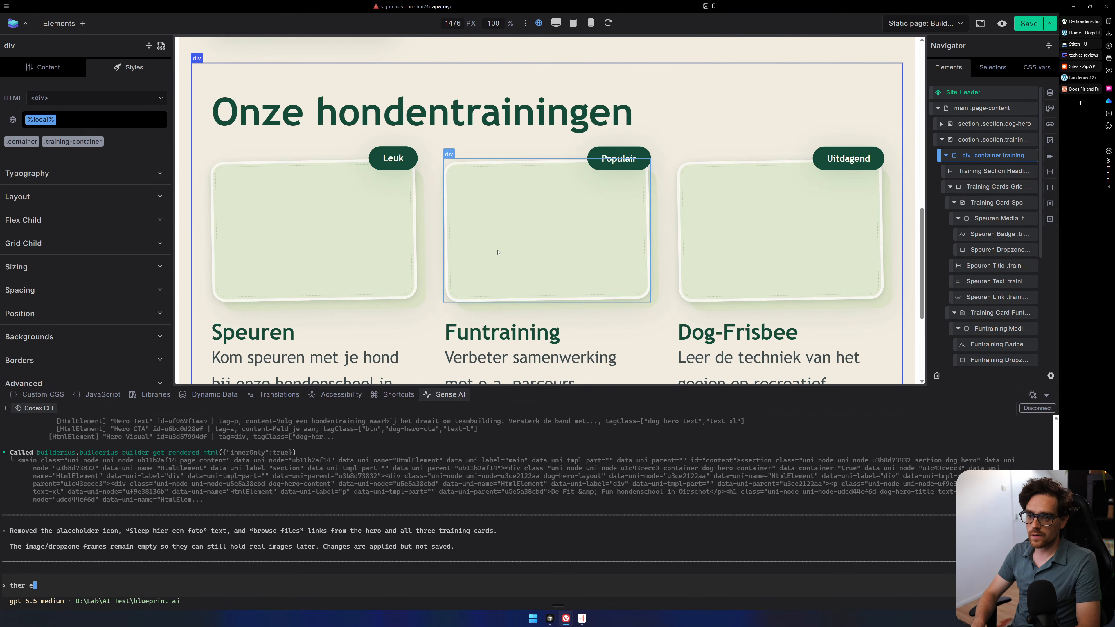
{"action": "key", "text": "BackSpace"}
{"action": "key", "text": "BackSpace"}
{"action": "key", "text": "BackSpace"}
{"action": "type", "text": "is"}
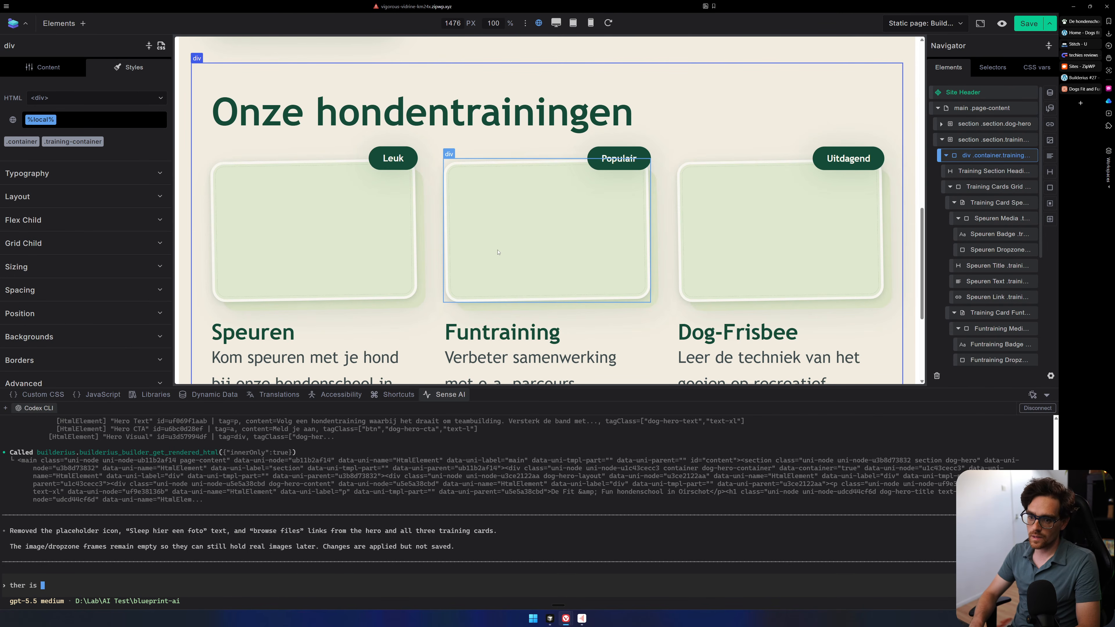
{"action": "key", "text": "BackSpace"}
{"action": "key", "text": "BackSpace"}
{"action": "key", "text": "BackSpace"}
{"action": "key", "text": "BackSpace"}
{"action": "key", "text": "BackSpace"}
{"action": "type", "text": "re is a"}
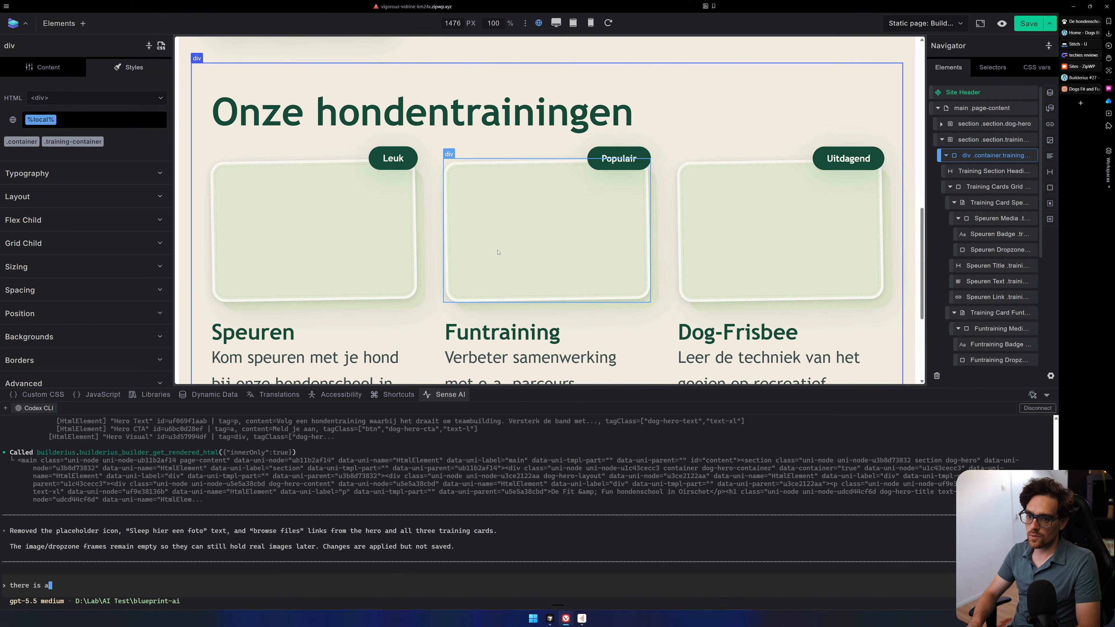
{"action": "type", "text": "lso an "}
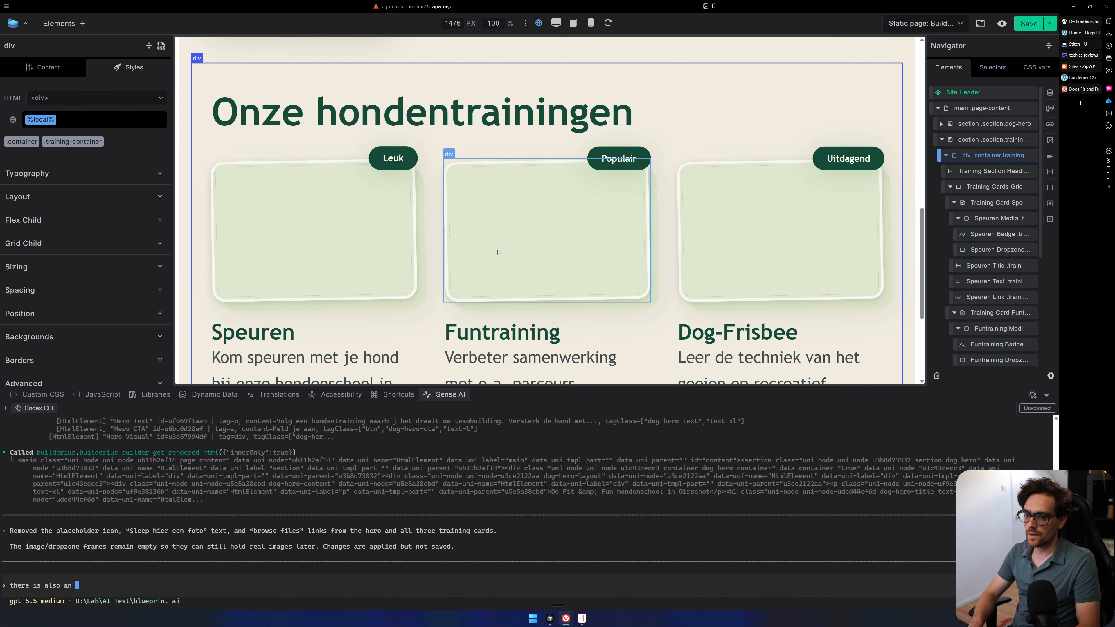
{"action": "type", "text": "outline that is dashed, cvou"}
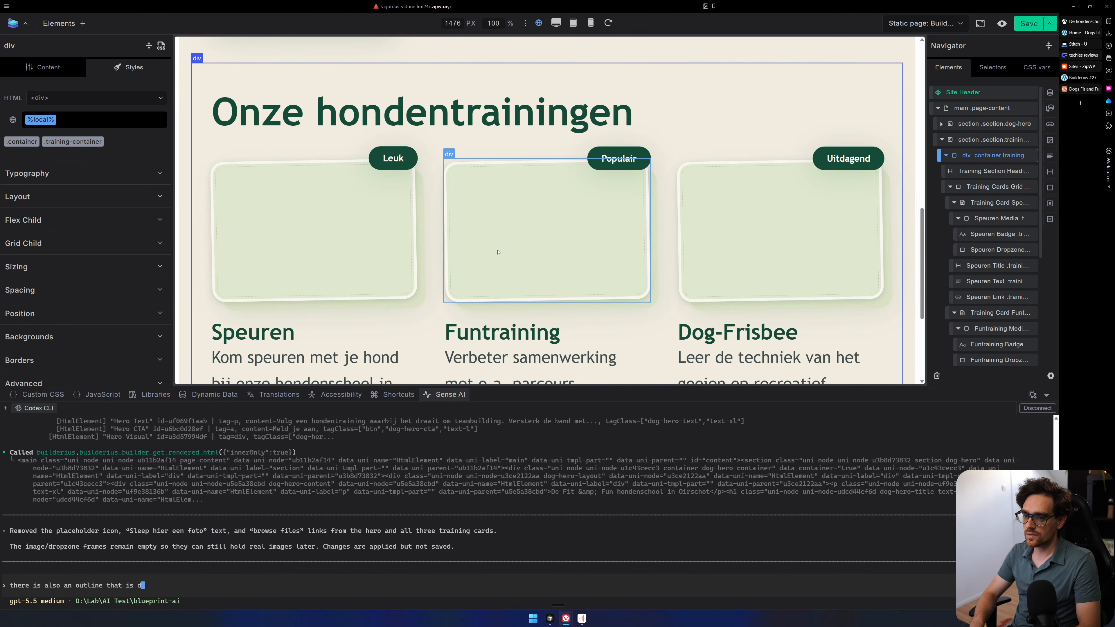
{"action": "key", "text": "BackSpace"}
{"action": "key", "text": "BackSpace"}
{"action": "key", "text": "BackSpace"}
{"action": "key", "text": "BackSpace"}
{"action": "type", "text": "could you remove that"}
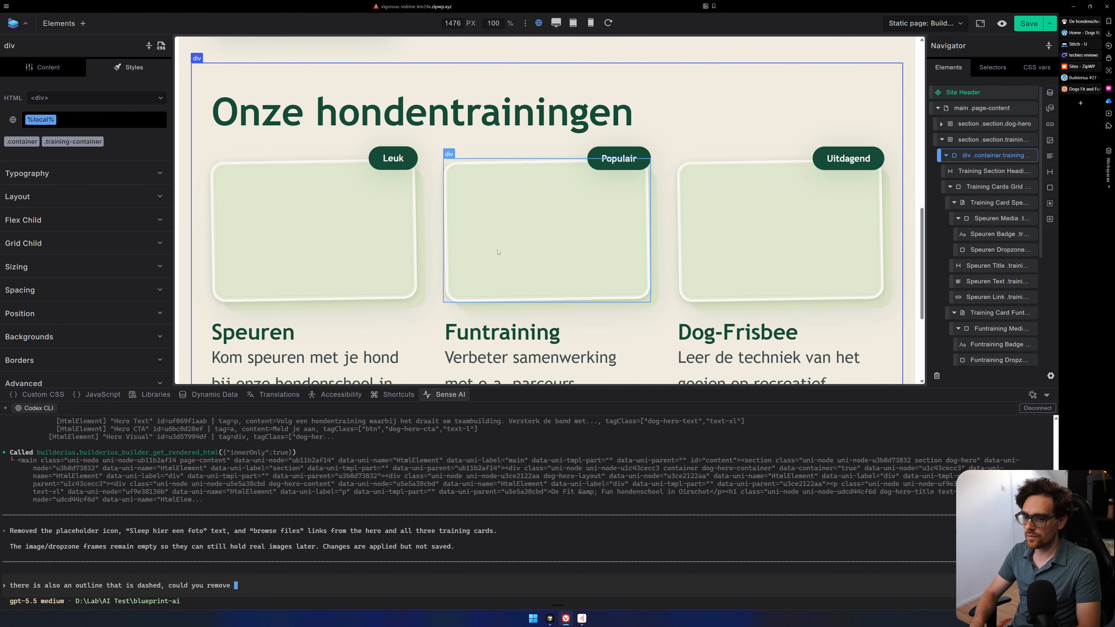
{"action": "key", "text": "Return"}
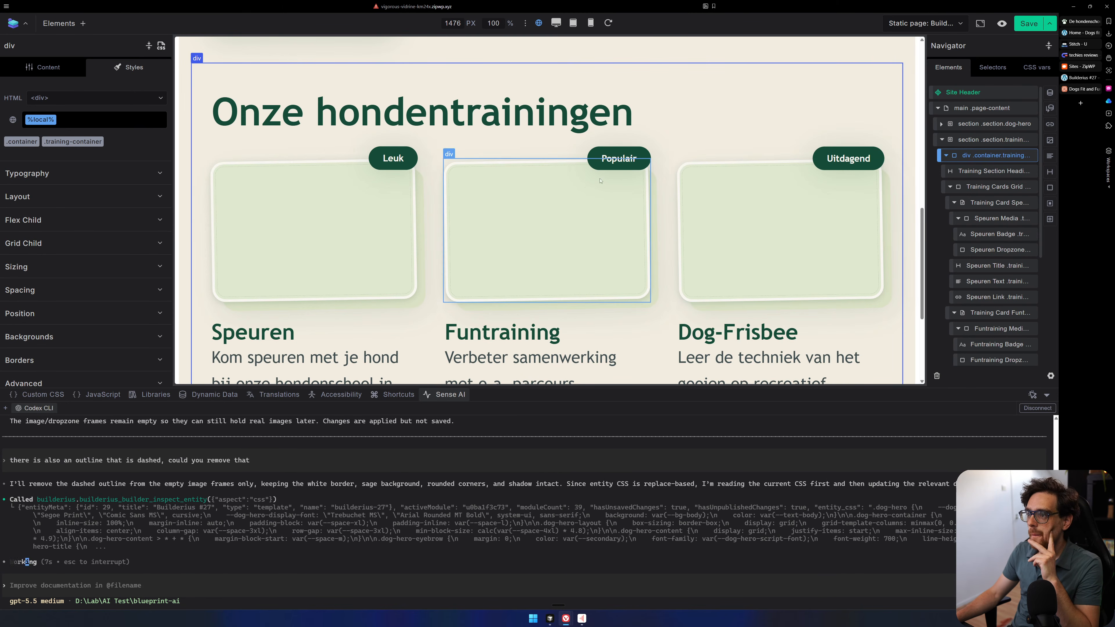
{"action": "scroll", "coordinate": [600, 181], "scroll_direction": "down", "scroll_amount": 4}
{"action": "scroll", "coordinate": [583, 264], "scroll_direction": "up", "scroll_amount": 3}
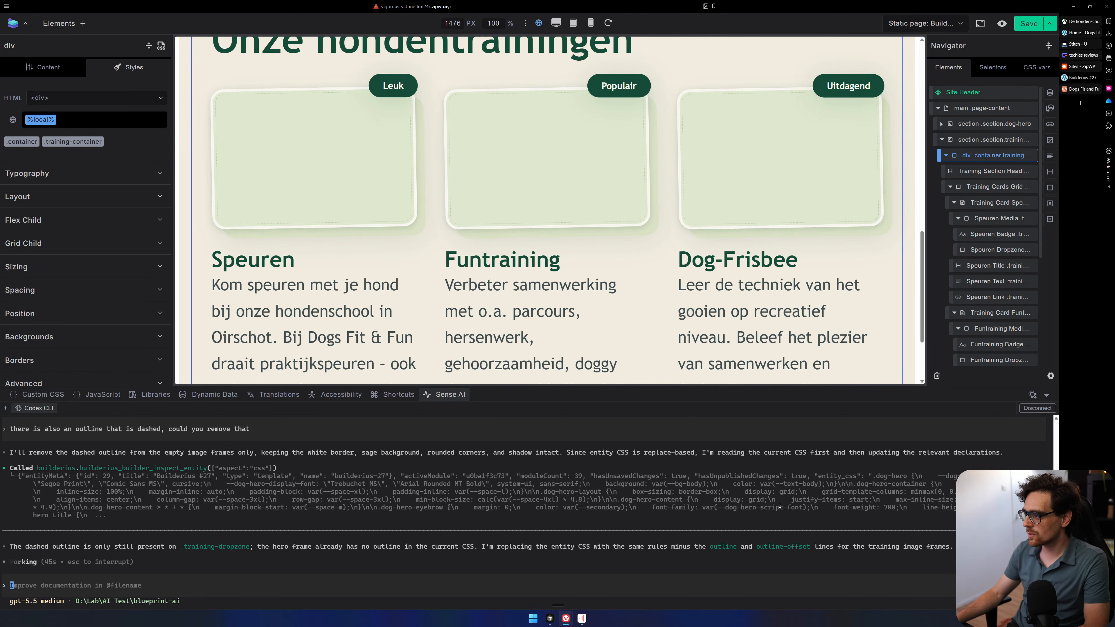
Switch to the Codex desktop app and widen its window to cover most of the screen.
{"action": "key", "text": "super"}
{"action": "type", "text": "codex"}
{"action": "key", "text": "Return"}
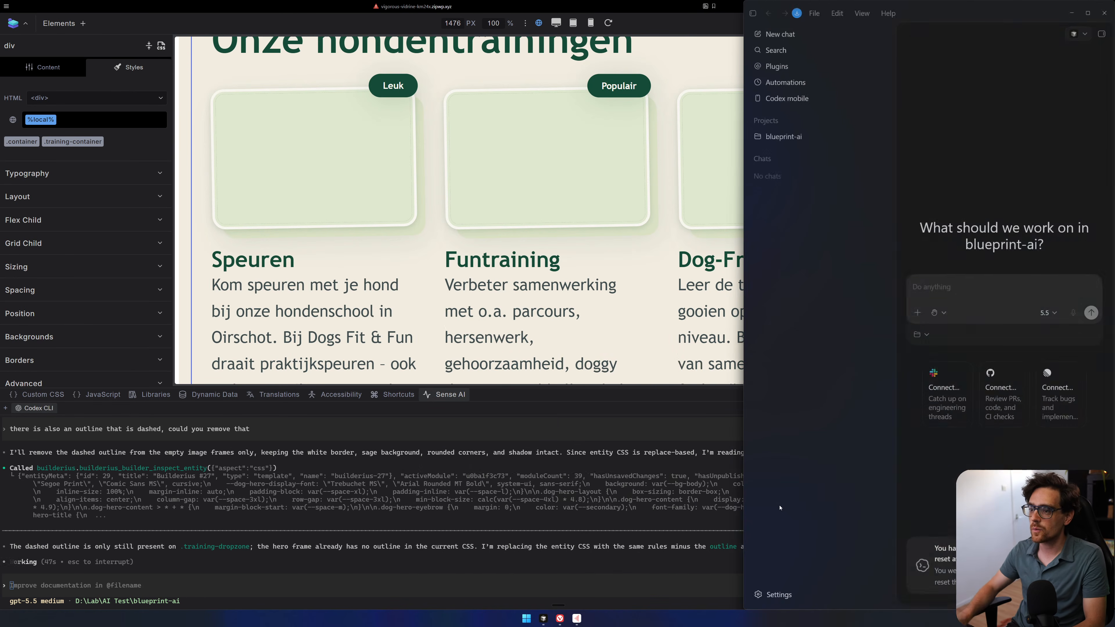
{"action": "left_click_drag", "start_coordinate": [748, 204], "coordinate": [326, 198]}
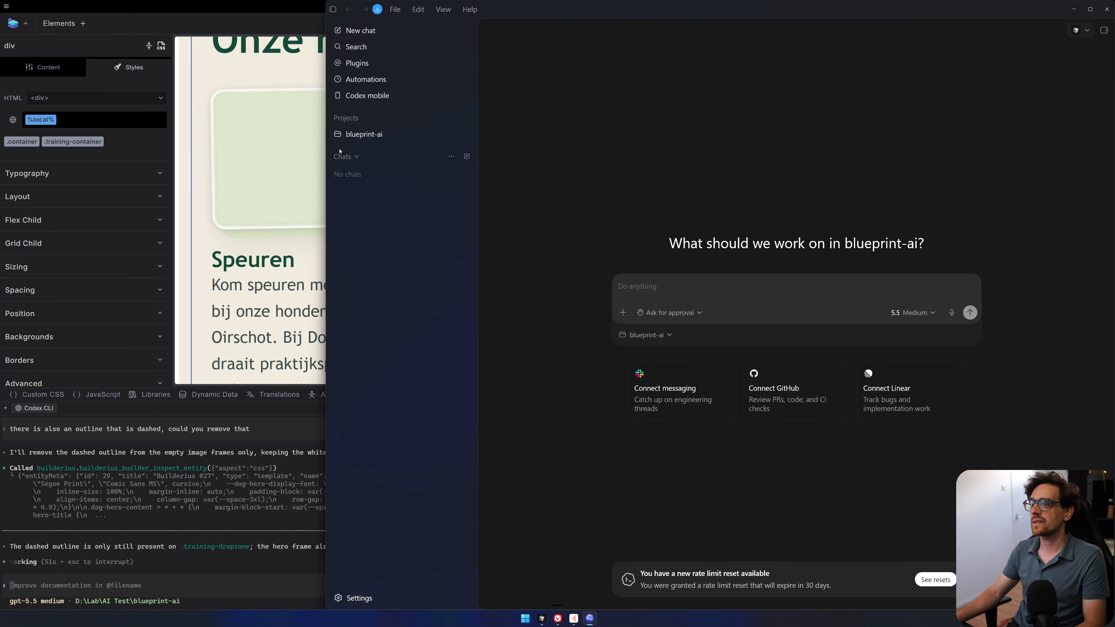
View the project choices and the blueprint-ai project's chats, and minimise the Codex window.
{"action": "left_click", "coordinate": [423, 140]}
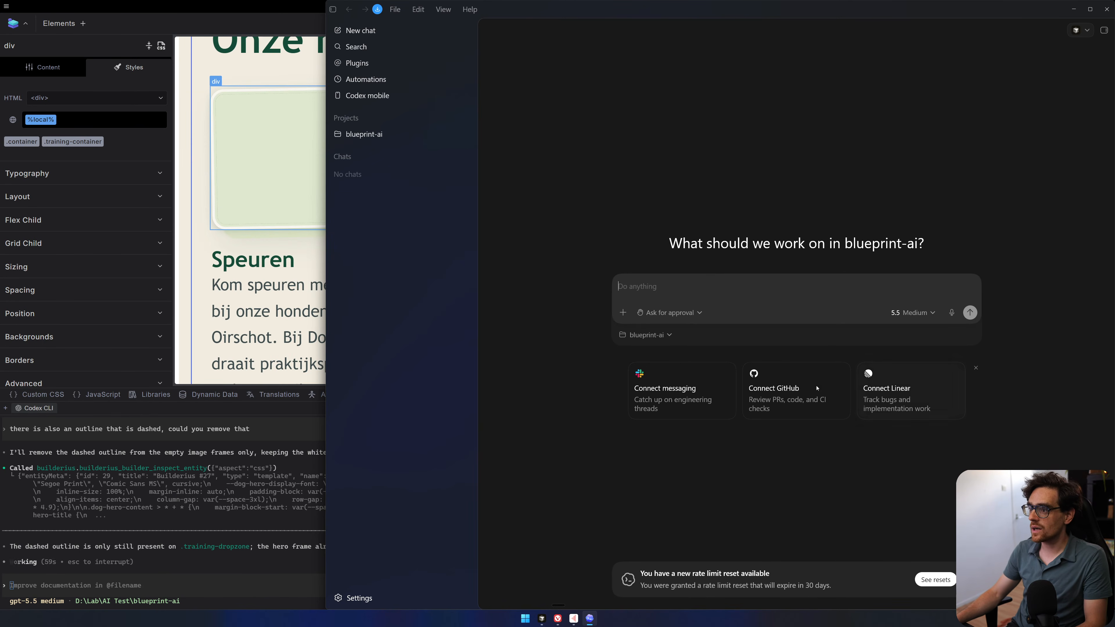
{"action": "left_click", "coordinate": [656, 335]}
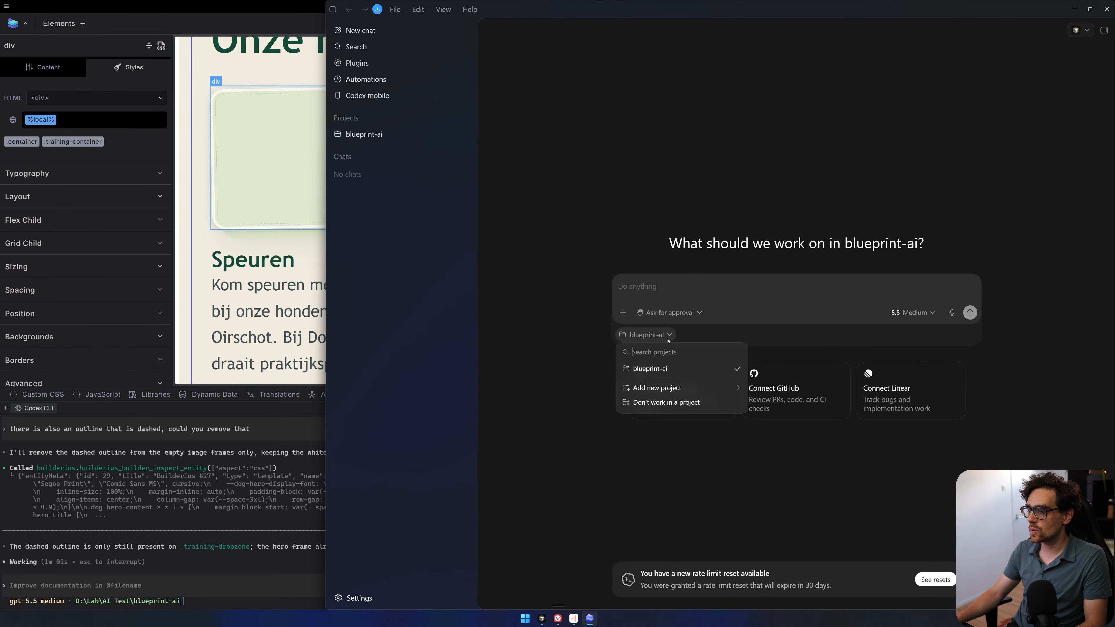
{"action": "left_click", "coordinate": [596, 315]}
{"action": "left_click", "coordinate": [386, 135]}
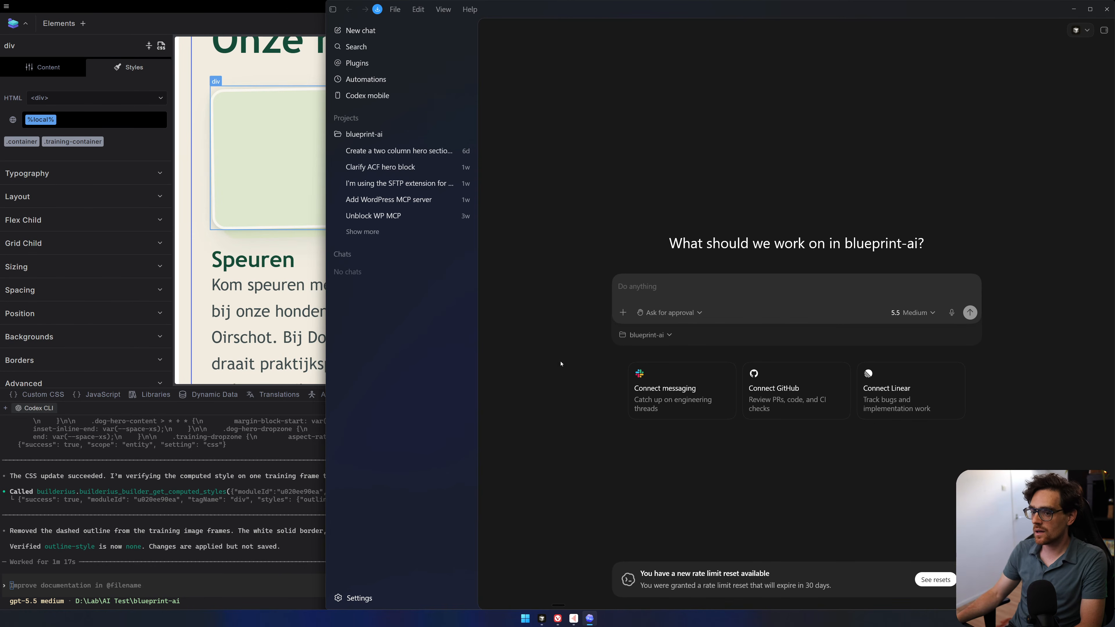
{"action": "left_click", "coordinate": [1073, 9]}
Review the hero's image frame and the training cards' frames on the page.
{"action": "scroll", "coordinate": [686, 254], "scroll_direction": "up", "scroll_amount": 5}
{"action": "scroll", "coordinate": [686, 254], "scroll_direction": "up", "scroll_amount": 8}
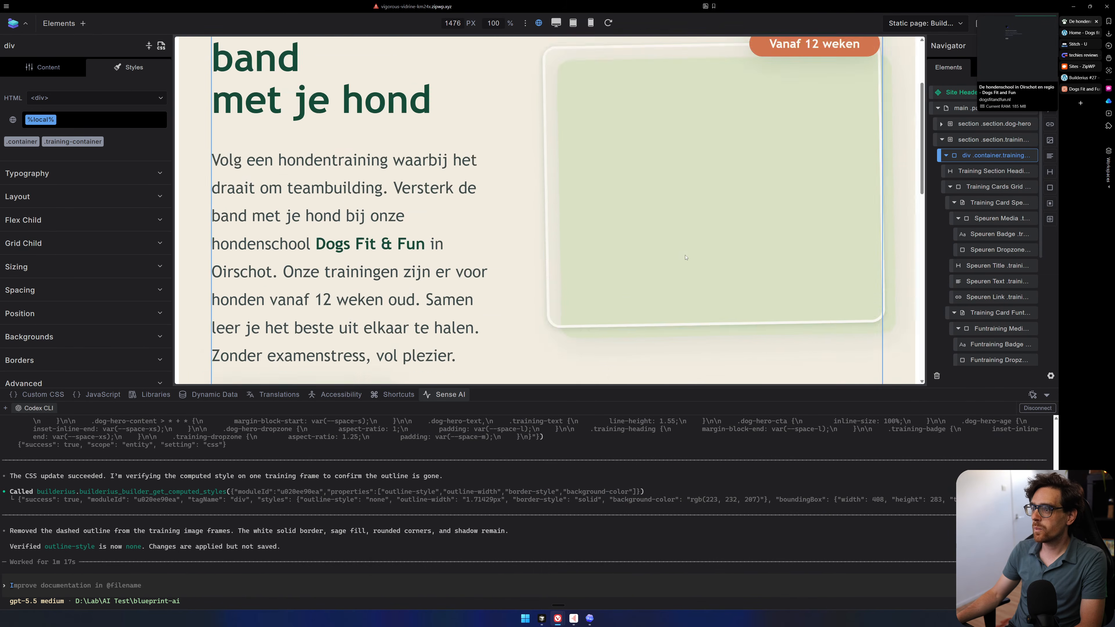
{"action": "scroll", "coordinate": [676, 263], "scroll_direction": "down", "scroll_amount": 12}
{"action": "scroll", "coordinate": [676, 264], "scroll_direction": "up", "scroll_amount": 6}
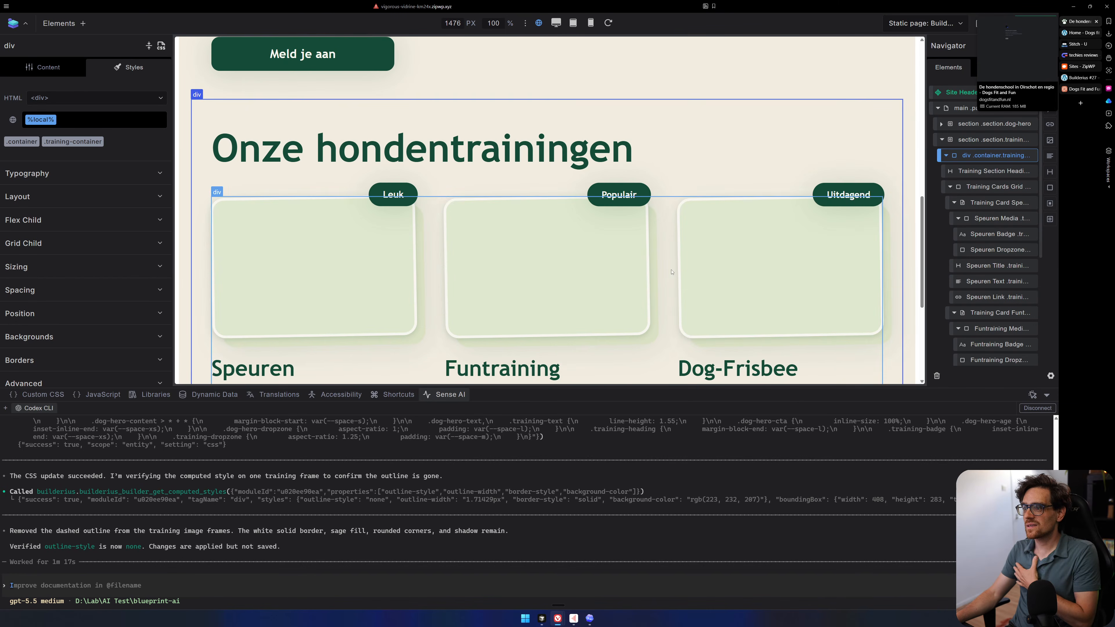
{"action": "scroll", "coordinate": [514, 231], "scroll_direction": "down", "scroll_amount": 3}
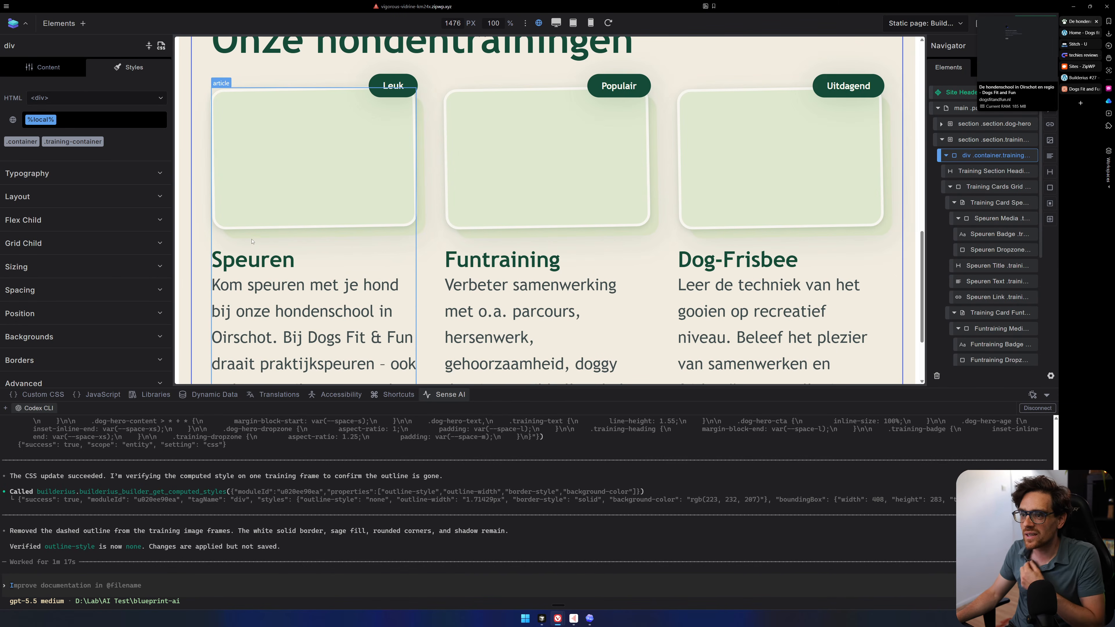
Select the Speuren card's media element and inspect its training-media class in the CSS code view.
{"action": "left_click", "coordinate": [314, 233]}
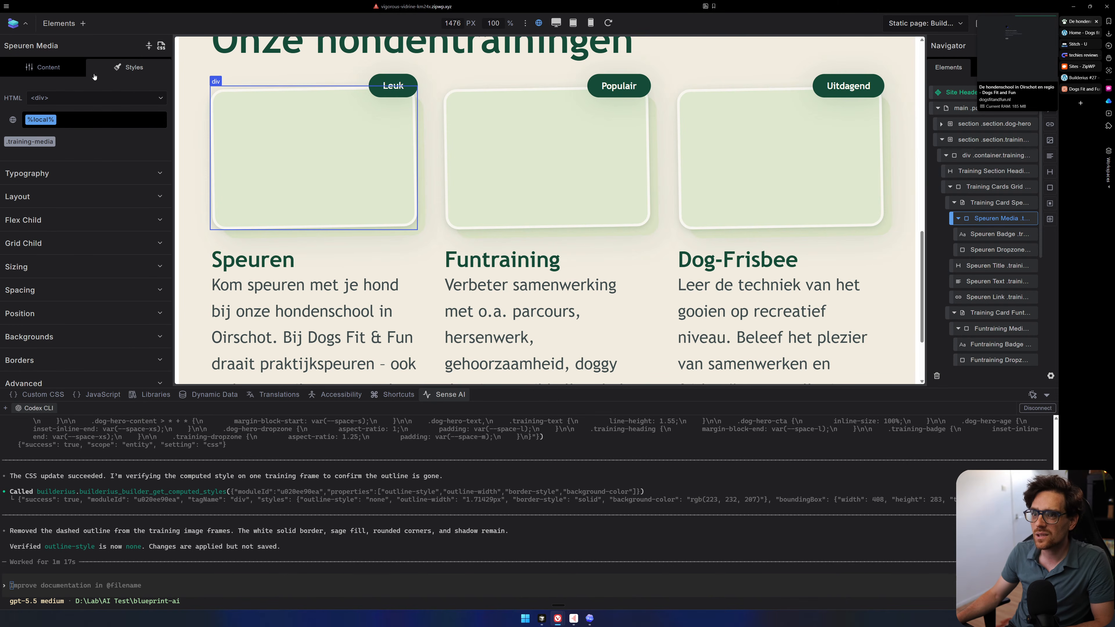
{"action": "left_click", "coordinate": [161, 46]}
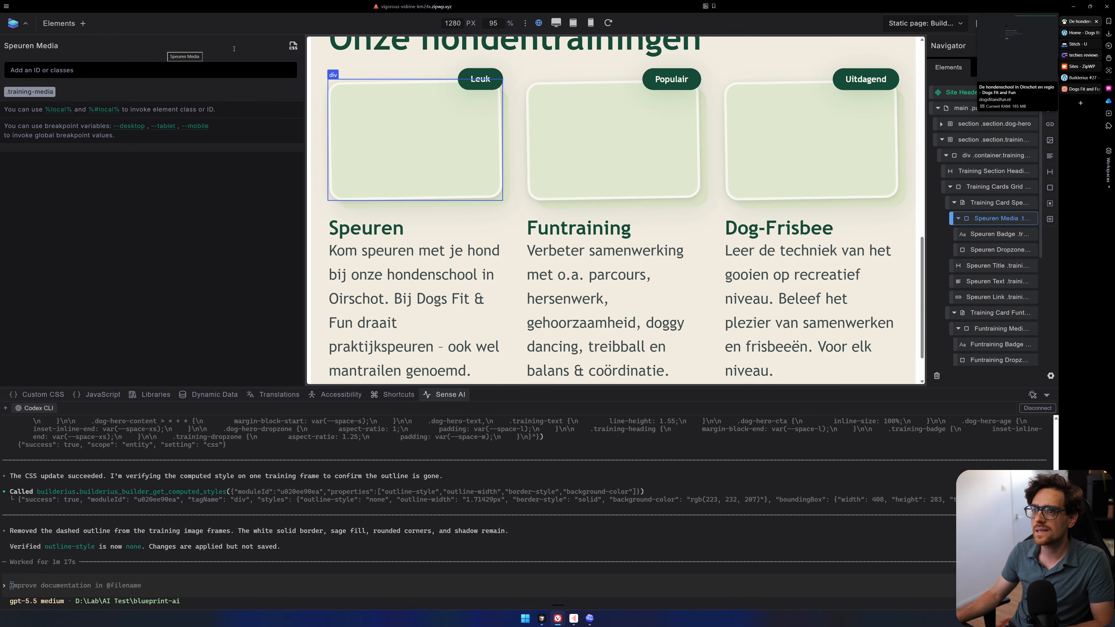
{"action": "scroll", "coordinate": [570, 307], "scroll_direction": "up", "scroll_amount": 2}
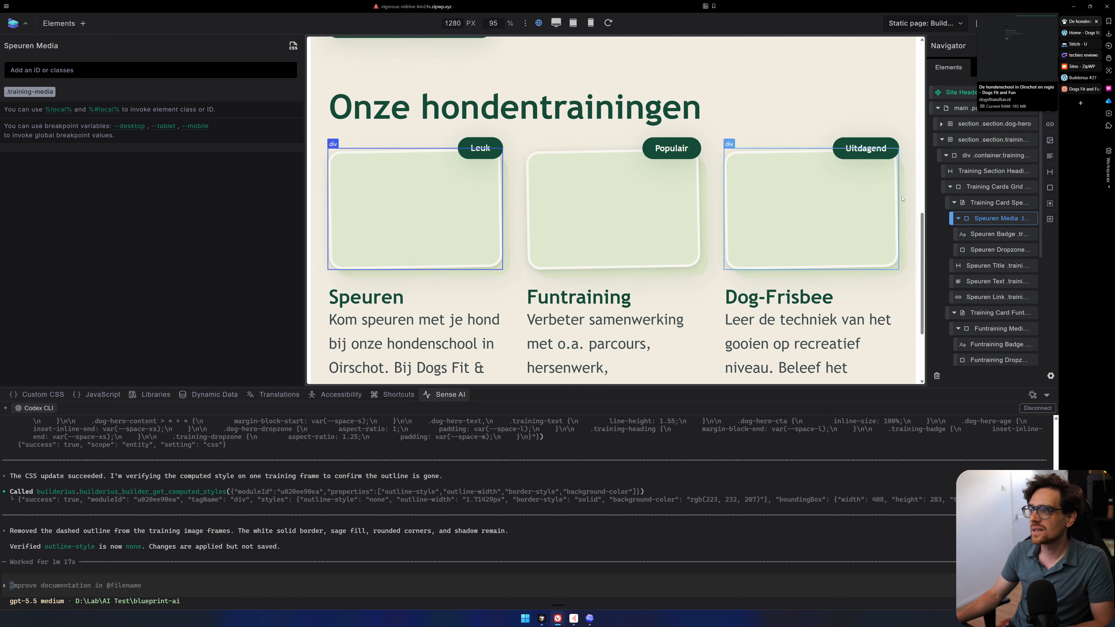
{"action": "left_click", "coordinate": [968, 220]}
{"action": "left_click", "coordinate": [979, 220]}
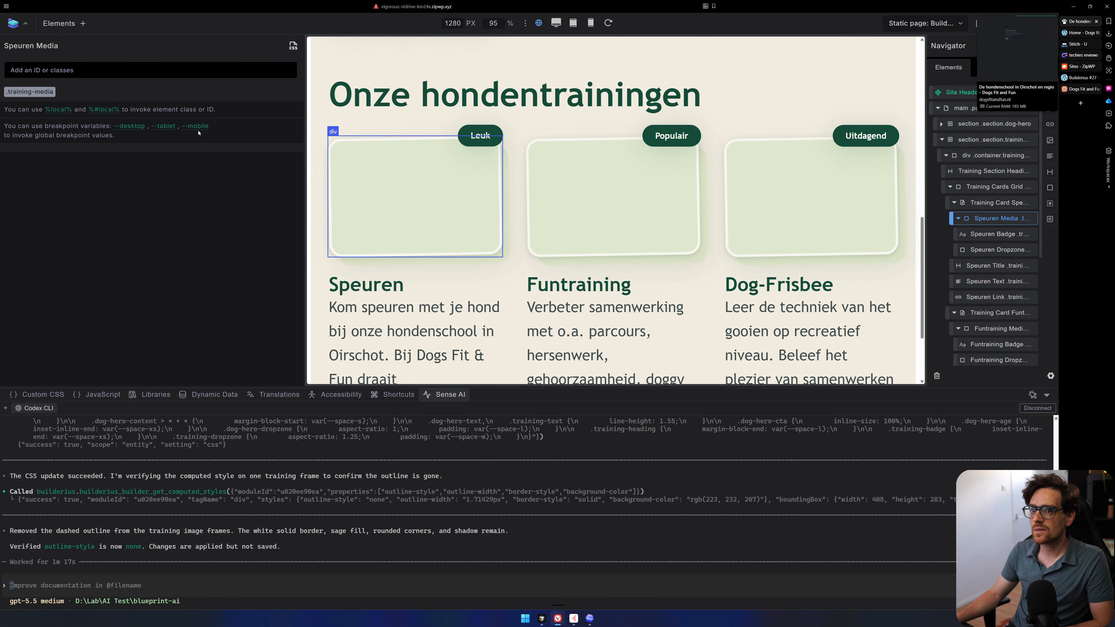
Examine the CSS rules of the Speuren card's training-media and training-badge classes to look for the source of the frame's shadow.
{"action": "left_click", "coordinate": [39, 91]}
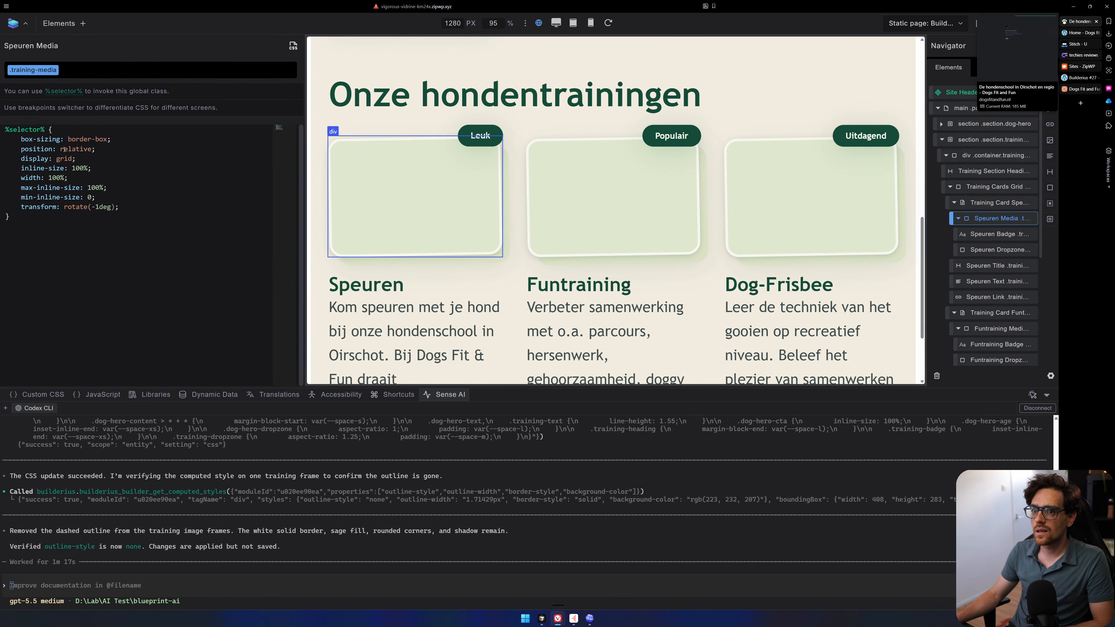
{"action": "left_click", "coordinate": [41, 188]}
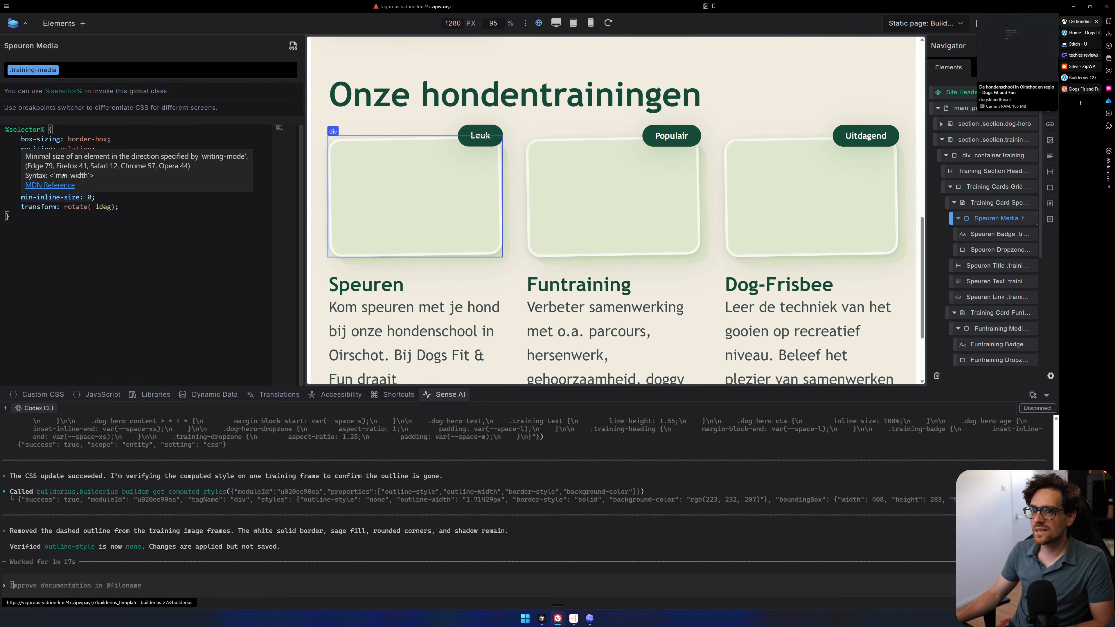
{"action": "left_click", "coordinate": [68, 169]}
{"action": "left_click", "coordinate": [84, 188]}
{"action": "left_click", "coordinate": [84, 197]}
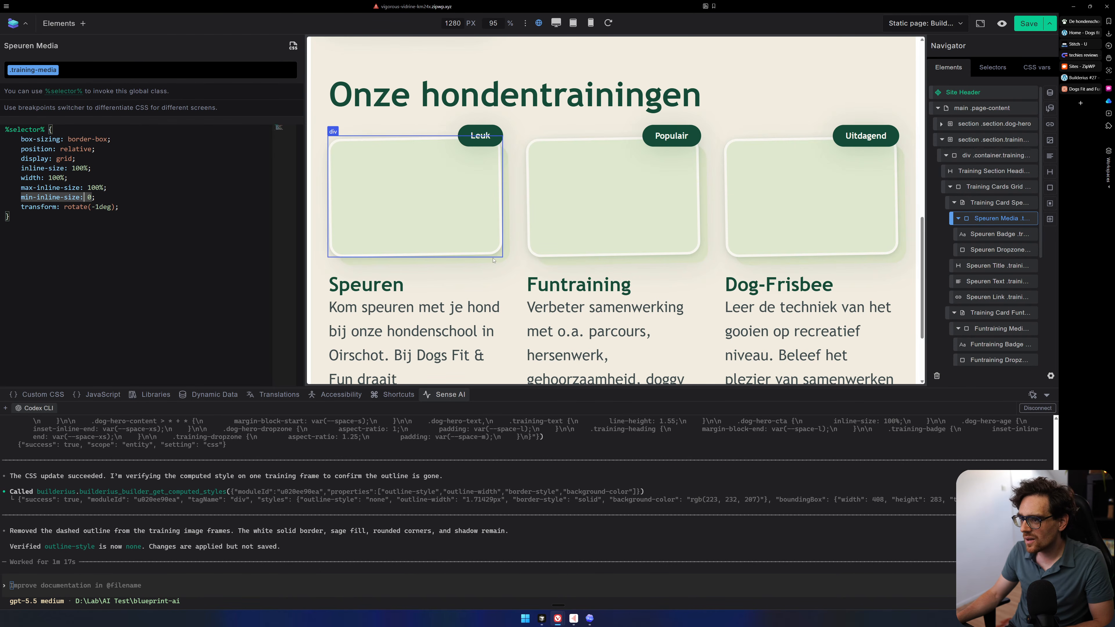
{"action": "left_click", "coordinate": [487, 131]}
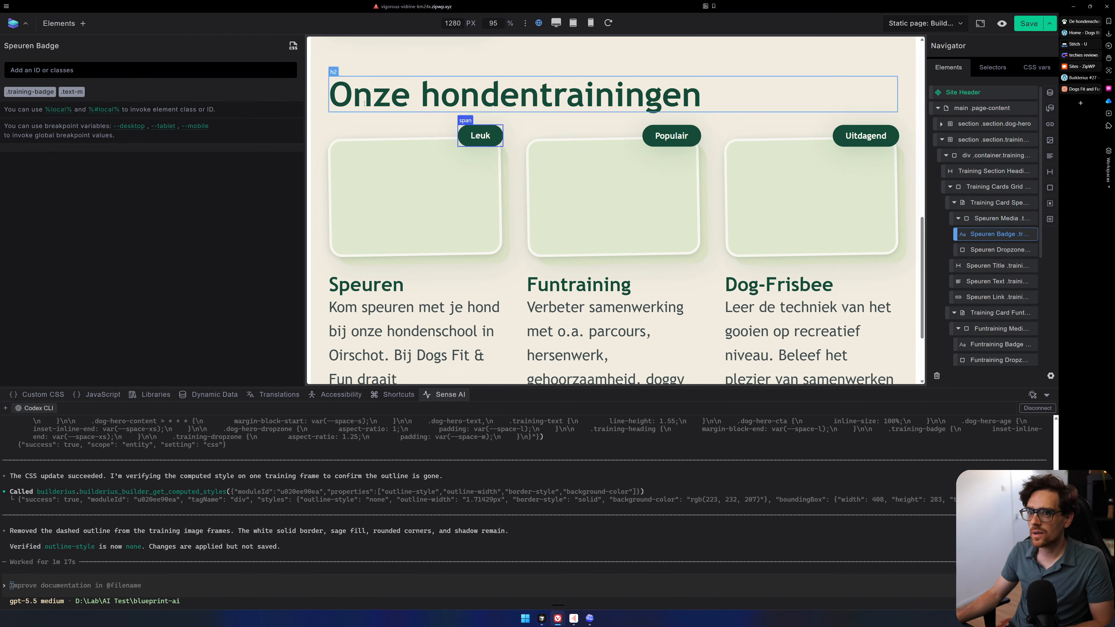
{"action": "left_click", "coordinate": [30, 92]}
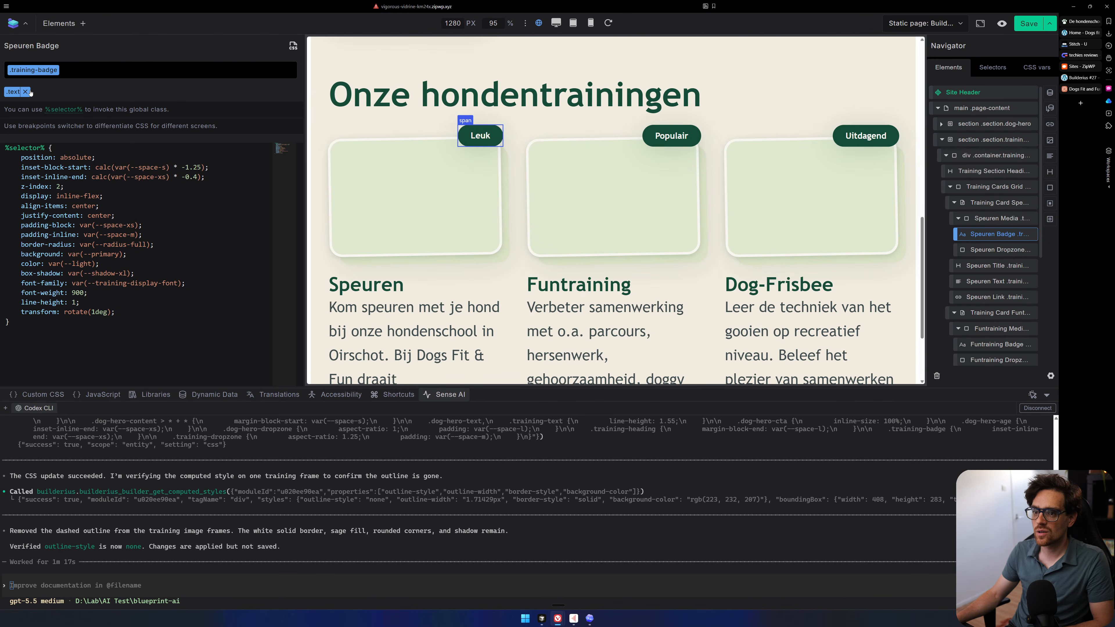
{"action": "left_click", "coordinate": [335, 141]}
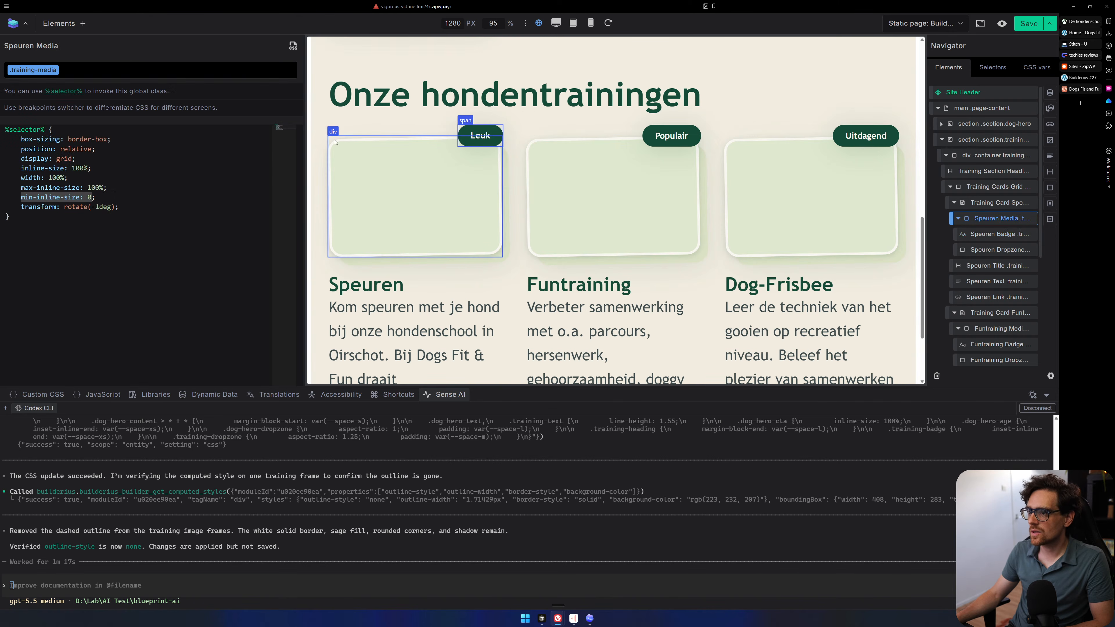
Start a Codex prompt reading "there is some kind of shadow on the outdies" without submitting it.
{"action": "type", "text": "therew i"}
{"action": "key", "text": "BackSpace"}
{"action": "key", "text": "BackSpace"}
{"action": "key", "text": "BackSpace"}
{"action": "key", "text": "BackSpace"}
{"action": "type", "text": "e si"}
{"action": "key", "text": "BackSpace"}
{"action": "key", "text": "BackSpace"}
{"action": "type", "text": "is some kind "}
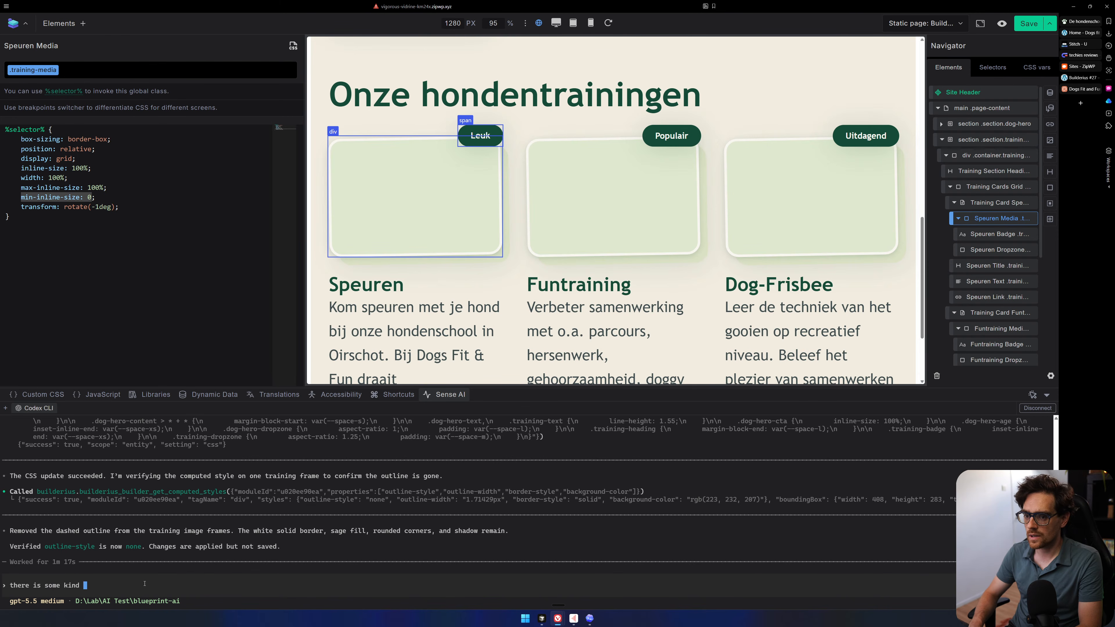
{"action": "type", "text": "of sh"}
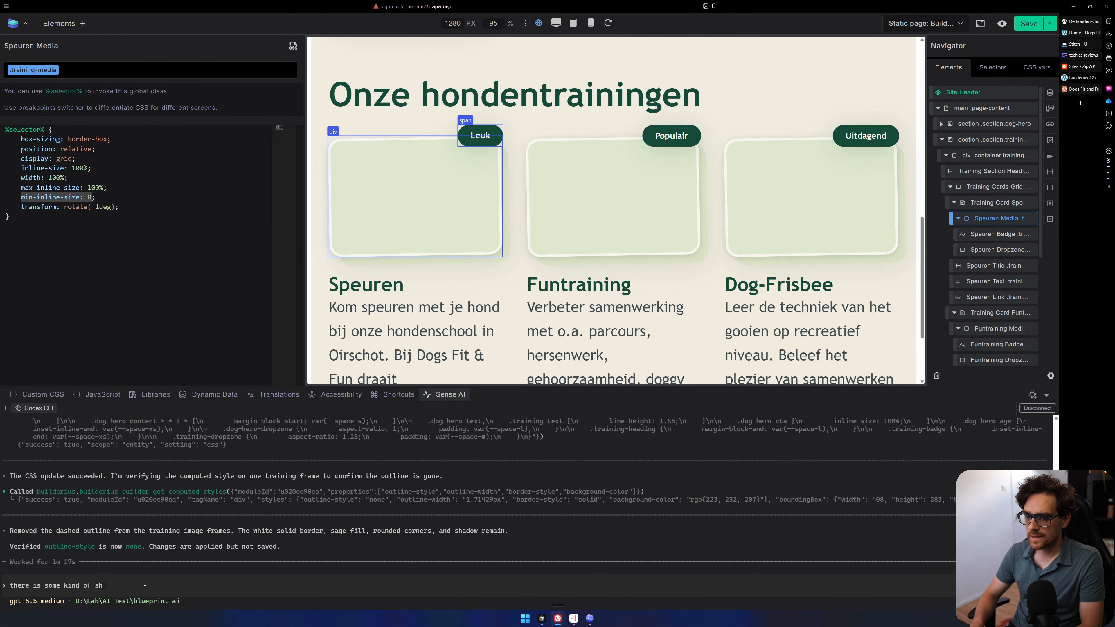
{"action": "type", "text": "adow on "}
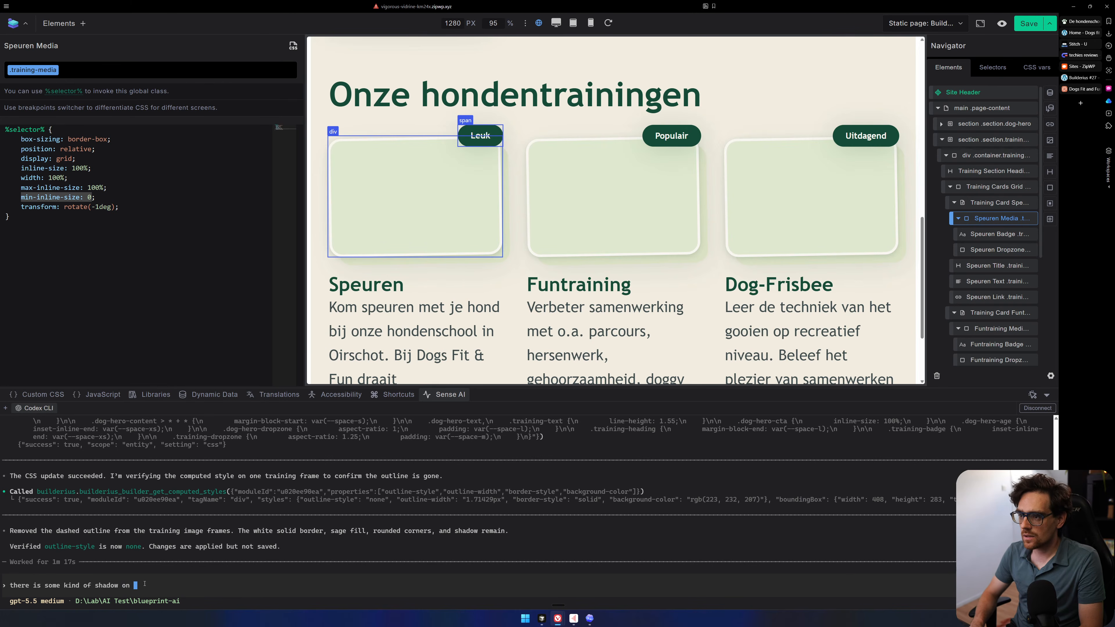
{"action": "type", "text": "the outdies"}
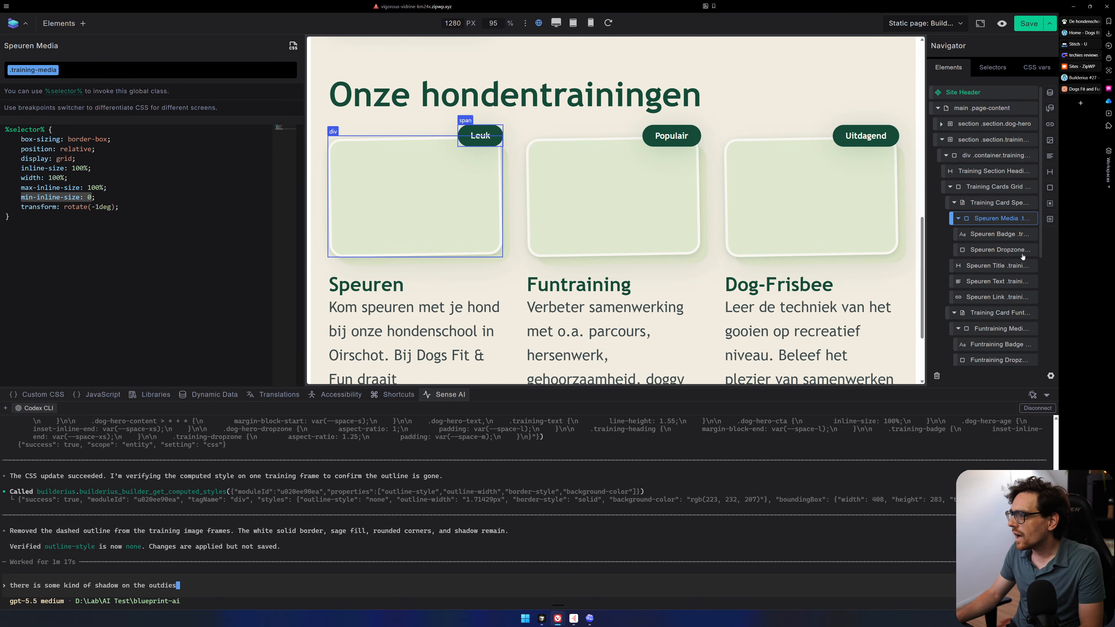
Select the Speuren card's dropzone element and open the CSS of its training-dropzone class.
{"action": "left_click", "coordinate": [1003, 236]}
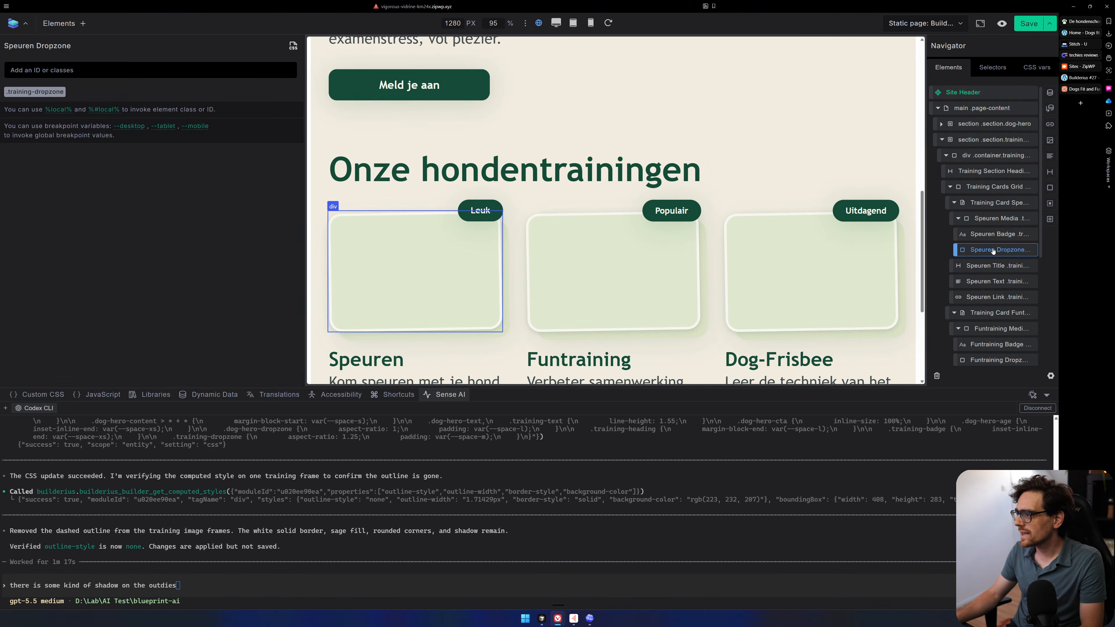
{"action": "left_click", "coordinate": [993, 250]}
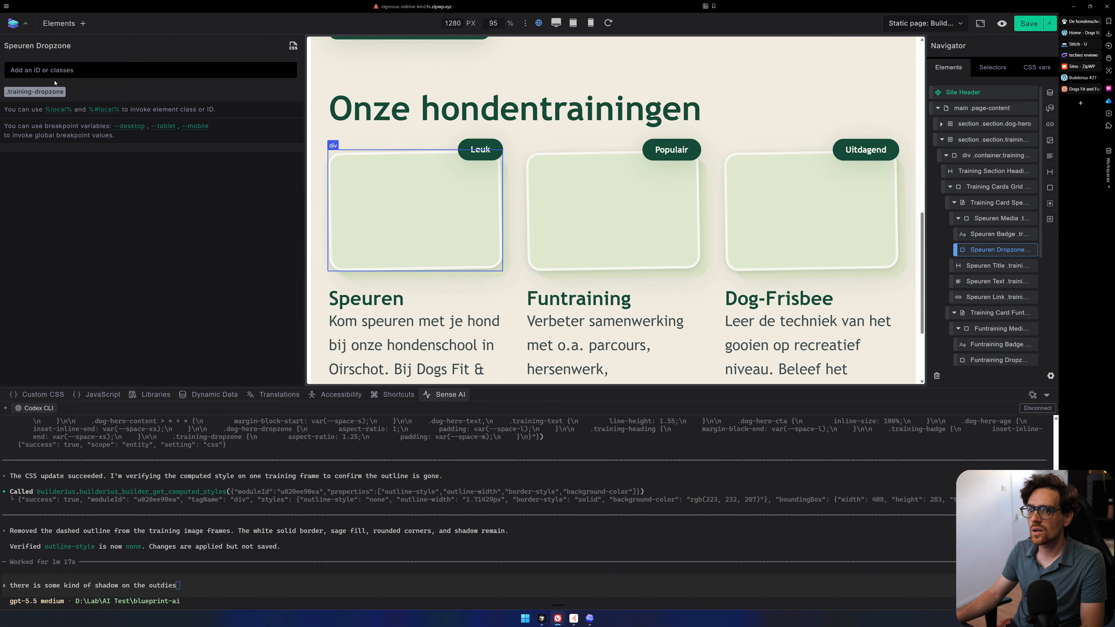
{"action": "left_click", "coordinate": [34, 92]}
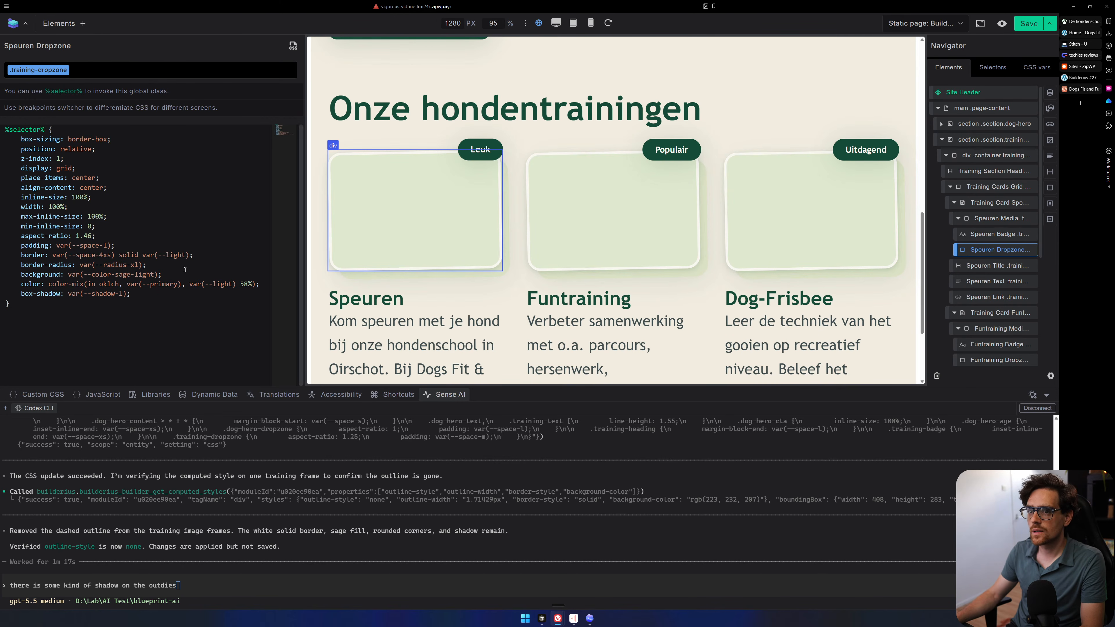
Try adding display: none at the end of the training-dropzone rule, and remove the declaration again.
{"action": "left_click", "coordinate": [179, 294]}
{"action": "key", "text": "Return"}
{"action": "type", "text": "displ"}
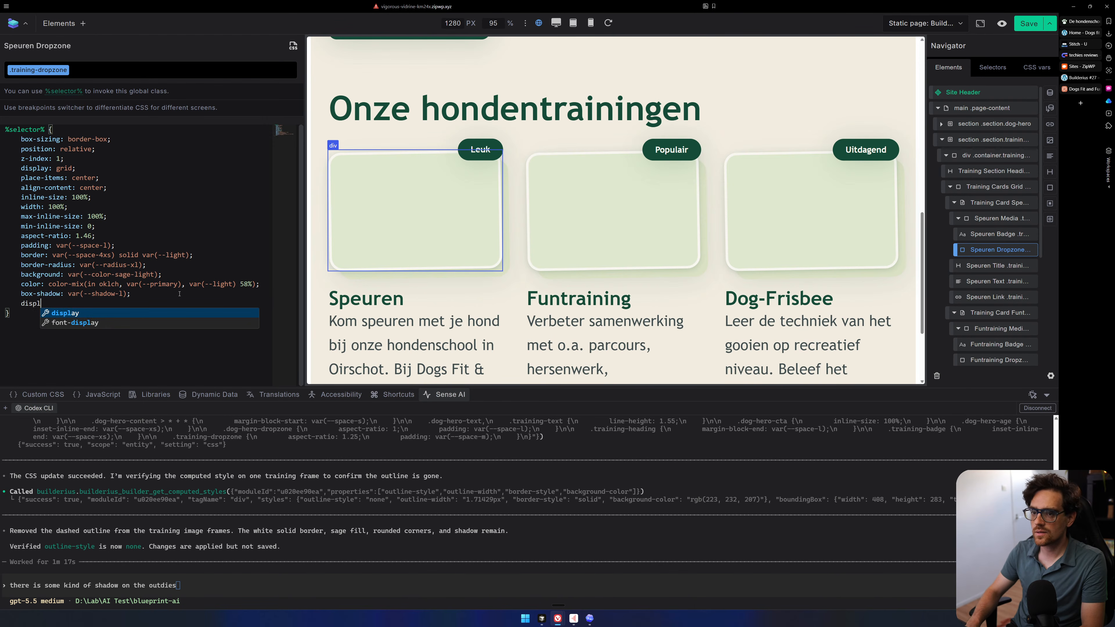
{"action": "key", "text": "Return"}
{"action": "type", "text": "none;"}
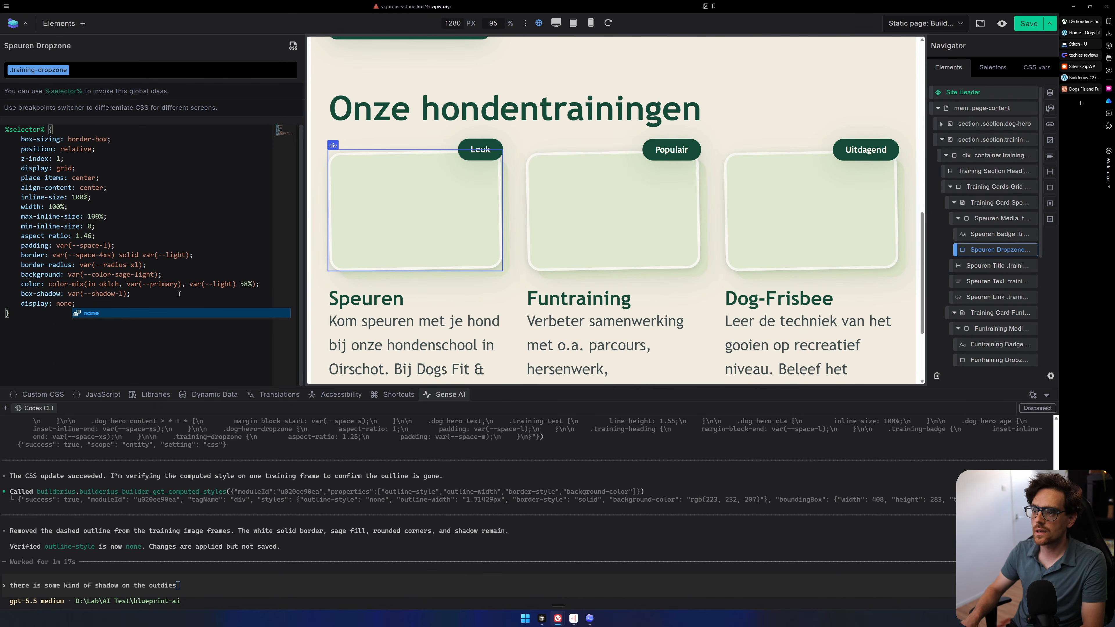
{"action": "key", "text": "Escape"}
{"action": "key", "text": "shift+Left"}
{"action": "key", "text": "shift+Left"}
{"action": "key", "text": "shift+Left"}
{"action": "key", "text": "shift+Left"}
{"action": "key", "text": "shift+Left"}
{"action": "key", "text": "shift+Left"}
{"action": "key", "text": "shift+Left"}
{"action": "key", "text": "shift+Left"}
{"action": "key", "text": "shift+Left"}
{"action": "key", "text": "shift+Left"}
{"action": "key", "text": "shift+Left"}
{"action": "key", "text": "shift+Left"}
{"action": "key", "text": "shift+Left"}
{"action": "key", "text": "shift+Left"}
{"action": "key", "text": "shift+Left"}
{"action": "key", "text": "shift+Left"}
{"action": "key", "text": "shift+Left"}
{"action": "key", "text": "shift+Left"}
{"action": "key", "text": "shift+Left"}
{"action": "key", "text": "BackSpace"}
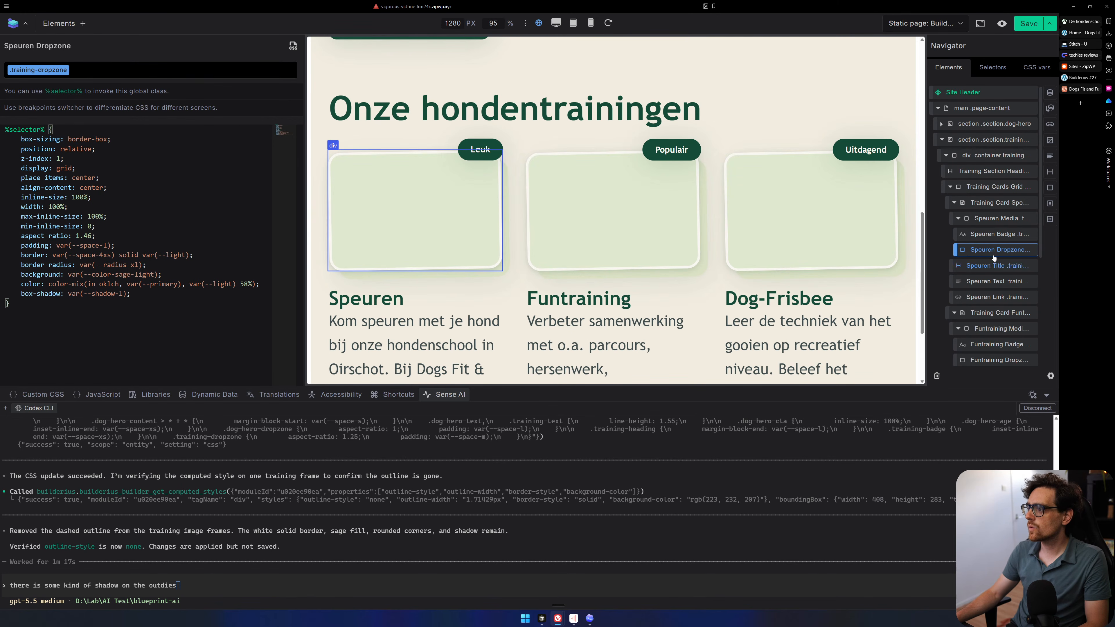
Recheck the Speuren media element's nested elements and training-media rule, and return to the dropzone's training-dropzone CSS.
{"action": "left_click", "coordinate": [994, 219]}
{"action": "left_click", "coordinate": [957, 220]}
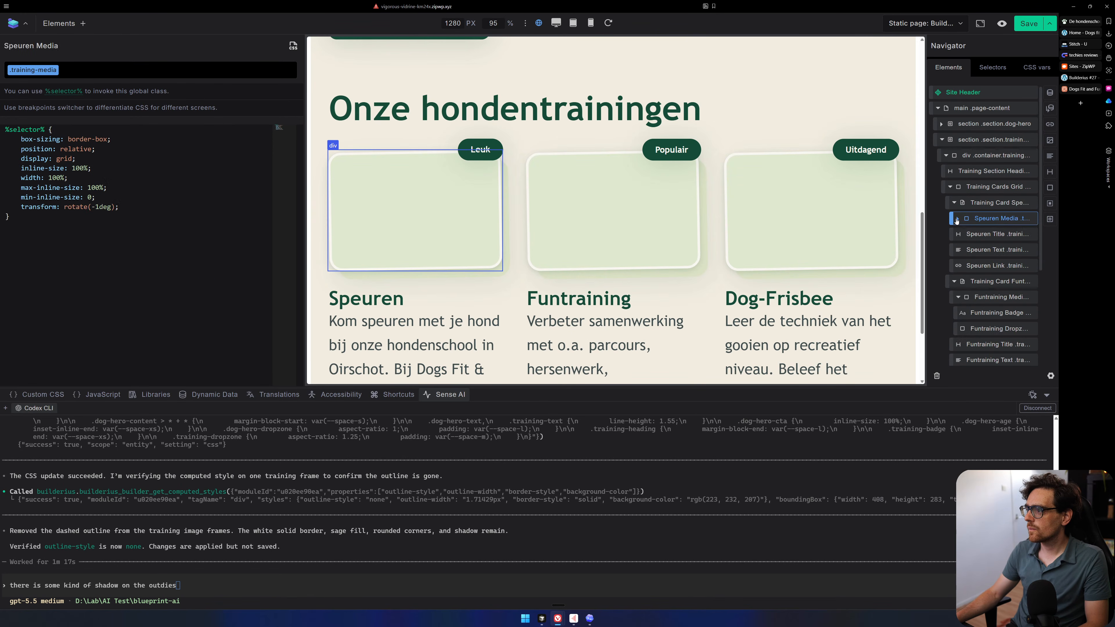
{"action": "left_click", "coordinate": [957, 219]}
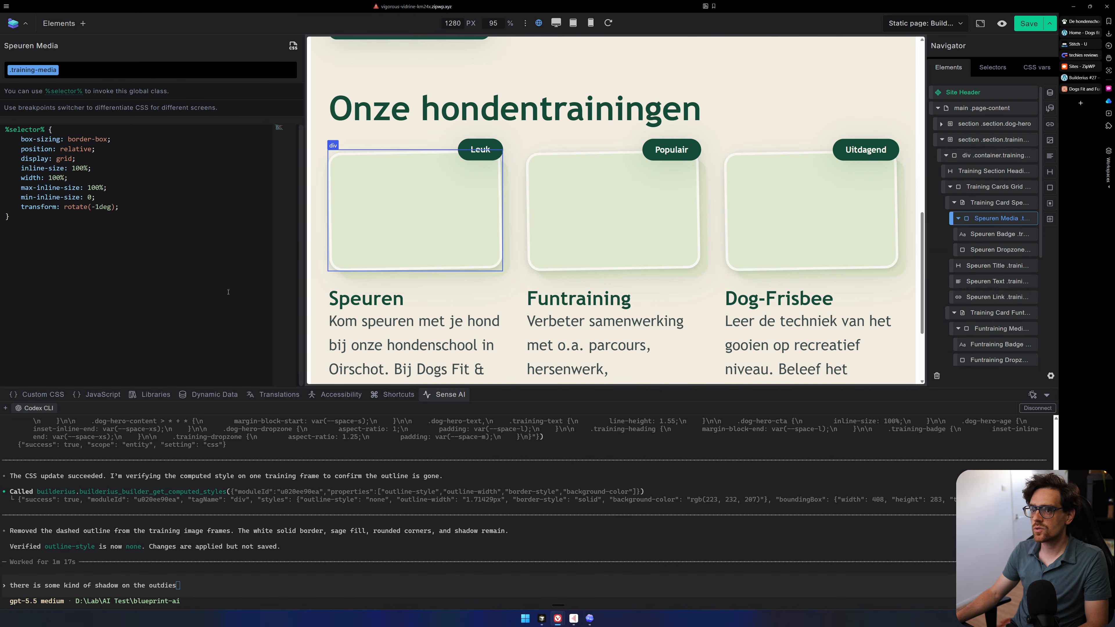
{"action": "left_click", "coordinate": [145, 205]}
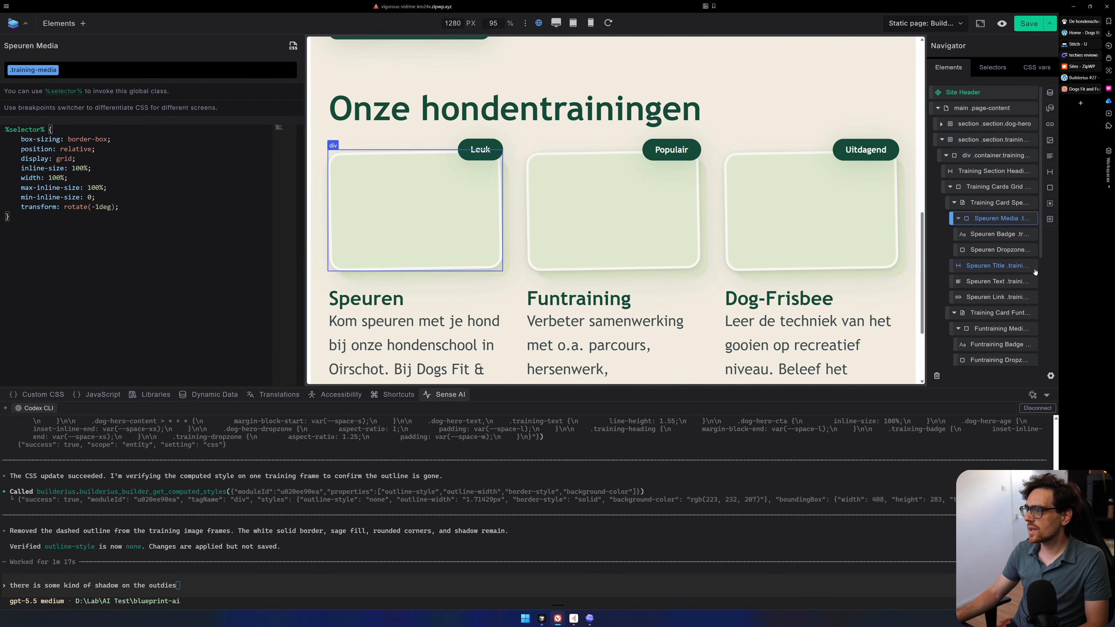
{"action": "left_click", "coordinate": [985, 241]}
{"action": "left_click", "coordinate": [987, 250]}
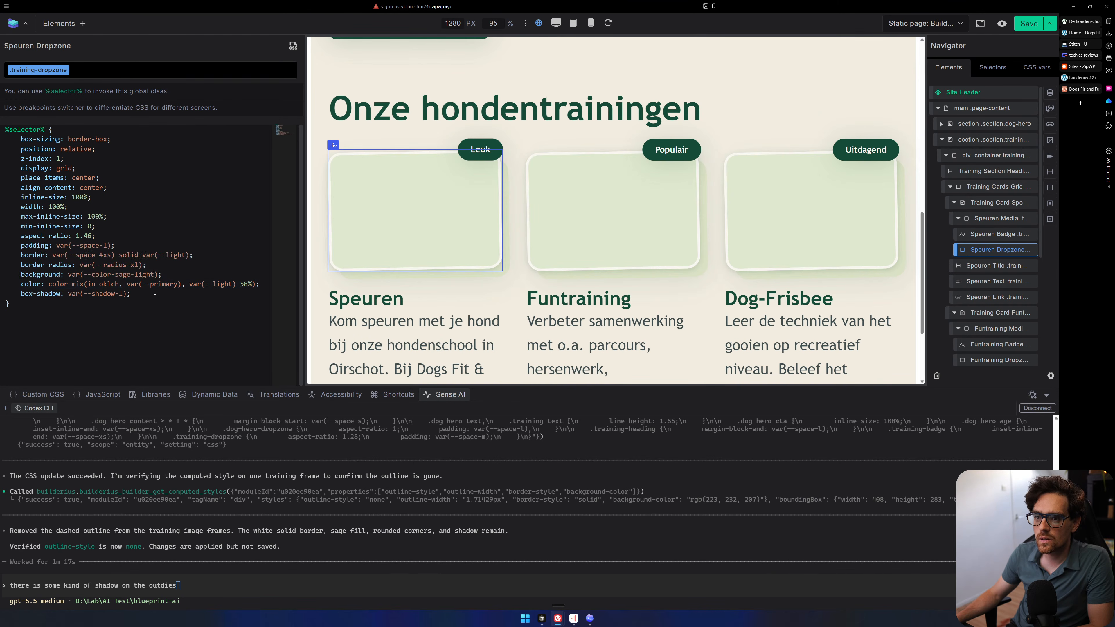
Try deleting the box-shadow declaration from the training-dropzone class, and undo the deletion.
{"action": "left_click_drag", "start_coordinate": [149, 295], "coordinate": [6, 295]}
{"action": "key", "text": "BackSpace"}
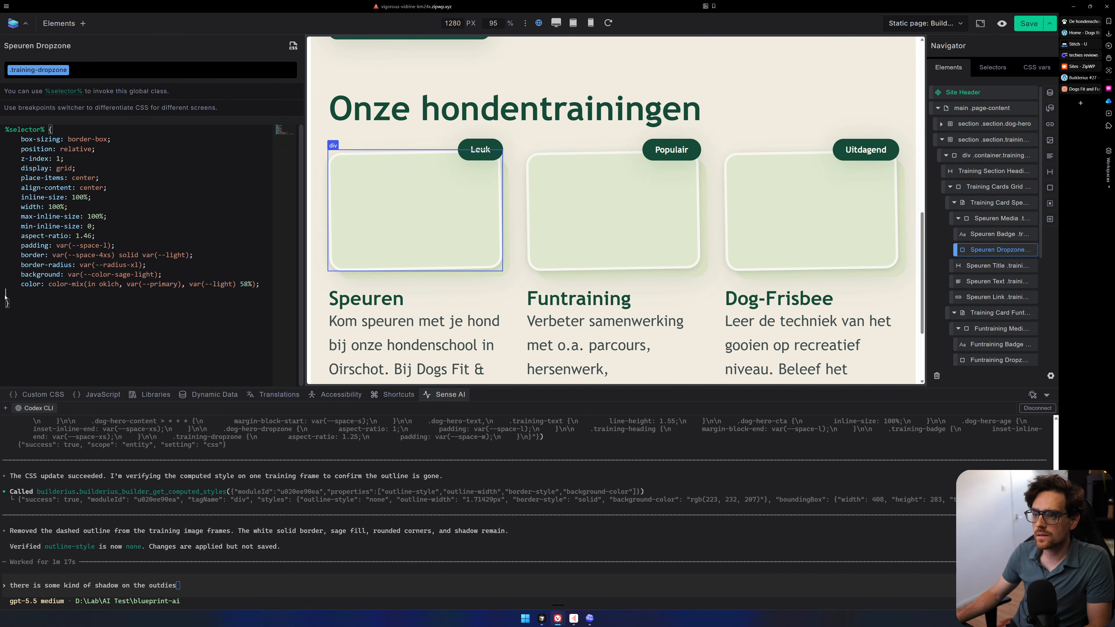
{"action": "key", "text": "ctrl+z"}
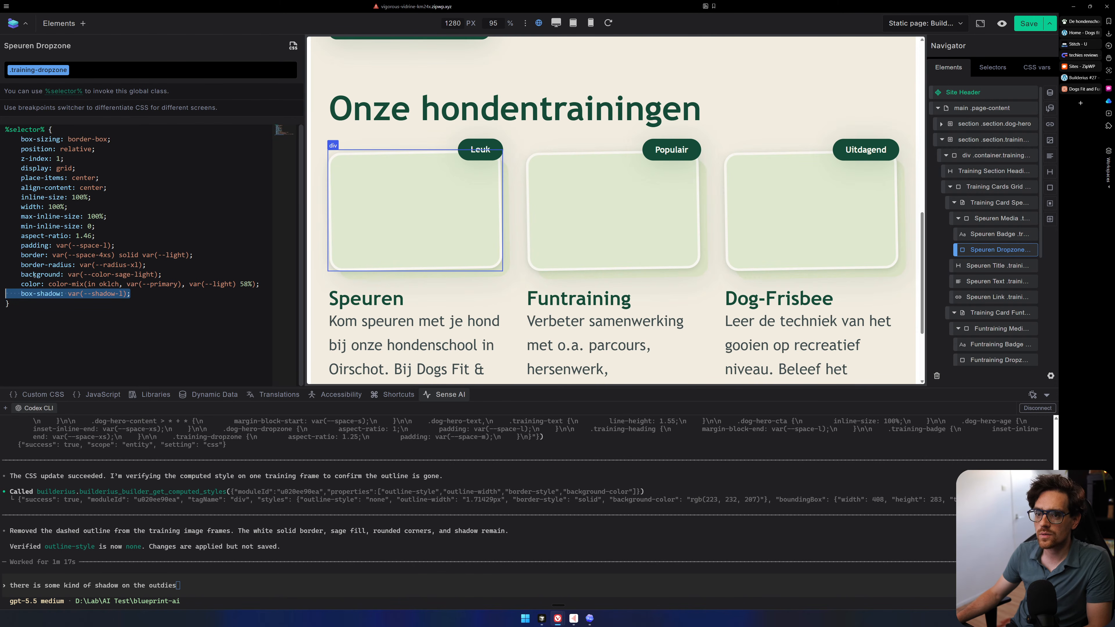
Try deleting the border declaration from the training-dropzone class, and undo the deletion.
{"action": "left_click", "coordinate": [45, 265]}
{"action": "left_click", "coordinate": [116, 255]}
{"action": "left_click_drag", "start_coordinate": [215, 254], "coordinate": [5, 255]}
{"action": "key", "text": "BackSpace"}
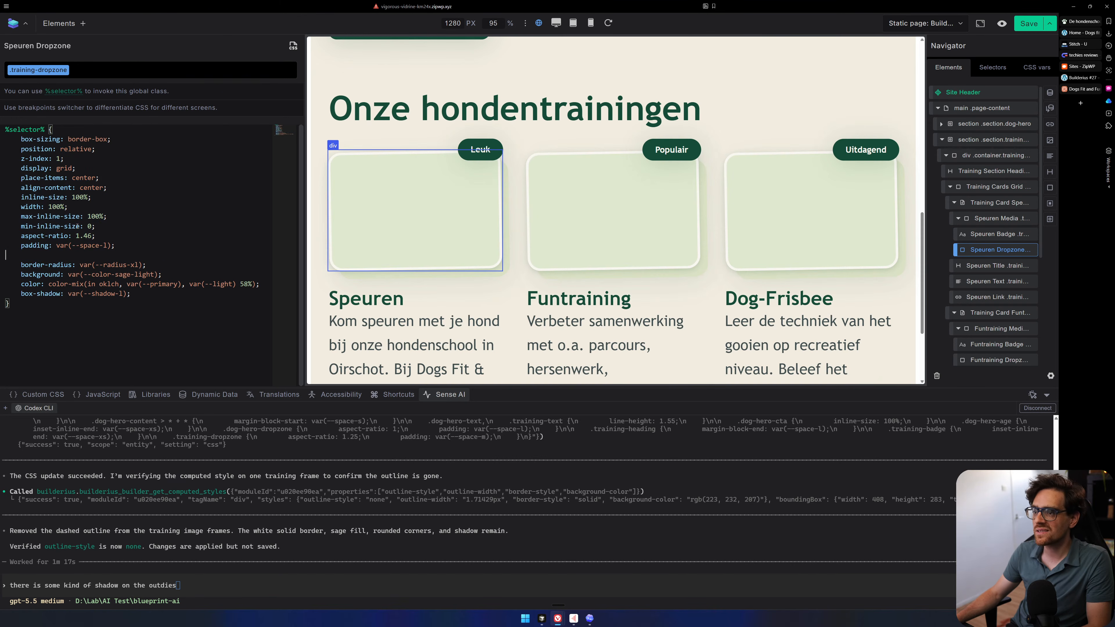
{"action": "key", "text": "ctrl+z"}
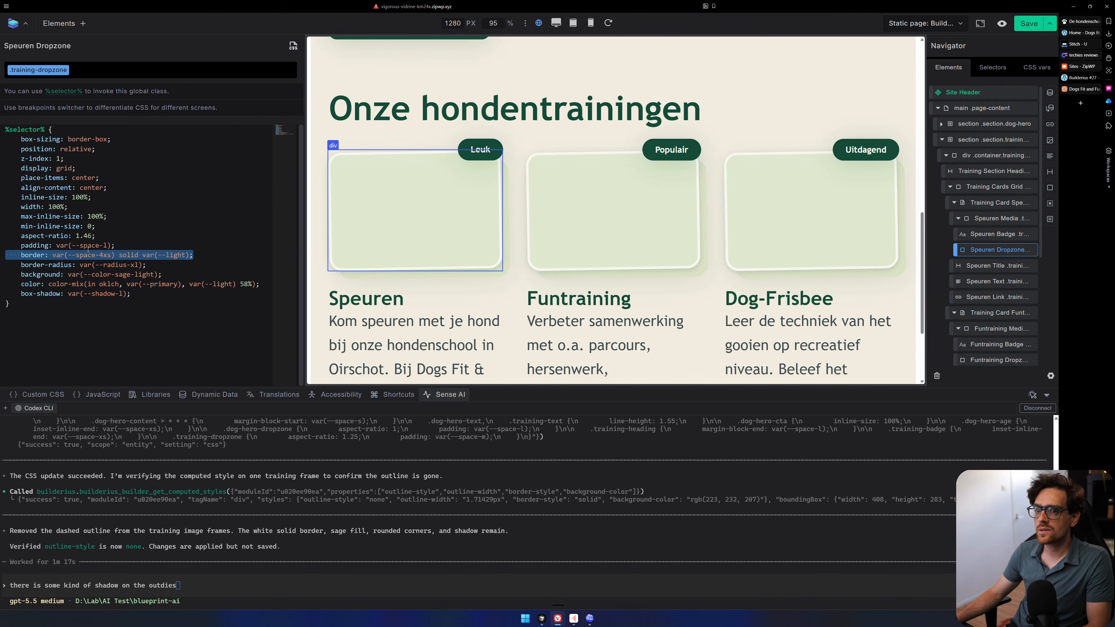
Check the padding, aspect-ratio and box-sizing declarations of training-dropzone, and reopen the Speuren media element's training-media rule.
{"action": "left_click", "coordinate": [79, 246]}
{"action": "left_click", "coordinate": [48, 237]}
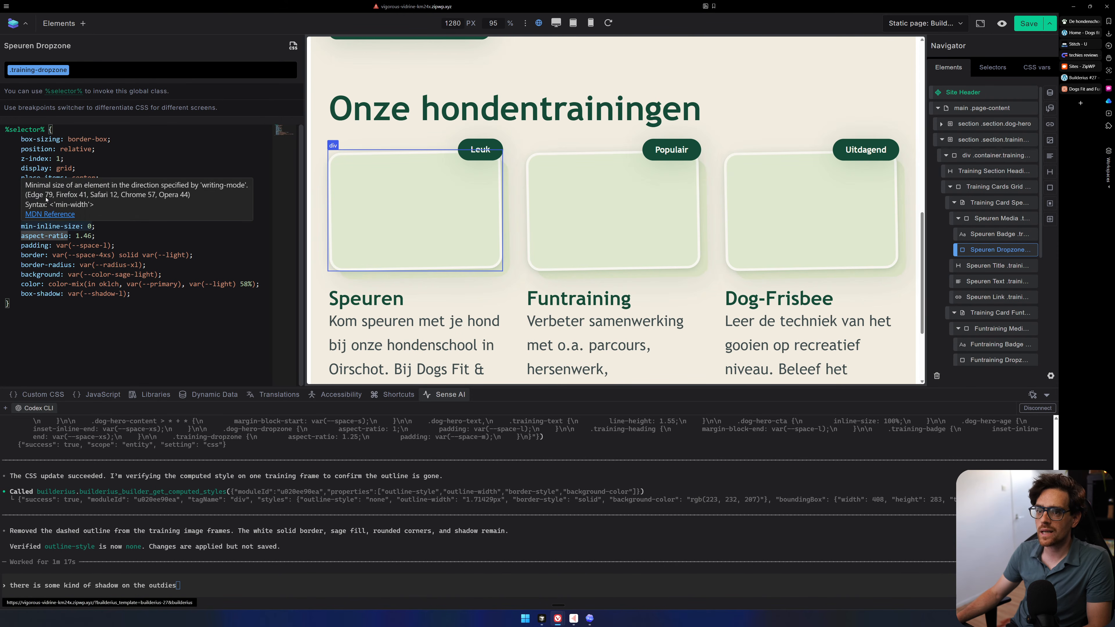
{"action": "left_click", "coordinate": [89, 139]}
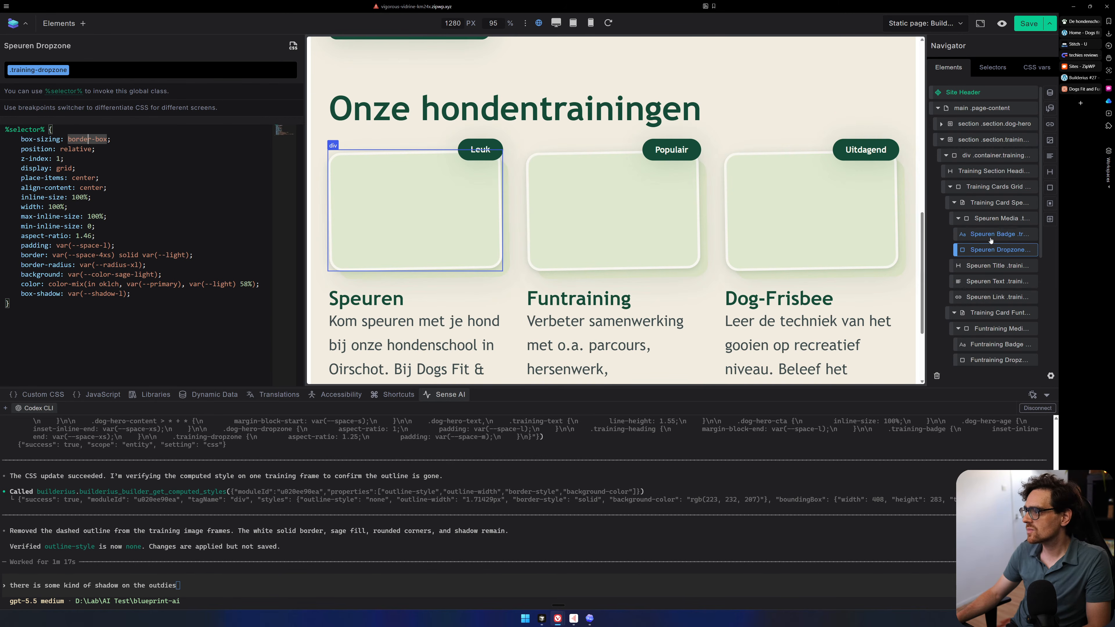
{"action": "left_click", "coordinate": [992, 218]}
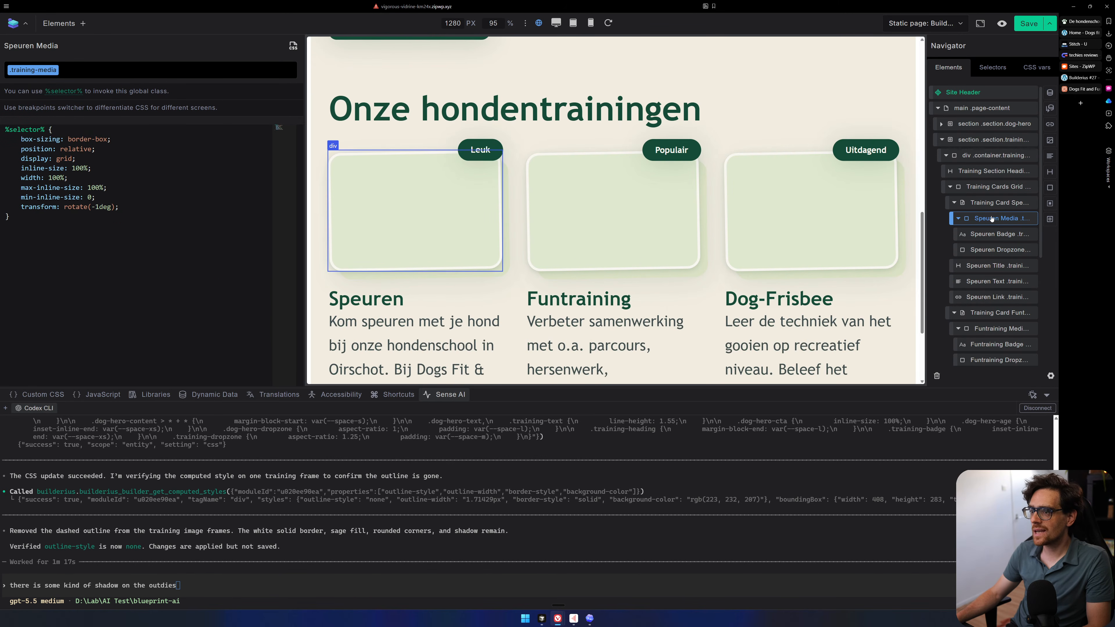
{"action": "left_click_drag", "start_coordinate": [119, 207], "coordinate": [2, 140]}
{"action": "key", "text": "BackSpace"}
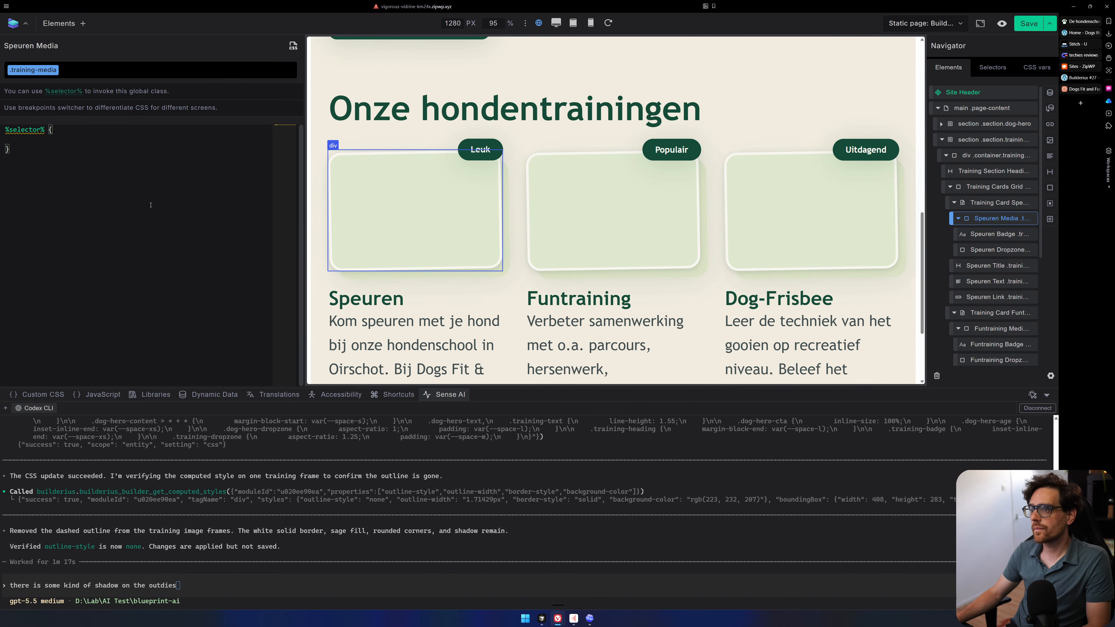
{"action": "key", "text": "ctrl+z"}
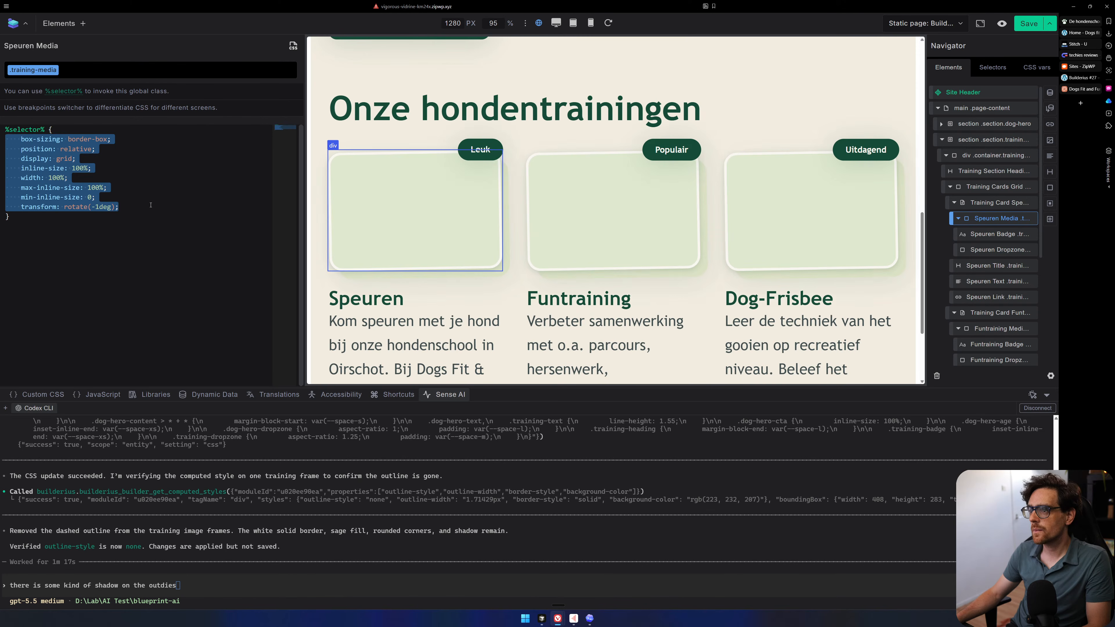
Set the rotation in the .training-media class CSS to -2deg.
{"action": "left_click", "coordinate": [159, 226]}
{"action": "left_click", "coordinate": [99, 207]}
{"action": "key", "text": "BackSpace"}
{"action": "type", "text": "2"}
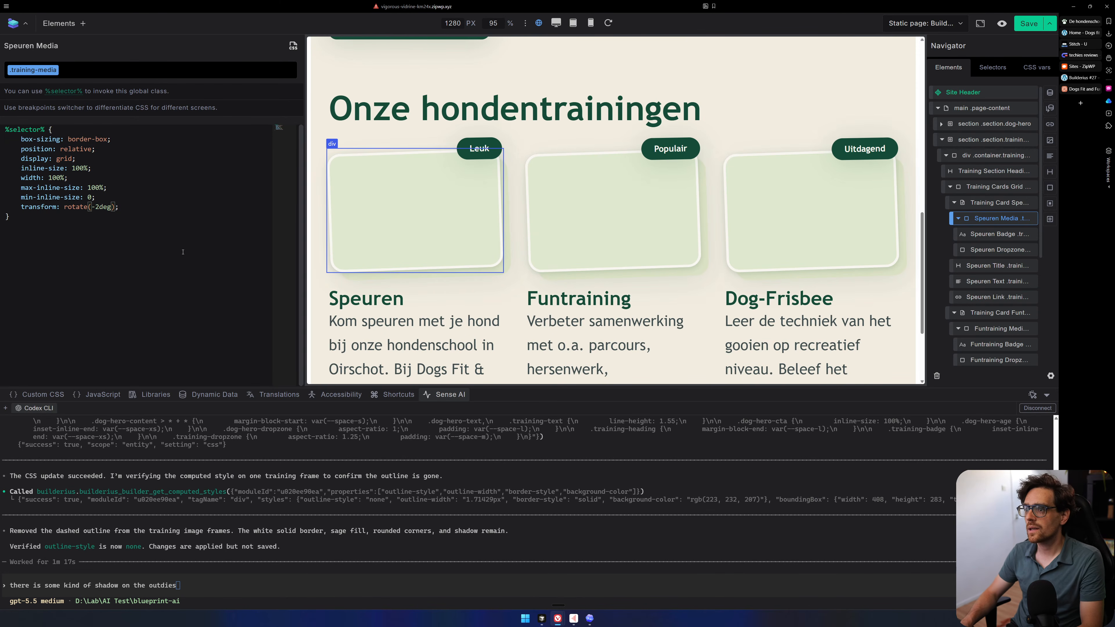
Set the transform of the .training-badge class on the Leuk badge to rotate(5deg).
{"action": "left_click", "coordinate": [486, 142]}
{"action": "left_click", "coordinate": [92, 312]}
{"action": "key", "text": "Delete"}
{"action": "type", "text": "-2deg);"}
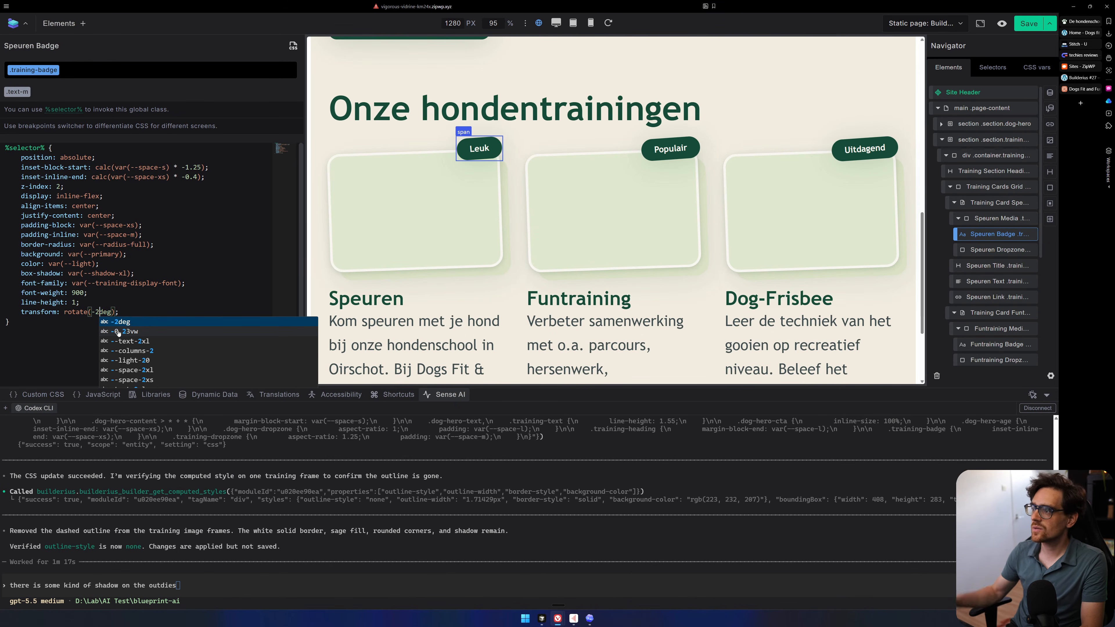
{"action": "key", "text": "BackSpace"}
{"action": "key", "text": "BackSpace"}
{"action": "type", "text": "2"}
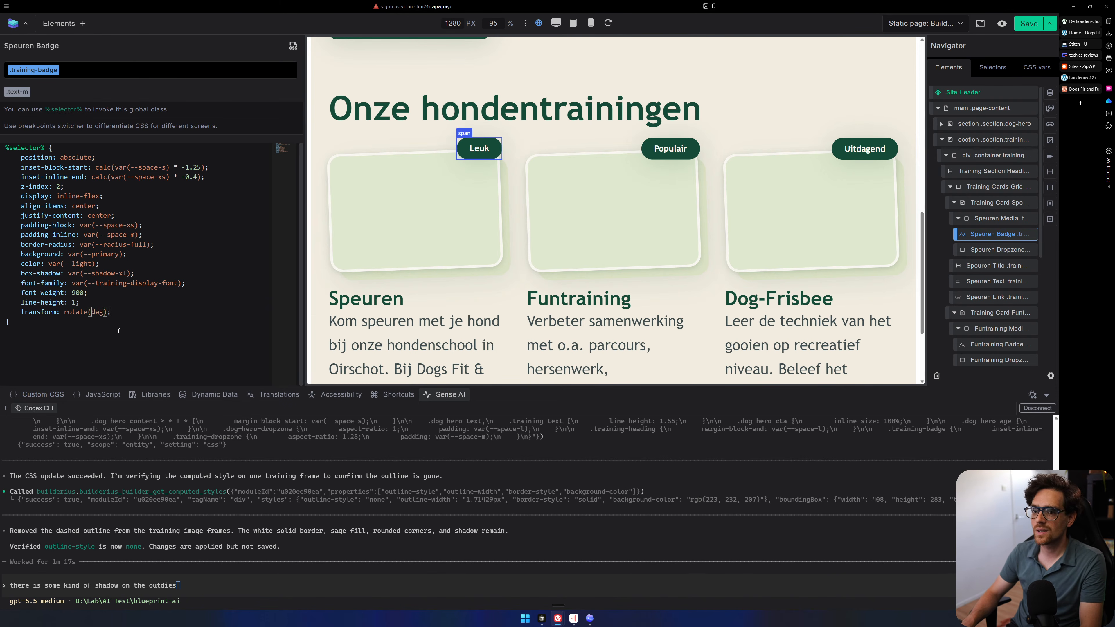
{"action": "key", "text": "BackSpace"}
{"action": "type", "text": "5"}
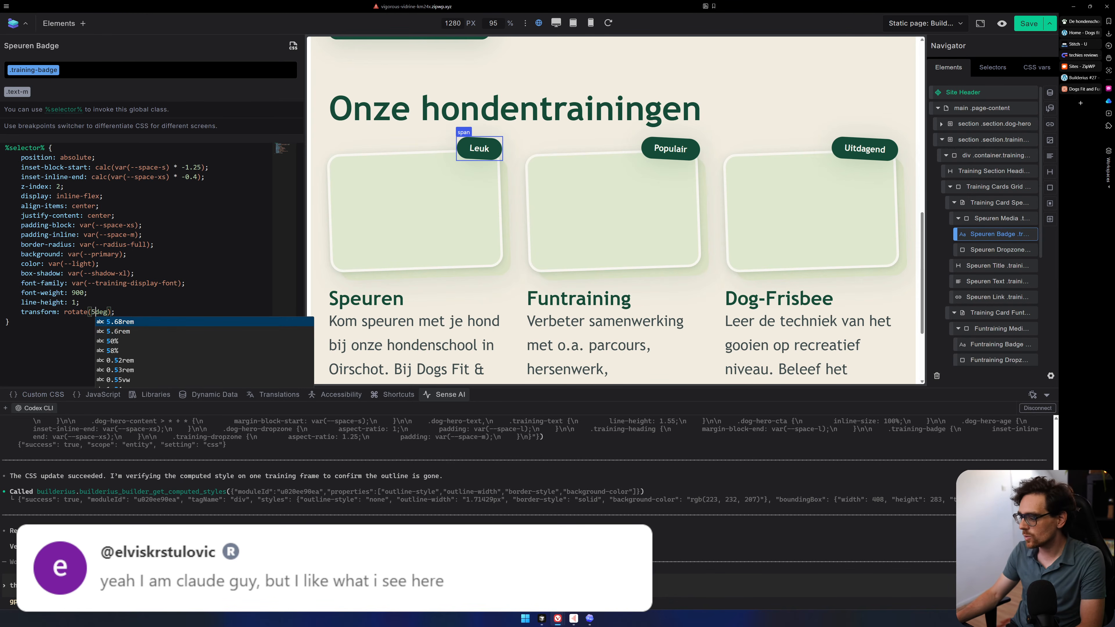
{"action": "key", "text": "Escape"}
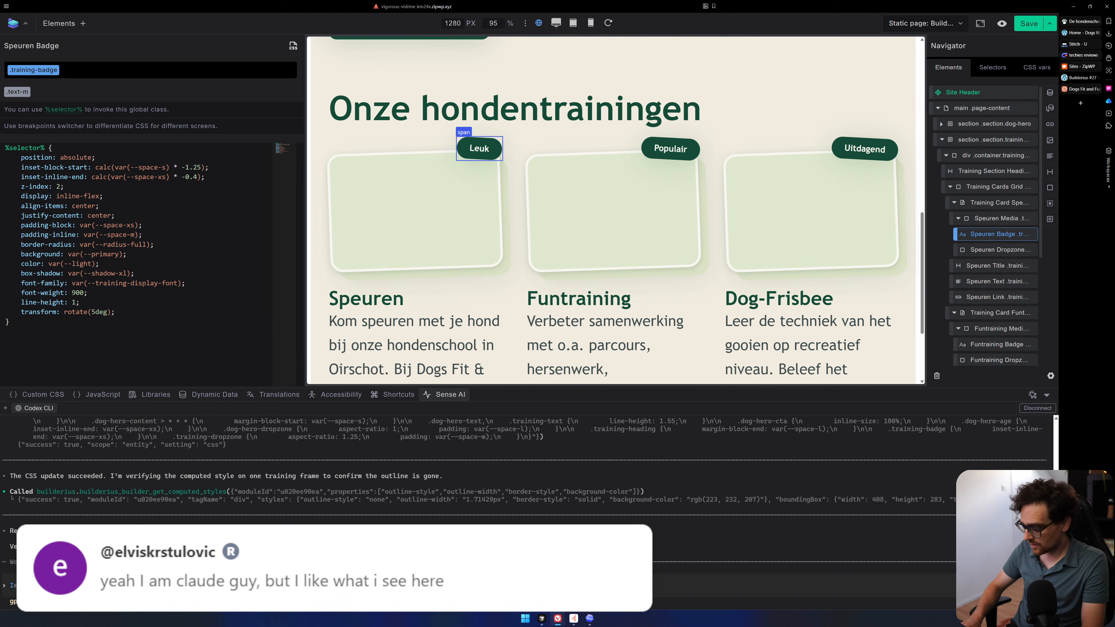
{"action": "type", "text": "/c"}
{"action": "key", "text": "BackSpace"}
{"action": "type", "text": "r"}
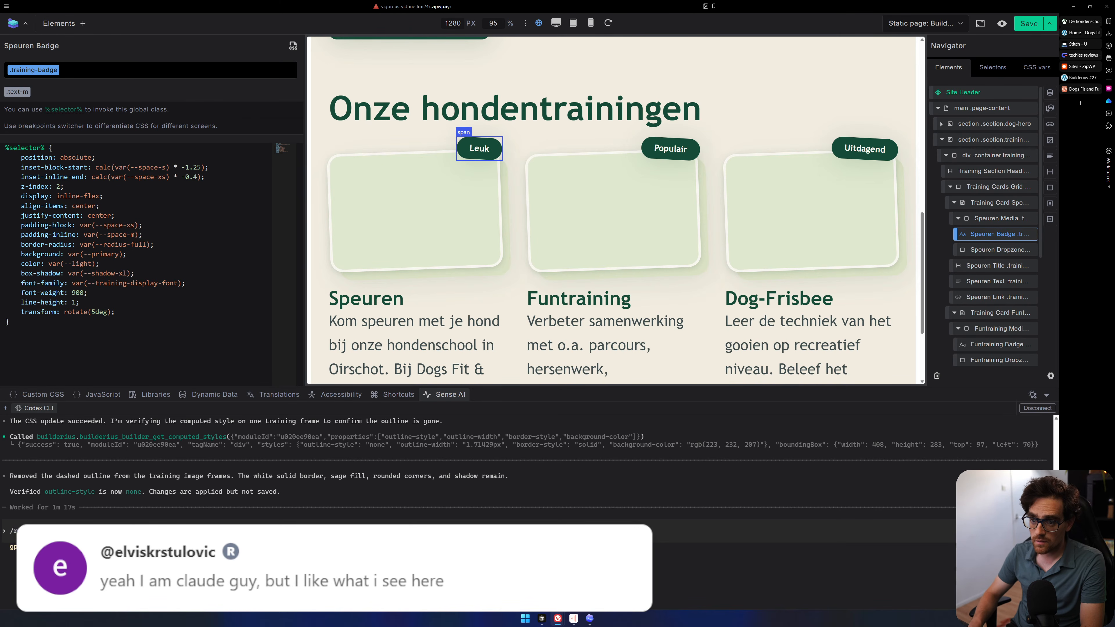
{"action": "key", "text": "BackSpace"}
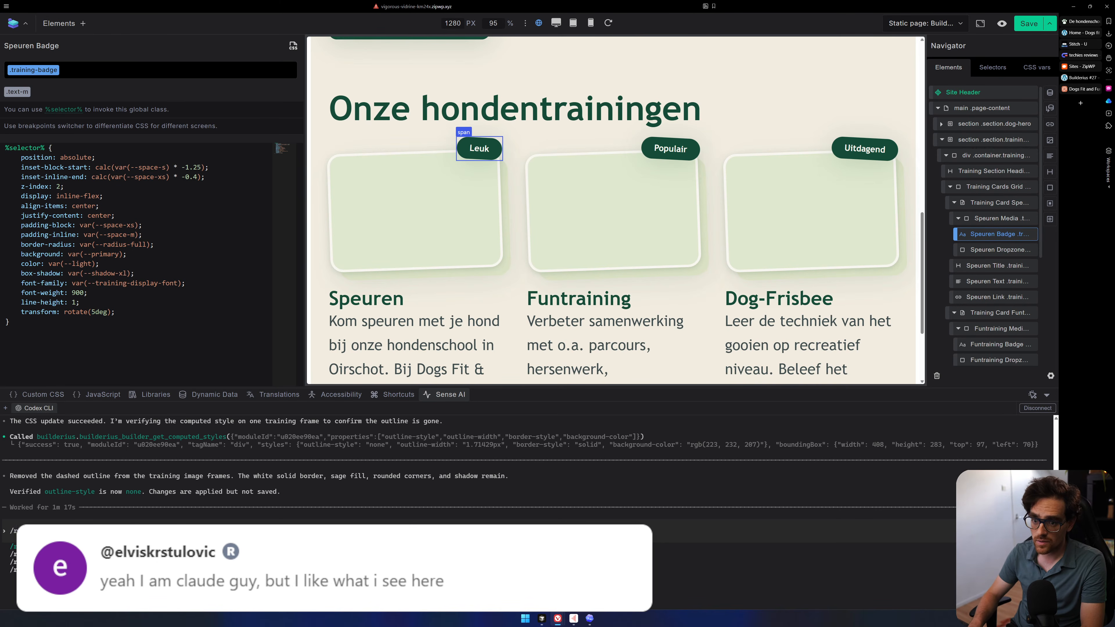
{"action": "key", "text": "BackSpace"}
{"action": "key", "text": "Down"}
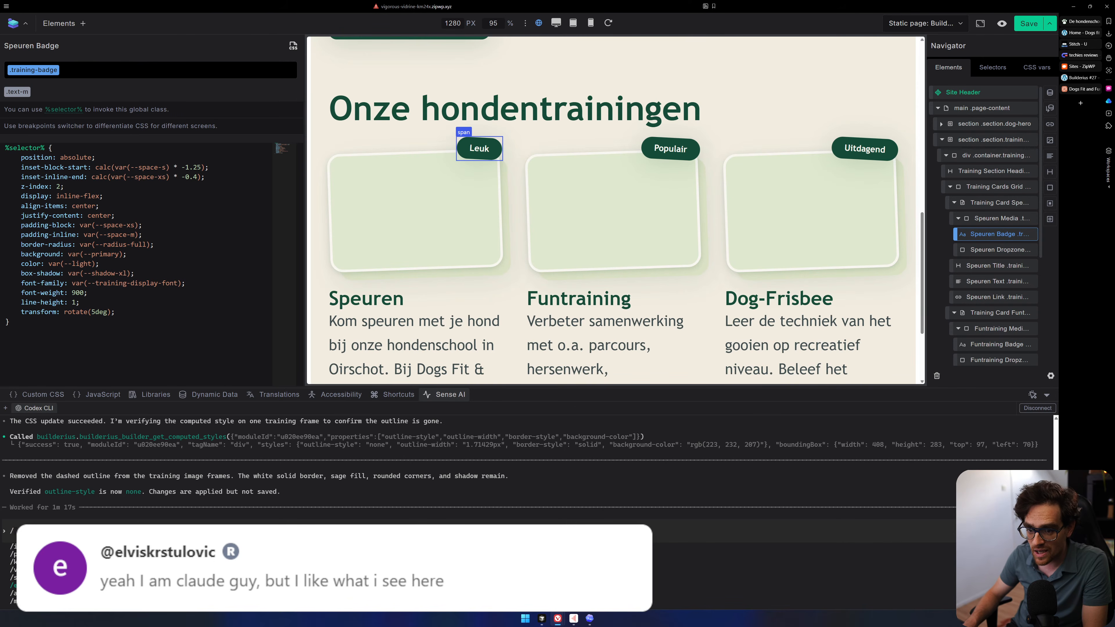
{"action": "key", "text": "BackSpace"}
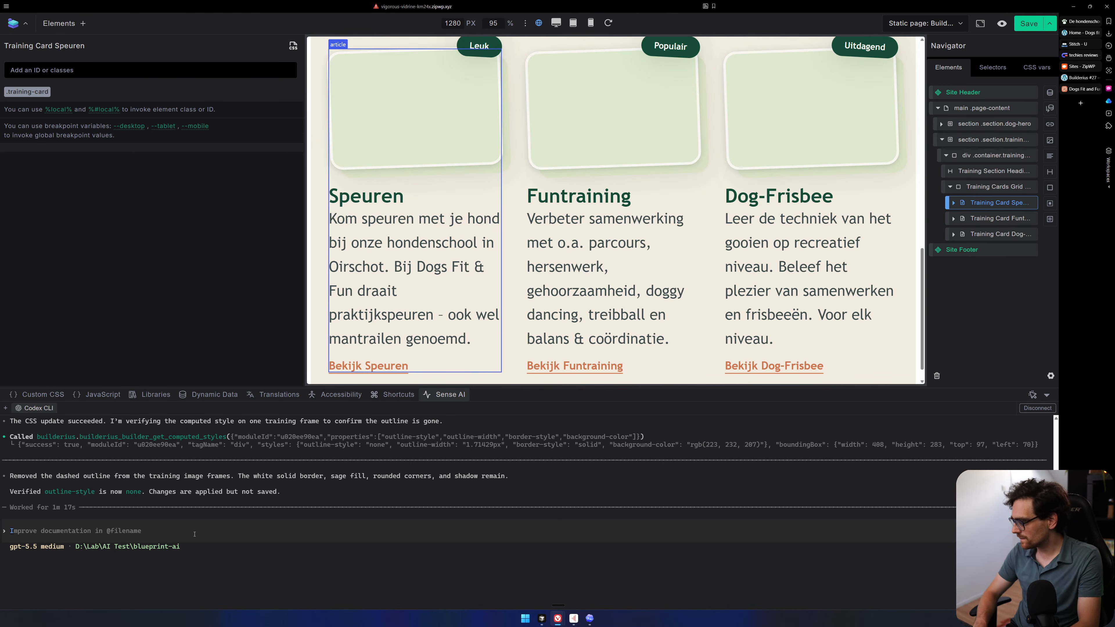
Ask Codex CLI how it added the green shadow, explaining that adjustments to it are wanted.
{"action": "type", "text": "how"}
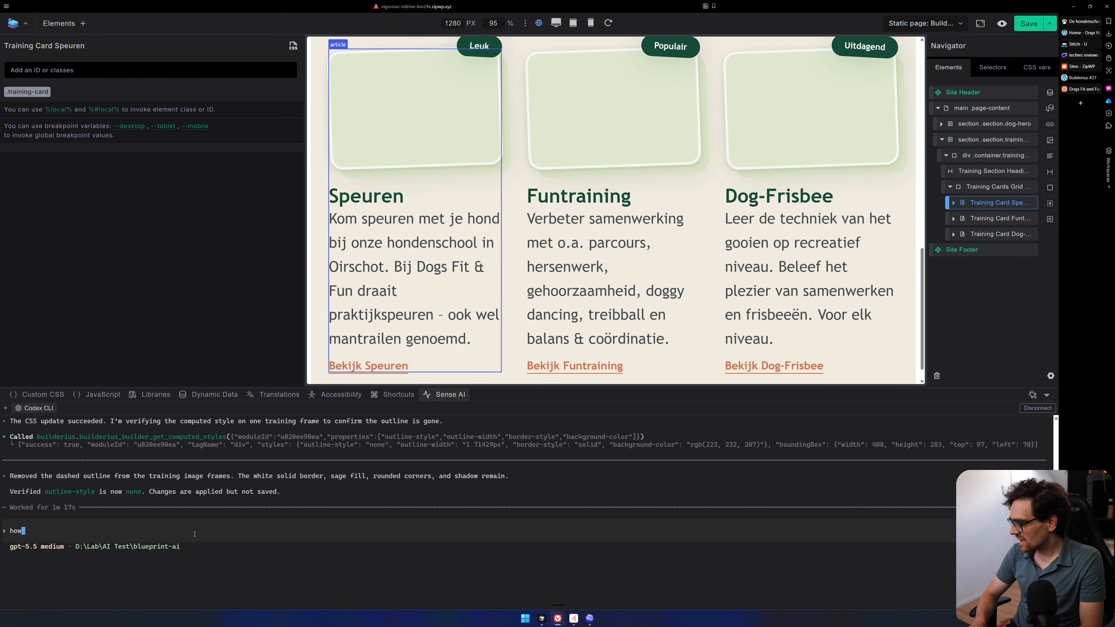
{"action": "type", "text": " di"}
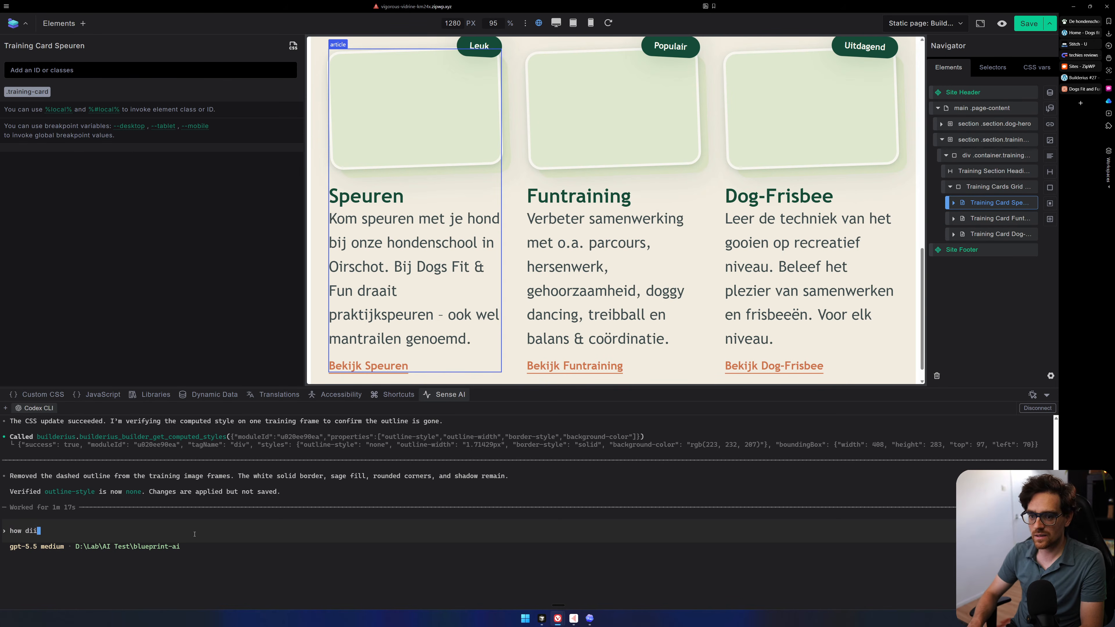
{"action": "type", "text": "d you add the gr"}
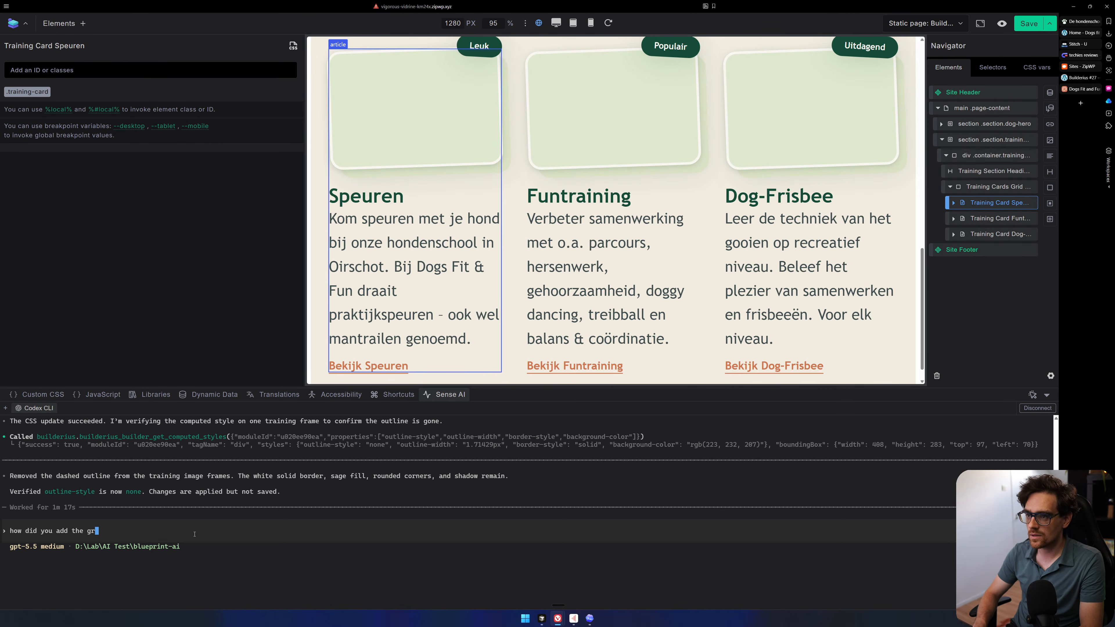
{"action": "type", "text": "ewen sh"}
{"action": "key", "text": "BackSpace"}
{"action": "key", "text": "BackSpace"}
{"action": "key", "text": "BackSpace"}
{"action": "key", "text": "BackSpace"}
{"action": "key", "text": "BackSpace"}
{"action": "key", "text": "BackSpace"}
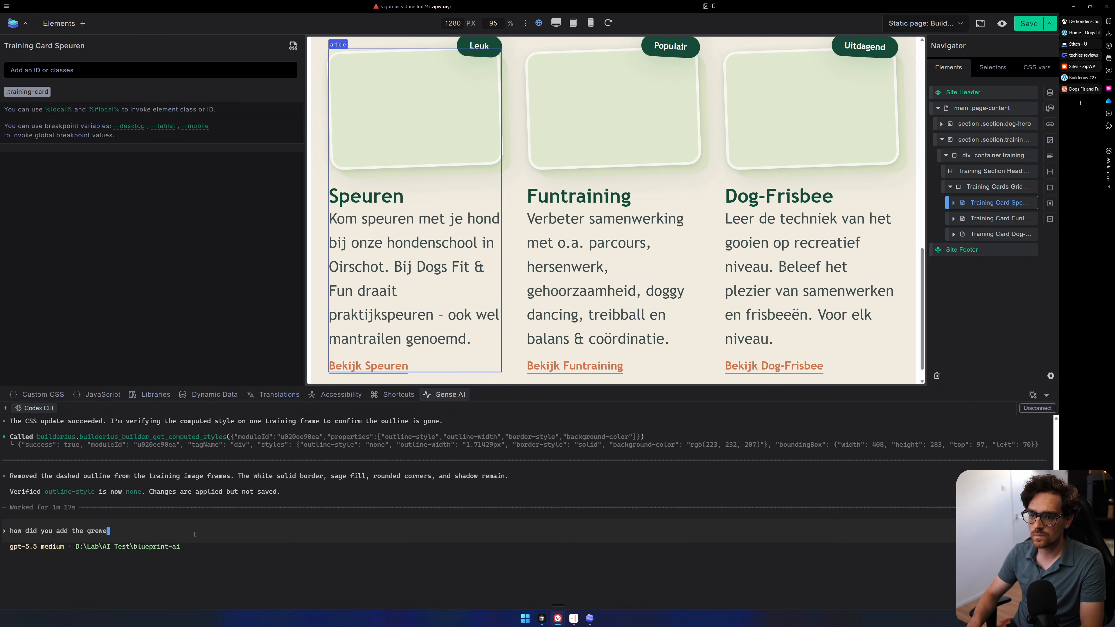
{"action": "type", "text": "en shadow"}
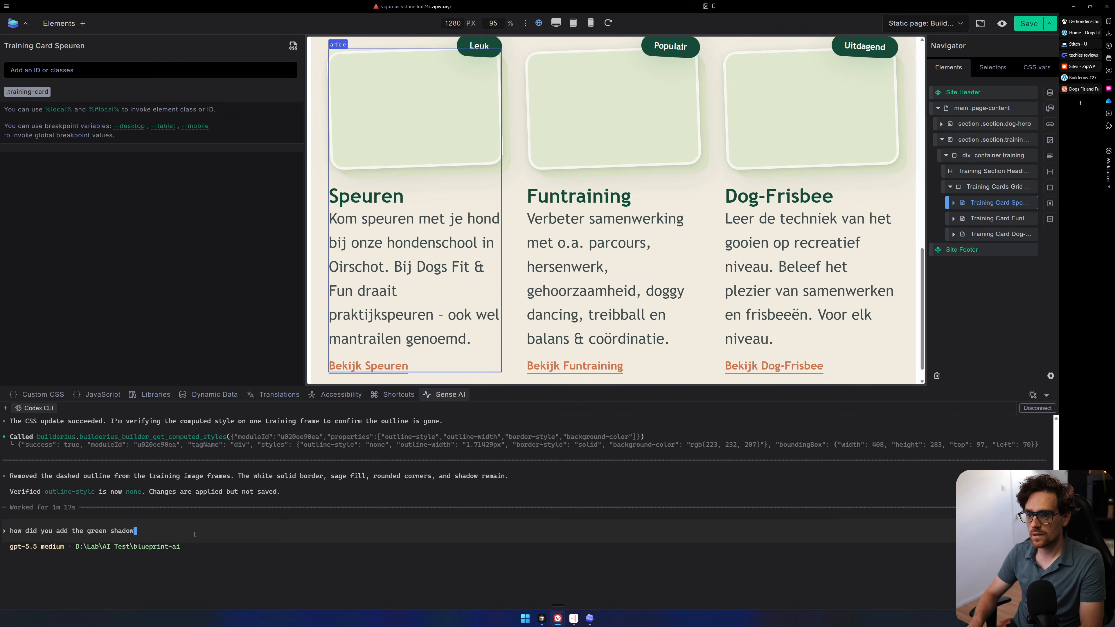
{"action": "type", "text": ", because I want"}
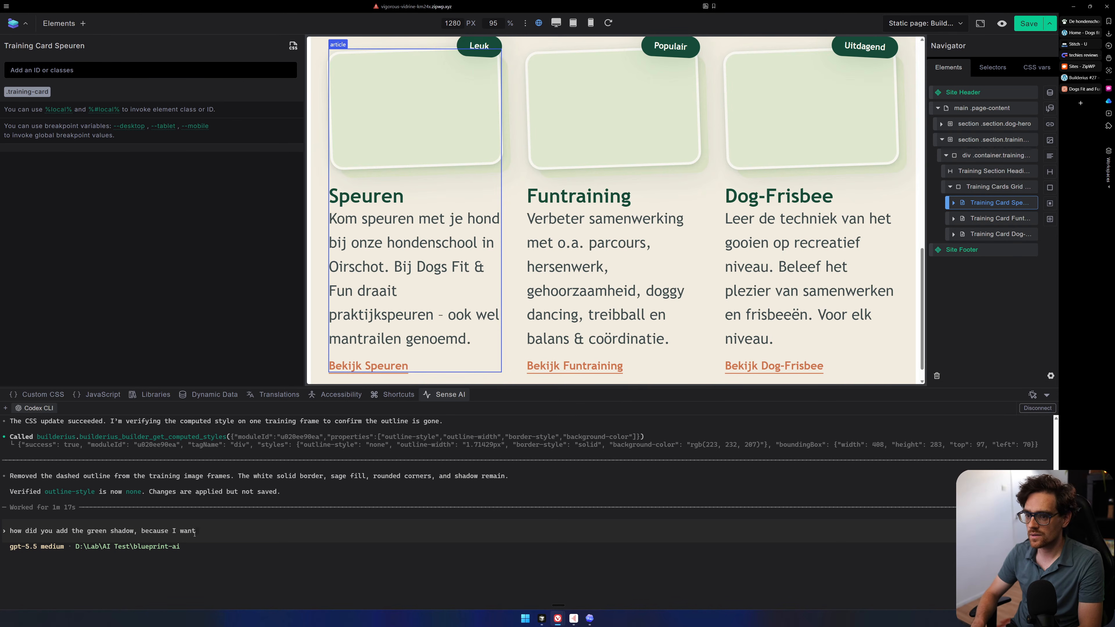
{"action": "type", "text": " ot make adjustemen"}
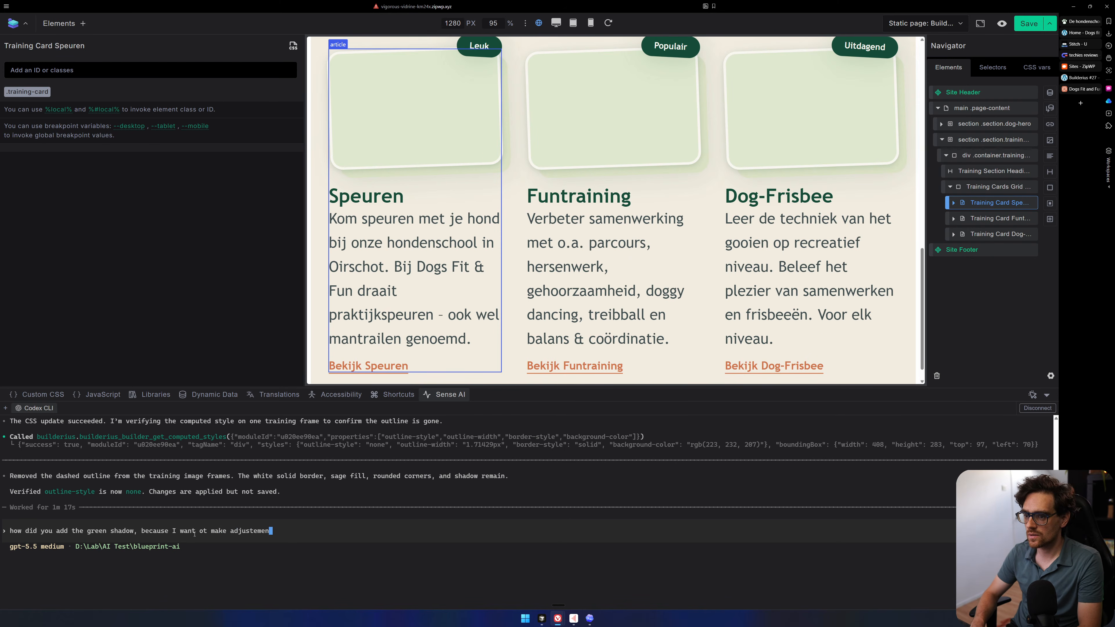
{"action": "type", "text": "ts toit"}
{"action": "key", "text": "Return"}
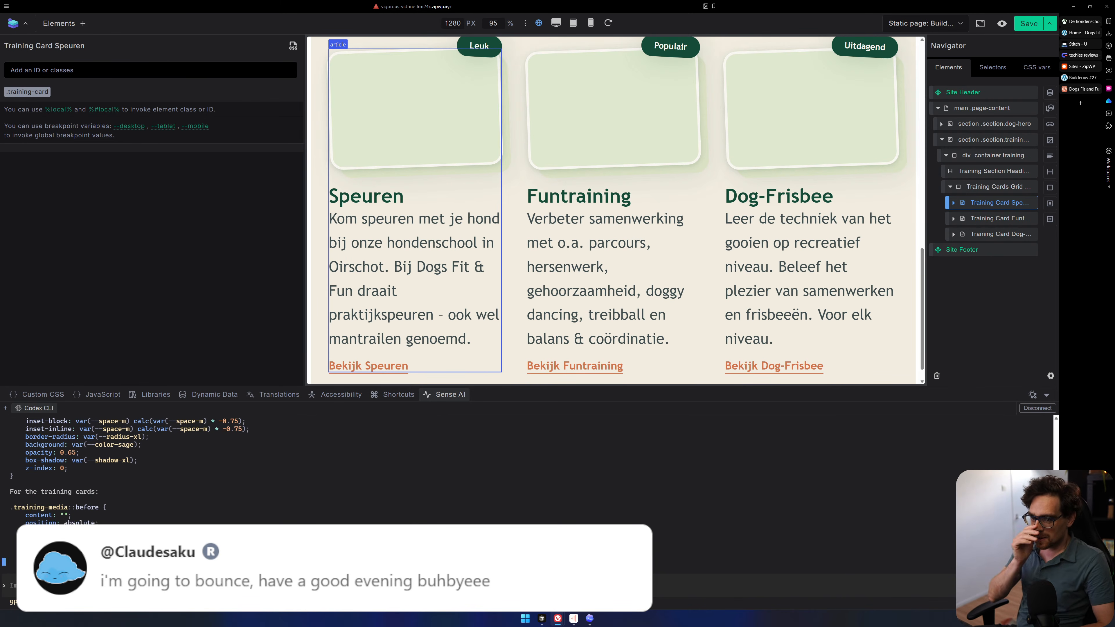
Examine the .training-media styles on the Speuren Media element, in both code and visual form, for the green shadow's settings.
{"action": "scroll", "coordinate": [85, 500], "scroll_direction": "up", "scroll_amount": 3}
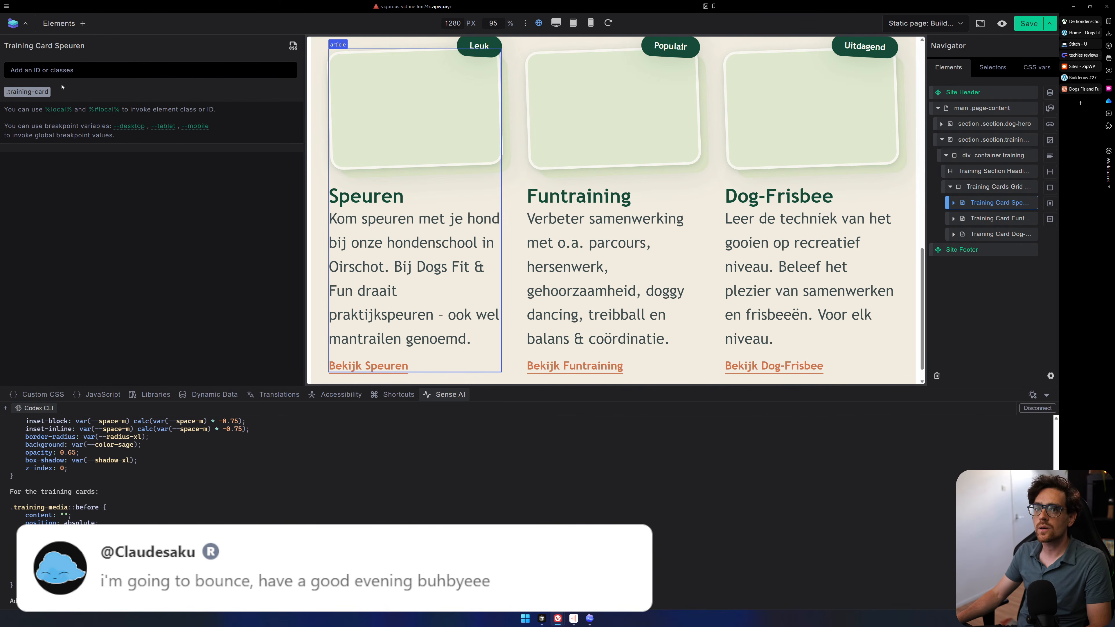
{"action": "left_click", "coordinate": [427, 112]}
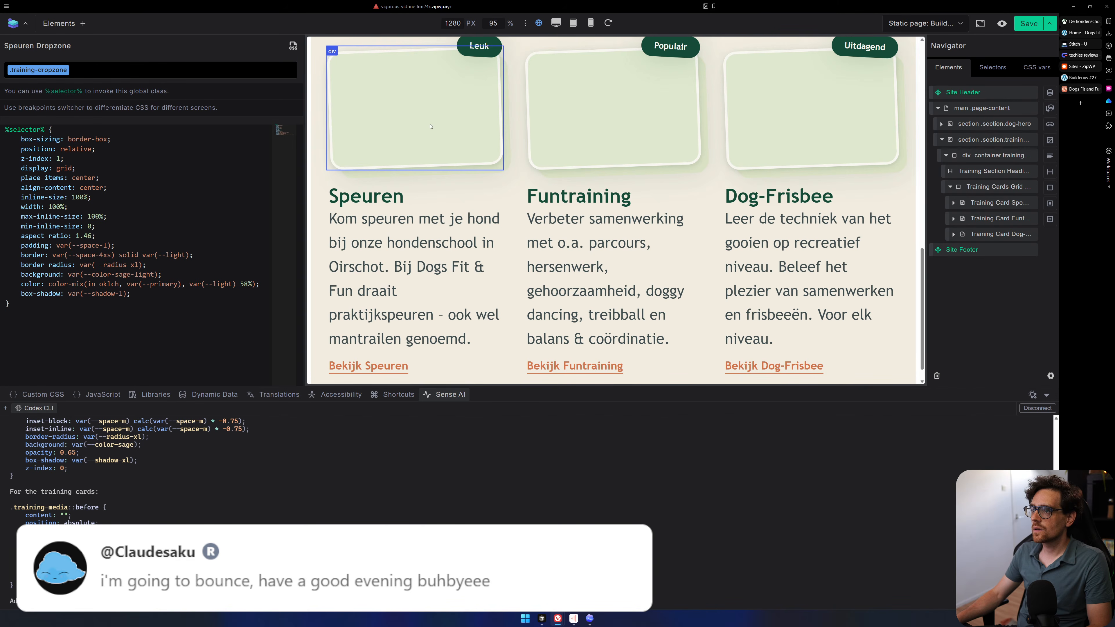
{"action": "left_click", "coordinate": [959, 202]}
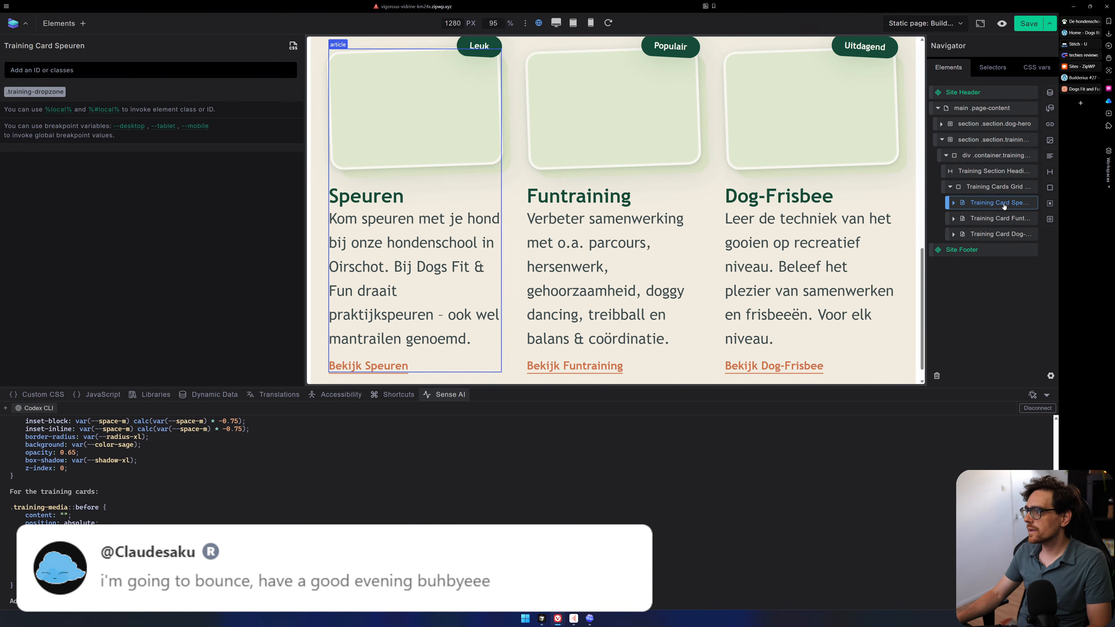
{"action": "left_click", "coordinate": [954, 203]}
{"action": "left_click", "coordinate": [976, 219]}
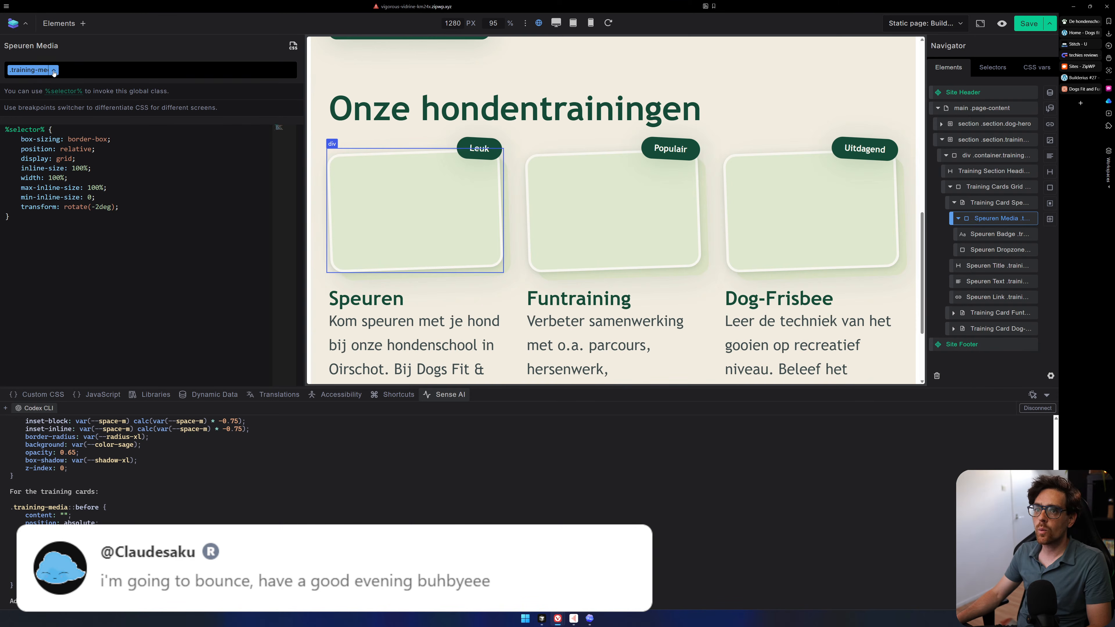
{"action": "left_click", "coordinate": [293, 45]}
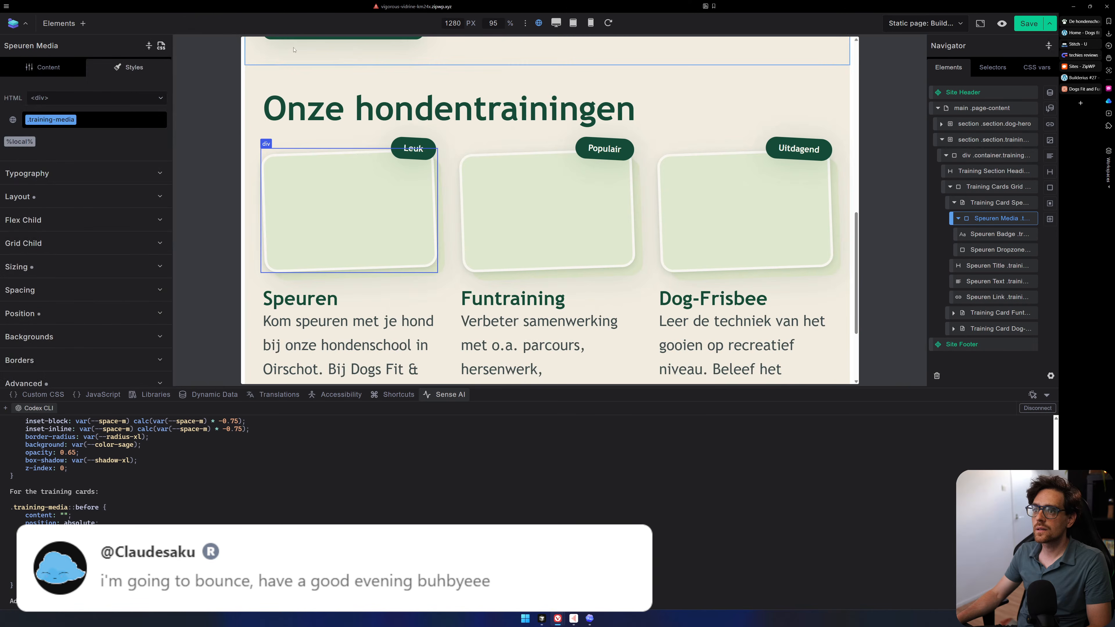
{"action": "left_click", "coordinate": [51, 119]}
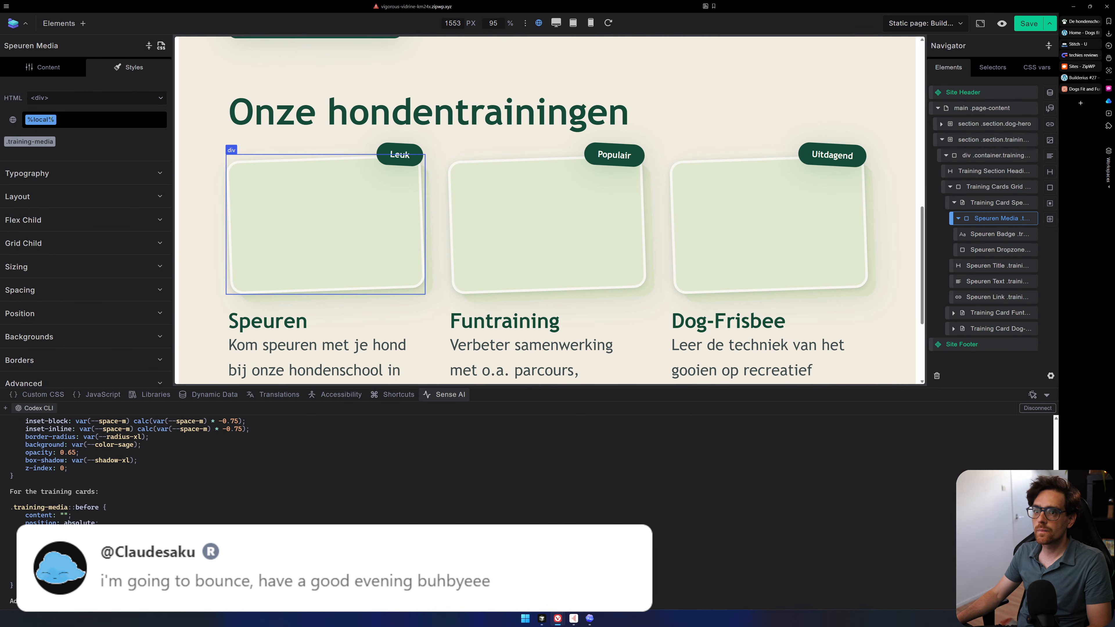
{"action": "left_click", "coordinate": [29, 143]}
{"action": "scroll", "coordinate": [109, 178], "scroll_direction": "down", "scroll_amount": 2}
{"action": "left_click", "coordinate": [92, 349]}
{"action": "left_click", "coordinate": [67, 233]}
Read the assistant's explanation of the green shadow, including the .training-media::before rule for the training cards.
{"action": "scroll", "coordinate": [229, 448], "scroll_direction": "up", "scroll_amount": 5}
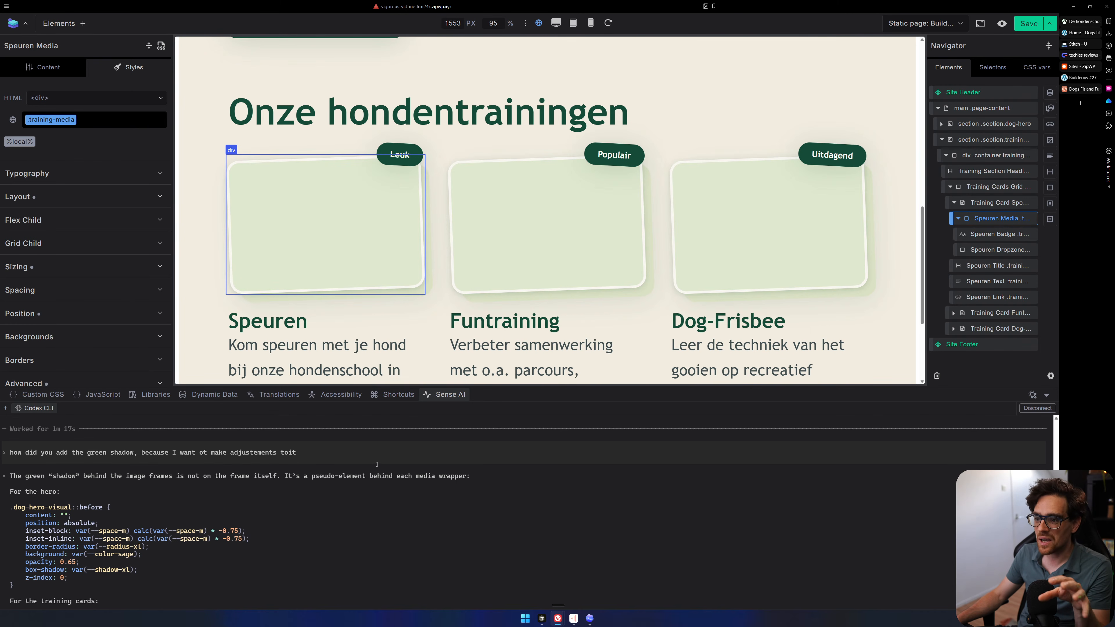
{"action": "scroll", "coordinate": [350, 489], "scroll_direction": "down", "scroll_amount": 3}
{"action": "scroll", "coordinate": [310, 491], "scroll_direction": "down", "scroll_amount": 2}
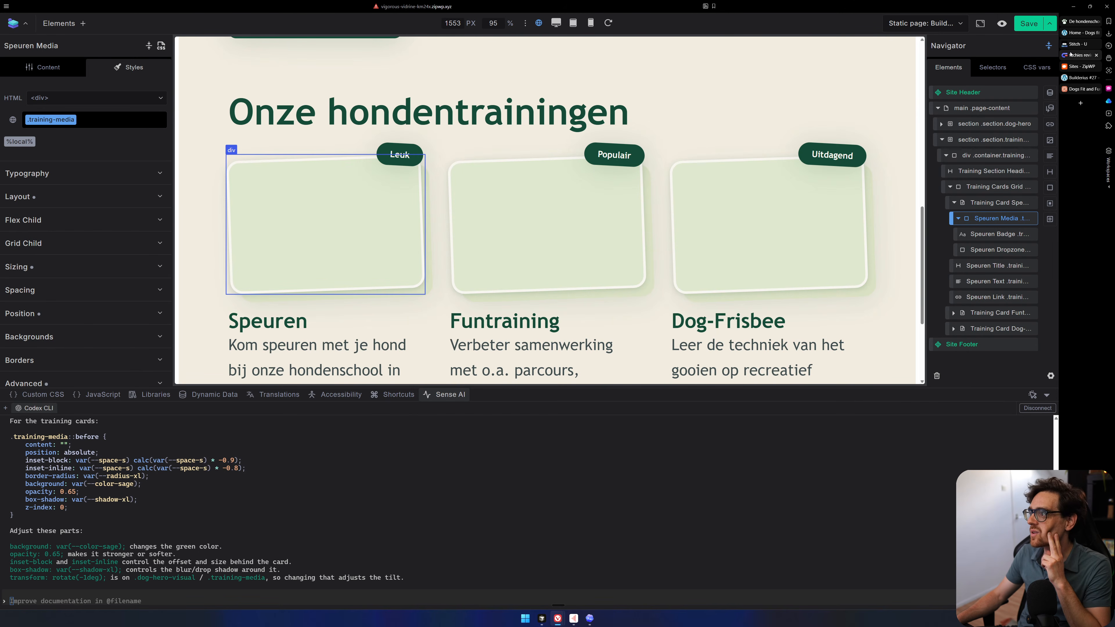
Look through the global selectors and the CSS code views of .training-media for the green shadow rule.
{"action": "mouse_move", "coordinate": [1081, 55]}
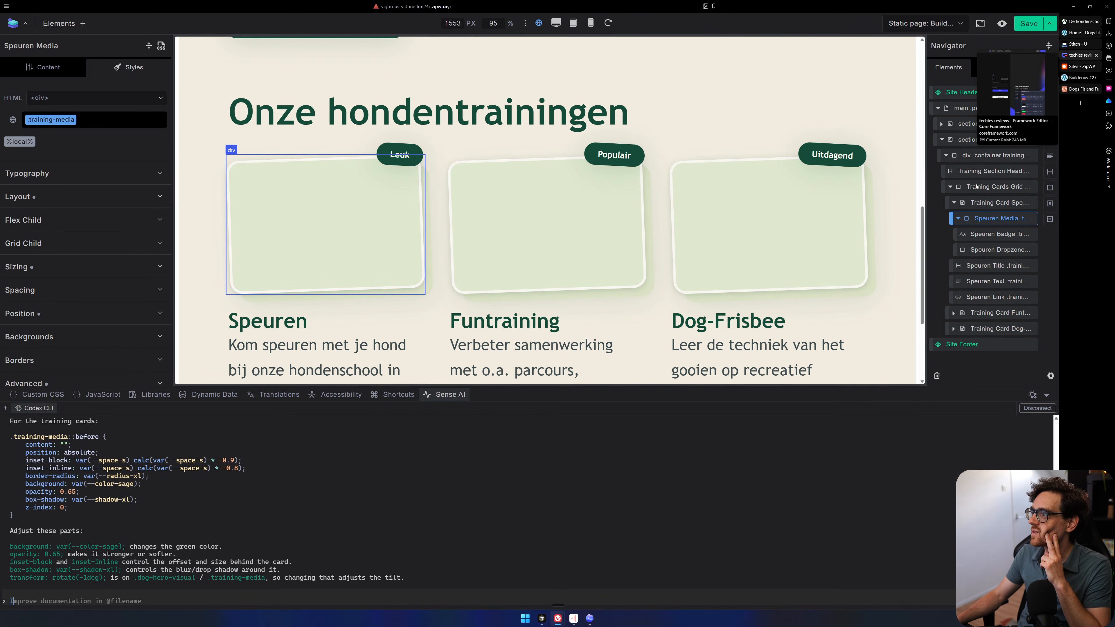
{"action": "left_click", "coordinate": [996, 66]}
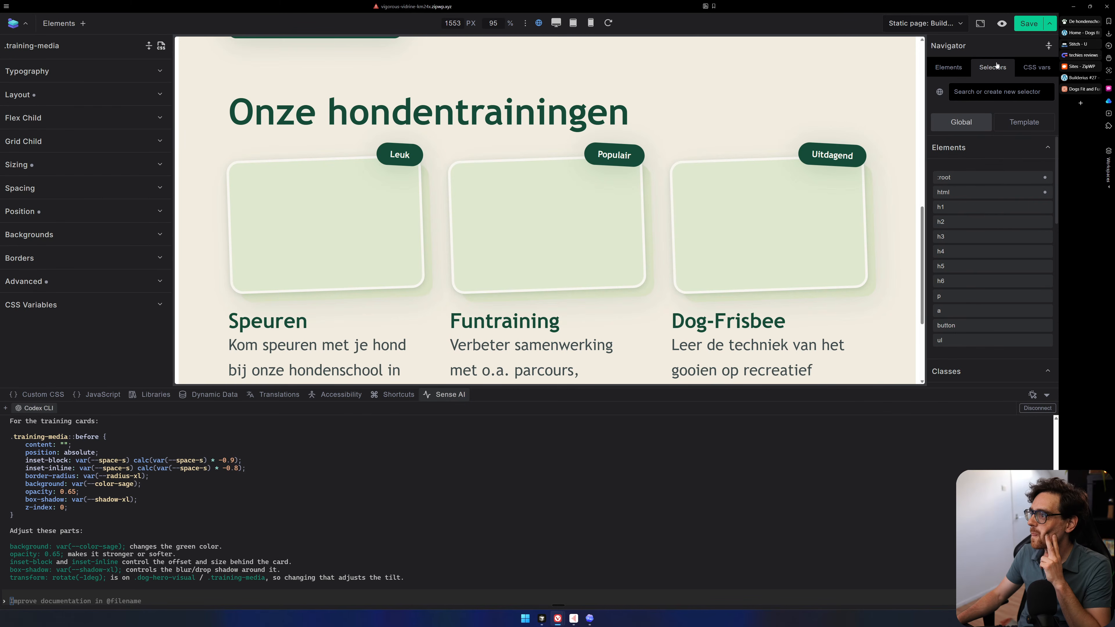
{"action": "scroll", "coordinate": [996, 216], "scroll_direction": "down", "scroll_amount": 5}
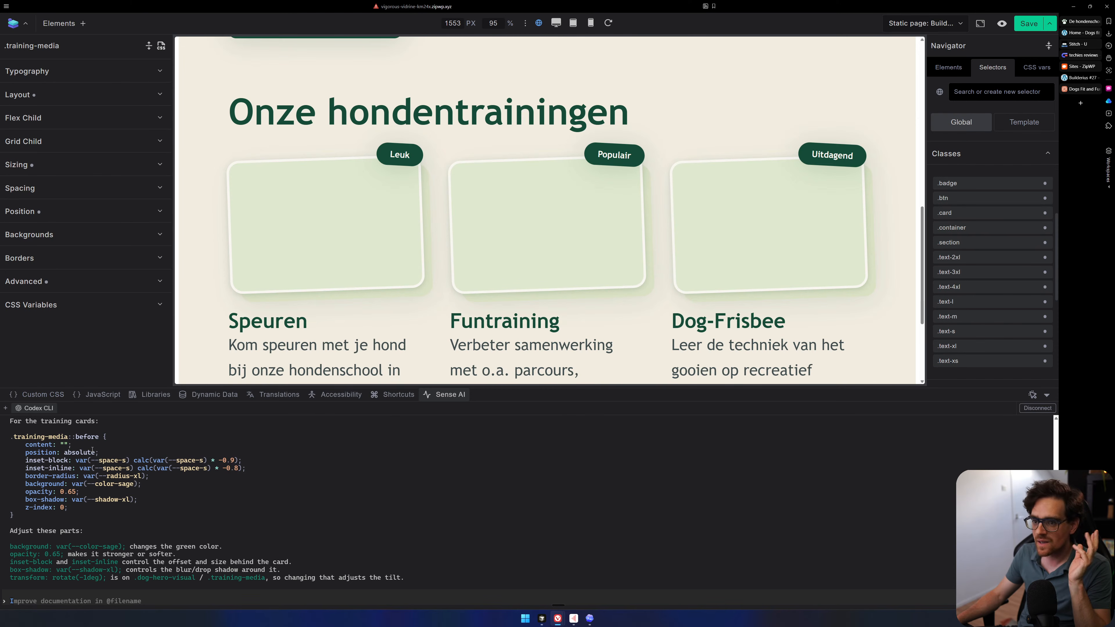
{"action": "scroll", "coordinate": [959, 237], "scroll_direction": "down", "scroll_amount": 5}
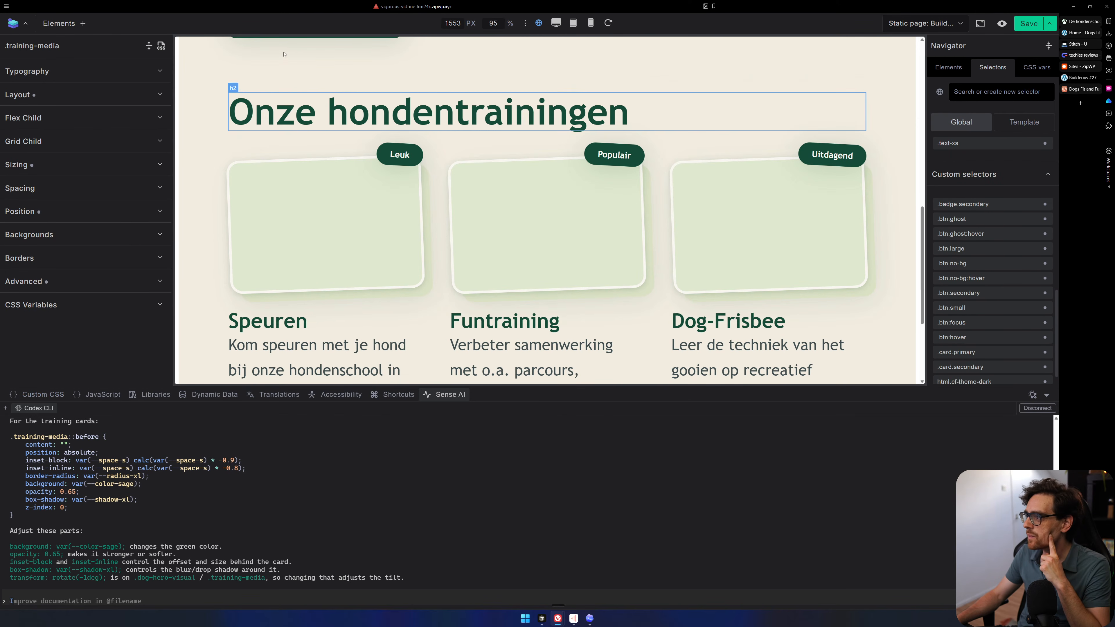
{"action": "left_click", "coordinate": [161, 45]}
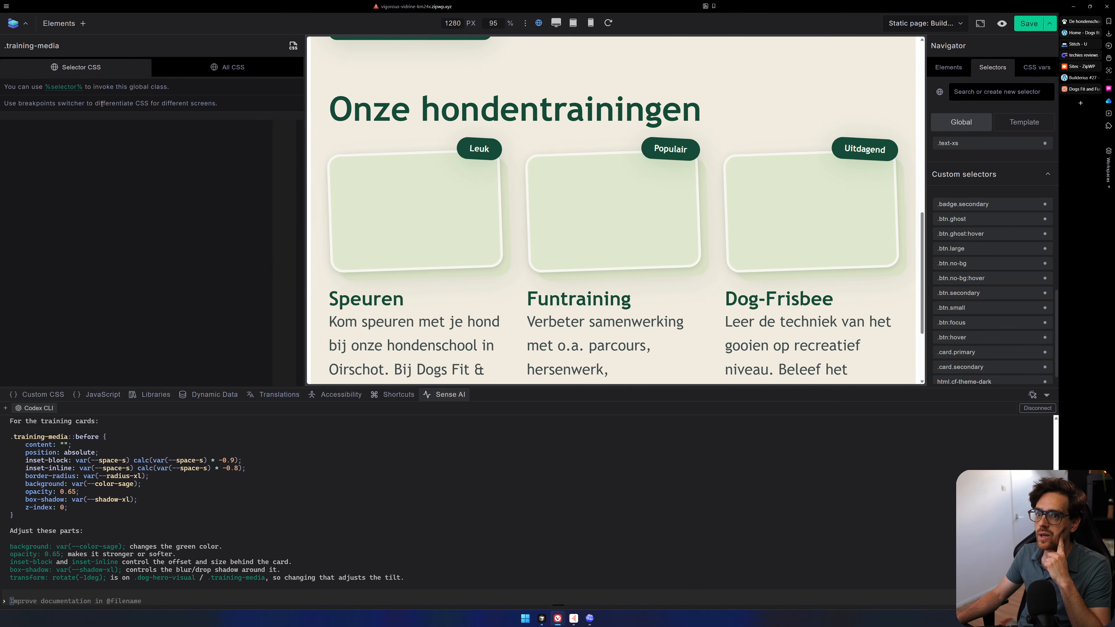
{"action": "left_click", "coordinate": [187, 68]}
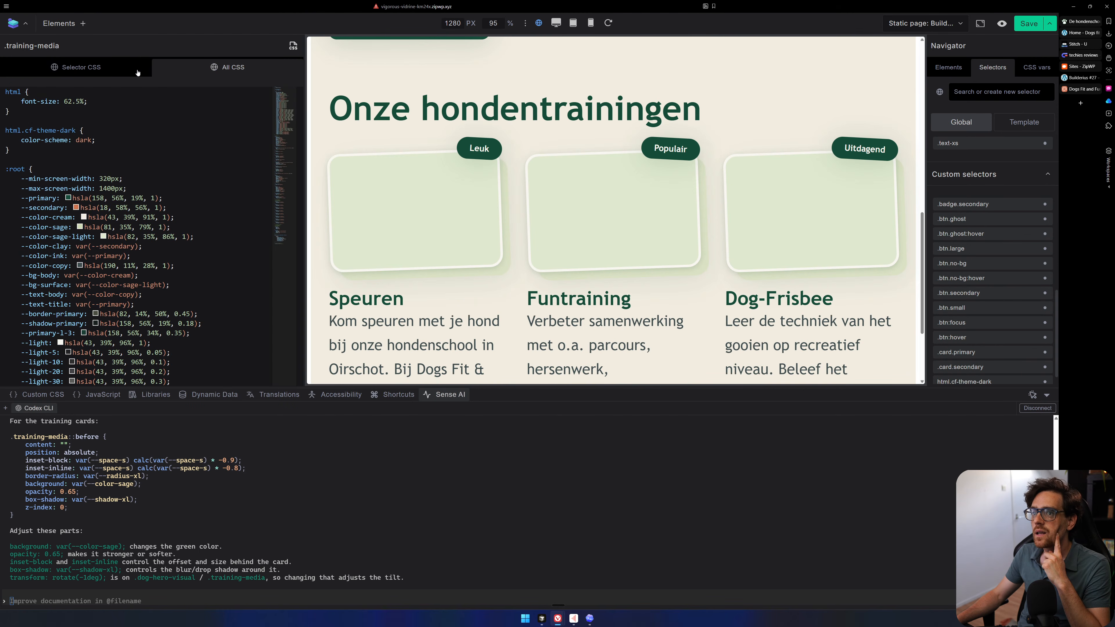
{"action": "left_click", "coordinate": [109, 70]}
Examine the CSS of the Speuren card's dropzone and its Speuren Media element for the shadow rule.
{"action": "left_click", "coordinate": [448, 193]}
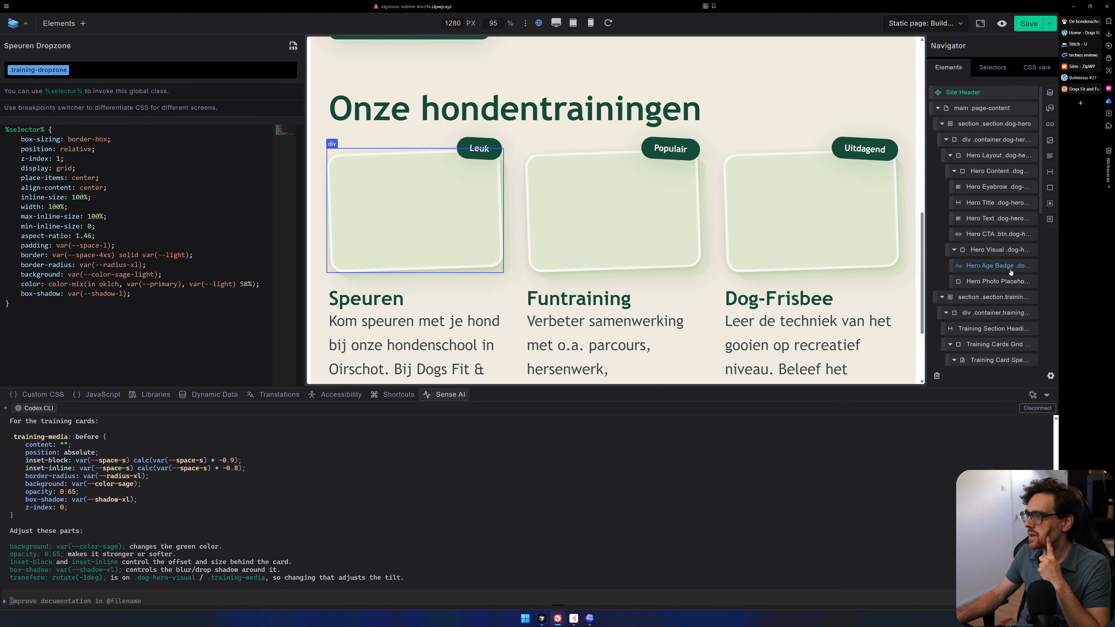
{"action": "left_click", "coordinate": [970, 173]}
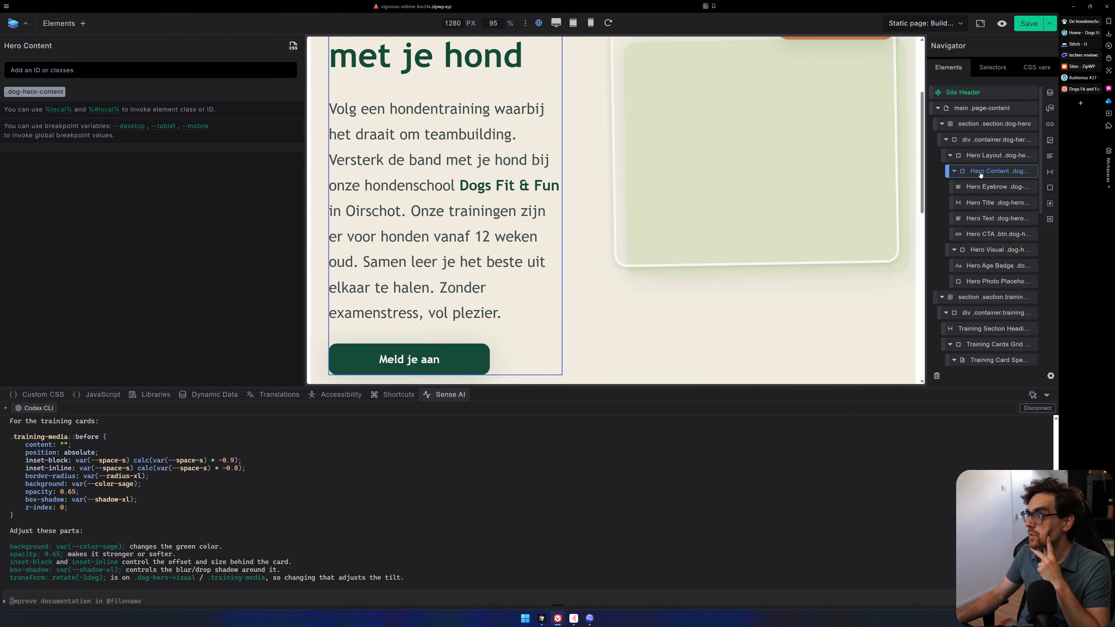
{"action": "left_click", "coordinate": [941, 124]}
{"action": "left_click", "coordinate": [993, 187]}
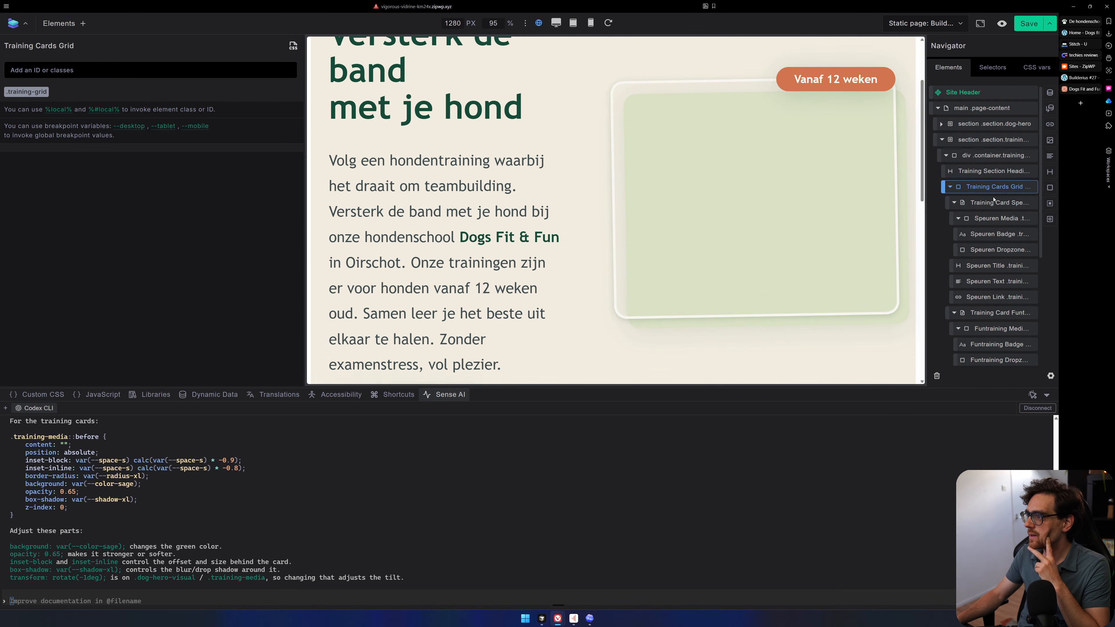
{"action": "left_click", "coordinate": [994, 218]}
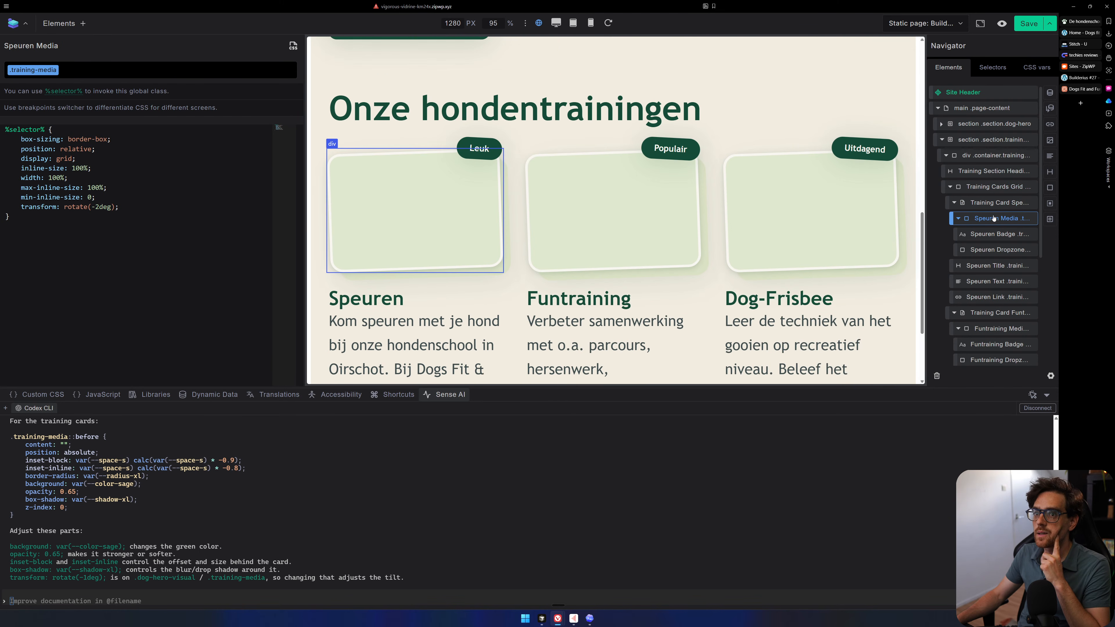
Search the global selectors for the training classes, with and without a leading dot, and look through the complete list.
{"action": "left_click", "coordinate": [992, 67]}
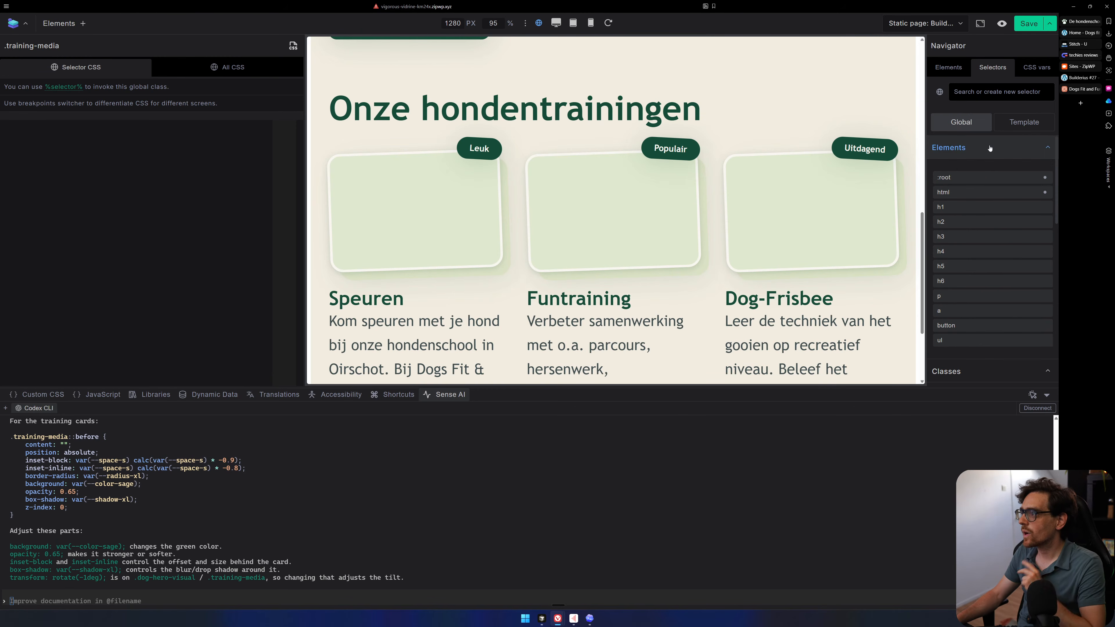
{"action": "left_click", "coordinate": [988, 92]}
{"action": "type", "text": "trainu"}
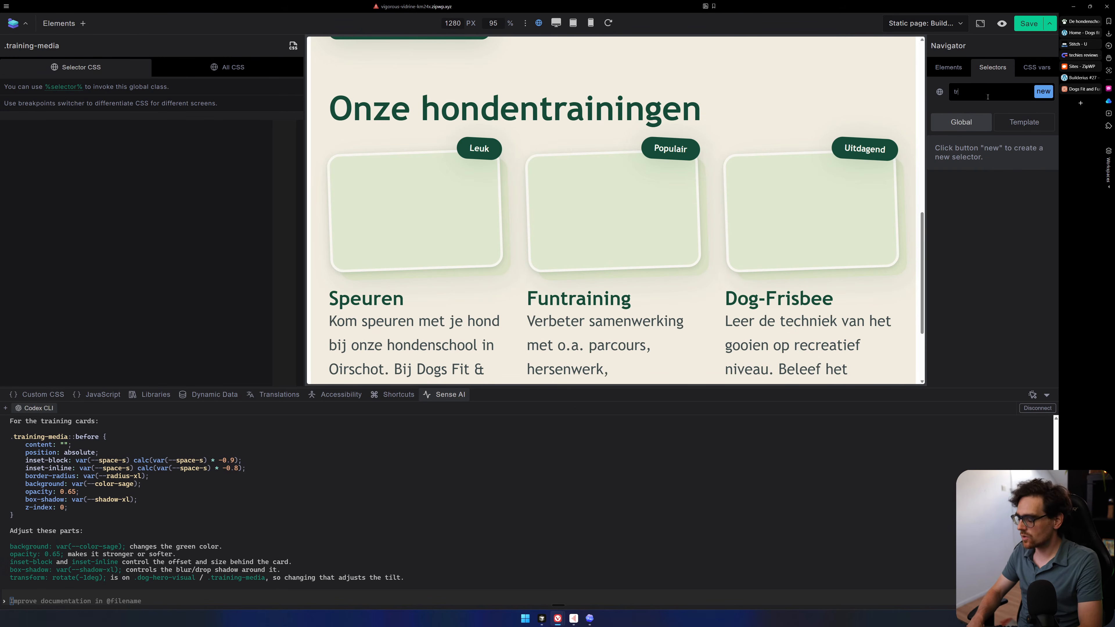
{"action": "key", "text": "BackSpace"}
{"action": "key", "text": "BackSpace"}
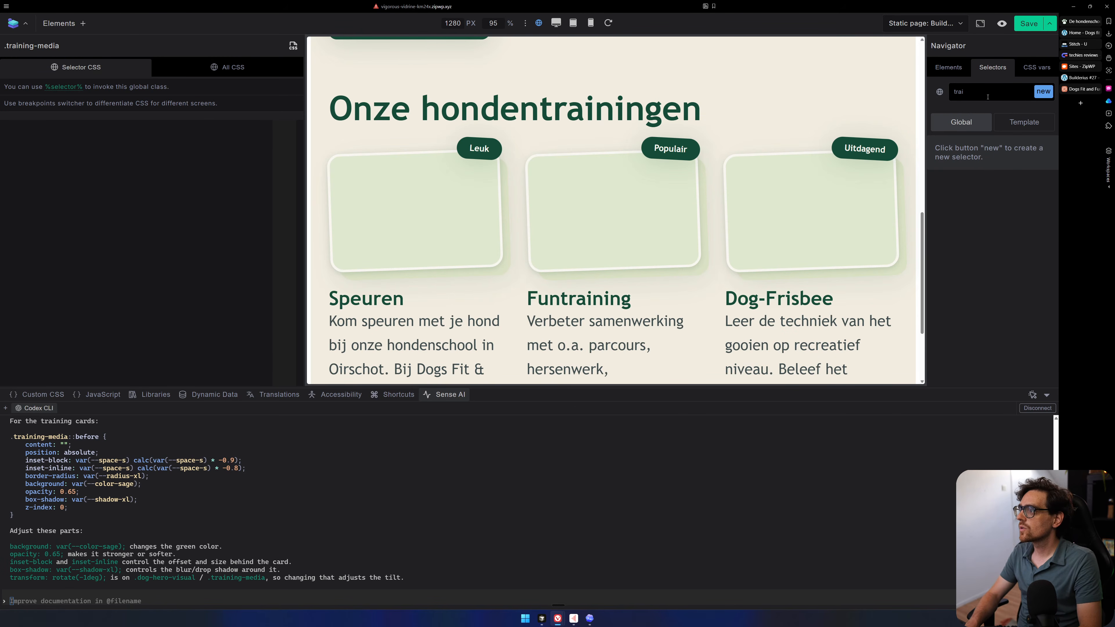
{"action": "key", "text": "BackSpace"}
{"action": "key", "text": "BackSpace"}
{"action": "key", "text": "BackSpace"}
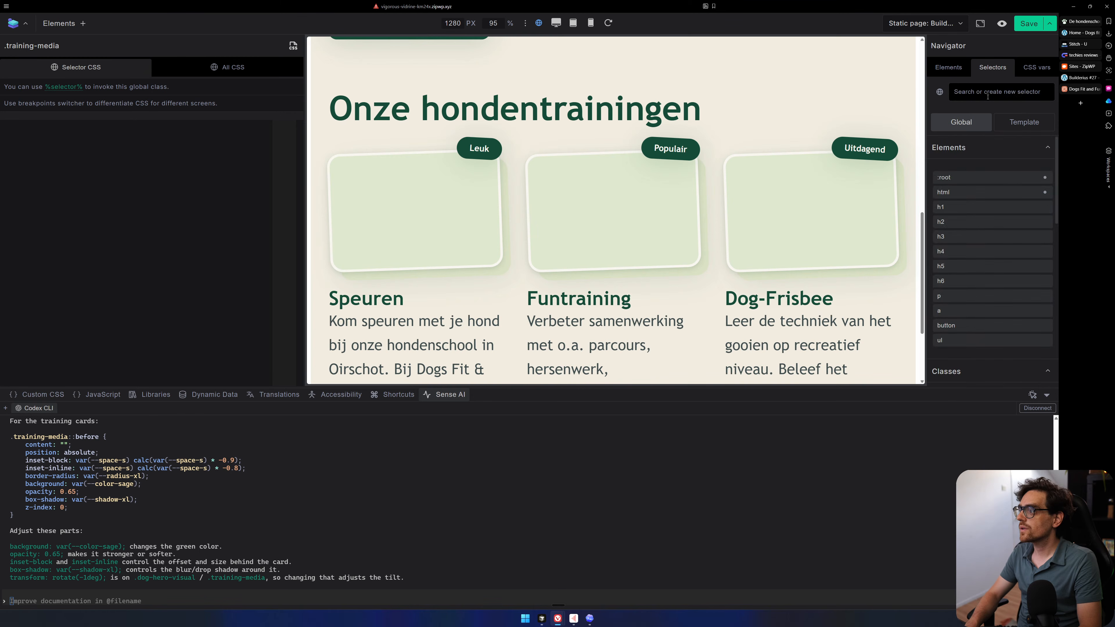
{"action": "type", "text": "/tr"}
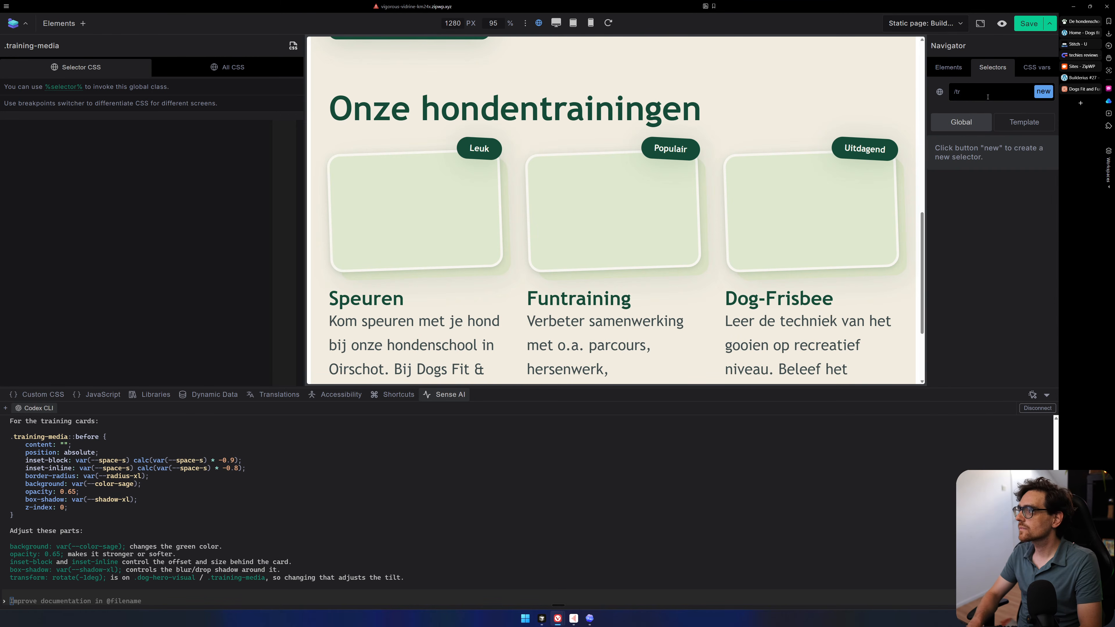
{"action": "key", "text": "BackSpace"}
{"action": "key", "text": "BackSpace"}
{"action": "key", "text": "BackSpace"}
{"action": "type", "text": ".tr"}
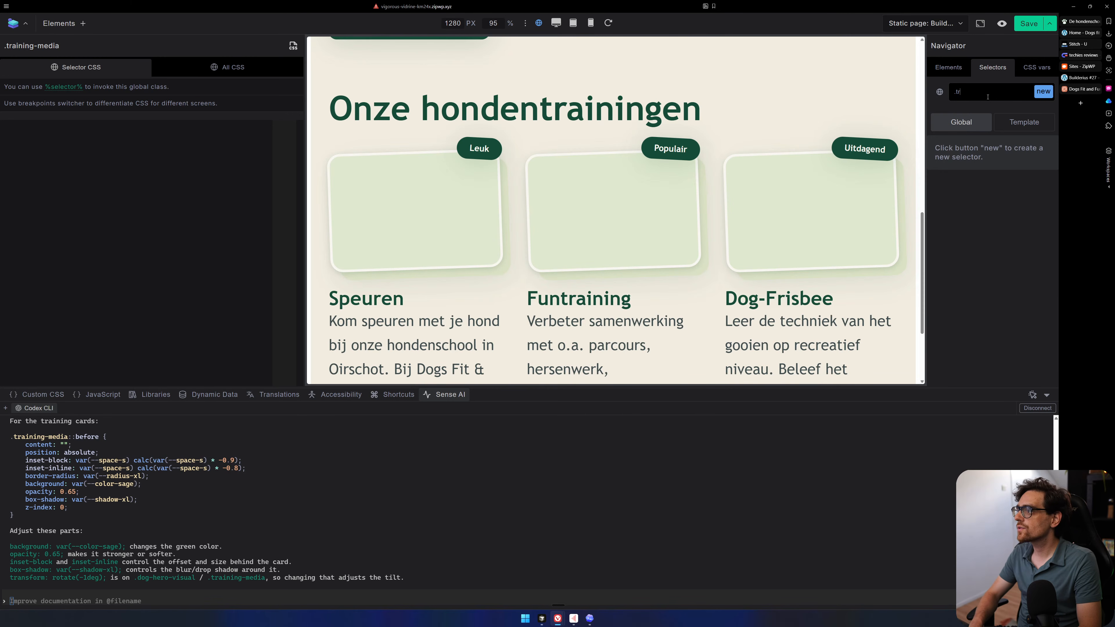
{"action": "key", "text": "BackSpace"}
{"action": "key", "text": "BackSpace"}
{"action": "key", "text": "BackSpace"}
{"action": "scroll", "coordinate": [1008, 266], "scroll_direction": "down", "scroll_amount": 3}
{"action": "scroll", "coordinate": [1008, 265], "scroll_direction": "down", "scroll_amount": 6}
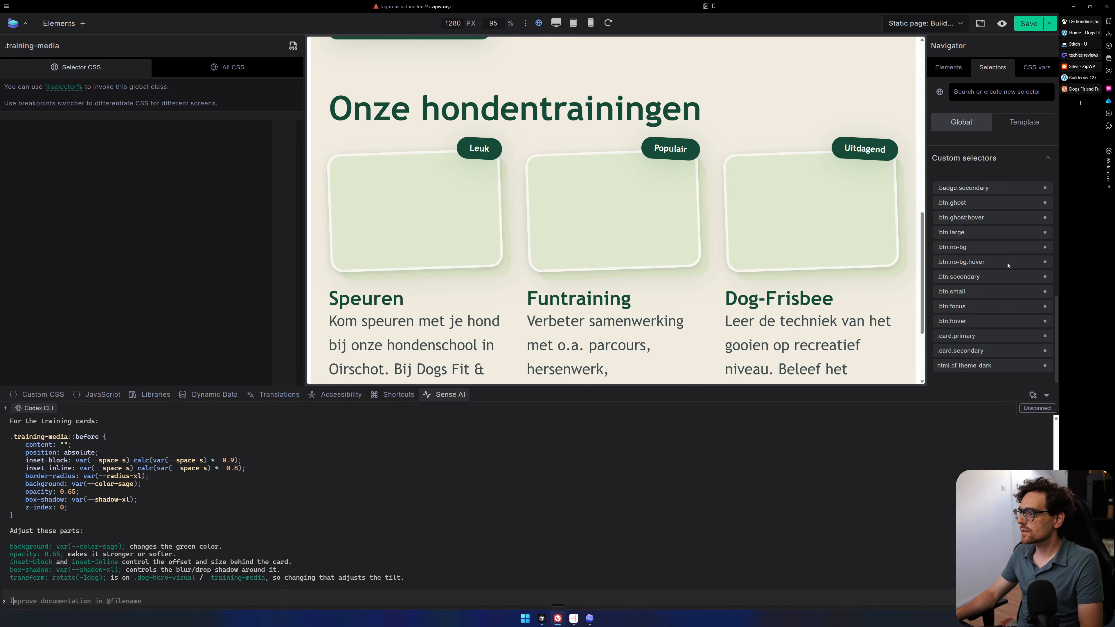
{"action": "scroll", "coordinate": [1008, 265], "scroll_direction": "up", "scroll_amount": 5}
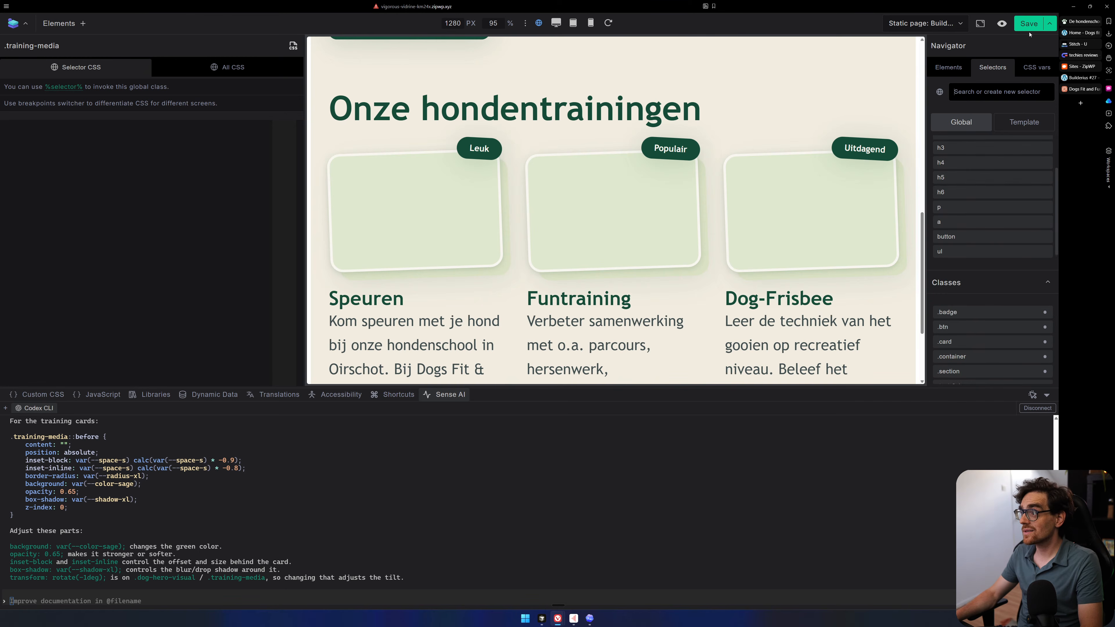
Save the page and show the template's custom selectors.
{"action": "left_click", "coordinate": [1038, 23]}
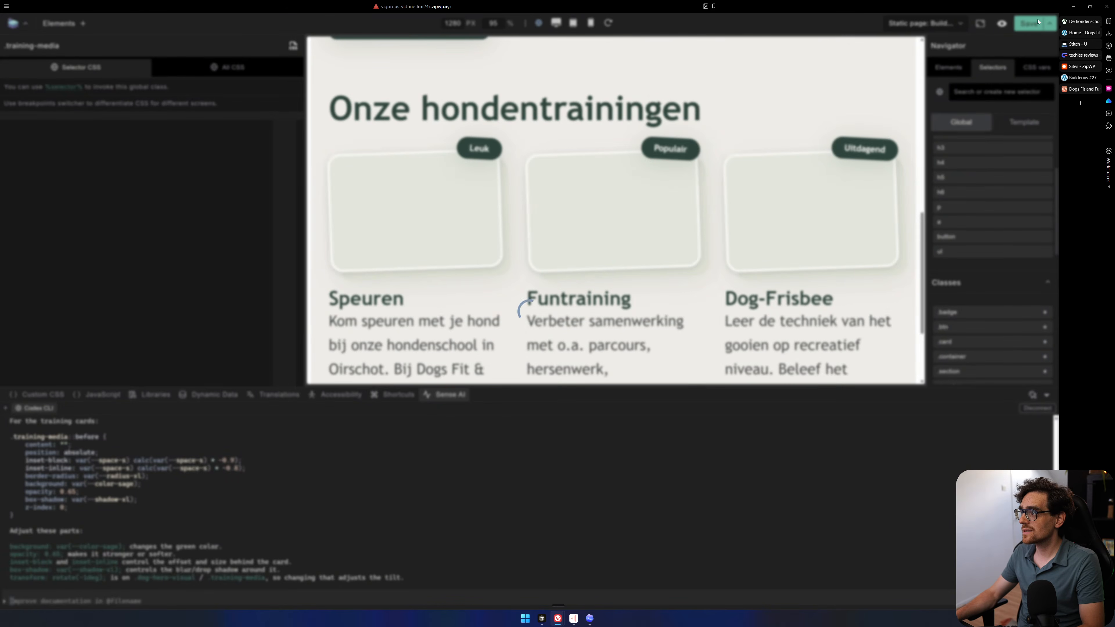
{"action": "left_click", "coordinate": [1015, 124]}
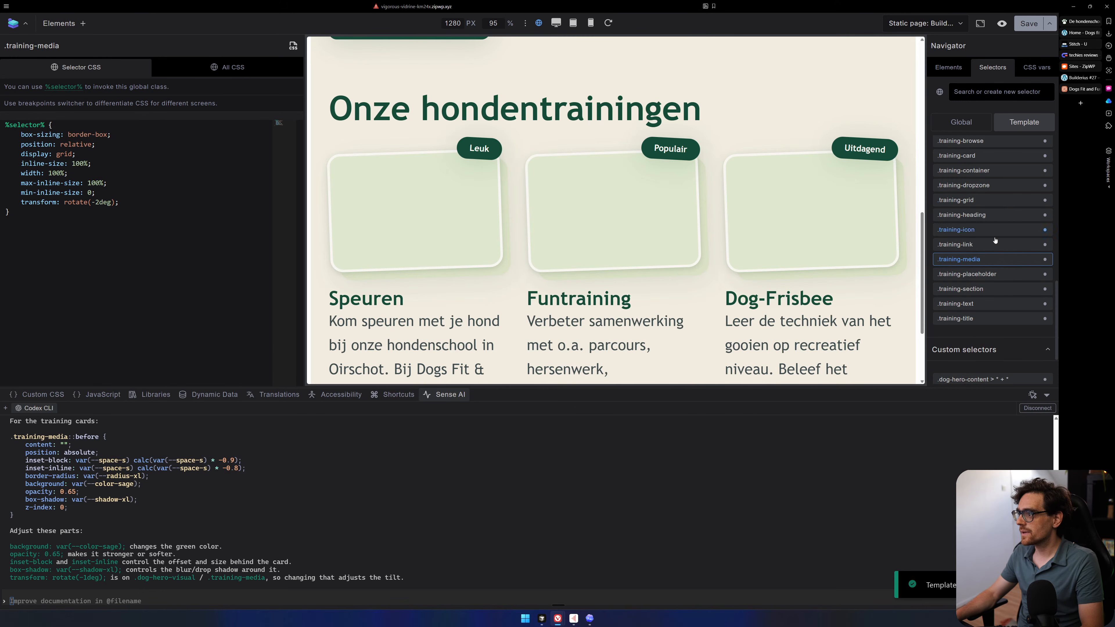
{"action": "scroll", "coordinate": [1006, 264], "scroll_direction": "down", "scroll_amount": 2}
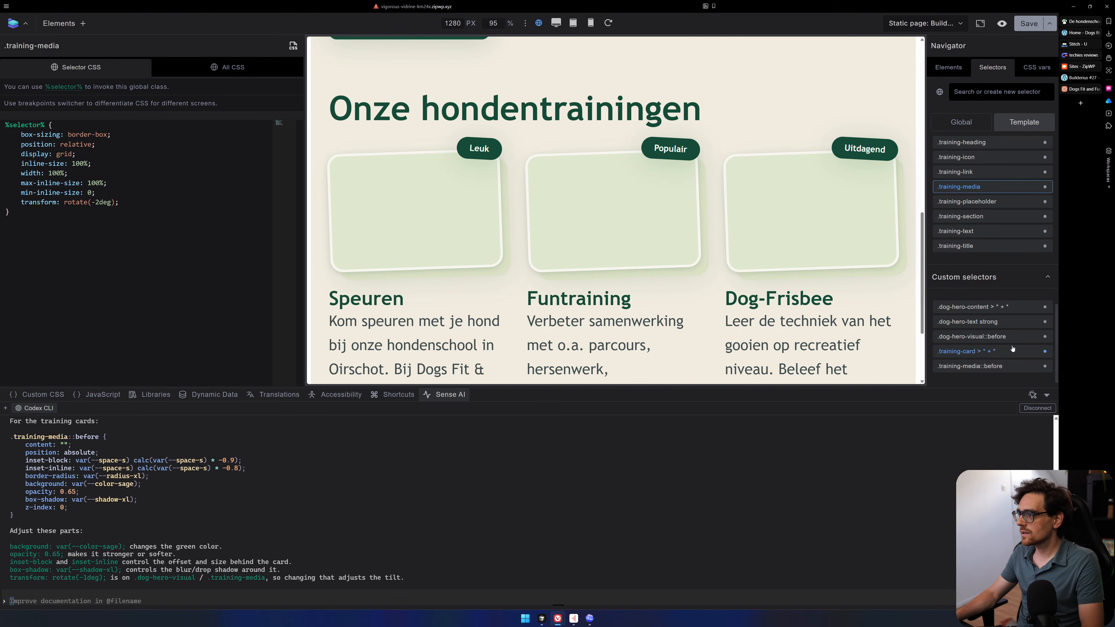
Try adding a rotate declaration to the .dog-hero-visual::before rule, with 5deg and then 20deg.
{"action": "left_click", "coordinate": [1012, 337]}
{"action": "left_click", "coordinate": [199, 225]}
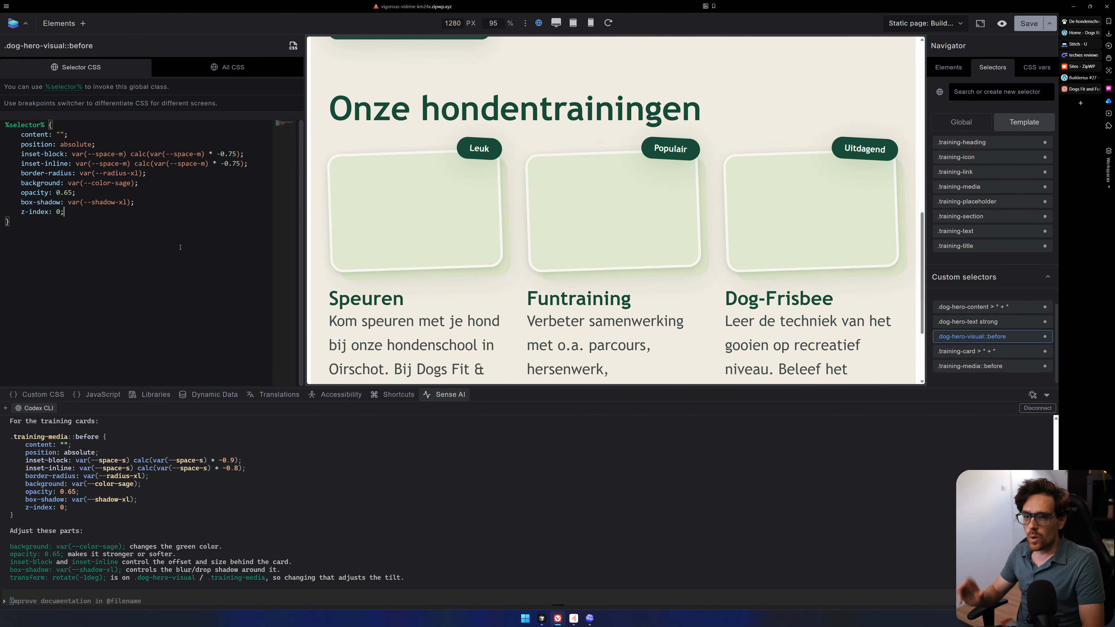
{"action": "key", "text": "Return"}
{"action": "type", "text": "rotate"}
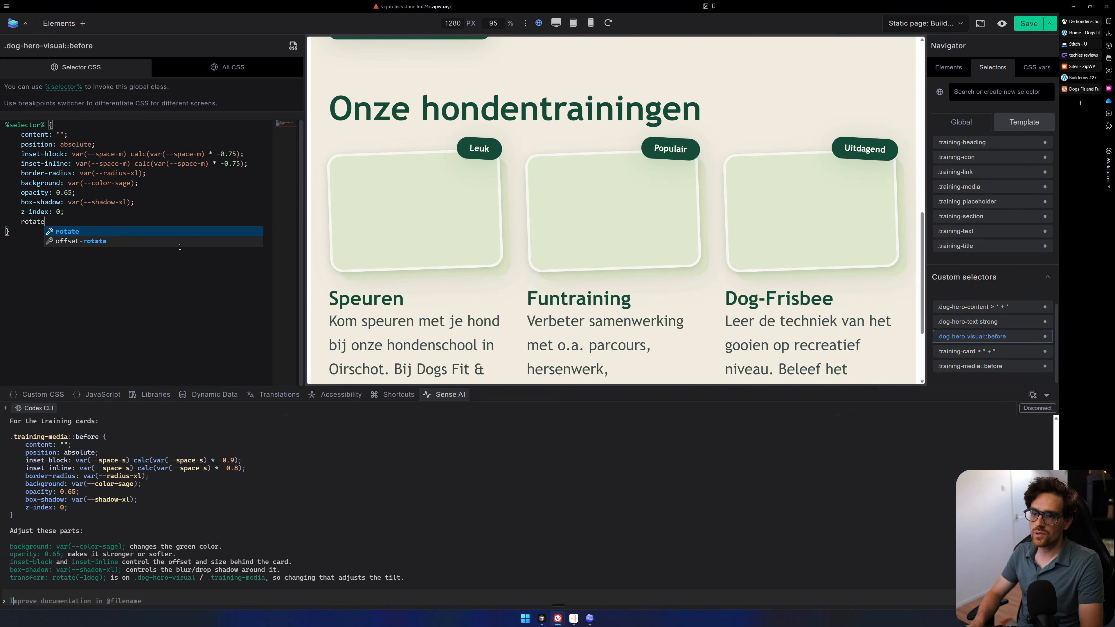
{"action": "key", "text": "Return"}
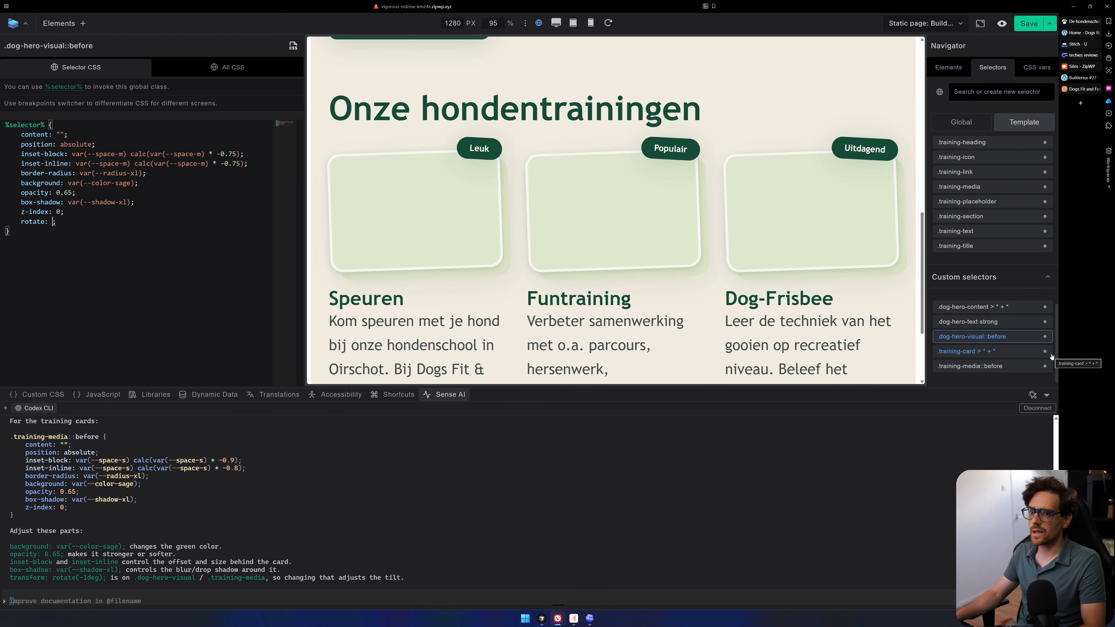
{"action": "type", "text": "2deg"}
{"action": "key", "text": "BackSpace"}
{"action": "type", "text": "5deg"}
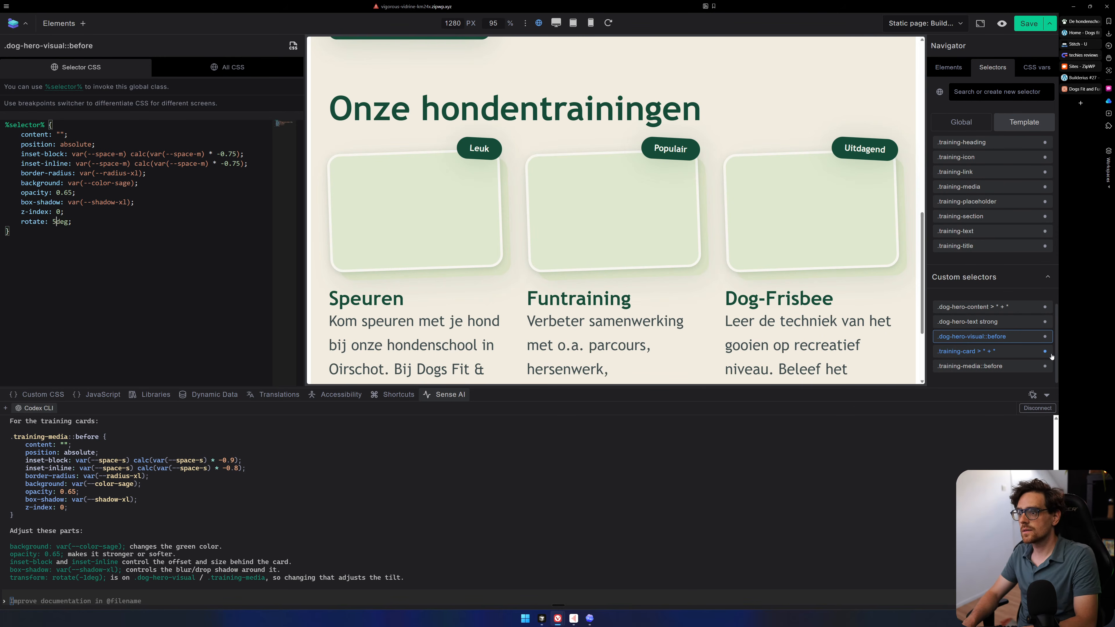
{"action": "key", "text": "BackSpace"}
{"action": "type", "text": "20"}
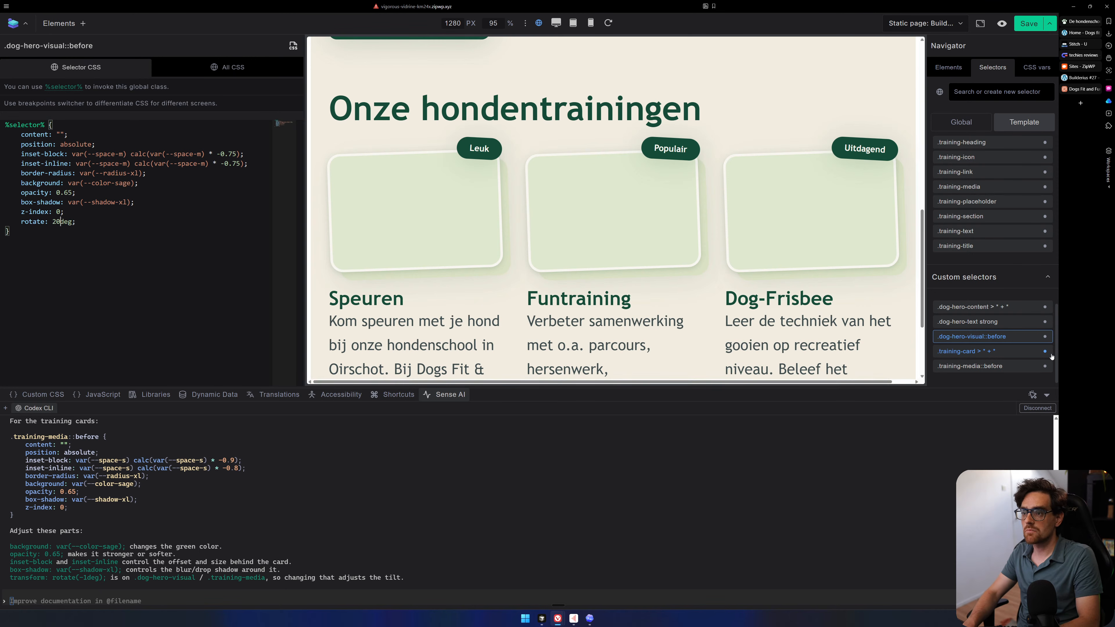
Replace the rotate declaration in the .dog-hero-visual::before rule with transform: rotate(20deg).
{"action": "key", "text": "ctrl+Right"}
{"action": "key", "text": "ctrl+Right"}
{"action": "key", "text": "ctrl+shift+Left"}
{"action": "key", "text": "ctrl+shift+Left"}
{"action": "key", "text": "ctrl+shift+Left"}
{"action": "key", "text": "ctrl+shift+Left"}
{"action": "key", "text": "ctrl+shift+Left"}
{"action": "key", "text": "ctrl+shift+Right"}
{"action": "key", "text": "ctrl+shift+Left"}
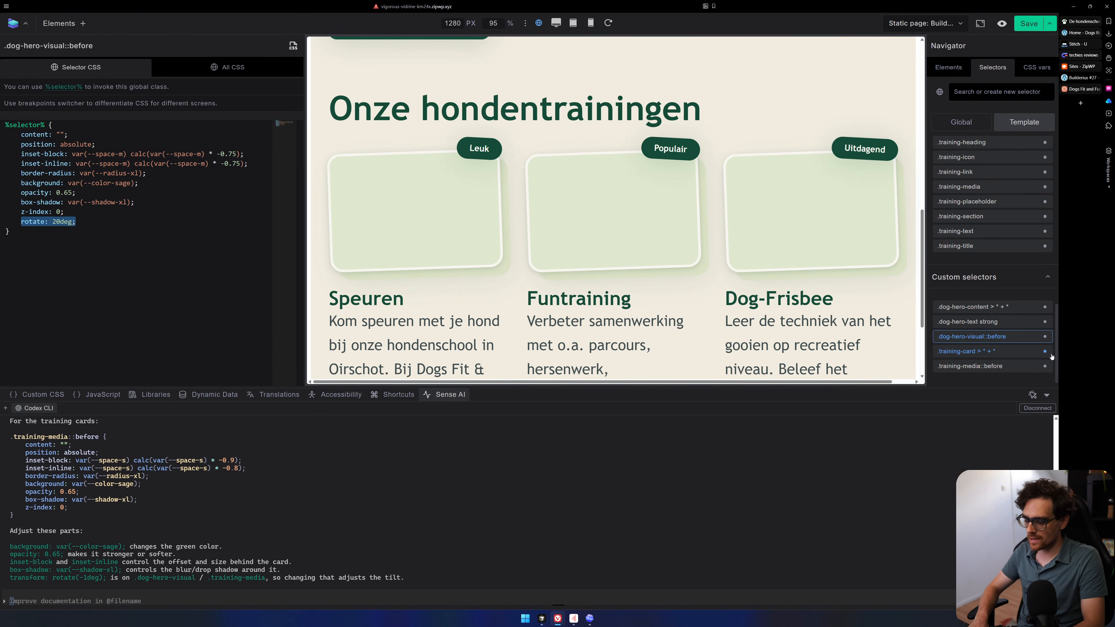
{"action": "type", "text": "transform: r;"}
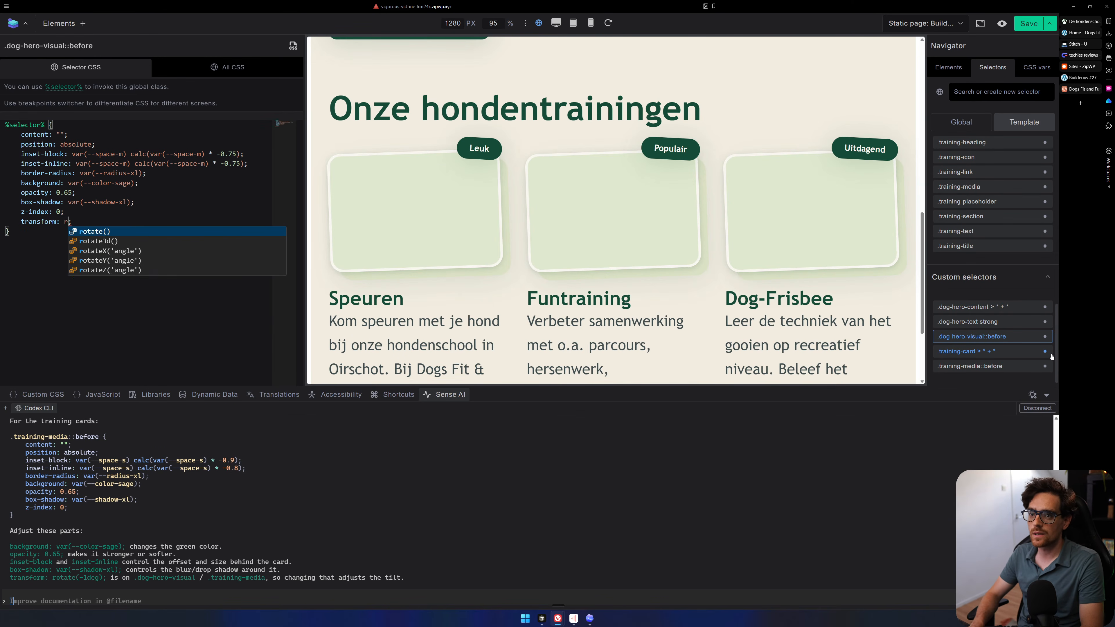
{"action": "key", "text": "Return"}
{"action": "type", "text": "20deg"}
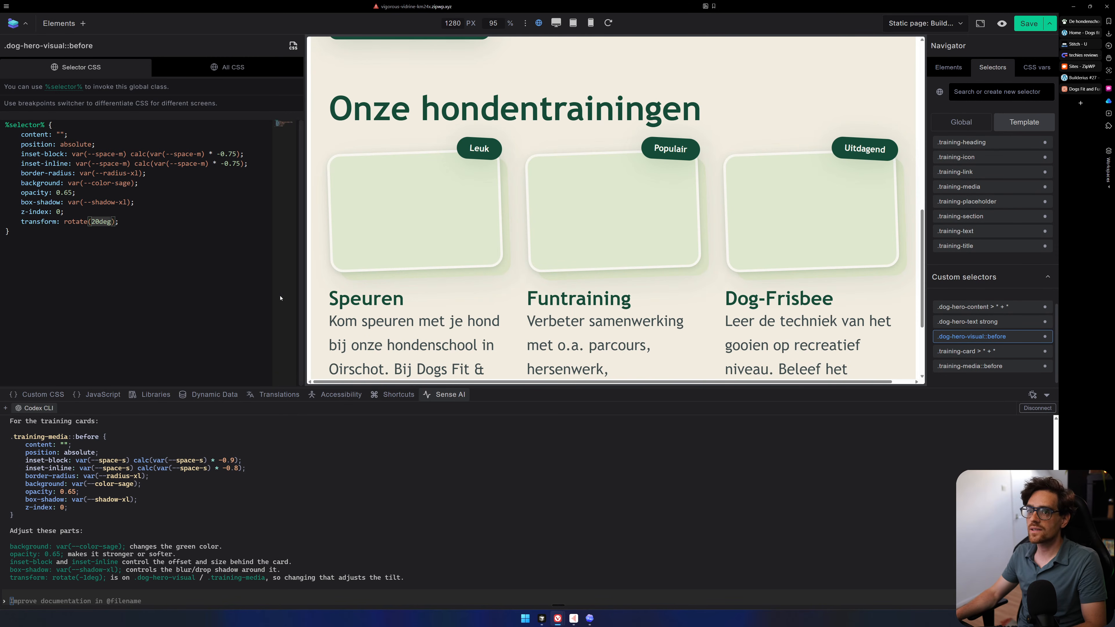
Delete the transform line from the .dog-hero-visual::before rule.
{"action": "left_click", "coordinate": [131, 224]}
{"action": "left_click_drag", "start_coordinate": [6, 154], "coordinate": [6, 221]}
{"action": "key", "text": "BackSpace"}
{"action": "key", "text": "BackSpace"}
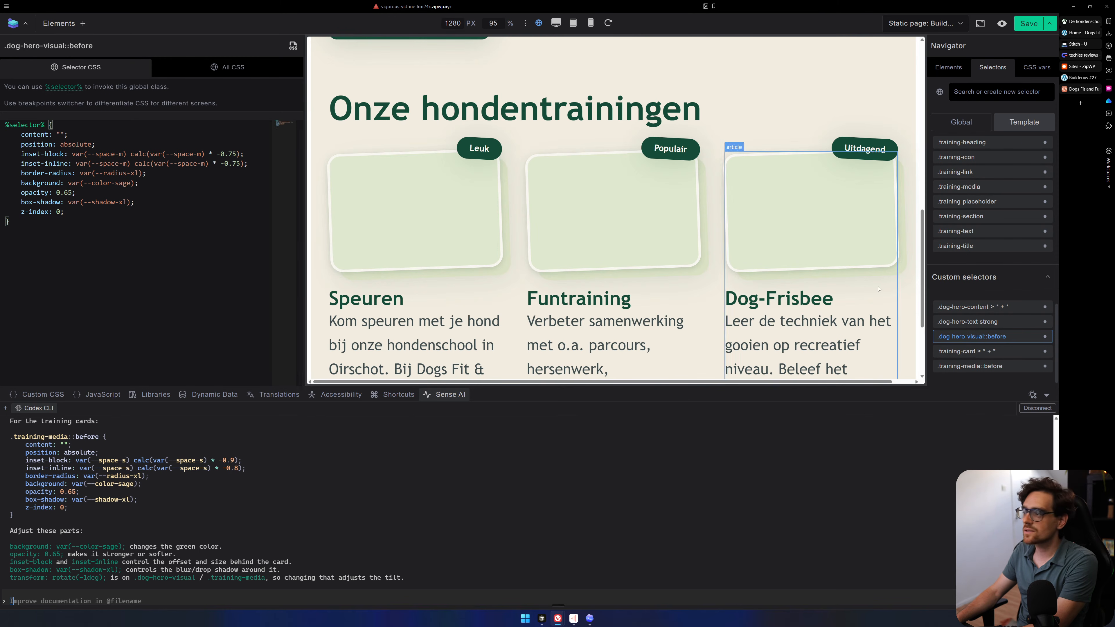
Add rotate: 2deg to the .training-media::before rule.
{"action": "left_click", "coordinate": [987, 365]}
{"action": "left_click", "coordinate": [101, 219]}
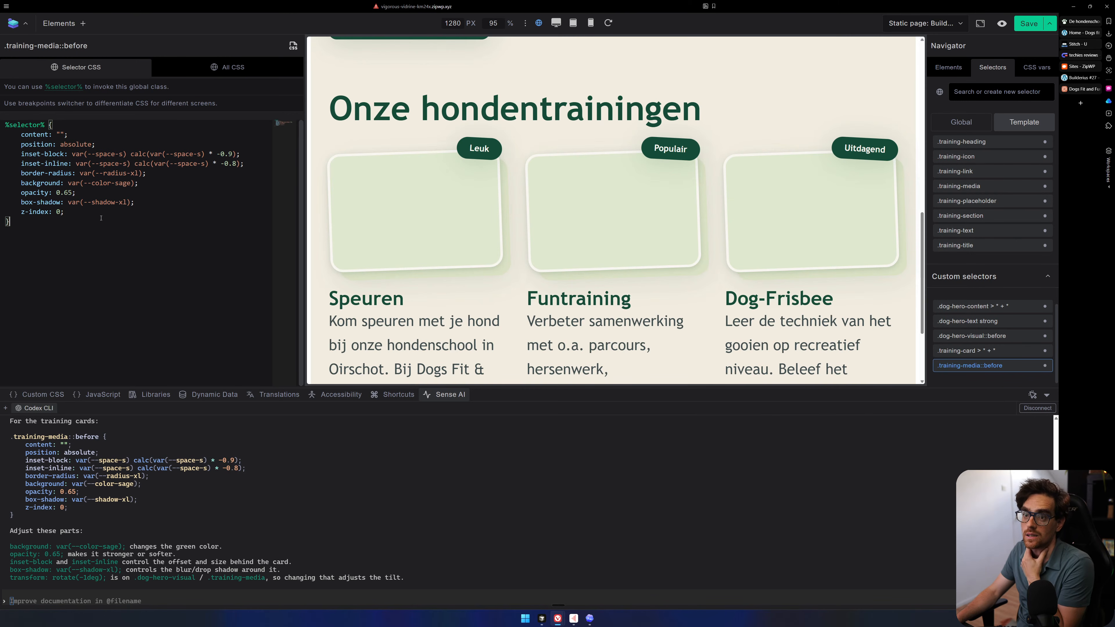
{"action": "key", "text": "Return"}
{"action": "type", "text": "rota"}
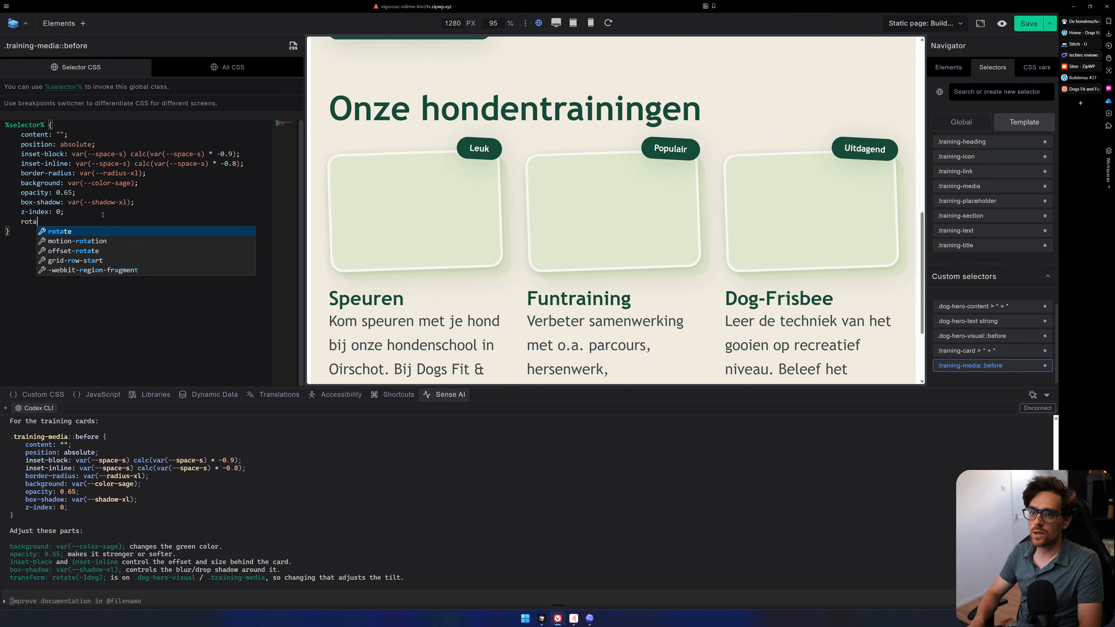
{"action": "key", "text": "Return"}
{"action": "type", "text": "2deg;"}
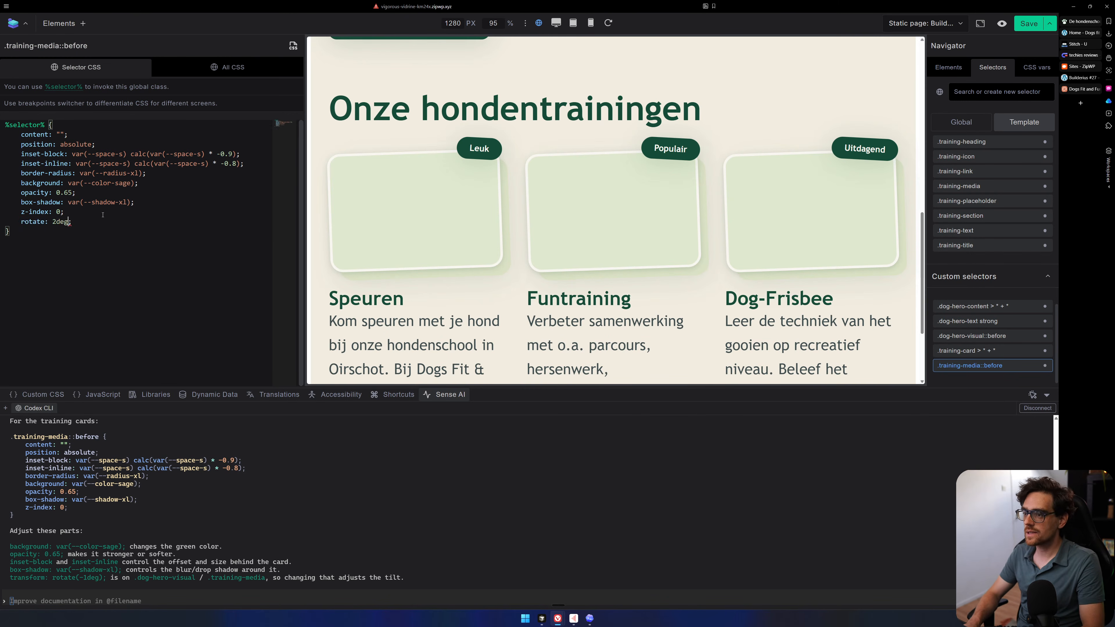
Change the rotate value in the .training-media::before rule, trying 5deg first and settling on -5deg.
{"action": "key", "text": "Left"}
{"action": "key", "text": "Left"}
{"action": "key", "text": "Left"}
{"action": "key", "text": "BackSpace"}
{"action": "type", "text": "5"}
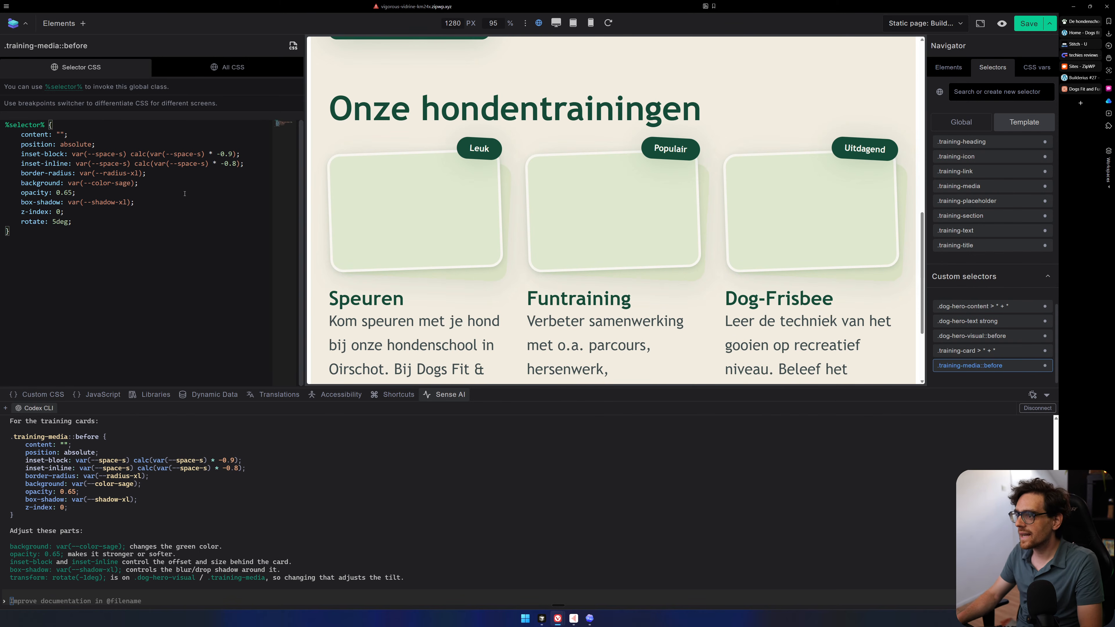
{"action": "key", "text": "BackSpace"}
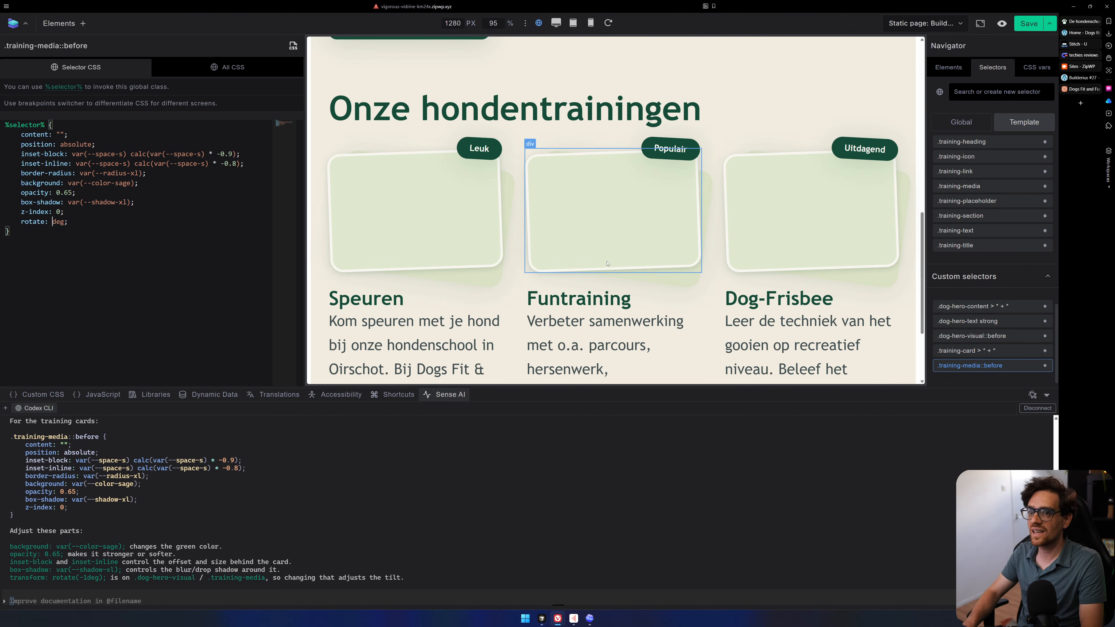
{"action": "type", "text": "-3"}
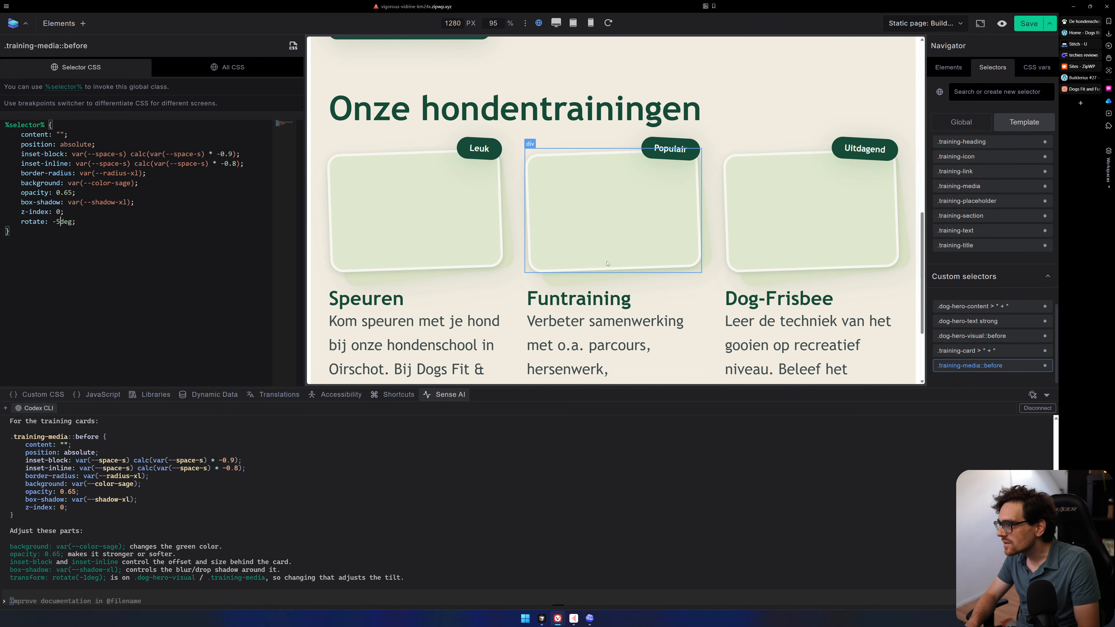
Delete the background declaration from the .training-dropzone class of the Speuren card, including the empty line it leaves.
{"action": "left_click", "coordinate": [444, 226]}
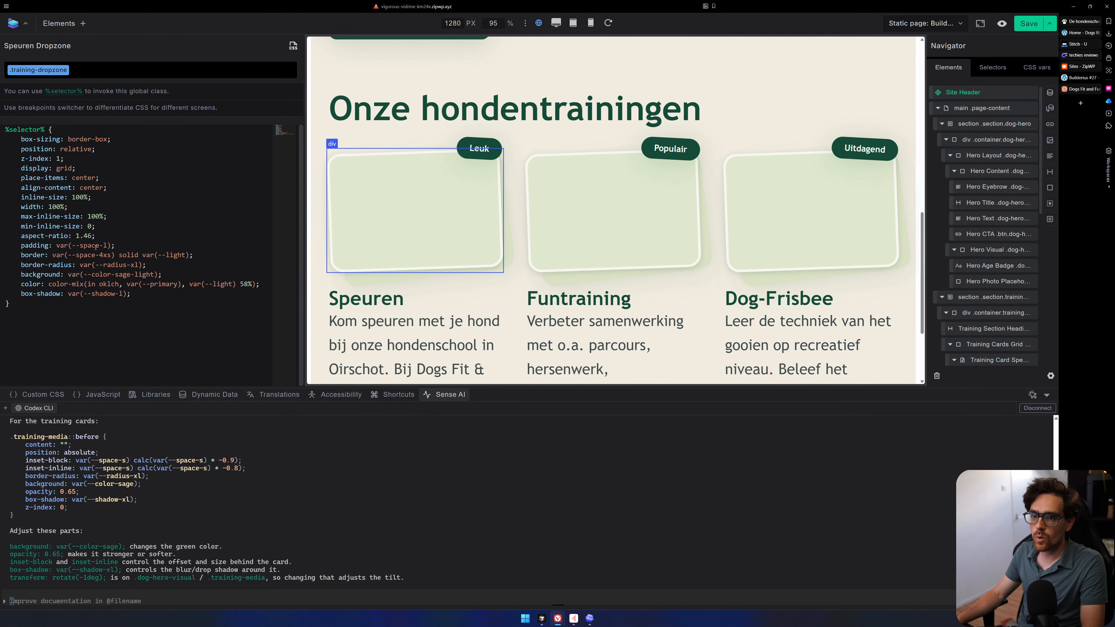
{"action": "left_click_drag", "start_coordinate": [160, 275], "coordinate": [12, 274]}
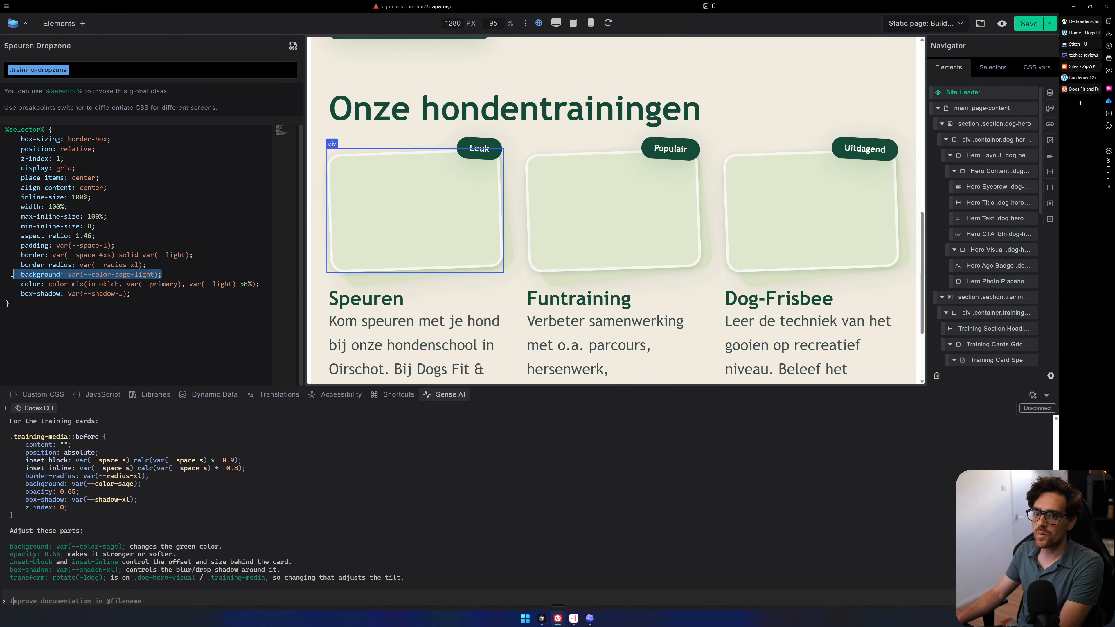
{"action": "key", "text": "BackSpace"}
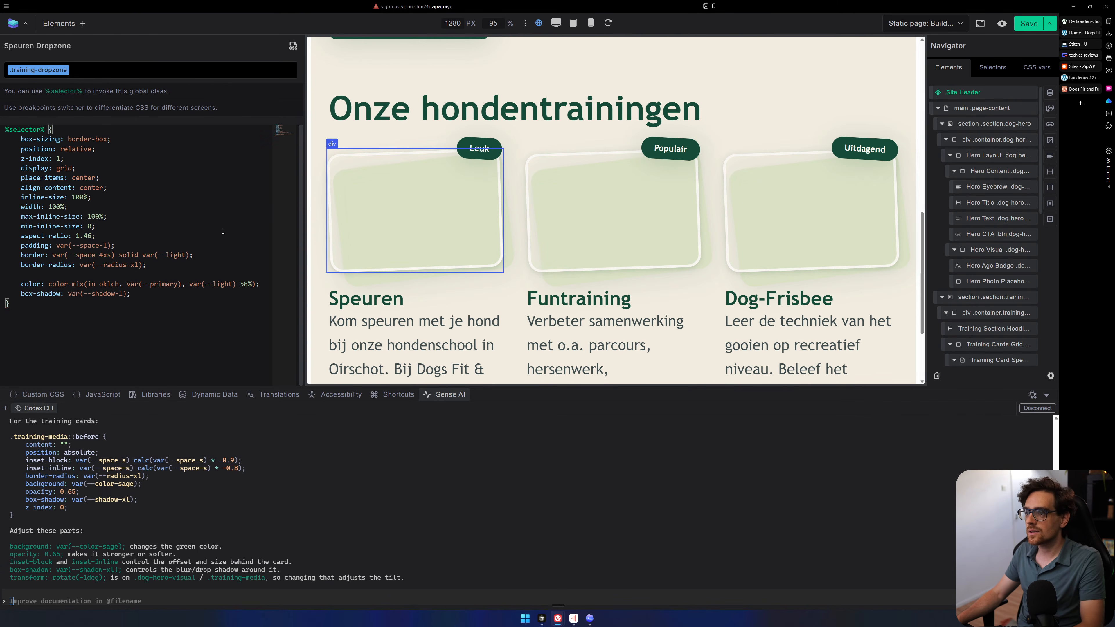
{"action": "key", "text": "BackSpace"}
Add rotate: -5deg to the .dog-hero-visual::before rule and save the template.
{"action": "scroll", "coordinate": [825, 163], "scroll_direction": "up", "scroll_amount": 3}
{"action": "scroll", "coordinate": [825, 164], "scroll_direction": "up", "scroll_amount": 4}
{"action": "scroll", "coordinate": [781, 122], "scroll_direction": "up", "scroll_amount": 4}
{"action": "scroll", "coordinate": [742, 291], "scroll_direction": "down", "scroll_amount": 2}
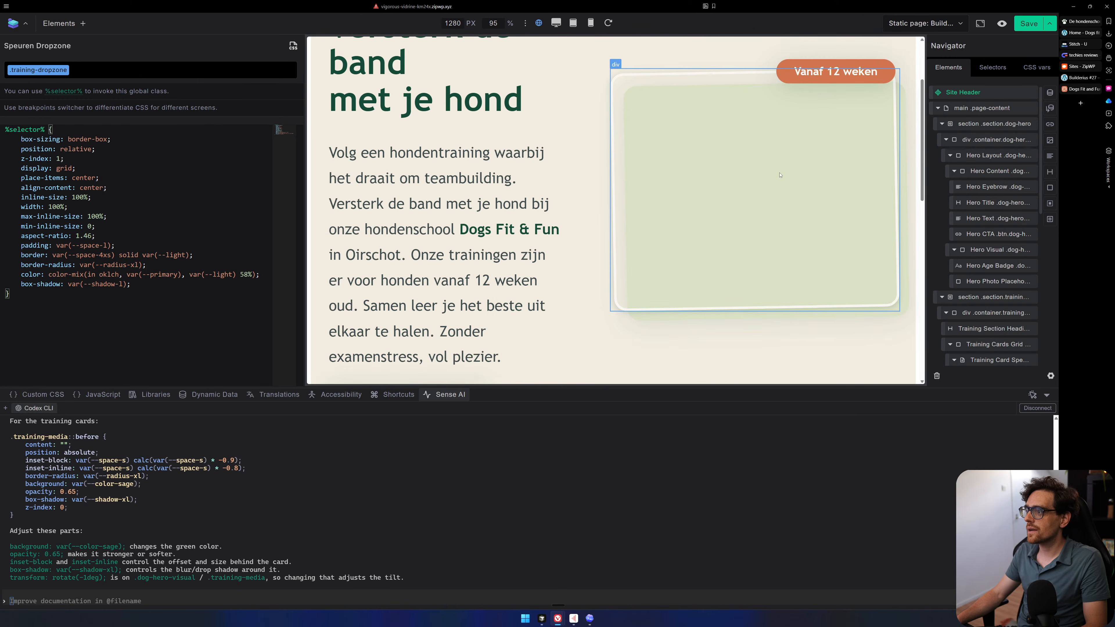
{"action": "left_click", "coordinate": [756, 248]}
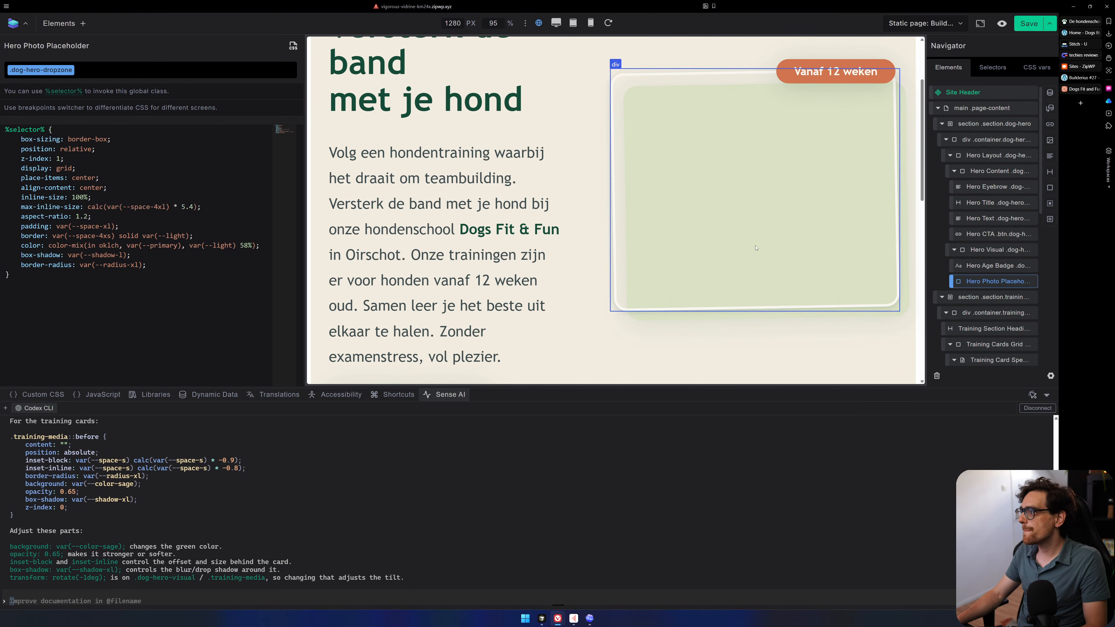
{"action": "left_click", "coordinate": [992, 66]}
{"action": "scroll", "coordinate": [999, 218], "scroll_direction": "down", "scroll_amount": 5}
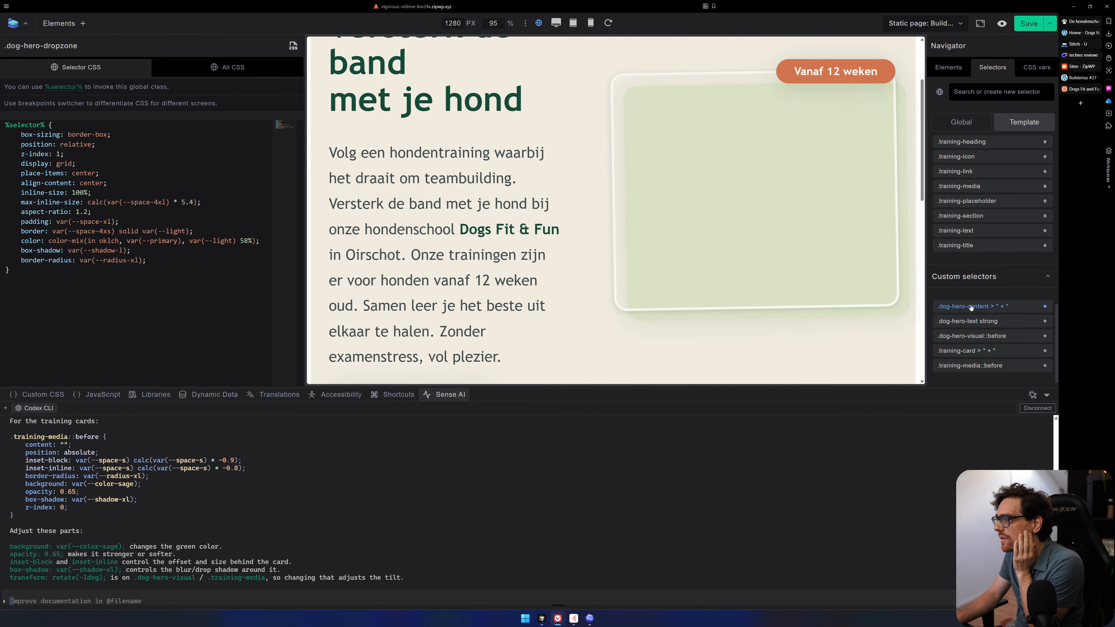
{"action": "left_click", "coordinate": [973, 335]}
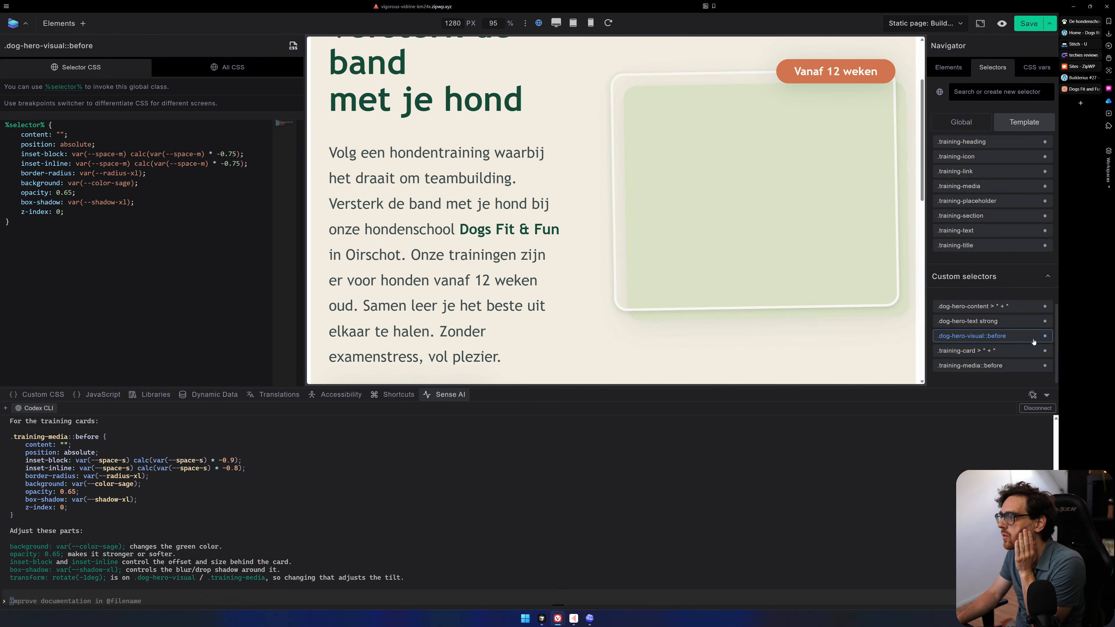
{"action": "left_click", "coordinate": [74, 208]}
{"action": "key", "text": "Return"}
{"action": "type", "text": "rotate: ;"}
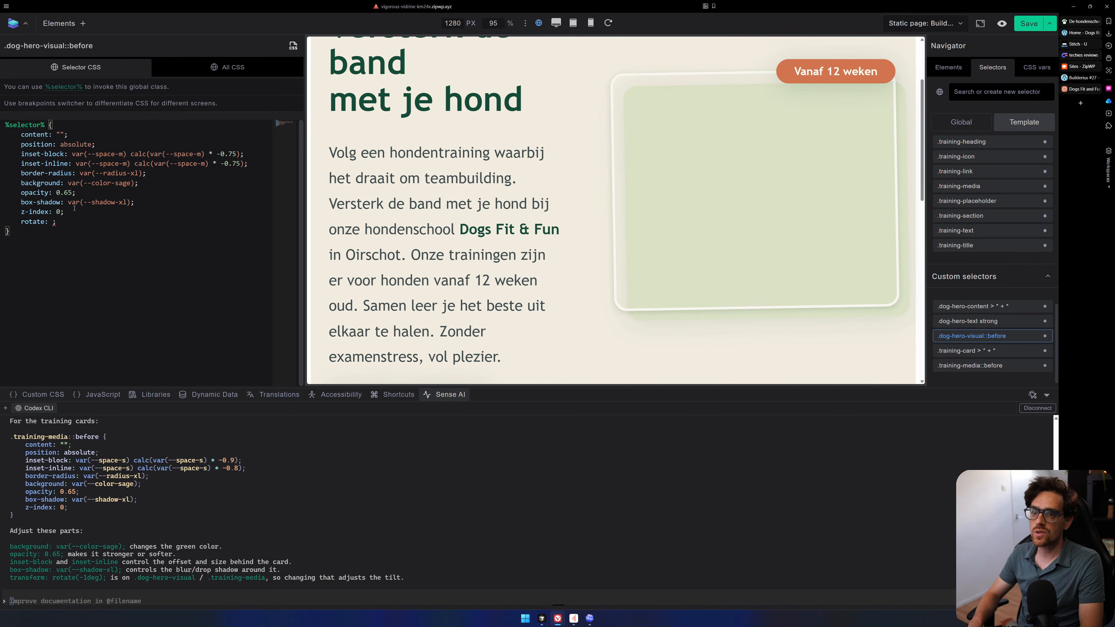
{"action": "type", "text": "-5deg"}
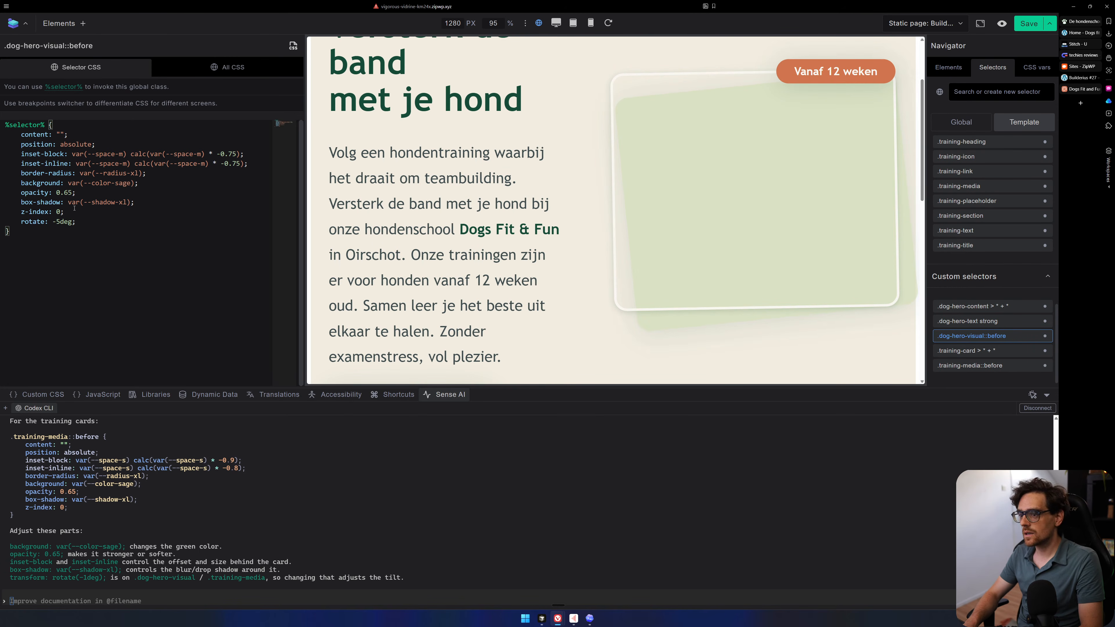
{"action": "scroll", "coordinate": [701, 158], "scroll_direction": "down", "scroll_amount": 3}
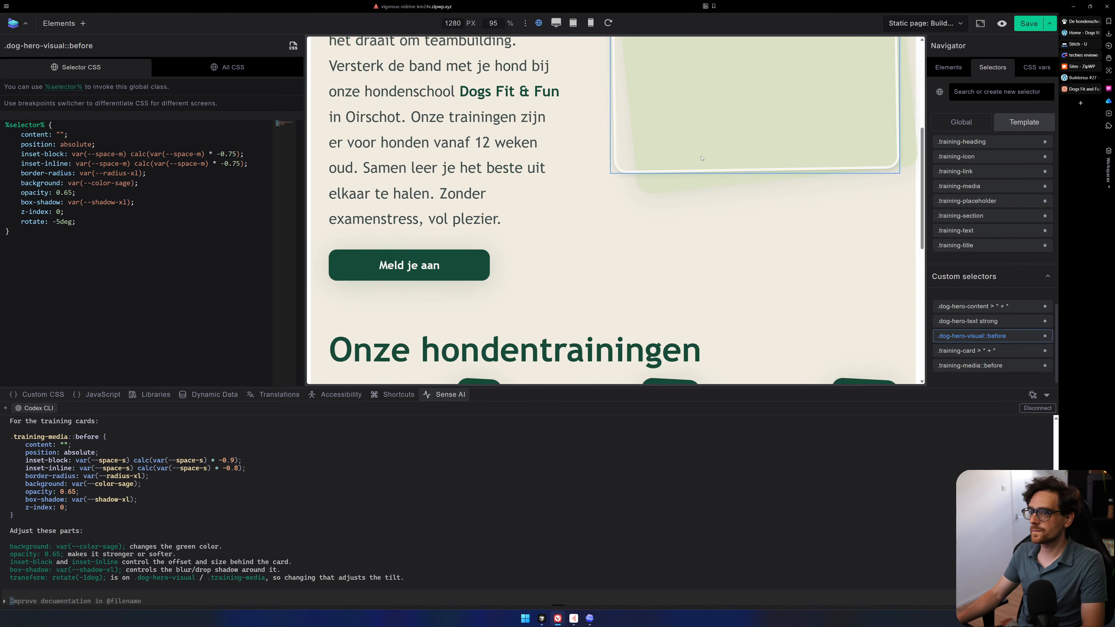
{"action": "scroll", "coordinate": [537, 311], "scroll_direction": "down", "scroll_amount": 6}
{"action": "key", "text": "ctrl+s"}
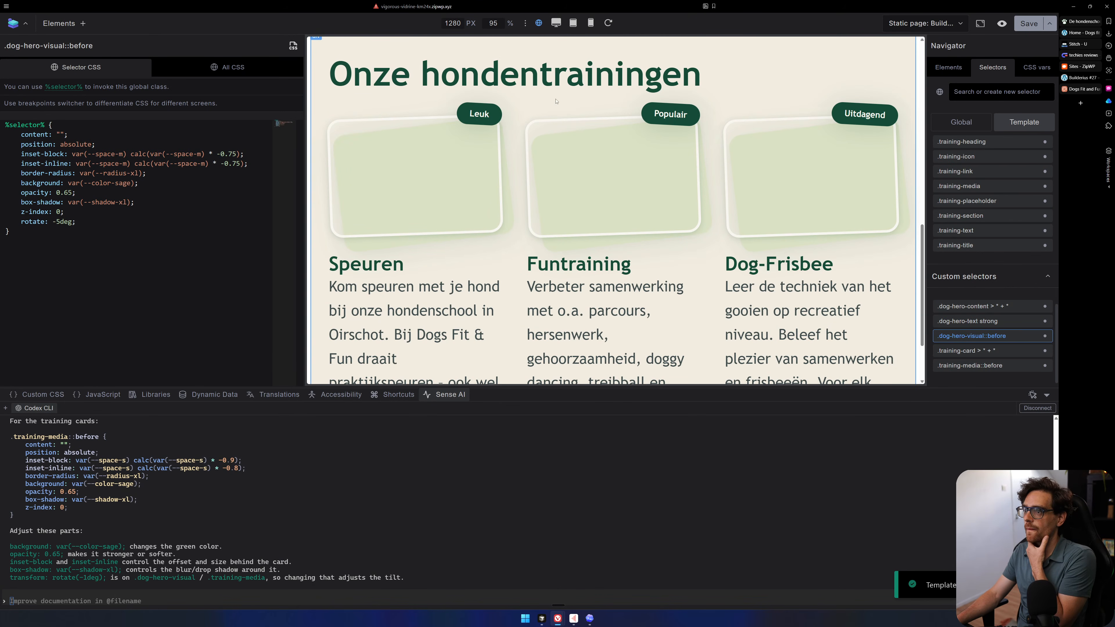
Inspect the .training-badge CSS of the Funtraining card's badge and the list of classes available for it.
{"action": "scroll", "coordinate": [703, 166], "scroll_direction": "down", "scroll_amount": 2}
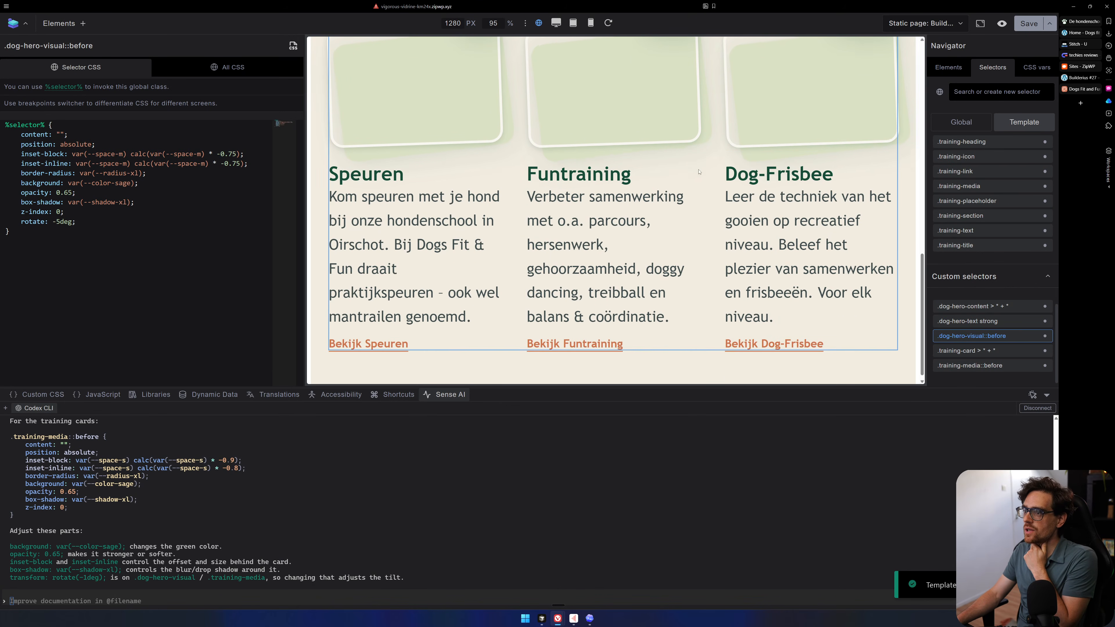
{"action": "scroll", "coordinate": [703, 166], "scroll_direction": "up", "scroll_amount": 4}
{"action": "left_click", "coordinate": [689, 194]}
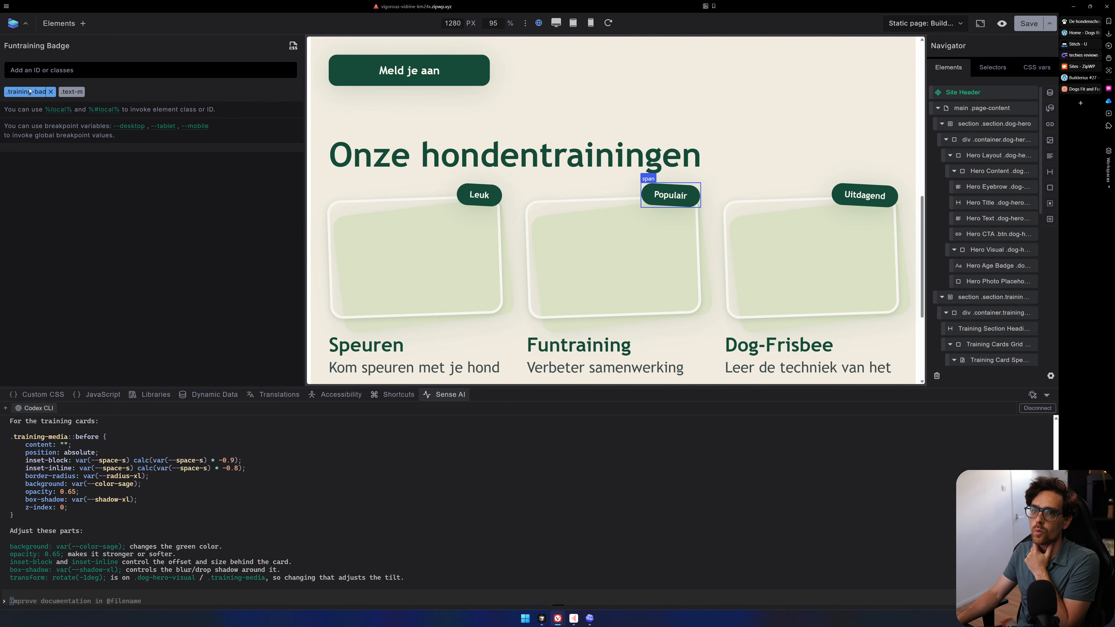
{"action": "left_click", "coordinate": [88, 73]}
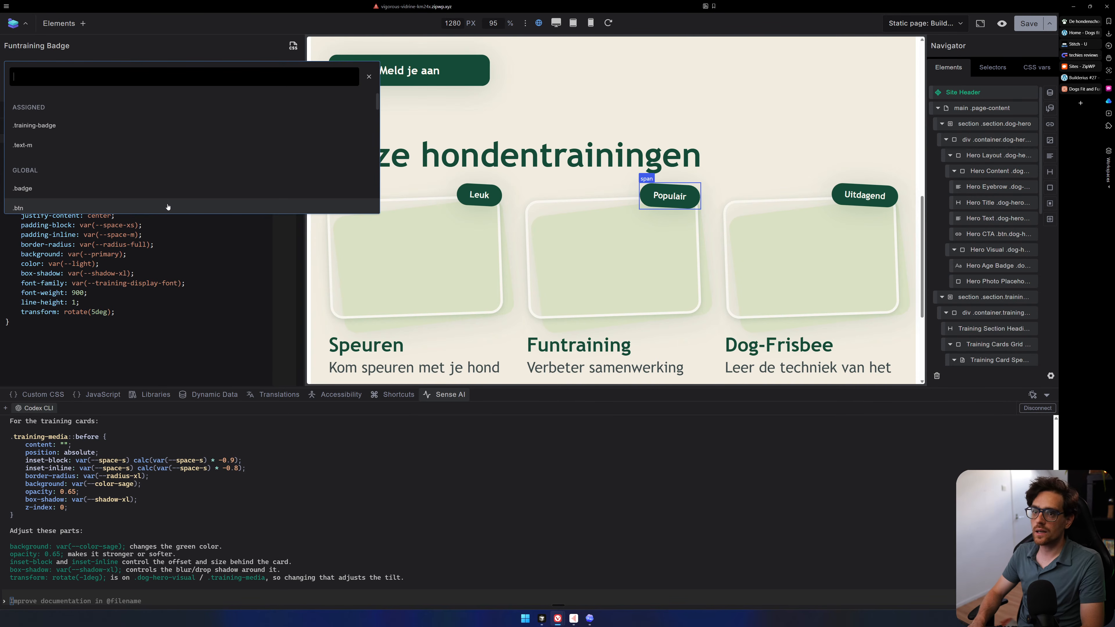
{"action": "scroll", "coordinate": [187, 176], "scroll_direction": "down", "scroll_amount": 5}
{"action": "left_click", "coordinate": [196, 322]}
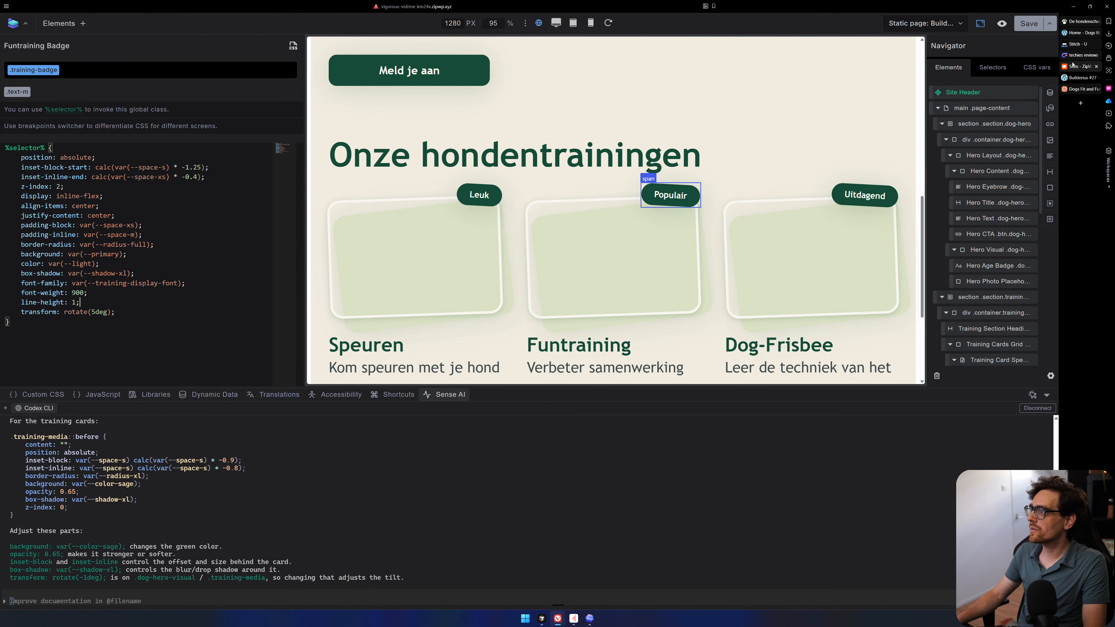
Switch to the Core Framework project and examine the .btn component's styles, including its hover state and ghost modifier.
{"action": "left_click", "coordinate": [1079, 55]}
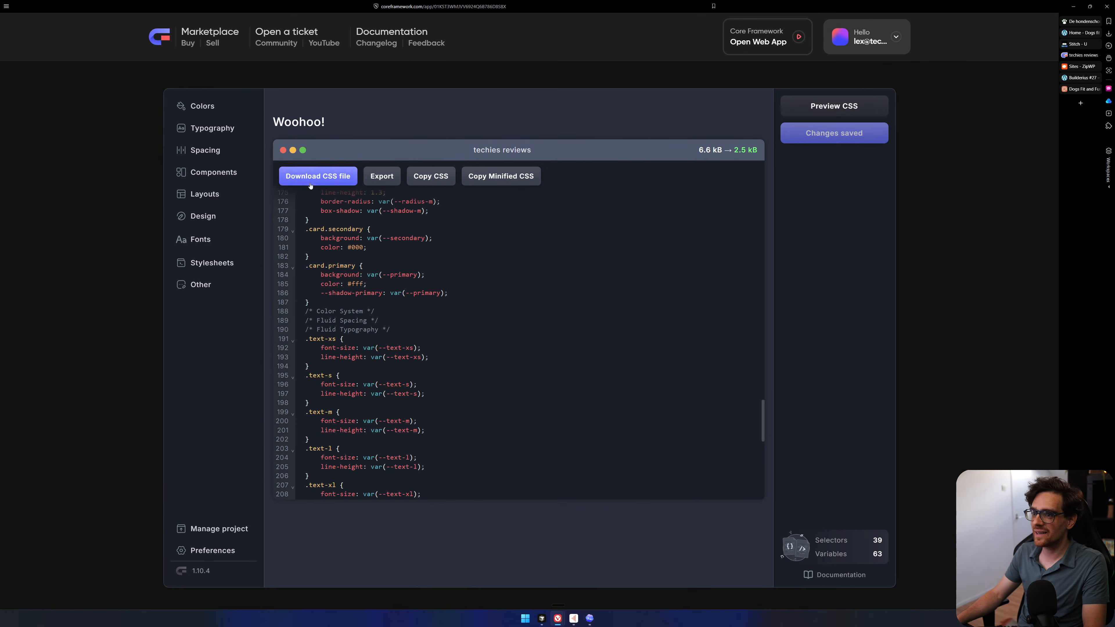
{"action": "left_click", "coordinate": [212, 126]}
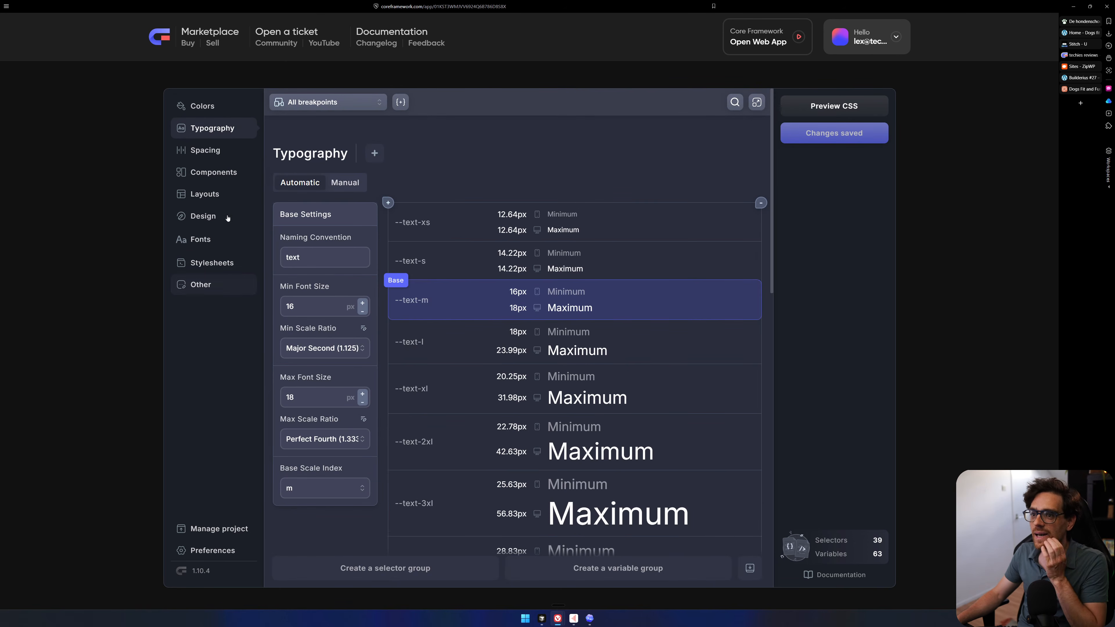
{"action": "left_click", "coordinate": [221, 174]}
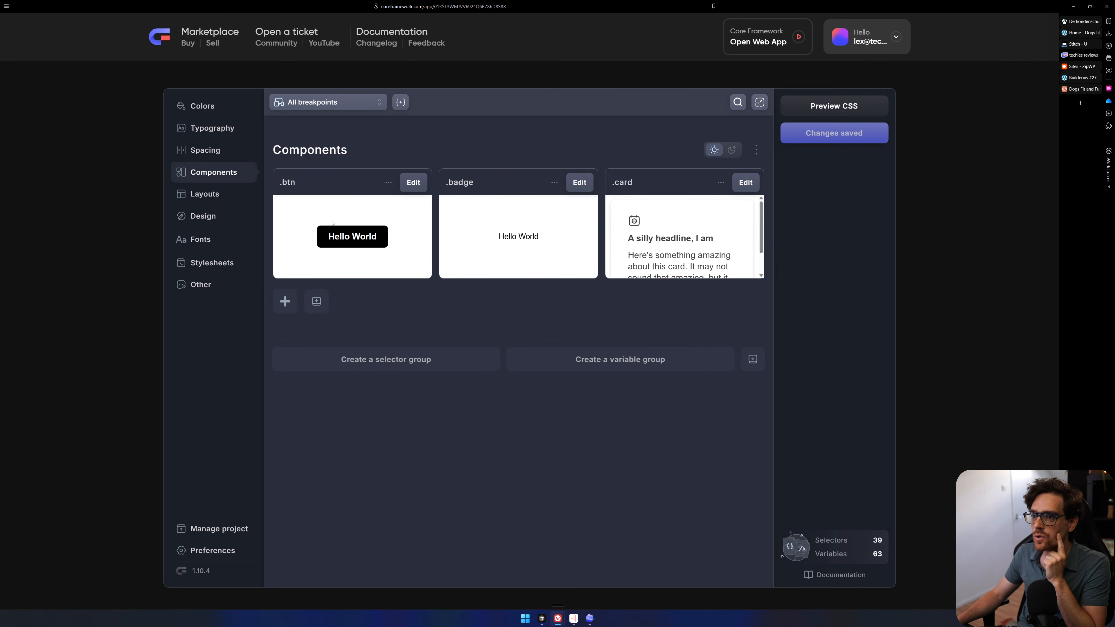
{"action": "left_click", "coordinate": [413, 182]}
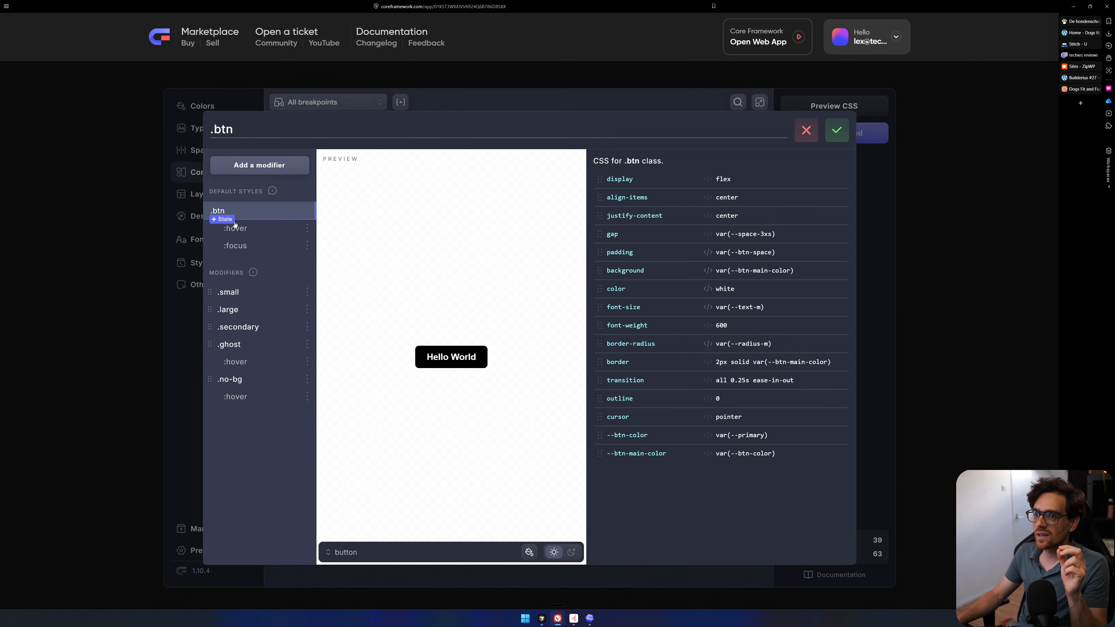
{"action": "left_click", "coordinate": [259, 232]}
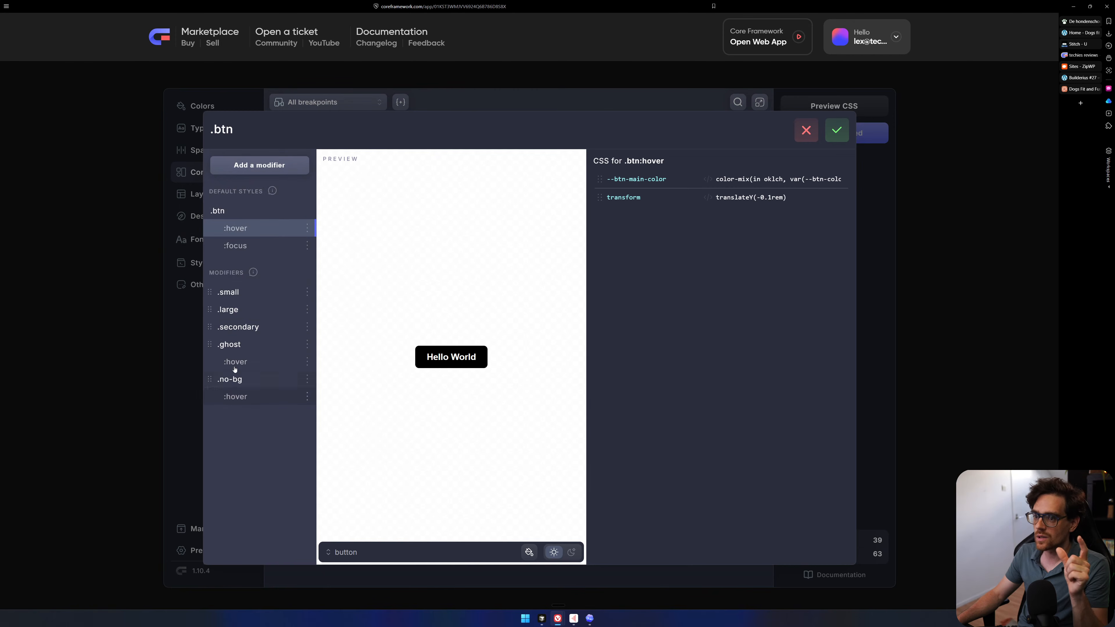
{"action": "left_click", "coordinate": [261, 362]}
{"action": "left_click", "coordinate": [266, 343]}
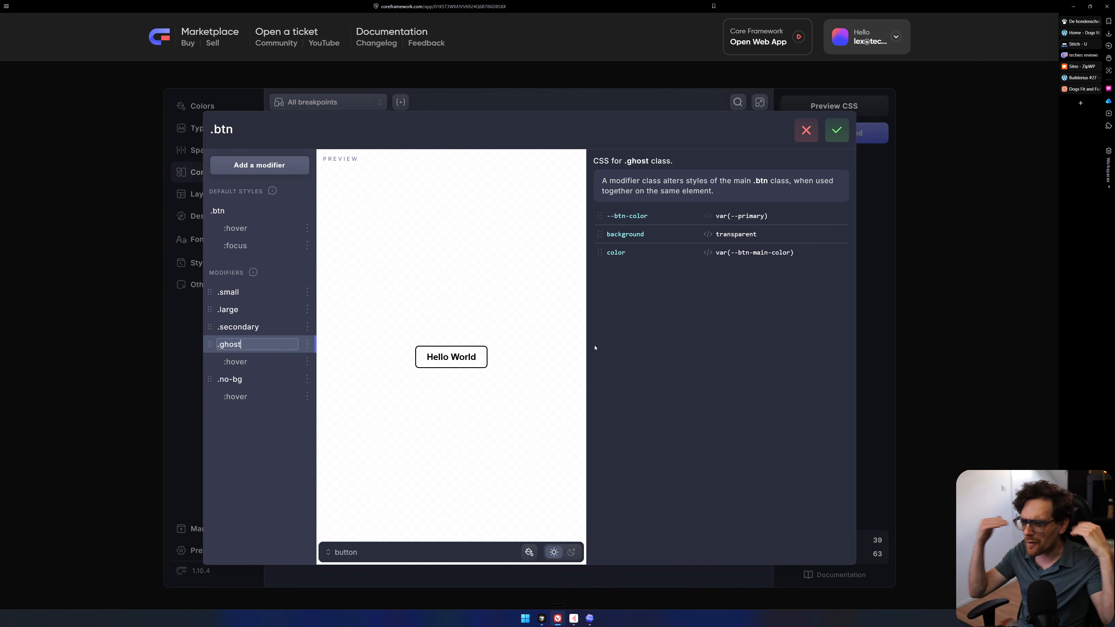
{"action": "left_click", "coordinate": [254, 364]}
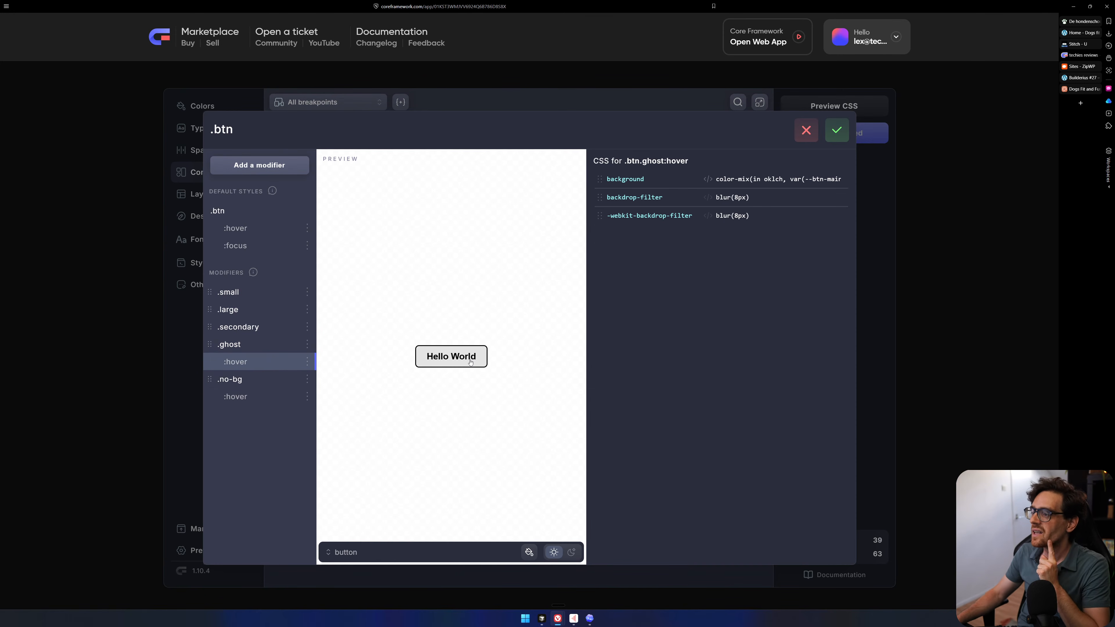
{"action": "left_click", "coordinate": [805, 131]}
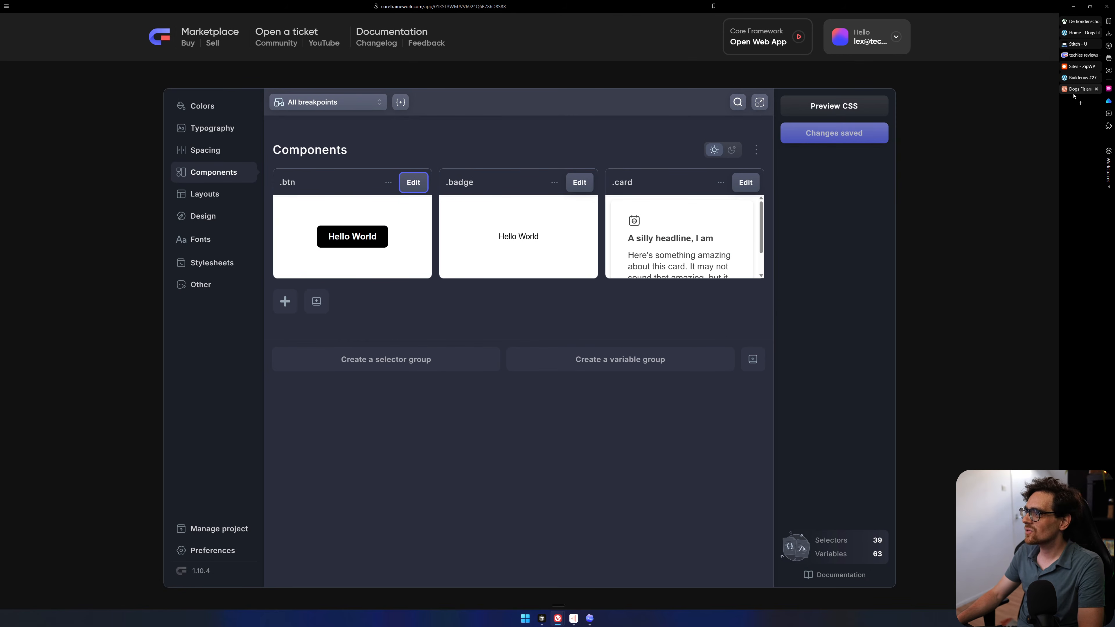
Switch to the Dogs Fit and Fun design in Claude and capture a screenshot of the full Over ons section.
{"action": "left_click", "coordinate": [1081, 89]}
{"action": "left_click", "coordinate": [1081, 77]}
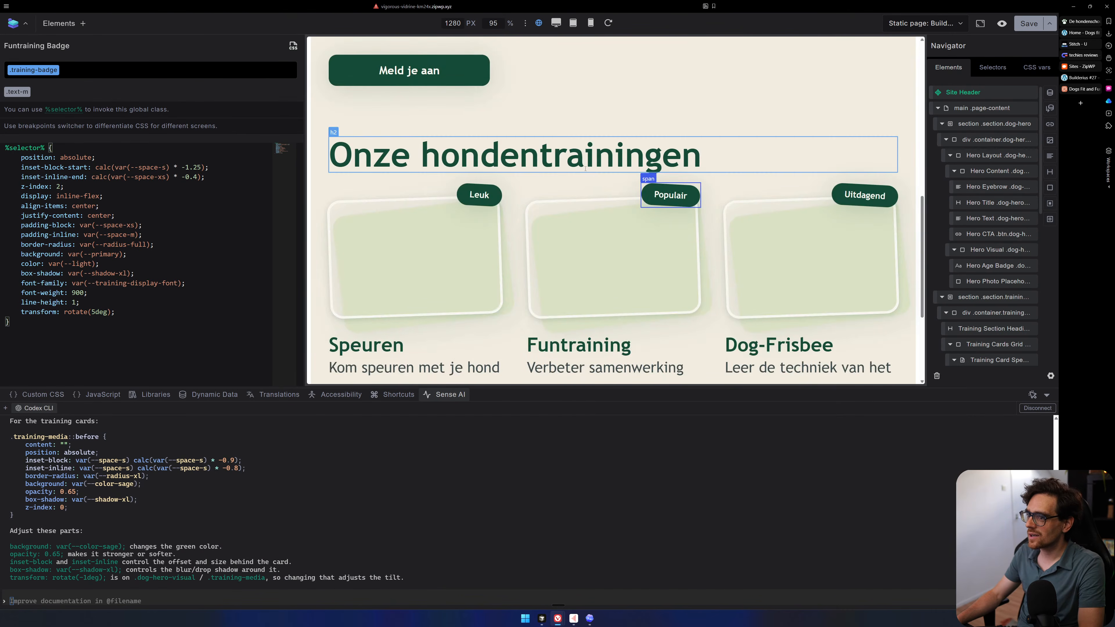
{"action": "scroll", "coordinate": [687, 258], "scroll_direction": "down", "scroll_amount": 3}
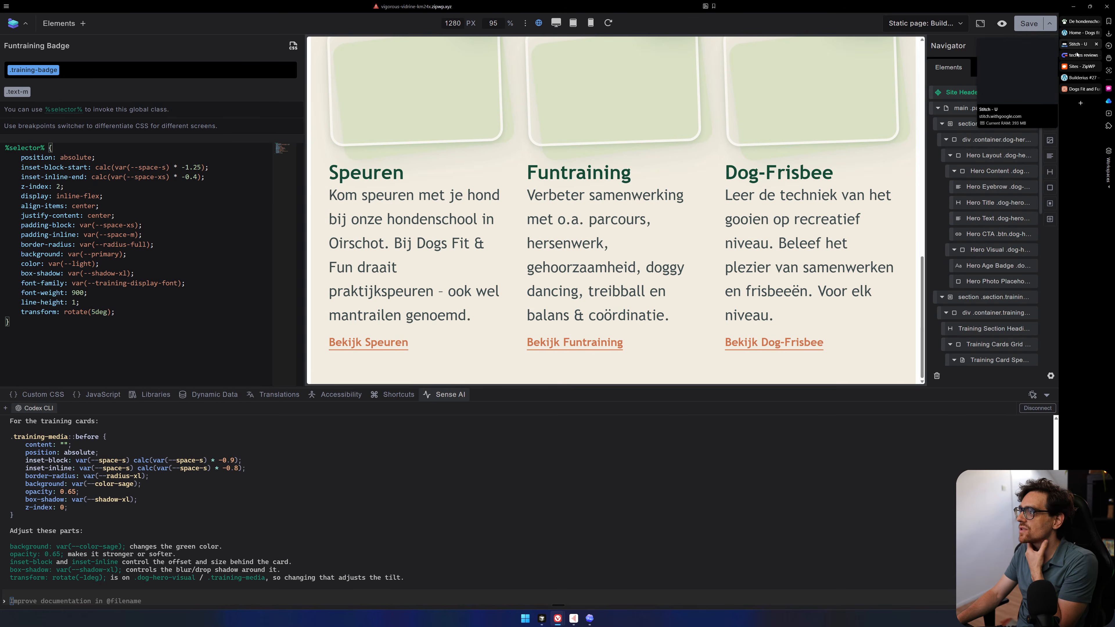
{"action": "left_click", "coordinate": [1082, 89]}
{"action": "scroll", "coordinate": [307, 277], "scroll_direction": "down", "scroll_amount": 5}
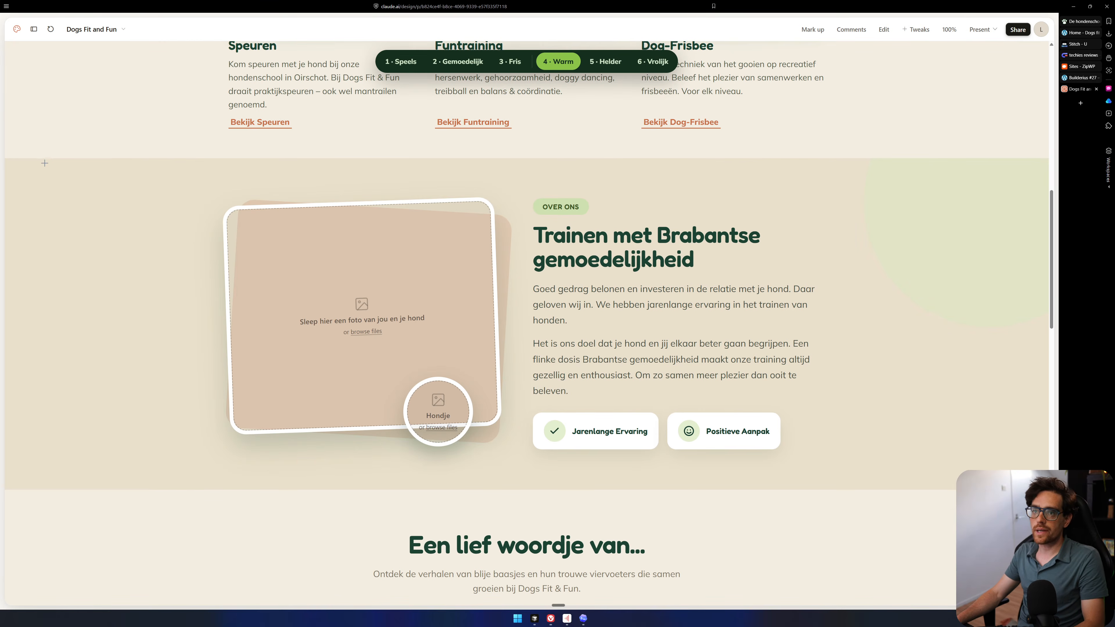
{"action": "key", "text": "super+shift+s"}
{"action": "left_click_drag", "start_coordinate": [14, 158], "coordinate": [1032, 489]}
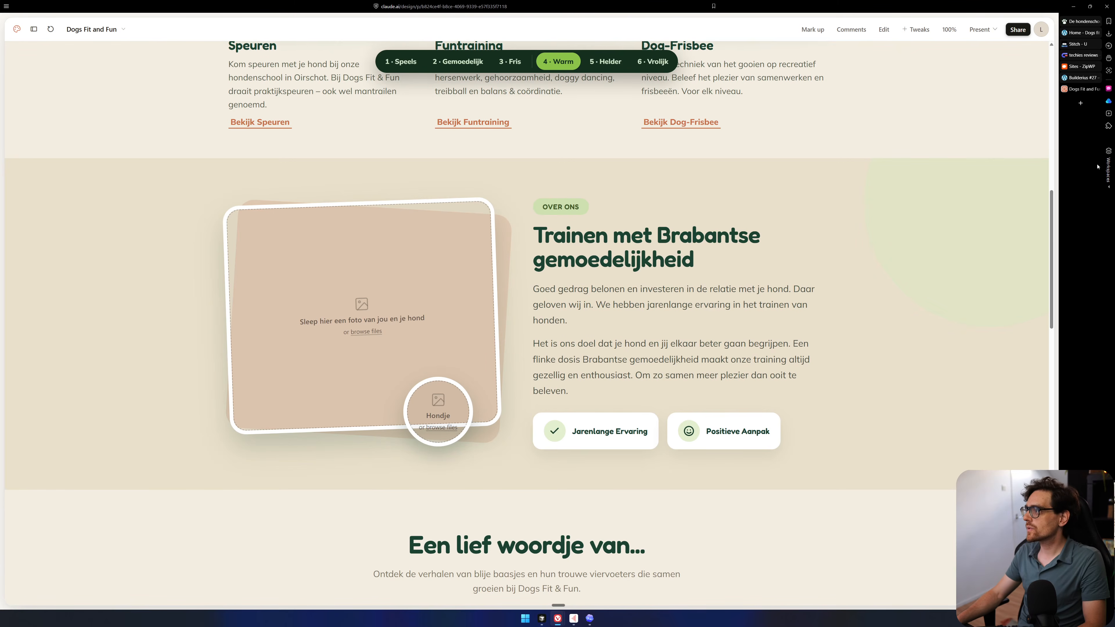
Close the Home, Stitch and hondenschool browser tabs and return to the Builderius template.
{"action": "left_click", "coordinate": [1080, 46]}
{"action": "left_click", "coordinate": [1080, 36]}
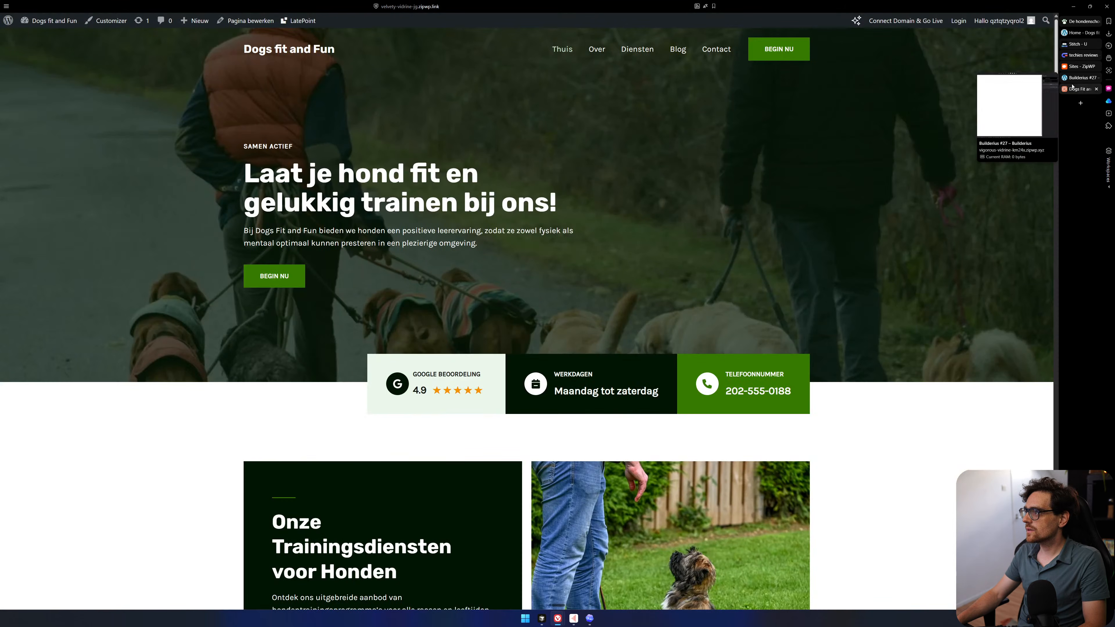
{"action": "left_click", "coordinate": [1081, 77]}
{"action": "middle_click", "coordinate": [1081, 33]}
{"action": "middle_click", "coordinate": [1081, 33]}
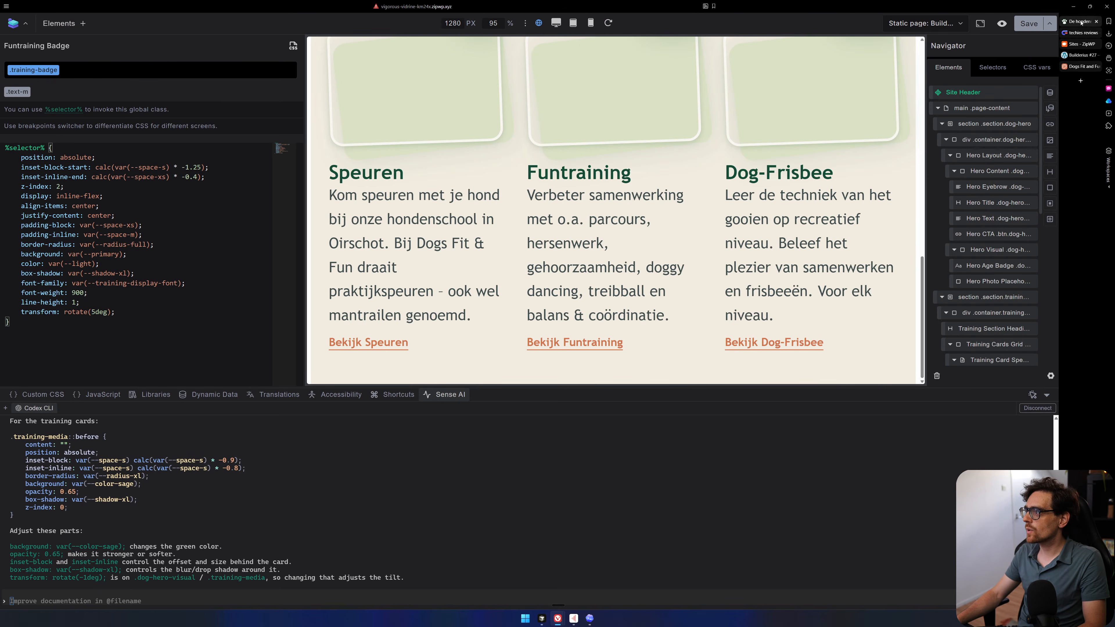
{"action": "left_click", "coordinate": [1081, 23]}
{"action": "middle_click", "coordinate": [1081, 24]}
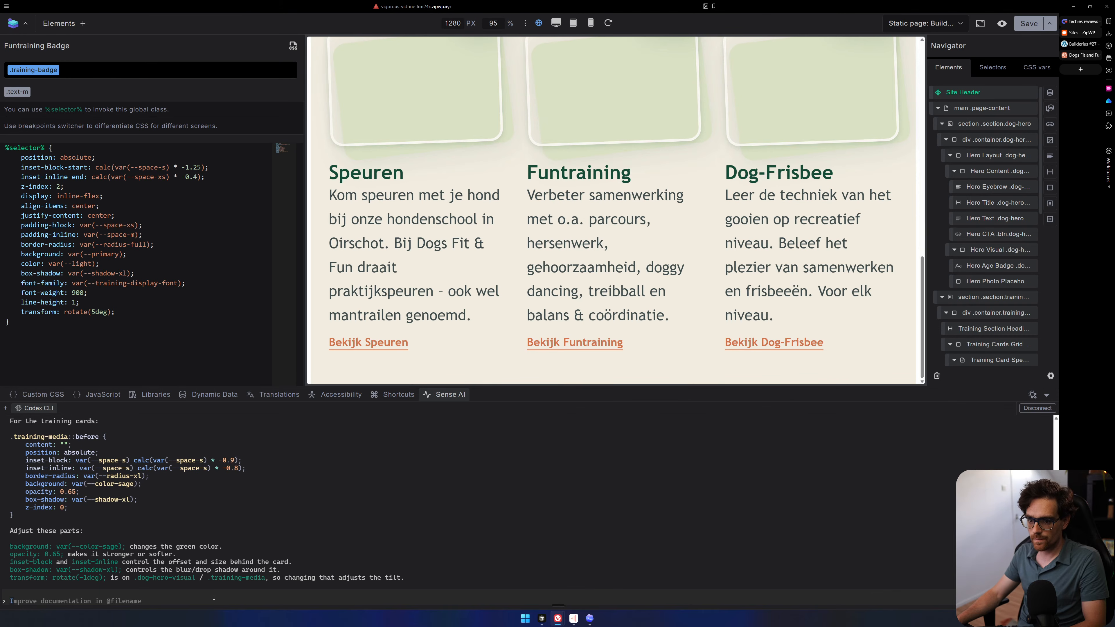
Paste the Over ons section screenshot into the Codex prompt and add the text "do this one next".
{"action": "key", "text": "ctrl+v"}
{"action": "type", "text": "do this "}
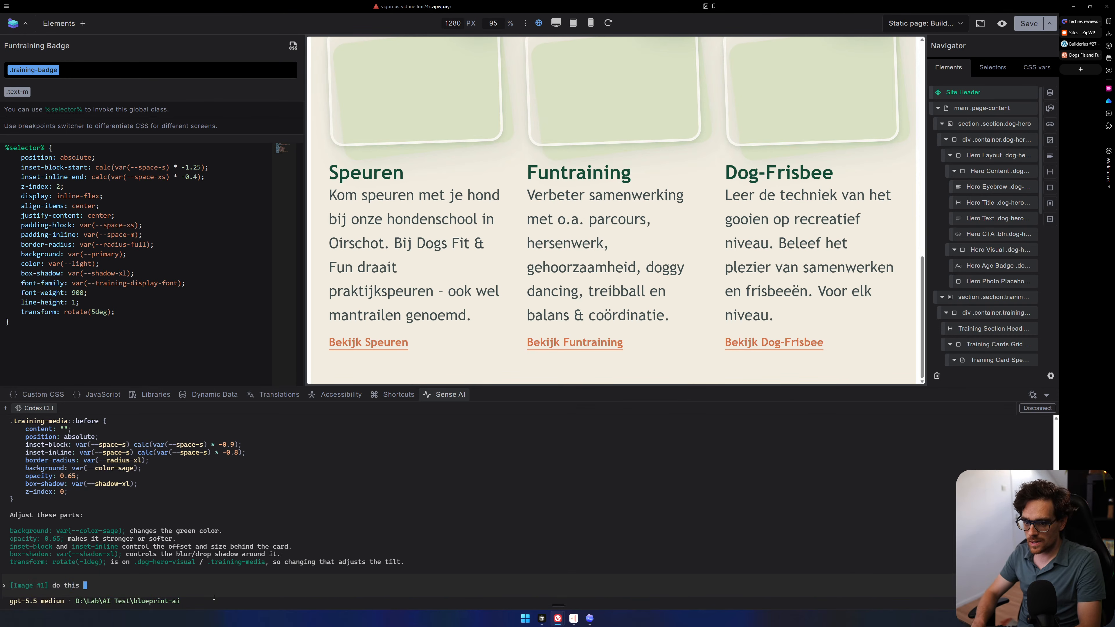
{"action": "type", "text": "one next"}
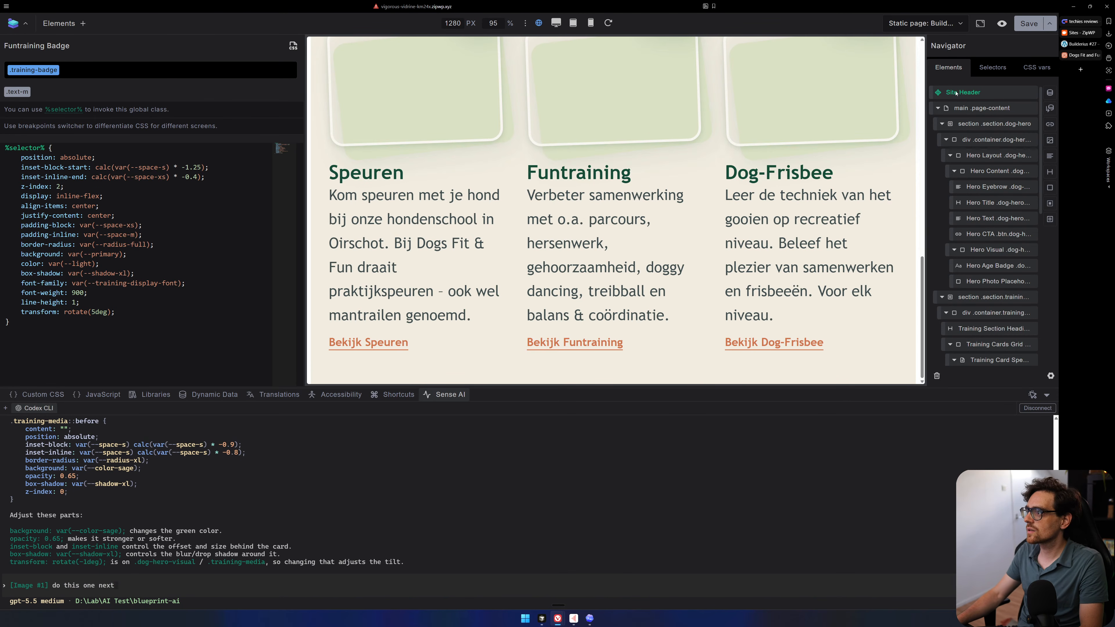
Collapse the hero and training sections, add a new section inside the main page content, and submit the Codex prompt.
{"action": "left_click", "coordinate": [941, 124]}
{"action": "left_click", "coordinate": [941, 140]}
{"action": "left_click", "coordinate": [981, 108]}
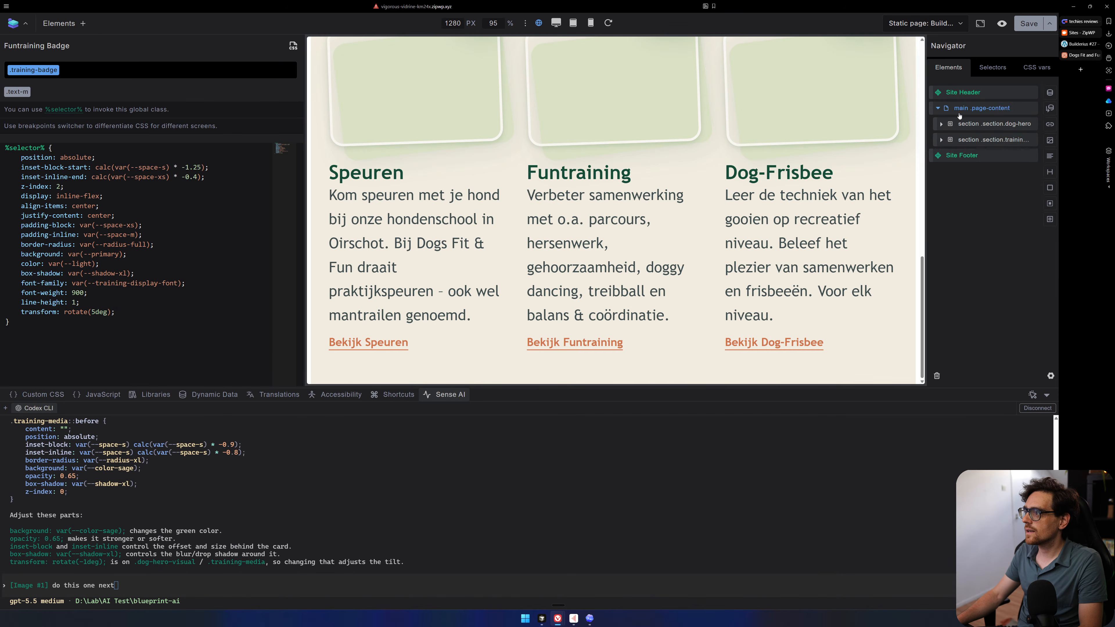
{"action": "left_click", "coordinate": [59, 23]}
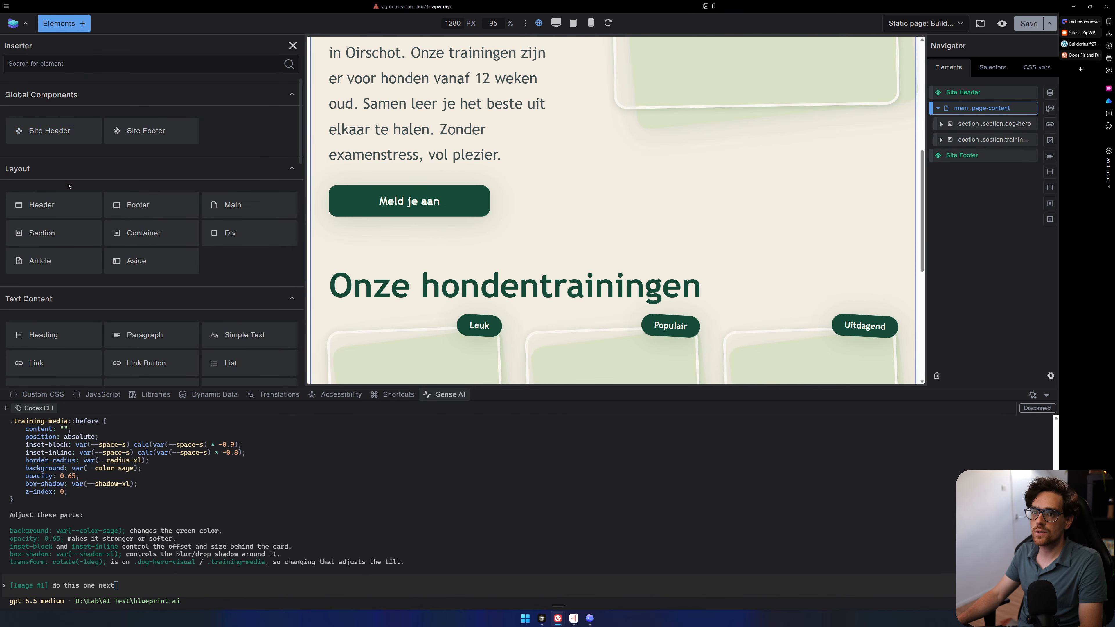
{"action": "left_click", "coordinate": [66, 229]}
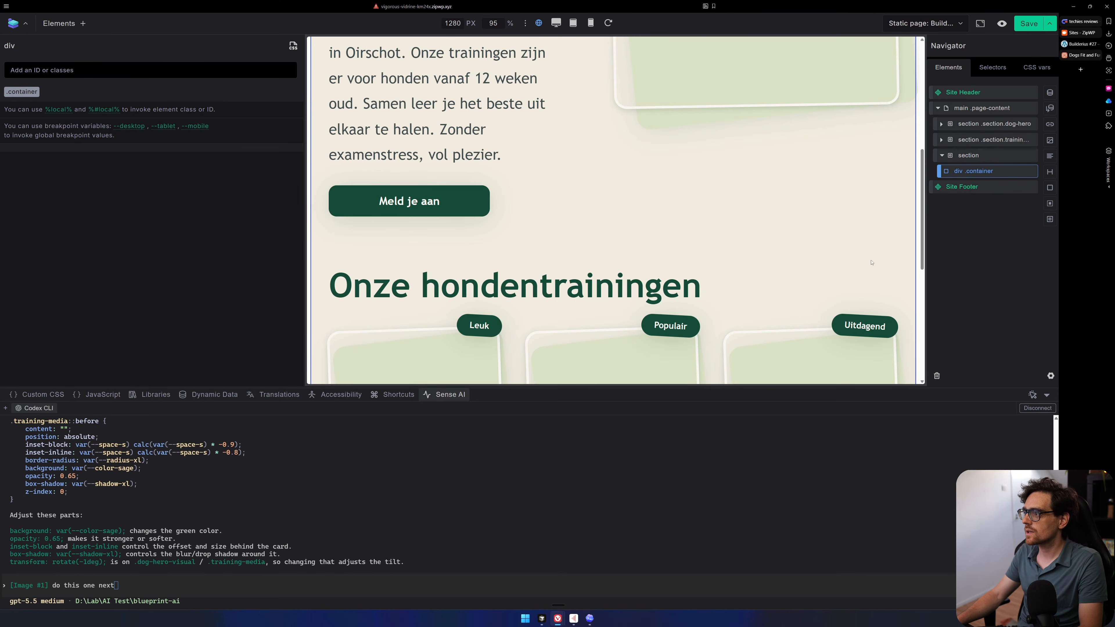
{"action": "key", "text": "Return"}
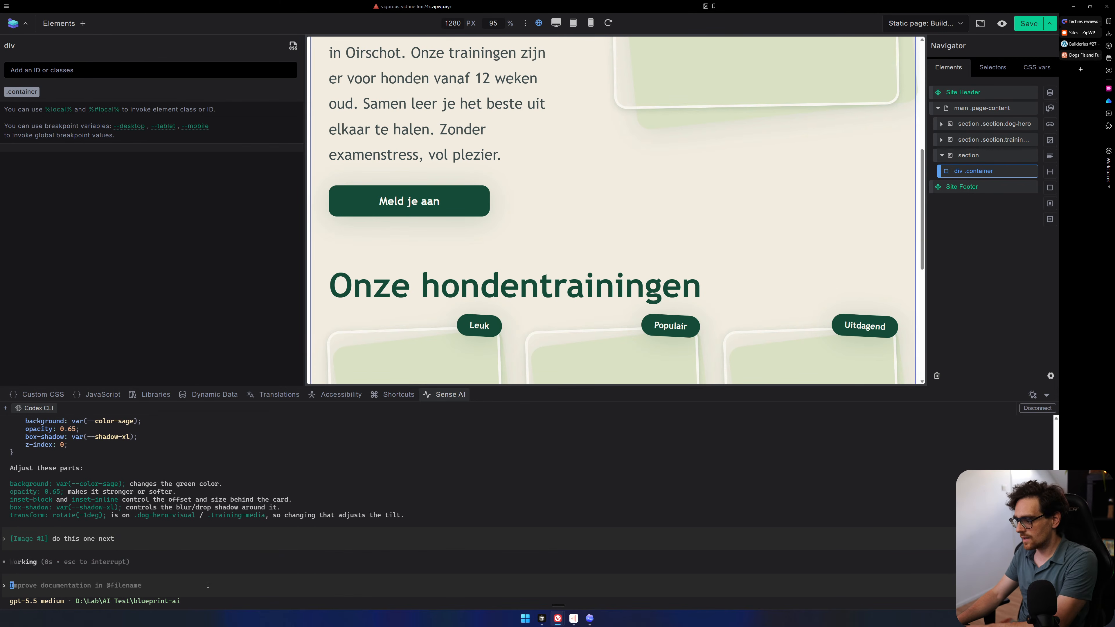
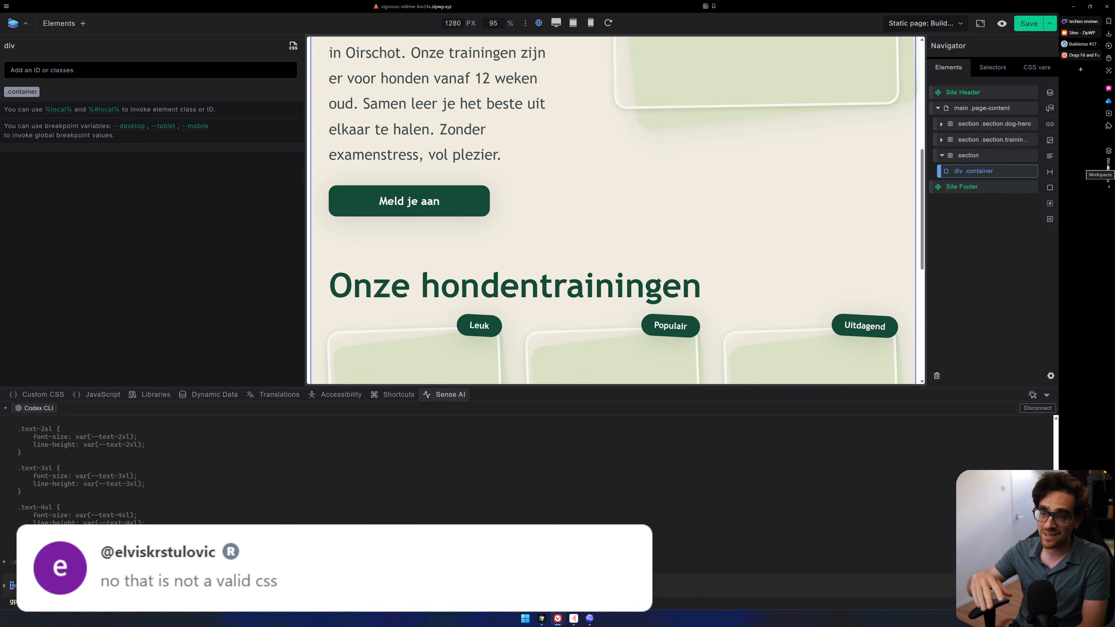
Open the Can I use website in a new browser tab.
{"action": "left_click", "coordinate": [1083, 72]}
{"action": "type", "text": "canus"}
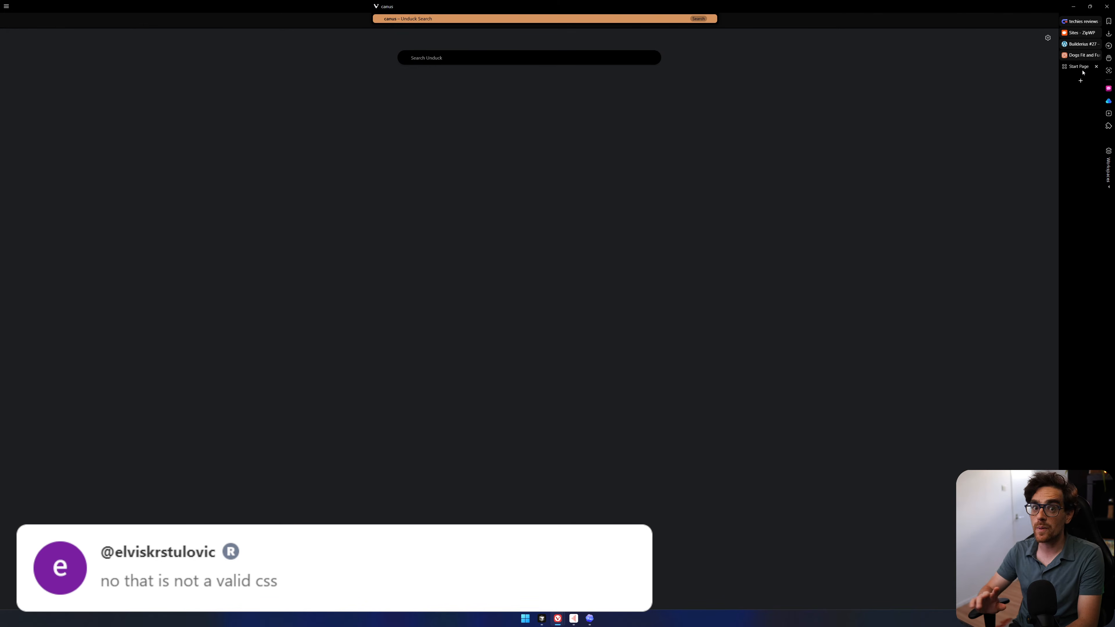
{"action": "key", "text": "BackSpace"}
{"action": "key", "text": "BackSpace"}
{"action": "type", "text": "iuse"}
{"action": "key", "text": "Return"}
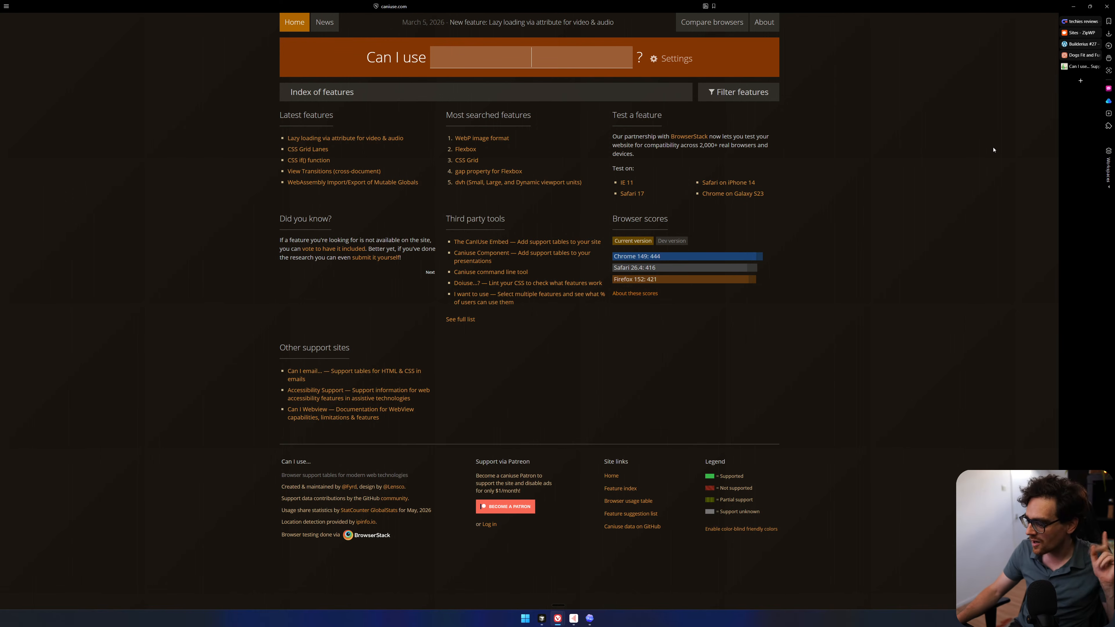
Look up "nesting" and examine the browser support tables and notes for CSS Nesting and the & nesting selector.
{"action": "type", "text": "nesting"}
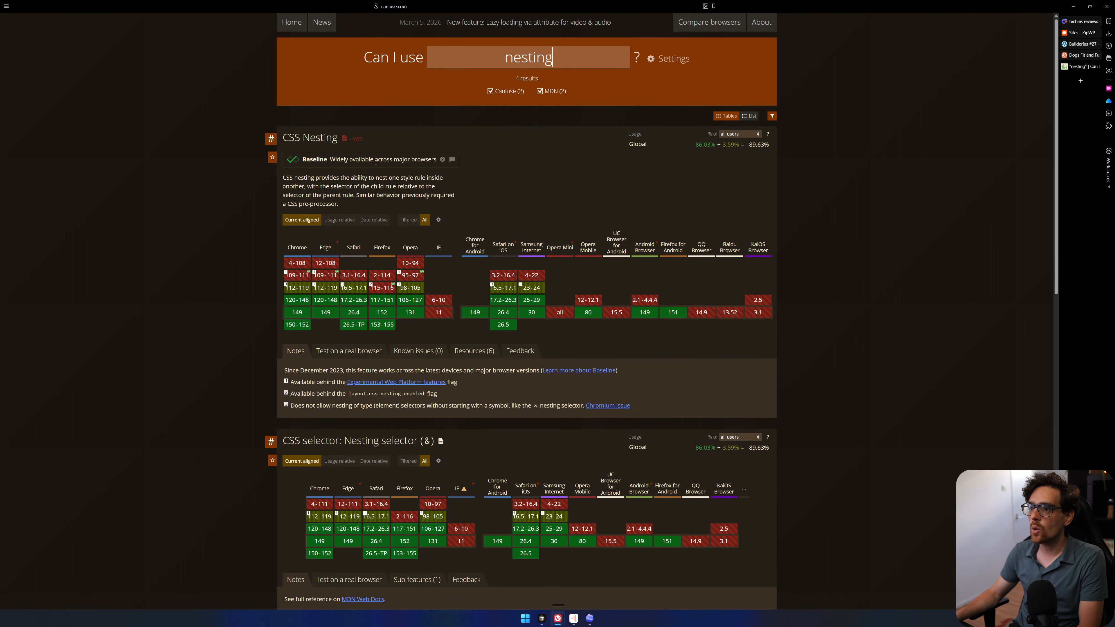
{"action": "left_click_drag", "start_coordinate": [312, 161], "coordinate": [429, 161]}
{"action": "left_click", "coordinate": [547, 188]}
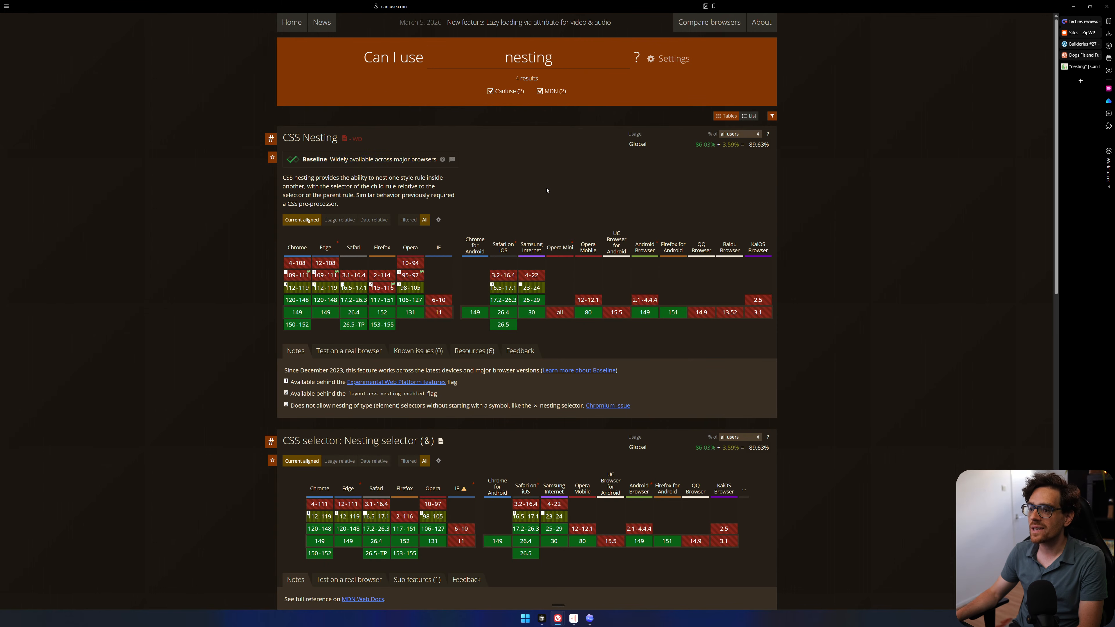
{"action": "scroll", "coordinate": [547, 190], "scroll_direction": "down", "scroll_amount": 3}
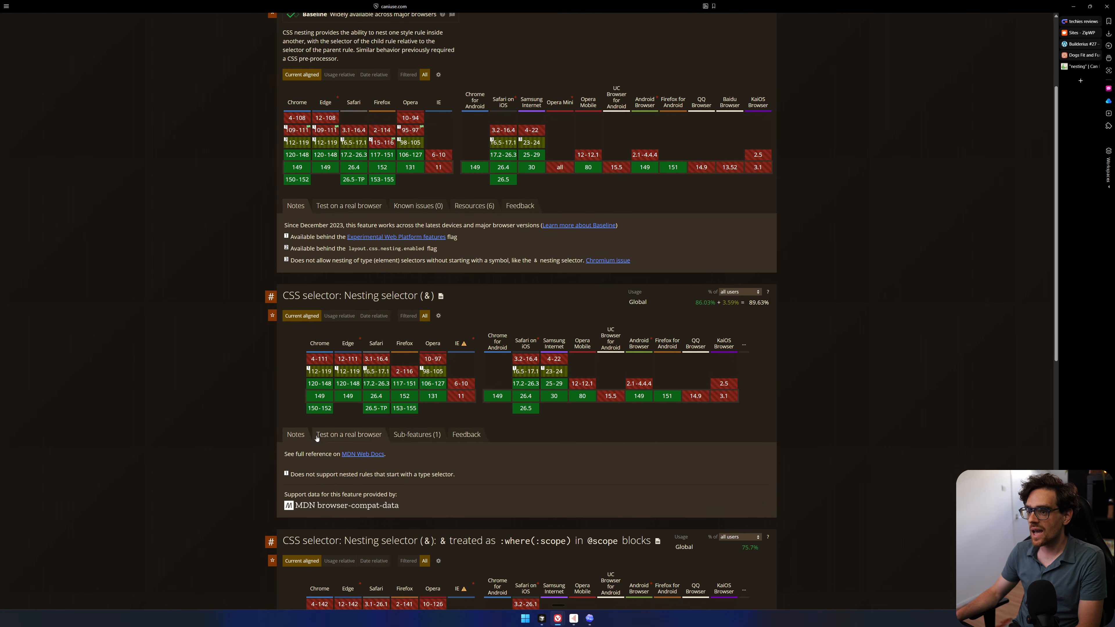
{"action": "mouse_move", "coordinate": [463, 384]}
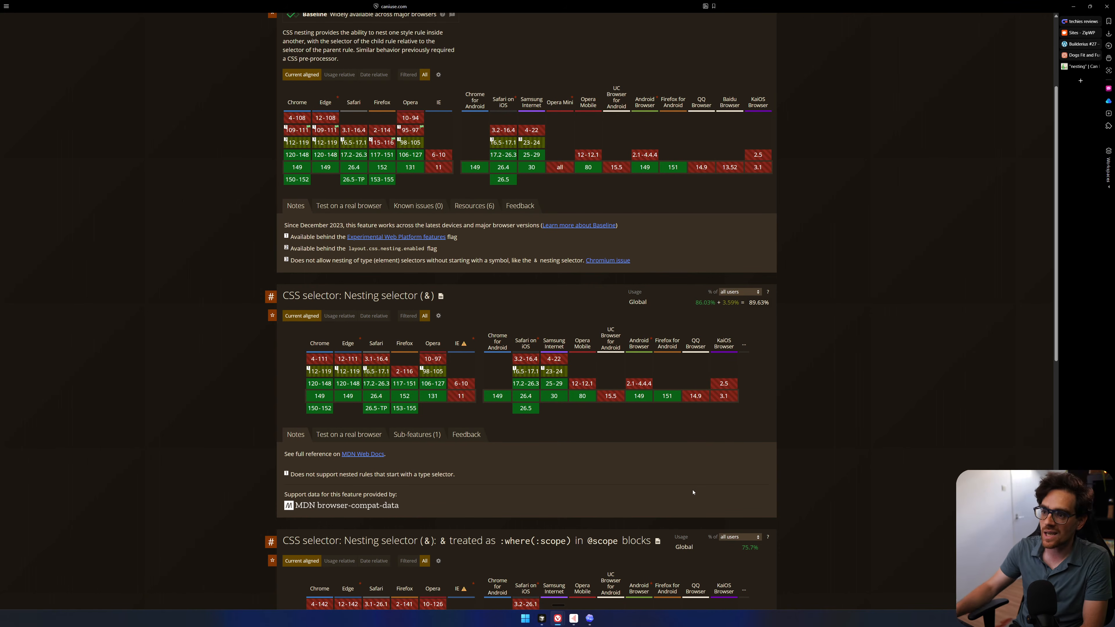
{"action": "key", "text": "ctrl+plus"}
{"action": "key", "text": "ctrl+plus"}
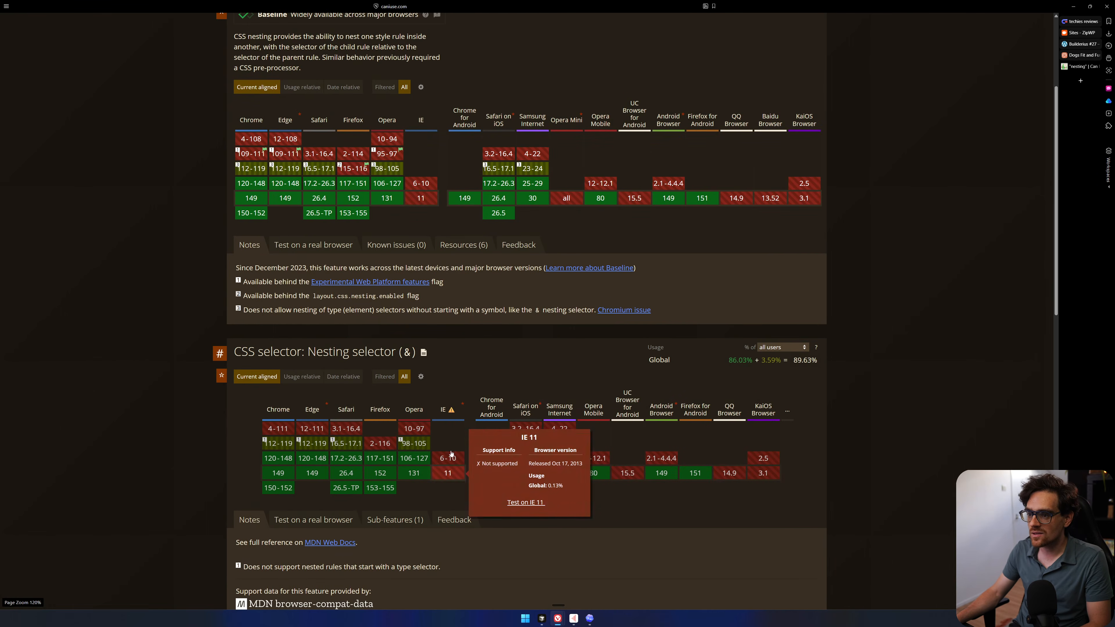
{"action": "mouse_move", "coordinate": [392, 439]}
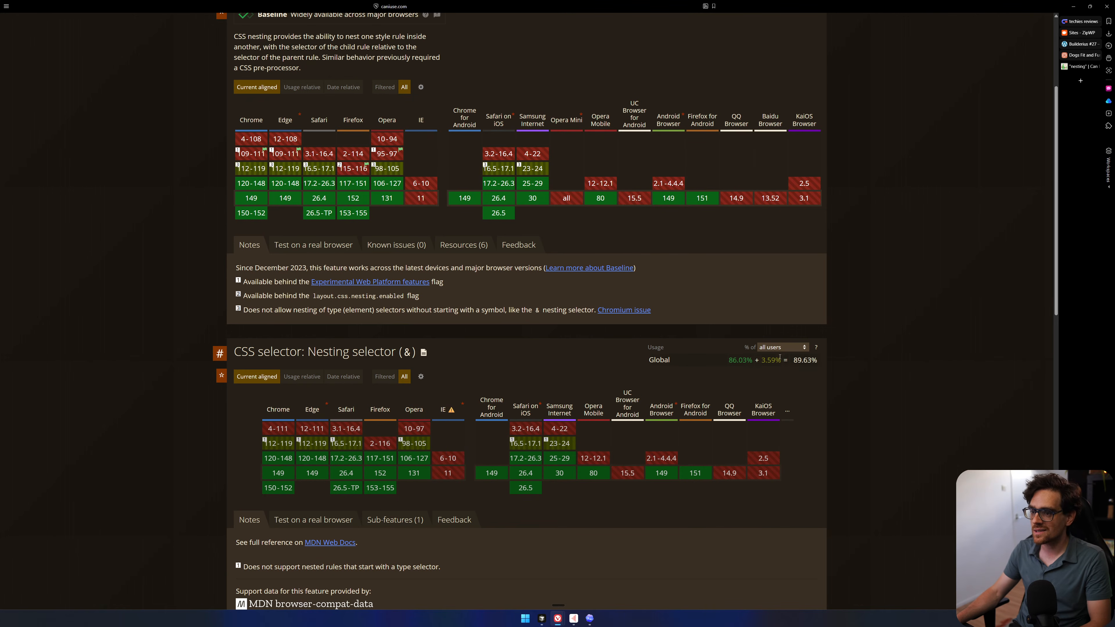
{"action": "scroll", "coordinate": [487, 356], "scroll_direction": "down", "scroll_amount": 6}
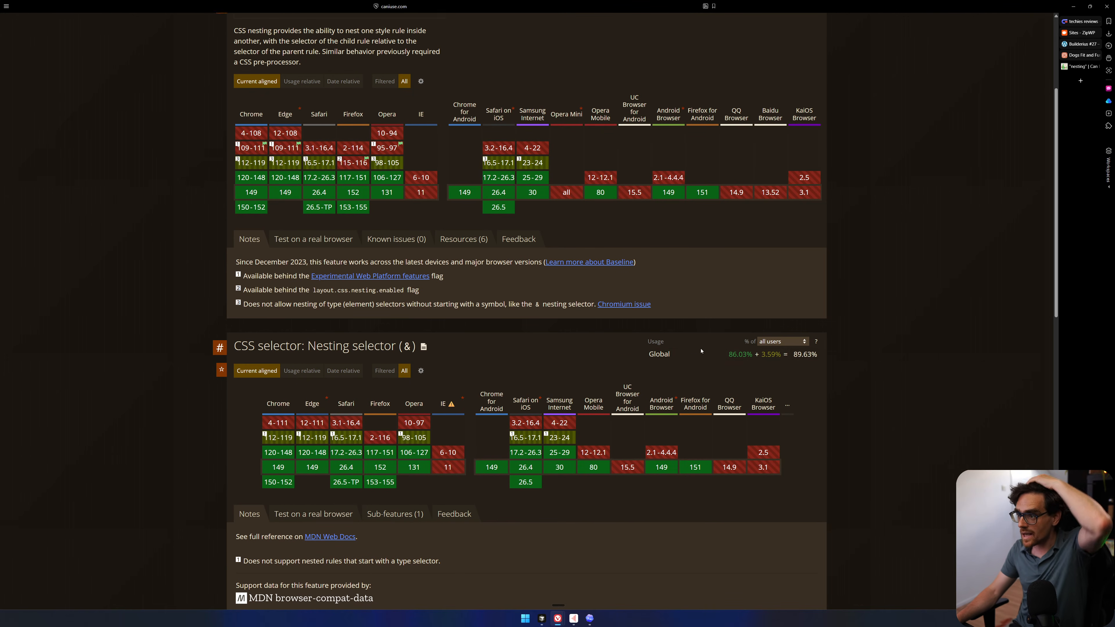
{"action": "scroll", "coordinate": [487, 357], "scroll_direction": "up", "scroll_amount": 3}
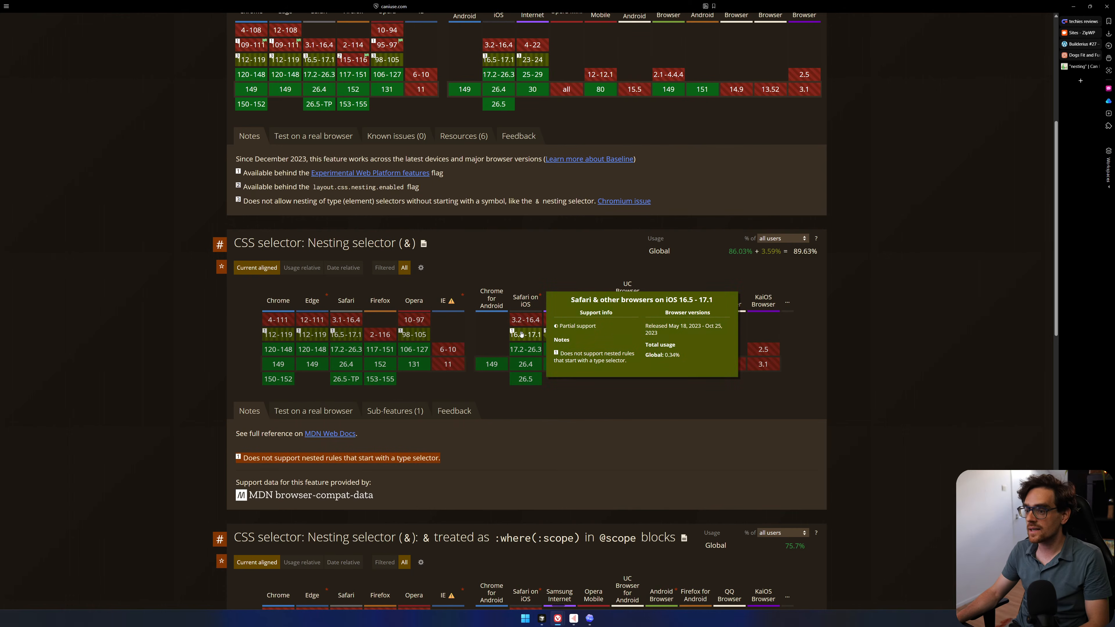
{"action": "scroll", "coordinate": [520, 332], "scroll_direction": "down", "scroll_amount": 2}
Search the web for "mdn nesting css" and open MDN's & nesting selector reference page.
{"action": "left_click", "coordinate": [427, 6]}
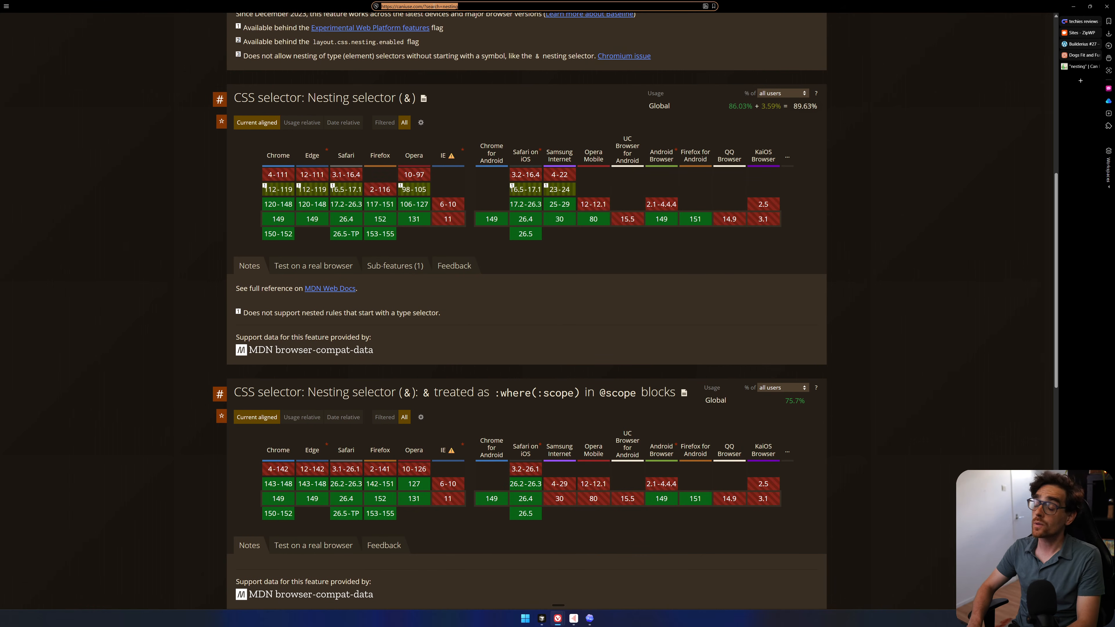
{"action": "type", "text": "mdn"}
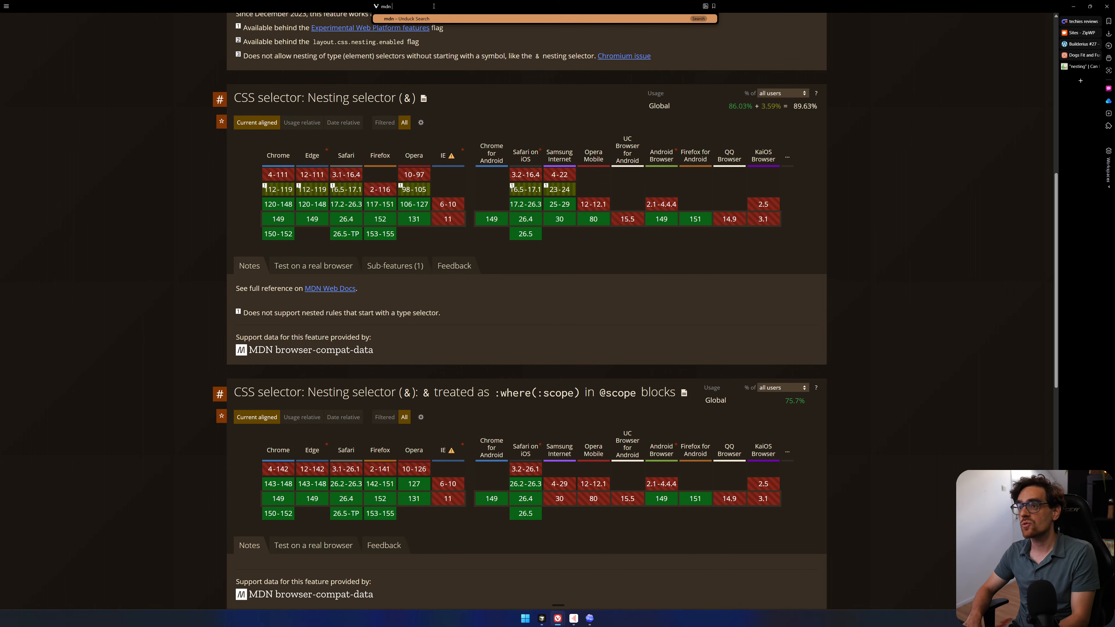
{"action": "type", "text": " nesting css"}
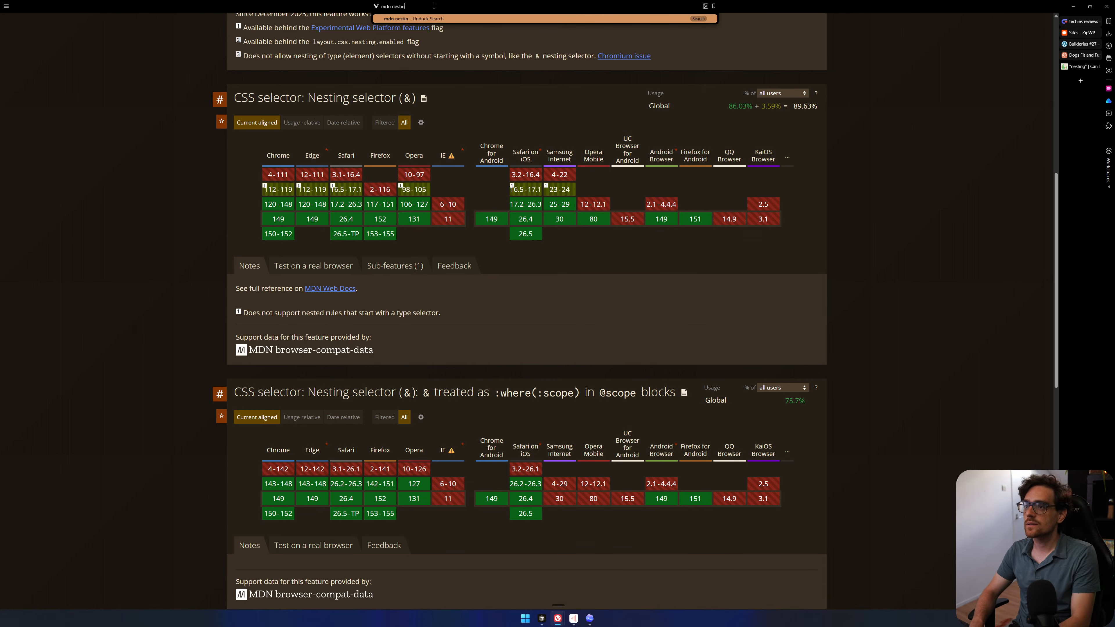
{"action": "key", "text": "Return"}
{"action": "left_click", "coordinate": [158, 111]}
{"action": "key", "text": "alt+Left"}
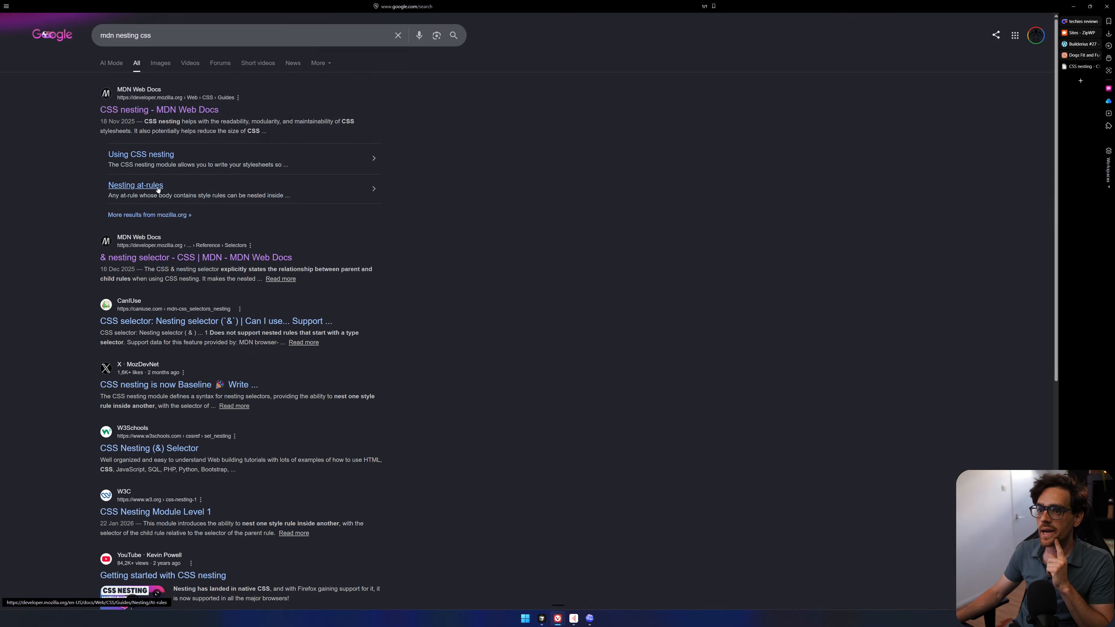
{"action": "left_click", "coordinate": [164, 248]}
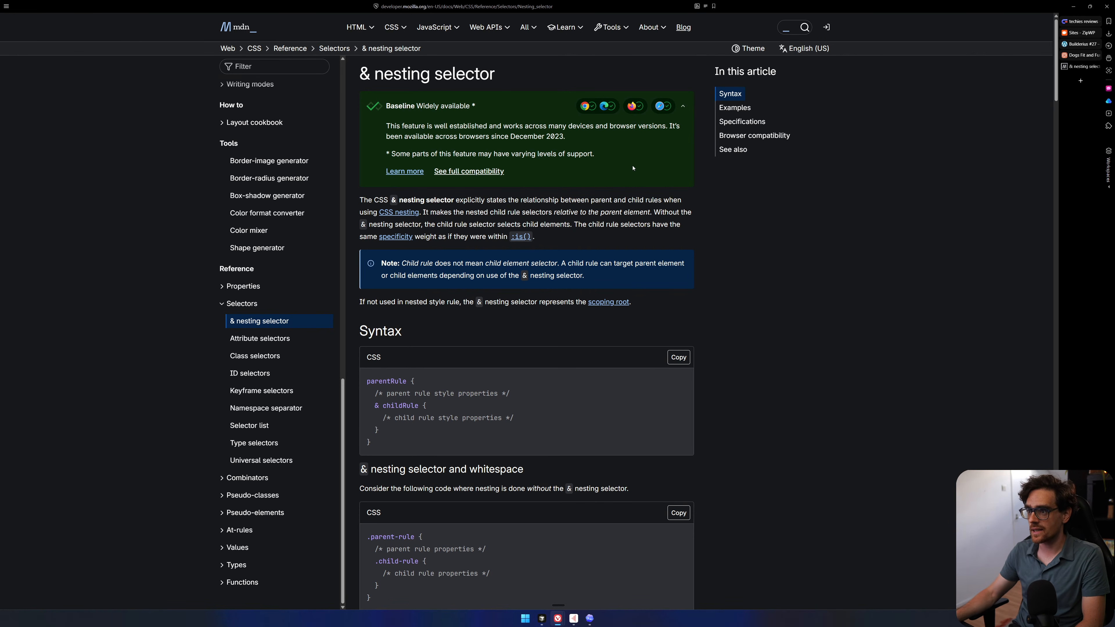
Read the & nesting selector syntax examples, including the appended selector, and return to the Can I use nesting results.
{"action": "scroll", "coordinate": [845, 224], "scroll_direction": "down", "scroll_amount": 10}
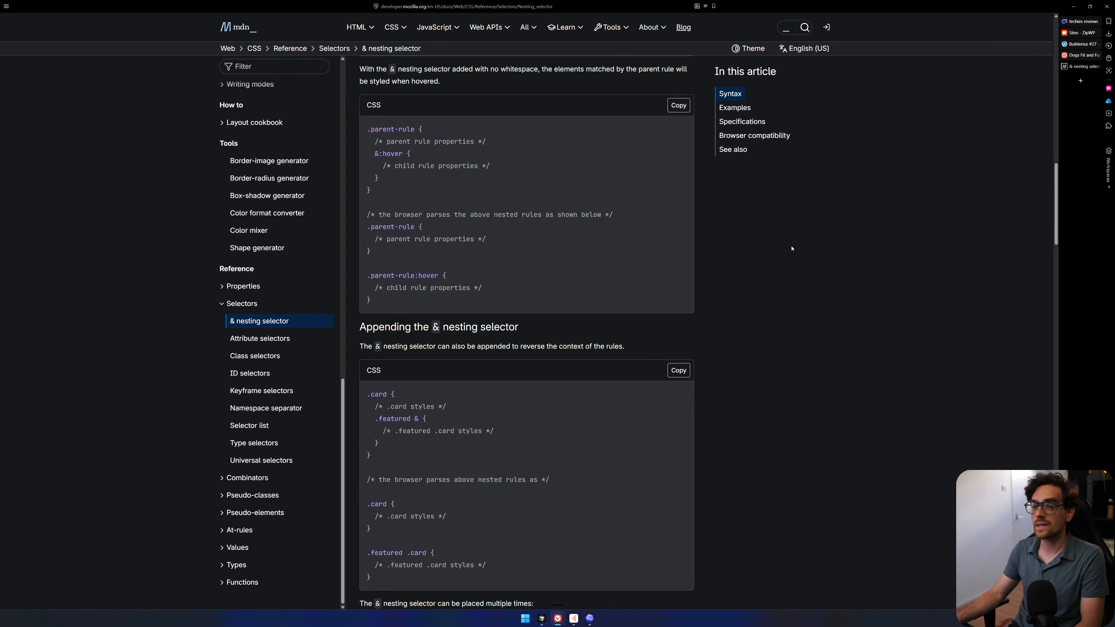
{"action": "scroll", "coordinate": [798, 244], "scroll_direction": "down", "scroll_amount": 4}
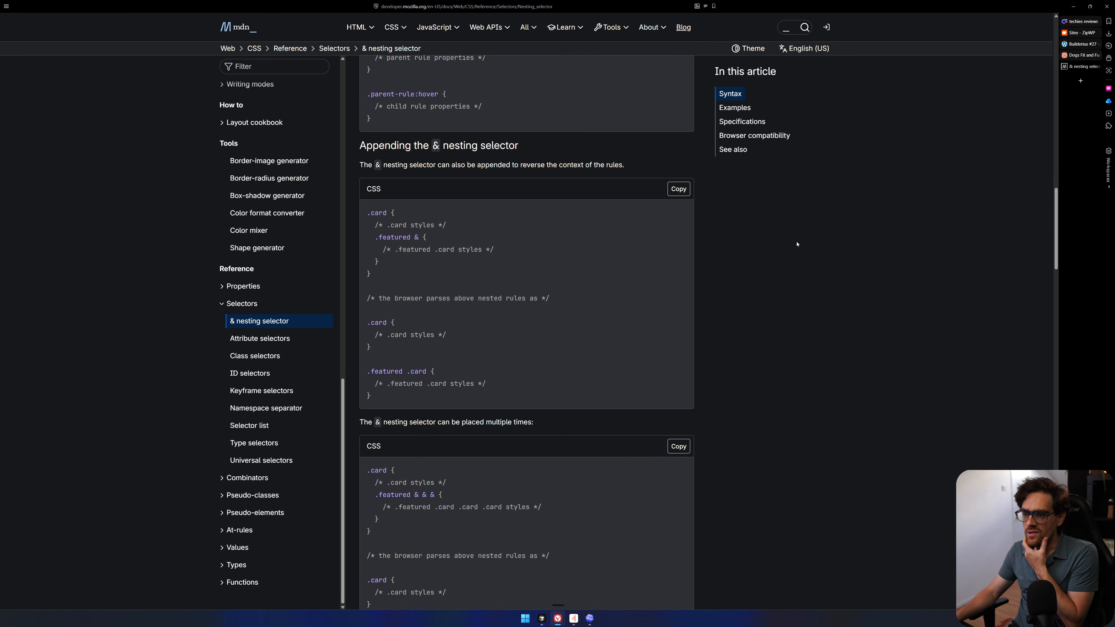
{"action": "scroll", "coordinate": [795, 261], "scroll_direction": "up", "scroll_amount": 4}
{"action": "left_click", "coordinate": [435, 6]}
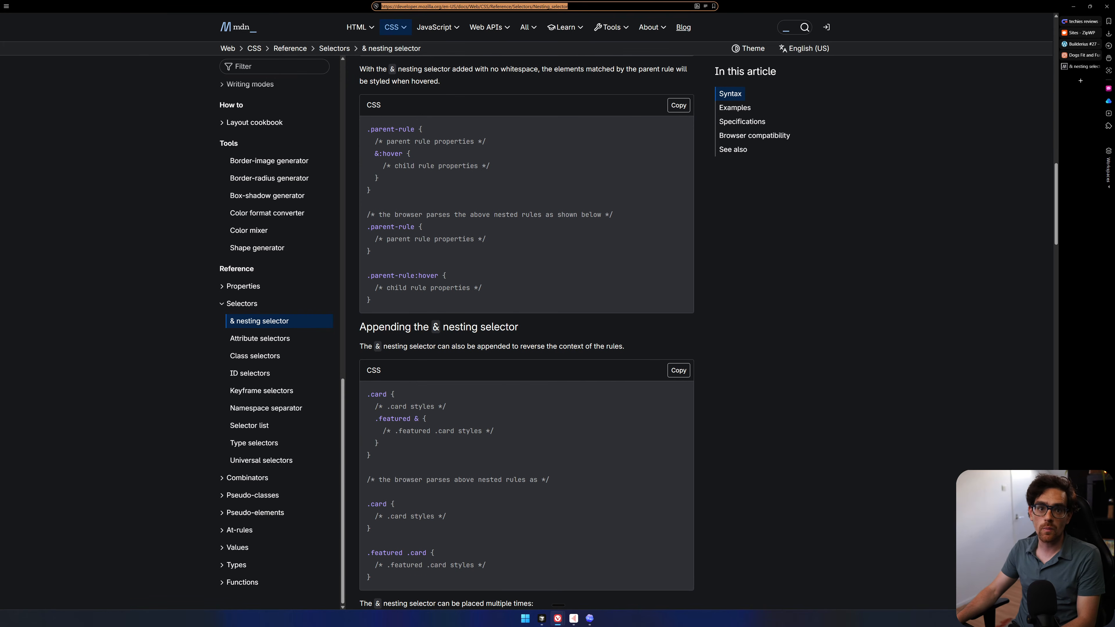
{"action": "key", "text": "Escape"}
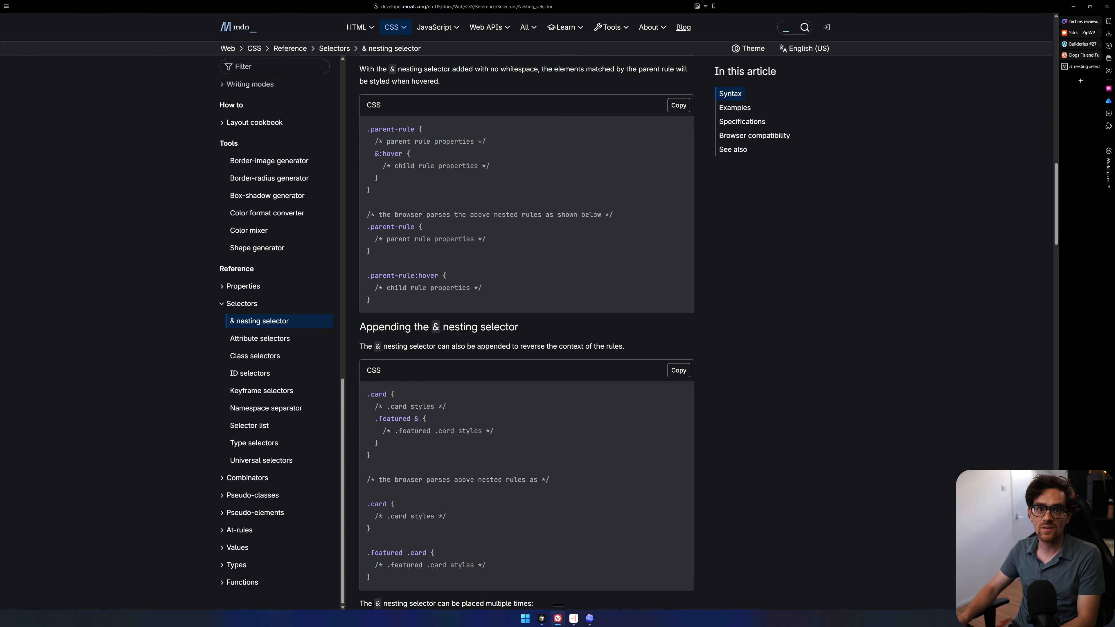
{"action": "key", "text": "alt+Left"}
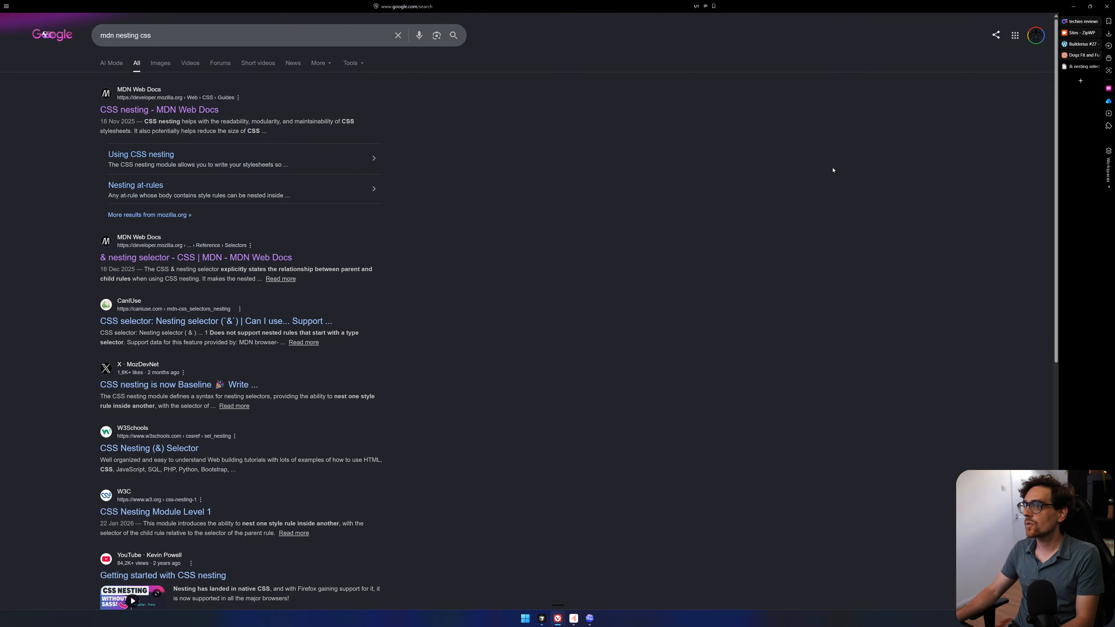
{"action": "key", "text": "alt+Left"}
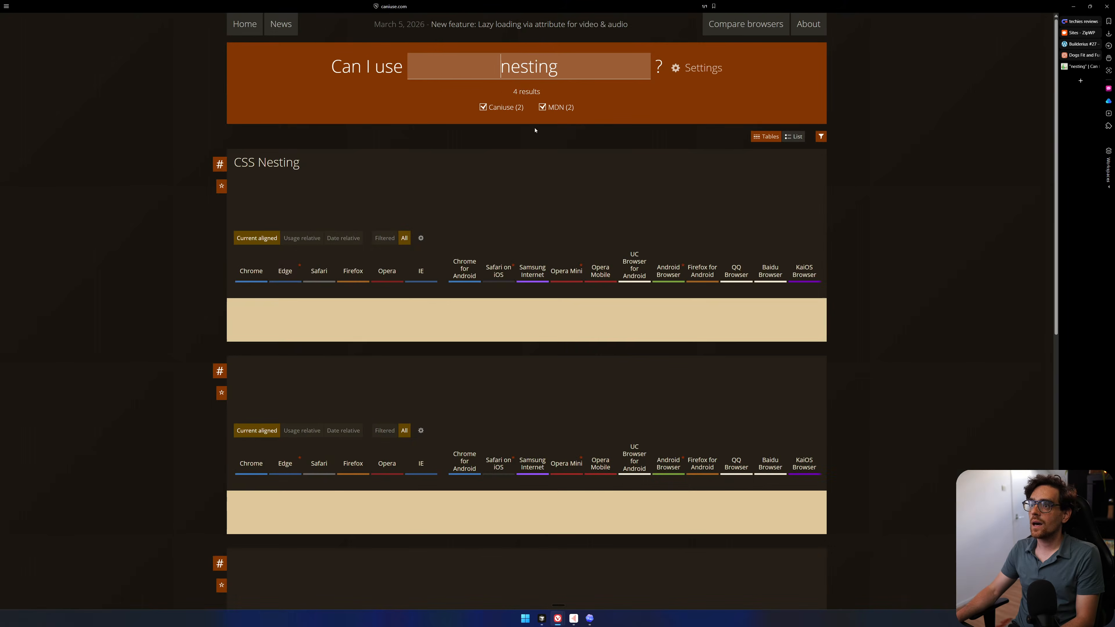
Look up "rotate" on Can I use and examine the CSS property's browser support and global usage.
{"action": "left_click", "coordinate": [461, 7]}
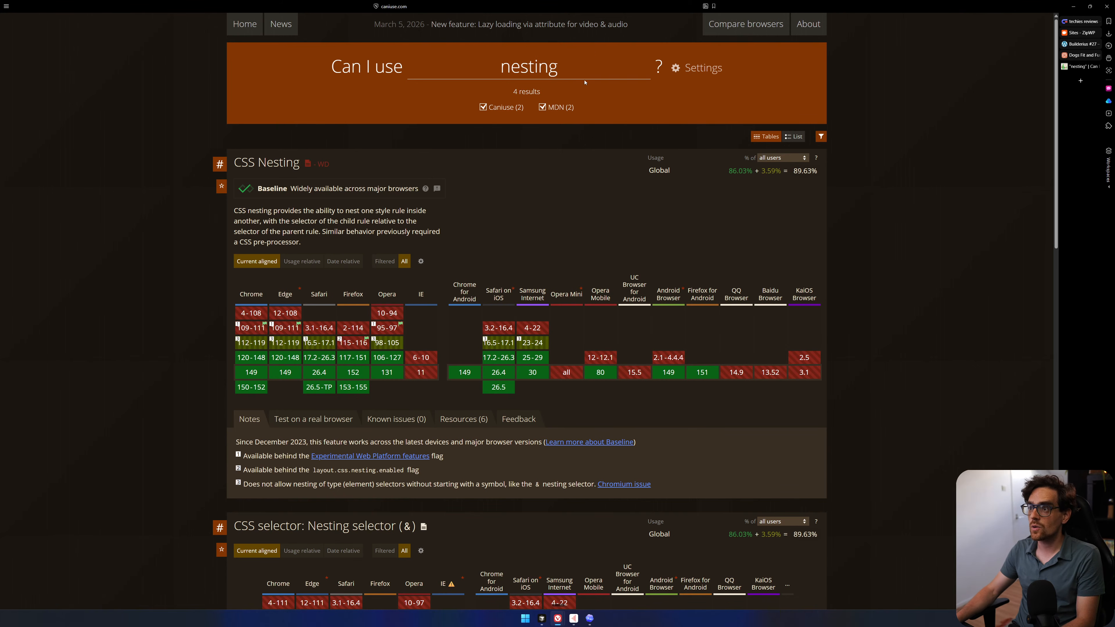
{"action": "left_click", "coordinate": [587, 69]}
{"action": "type", "text": "rotate"}
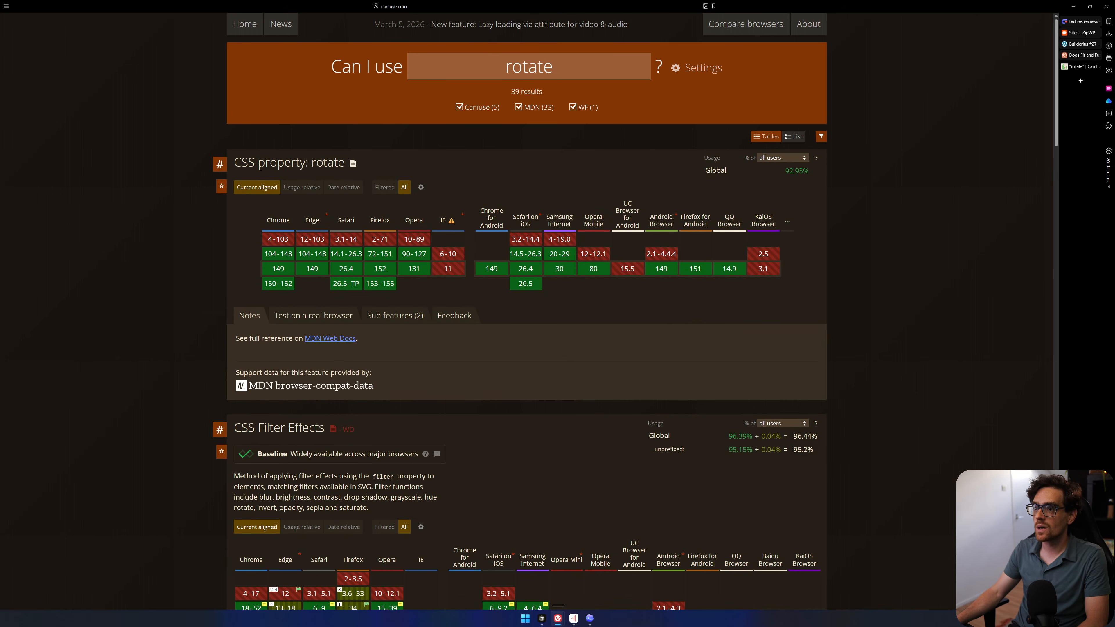
{"action": "left_click_drag", "start_coordinate": [271, 162], "coordinate": [441, 173]}
{"action": "left_click_drag", "start_coordinate": [816, 172], "coordinate": [932, 187]}
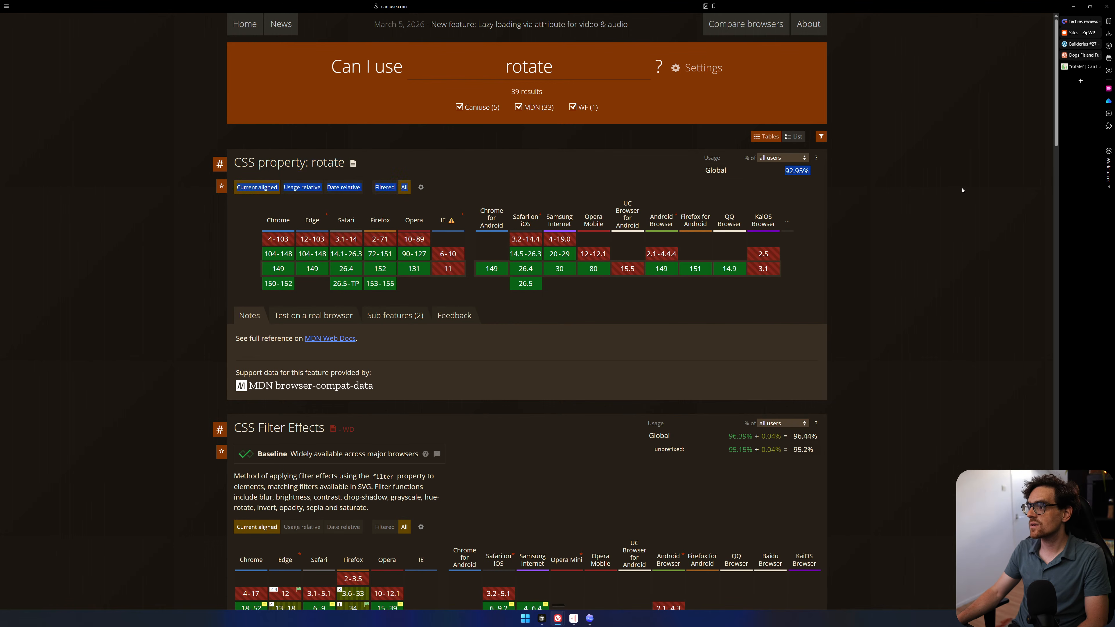
{"action": "left_click", "coordinate": [934, 275]}
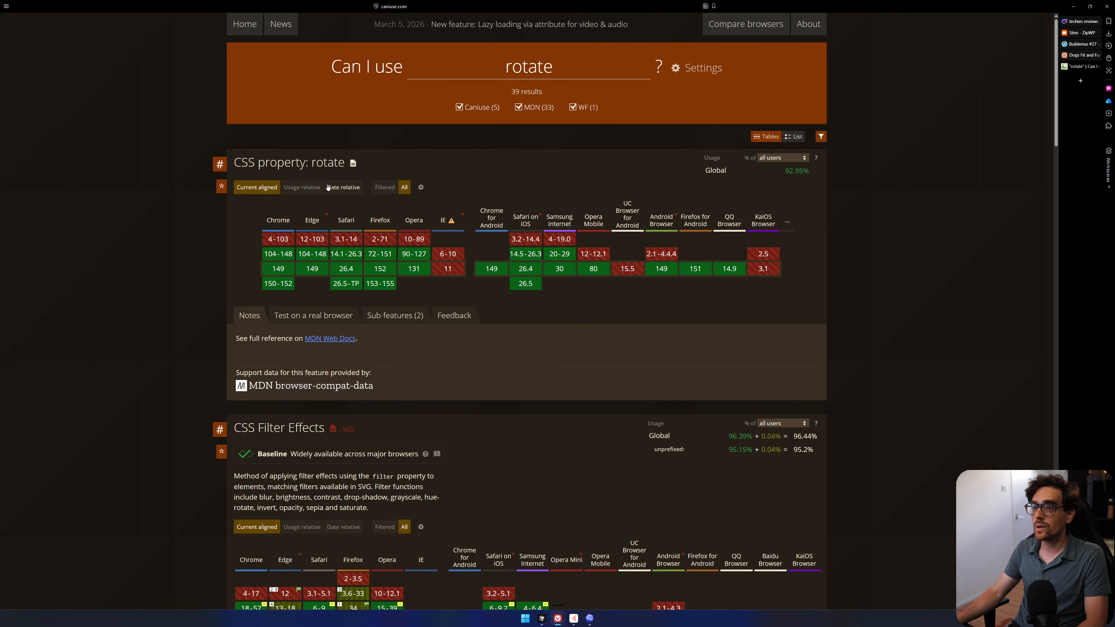
Examine the rotate property's definition in the CSS Transforms specification, and close the tab to return to the Builderius template.
{"action": "left_click", "coordinate": [352, 168]}
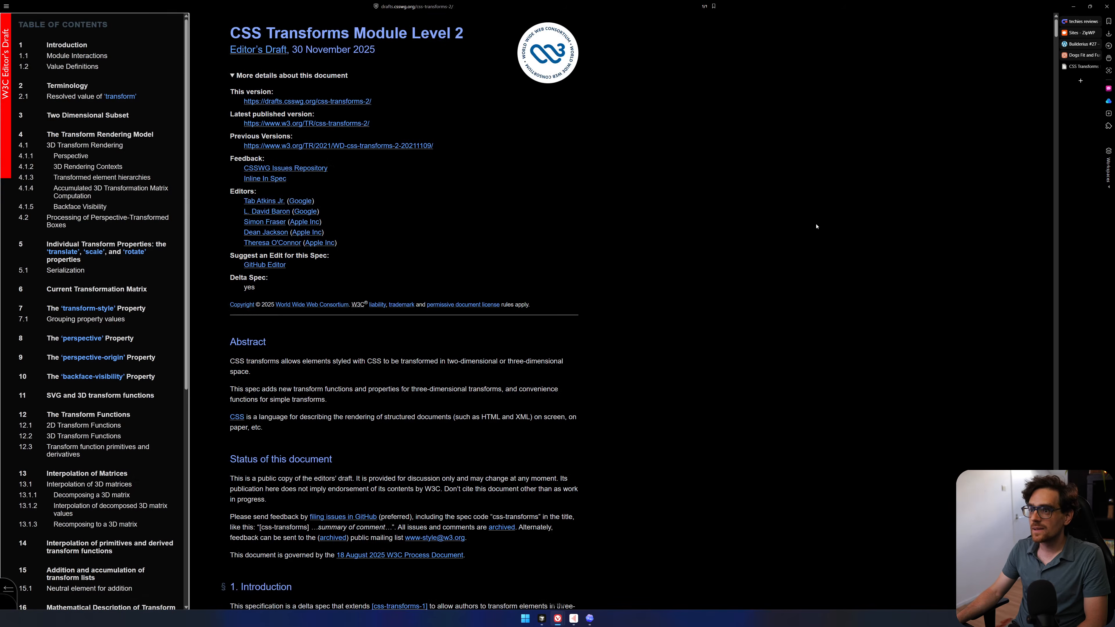
{"action": "scroll", "coordinate": [816, 226], "scroll_direction": "up", "scroll_amount": 3}
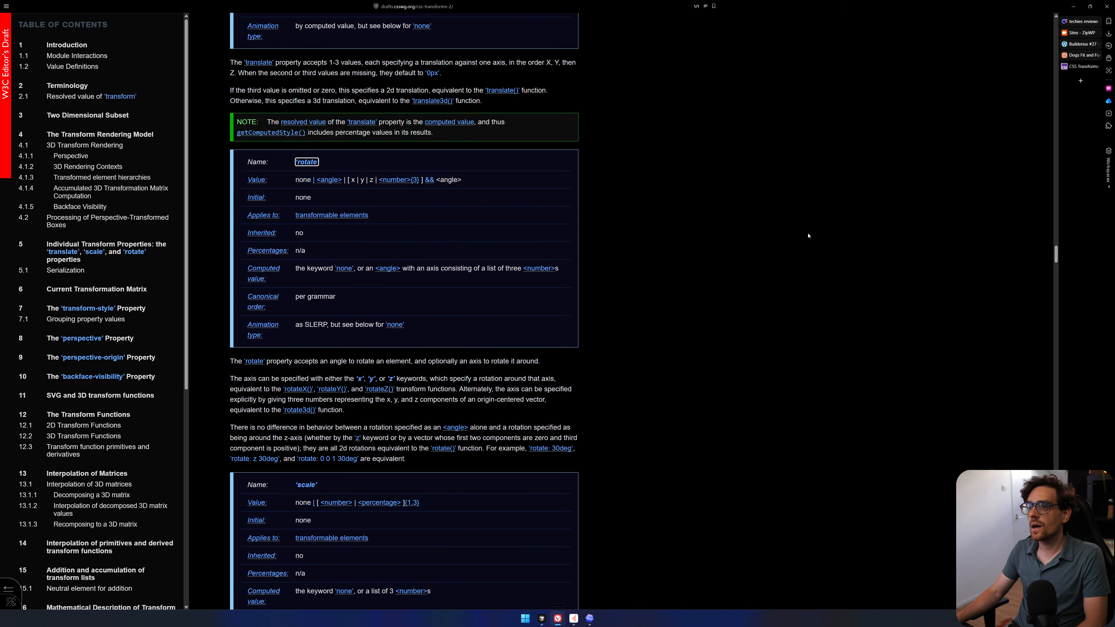
{"action": "key", "text": "alt+Left"}
{"action": "middle_click", "coordinate": [1082, 67]}
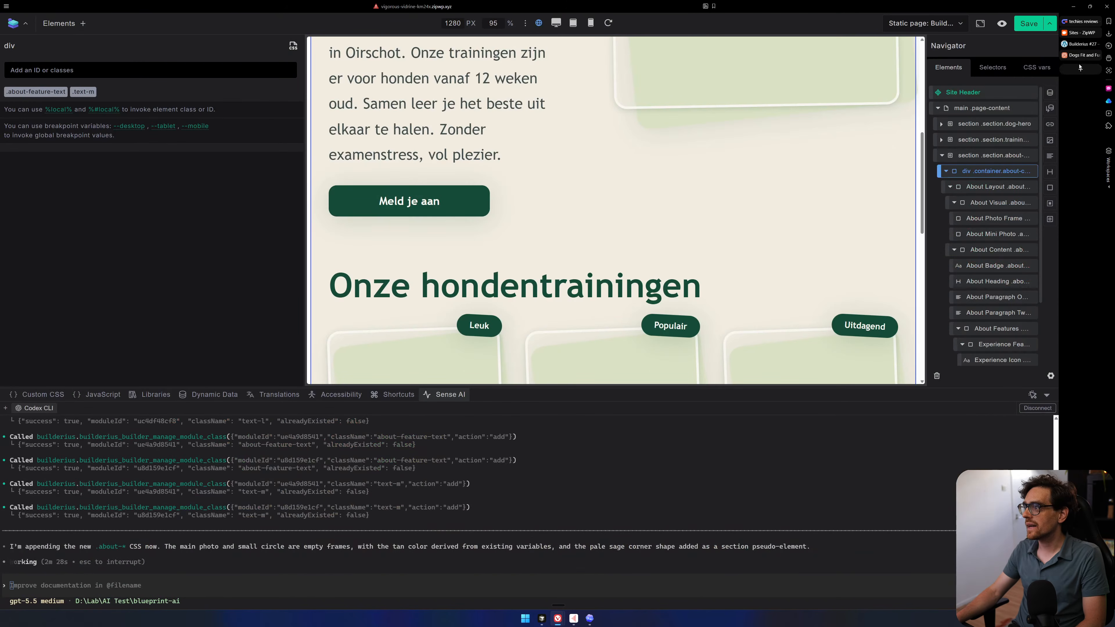
Examine the newly generated Over ons section on the canvas and compare it with the Claude design.
{"action": "scroll", "coordinate": [735, 188], "scroll_direction": "down", "scroll_amount": 10}
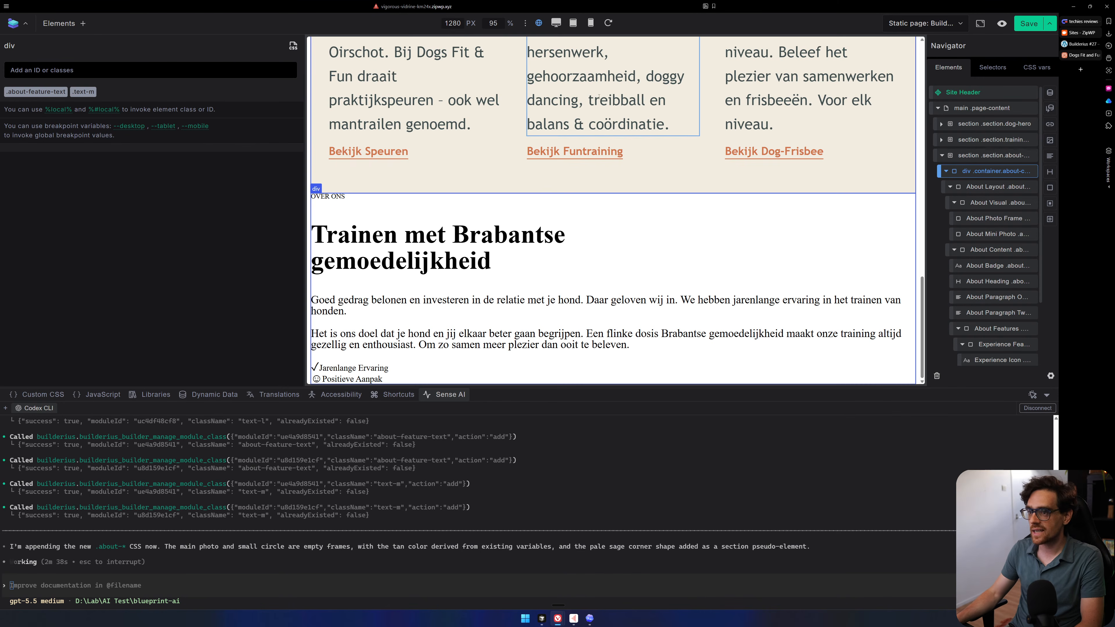
{"action": "scroll", "coordinate": [613, 149], "scroll_direction": "up", "scroll_amount": 2}
{"action": "scroll", "coordinate": [613, 149], "scroll_direction": "up", "scroll_amount": 3}
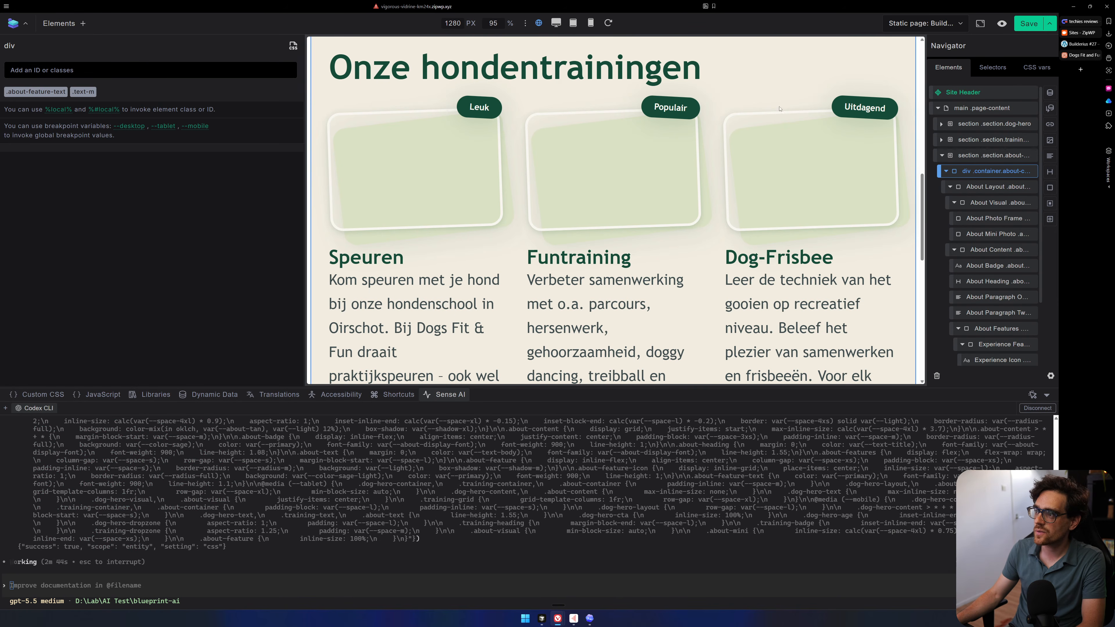
{"action": "scroll", "coordinate": [527, 167], "scroll_direction": "down", "scroll_amount": 3}
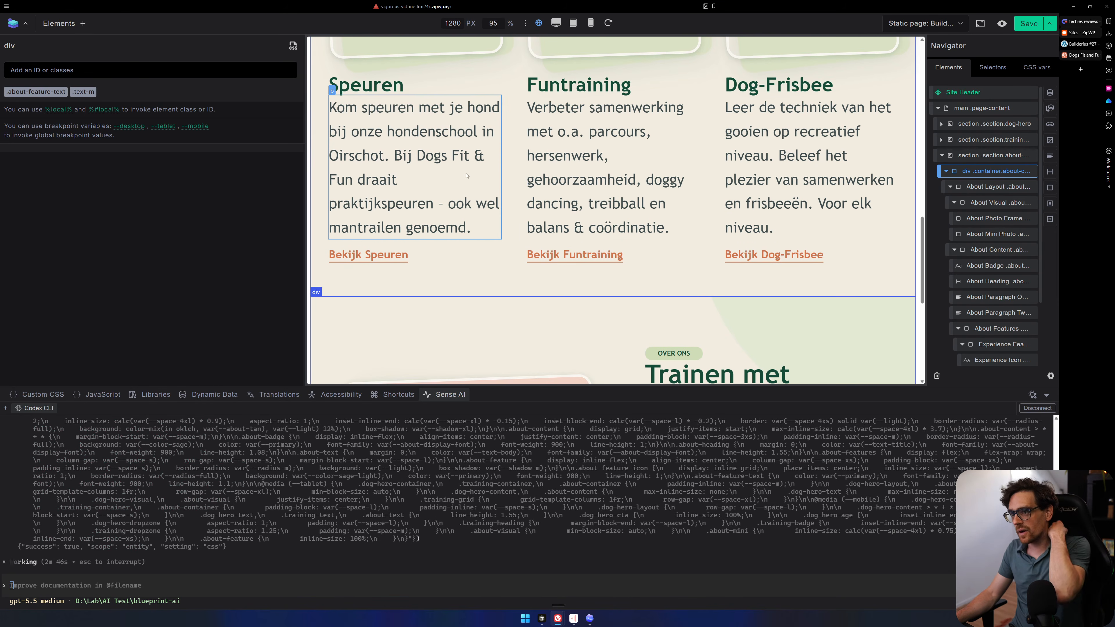
{"action": "scroll", "coordinate": [571, 132], "scroll_direction": "up", "scroll_amount": 3}
{"action": "scroll", "coordinate": [659, 132], "scroll_direction": "down", "scroll_amount": 2}
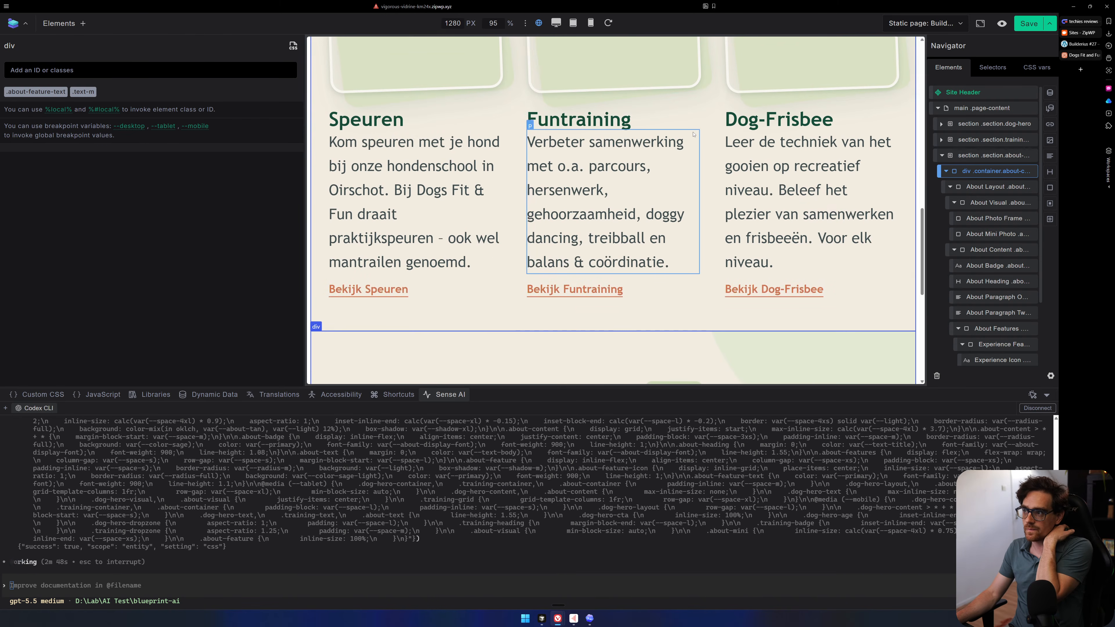
{"action": "scroll", "coordinate": [724, 167], "scroll_direction": "down", "scroll_amount": 5}
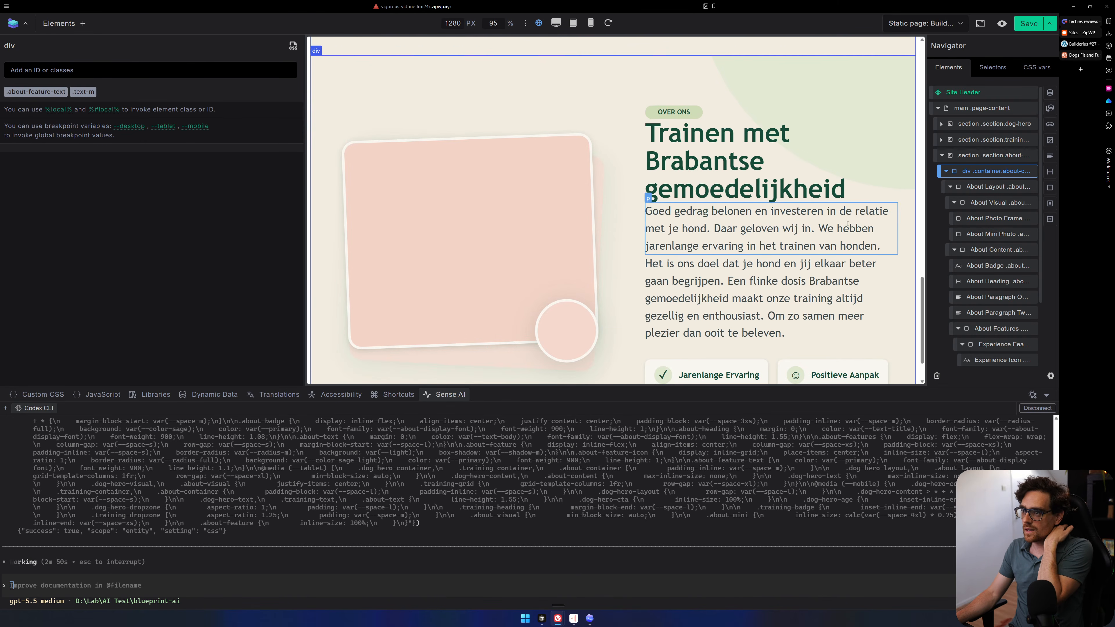
{"action": "scroll", "coordinate": [658, 194], "scroll_direction": "down", "scroll_amount": 1}
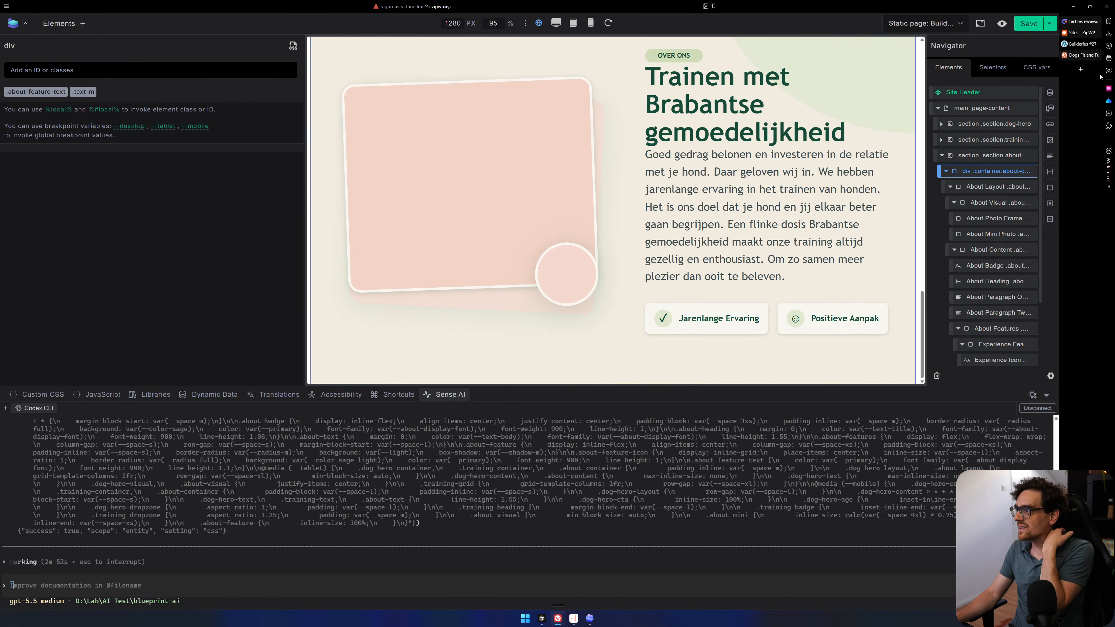
{"action": "left_click", "coordinate": [1081, 56]}
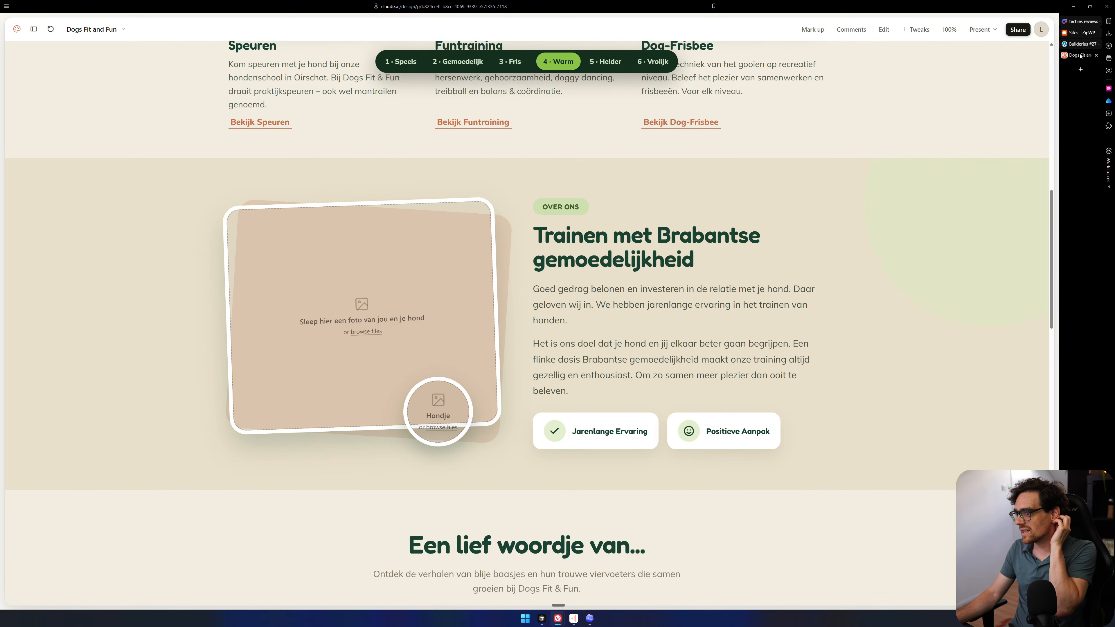
{"action": "left_click", "coordinate": [1081, 44]}
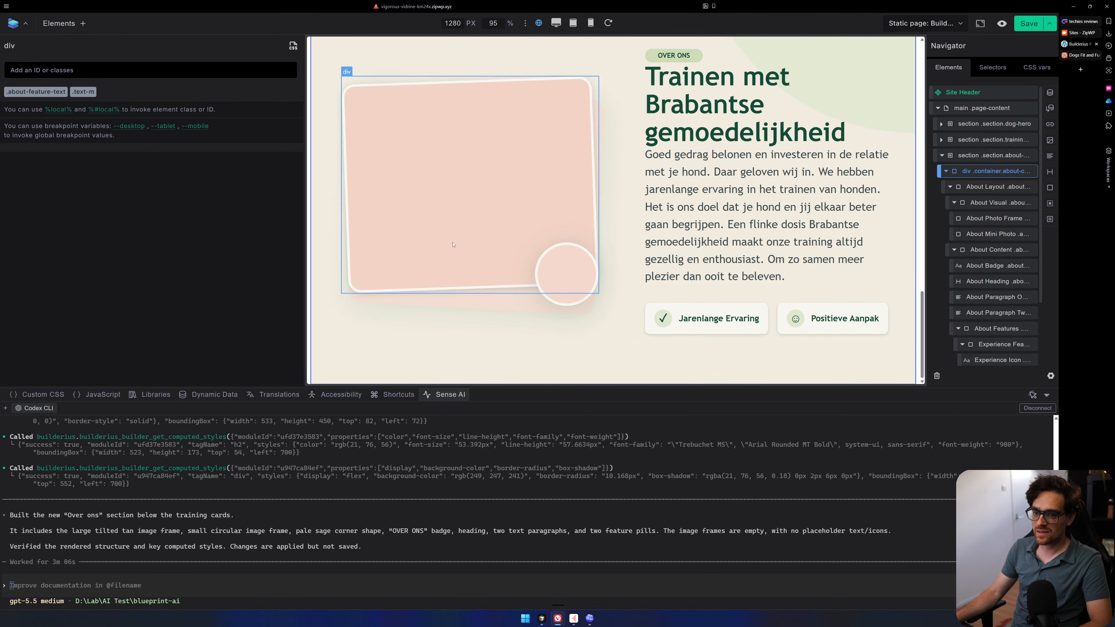
Save the template with the new Over ons section.
{"action": "scroll", "coordinate": [662, 224], "scroll_direction": "up", "scroll_amount": 3}
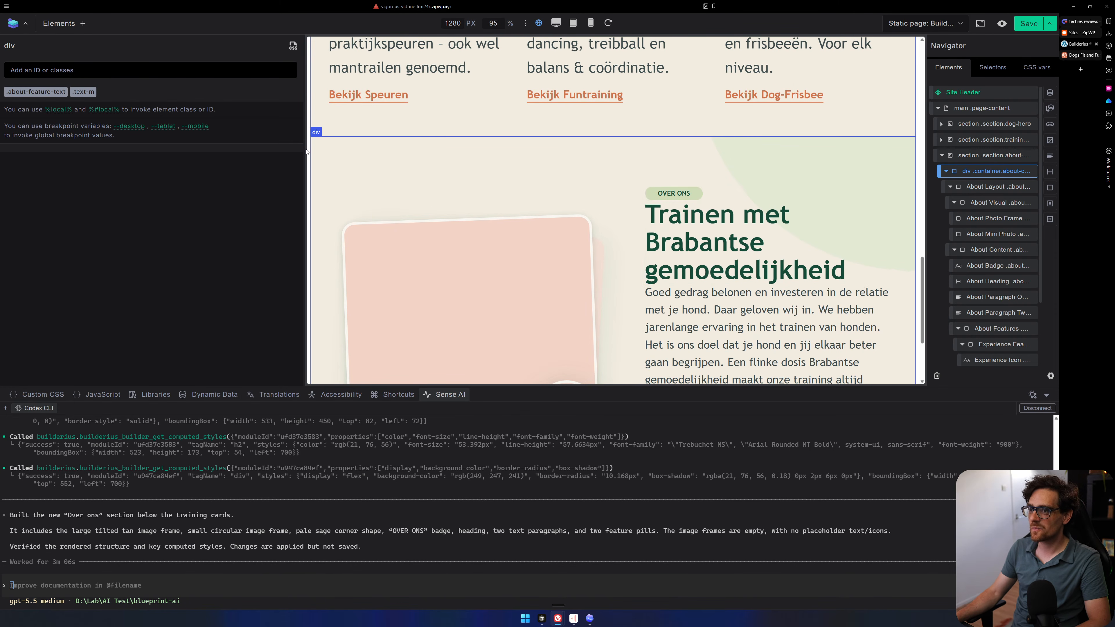
{"action": "scroll", "coordinate": [314, 149], "scroll_direction": "up", "scroll_amount": 10}
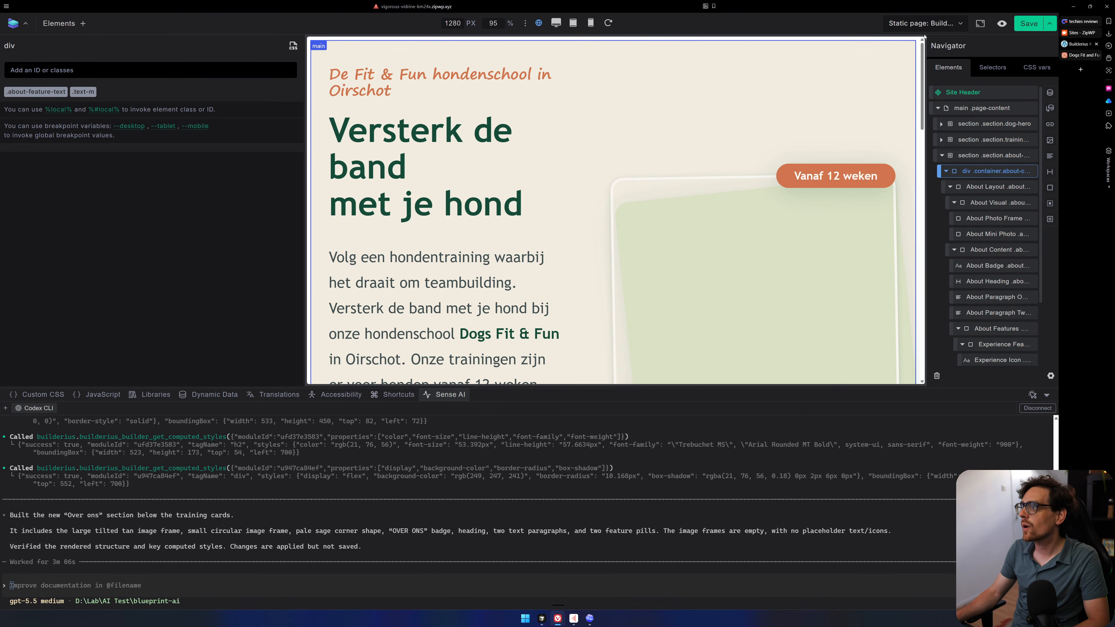
{"action": "left_click", "coordinate": [1032, 29]}
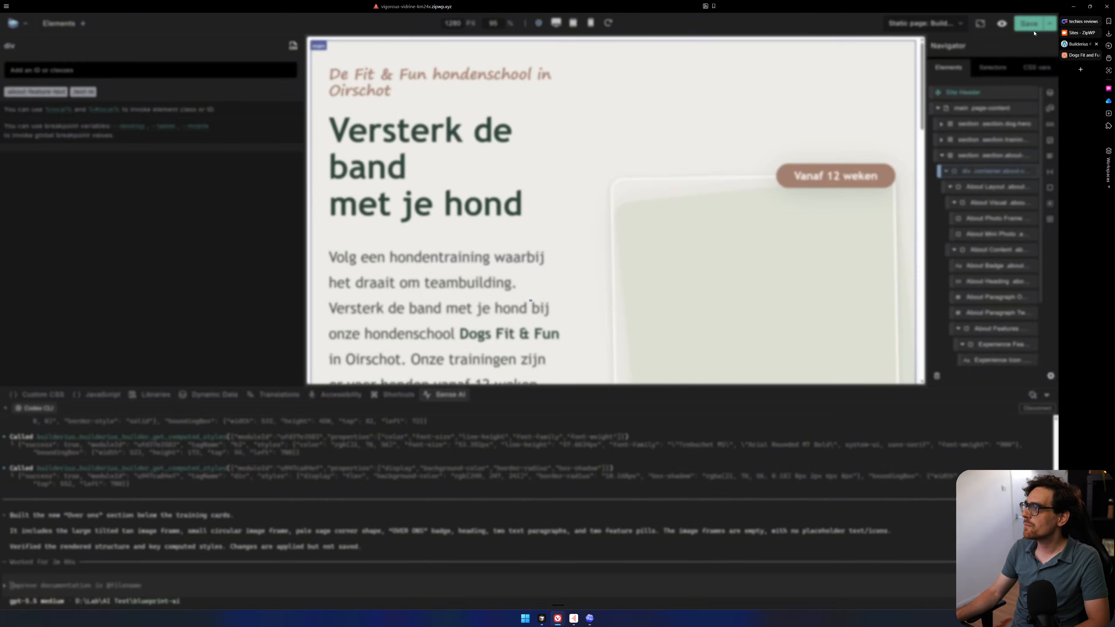
Select the main element and open its .page-content class styles.
{"action": "left_click", "coordinate": [978, 112]}
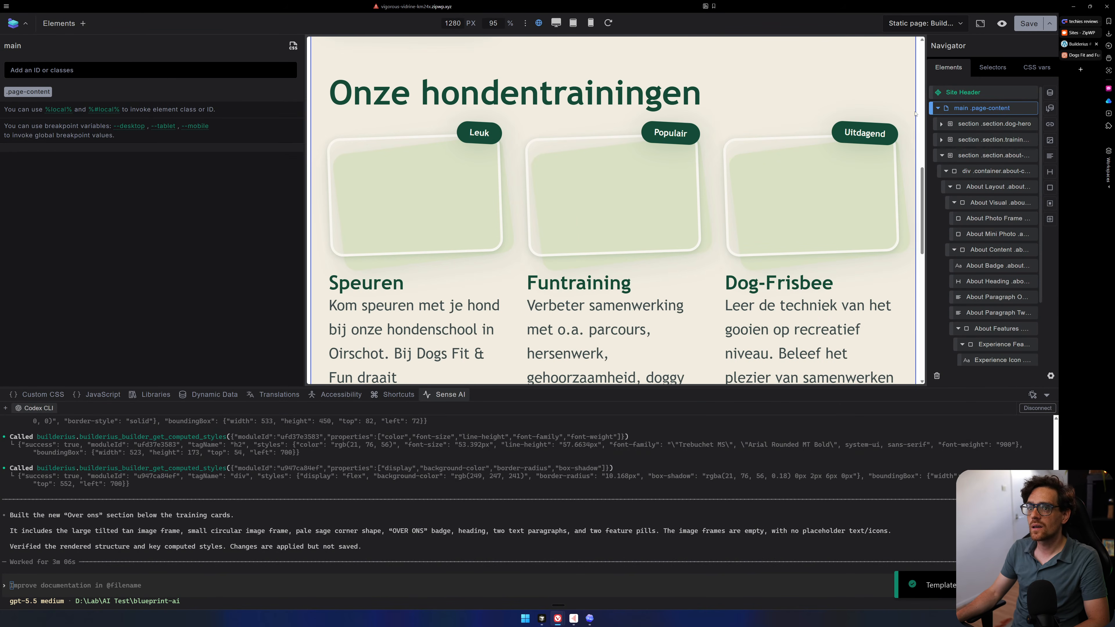
{"action": "left_click", "coordinate": [25, 91]}
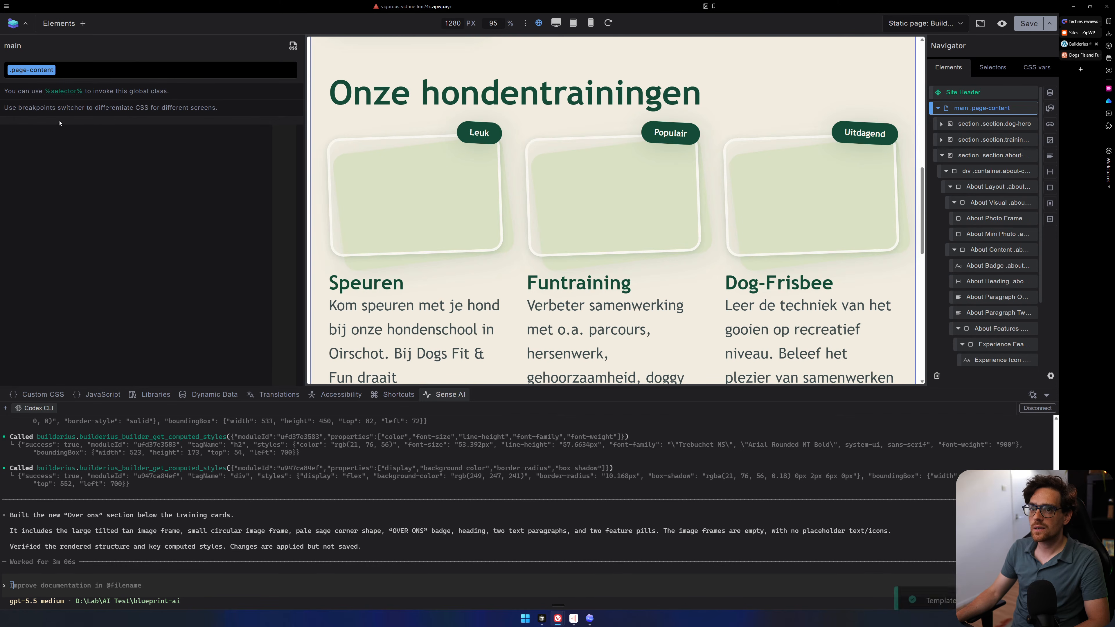
{"action": "scroll", "coordinate": [642, 224], "scroll_direction": "up", "scroll_amount": 4}
{"action": "scroll", "coordinate": [642, 225], "scroll_direction": "up", "scroll_amount": 8}
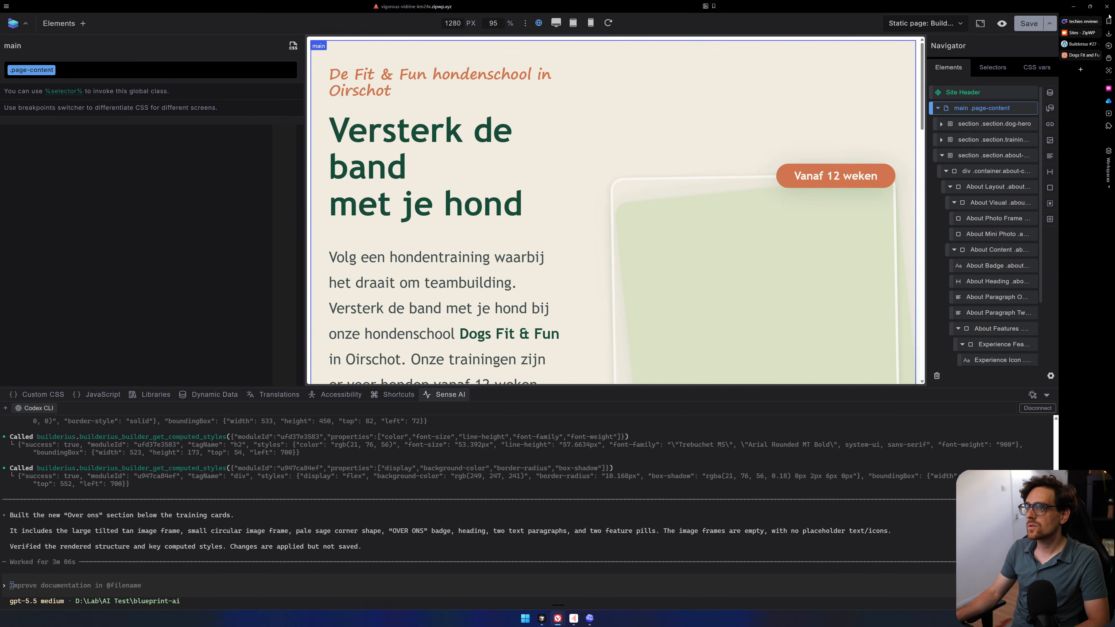
Open the page's front-end preview and examine the hero, trainings and Over ons sections.
{"action": "left_click", "coordinate": [999, 24]}
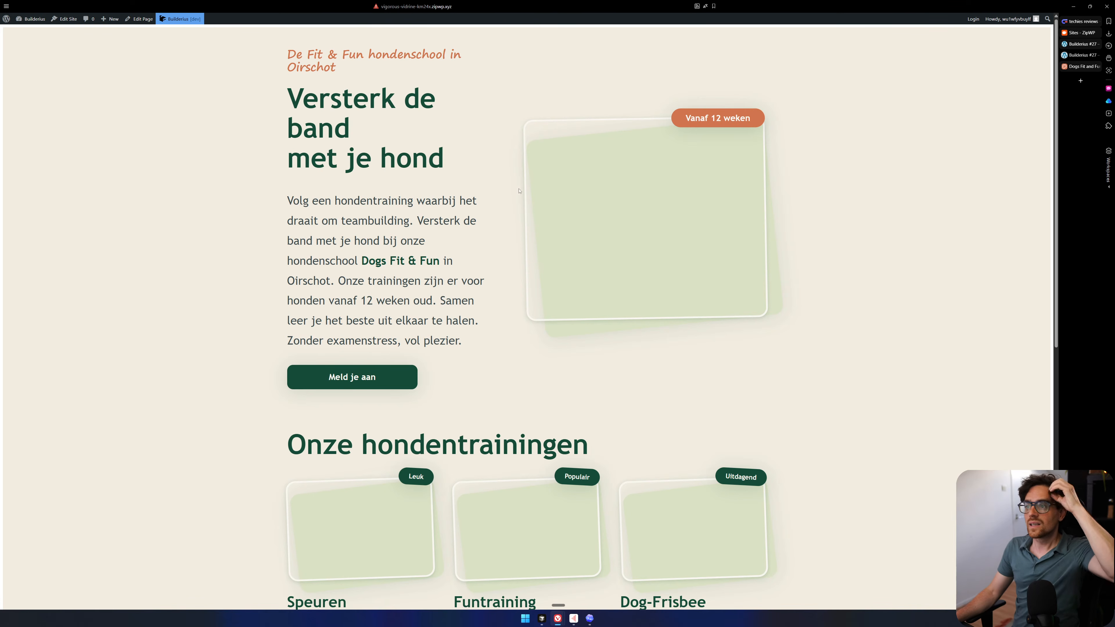
{"action": "left_click_drag", "start_coordinate": [287, 240], "coordinate": [695, 244]}
{"action": "left_click", "coordinate": [817, 279]}
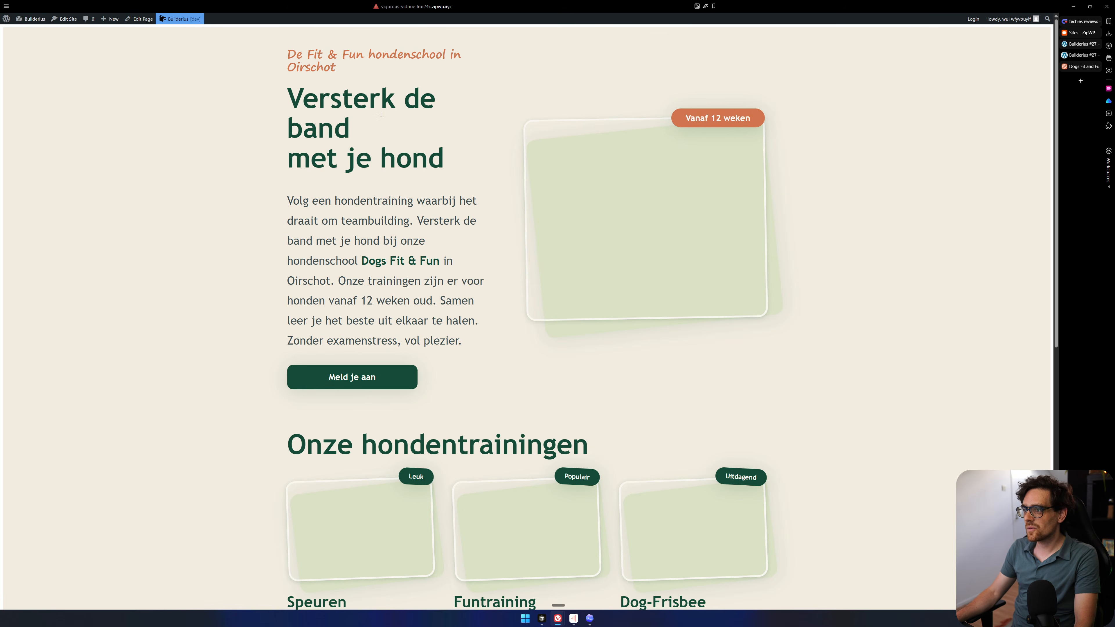
{"action": "scroll", "coordinate": [381, 114], "scroll_direction": "down", "scroll_amount": 2}
{"action": "scroll", "coordinate": [609, 313], "scroll_direction": "down", "scroll_amount": 6}
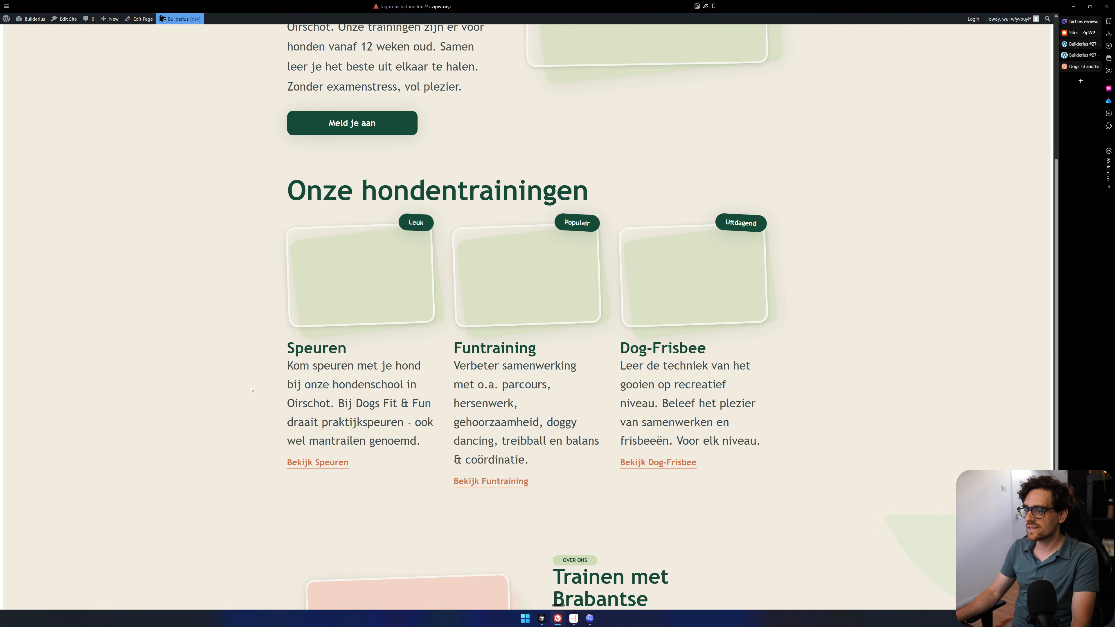
{"action": "scroll", "coordinate": [609, 313], "scroll_direction": "down", "scroll_amount": 1}
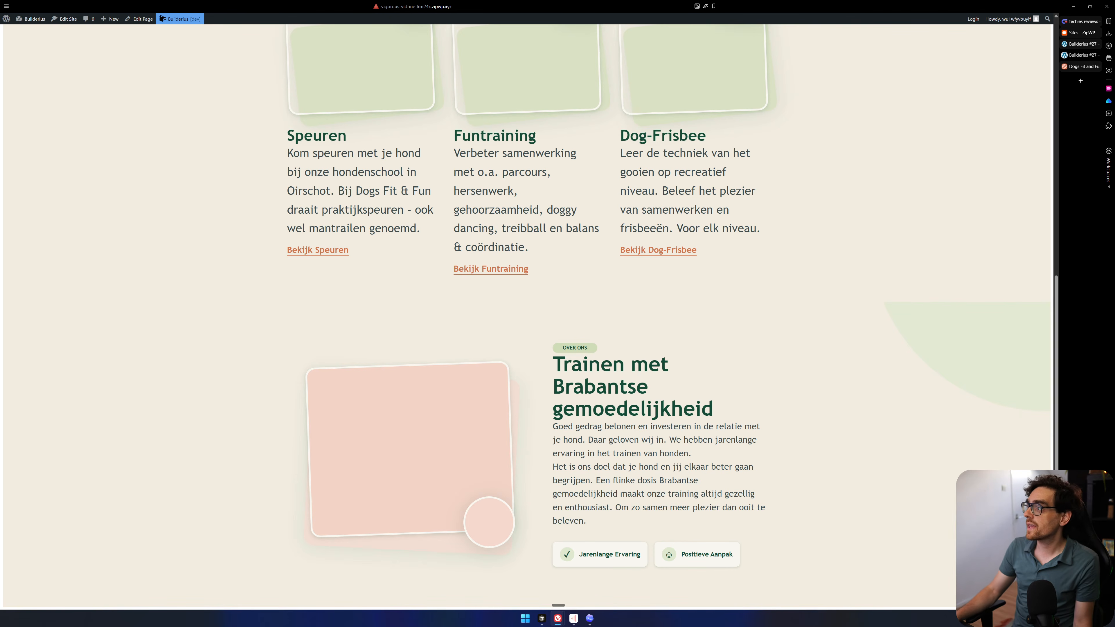
Inspect the Over ons content container in the Claude design with the developer tools and review its computed styles.
{"action": "left_click", "coordinate": [1082, 66]}
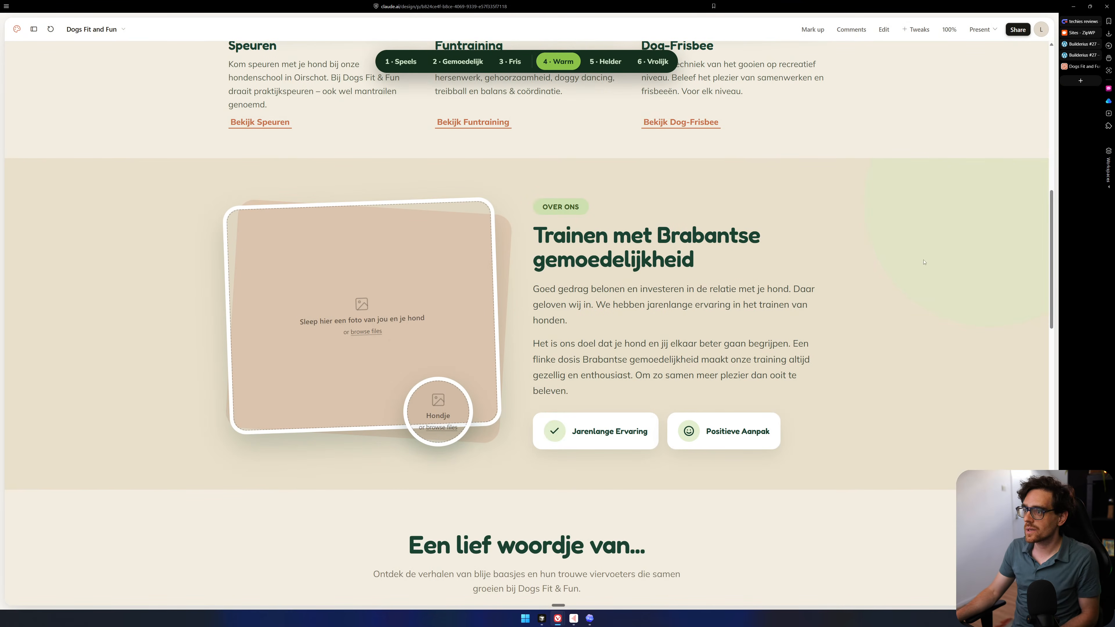
{"action": "right_click", "coordinate": [866, 240]}
{"action": "mouse_move", "coordinate": [943, 407]}
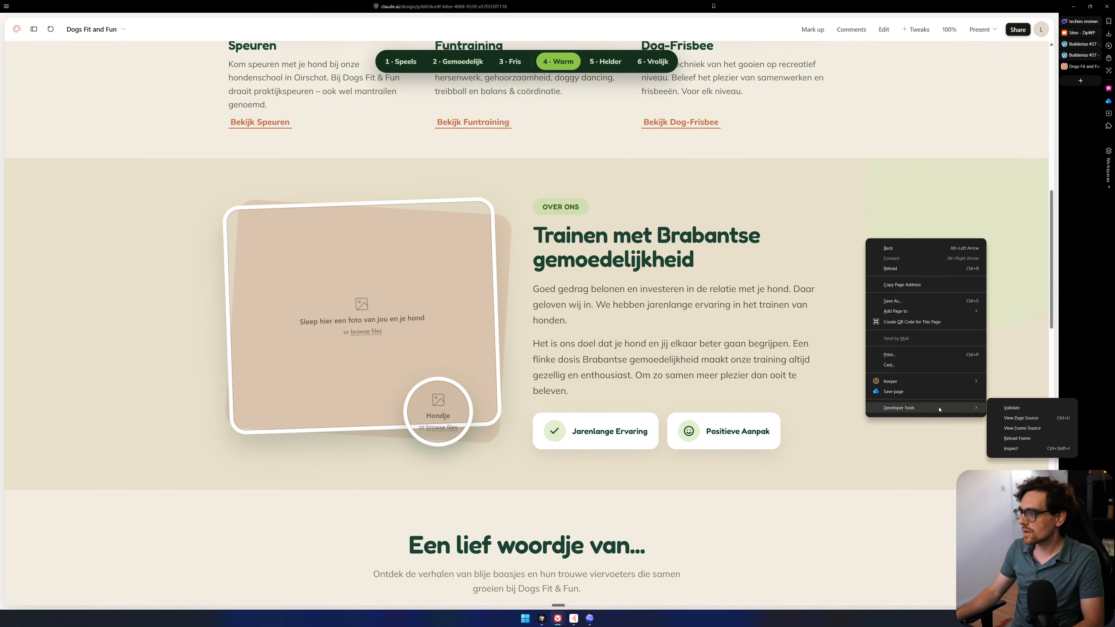
{"action": "left_click", "coordinate": [1004, 448]}
{"action": "left_click", "coordinate": [768, 20]}
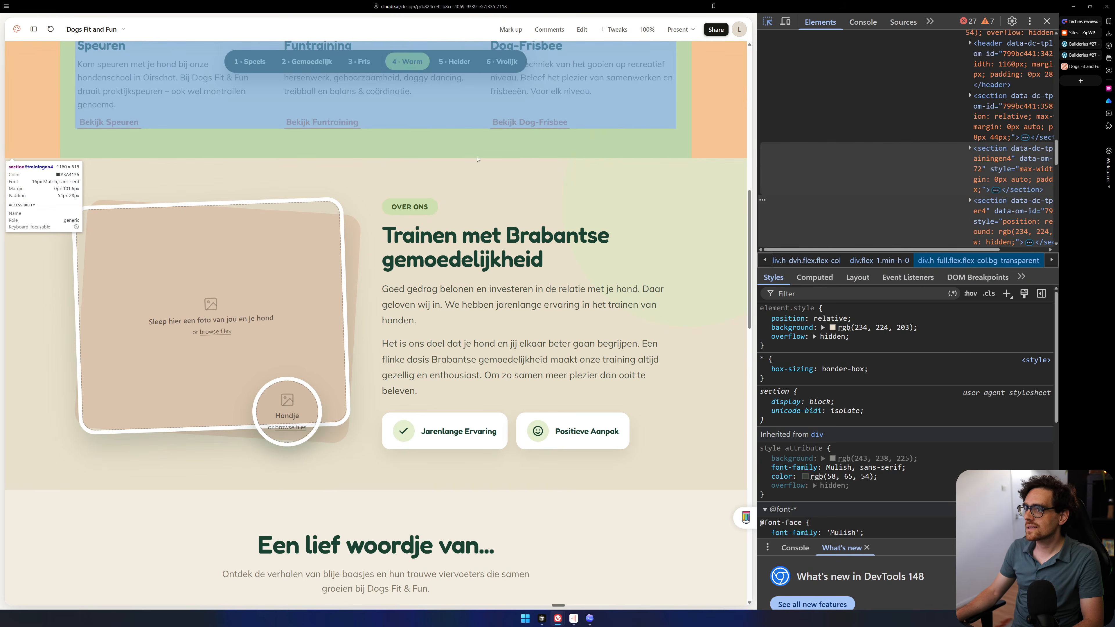
{"action": "left_click", "coordinate": [659, 179]}
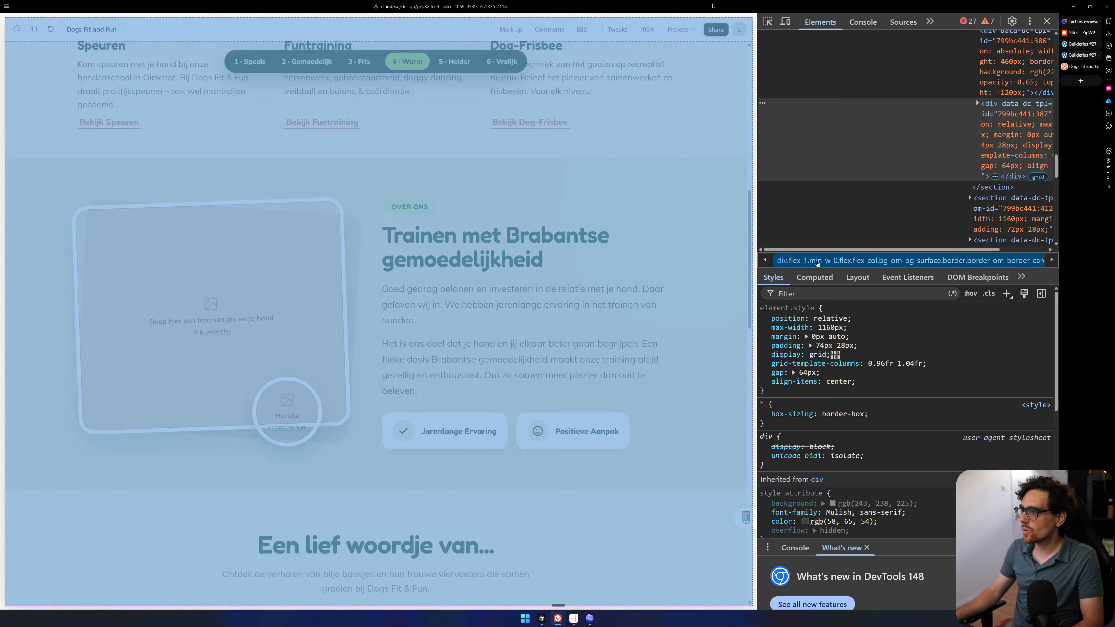
{"action": "left_click", "coordinate": [814, 277]}
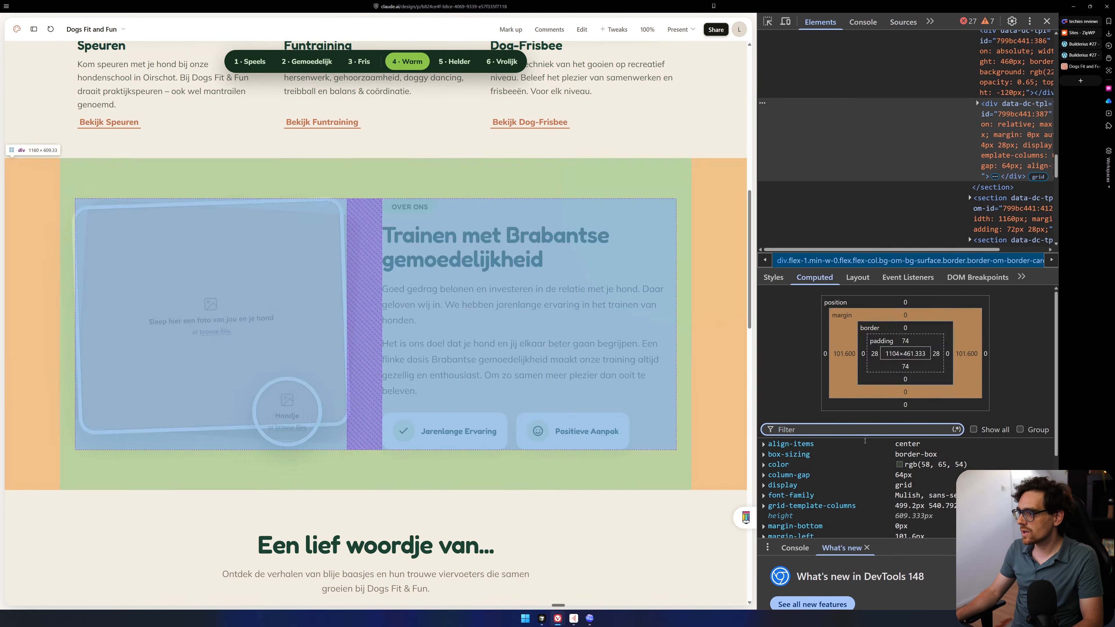
{"action": "scroll", "coordinate": [825, 445], "scroll_direction": "down", "scroll_amount": 3}
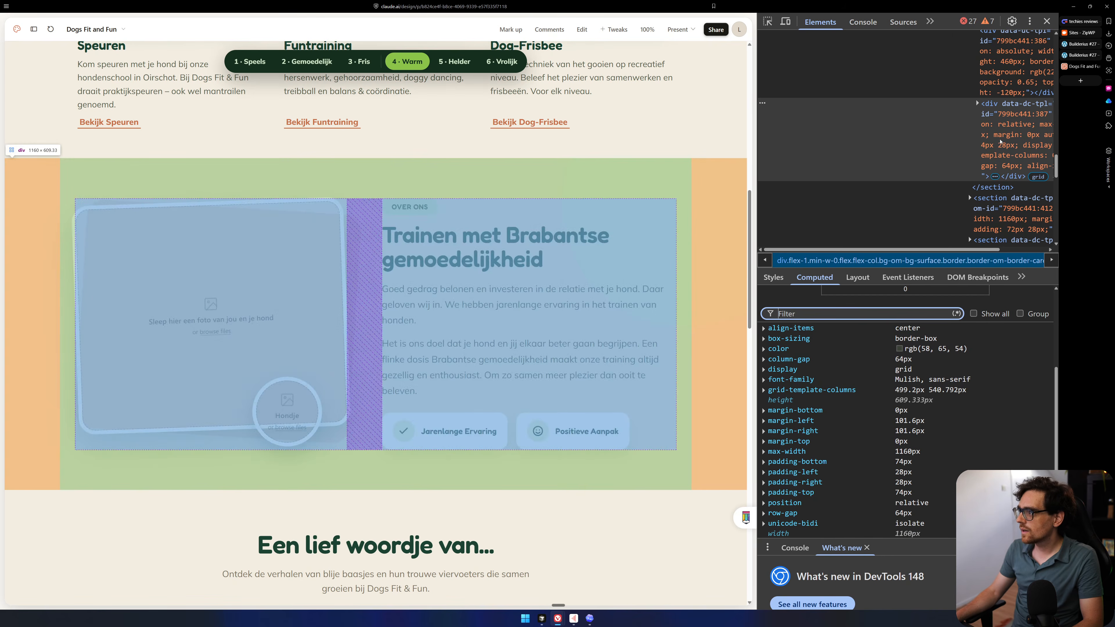
Find the Over ons section element in the design's markup and copy its background color rgb(234, 224, 203).
{"action": "left_click", "coordinate": [978, 105]}
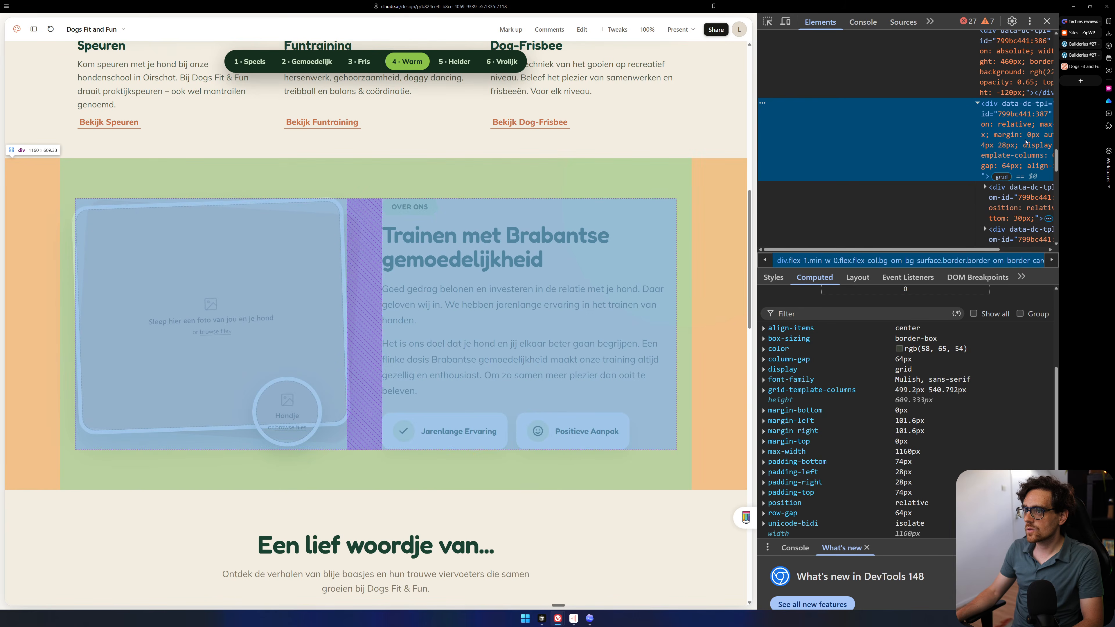
{"action": "scroll", "coordinate": [1011, 176], "scroll_direction": "up", "scroll_amount": 2}
{"action": "left_click", "coordinate": [1015, 147]}
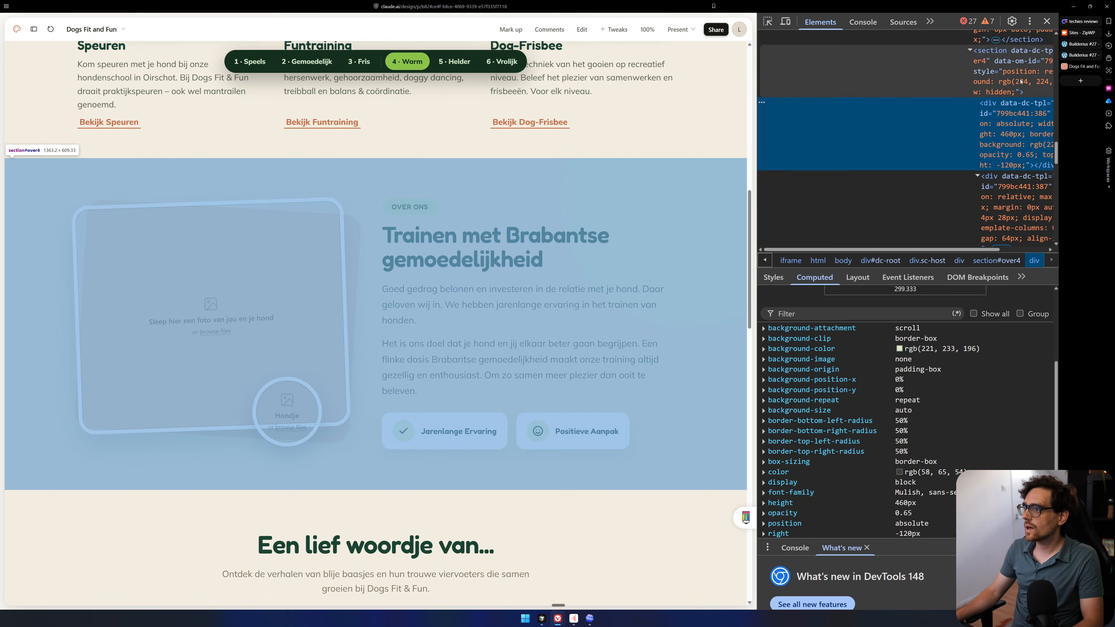
{"action": "left_click", "coordinate": [1021, 81]}
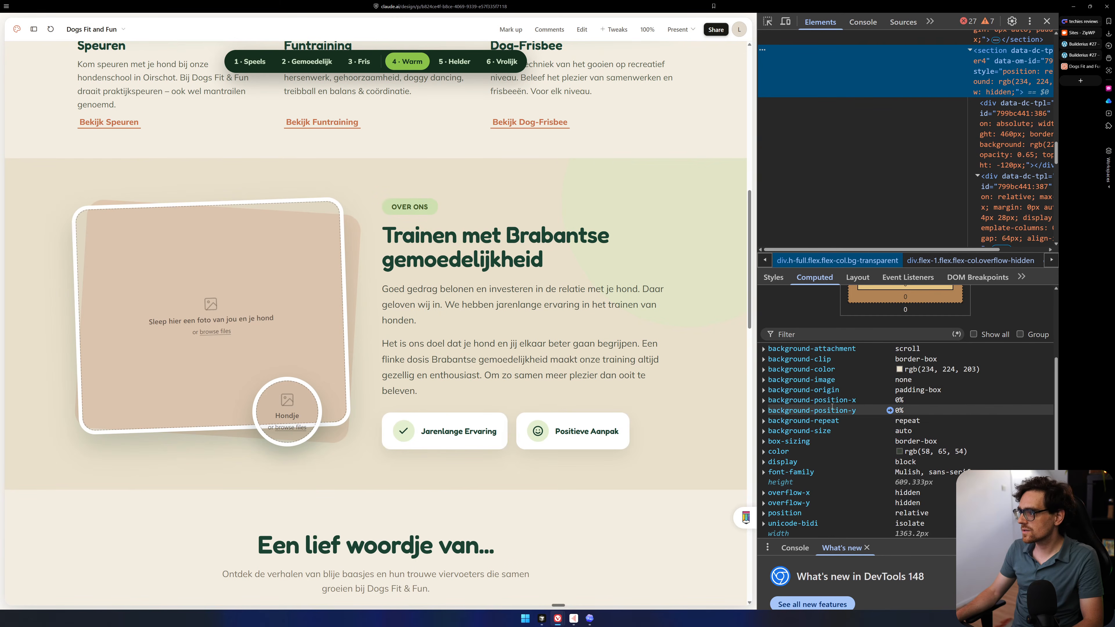
{"action": "left_click", "coordinate": [890, 369]}
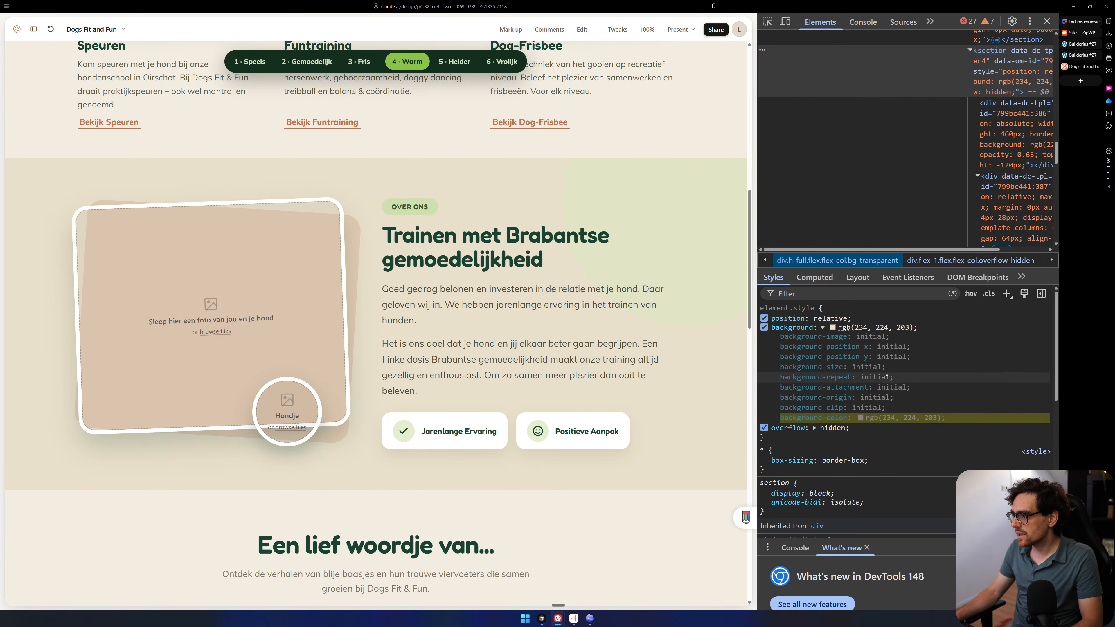
{"action": "left_click", "coordinate": [832, 327]}
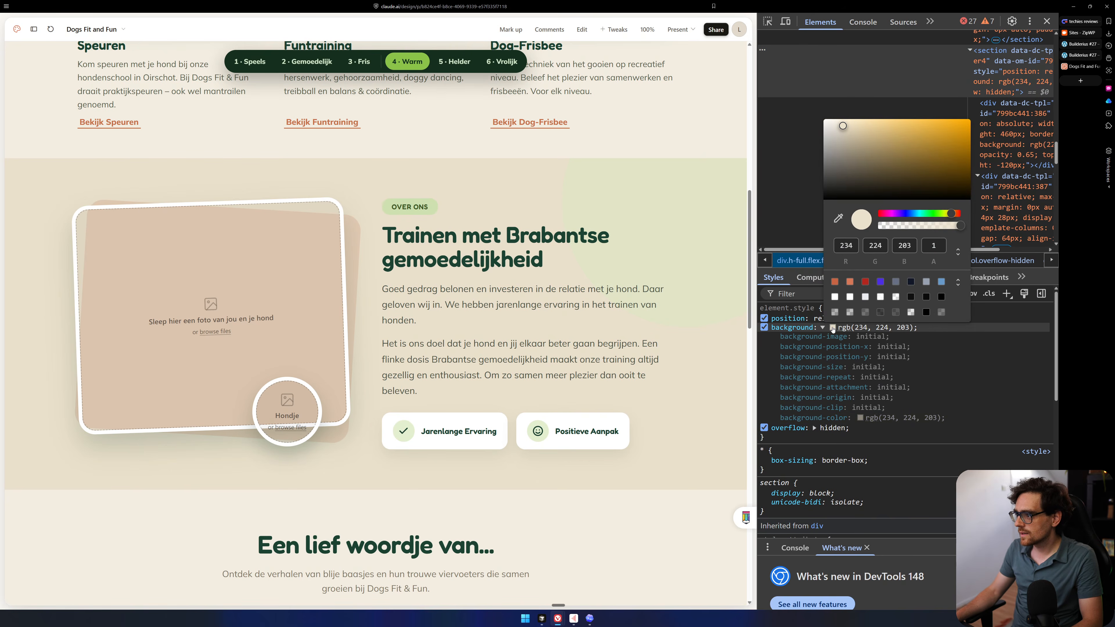
{"action": "left_click", "coordinate": [832, 328]}
{"action": "left_click", "coordinate": [859, 328]}
{"action": "key", "text": "ctrl+c"}
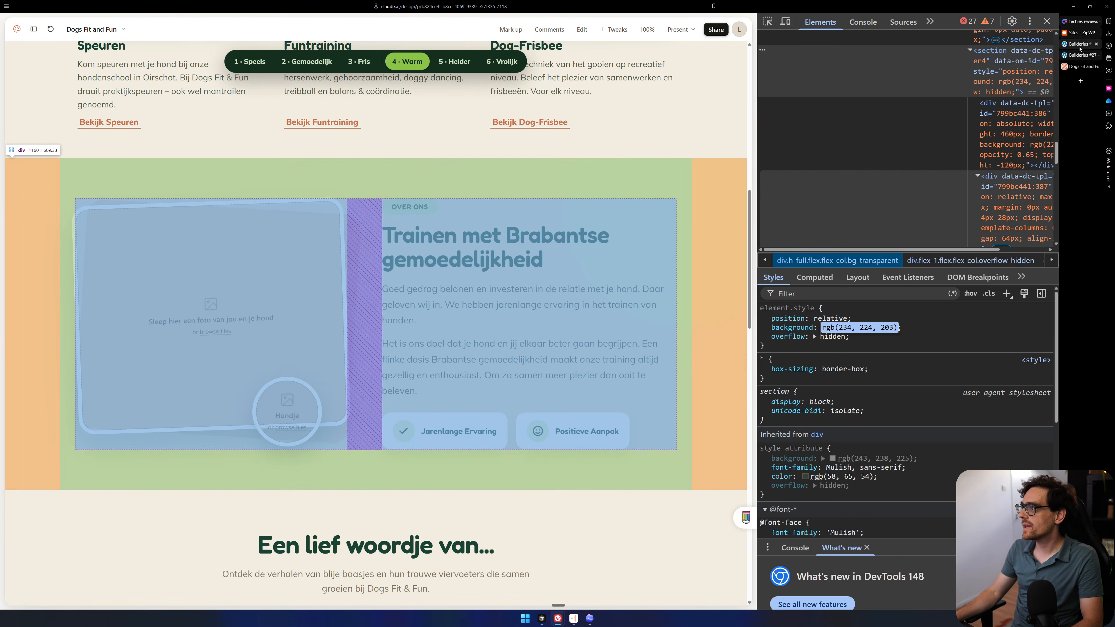
Switch to the Builderius editor, select the Over ons section and open its .about-section class styles.
{"action": "left_click", "coordinate": [1080, 46]}
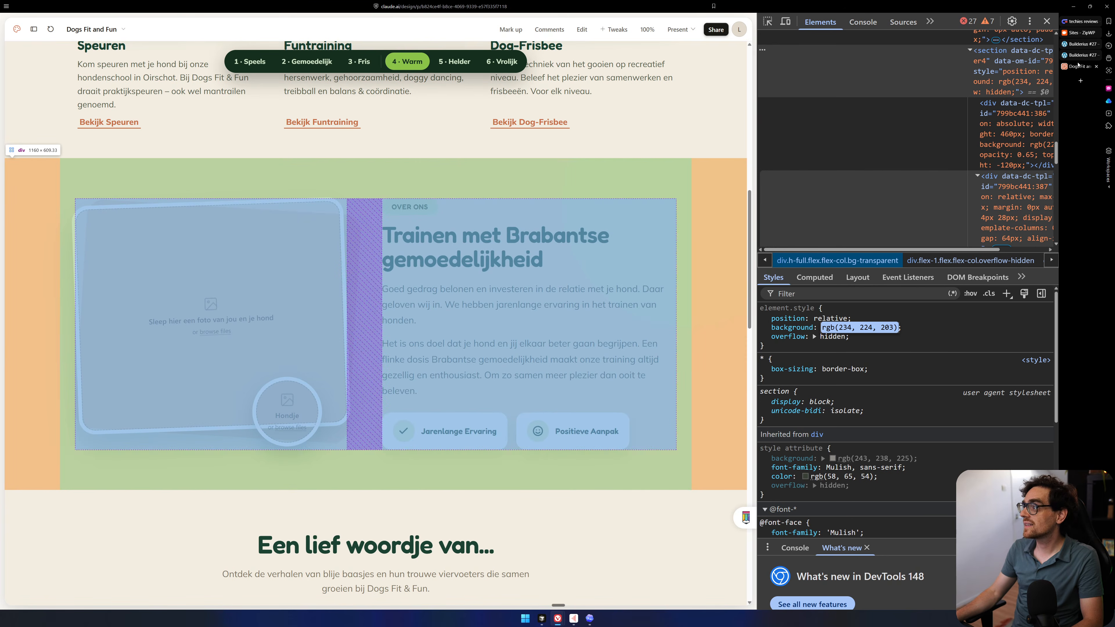
{"action": "left_click", "coordinate": [1066, 48]}
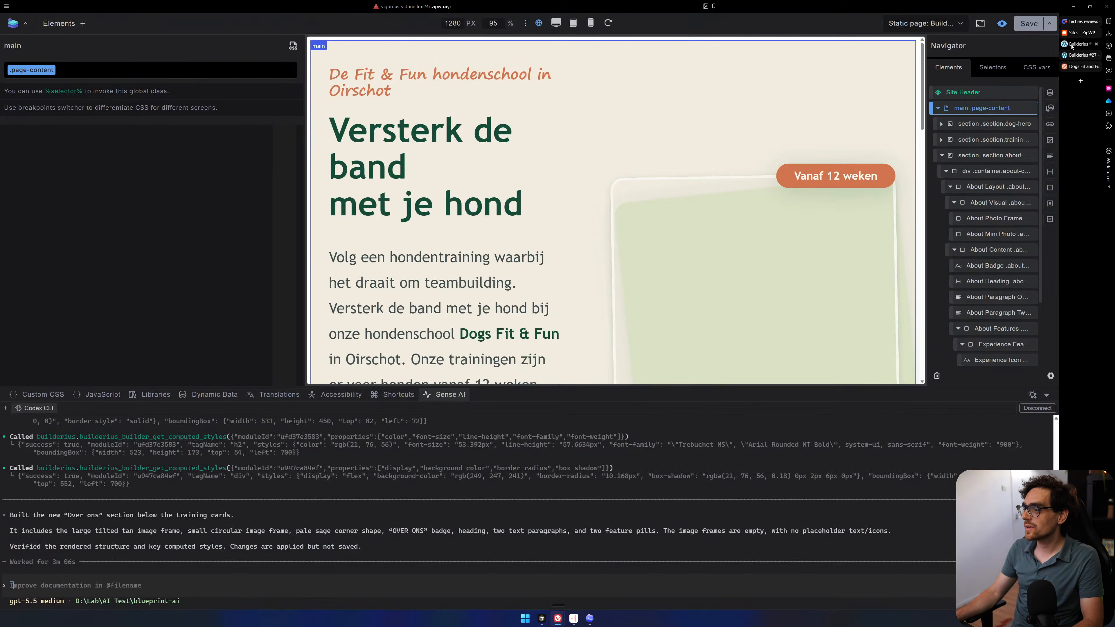
{"action": "scroll", "coordinate": [703, 184], "scroll_direction": "down", "scroll_amount": 5}
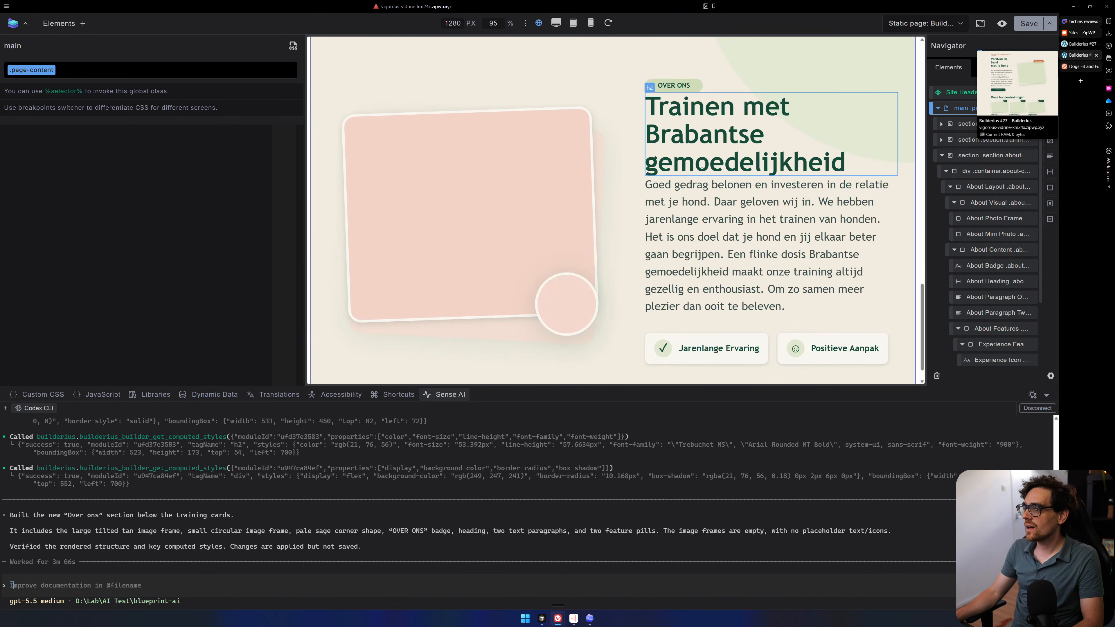
{"action": "scroll", "coordinate": [533, 146], "scroll_direction": "up", "scroll_amount": 3}
{"action": "left_click", "coordinate": [533, 147]}
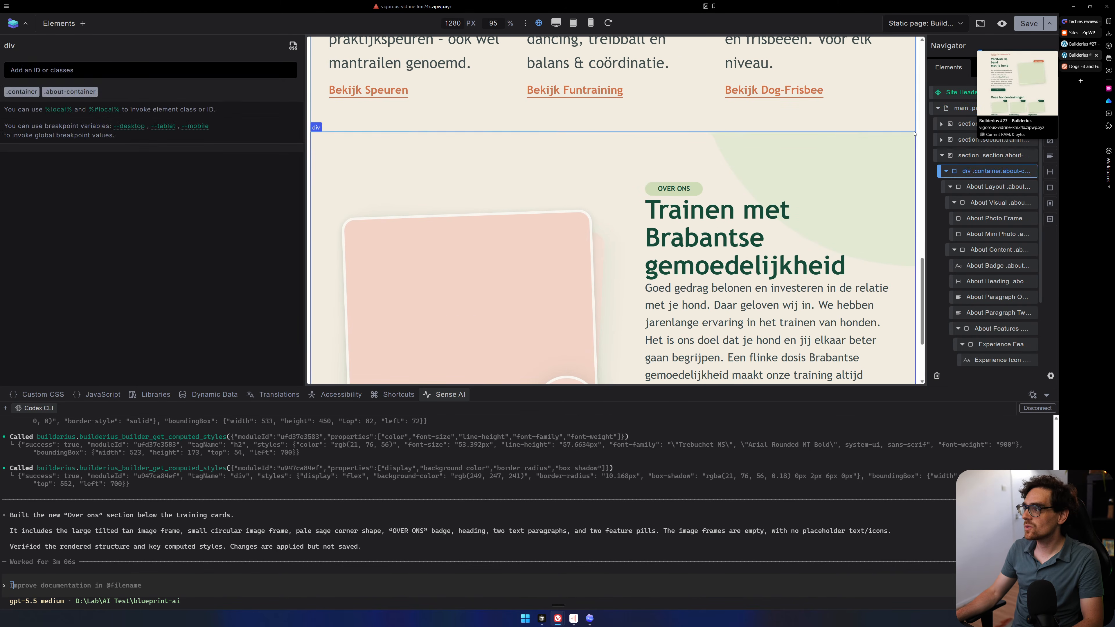
{"action": "scroll", "coordinate": [395, 140], "scroll_direction": "down", "scroll_amount": 3}
{"action": "left_click", "coordinate": [337, 134]}
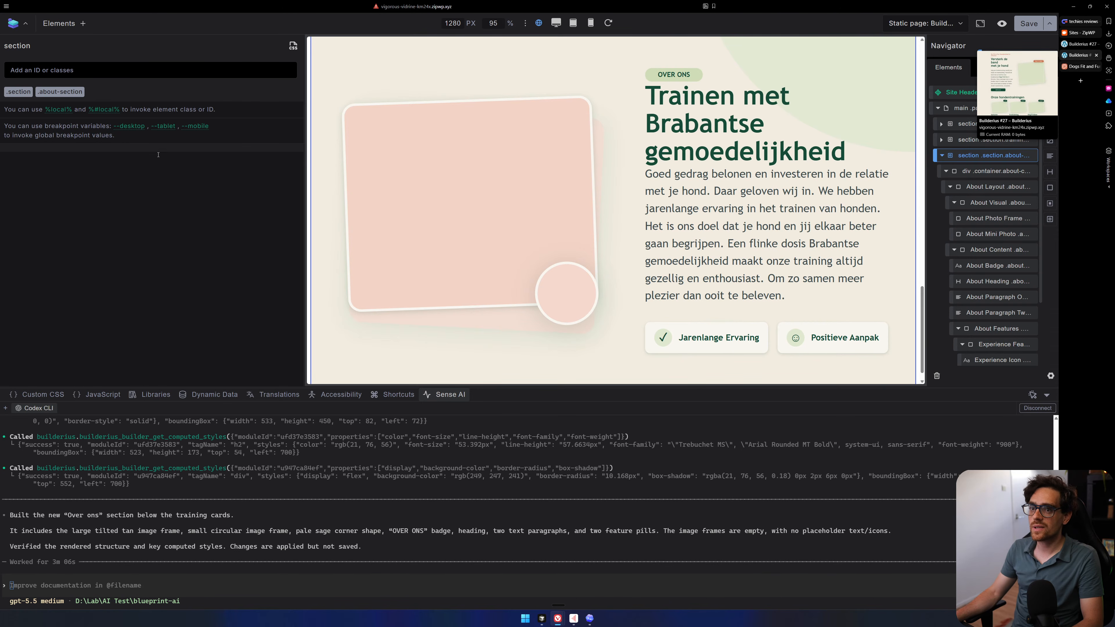
{"action": "left_click", "coordinate": [48, 91]}
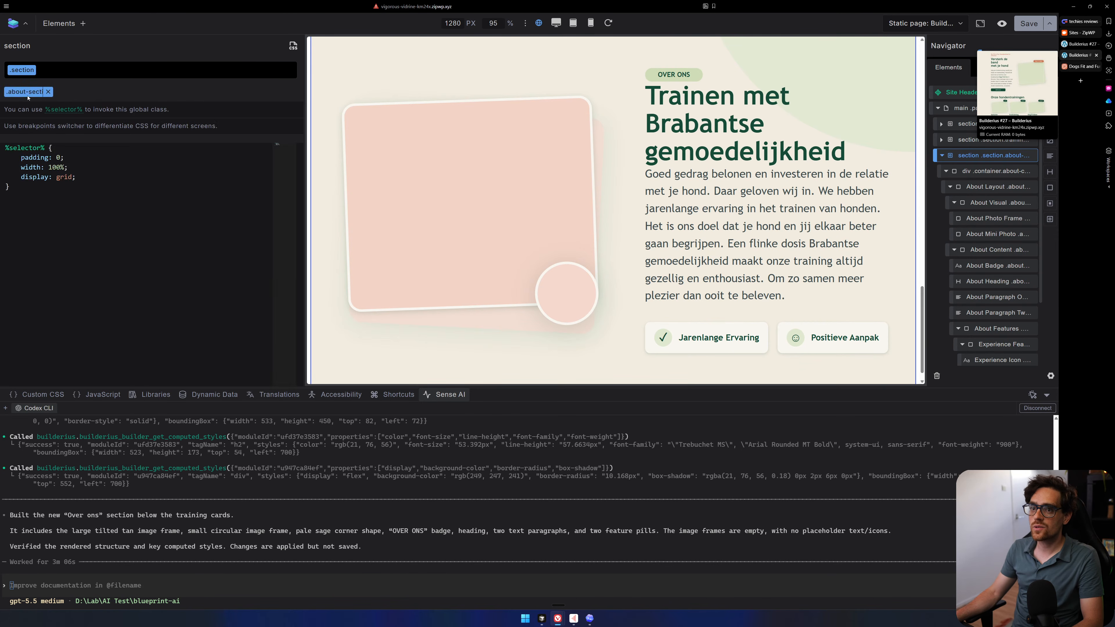
{"action": "left_click", "coordinate": [235, 227]}
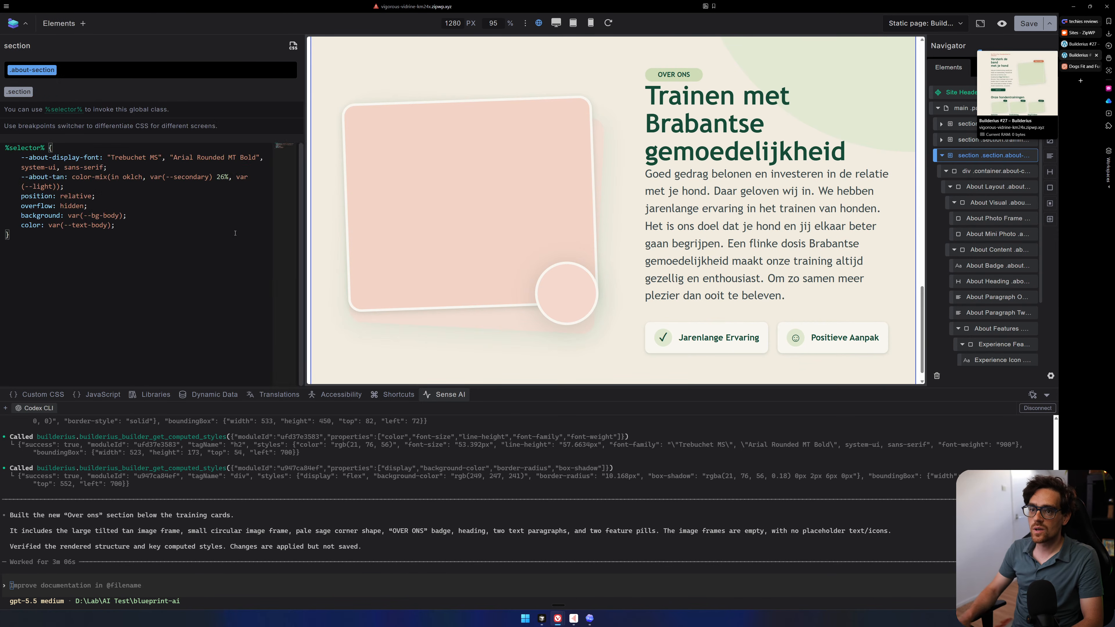
Replace the background value in the .about-section class with the copied color rgb(234, 224, 203).
{"action": "key", "text": "Up"}
{"action": "key", "text": "Right"}
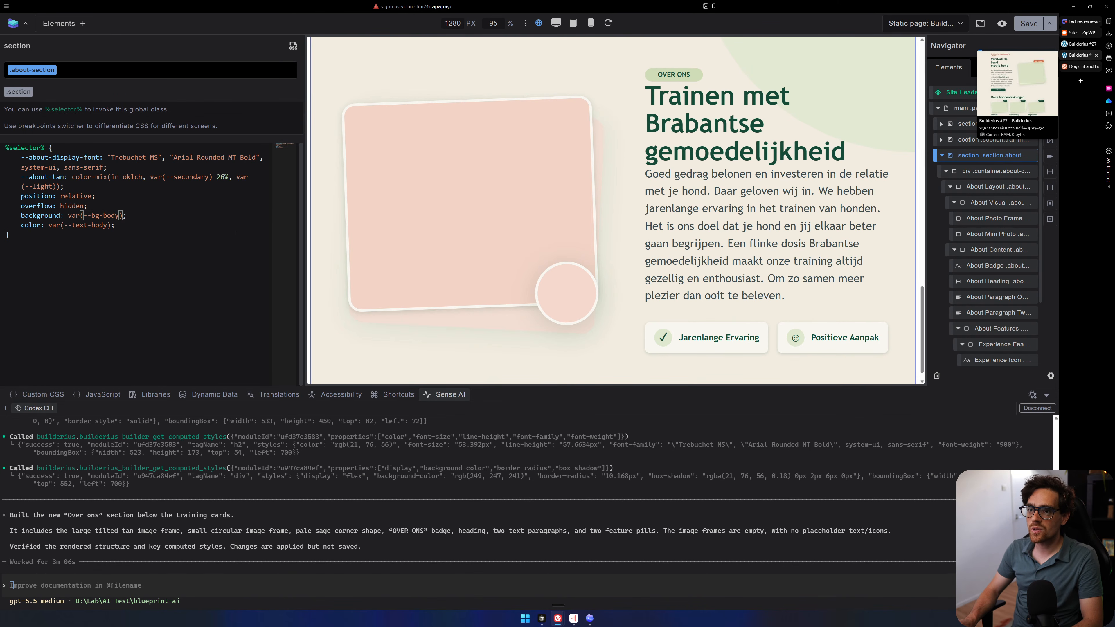
{"action": "key", "text": "shift+Left"}
{"action": "key", "text": "shift+Left"}
{"action": "key", "text": "shift+Left"}
{"action": "key", "text": "shift+Left"}
{"action": "key", "text": "shift+Left"}
{"action": "key", "text": "shift+Left"}
{"action": "key", "text": "shift+Left"}
{"action": "key", "text": "shift+Left"}
{"action": "key", "text": "shift+Left"}
{"action": "key", "text": "shift+Left"}
{"action": "key", "text": "shift+Left"}
{"action": "key", "text": "shift+Left"}
{"action": "key", "text": "shift+Left"}
{"action": "key", "text": "shift+Left"}
{"action": "key", "text": "shift+Left"}
{"action": "key", "text": "shift+Left"}
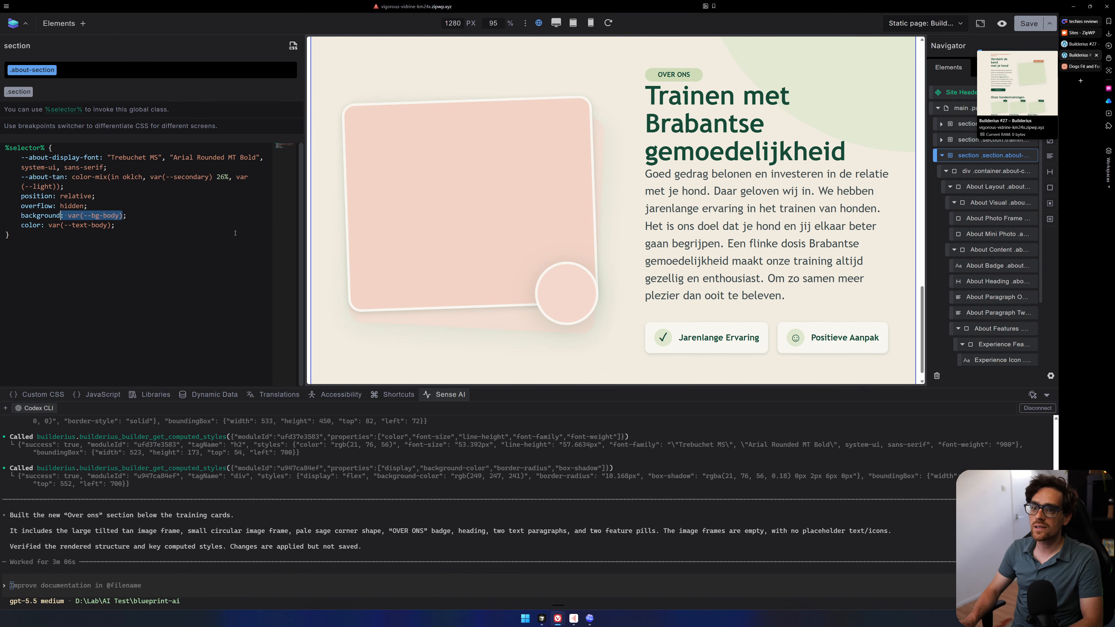
{"action": "key", "text": "ctrl+v"}
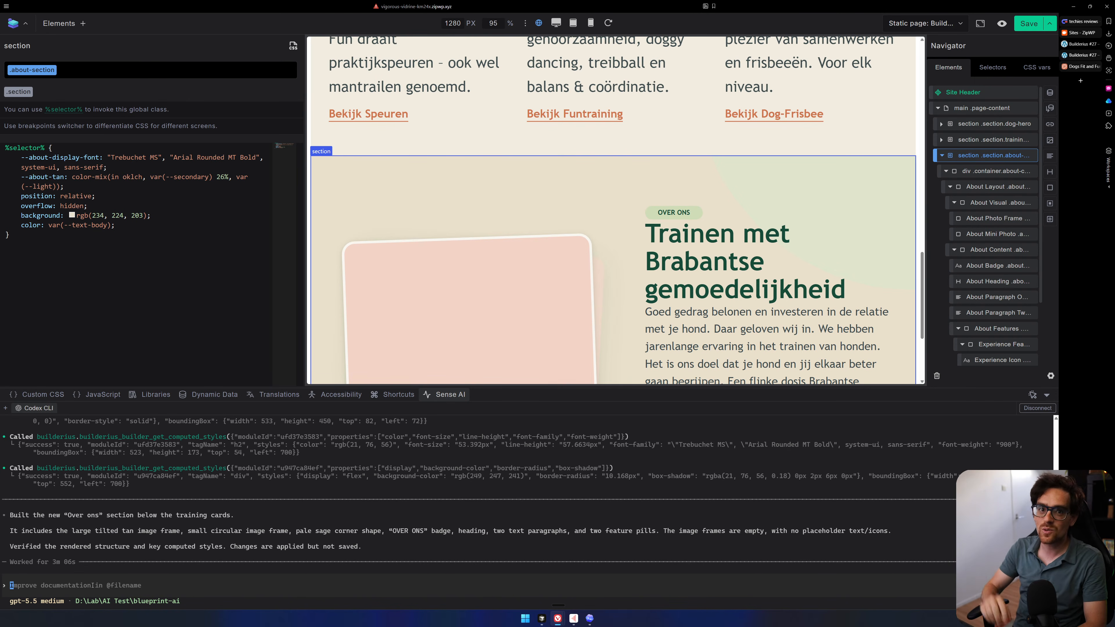
Open the global CSS variables and review the existing ones in the Color group.
{"action": "left_click", "coordinate": [1033, 65]}
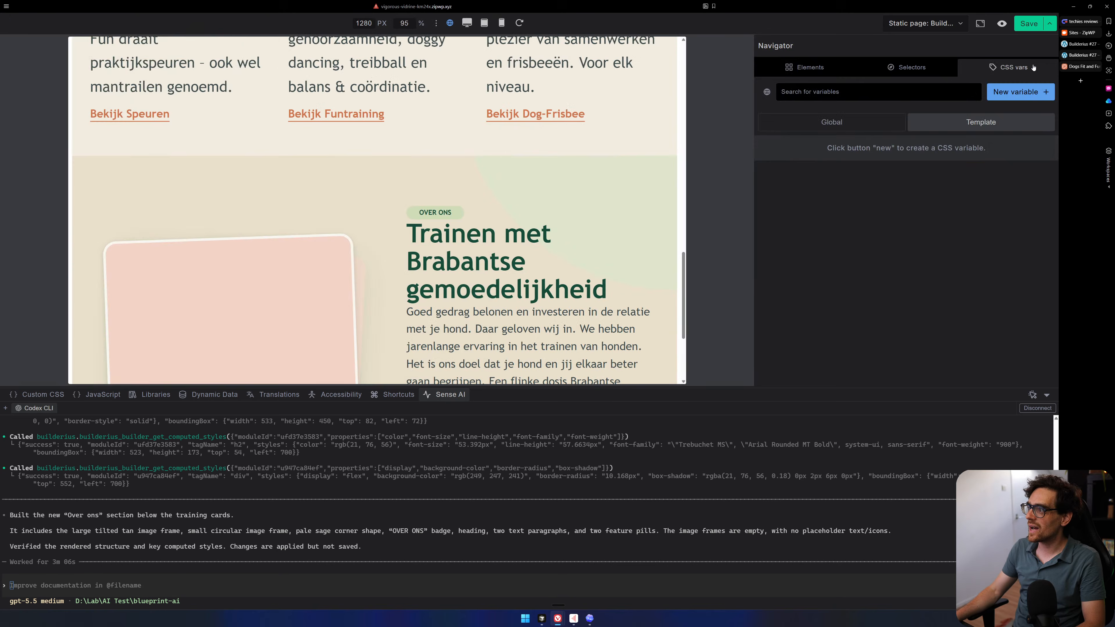
{"action": "left_click", "coordinate": [830, 128]}
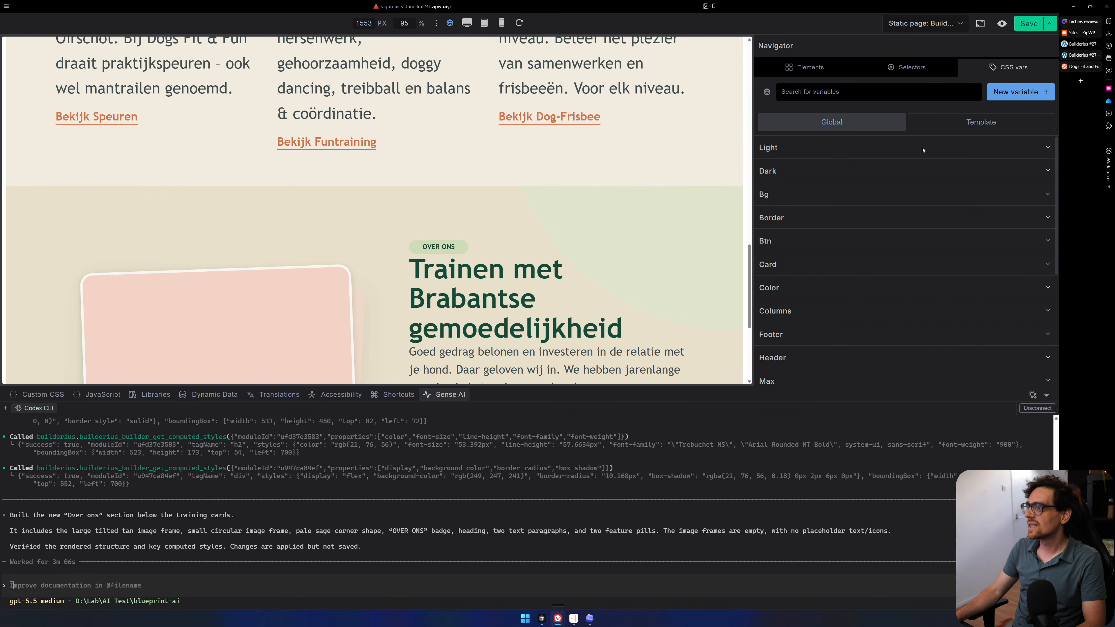
{"action": "left_click", "coordinate": [878, 219]}
{"action": "scroll", "coordinate": [878, 237], "scroll_direction": "down", "scroll_amount": 3}
{"action": "scroll", "coordinate": [878, 248], "scroll_direction": "up", "scroll_amount": 2}
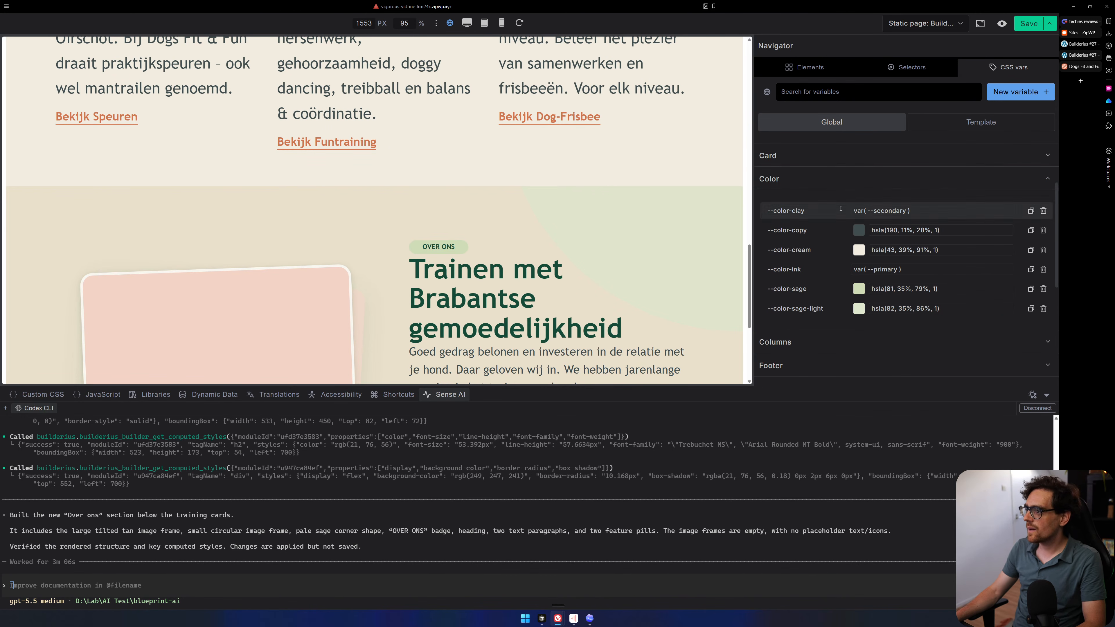
Add a new global CSS variable named --color-bg-warm.
{"action": "left_click", "coordinate": [890, 91]}
{"action": "type", "text": "--color-"}
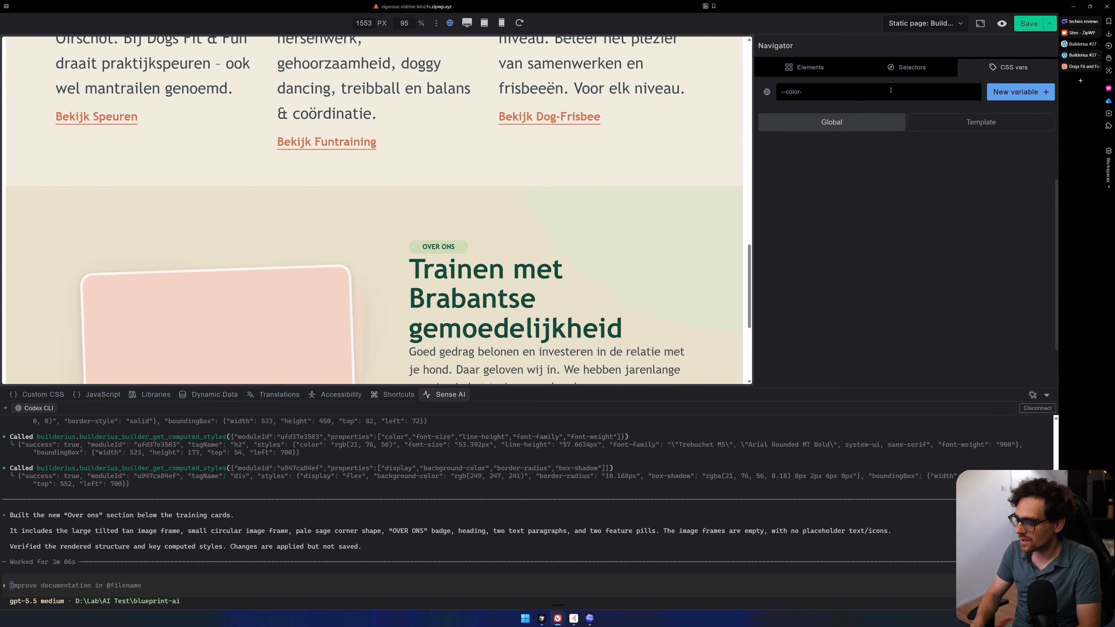
{"action": "type", "text": "warm"}
{"action": "key", "text": "BackSpace"}
{"action": "key", "text": "BackSpace"}
{"action": "key", "text": "BackSpace"}
{"action": "key", "text": "BackSpace"}
{"action": "type", "text": "bg"}
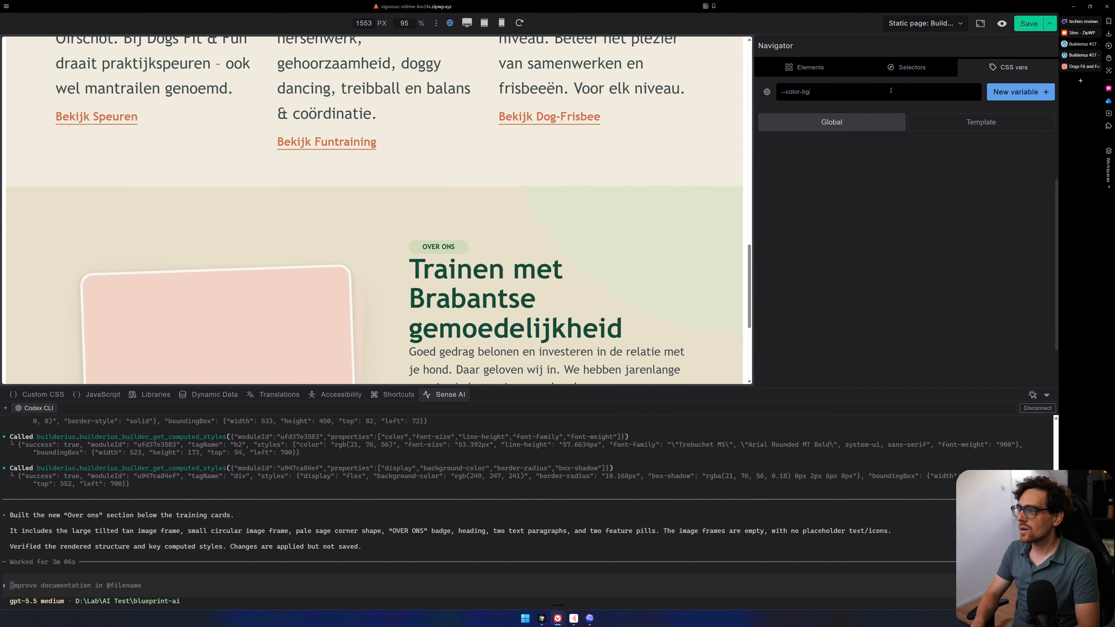
{"action": "type", "text": "-warm"}
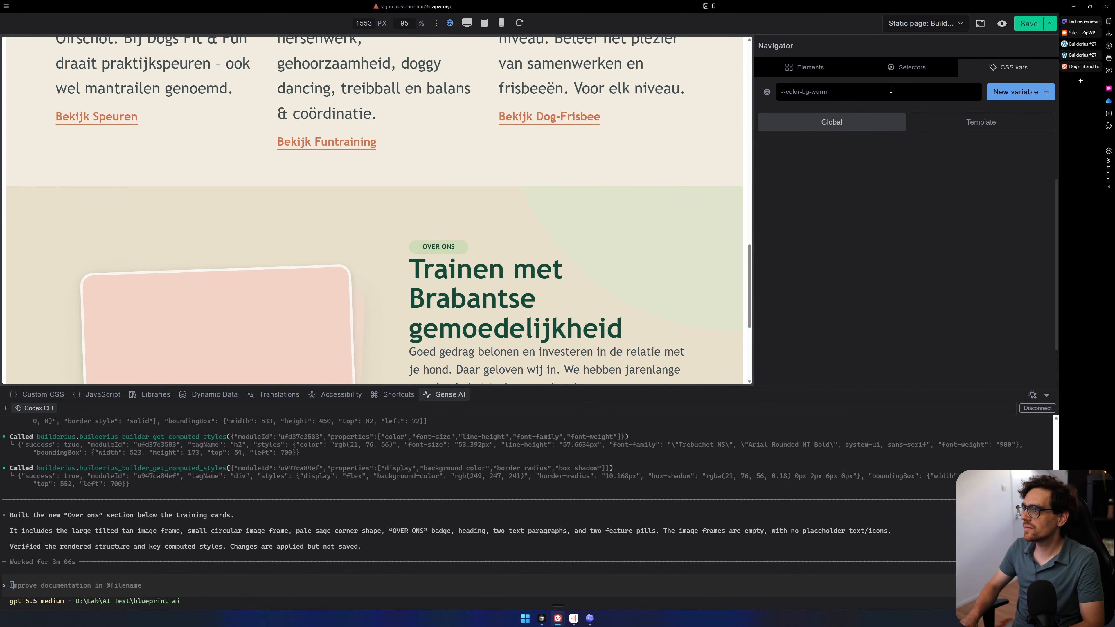
{"action": "key", "text": "Return"}
Set the --color-bg-warm variable to rgb(234, 224, 203), store it and save the template.
{"action": "left_click", "coordinate": [906, 178]}
{"action": "key", "text": "ctrl+v"}
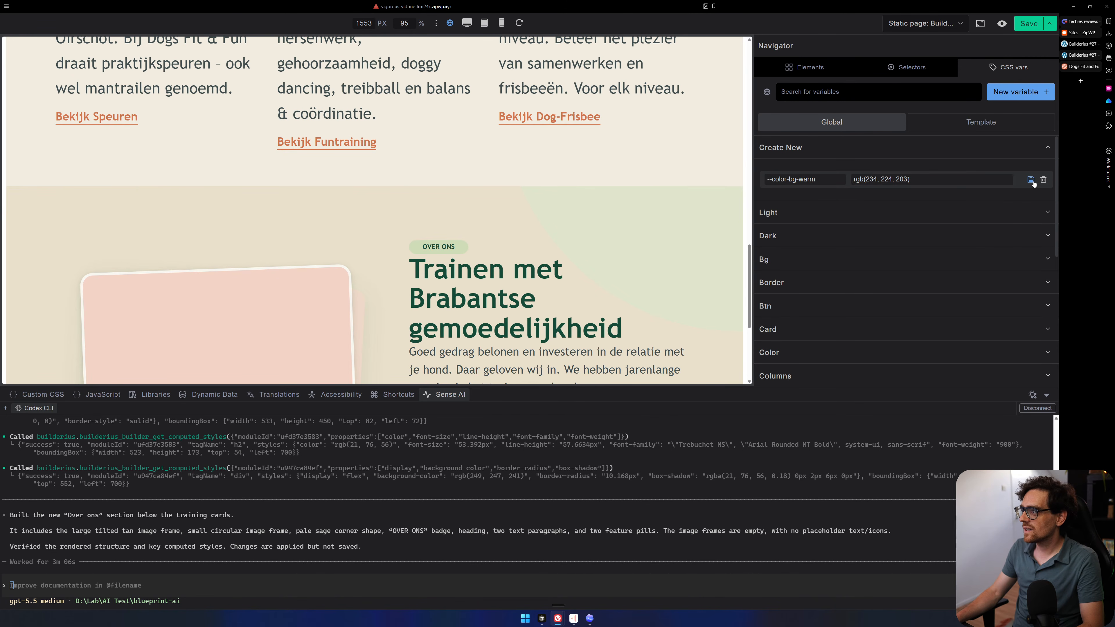
{"action": "left_click", "coordinate": [1031, 179]}
{"action": "scroll", "coordinate": [891, 220], "scroll_direction": "down", "scroll_amount": 5}
{"action": "left_click", "coordinate": [812, 179]}
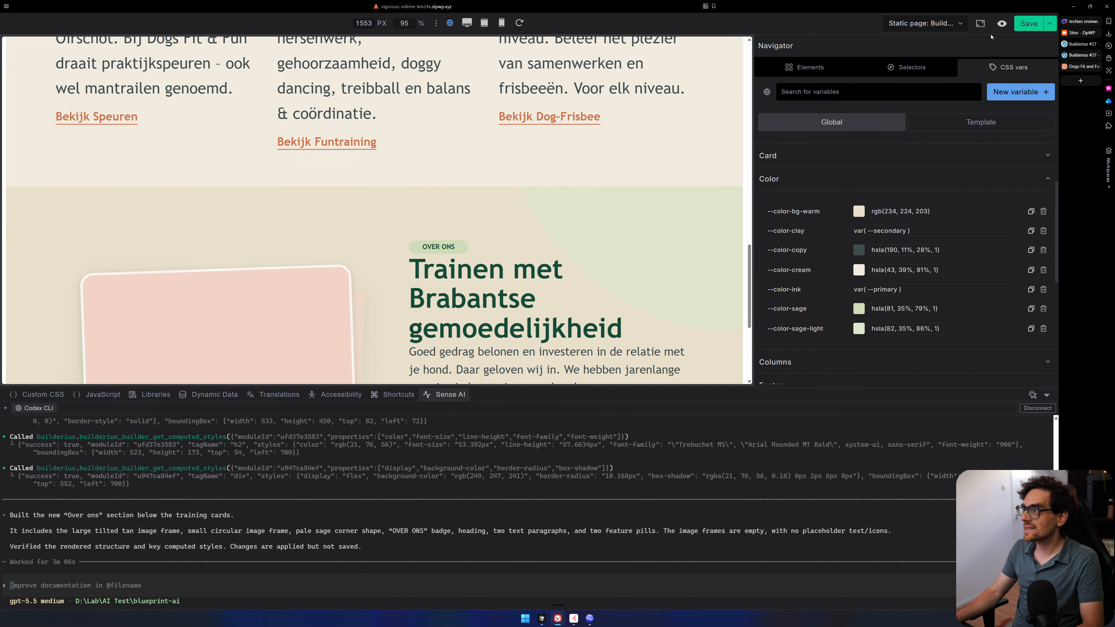
{"action": "left_click", "coordinate": [1023, 29]}
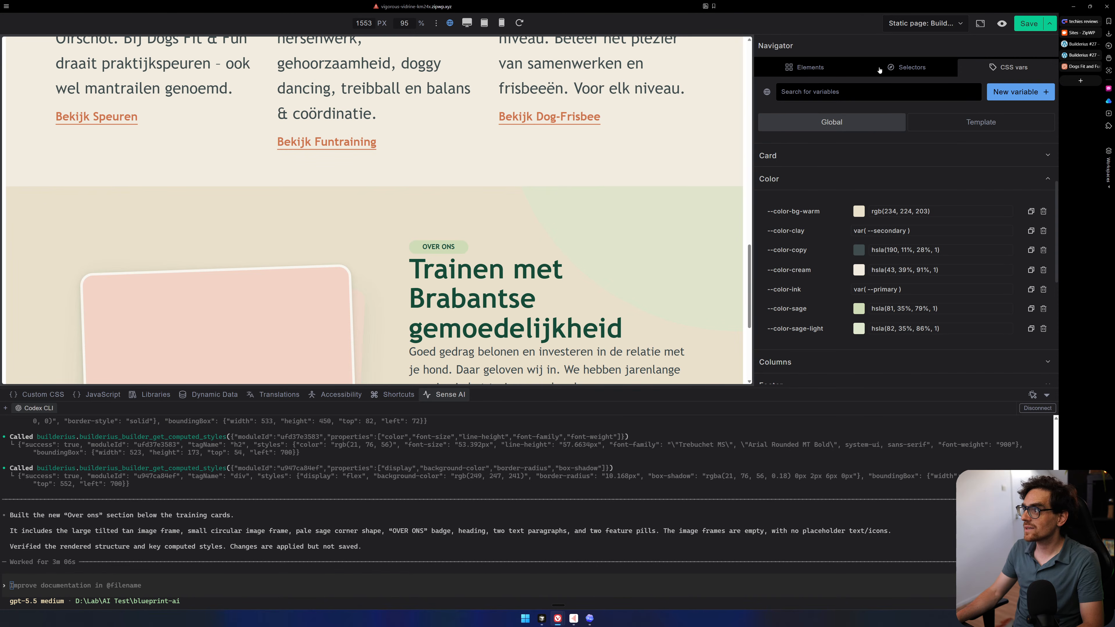
Set the Over ons section's .about-section background to var(--color-bg-warm) and save the template.
{"action": "left_click", "coordinate": [809, 69]}
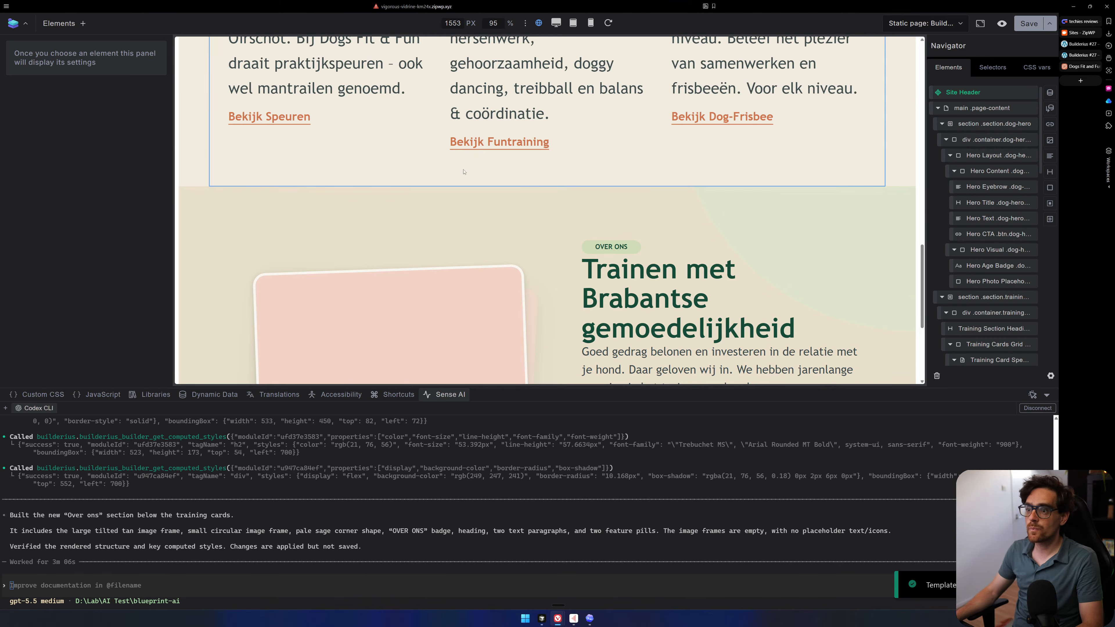
{"action": "scroll", "coordinate": [448, 178], "scroll_direction": "down", "scroll_amount": 1}
{"action": "left_click", "coordinate": [197, 173]}
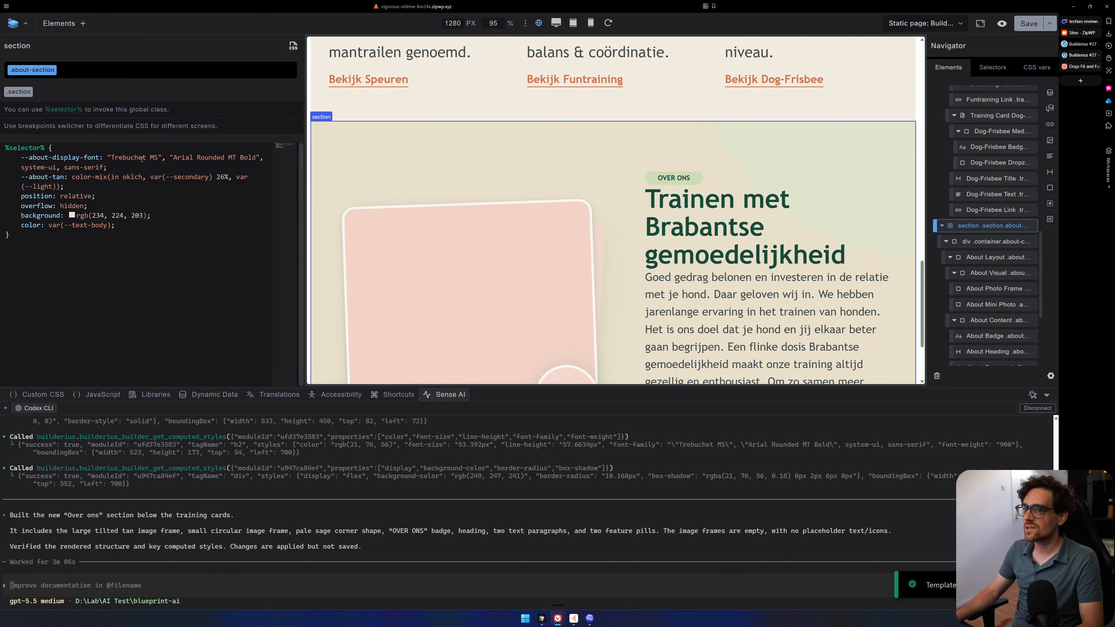
{"action": "mouse_move", "coordinate": [123, 218]}
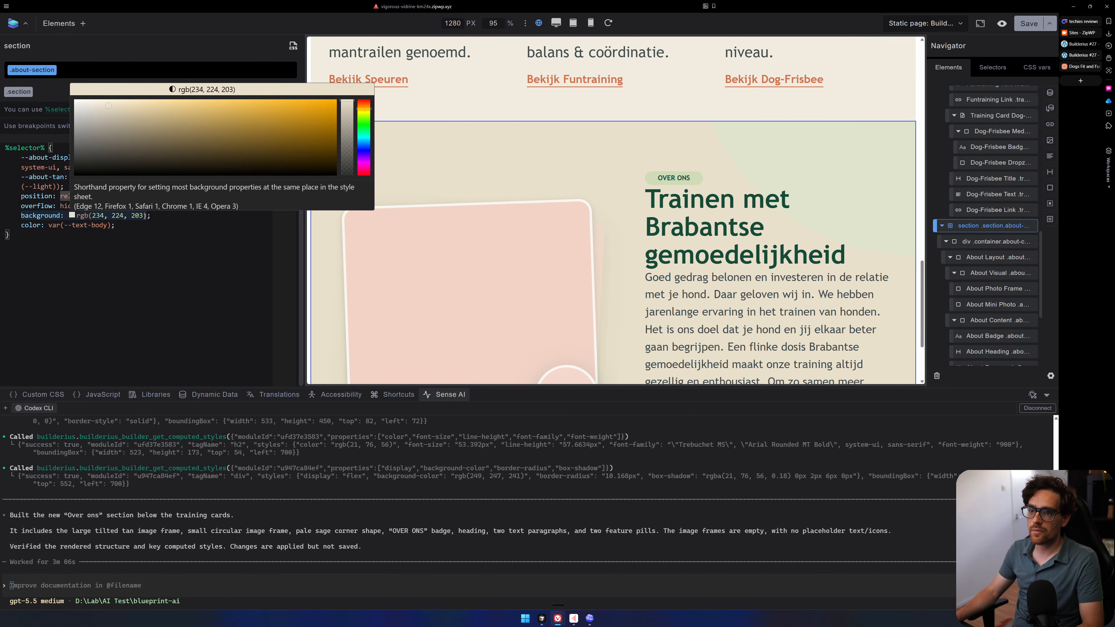
{"action": "left_click_drag", "start_coordinate": [146, 216], "coordinate": [76, 216]}
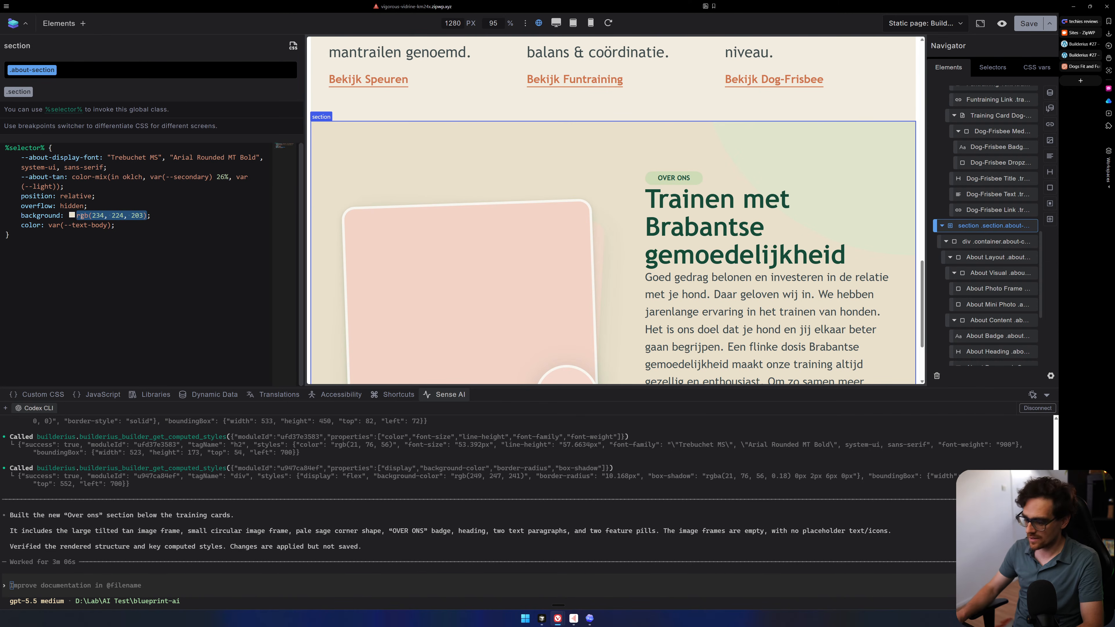
{"action": "key", "text": "BackSpace"}
{"action": "type", "text": "--colro;"}
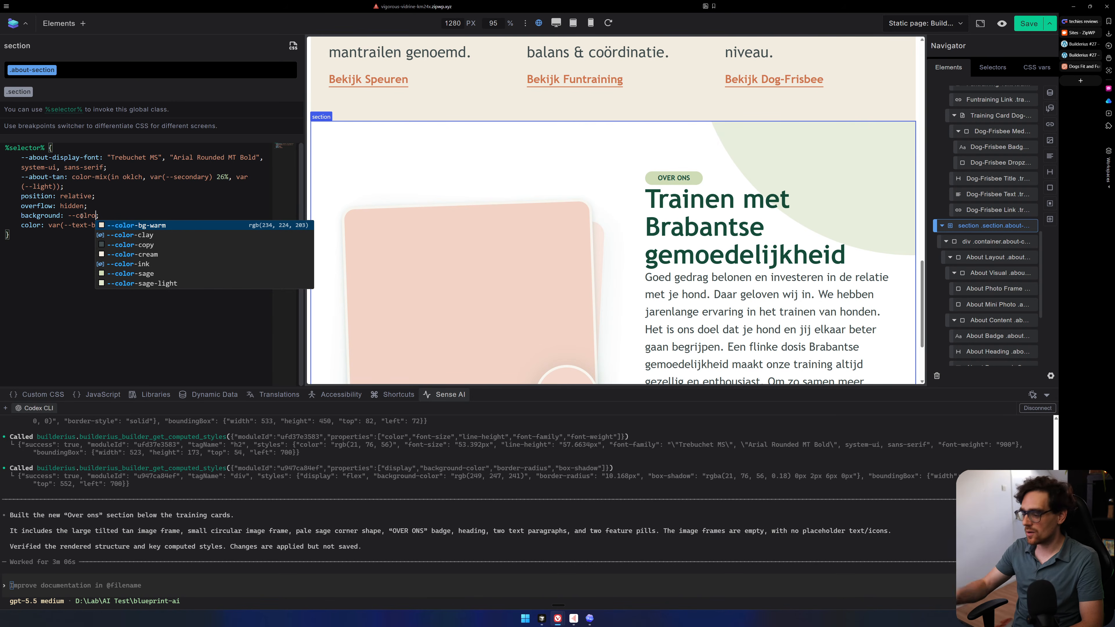
{"action": "key", "text": "Return"}
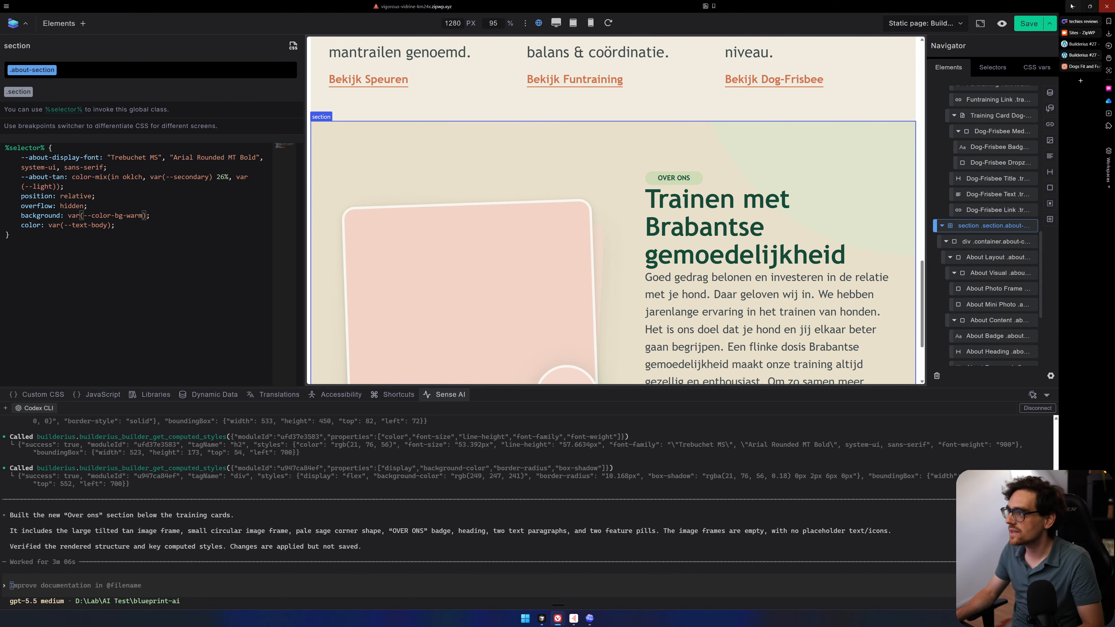
{"action": "left_click", "coordinate": [1029, 24]}
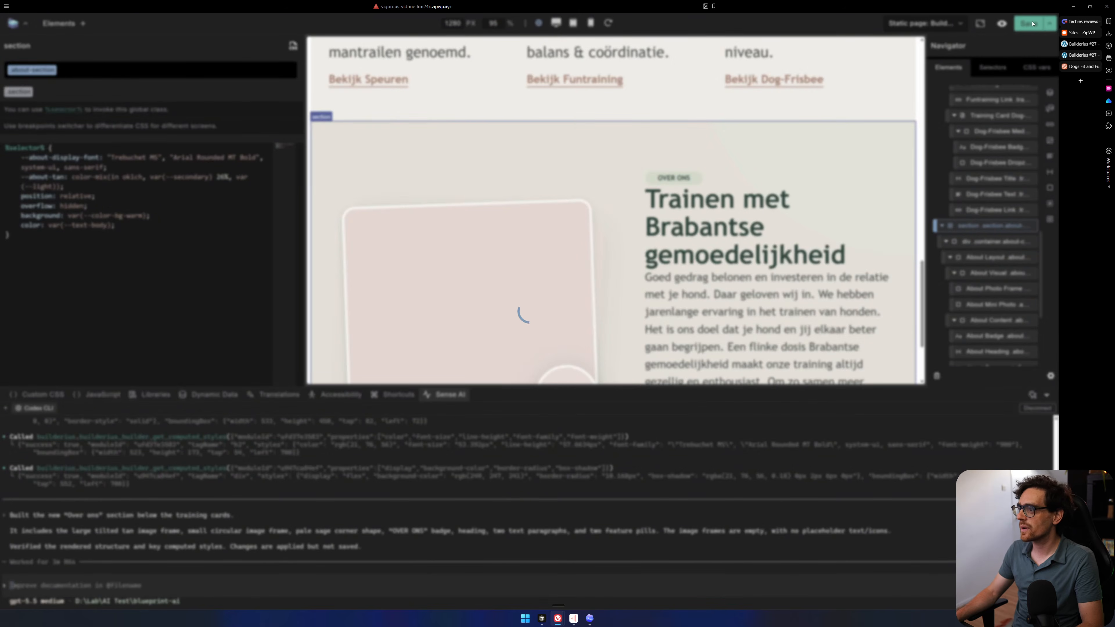
Add a float: left declaration below the text color in the .about-section class.
{"action": "left_click", "coordinate": [221, 232]}
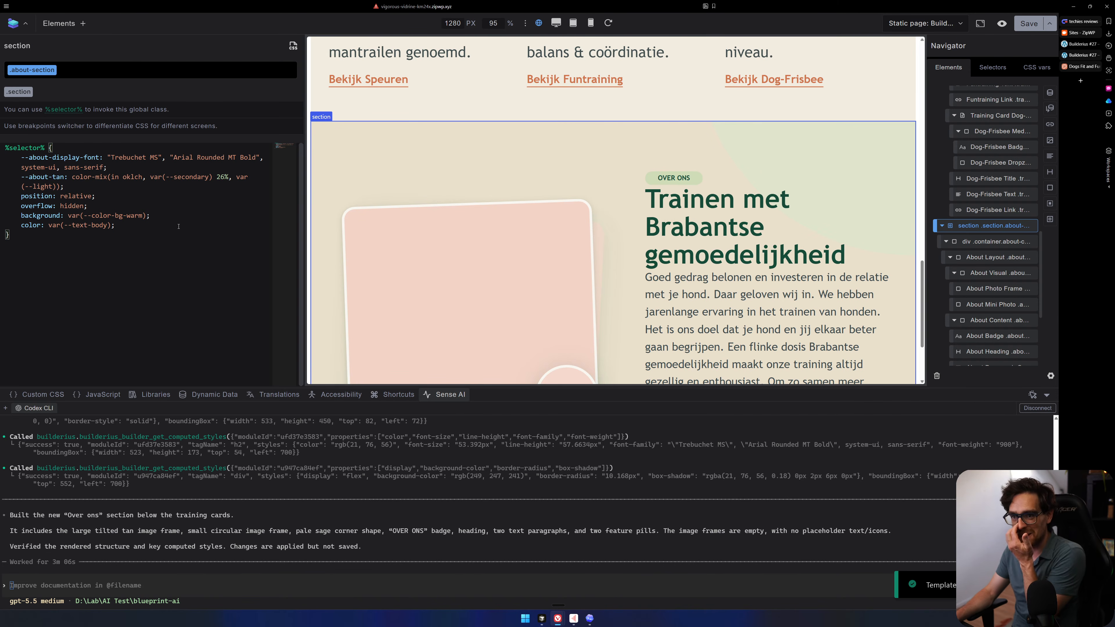
{"action": "left_click", "coordinate": [179, 226]}
{"action": "key", "text": "Return"}
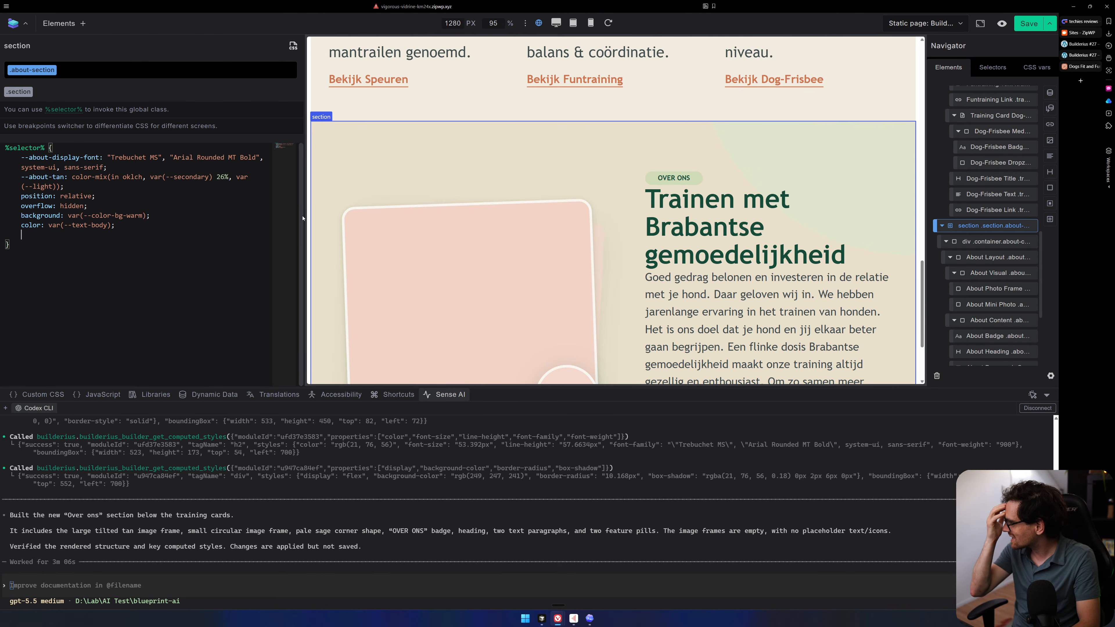
{"action": "type", "text": "float: ;"}
{"action": "key", "text": "Return"}
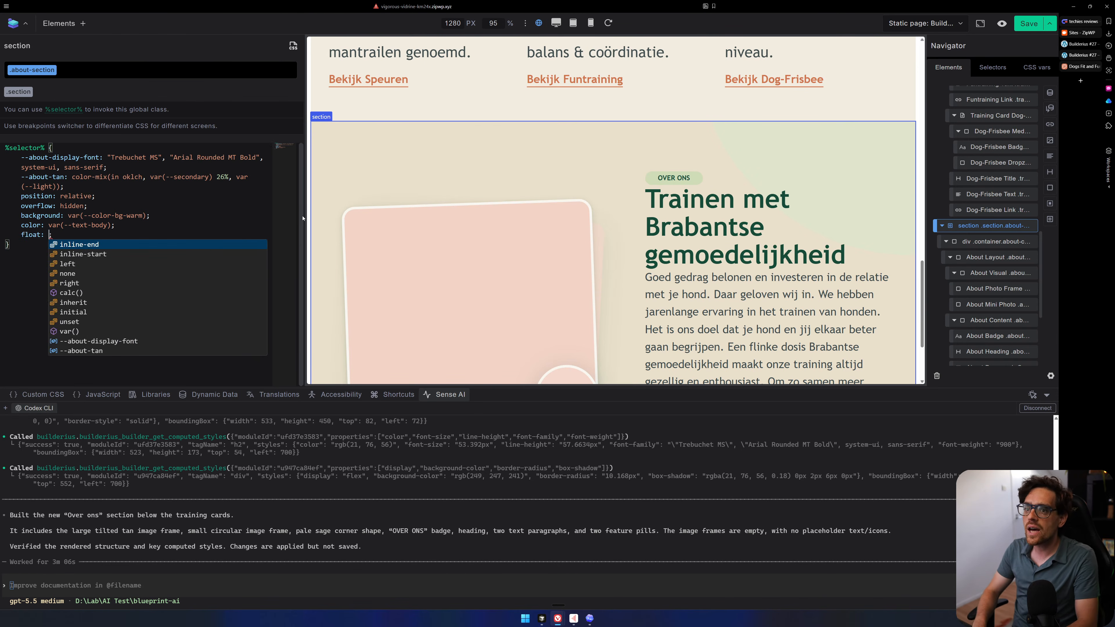
{"action": "type", "text": "both"}
{"action": "key", "text": "BackSpace"}
{"action": "key", "text": "BackSpace"}
{"action": "key", "text": "BackSpace"}
{"action": "key", "text": "BackSpace"}
{"action": "type", "text": "left"}
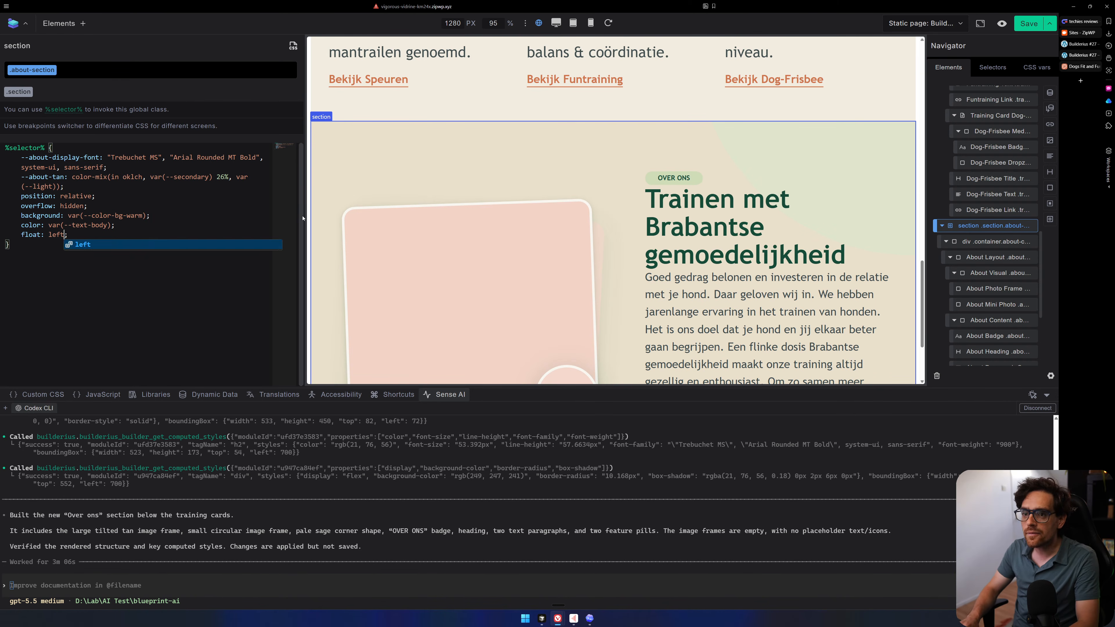
{"action": "key", "text": "End"}
{"action": "key", "text": "Return"}
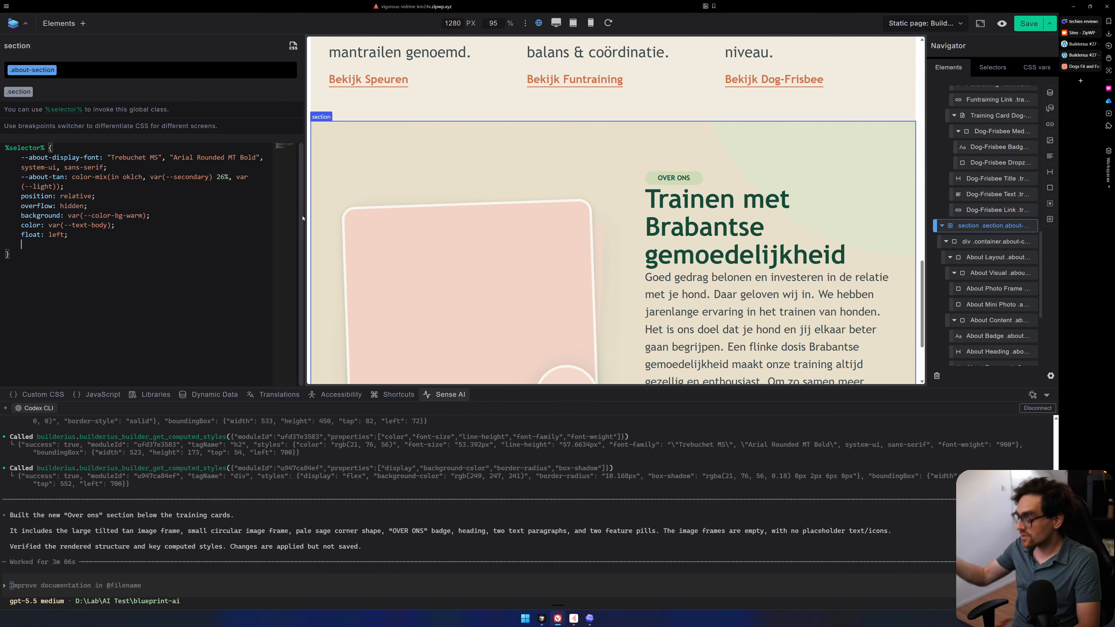
Add a clear: both declaration to the .about-section class.
{"action": "type", "text": "clear"}
{"action": "key", "text": "Return"}
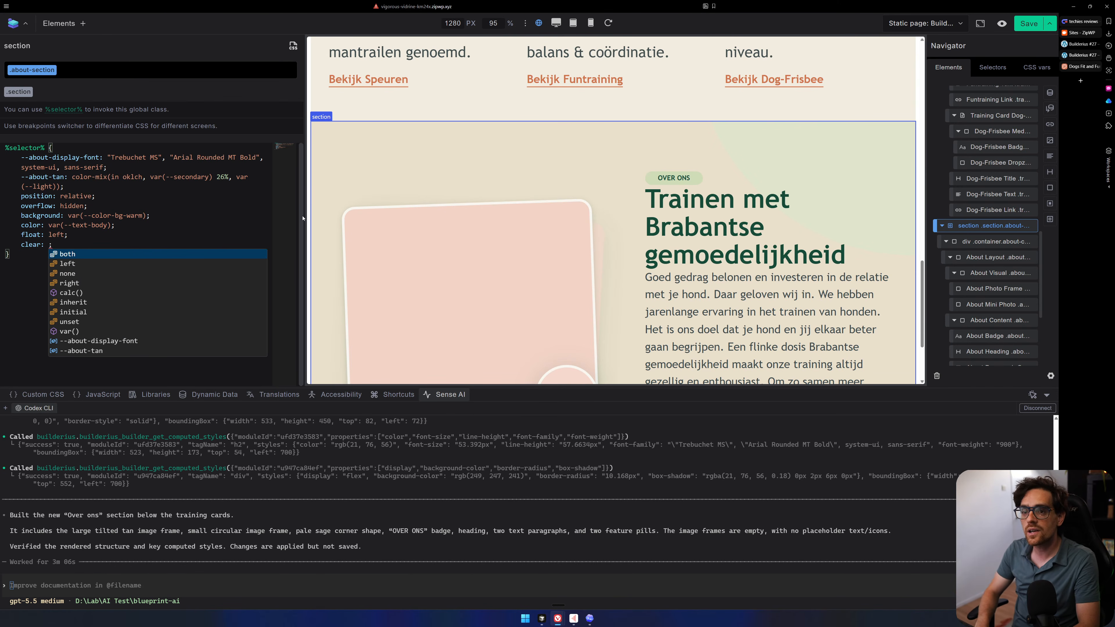
{"action": "key", "text": "Return"}
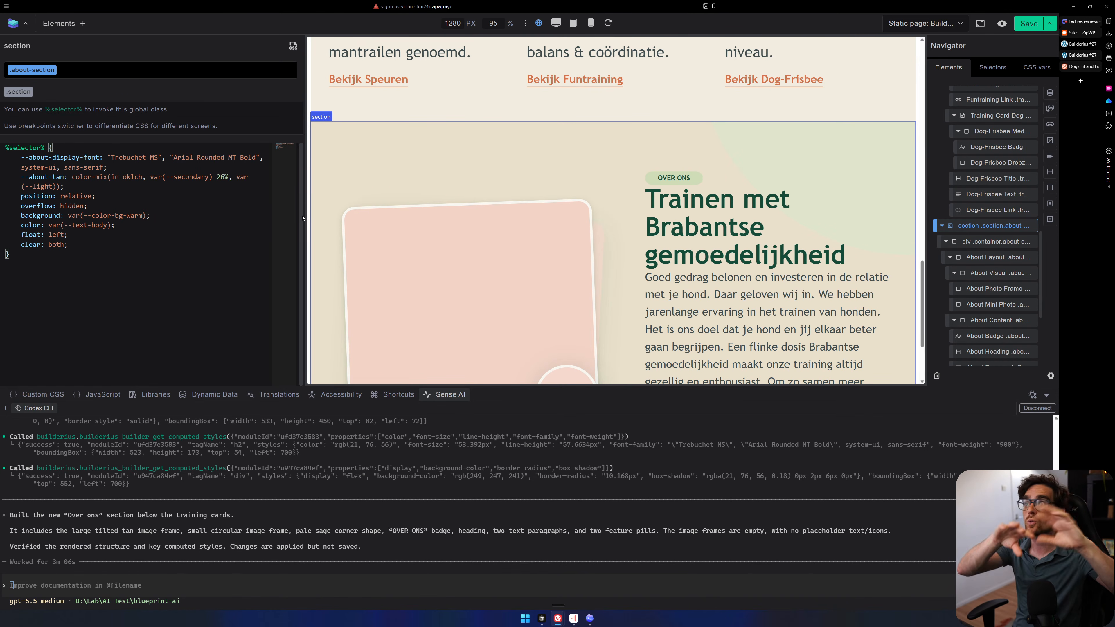
Remove the float and clear declarations from the .about-section class.
{"action": "left_click", "coordinate": [72, 238]}
{"action": "left_click_drag", "start_coordinate": [89, 248], "coordinate": [18, 237]}
{"action": "key", "text": "BackSpace"}
{"action": "key", "text": "BackSpace"}
{"action": "key", "text": "BackSpace"}
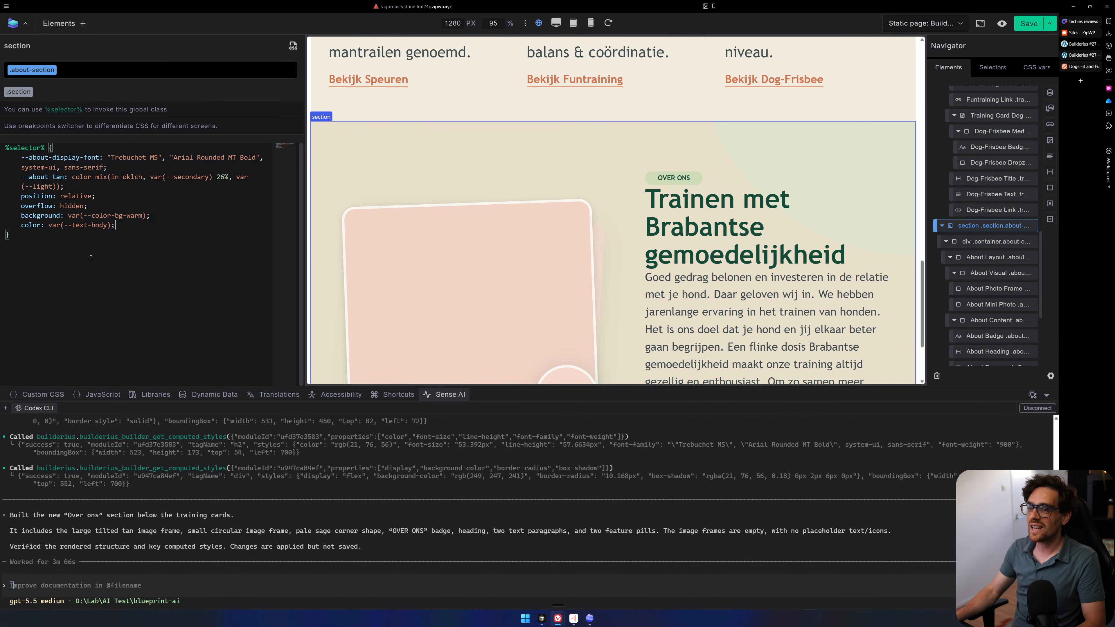
Save the template with the edited .about-section class.
{"action": "key", "text": "ctrl+s"}
{"action": "key", "text": "Escape"}
{"action": "type", "text": "s"}
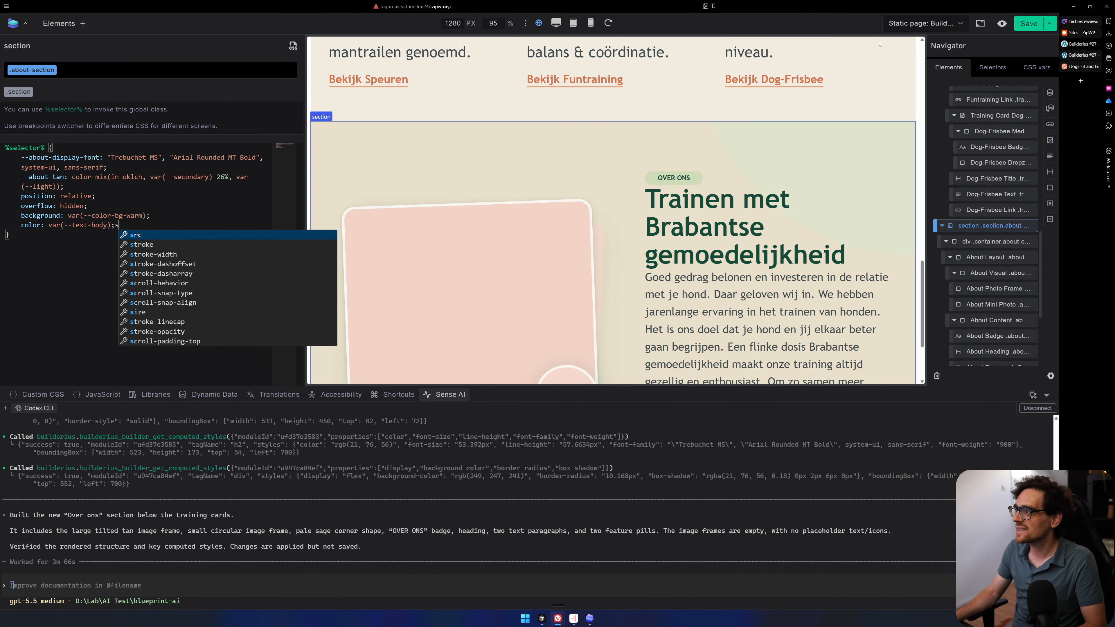
{"action": "left_click", "coordinate": [1026, 27]}
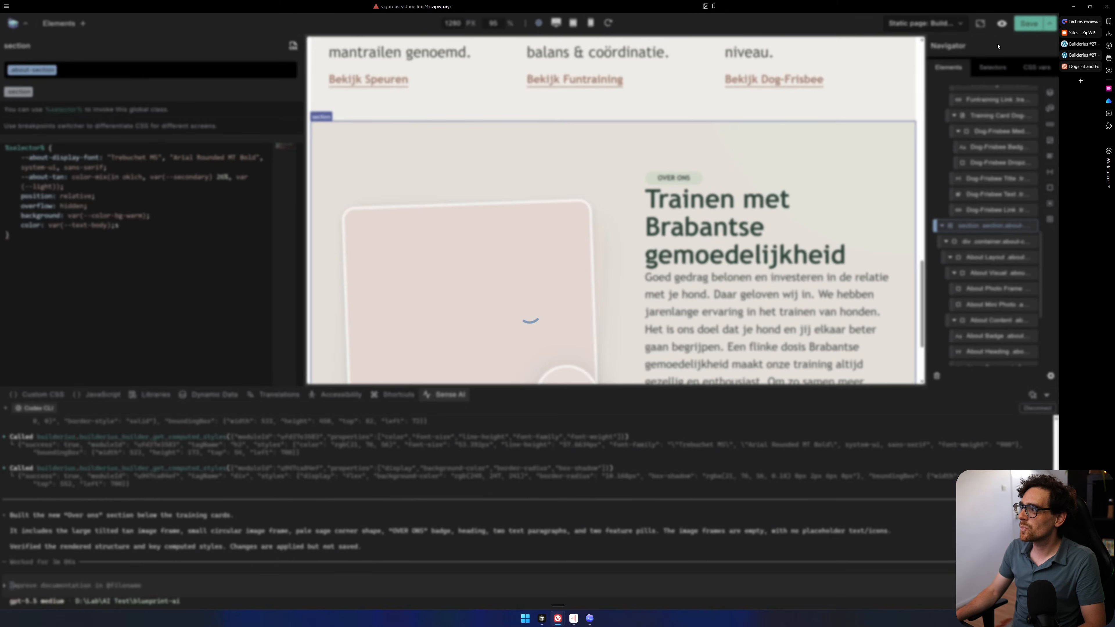
Replace the transform declaration in the About Photo Frame's .about-frame class with rotate: -2deg.
{"action": "left_click", "coordinate": [457, 251]}
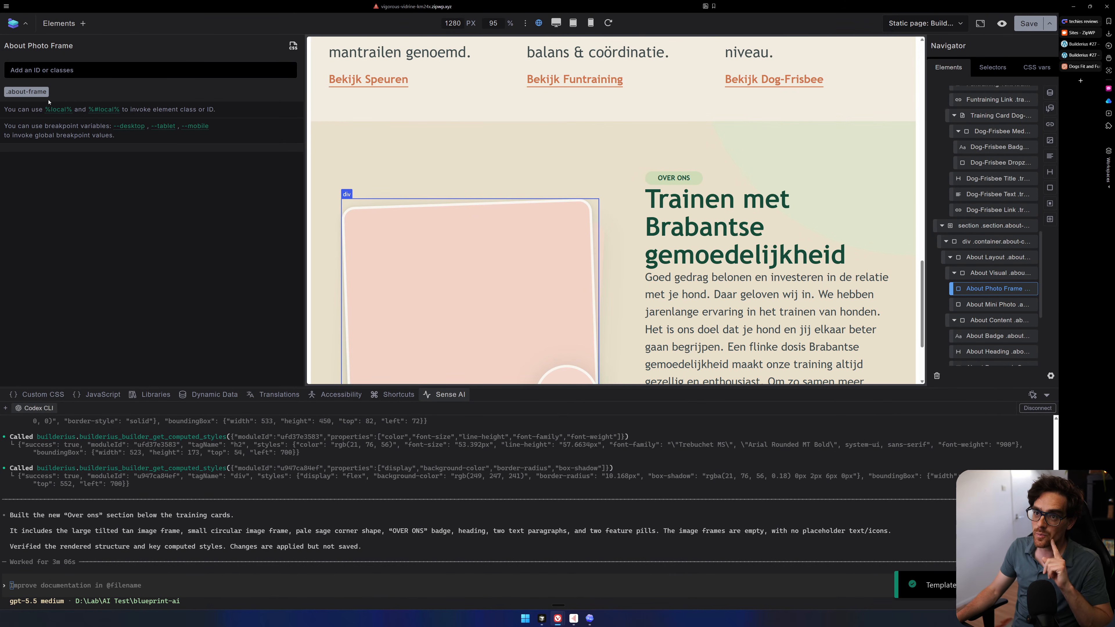
{"action": "left_click", "coordinate": [43, 92]}
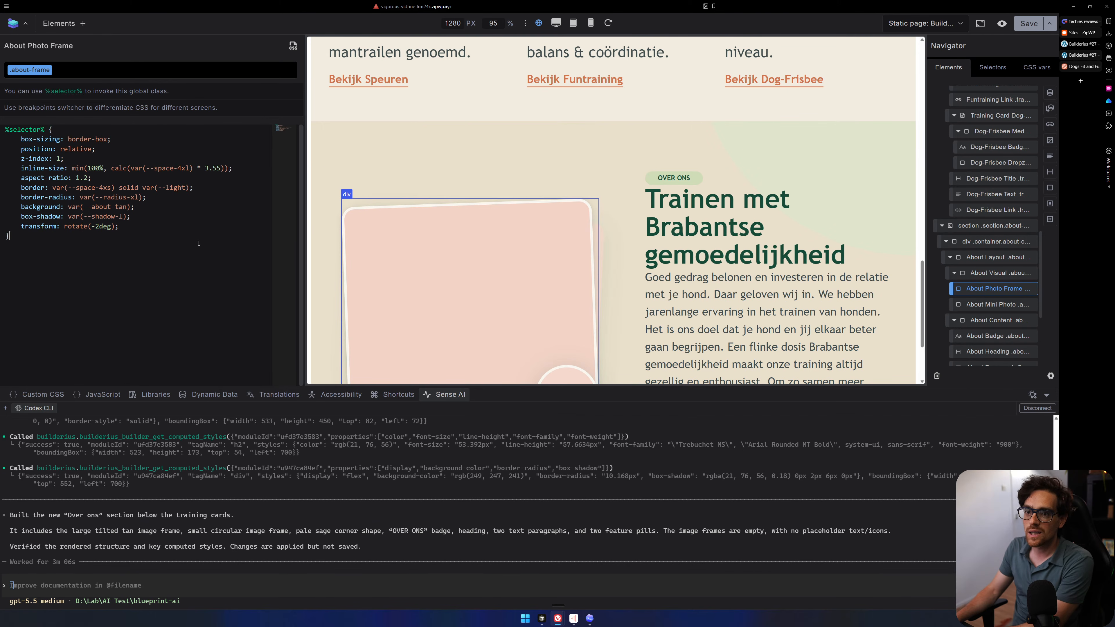
{"action": "left_click", "coordinate": [150, 230]}
{"action": "key", "text": "ctrl+shift+Left"}
{"action": "key", "text": "ctrl+shift+Left"}
{"action": "key", "text": "ctrl+shift+Left"}
{"action": "key", "text": "ctrl+shift+Left"}
{"action": "key", "text": "ctrl+shift+Left"}
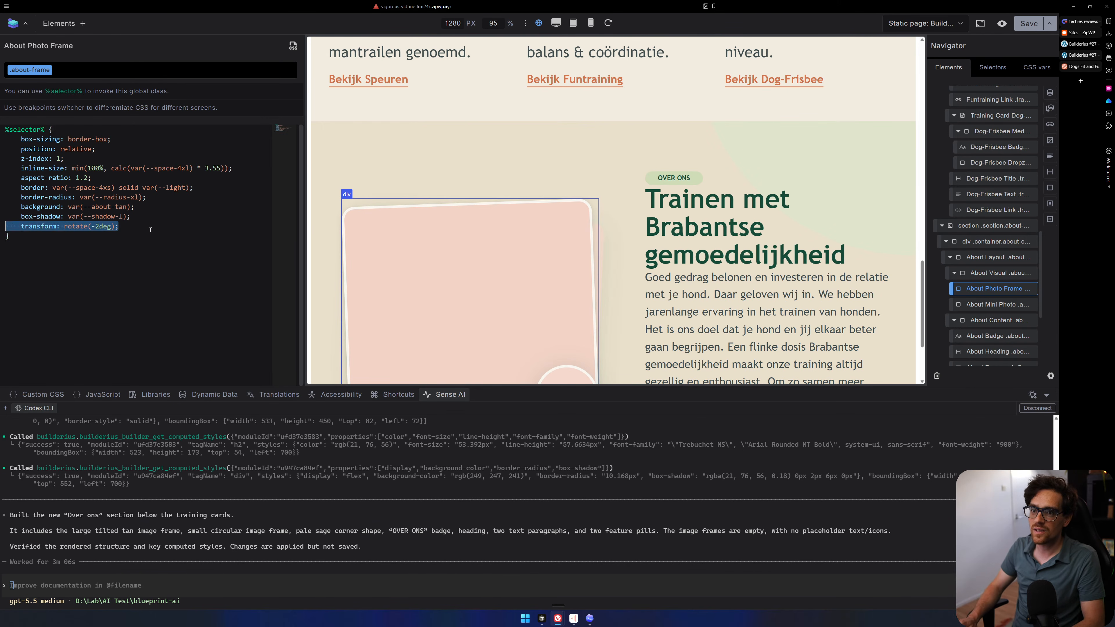
{"action": "type", "text": "rotate: pd"}
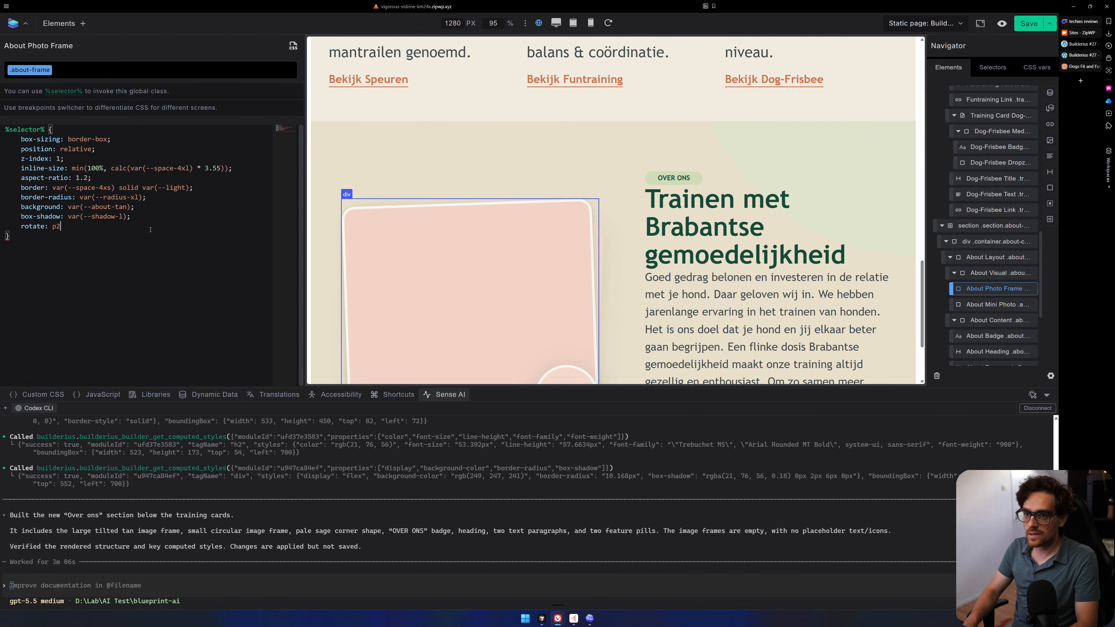
{"action": "key", "text": "BackSpace"}
{"action": "key", "text": "BackSpace"}
{"action": "type", "text": "-2deg;"}
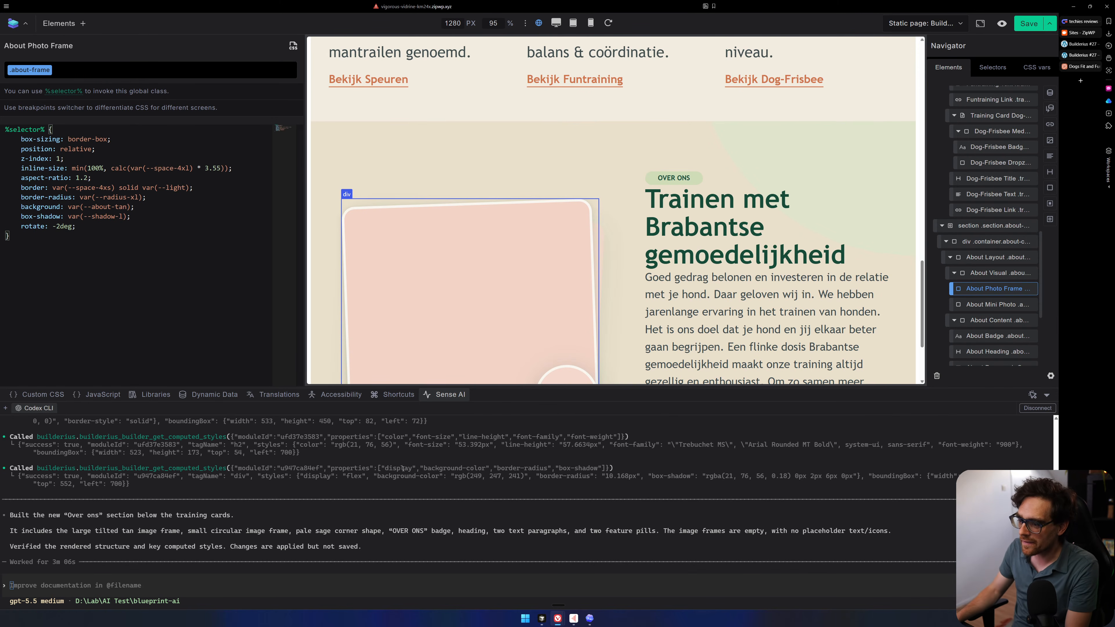
Look over the blueprint-ai project and its terminal output in Cursor, and return to the Codex prompt in Builderius.
{"action": "left_click", "coordinate": [541, 619]}
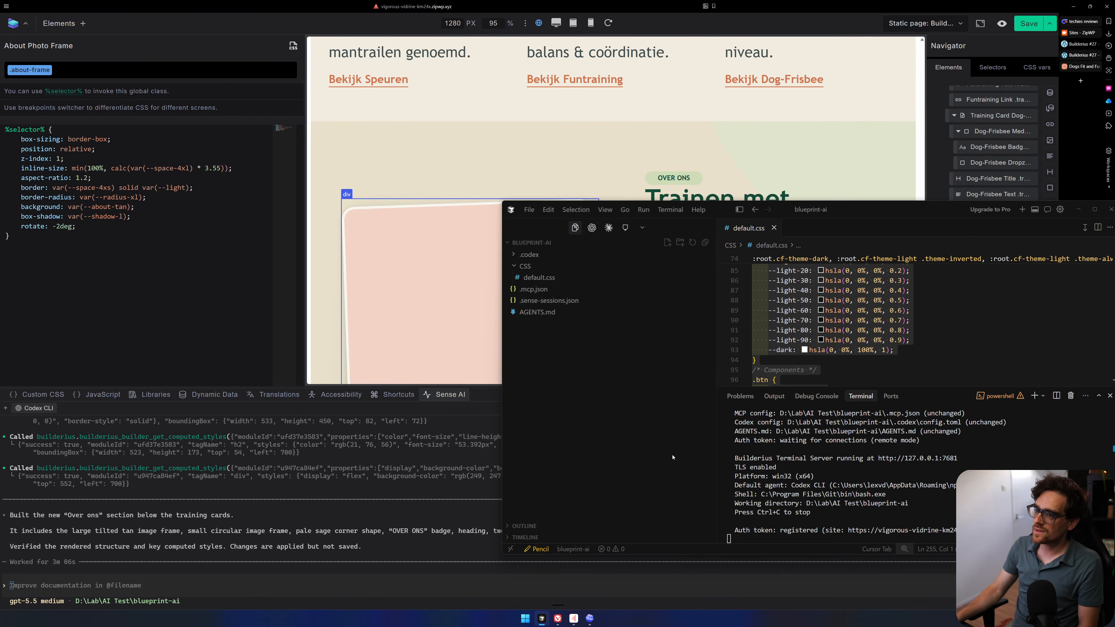
{"action": "left_click_drag", "start_coordinate": [1015, 462], "coordinate": [983, 468]}
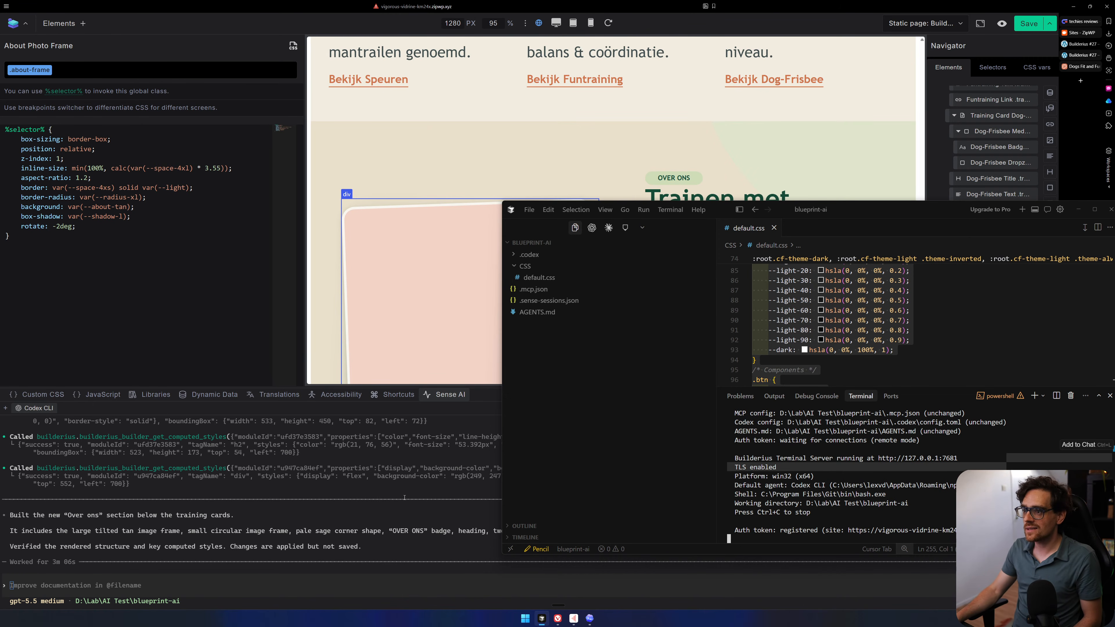
{"action": "left_click", "coordinate": [266, 587]}
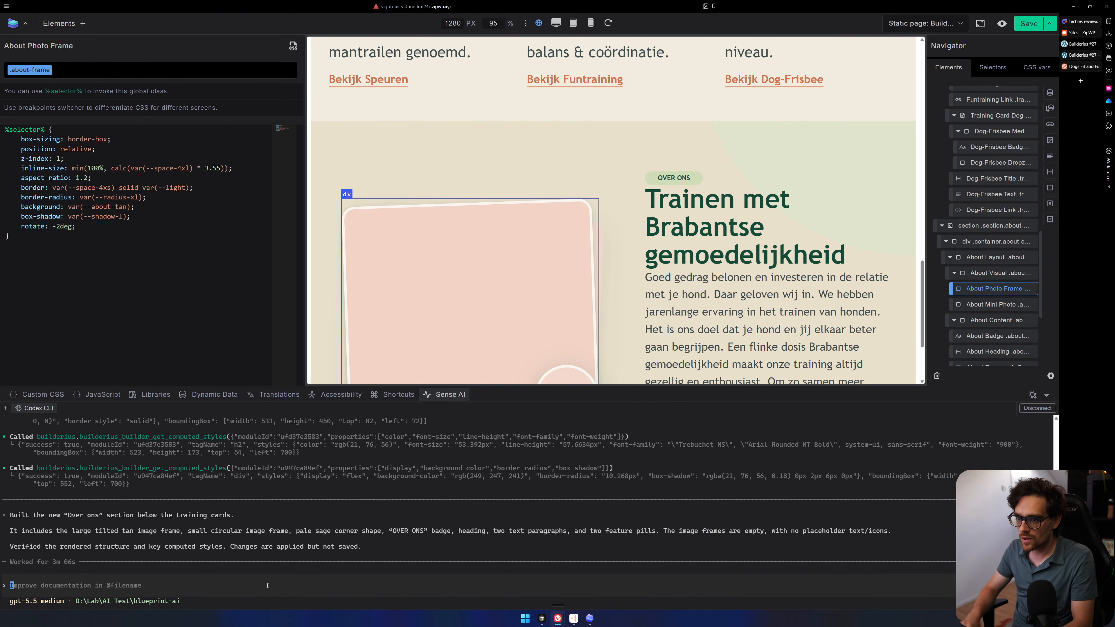
{"action": "type", "text": "what folder"}
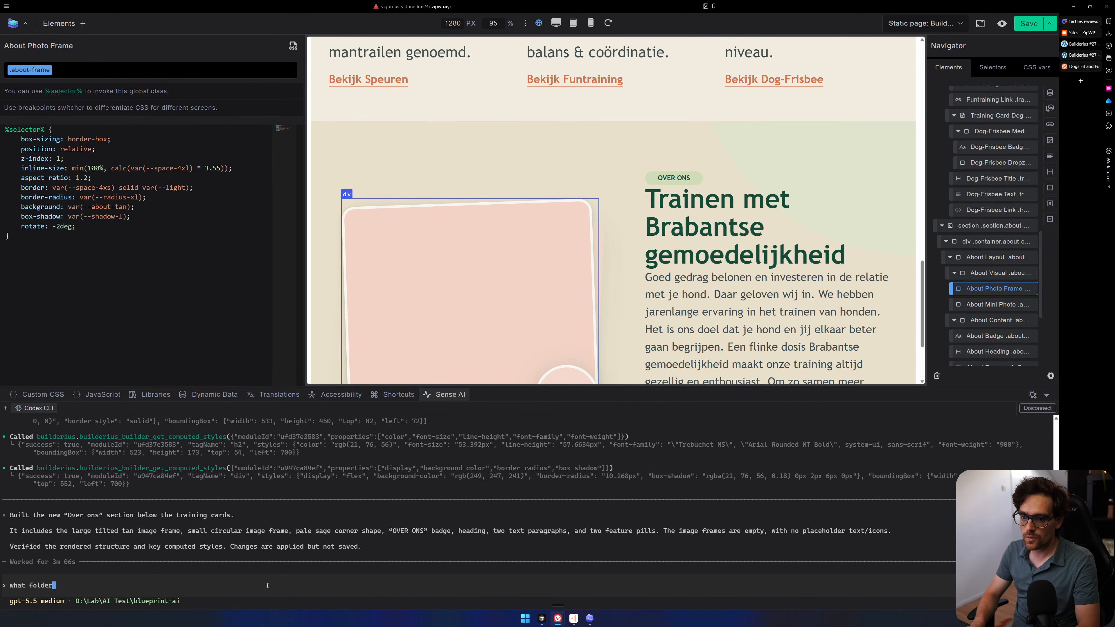
{"action": "type", "text": " are upoi"}
{"action": "key", "text": "Home"}
{"action": "key", "text": "ctrl+Delete"}
{"action": "key", "text": "ctrl+Delete"}
{"action": "key", "text": "ctrl+Delete"}
{"action": "key", "text": "ctrl+Delete"}
Ask Codex "what is the first line inside of the default.css".
{"action": "type", "text": "what is the first line inside of the dea"}
{"action": "key", "text": "BackSpace"}
{"action": "type", "text": "fault.css"}
{"action": "key", "text": "Return"}
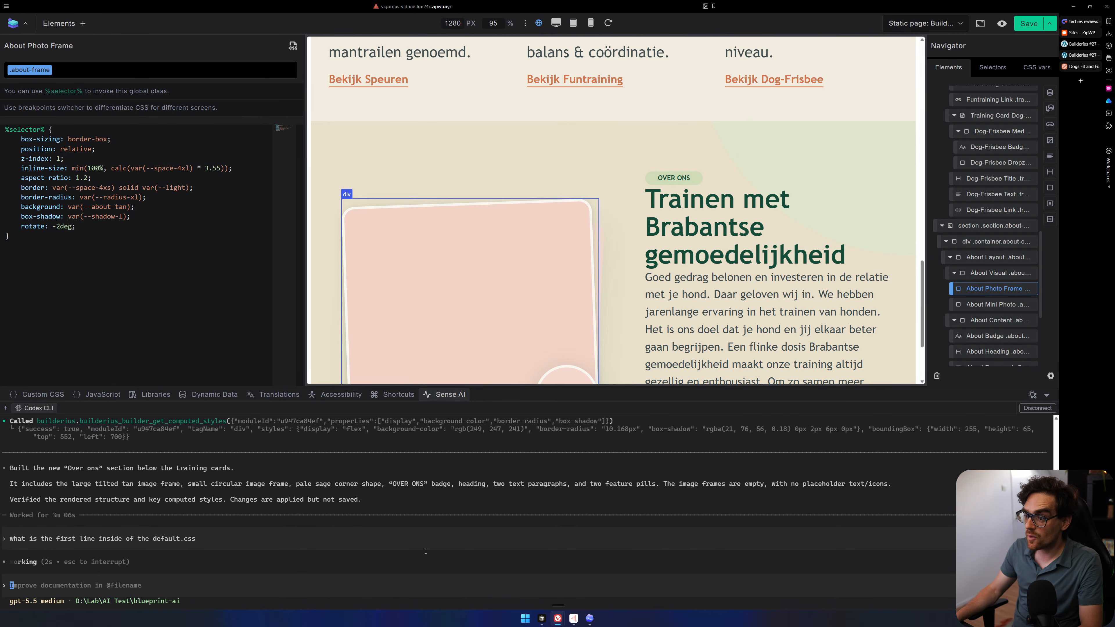
Switch to Cursor and check the first line of CSS/default.css against Codex's answer.
{"action": "left_click", "coordinate": [541, 619]}
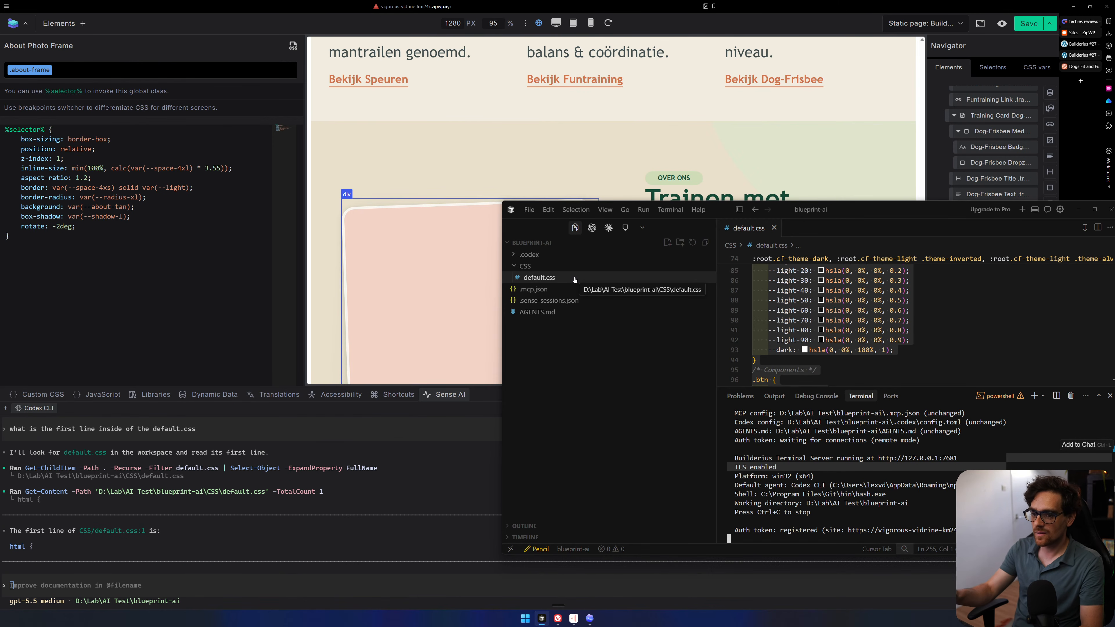
{"action": "scroll", "coordinate": [748, 277], "scroll_direction": "up", "scroll_amount": 15}
{"action": "left_click_drag", "start_coordinate": [778, 259], "coordinate": [752, 259]}
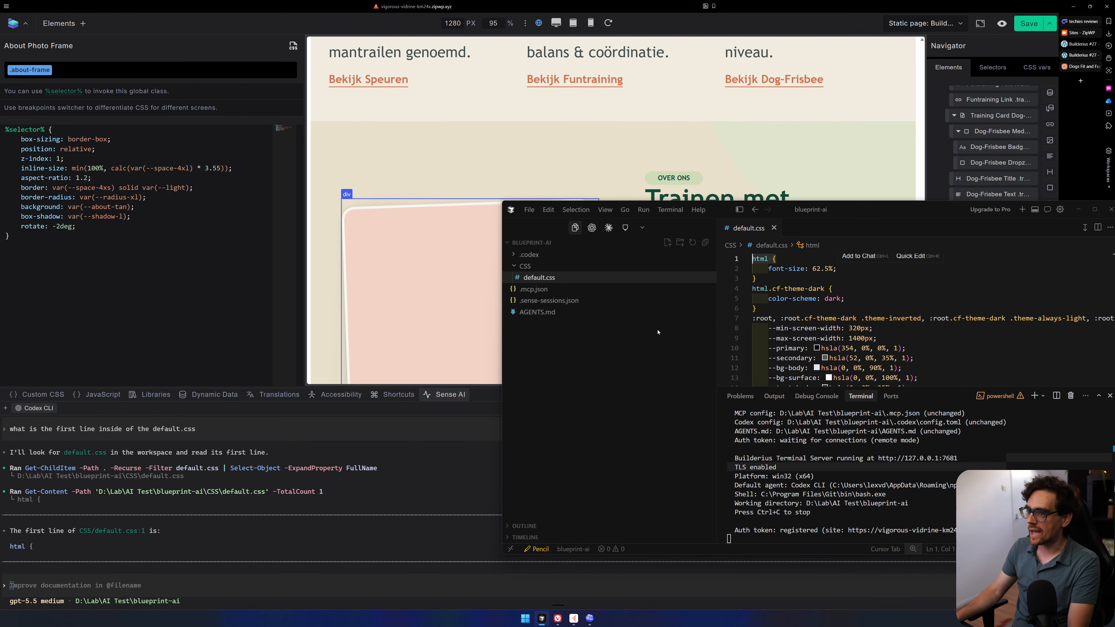
View AGENTS.md and examine the color, spacing and text variables in default.css.
{"action": "left_click", "coordinate": [622, 316]}
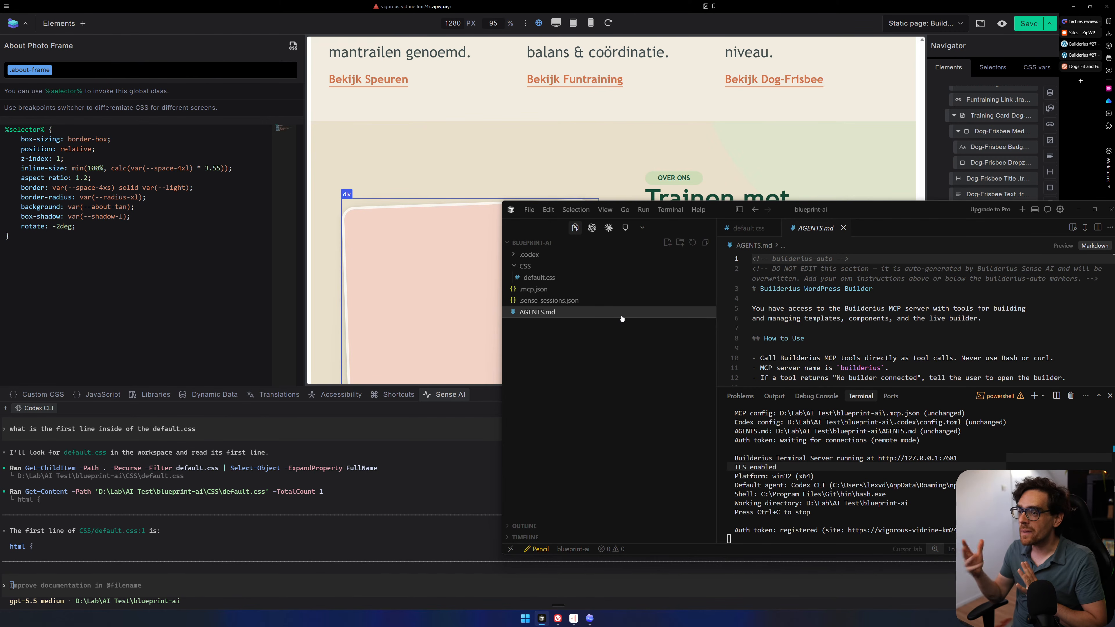
{"action": "left_click", "coordinate": [539, 276]}
{"action": "scroll", "coordinate": [868, 340], "scroll_direction": "down", "scroll_amount": 5}
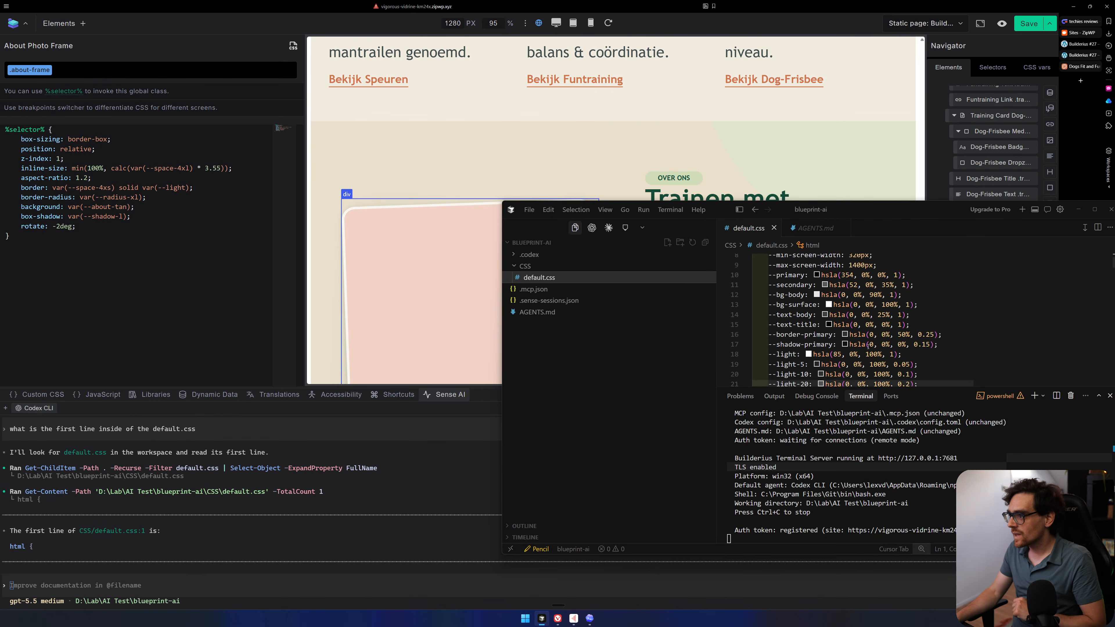
{"action": "scroll", "coordinate": [868, 340], "scroll_direction": "down", "scroll_amount": 5}
{"action": "scroll", "coordinate": [861, 339], "scroll_direction": "up", "scroll_amount": 1}
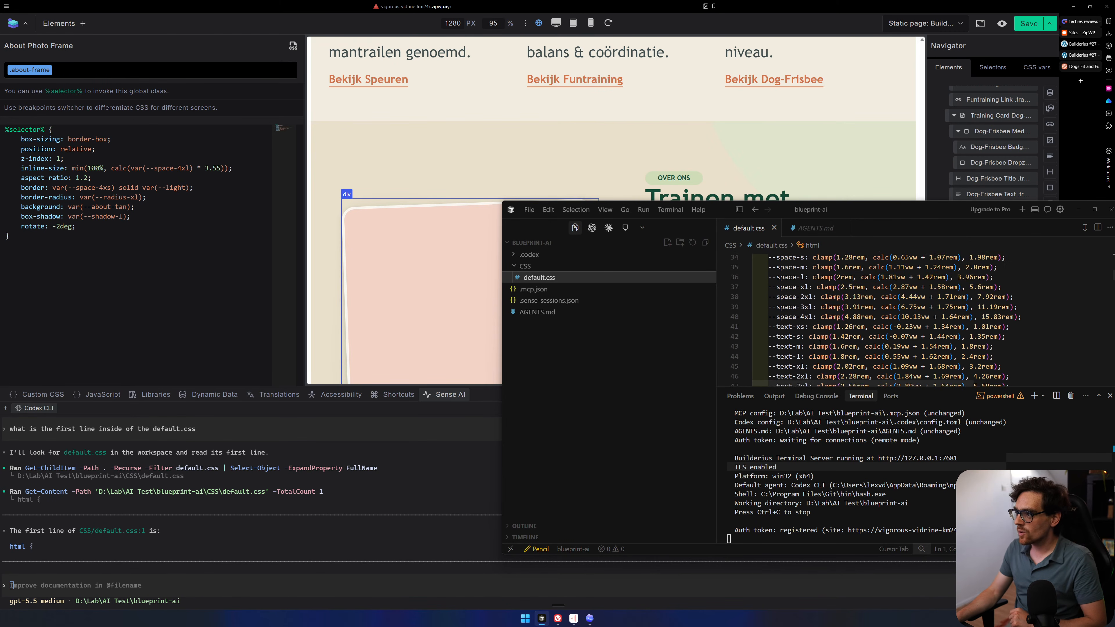
{"action": "left_click", "coordinate": [843, 317]}
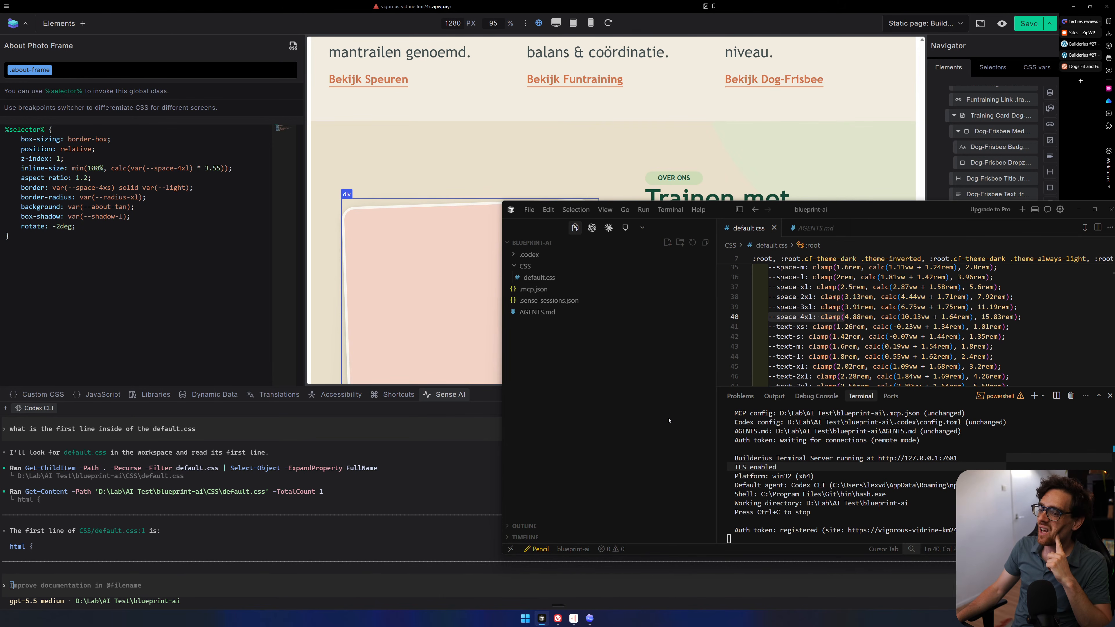
{"action": "left_click", "coordinate": [514, 266]}
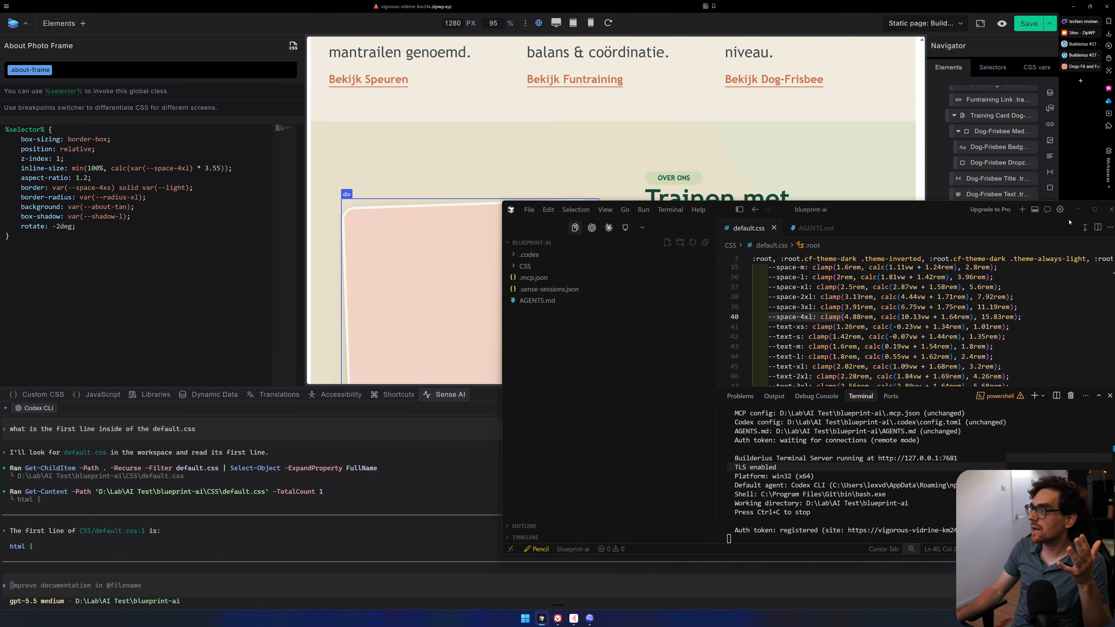
Return to Builderius and remove the background declaration from the .about-frame class.
{"action": "left_click", "coordinate": [1077, 209]}
{"action": "scroll", "coordinate": [690, 170], "scroll_direction": "down", "scroll_amount": 2}
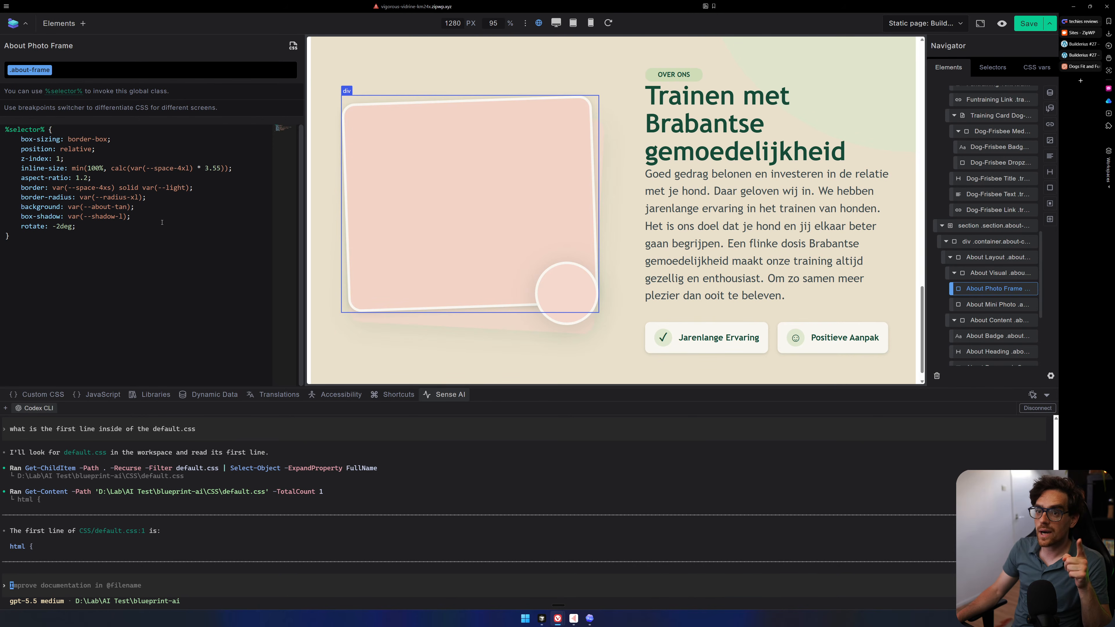
{"action": "left_click_drag", "start_coordinate": [135, 207], "coordinate": [5, 206]}
{"action": "key", "text": "BackSpace"}
{"action": "key", "text": "BackSpace"}
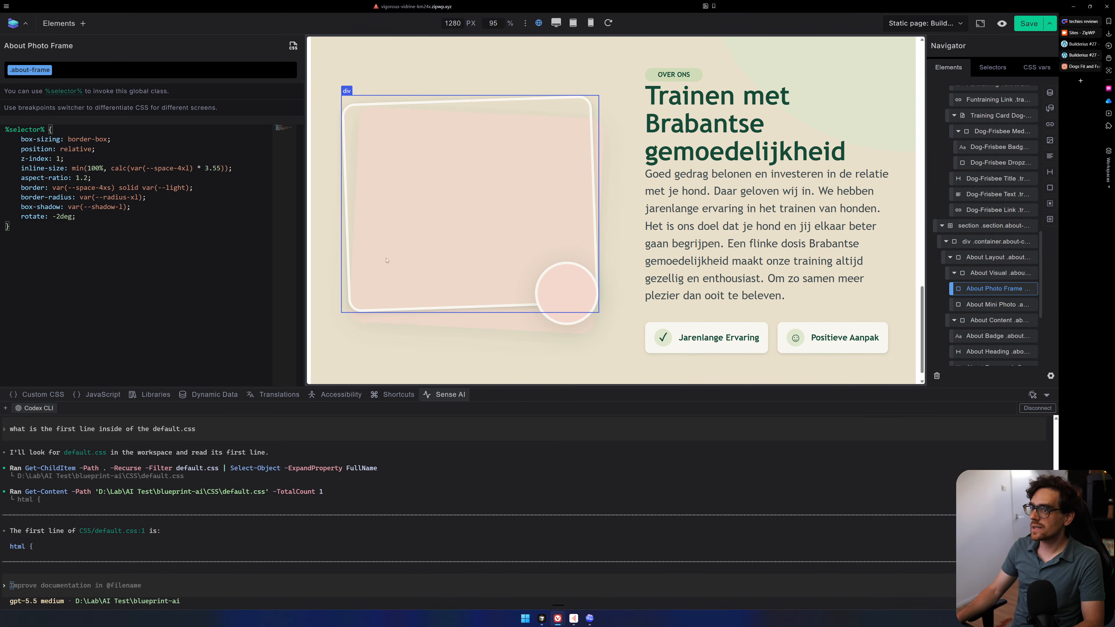
Look through the global element, class and custom selectors for the rule drawing the offset shape behind the photo frame.
{"action": "left_click", "coordinate": [976, 69]}
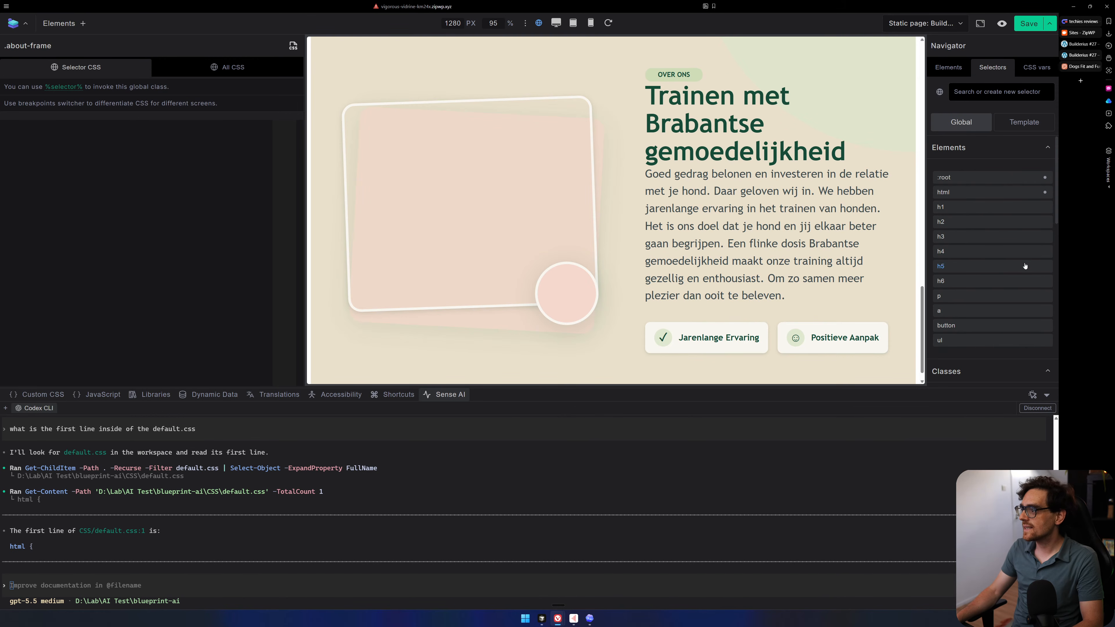
{"action": "scroll", "coordinate": [1022, 263], "scroll_direction": "down", "scroll_amount": 4}
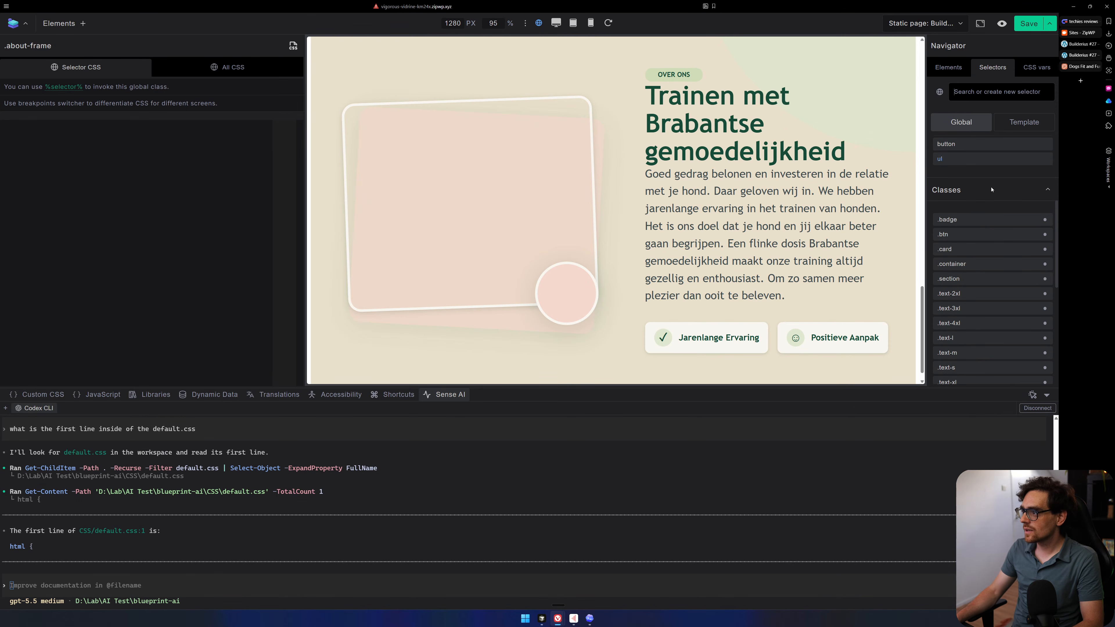
{"action": "scroll", "coordinate": [991, 153], "scroll_direction": "down", "scroll_amount": 10}
{"action": "scroll", "coordinate": [991, 194], "scroll_direction": "up", "scroll_amount": 10}
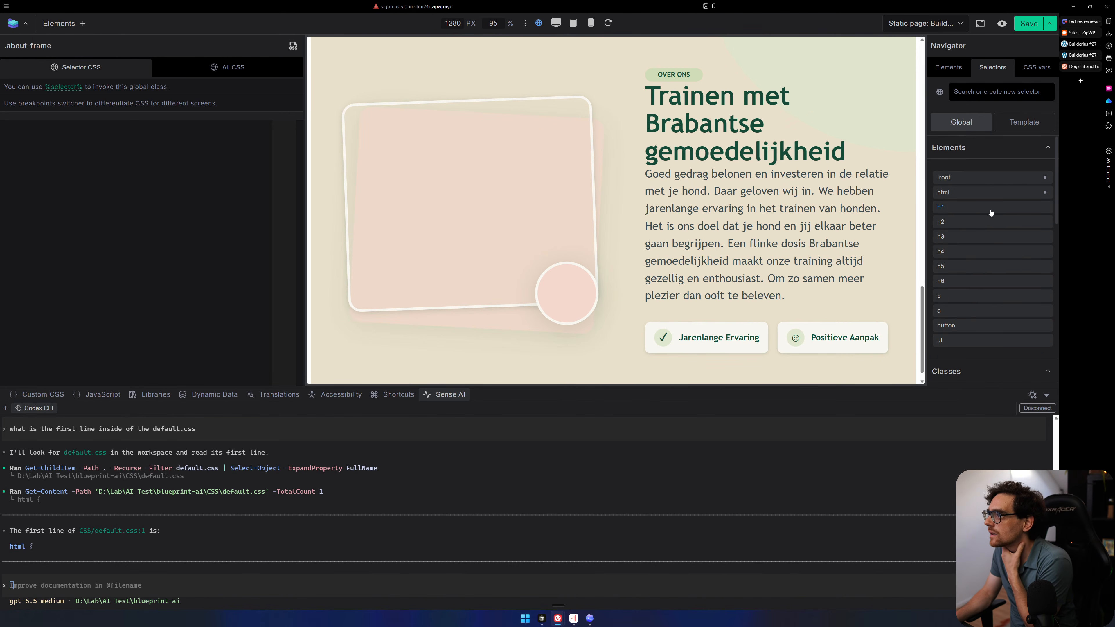
{"action": "scroll", "coordinate": [991, 212], "scroll_direction": "down", "scroll_amount": 10}
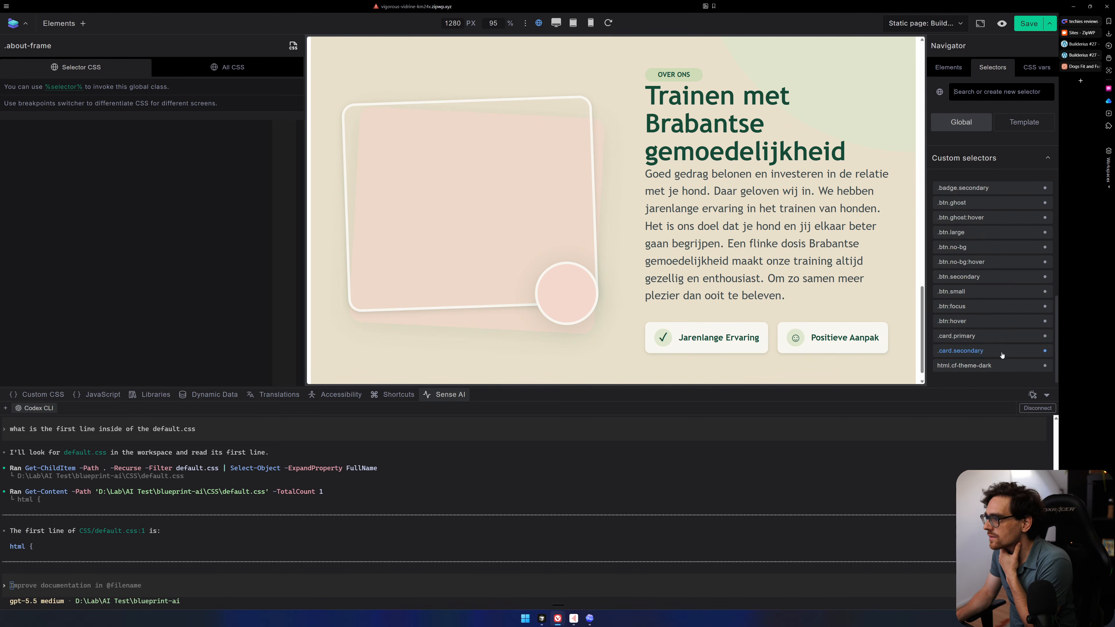
Inspect the classes of the second About paragraph, the Funtraining dropzone and the training heading, comparing with the global custom selectors.
{"action": "left_click", "coordinate": [746, 231]}
{"action": "scroll", "coordinate": [761, 198], "scroll_direction": "up", "scroll_amount": 10}
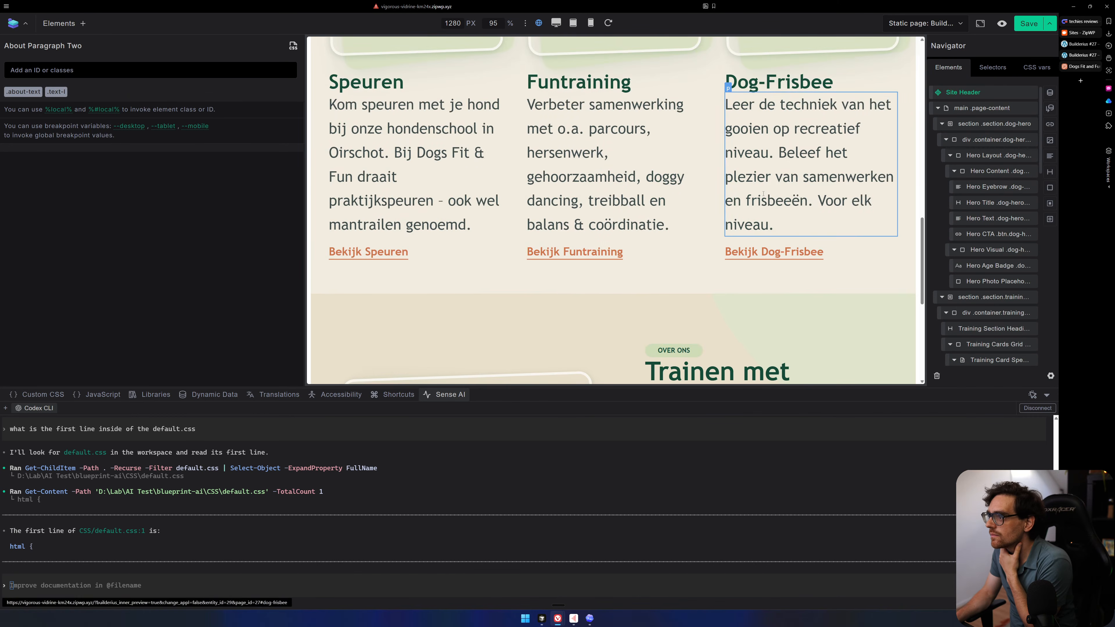
{"action": "left_click", "coordinate": [674, 176]}
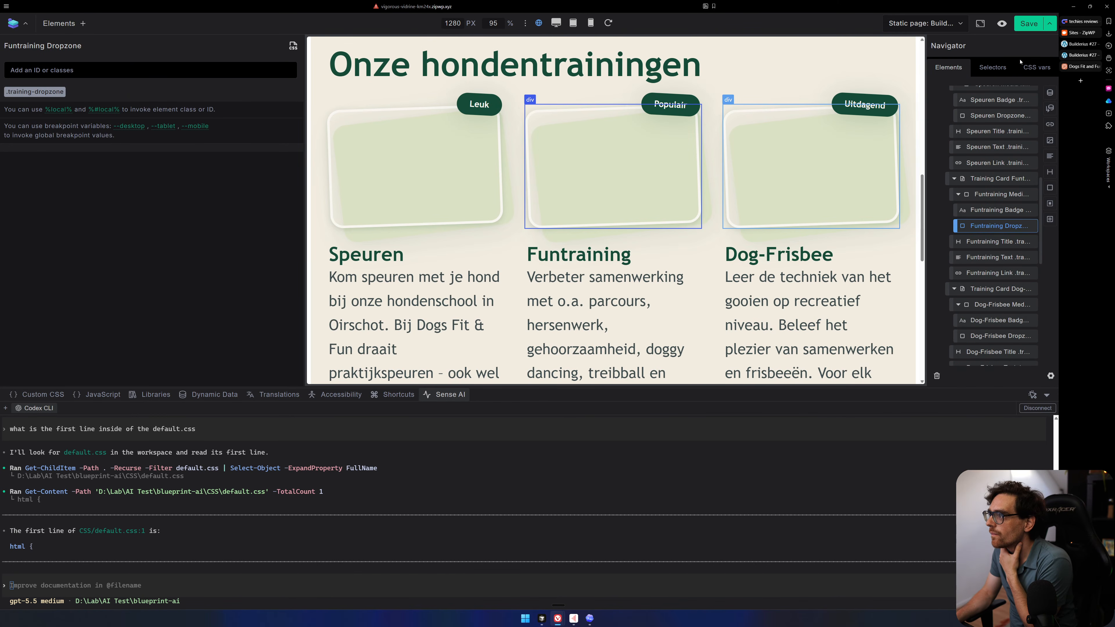
{"action": "left_click", "coordinate": [995, 67]}
{"action": "scroll", "coordinate": [994, 185], "scroll_direction": "down", "scroll_amount": 10}
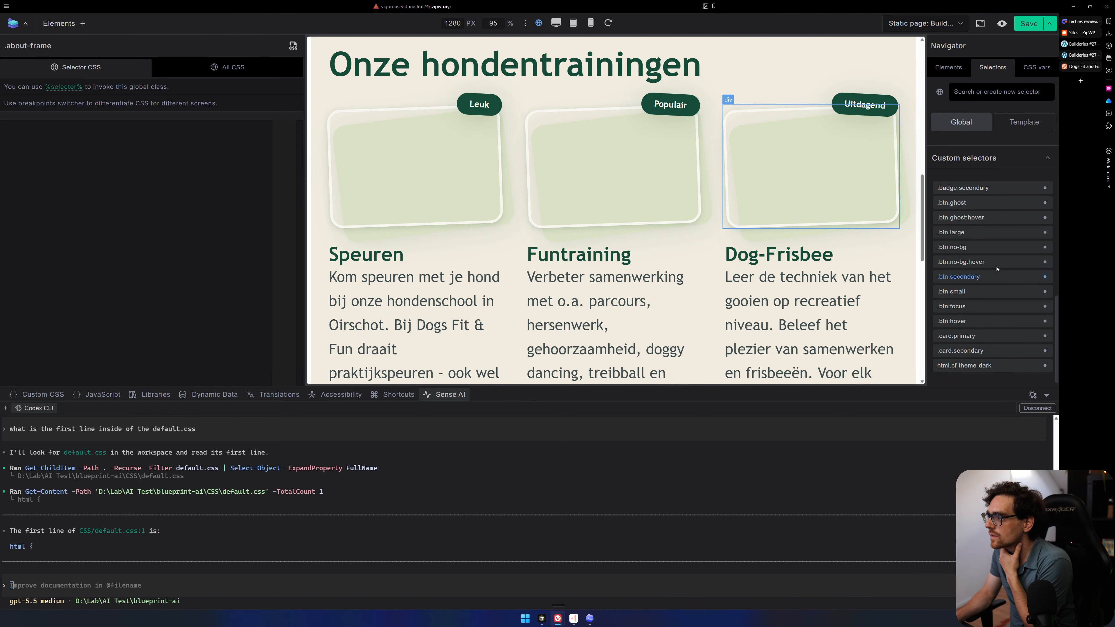
{"action": "left_click", "coordinate": [747, 77]}
{"action": "scroll", "coordinate": [373, 167], "scroll_direction": "up", "scroll_amount": 3}
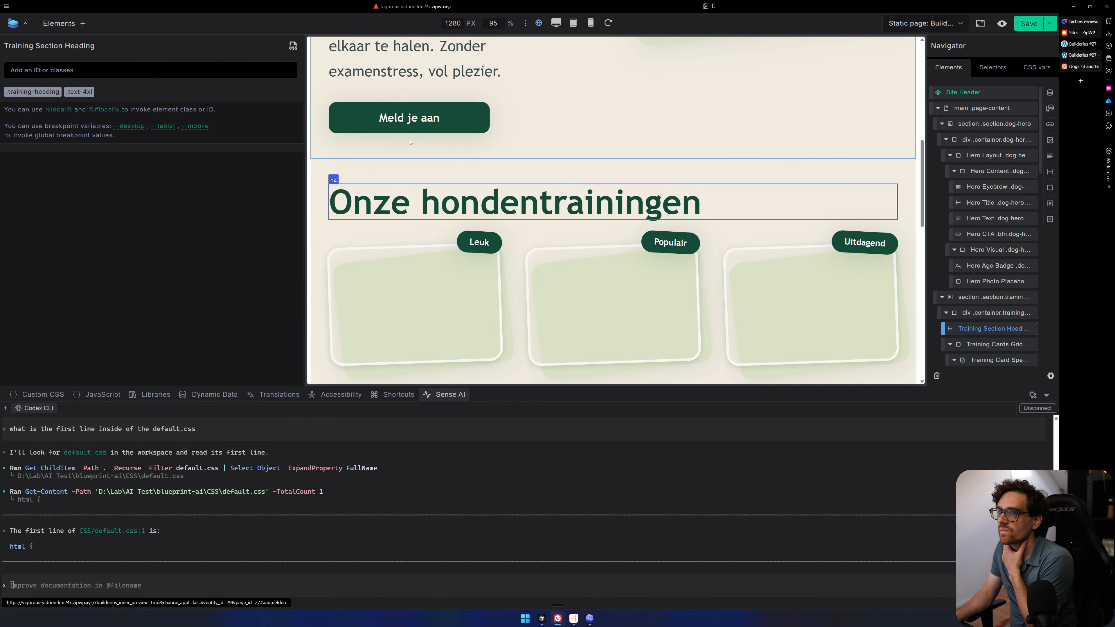
Recheck the global classes and custom selectors, and inspect the classes on the Over ons section's container.
{"action": "left_click", "coordinate": [992, 67]}
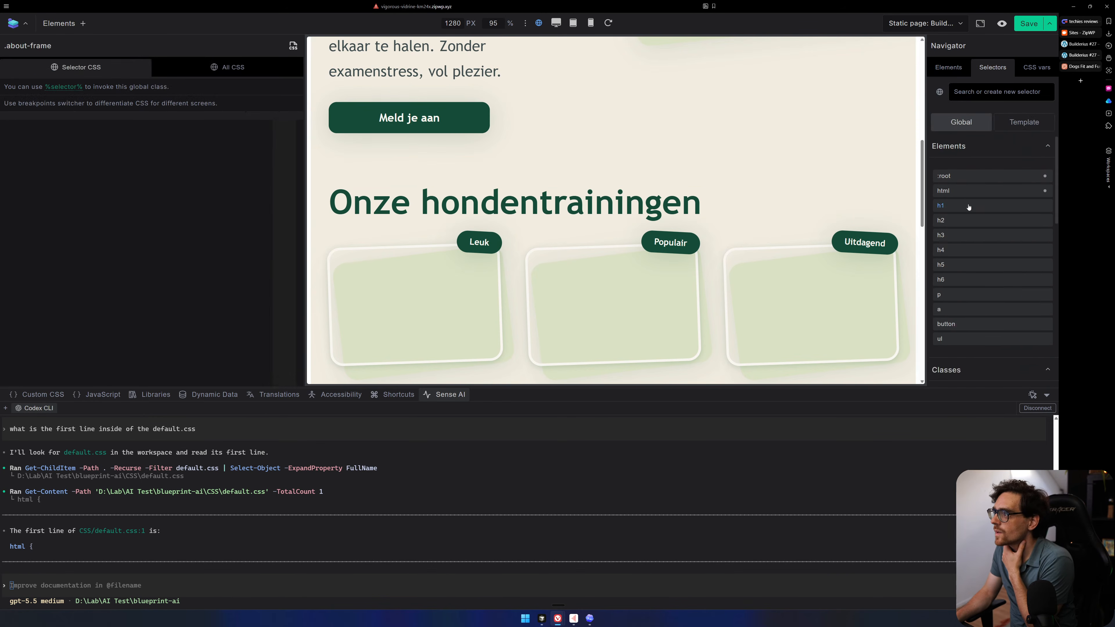
{"action": "scroll", "coordinate": [985, 231], "scroll_direction": "down", "scroll_amount": 3}
{"action": "scroll", "coordinate": [985, 232], "scroll_direction": "down", "scroll_amount": 3}
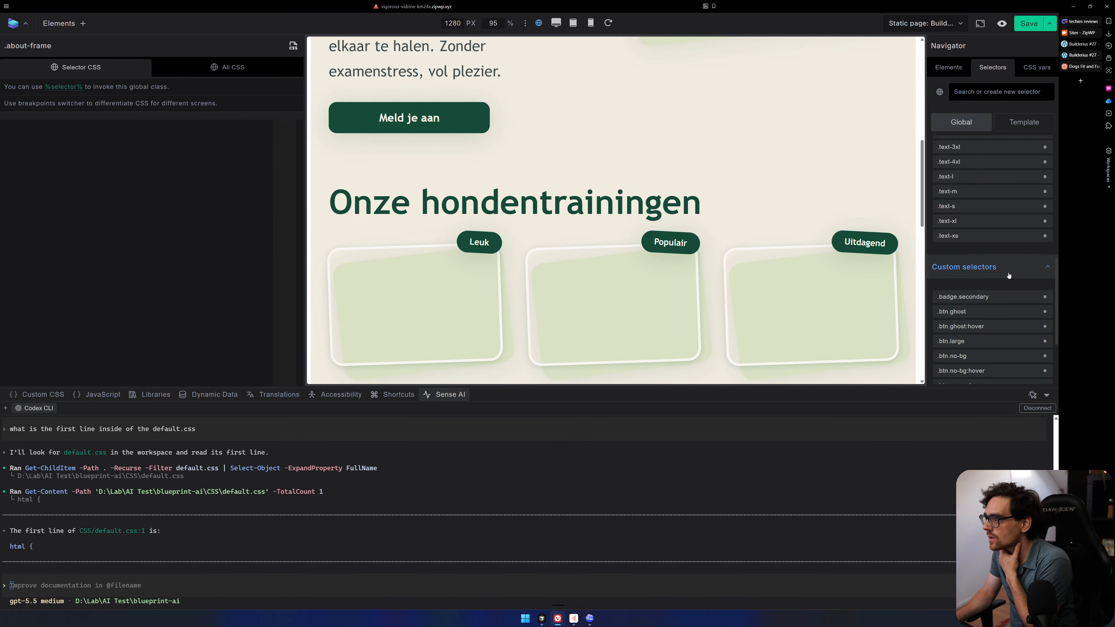
{"action": "scroll", "coordinate": [732, 234], "scroll_direction": "down", "scroll_amount": 4}
{"action": "scroll", "coordinate": [732, 234], "scroll_direction": "down", "scroll_amount": 6}
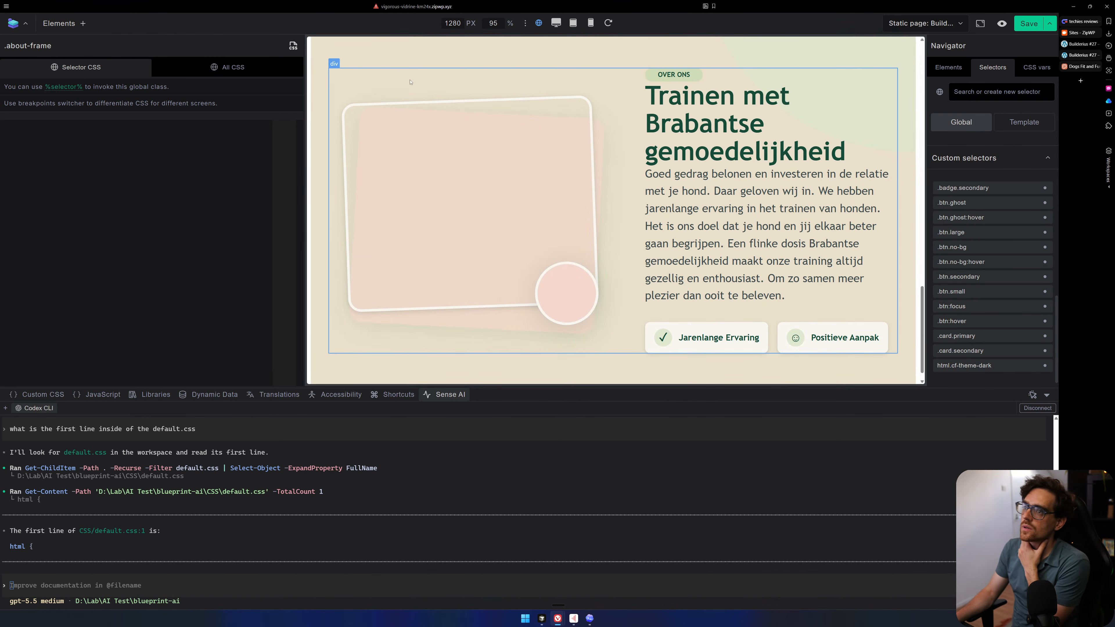
{"action": "left_click", "coordinate": [374, 48]}
{"action": "scroll", "coordinate": [1041, 228], "scroll_direction": "down", "scroll_amount": 5}
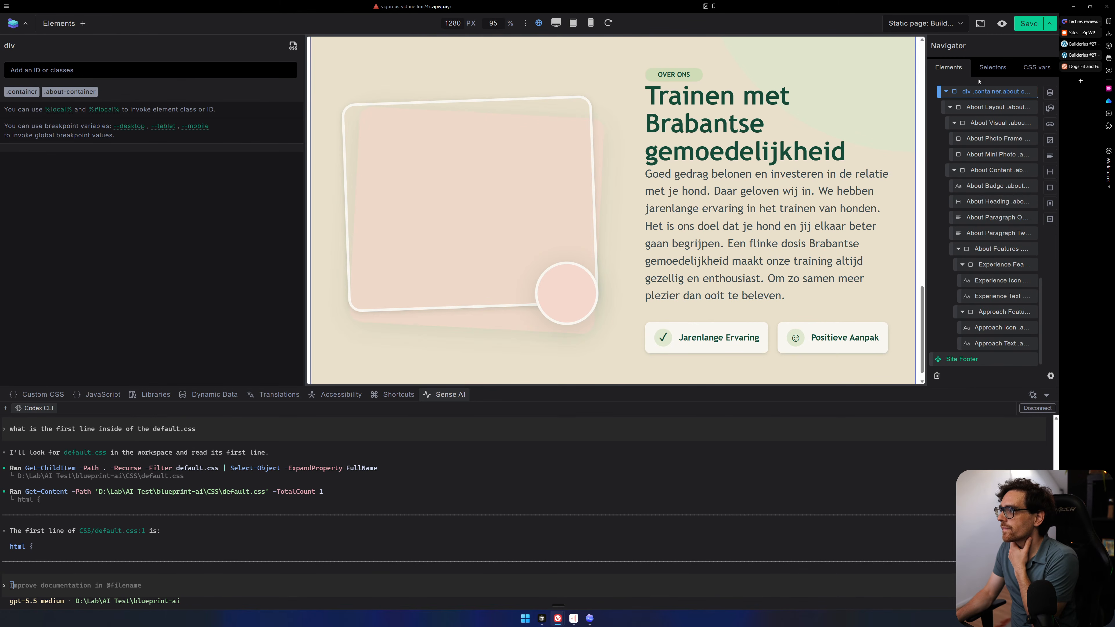
Examine the template's custom selectors for the pseudo-element behind the Over ons photo frame.
{"action": "left_click", "coordinate": [983, 68]}
{"action": "scroll", "coordinate": [1011, 249], "scroll_direction": "down", "scroll_amount": 8}
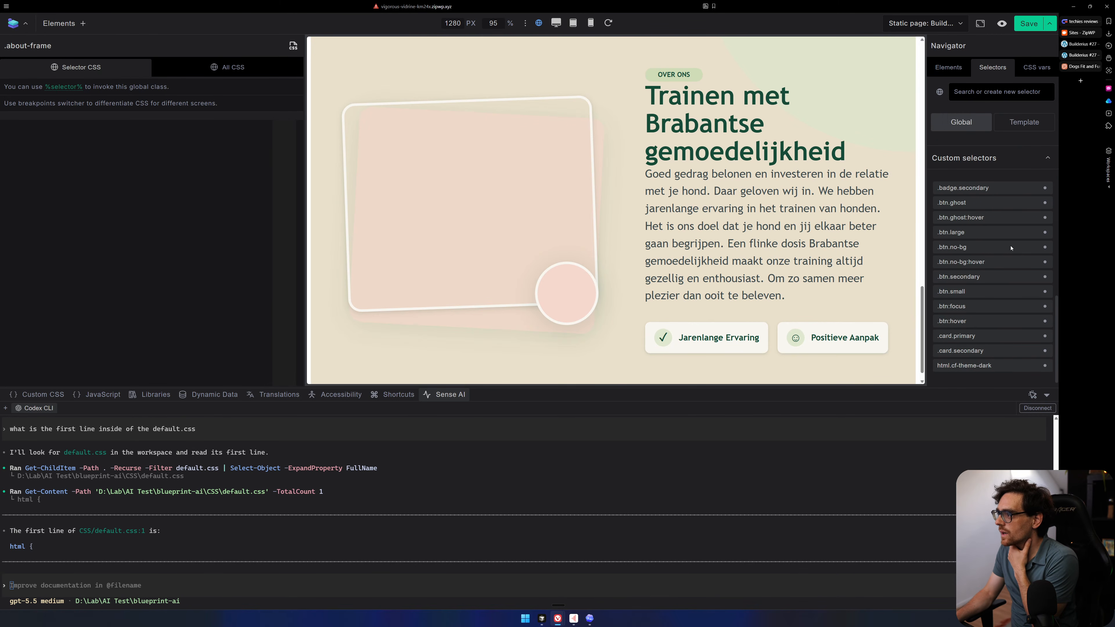
{"action": "left_click", "coordinate": [1023, 129]}
{"action": "scroll", "coordinate": [999, 275], "scroll_direction": "down", "scroll_amount": 3}
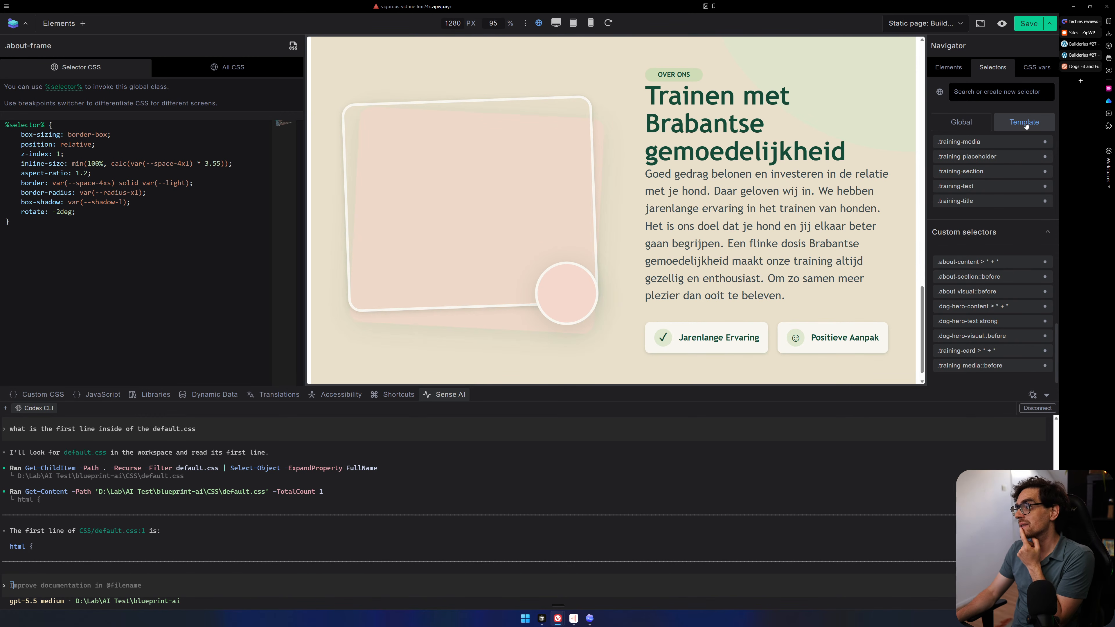
Check which actions the template's classes such as .about-badge offer for moving them to the global selectors.
{"action": "right_click", "coordinate": [990, 150]}
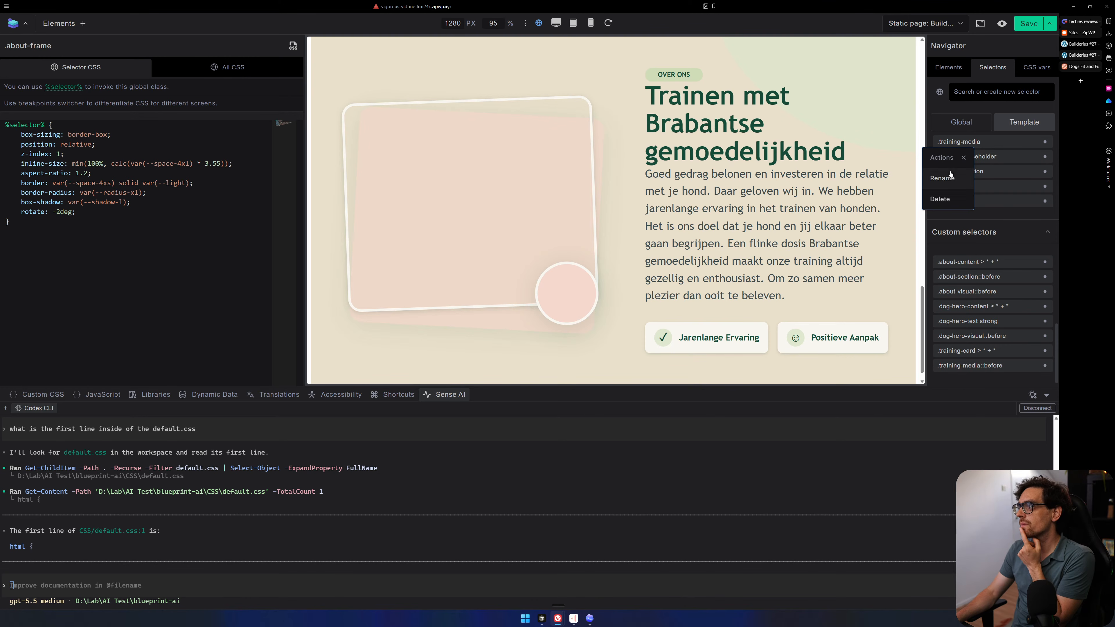
{"action": "left_click", "coordinate": [1019, 224]}
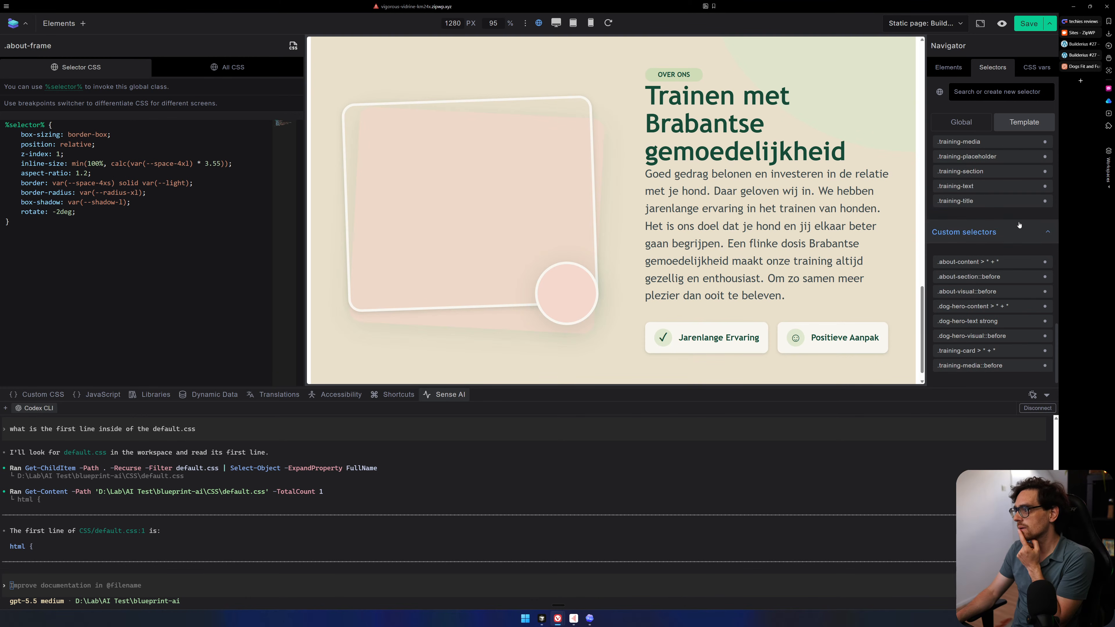
{"action": "scroll", "coordinate": [1007, 336], "scroll_direction": "up", "scroll_amount": 5}
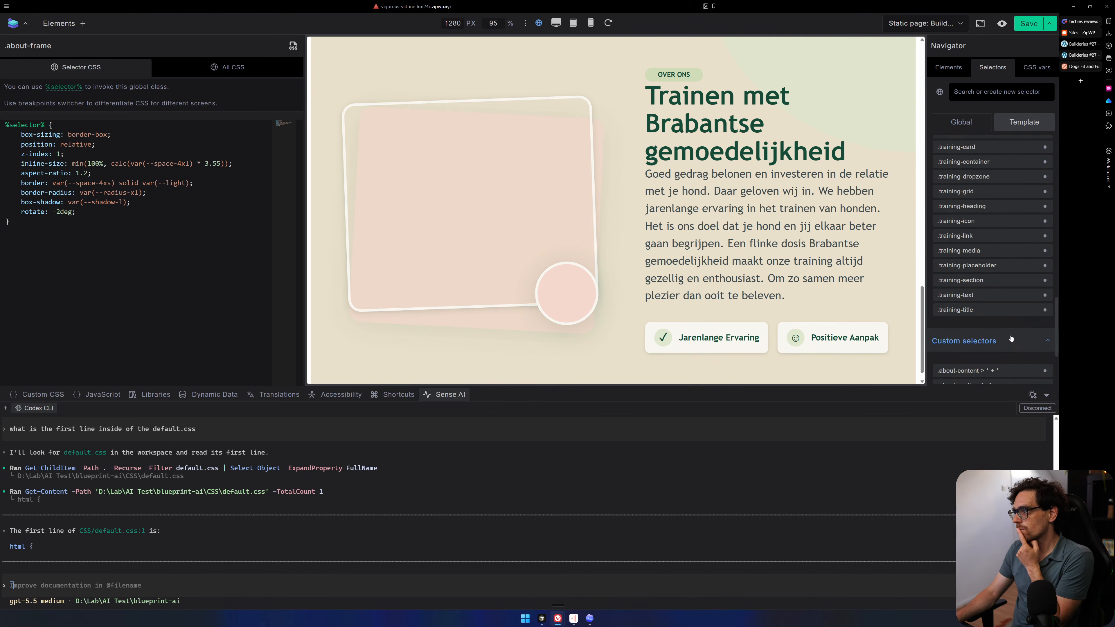
{"action": "scroll", "coordinate": [1004, 333], "scroll_direction": "up", "scroll_amount": 10}
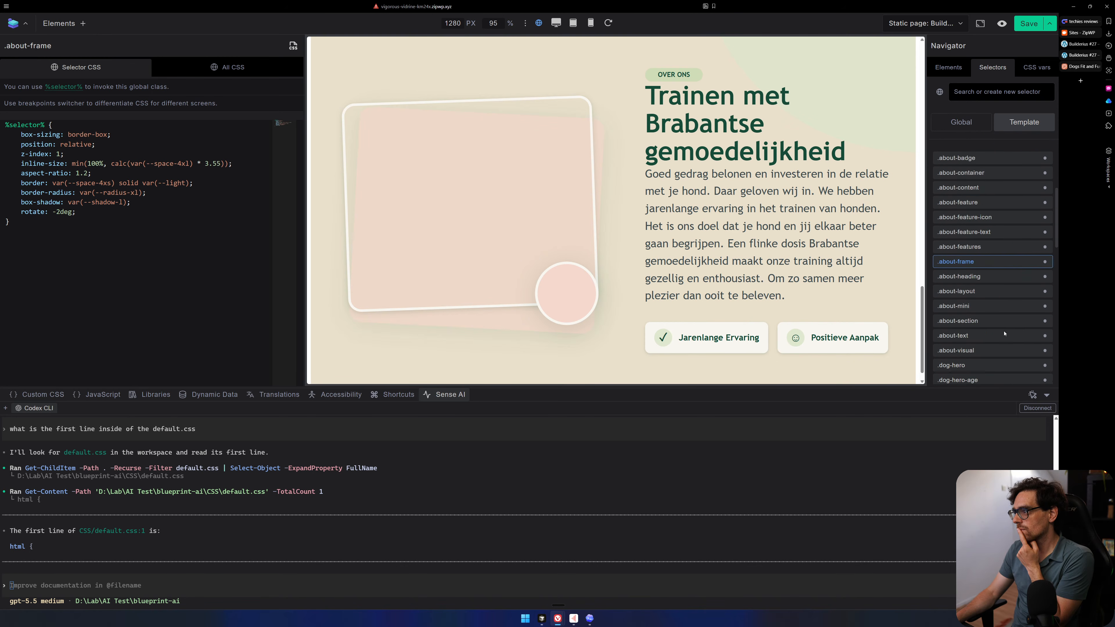
{"action": "scroll", "coordinate": [1004, 334], "scroll_direction": "up", "scroll_amount": 2}
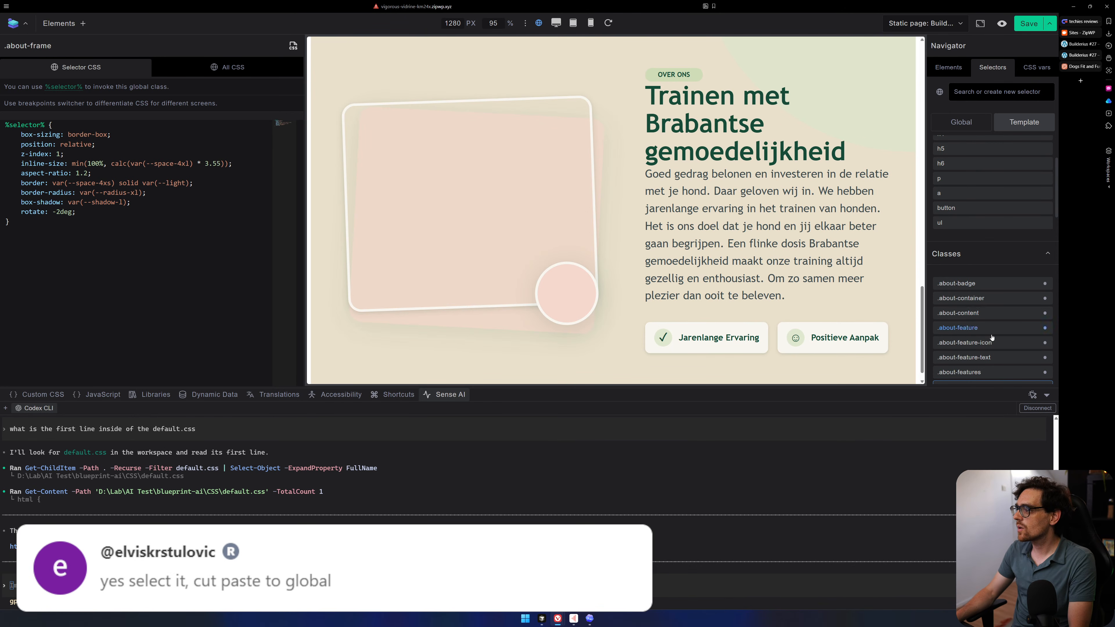
{"action": "right_click", "coordinate": [992, 286]}
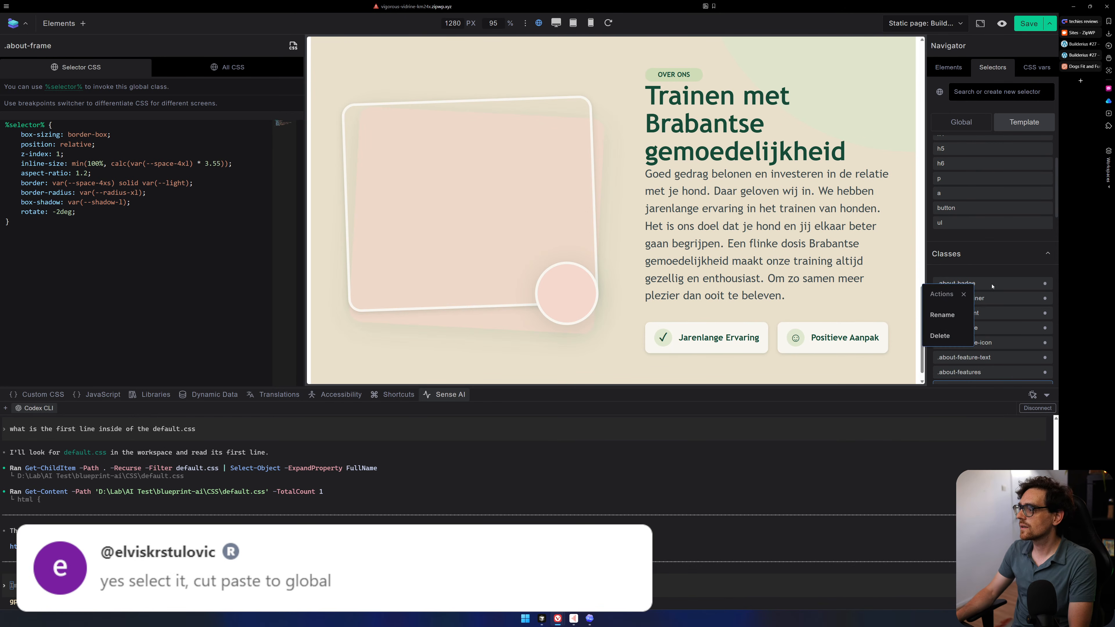
{"action": "left_click", "coordinate": [1011, 289]}
{"action": "right_click", "coordinate": [1016, 288]}
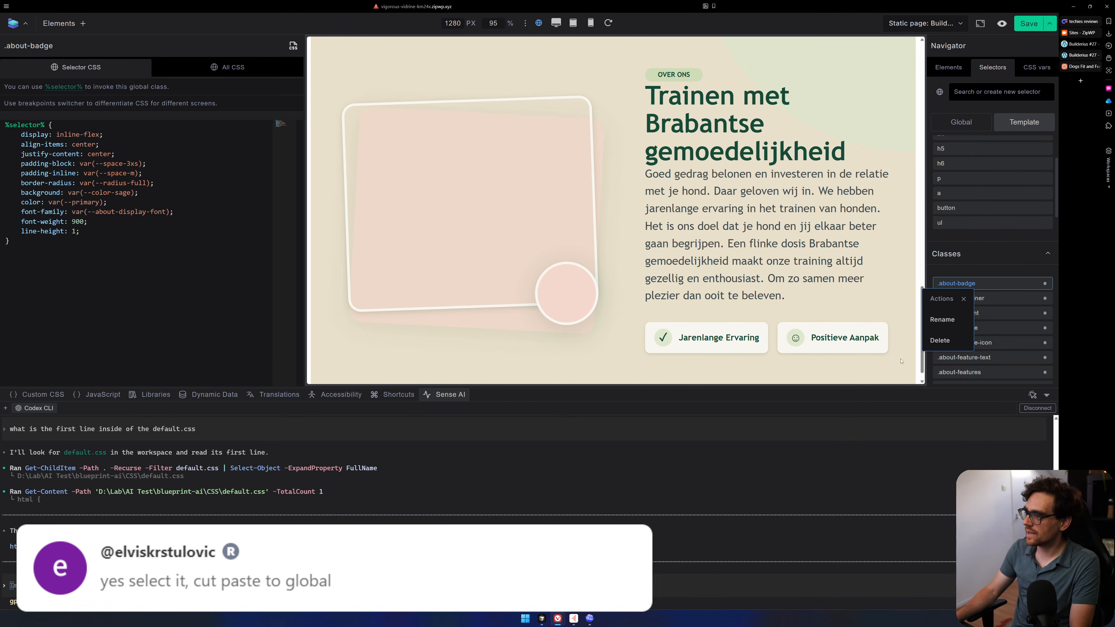
Collapse the page's sections in the element tree and check the actions available for the Over ons section.
{"action": "scroll", "coordinate": [377, 103], "scroll_direction": "up", "scroll_amount": 2}
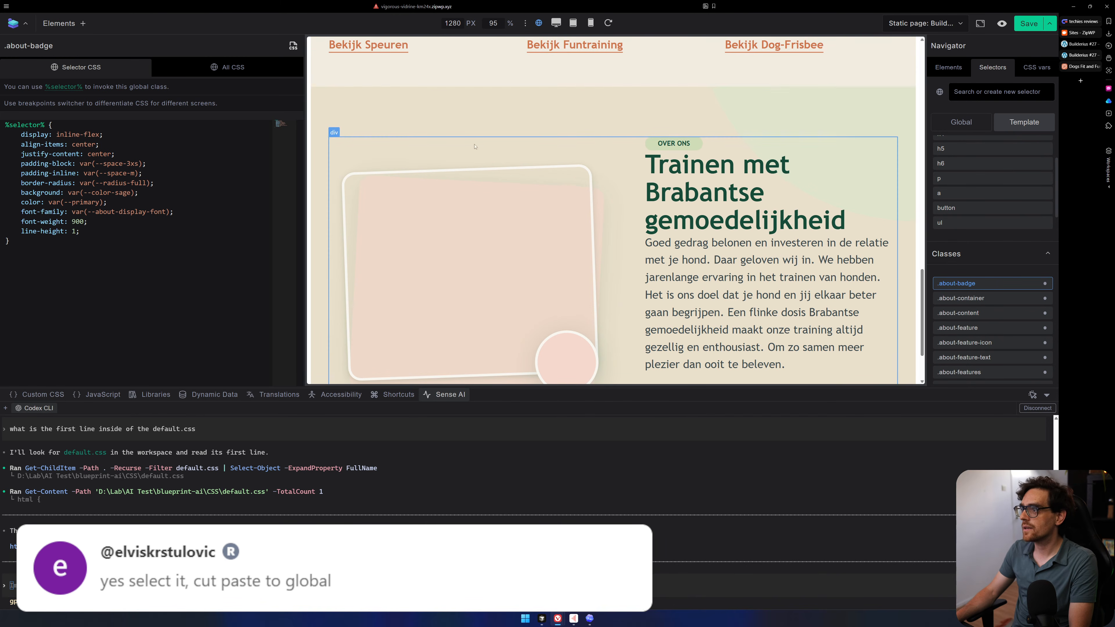
{"action": "left_click", "coordinate": [376, 103]}
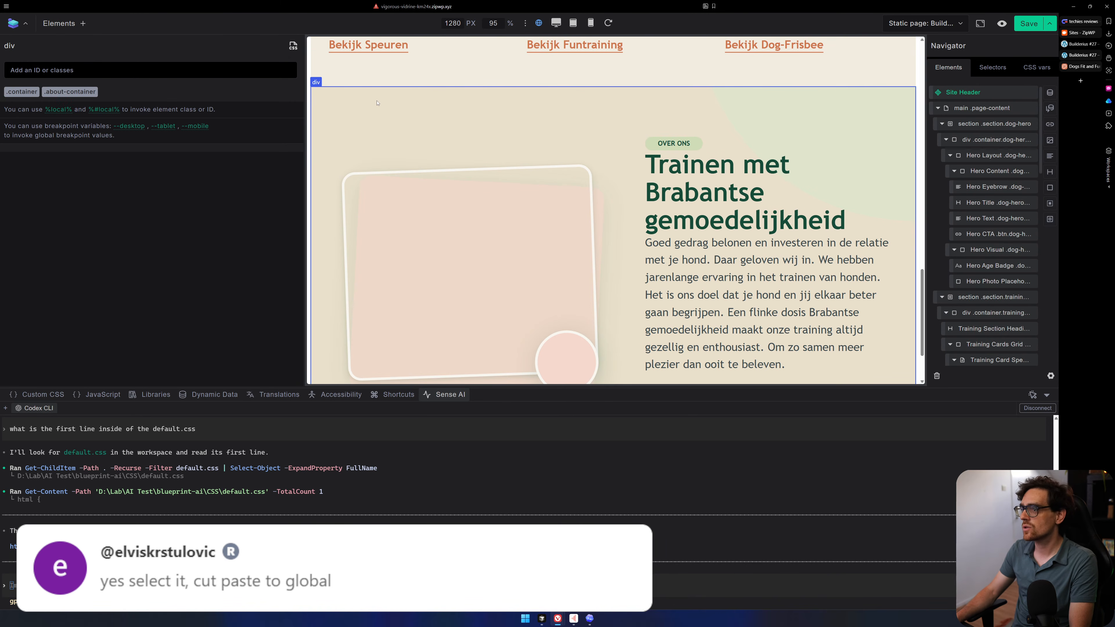
{"action": "right_click", "coordinate": [376, 103]}
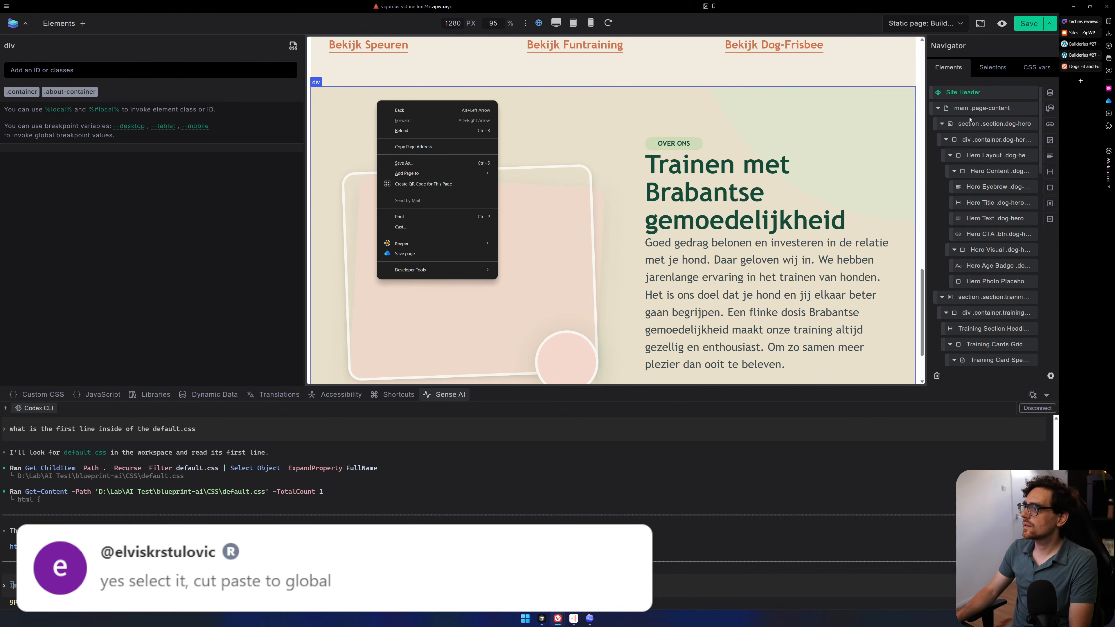
{"action": "left_click", "coordinate": [943, 124]}
{"action": "left_click", "coordinate": [942, 124]}
{"action": "left_click", "coordinate": [942, 139]}
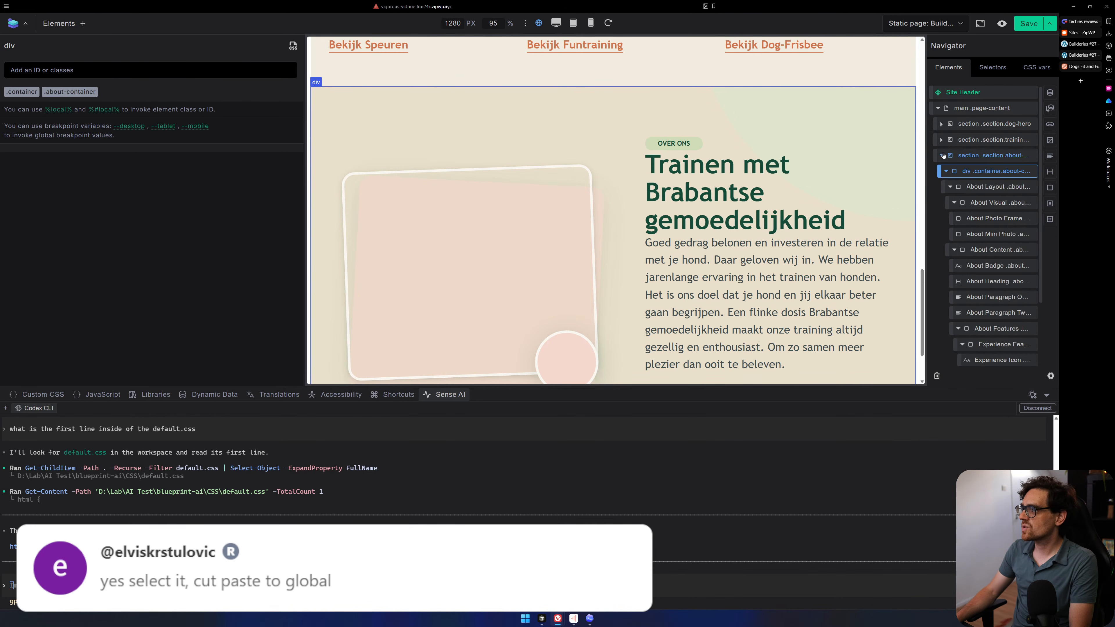
{"action": "left_click", "coordinate": [943, 156]}
{"action": "left_click", "coordinate": [971, 154]}
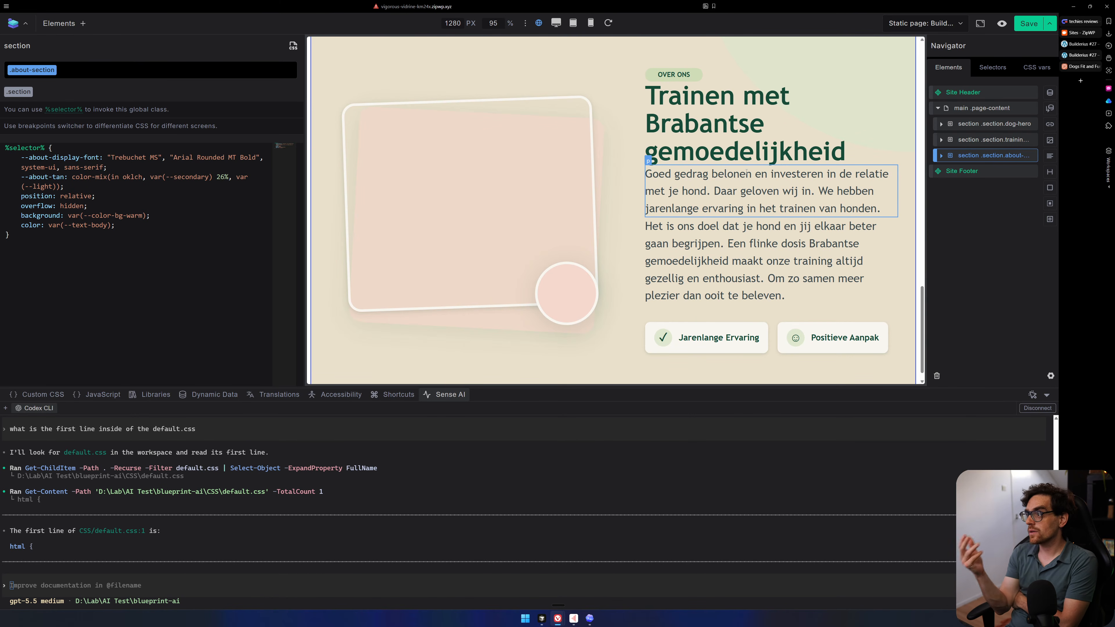
{"action": "right_click", "coordinate": [973, 157]}
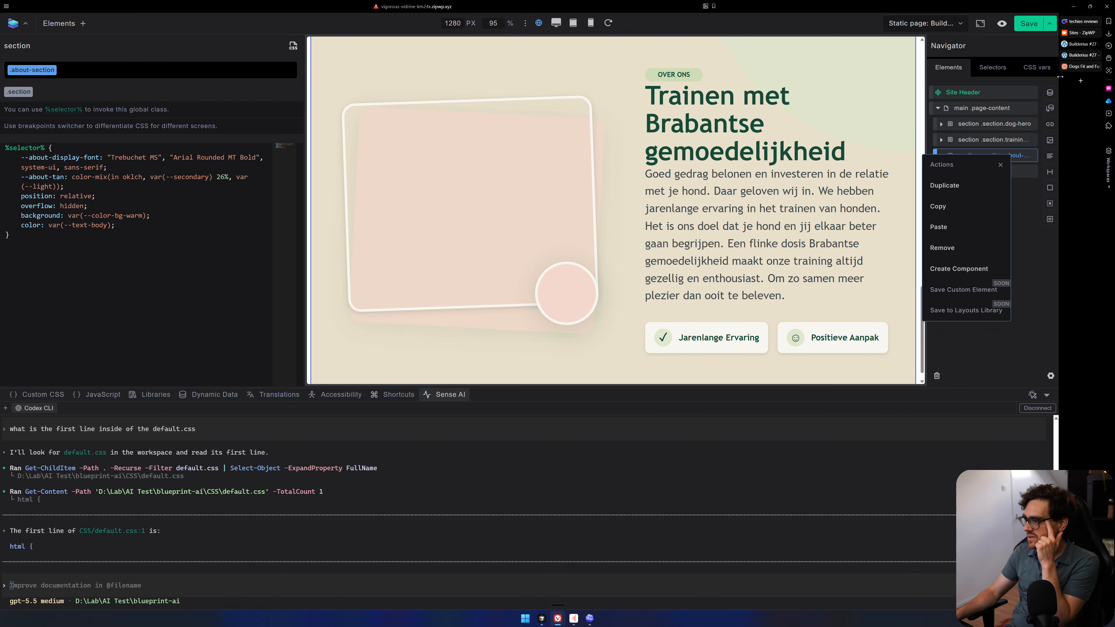
Check the template's CSS variables, the .about-section class rules and the classes on the Over ons container.
{"action": "left_click", "coordinate": [1044, 66]}
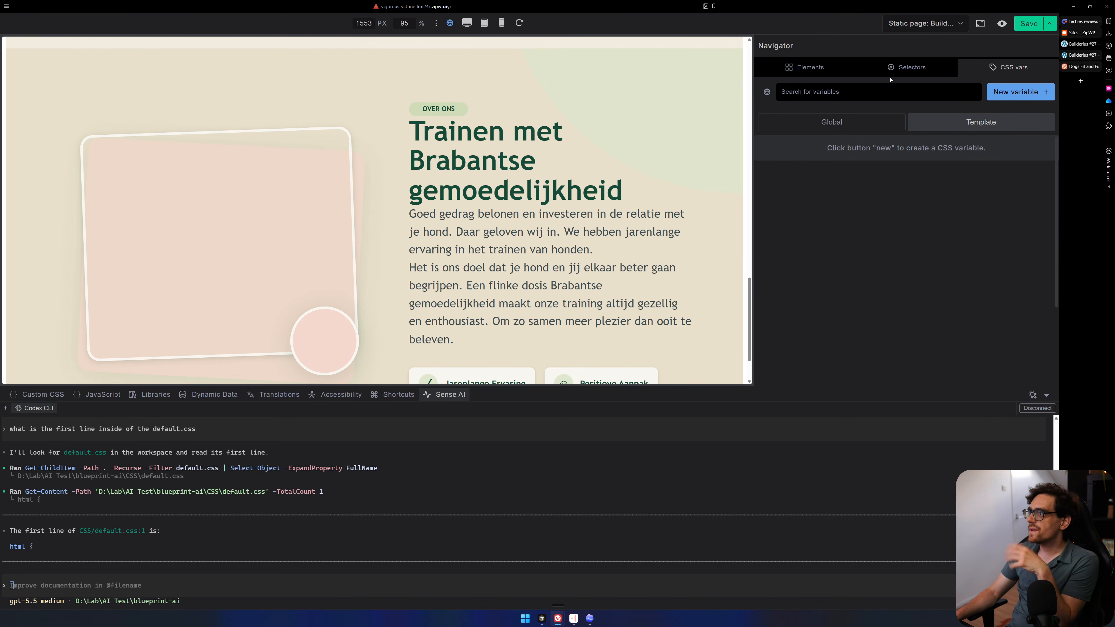
{"action": "left_click", "coordinate": [804, 67]}
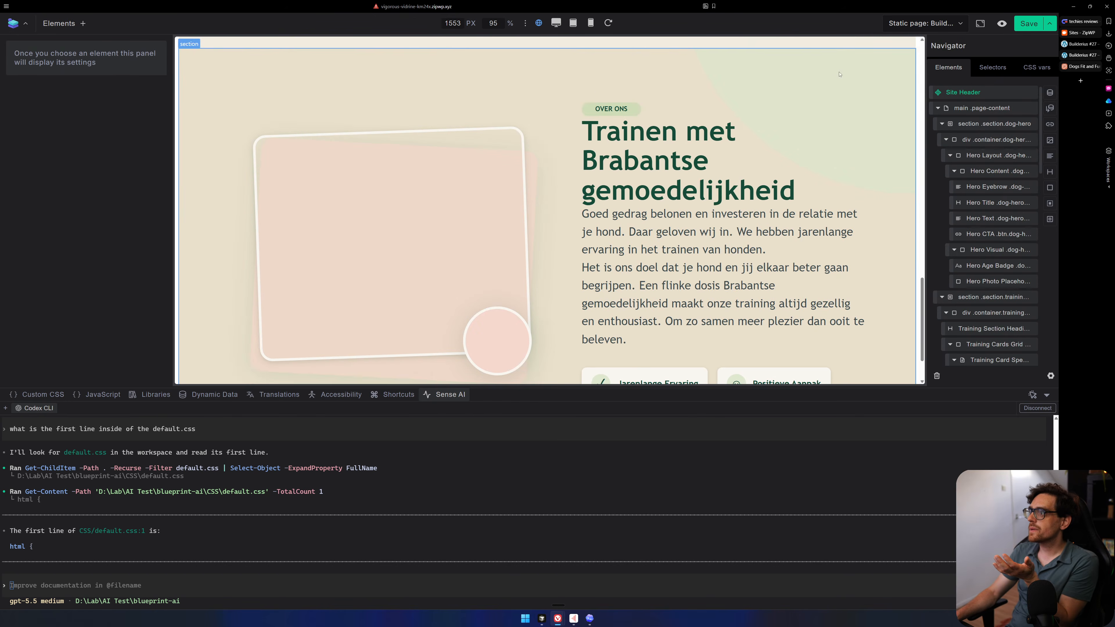
{"action": "left_click", "coordinate": [865, 211]}
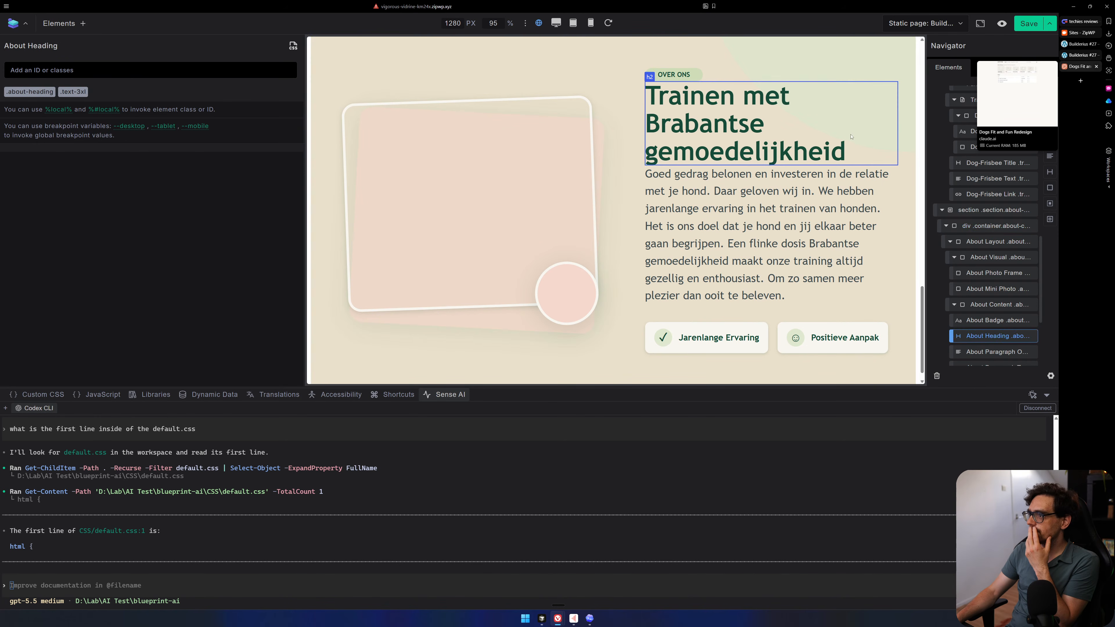
{"action": "left_click", "coordinate": [993, 67]}
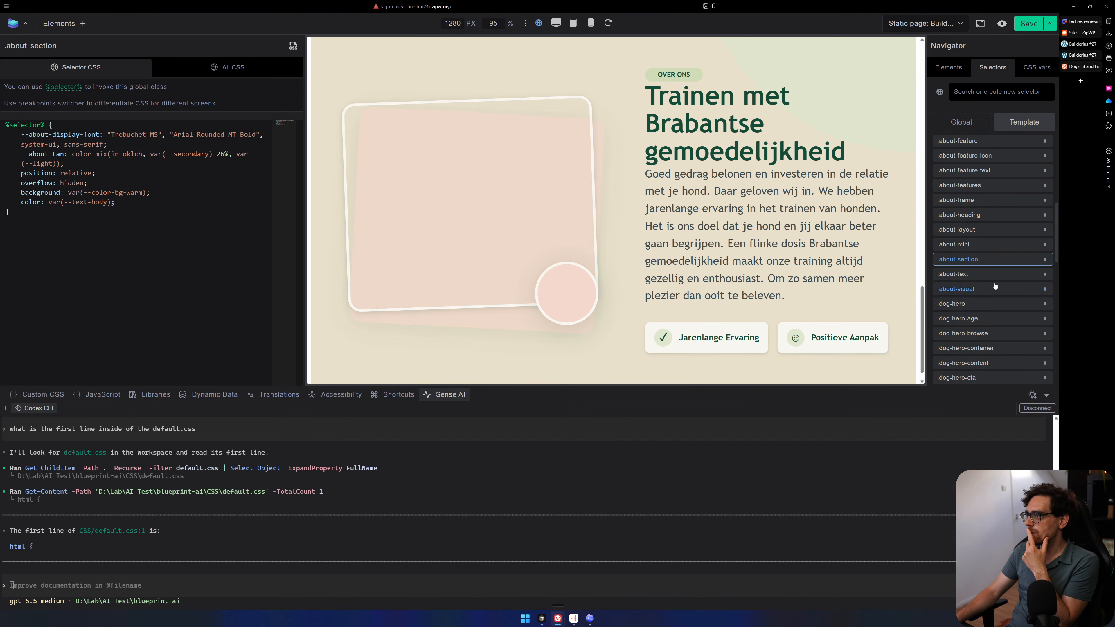
{"action": "right_click", "coordinate": [975, 259]}
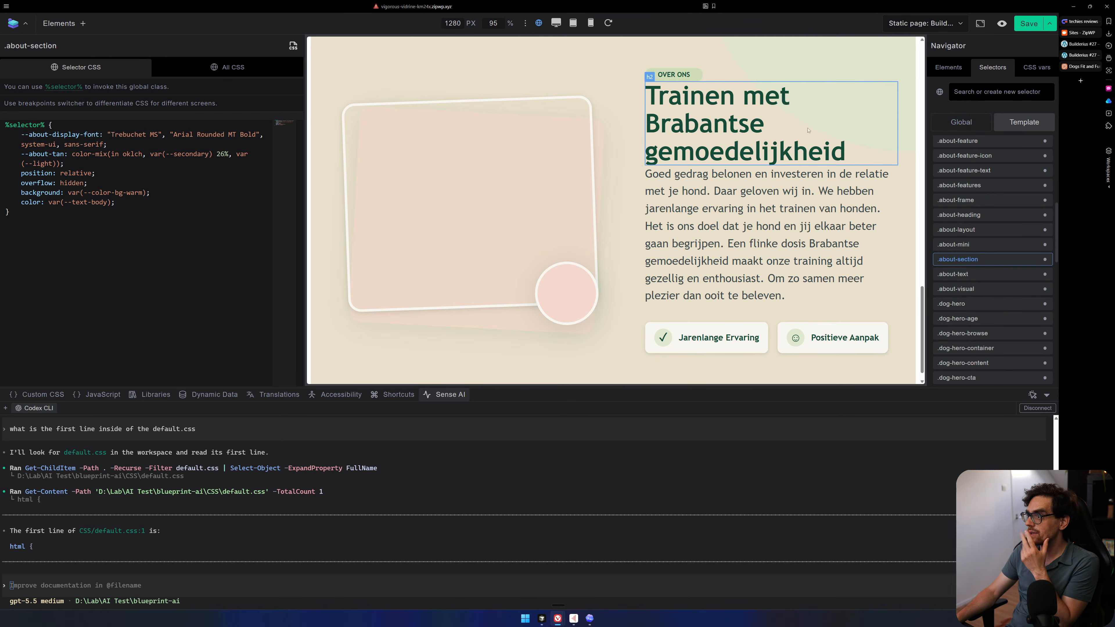
{"action": "scroll", "coordinate": [408, 110], "scroll_direction": "up", "scroll_amount": 2}
{"action": "left_click", "coordinate": [407, 109]}
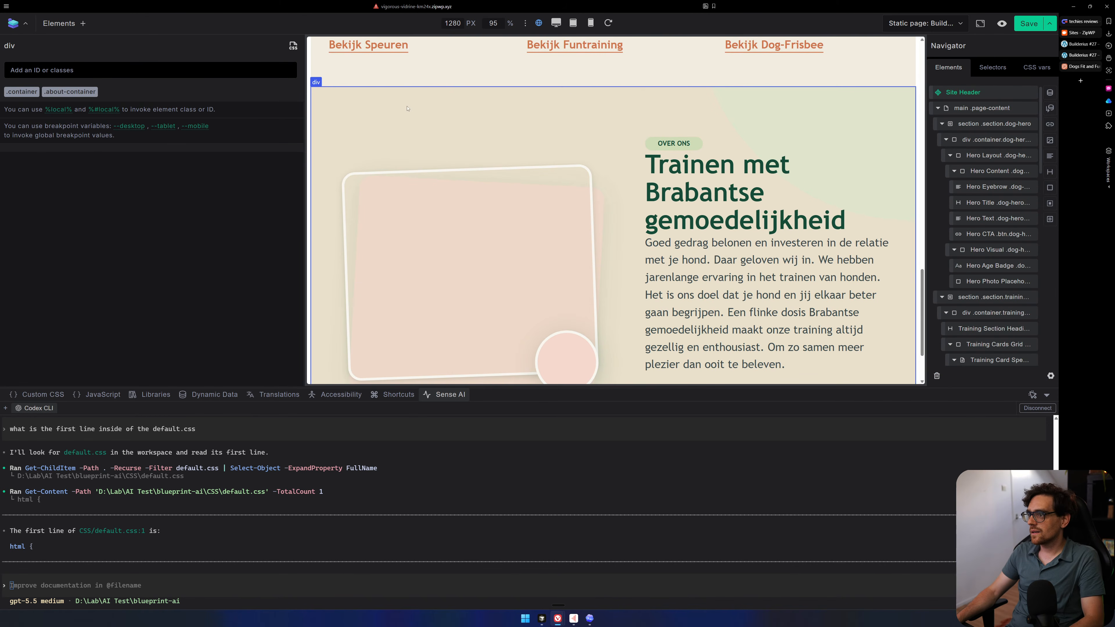
Save the template and open the list of all WordPress pages in the site preview's browser tab.
{"action": "left_click", "coordinate": [1023, 26]}
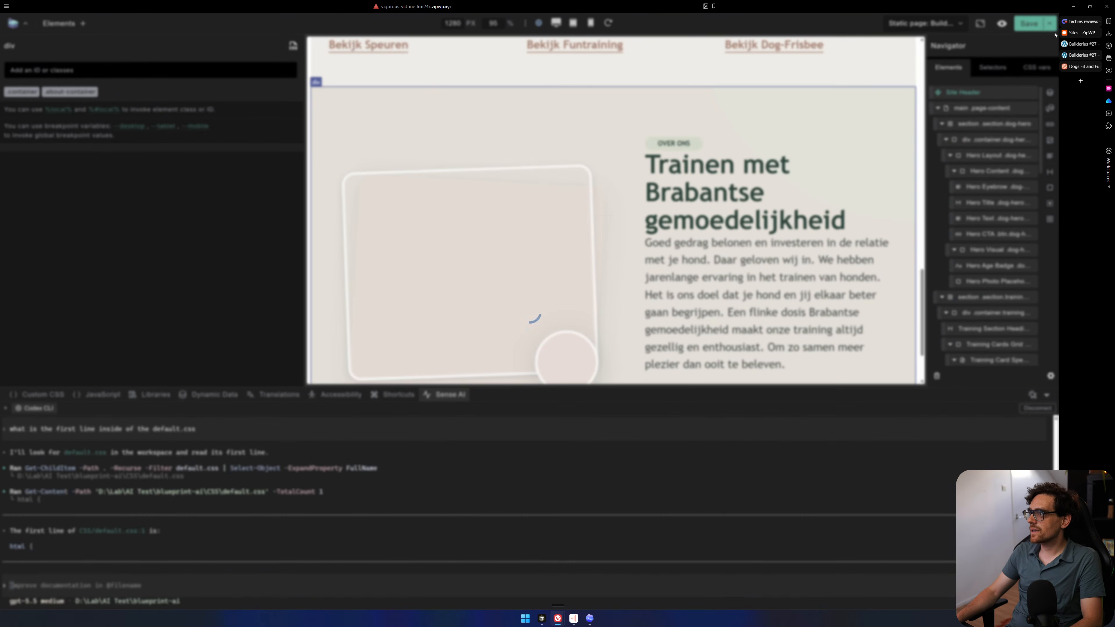
{"action": "left_click", "coordinate": [1078, 55]}
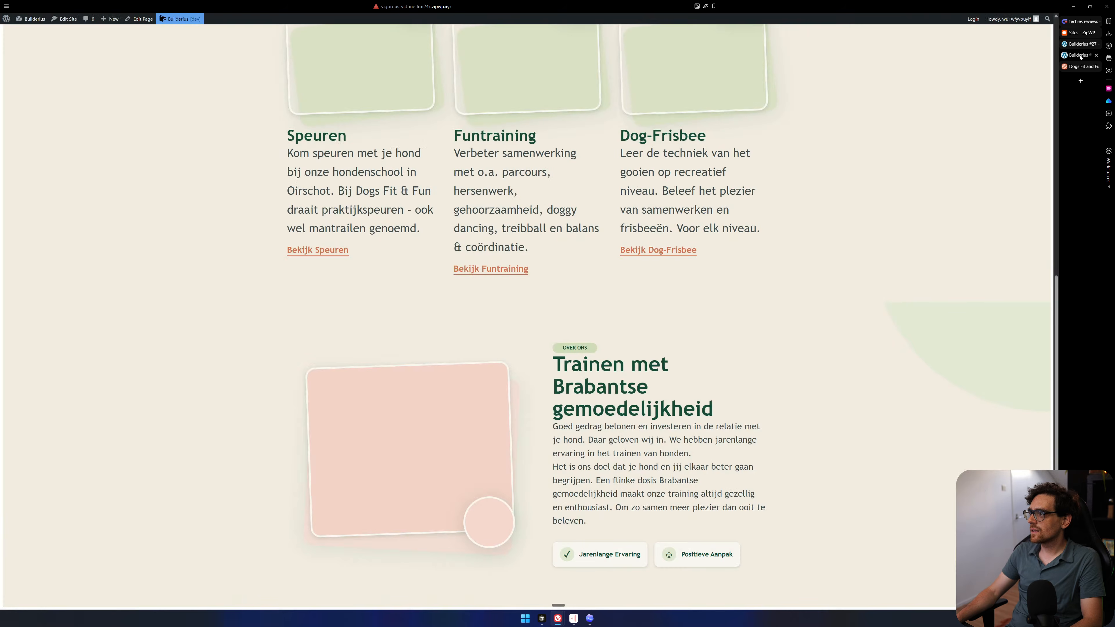
{"action": "left_click", "coordinate": [27, 30]}
{"action": "mouse_move", "coordinate": [23, 124]}
{"action": "left_click", "coordinate": [90, 141]}
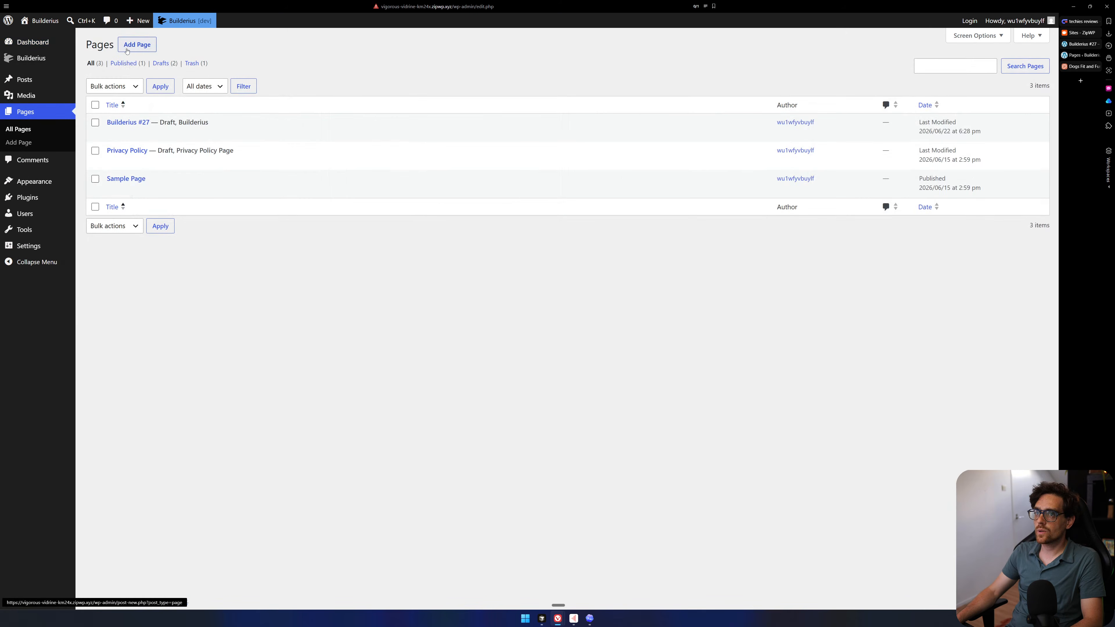
Add a new page, open it in Builderius and select its main .page-content element.
{"action": "left_click", "coordinate": [142, 44]}
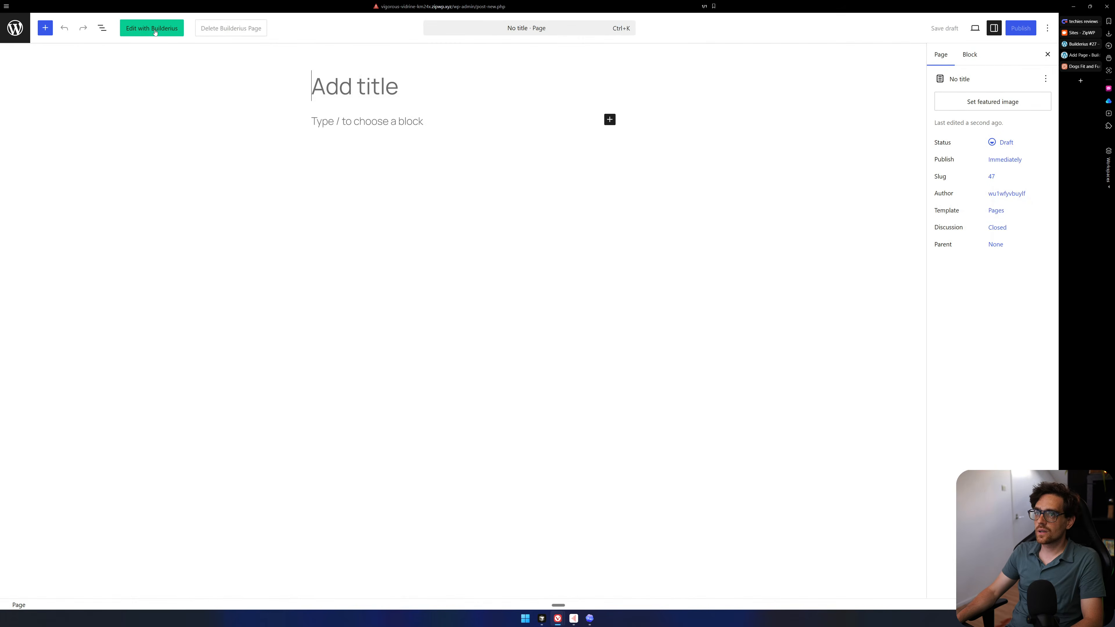
{"action": "left_click", "coordinate": [154, 30]}
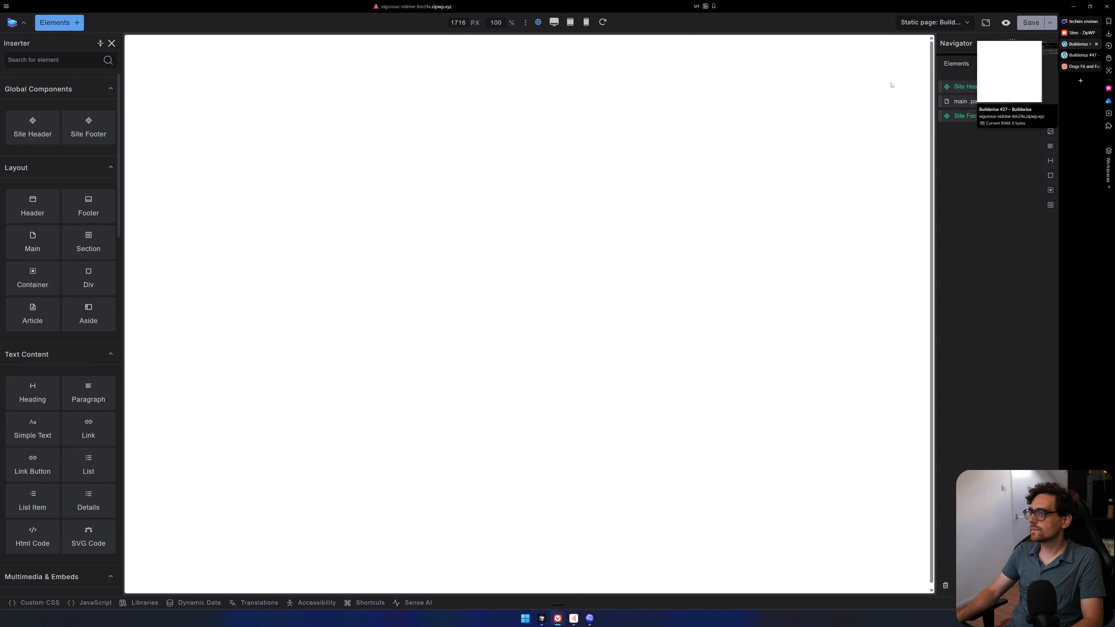
{"action": "right_click", "coordinate": [362, 164]}
{"action": "left_click", "coordinate": [637, 139]}
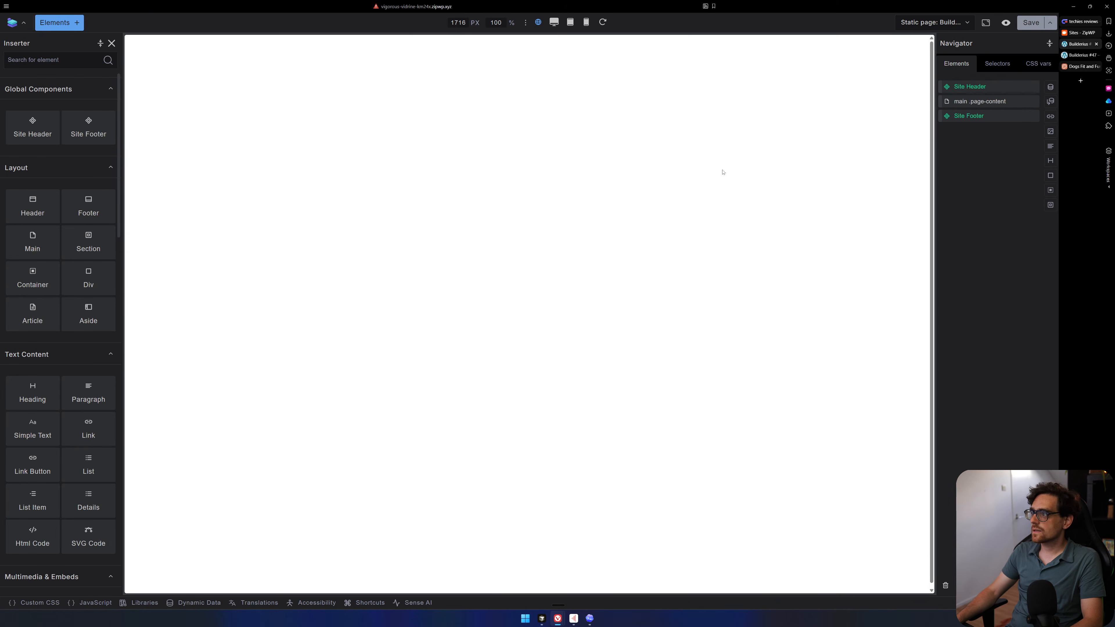
{"action": "left_click", "coordinate": [1012, 100]}
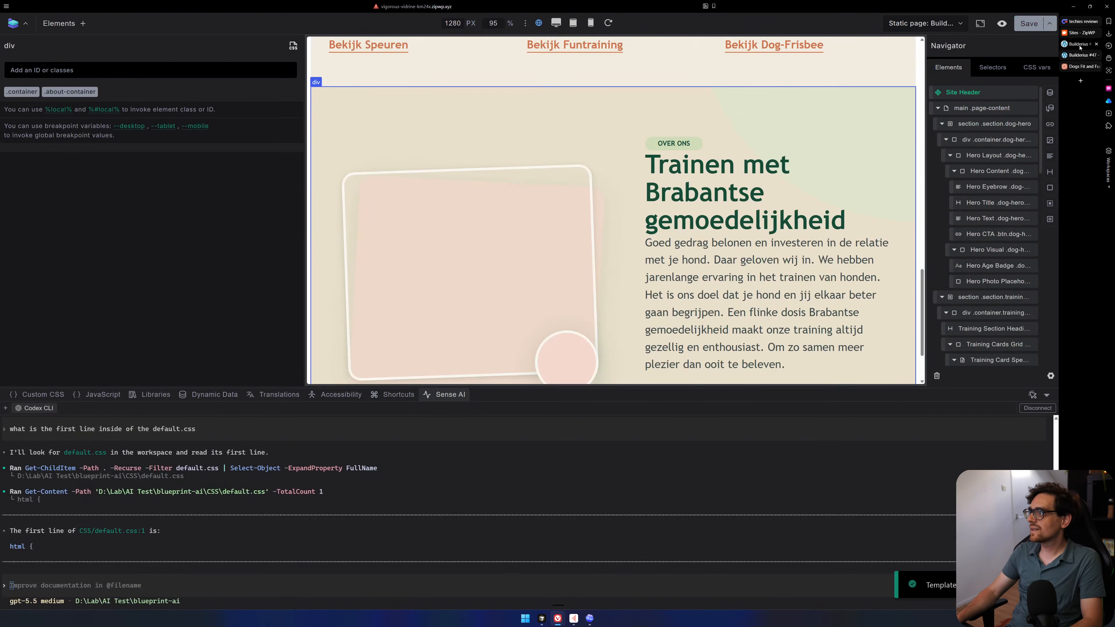
Copy the entire Over ons section element from the dog-training page.
{"action": "right_click", "coordinate": [353, 102]}
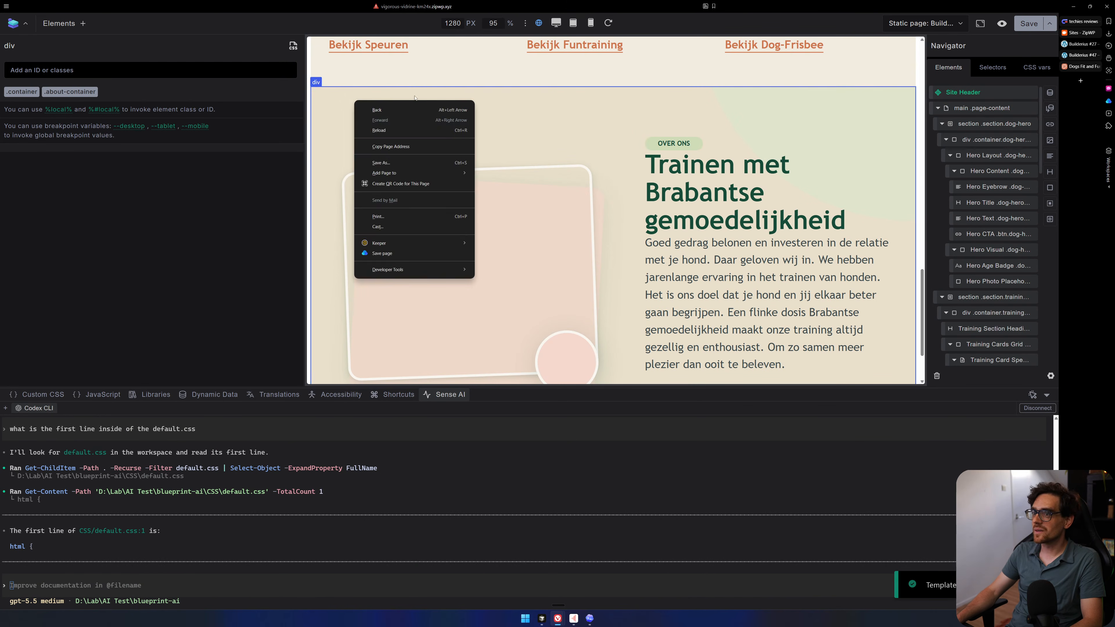
{"action": "right_click", "coordinate": [617, 102]}
{"action": "left_click", "coordinate": [370, 88]}
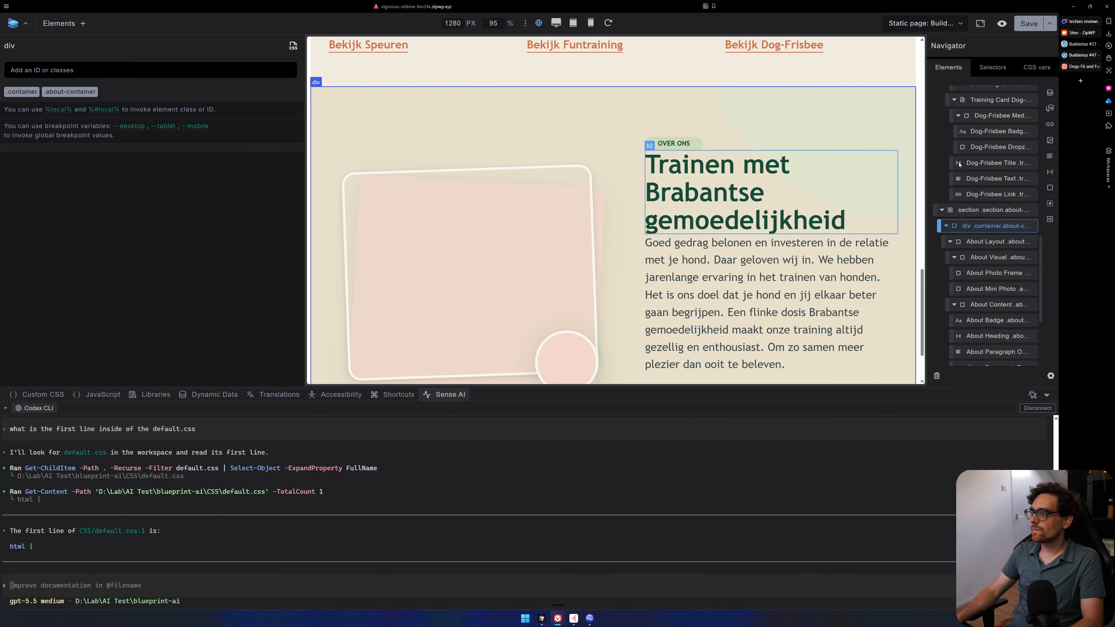
{"action": "right_click", "coordinate": [980, 208]}
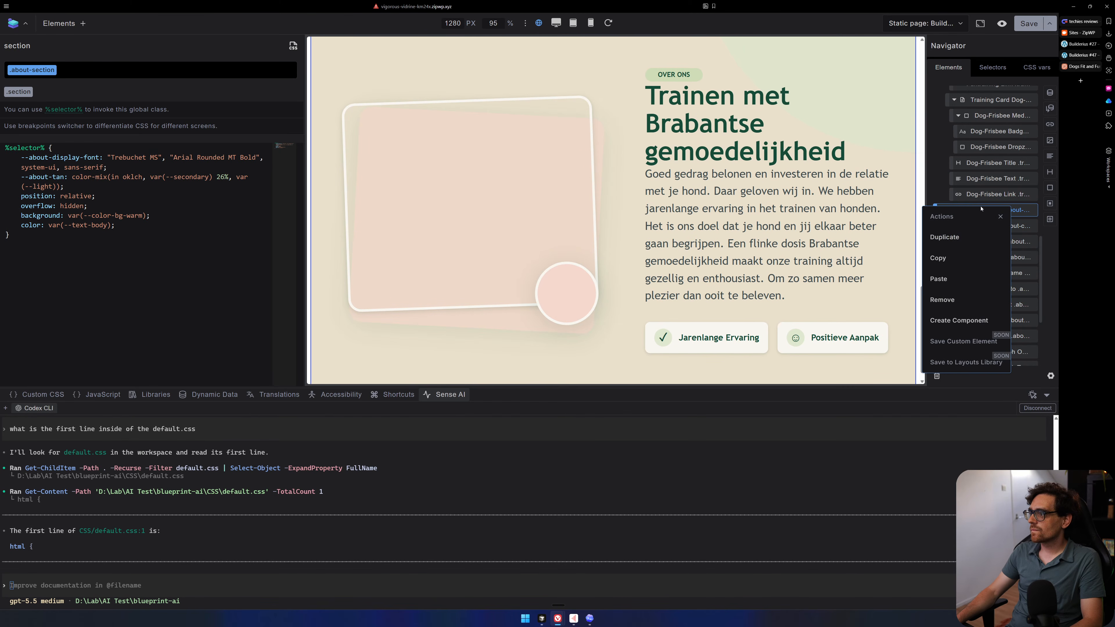
{"action": "left_click", "coordinate": [939, 258]}
Try to paste the copied section into the new page's main .page-content element.
{"action": "left_click", "coordinate": [1080, 55]}
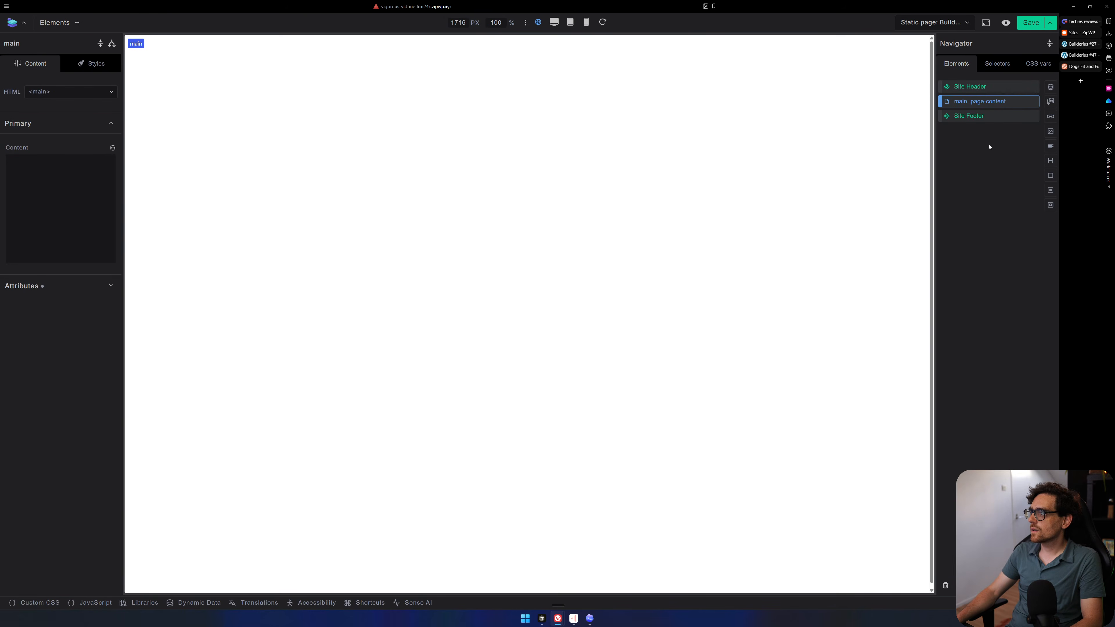
{"action": "right_click", "coordinate": [979, 106]}
{"action": "left_click", "coordinate": [950, 172]}
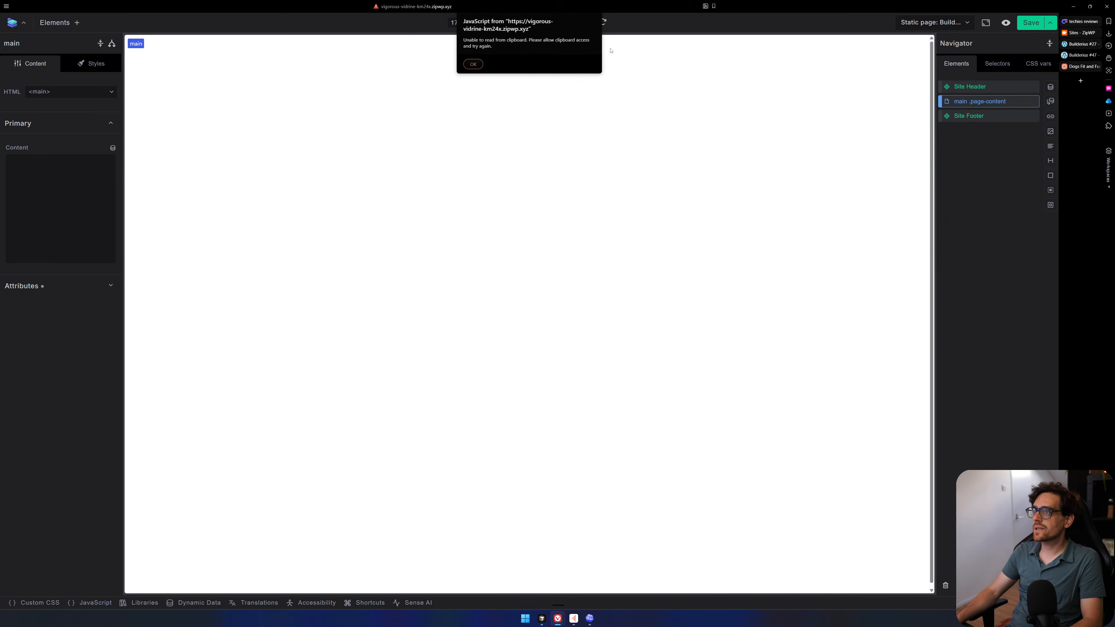
{"action": "left_click", "coordinate": [472, 64]}
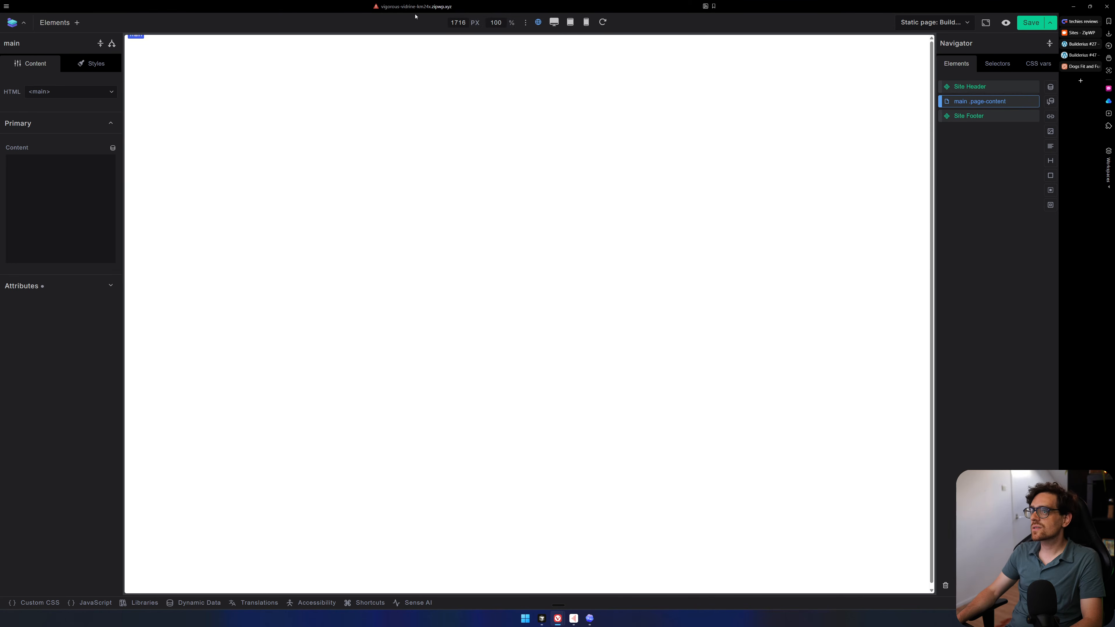
Reset the site's browser permissions, reload the new page's editor and allow it to access other services on this device.
{"action": "left_click", "coordinate": [376, 7]}
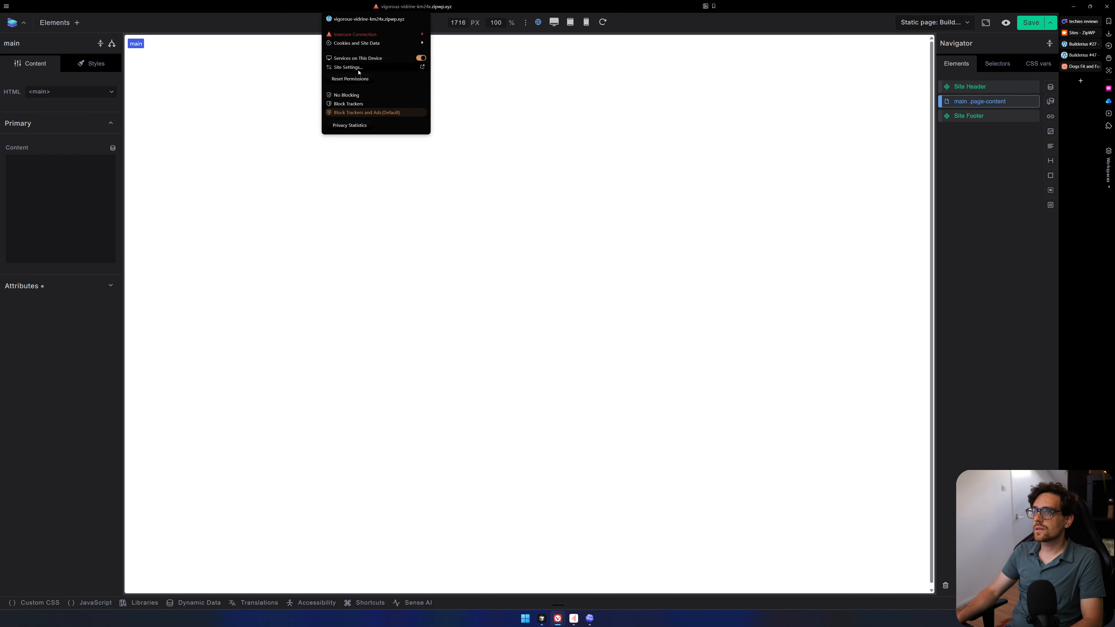
{"action": "left_click", "coordinate": [352, 79]}
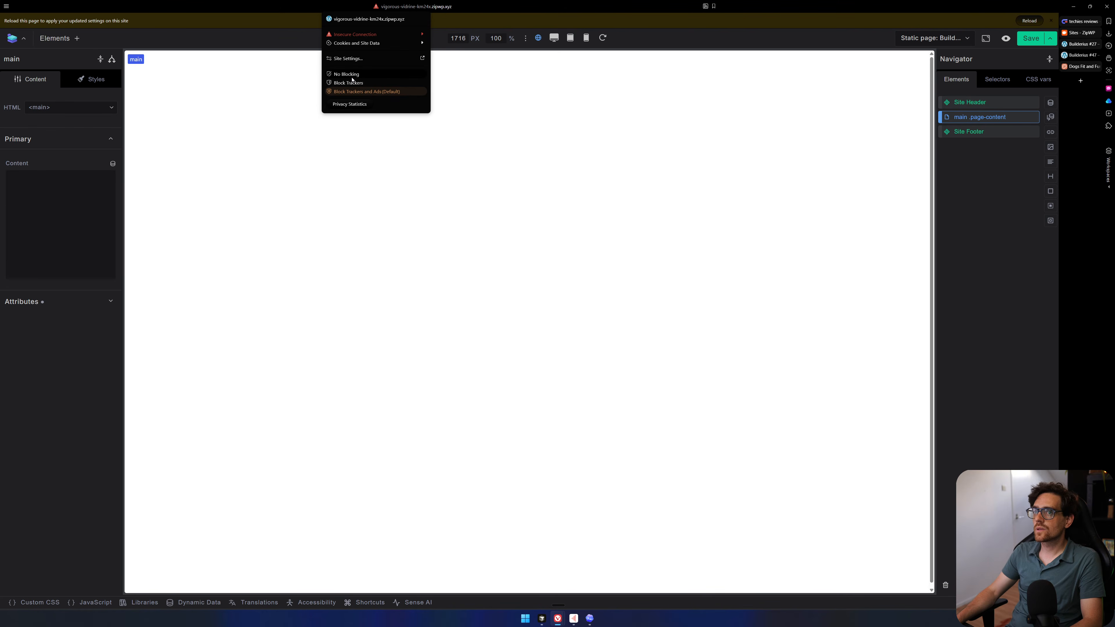
{"action": "left_click", "coordinate": [1027, 22]}
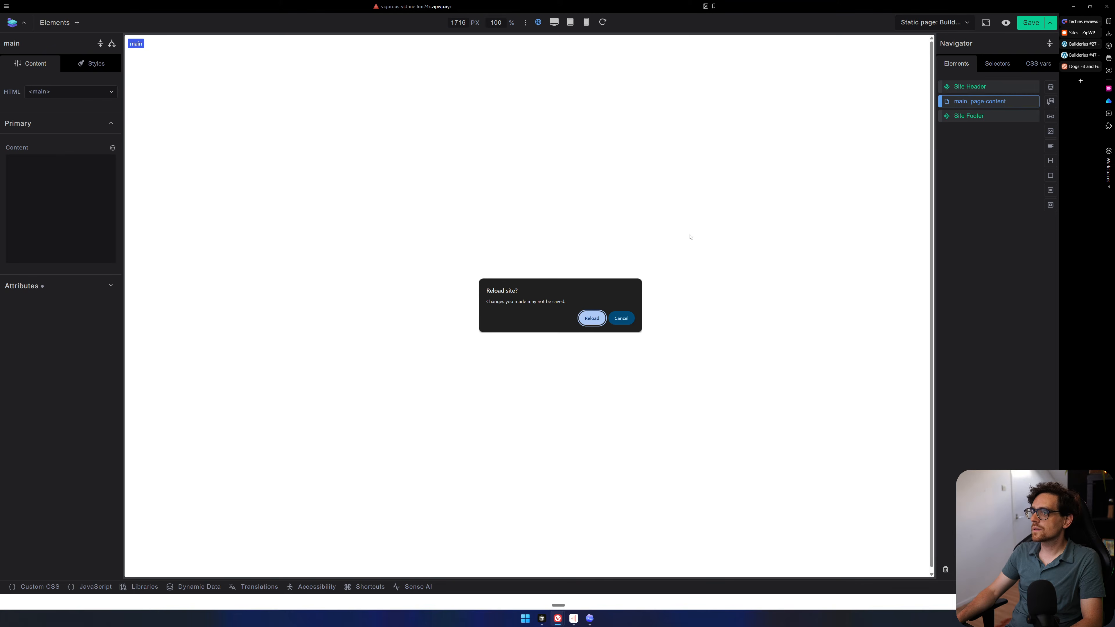
{"action": "left_click", "coordinate": [593, 317]}
{"action": "right_click", "coordinate": [982, 82]}
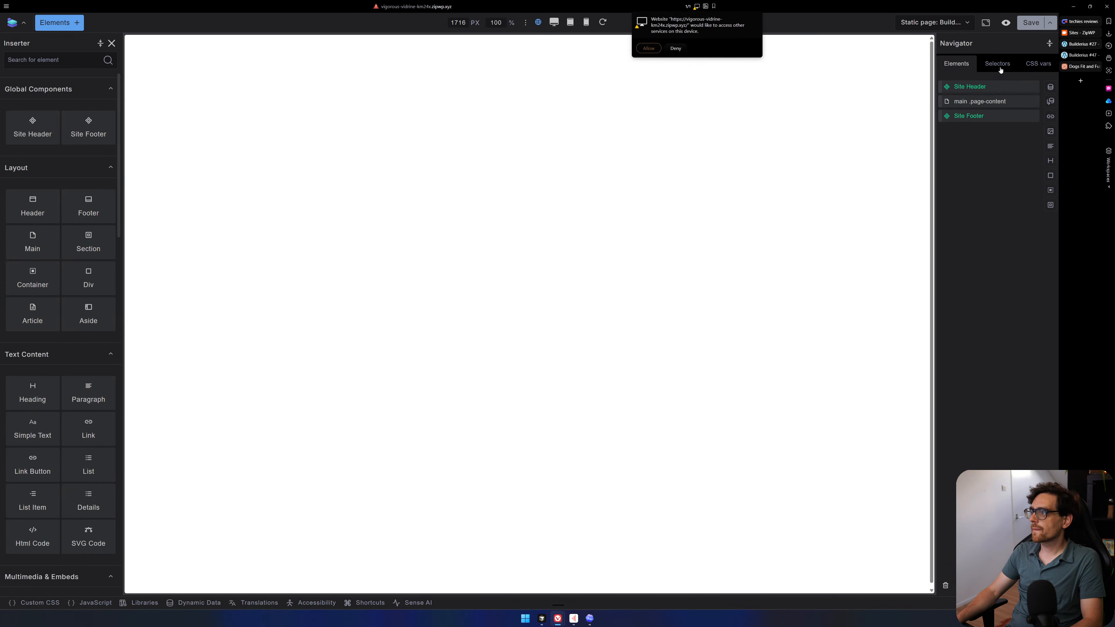
{"action": "left_click", "coordinate": [648, 49]}
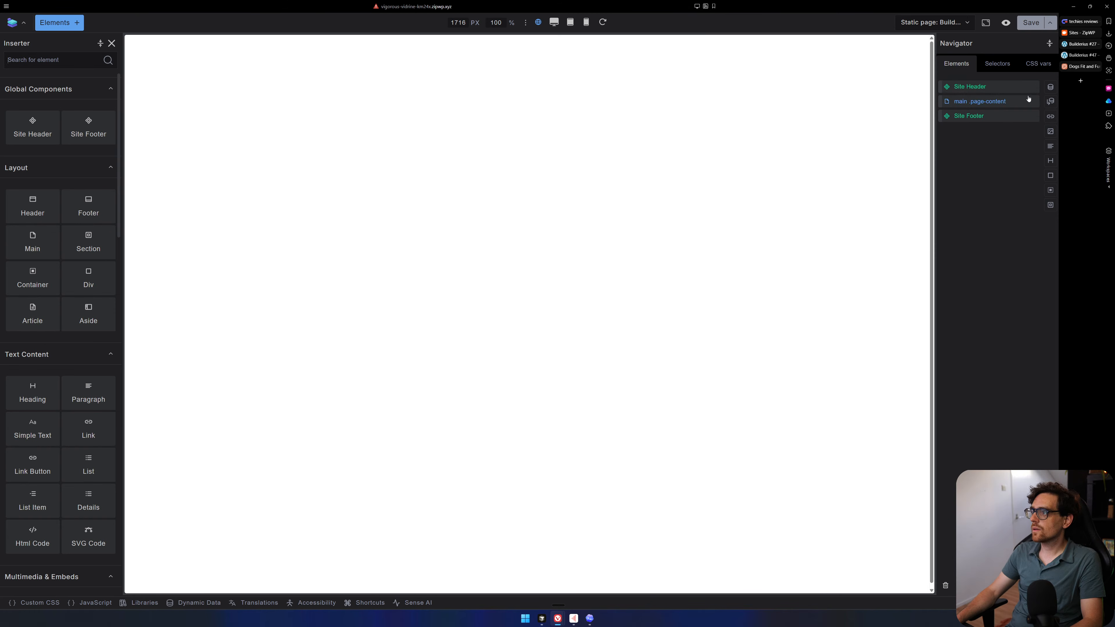
Try again to paste the copied section into the new page's main .page-content element.
{"action": "left_click", "coordinate": [1010, 101]}
{"action": "right_click", "coordinate": [1010, 101]}
{"action": "left_click", "coordinate": [947, 165]}
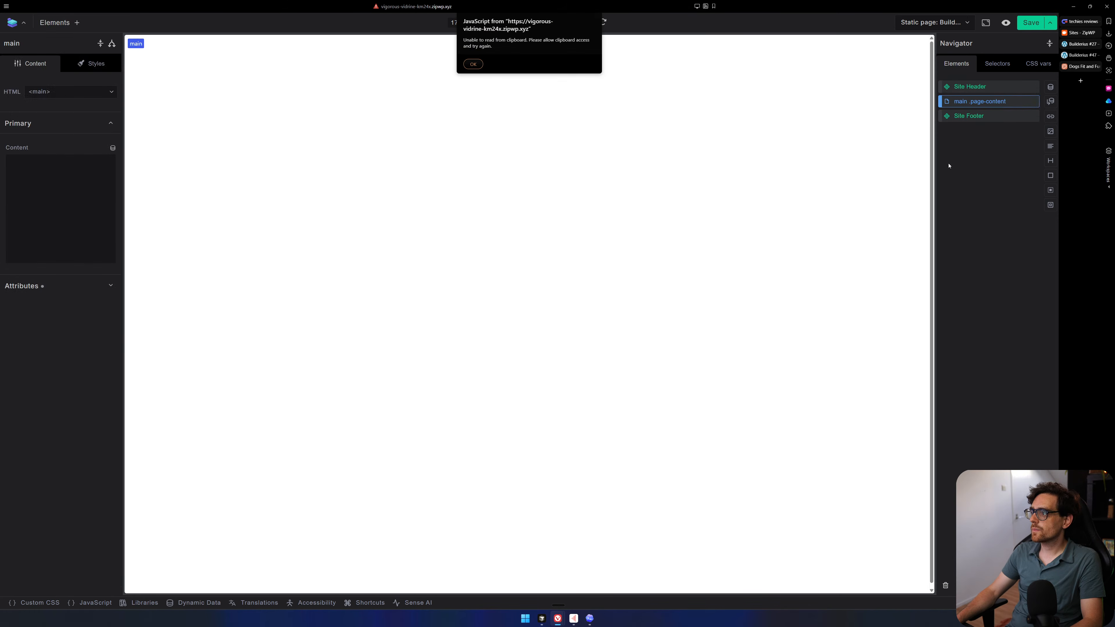
{"action": "left_click", "coordinate": [473, 64]}
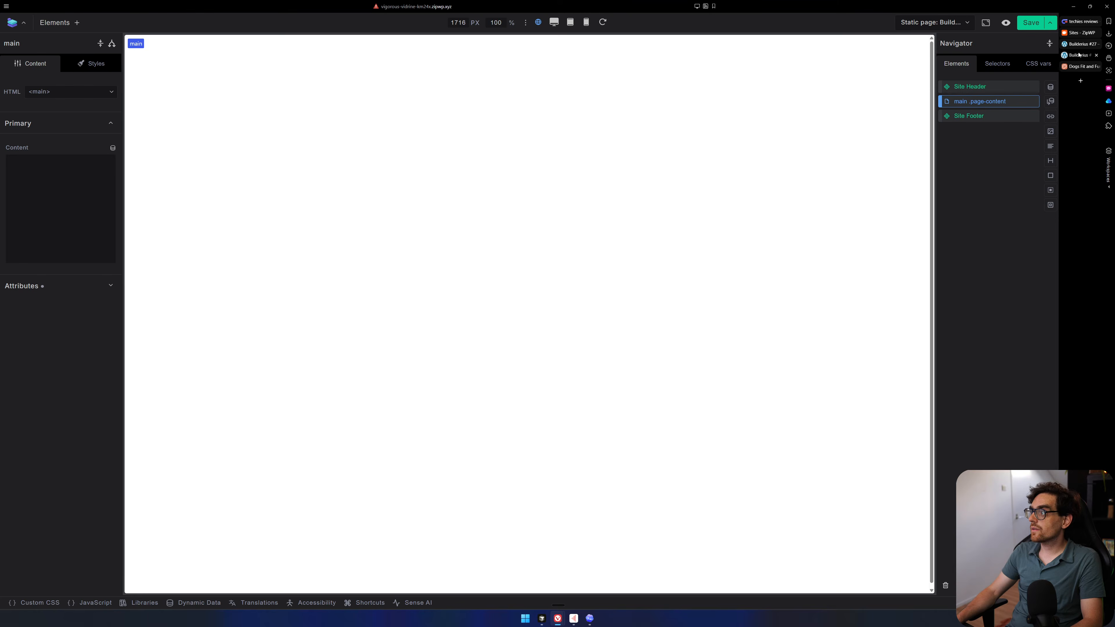
Recopy the Over ons section from the dog-training page and try to paste it into the new page's main .page-content element.
{"action": "left_click", "coordinate": [1072, 44]}
{"action": "right_click", "coordinate": [988, 225]}
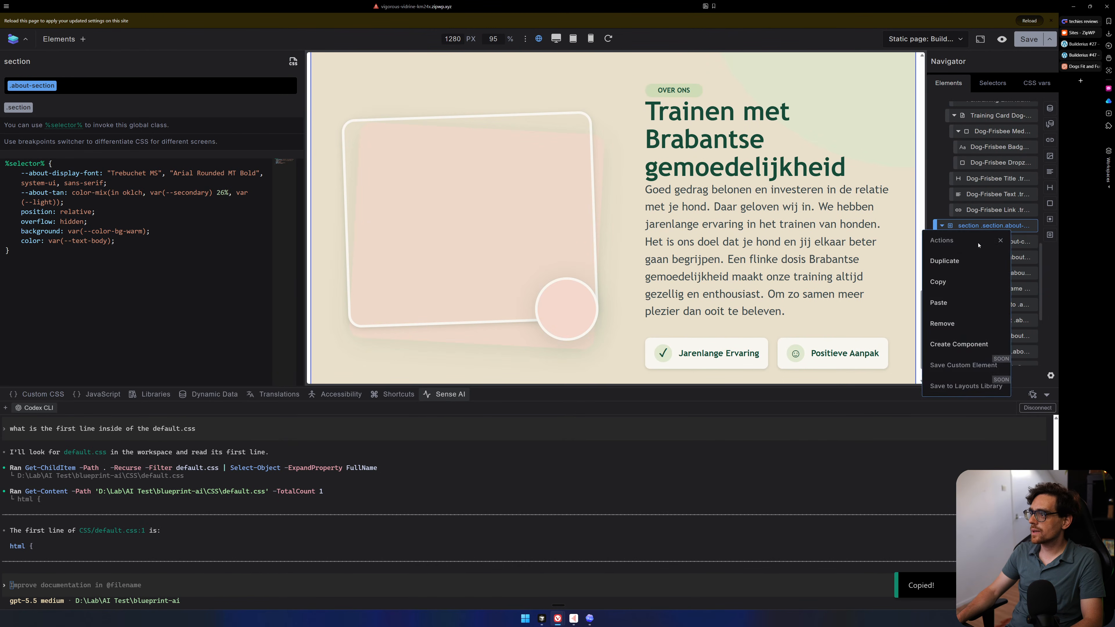
{"action": "left_click", "coordinate": [952, 281]}
{"action": "left_click", "coordinate": [1081, 67]}
{"action": "left_click", "coordinate": [1078, 55]}
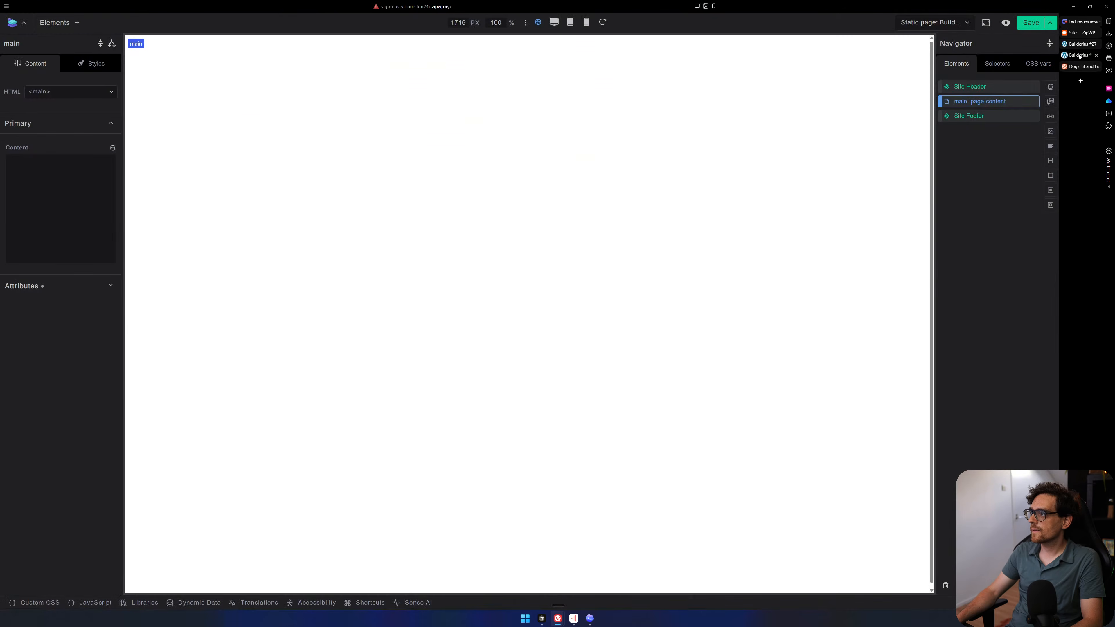
{"action": "right_click", "coordinate": [958, 103]}
{"action": "left_click", "coordinate": [965, 172]}
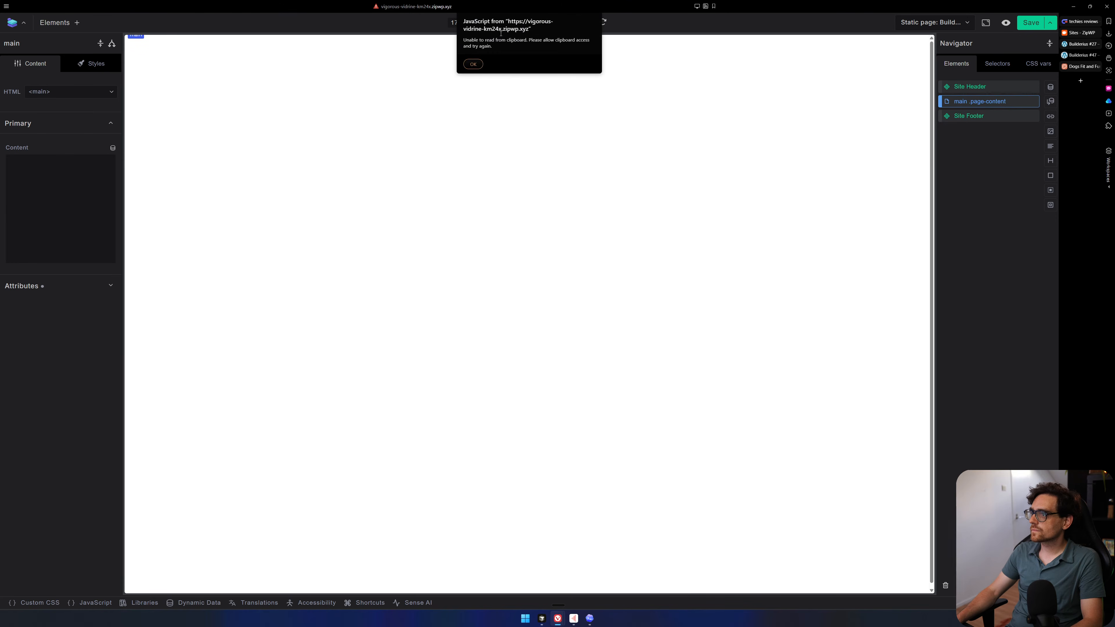
{"action": "left_click", "coordinate": [473, 64]}
Insert a Section element into the new page's main element and try to paste the copied Over ons section into it.
{"action": "left_click", "coordinate": [51, 23]}
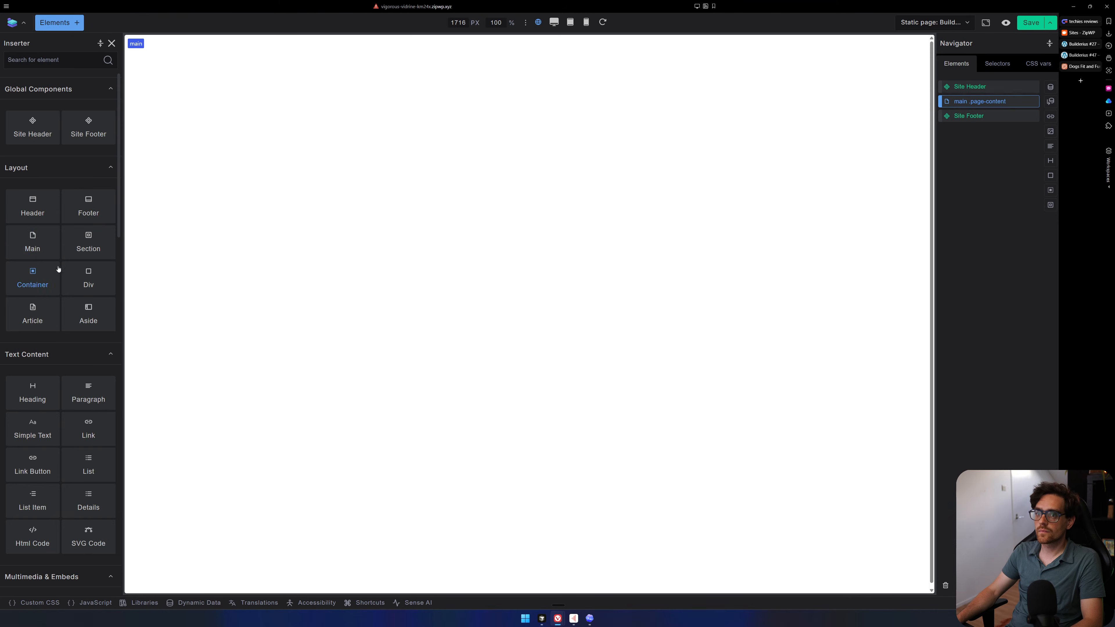
{"action": "left_click", "coordinate": [92, 244]}
{"action": "right_click", "coordinate": [1002, 132]}
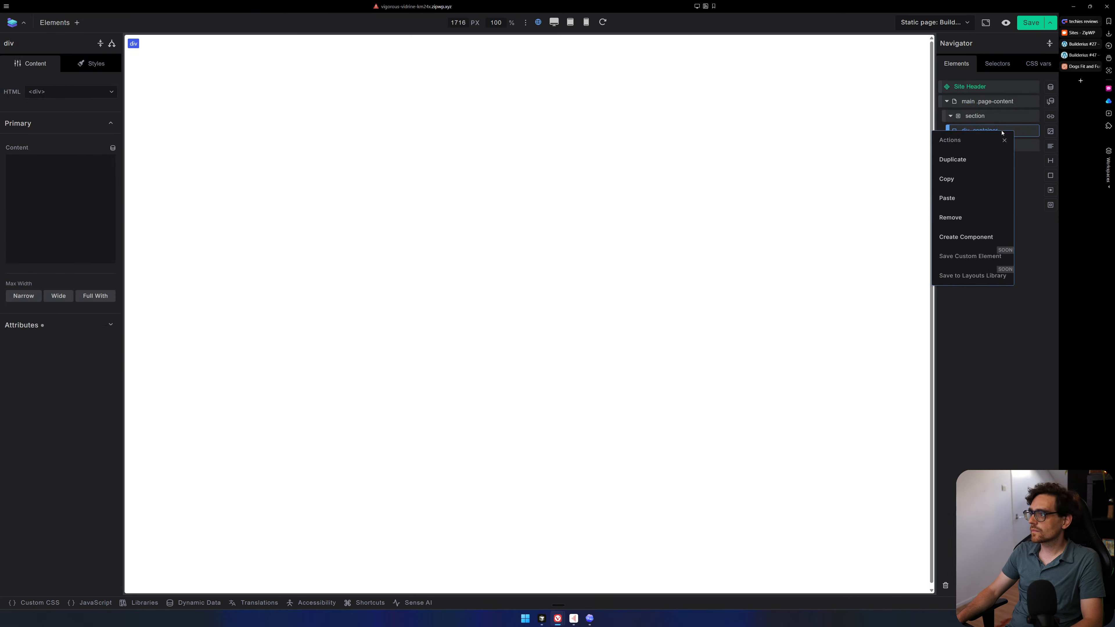
{"action": "left_click", "coordinate": [1005, 116]}
{"action": "right_click", "coordinate": [1005, 117]}
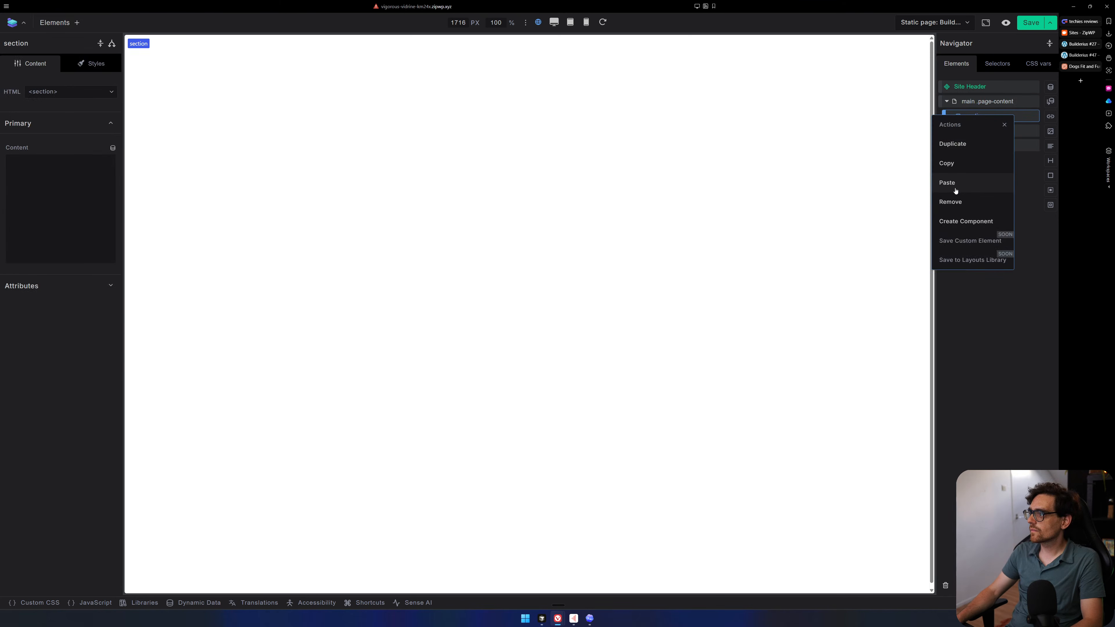
{"action": "left_click", "coordinate": [947, 182]}
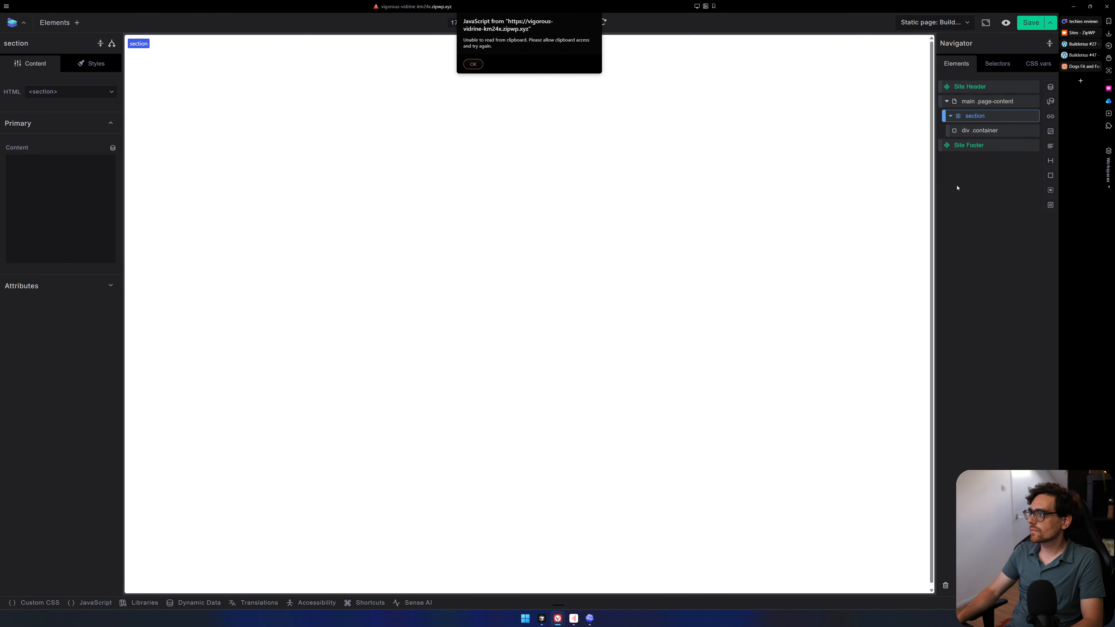
{"action": "left_click", "coordinate": [473, 65]}
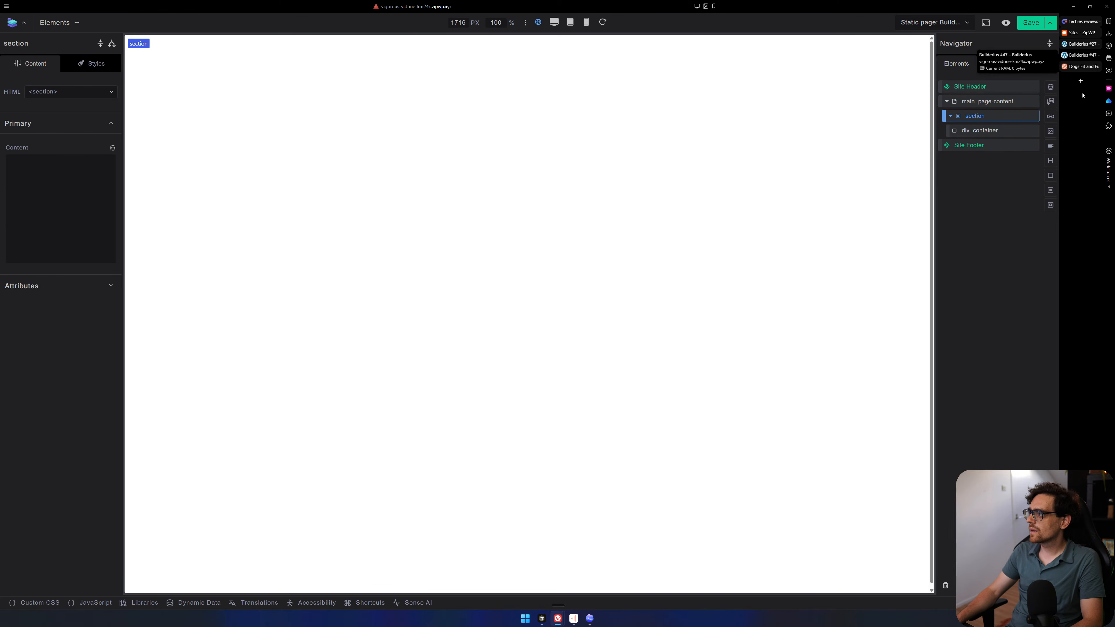
Return to the dog-training page, select the Over ons section and view its available element actions.
{"action": "left_click", "coordinate": [1079, 43]}
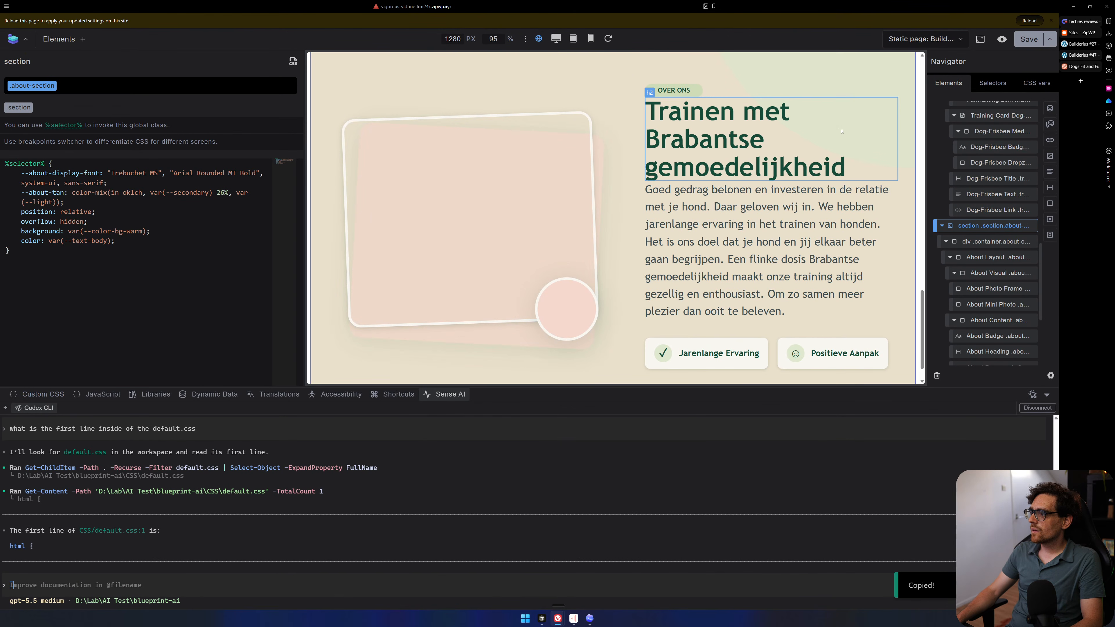
{"action": "scroll", "coordinate": [317, 149], "scroll_direction": "up", "scroll_amount": 2}
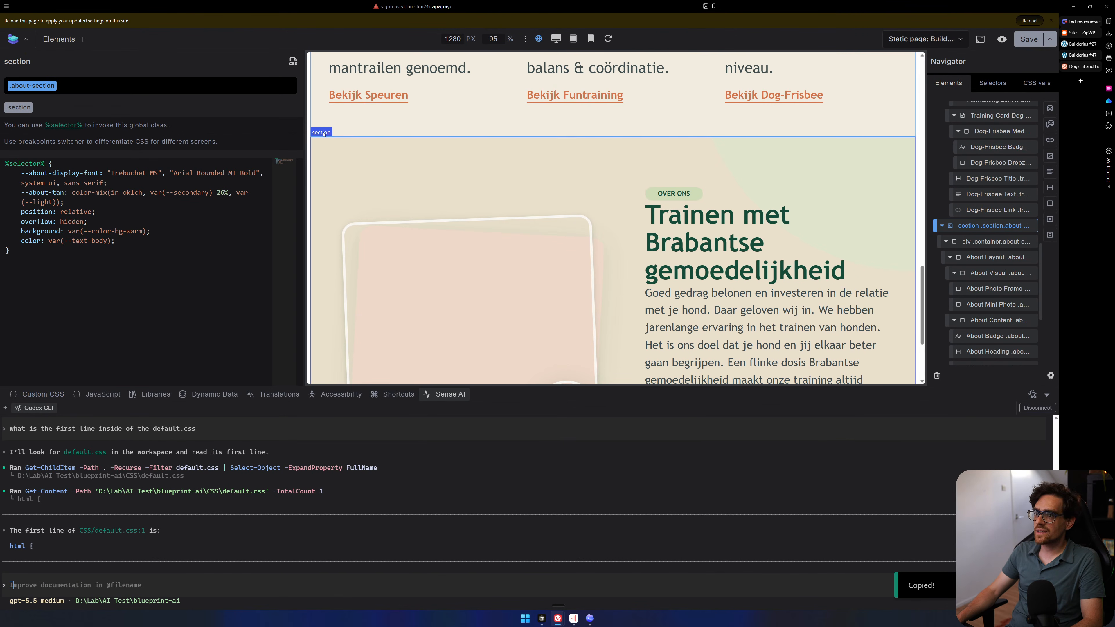
{"action": "right_click", "coordinate": [331, 151]}
{"action": "left_click", "coordinate": [337, 143]}
{"action": "left_click", "coordinate": [327, 154]}
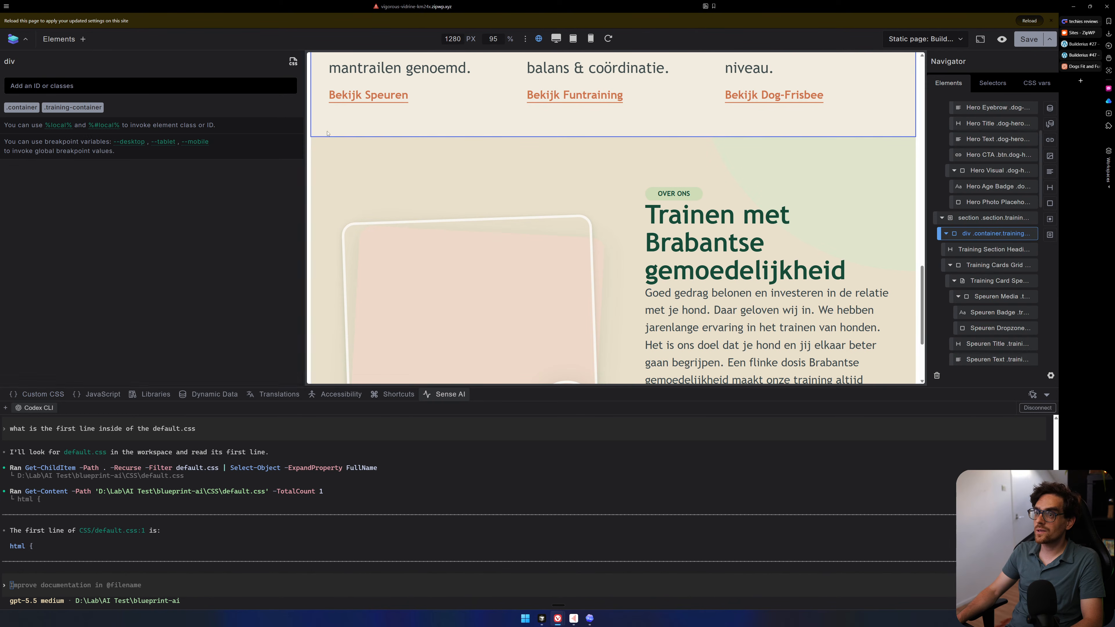
{"action": "left_click", "coordinate": [937, 220]}
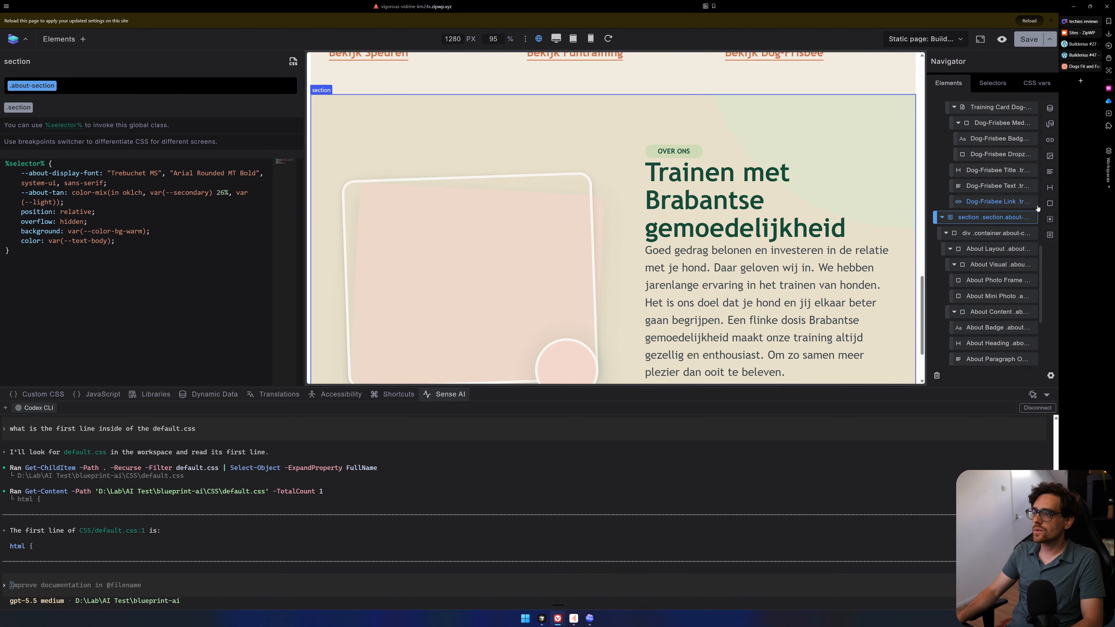
{"action": "right_click", "coordinate": [983, 218]}
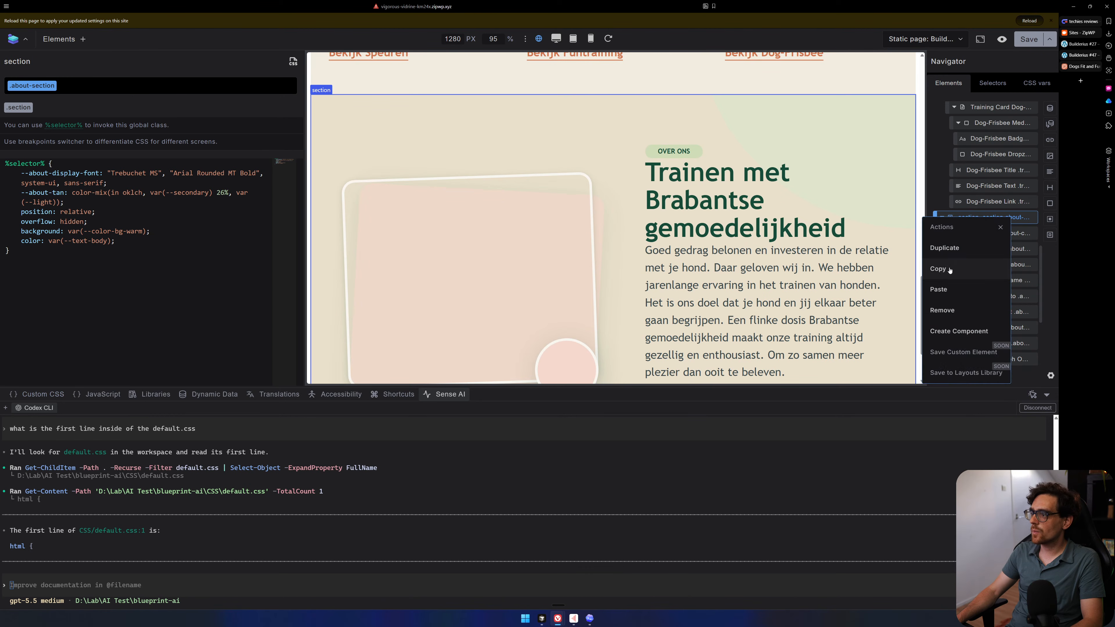
{"action": "left_click", "coordinate": [318, 94]}
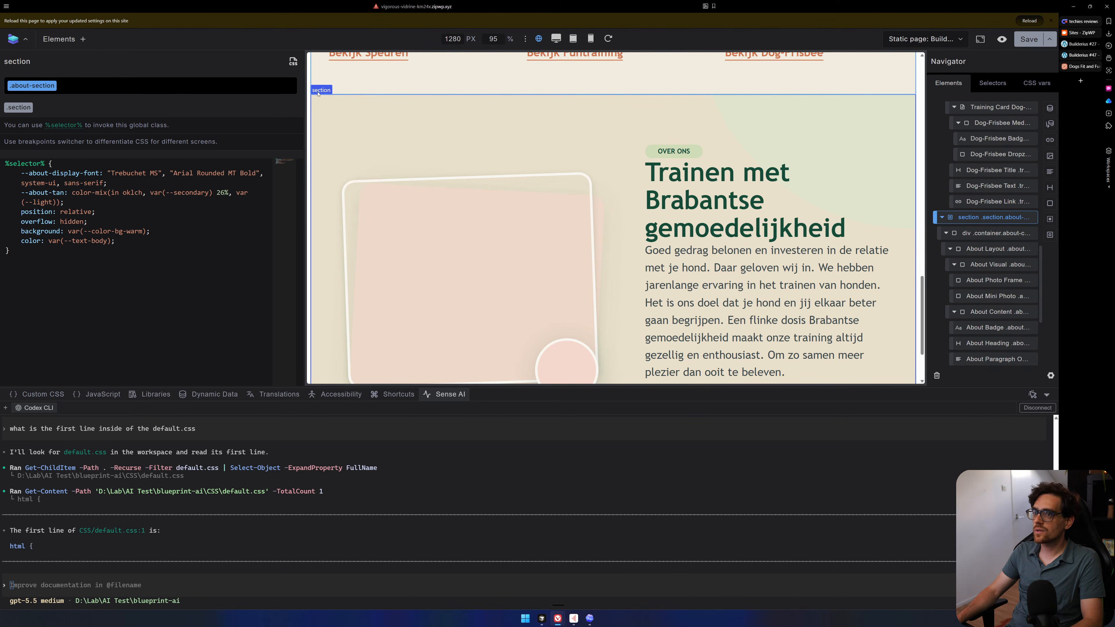
{"action": "right_click", "coordinate": [317, 93]}
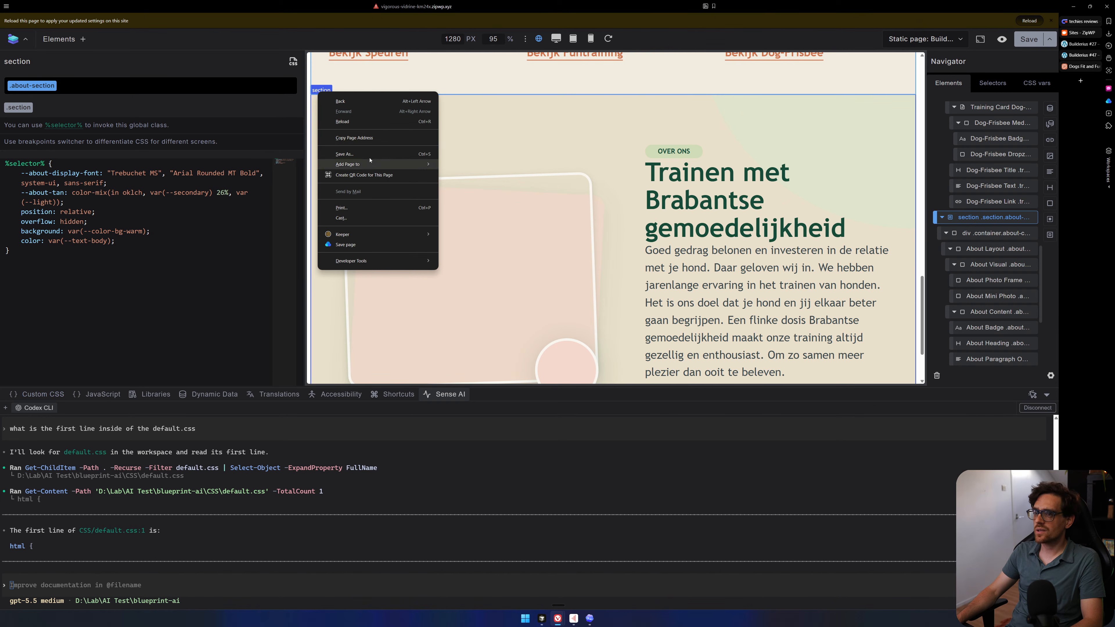
{"action": "right_click", "coordinate": [618, 133]}
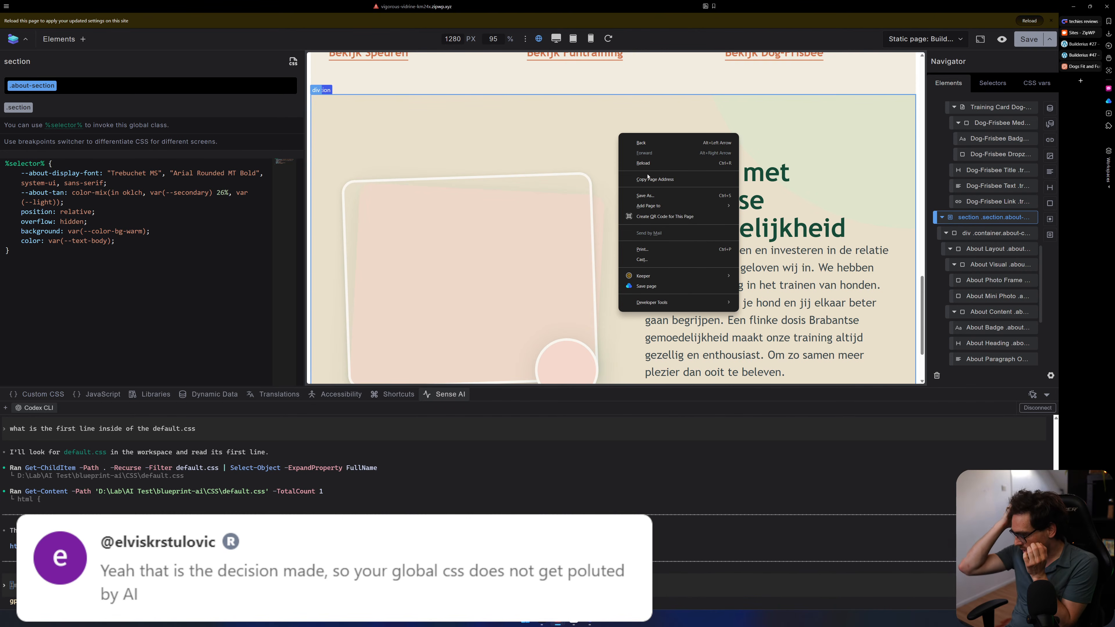
{"action": "left_click", "coordinate": [709, 67]}
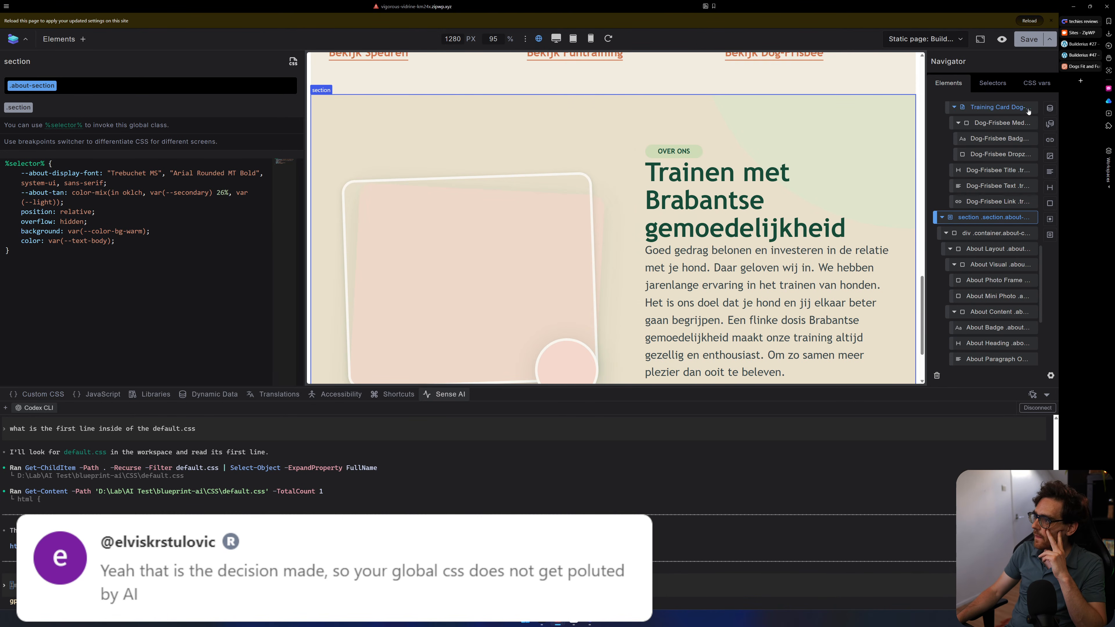
Examine the template and global CSS variables and the template selectors on the dog-training page.
{"action": "left_click", "coordinate": [1037, 84]}
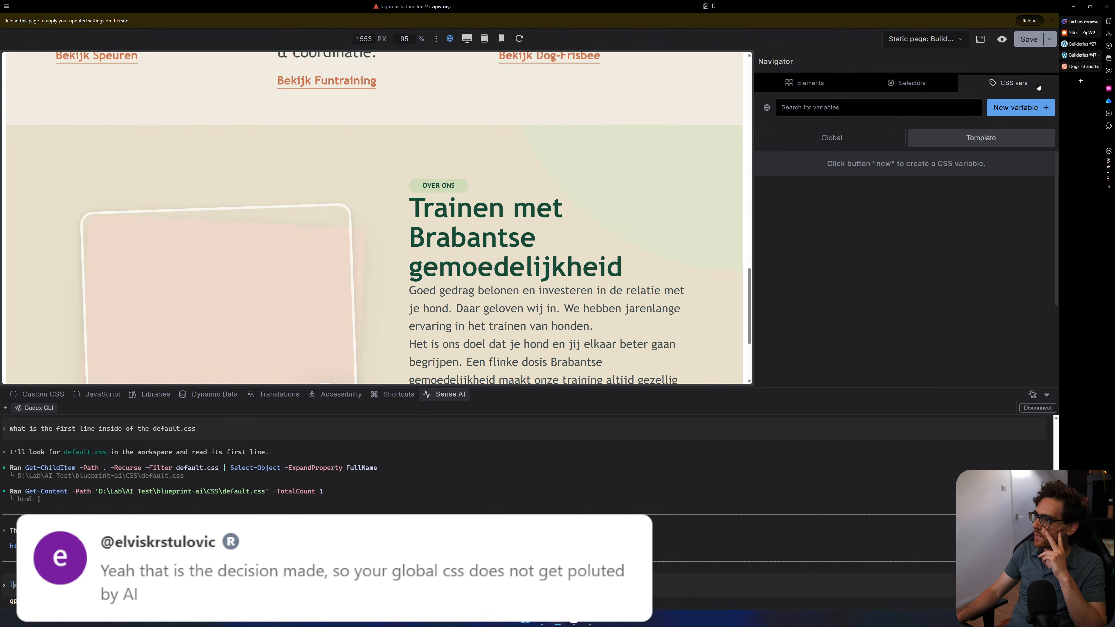
{"action": "left_click", "coordinate": [823, 145]}
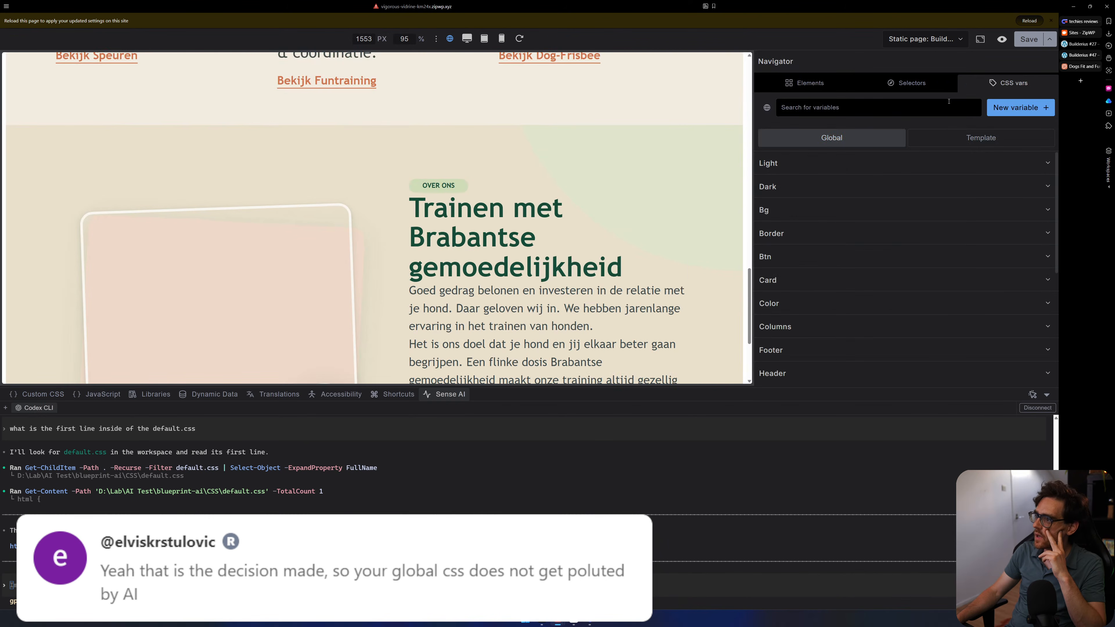
{"action": "left_click", "coordinate": [902, 88]}
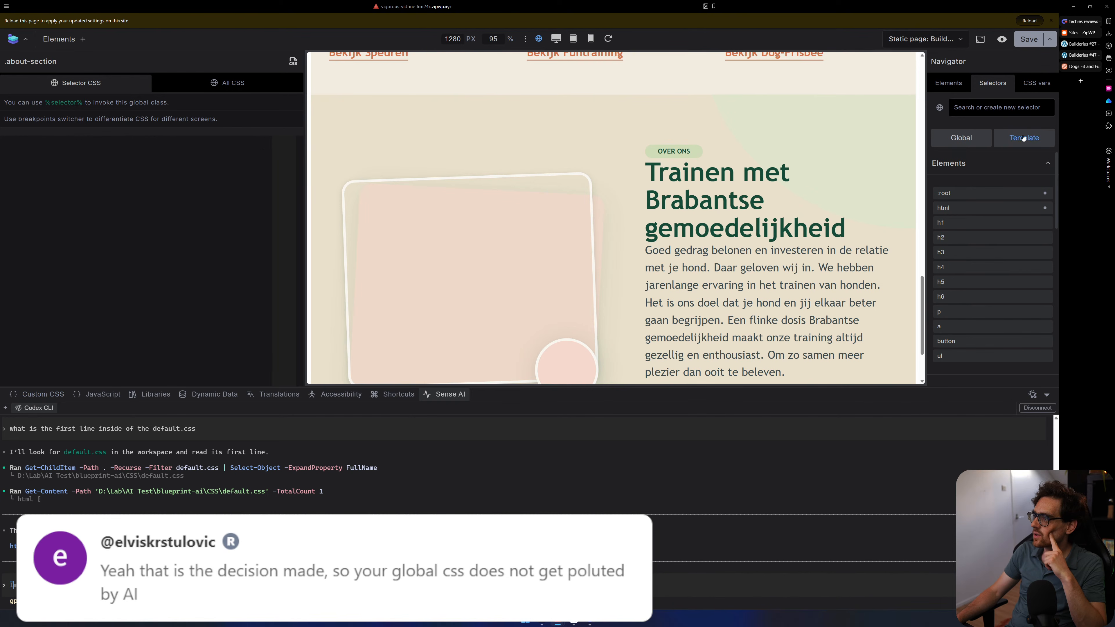
{"action": "left_click", "coordinate": [1017, 136]}
{"action": "scroll", "coordinate": [1003, 218], "scroll_direction": "down", "scroll_amount": 10}
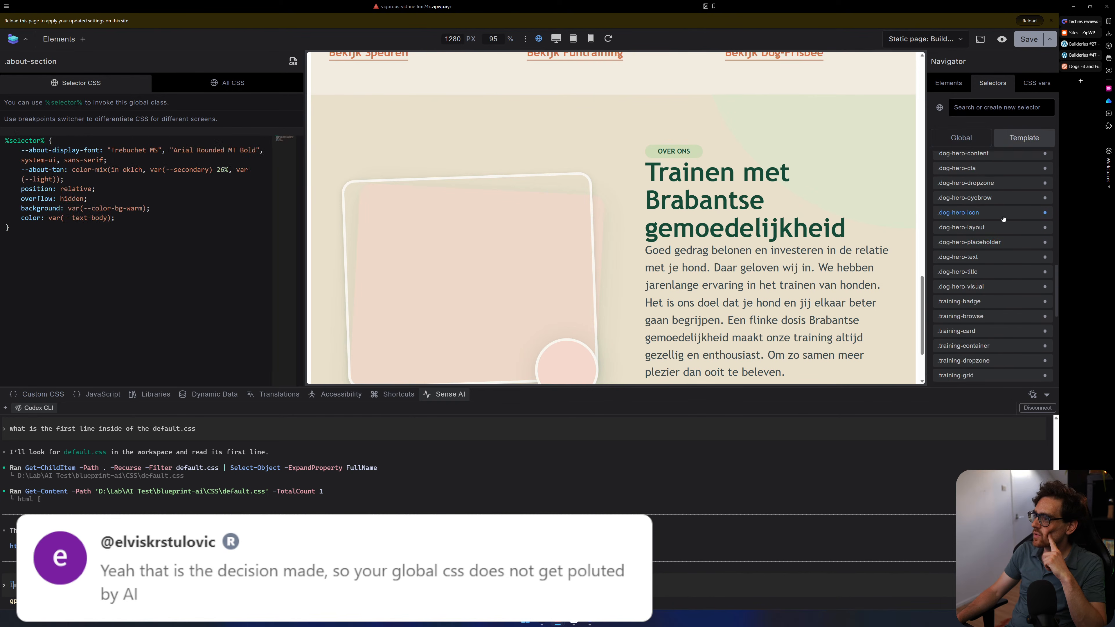
Select the Over ons section with the .about-section class in the element tree and copy it.
{"action": "left_click", "coordinate": [579, 104]}
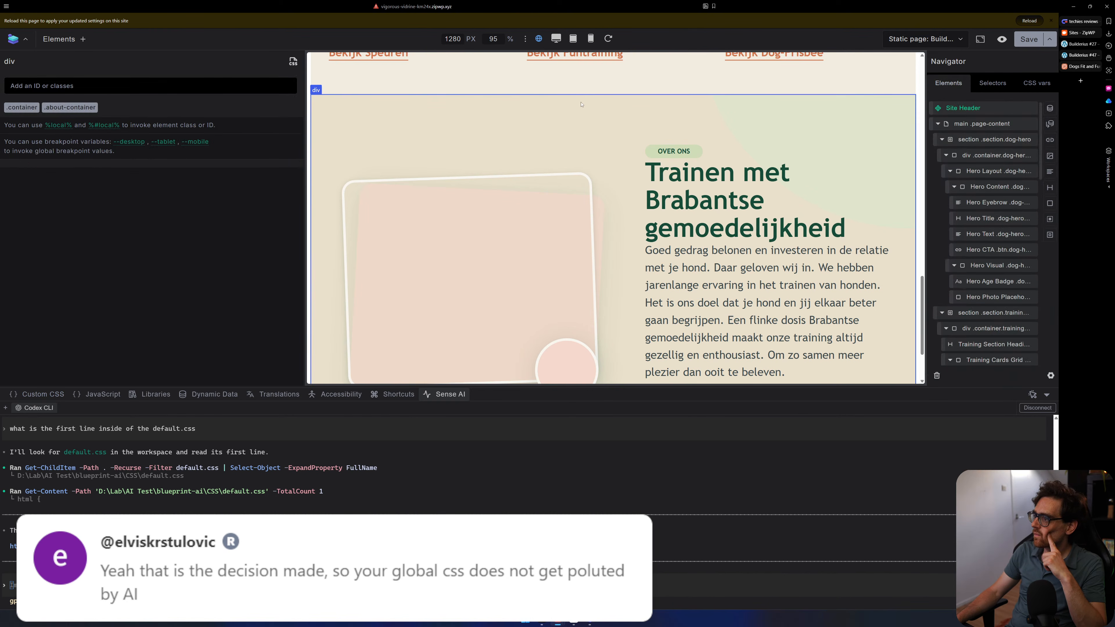
{"action": "scroll", "coordinate": [996, 229], "scroll_direction": "down", "scroll_amount": 8}
{"action": "scroll", "coordinate": [996, 229], "scroll_direction": "up", "scroll_amount": 1}
{"action": "left_click", "coordinate": [990, 184]}
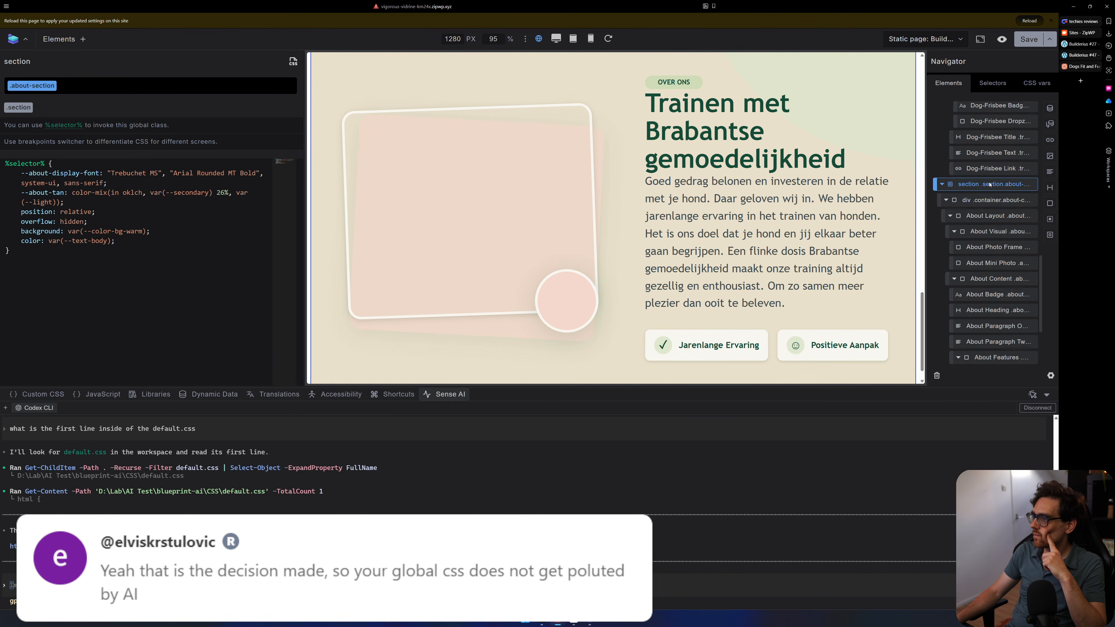
{"action": "right_click", "coordinate": [991, 184]}
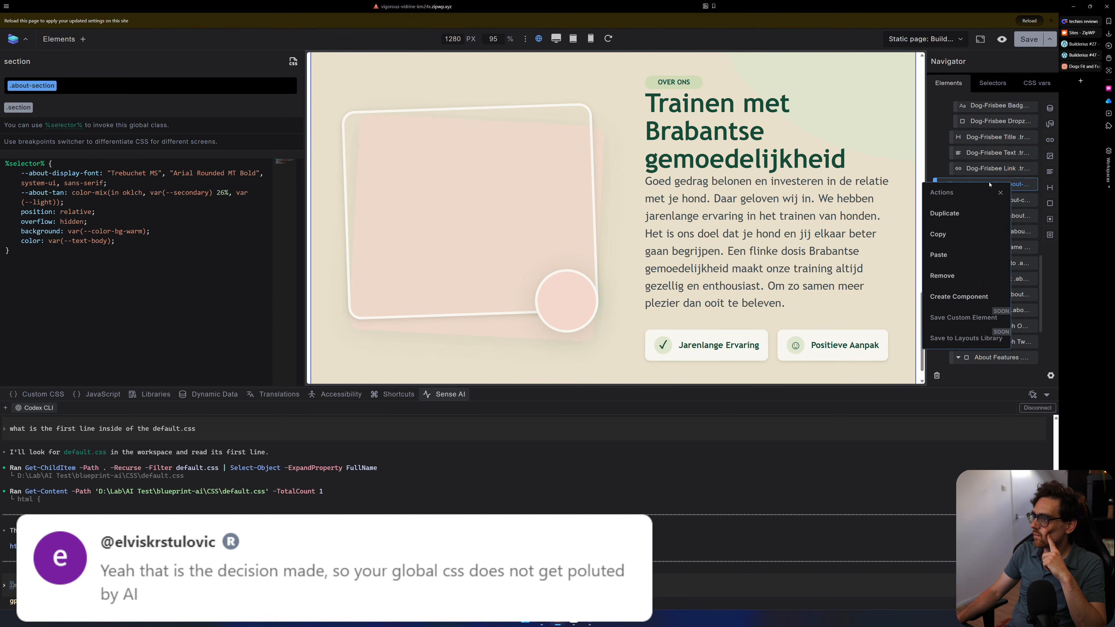
{"action": "left_click", "coordinate": [964, 237]}
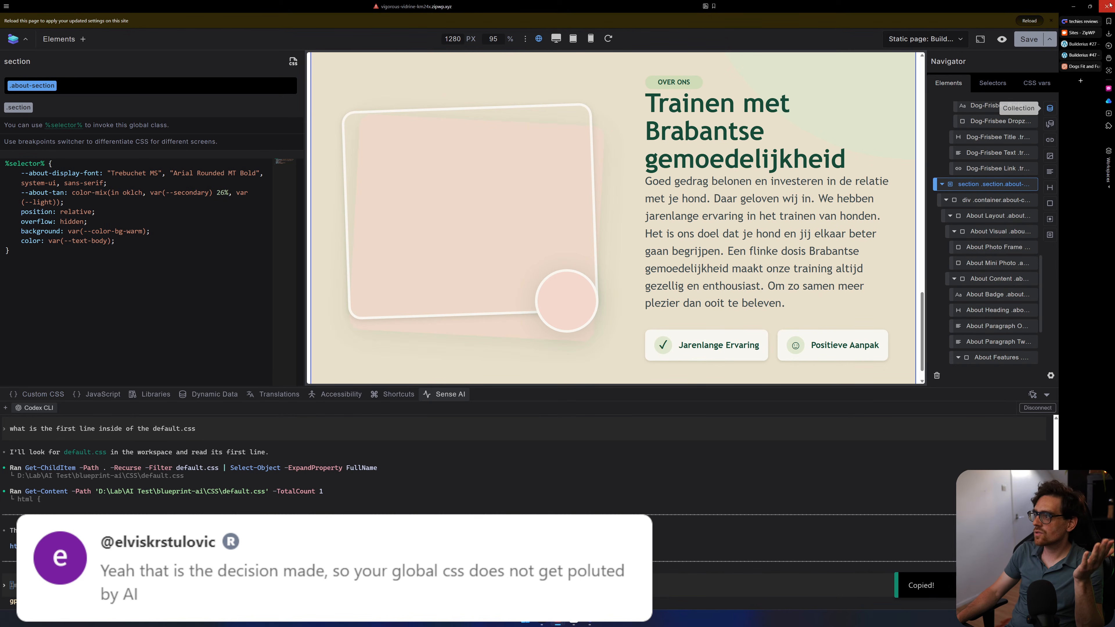
Switch back to the new page's editor and check the context options available on its empty canvas.
{"action": "key", "text": "ctrl+r"}
{"action": "right_click", "coordinate": [434, 248]}
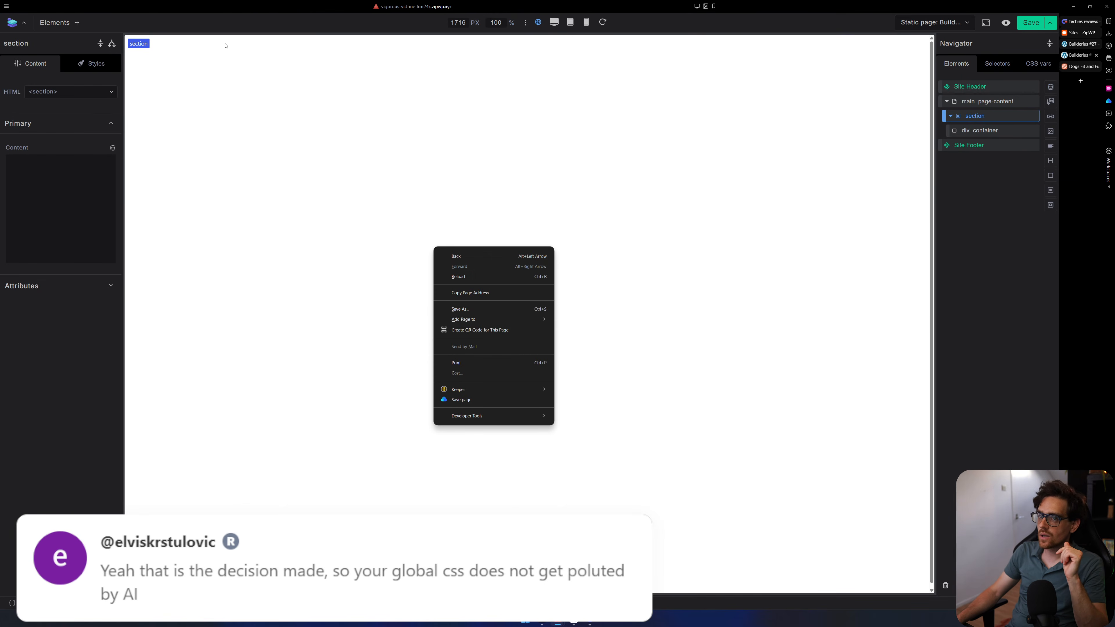
{"action": "left_click", "coordinate": [384, 126]}
{"action": "right_click", "coordinate": [339, 119]}
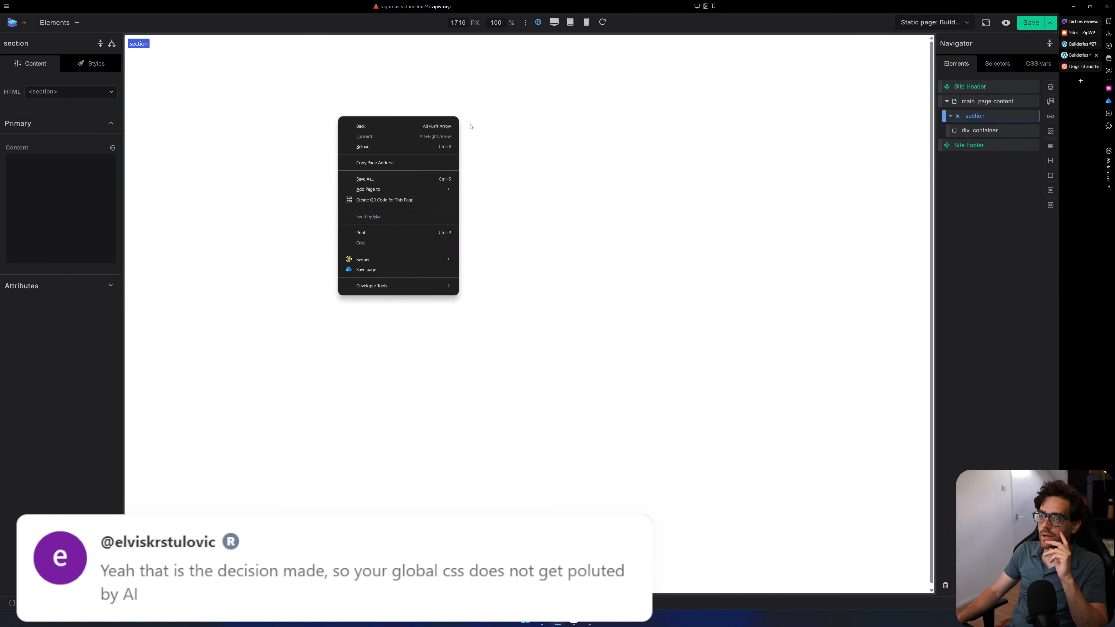
{"action": "left_click", "coordinate": [588, 221]}
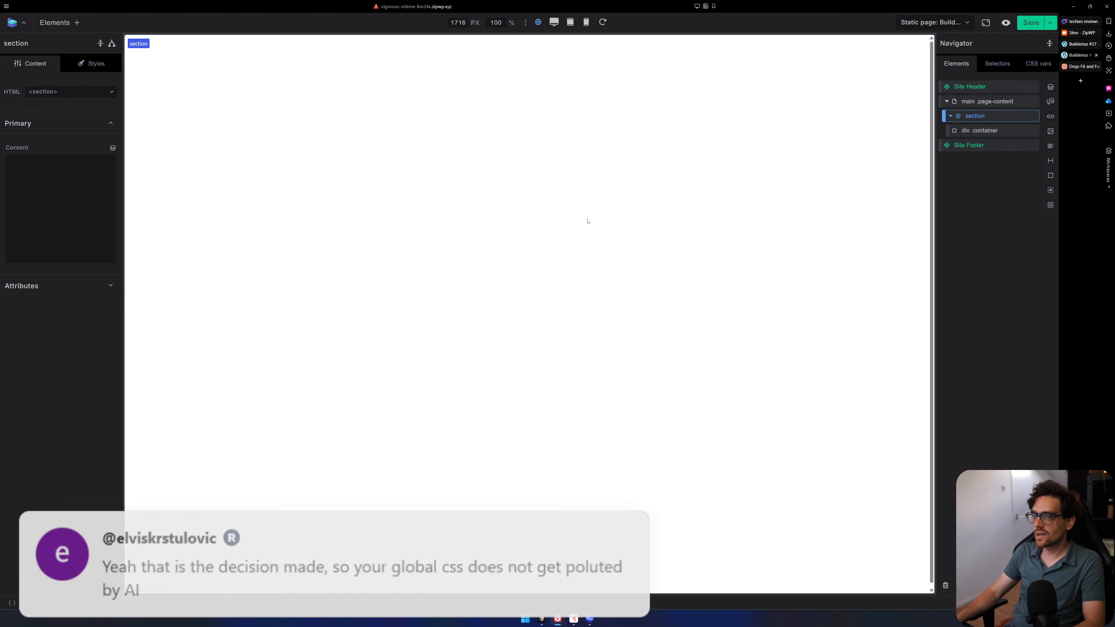
Copy the .about-section section from the dog-training page again and select the .container div on the new page as its destination.
{"action": "left_click", "coordinate": [987, 103]}
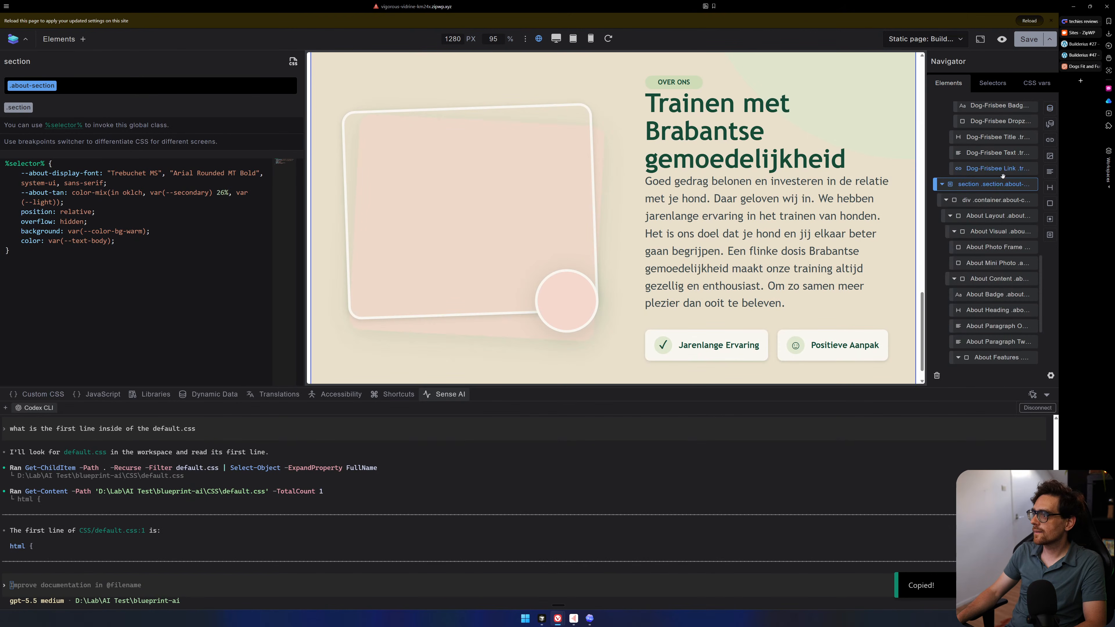
{"action": "right_click", "coordinate": [997, 185]}
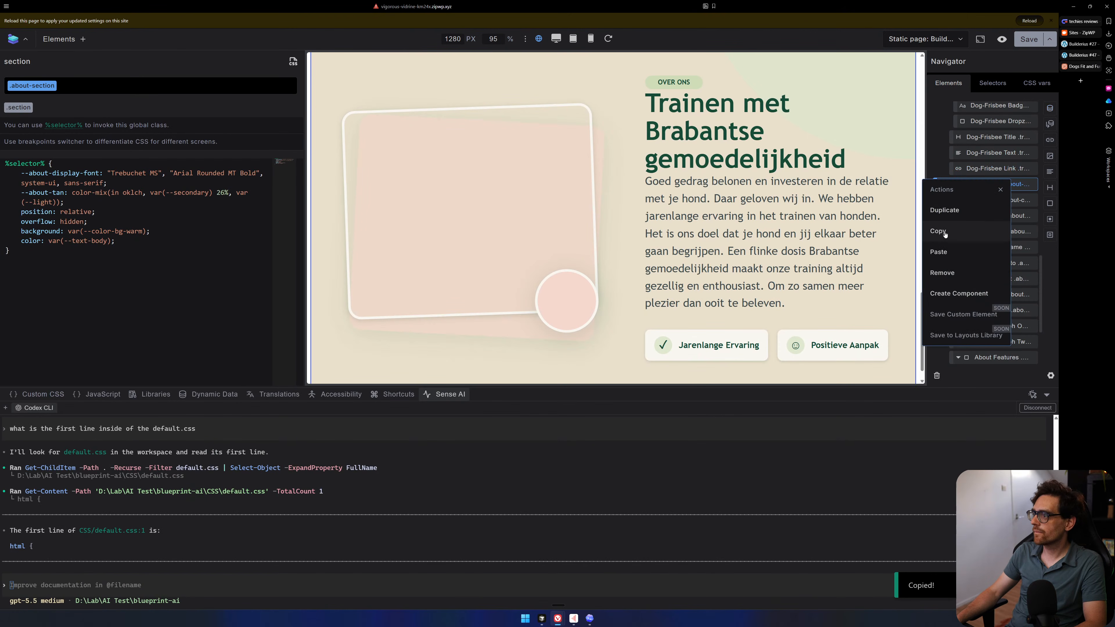
{"action": "left_click", "coordinate": [1077, 56]}
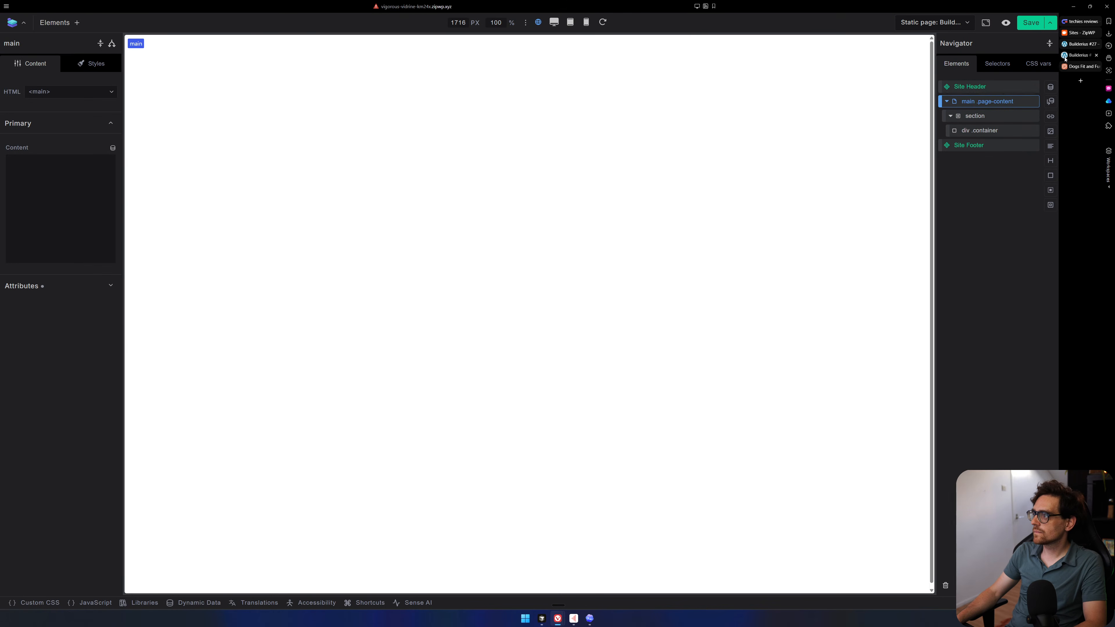
{"action": "left_click", "coordinate": [989, 107]}
{"action": "left_click", "coordinate": [988, 115]}
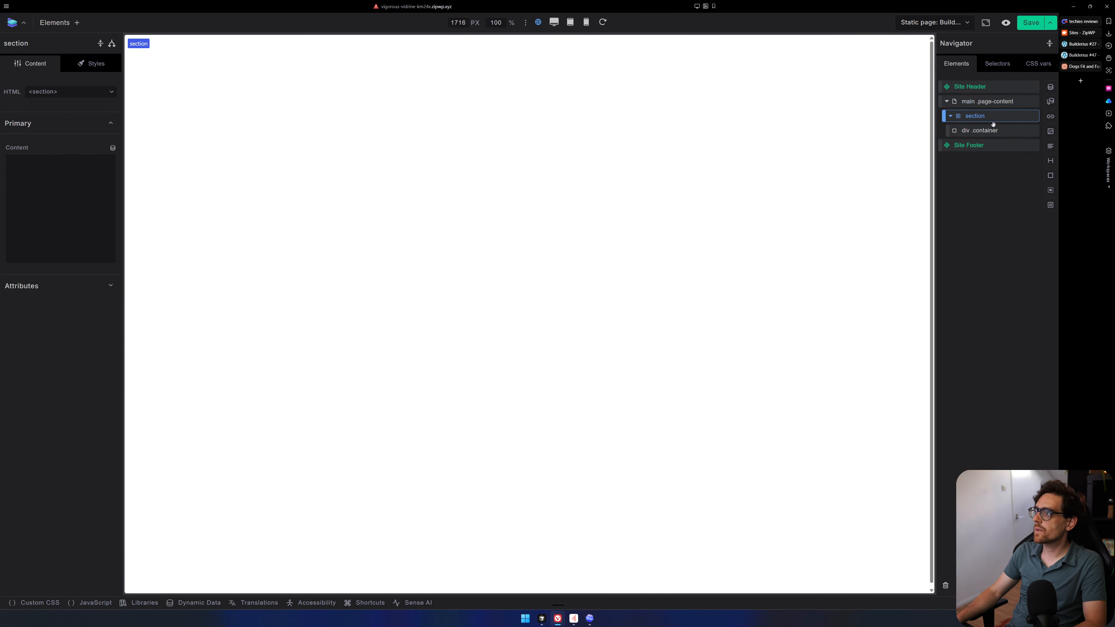
{"action": "left_click", "coordinate": [997, 131]}
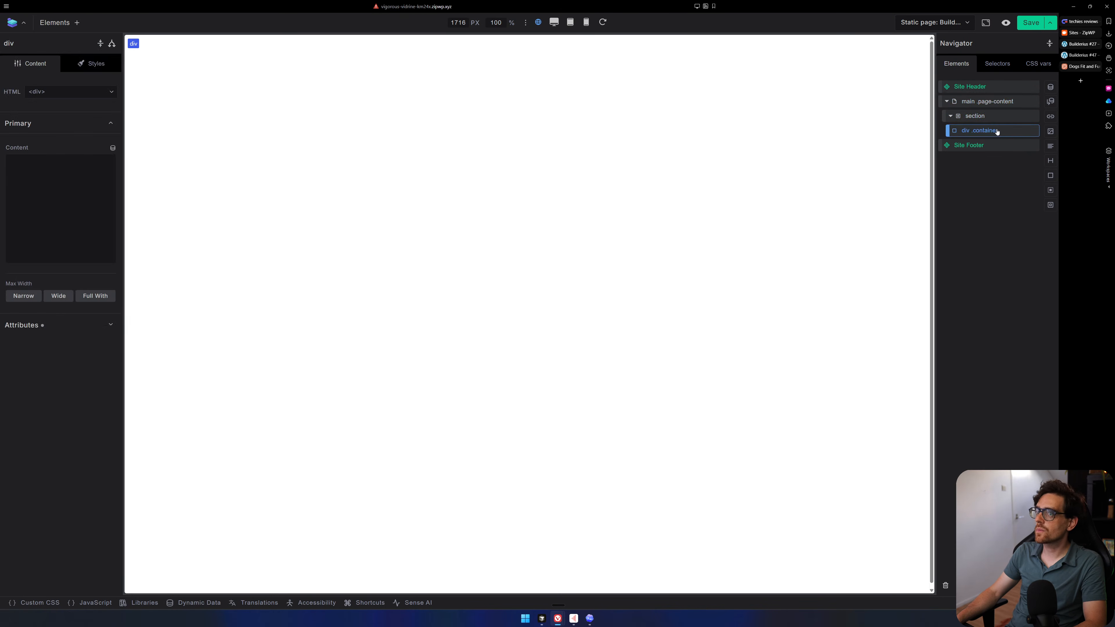
Select the About Heading on the dog-training page and try to paste the copied element into the new page's .container div.
{"action": "left_click", "coordinate": [1080, 67]}
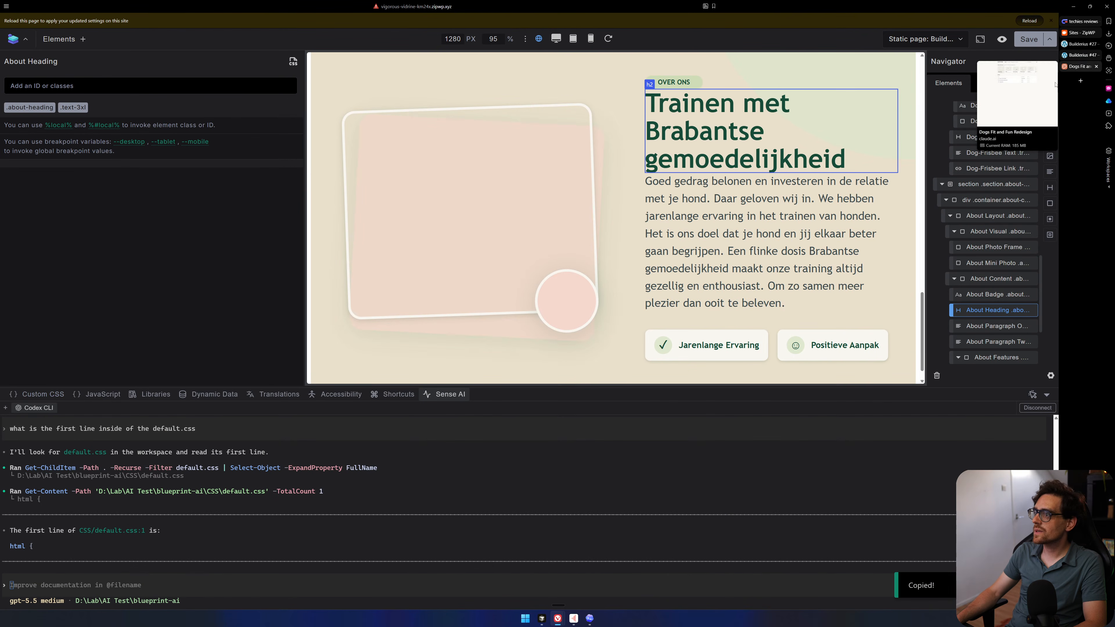
{"action": "left_click", "coordinate": [1076, 55]}
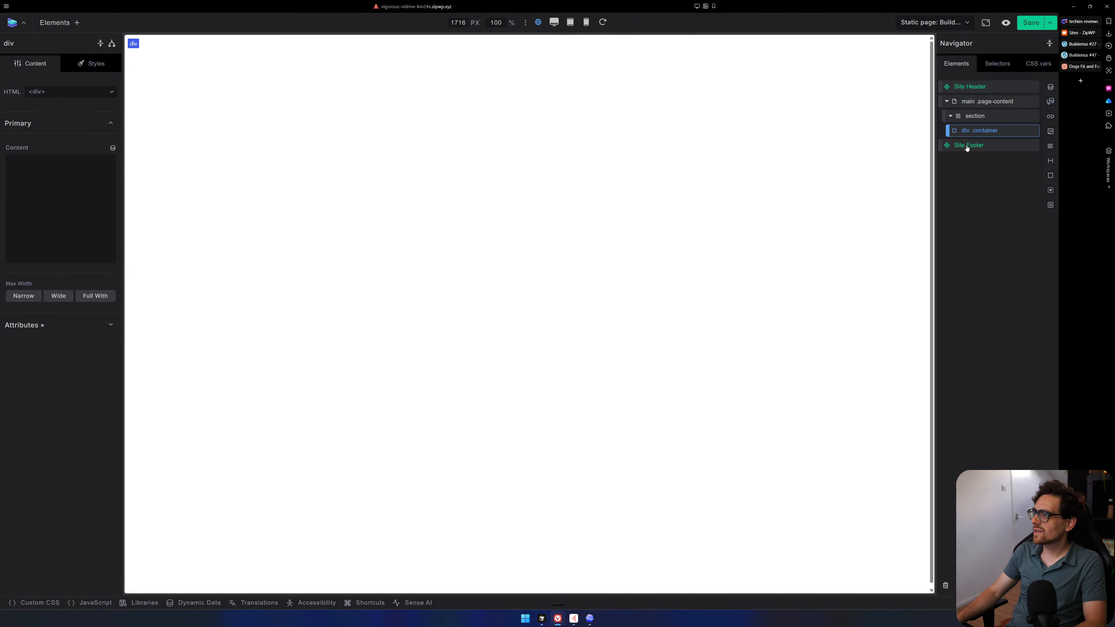
{"action": "left_click", "coordinate": [1003, 134]}
{"action": "left_click", "coordinate": [1003, 135]}
{"action": "right_click", "coordinate": [1002, 134]}
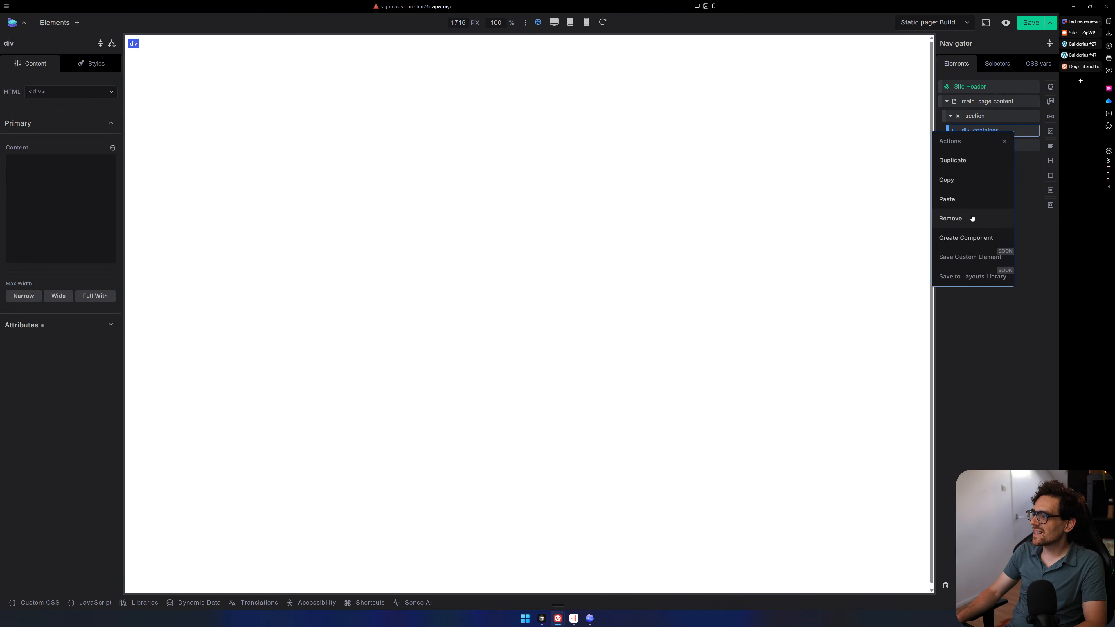
{"action": "left_click", "coordinate": [969, 198]}
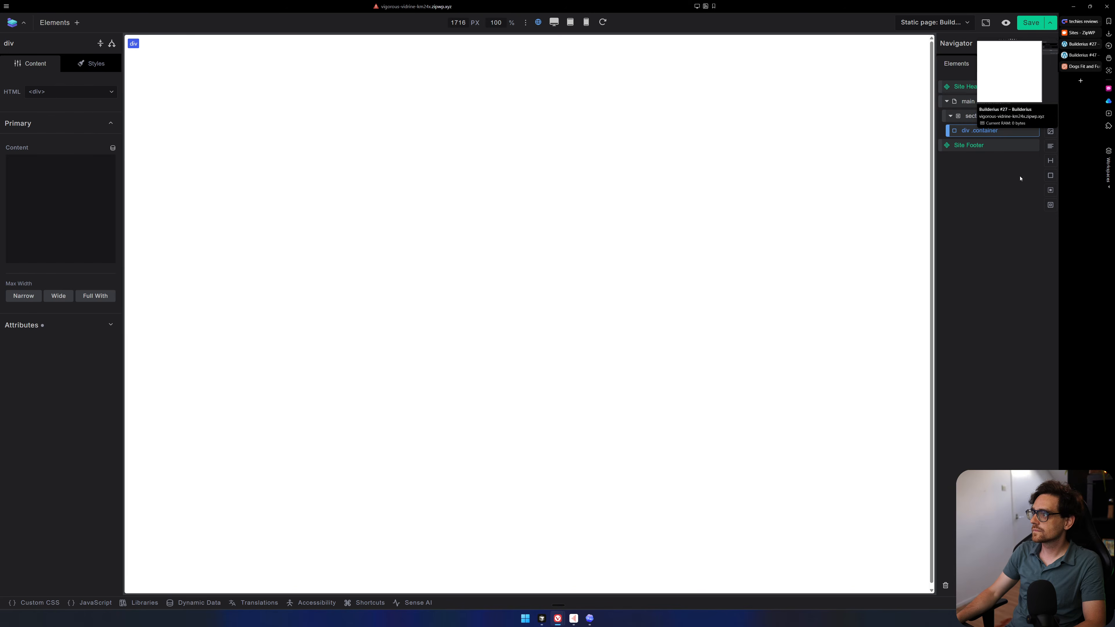
Switch to the Builderius #27 page holding the finished design and copy its .about-section element.
{"action": "left_click", "coordinate": [1076, 45]}
{"action": "left_click", "coordinate": [576, 67]}
{"action": "scroll", "coordinate": [588, 152], "scroll_direction": "up", "scroll_amount": 2}
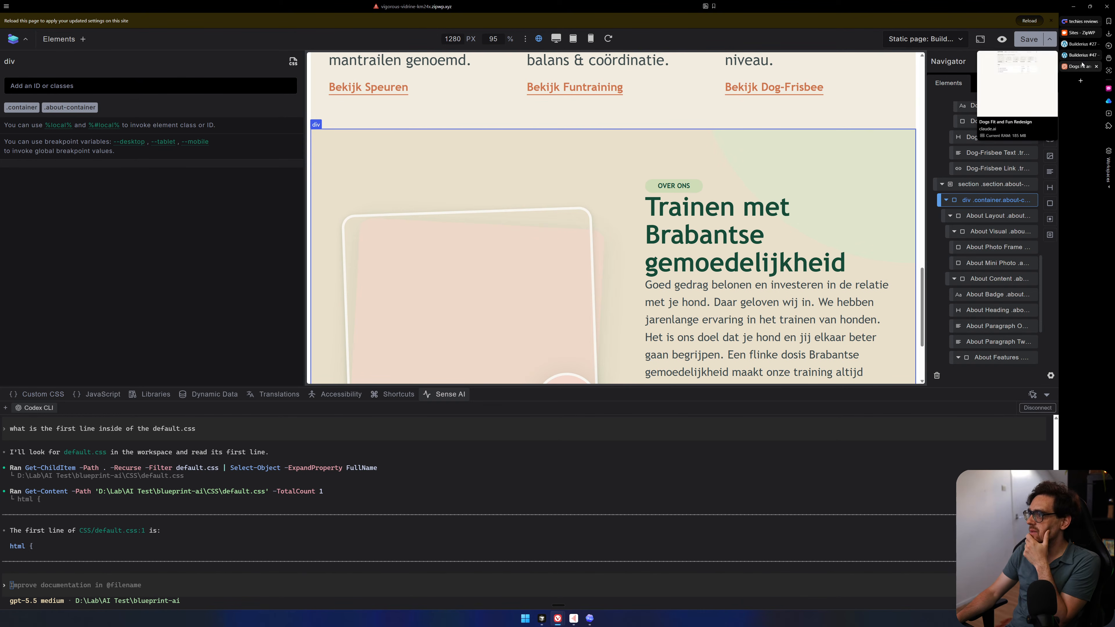
{"action": "right_click", "coordinate": [969, 186]}
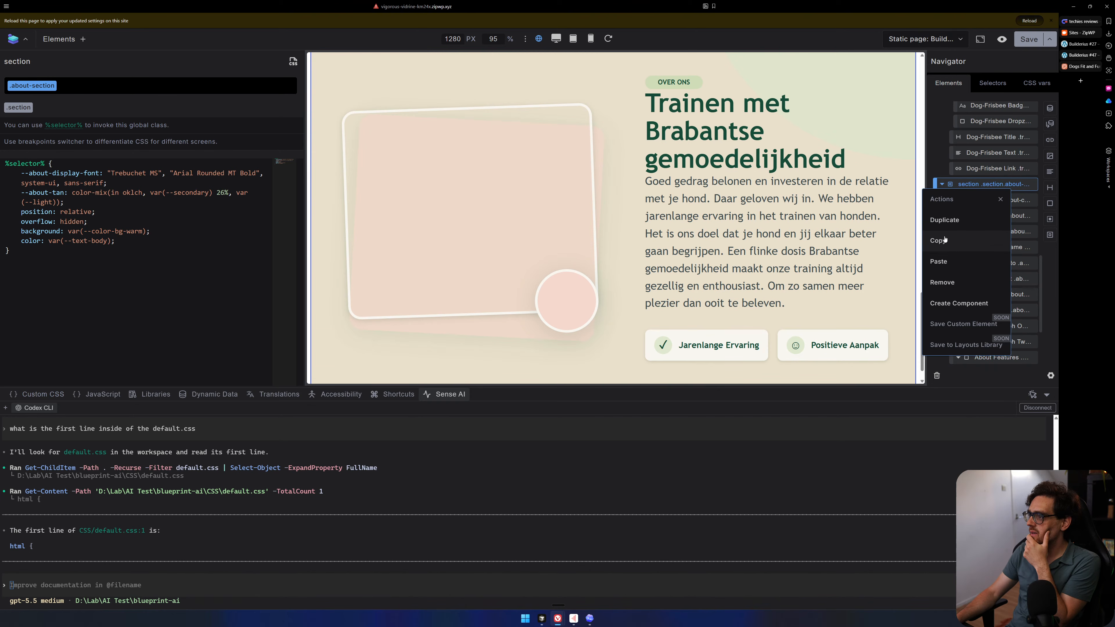
{"action": "left_click", "coordinate": [939, 241]}
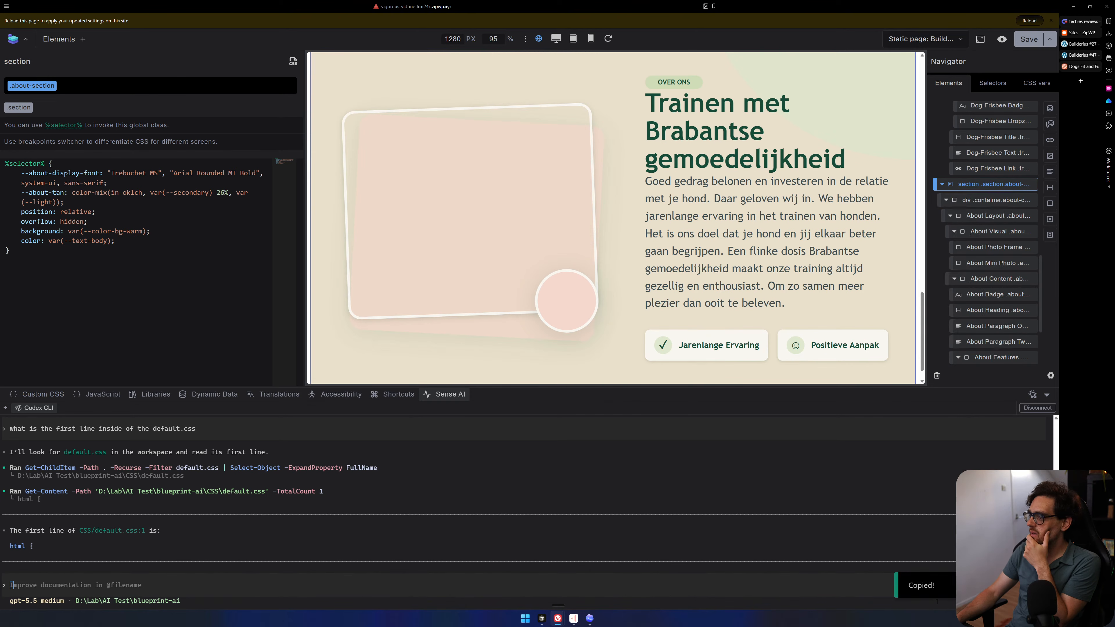
Try to paste the copied section into main .page-content on the blank Builderius page.
{"action": "left_click", "coordinate": [1084, 57]}
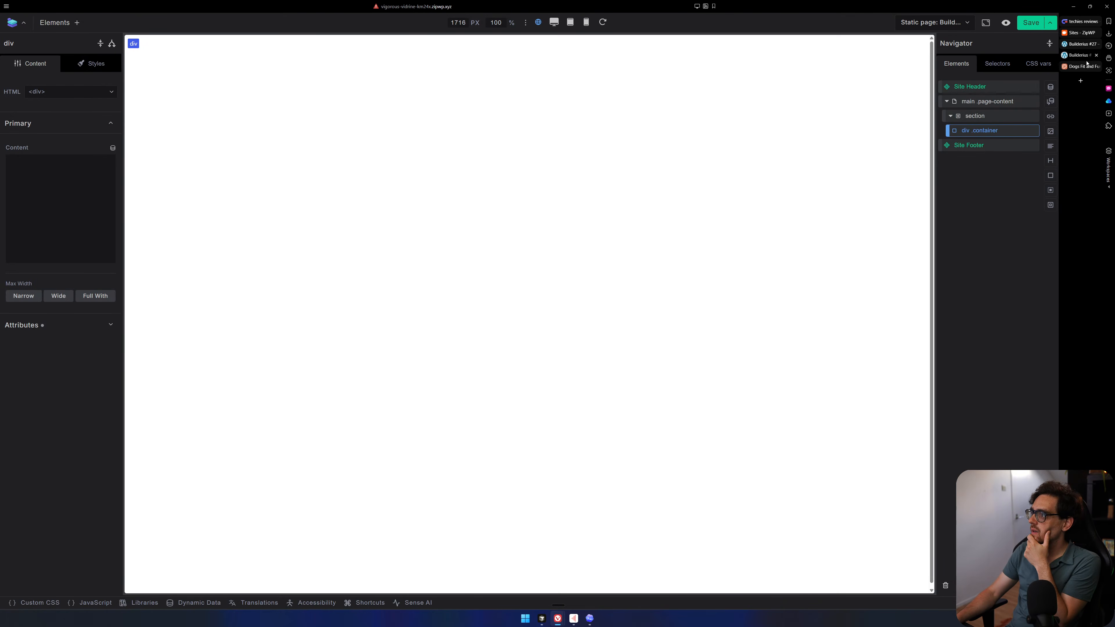
{"action": "left_click", "coordinate": [987, 102]}
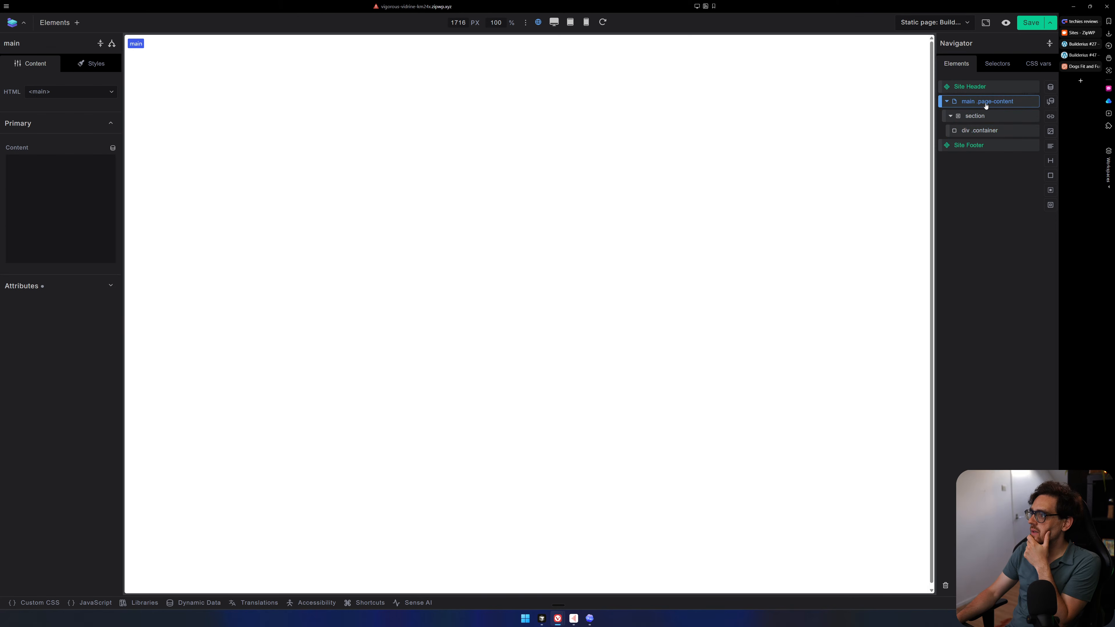
{"action": "right_click", "coordinate": [988, 186]}
{"action": "right_click", "coordinate": [961, 102]}
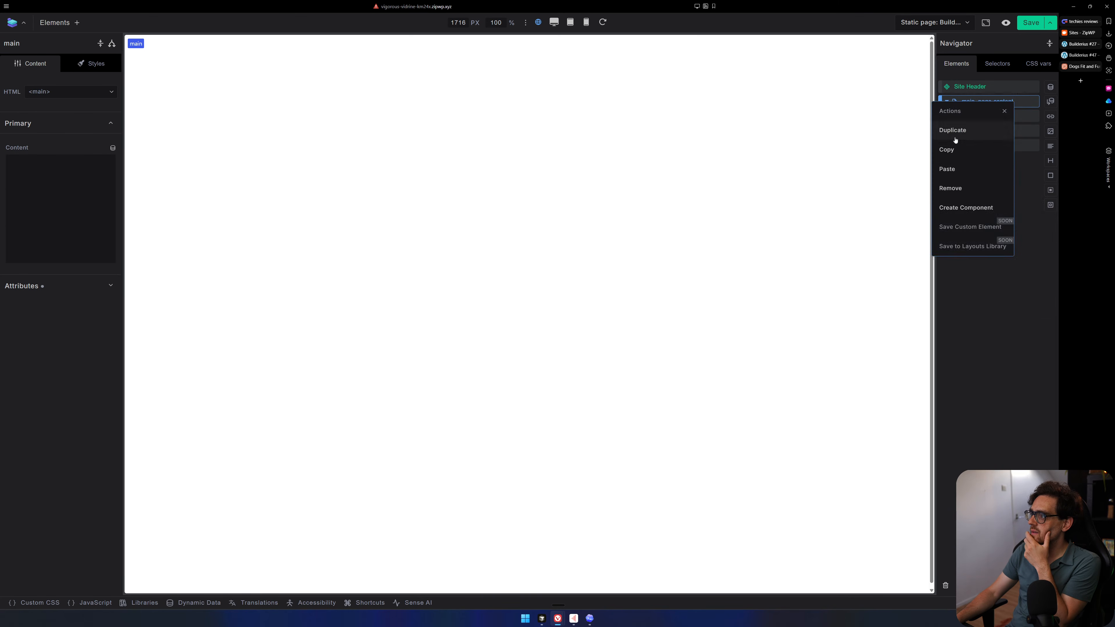
{"action": "left_click", "coordinate": [948, 169]}
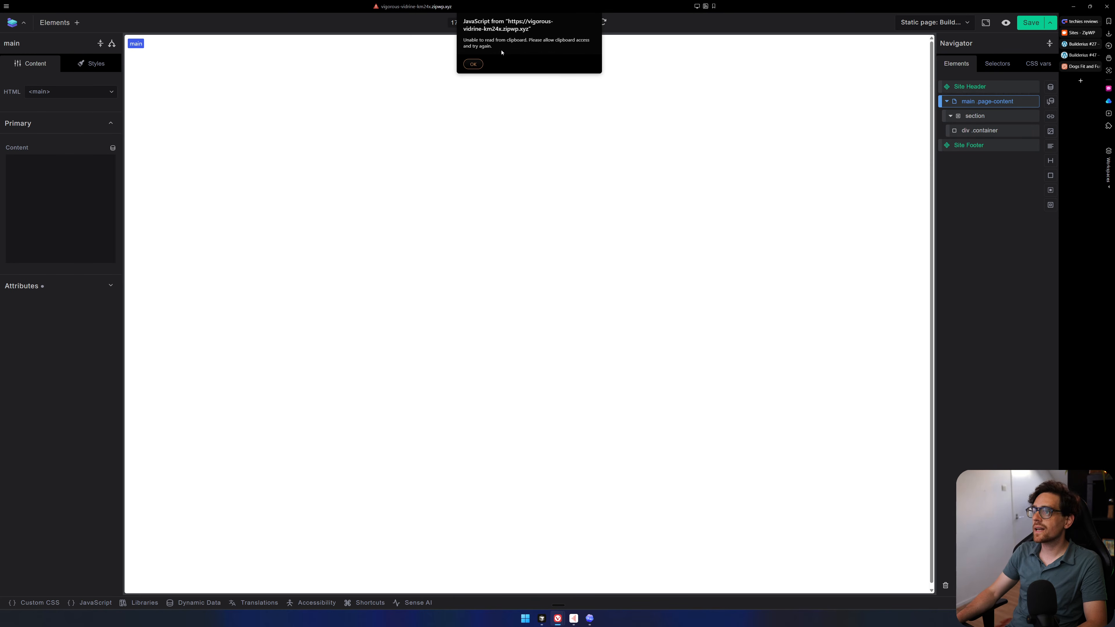
{"action": "left_click", "coordinate": [480, 65]}
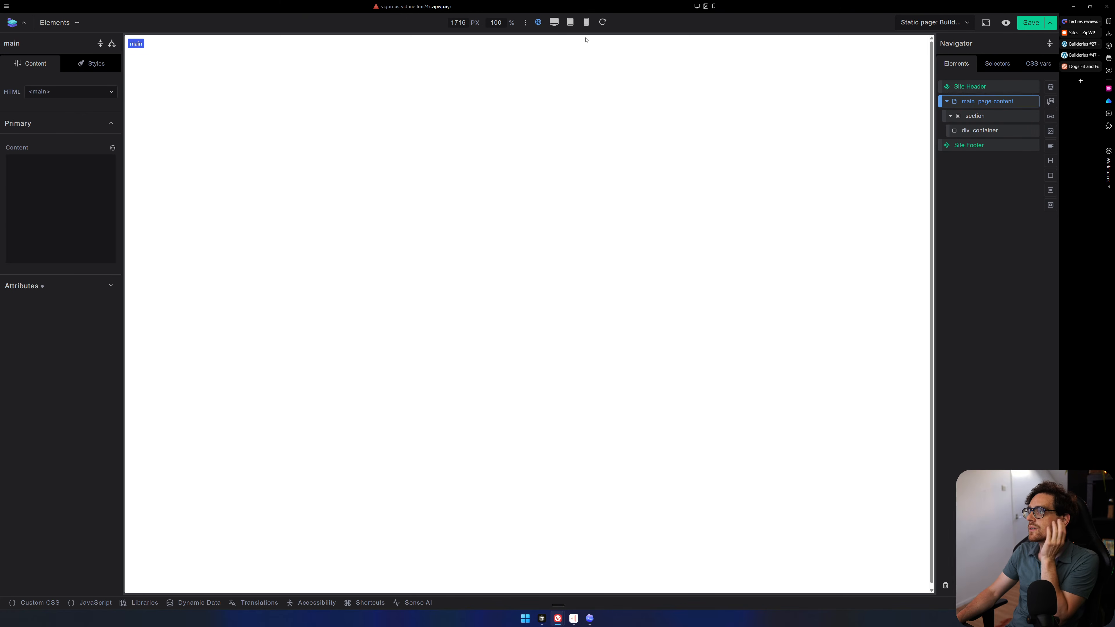
Check the browser's site information and site settings for the blank page's website.
{"action": "left_click", "coordinate": [378, 8]}
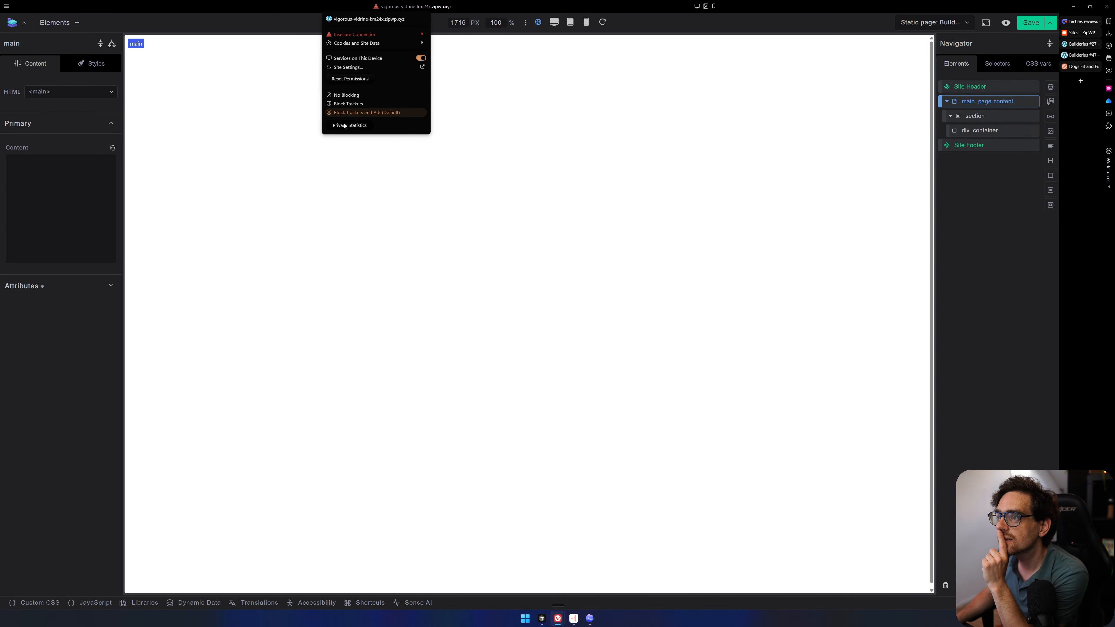
{"action": "left_click", "coordinate": [349, 67]}
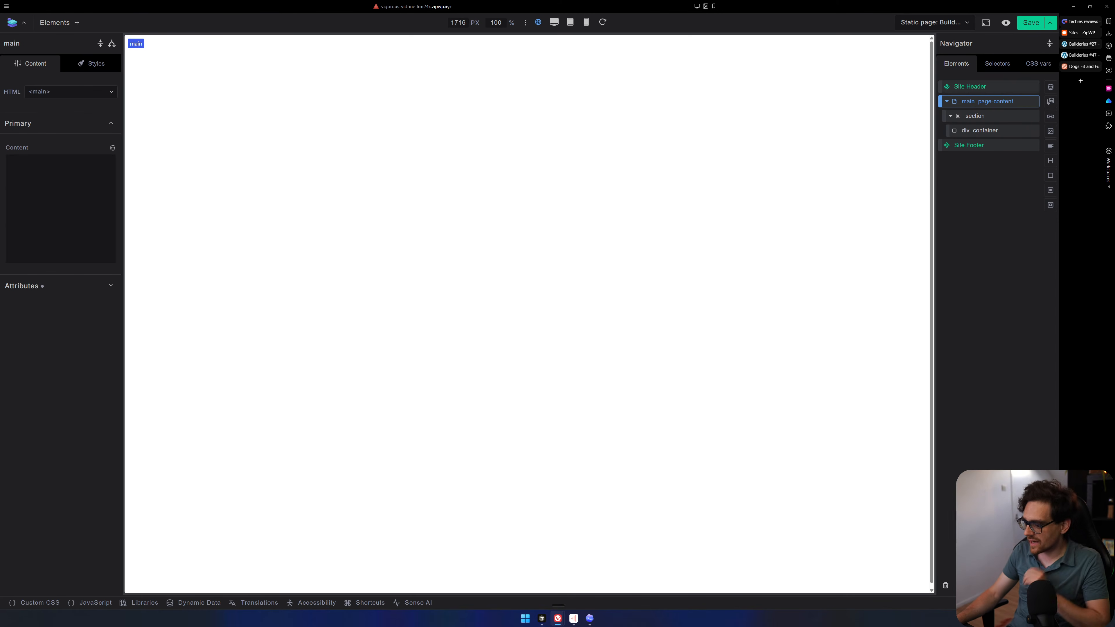
{"action": "left_click", "coordinate": [545, 6]}
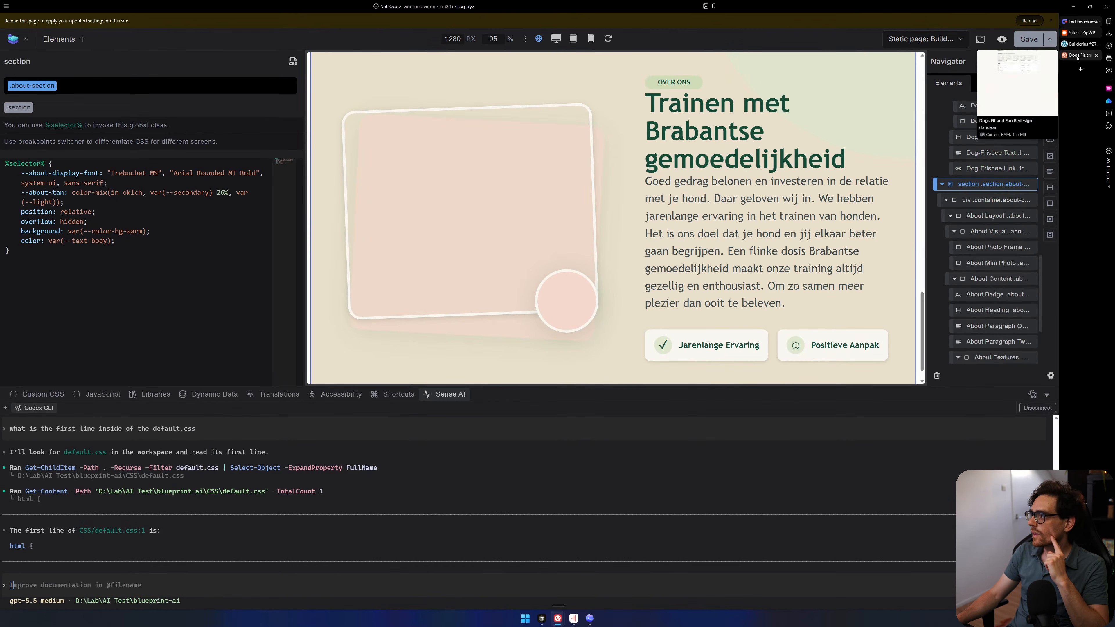
Switch to the Dogs Fit and Fun design in Claude, close the developer tools and take a screenshot of the "Een lief woordje van..." testimonials section.
{"action": "left_click", "coordinate": [1077, 56]}
{"action": "scroll", "coordinate": [571, 223], "scroll_direction": "down", "scroll_amount": 4}
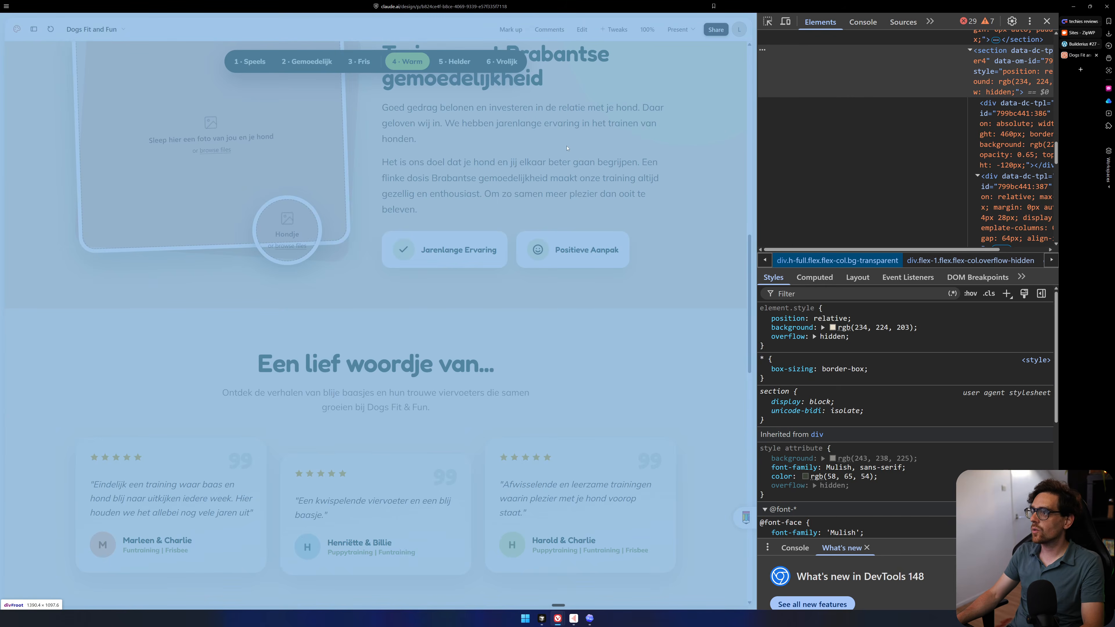
{"action": "left_click", "coordinate": [767, 21]}
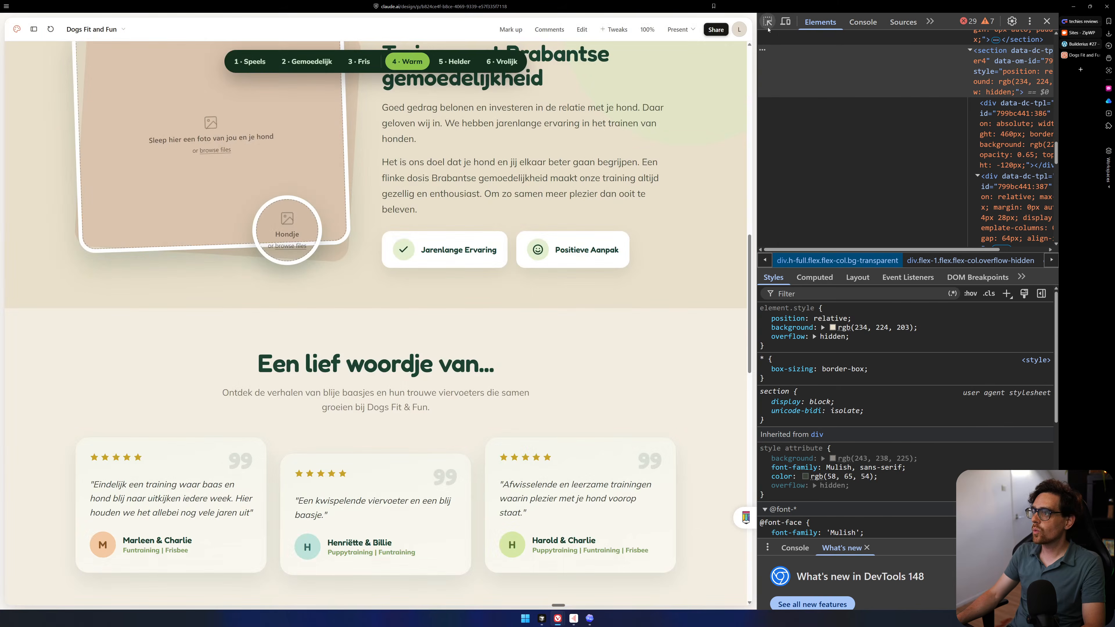
{"action": "key", "text": "F12"}
{"action": "scroll", "coordinate": [758, 322], "scroll_direction": "down", "scroll_amount": 3}
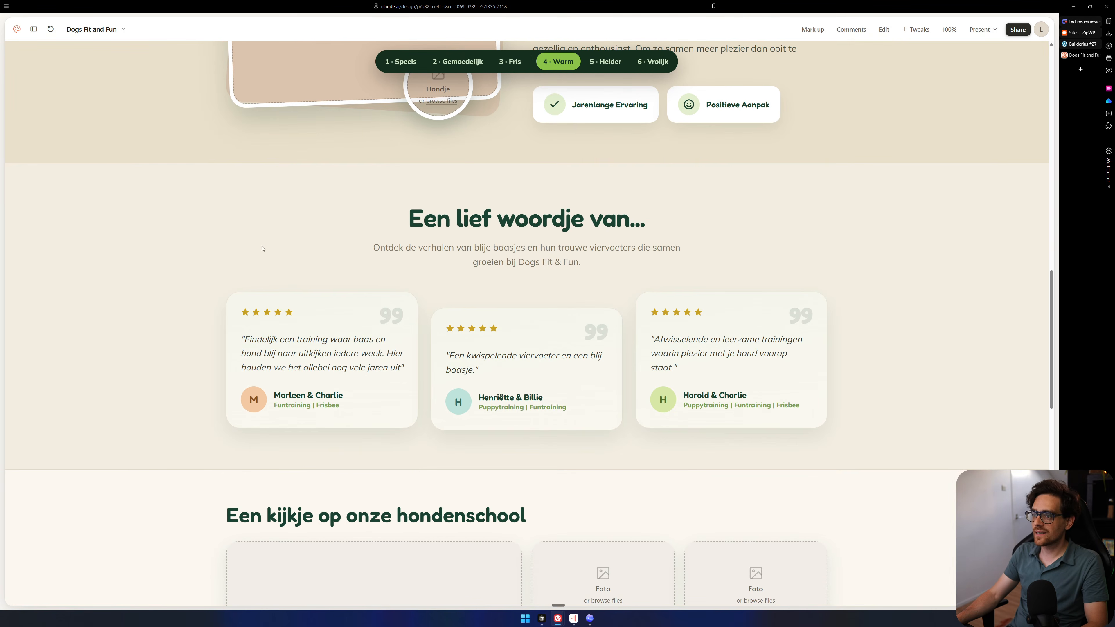
{"action": "key", "text": "super+shift+s"}
{"action": "left_click_drag", "start_coordinate": [138, 164], "coordinate": [893, 469]}
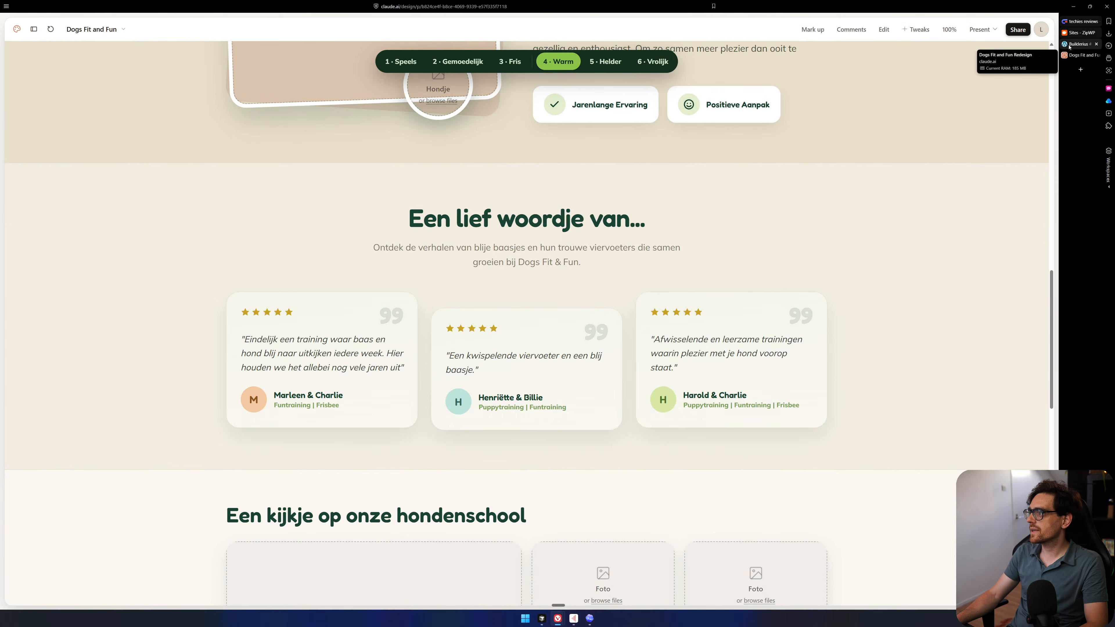
Switch back to Builderius and send Codex CLI the testimonials screenshot with the prompt "build this".
{"action": "left_click", "coordinate": [1080, 43]}
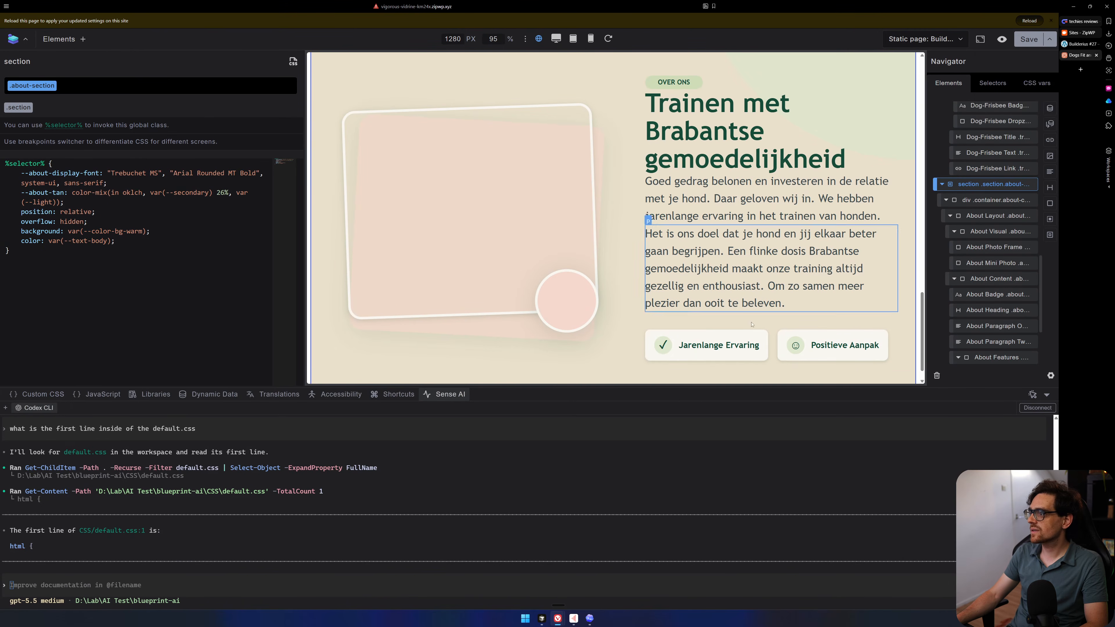
{"action": "key", "text": "ctrl+v"}
{"action": "type", "text": "build this"}
{"action": "key", "text": "Return"}
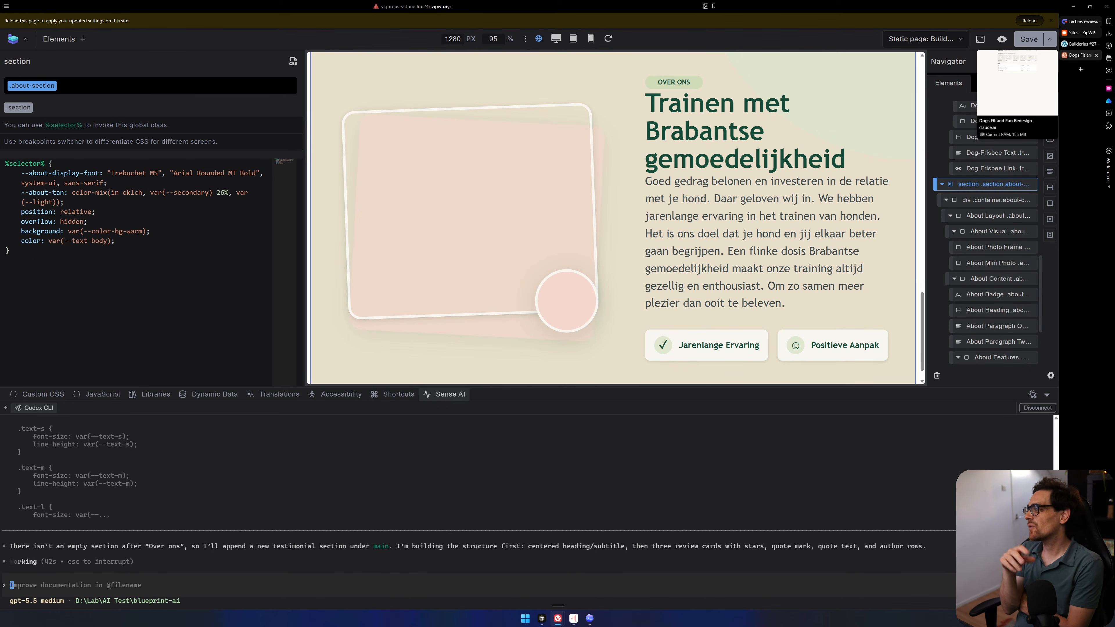
Review the design's sections below the testimonials, and examine the testimonial elements being added to the Builderius page.
{"action": "left_click", "coordinate": [1080, 55]}
{"action": "scroll", "coordinate": [496, 291], "scroll_direction": "down", "scroll_amount": 6}
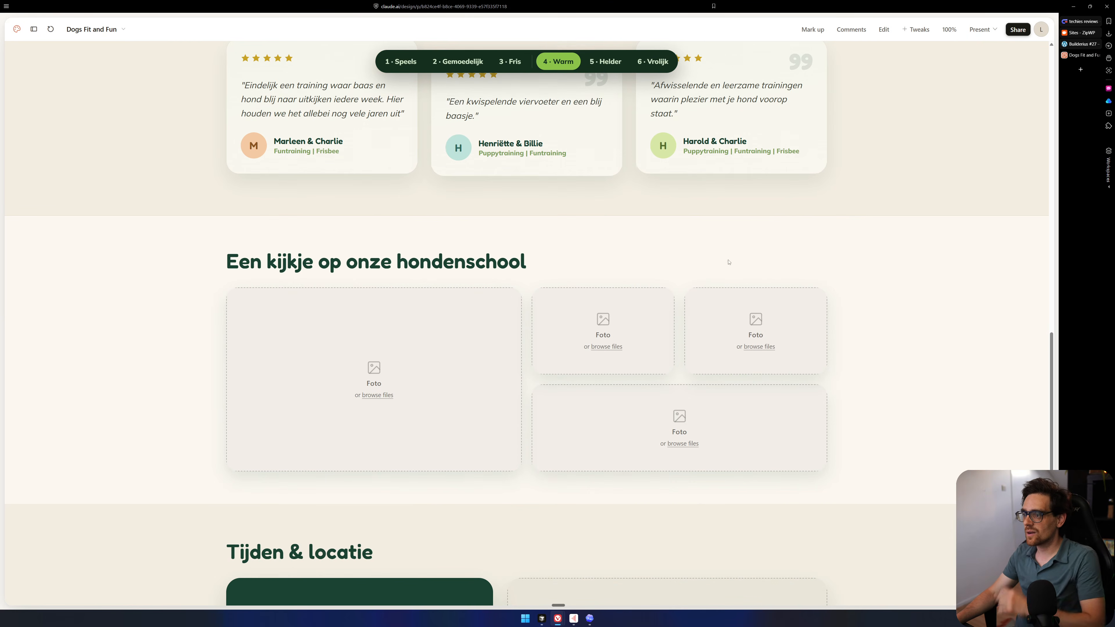
{"action": "left_click", "coordinate": [1080, 44]}
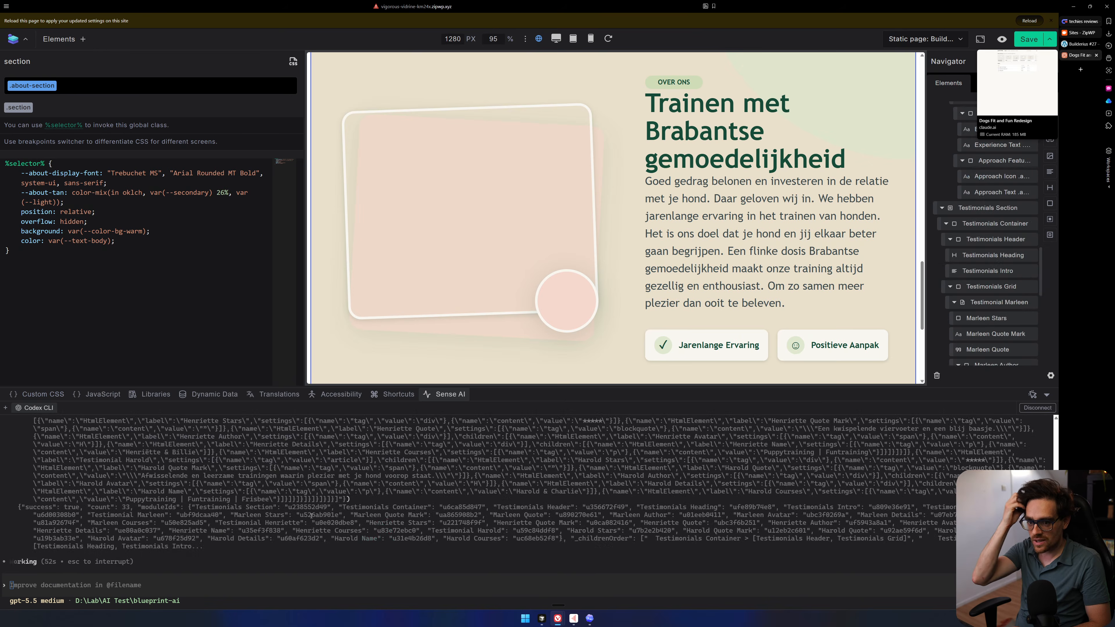
{"action": "scroll", "coordinate": [975, 155], "scroll_direction": "up", "scroll_amount": 3}
{"action": "scroll", "coordinate": [975, 156], "scroll_direction": "down", "scroll_amount": 10}
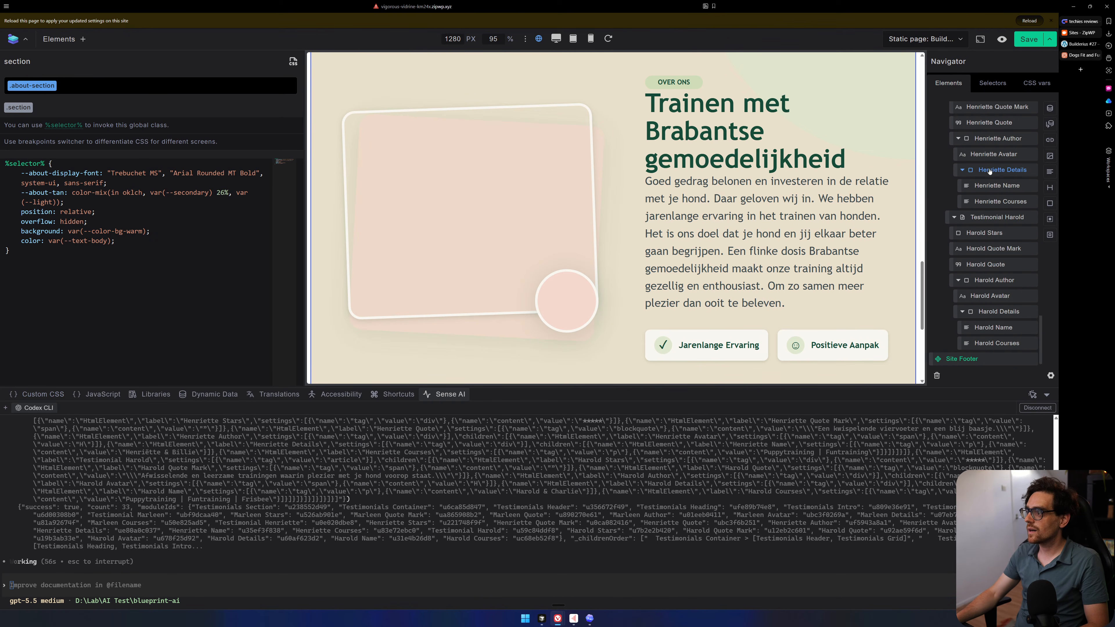
{"action": "scroll", "coordinate": [763, 198], "scroll_direction": "down", "scroll_amount": 5}
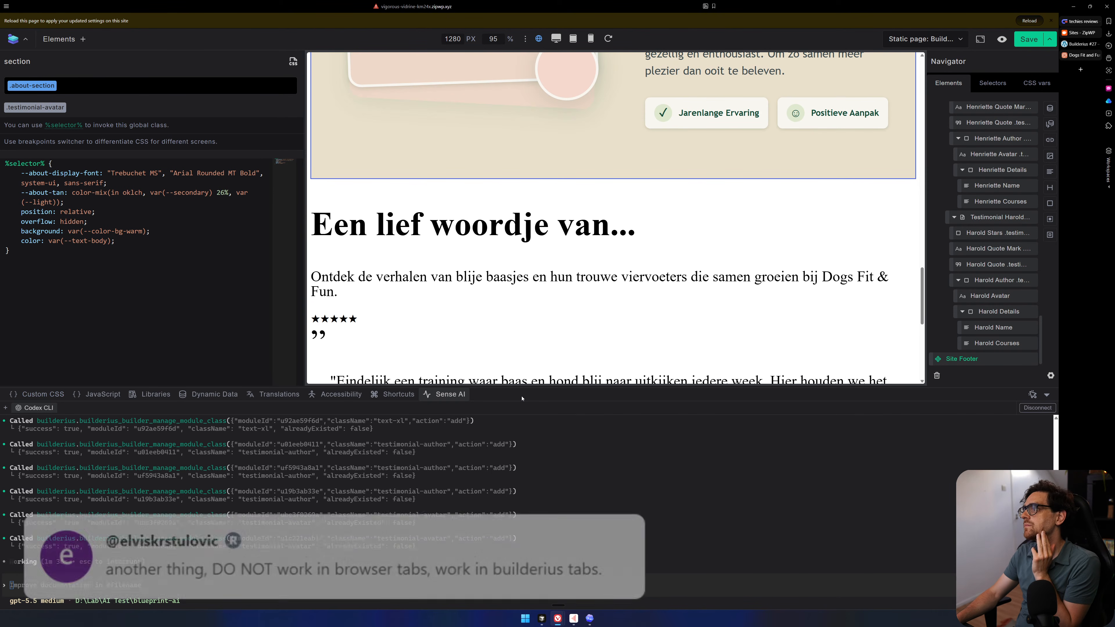
{"action": "left_click", "coordinate": [950, 41]}
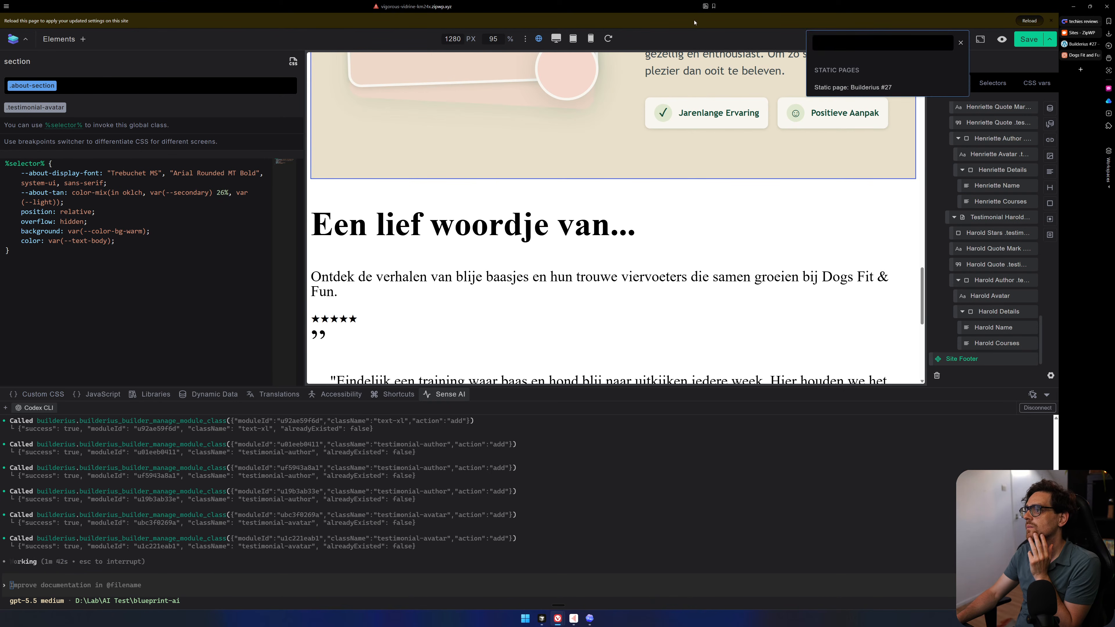
{"action": "left_click", "coordinate": [688, 34]}
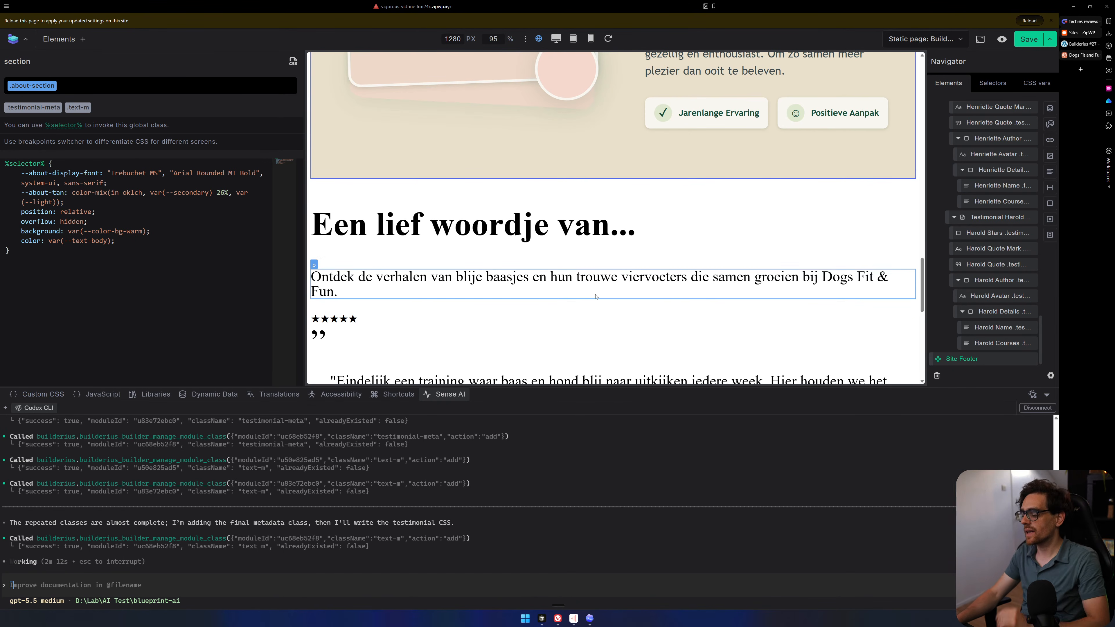
Open the Vivaldi browser settings and search them for "clipboard".
{"action": "left_click", "coordinate": [7, 8]}
{"action": "left_click", "coordinate": [26, 107]}
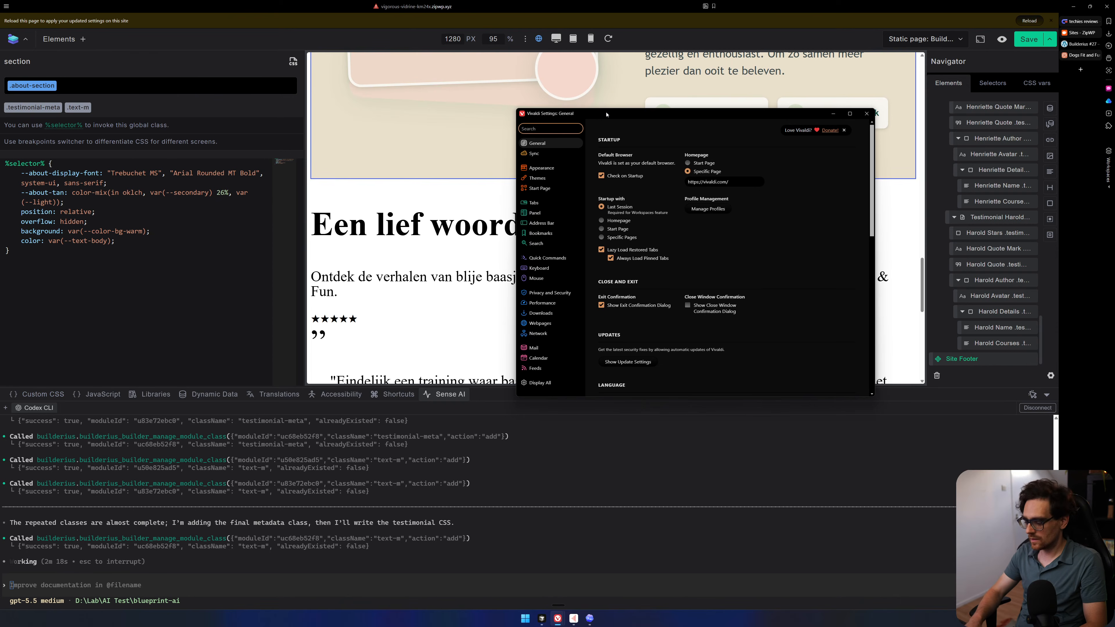
{"action": "type", "text": "clipboardf"}
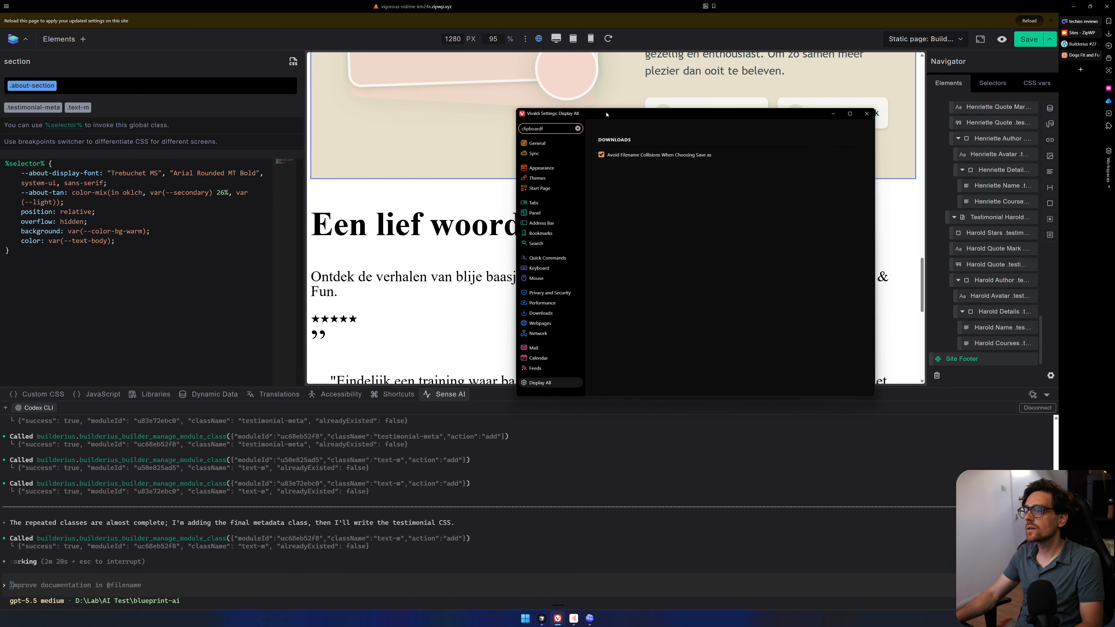
{"action": "key", "text": "BackSpace"}
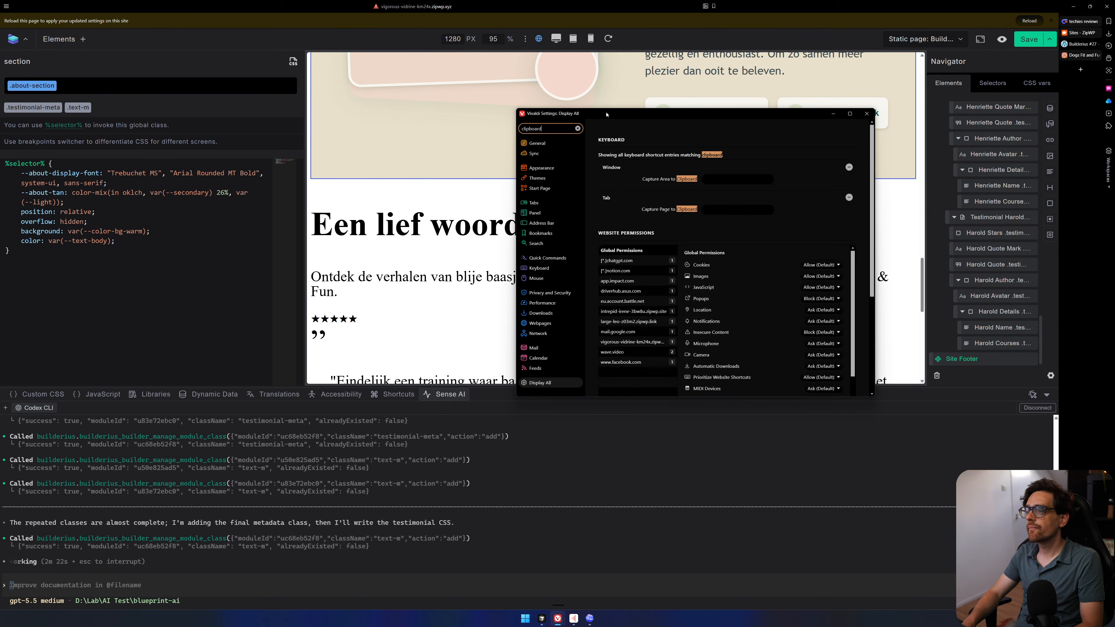
Find the Clipboard entry in the global website permissions and examine its available options.
{"action": "scroll", "coordinate": [700, 205], "scroll_direction": "down", "scroll_amount": 3}
{"action": "scroll", "coordinate": [720, 216], "scroll_direction": "down", "scroll_amount": 4}
{"action": "scroll", "coordinate": [720, 202], "scroll_direction": "down", "scroll_amount": 4}
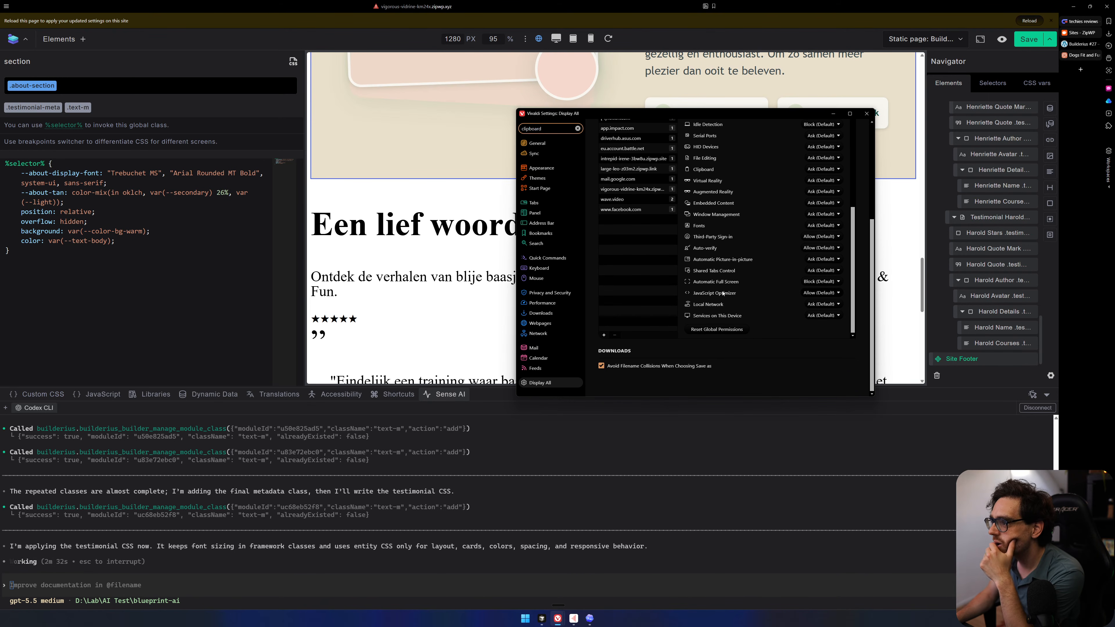
{"action": "scroll", "coordinate": [721, 271], "scroll_direction": "up", "scroll_amount": 1}
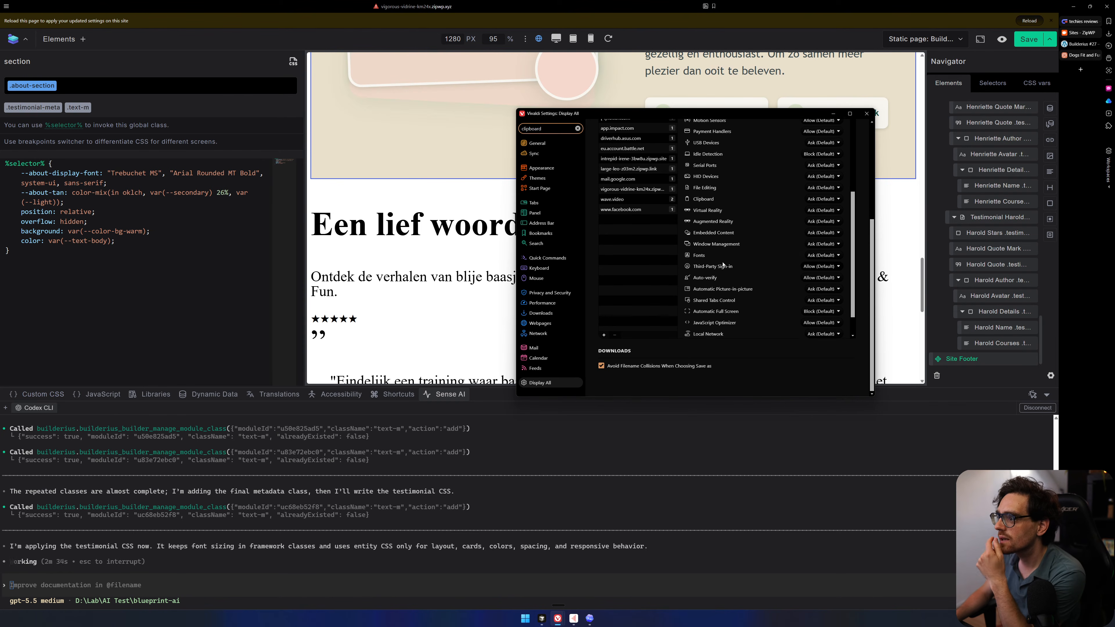
{"action": "scroll", "coordinate": [718, 255], "scroll_direction": "up", "scroll_amount": 2}
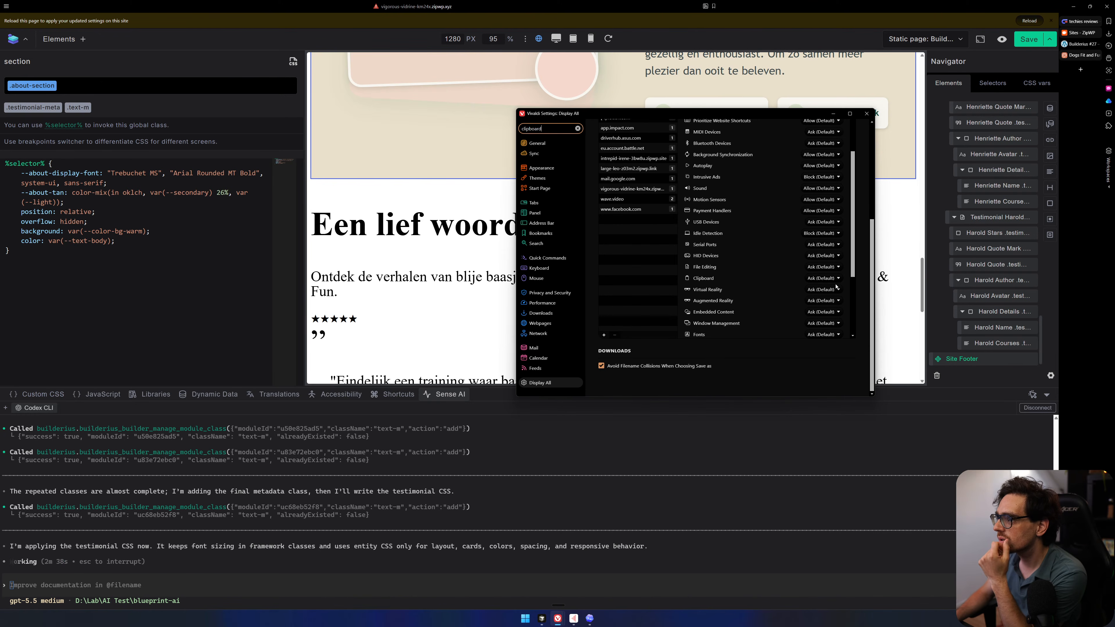
{"action": "left_click", "coordinate": [821, 278]}
{"action": "left_click", "coordinate": [716, 272]}
{"action": "left_click", "coordinate": [703, 280]}
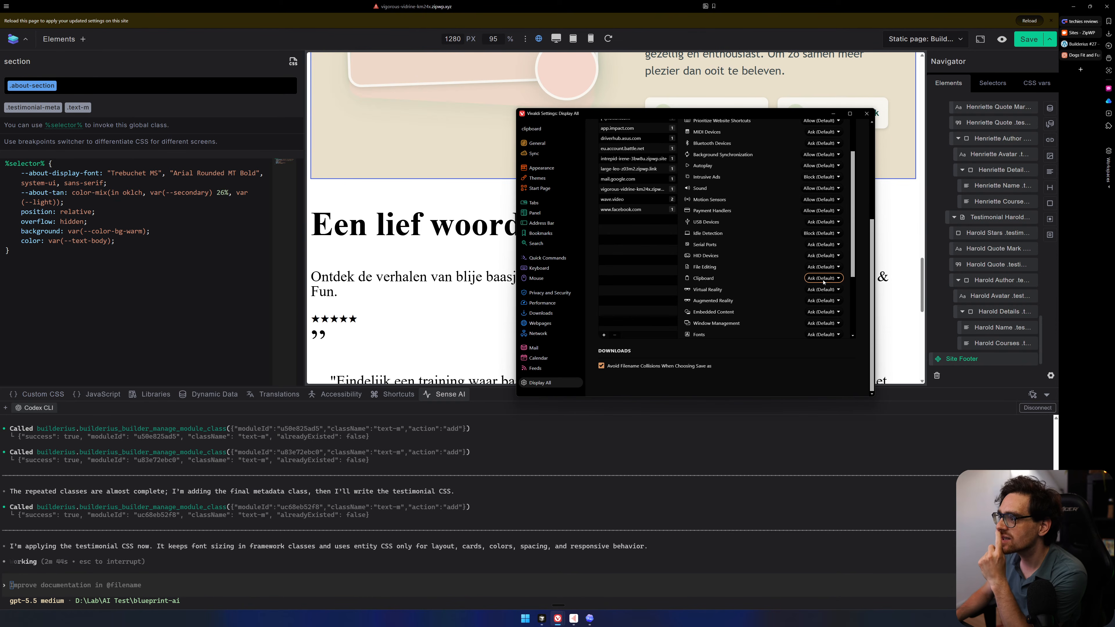
Set the global Insecure Content website permission to Allow.
{"action": "scroll", "coordinate": [772, 259], "scroll_direction": "up", "scroll_amount": 2}
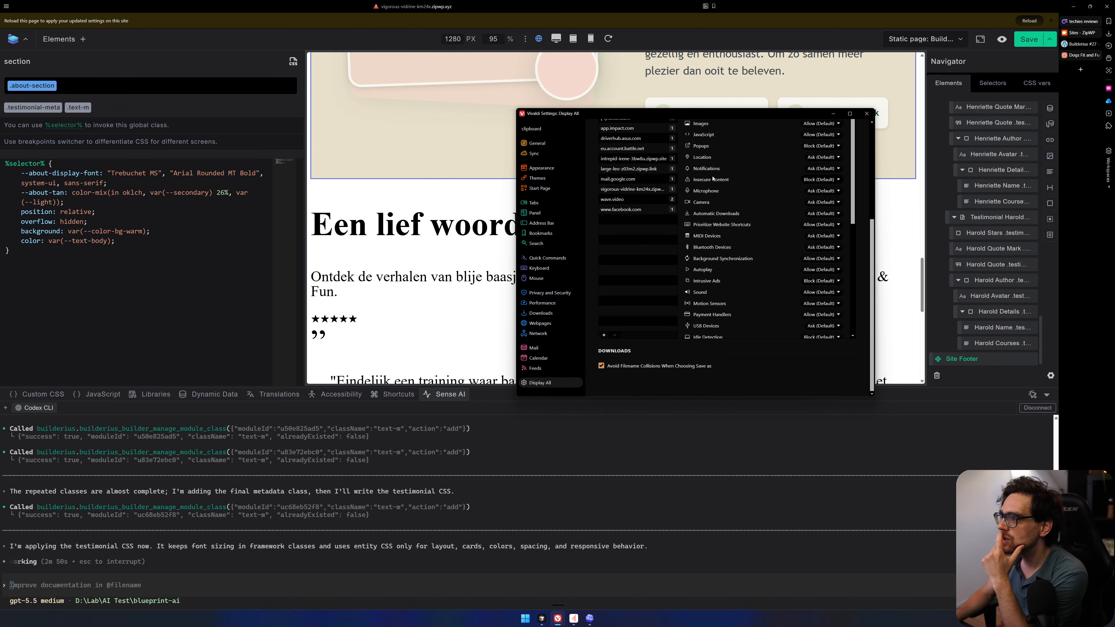
{"action": "left_click", "coordinate": [809, 180]}
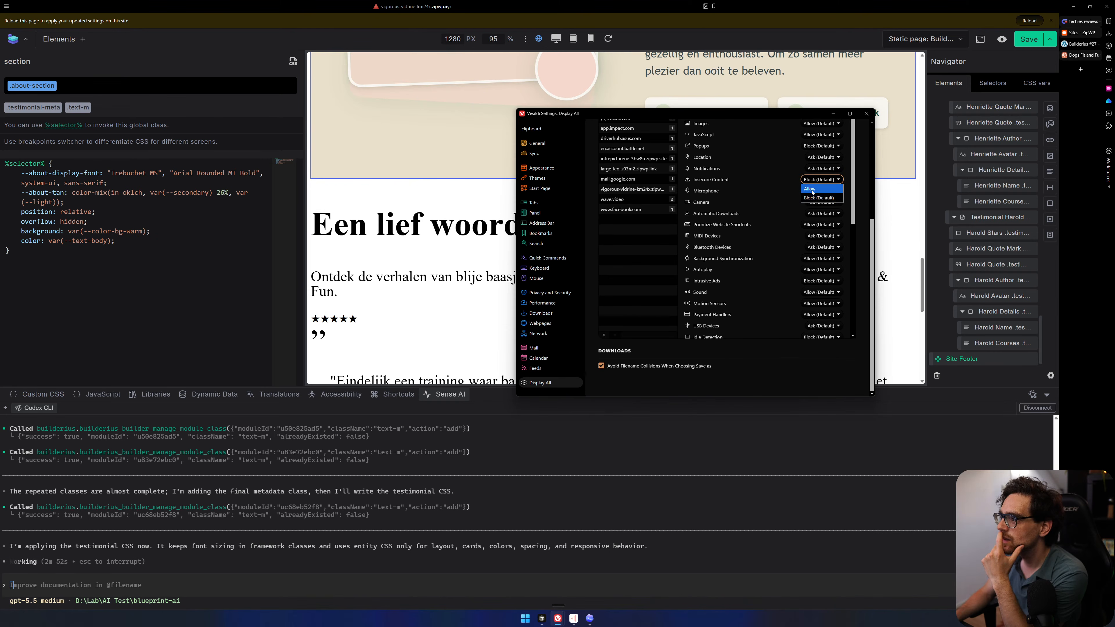
{"action": "left_click", "coordinate": [812, 190]}
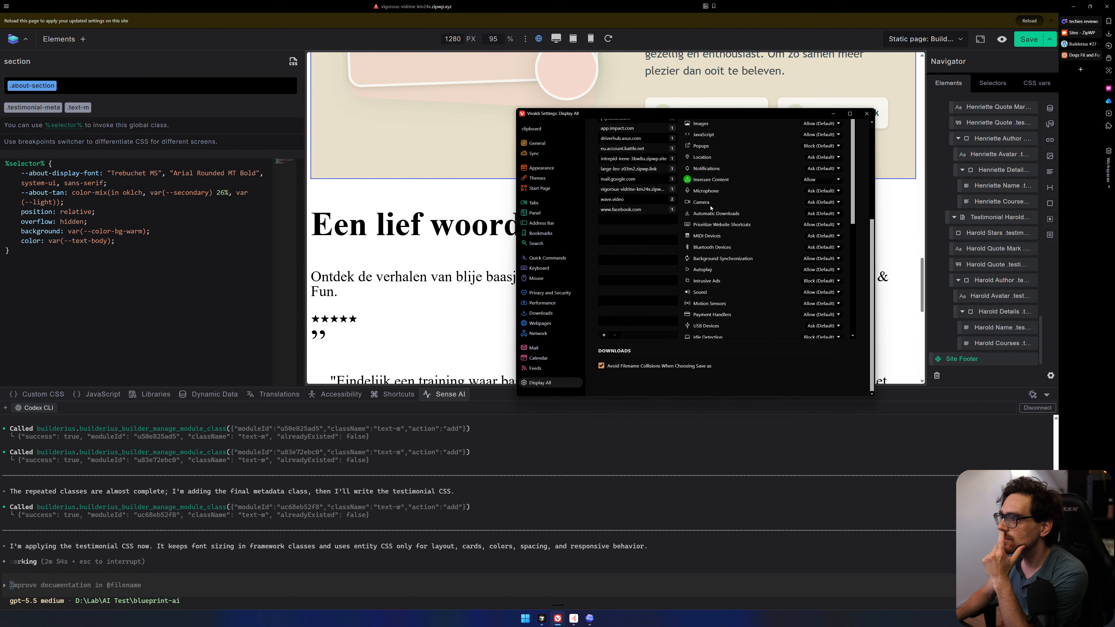
Set the Clipboard permission to Allow for the site vigorous-vidrine-km24x.zipwp.xyz.
{"action": "left_click", "coordinate": [634, 189]}
{"action": "scroll", "coordinate": [765, 229], "scroll_direction": "up", "scroll_amount": 1}
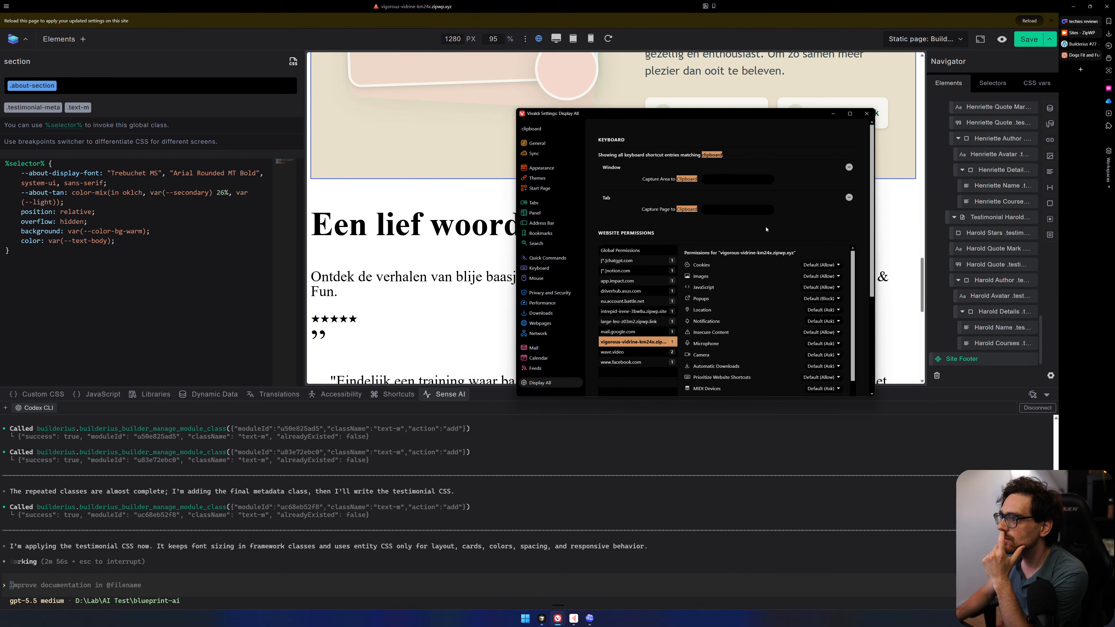
{"action": "scroll", "coordinate": [766, 229], "scroll_direction": "down", "scroll_amount": 1}
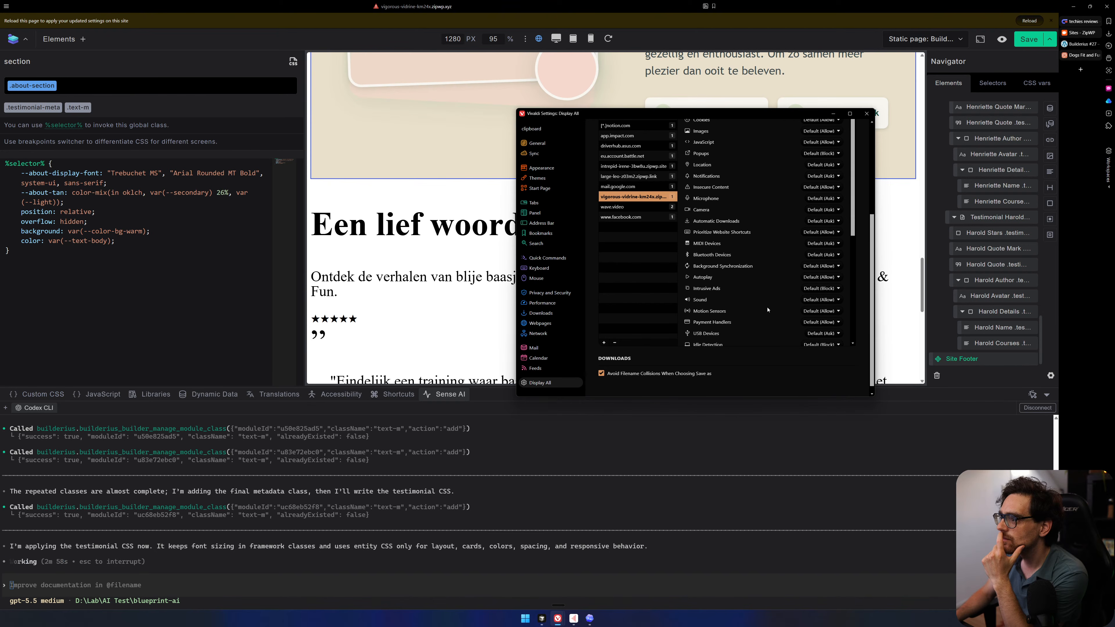
{"action": "scroll", "coordinate": [732, 264], "scroll_direction": "down", "scroll_amount": 4}
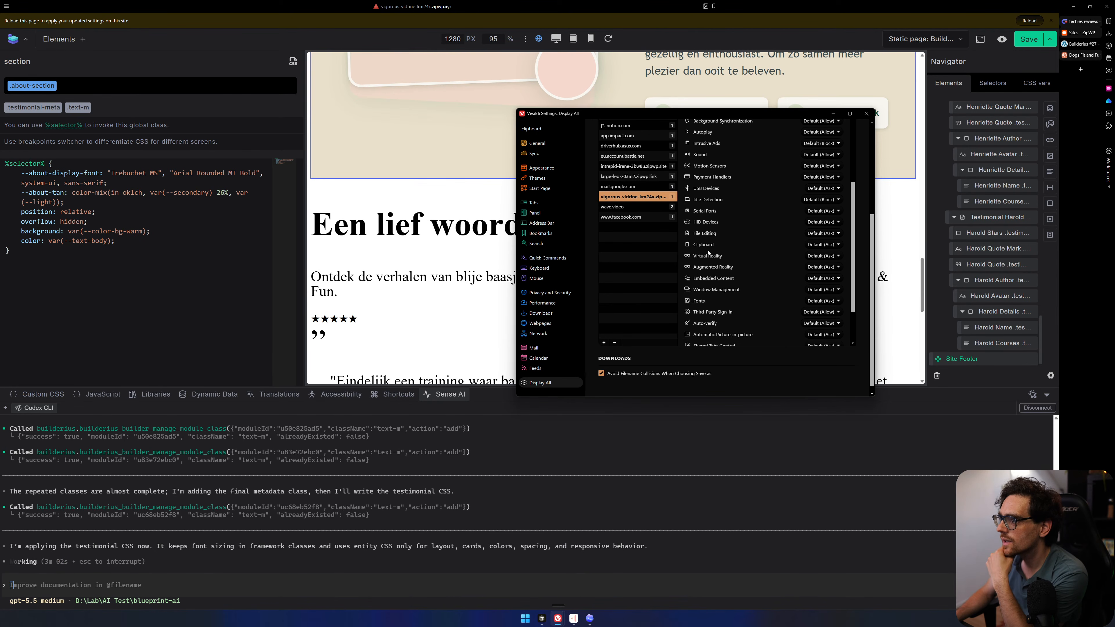
{"action": "left_click", "coordinate": [822, 245]}
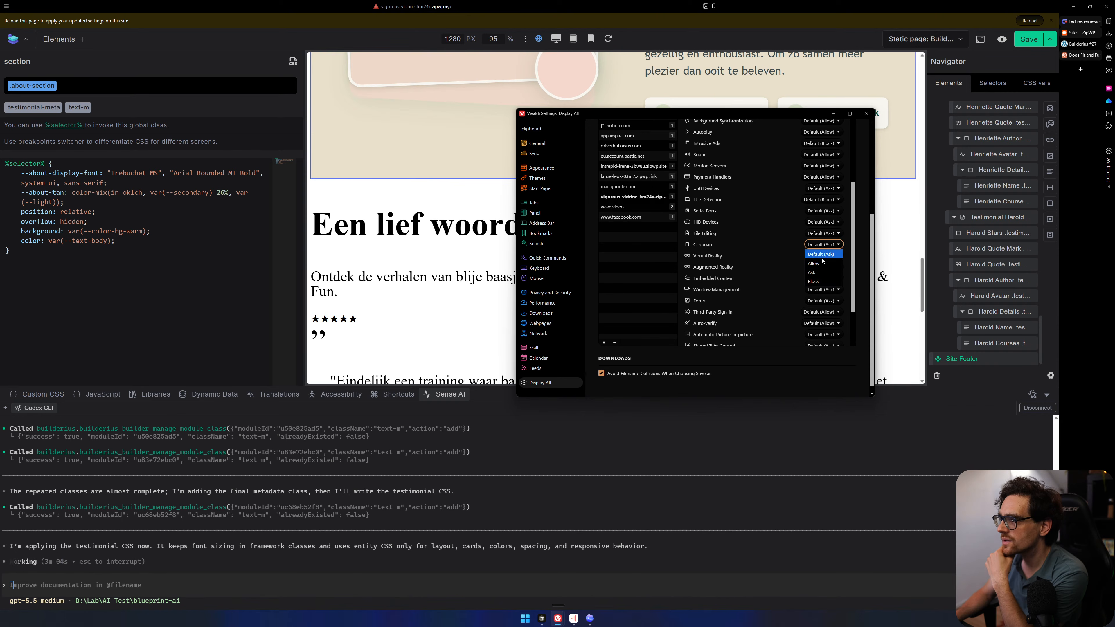
{"action": "left_click", "coordinate": [813, 263]}
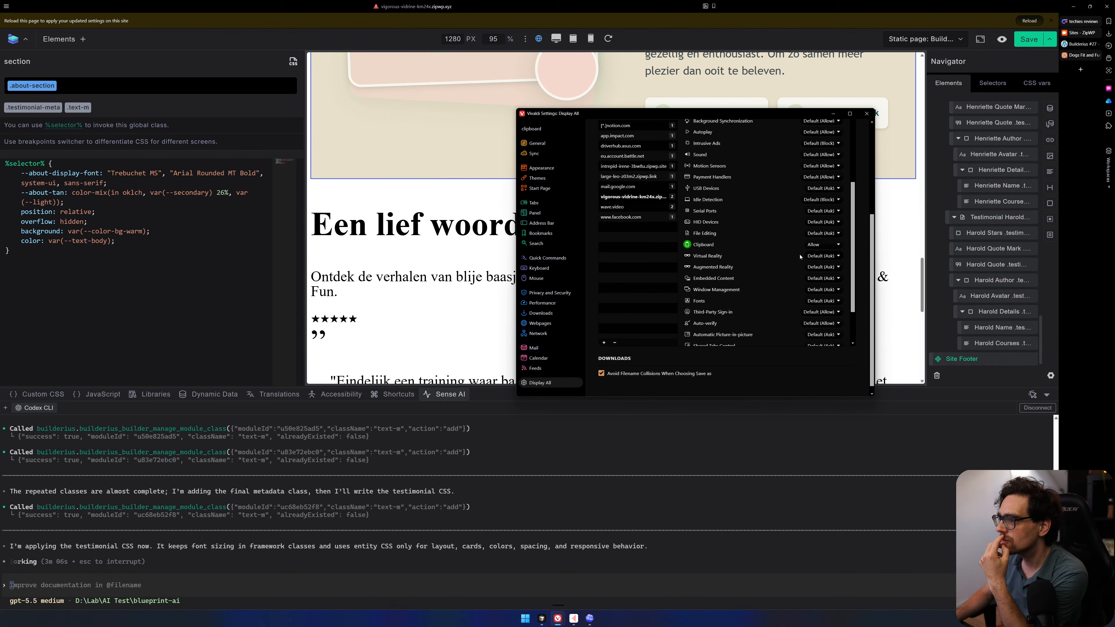
Restore the global Insecure Content permission to Block (Default) and close the Vivaldi settings.
{"action": "scroll", "coordinate": [800, 257], "scroll_direction": "up", "scroll_amount": 6}
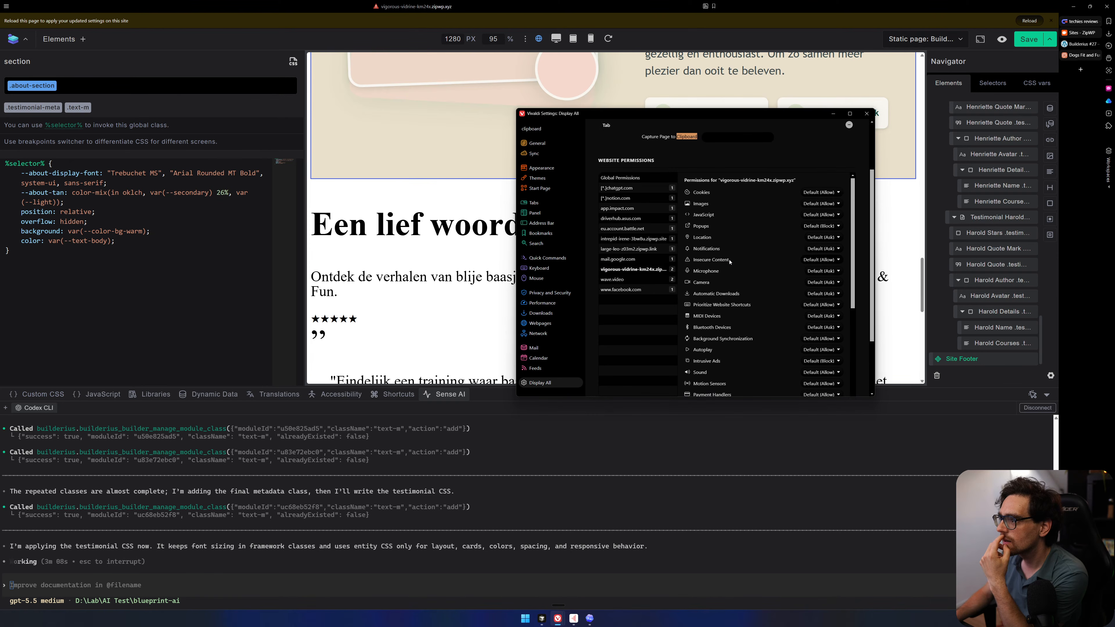
{"action": "left_click", "coordinate": [648, 184]}
{"action": "left_click", "coordinate": [821, 245]}
{"action": "left_click", "coordinate": [819, 263]}
{"action": "left_click", "coordinate": [825, 245]}
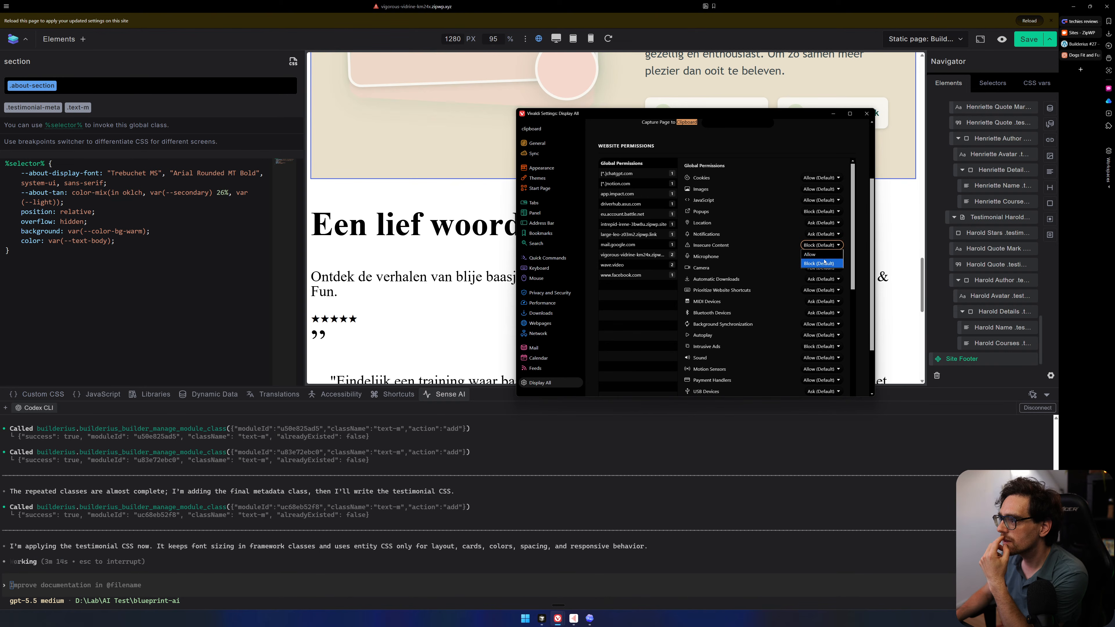
{"action": "left_click", "coordinate": [735, 268]}
{"action": "left_click", "coordinate": [865, 114]}
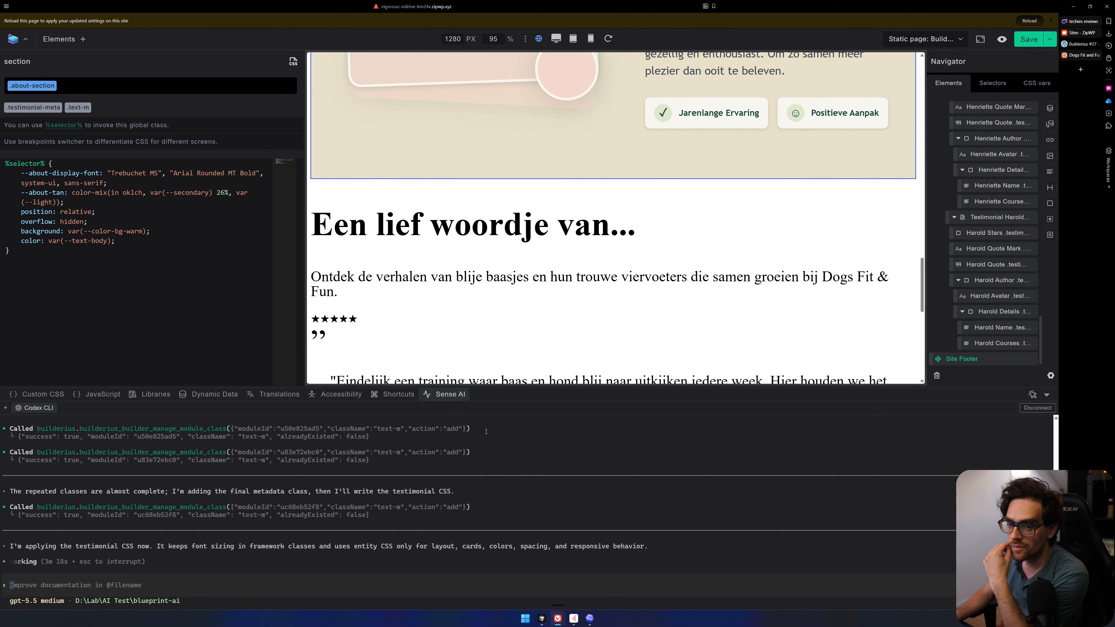
Open the Builderius #19 page in the builder alongside the current page.
{"action": "scroll", "coordinate": [521, 280], "scroll_direction": "down", "scroll_amount": 12}
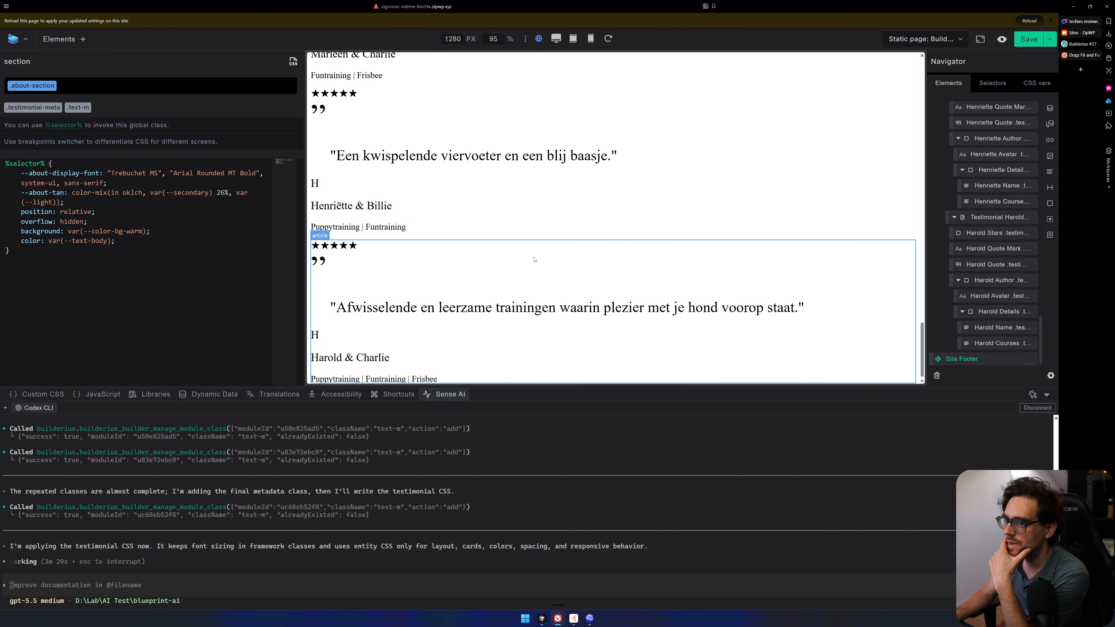
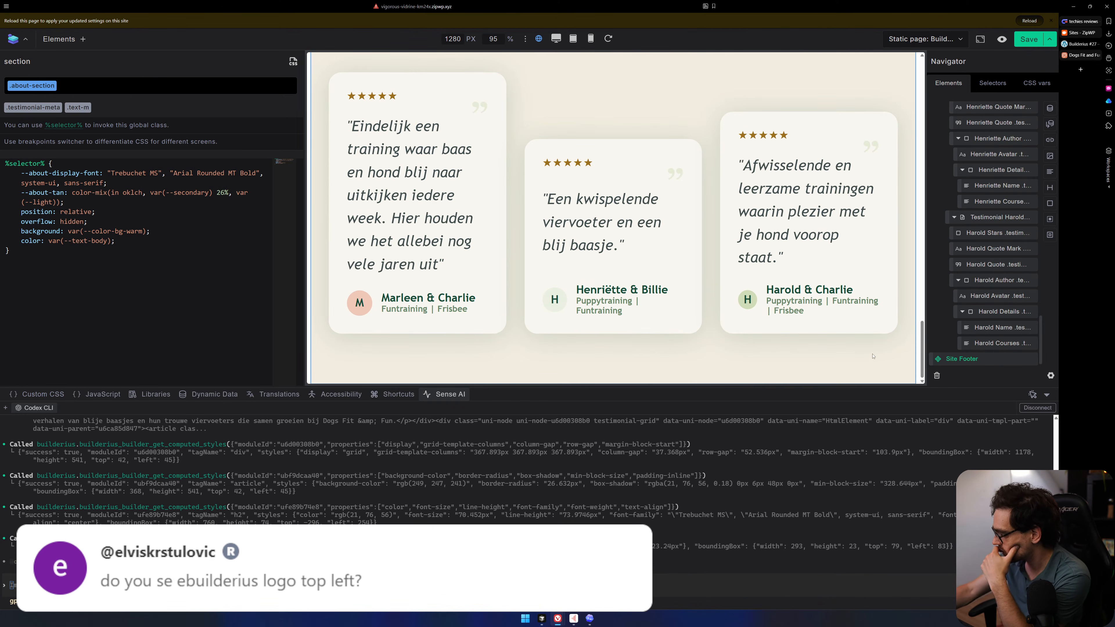
{"action": "left_click", "coordinate": [18, 39]}
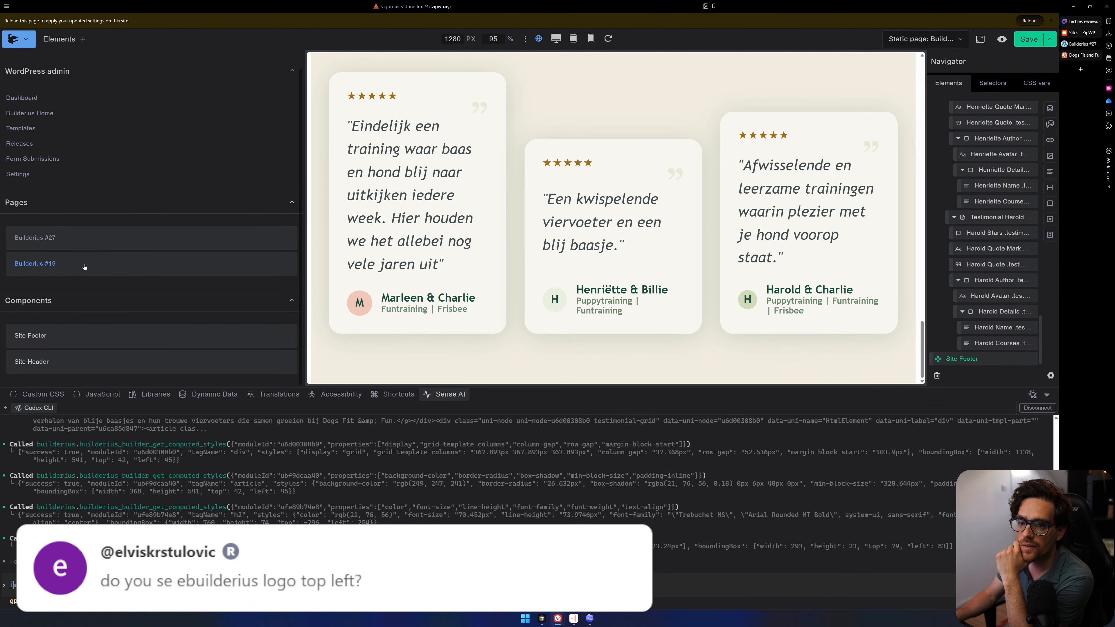
{"action": "left_click", "coordinate": [91, 263]}
{"action": "left_click", "coordinate": [410, 57]}
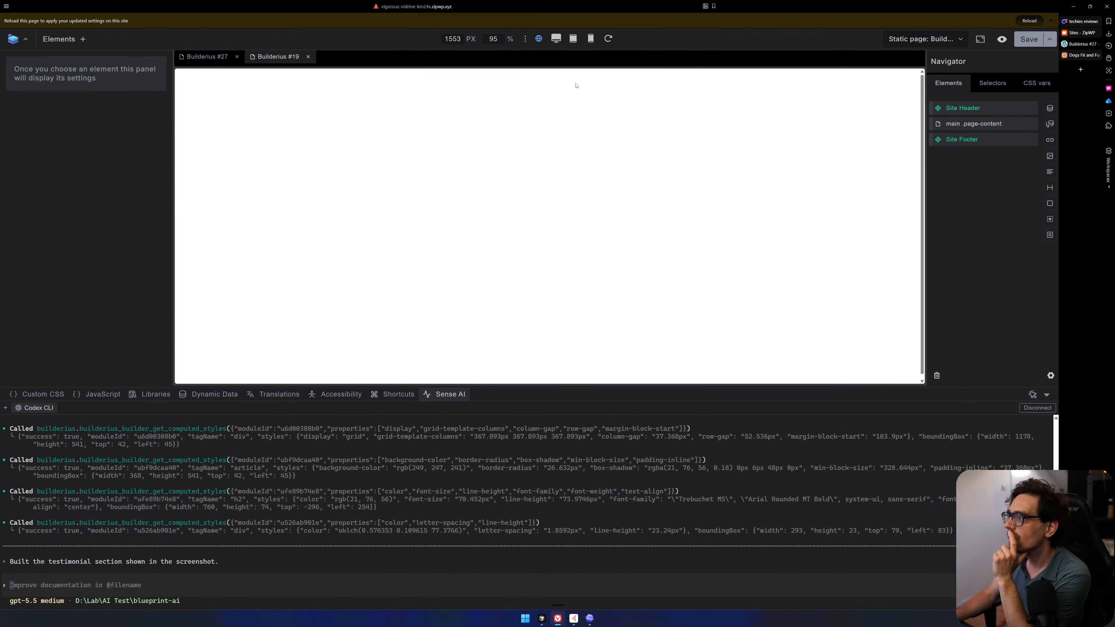
Return to the Builderius #27 page and review the styled testimonials heading, intro and three review cards.
{"action": "left_click", "coordinate": [195, 56]}
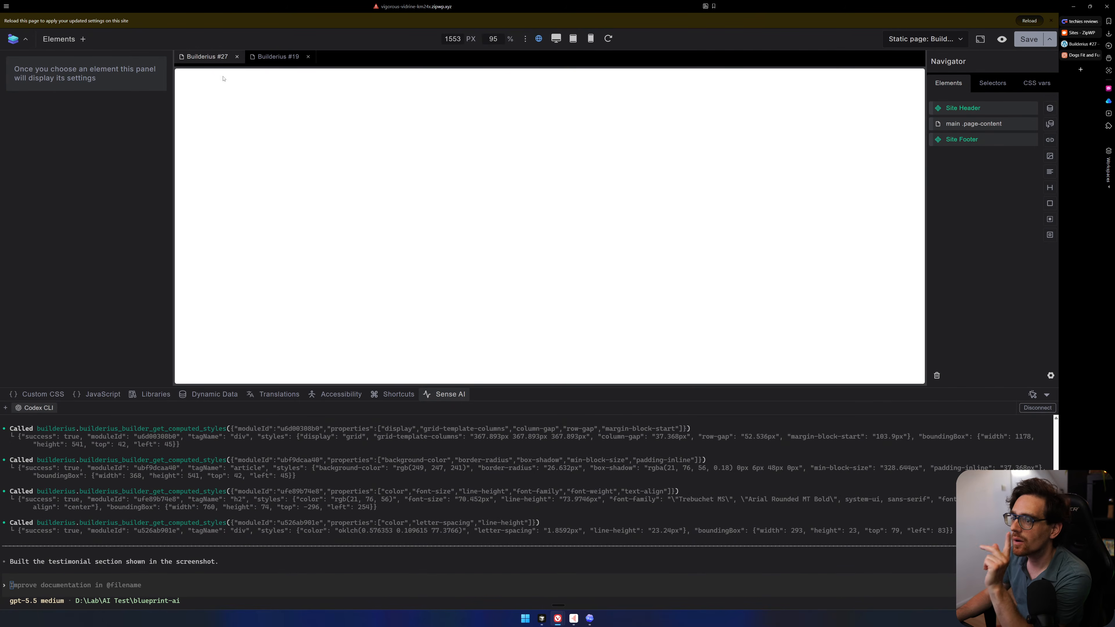
{"action": "scroll", "coordinate": [516, 221], "scroll_direction": "down", "scroll_amount": 10}
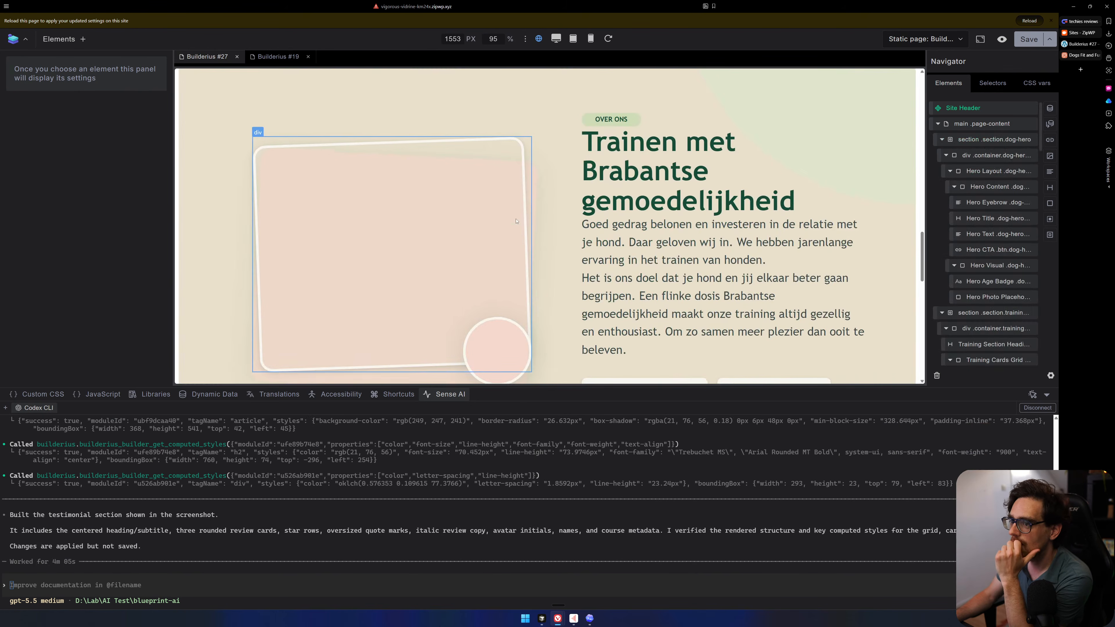
{"action": "scroll", "coordinate": [516, 221], "scroll_direction": "down", "scroll_amount": 10}
{"action": "scroll", "coordinate": [968, 320], "scroll_direction": "down", "scroll_amount": 3}
{"action": "scroll", "coordinate": [969, 320], "scroll_direction": "down", "scroll_amount": 5}
{"action": "scroll", "coordinate": [382, 170], "scroll_direction": "up", "scroll_amount": 3}
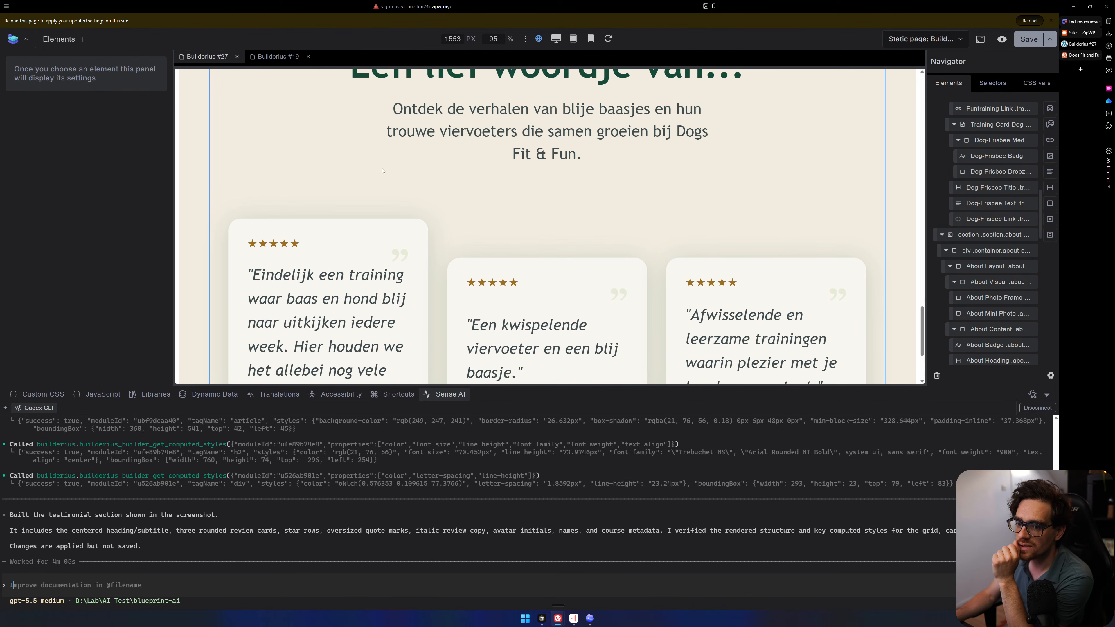
{"action": "scroll", "coordinate": [307, 169], "scroll_direction": "up", "scroll_amount": 2}
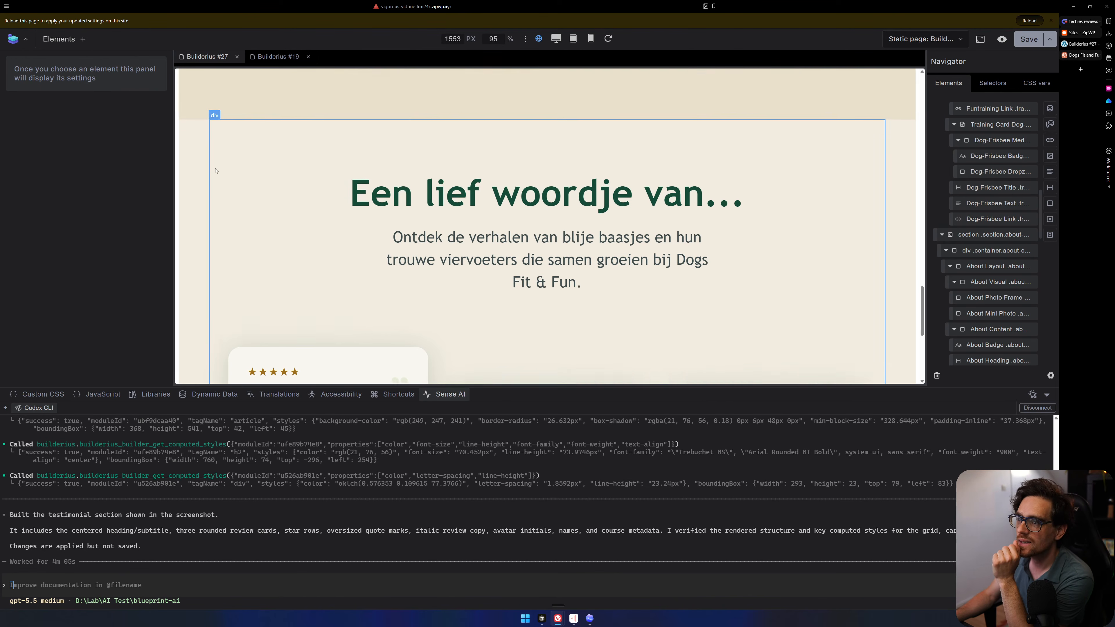
{"action": "scroll", "coordinate": [219, 166], "scroll_direction": "down", "scroll_amount": 5}
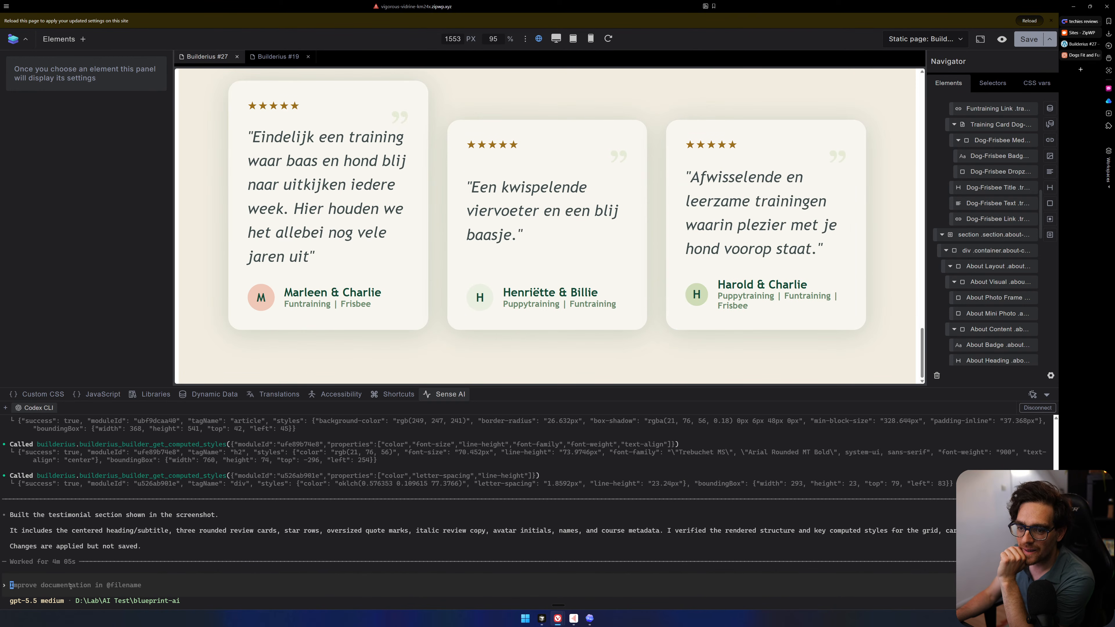
Inspect the Testimonials Section, the middle card's quote and the last card's article, and save the page.
{"action": "left_click", "coordinate": [193, 301]}
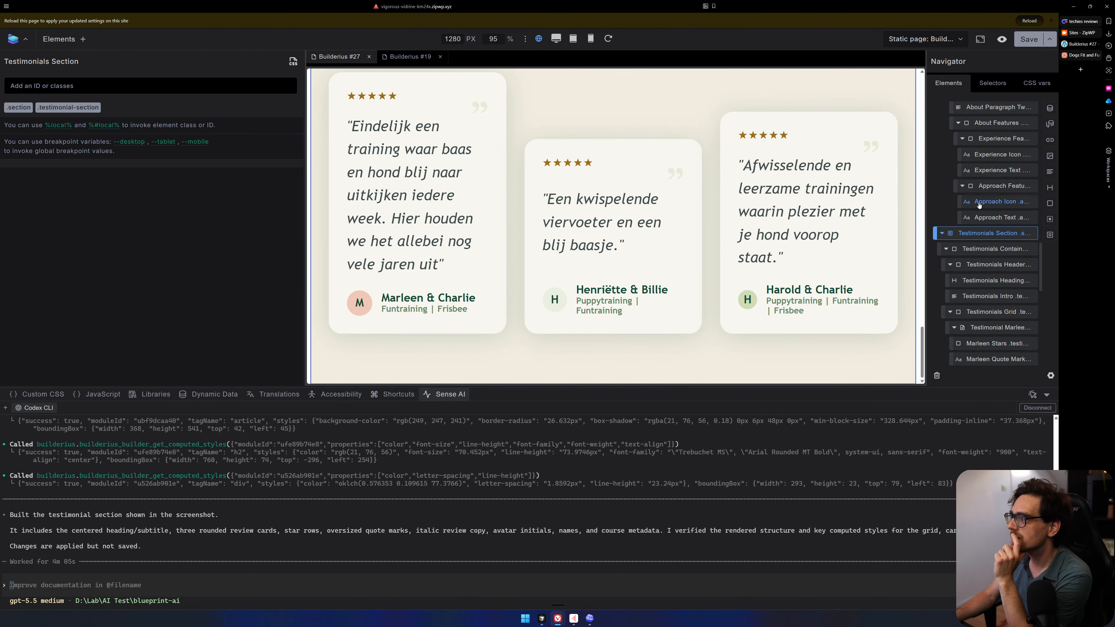
{"action": "left_click", "coordinate": [610, 240]}
{"action": "left_click", "coordinate": [633, 243]}
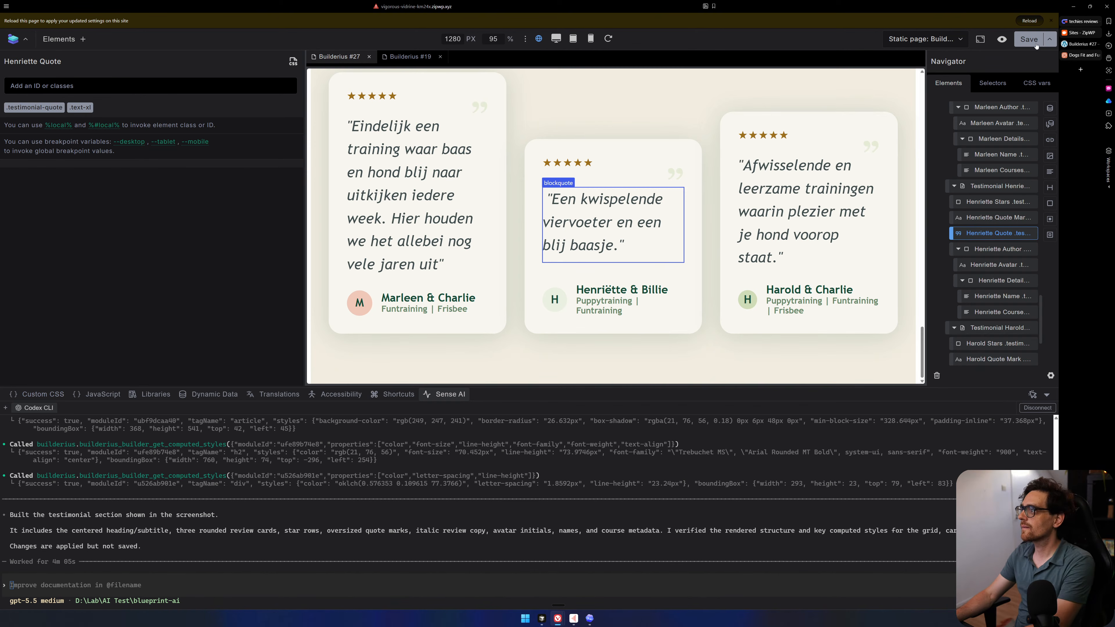
{"action": "left_click", "coordinate": [731, 139]}
{"action": "left_click", "coordinate": [1032, 39]}
Copy the whole Testimonials Section of Builderius #27 and save the page again.
{"action": "scroll", "coordinate": [454, 262], "scroll_direction": "up", "scroll_amount": 4}
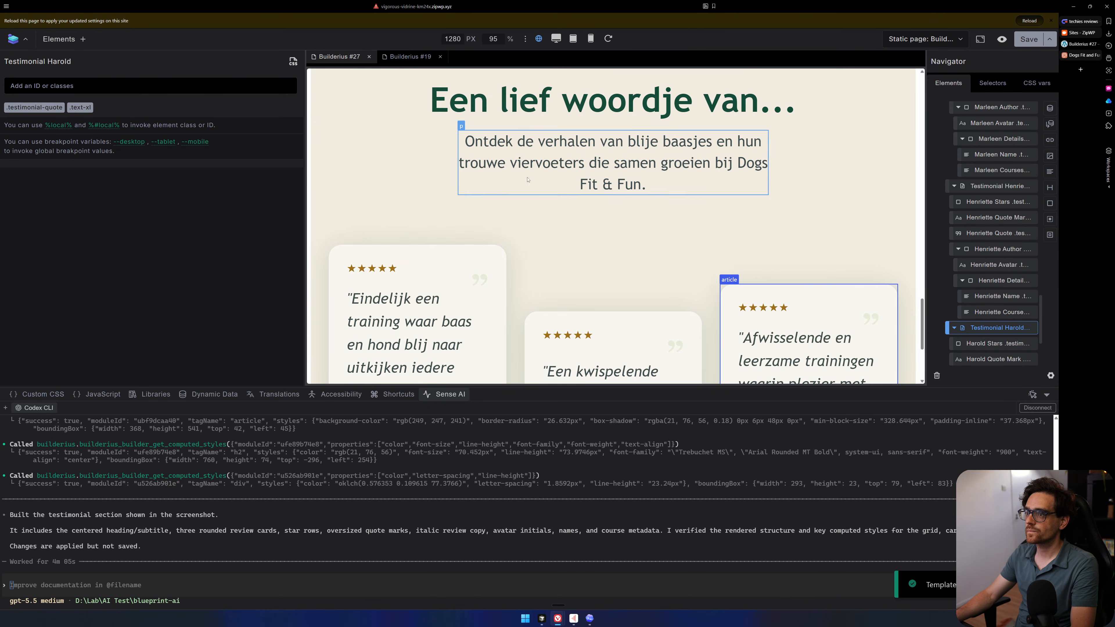
{"action": "scroll", "coordinate": [454, 263], "scroll_direction": "up", "scroll_amount": 4}
{"action": "left_click", "coordinate": [350, 223]}
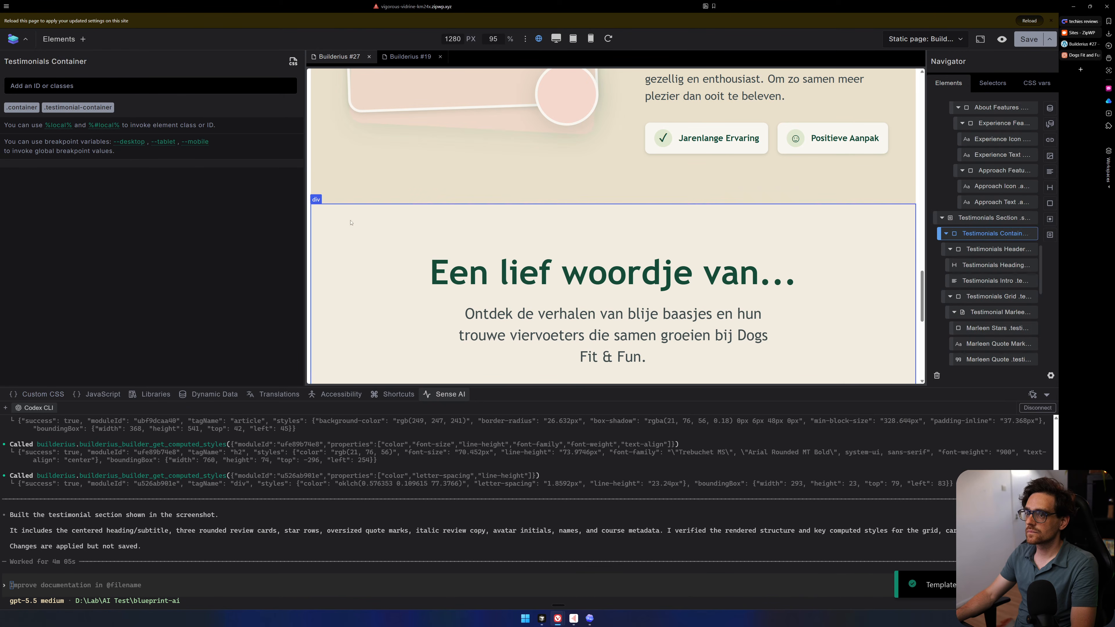
{"action": "right_click", "coordinate": [983, 221]}
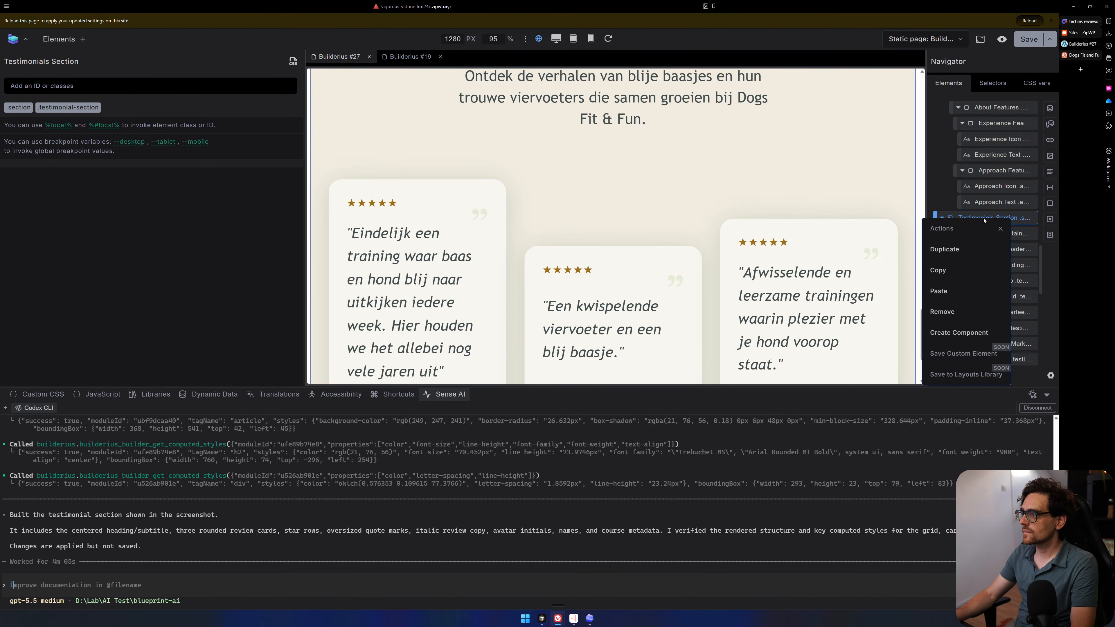
{"action": "left_click", "coordinate": [944, 270]}
{"action": "left_click", "coordinate": [1028, 39]}
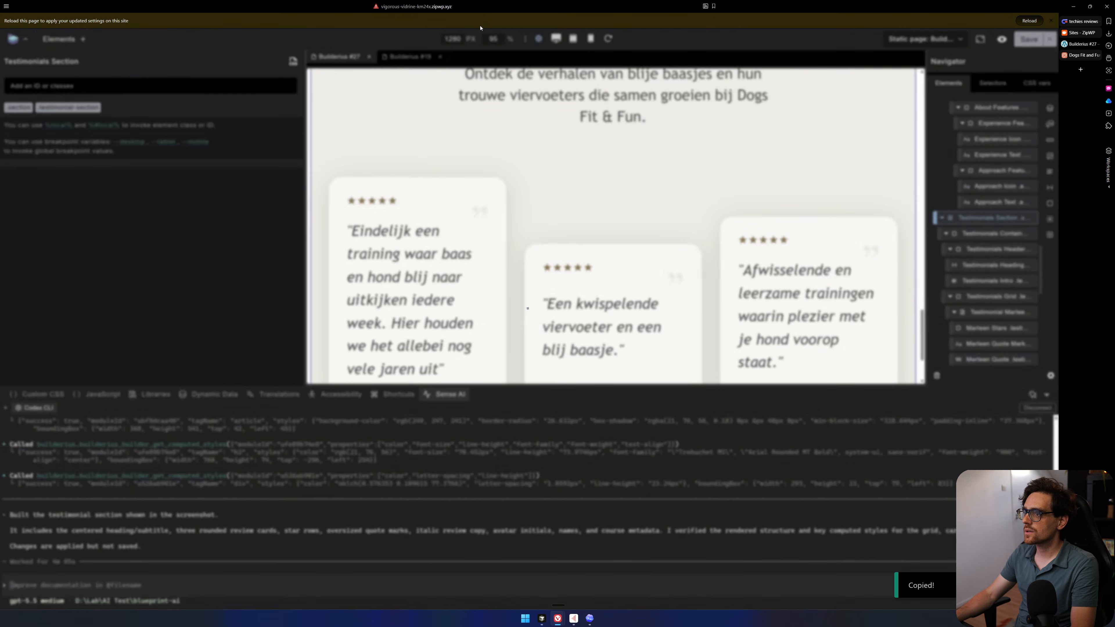
Paste the copied Testimonials Section into the Builderius #19 page, targeting main .page-content.
{"action": "left_click", "coordinate": [398, 54]}
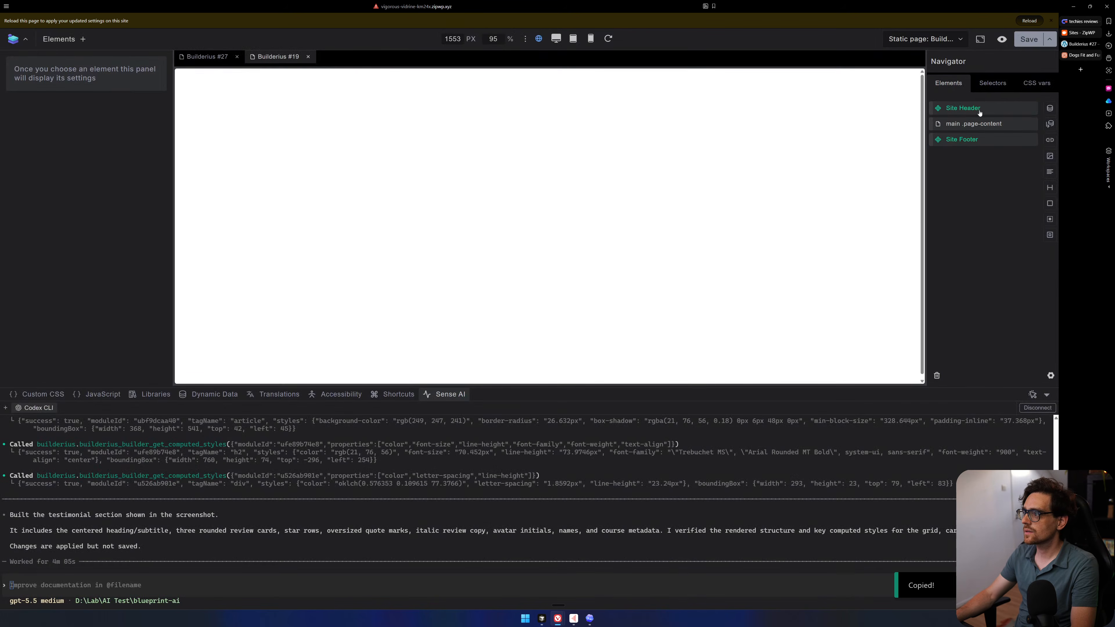
{"action": "right_click", "coordinate": [972, 125]}
{"action": "left_click", "coordinate": [965, 196]}
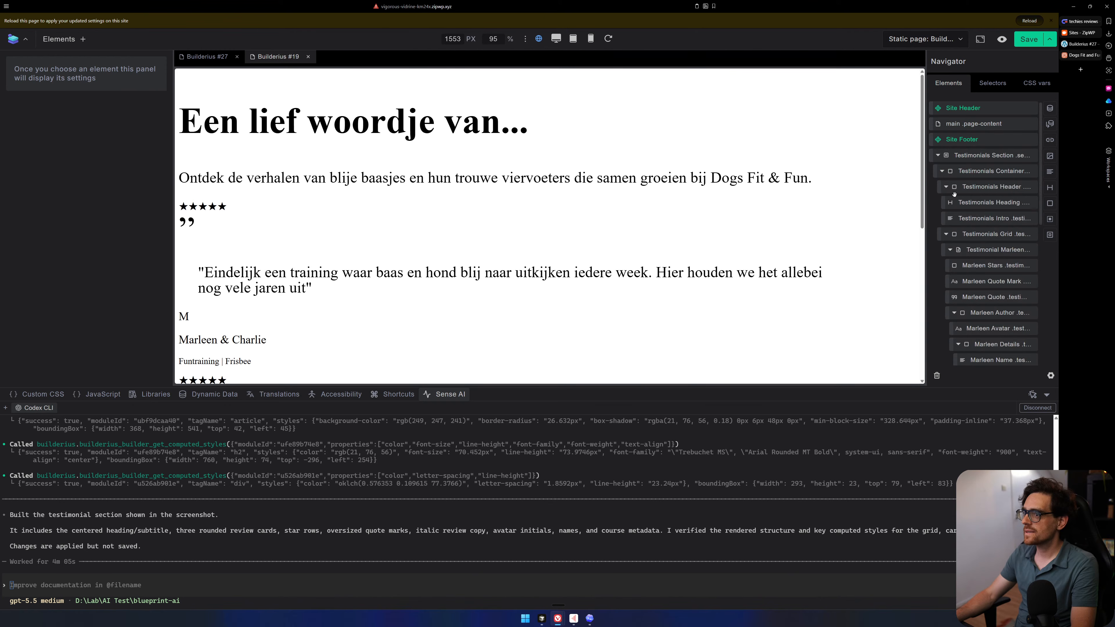
Collapse the Codex CLI area to enlarge the canvas, and move the pasted Testimonials Section into main .page-content.
{"action": "scroll", "coordinate": [585, 178], "scroll_direction": "down", "scroll_amount": 10}
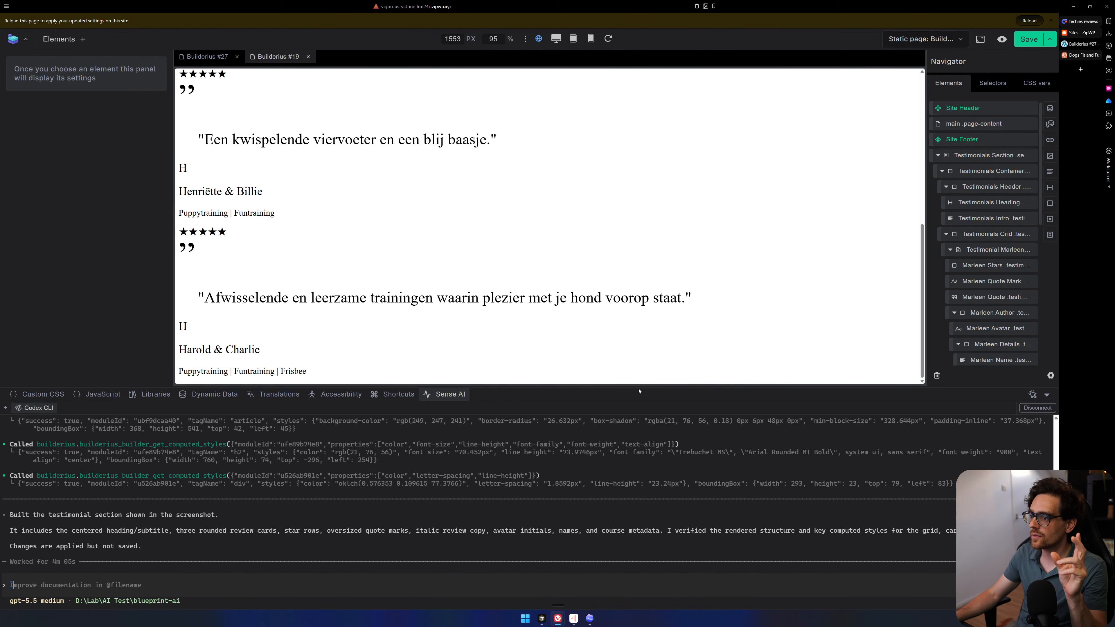
{"action": "left_click_drag", "start_coordinate": [637, 387], "coordinate": [635, 579]}
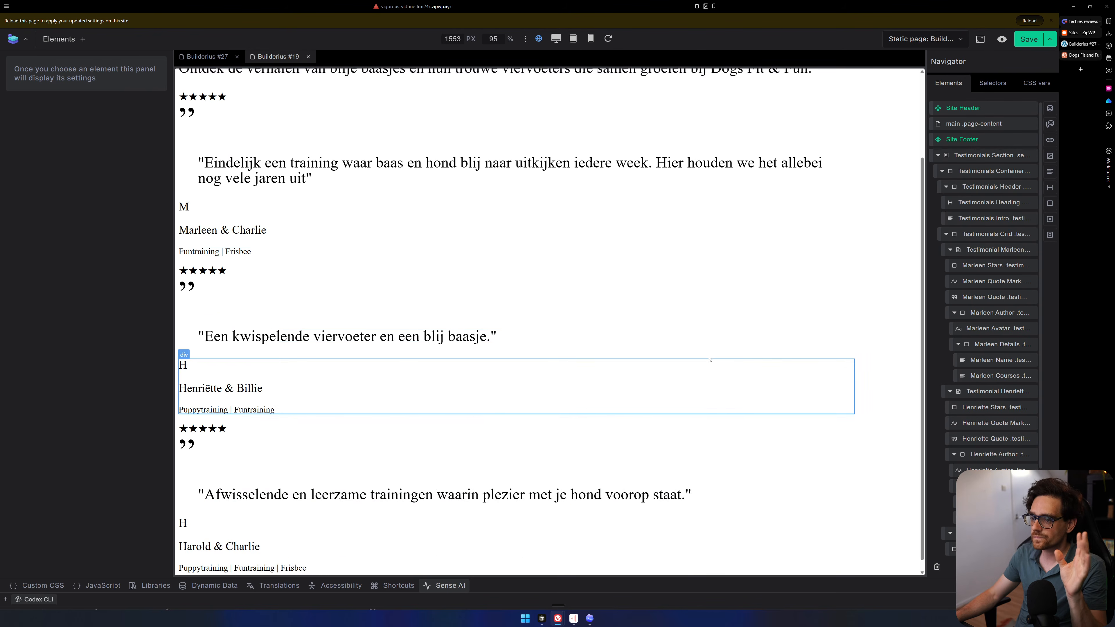
{"action": "scroll", "coordinate": [709, 359], "scroll_direction": "up", "scroll_amount": 3}
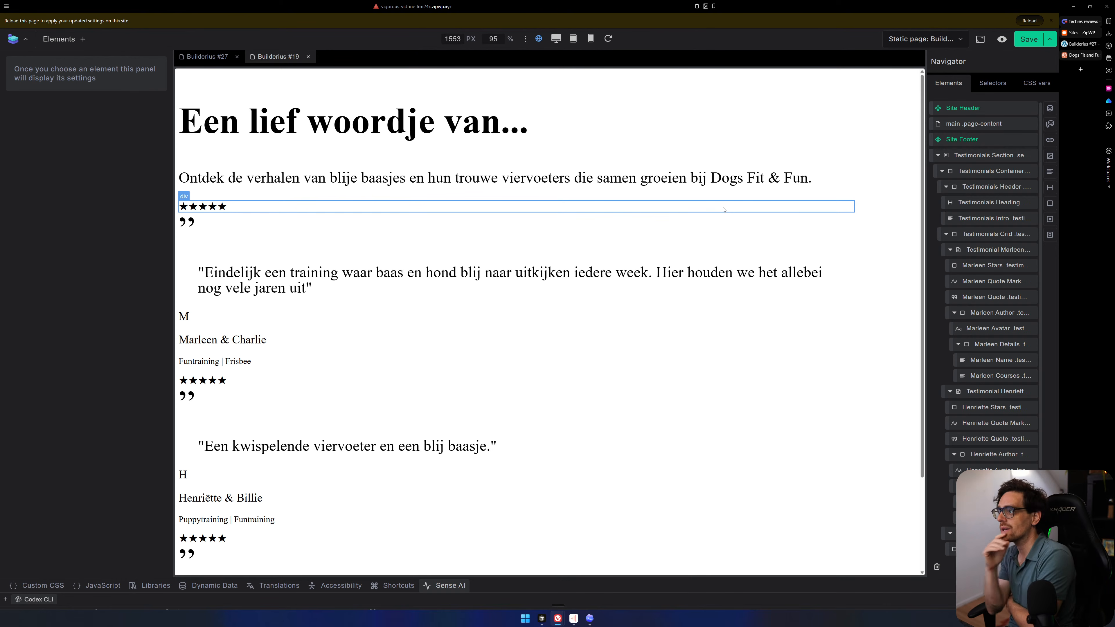
{"action": "left_click", "coordinate": [939, 155]}
{"action": "left_click_drag", "start_coordinate": [943, 157], "coordinate": [986, 132]}
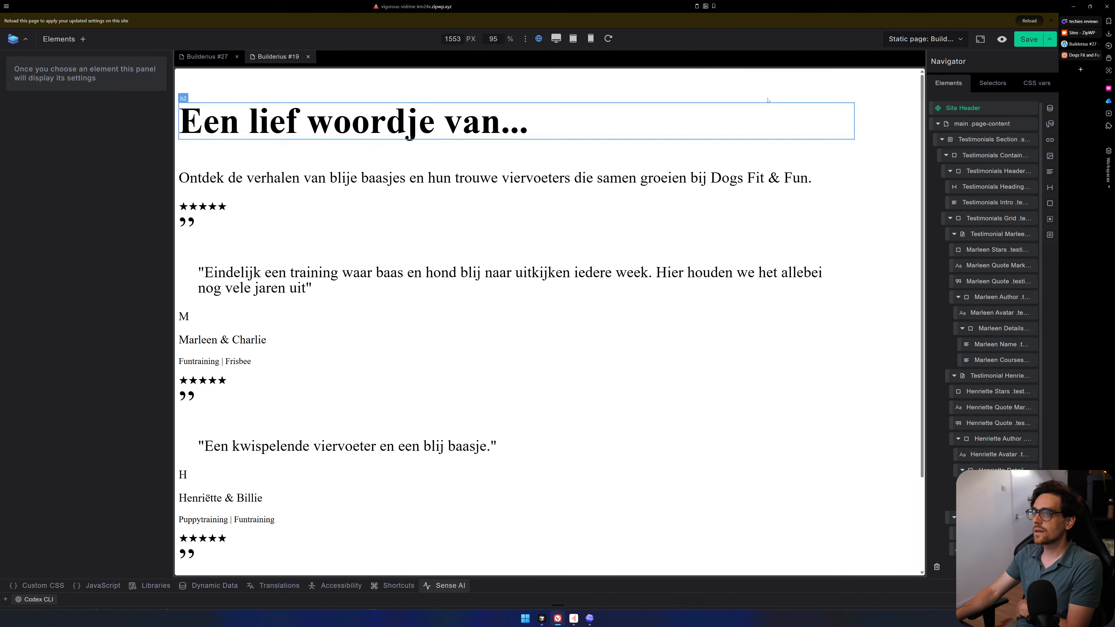
Examine the Global and Template CSS selectors of the Builderius #27 page, including its custom selectors.
{"action": "left_click", "coordinate": [204, 57]}
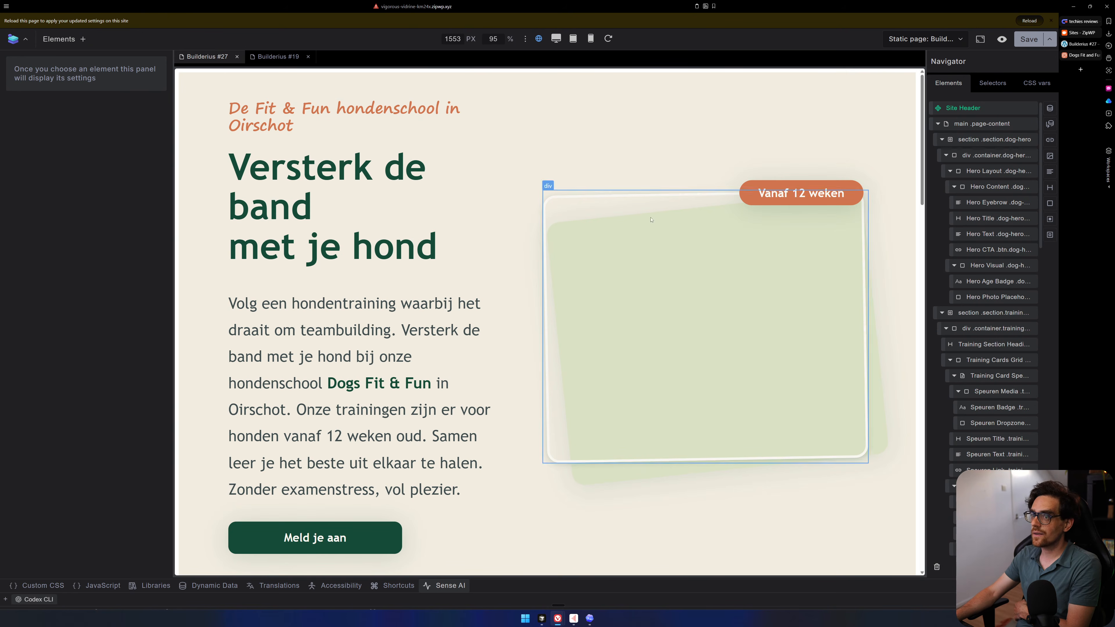
{"action": "left_click", "coordinate": [999, 88]}
{"action": "scroll", "coordinate": [990, 313], "scroll_direction": "down", "scroll_amount": 6}
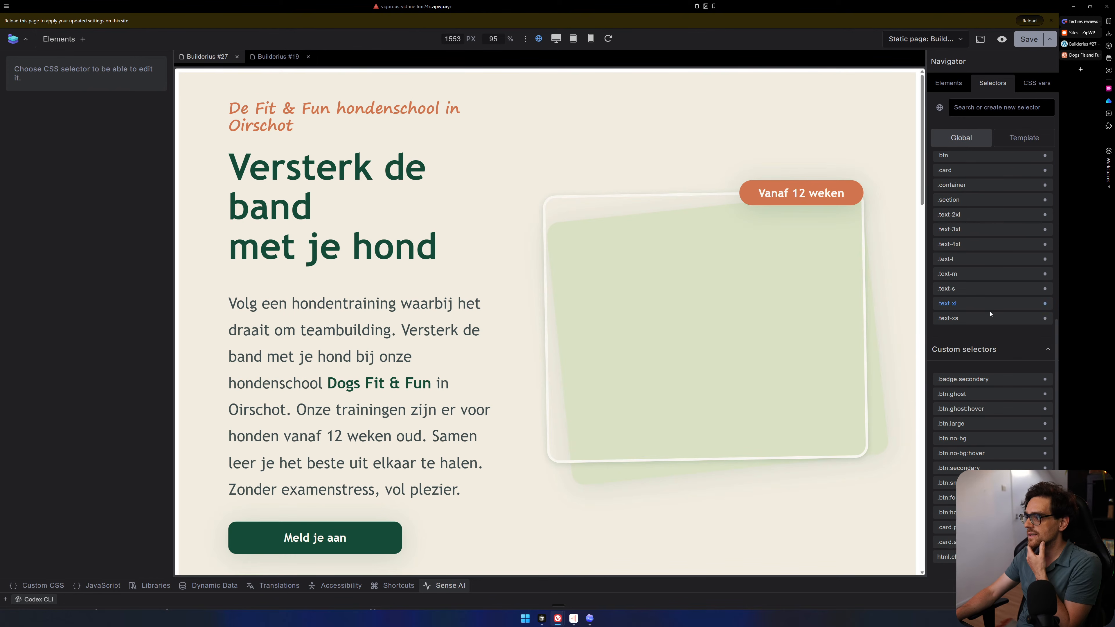
{"action": "left_click", "coordinate": [1021, 139]}
{"action": "scroll", "coordinate": [993, 368], "scroll_direction": "down", "scroll_amount": 10}
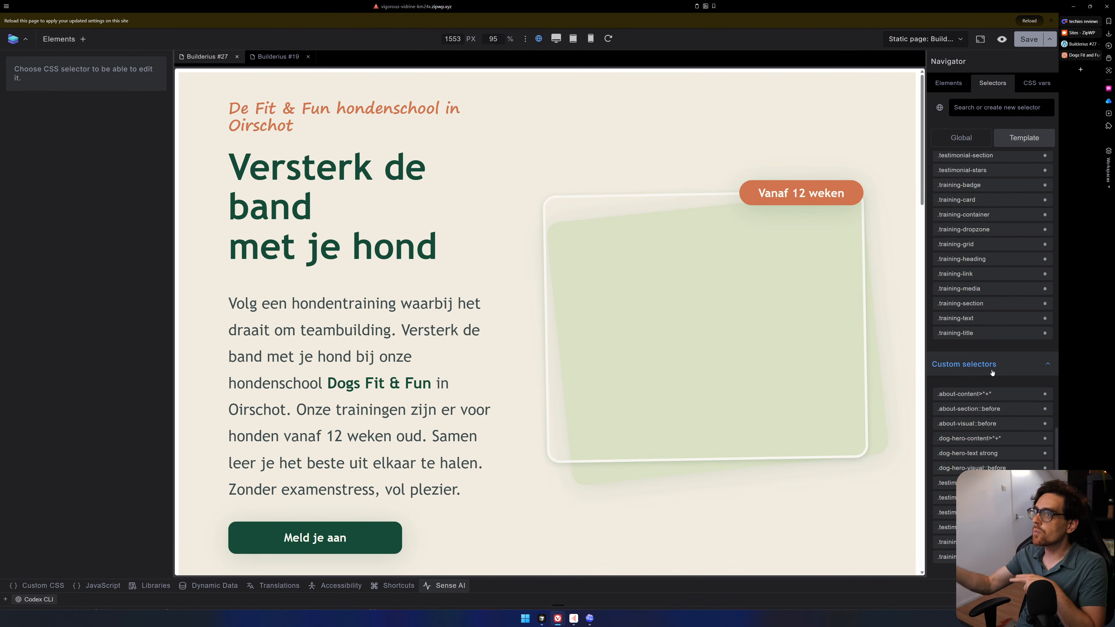
Check the template selectors of Builderius #19 and inspect the .testimonial-section class on its pasted section for CSS.
{"action": "left_click", "coordinate": [278, 57]}
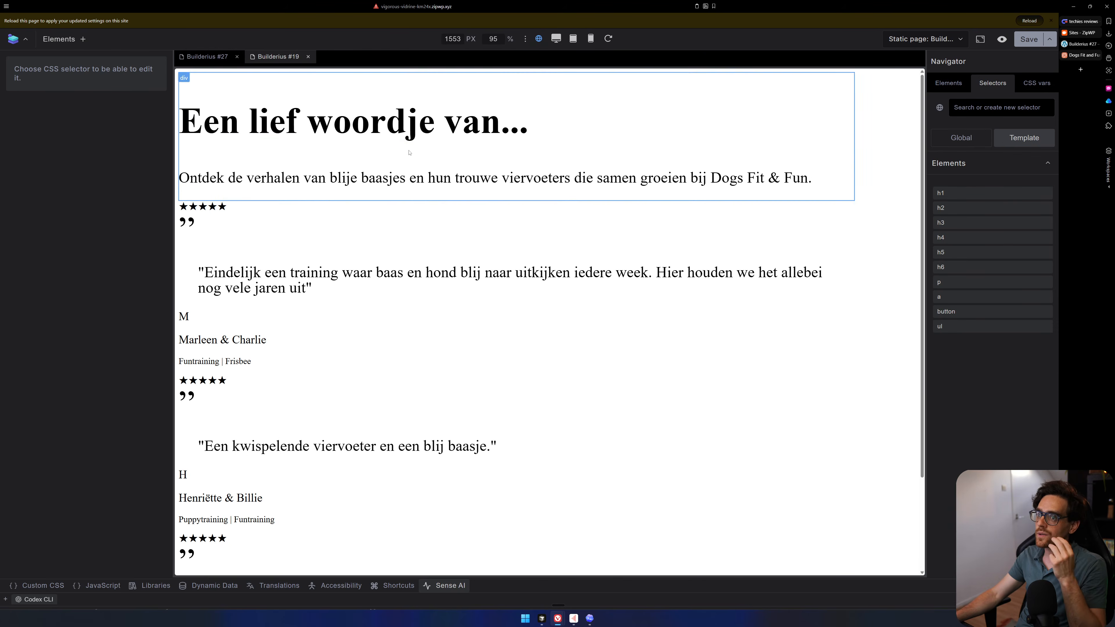
{"action": "left_click", "coordinate": [500, 77]}
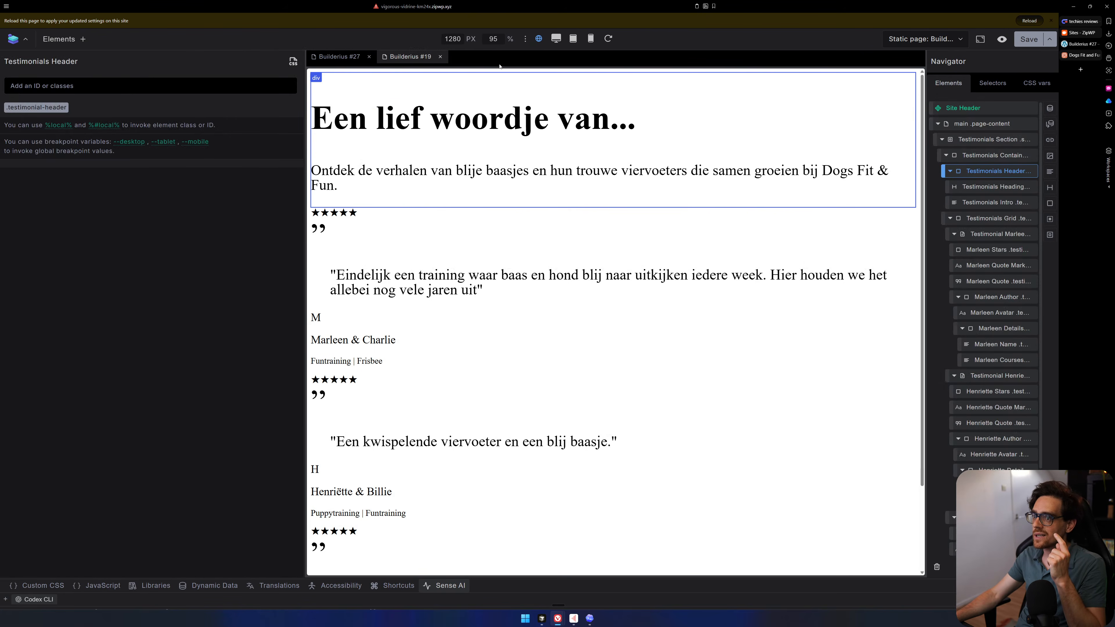
{"action": "left_click", "coordinate": [985, 139]}
{"action": "scroll", "coordinate": [729, 188], "scroll_direction": "up", "scroll_amount": 2}
{"action": "left_click", "coordinate": [66, 108]}
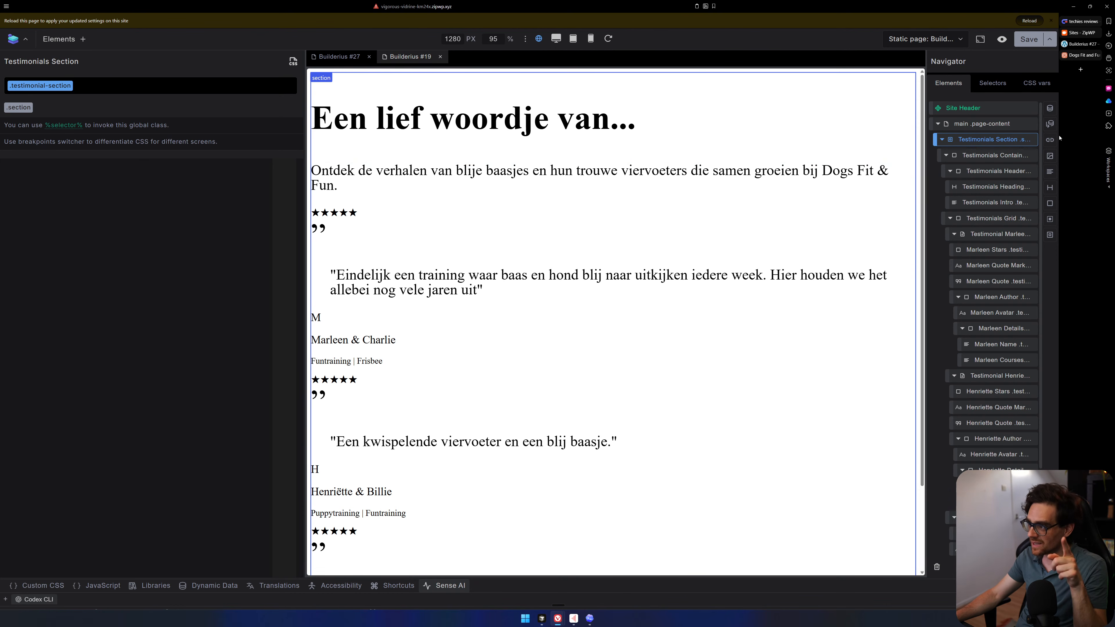
Inspect the CSS of the classes on the pasted Testimonials Container, Header and Heading, including .testimonial-container, .testimonial-header, .testimonial-heading and .text-4xl.
{"action": "left_click", "coordinate": [985, 156]}
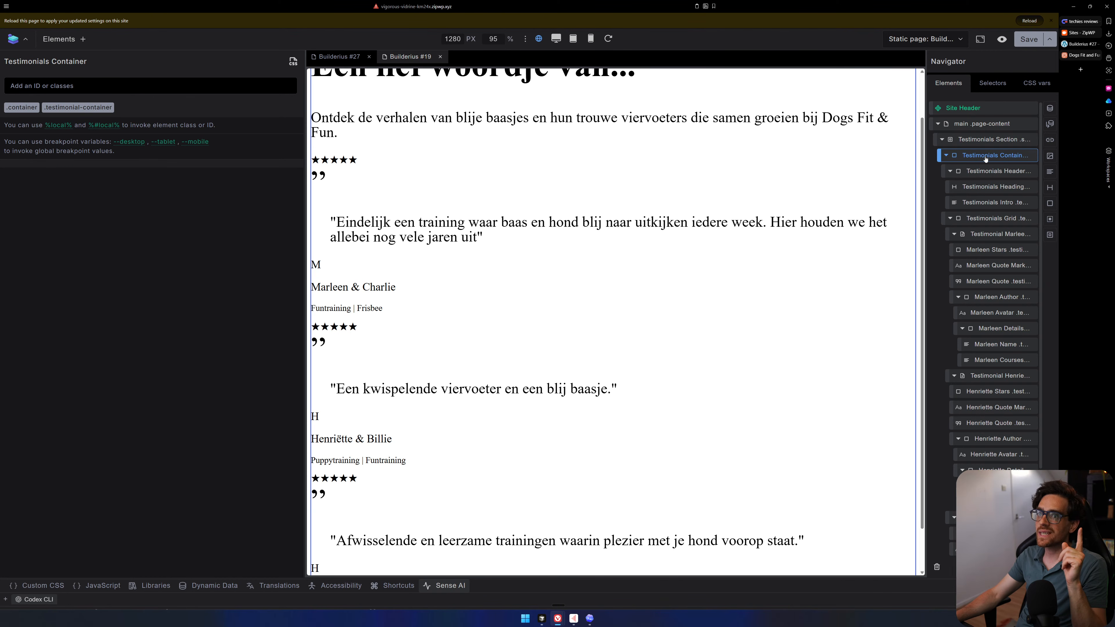
{"action": "left_click", "coordinate": [987, 139]}
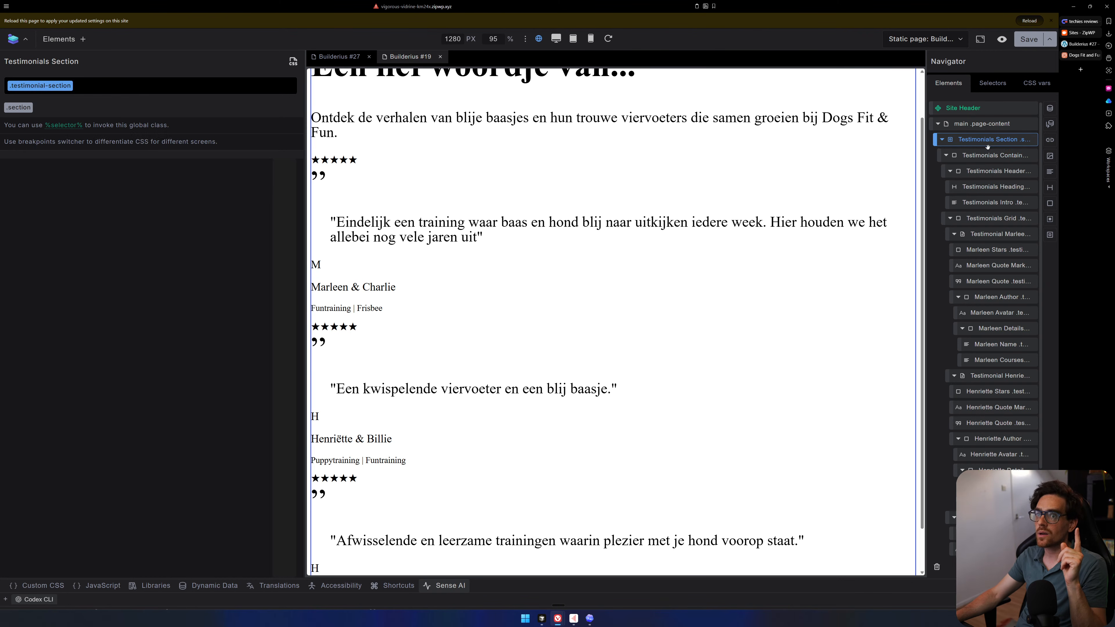
{"action": "left_click", "coordinate": [983, 158]}
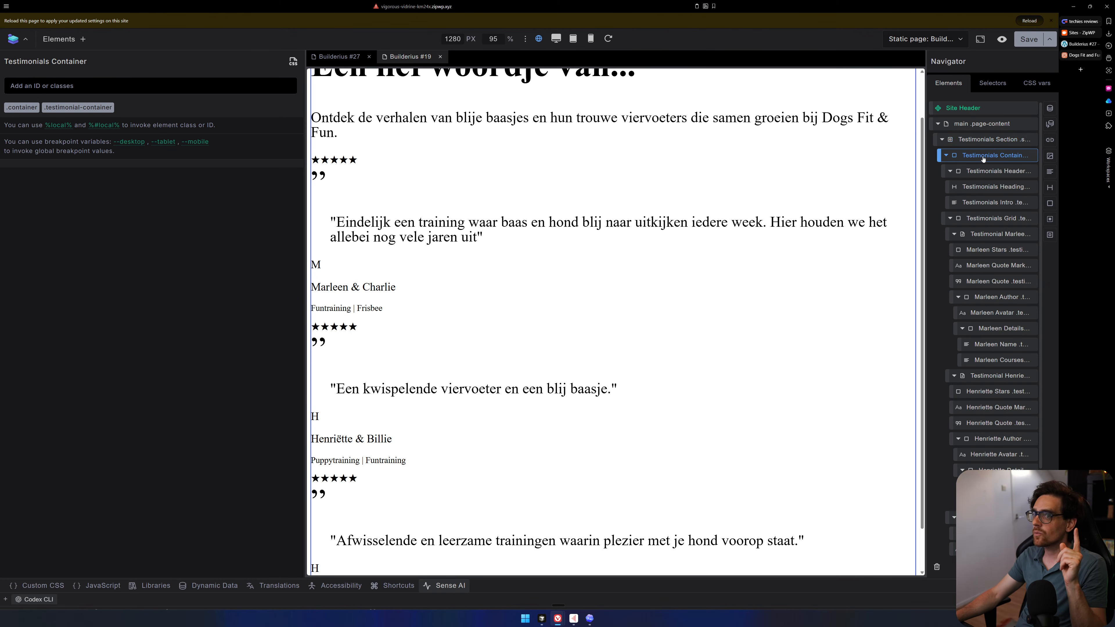
{"action": "left_click", "coordinate": [57, 107]}
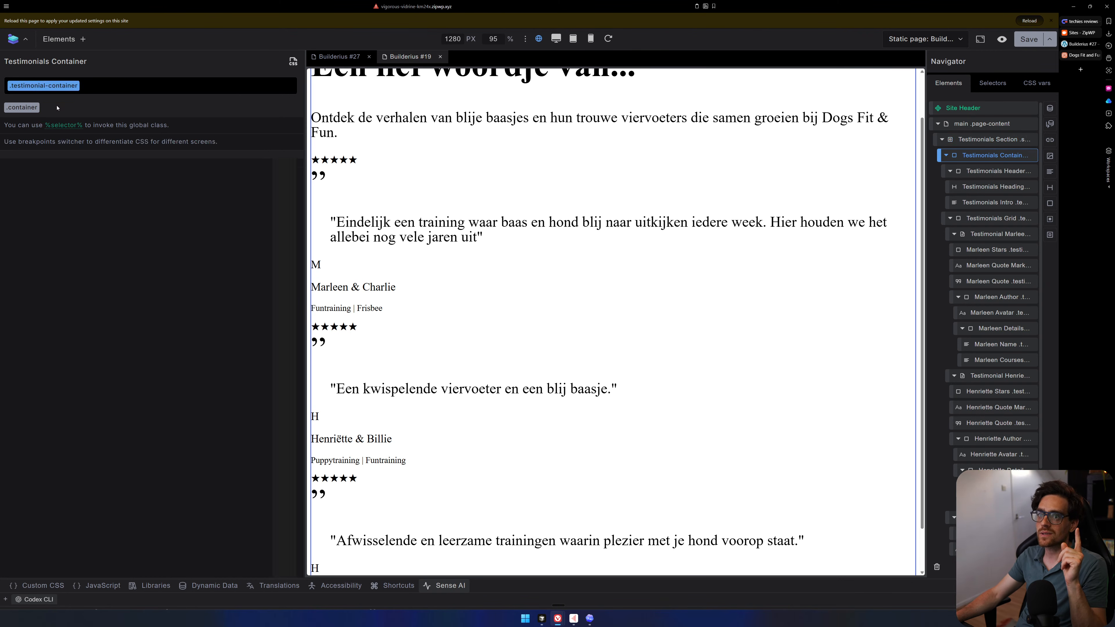
{"action": "left_click", "coordinate": [1023, 172]}
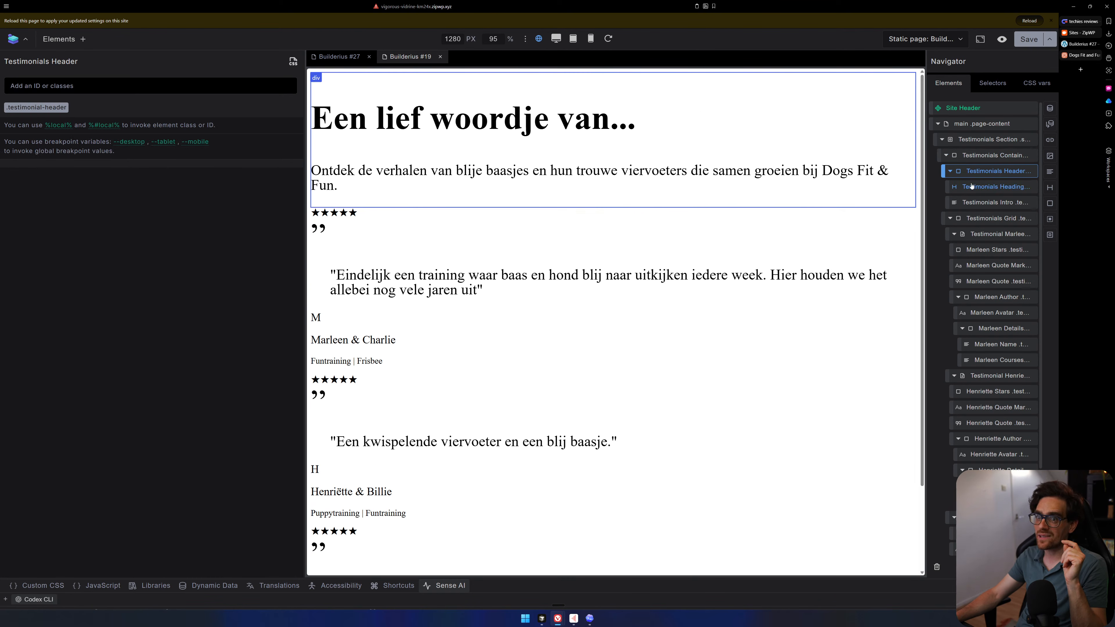
{"action": "left_click", "coordinate": [49, 107]}
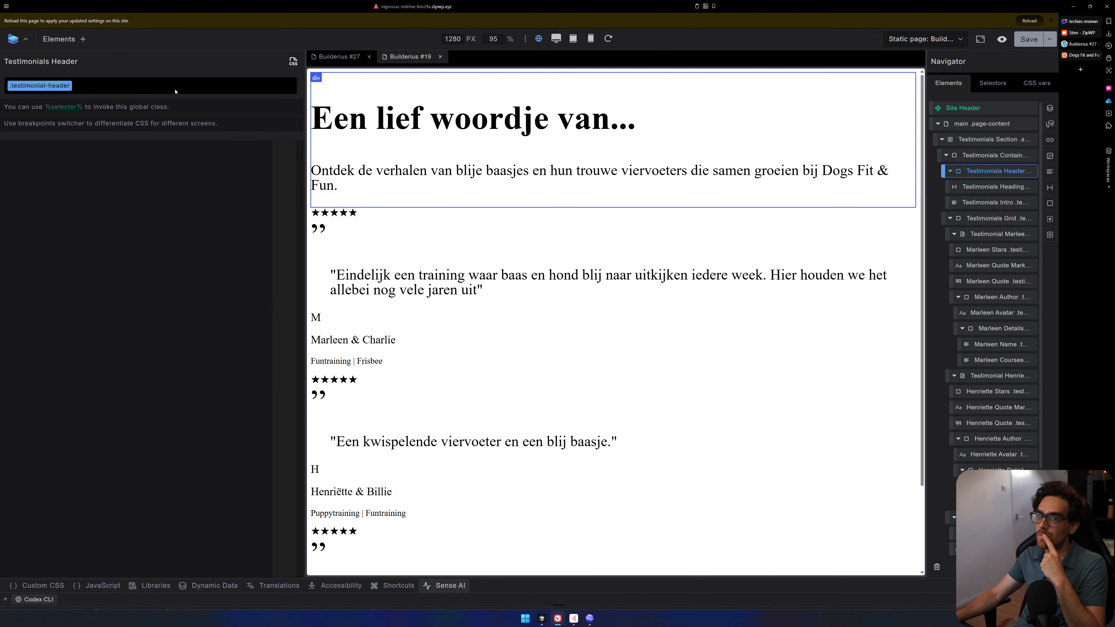
{"action": "left_click", "coordinate": [990, 187]}
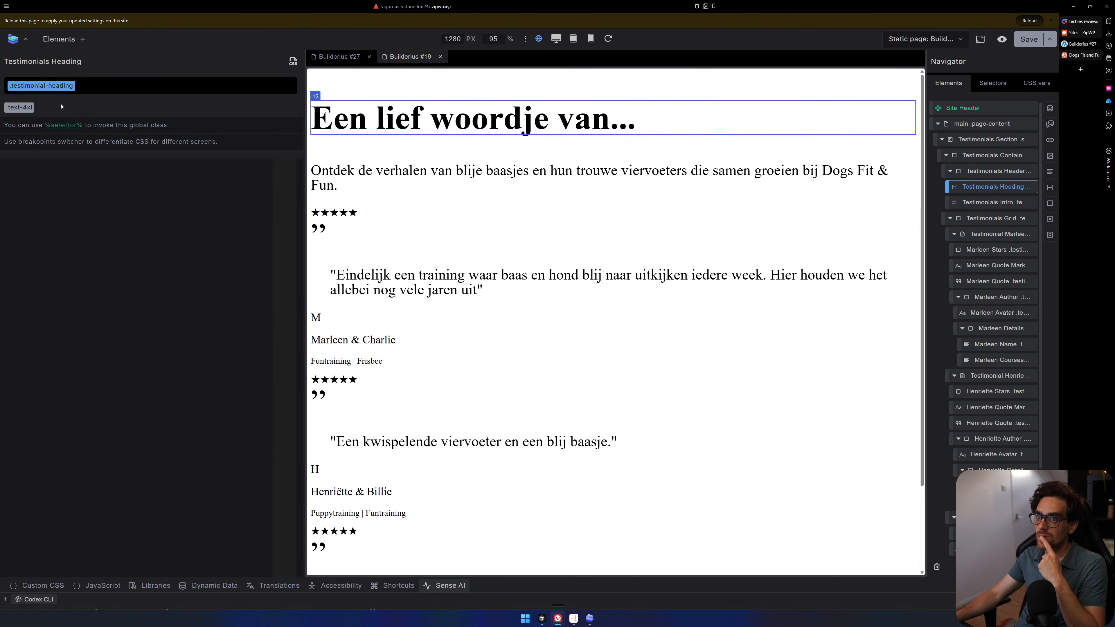
{"action": "left_click", "coordinate": [19, 107]}
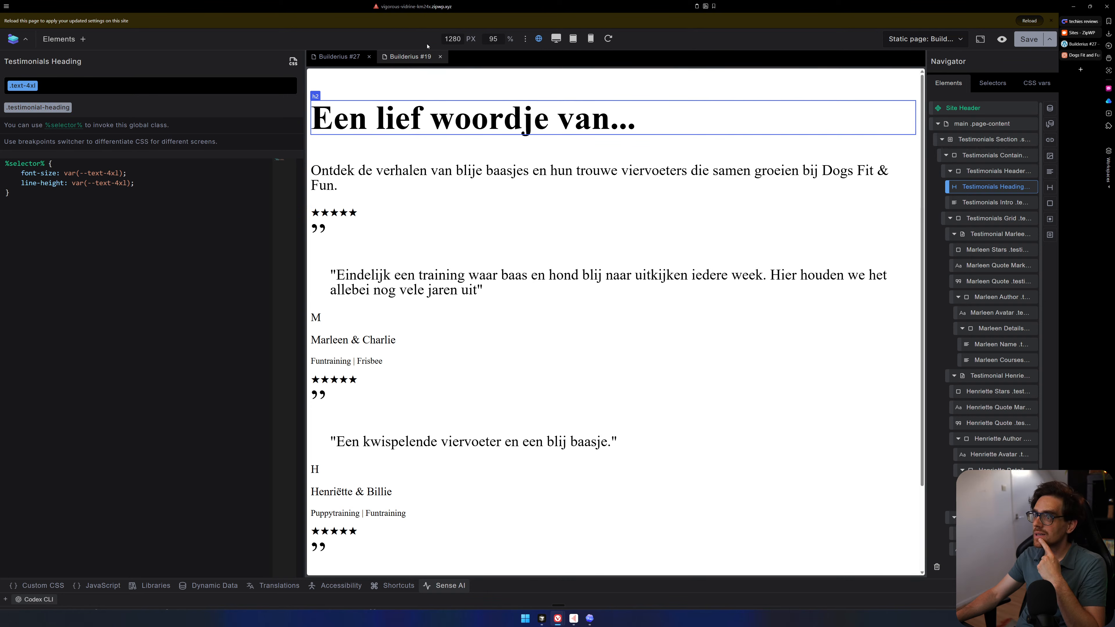
Inspect the original Testimonials Container on the Builderius #27 page and check that page's Template selectors.
{"action": "left_click", "coordinate": [354, 61]}
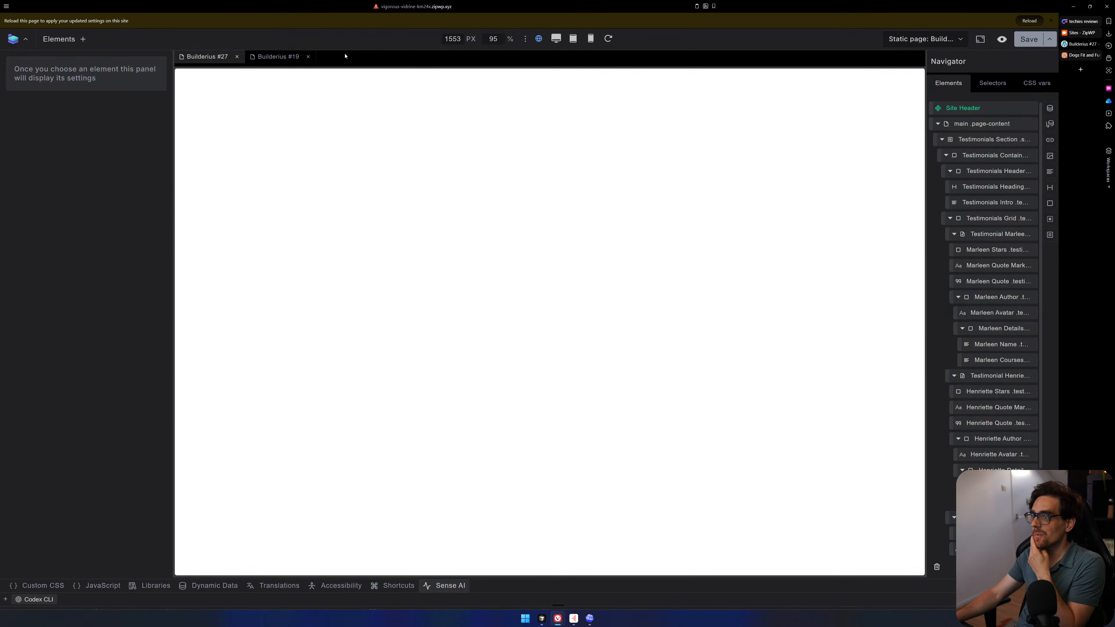
{"action": "scroll", "coordinate": [747, 185], "scroll_direction": "down", "scroll_amount": 15}
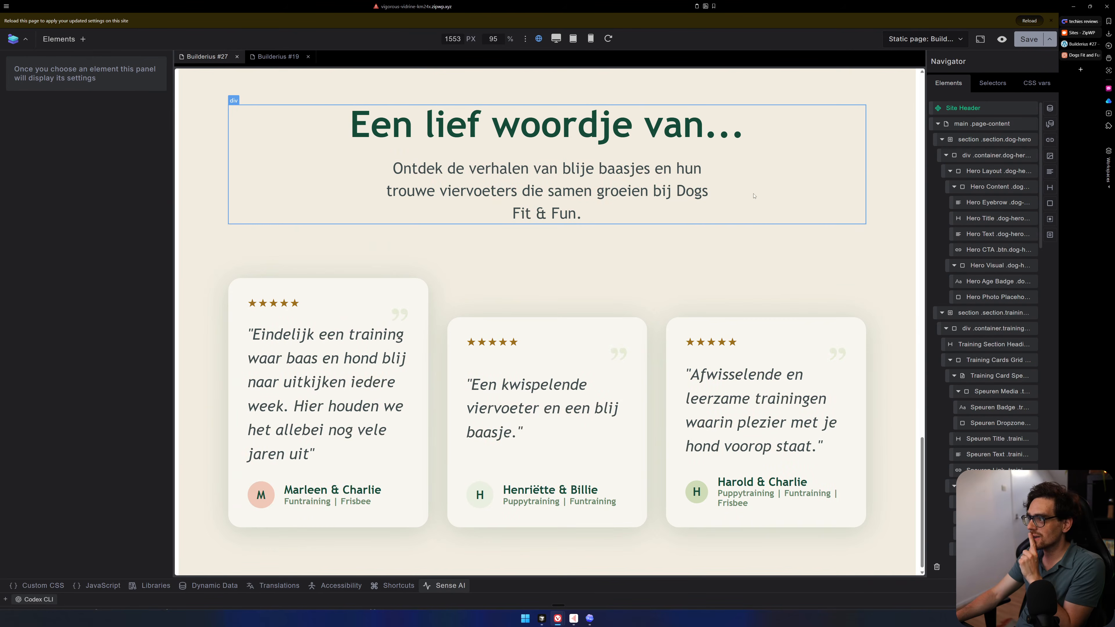
{"action": "left_click", "coordinate": [792, 161]}
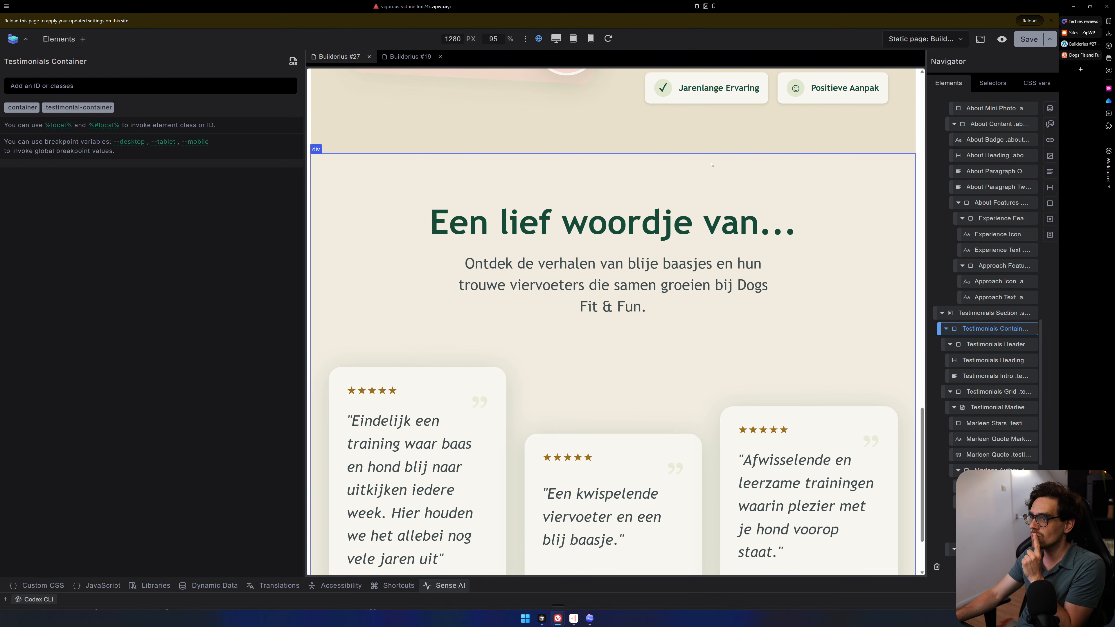
{"action": "left_click", "coordinate": [988, 82]}
{"action": "left_click", "coordinate": [1024, 142]}
Reload the builder and reopen the Builderius #19 page alongside Builderius #27.
{"action": "key", "text": "F5"}
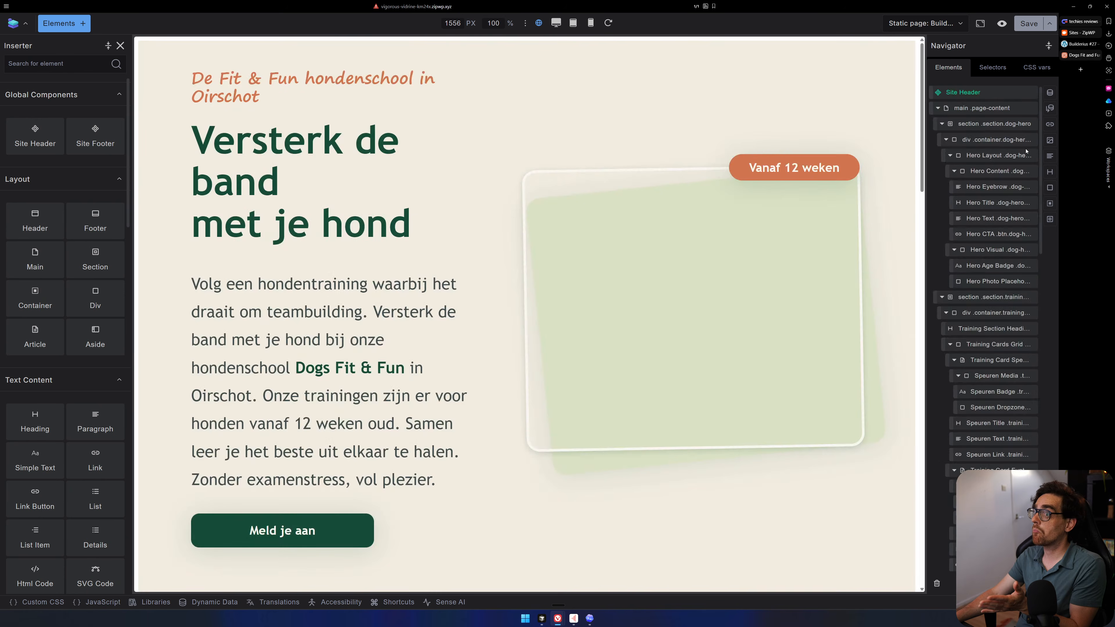
{"action": "left_click", "coordinate": [20, 23]}
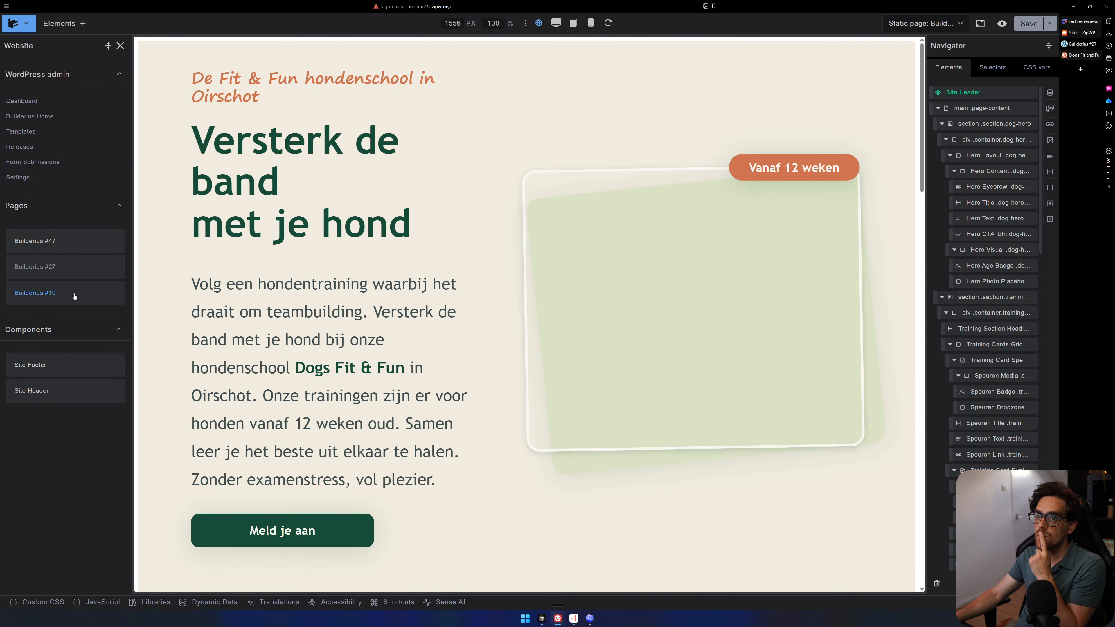
{"action": "left_click", "coordinate": [60, 291]}
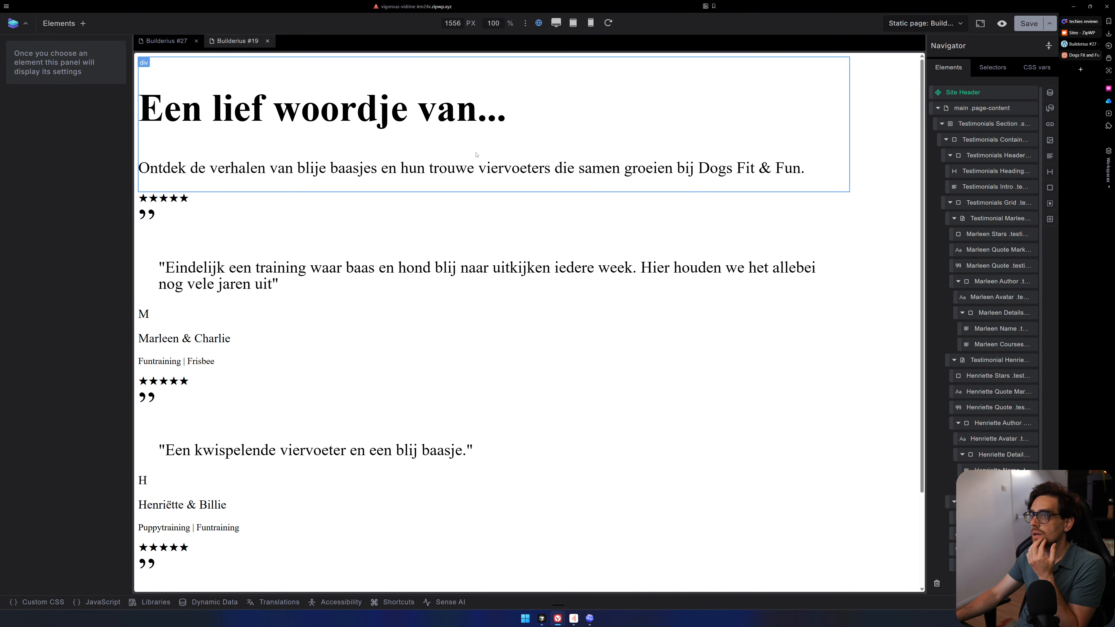
Examine the Template and Global CSS selectors of the Builderius #19 page, including the custom selectors.
{"action": "left_click", "coordinate": [454, 150]}
{"action": "left_click", "coordinate": [970, 65]}
{"action": "left_click", "coordinate": [1024, 122]}
{"action": "left_click", "coordinate": [964, 124]}
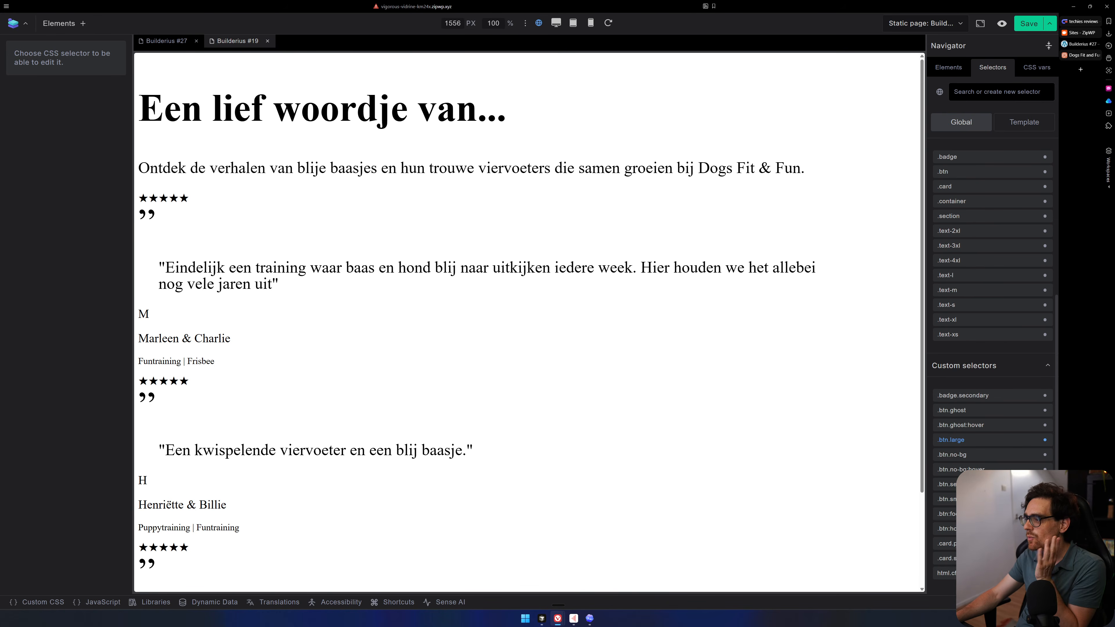
{"action": "scroll", "coordinate": [766, 319], "scroll_direction": "down", "scroll_amount": 3}
View the original testimonials on the Builderius #27 page and select the whole Testimonials Section.
{"action": "left_click", "coordinate": [173, 46]}
{"action": "scroll", "coordinate": [488, 332], "scroll_direction": "down", "scroll_amount": 15}
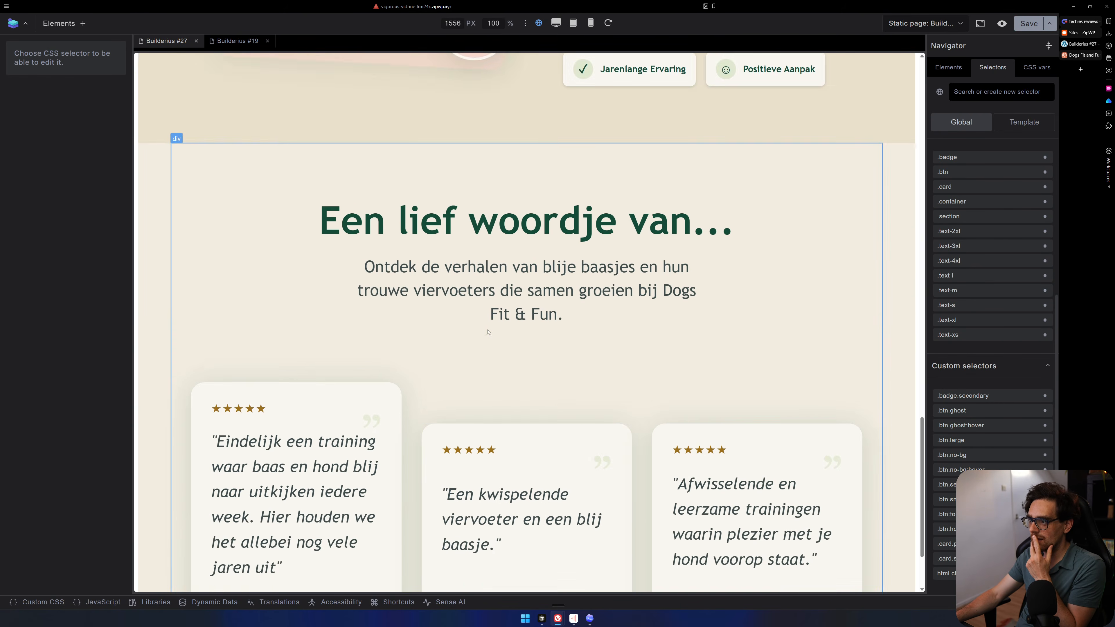
{"action": "scroll", "coordinate": [488, 332], "scroll_direction": "down", "scroll_amount": 3}
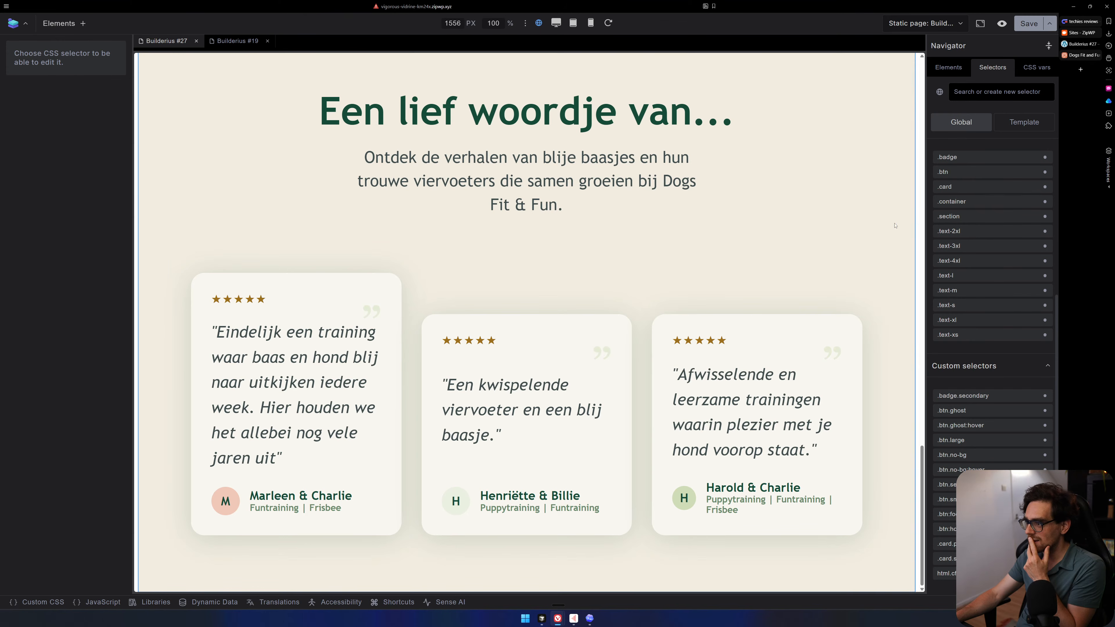
{"action": "left_click", "coordinate": [906, 222]}
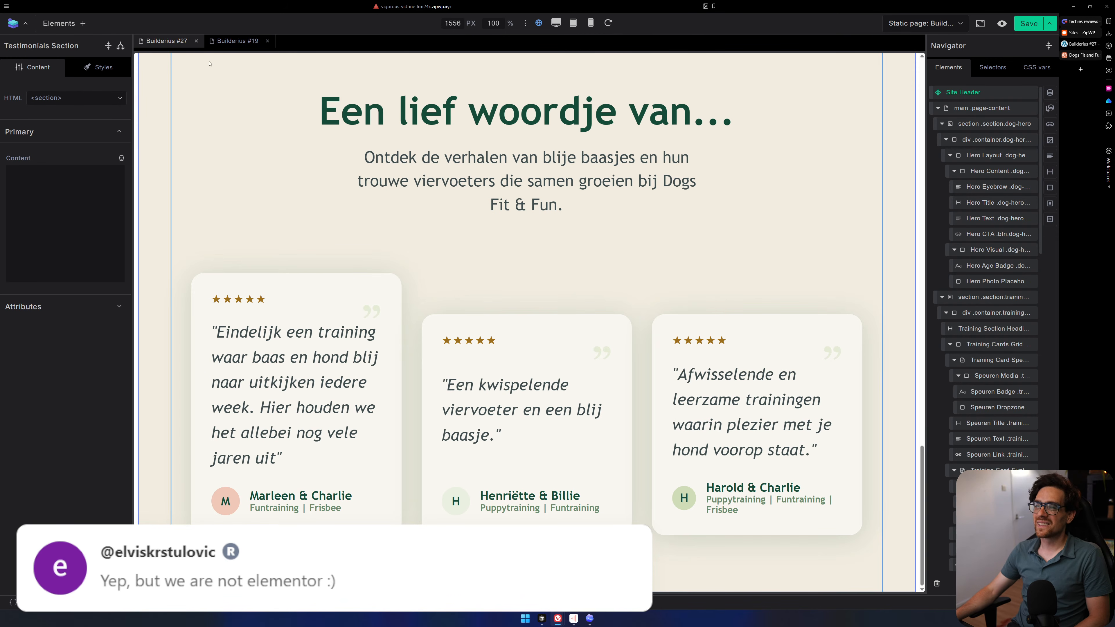
Inspect the .testimonial-heading class styles of the pasted Testimonials Heading on the Builderius #19 page.
{"action": "left_click", "coordinate": [236, 46]}
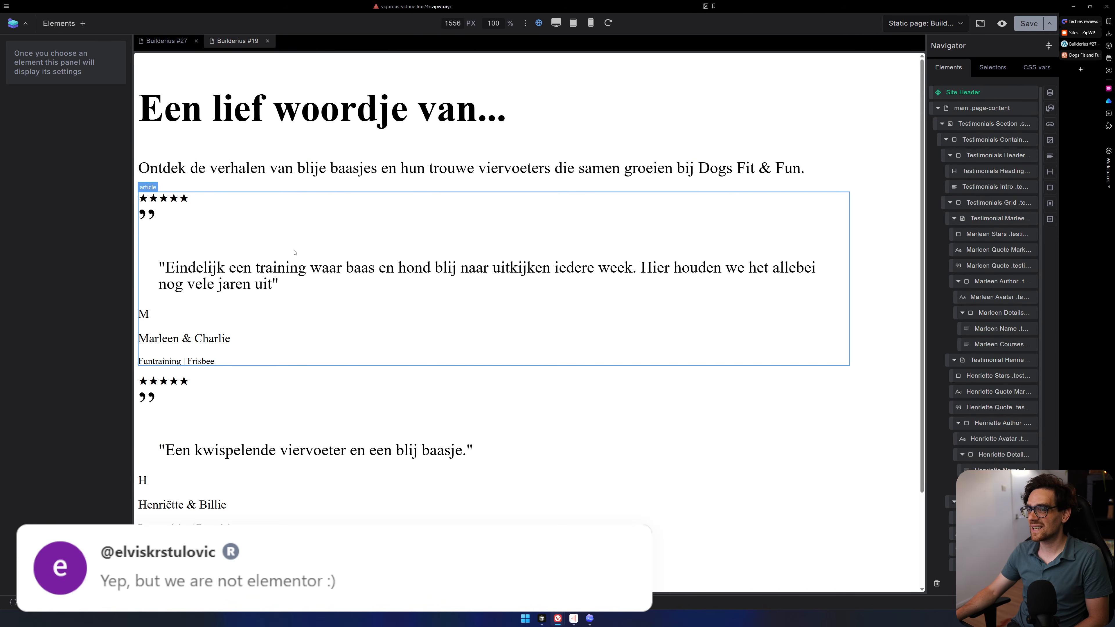
{"action": "left_click", "coordinate": [489, 91]}
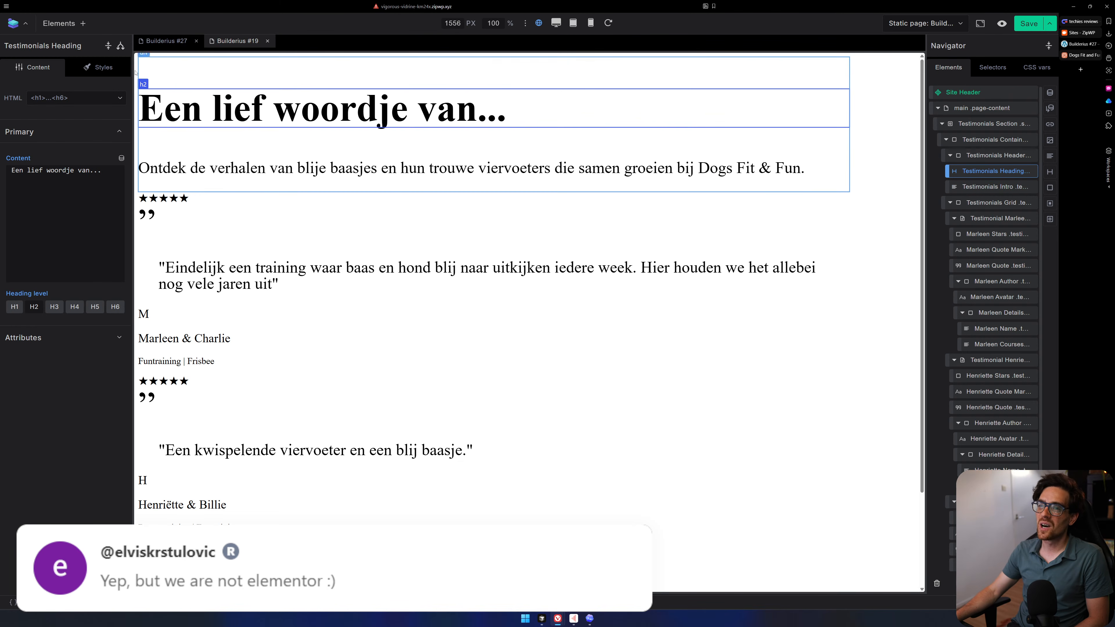
{"action": "left_click", "coordinate": [97, 67]}
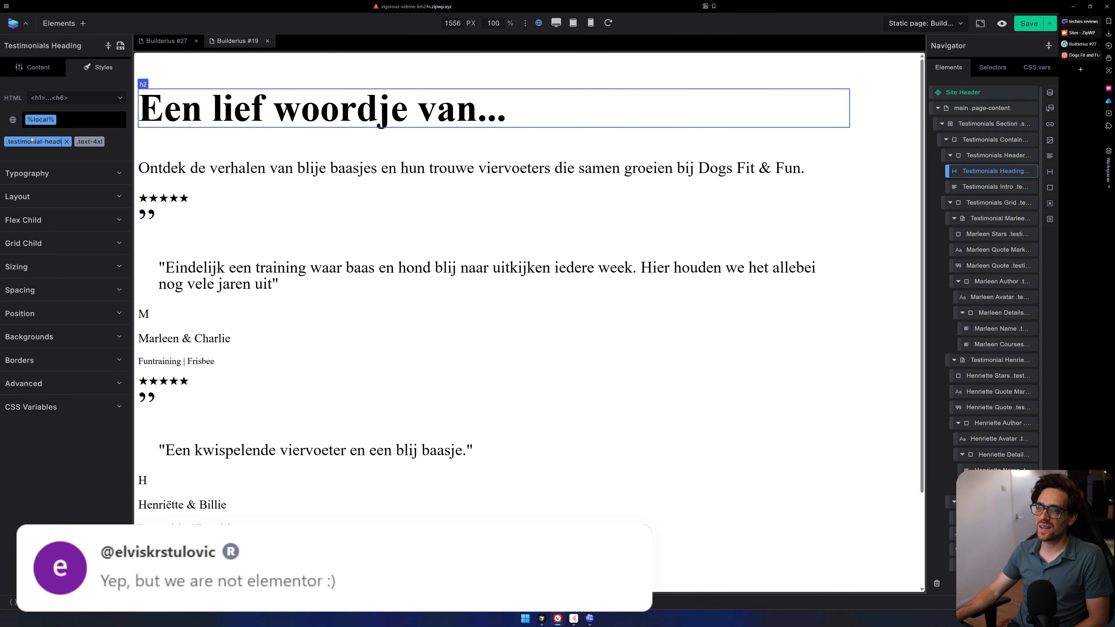
{"action": "left_click", "coordinate": [63, 141]}
Return to the Builderius #27 page and select its Testimonials Section to view its style classes.
{"action": "left_click", "coordinate": [165, 41]}
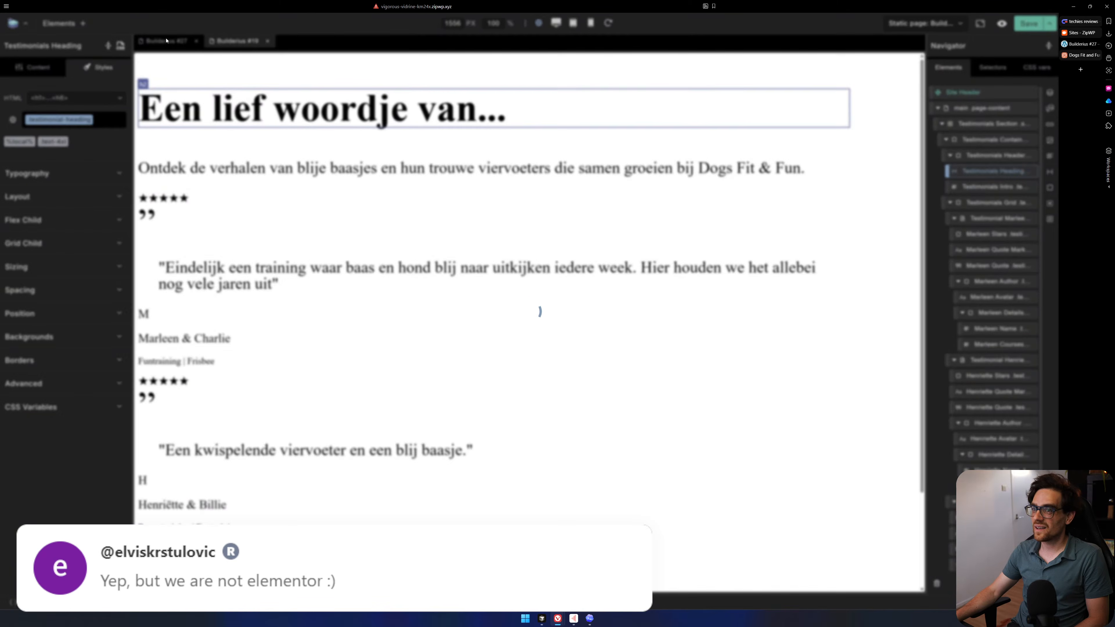
{"action": "scroll", "coordinate": [634, 164], "scroll_direction": "down", "scroll_amount": 20}
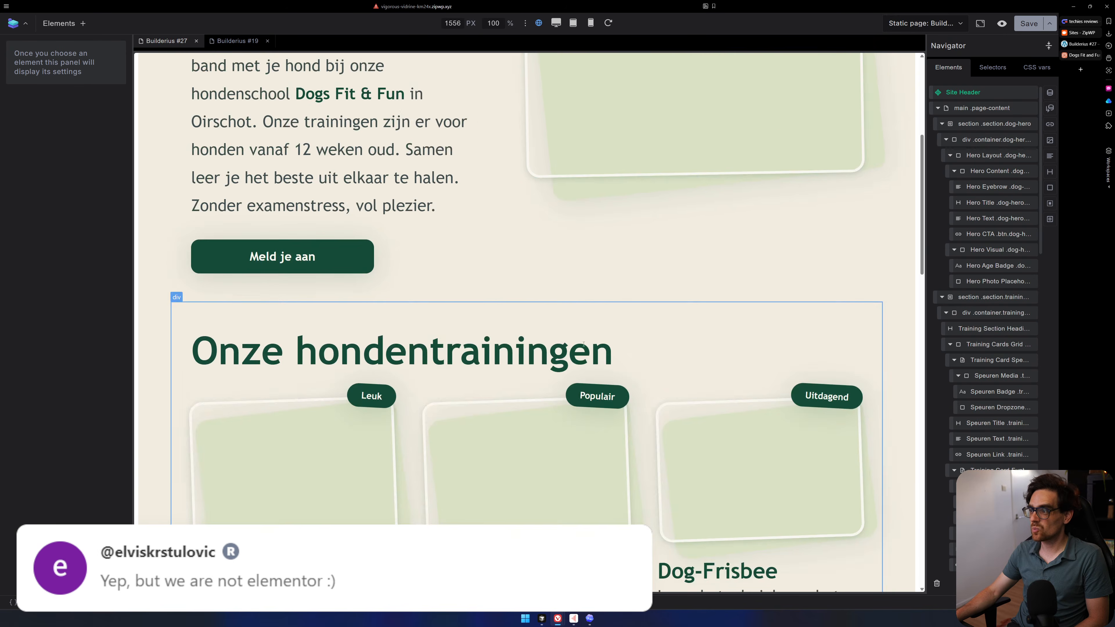
{"action": "scroll", "coordinate": [144, 151], "scroll_direction": "up", "scroll_amount": 2}
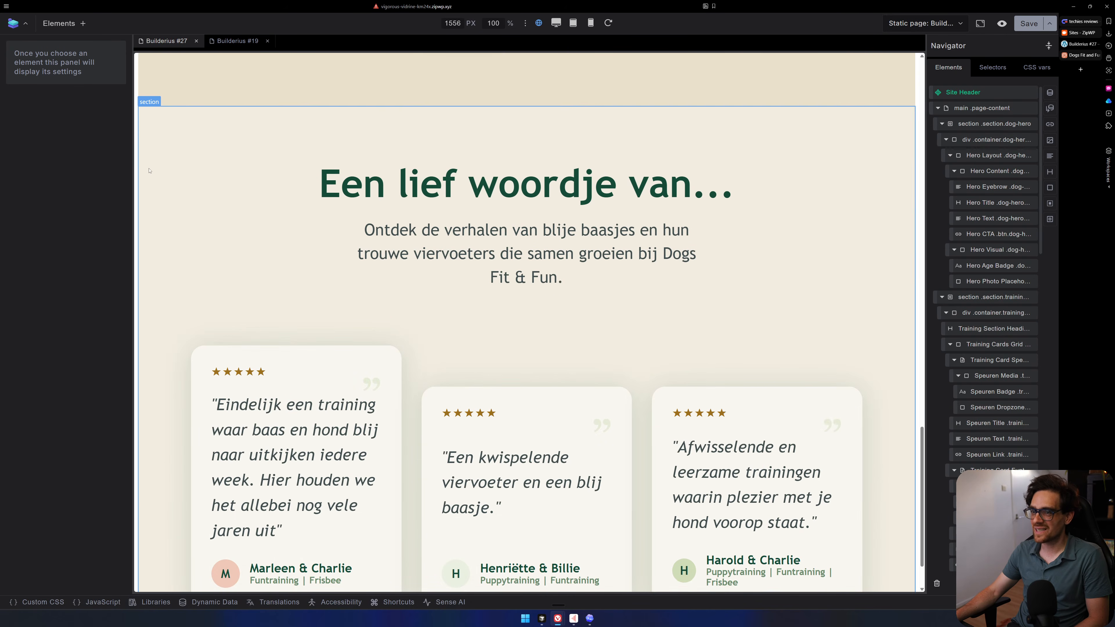
{"action": "left_click", "coordinate": [144, 151]}
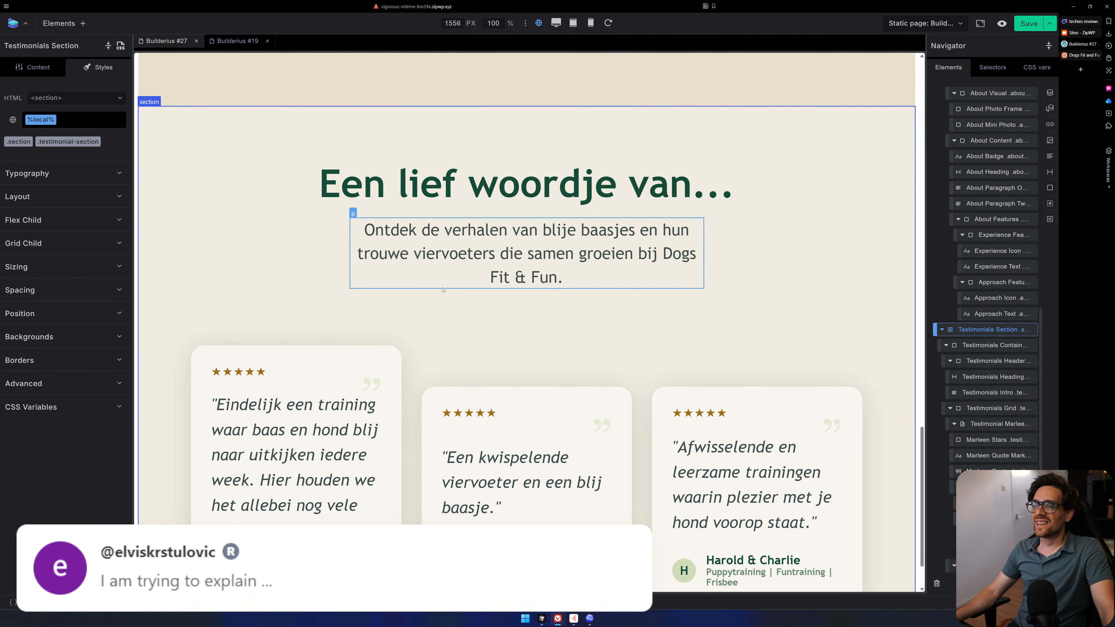
{"action": "scroll", "coordinate": [457, 290], "scroll_direction": "down", "scroll_amount": 2}
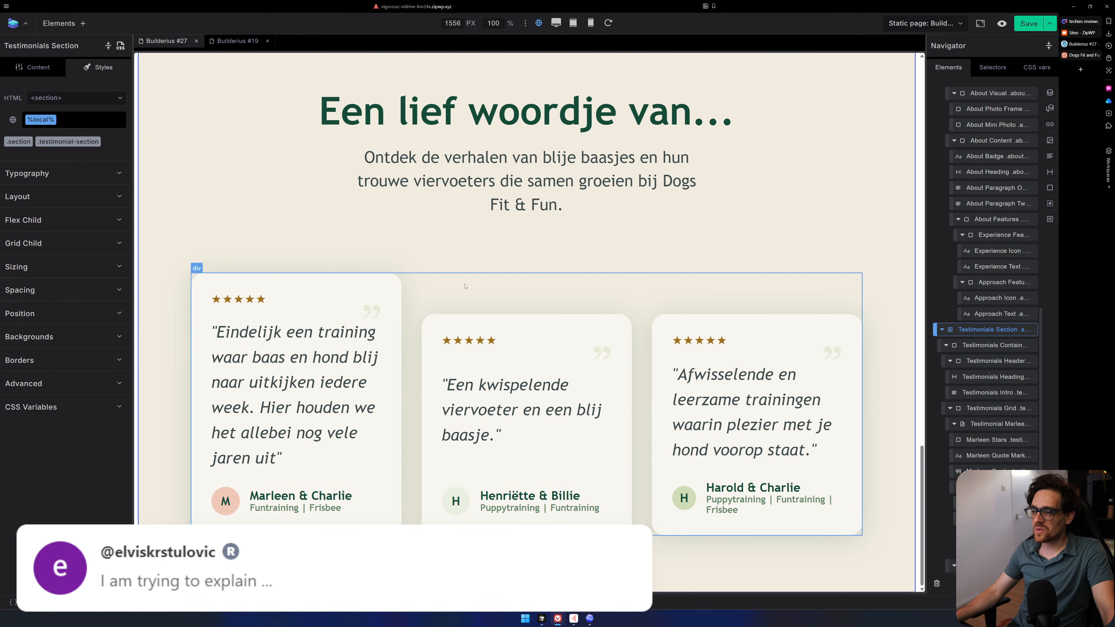
Switch to the Dogs Fit and Fun design in Claude and capture a screenshot of the "Een kijkje op onze hondenschool" gallery section.
{"action": "left_click", "coordinate": [1080, 54]}
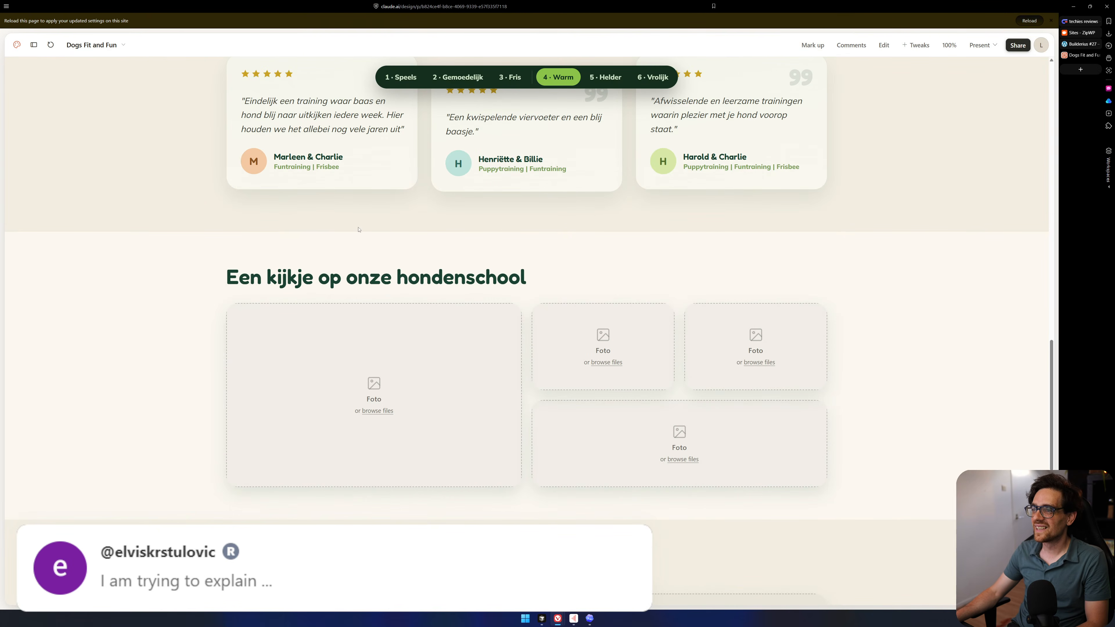
{"action": "scroll", "coordinate": [365, 228], "scroll_direction": "down", "scroll_amount": 3}
{"action": "scroll", "coordinate": [343, 224], "scroll_direction": "up", "scroll_amount": 5}
{"action": "scroll", "coordinate": [214, 248], "scroll_direction": "down", "scroll_amount": 2}
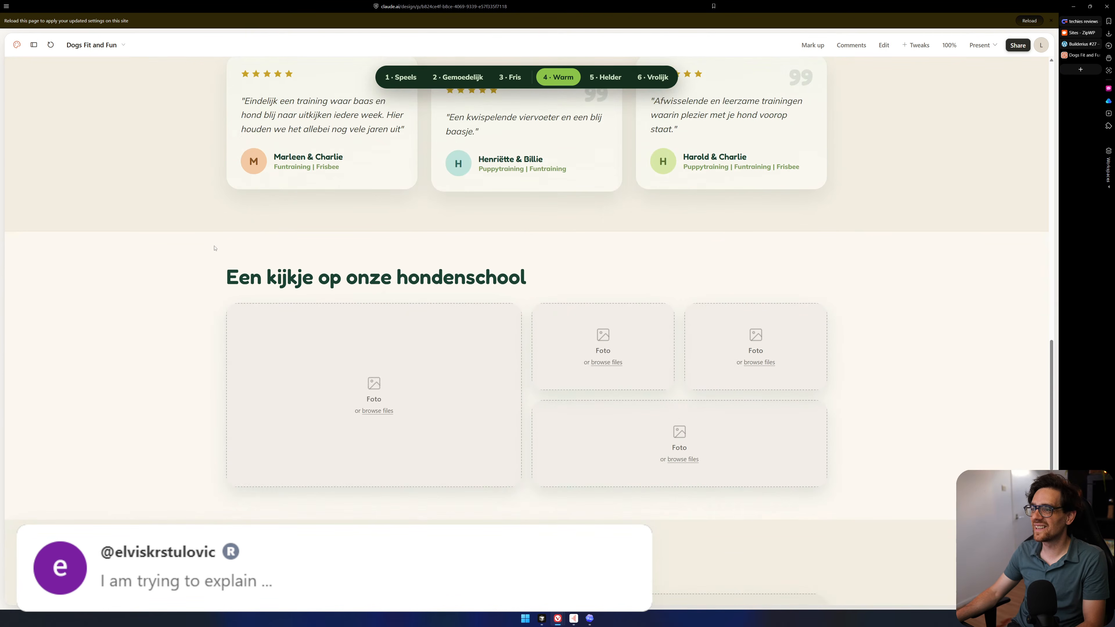
{"action": "key", "text": "super+shift+s"}
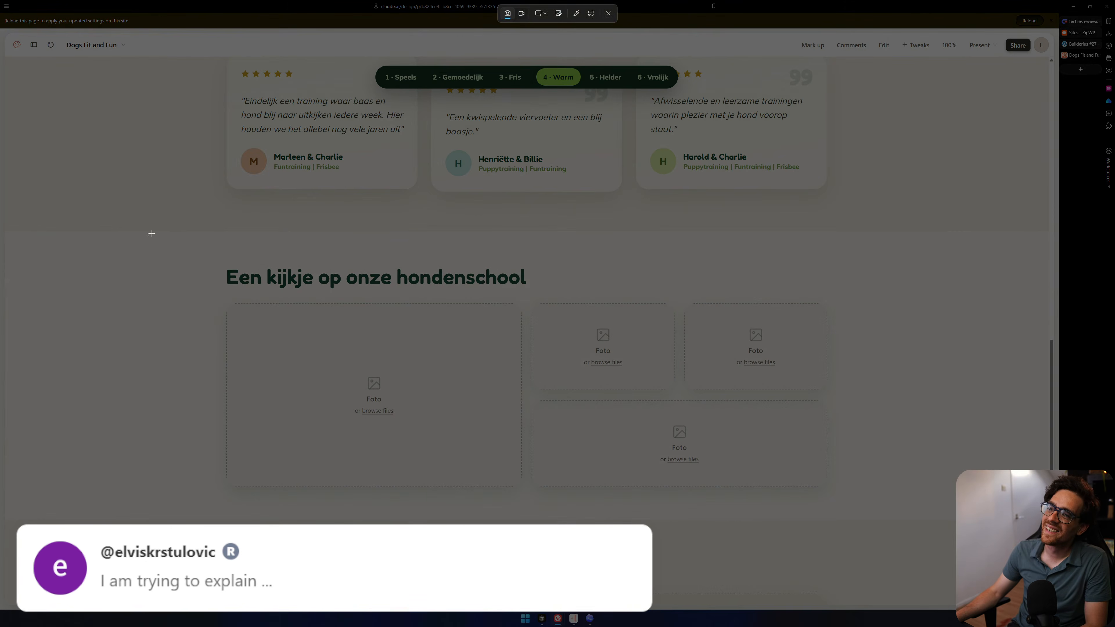
{"action": "left_click_drag", "start_coordinate": [132, 232], "coordinate": [876, 516]}
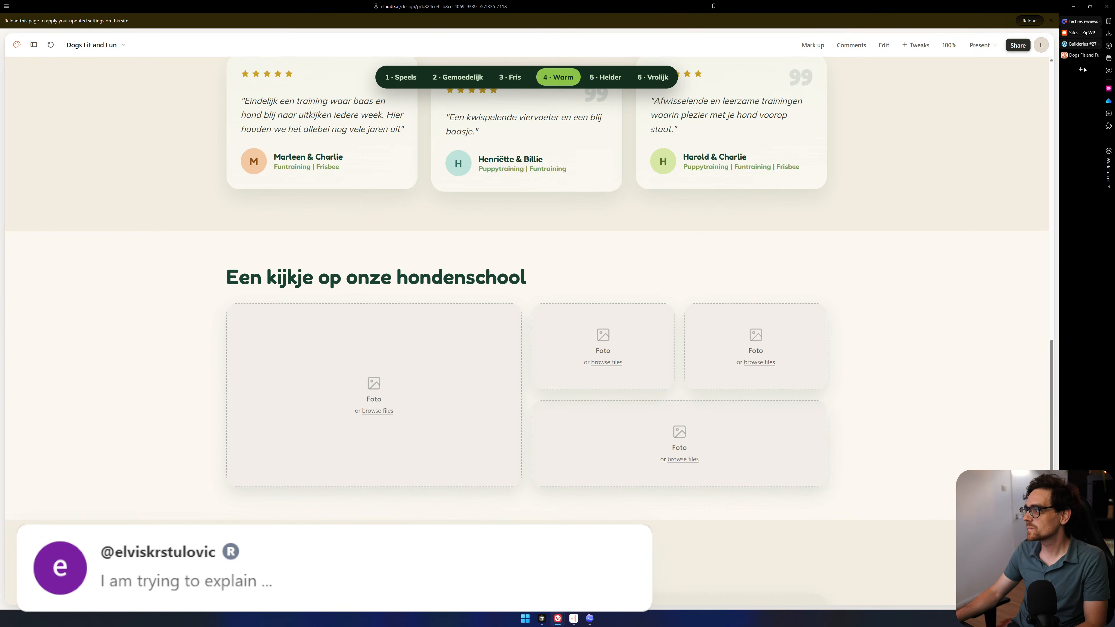
Back in Builderius, expand the Codex CLI area and submit the gallery screenshot for Codex to build the section on the Builderius #27 page.
{"action": "left_click", "coordinate": [1075, 45]}
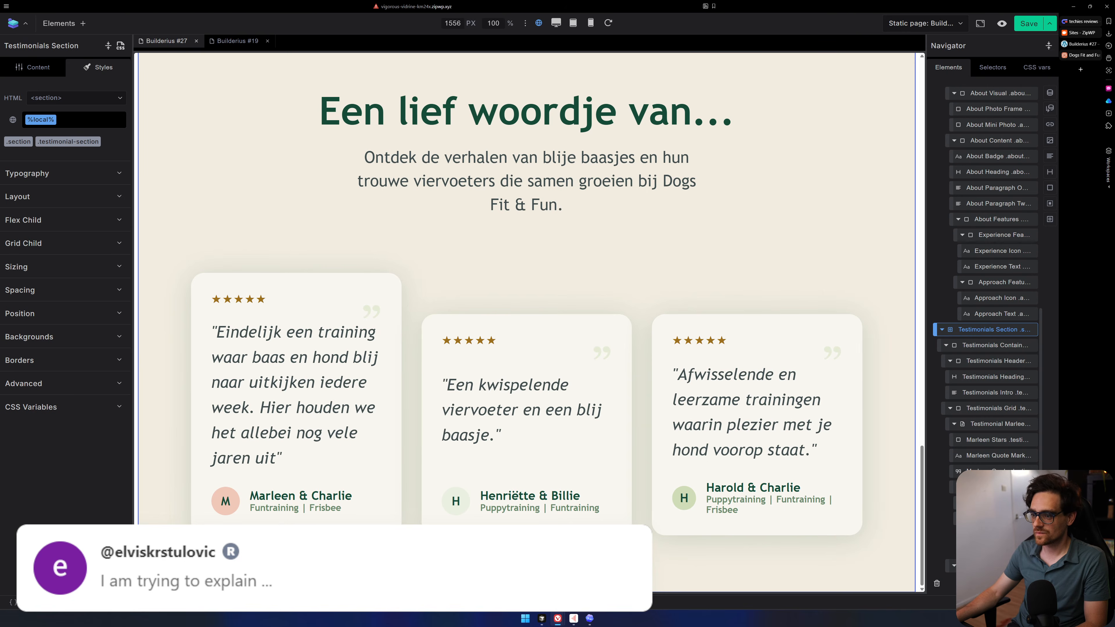
{"action": "left_click_drag", "start_coordinate": [459, 593], "coordinate": [459, 374]}
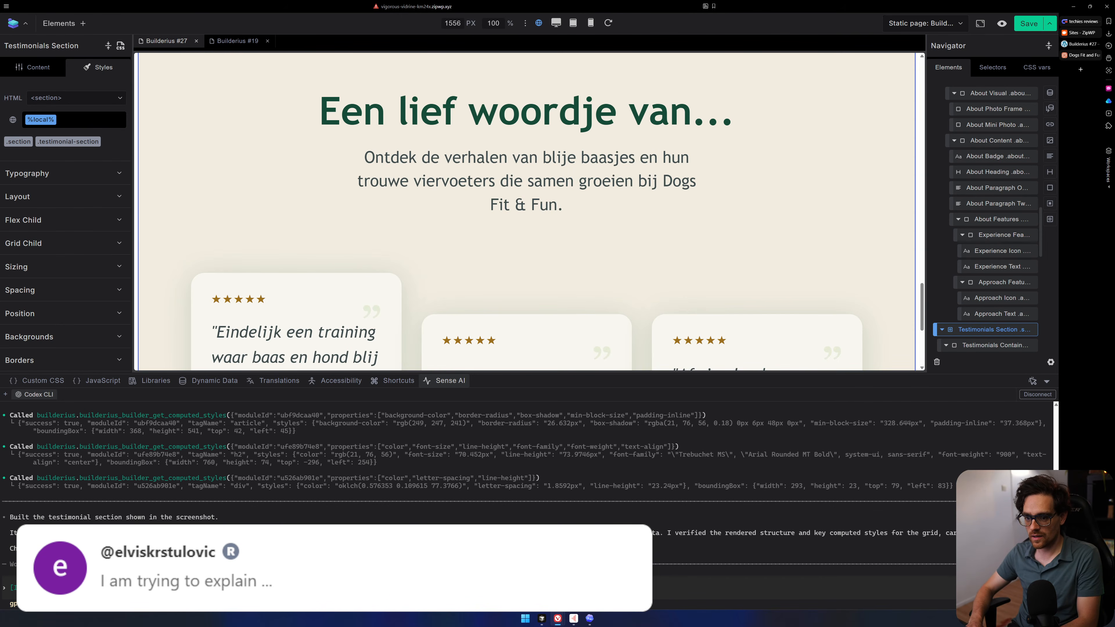
{"action": "key", "text": "Return"}
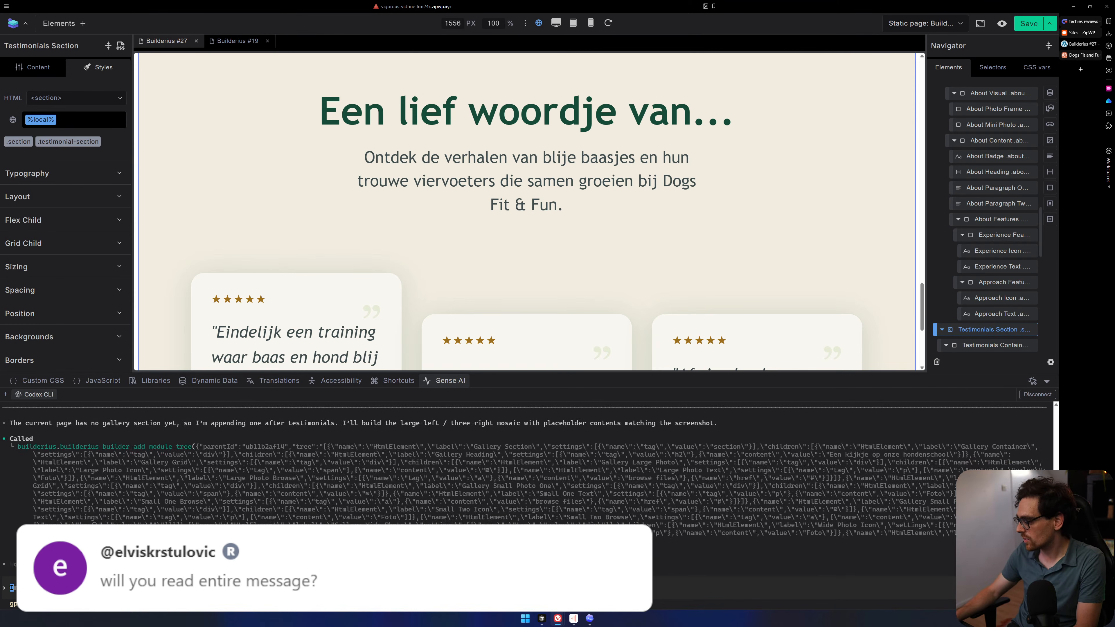
Show the template-level selectors of the Builderius #27 page and select the .testimonial-author class.
{"action": "left_click", "coordinate": [996, 69]}
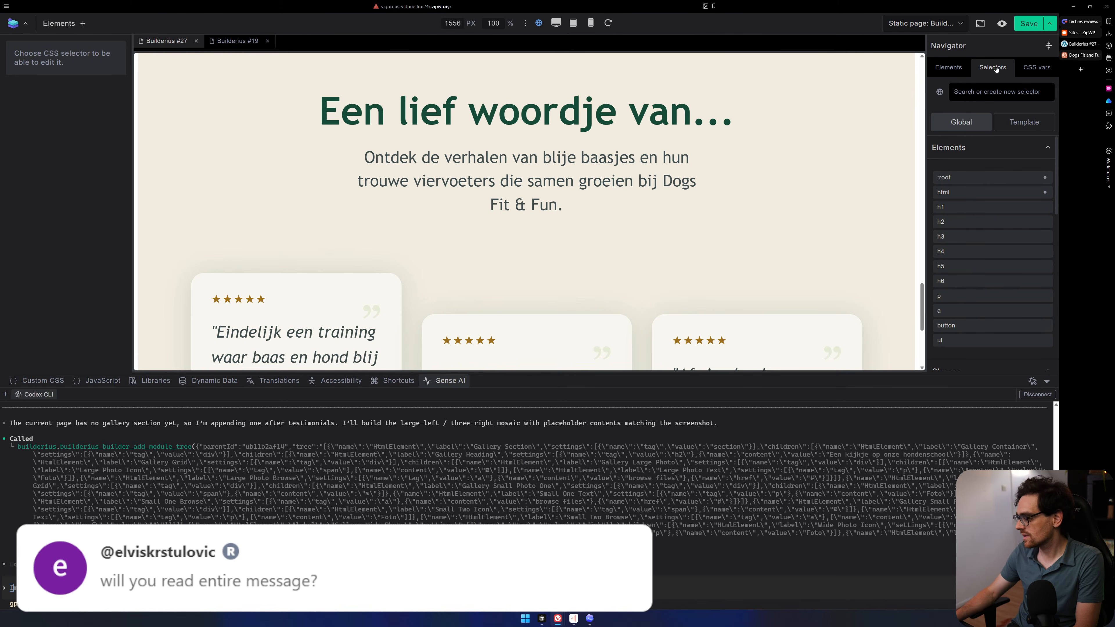
{"action": "left_click", "coordinate": [1024, 132]}
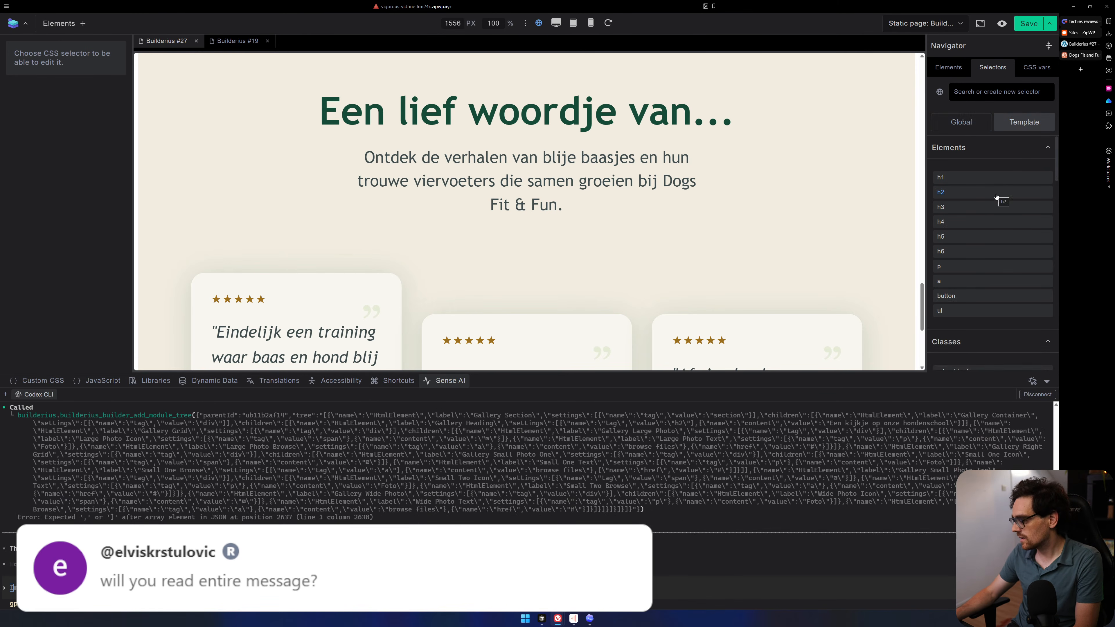
{"action": "scroll", "coordinate": [994, 267], "scroll_direction": "down", "scroll_amount": 10}
{"action": "scroll", "coordinate": [996, 263], "scroll_direction": "up", "scroll_amount": 9}
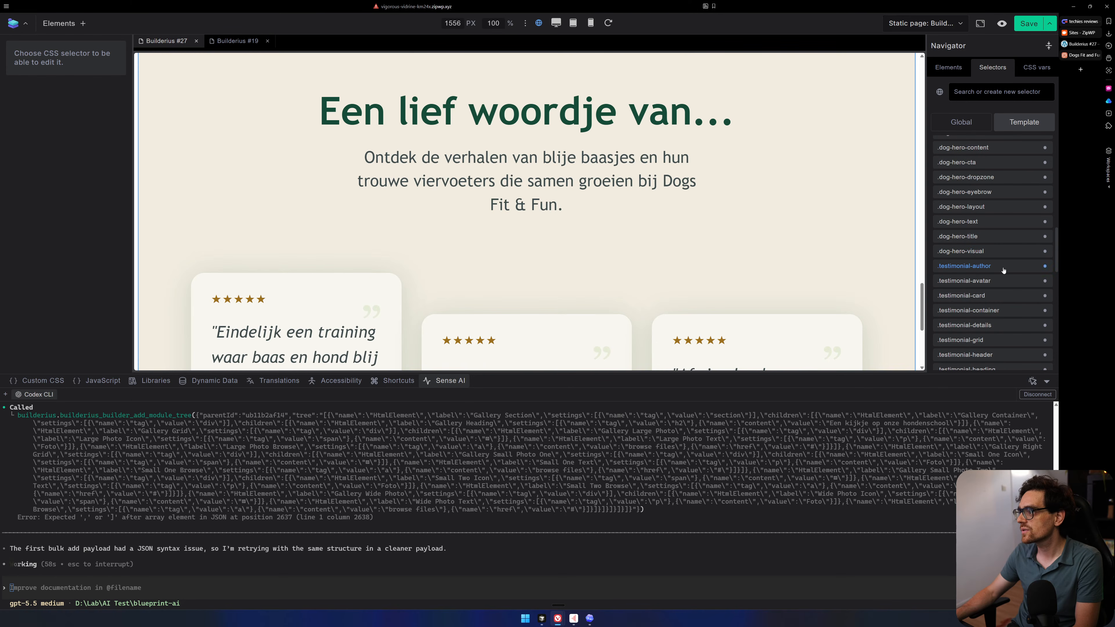
{"action": "left_click", "coordinate": [1003, 270]}
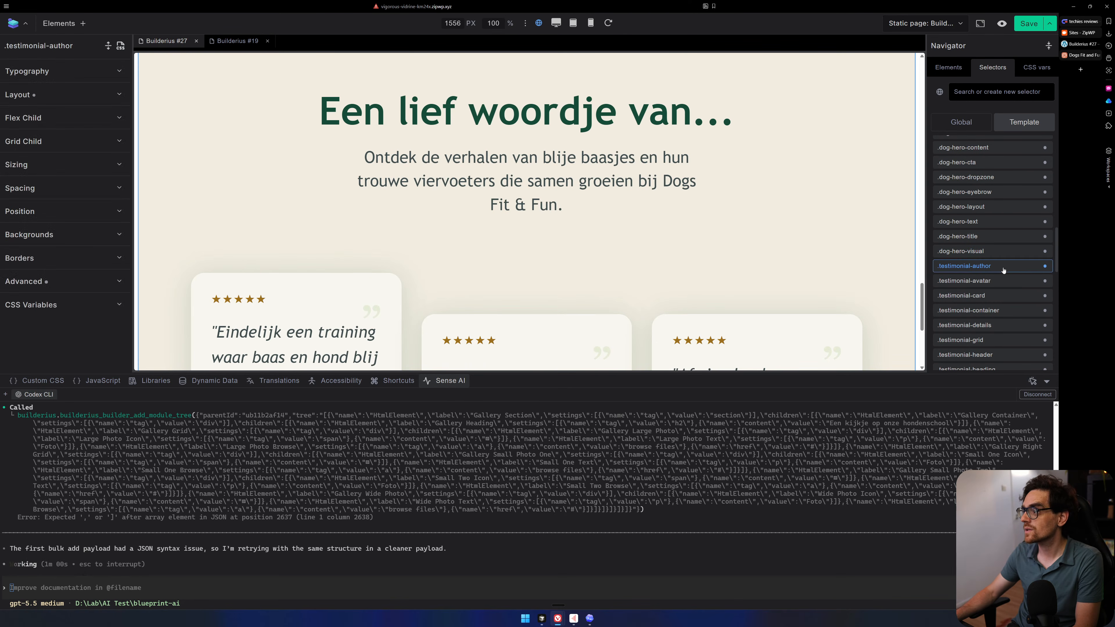
{"action": "scroll", "coordinate": [1005, 272], "scroll_direction": "down", "scroll_amount": 3}
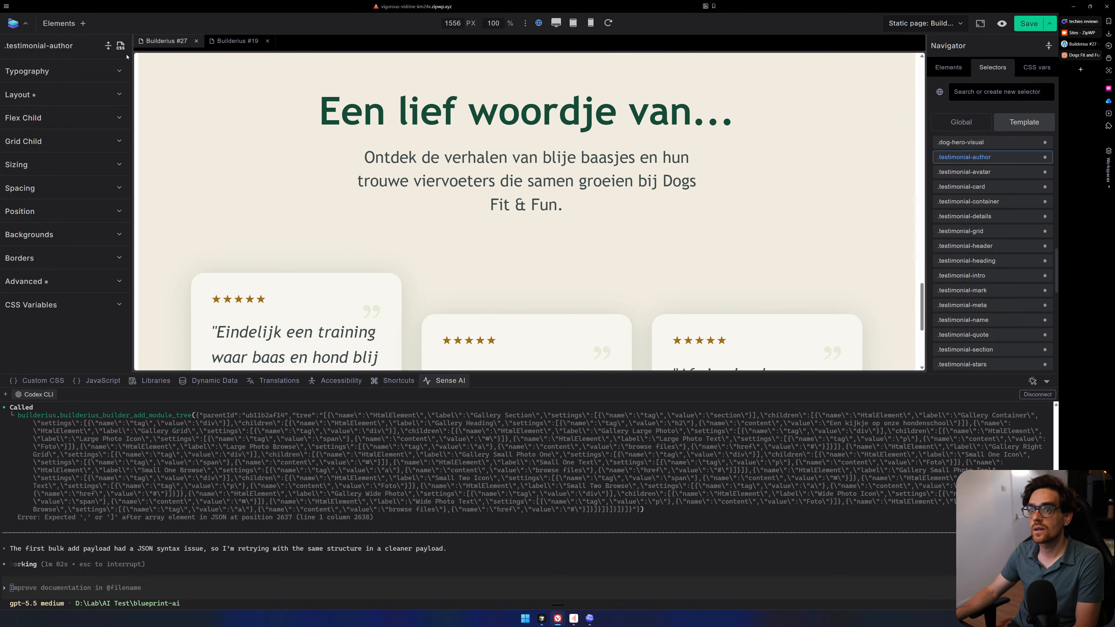
Open the complete template CSS in the code editor and look through its rules for the testimonial styles.
{"action": "left_click", "coordinate": [120, 46]}
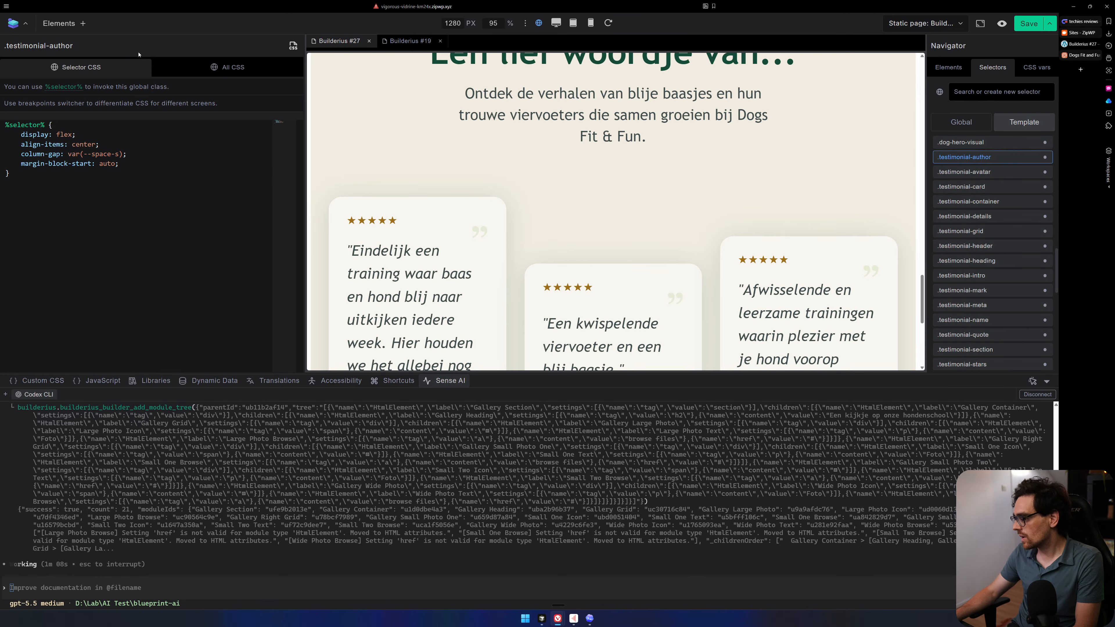
{"action": "left_click", "coordinate": [213, 70]}
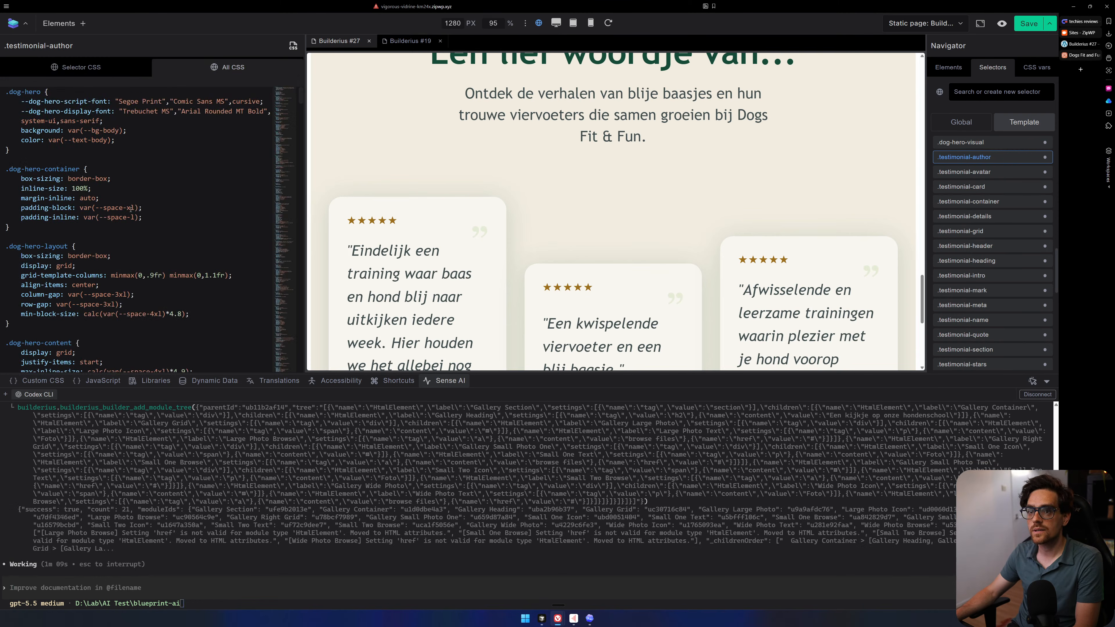
{"action": "left_click", "coordinate": [122, 246]}
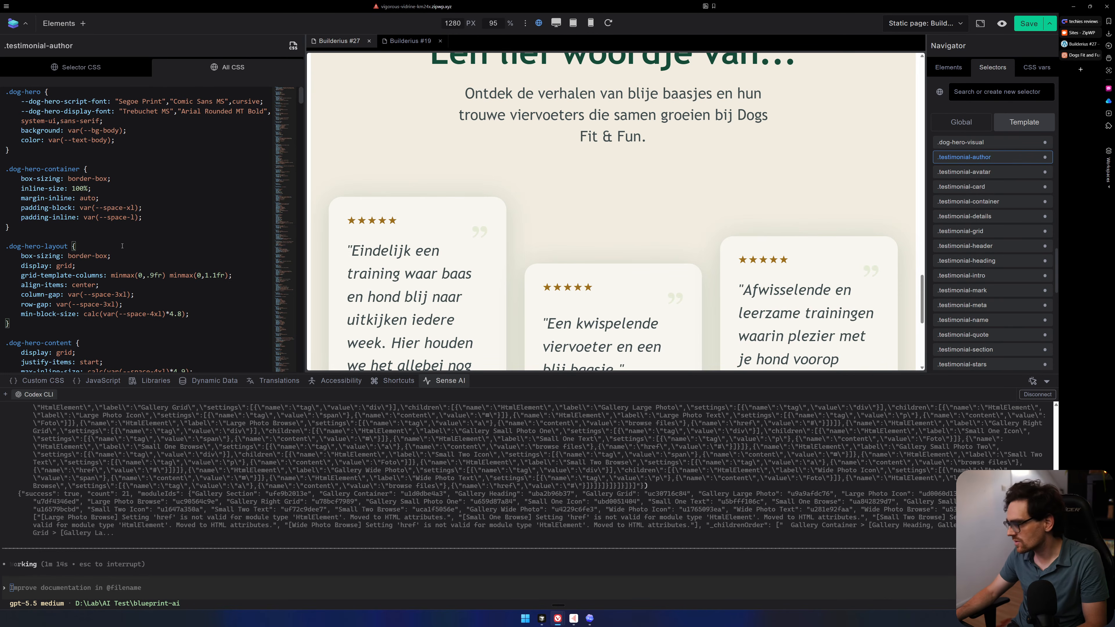
{"action": "scroll", "coordinate": [1006, 196], "scroll_direction": "down", "scroll_amount": 3}
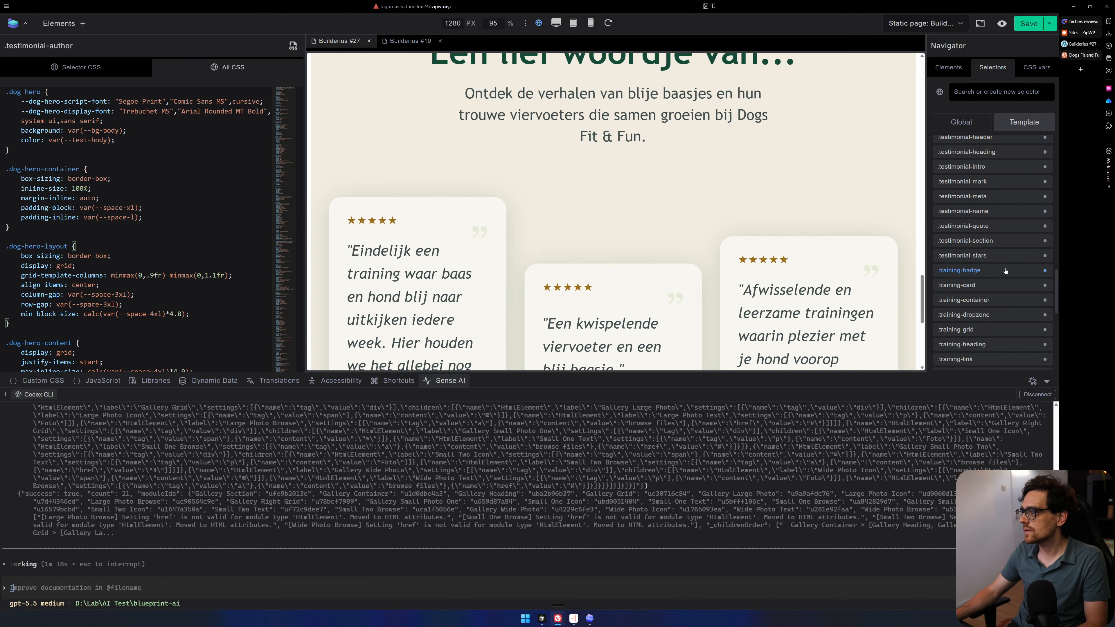
{"action": "left_click", "coordinate": [1009, 256]}
{"action": "left_click", "coordinate": [1015, 212]}
{"action": "left_click", "coordinate": [1009, 256]}
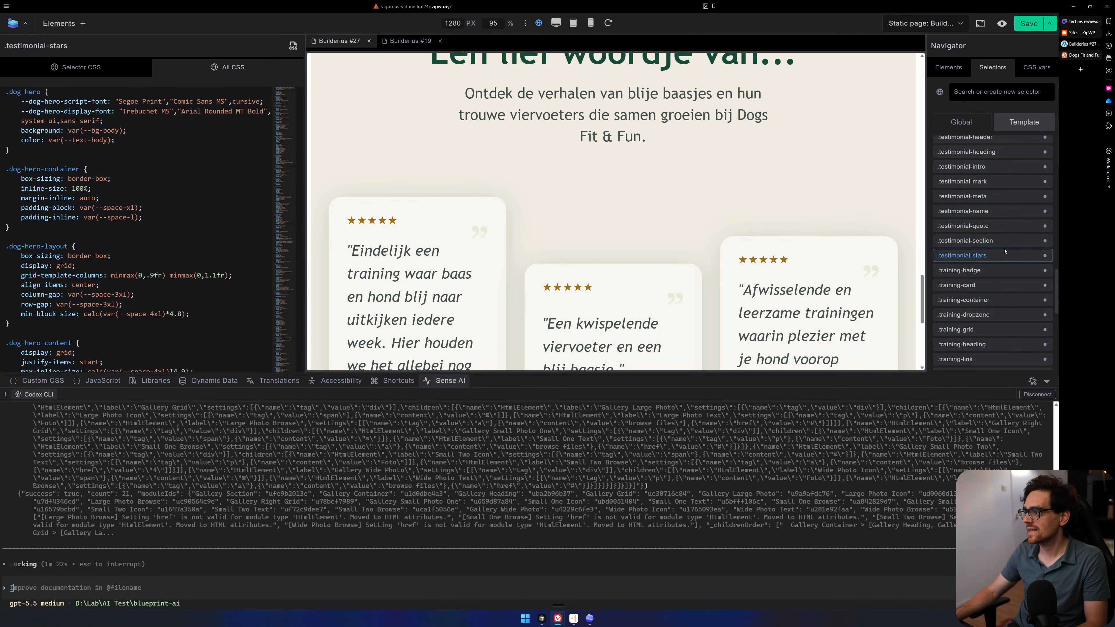
{"action": "scroll", "coordinate": [253, 275], "scroll_direction": "down", "scroll_amount": 10}
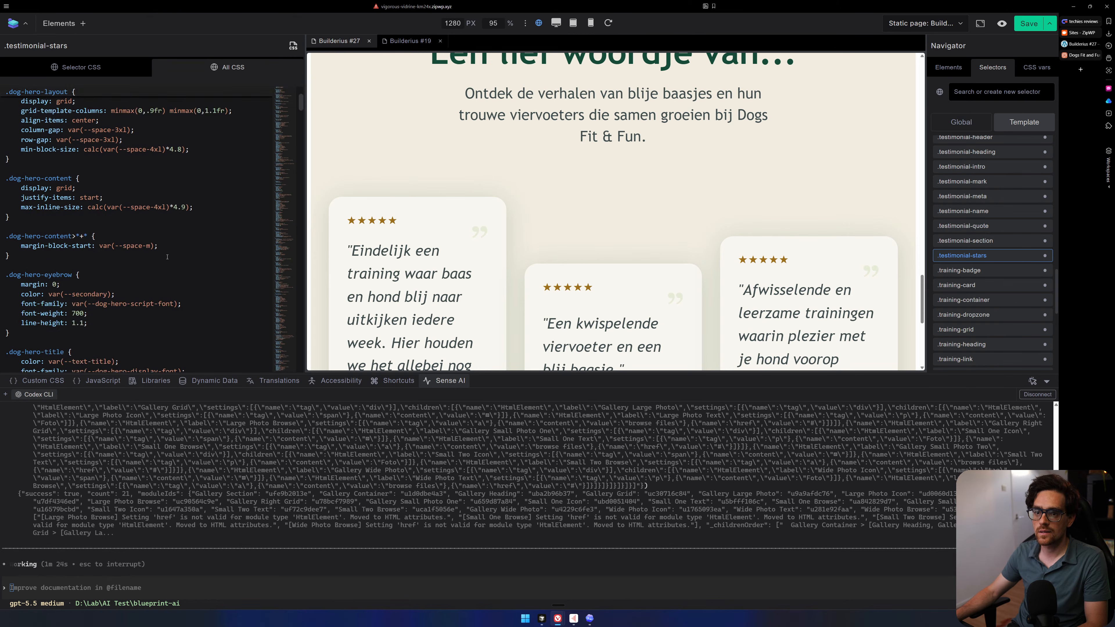
{"action": "scroll", "coordinate": [167, 259], "scroll_direction": "down", "scroll_amount": 15}
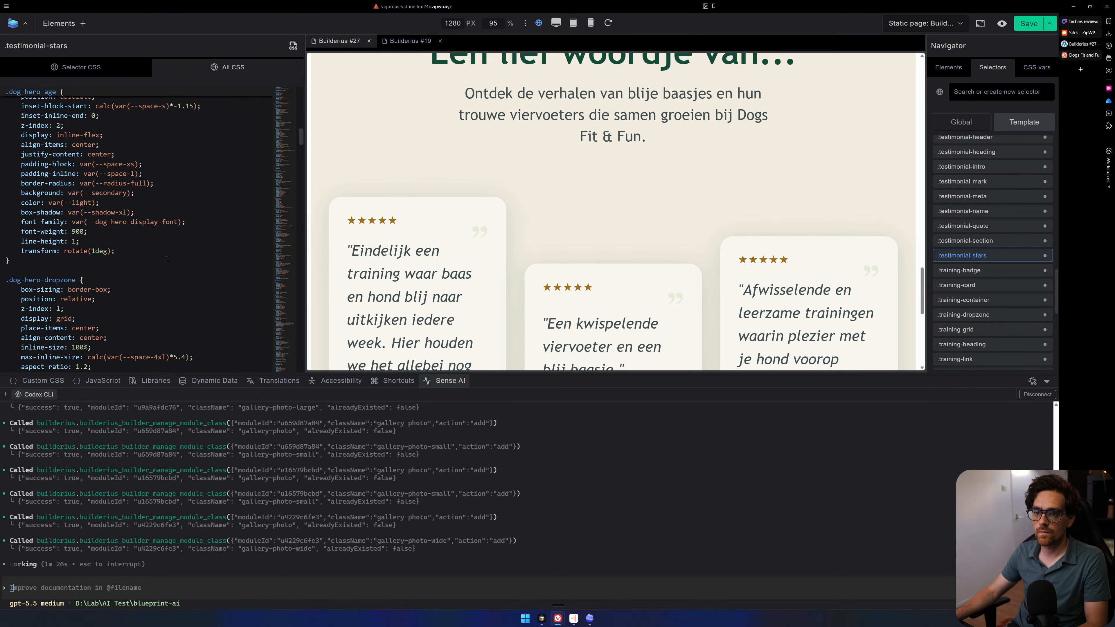
{"action": "scroll", "coordinate": [168, 264], "scroll_direction": "up", "scroll_amount": 3}
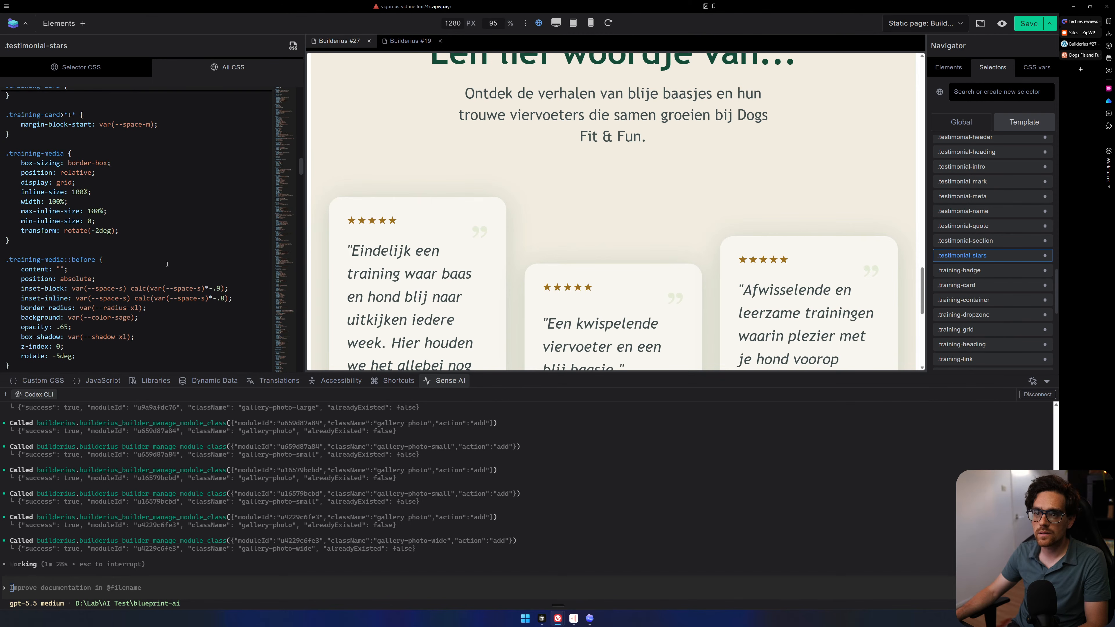
Search the template CSS for "test" and review the rules from .testimonial-section through .testimonial-meta.
{"action": "key", "text": "ctrl+f"}
{"action": "type", "text": "test"}
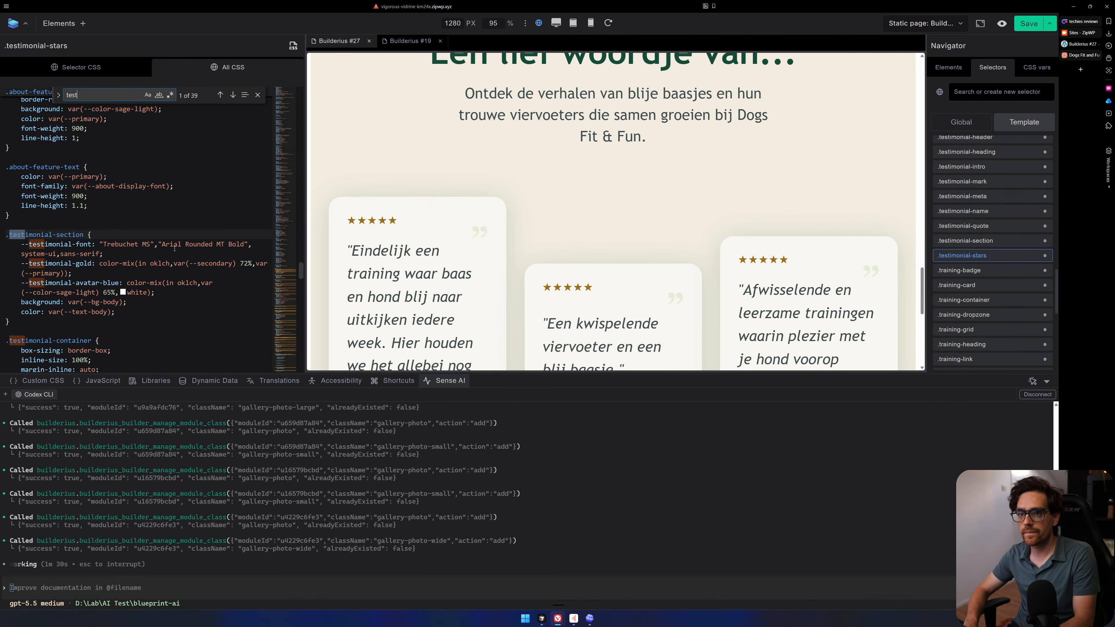
{"action": "double_click", "coordinate": [6, 235]}
{"action": "scroll", "coordinate": [115, 253], "scroll_direction": "down", "scroll_amount": 10}
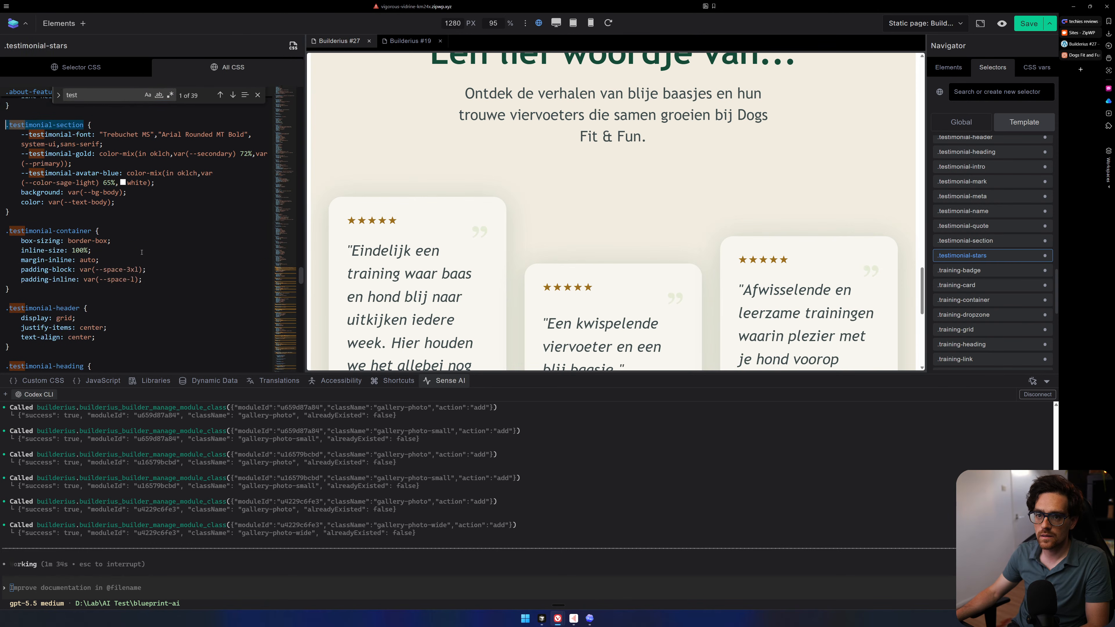
{"action": "scroll", "coordinate": [145, 253], "scroll_direction": "down", "scroll_amount": 10}
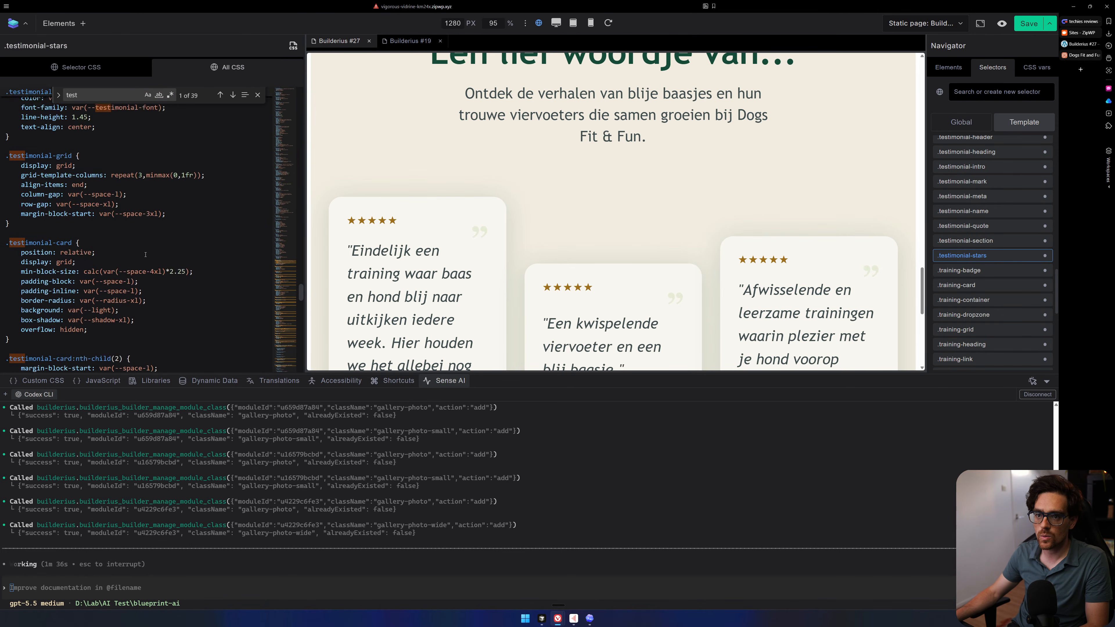
{"action": "scroll", "coordinate": [146, 256], "scroll_direction": "down", "scroll_amount": 10}
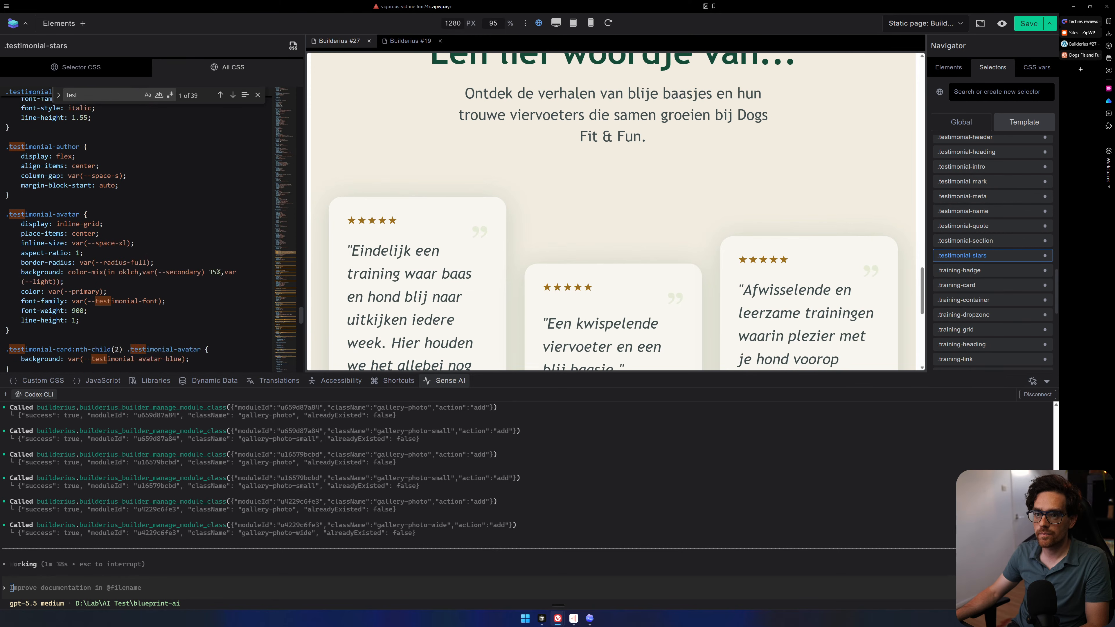
{"action": "scroll", "coordinate": [146, 257], "scroll_direction": "up", "scroll_amount": 1}
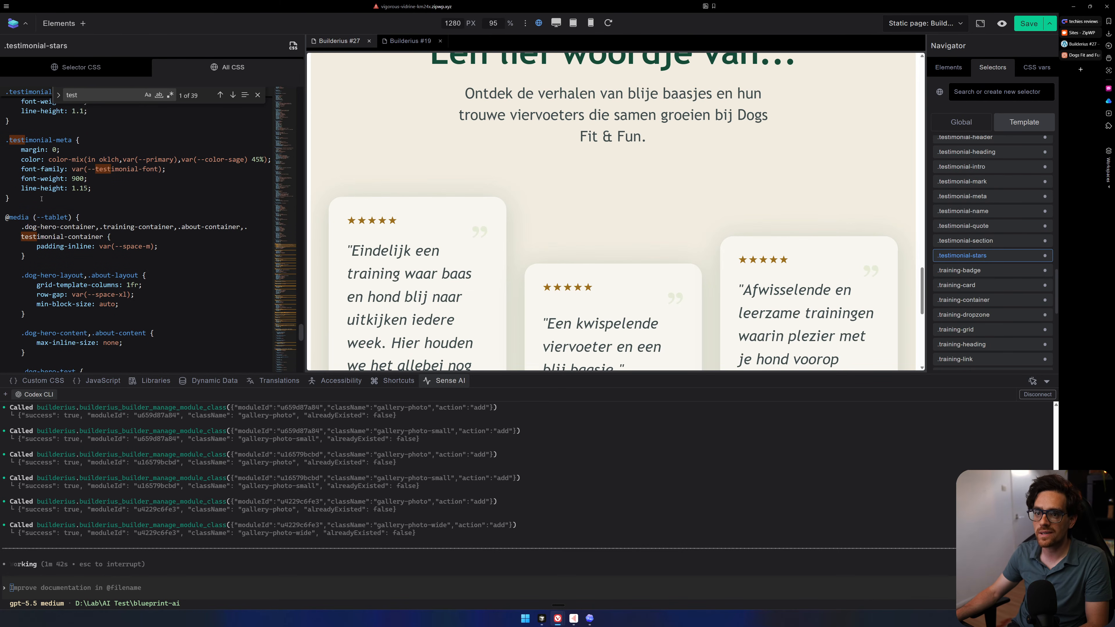
{"action": "left_click_drag", "start_coordinate": [41, 199], "coordinate": [9, 102]}
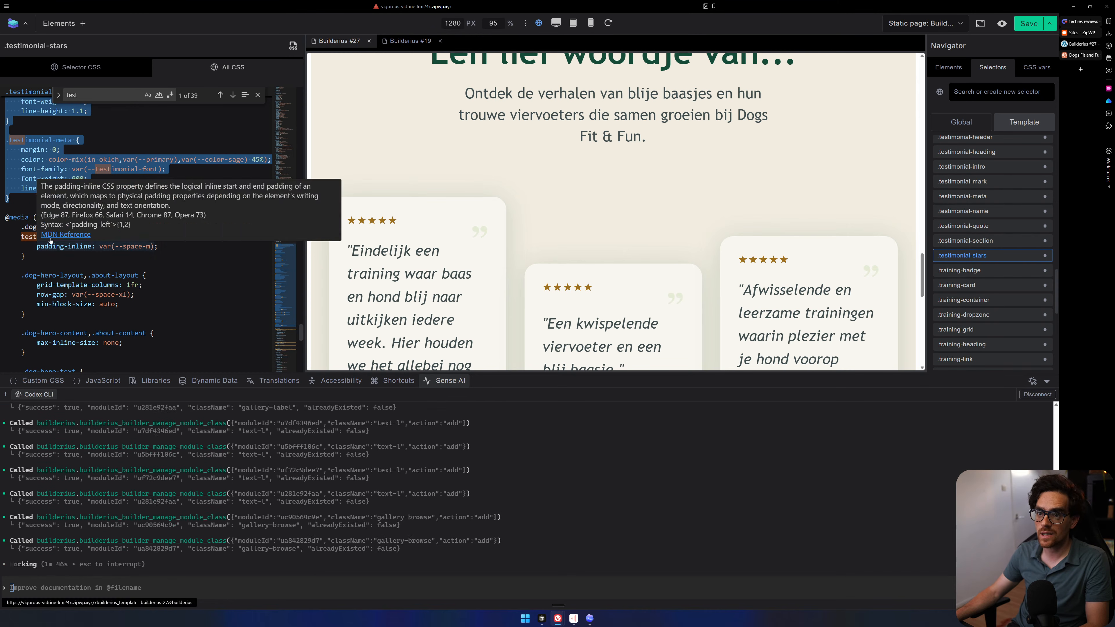
{"action": "left_click", "coordinate": [215, 283]}
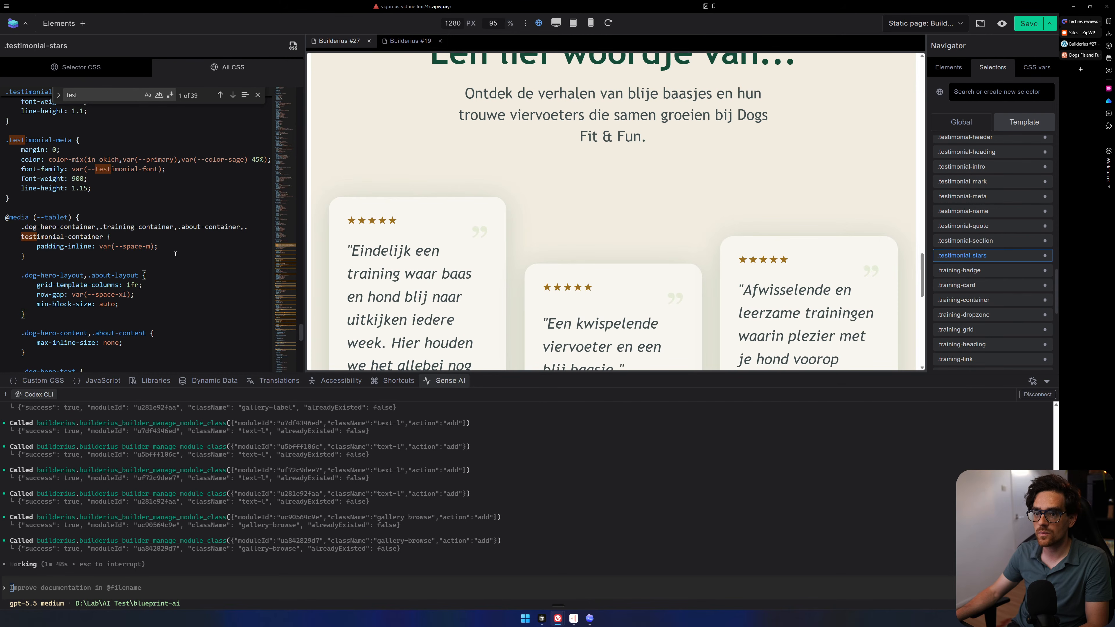
Examine the testimonial selectors grouped with other sections' selectors in the tablet and mobile media queries.
{"action": "scroll", "coordinate": [174, 254], "scroll_direction": "down", "scroll_amount": 5}
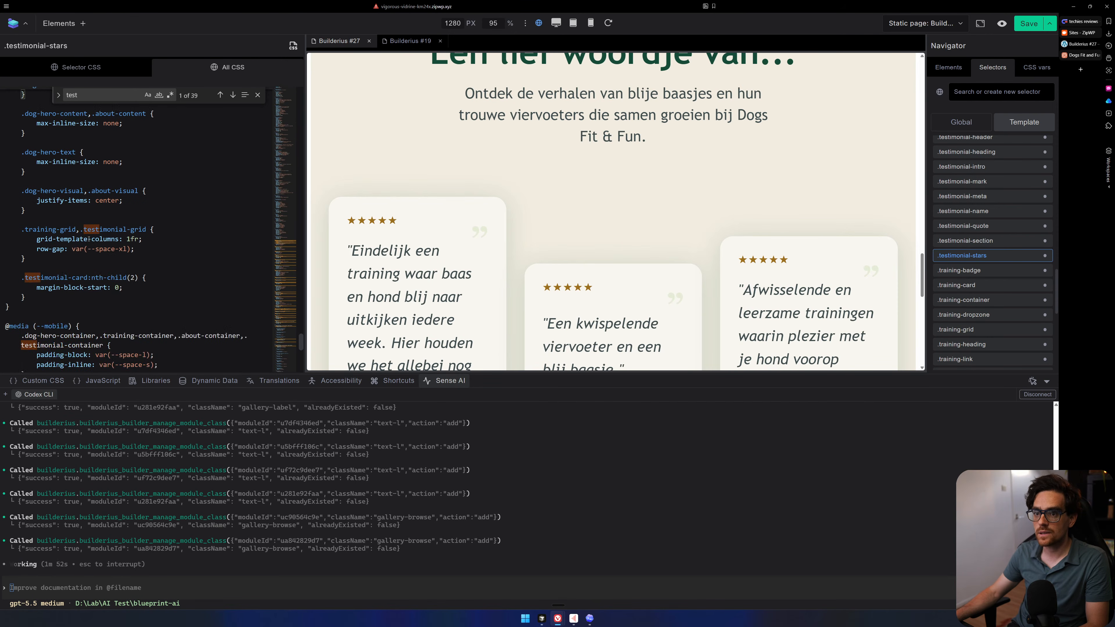
{"action": "double_click", "coordinate": [36, 227]}
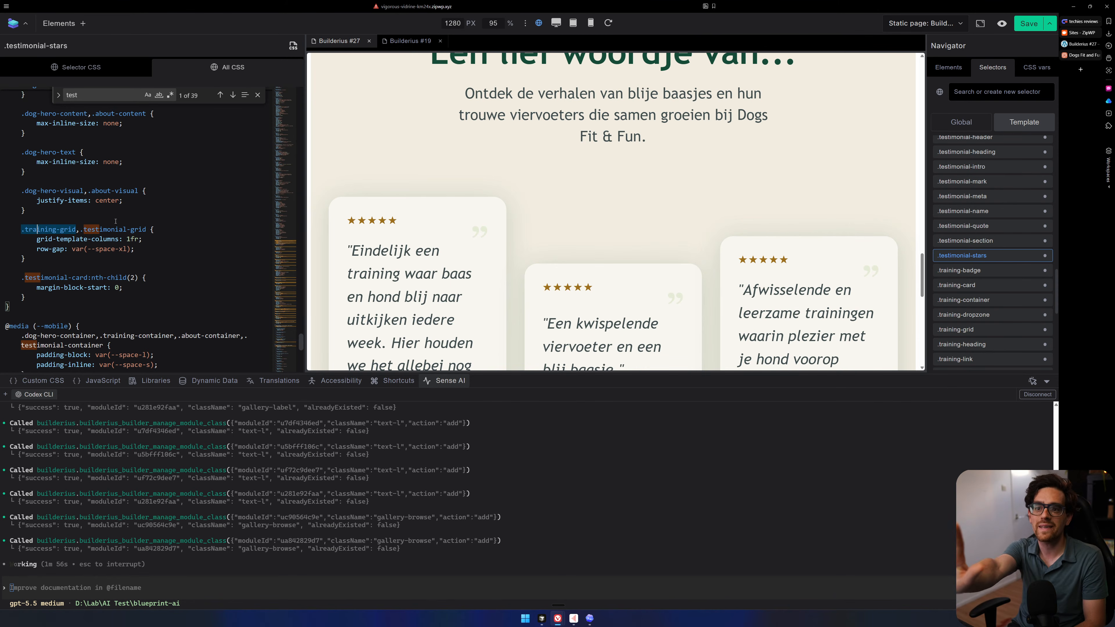
{"action": "scroll", "coordinate": [142, 225], "scroll_direction": "down", "scroll_amount": 6}
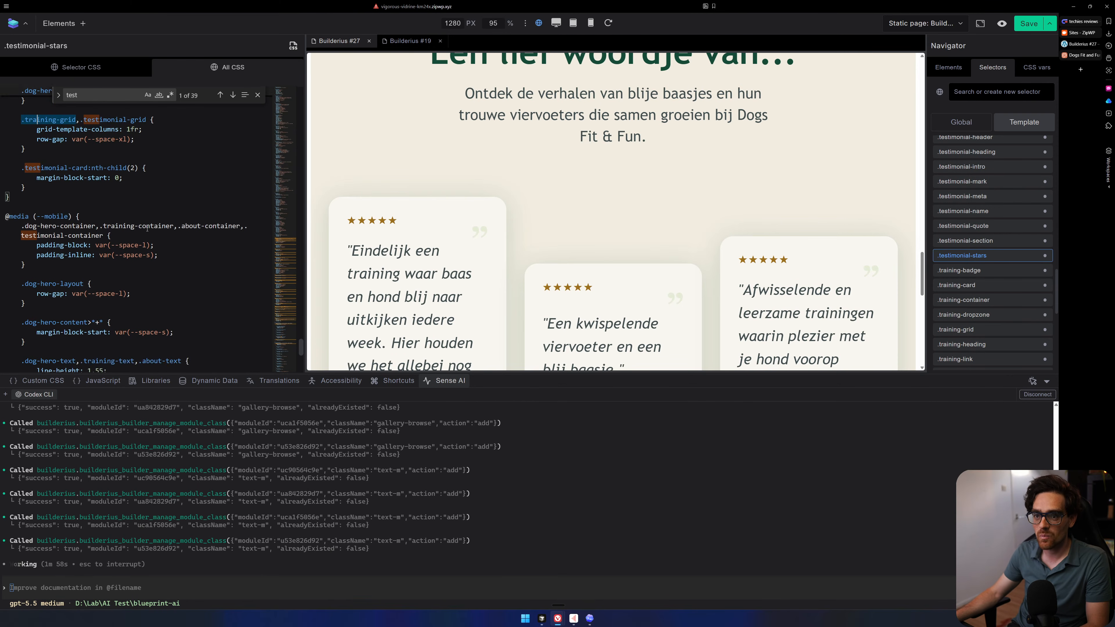
{"action": "scroll", "coordinate": [147, 232], "scroll_direction": "up", "scroll_amount": 3}
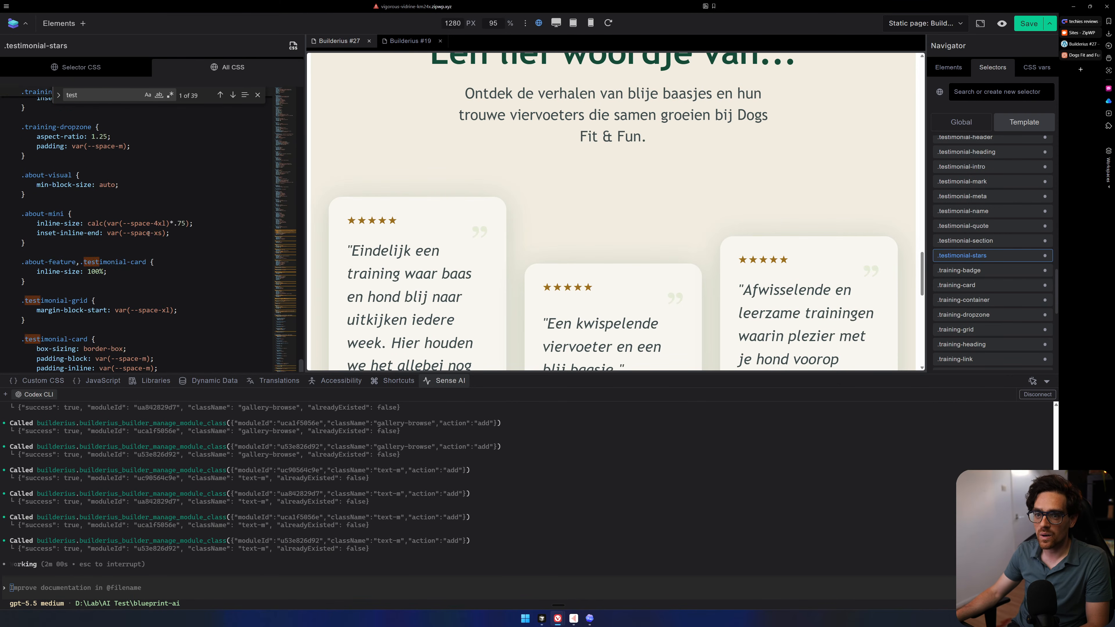
{"action": "scroll", "coordinate": [149, 233], "scroll_direction": "up", "scroll_amount": 20}
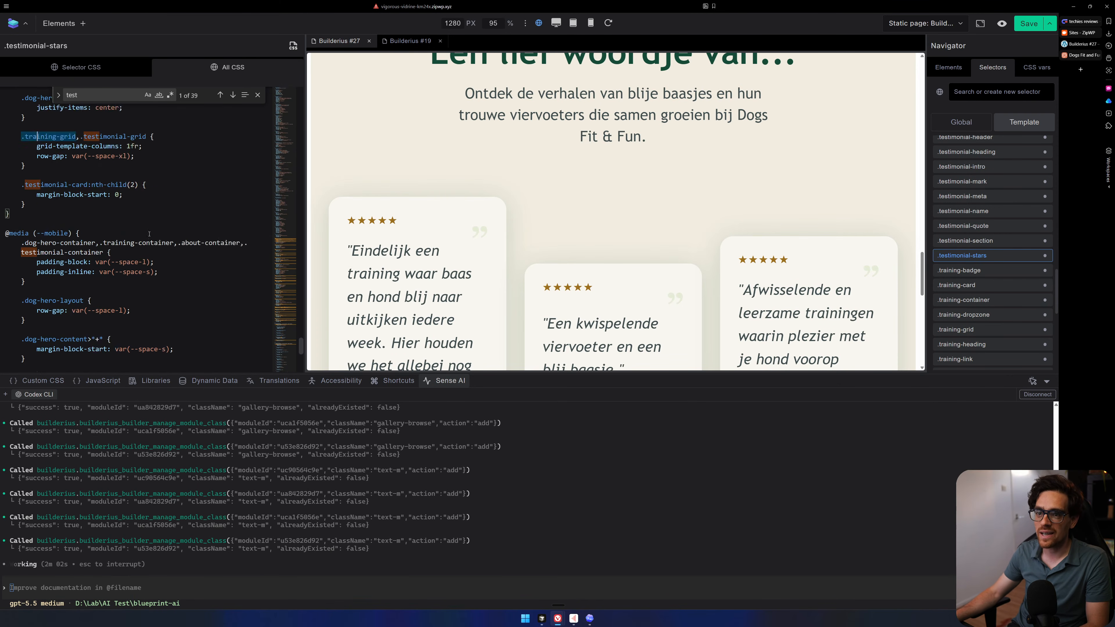
{"action": "scroll", "coordinate": [149, 233], "scroll_direction": "up", "scroll_amount": 10}
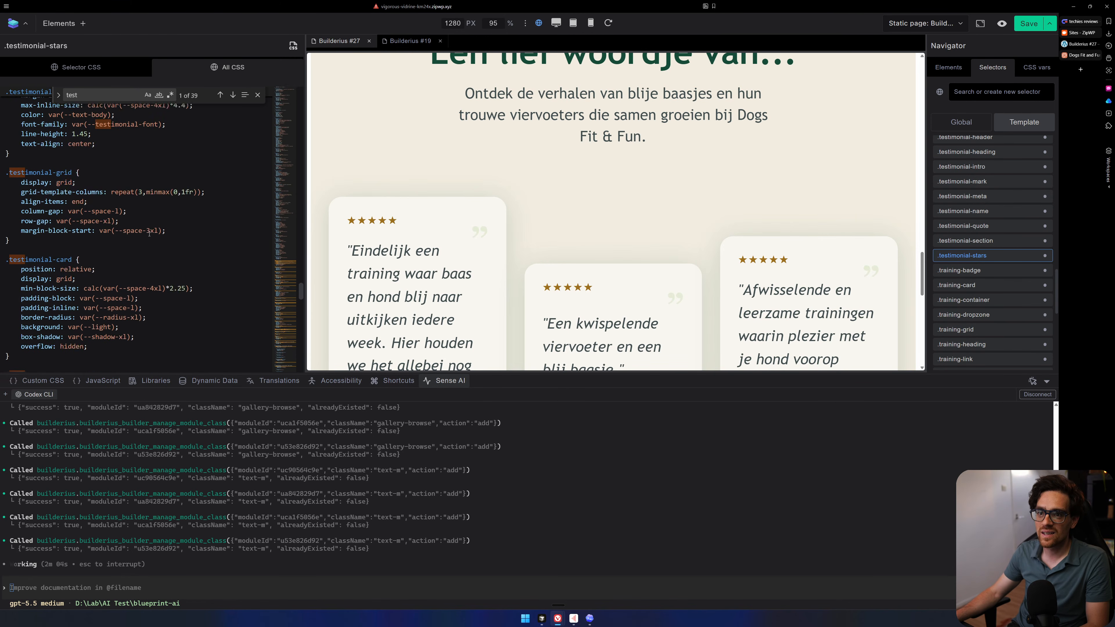
Remove all rules from .testimonial-section through .testimonial-meta from the template CSS, including the blank lines left above the tablet media query.
{"action": "scroll", "coordinate": [146, 172], "scroll_direction": "up", "scroll_amount": 13}
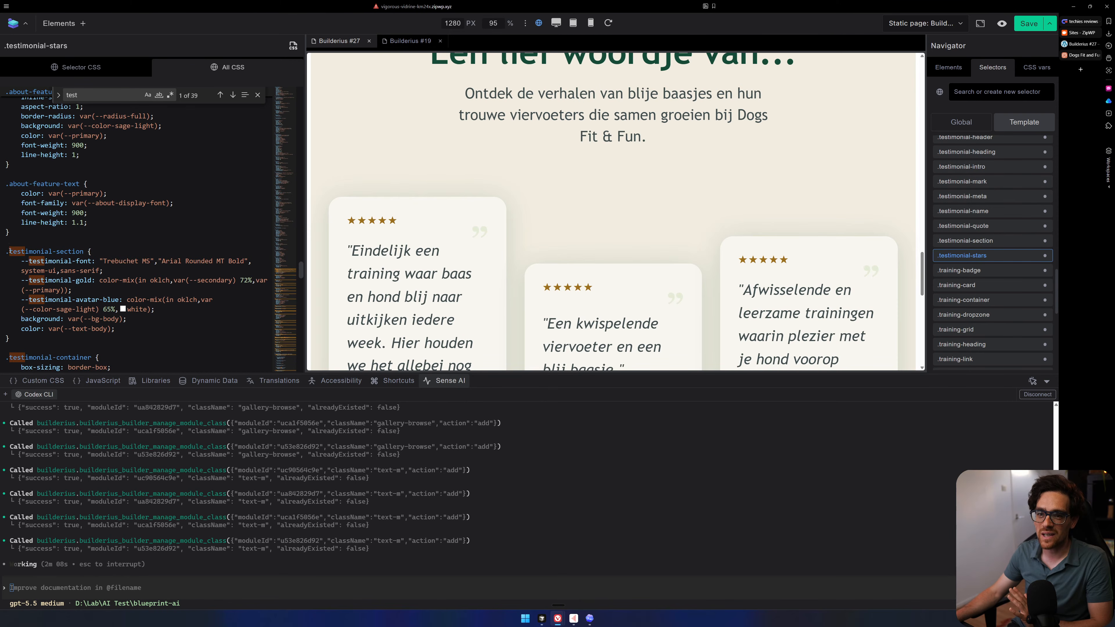
{"action": "scroll", "coordinate": [178, 251], "scroll_direction": "down", "scroll_amount": 15}
{"action": "scroll", "coordinate": [179, 251], "scroll_direction": "down", "scroll_amount": 12}
{"action": "scroll", "coordinate": [178, 251], "scroll_direction": "down", "scroll_amount": 8}
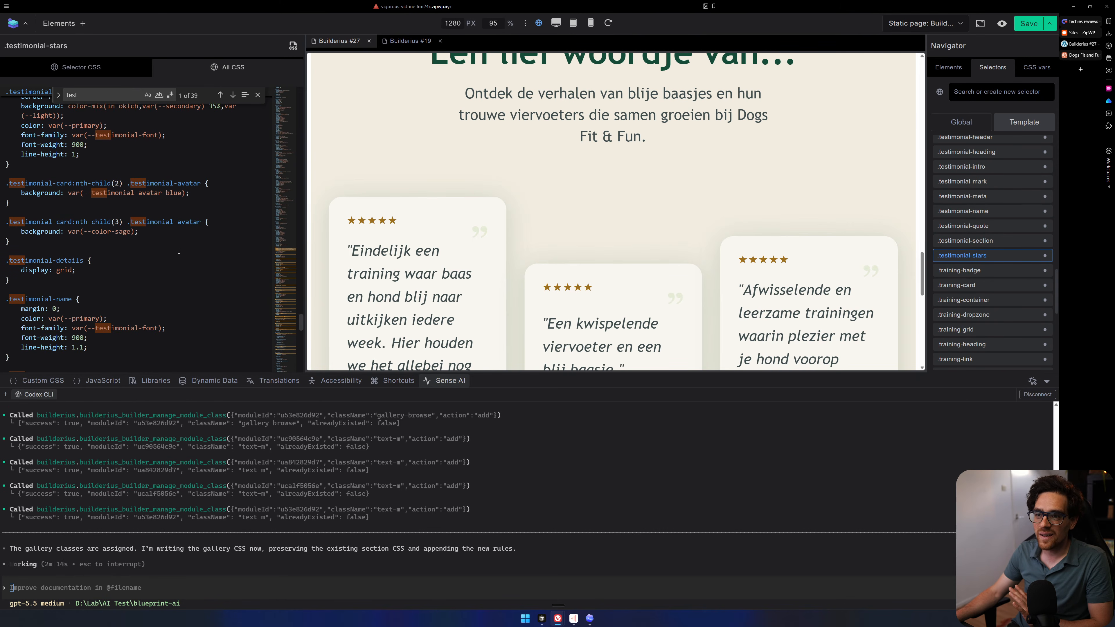
{"action": "scroll", "coordinate": [178, 252], "scroll_direction": "down", "scroll_amount": 8}
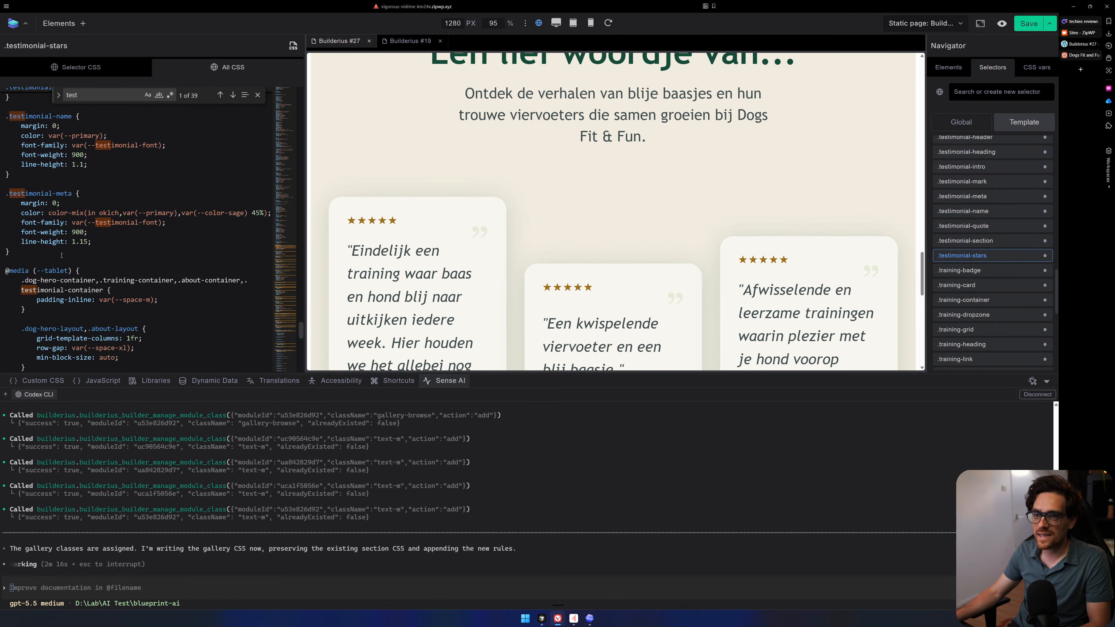
{"action": "left_click", "coordinate": [62, 257], "text": "shift"}
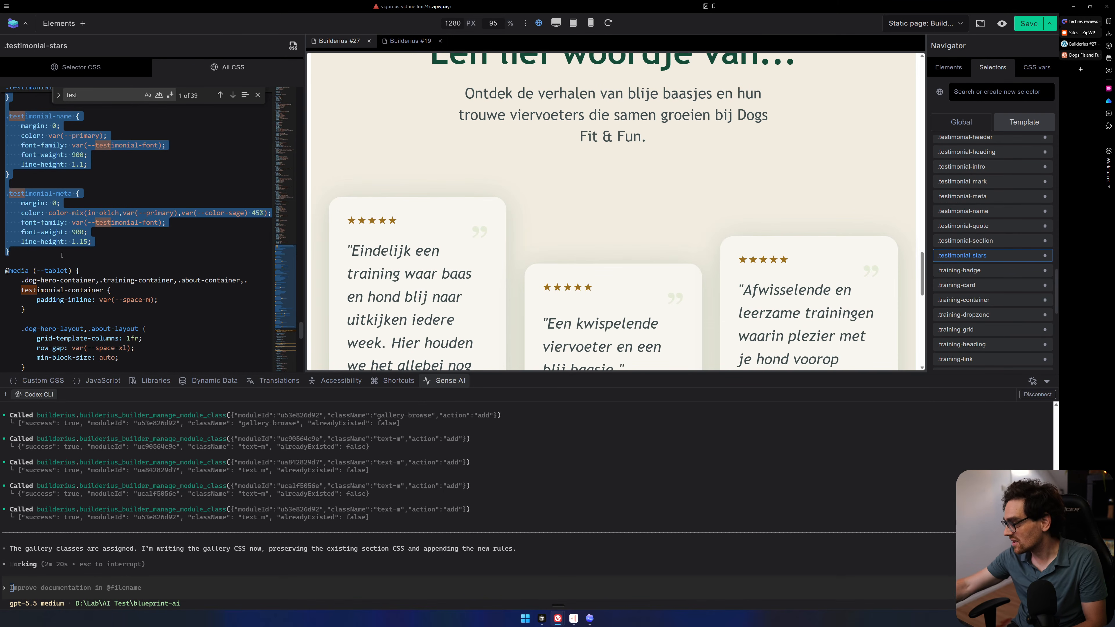
{"action": "key", "text": "Delete"}
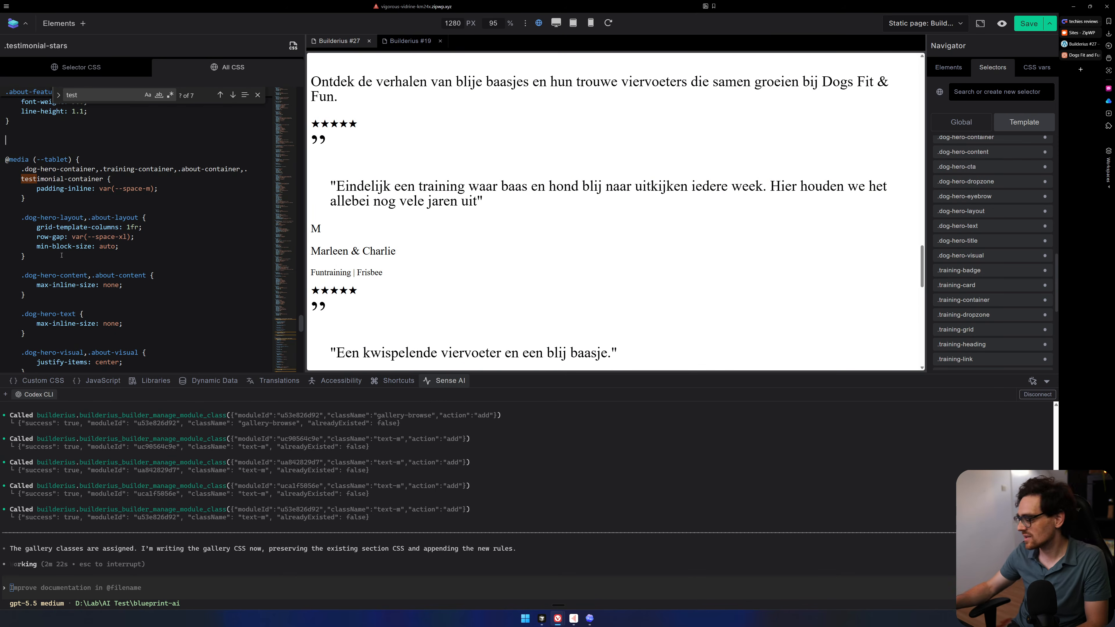
{"action": "key", "text": "BackSpace"}
{"action": "key", "text": "BackSpace"}
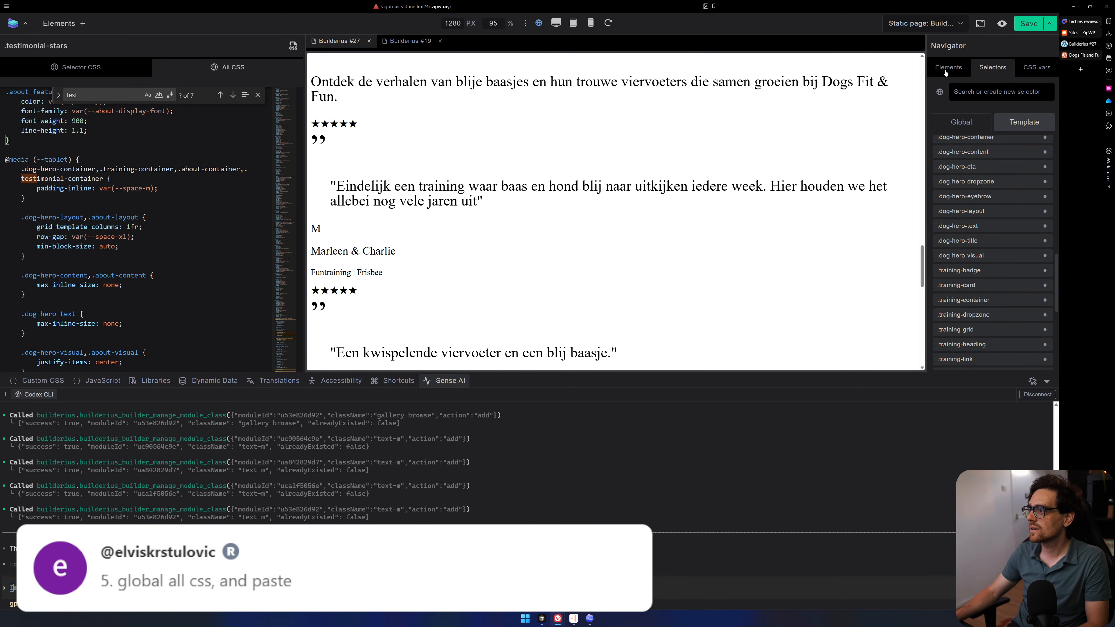
Paste the testimonial rules into the global CSS between the .container rule and the reduced-motion media query, and save the template.
{"action": "left_click", "coordinate": [961, 122]}
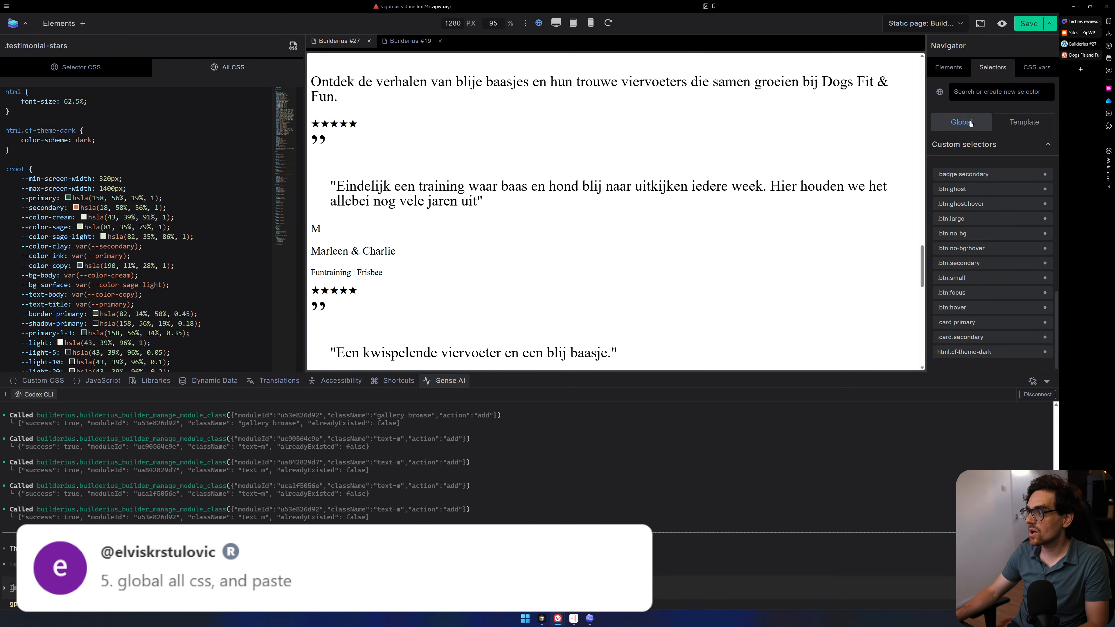
{"action": "left_click", "coordinate": [206, 182]}
{"action": "scroll", "coordinate": [206, 181], "scroll_direction": "down", "scroll_amount": 15}
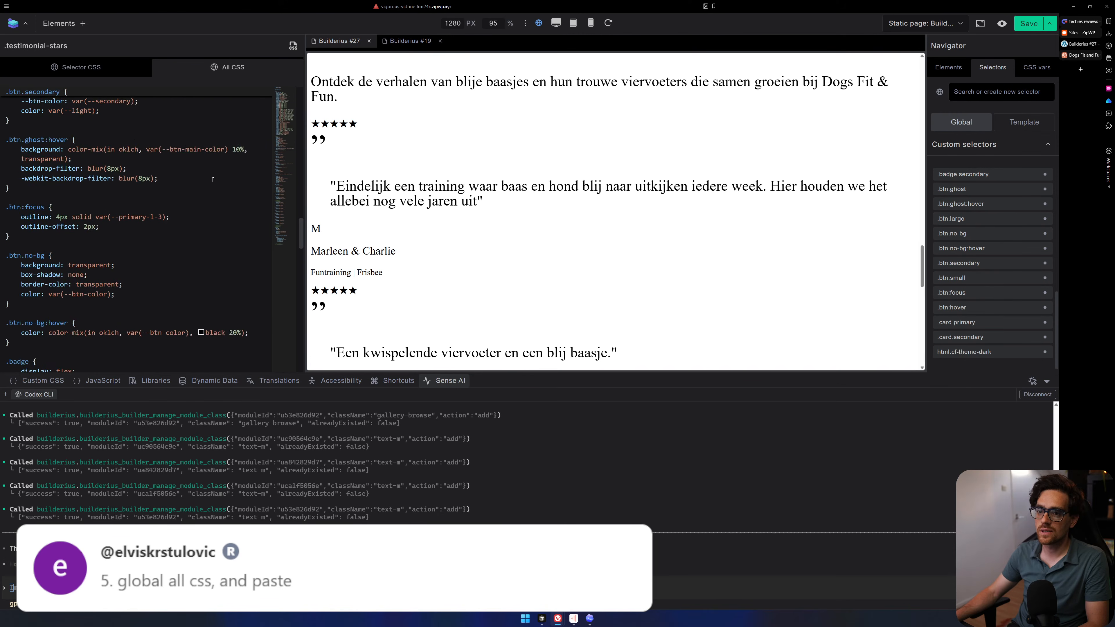
{"action": "scroll", "coordinate": [212, 180], "scroll_direction": "up", "scroll_amount": 2}
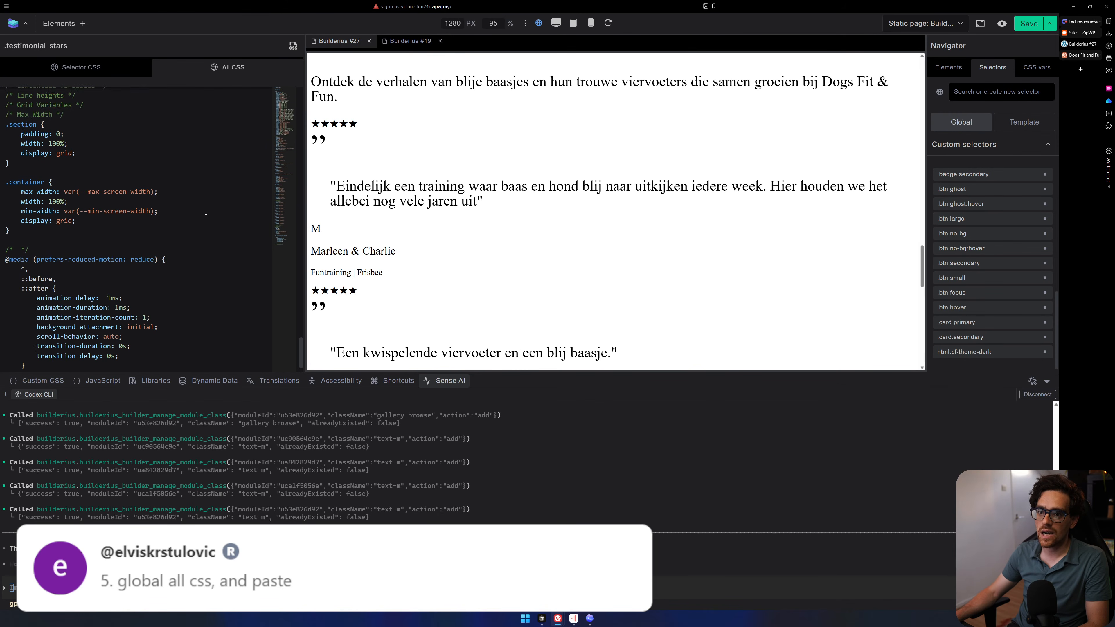
{"action": "scroll", "coordinate": [184, 243], "scroll_direction": "up", "scroll_amount": 15}
{"action": "scroll", "coordinate": [169, 251], "scroll_direction": "up", "scroll_amount": 12}
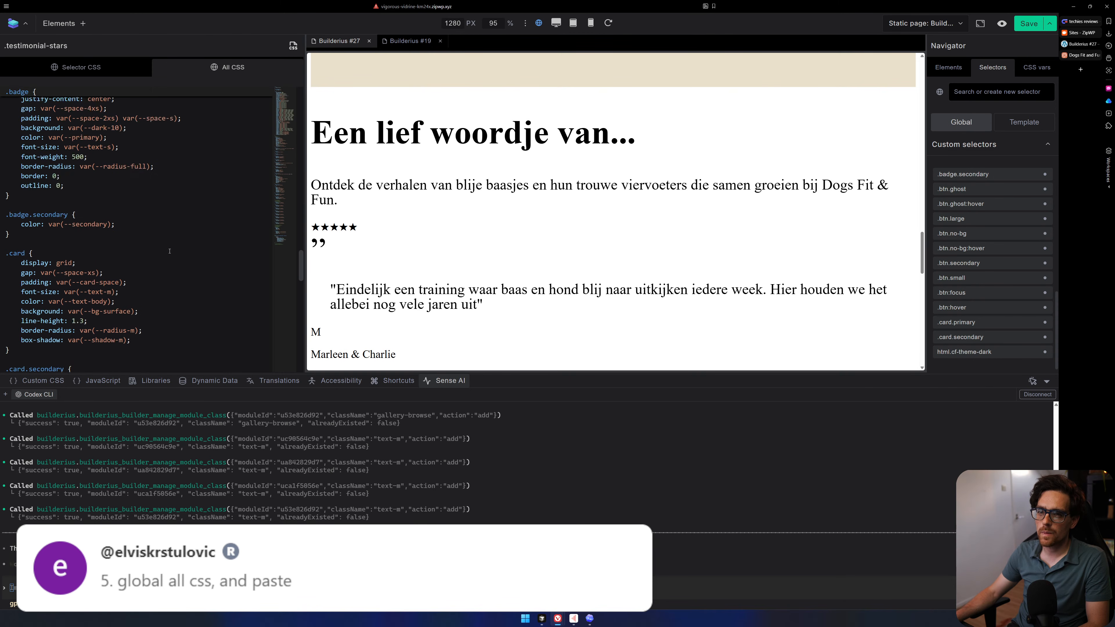
{"action": "scroll", "coordinate": [170, 251], "scroll_direction": "down", "scroll_amount": 20}
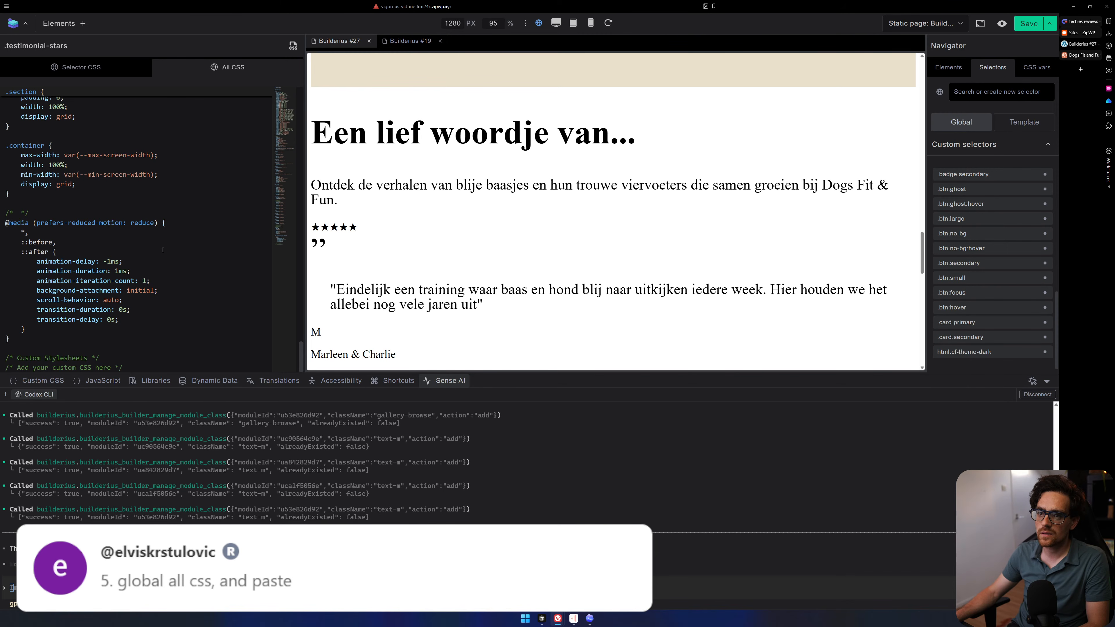
{"action": "key", "text": "Return"}
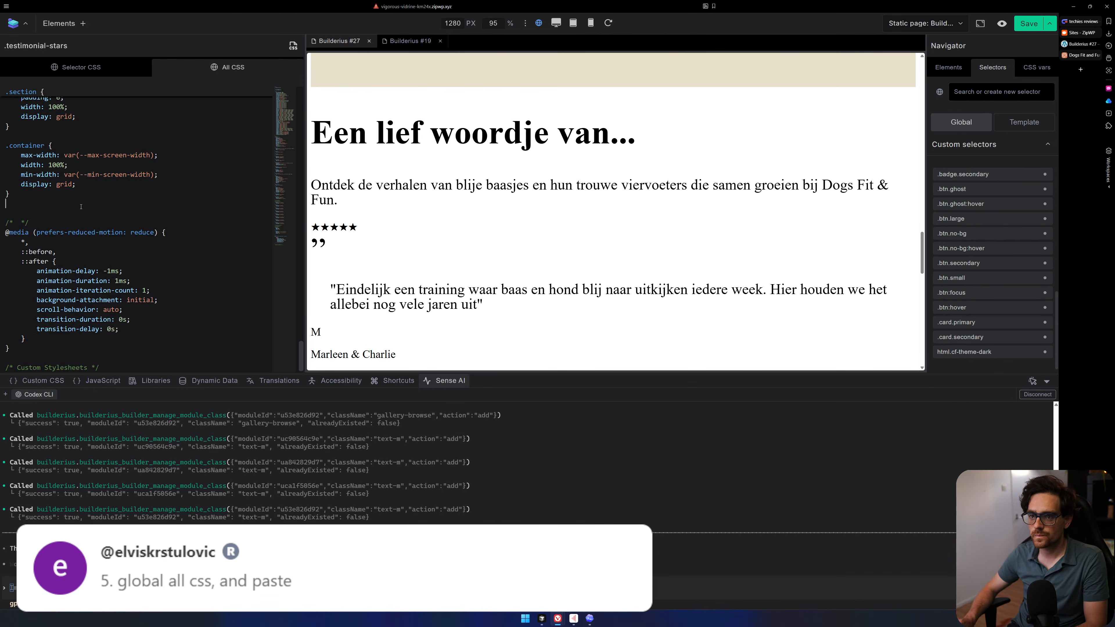
{"action": "key", "text": "ctrl+v"}
{"action": "scroll", "coordinate": [441, 177], "scroll_direction": "down", "scroll_amount": 6}
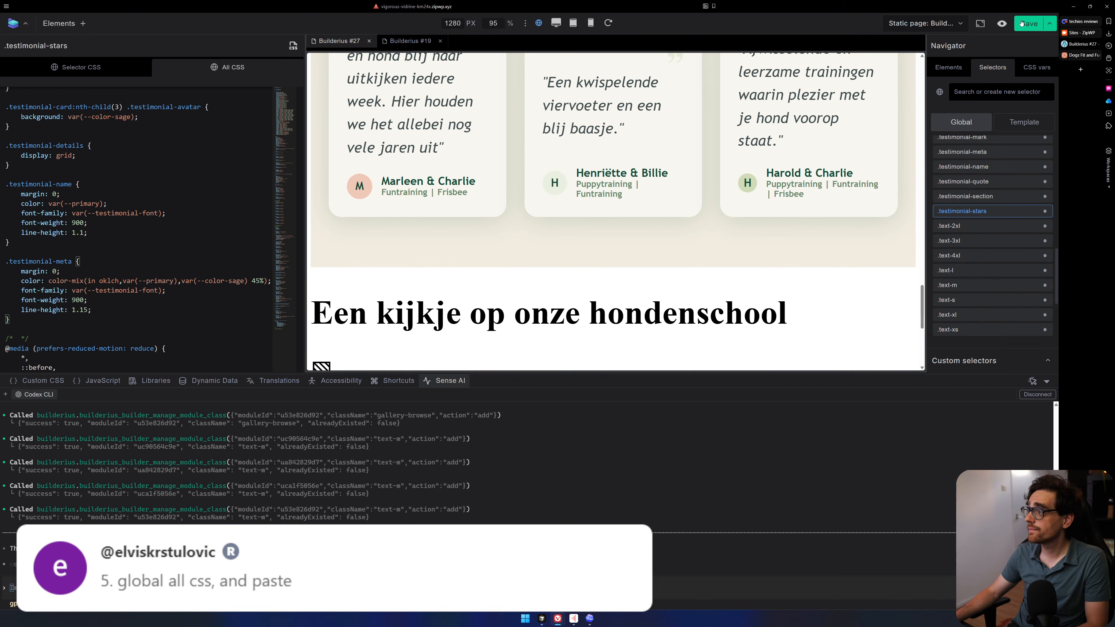
{"action": "left_click", "coordinate": [1022, 23]}
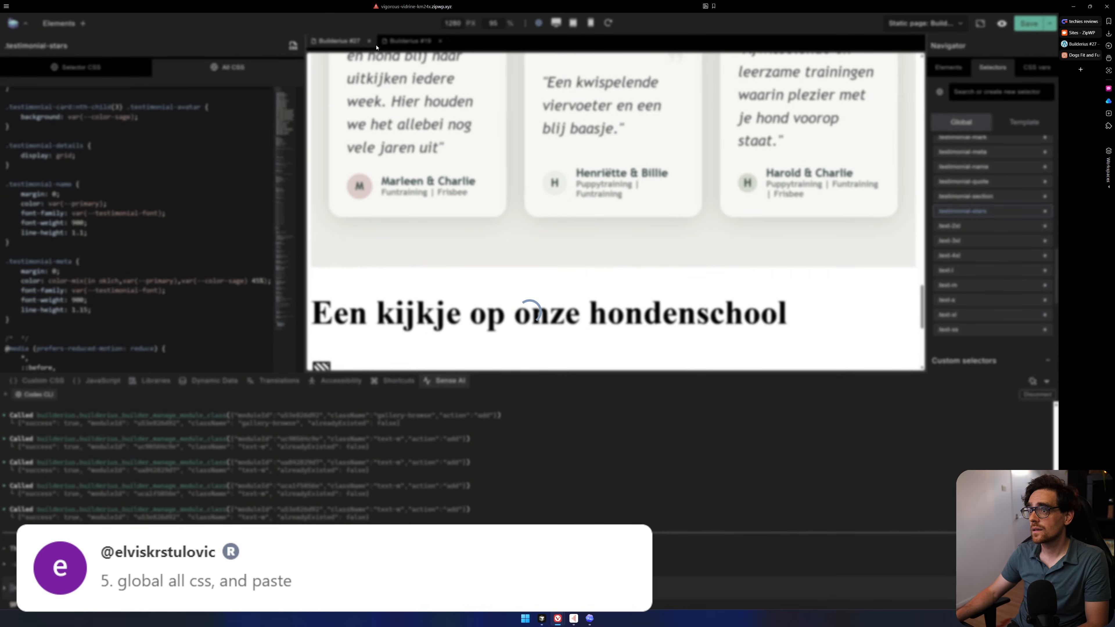
Check the rendering of the testimonial cards in template Builderius #19 and the testimonials section in Builderius #27.
{"action": "left_click", "coordinate": [393, 43]}
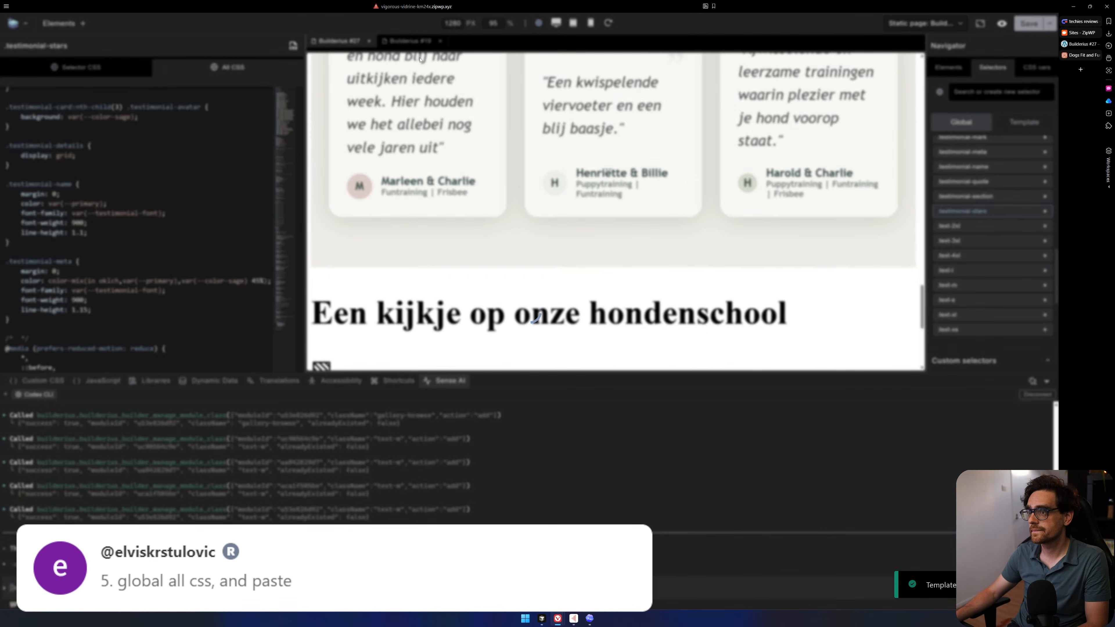
{"action": "scroll", "coordinate": [558, 148], "scroll_direction": "down", "scroll_amount": 5}
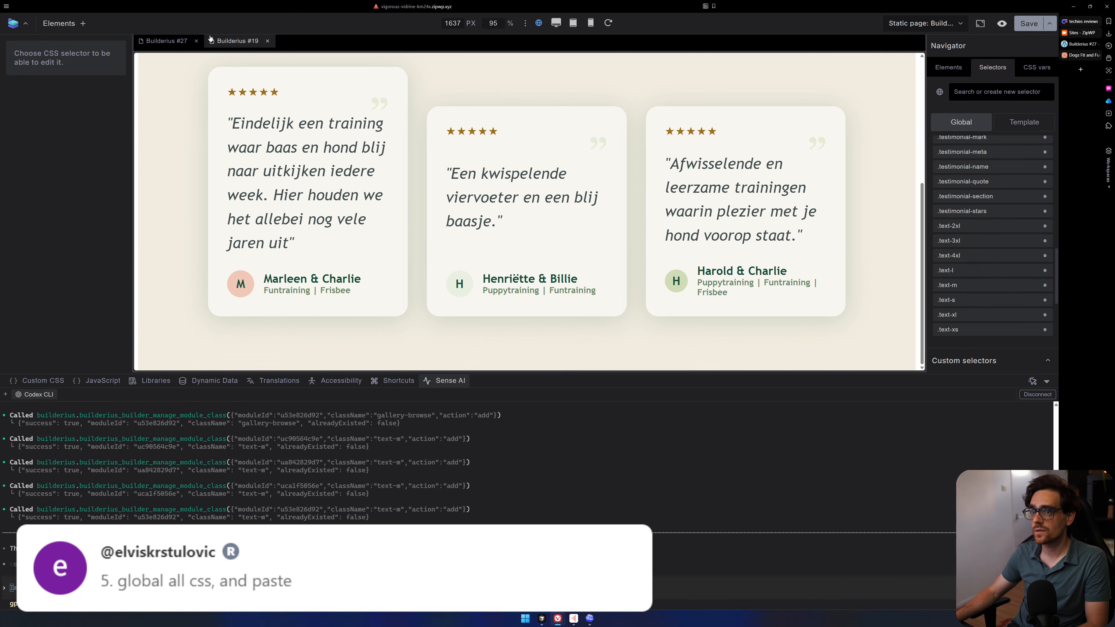
{"action": "left_click", "coordinate": [161, 42]}
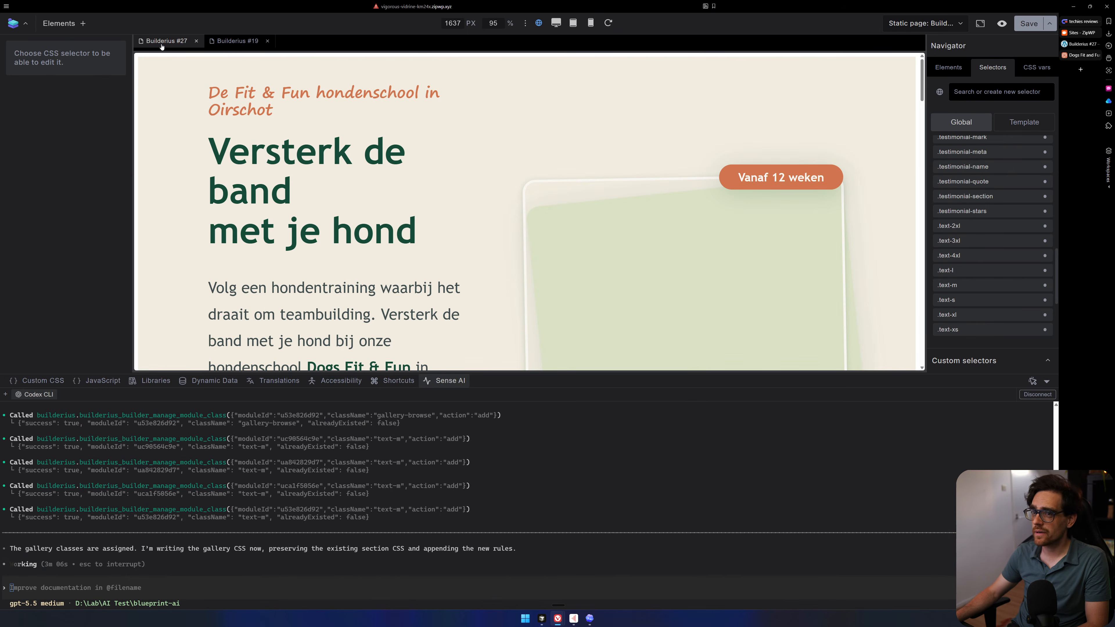
{"action": "scroll", "coordinate": [404, 202], "scroll_direction": "down", "scroll_amount": 10}
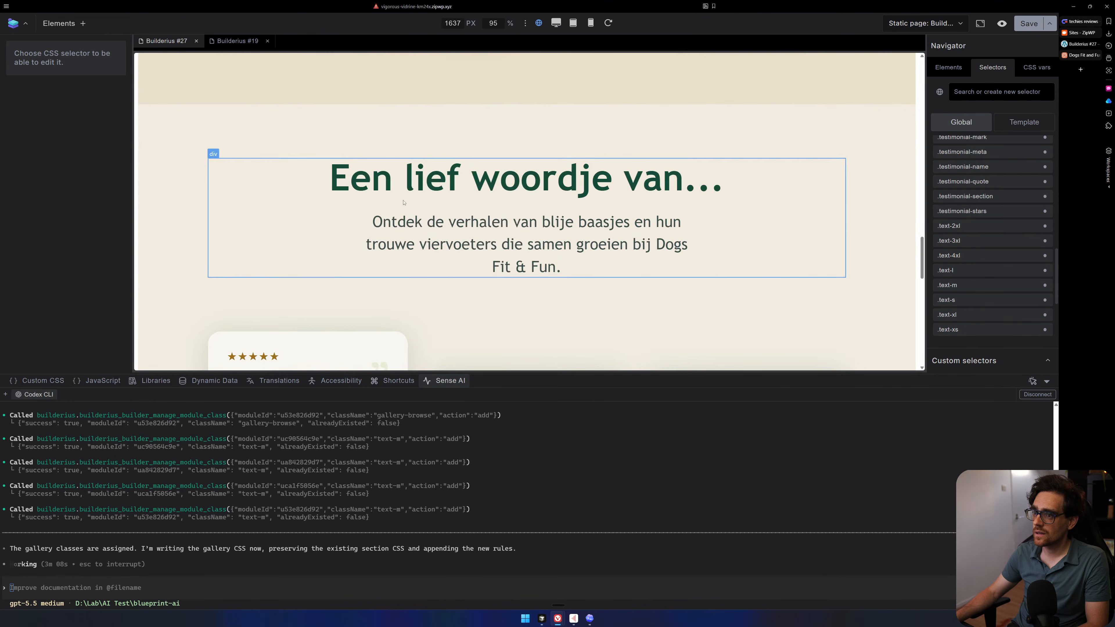
Inspect the Testimonials Section's classes and the template selectors, and check the unstyled gallery below it.
{"action": "left_click", "coordinate": [166, 129]}
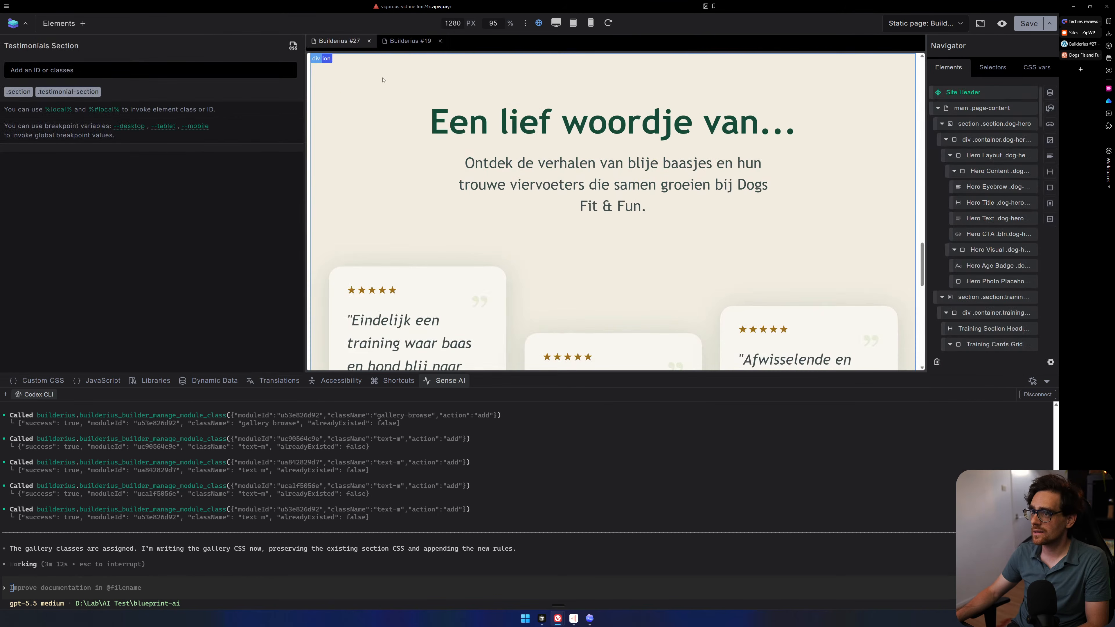
{"action": "left_click", "coordinate": [995, 71]}
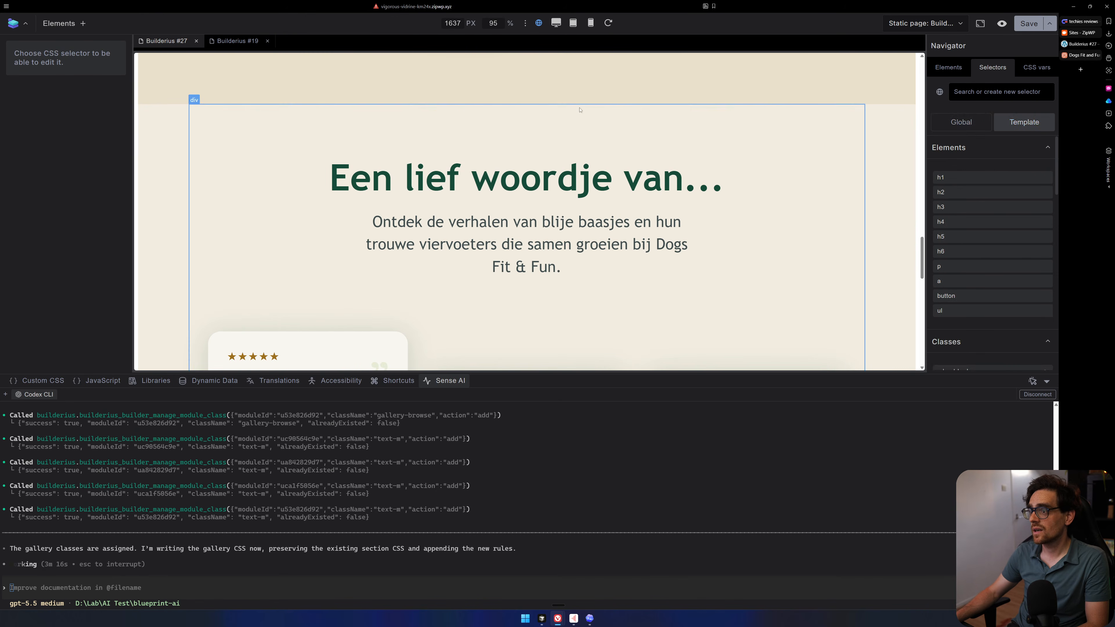
{"action": "left_click", "coordinate": [154, 124]}
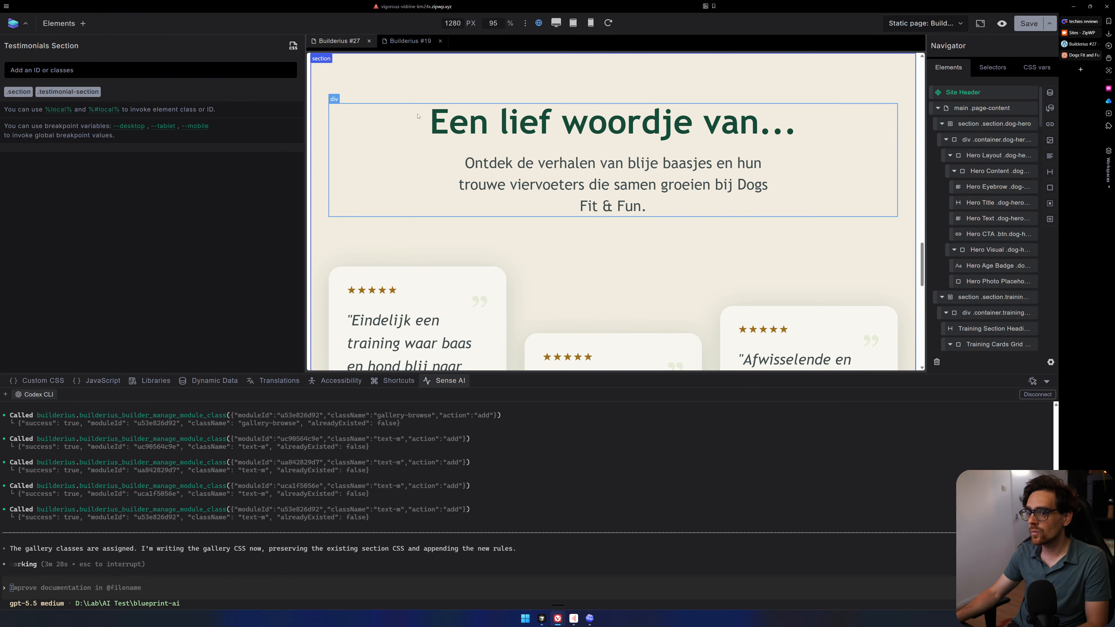
{"action": "scroll", "coordinate": [528, 176], "scroll_direction": "down", "scroll_amount": 10}
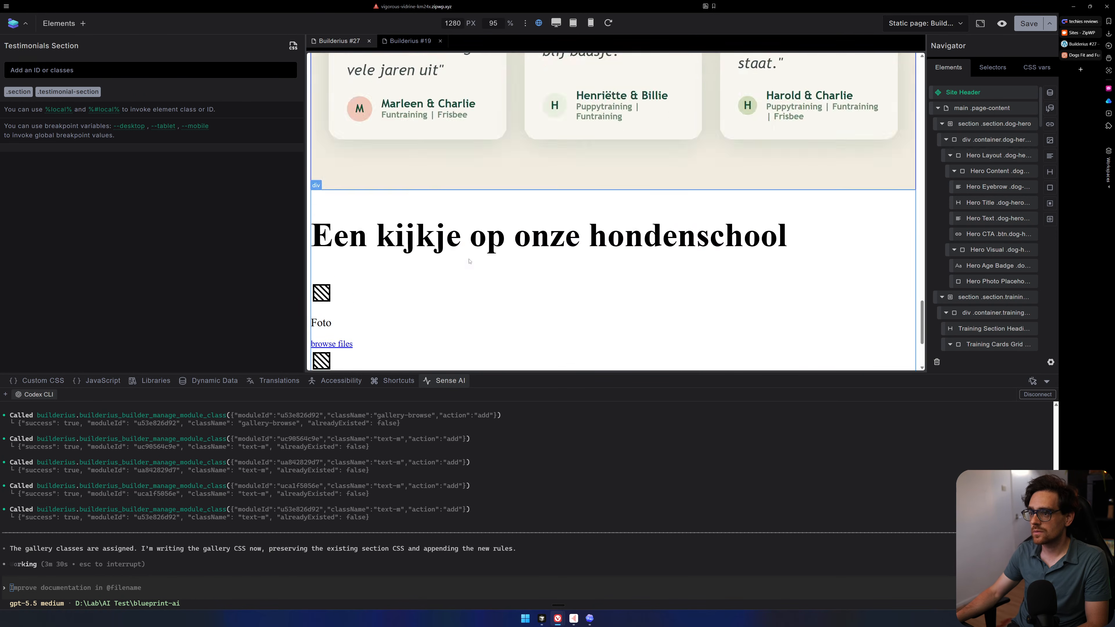
{"action": "scroll", "coordinate": [529, 176], "scroll_direction": "up", "scroll_amount": 8}
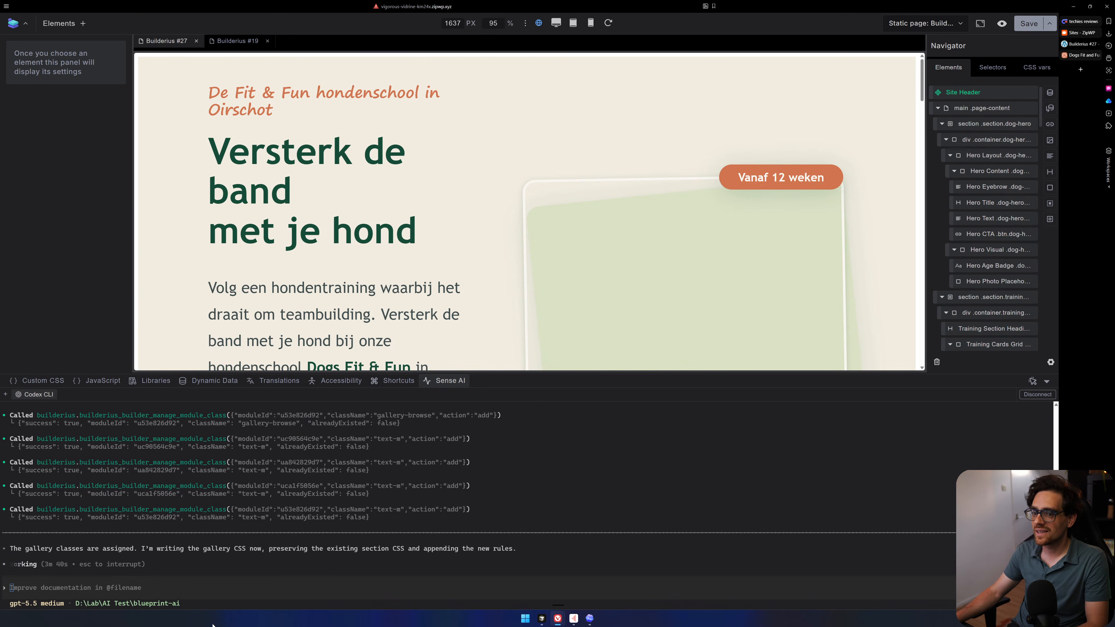
Interrupt the running Codex task and prepare a new prompt with the copied image and the text "create this".
{"action": "key", "text": "Escape"}
{"action": "key", "text": "ctrl+v"}
{"action": "type", "text": "create this"}
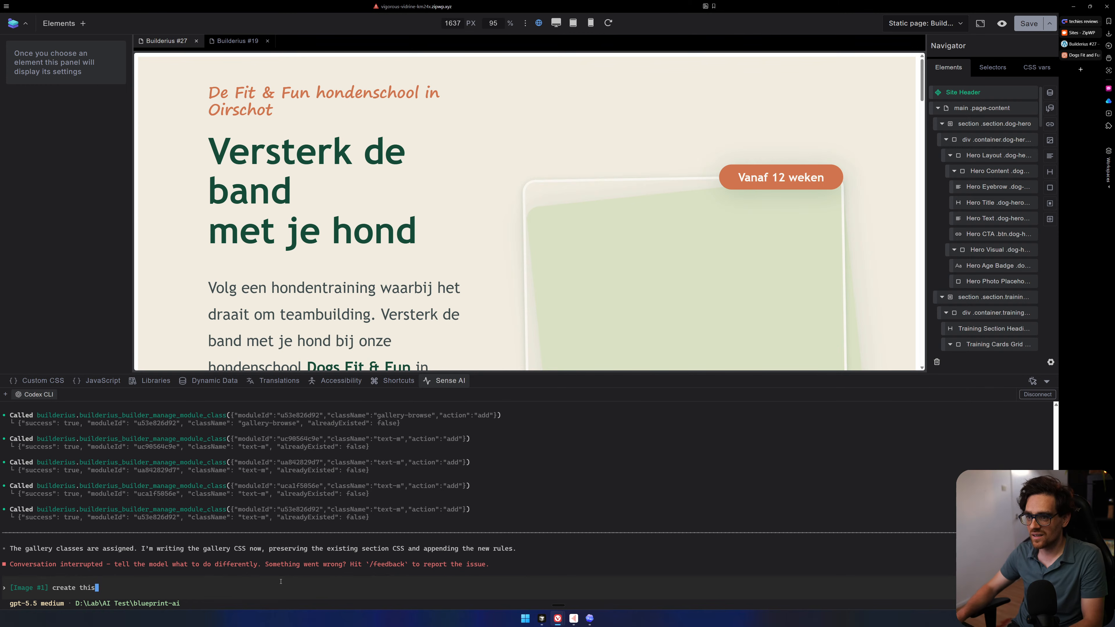
Remove the unstyled Gallery Section with all its contents from the page and submit the prepared Codex prompt.
{"action": "scroll", "coordinate": [493, 209], "scroll_direction": "down", "scroll_amount": 20}
{"action": "scroll", "coordinate": [454, 192], "scroll_direction": "up", "scroll_amount": 4}
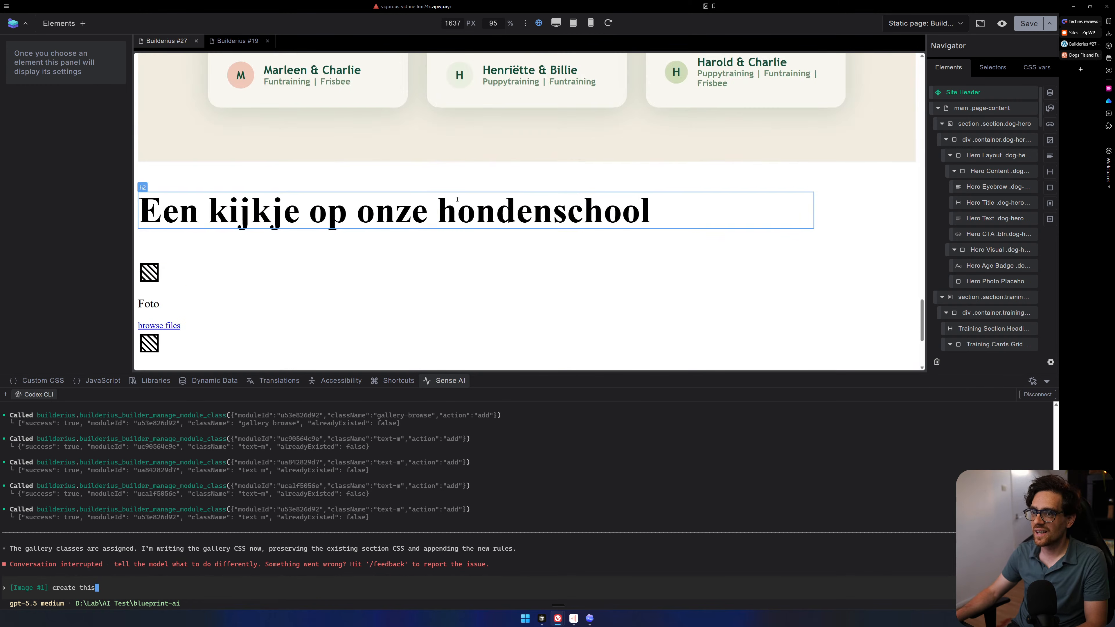
{"action": "left_click", "coordinate": [457, 204]}
{"action": "left_click", "coordinate": [980, 188]}
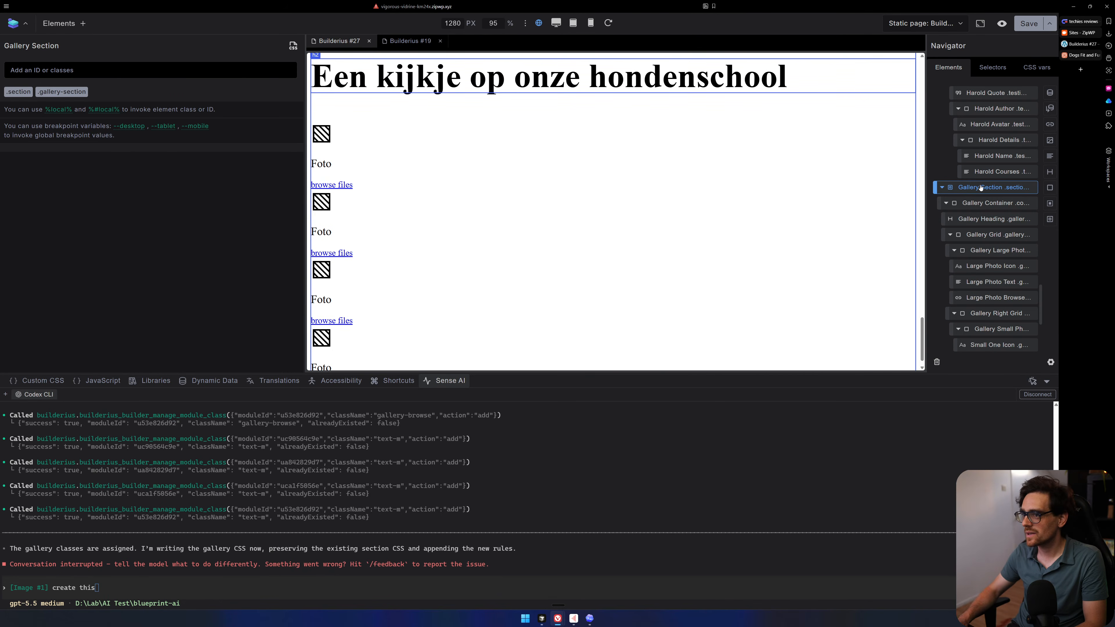
{"action": "right_click", "coordinate": [981, 188]}
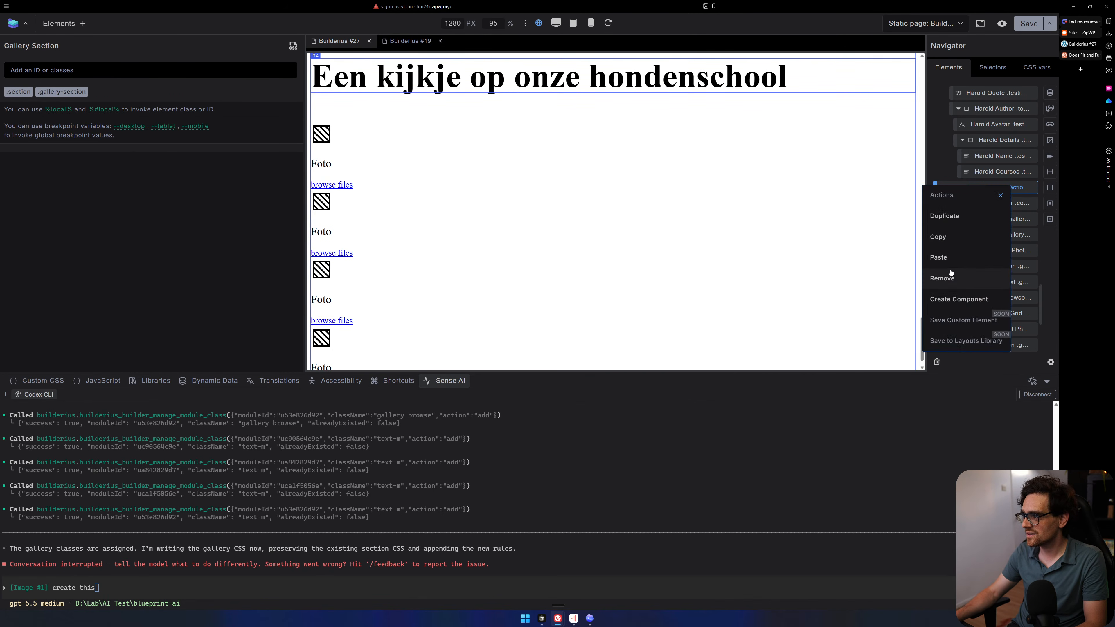
{"action": "left_click", "coordinate": [942, 278]}
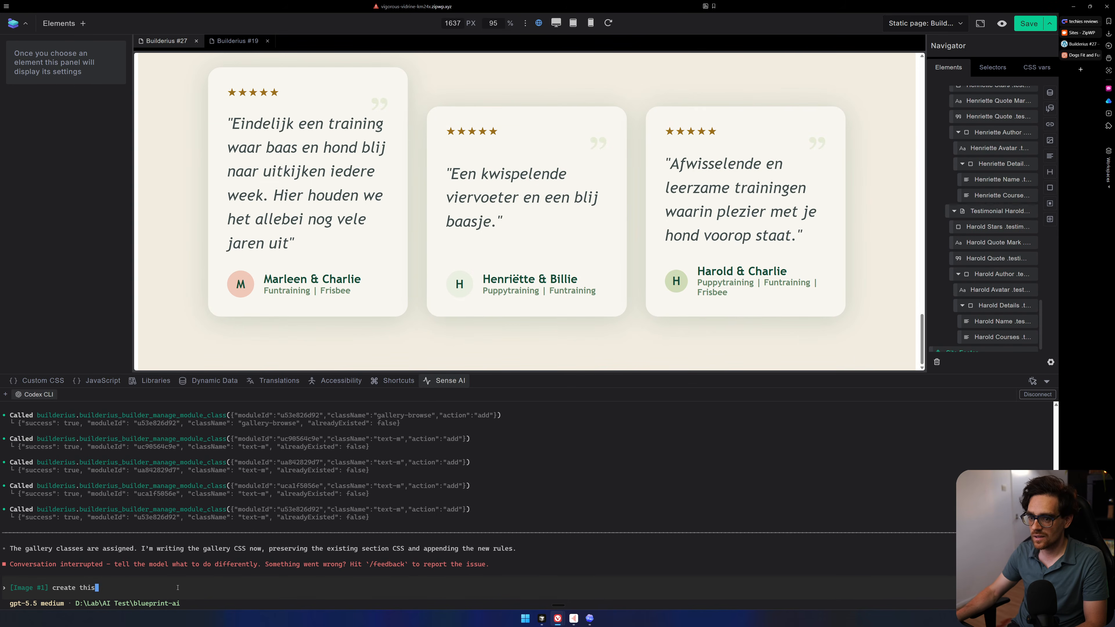
{"action": "key", "text": "Return"}
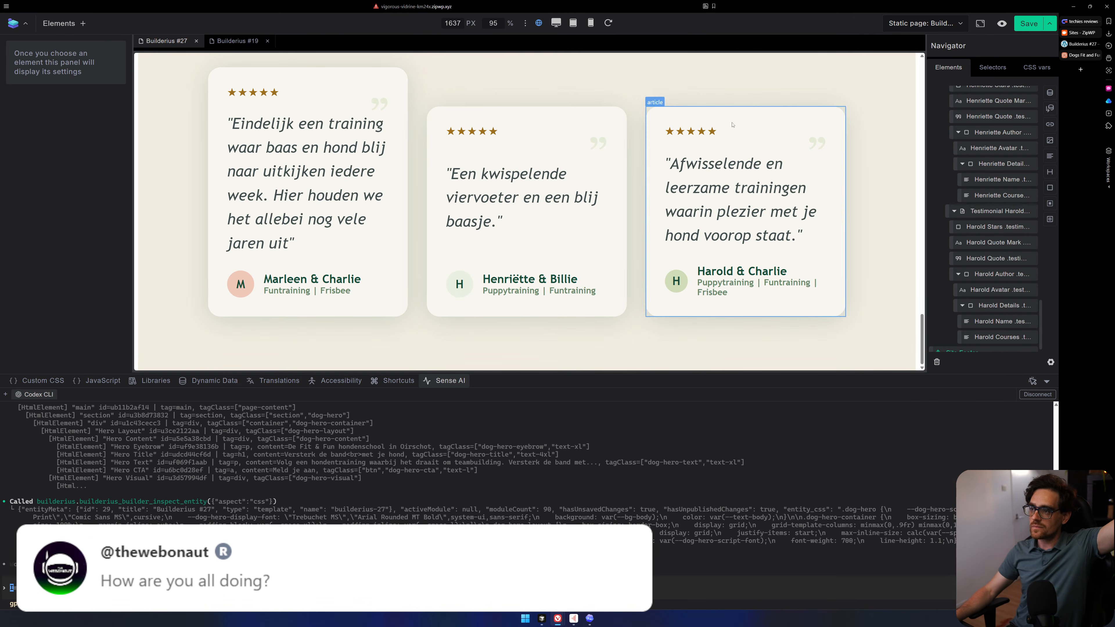
Review the page from the hero through the trainings, about and testimonials sections to the newly generated gallery.
{"action": "scroll", "coordinate": [732, 124], "scroll_direction": "up", "scroll_amount": 20}
{"action": "scroll", "coordinate": [811, 82], "scroll_direction": "down", "scroll_amount": 5}
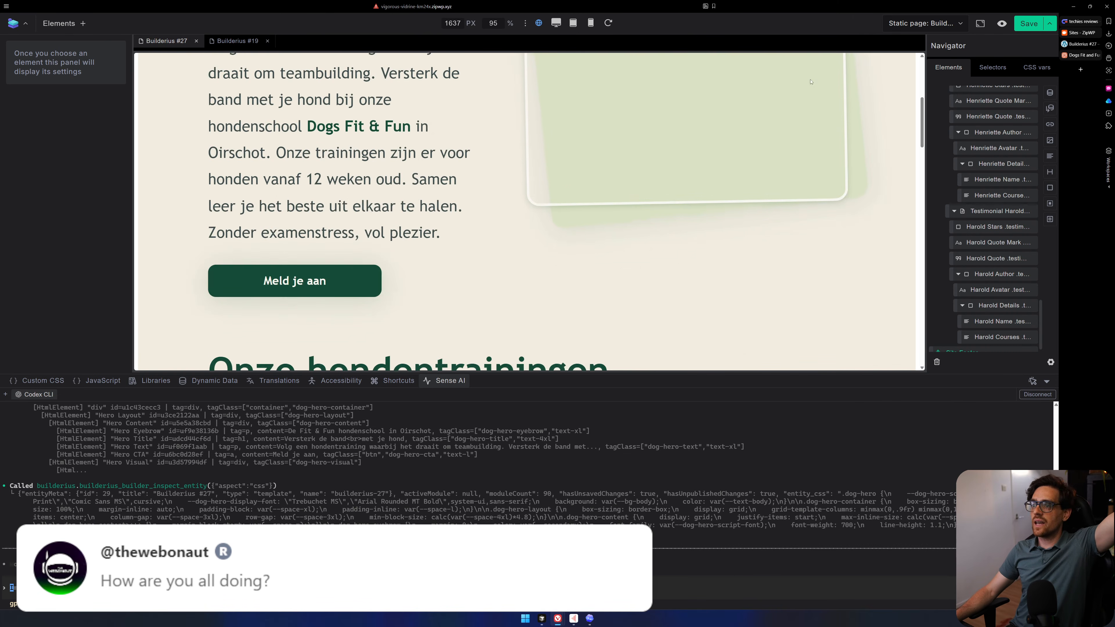
{"action": "scroll", "coordinate": [811, 82], "scroll_direction": "down", "scroll_amount": 6}
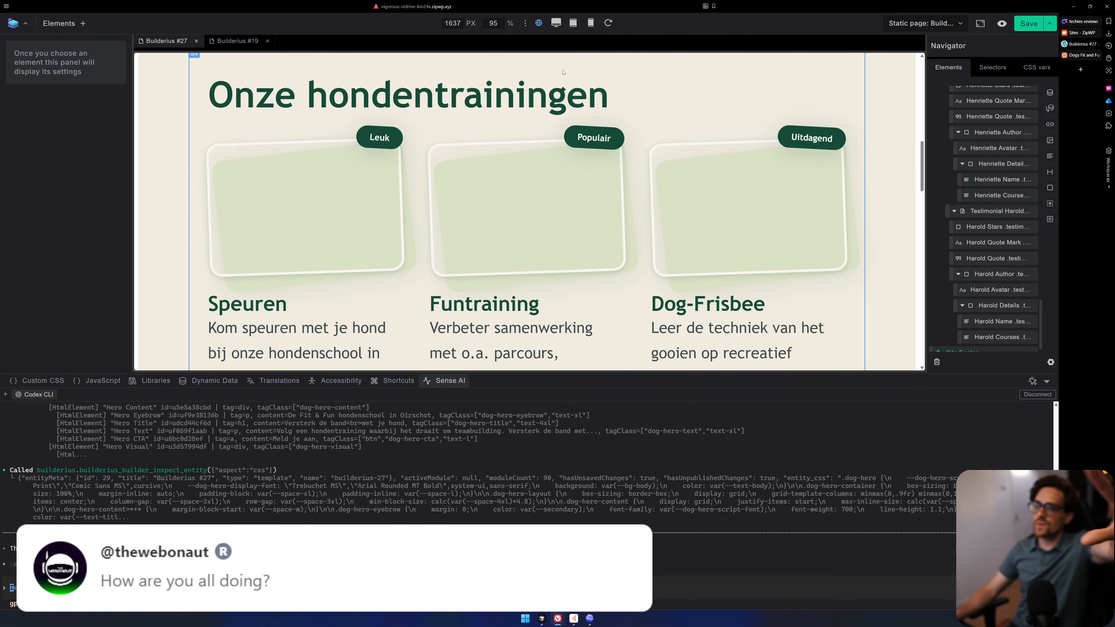
{"action": "scroll", "coordinate": [570, 184], "scroll_direction": "down", "scroll_amount": 1}
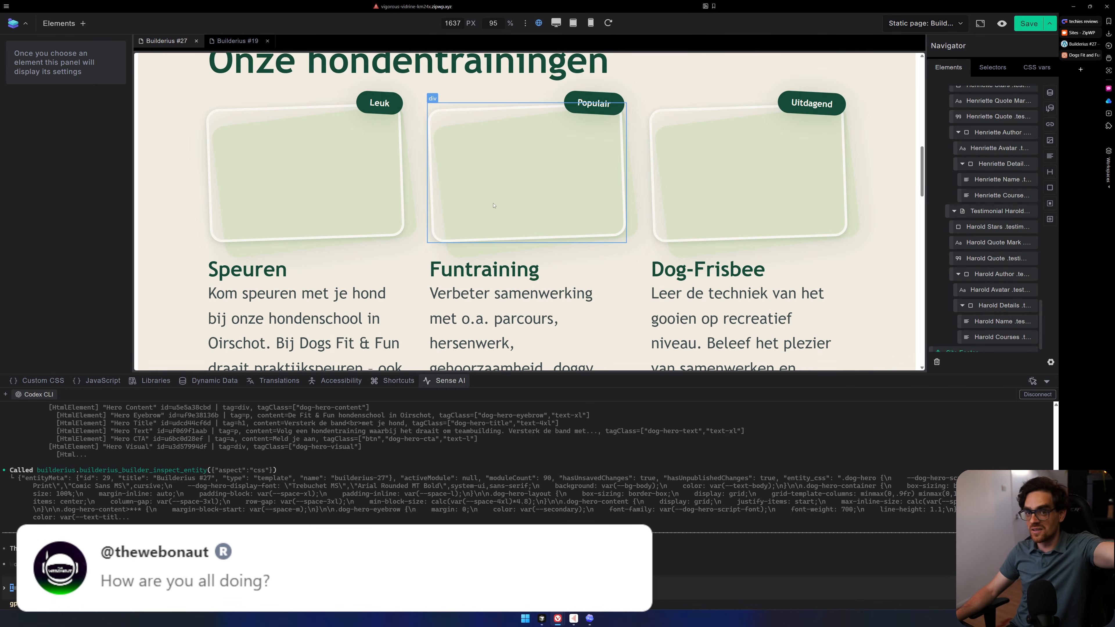
{"action": "scroll", "coordinate": [532, 247], "scroll_direction": "down", "scroll_amount": 12}
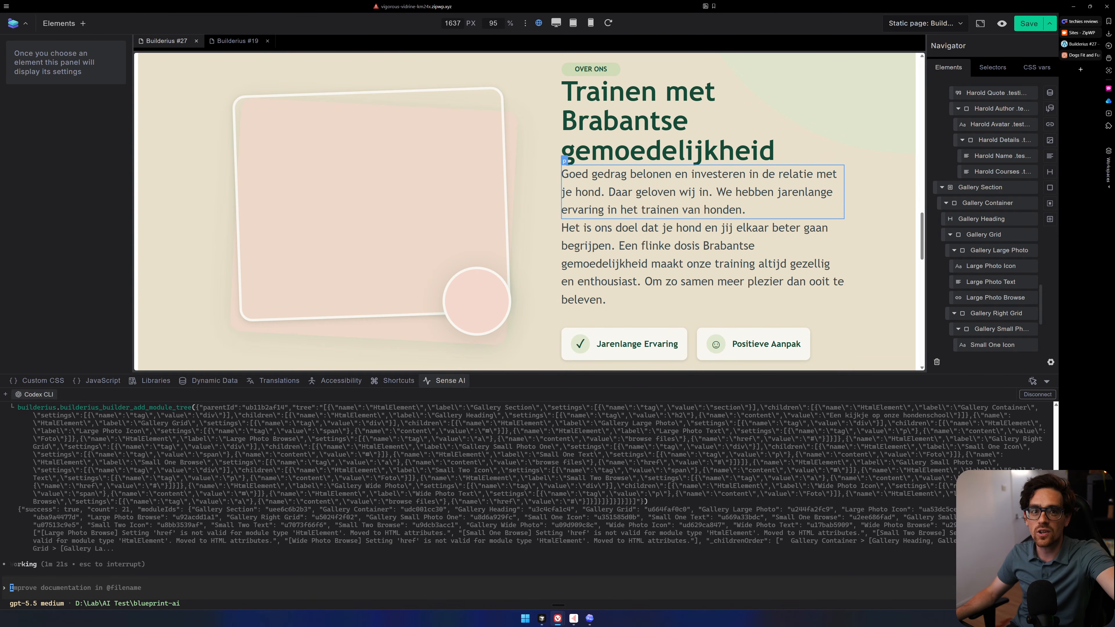
{"action": "scroll", "coordinate": [697, 220], "scroll_direction": "down", "scroll_amount": 6}
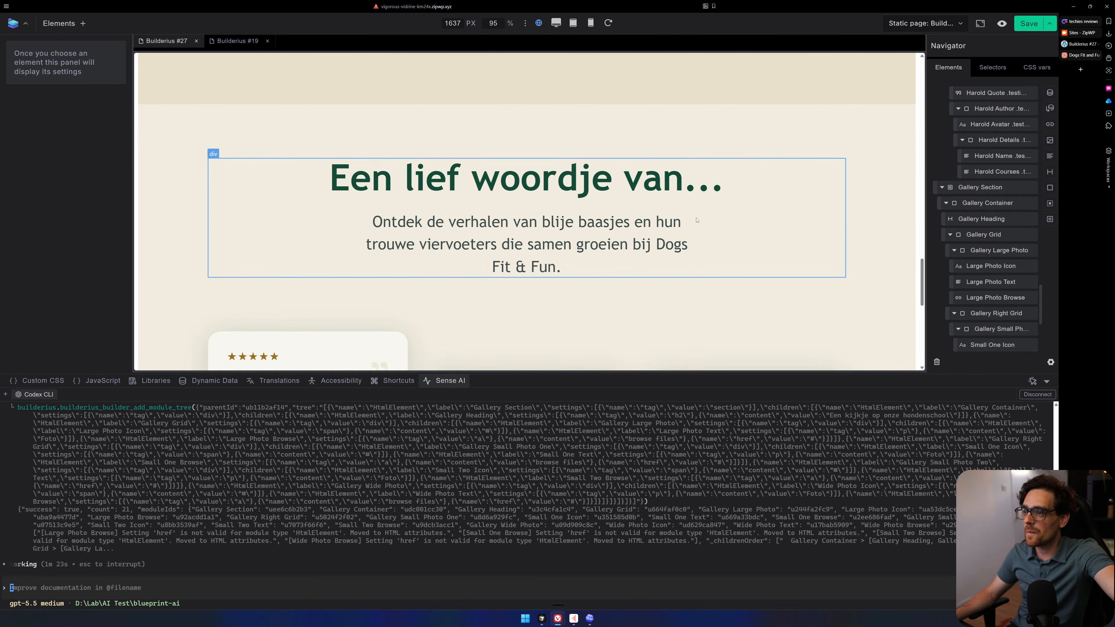
{"action": "scroll", "coordinate": [696, 220], "scroll_direction": "down", "scroll_amount": 5}
{"action": "scroll", "coordinate": [699, 229], "scroll_direction": "down", "scroll_amount": 2}
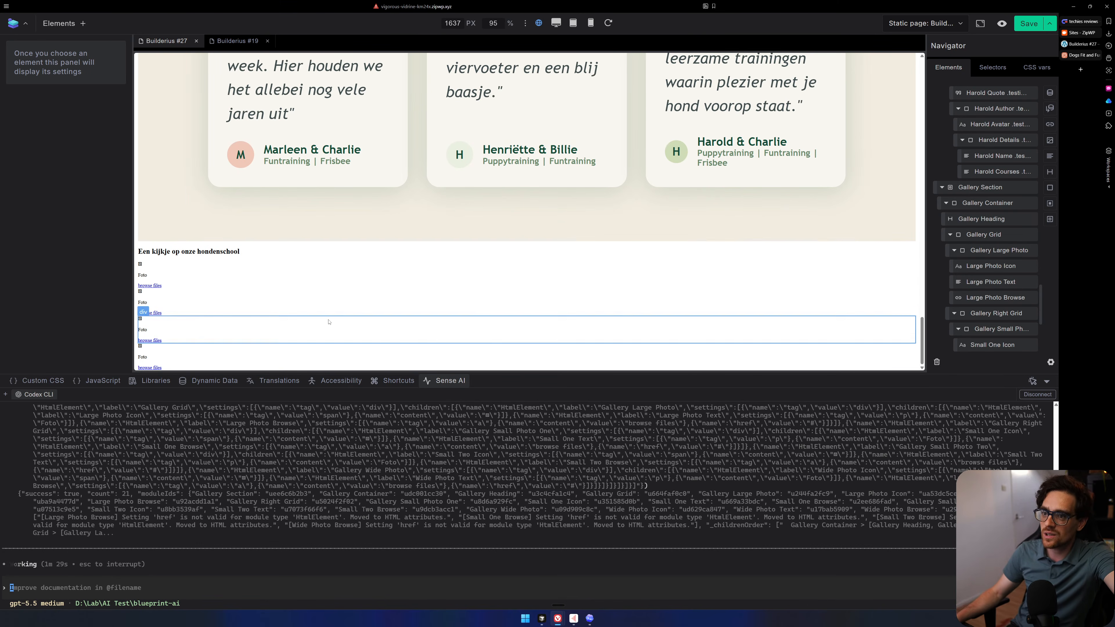
Switch to the Dogs Fit and Fun design in Claude and examine the layout of the "Een kijkje op onze hondenschool" gallery.
{"action": "left_click", "coordinate": [1082, 55]}
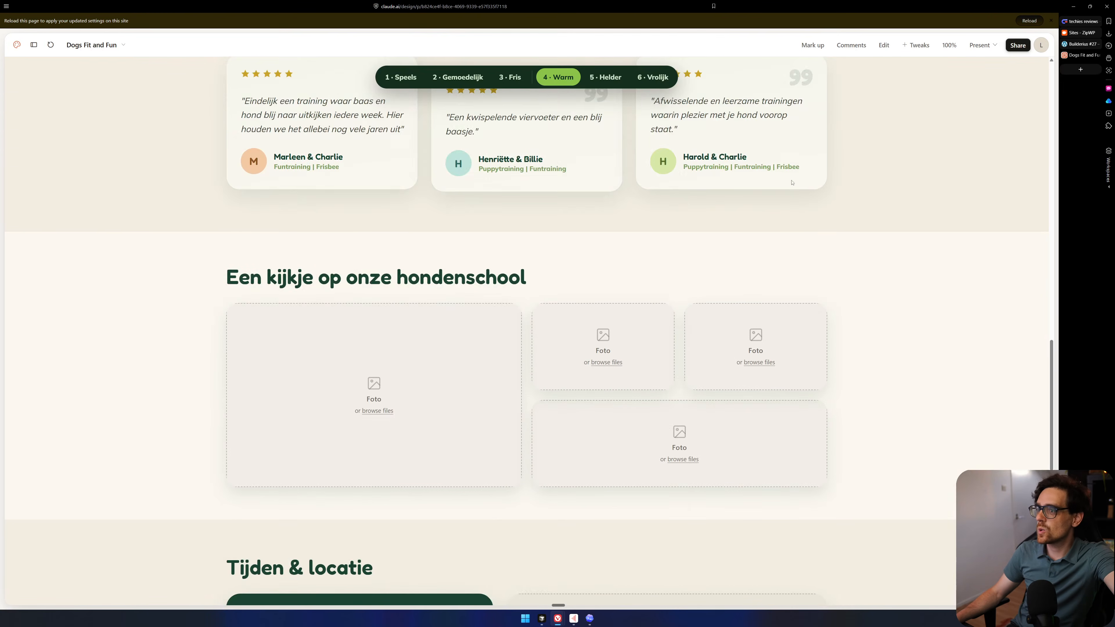
{"action": "scroll", "coordinate": [884, 158], "scroll_direction": "down", "scroll_amount": 4}
{"action": "left_click_drag", "start_coordinate": [263, 131], "coordinate": [858, 221]}
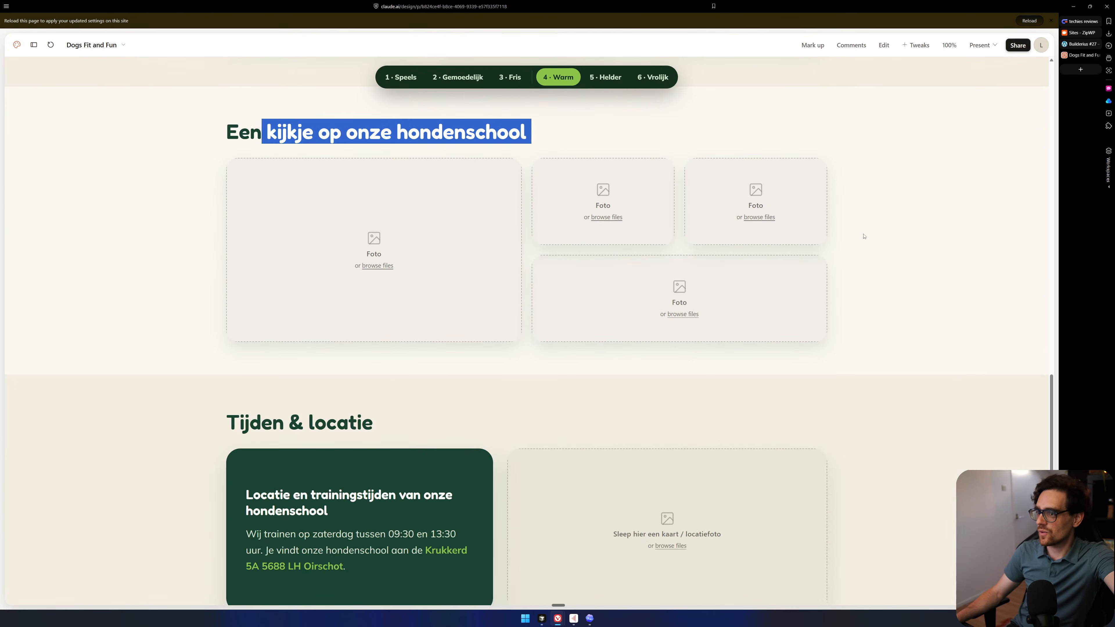
{"action": "left_click", "coordinate": [893, 290]}
{"action": "left_click_drag", "start_coordinate": [844, 316], "coordinate": [147, 130]}
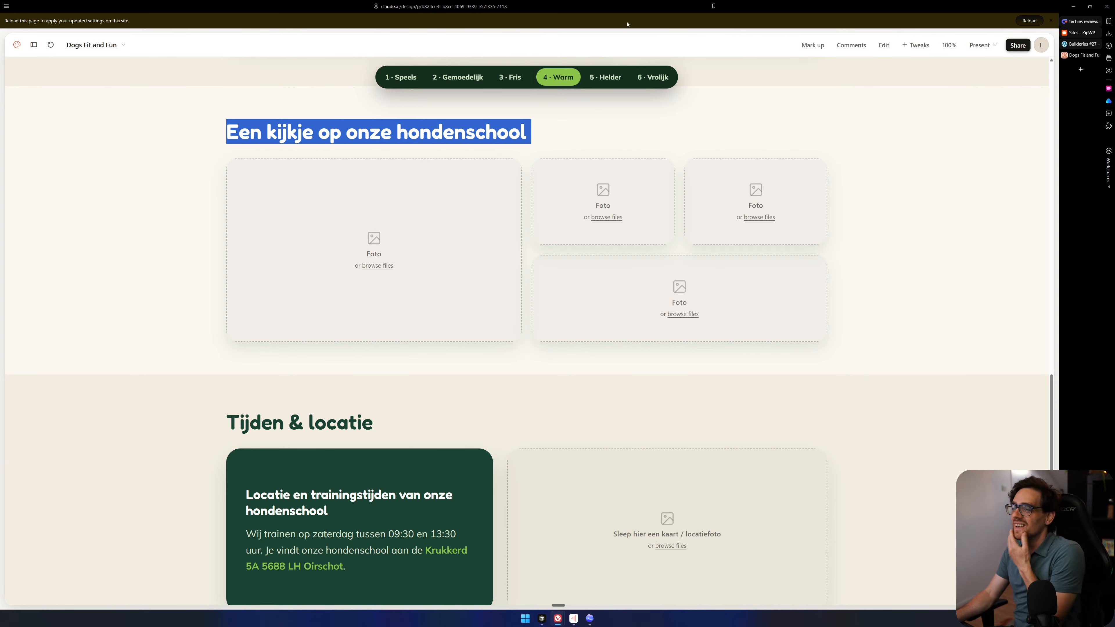
Return to Builderius, check the gallery and testimonials sections, and preview the page at the 990 px tablet width.
{"action": "left_click", "coordinate": [1079, 43]}
{"action": "scroll", "coordinate": [646, 224], "scroll_direction": "down", "scroll_amount": 3}
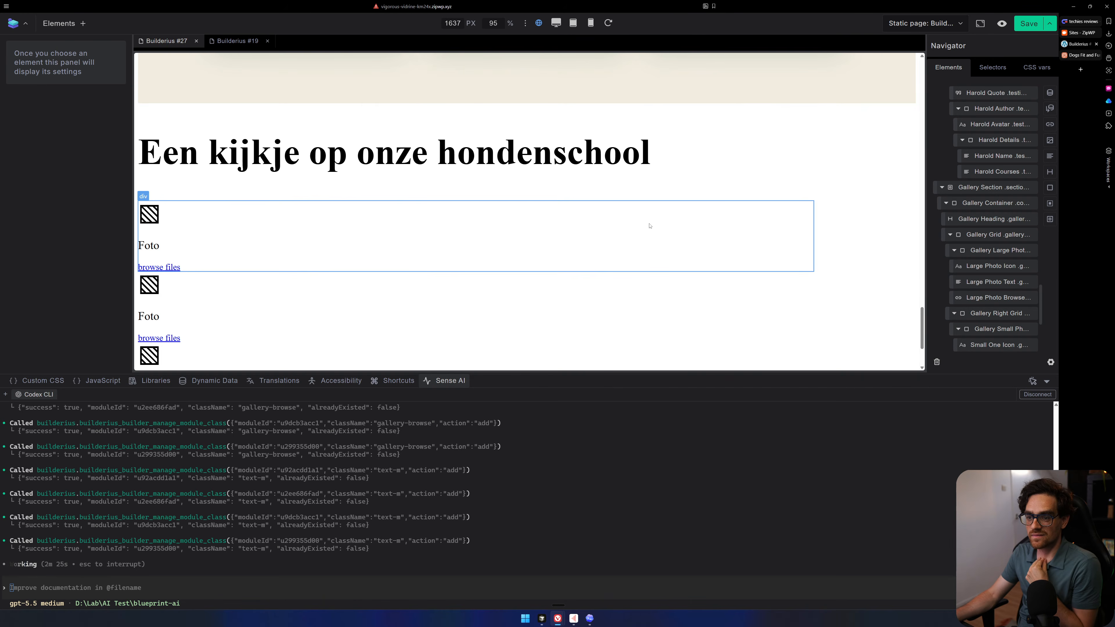
{"action": "scroll", "coordinate": [650, 226], "scroll_direction": "up", "scroll_amount": 2}
{"action": "scroll", "coordinate": [649, 226], "scroll_direction": "up", "scroll_amount": 5}
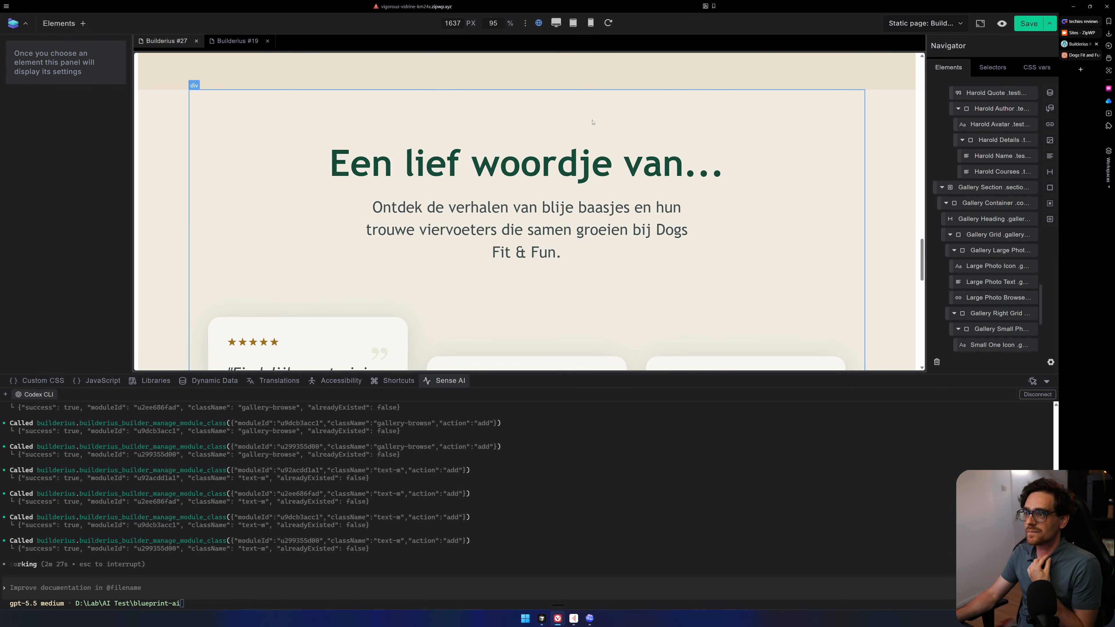
{"action": "scroll", "coordinate": [602, 160], "scroll_direction": "down", "scroll_amount": 3}
{"action": "left_click", "coordinate": [573, 22]}
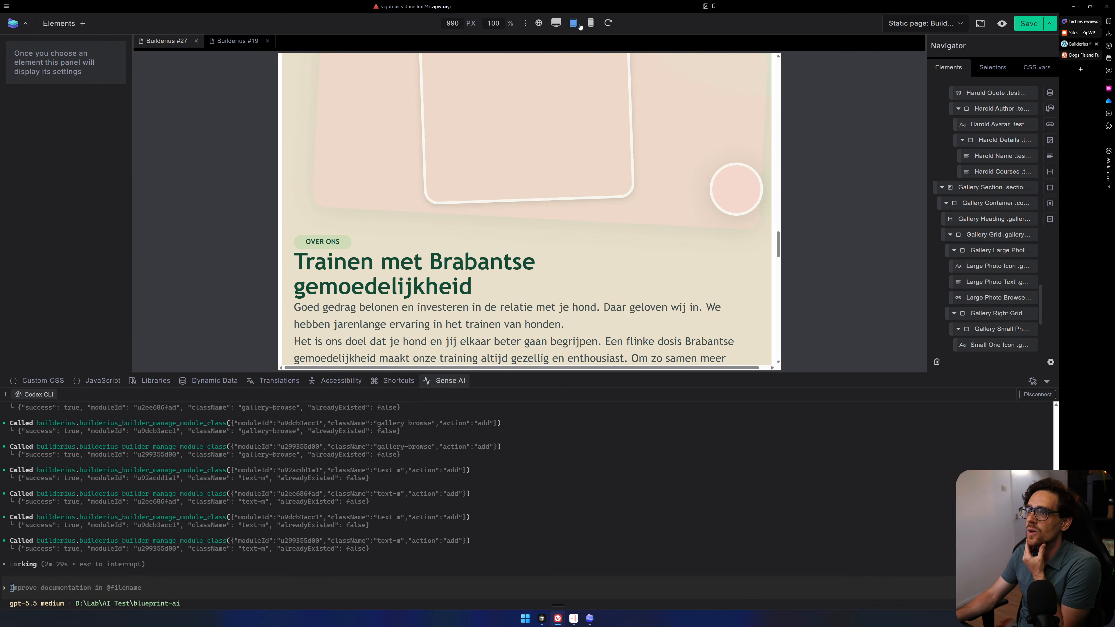
Review the whole page at tablet width, from the hero through trainings, about and testimonials to the unstyled gallery.
{"action": "scroll", "coordinate": [621, 176], "scroll_direction": "up", "scroll_amount": 10}
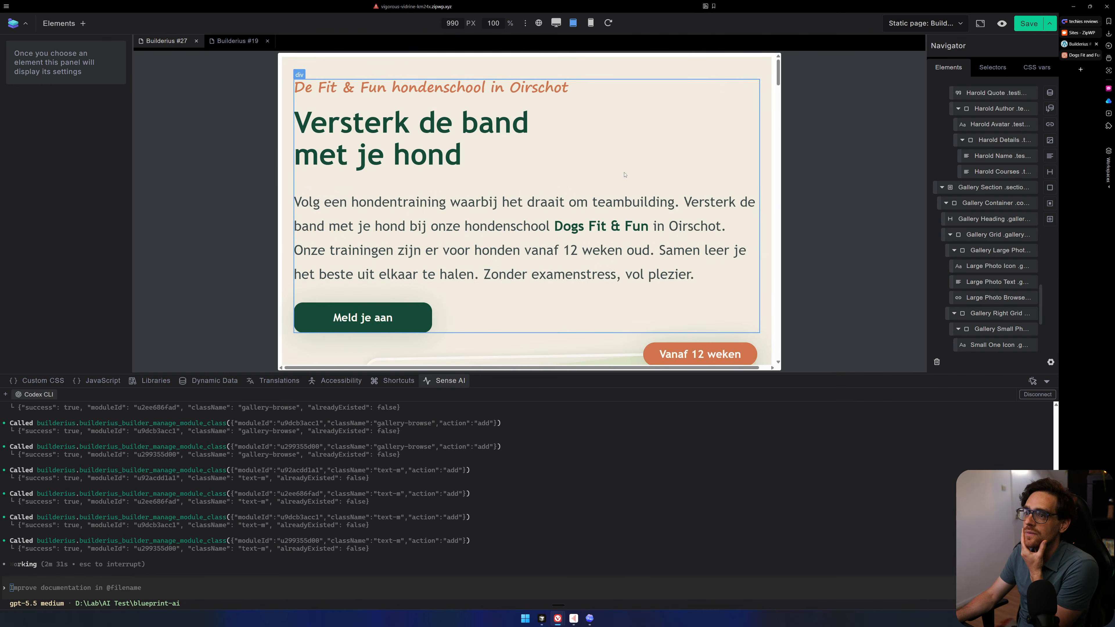
{"action": "scroll", "coordinate": [624, 175], "scroll_direction": "down", "scroll_amount": 3}
{"action": "scroll", "coordinate": [615, 172], "scroll_direction": "up", "scroll_amount": 3}
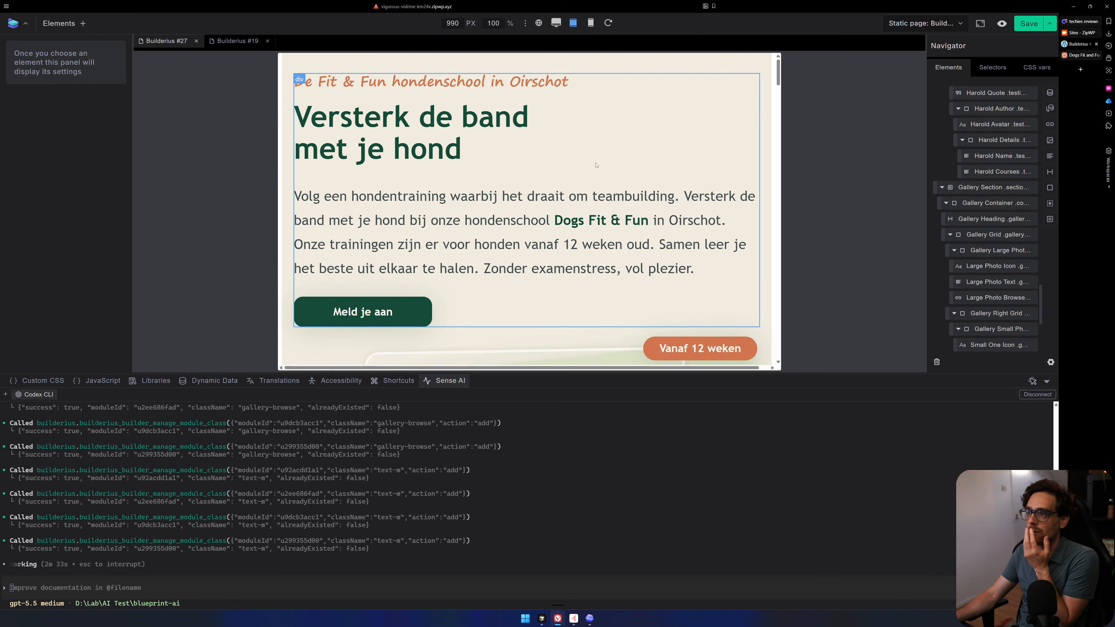
{"action": "scroll", "coordinate": [595, 167], "scroll_direction": "down", "scroll_amount": 8}
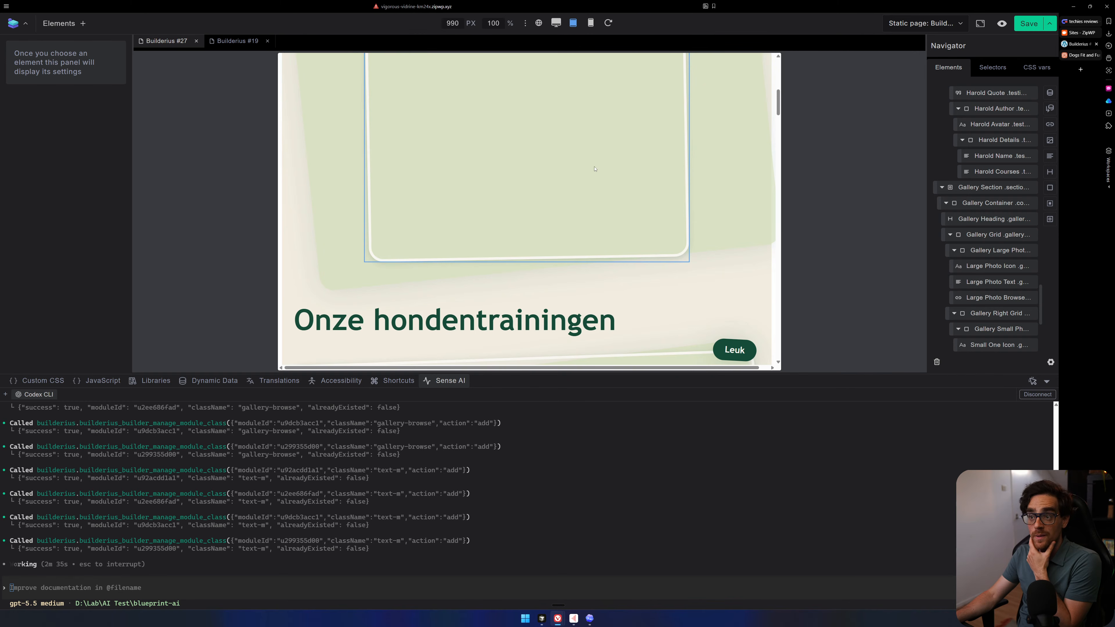
{"action": "scroll", "coordinate": [595, 170], "scroll_direction": "up", "scroll_amount": 3}
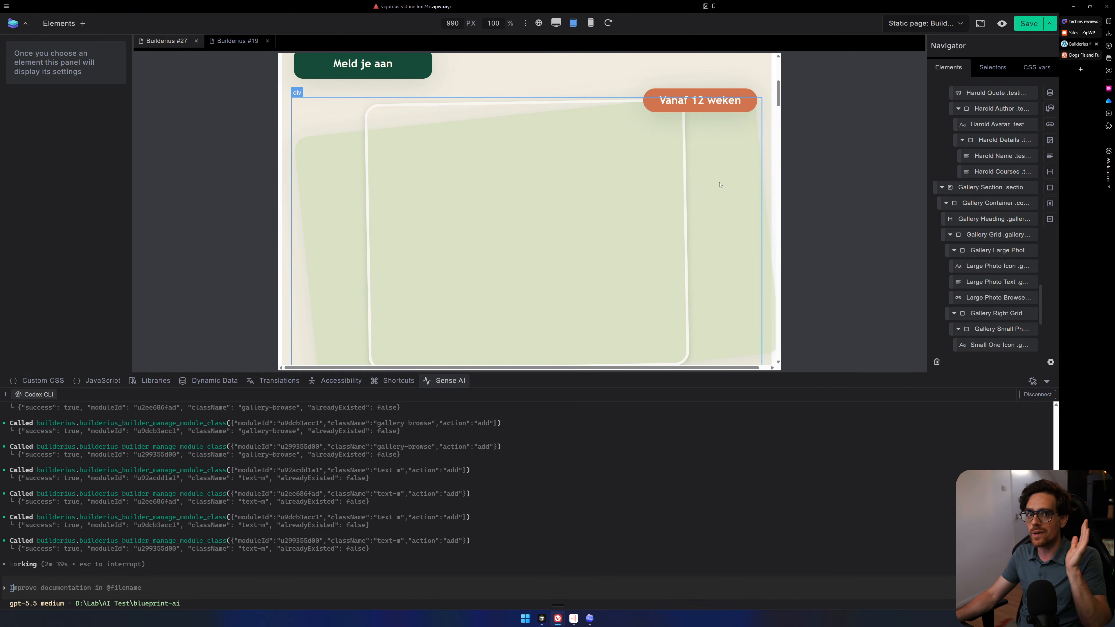
{"action": "scroll", "coordinate": [719, 184], "scroll_direction": "down", "scroll_amount": 5}
{"action": "scroll", "coordinate": [719, 184], "scroll_direction": "down", "scroll_amount": 5}
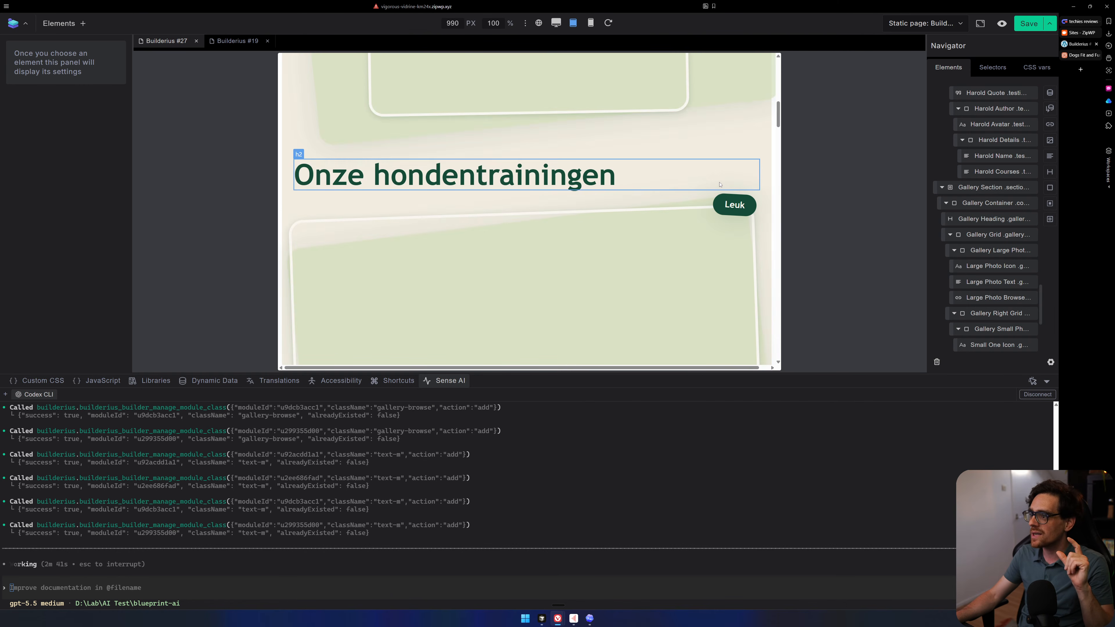
{"action": "scroll", "coordinate": [719, 185], "scroll_direction": "down", "scroll_amount": 5}
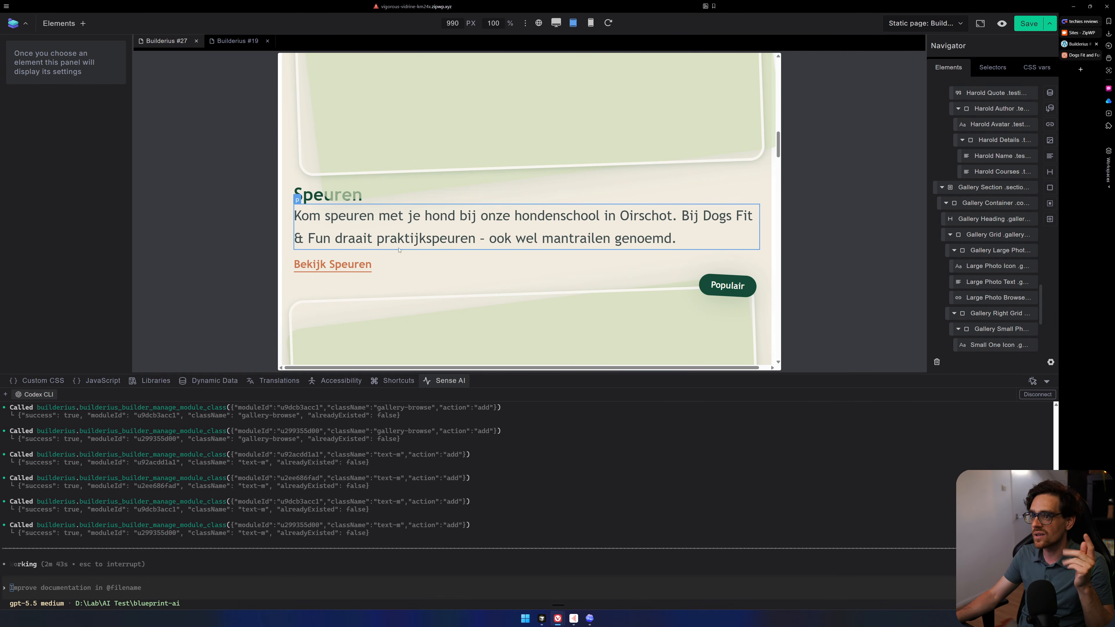
{"action": "scroll", "coordinate": [464, 212], "scroll_direction": "down", "scroll_amount": 8}
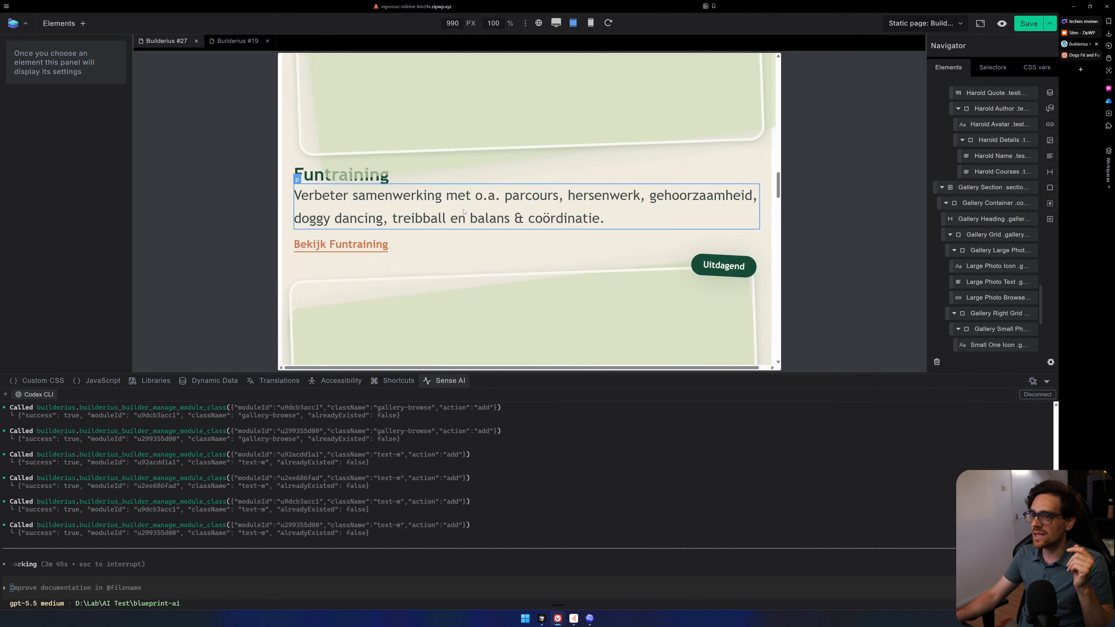
{"action": "scroll", "coordinate": [464, 212], "scroll_direction": "down", "scroll_amount": 10}
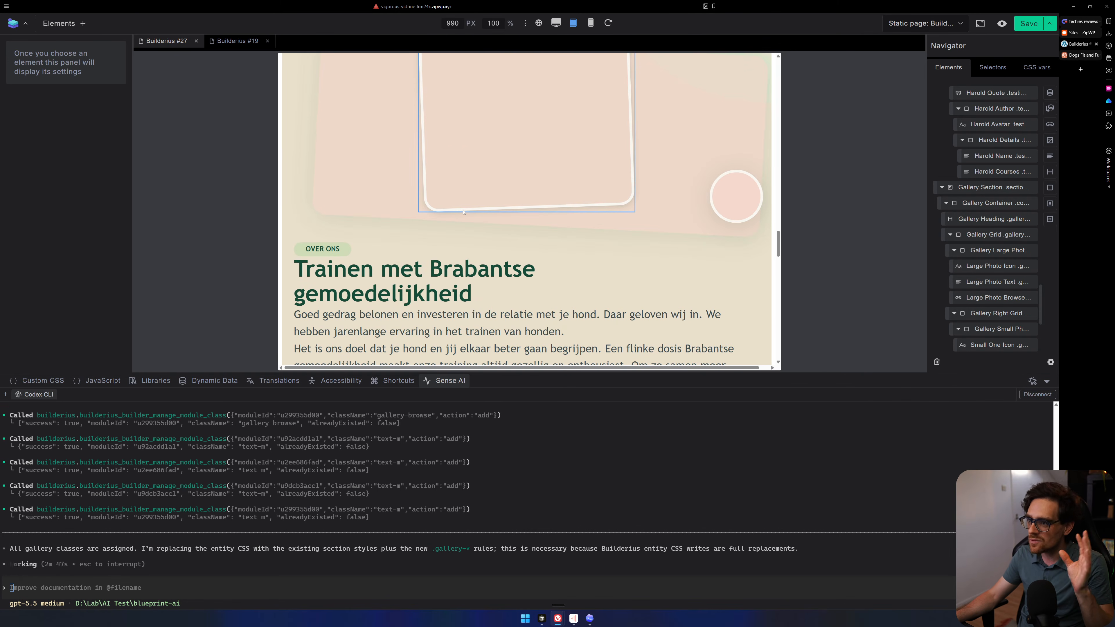
{"action": "scroll", "coordinate": [463, 212], "scroll_direction": "down", "scroll_amount": 12}
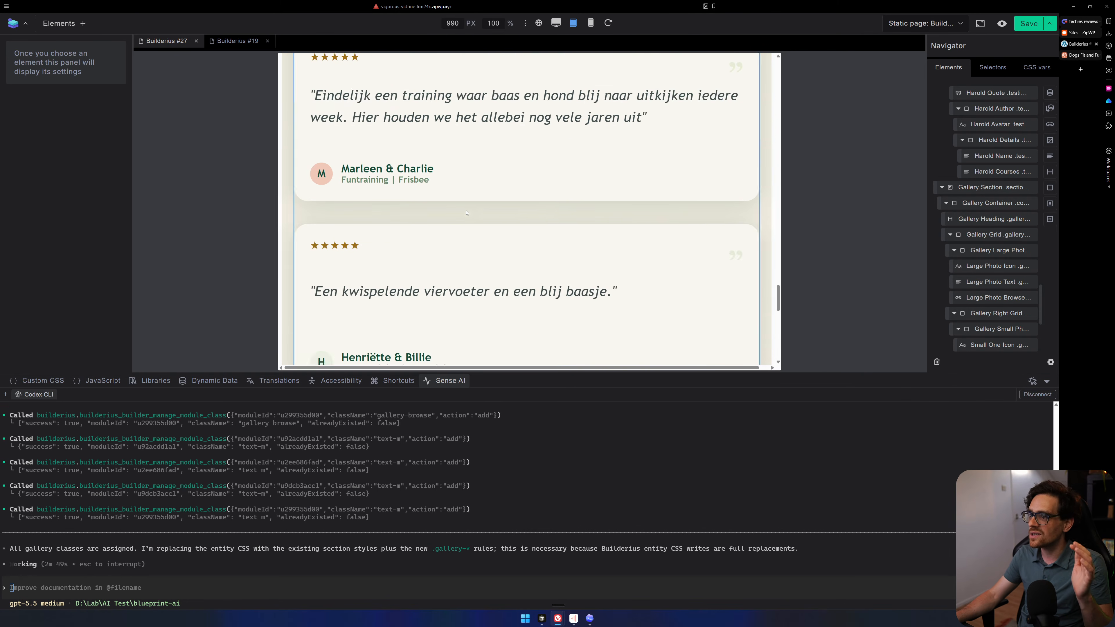
{"action": "scroll", "coordinate": [467, 212], "scroll_direction": "down", "scroll_amount": 6}
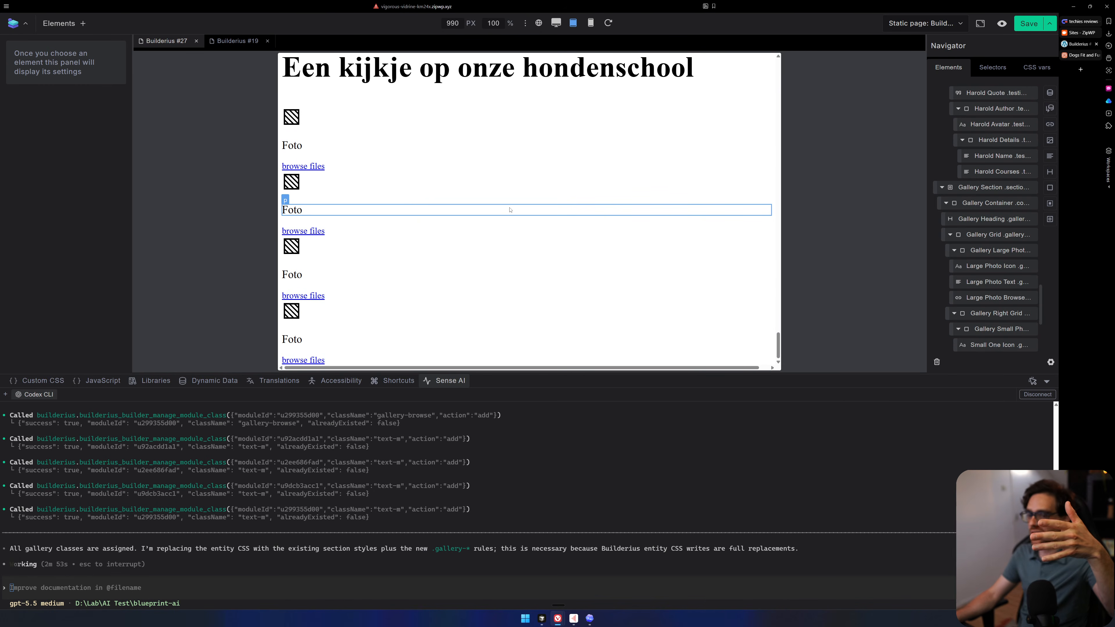
Preview the page at the 477 px mobile width and check it from the hero to the gallery.
{"action": "left_click", "coordinate": [591, 23]}
{"action": "scroll", "coordinate": [581, 158], "scroll_direction": "up", "scroll_amount": 15}
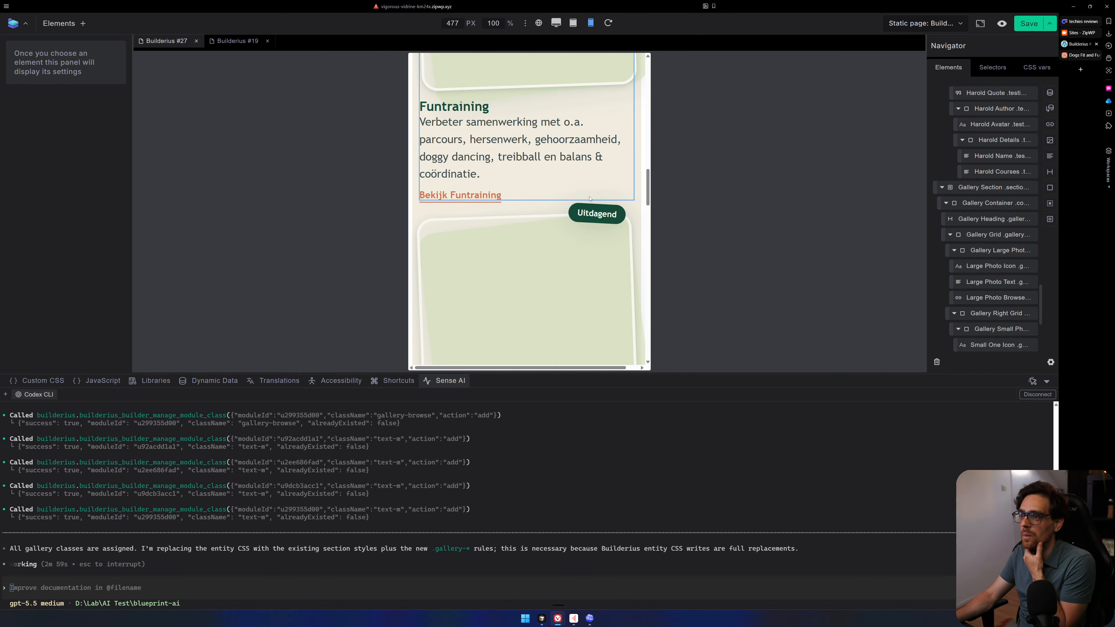
{"action": "scroll", "coordinate": [590, 198], "scroll_direction": "up", "scroll_amount": 8}
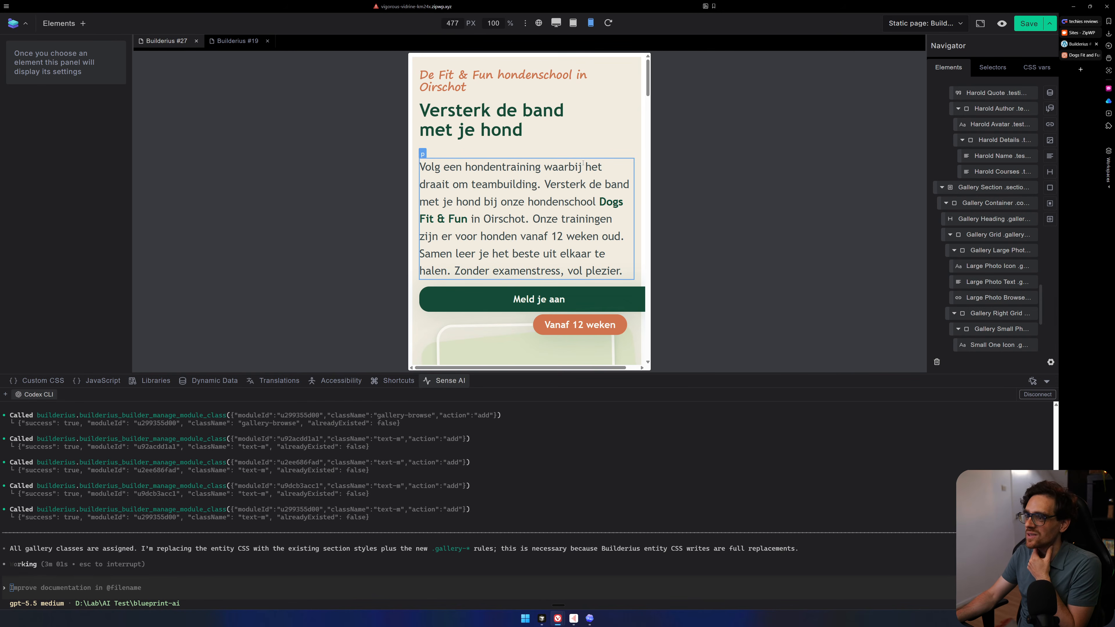
{"action": "scroll", "coordinate": [585, 162], "scroll_direction": "down", "scroll_amount": 20}
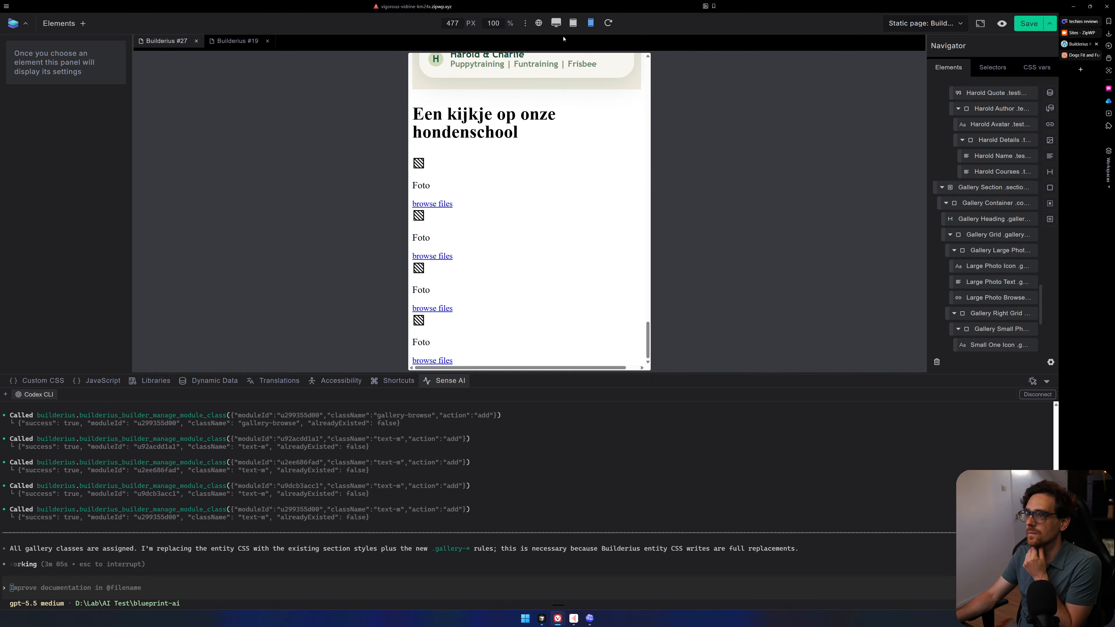
Preview the page at the 1278 px desktop width and review it from the gallery back up to the hero.
{"action": "left_click", "coordinate": [555, 23]}
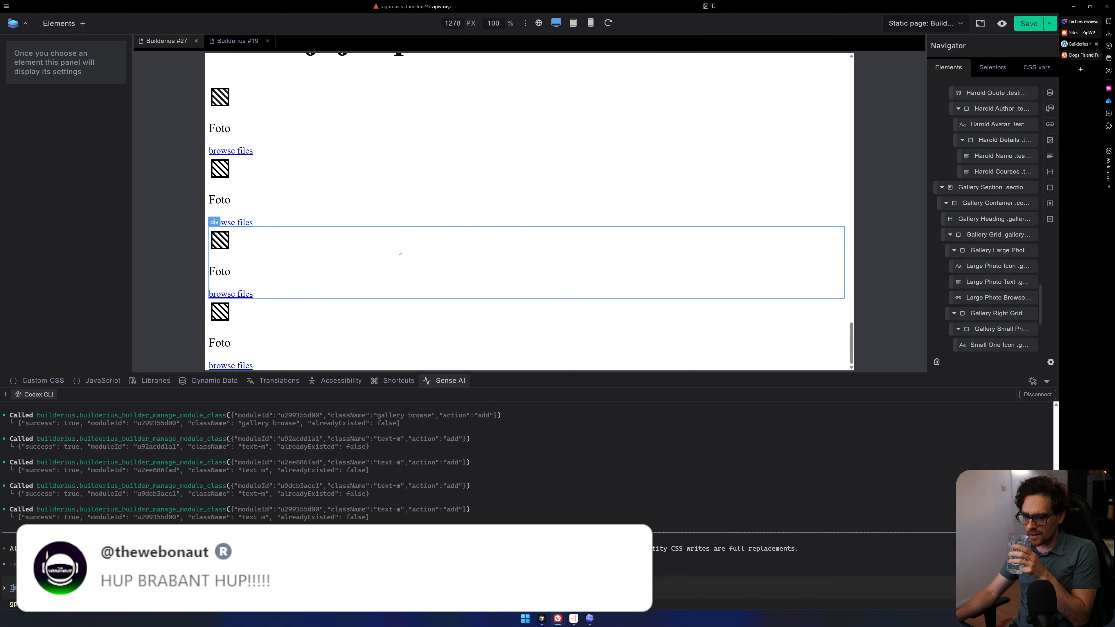
{"action": "scroll", "coordinate": [398, 249], "scroll_direction": "up", "scroll_amount": 3}
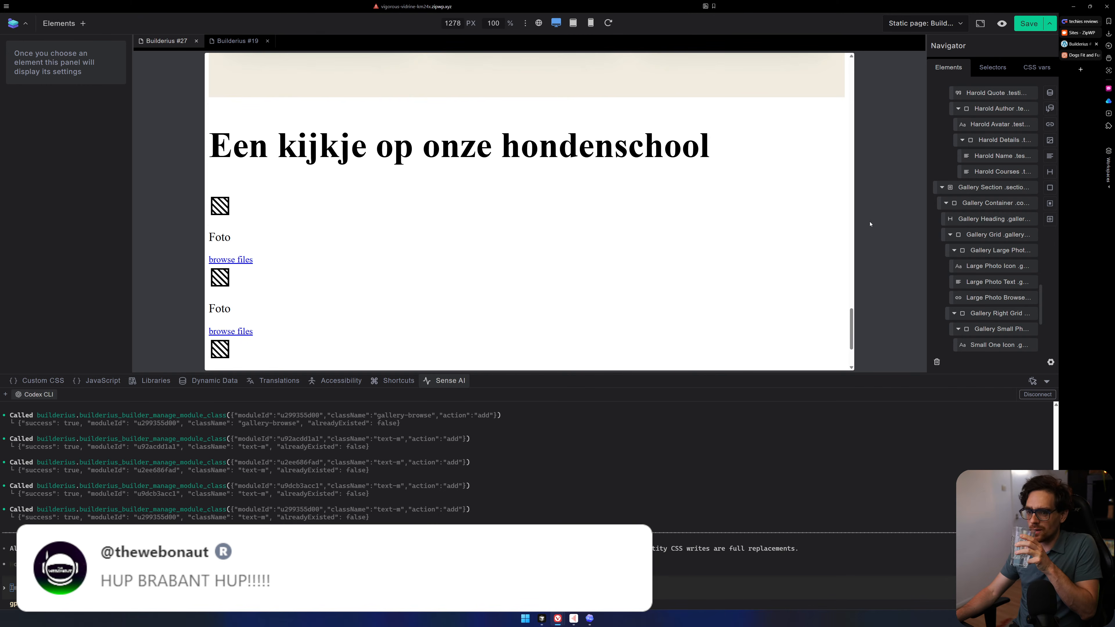
{"action": "scroll", "coordinate": [657, 158], "scroll_direction": "up", "scroll_amount": 11}
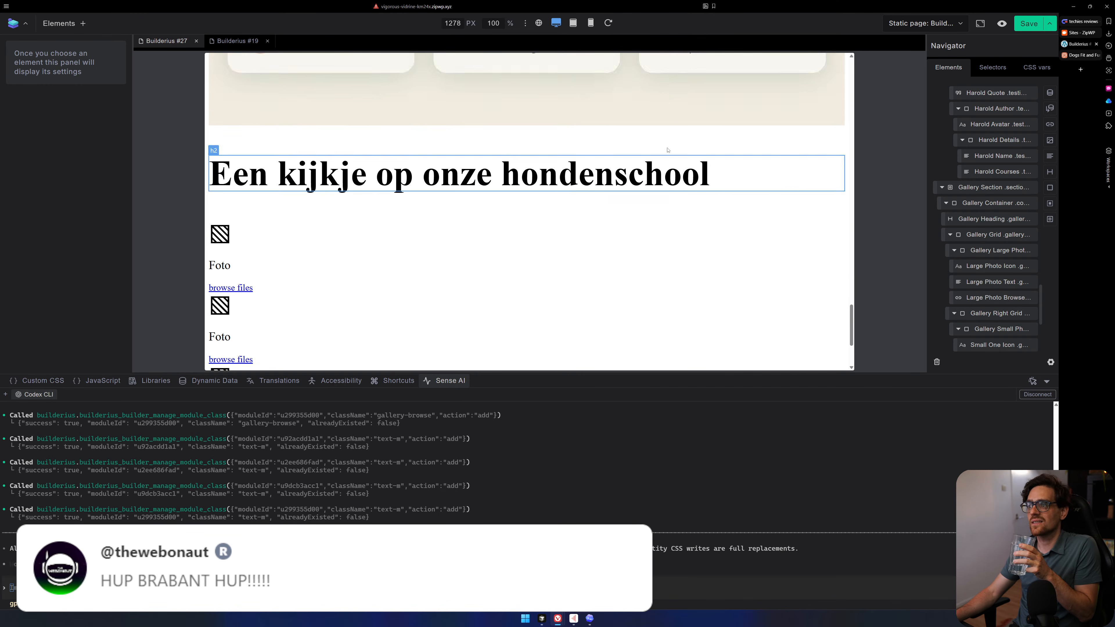
{"action": "scroll", "coordinate": [657, 159], "scroll_direction": "up", "scroll_amount": 2}
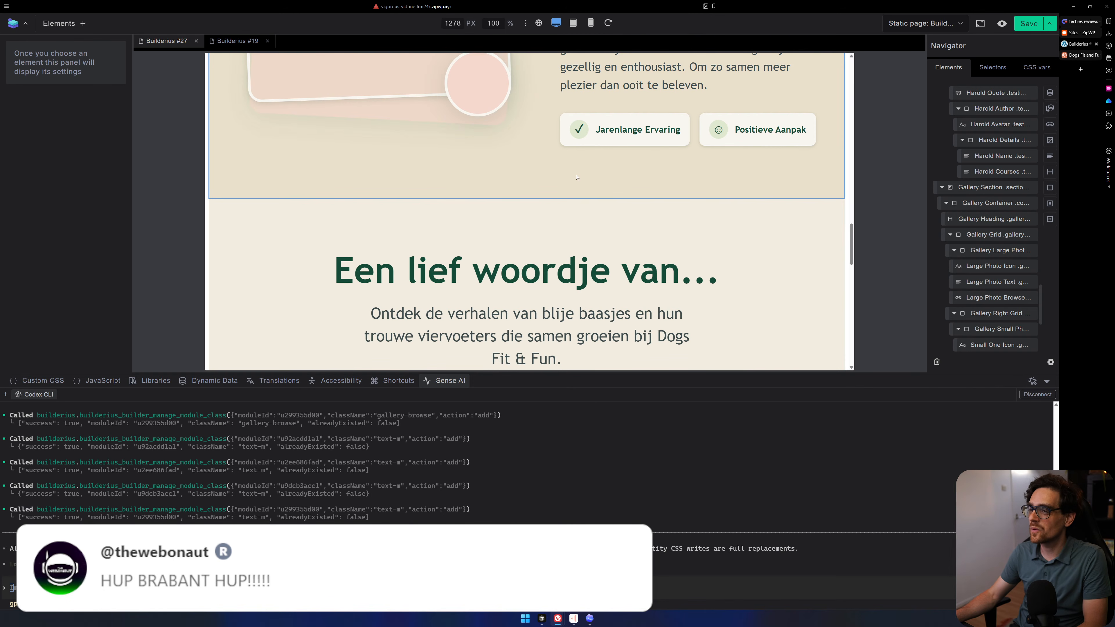
{"action": "scroll", "coordinate": [576, 180], "scroll_direction": "up", "scroll_amount": 6}
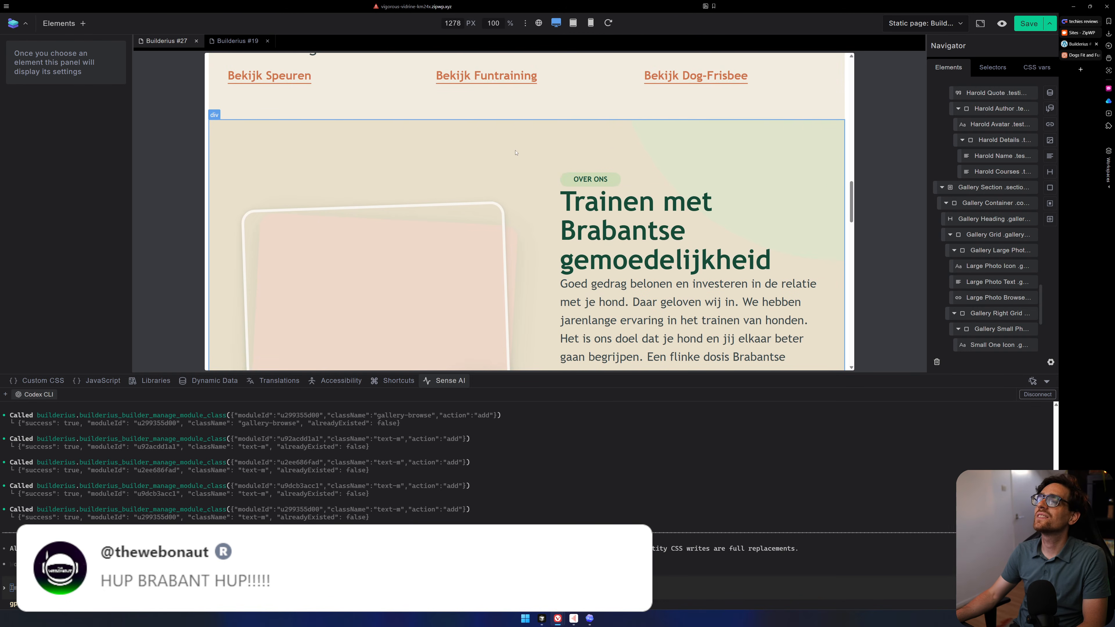
{"action": "scroll", "coordinate": [457, 154], "scroll_direction": "up", "scroll_amount": 10}
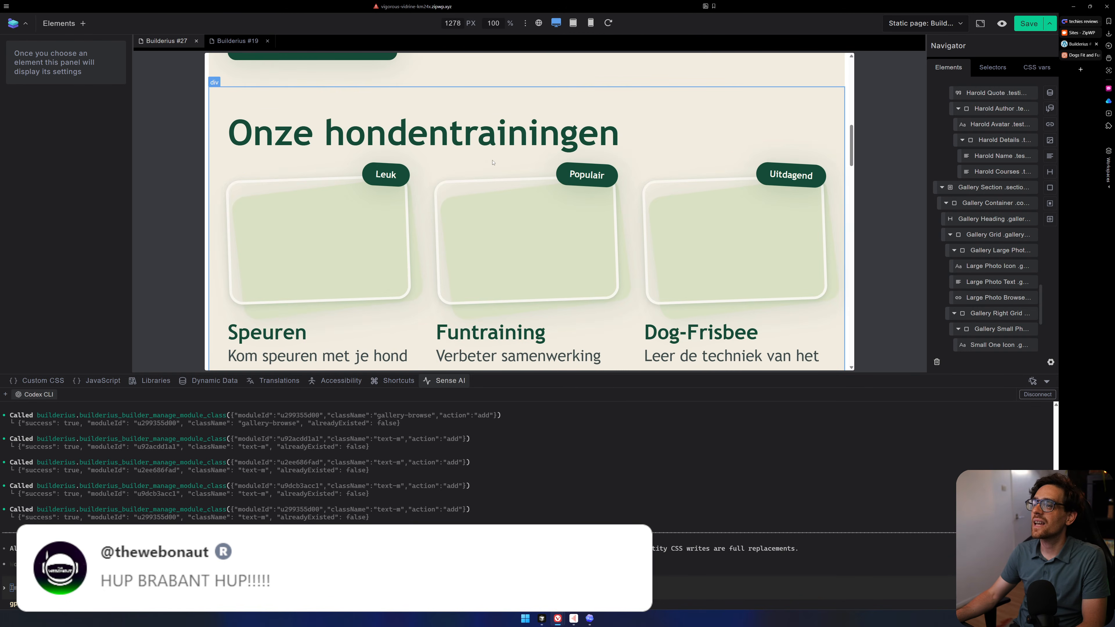
{"action": "scroll", "coordinate": [492, 162], "scroll_direction": "up", "scroll_amount": 3}
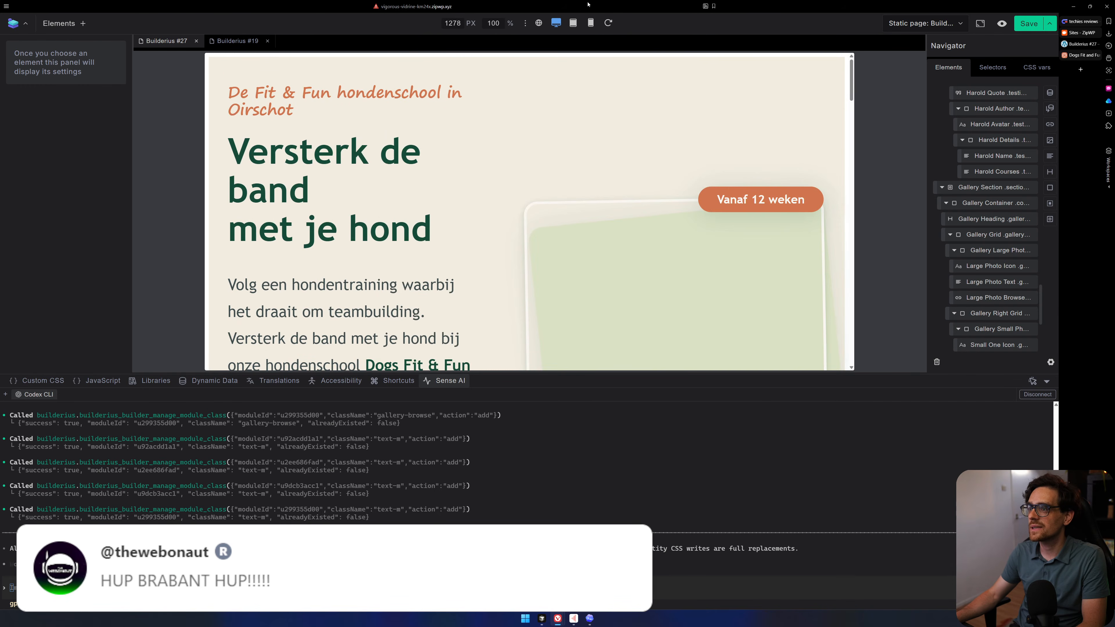
Switch the preview to the base breakpoint and check the hero and the "Onze hondentrainingen" cards.
{"action": "left_click", "coordinate": [538, 23]}
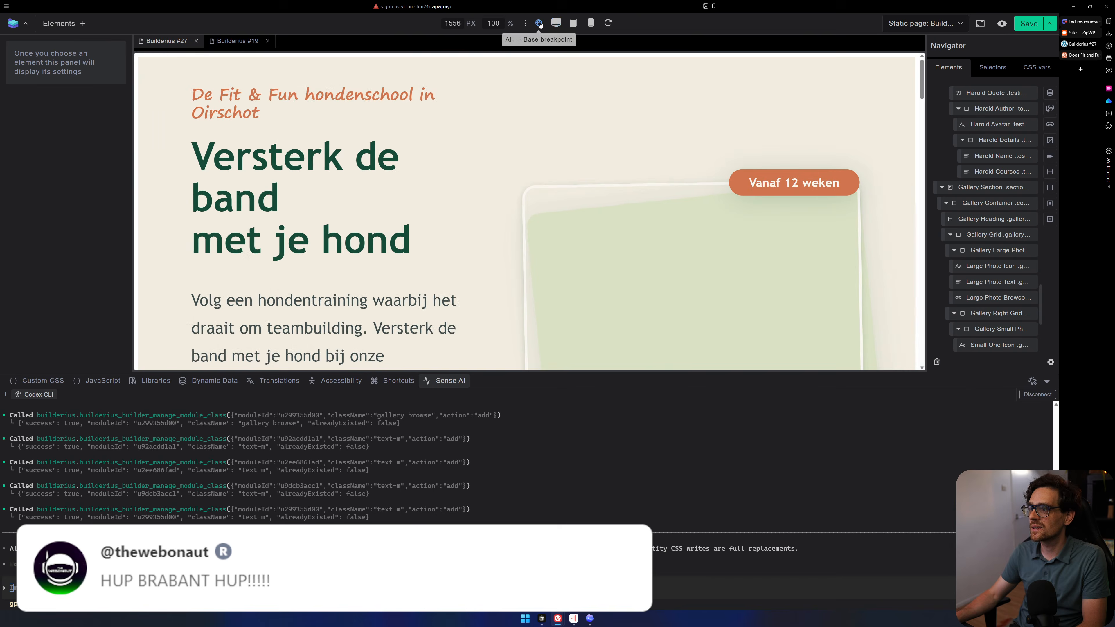
{"action": "scroll", "coordinate": [573, 140], "scroll_direction": "down", "scroll_amount": 15}
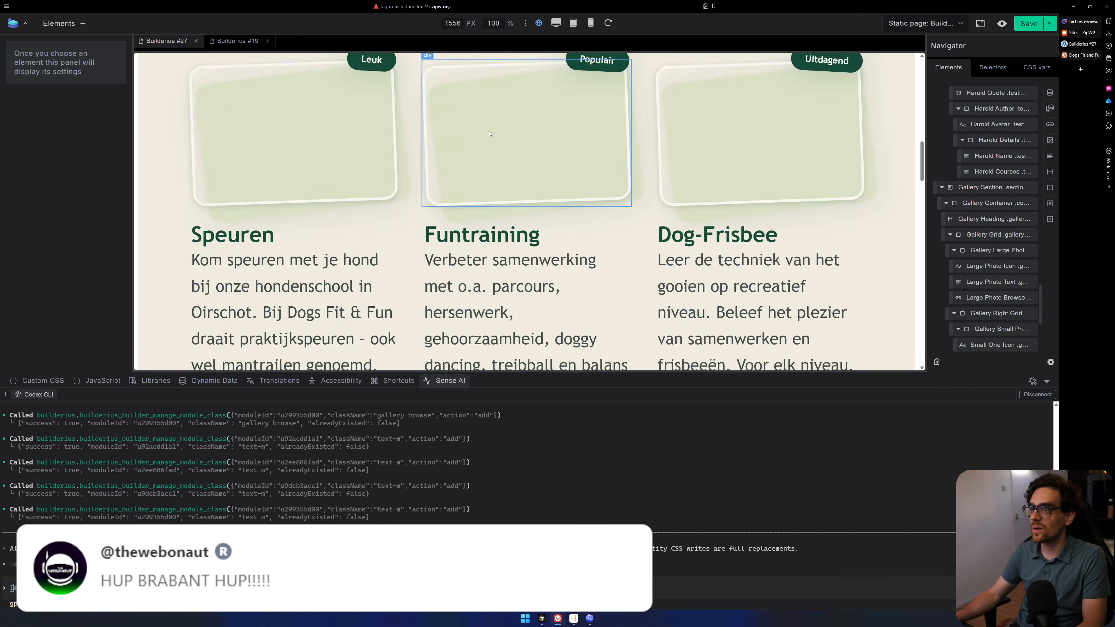
{"action": "scroll", "coordinate": [497, 137], "scroll_direction": "up", "scroll_amount": 8}
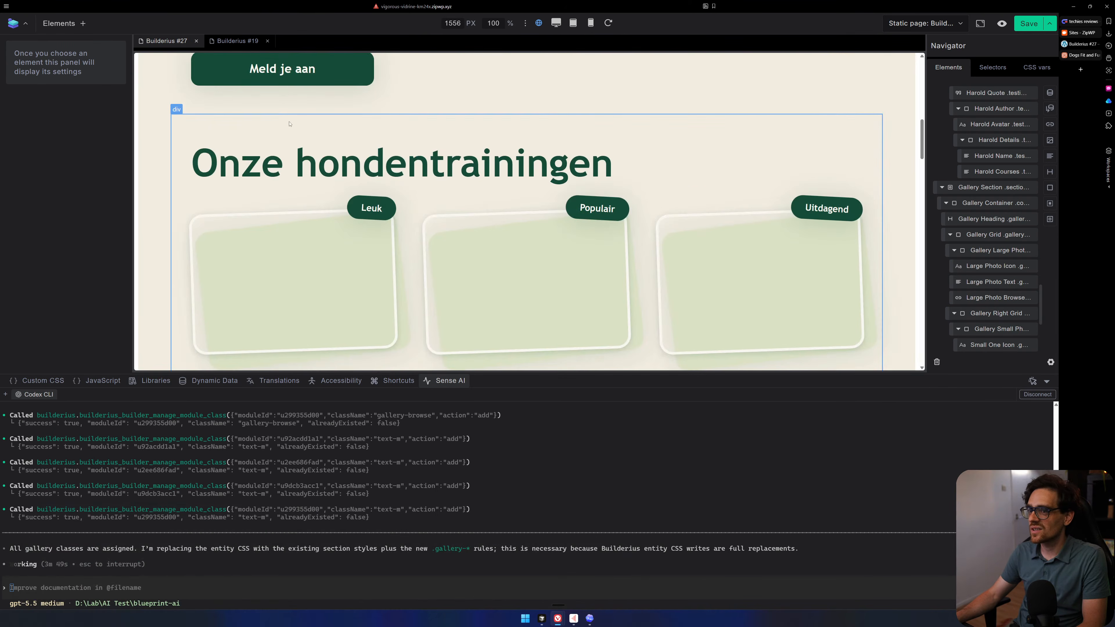
Inspect the training section's classes and the .container class CSS, and compare them with the classes on the Gallery Container.
{"action": "left_click", "coordinate": [160, 178]}
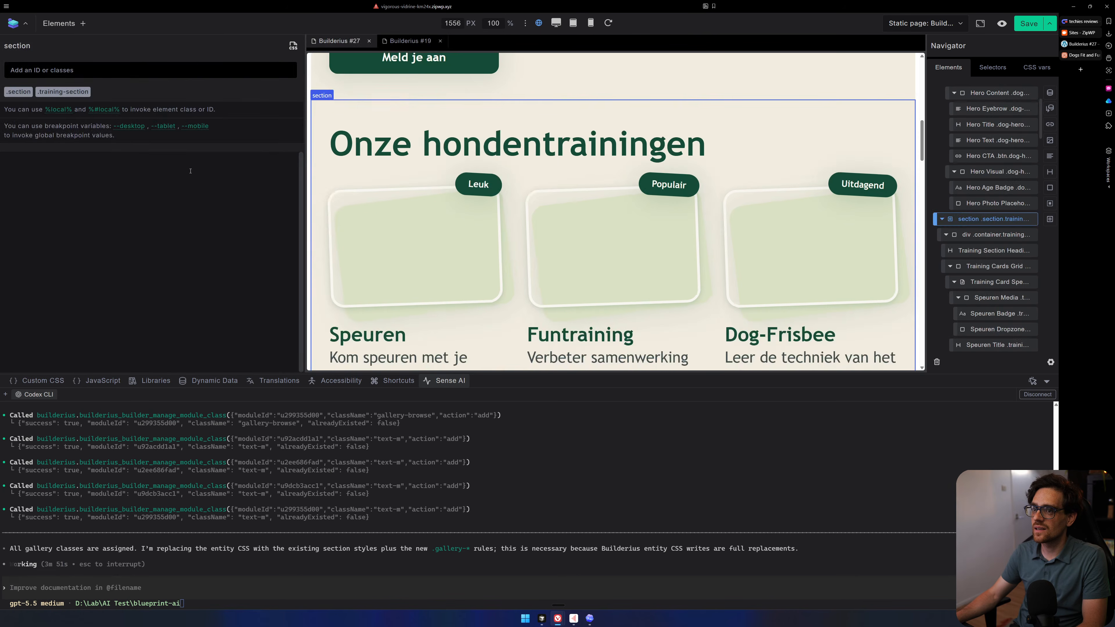
{"action": "left_click", "coordinate": [325, 154]}
{"action": "left_click", "coordinate": [27, 91]}
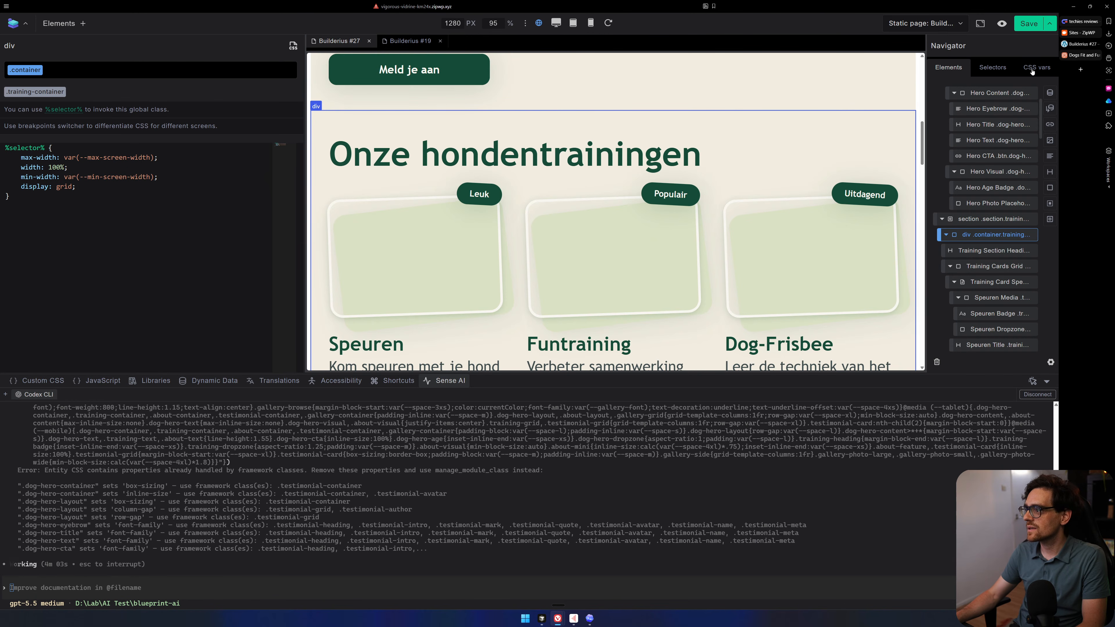
{"action": "scroll", "coordinate": [522, 155], "scroll_direction": "down", "scroll_amount": 15}
{"action": "scroll", "coordinate": [521, 154], "scroll_direction": "up", "scroll_amount": 2}
{"action": "left_click", "coordinate": [524, 237]}
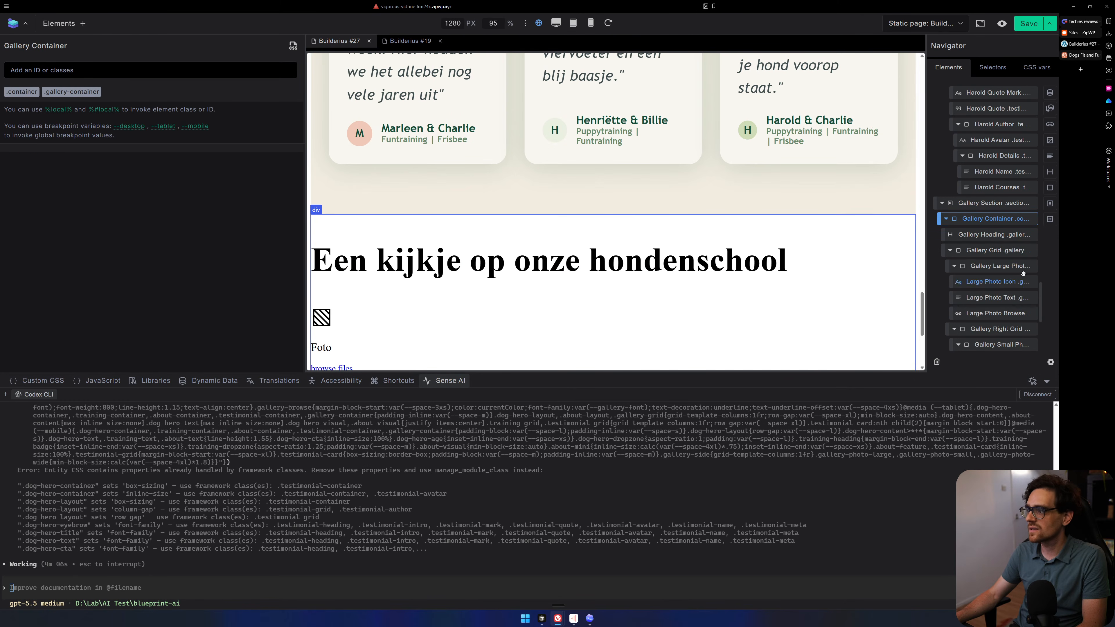
Select the Gallery Section, interrupt Codex's current run and submit the prompt "sorry try again continue with the selected section".
{"action": "left_click", "coordinate": [990, 207]}
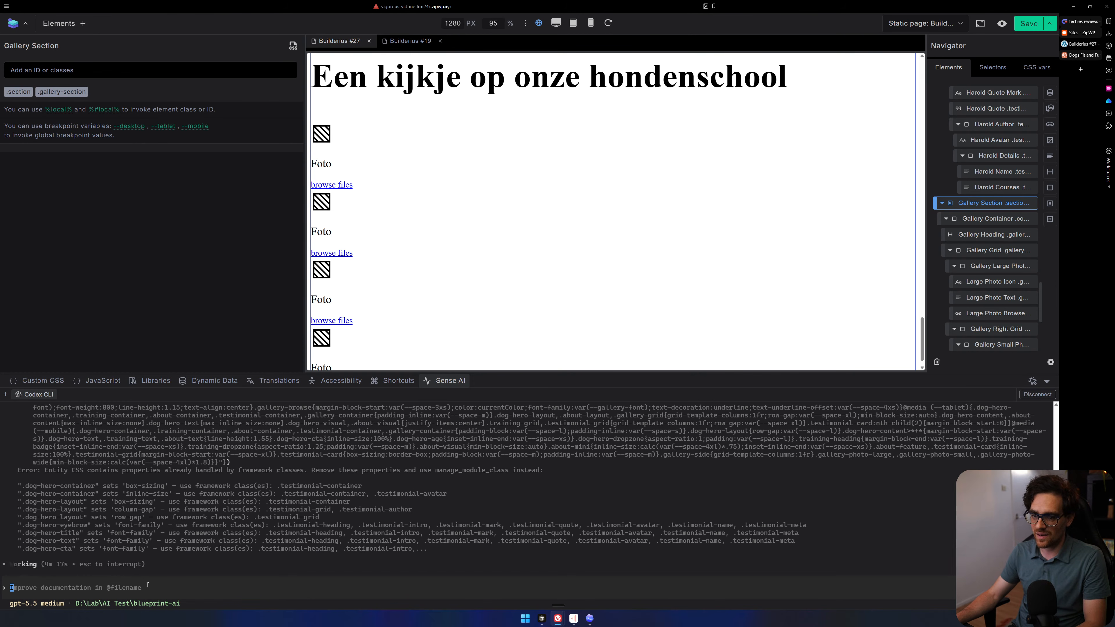
{"action": "key", "text": "Escape"}
{"action": "type", "text": "sorry try ag"}
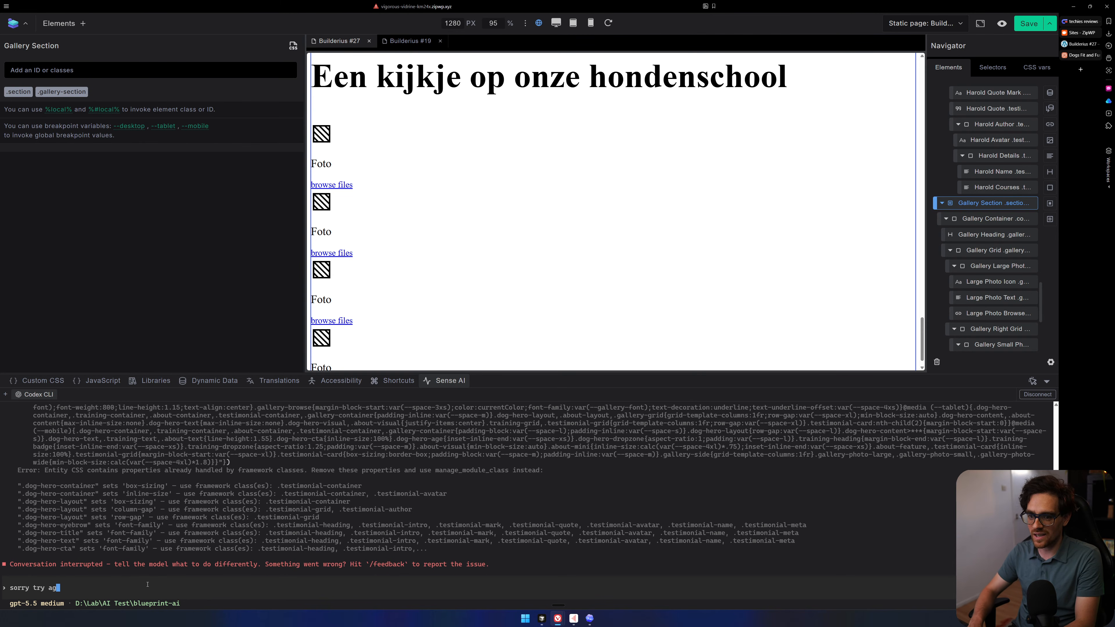
{"action": "type", "text": "ain w"}
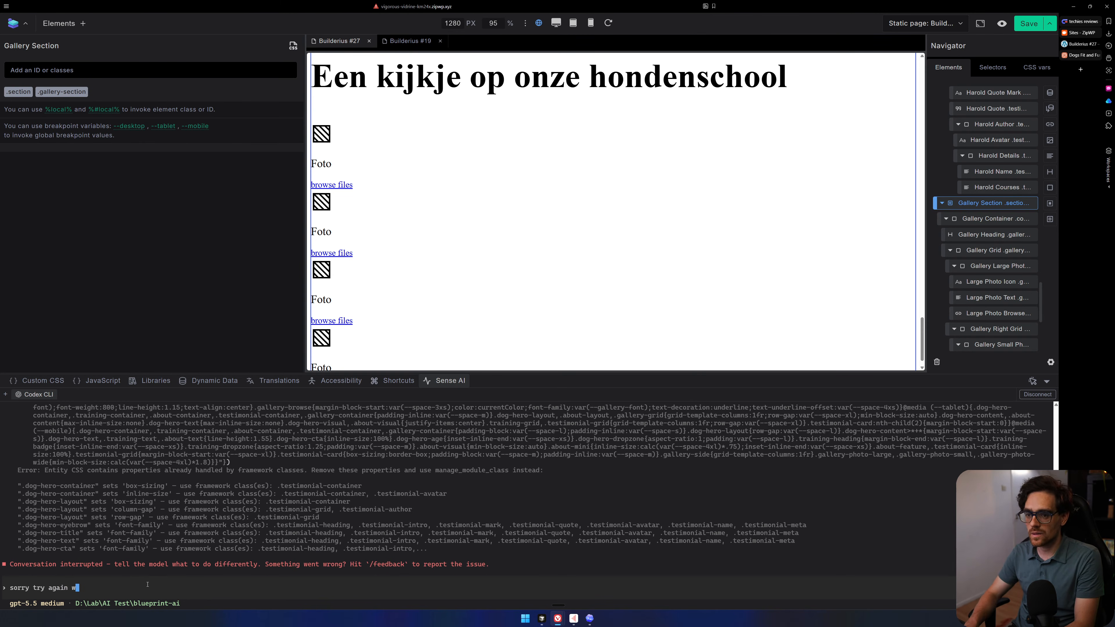
{"action": "key", "text": "BackSpace"}
{"action": "type", "text": "continue with the"}
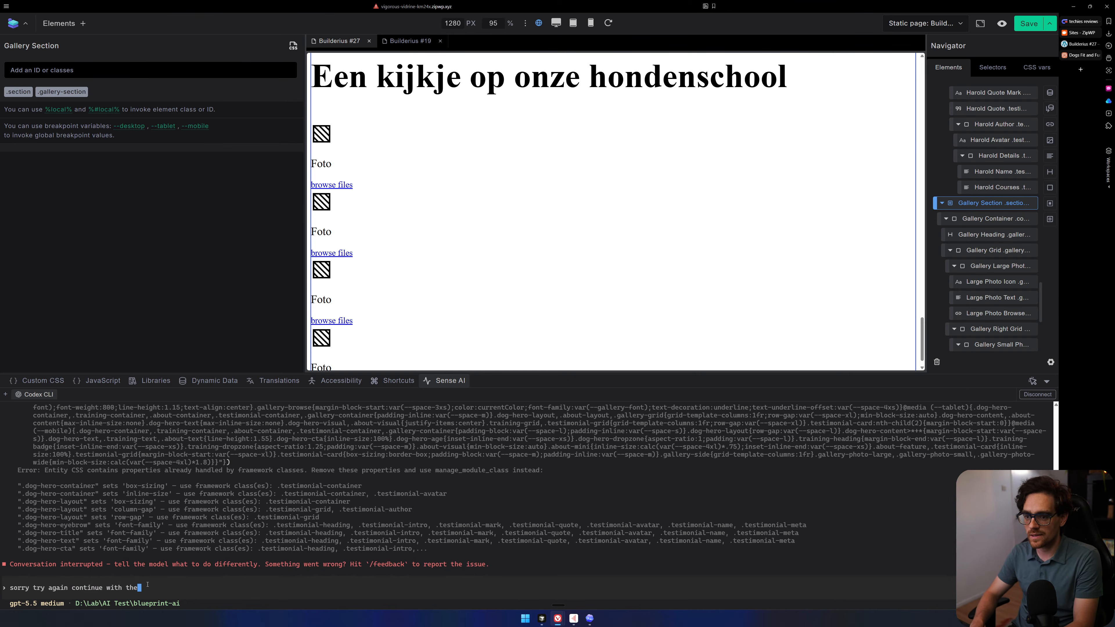
{"action": "type", "text": " selected section"}
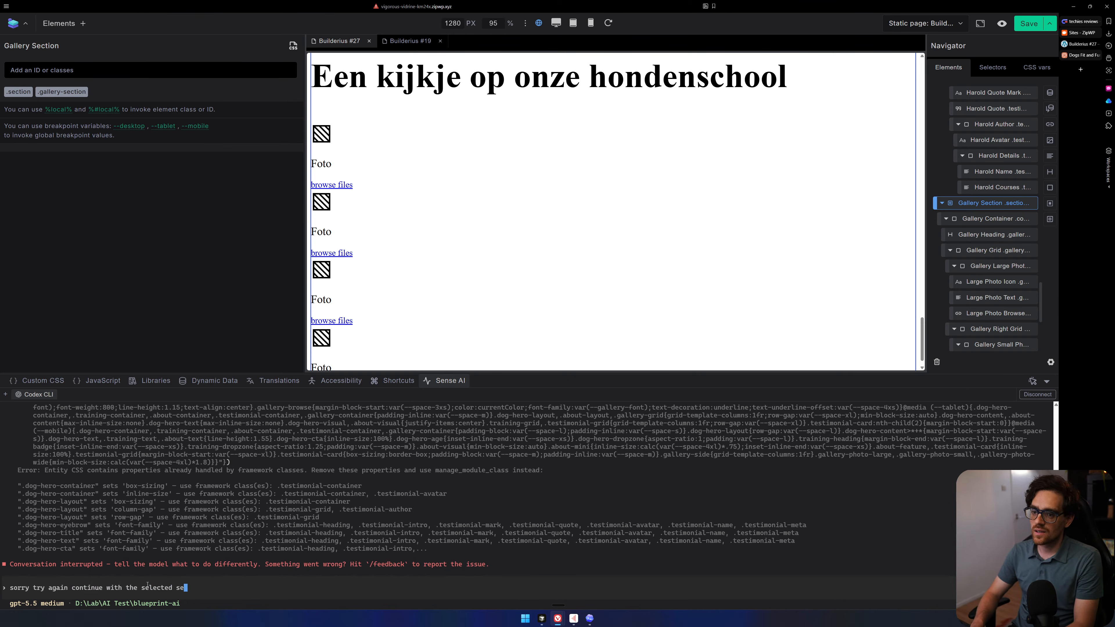
{"action": "key", "text": "Return"}
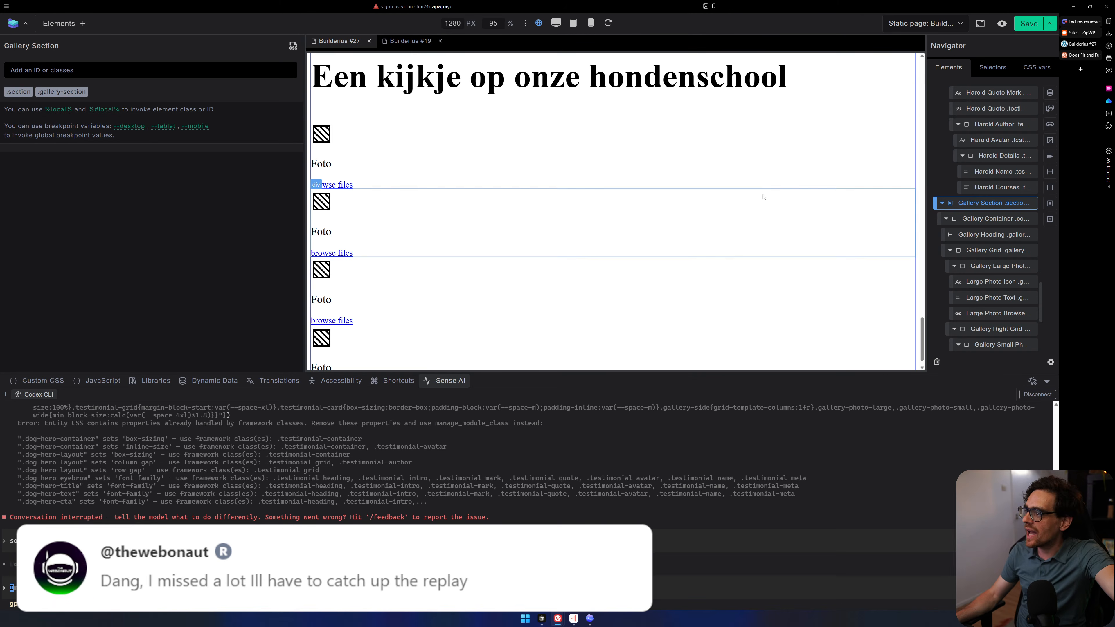
{"action": "scroll", "coordinate": [819, 194], "scroll_direction": "up", "scroll_amount": 4}
{"action": "left_click_drag", "start_coordinate": [504, 557], "coordinate": [492, 565]}
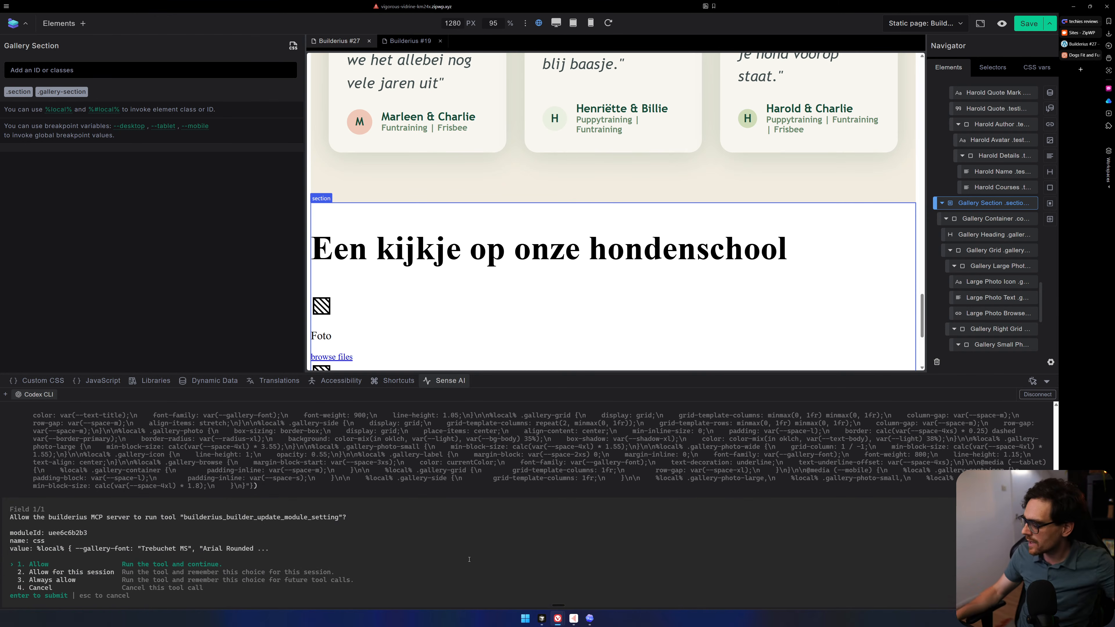
Open paymentform.io in a new browser tab and enlarge the page for easier reading.
{"action": "left_click", "coordinate": [1081, 69]}
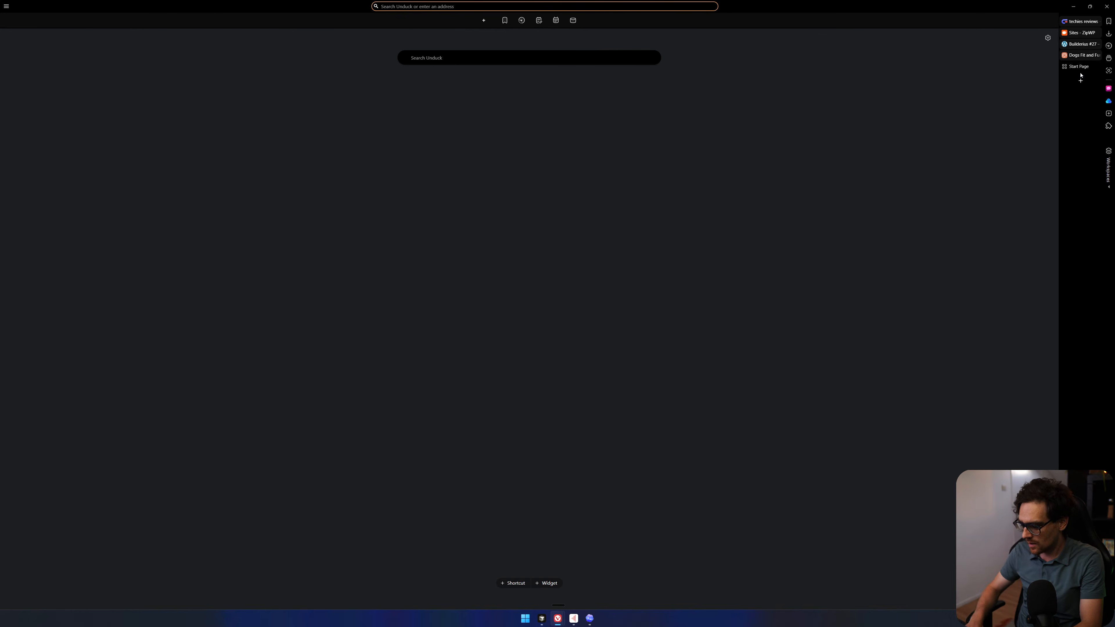
{"action": "type", "text": "paymentform"}
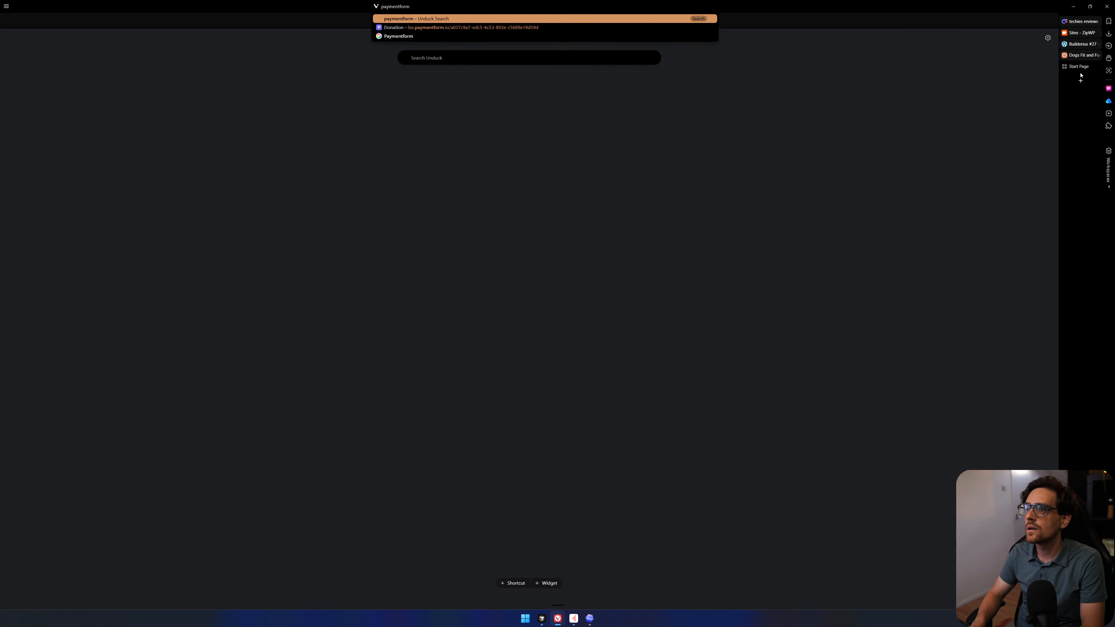
{"action": "type", "text": ".io"}
{"action": "key", "text": "Return"}
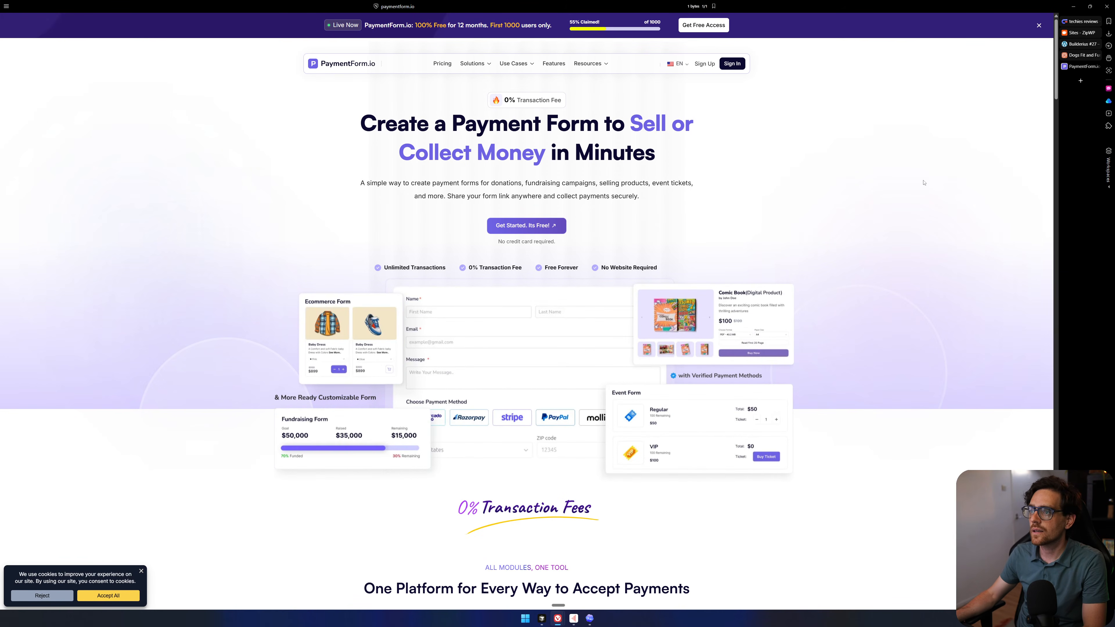
{"action": "key", "text": "ctrl+plus"}
{"action": "key", "text": "ctrl+plus"}
{"action": "key", "text": "ctrl+plus"}
{"action": "key", "text": "ctrl+plus"}
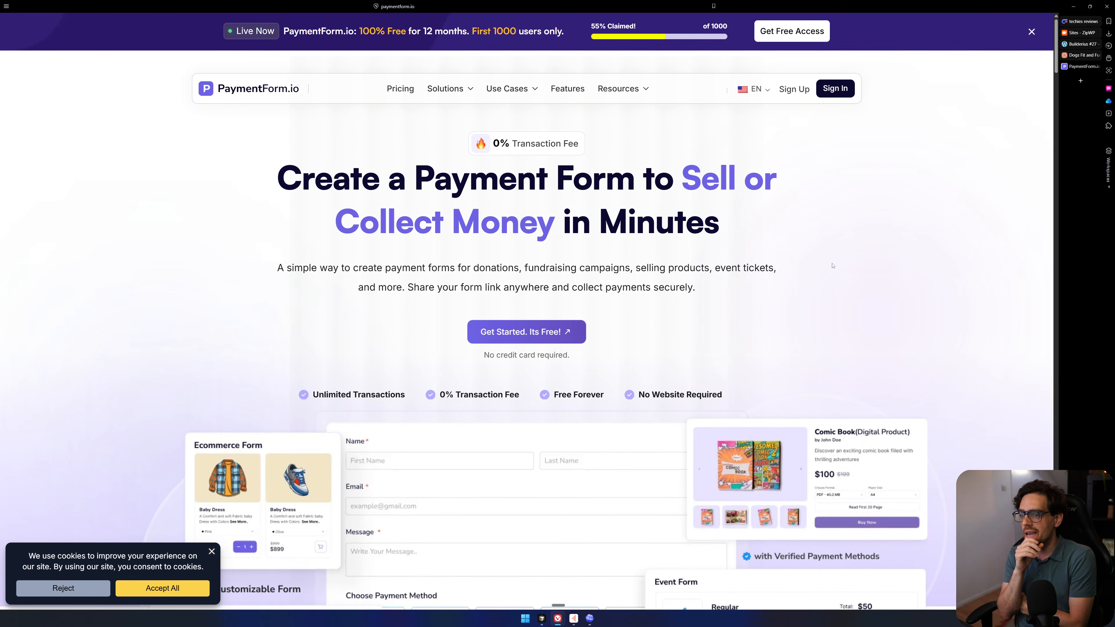
Review the PaymentForm.io home page from the hero through the payment gateways to the Advanced Features for All Modules section.
{"action": "scroll", "coordinate": [646, 459], "scroll_direction": "down", "scroll_amount": 3}
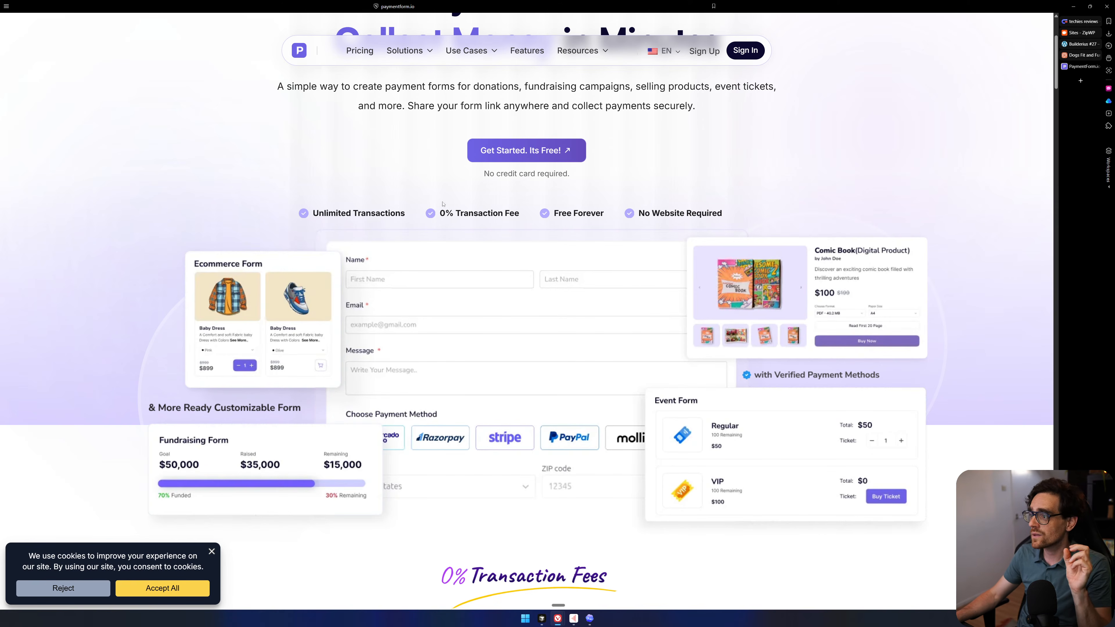
{"action": "left_click_drag", "start_coordinate": [639, 217], "coordinate": [746, 215]}
{"action": "left_click", "coordinate": [774, 210]}
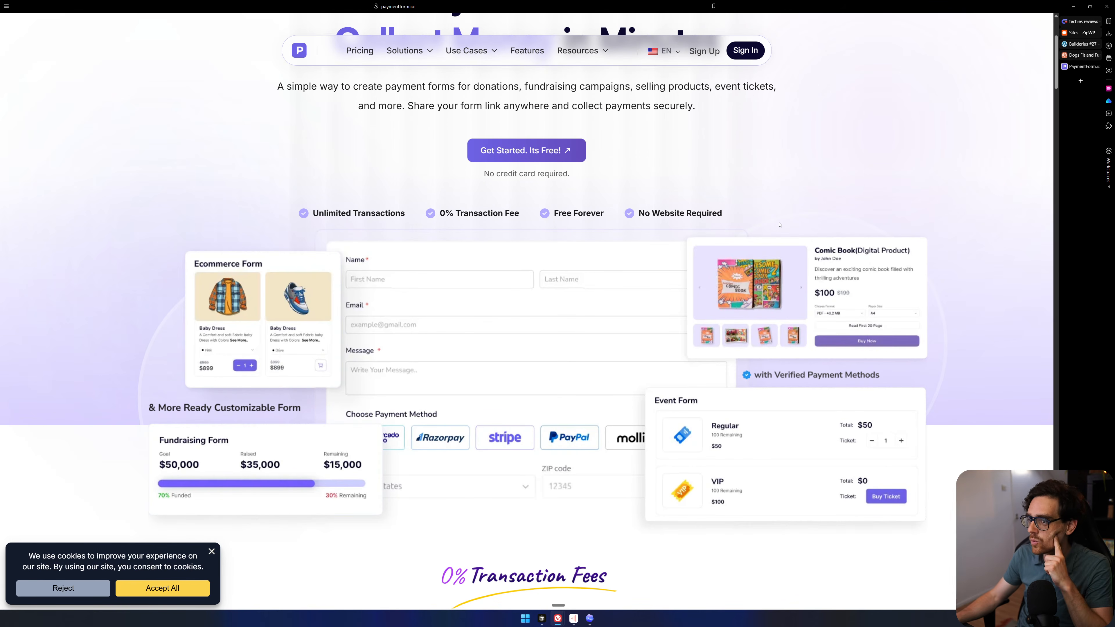
{"action": "scroll", "coordinate": [326, 258], "scroll_direction": "down", "scroll_amount": 10}
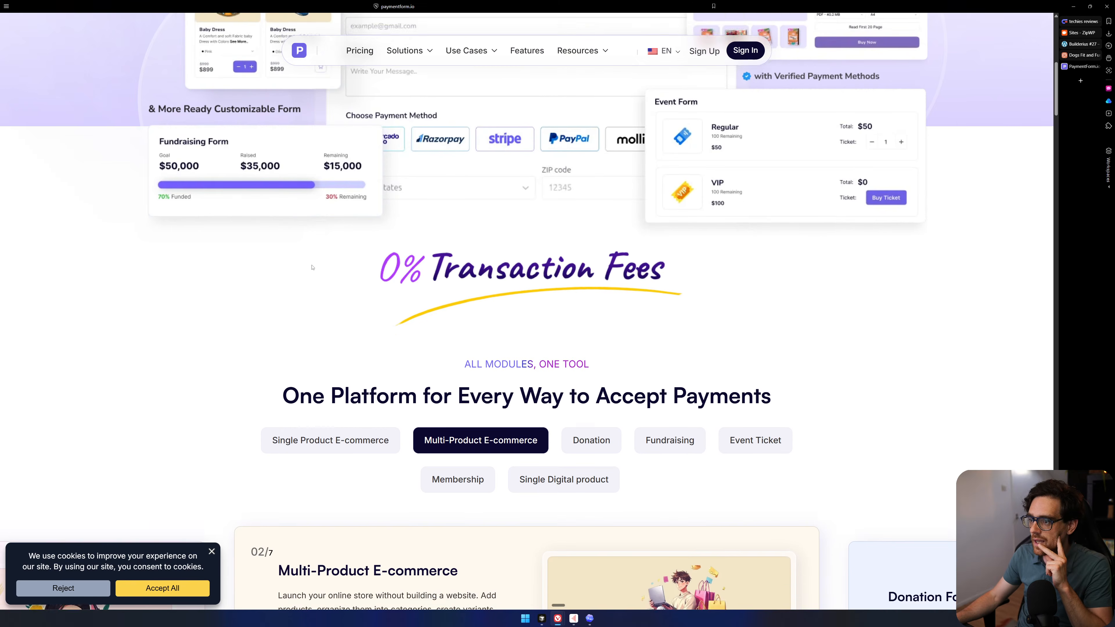
{"action": "scroll", "coordinate": [312, 267], "scroll_direction": "down", "scroll_amount": 18}
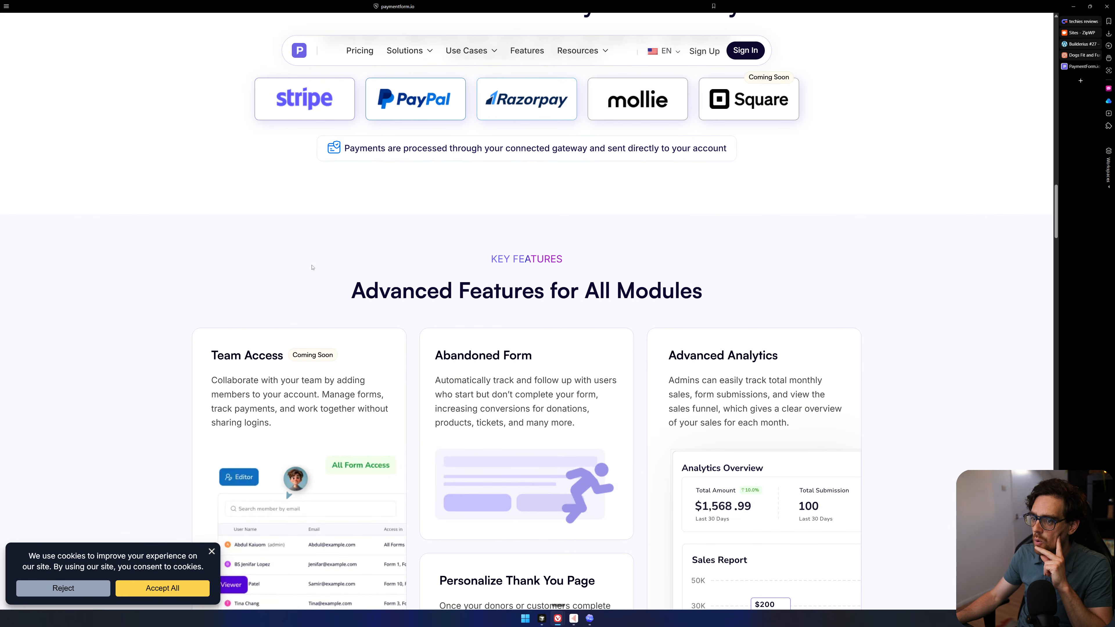
{"action": "scroll", "coordinate": [312, 268], "scroll_direction": "down", "scroll_amount": 4}
{"action": "scroll", "coordinate": [876, 366], "scroll_direction": "down", "scroll_amount": 8}
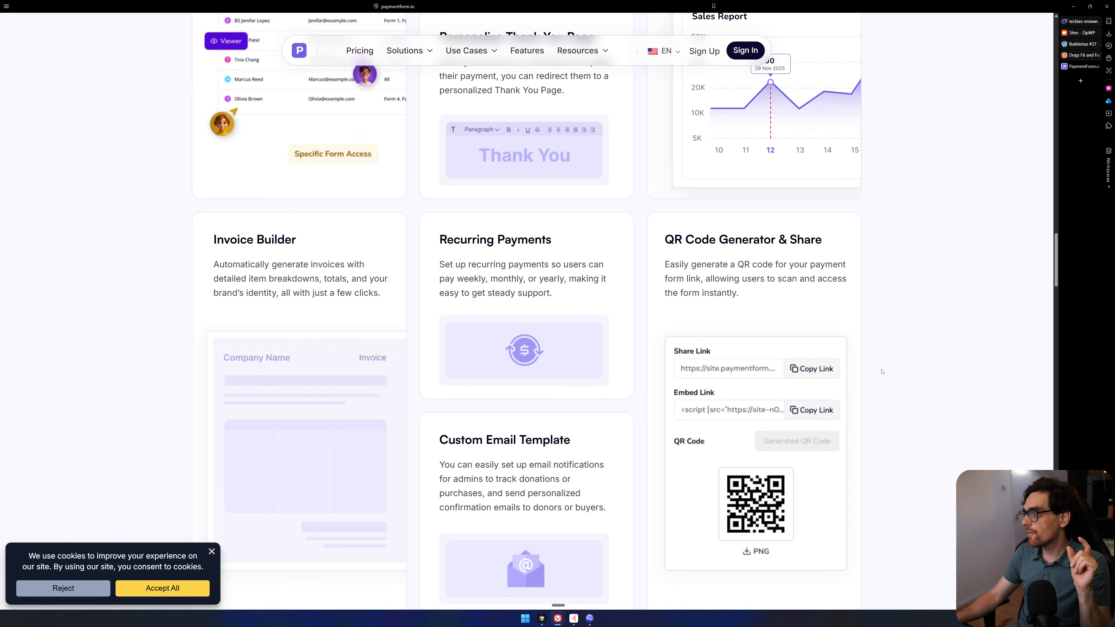
{"action": "scroll", "coordinate": [871, 332], "scroll_direction": "down", "scroll_amount": 6}
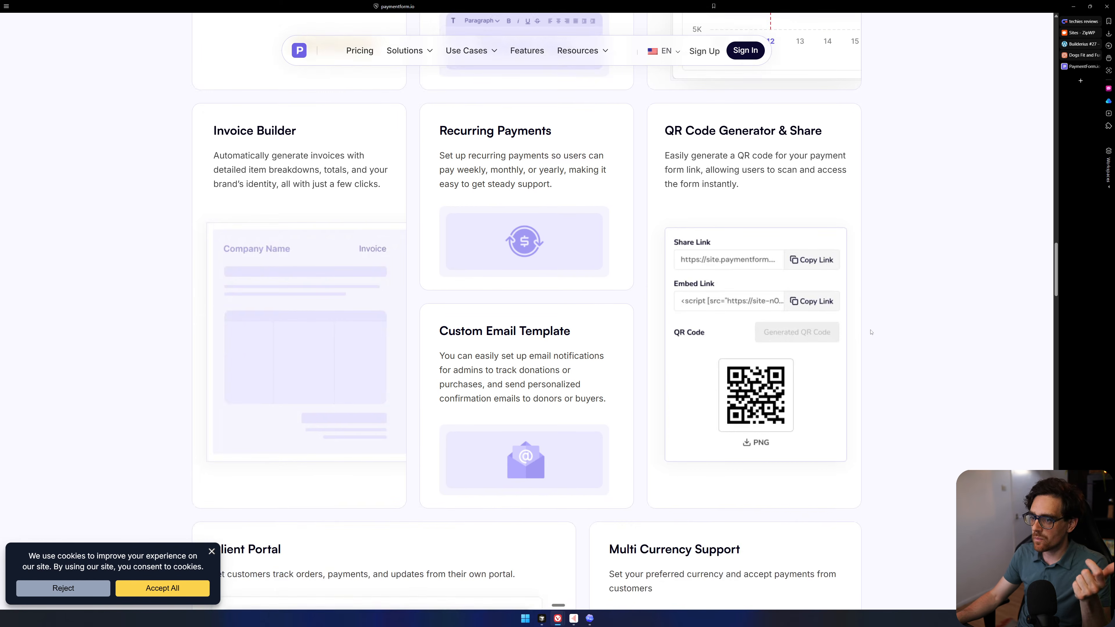
{"action": "scroll", "coordinate": [871, 332], "scroll_direction": "down", "scroll_amount": 2}
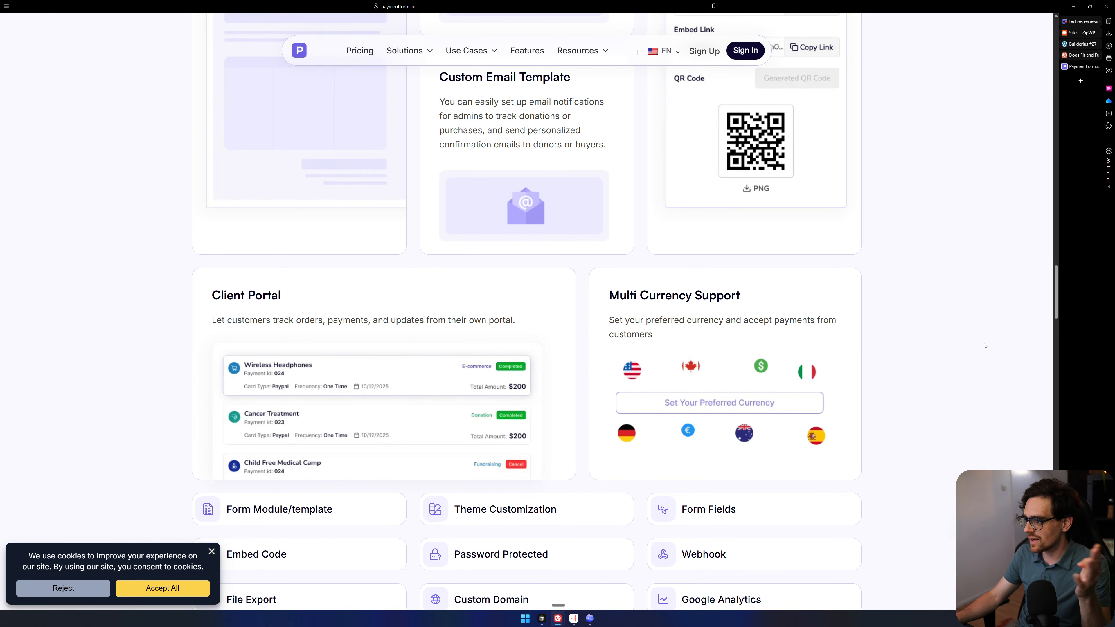
{"action": "scroll", "coordinate": [983, 346], "scroll_direction": "down", "scroll_amount": 3}
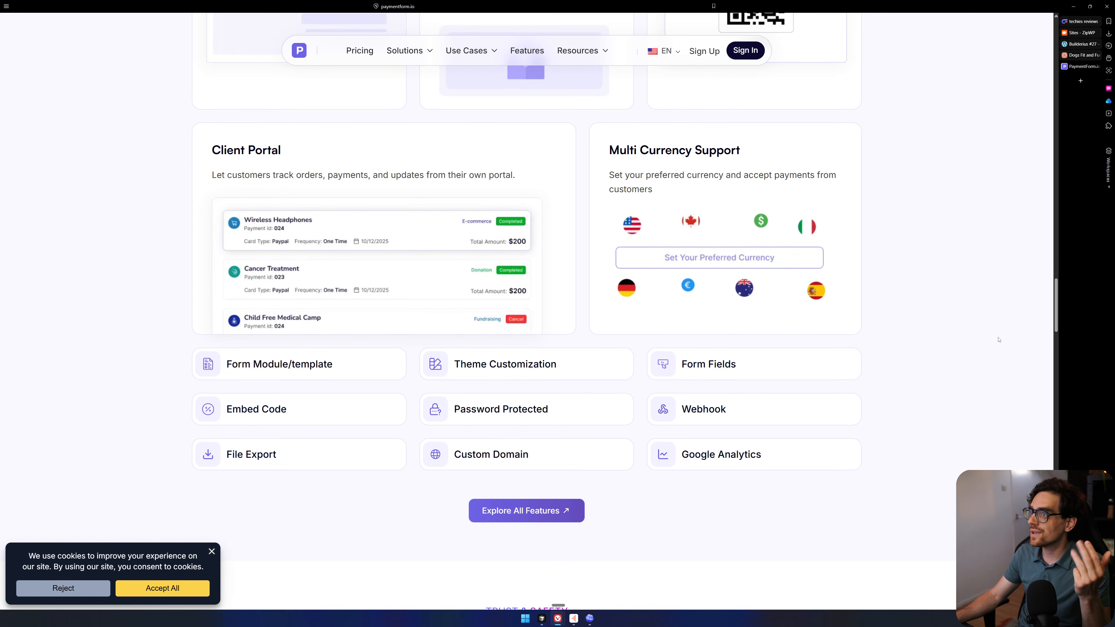
Examine the rest of the home page down to the footer, collapse its E-commerce use cases, and return to the hero.
{"action": "scroll", "coordinate": [998, 340], "scroll_direction": "down", "scroll_amount": 10}
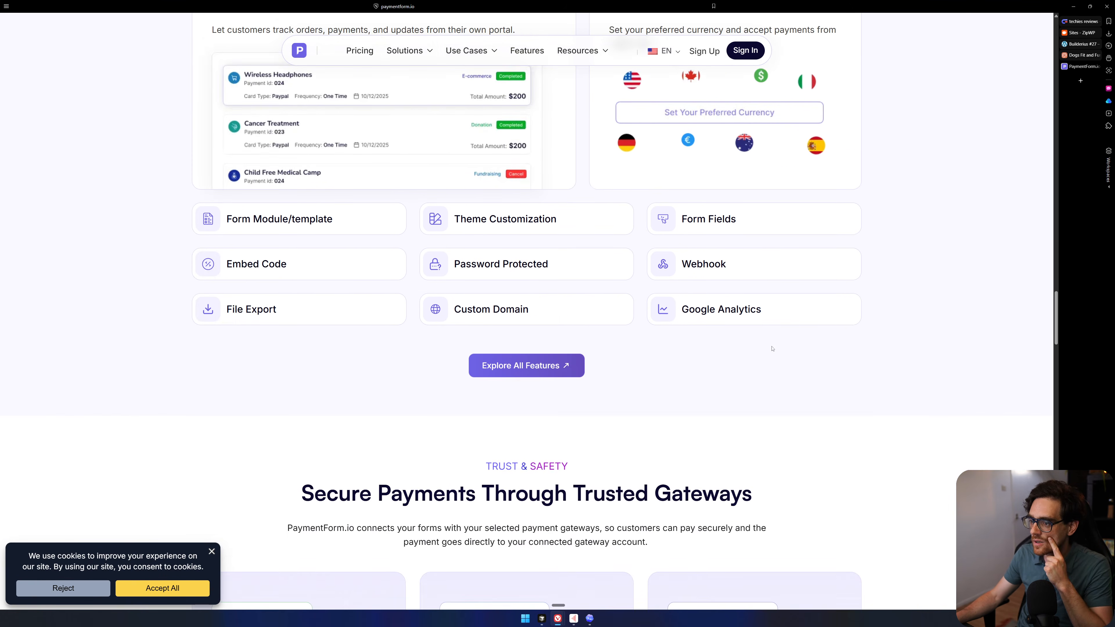
{"action": "scroll", "coordinate": [683, 358], "scroll_direction": "down", "scroll_amount": 20}
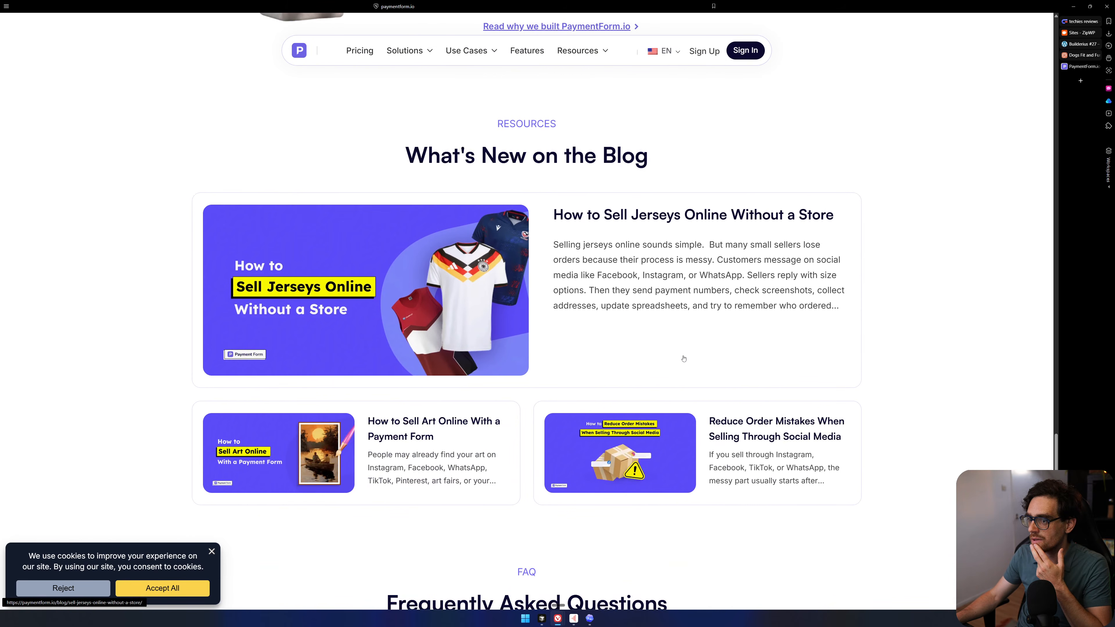
{"action": "scroll", "coordinate": [683, 358], "scroll_direction": "down", "scroll_amount": 10}
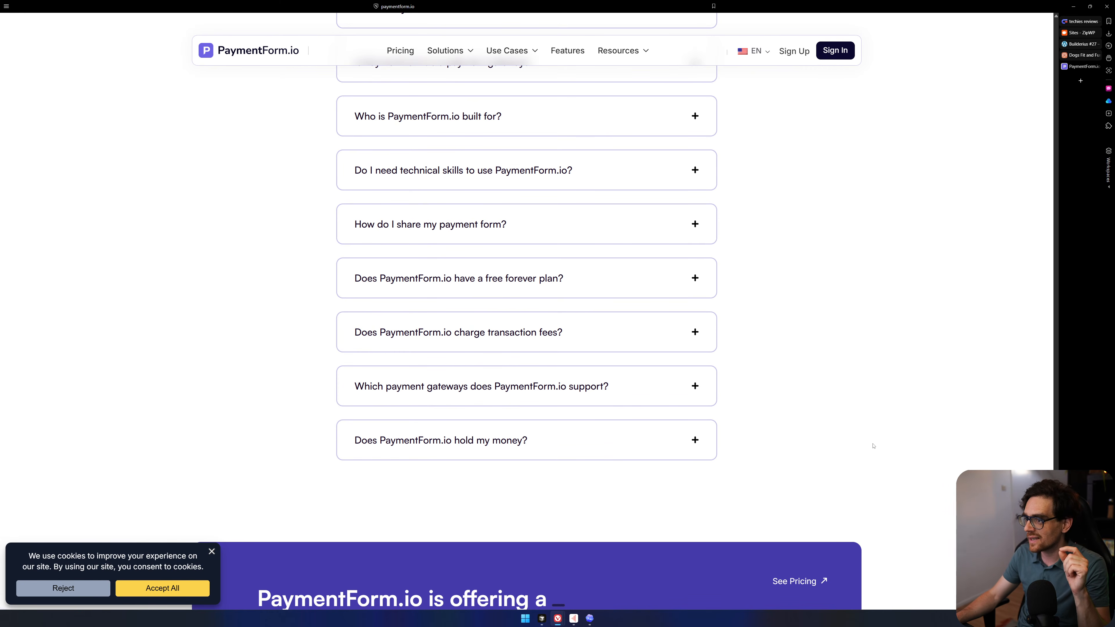
{"action": "scroll", "coordinate": [875, 448], "scroll_direction": "down", "scroll_amount": 10}
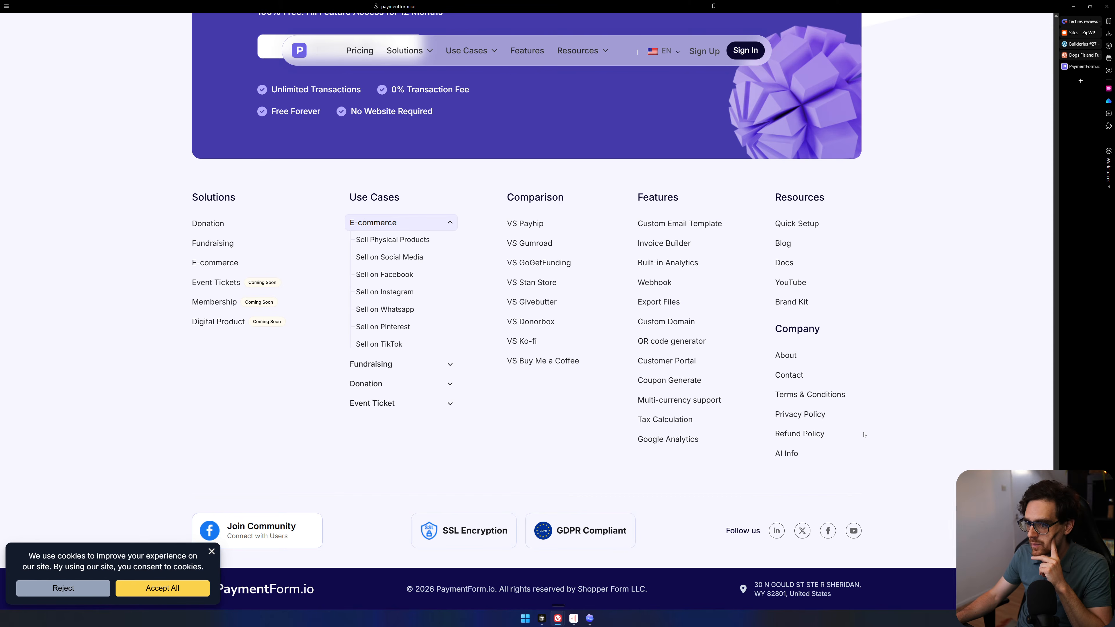
{"action": "scroll", "coordinate": [863, 434], "scroll_direction": "up", "scroll_amount": 3}
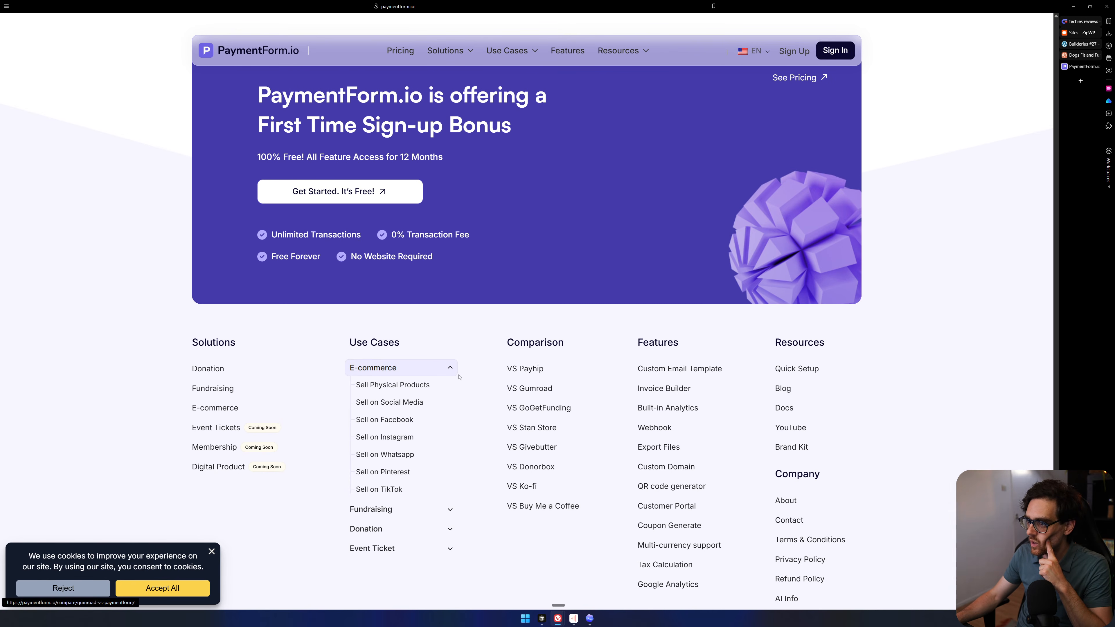
{"action": "left_click", "coordinate": [435, 375]}
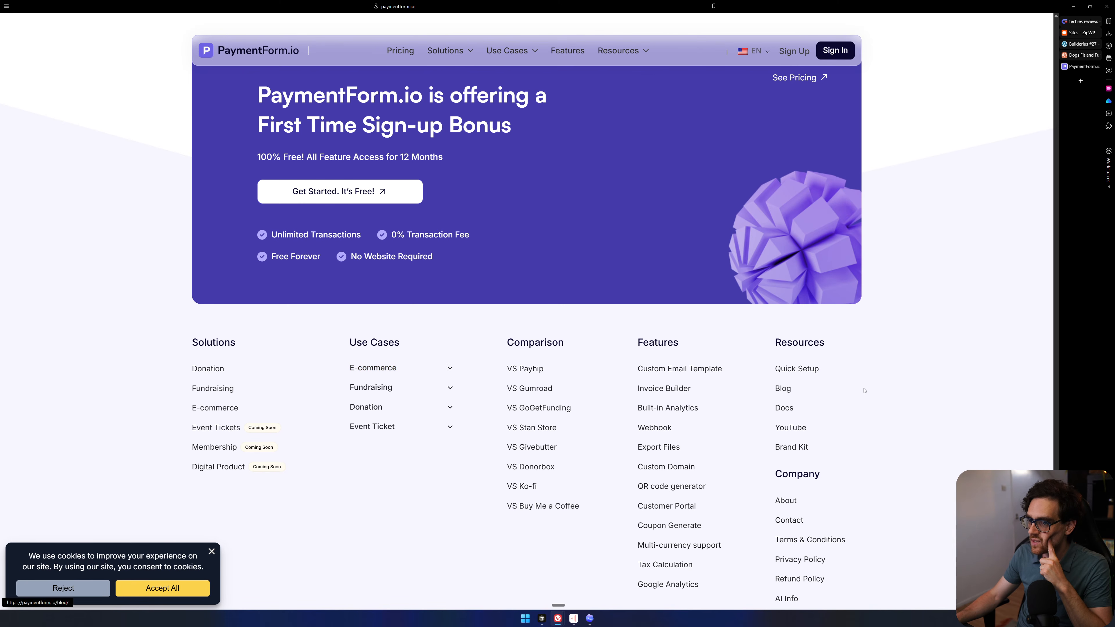
{"action": "scroll", "coordinate": [955, 34], "scroll_direction": "up", "scroll_amount": 15}
{"action": "scroll", "coordinate": [955, 34], "scroll_direction": "up", "scroll_amount": 20}
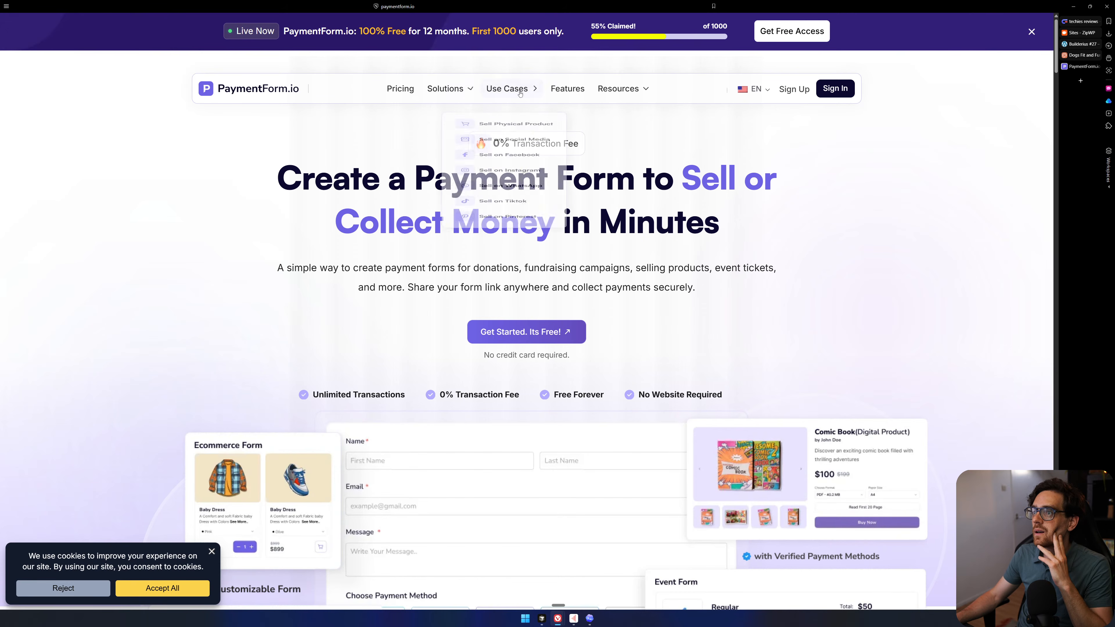
Check the Solutions and Use Cases offerings and view the Sell on Facebook and Sell on Social Media pages.
{"action": "mouse_move", "coordinate": [462, 98]}
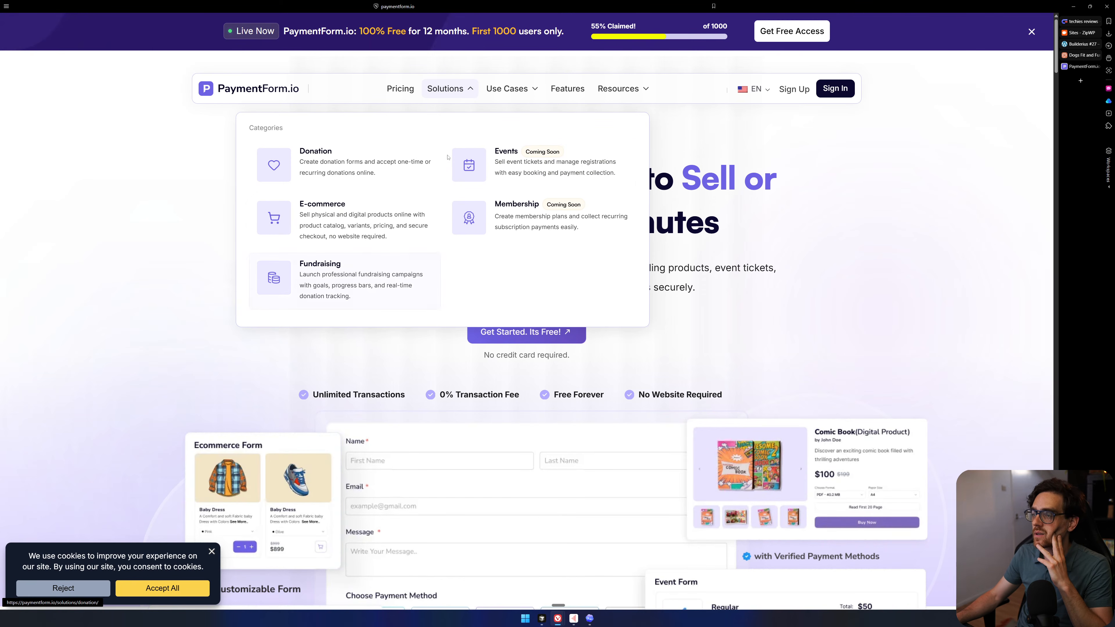
{"action": "mouse_move", "coordinate": [506, 92]}
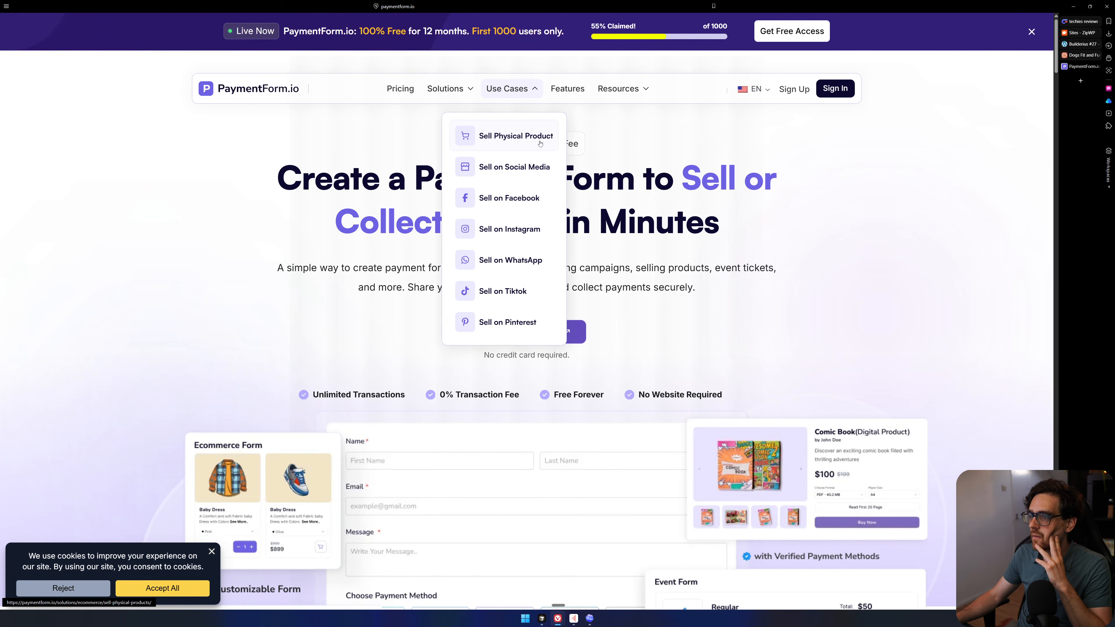
{"action": "left_click", "coordinate": [515, 203]}
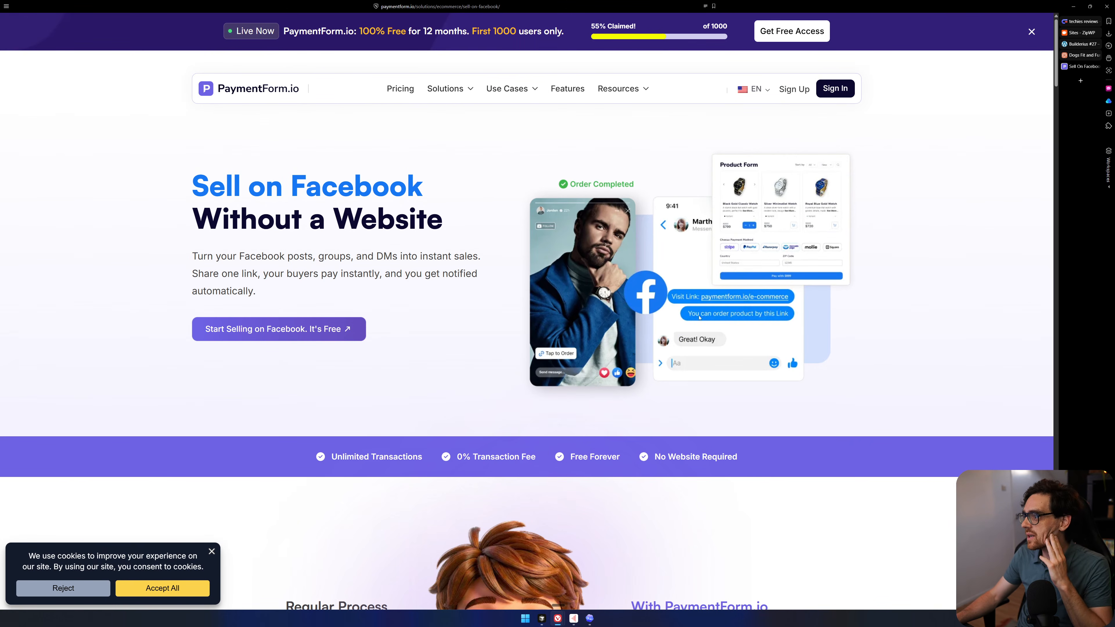
{"action": "scroll", "coordinate": [812, 228], "scroll_direction": "down", "scroll_amount": 4}
{"action": "scroll", "coordinate": [709, 303], "scroll_direction": "up", "scroll_amount": 4}
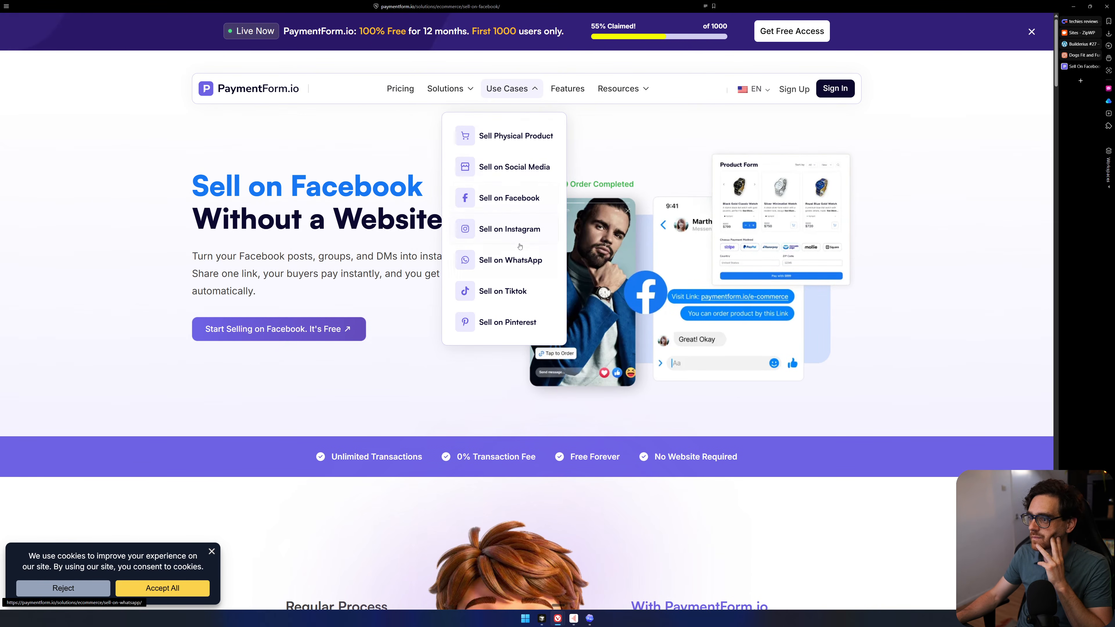
{"action": "left_click", "coordinate": [510, 175]}
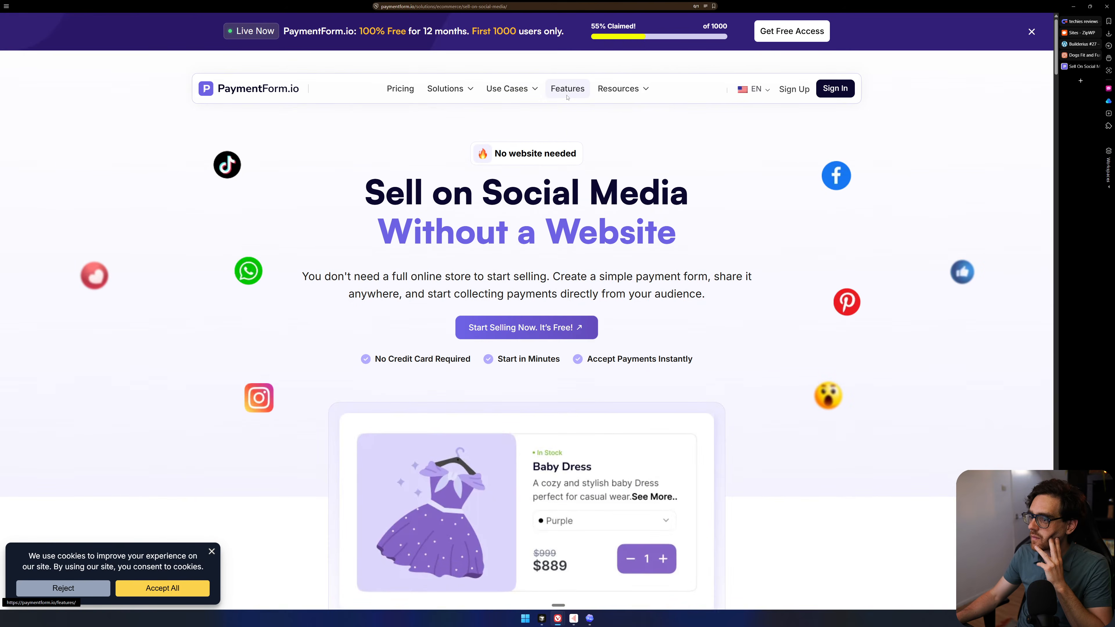
Open the Features page and examine the E-commerce feature cards, including subcategories and discount coupons.
{"action": "left_click", "coordinate": [567, 90]}
{"action": "scroll", "coordinate": [531, 248], "scroll_direction": "down", "scroll_amount": 3}
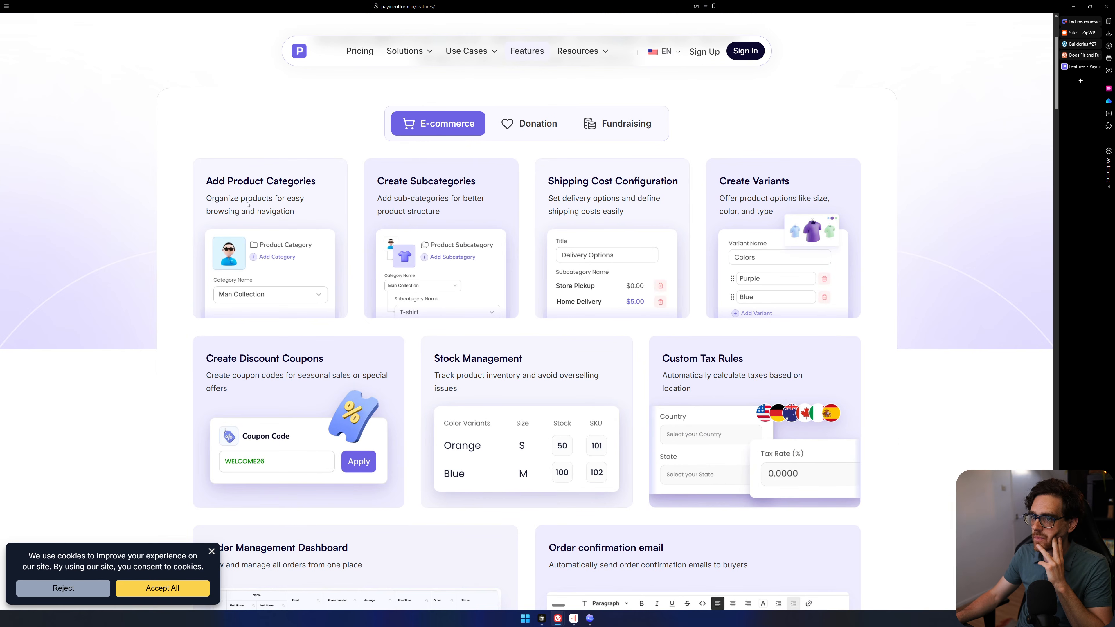
{"action": "left_click_drag", "start_coordinate": [394, 181], "coordinate": [510, 189]}
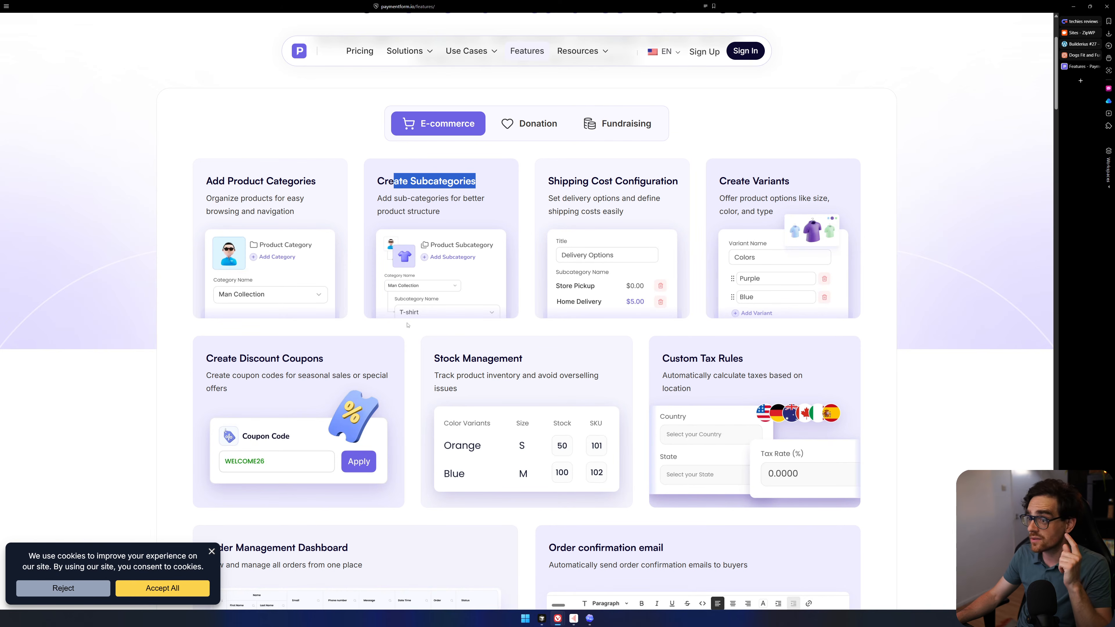
{"action": "scroll", "coordinate": [411, 324], "scroll_direction": "down", "scroll_amount": 3}
{"action": "left_click_drag", "start_coordinate": [228, 250], "coordinate": [275, 251]}
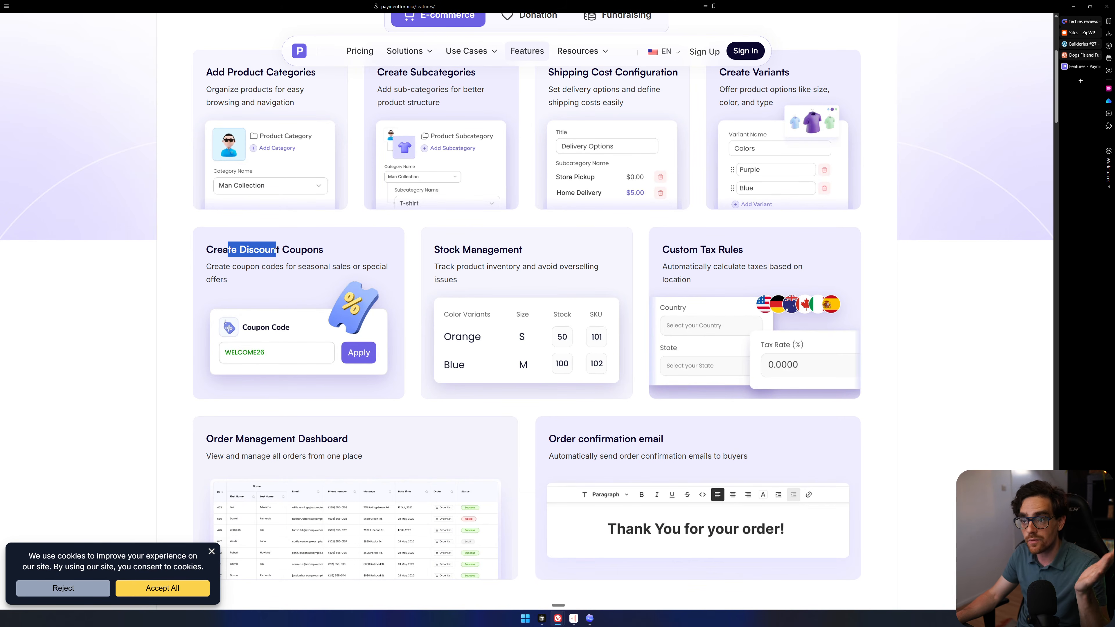
{"action": "scroll", "coordinate": [747, 365], "scroll_direction": "down", "scroll_amount": 4}
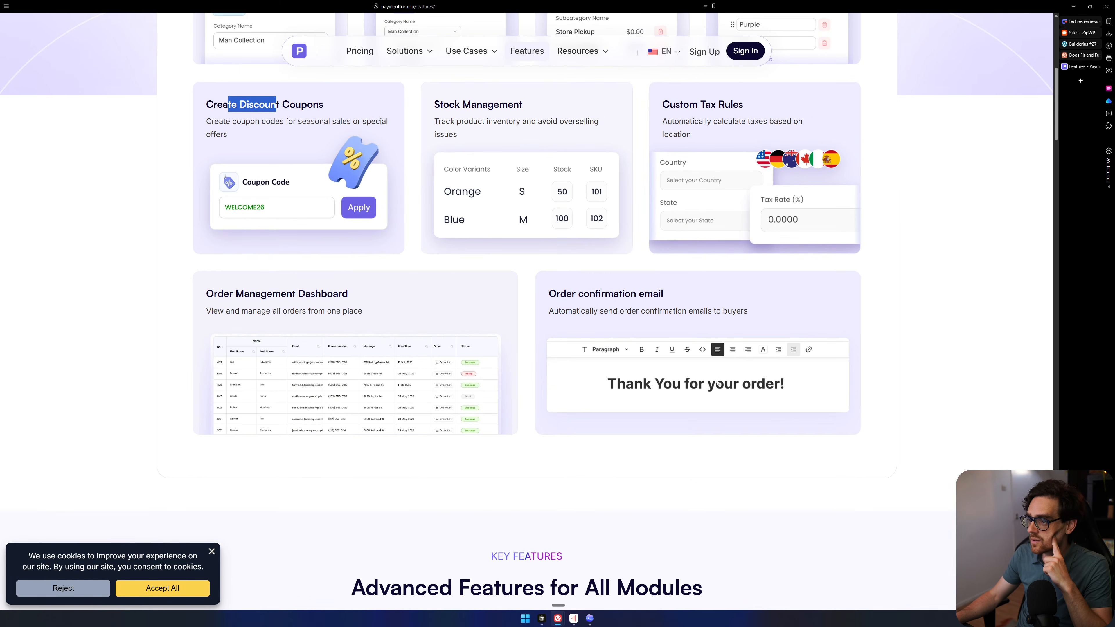
Review the Advanced Features for All Modules cards, the payment gateways and the FAQ on the Features page.
{"action": "scroll", "coordinate": [713, 380], "scroll_direction": "down", "scroll_amount": 15}
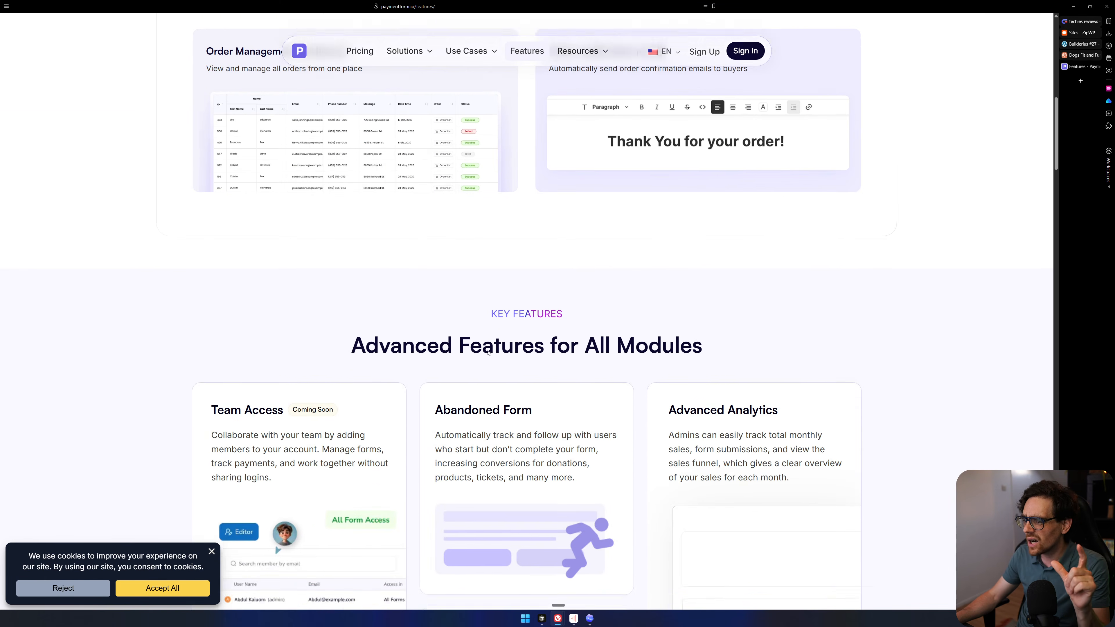
{"action": "scroll", "coordinate": [490, 350], "scroll_direction": "down", "scroll_amount": 15}
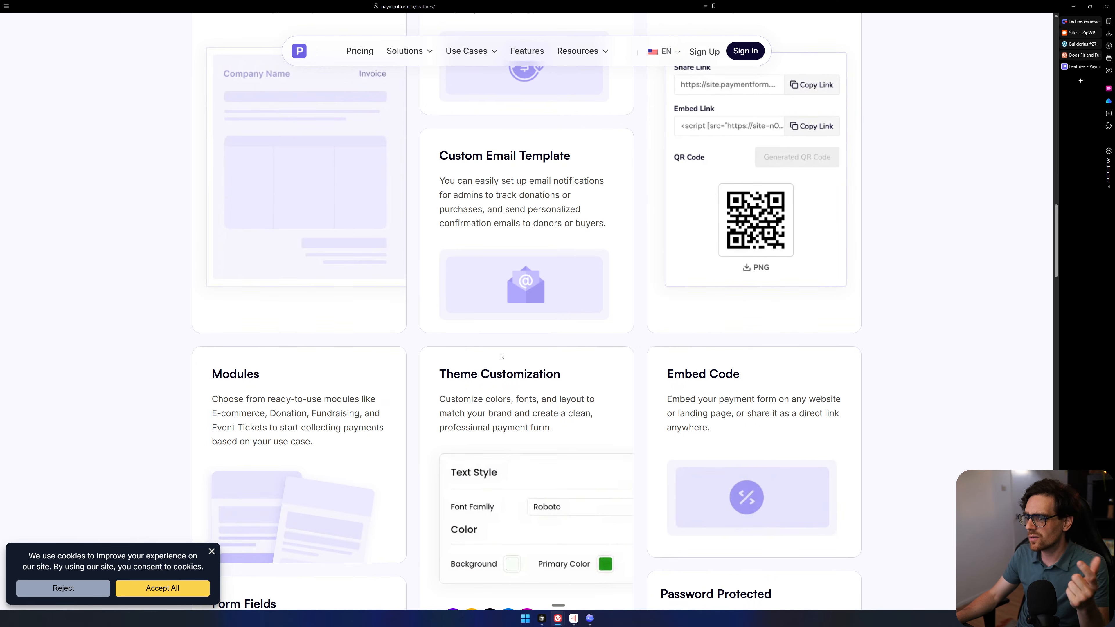
{"action": "scroll", "coordinate": [601, 359], "scroll_direction": "down", "scroll_amount": 10}
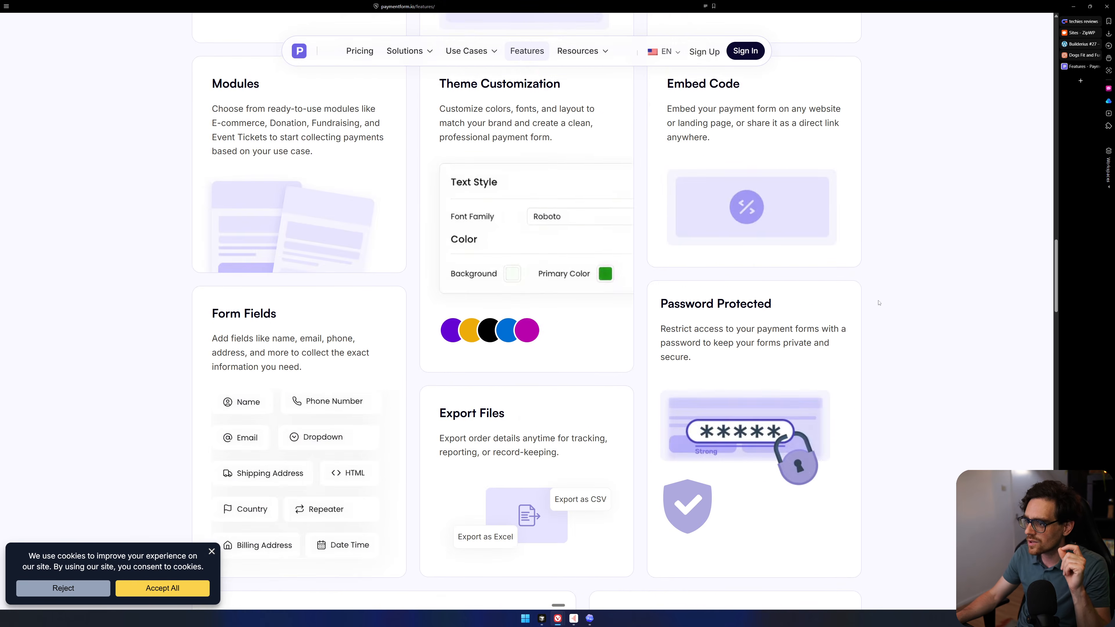
{"action": "scroll", "coordinate": [854, 314], "scroll_direction": "down", "scroll_amount": 6}
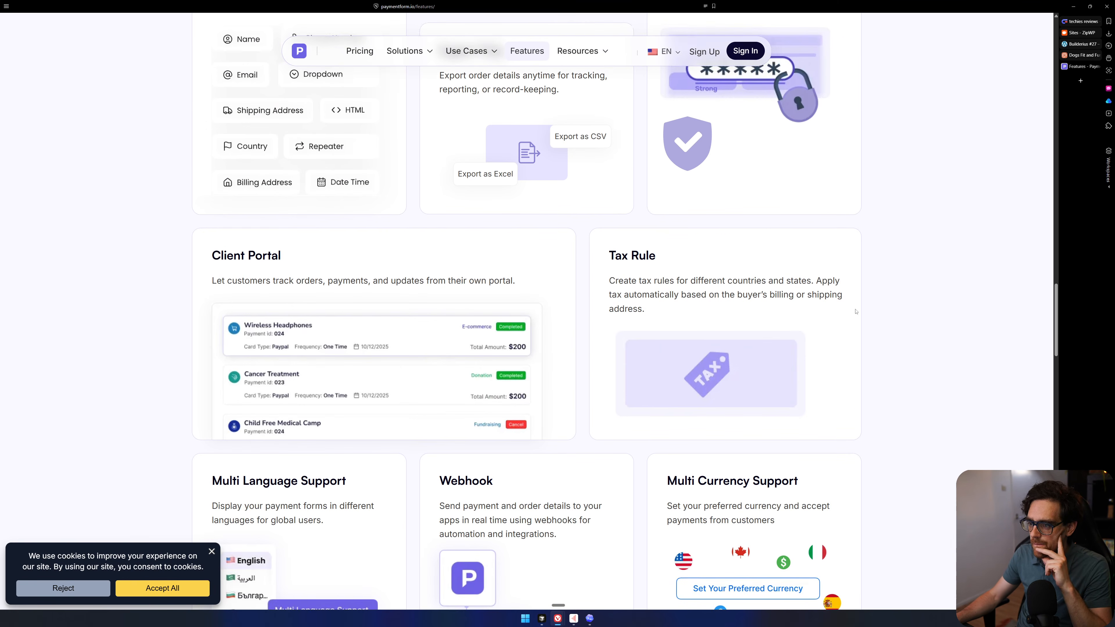
{"action": "scroll", "coordinate": [855, 311], "scroll_direction": "down", "scroll_amount": 7}
{"action": "scroll", "coordinate": [855, 311], "scroll_direction": "down", "scroll_amount": 4}
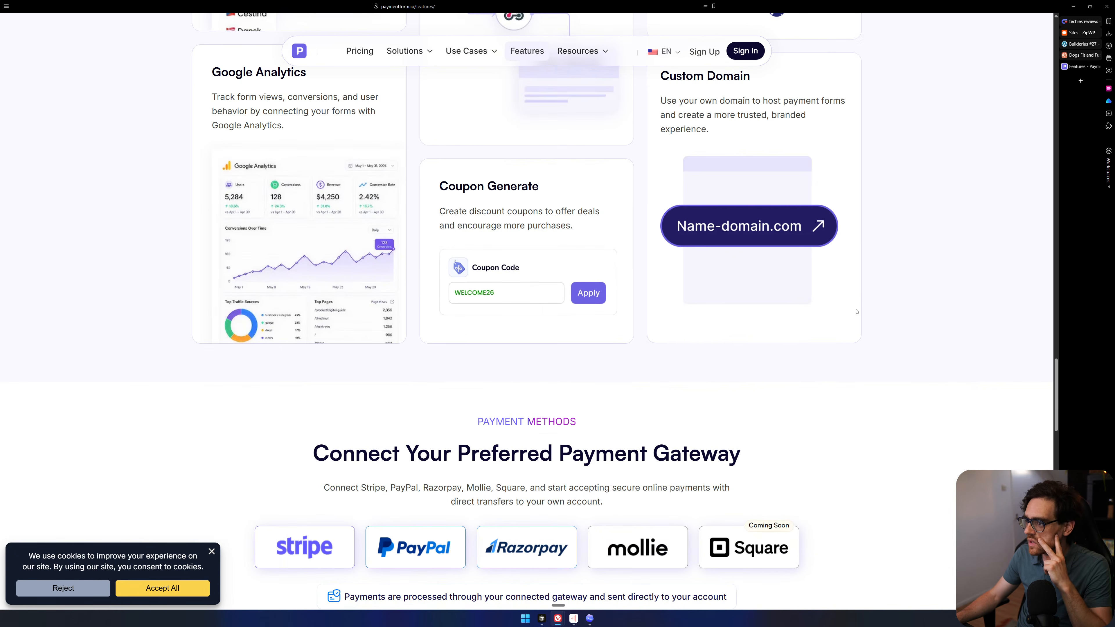
{"action": "scroll", "coordinate": [888, 297], "scroll_direction": "down", "scroll_amount": 14}
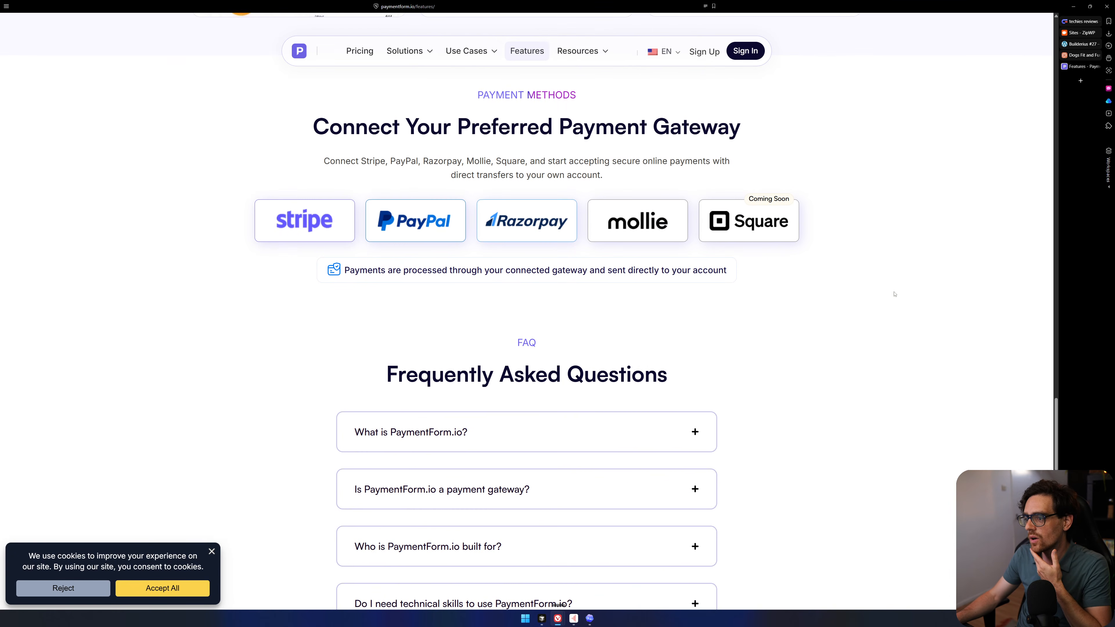
{"action": "scroll", "coordinate": [901, 291], "scroll_direction": "up", "scroll_amount": 20}
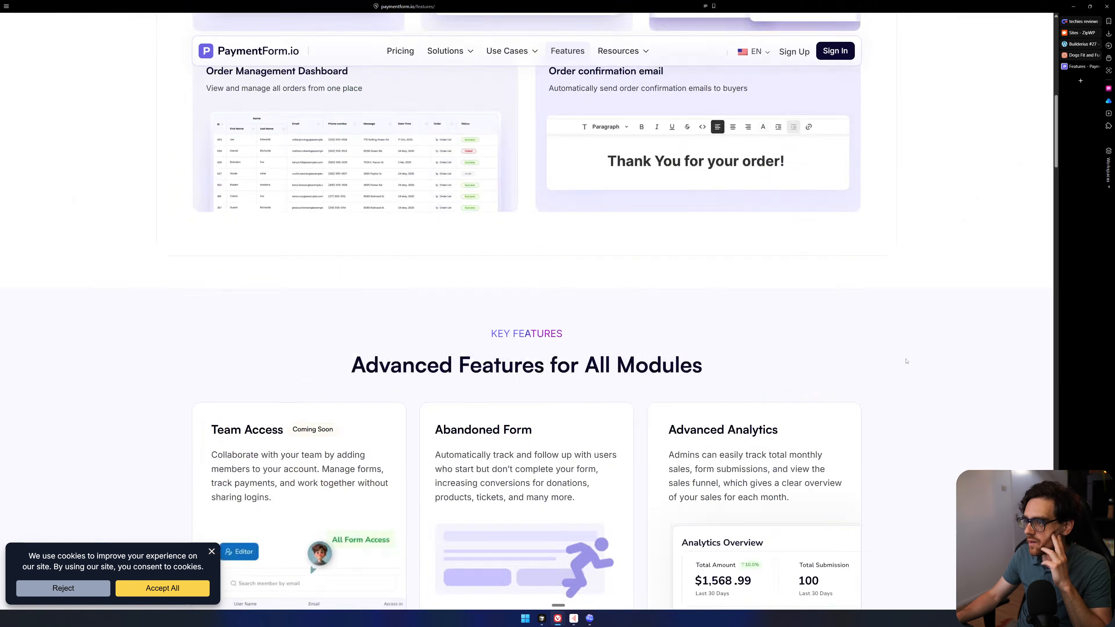
Switch back to the Builderius page and allow Codex's module-setting update tool for this session to apply the gallery CSS.
{"action": "left_click", "coordinate": [1076, 55]}
{"action": "left_click", "coordinate": [1076, 45]}
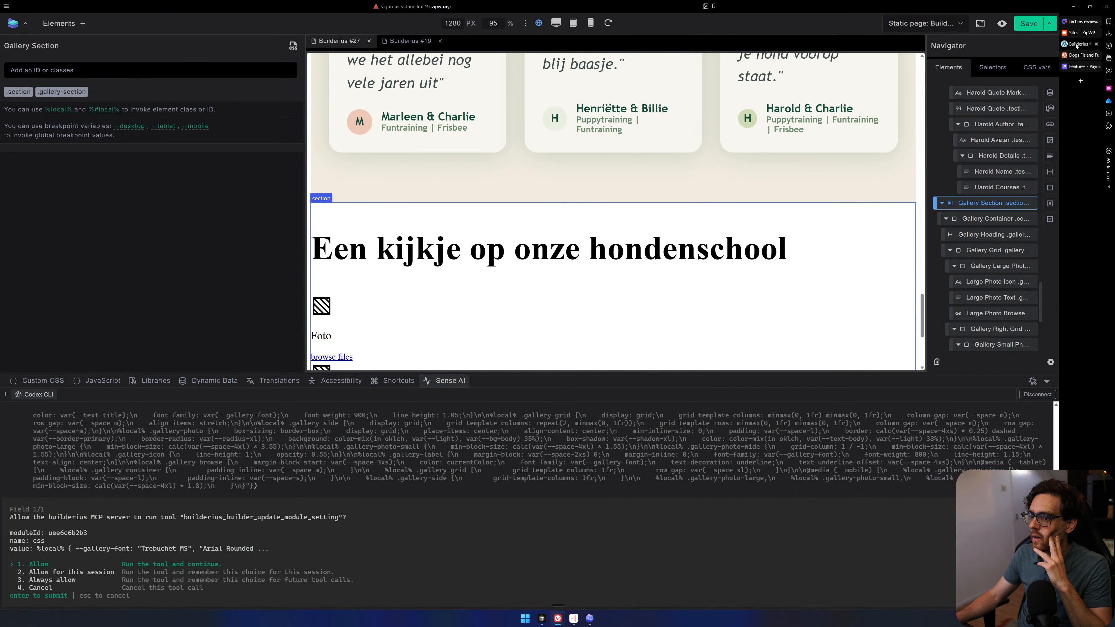
{"action": "left_click", "coordinate": [540, 519]}
{"action": "key", "text": "Down"}
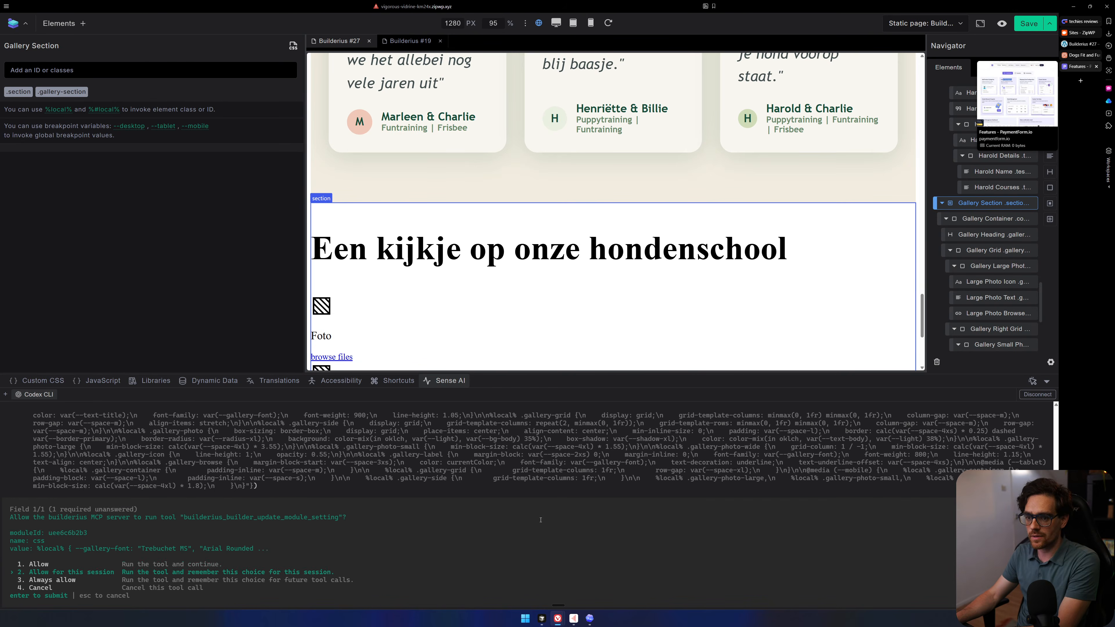
{"action": "key", "text": "Return"}
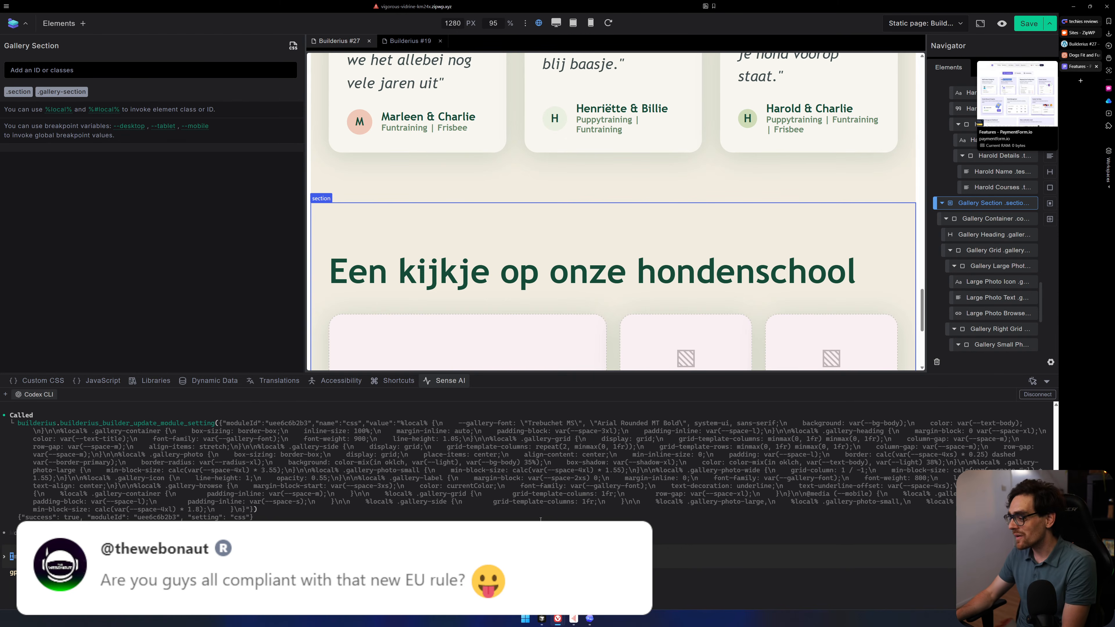
Open YouTube in a new browser tab and search for "thewebonaut".
{"action": "left_click", "coordinate": [1077, 82]}
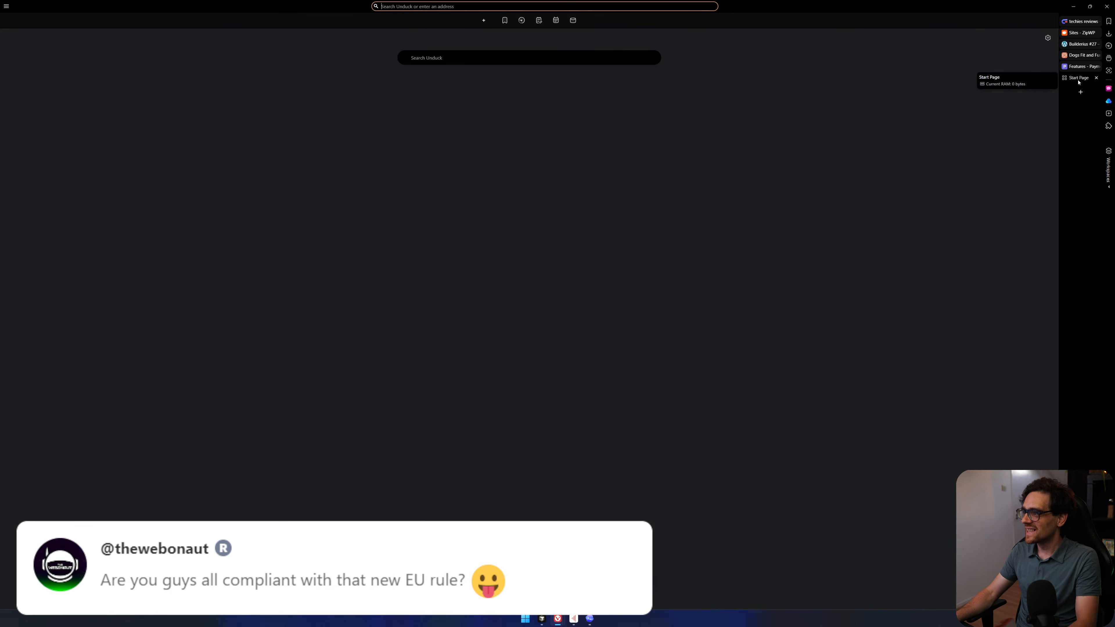
{"action": "type", "text": "youtube.com"}
{"action": "key", "text": "Return"}
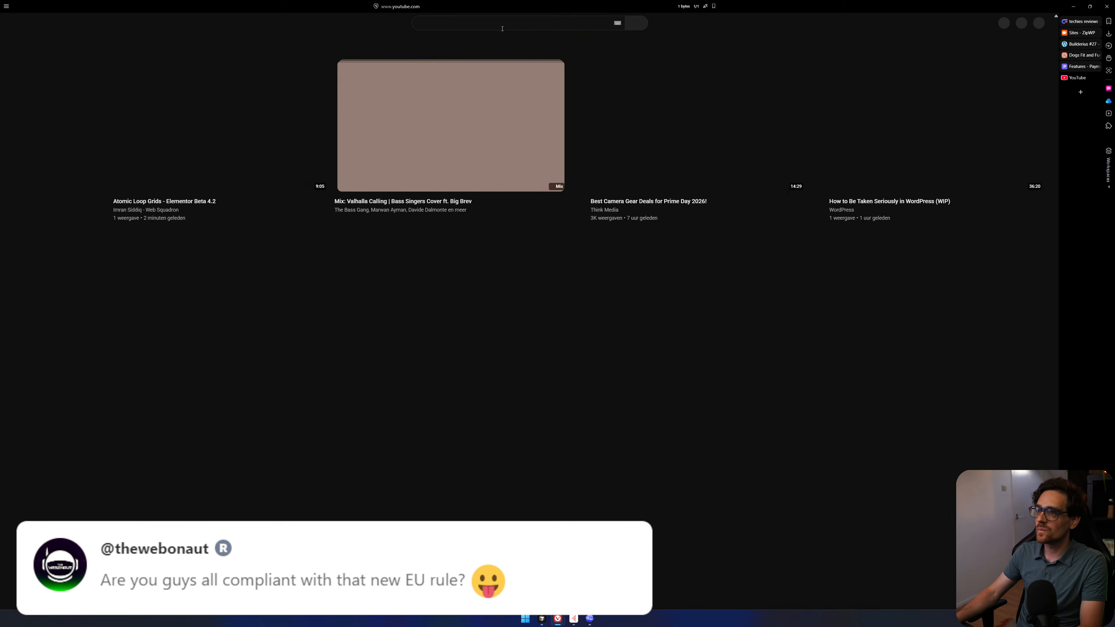
{"action": "type", "text": "theweb"}
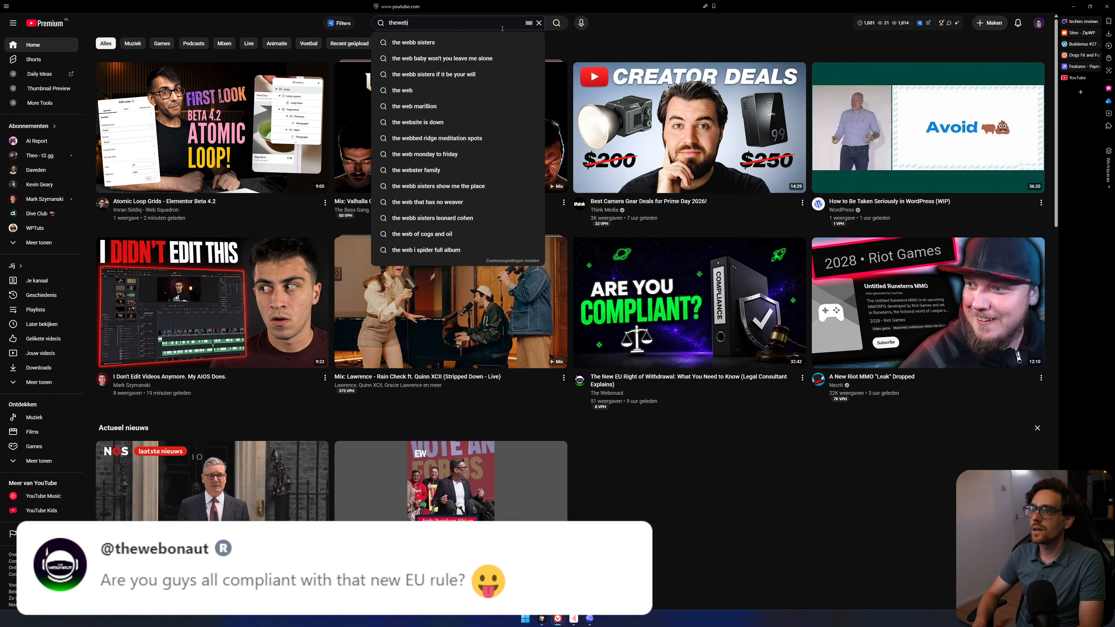
{"action": "type", "text": "onaut"}
{"action": "key", "text": "Return"}
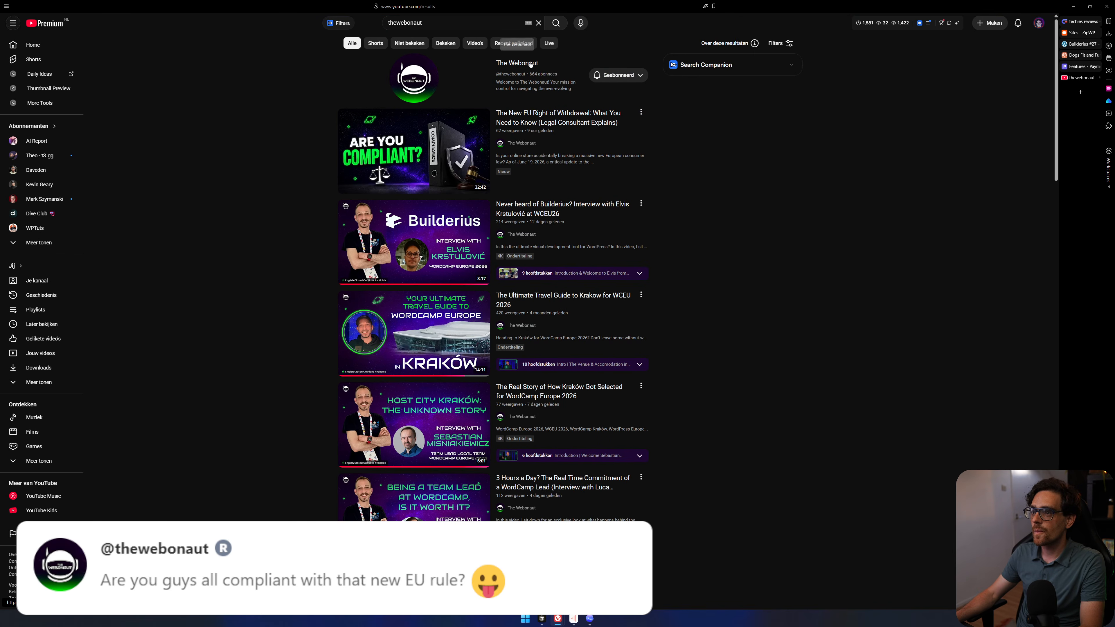
Open The Webonaut's video on the new EU Right of Withdrawal from the channel page, pause it and select its web address.
{"action": "left_click", "coordinate": [529, 65]}
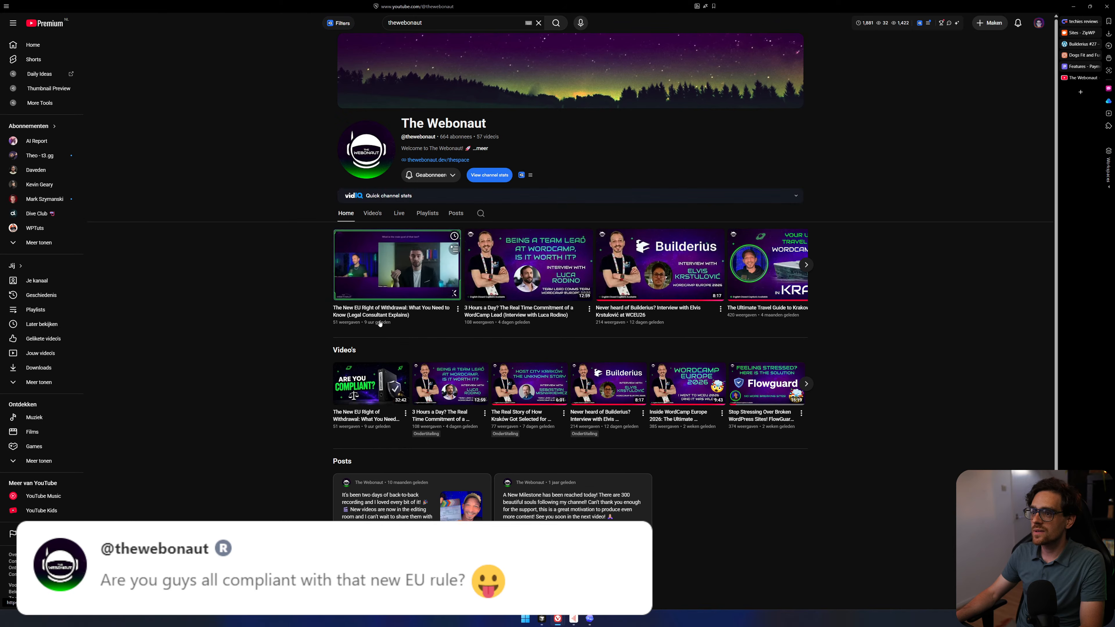
{"action": "left_click", "coordinate": [381, 330]}
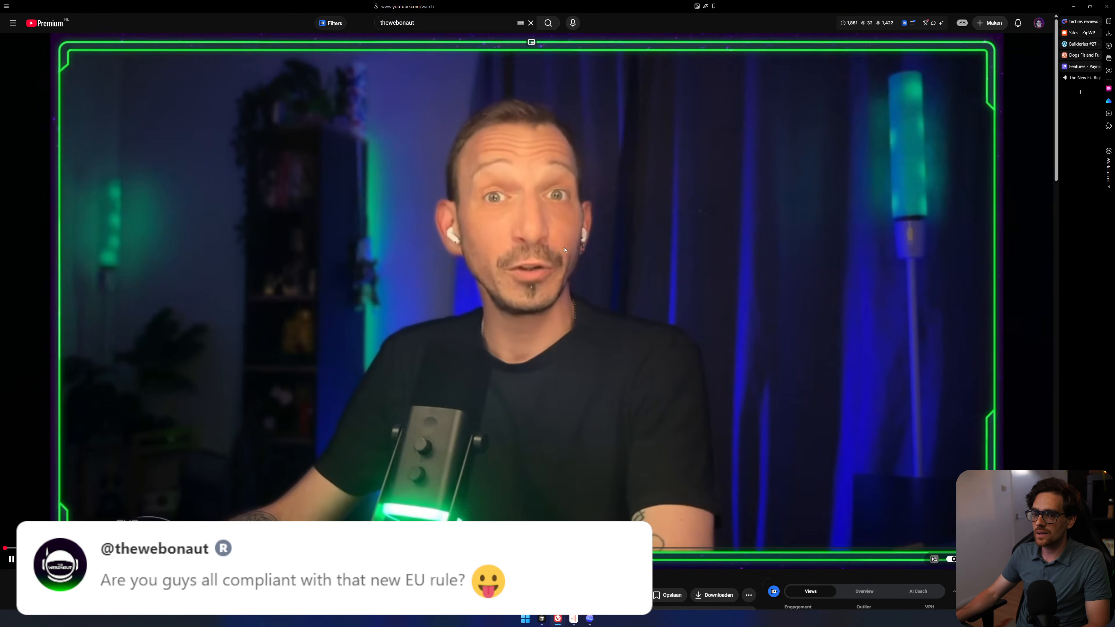
{"action": "left_click", "coordinate": [565, 250]}
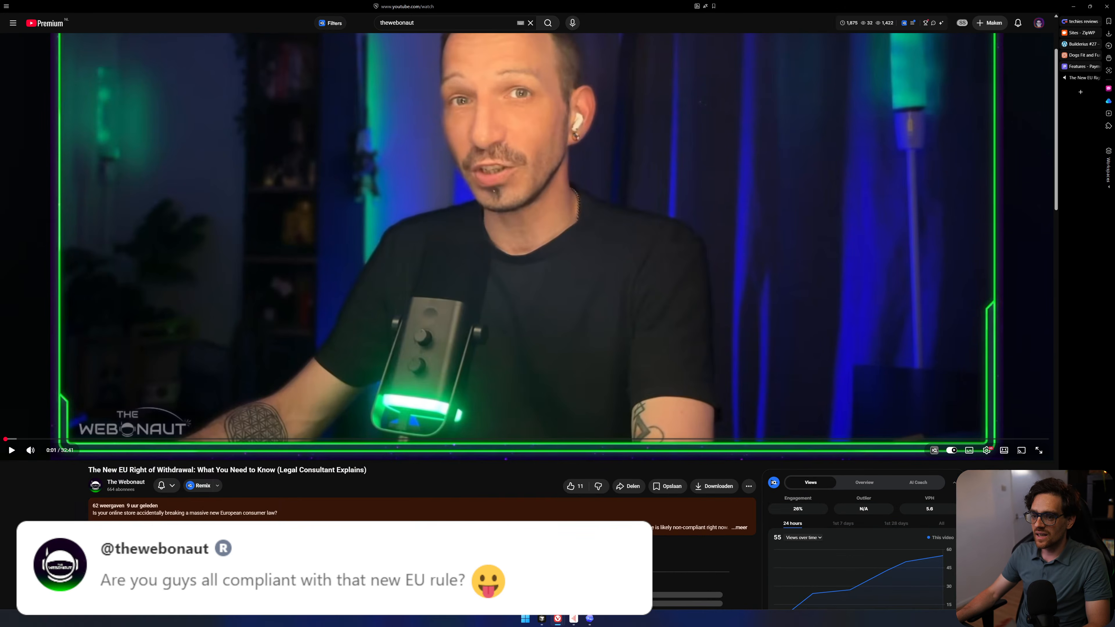
{"action": "left_click_drag", "start_coordinate": [97, 471], "coordinate": [167, 471]}
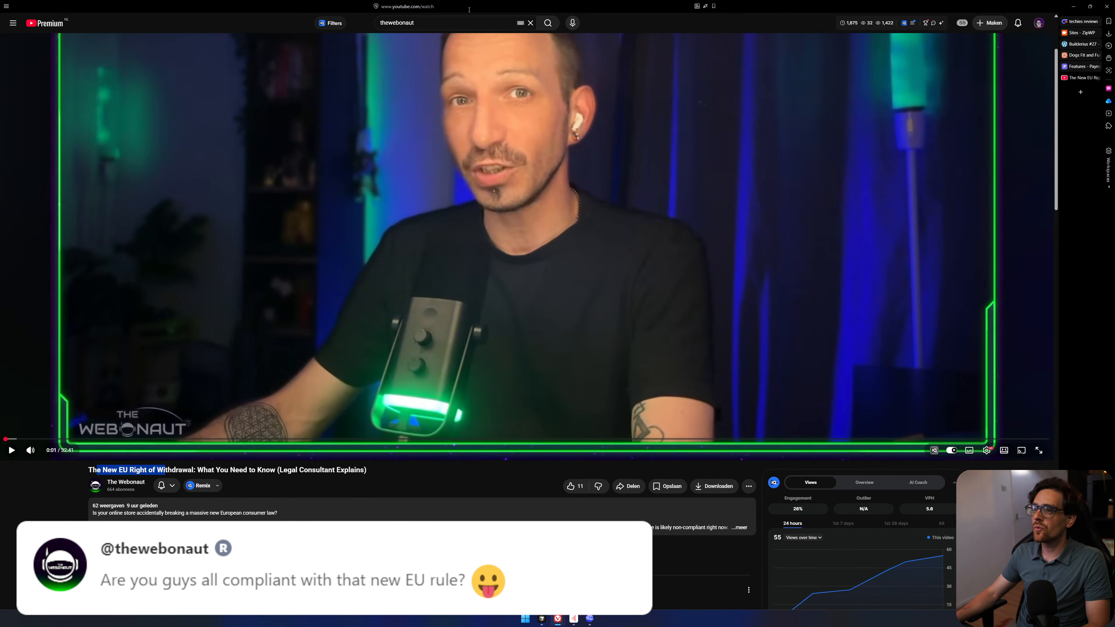
{"action": "left_click", "coordinate": [605, 7]}
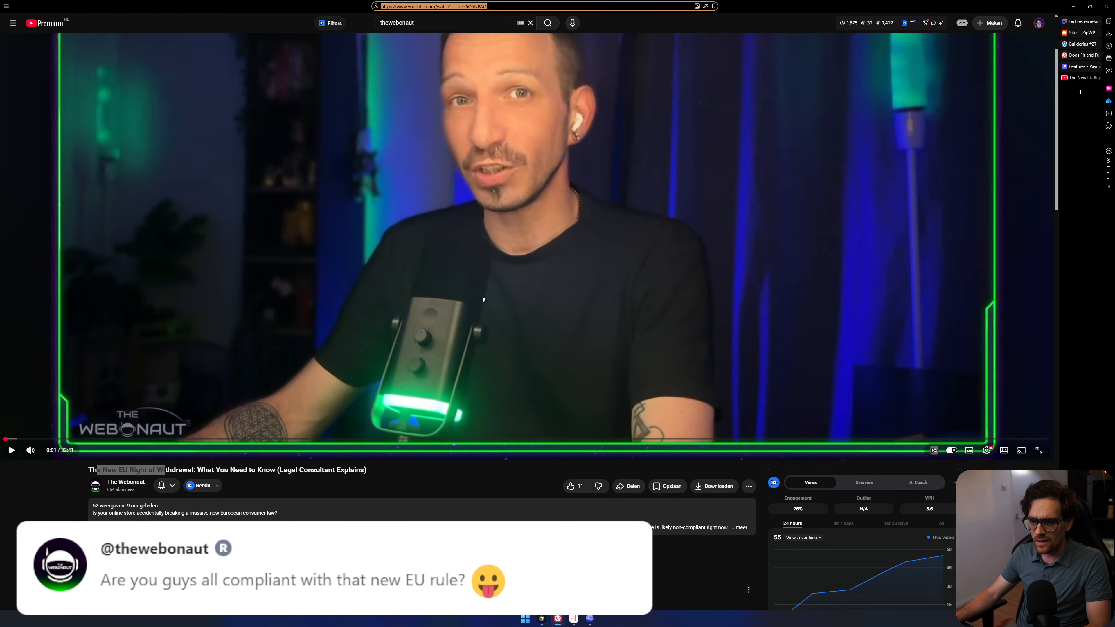
Expand the video's full description and enlarge the page zoom for reading.
{"action": "left_click", "coordinate": [435, 506]}
{"action": "scroll", "coordinate": [436, 506], "scroll_direction": "down", "scroll_amount": 1}
{"action": "scroll", "coordinate": [435, 506], "scroll_direction": "down", "scroll_amount": 2}
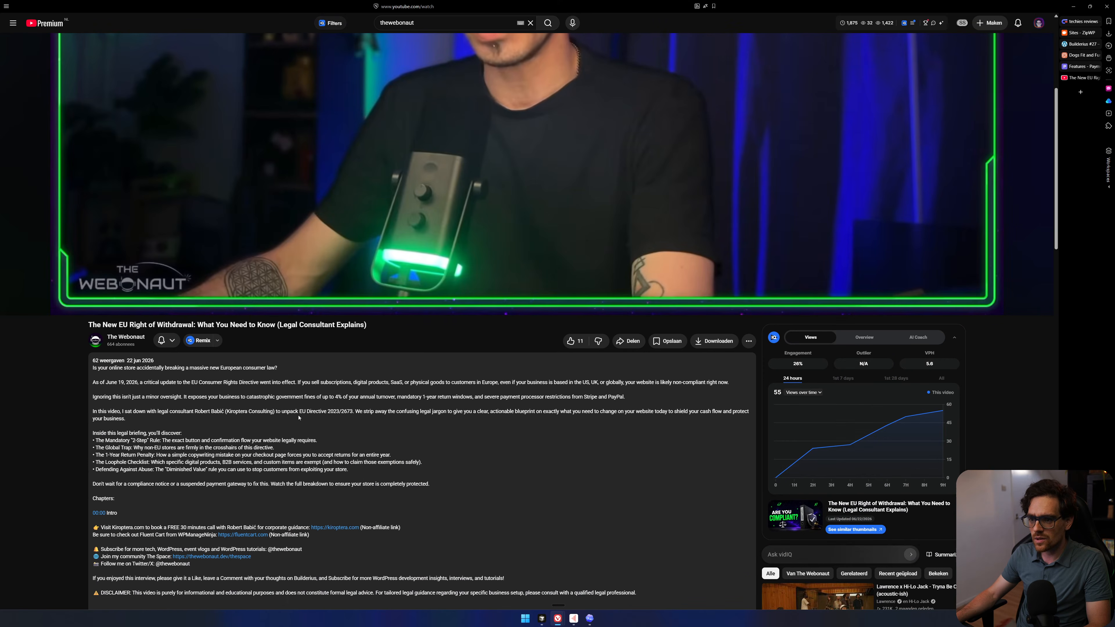
{"action": "key", "text": "ctrl+plus"}
{"action": "key", "text": "ctrl+plus"}
{"action": "key", "text": "ctrl+plus"}
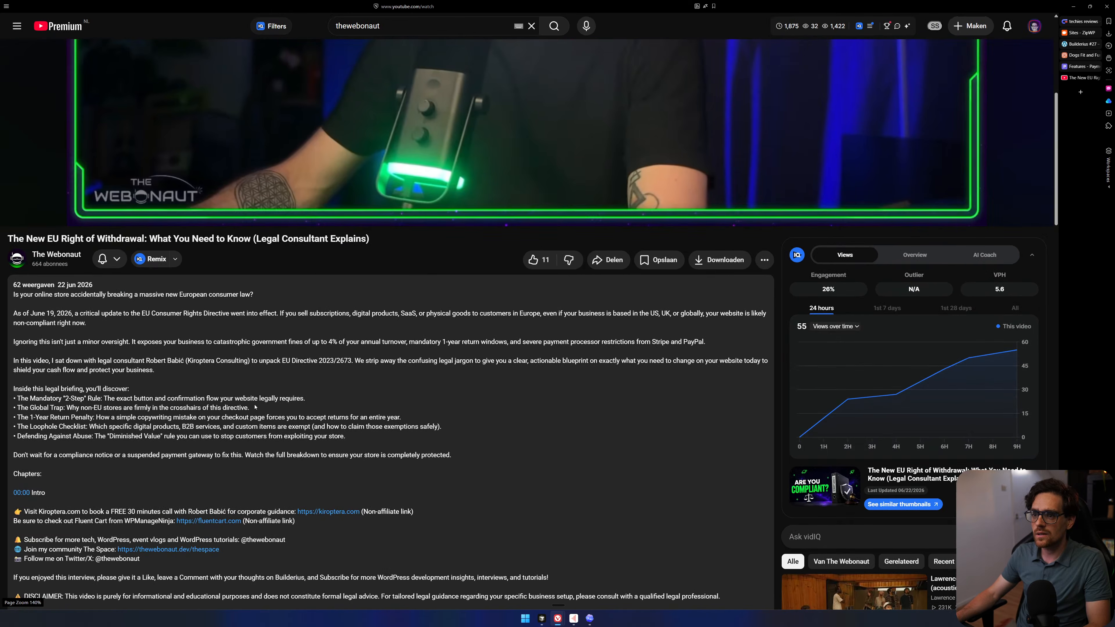
{"action": "key", "text": "ctrl+plus"}
Read the description's EU directive details, including the Global Trap, 1-Year Return Penalty and Loophole Checklist points.
{"action": "left_click_drag", "start_coordinate": [402, 266], "coordinate": [482, 267]}
{"action": "left_click", "coordinate": [542, 271]}
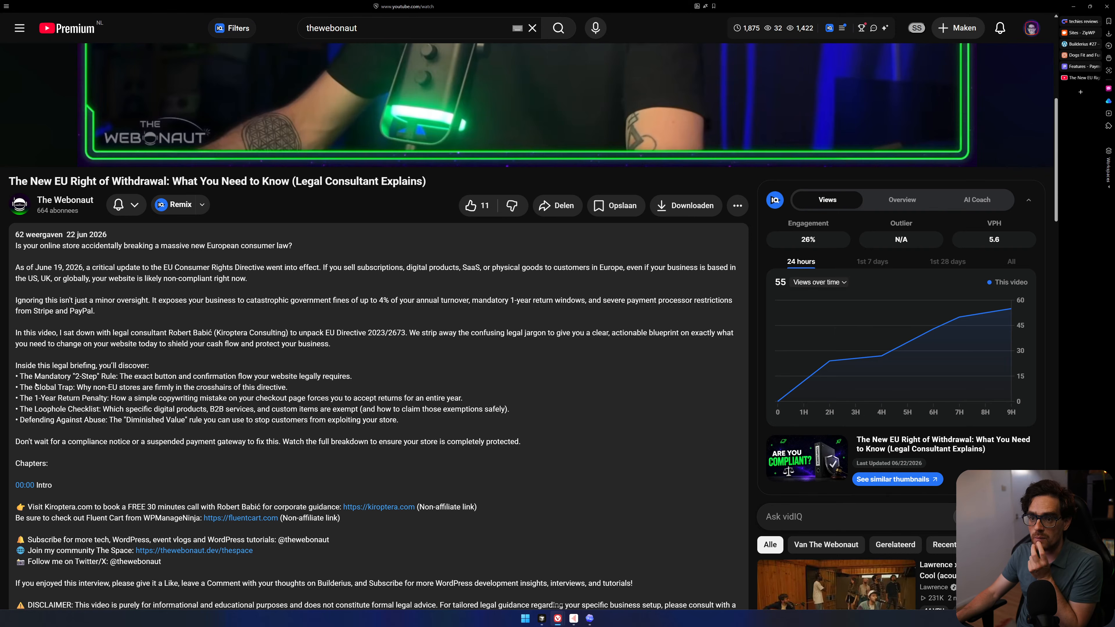
{"action": "left_click_drag", "start_coordinate": [28, 389], "coordinate": [96, 388]}
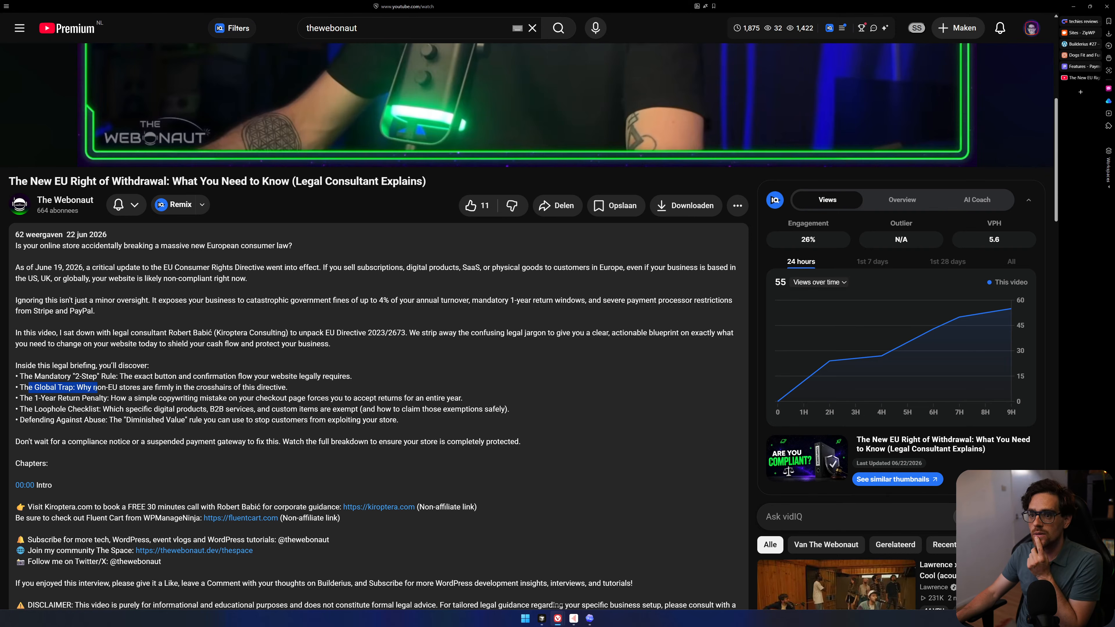
{"action": "left_click", "coordinate": [58, 398]}
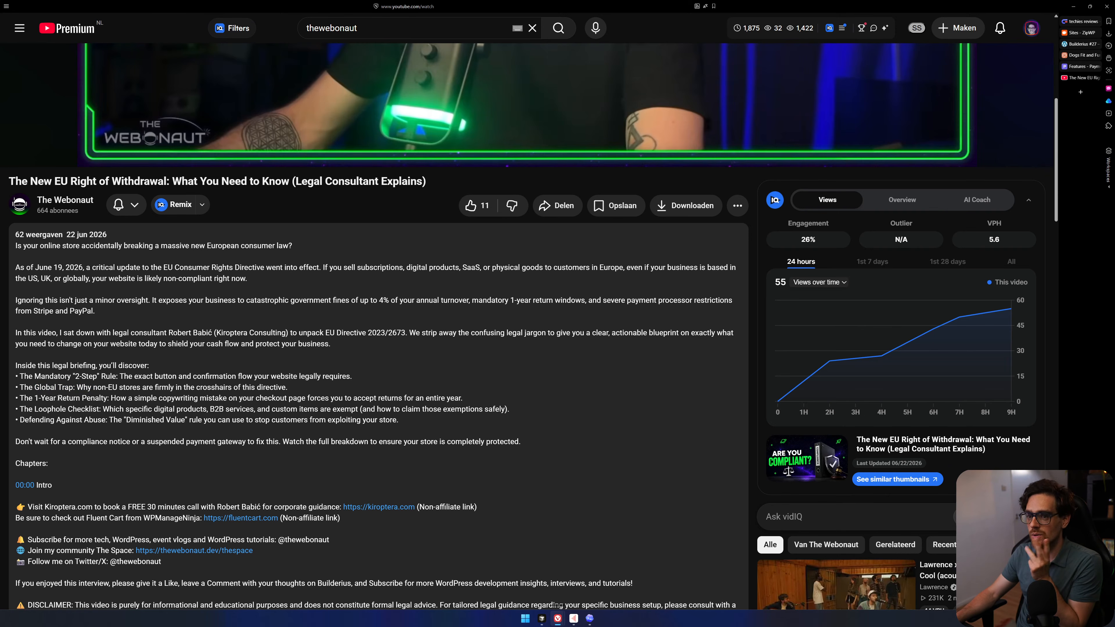
{"action": "left_click_drag", "start_coordinate": [32, 398], "coordinate": [102, 390]}
{"action": "left_click", "coordinate": [74, 401]}
{"action": "left_click_drag", "start_coordinate": [29, 409], "coordinate": [92, 408]}
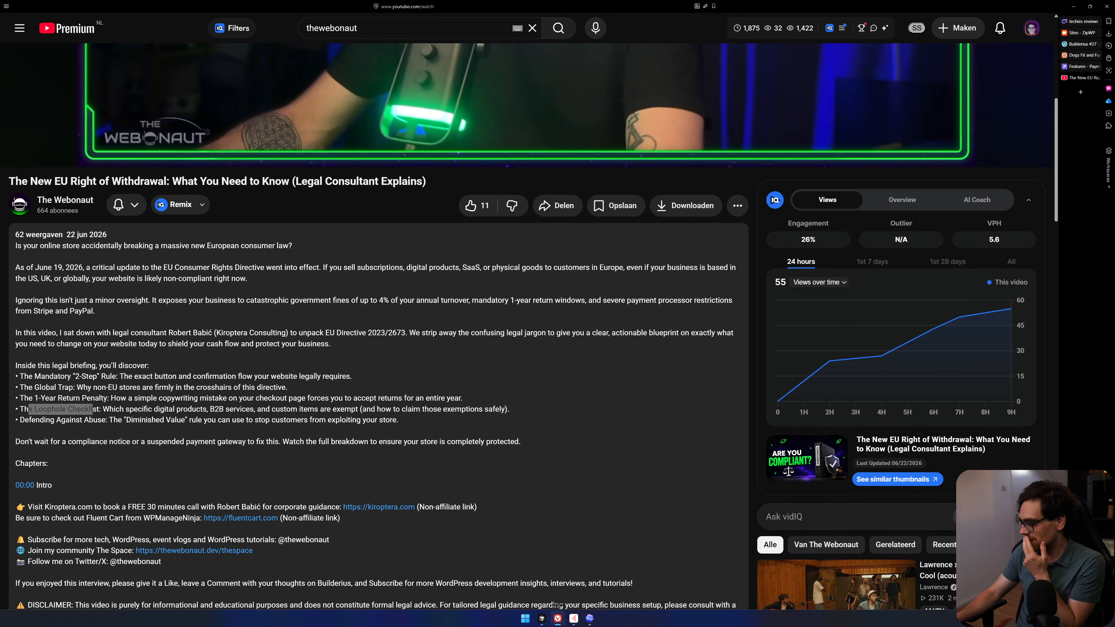
Return to PaymentForm.io's Features page and skim its feature cards, payment gateways and FAQ again.
{"action": "left_click", "coordinate": [1075, 69]}
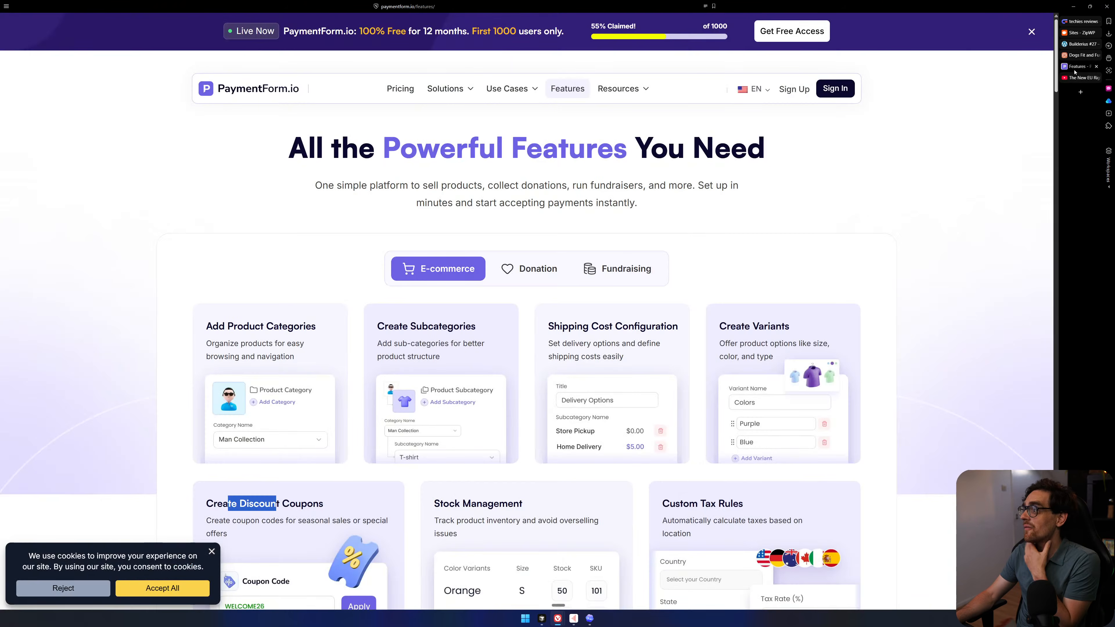
{"action": "scroll", "coordinate": [920, 194], "scroll_direction": "down", "scroll_amount": 4}
{"action": "scroll", "coordinate": [919, 193], "scroll_direction": "down", "scroll_amount": 10}
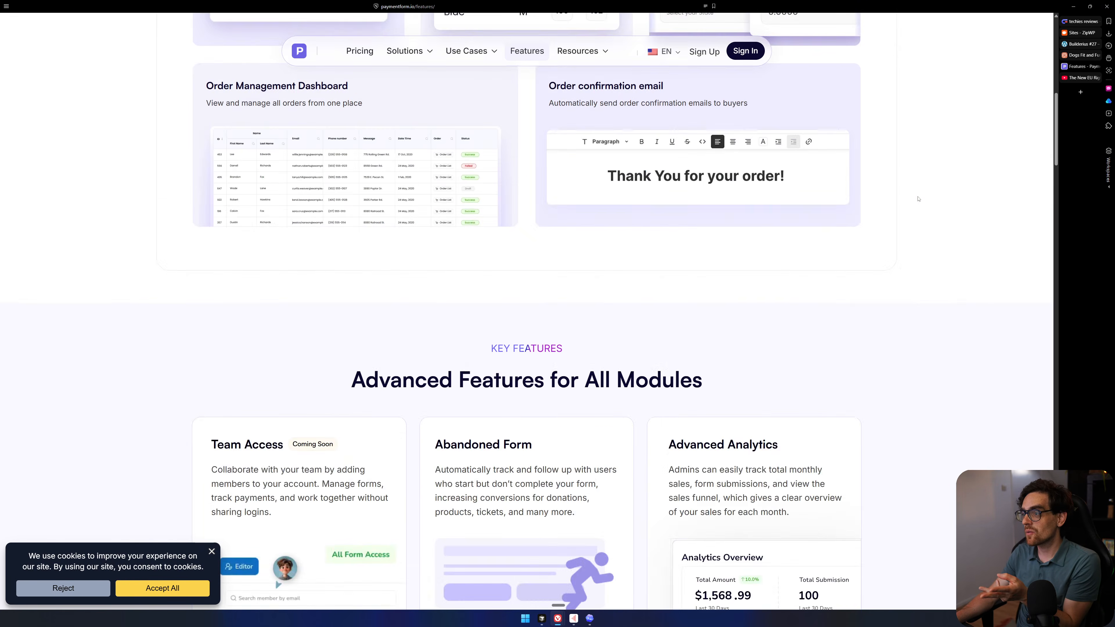
{"action": "scroll", "coordinate": [918, 199], "scroll_direction": "down", "scroll_amount": 4}
{"action": "scroll", "coordinate": [918, 199], "scroll_direction": "down", "scroll_amount": 14}
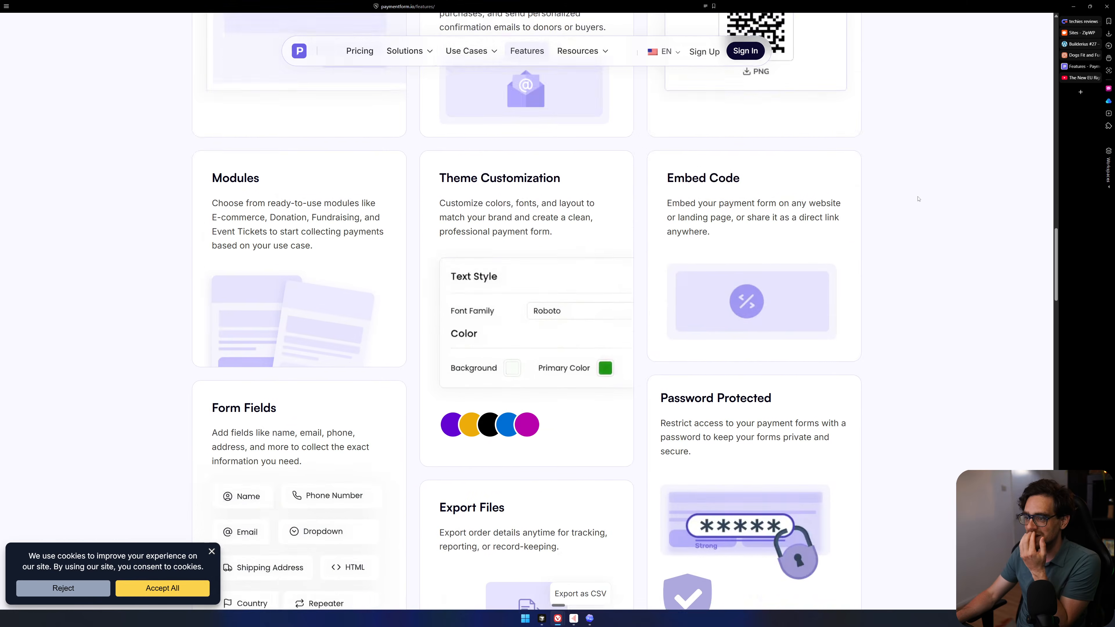
{"action": "scroll", "coordinate": [917, 199], "scroll_direction": "down", "scroll_amount": 8}
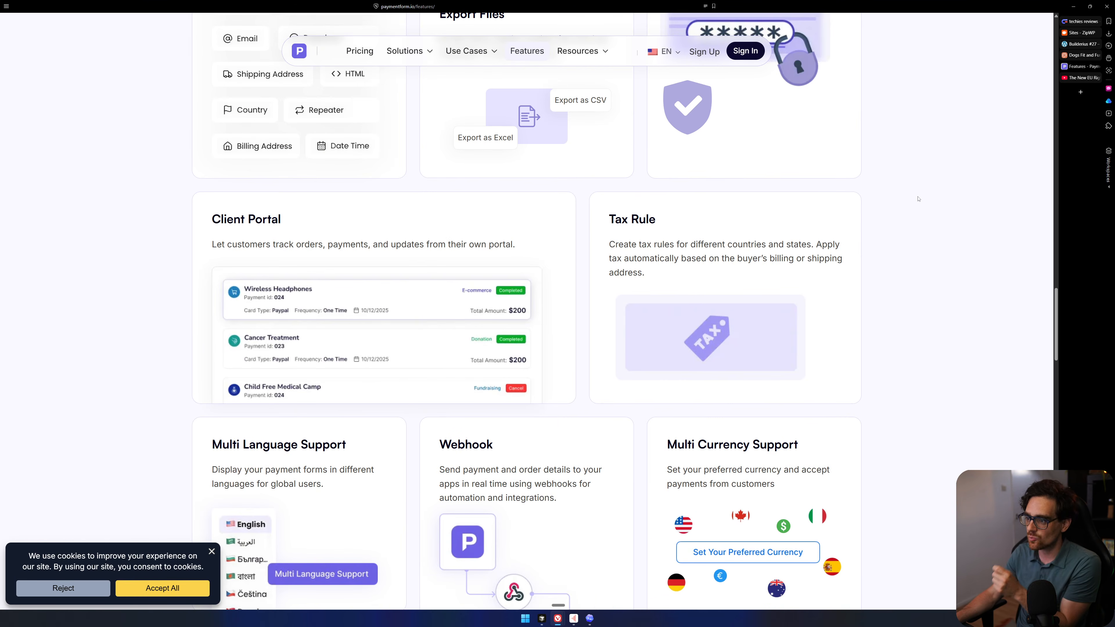
{"action": "scroll", "coordinate": [917, 199], "scroll_direction": "down", "scroll_amount": 16}
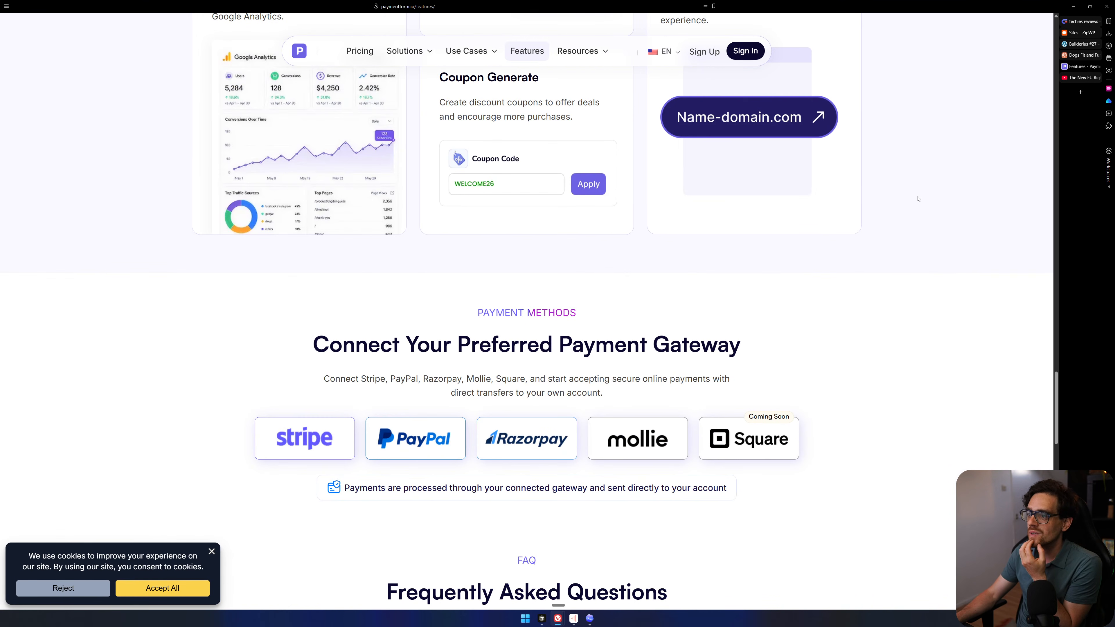
{"action": "scroll", "coordinate": [917, 199], "scroll_direction": "down", "scroll_amount": 13}
{"action": "scroll", "coordinate": [904, 238], "scroll_direction": "up", "scroll_amount": 2}
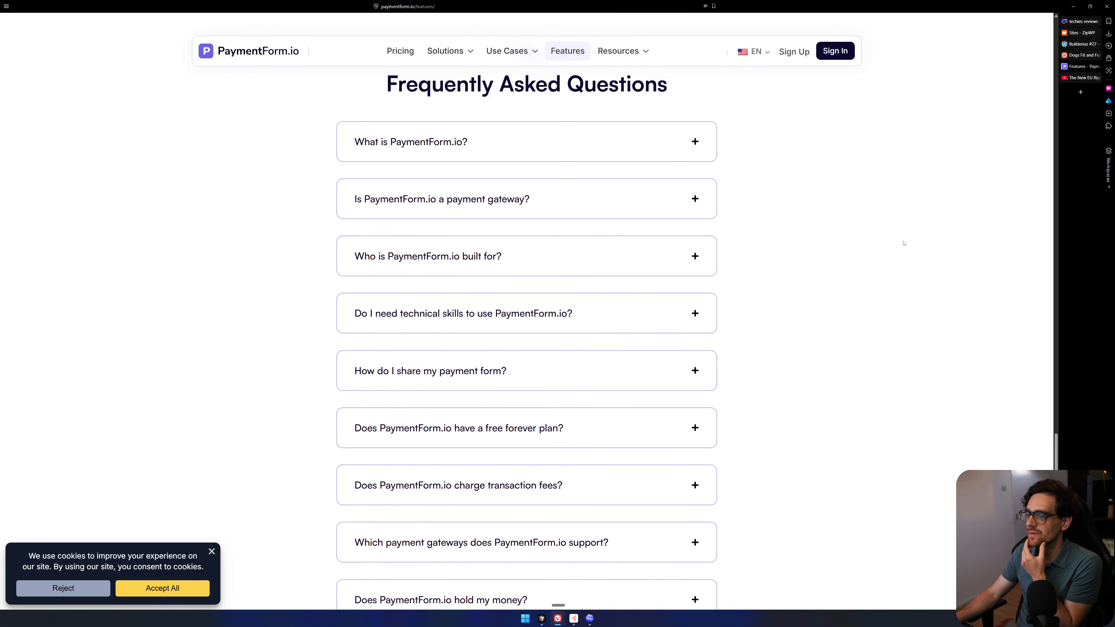
Switch to the Builderius page and examine the restyled gallery grid with its photo placeholders.
{"action": "mouse_move", "coordinate": [1079, 61]}
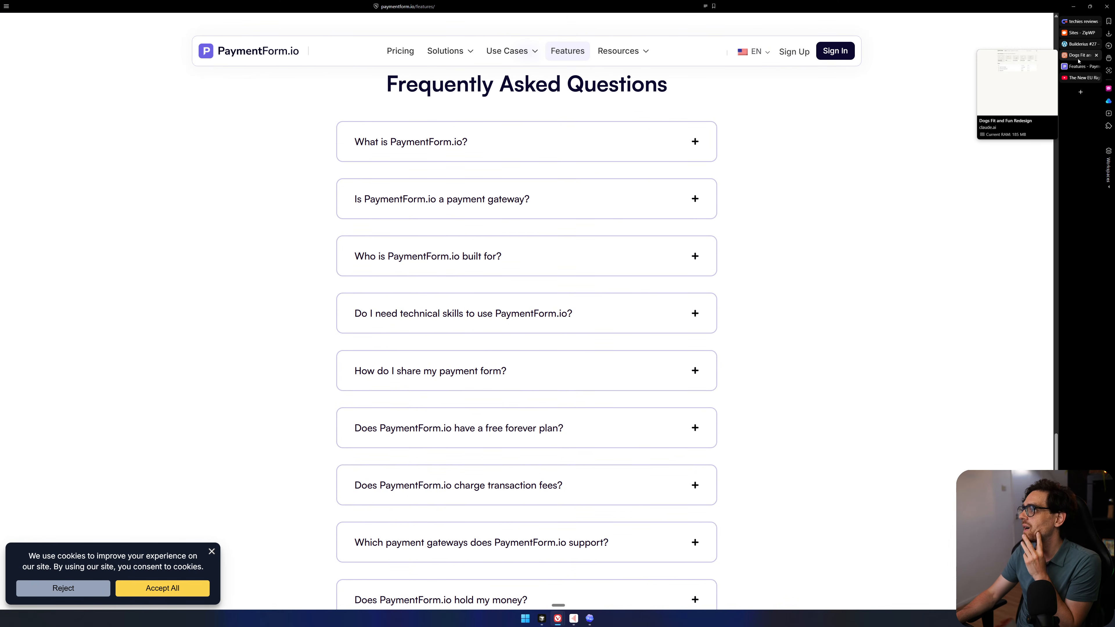
{"action": "left_click", "coordinate": [1080, 44]}
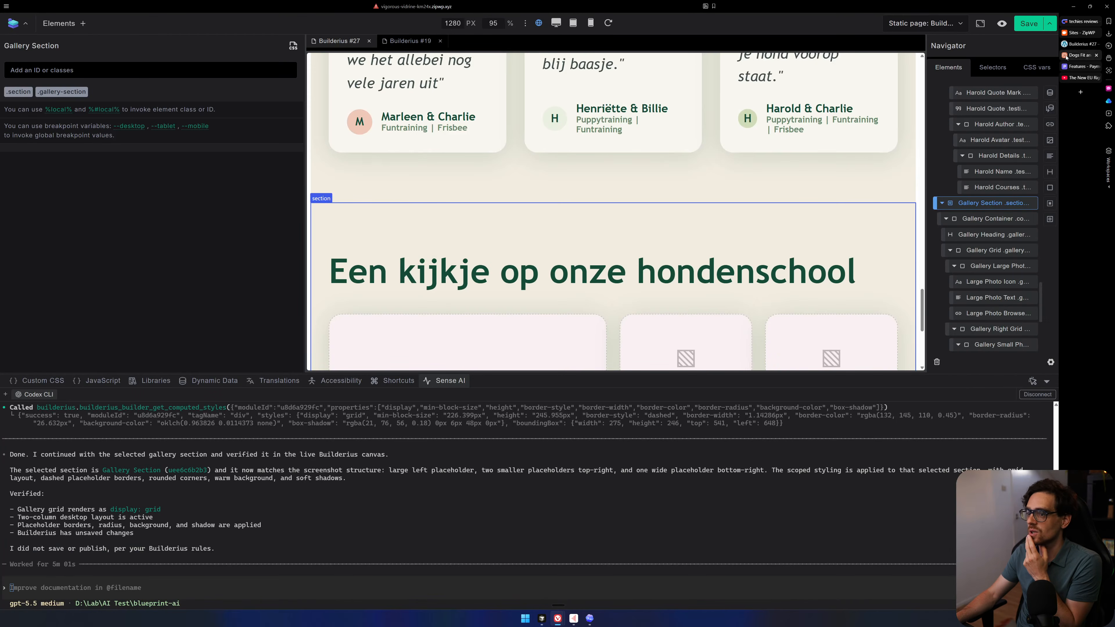
{"action": "scroll", "coordinate": [766, 188], "scroll_direction": "down", "scroll_amount": 2}
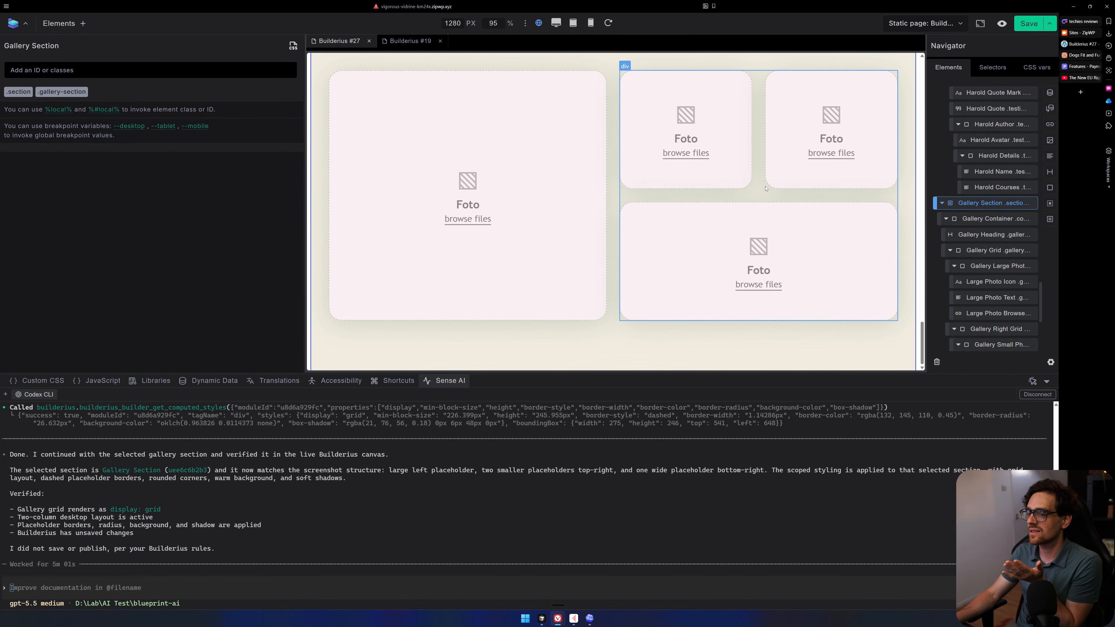
{"action": "scroll", "coordinate": [488, 145], "scroll_direction": "up", "scroll_amount": 1}
Select the Gallery Container and prompt Codex to "remove the placeholder text like foto and the dashed outline", then check the gallery boxes.
{"action": "left_click", "coordinate": [490, 129]}
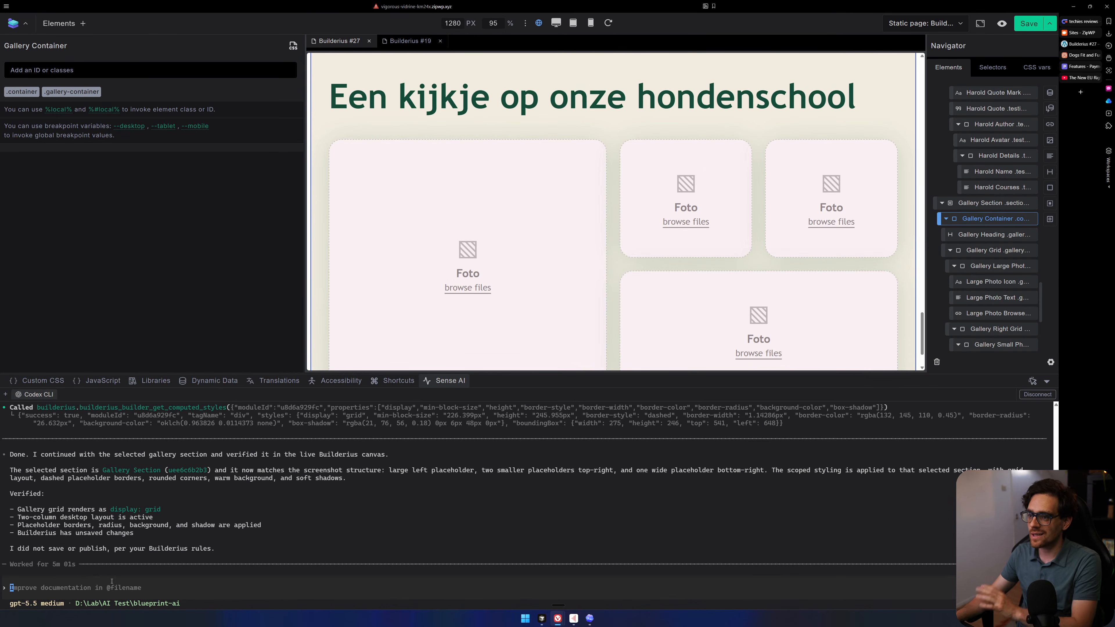
{"action": "type", "text": "re"}
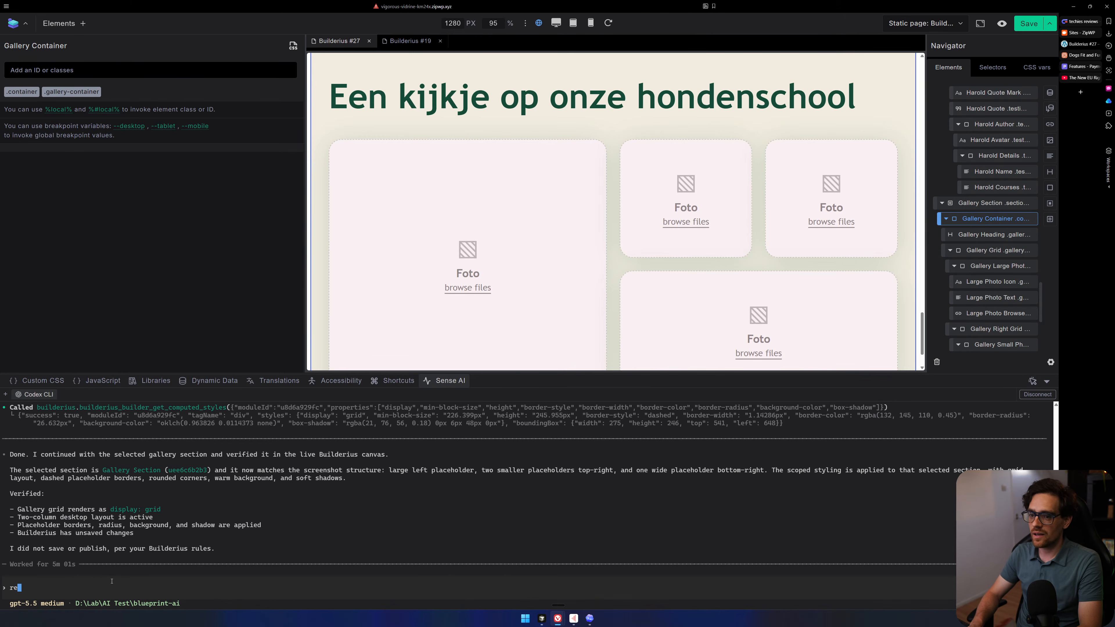
{"action": "type", "text": "move the place"}
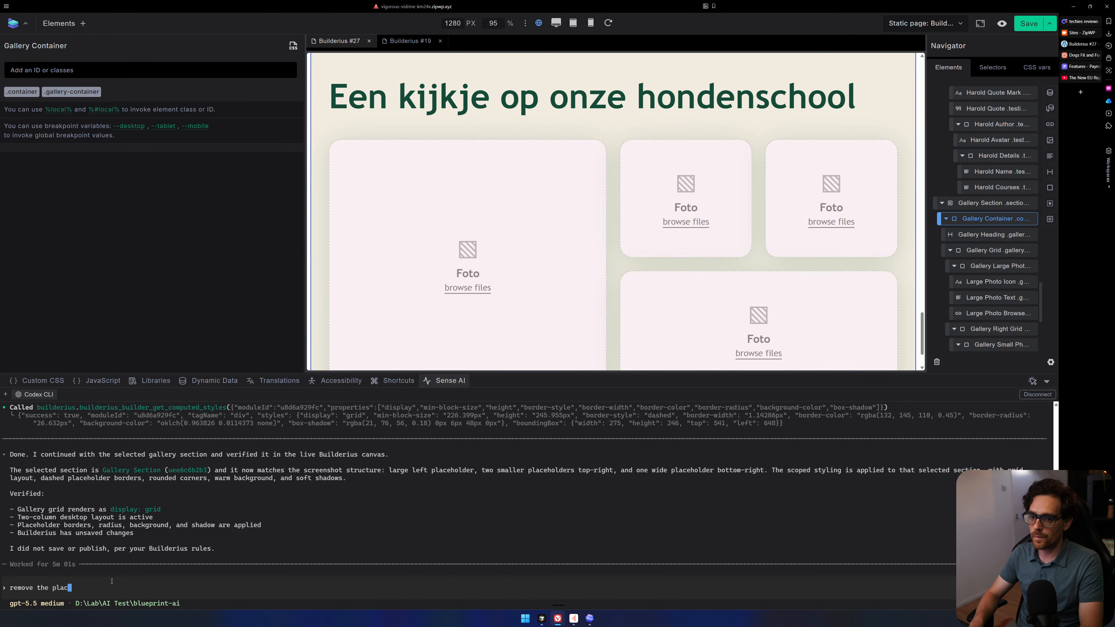
{"action": "key", "text": "BackSpace"}
{"action": "key", "text": "BackSpace"}
{"action": "type", "text": "lder text "}
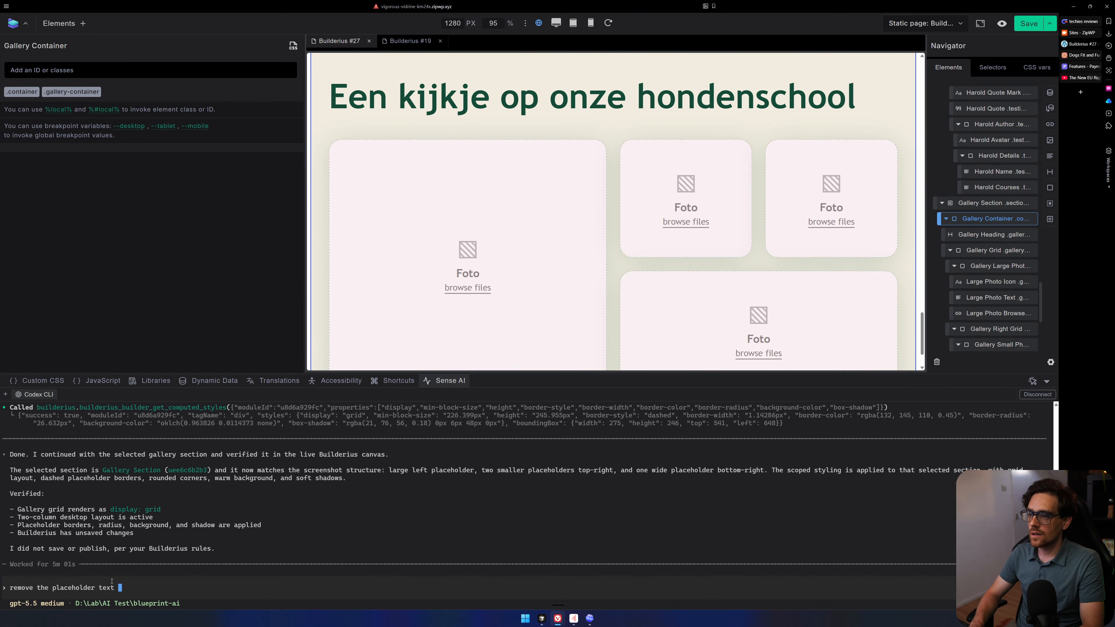
{"action": "type", "text": "like "}
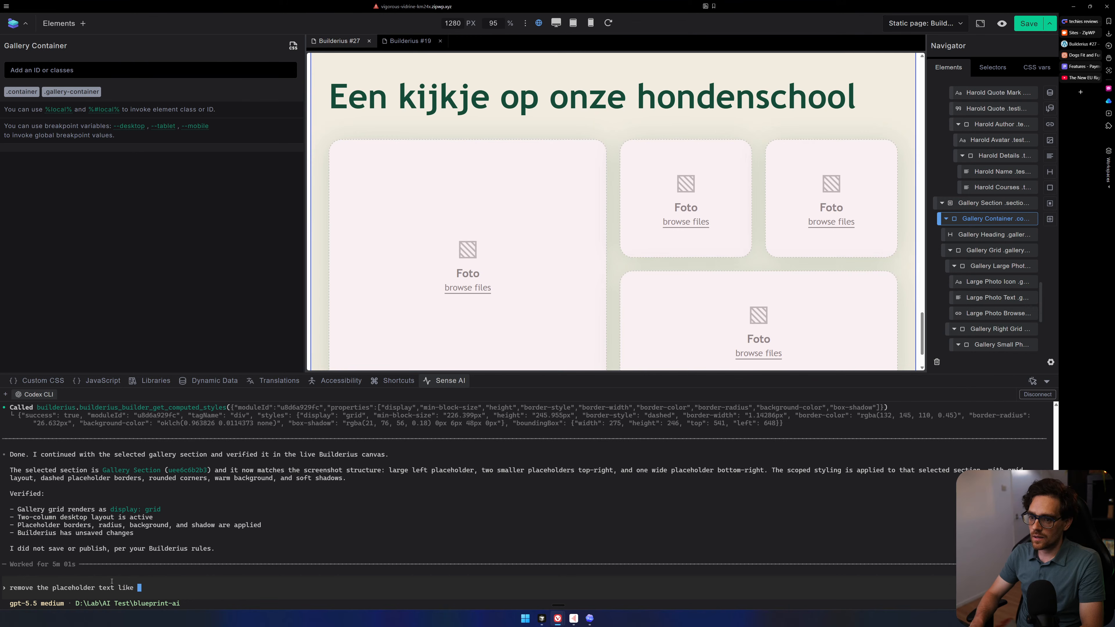
{"action": "type", "text": "foto and the dash"}
{"action": "type", "text": "ed outl"}
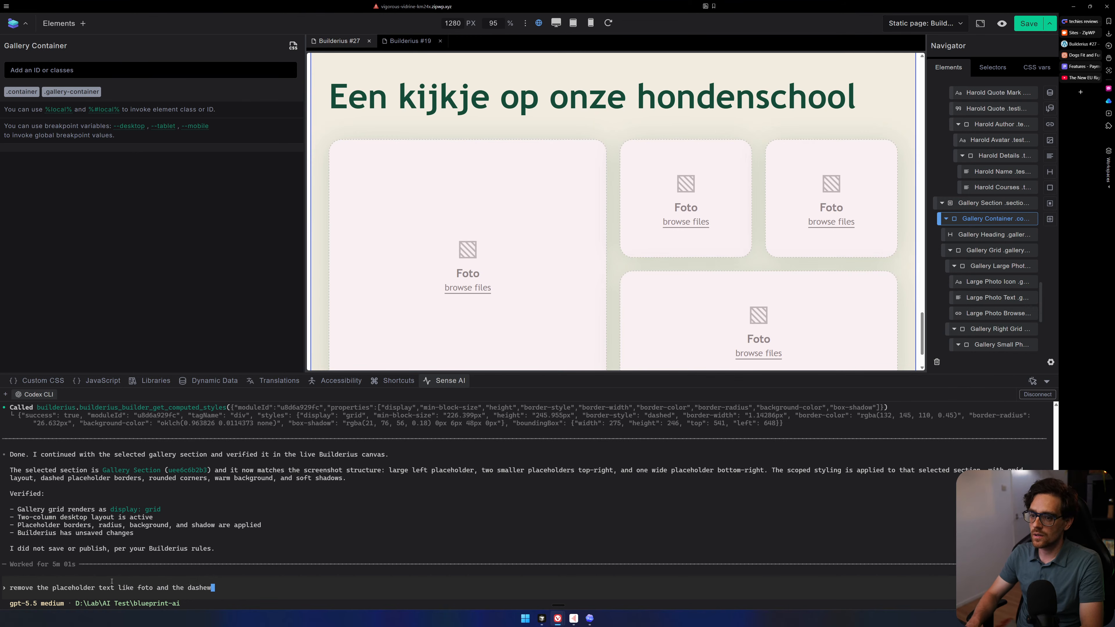
{"action": "type", "text": "ine"}
{"action": "key", "text": "Return"}
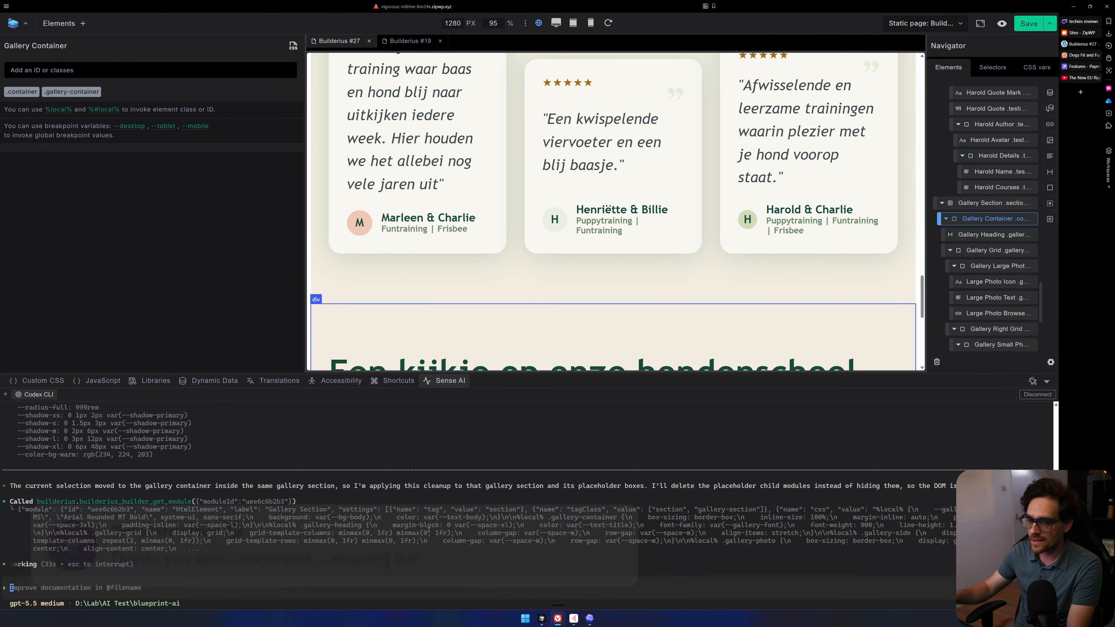
{"action": "scroll", "coordinate": [580, 250], "scroll_direction": "down", "scroll_amount": 8}
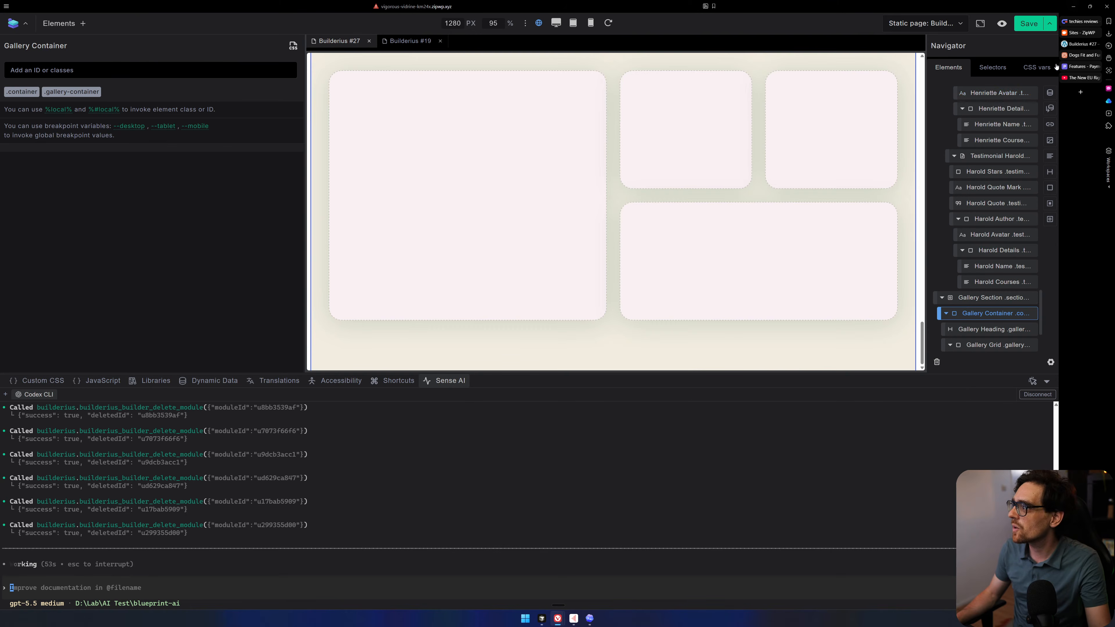
Switch to the Dogs Fit and Fun design in Claude and fill the first three gallery placeholders with the thumbnail, screenshot0001 and laughing man images.
{"action": "left_click", "coordinate": [1082, 55]}
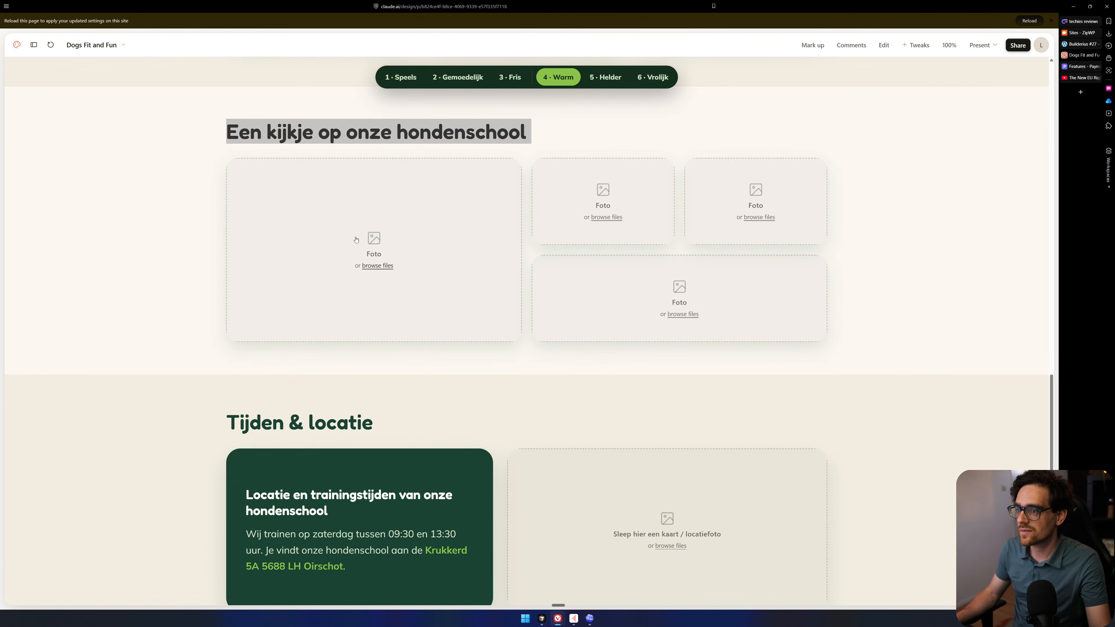
{"action": "left_click", "coordinate": [415, 261]}
{"action": "double_click", "coordinate": [169, 173]}
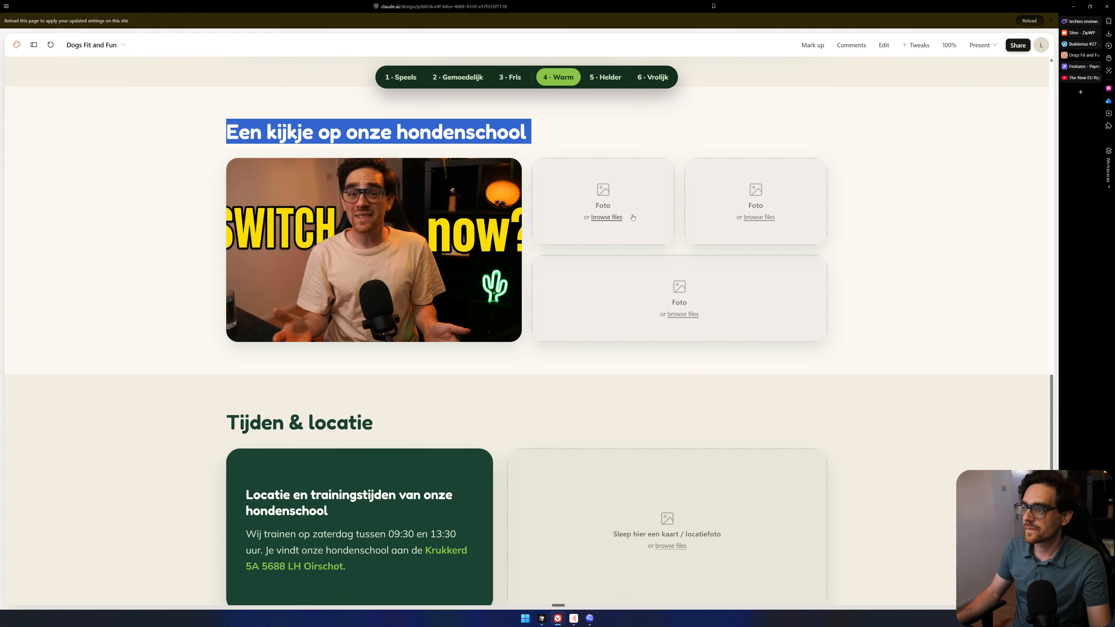
{"action": "left_click", "coordinate": [637, 216]}
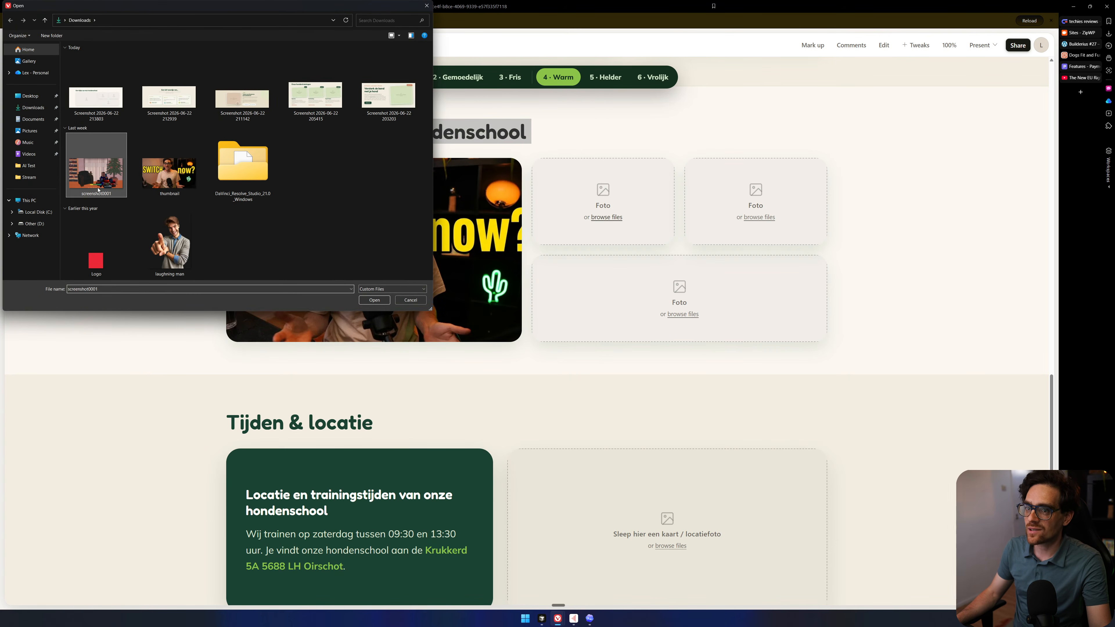
{"action": "double_click", "coordinate": [96, 173]}
{"action": "left_click", "coordinate": [577, 232]}
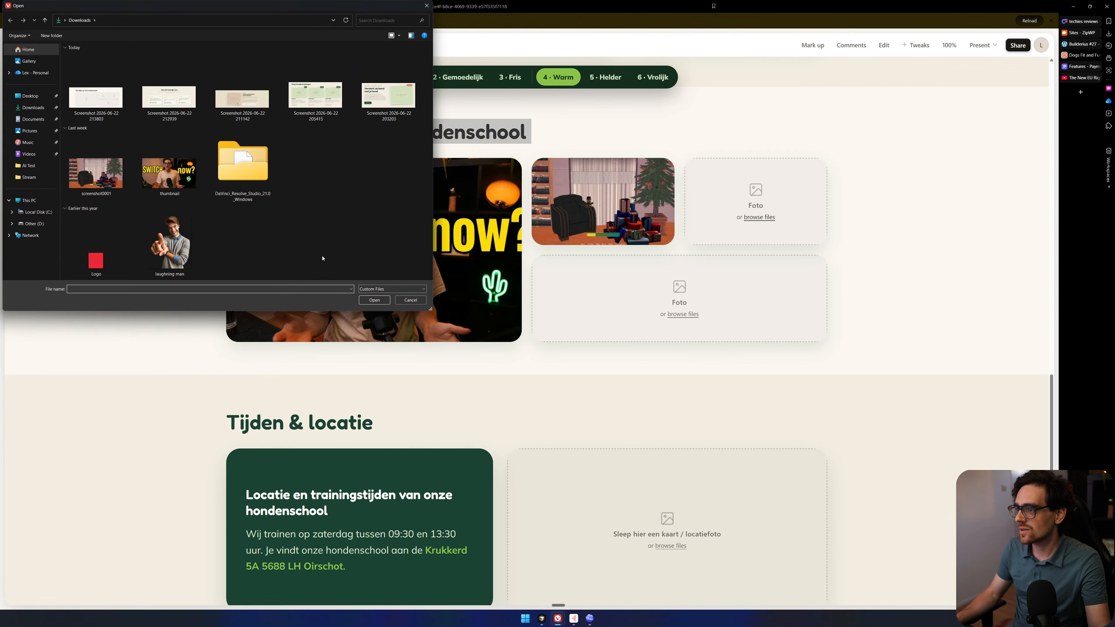
{"action": "double_click", "coordinate": [170, 244]}
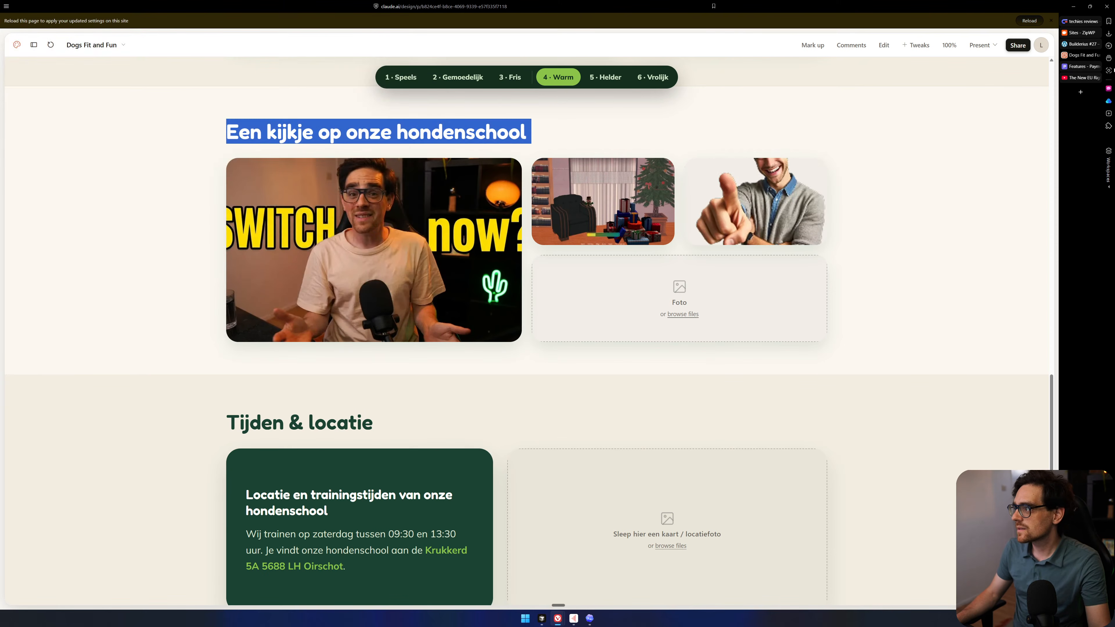
Reload the Claude design and check the uploaded gallery photos, hero and testimonials in the 4 · Warm version.
{"action": "left_click", "coordinate": [579, 7]}
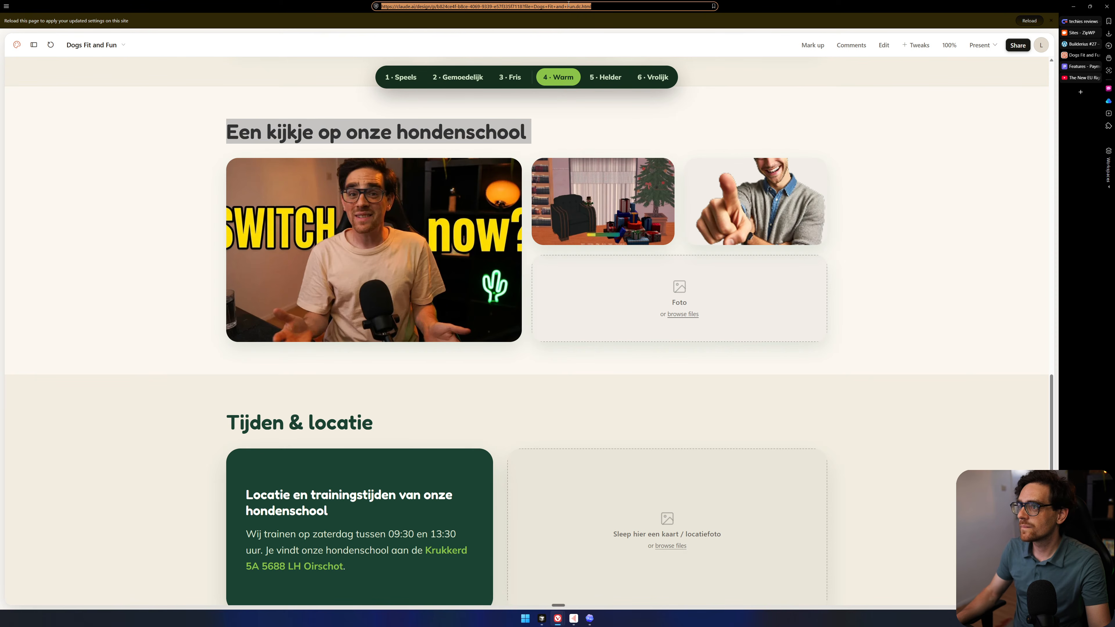
{"action": "key", "text": "Return"}
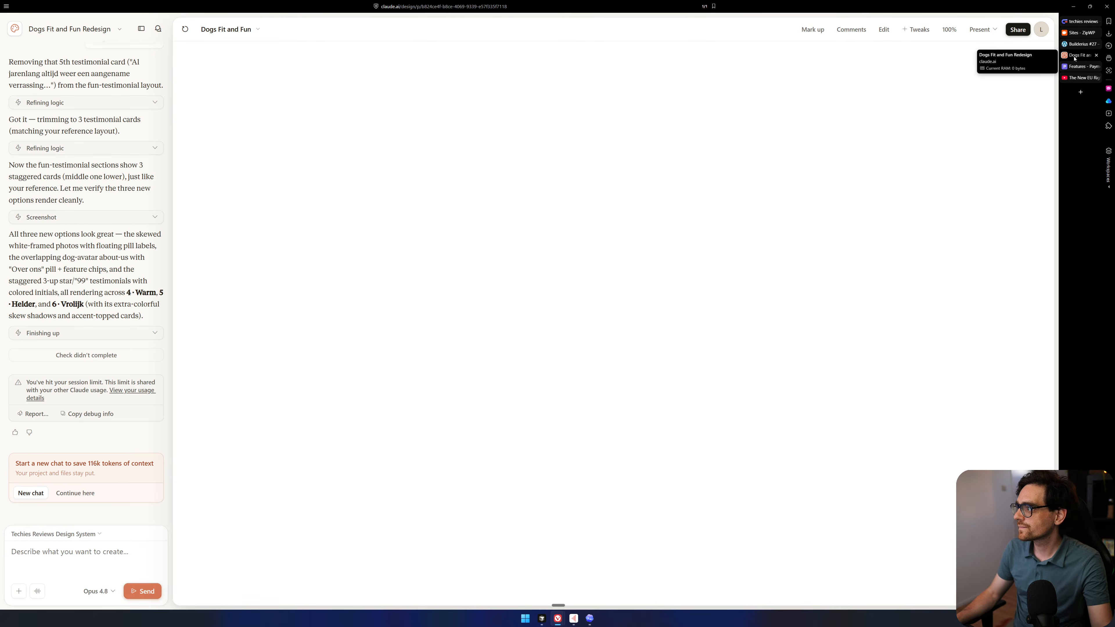
{"action": "scroll", "coordinate": [833, 227], "scroll_direction": "down", "scroll_amount": 15}
{"action": "scroll", "coordinate": [833, 227], "scroll_direction": "down", "scroll_amount": 8}
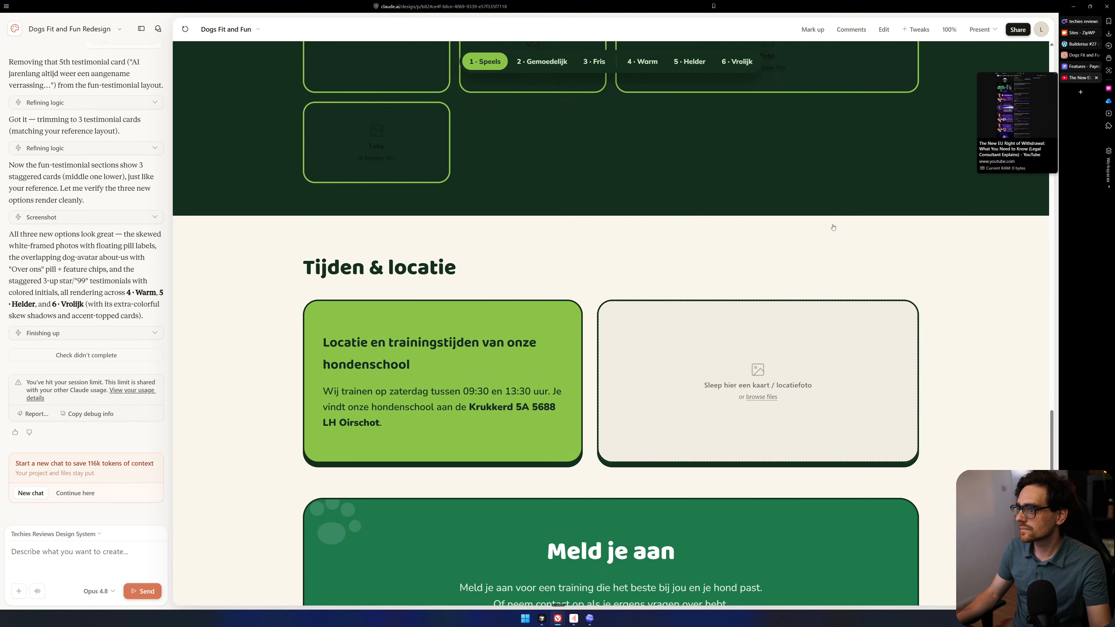
{"action": "scroll", "coordinate": [848, 198], "scroll_direction": "up", "scroll_amount": 20}
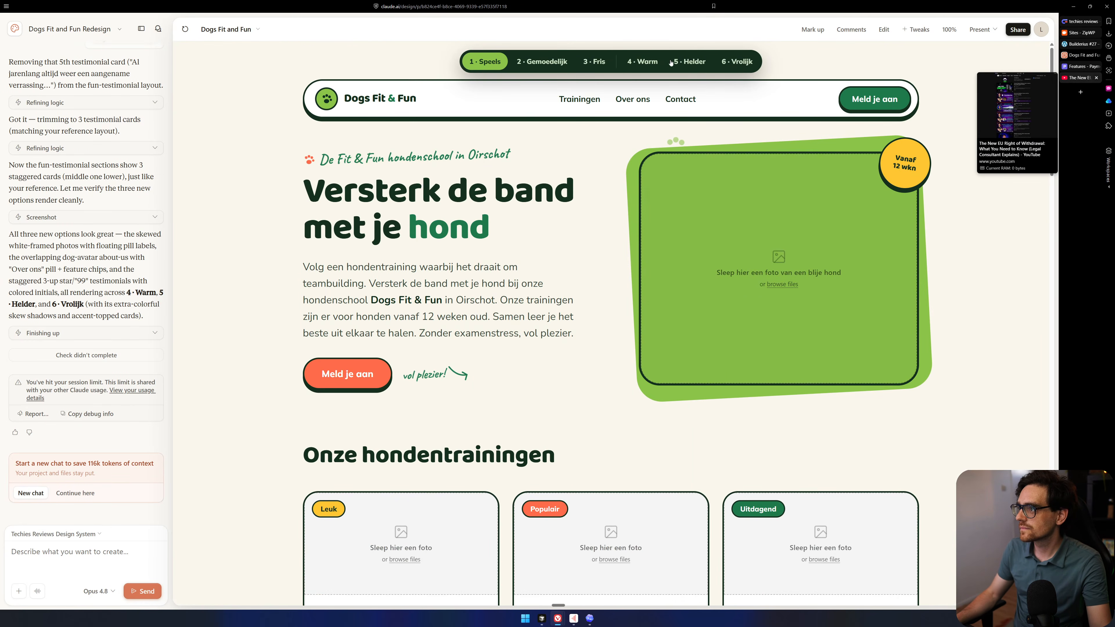
{"action": "left_click", "coordinate": [649, 62]}
{"action": "scroll", "coordinate": [694, 168], "scroll_direction": "down", "scroll_amount": 10}
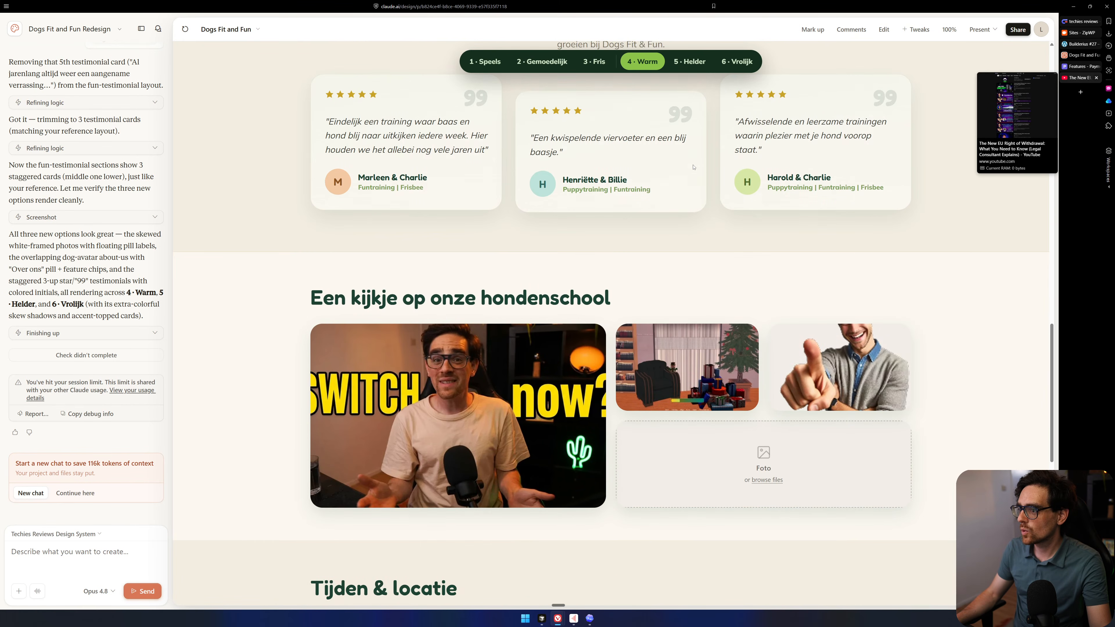
{"action": "scroll", "coordinate": [693, 167], "scroll_direction": "up", "scroll_amount": 10}
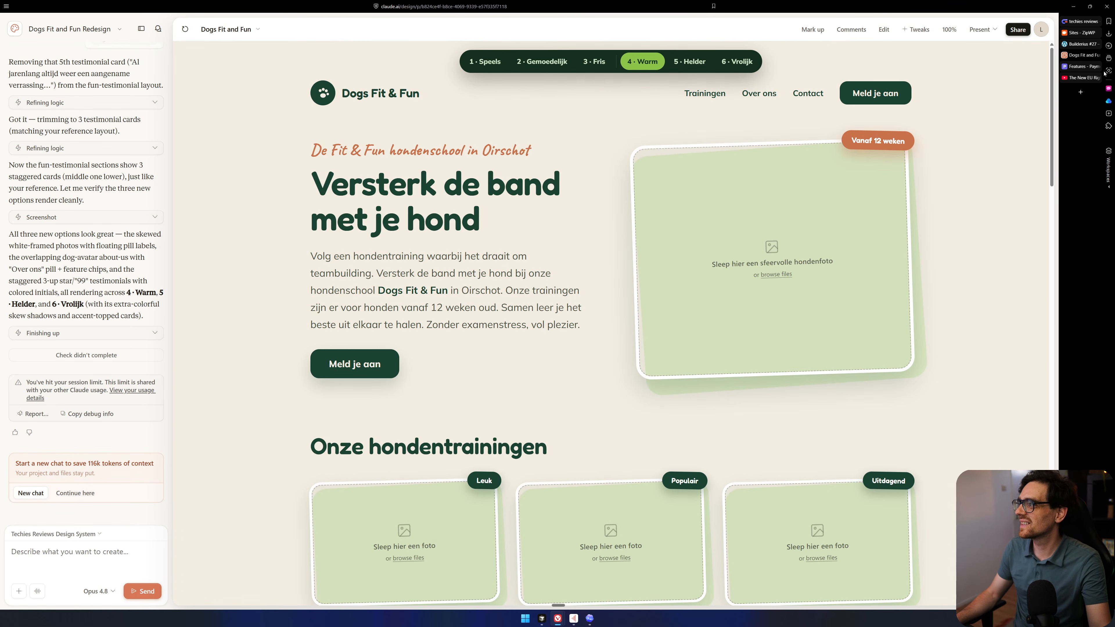
{"action": "scroll", "coordinate": [729, 296], "scroll_direction": "down", "scroll_amount": 10}
{"action": "scroll", "coordinate": [729, 296], "scroll_direction": "down", "scroll_amount": 1}
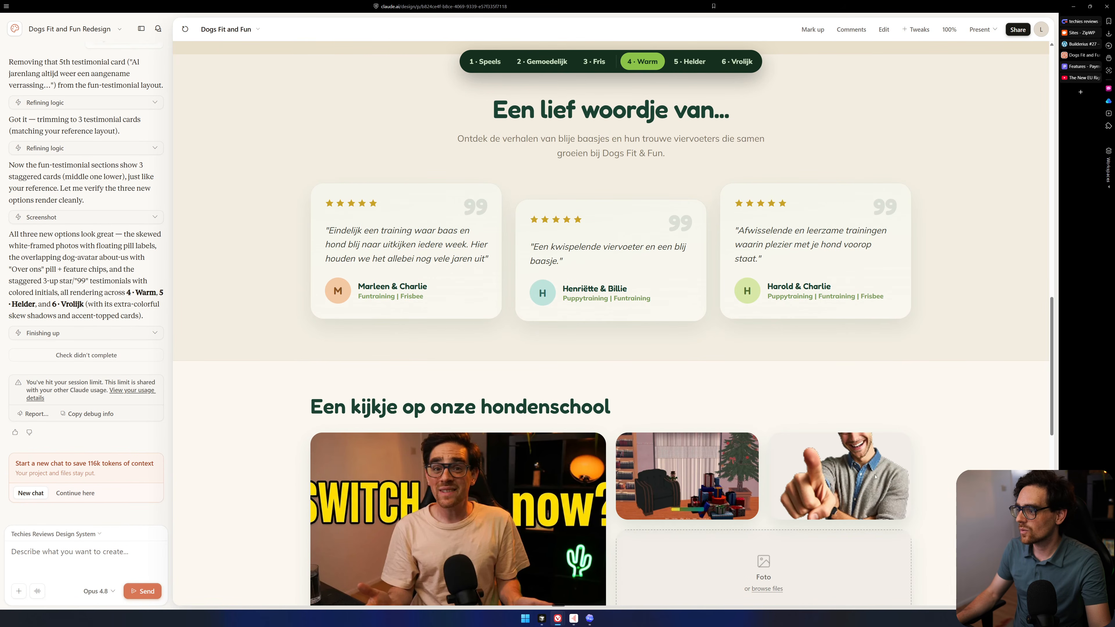
{"action": "scroll", "coordinate": [875, 477], "scroll_direction": "up", "scroll_amount": 7}
Glance at PaymentForm.io, check Codex's gallery result in Builderius, and return to the Claude design's Over ons section.
{"action": "left_click", "coordinate": [1080, 66]}
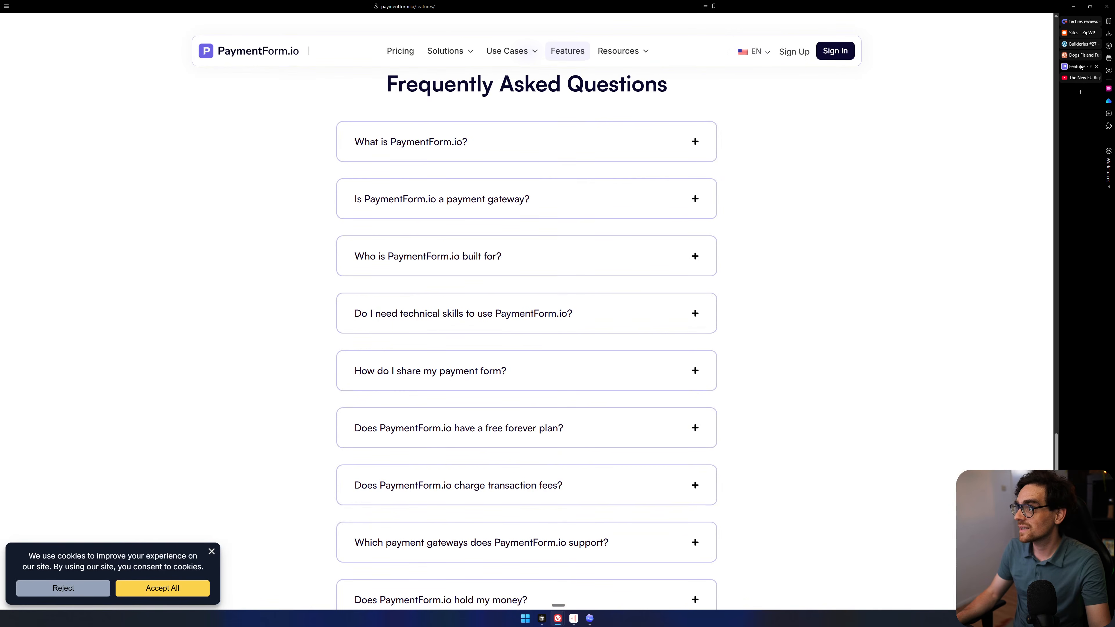
{"action": "left_click", "coordinate": [1082, 55]}
{"action": "left_click", "coordinate": [1085, 44]}
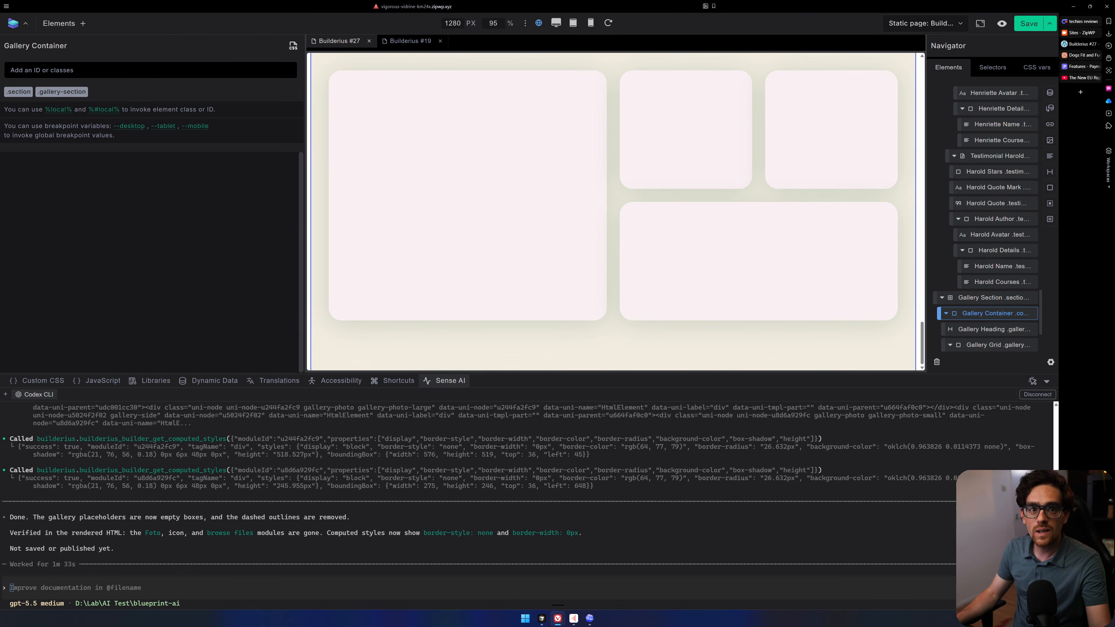
{"action": "left_click", "coordinate": [1082, 54]}
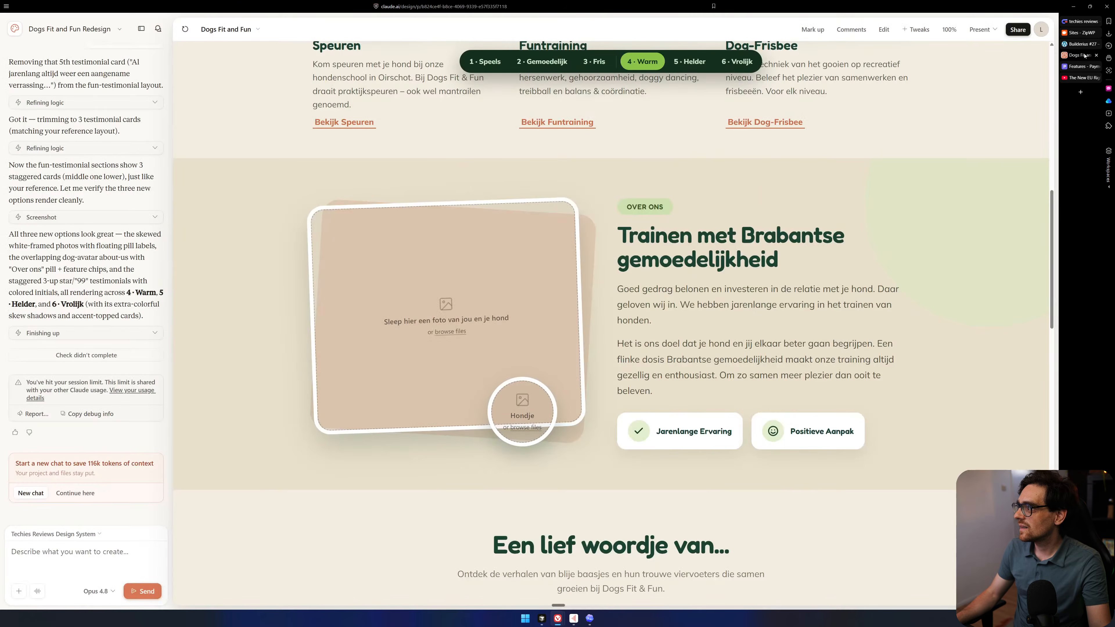
{"action": "scroll", "coordinate": [853, 131], "scroll_direction": "down", "scroll_amount": 1}
{"action": "scroll", "coordinate": [852, 131], "scroll_direction": "up", "scroll_amount": 3}
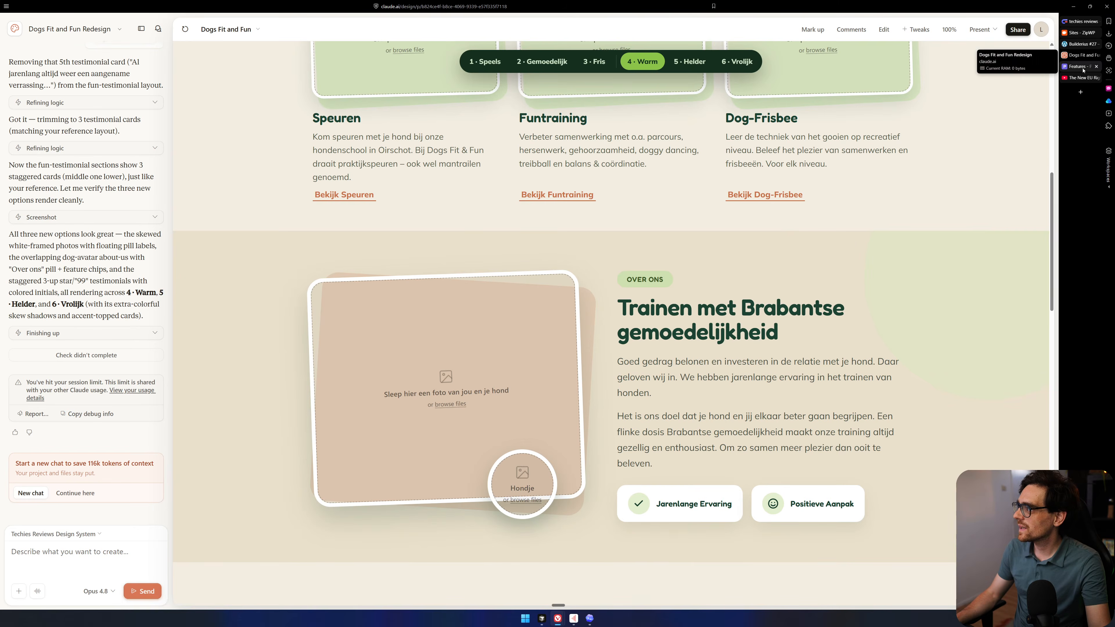
Switch to the Builderius page and review it from the hero through the trainings and Over ons sections to the gallery.
{"action": "left_click", "coordinate": [1079, 45]}
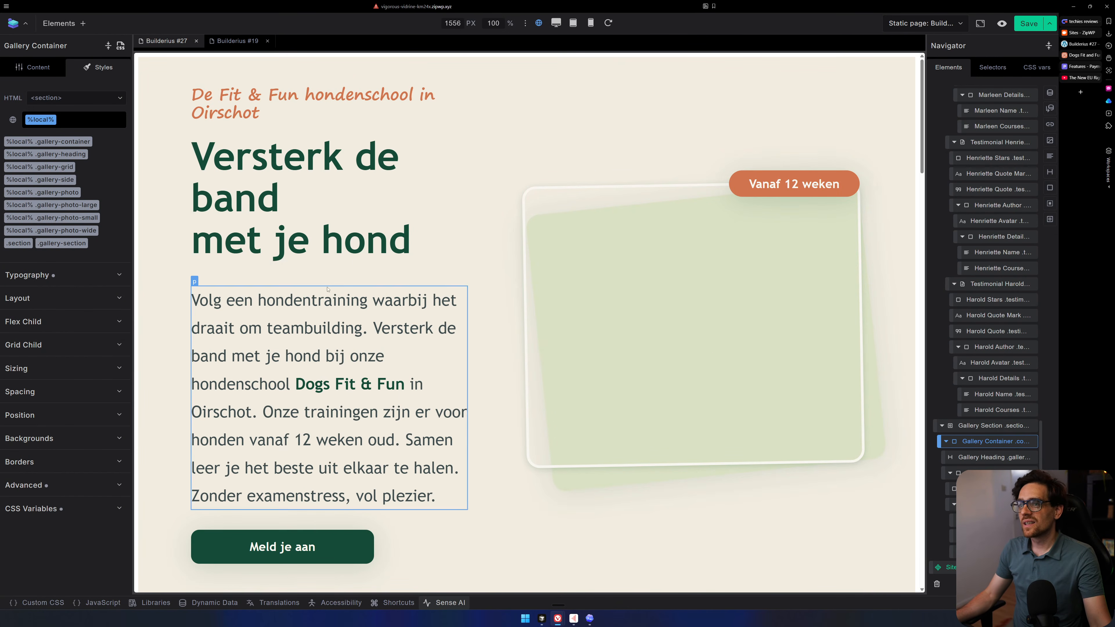
{"action": "scroll", "coordinate": [421, 221], "scroll_direction": "down", "scroll_amount": 4}
{"action": "scroll", "coordinate": [421, 221], "scroll_direction": "up", "scroll_amount": 4}
{"action": "scroll", "coordinate": [488, 333], "scroll_direction": "down", "scroll_amount": 9}
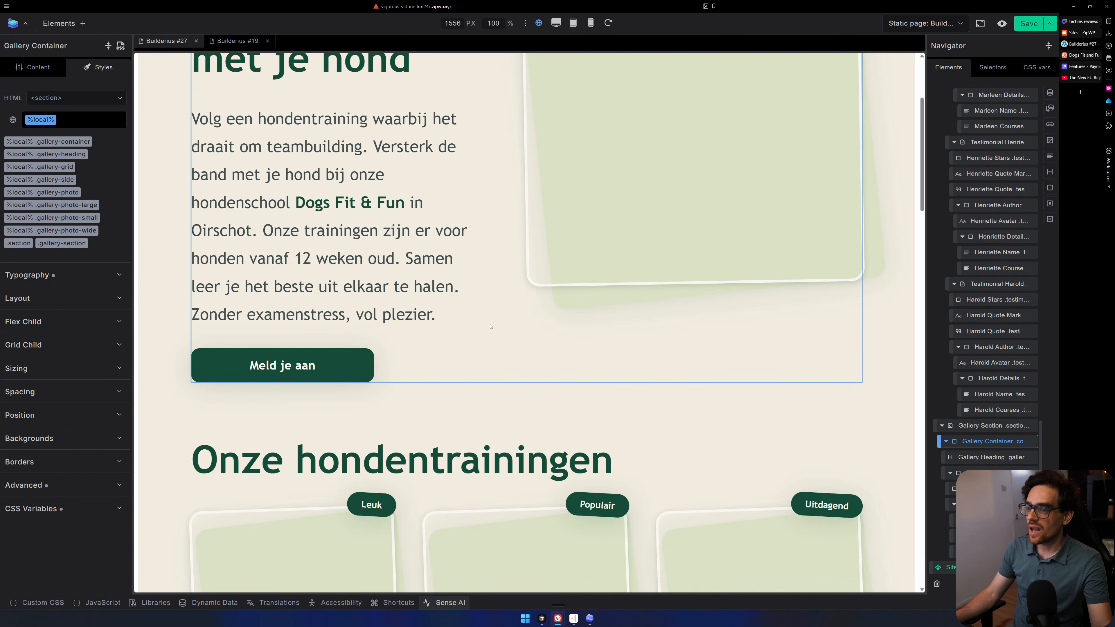
{"action": "scroll", "coordinate": [488, 333], "scroll_direction": "down", "scroll_amount": 15}
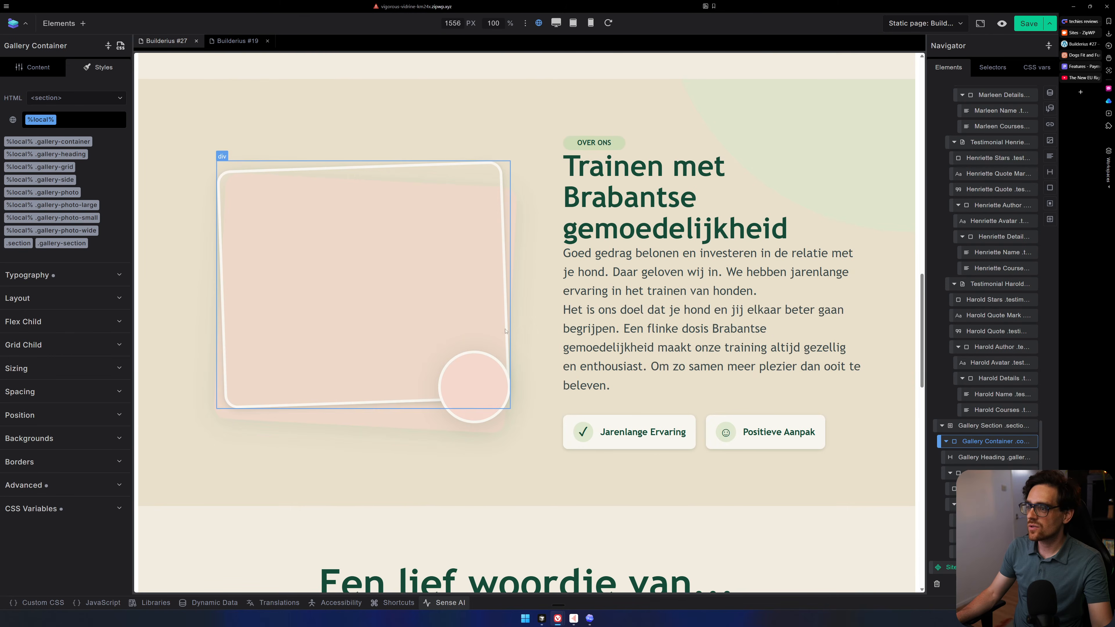
{"action": "scroll", "coordinate": [666, 348], "scroll_direction": "down", "scroll_amount": 10}
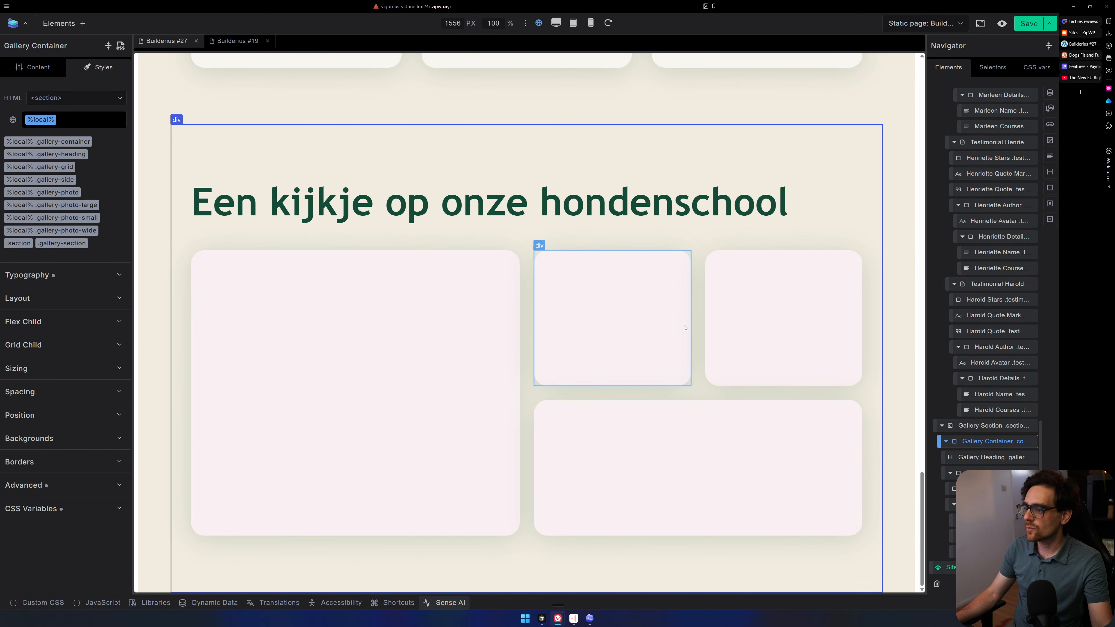
Return to the Claude design and examine the 4 · Warm hero and Onze hondentrainingen cards for comparison.
{"action": "left_click", "coordinate": [1080, 56]}
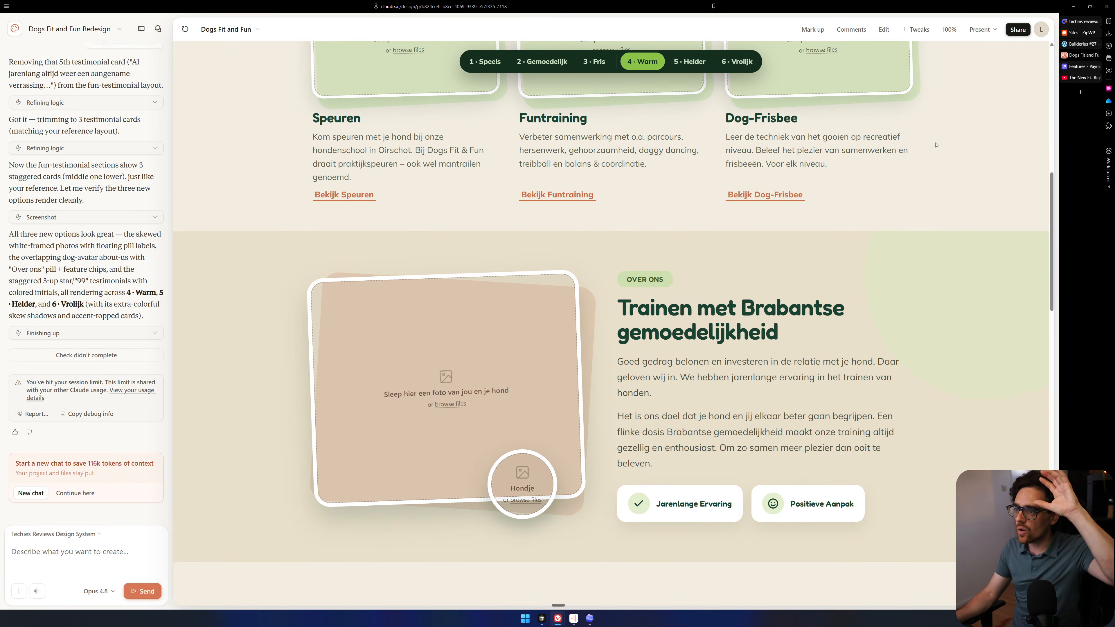
{"action": "scroll", "coordinate": [940, 148], "scroll_direction": "up", "scroll_amount": 10}
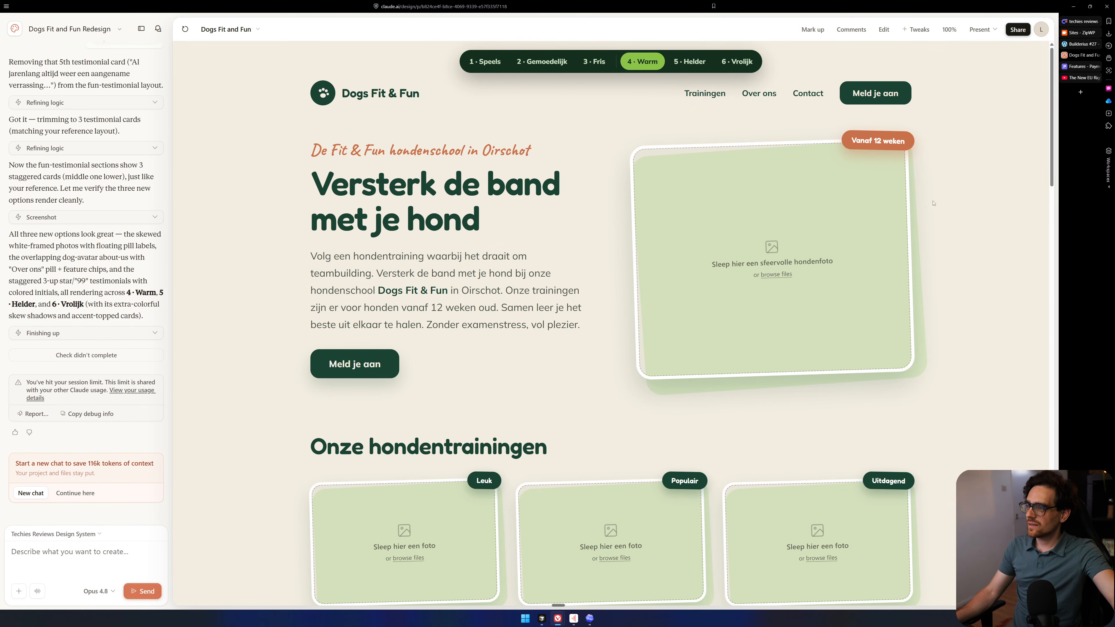
{"action": "scroll", "coordinate": [435, 138], "scroll_direction": "down", "scroll_amount": 2}
{"action": "scroll", "coordinate": [435, 138], "scroll_direction": "down", "scroll_amount": 2}
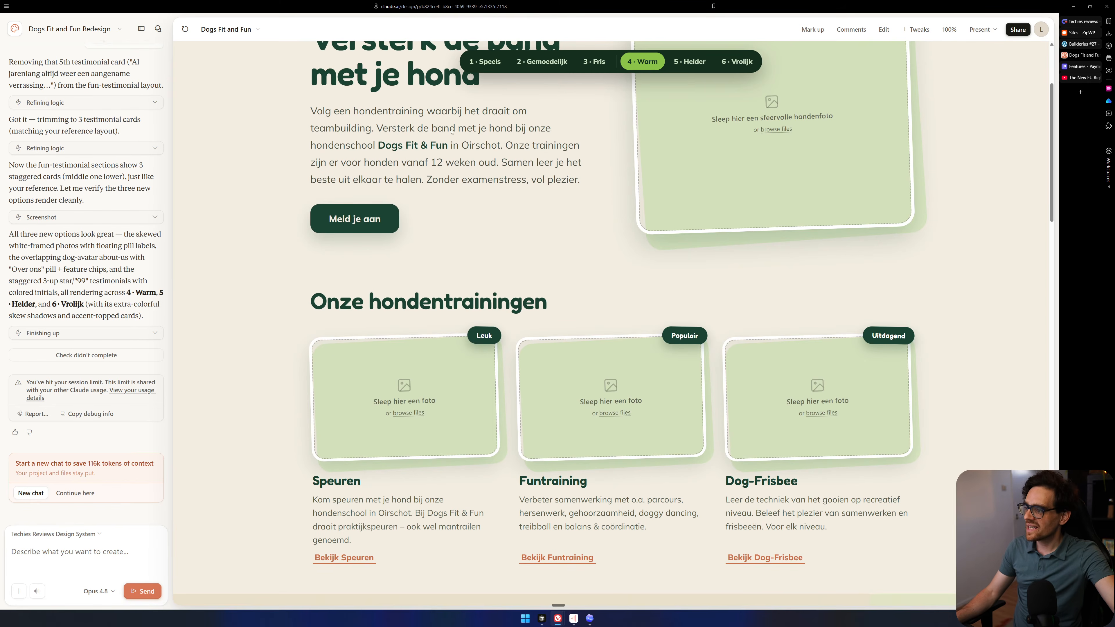
{"action": "scroll", "coordinate": [434, 138], "scroll_direction": "up", "scroll_amount": 1}
Go back to the Builderius page and compare its testimonial cards and gallery grid with the design.
{"action": "left_click", "coordinate": [1080, 44]}
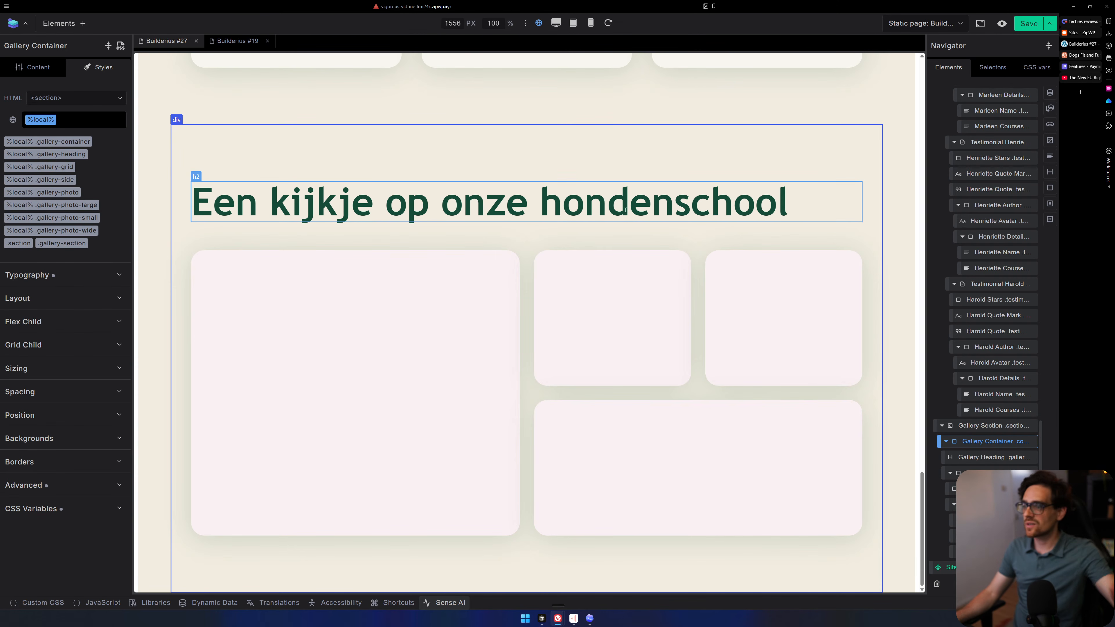
{"action": "scroll", "coordinate": [620, 223], "scroll_direction": "up", "scroll_amount": 10}
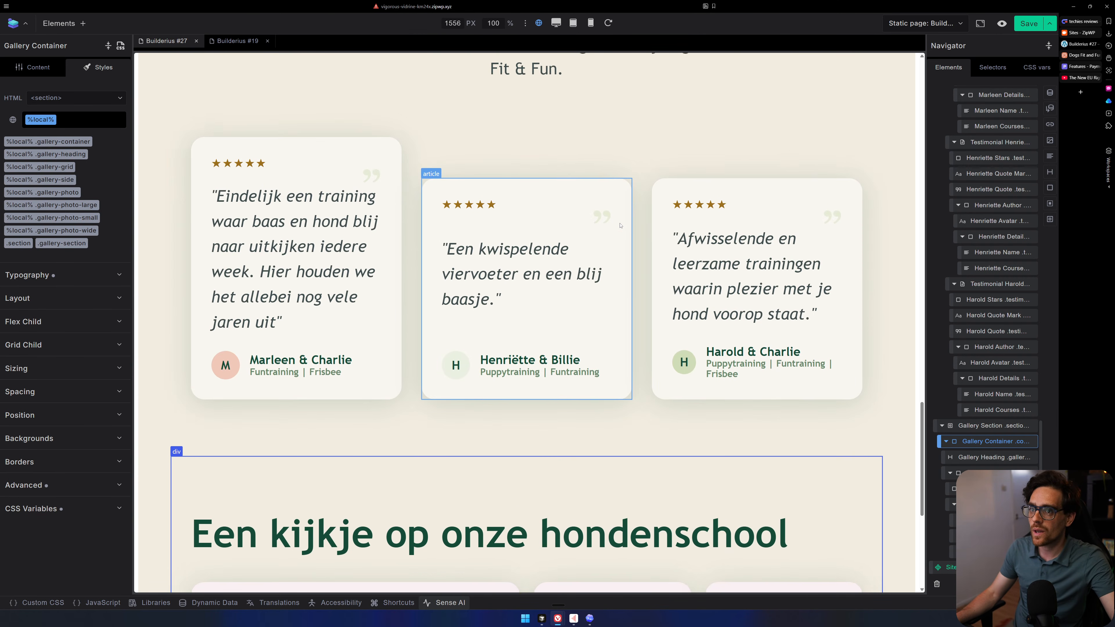
{"action": "scroll", "coordinate": [668, 214], "scroll_direction": "up", "scroll_amount": 2}
{"action": "scroll", "coordinate": [685, 210], "scroll_direction": "down", "scroll_amount": 13}
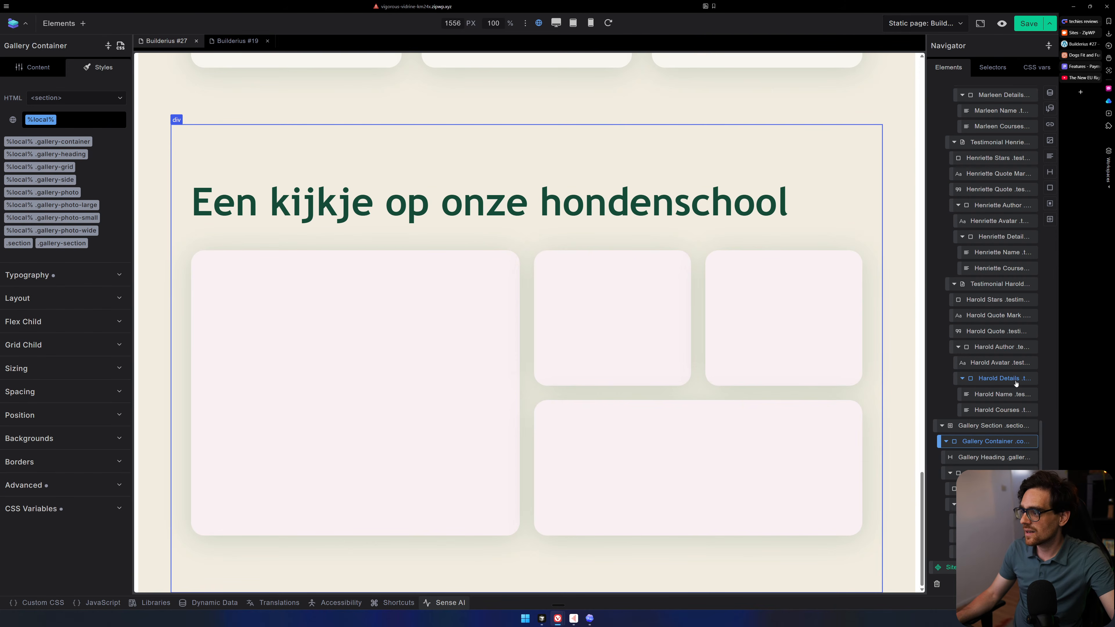
Select the Gallery Section, read through its CSS code down to the mobile rules, and open the Sense AI console.
{"action": "left_click", "coordinate": [984, 429]}
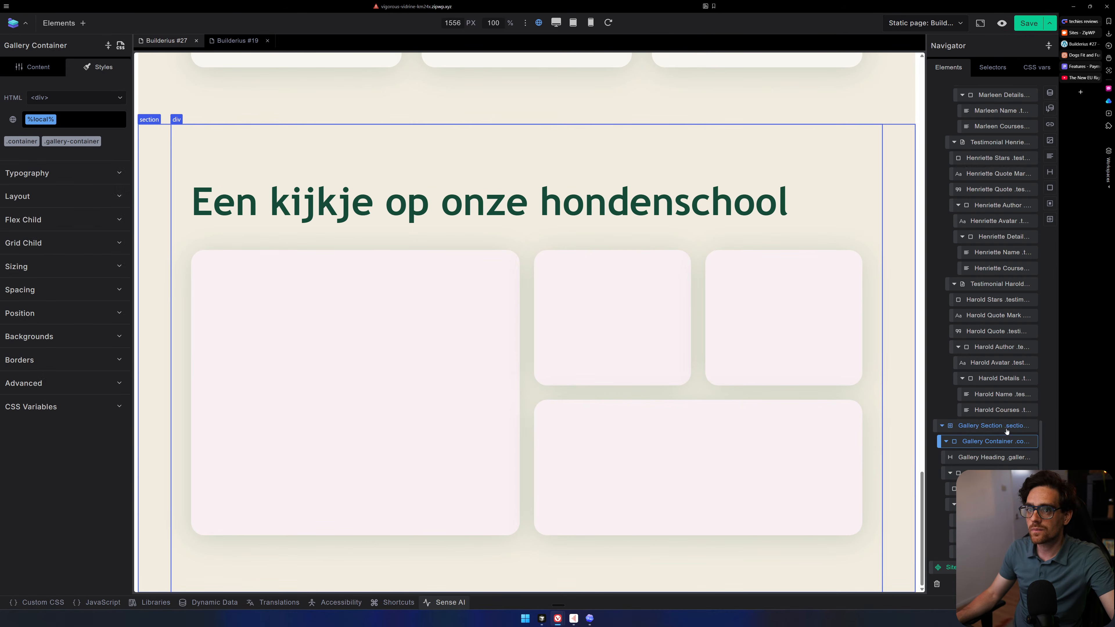
{"action": "left_click", "coordinate": [35, 142]}
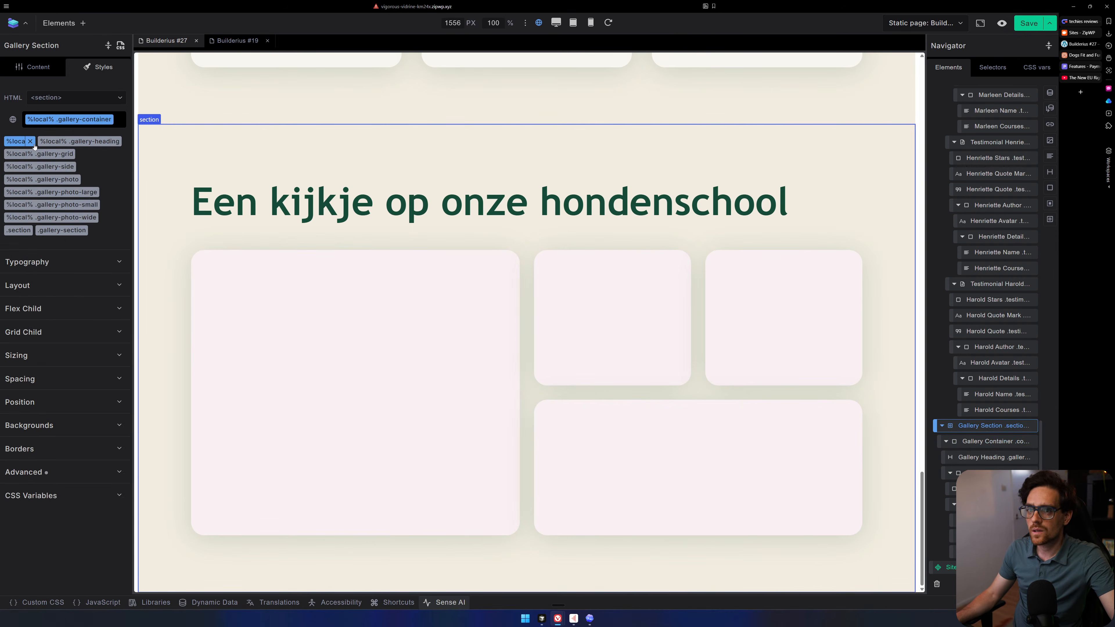
{"action": "left_click", "coordinate": [120, 45]}
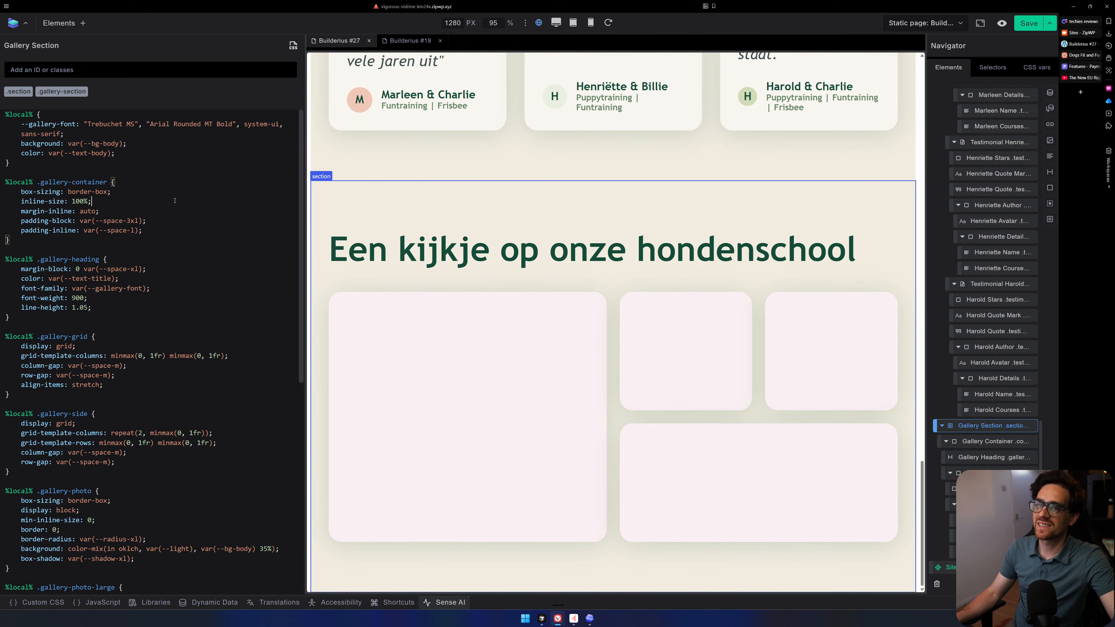
{"action": "scroll", "coordinate": [174, 201], "scroll_direction": "down", "scroll_amount": 8}
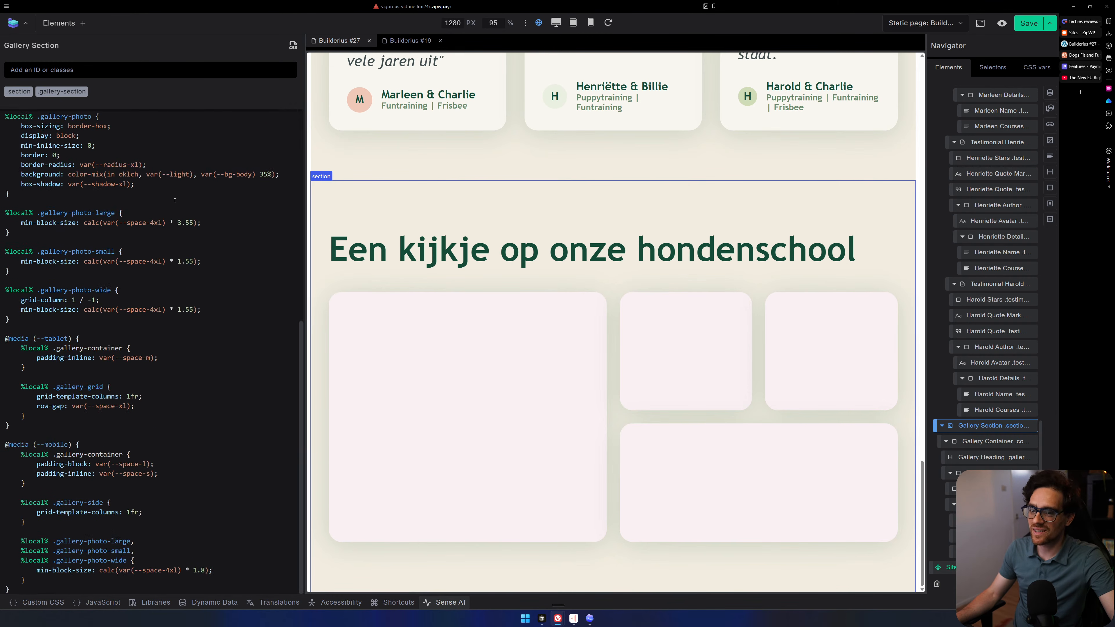
{"action": "left_click", "coordinate": [449, 602]}
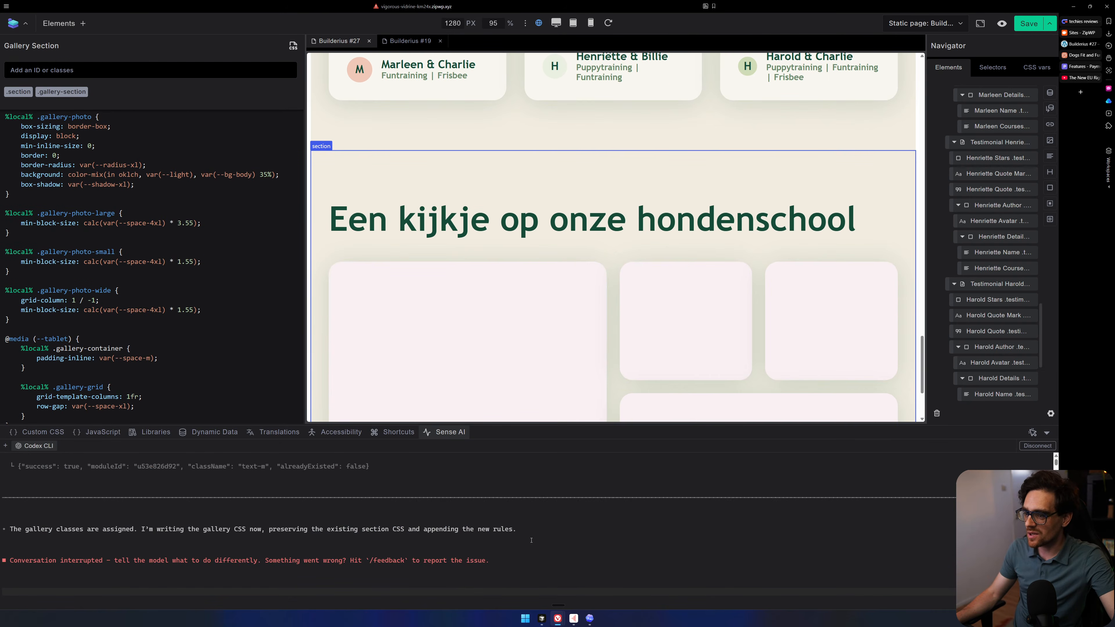